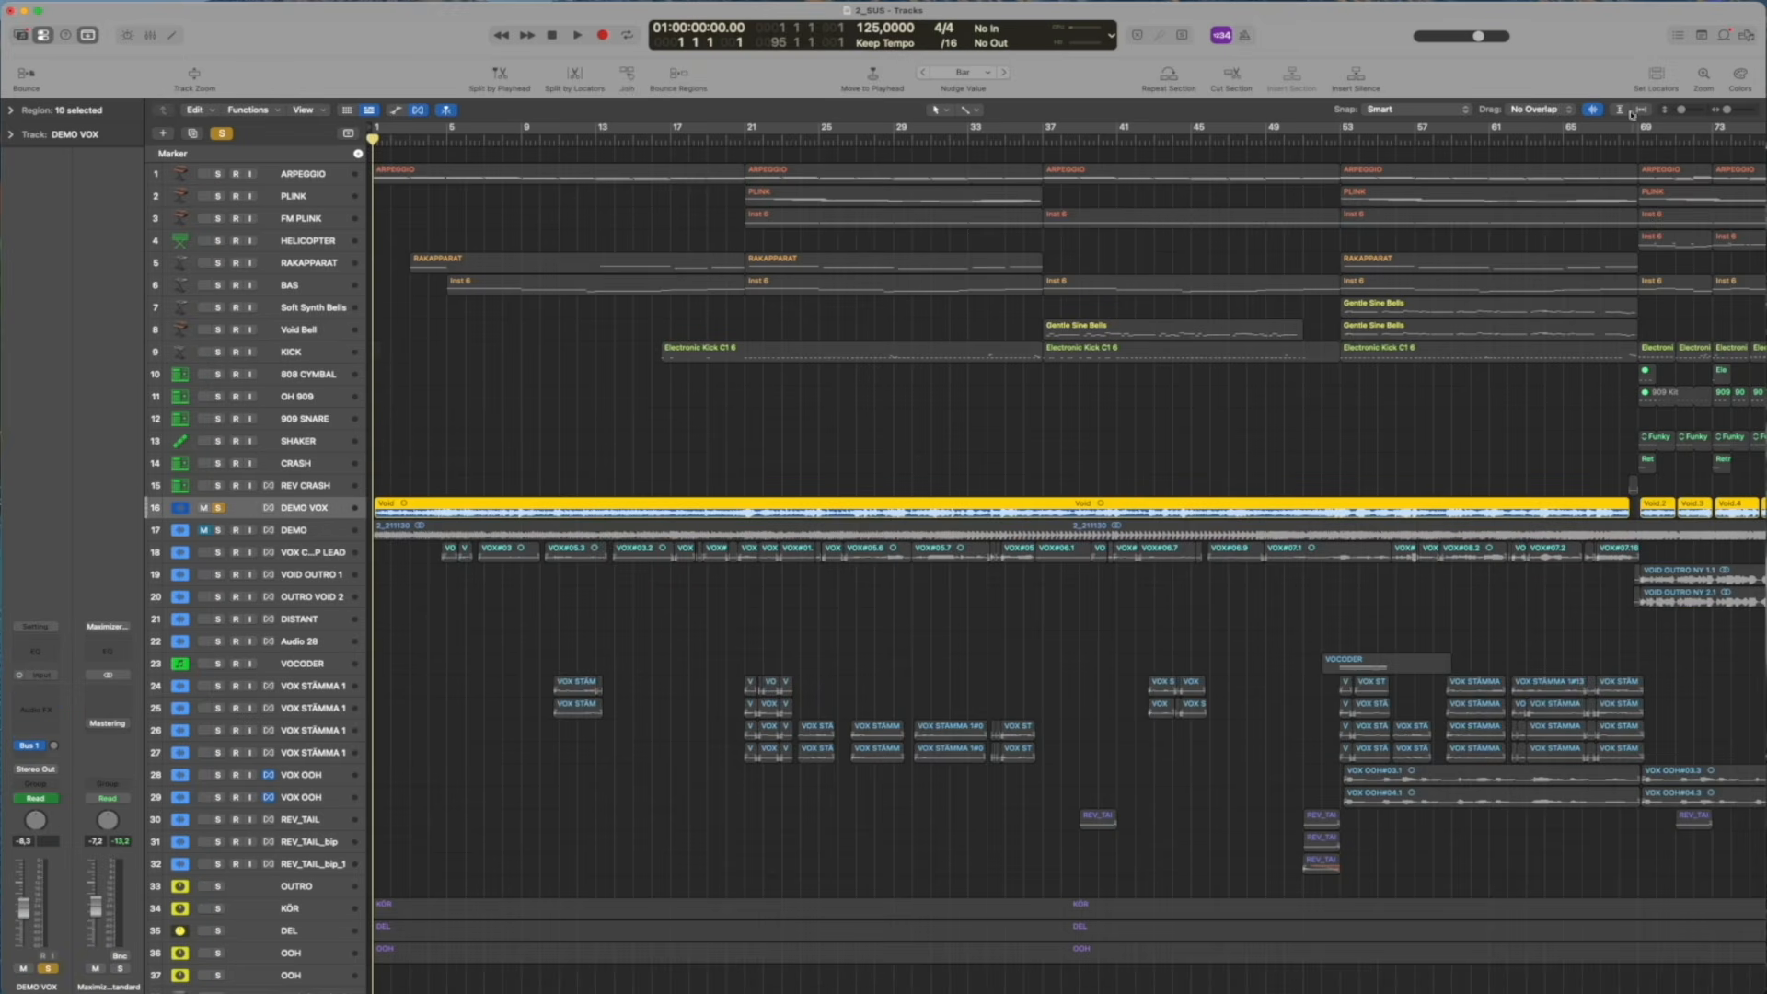
Listen to the opening of the soloed DEMO track and to its final section after bar 80
{"action": "left_click_drag", "start_coordinate": [1679, 112], "coordinate": [1688, 111]}
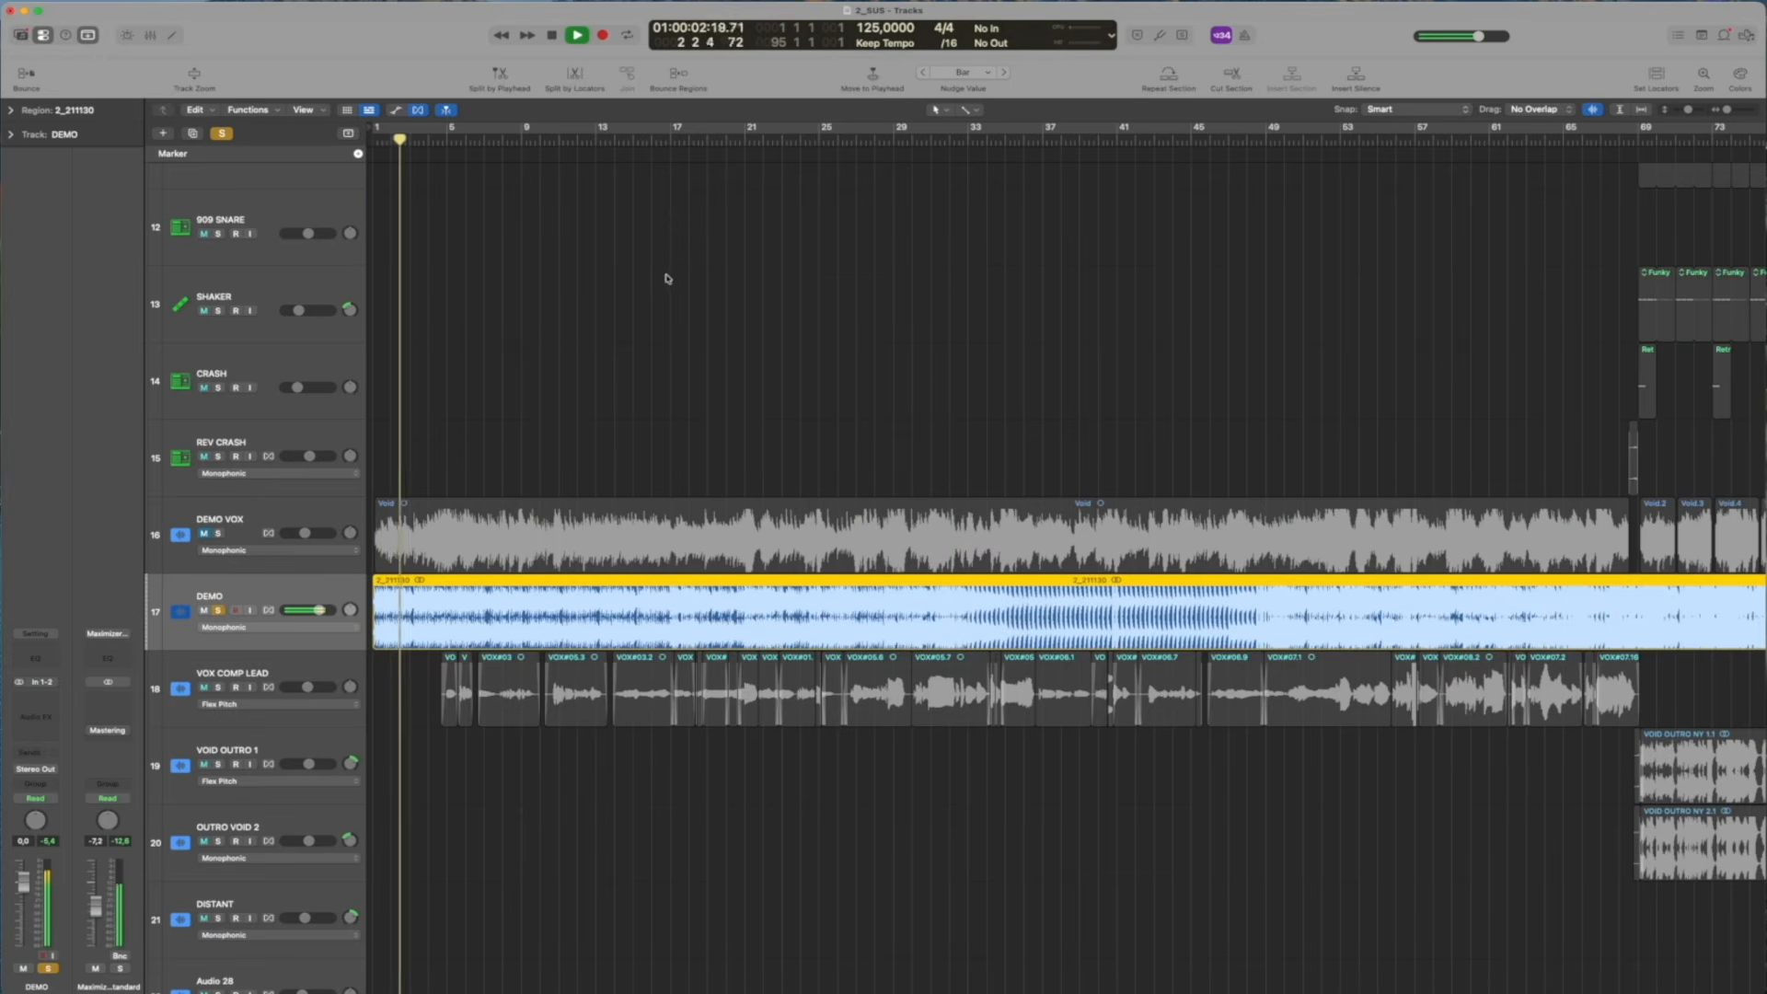
{"action": "key", "text": "space"}
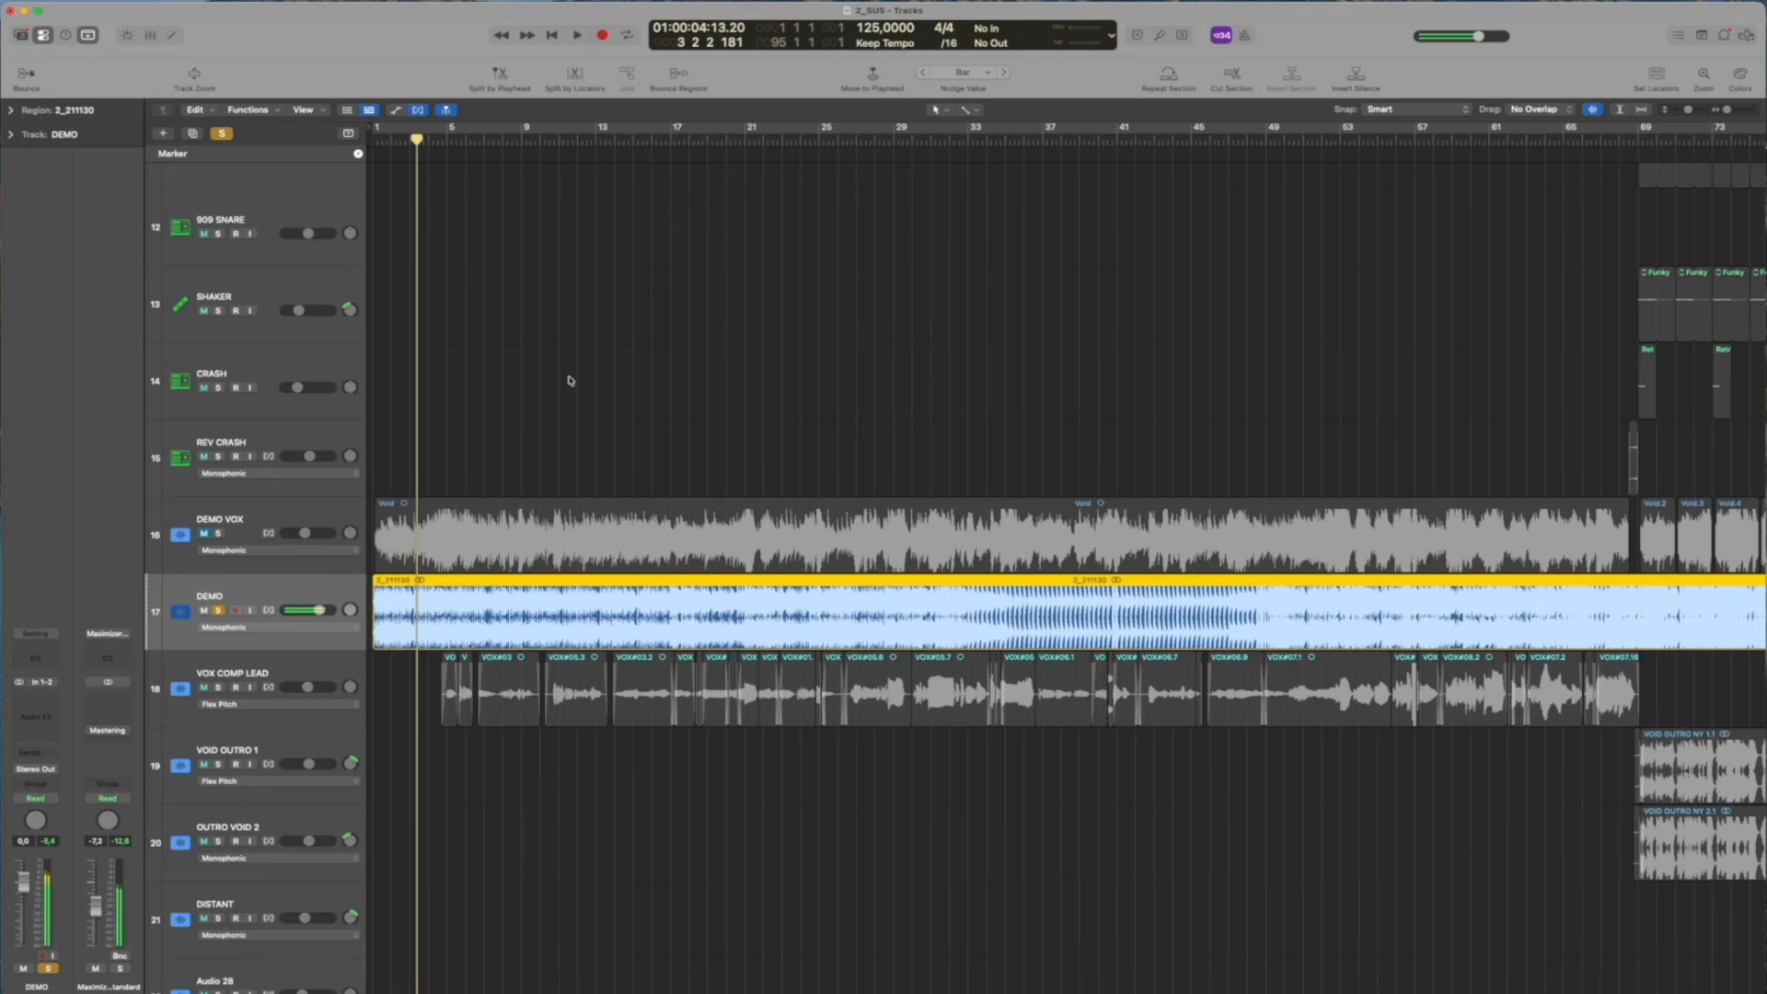
{"action": "left_click_drag", "start_coordinate": [503, 139], "coordinate": [555, 139]}
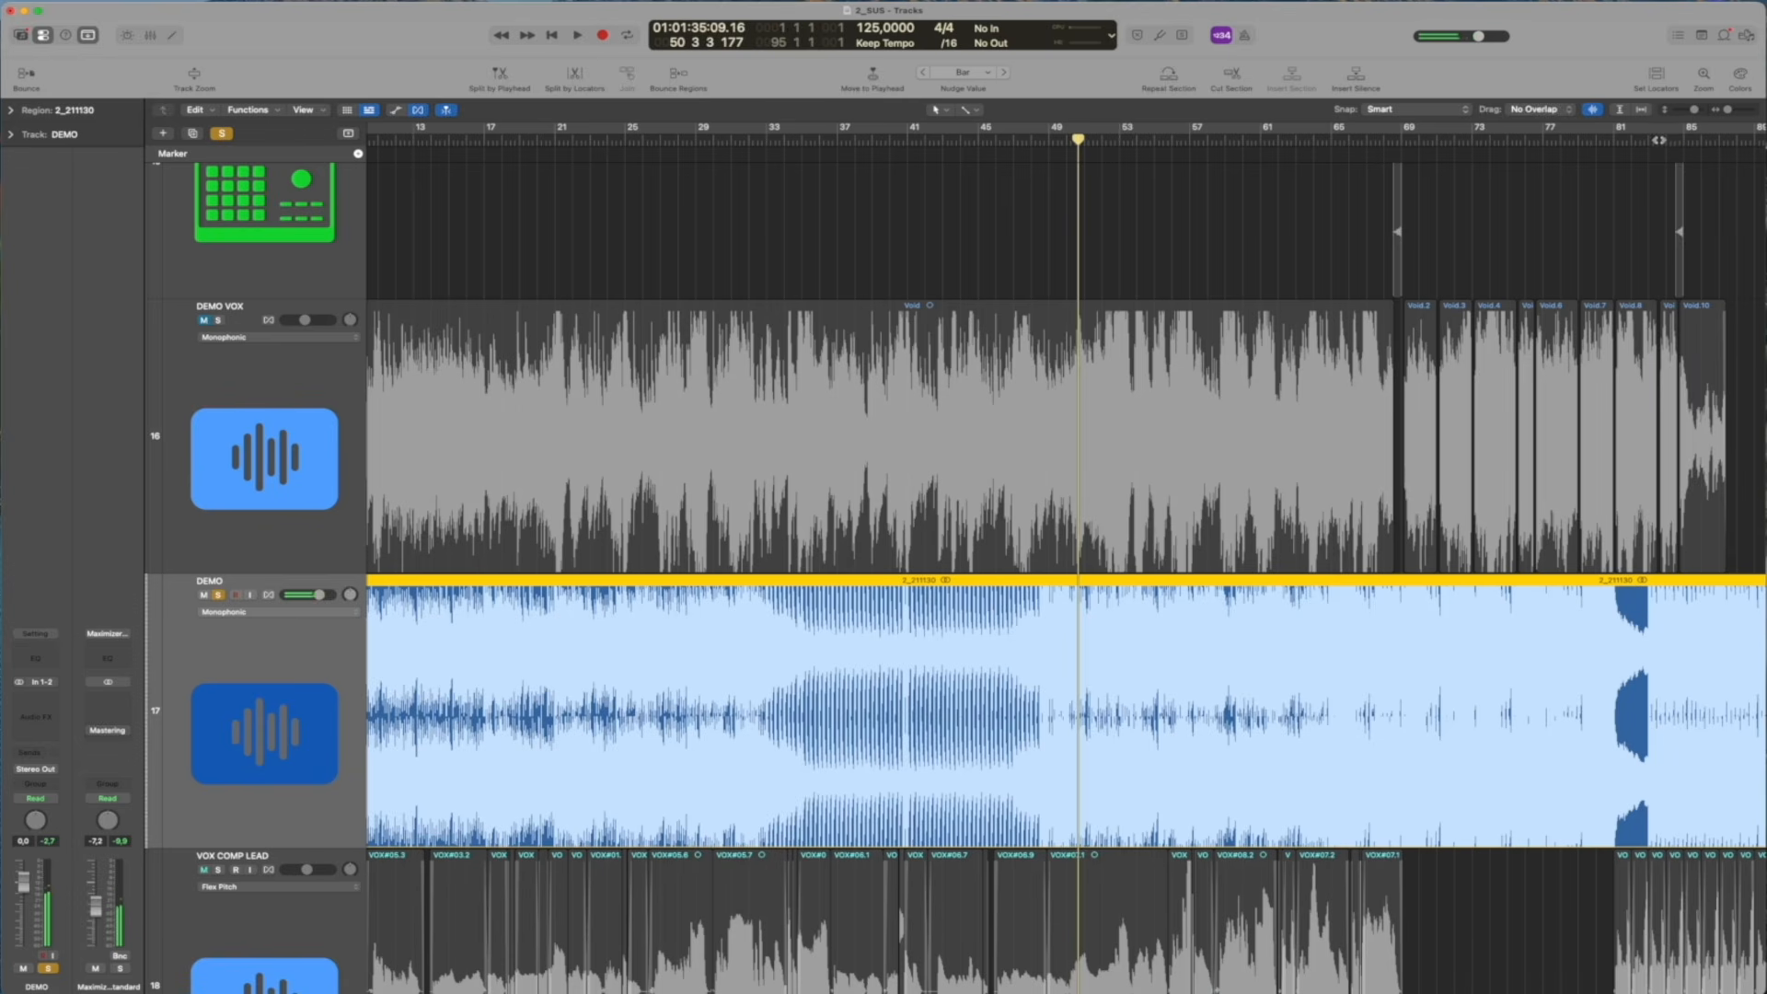
{"action": "left_click_drag", "start_coordinate": [1658, 140], "coordinate": [1642, 138]}
{"action": "scroll", "coordinate": [1643, 138], "scroll_direction": "right", "scroll_amount": 4}
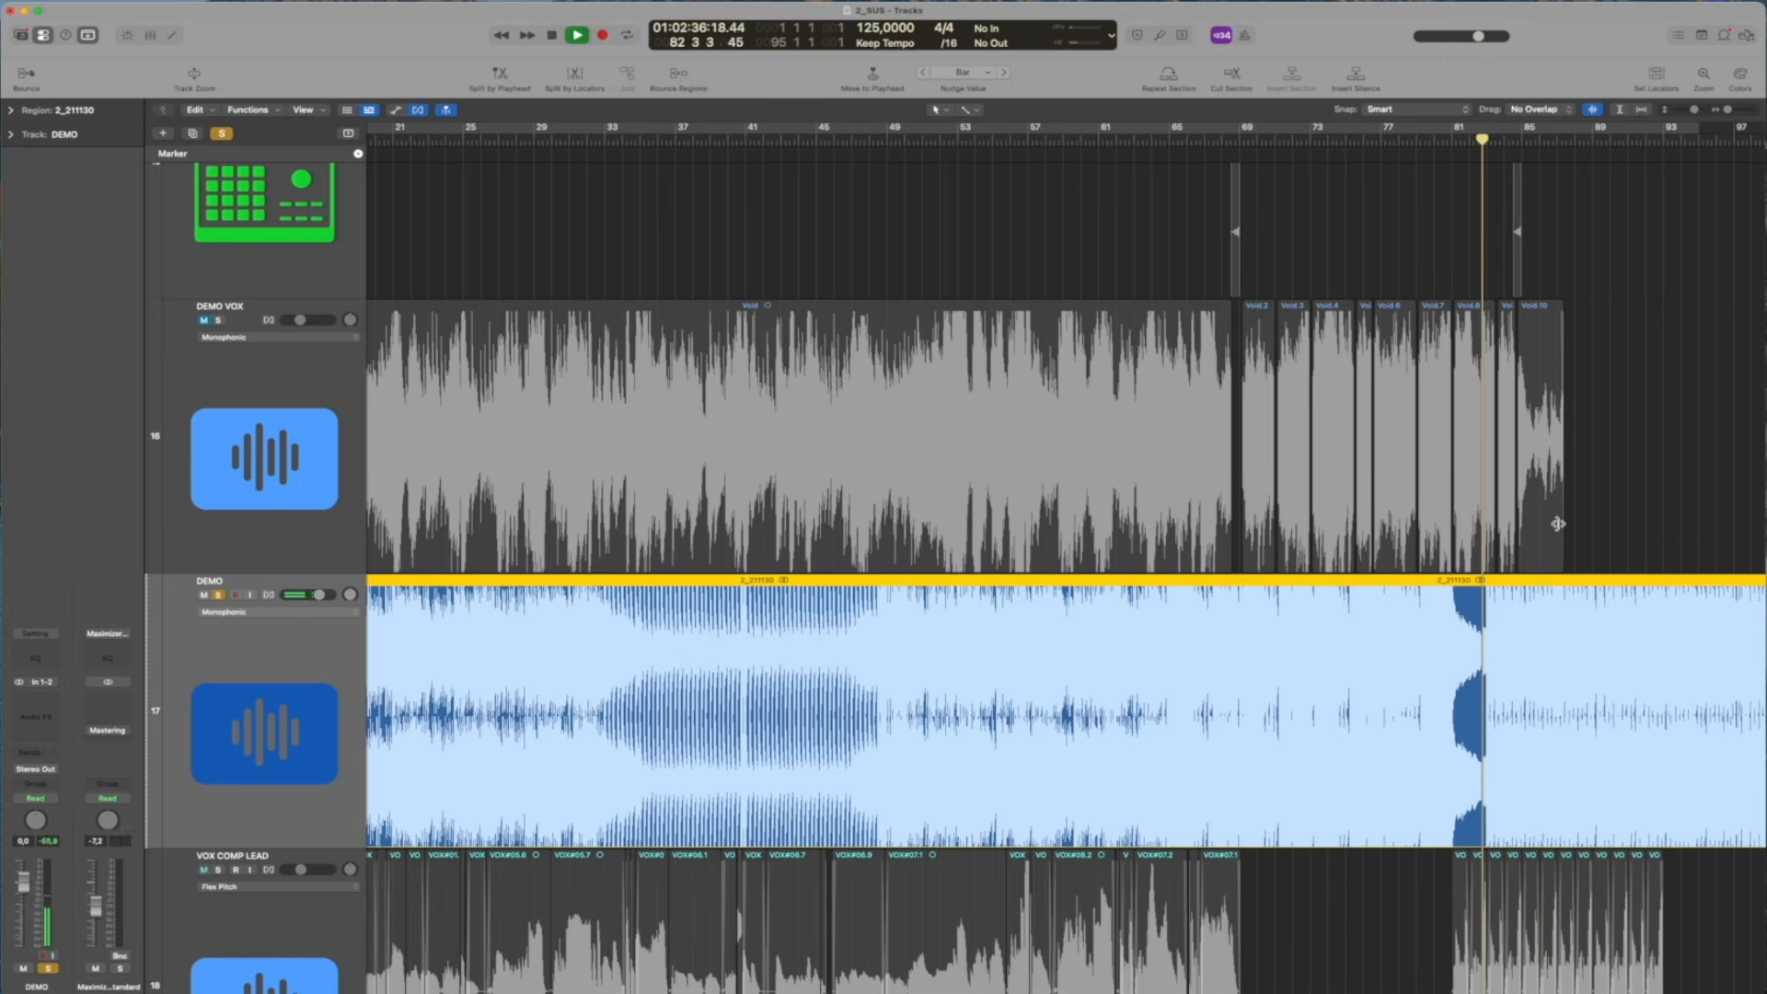
{"action": "scroll", "coordinate": [1315, 518], "scroll_direction": "right", "scroll_amount": 5}
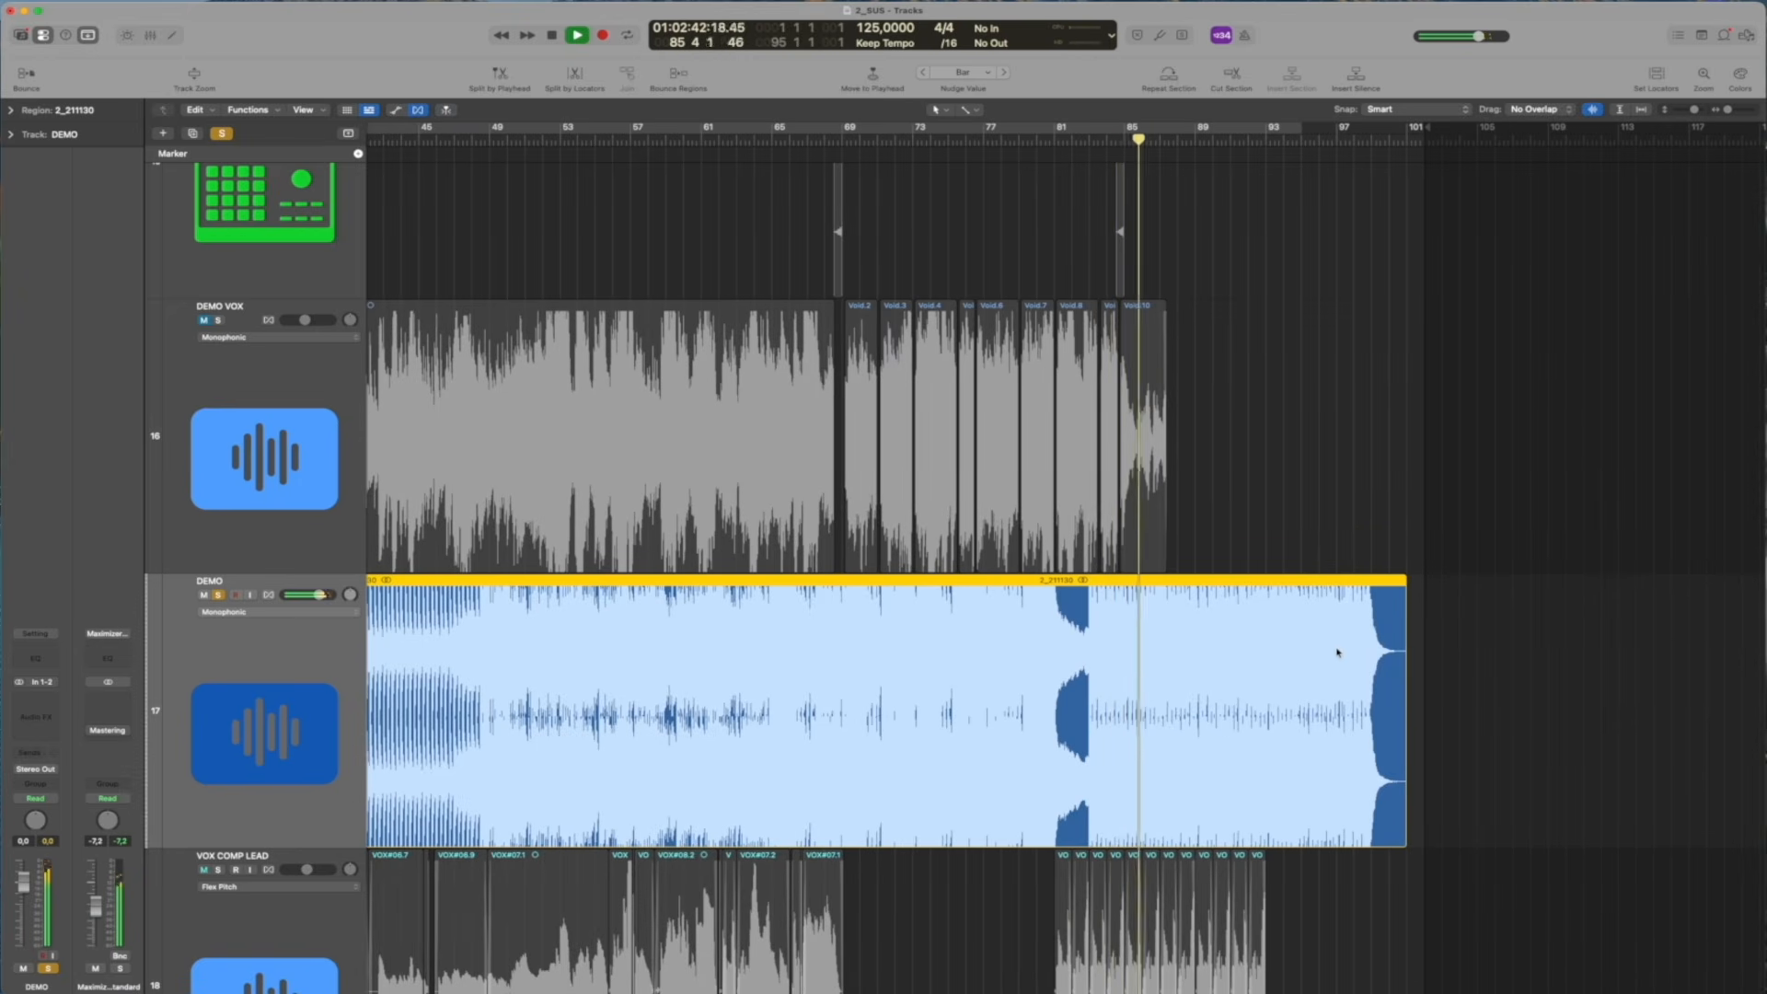
{"action": "key", "text": "space"}
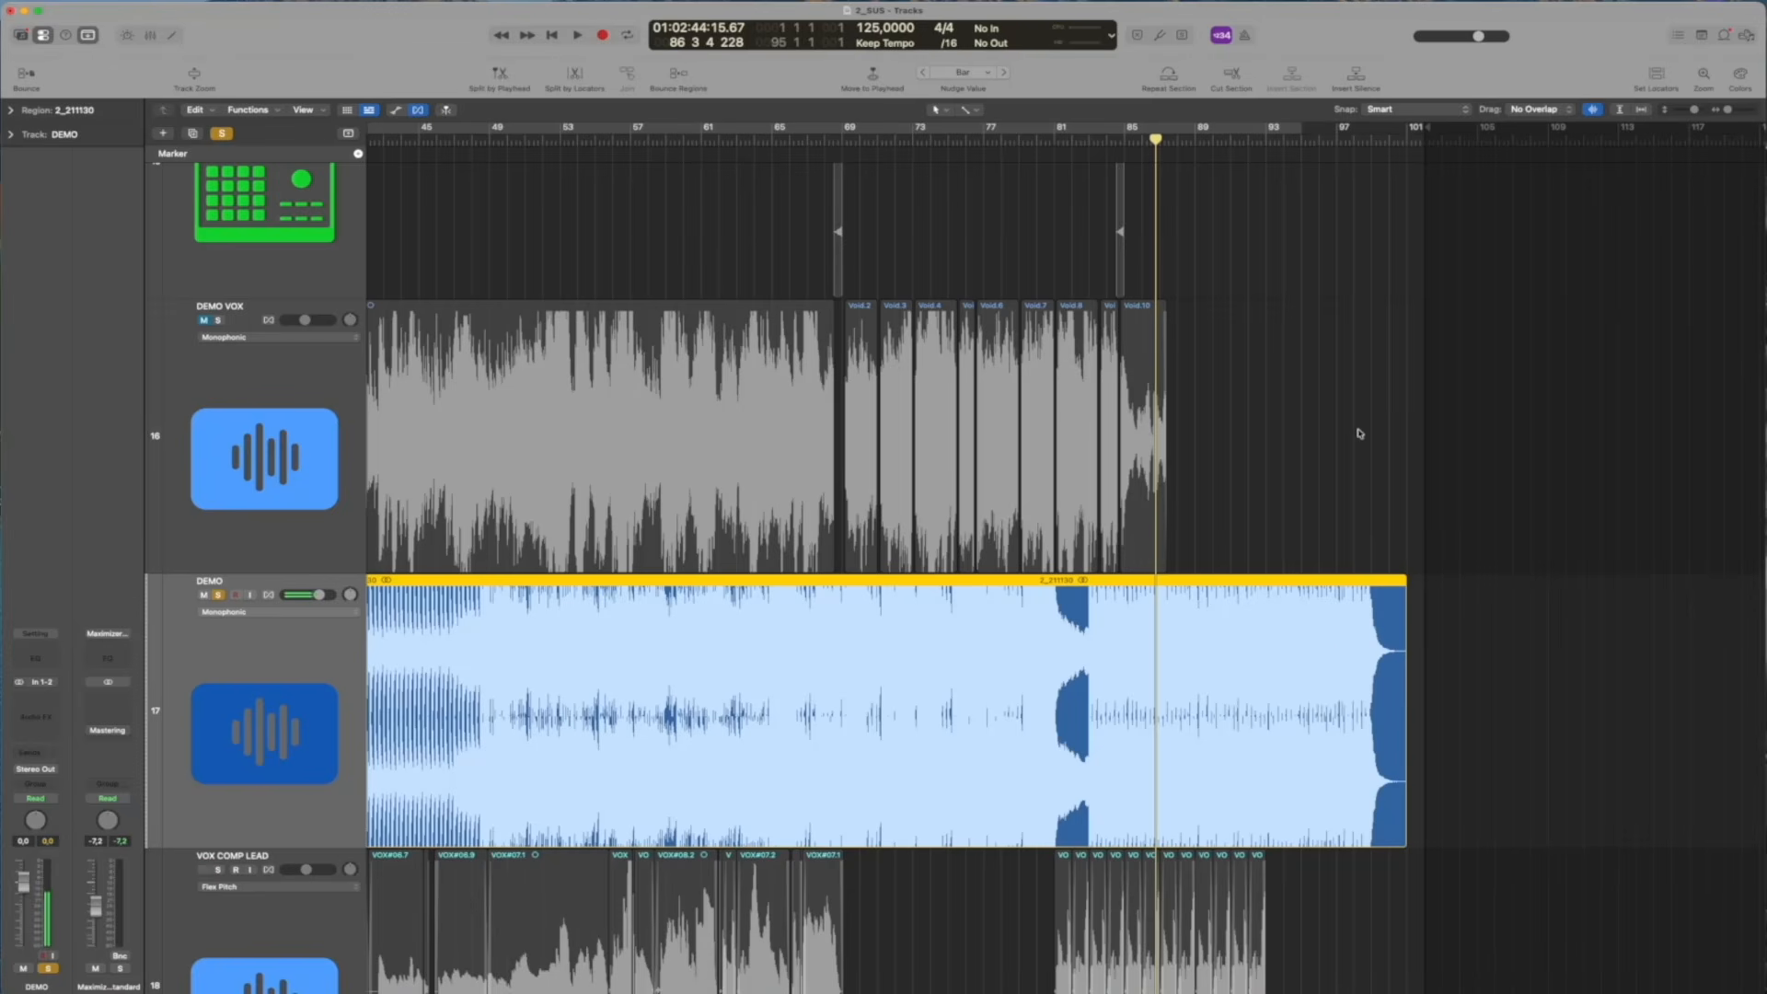
Return the playhead to the start, unmute the DEMO VOX and DEMO tracks, and solo DEMO
{"action": "left_click", "coordinate": [1224, 413]}
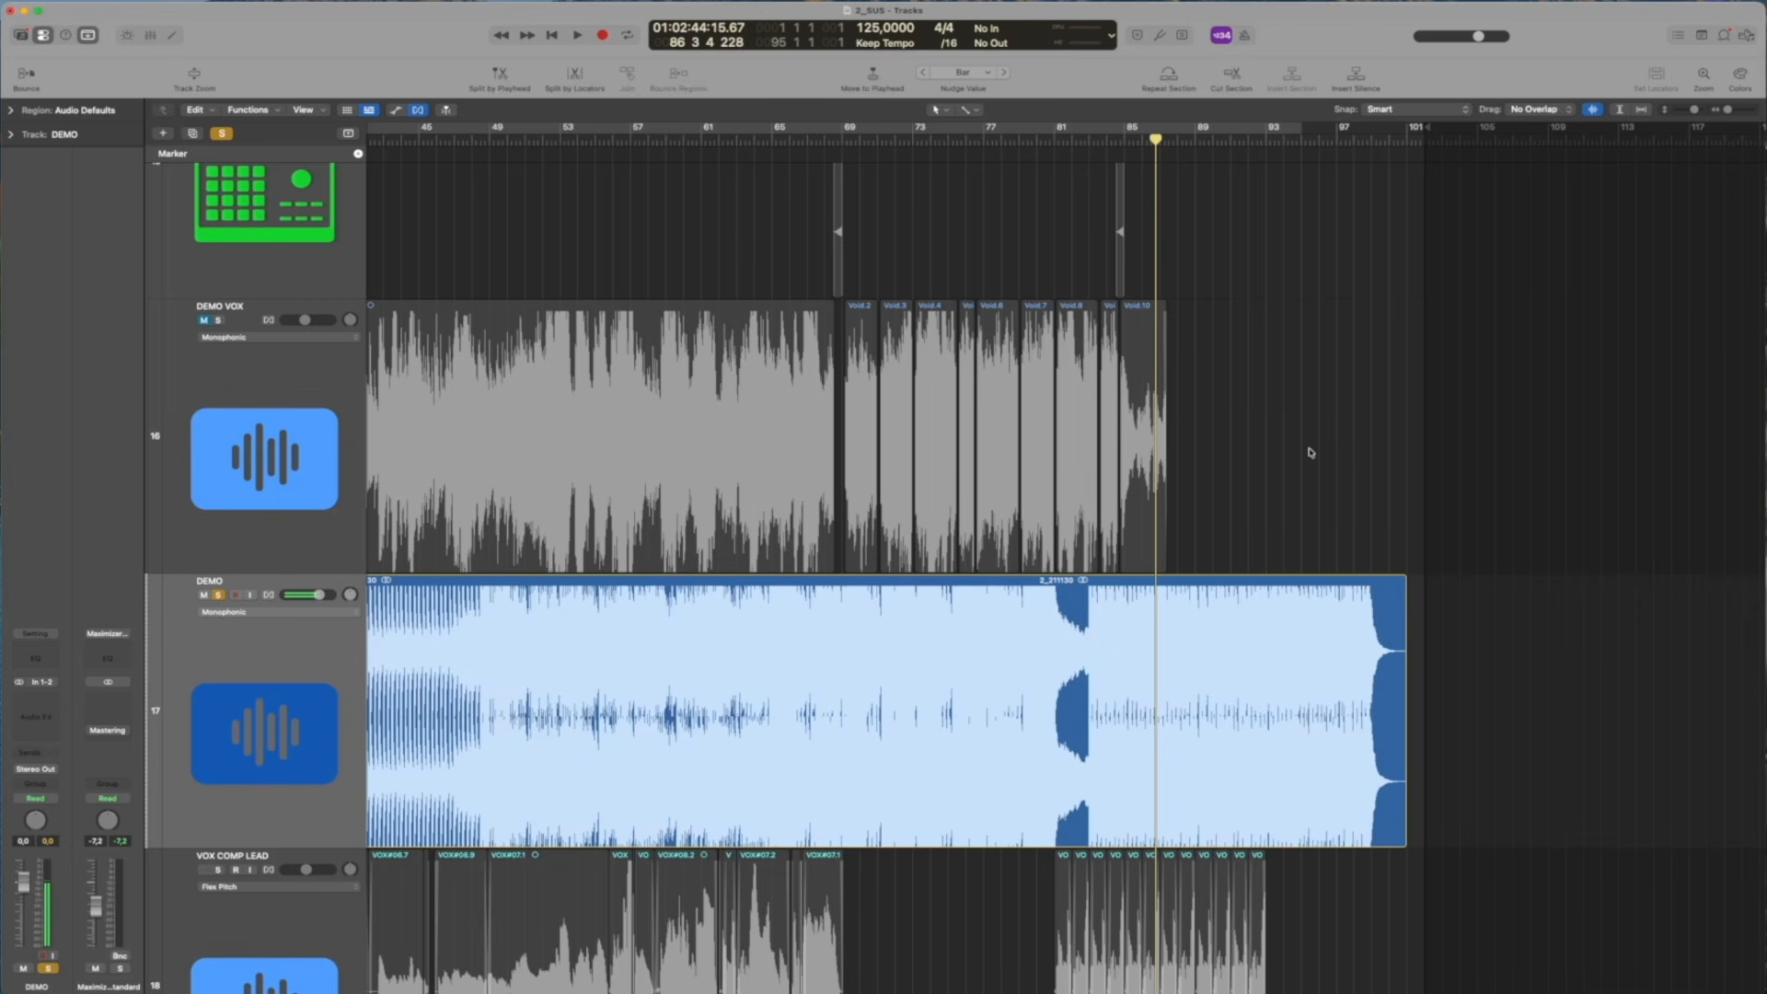
{"action": "key", "text": "Return"}
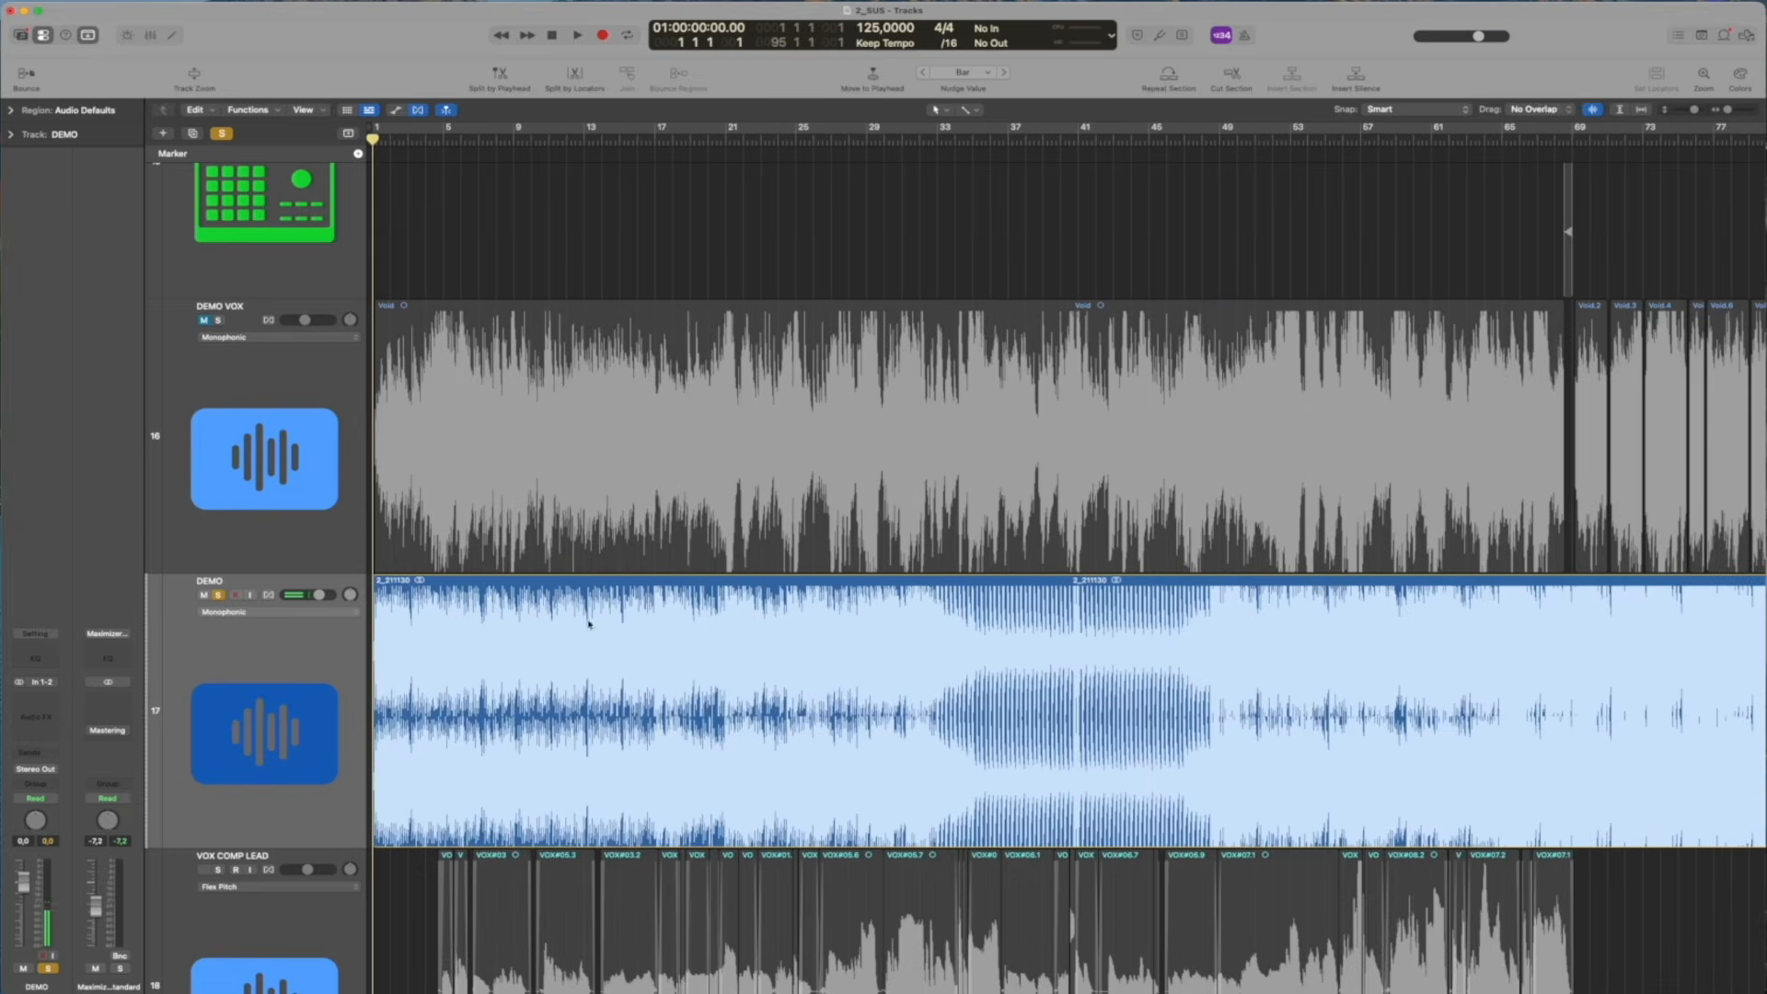
{"action": "left_click", "coordinate": [220, 596]}
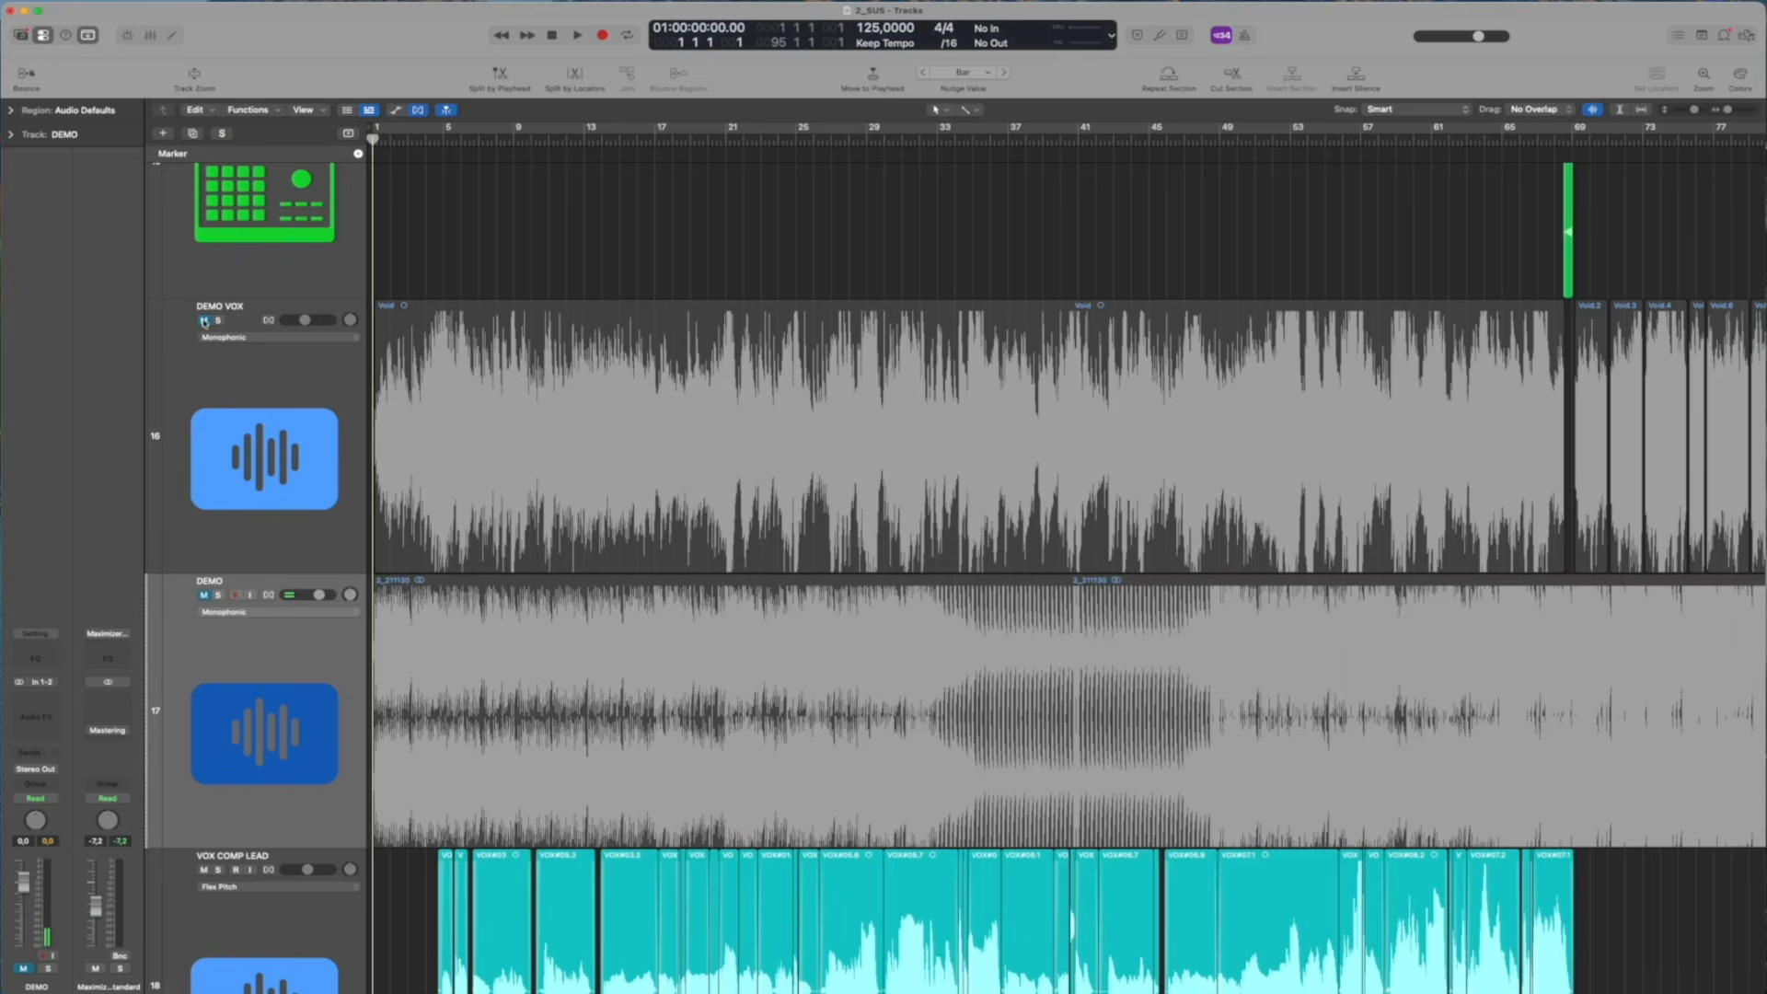
{"action": "left_click", "coordinate": [292, 430]}
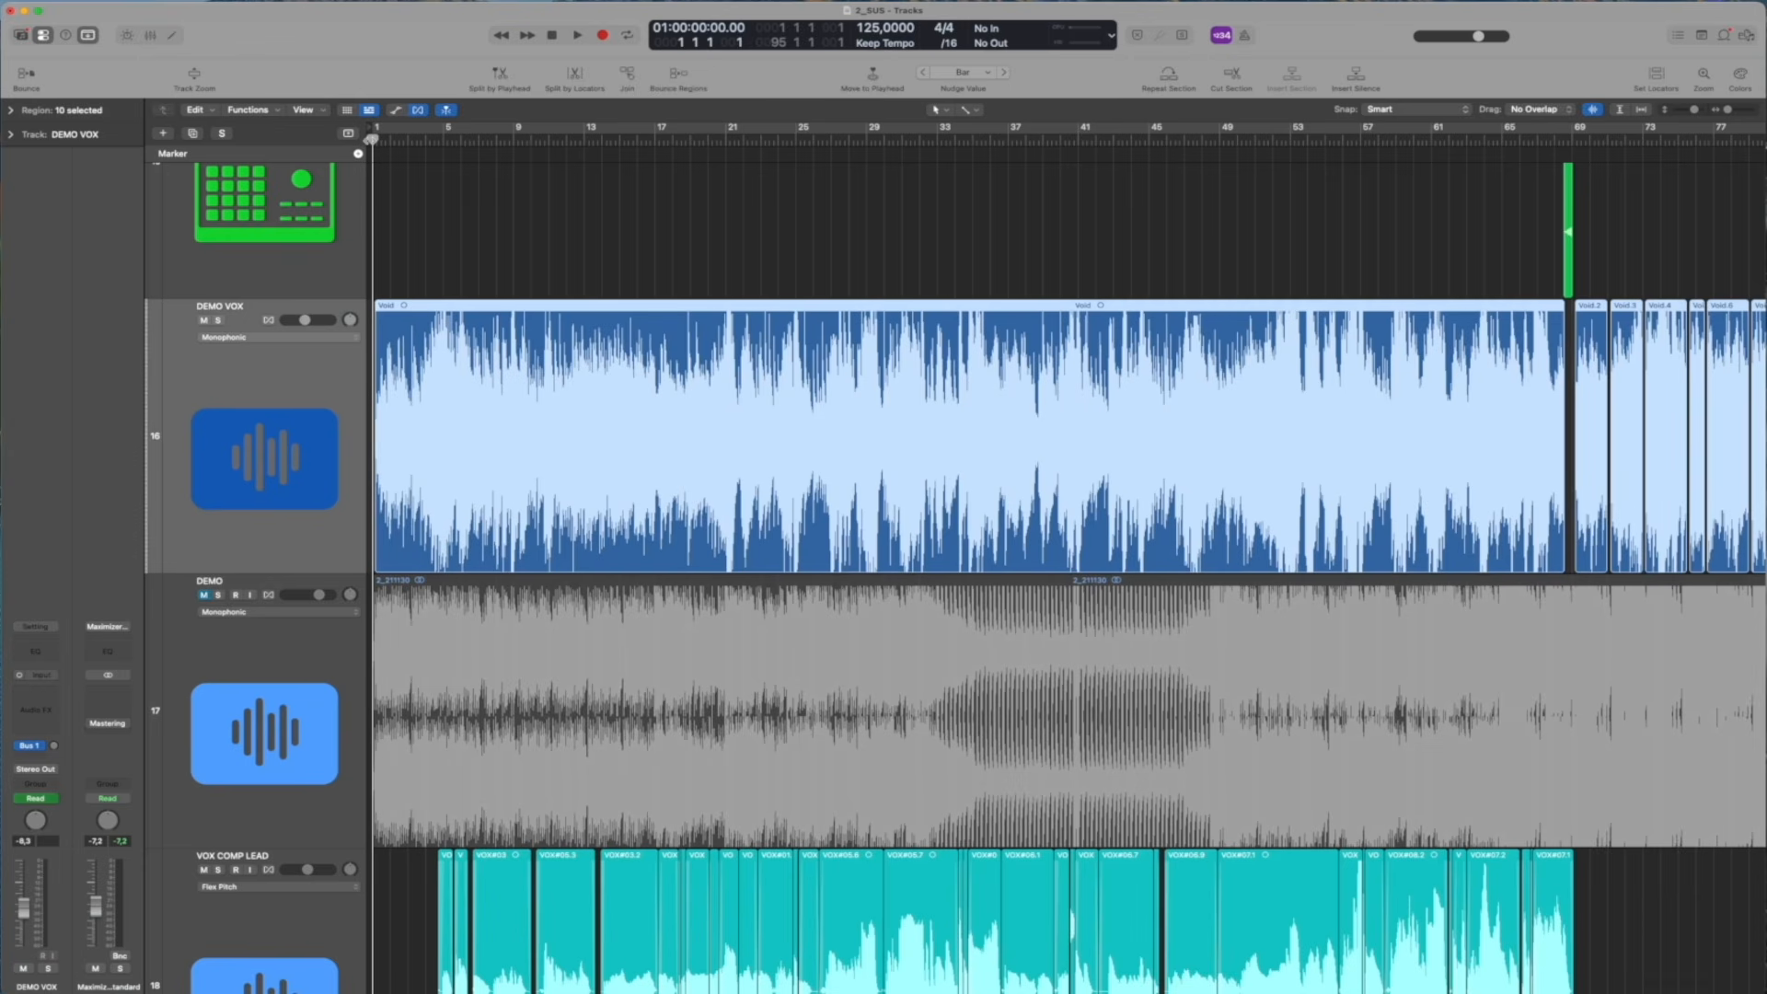
{"action": "mouse_move", "coordinate": [372, 138]}
{"action": "left_mouse_down"}
{"action": "mouse_move", "coordinate": [540, 135]}
{"action": "mouse_move", "coordinate": [373, 111]}
{"action": "mouse_move", "coordinate": [576, 120]}
{"action": "mouse_move", "coordinate": [369, 119]}
{"action": "left_mouse_up"}
{"action": "left_click", "coordinate": [203, 596]}
{"action": "left_click", "coordinate": [219, 596]}
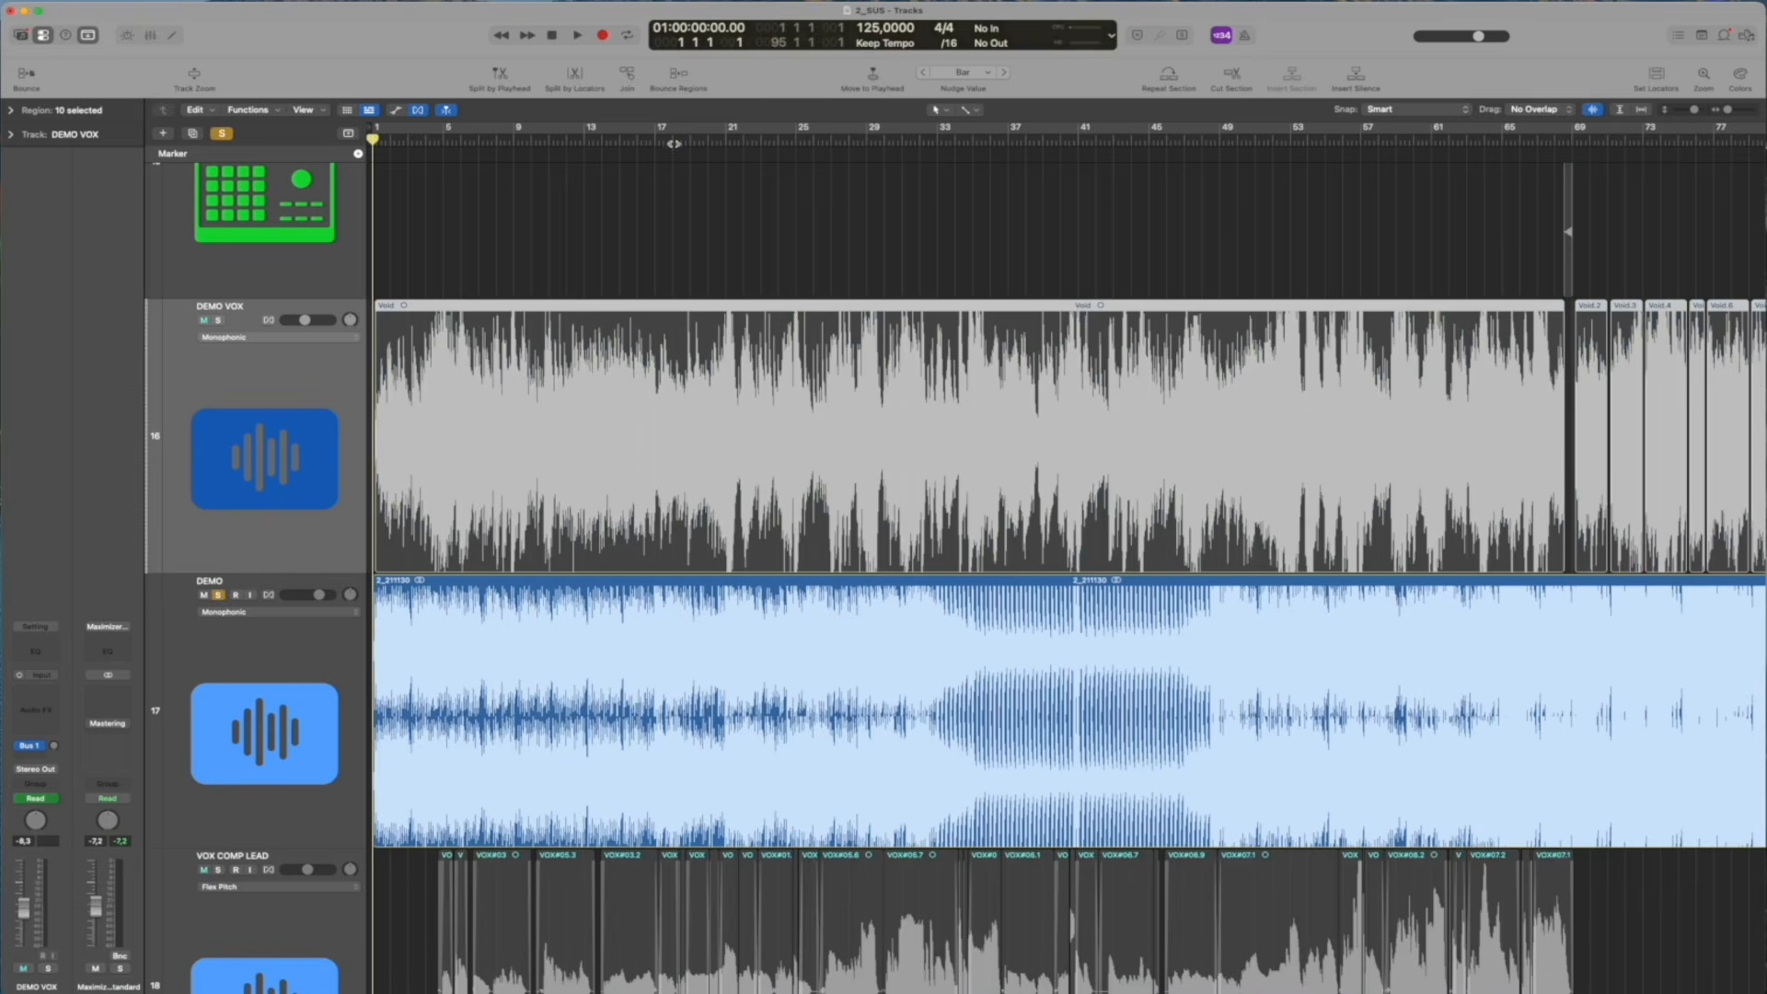
Listen to the soloed Void Bell track, take it out of solo and return the playhead to the start
{"action": "key", "text": "space"}
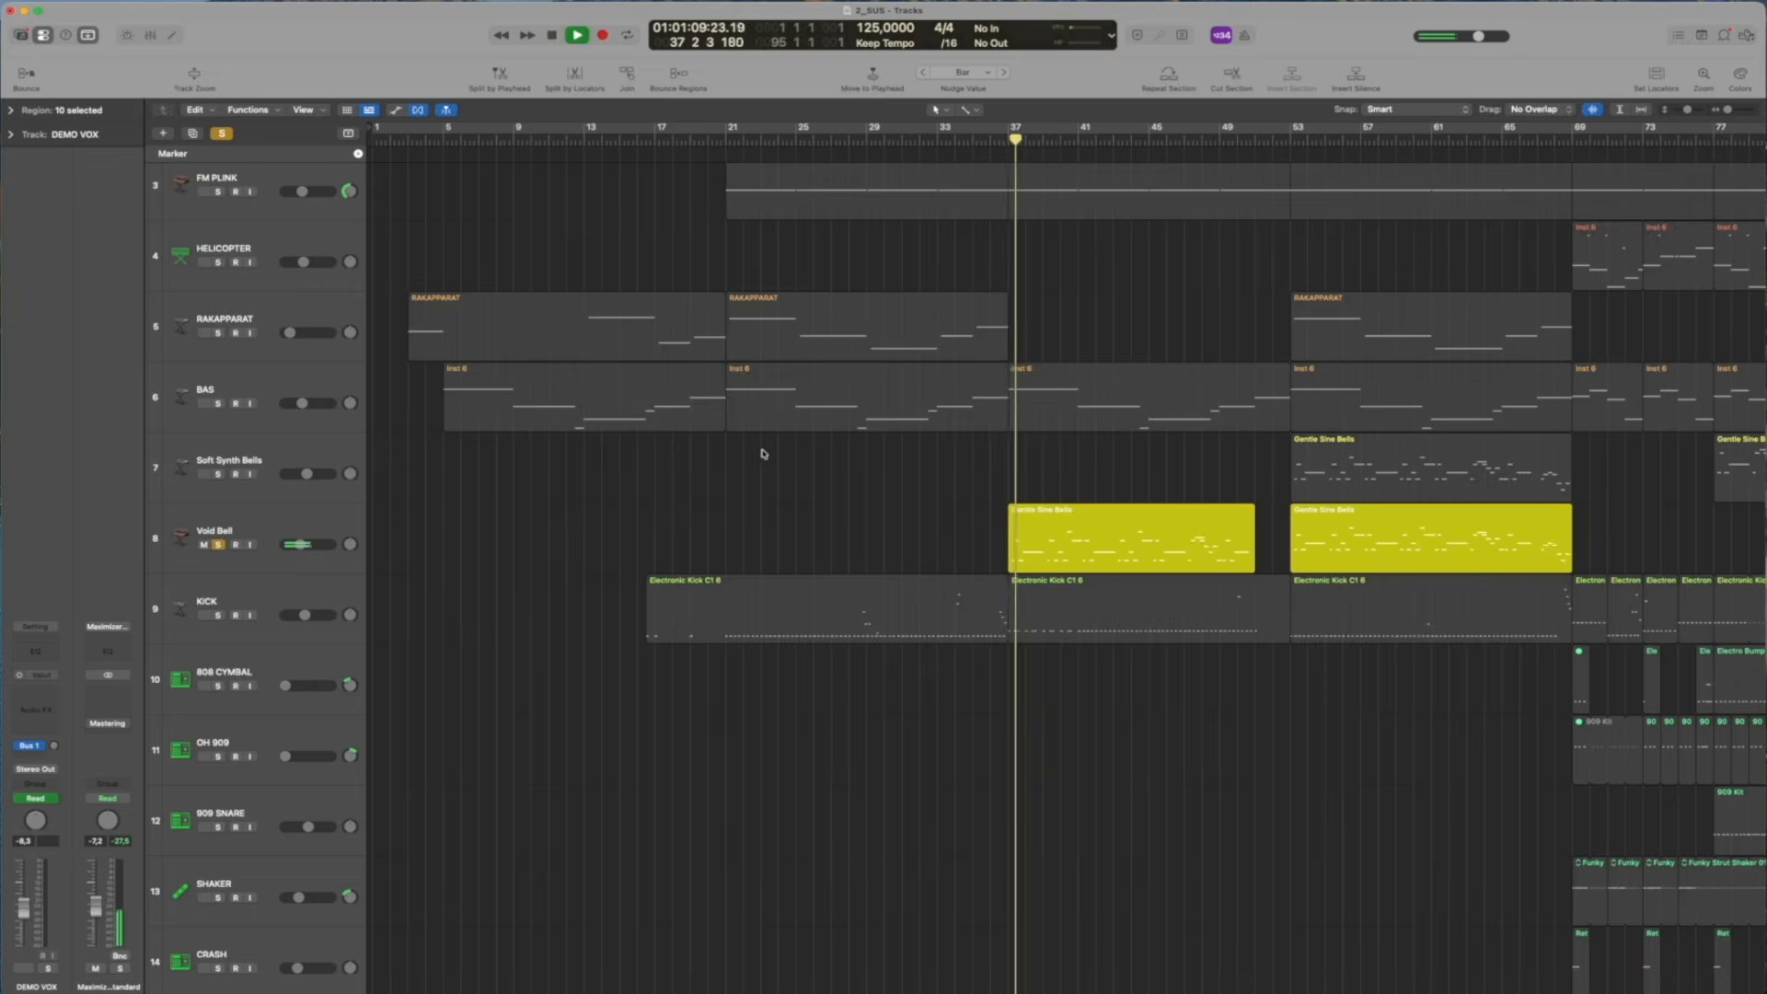
{"action": "left_click", "coordinate": [218, 544]}
{"action": "key", "text": "Return"}
{"action": "scroll", "coordinate": [644, 487], "scroll_direction": "down", "scroll_amount": 10}
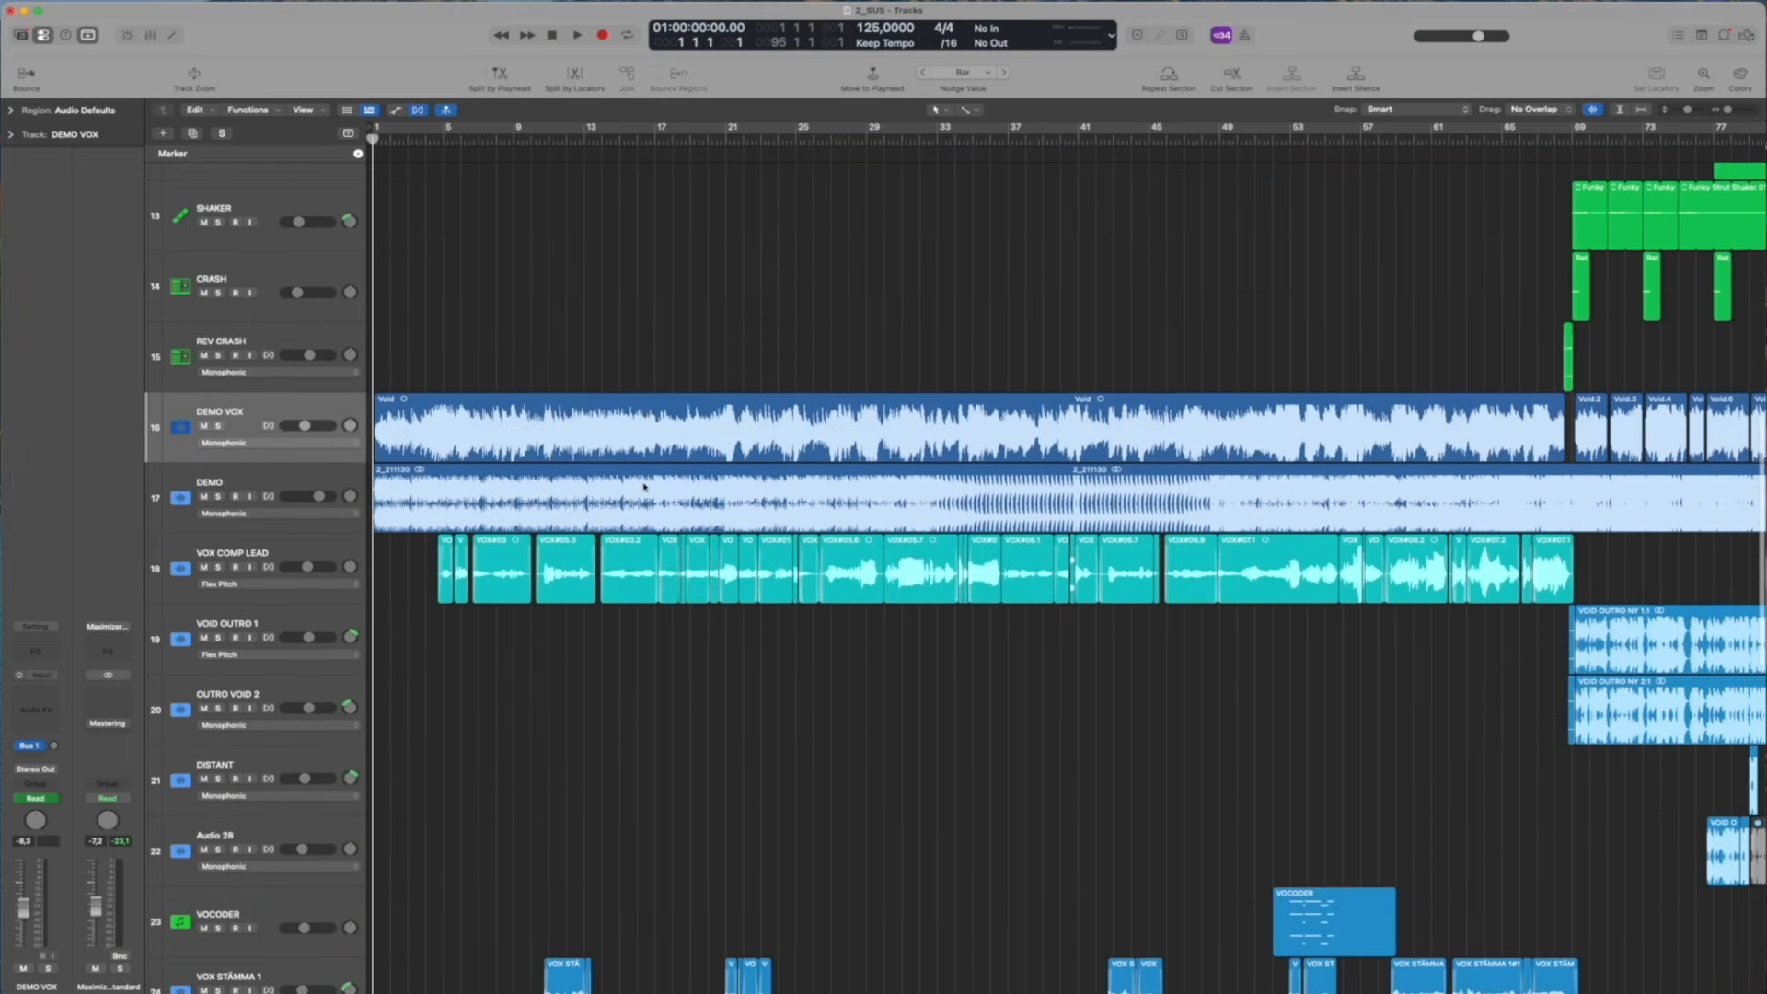
{"action": "scroll", "coordinate": [645, 487], "scroll_direction": "up", "scroll_amount": 10}
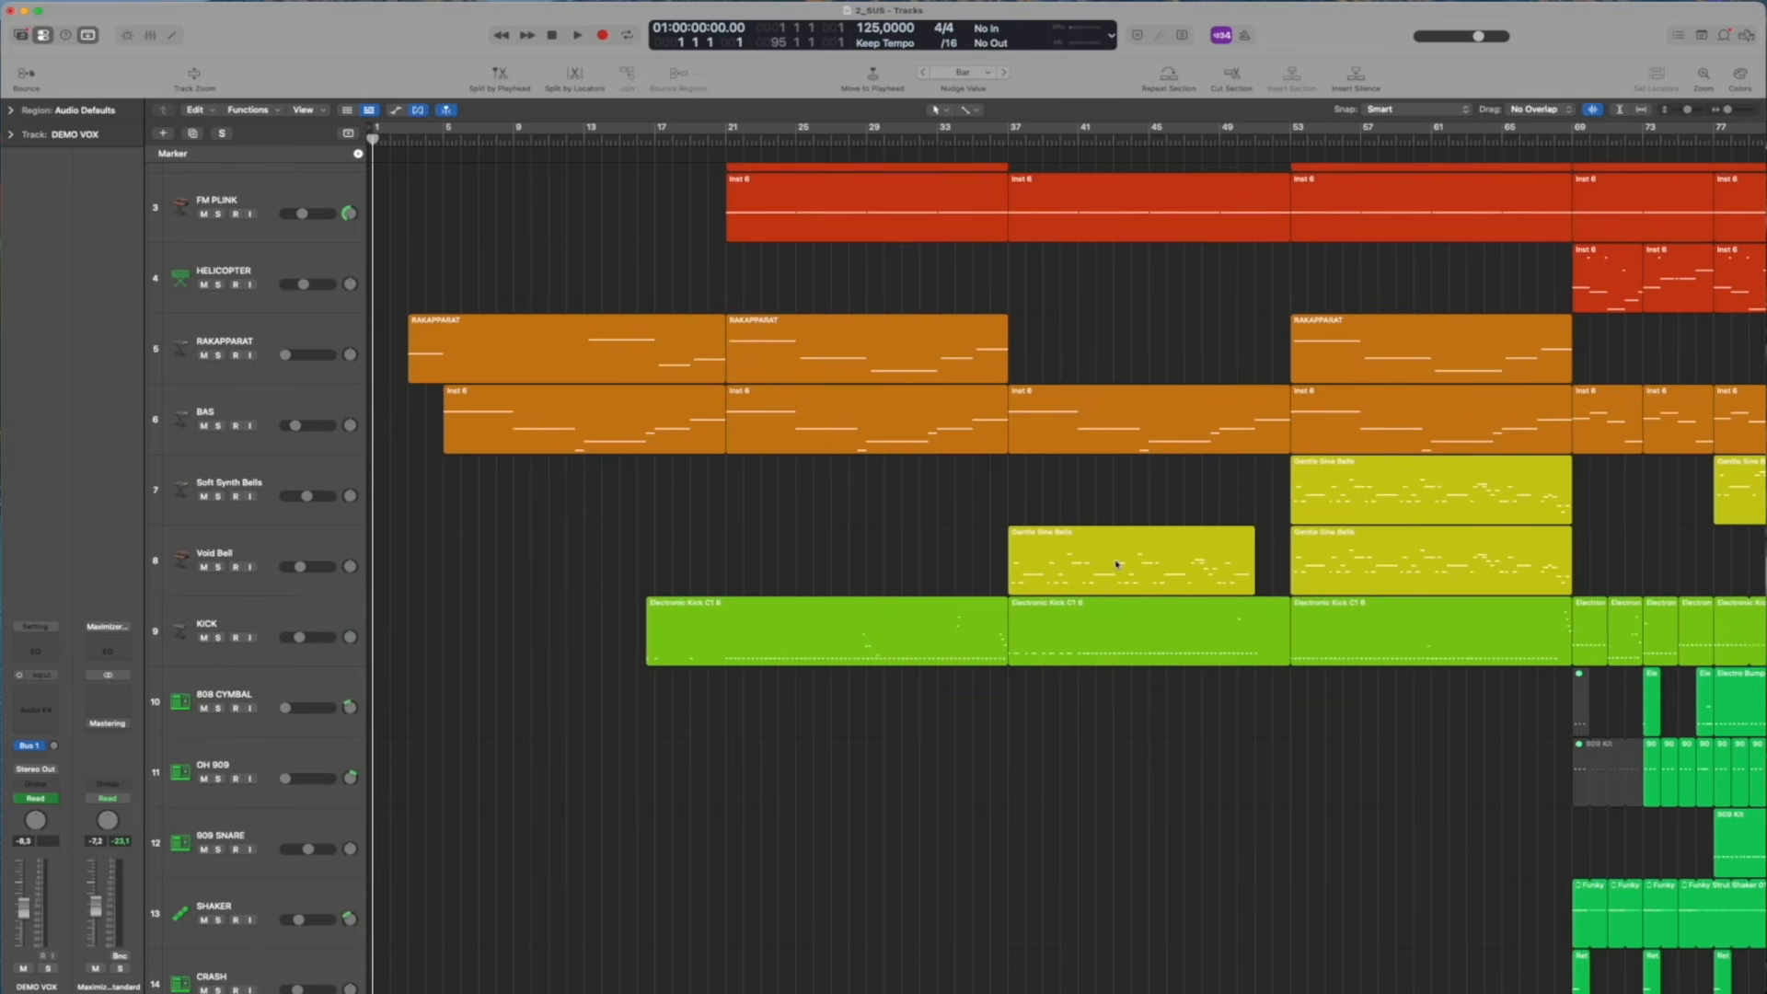
Place the playhead at bar 36 and mute the DEMO track
{"action": "left_click", "coordinate": [991, 140]}
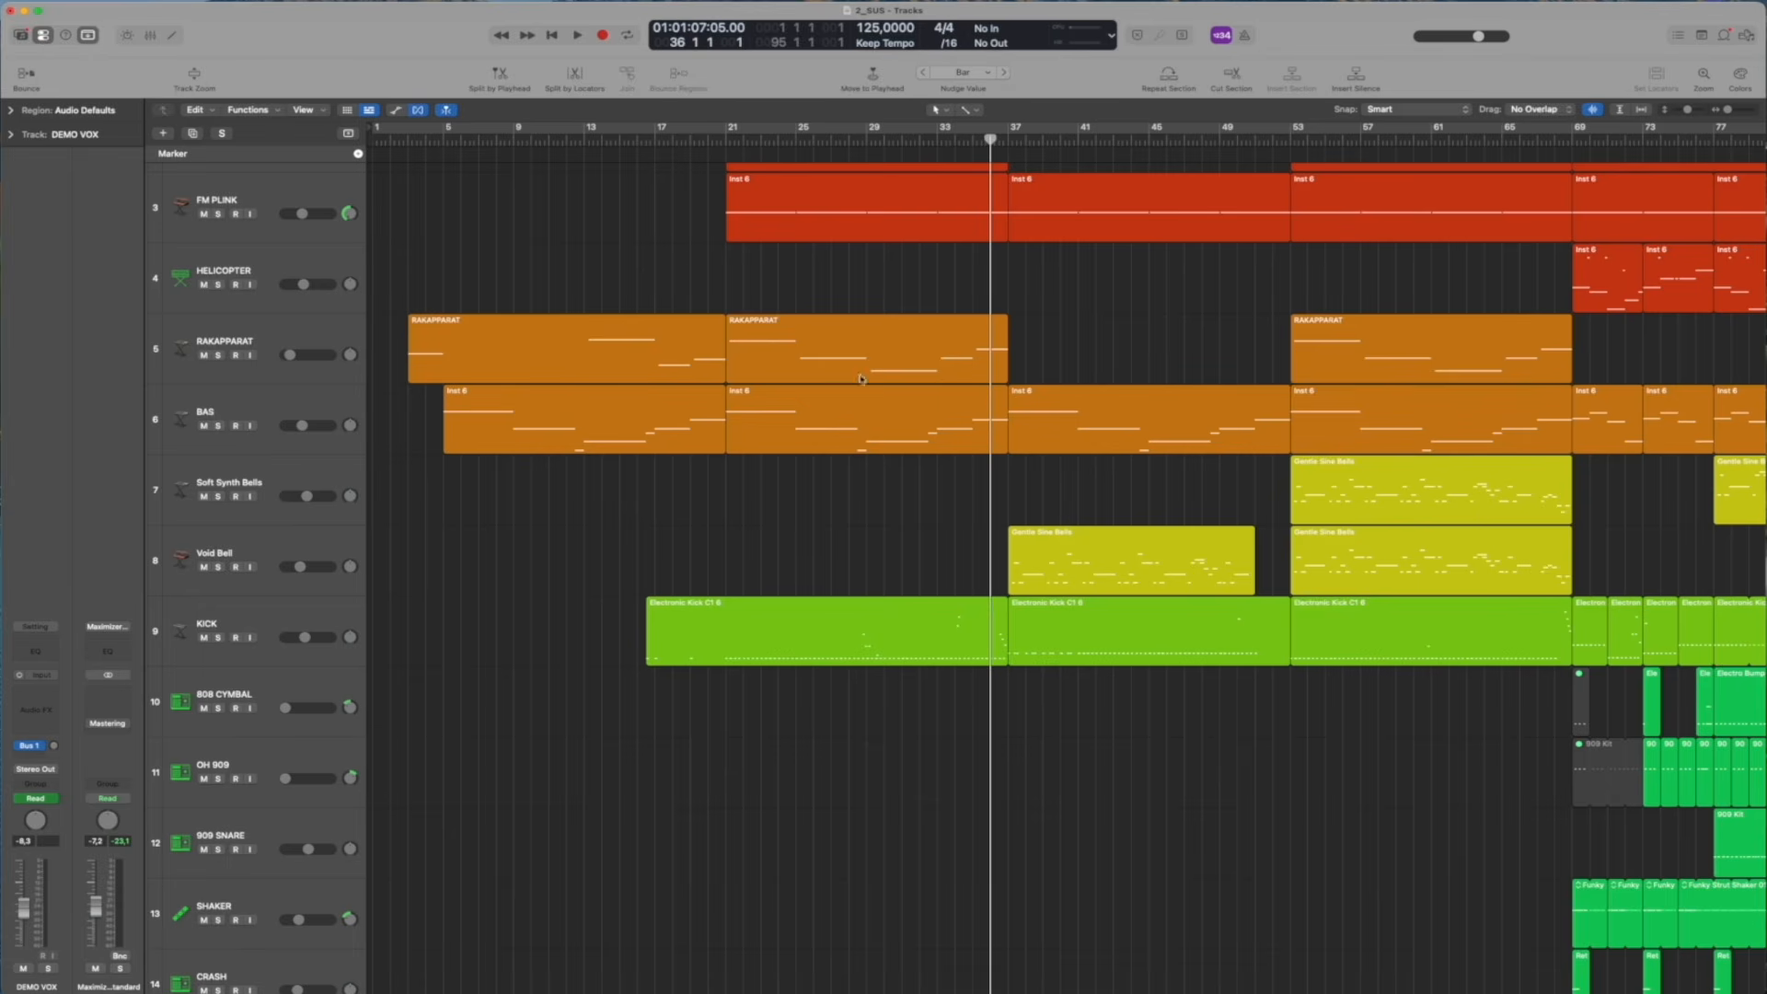
{"action": "scroll", "coordinate": [811, 525], "scroll_direction": "down", "scroll_amount": 10}
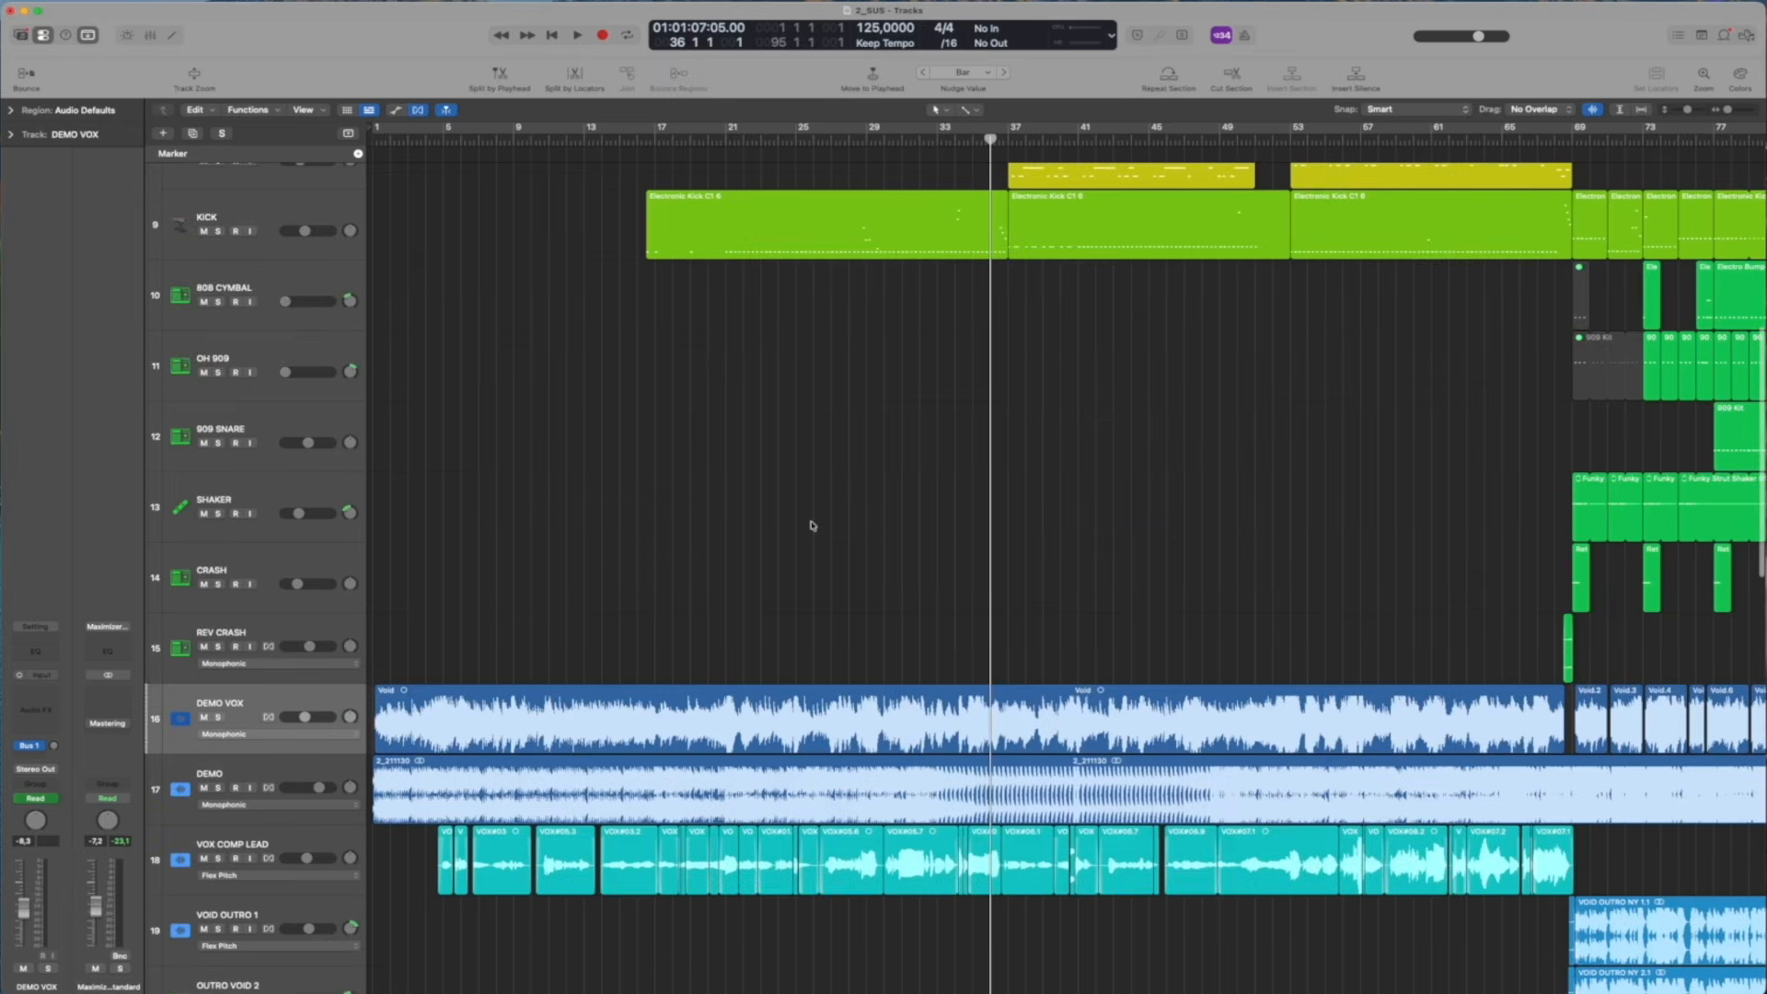
{"action": "scroll", "coordinate": [812, 526], "scroll_direction": "up", "scroll_amount": 3}
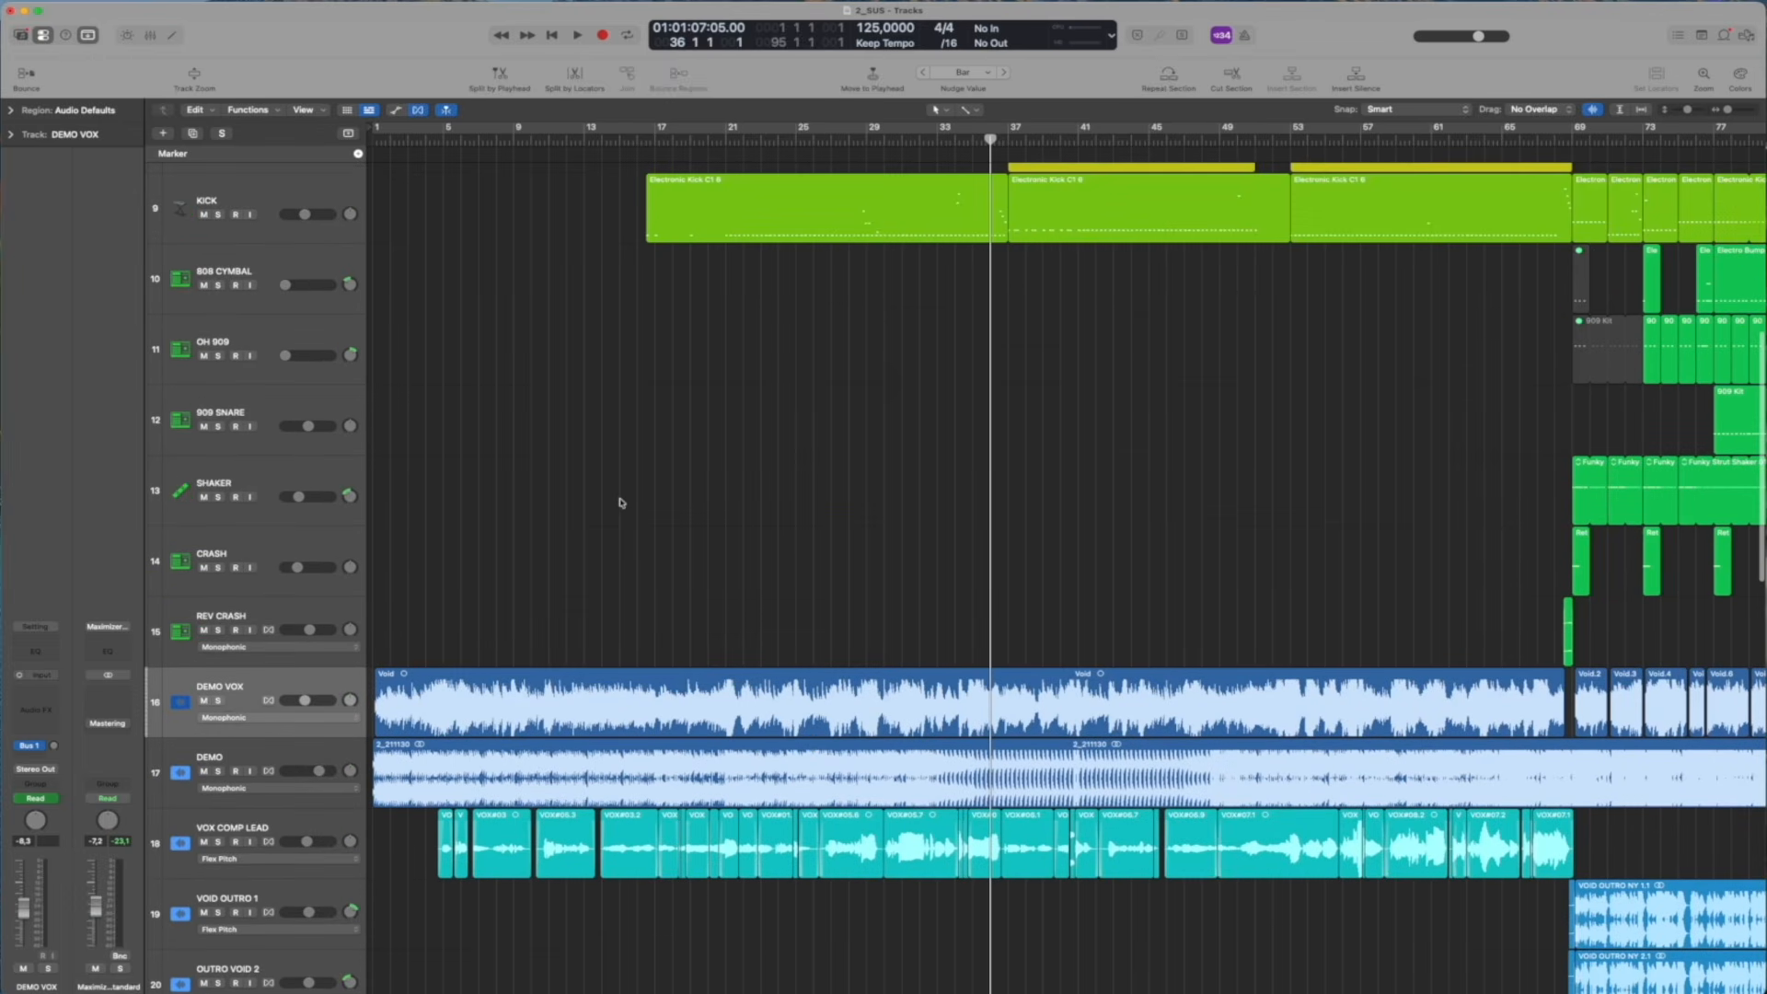
{"action": "left_click", "coordinate": [204, 771]}
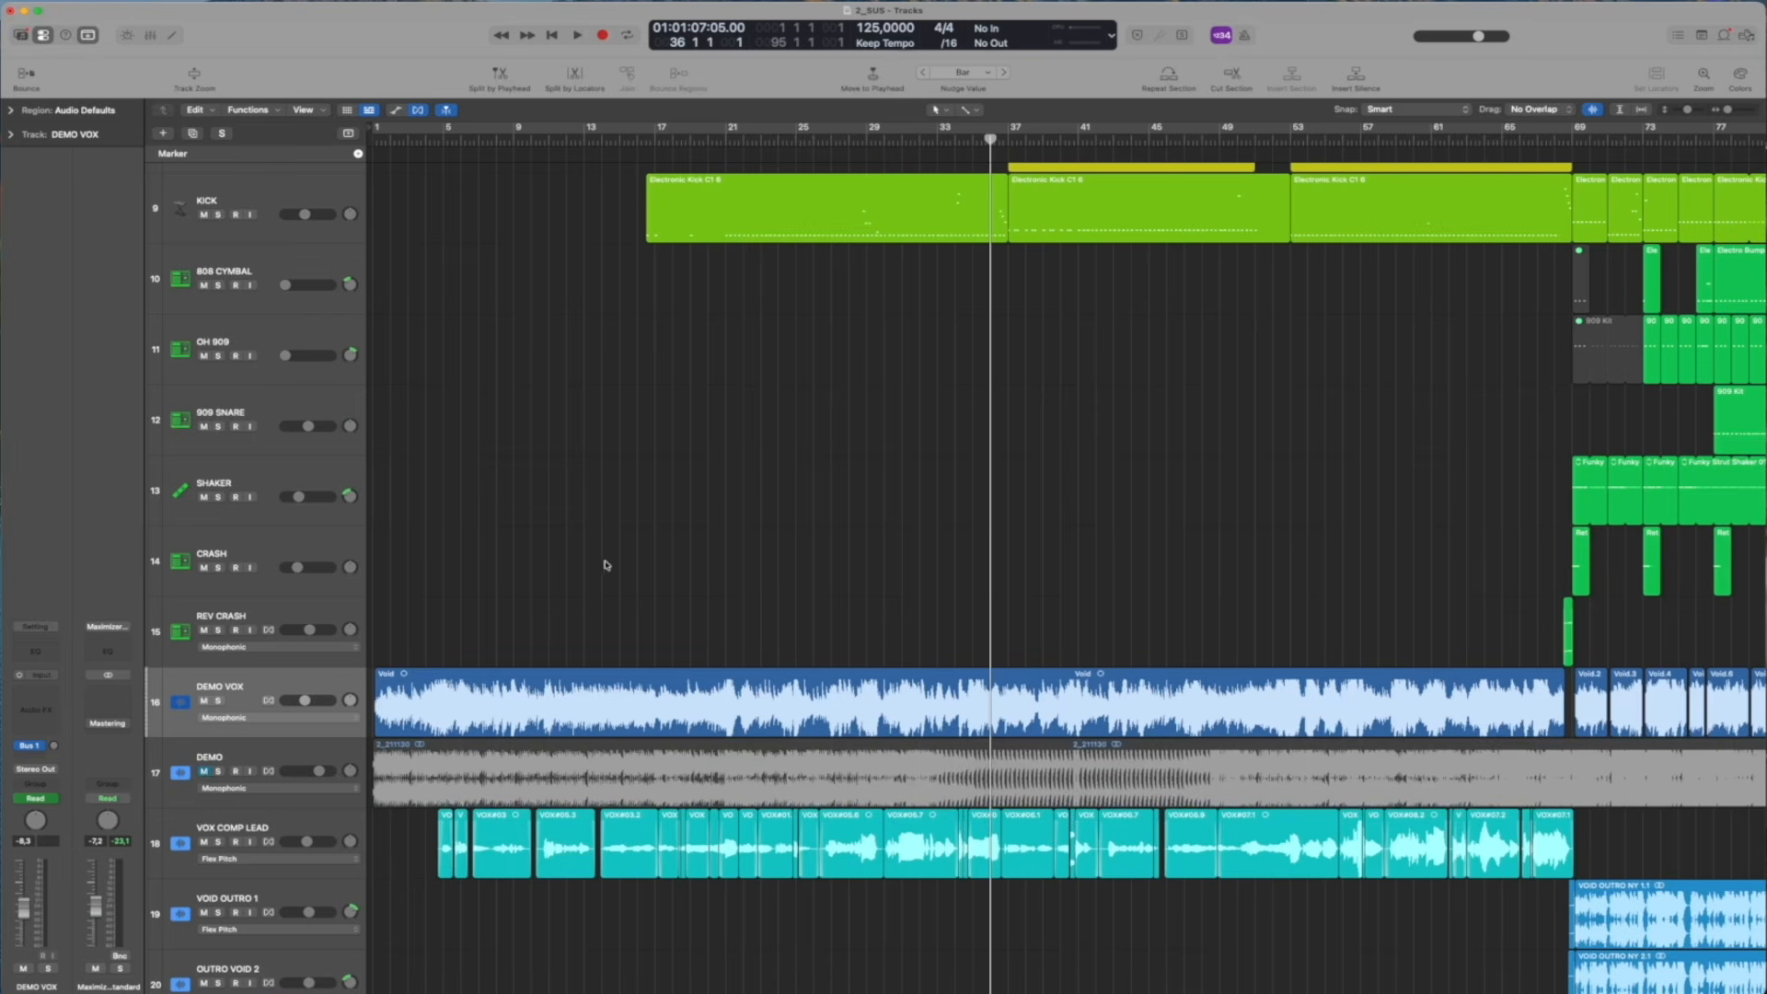
Solo the DEMO VOX track and play it from the start of the song
{"action": "left_click", "coordinate": [220, 702]}
{"action": "key", "text": "Return"}
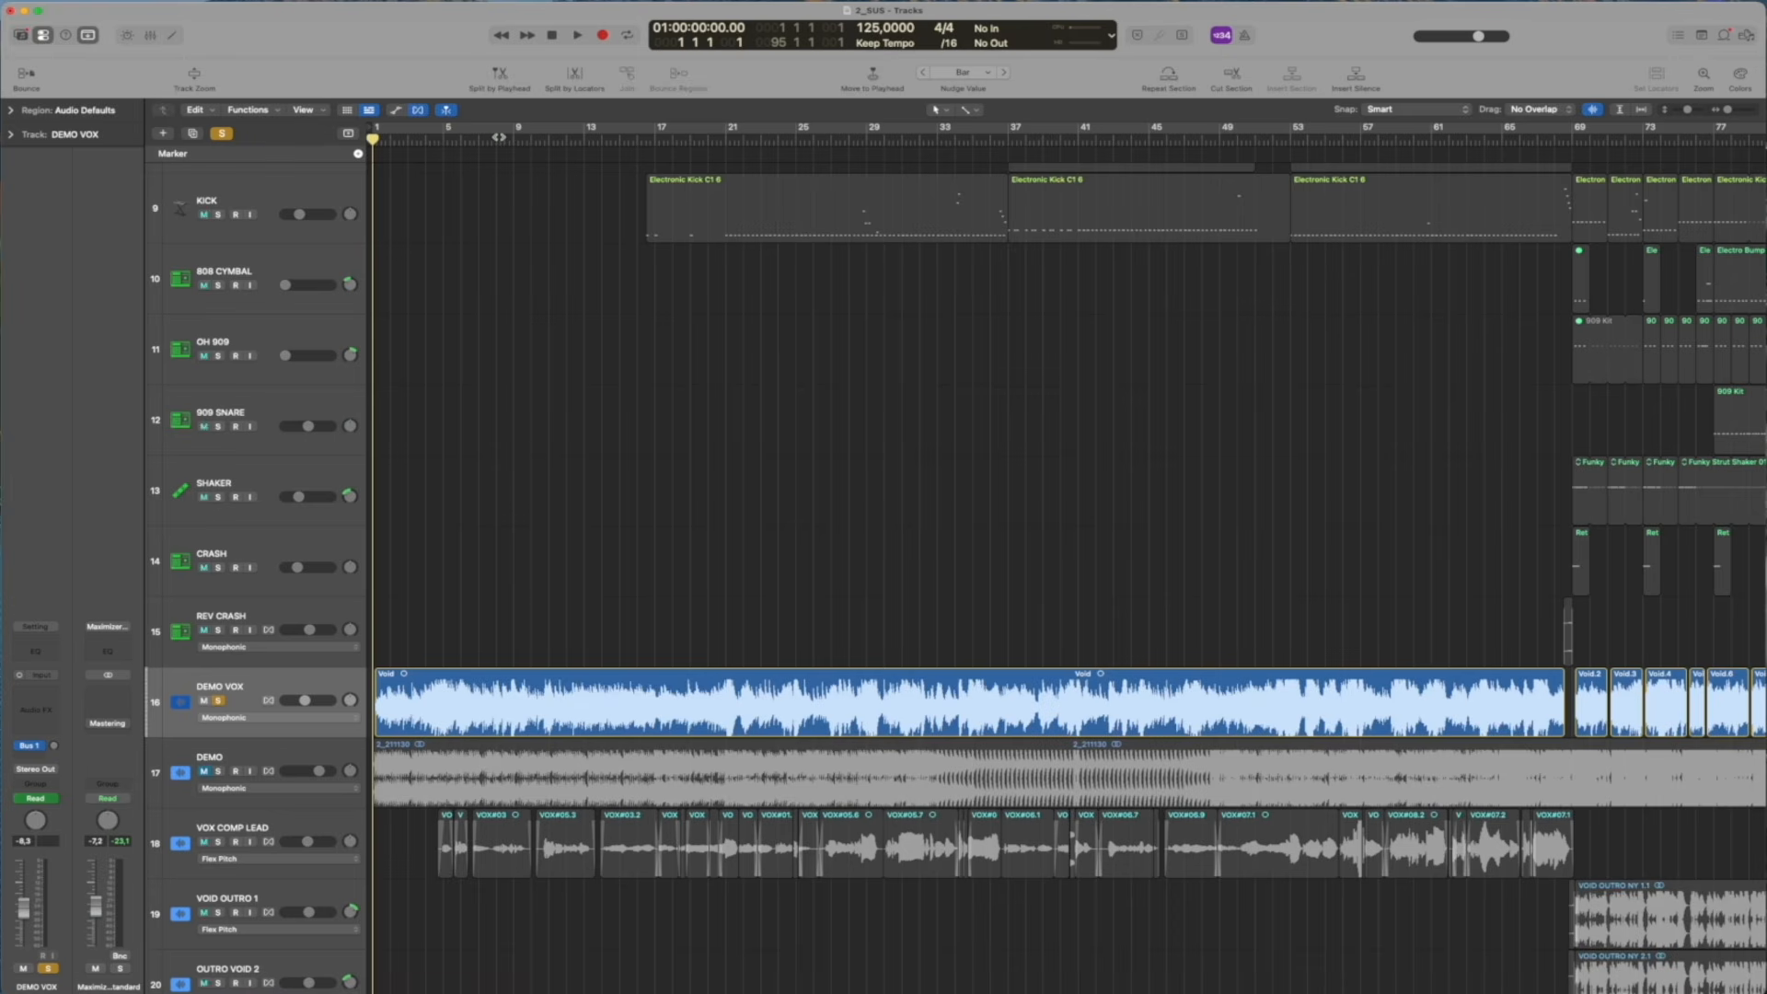
{"action": "key", "text": "space"}
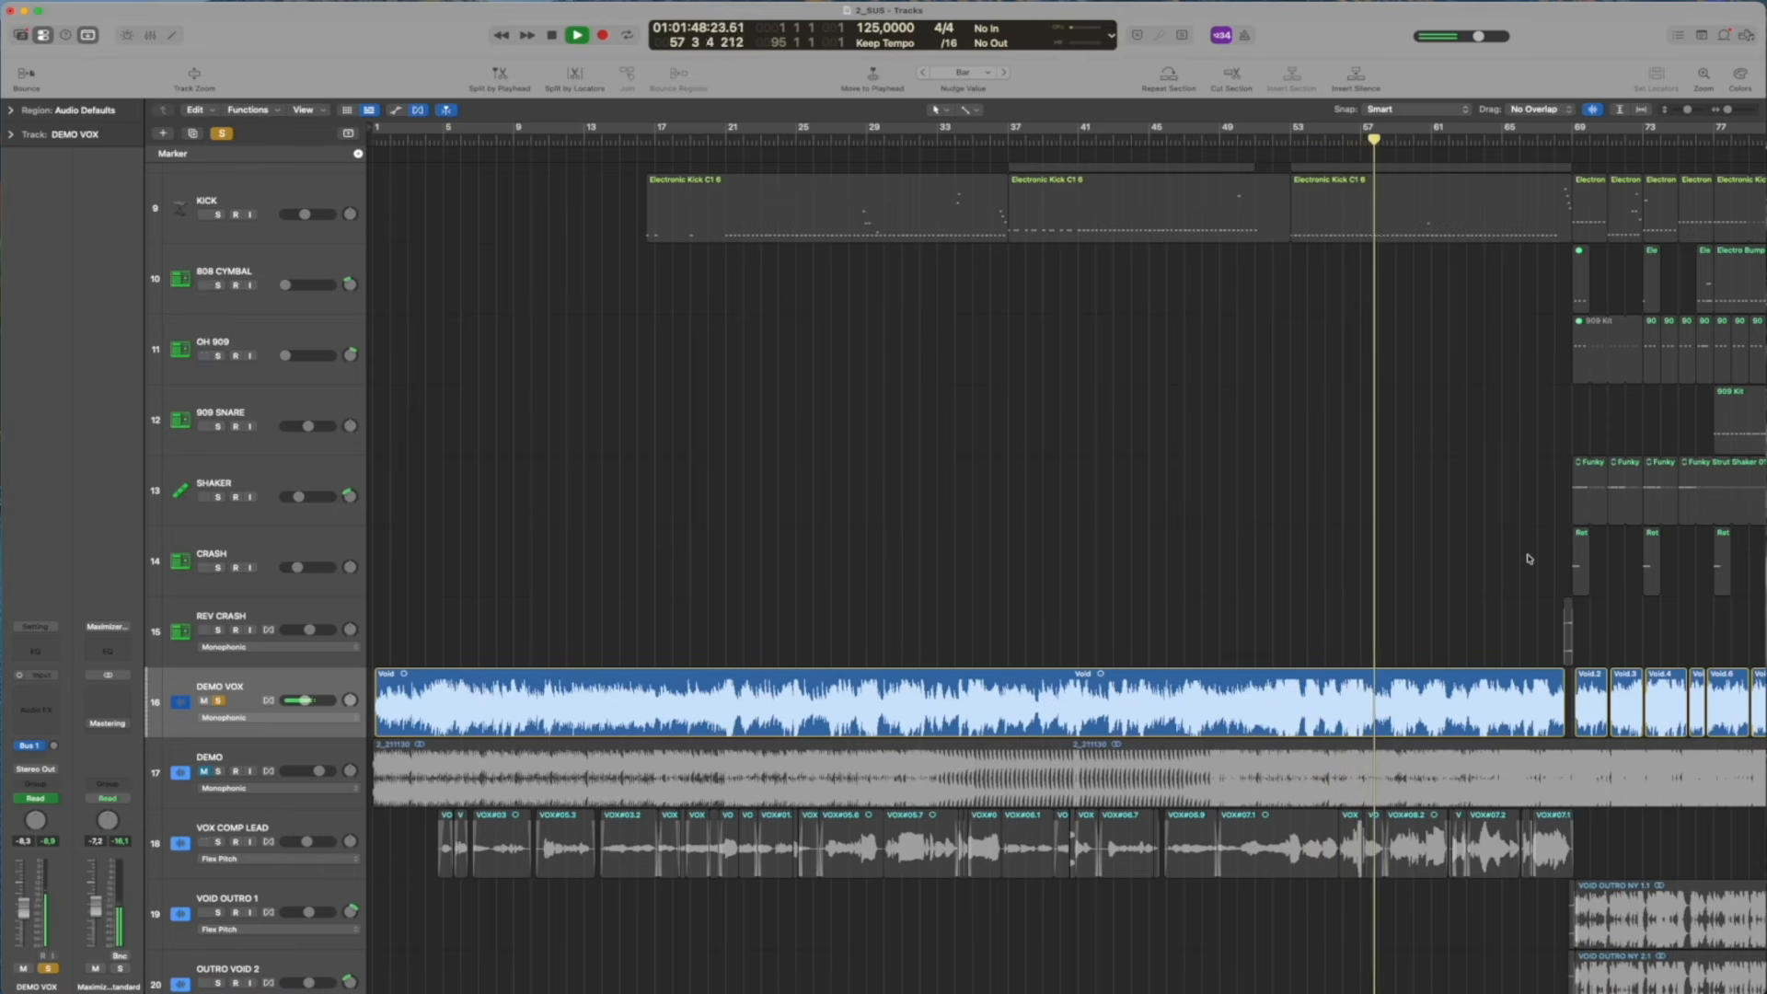
Extend the long Void region on the DEMO VOX track over the shorter regions to about bar 88
{"action": "scroll", "coordinate": [1529, 558], "scroll_direction": "right", "scroll_amount": 5}
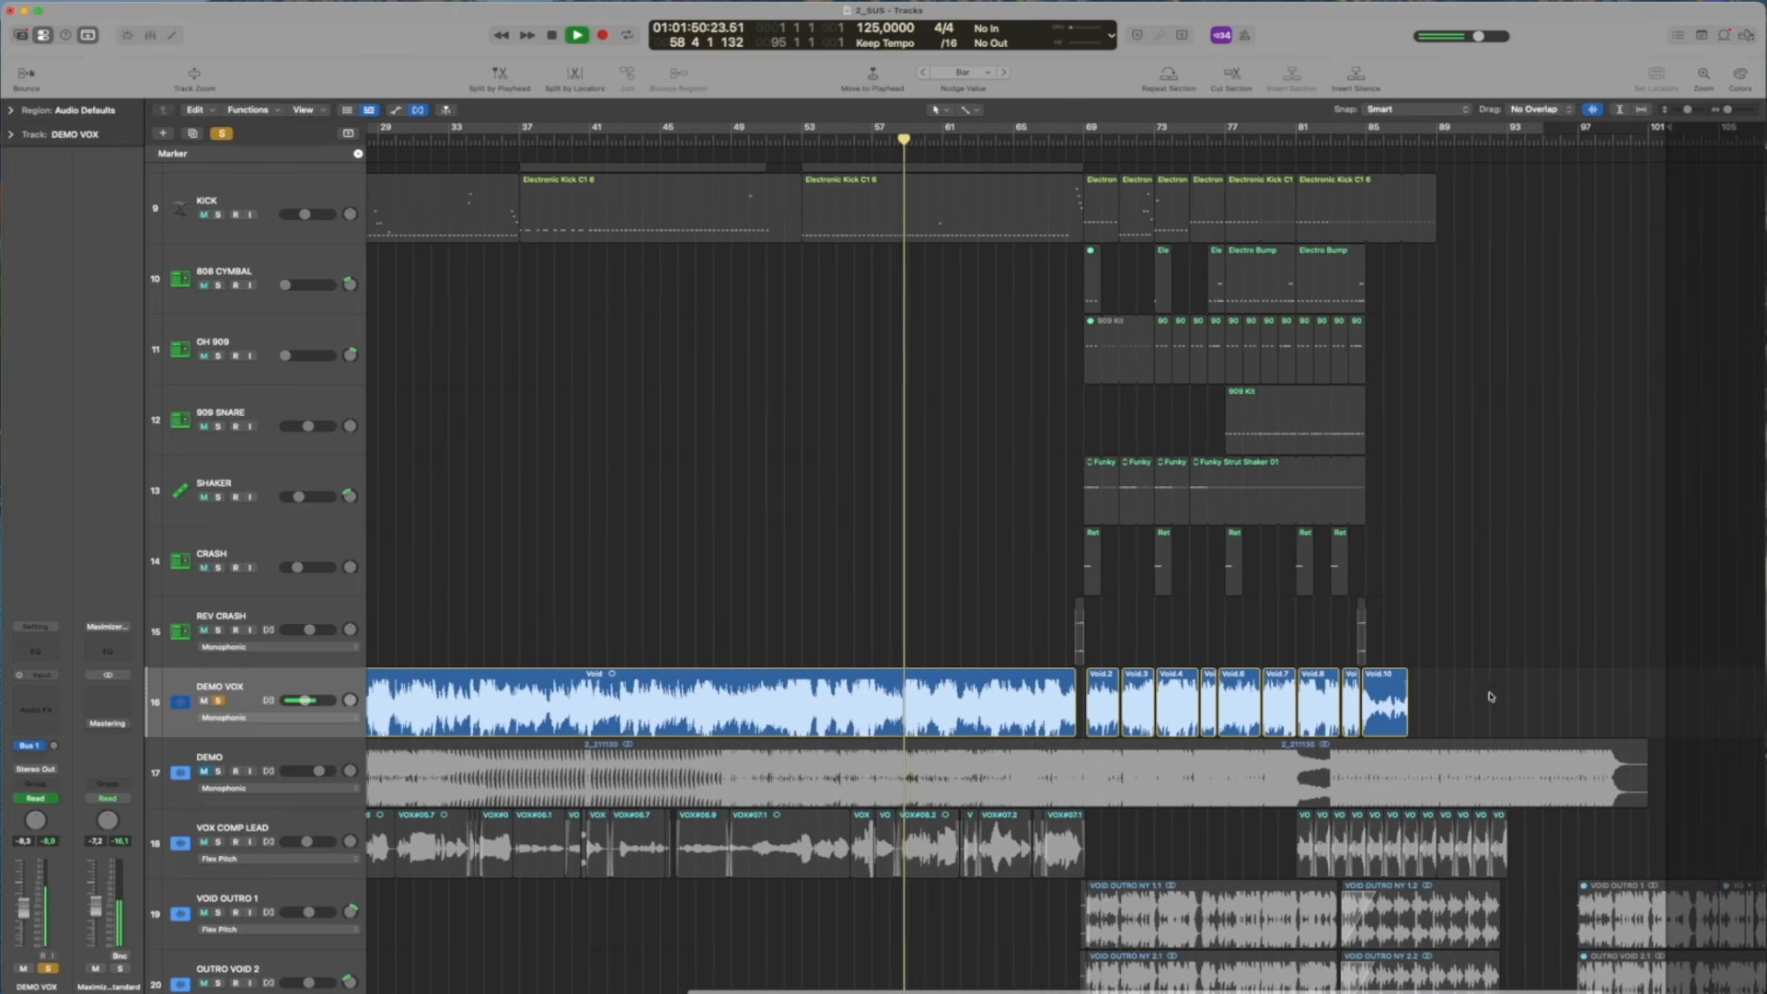
{"action": "left_click_drag", "start_coordinate": [1070, 733], "coordinate": [1605, 715]}
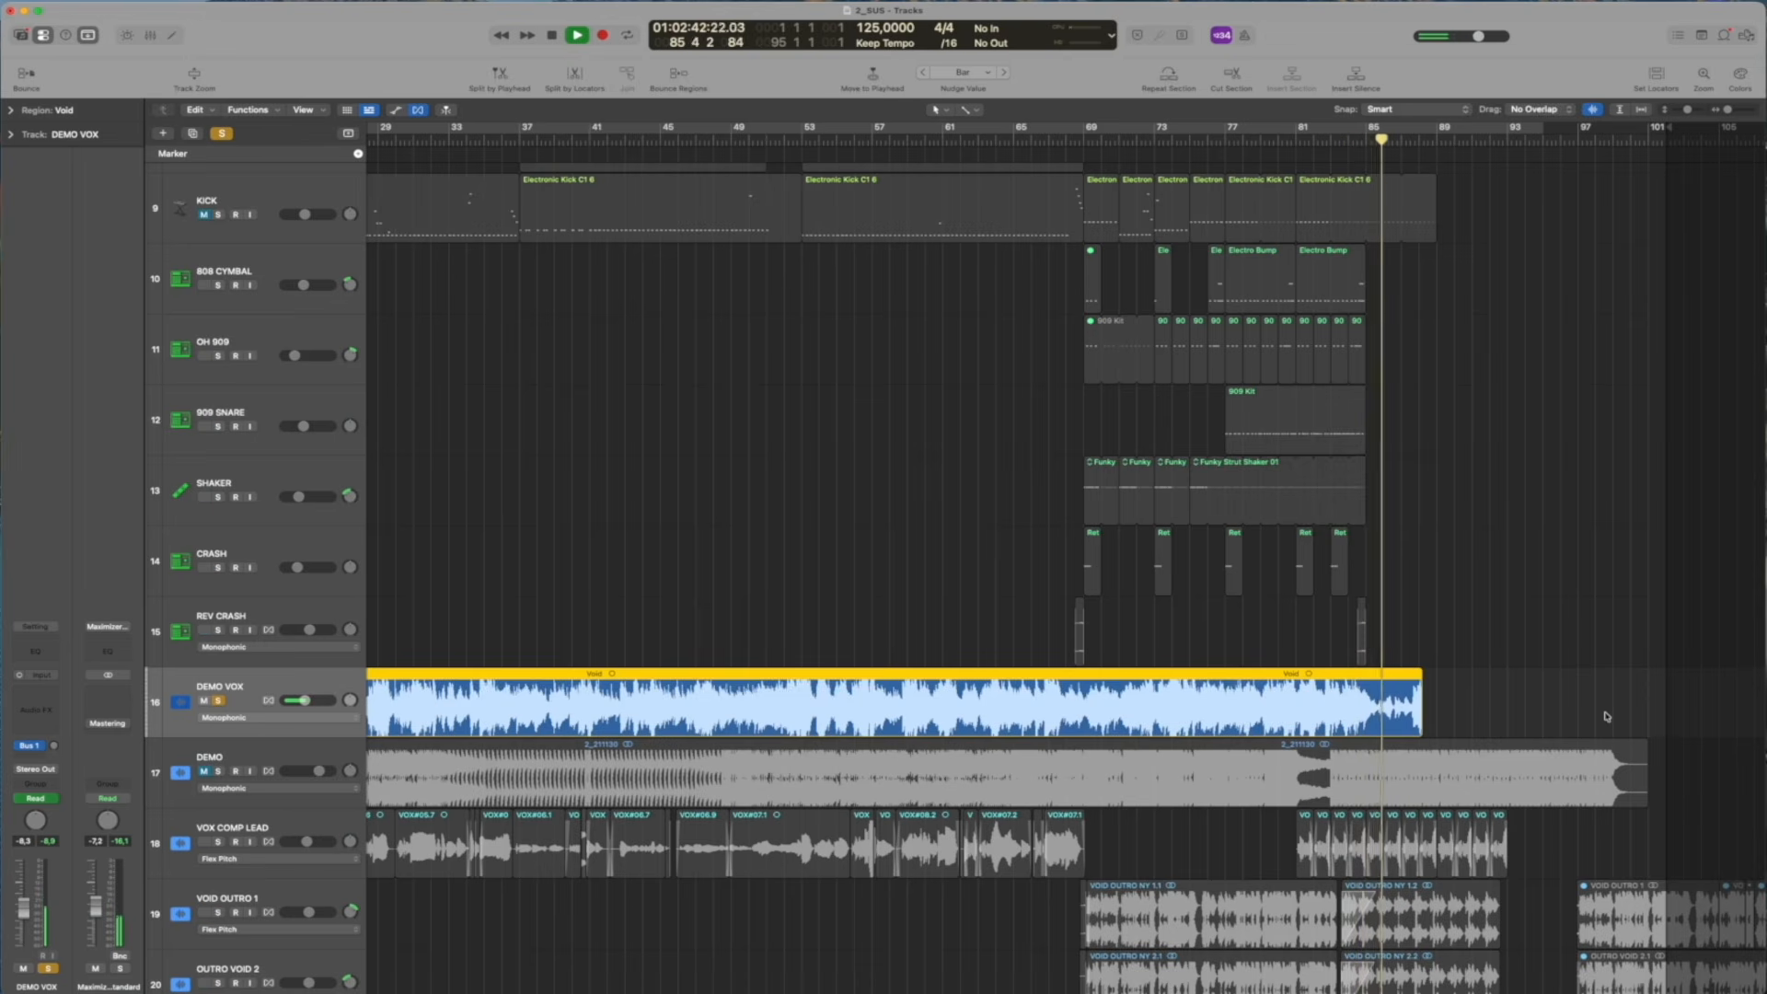
Move the playhead to bar 87, take the DEMO VOX track out of solo and mute it
{"action": "left_click_drag", "start_coordinate": [1369, 147], "coordinate": [1399, 159]}
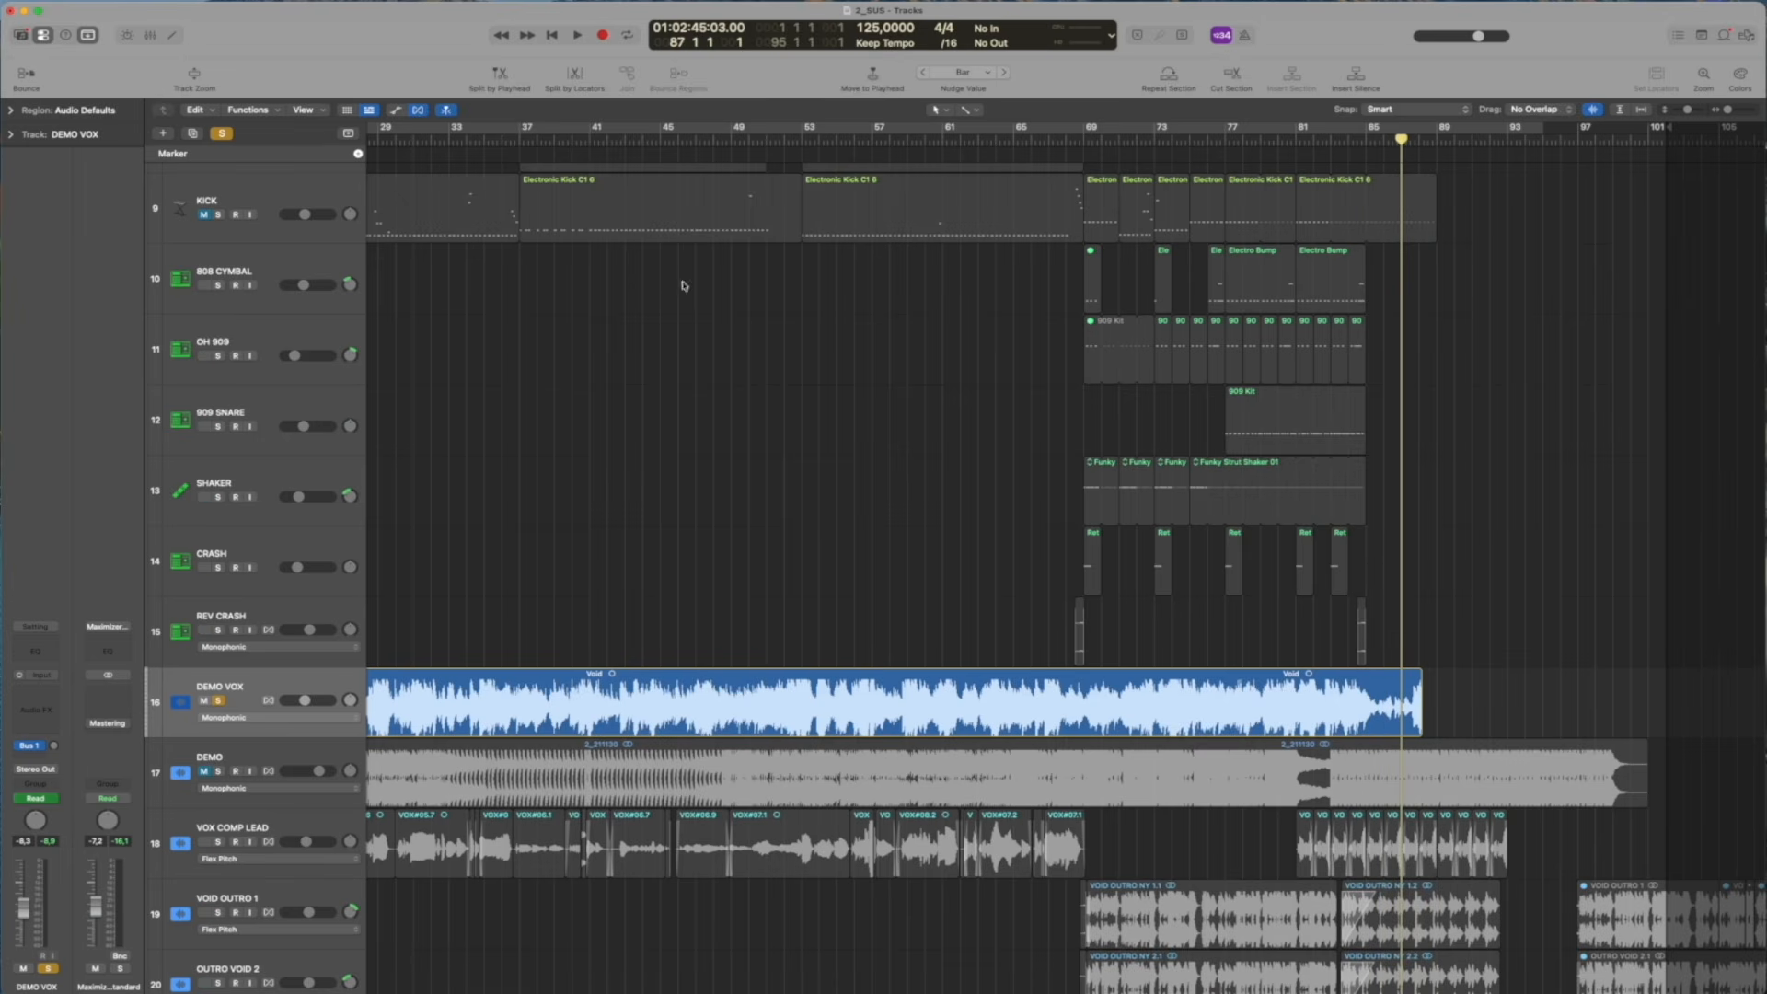
{"action": "left_click", "coordinate": [216, 701]}
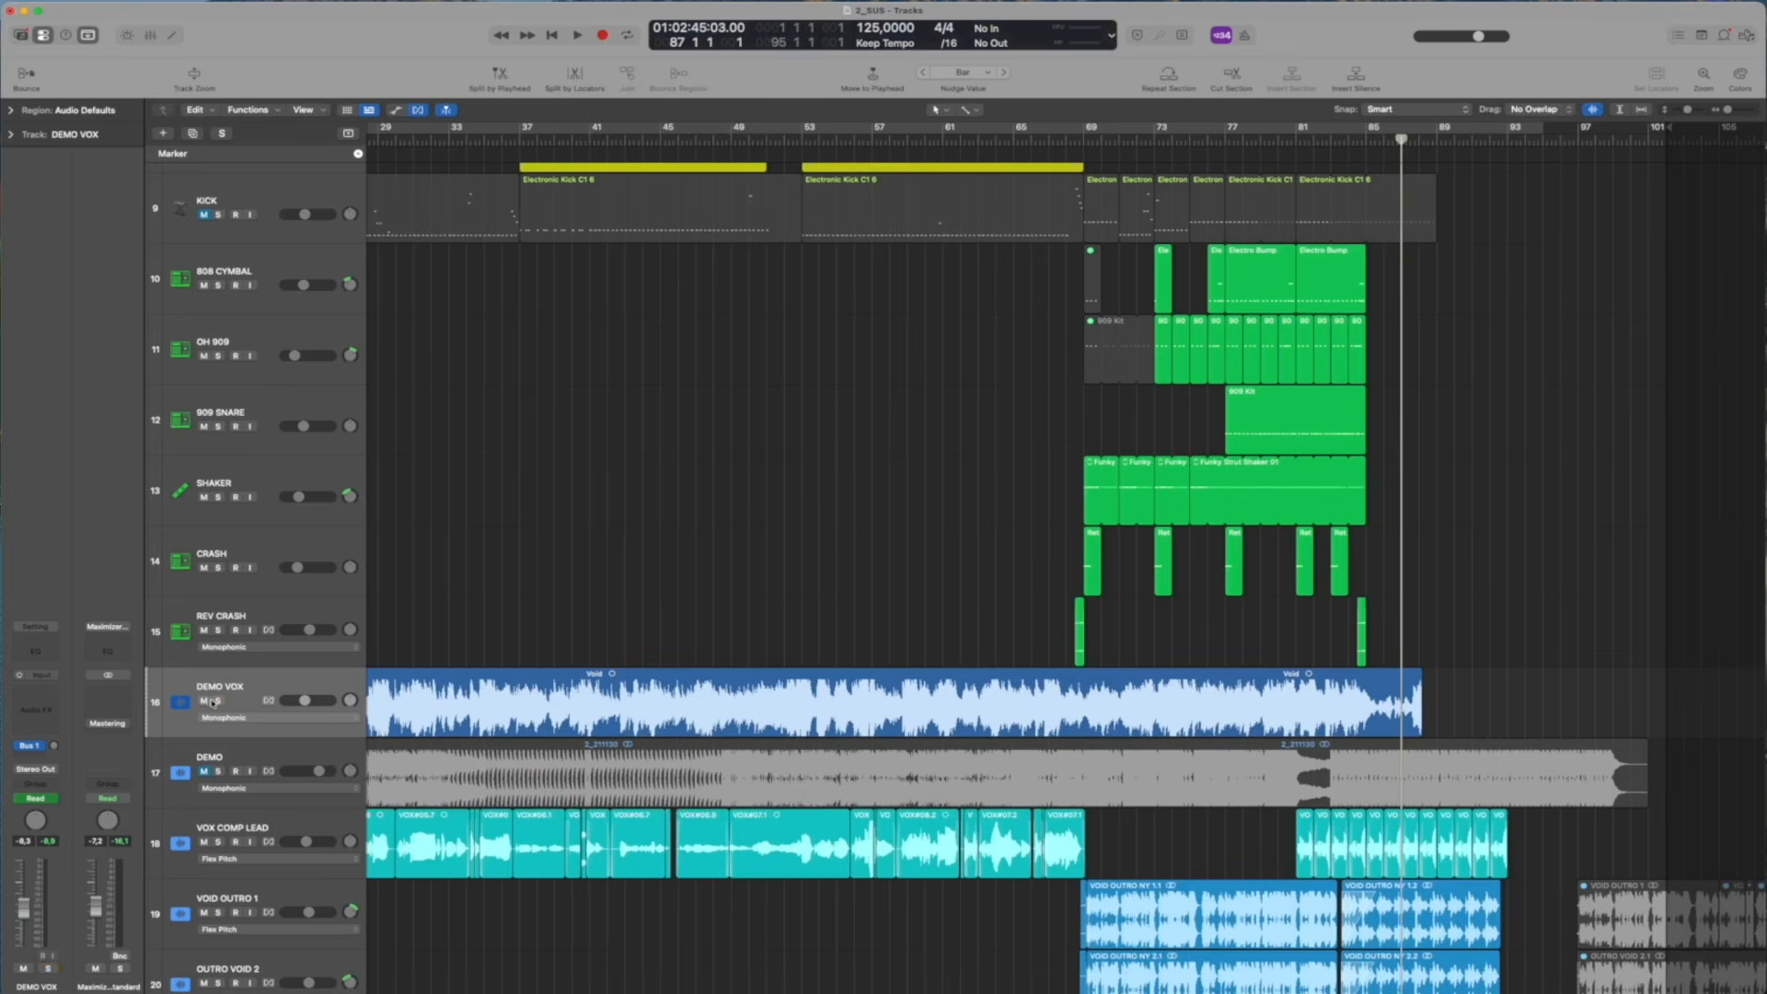
{"action": "left_click", "coordinate": [204, 701]}
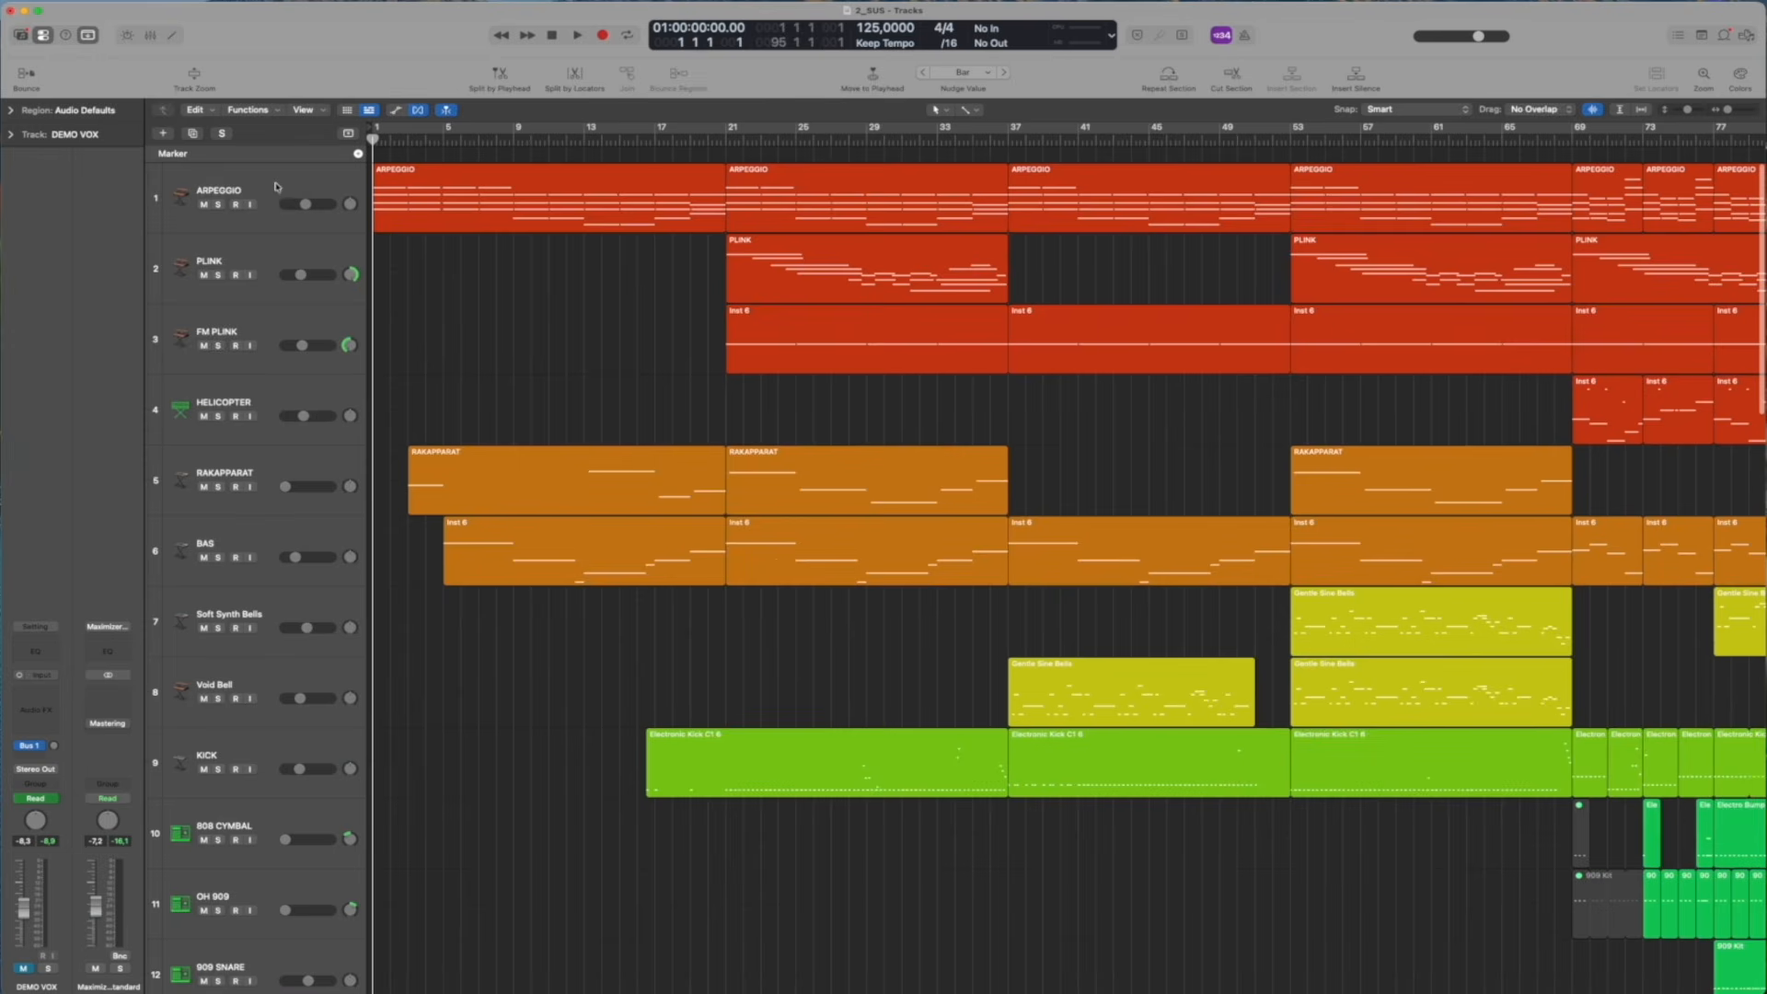
Solo the ARPEGGIO track to hear its opening, remove the solo and return the playhead to the start
{"action": "left_click", "coordinate": [276, 188]}
{"action": "left_click", "coordinate": [219, 204]}
{"action": "key", "text": "space"}
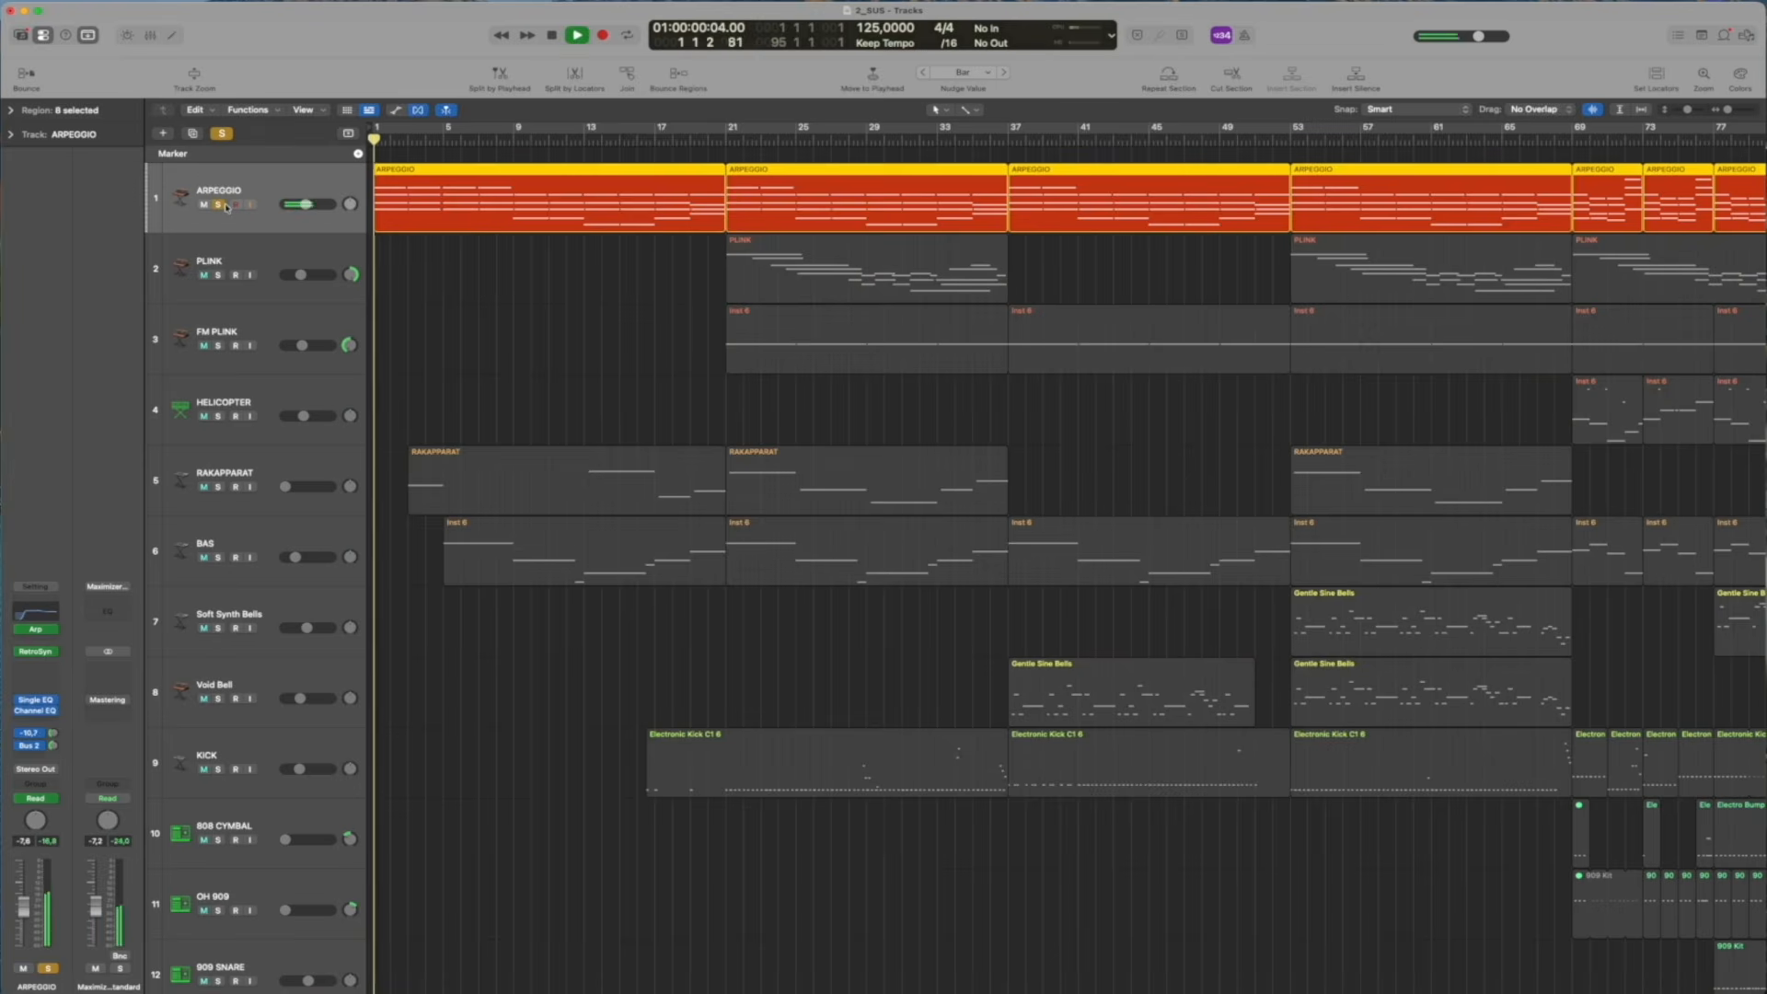
{"action": "left_click", "coordinate": [219, 204]}
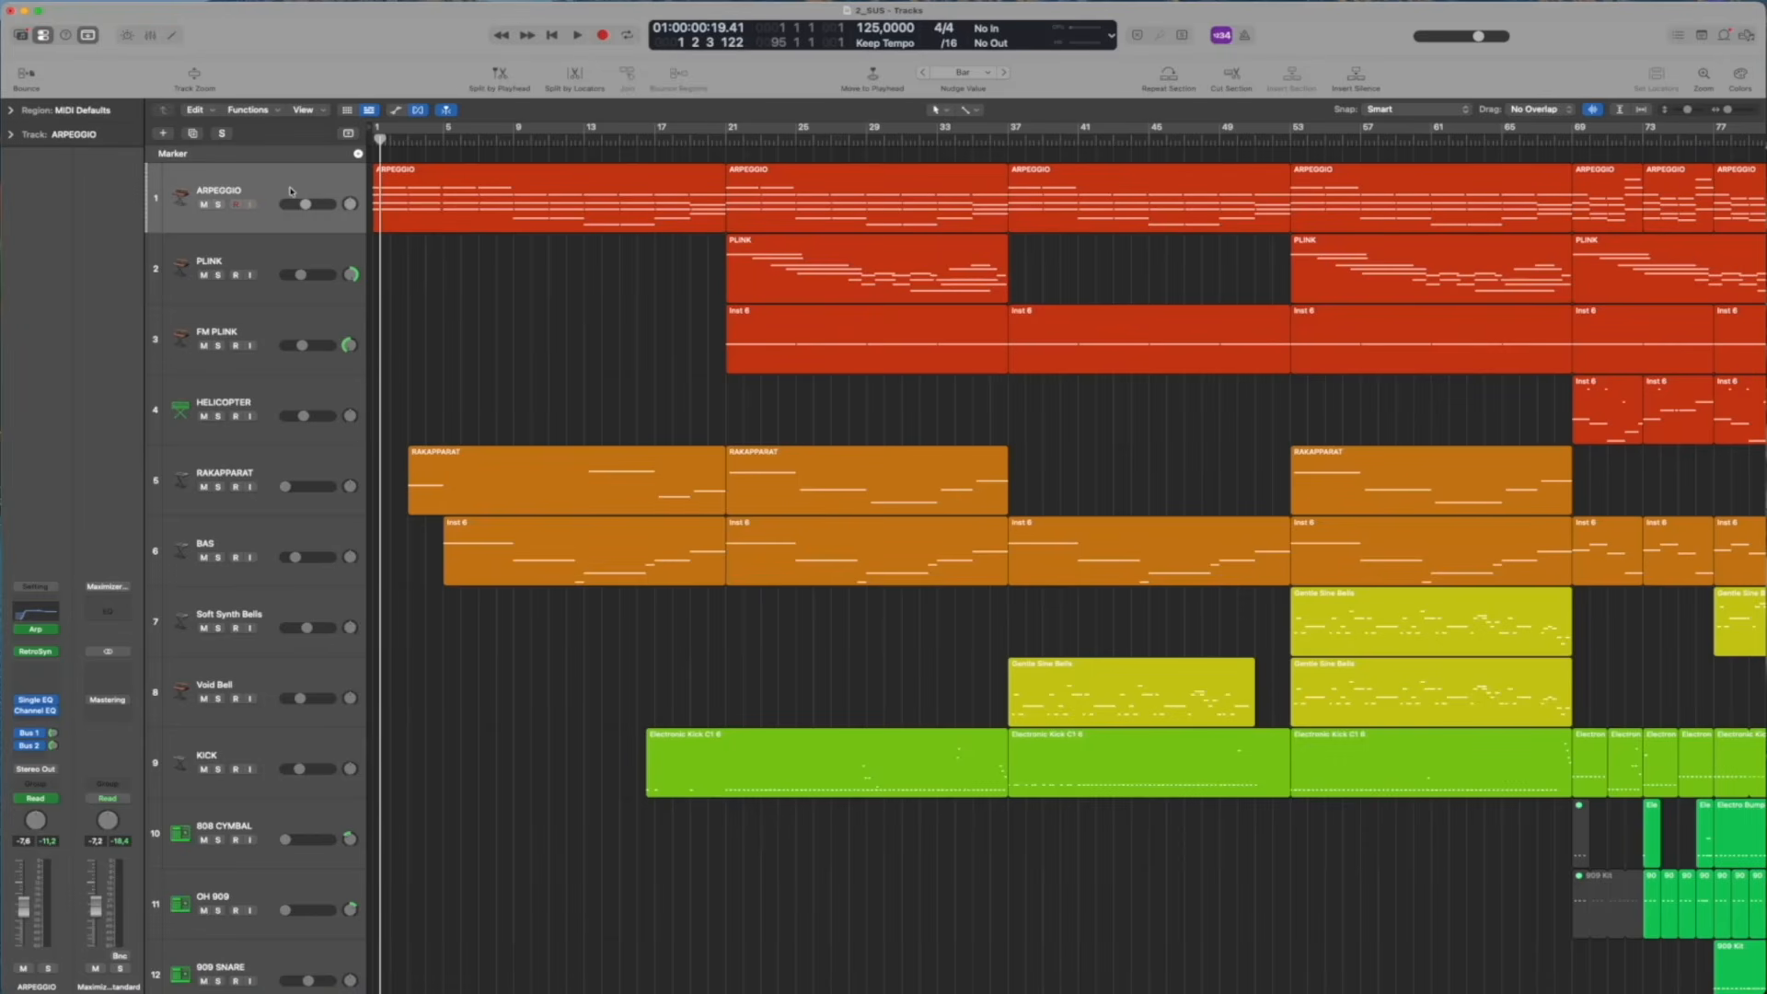
{"action": "key", "text": "Return"}
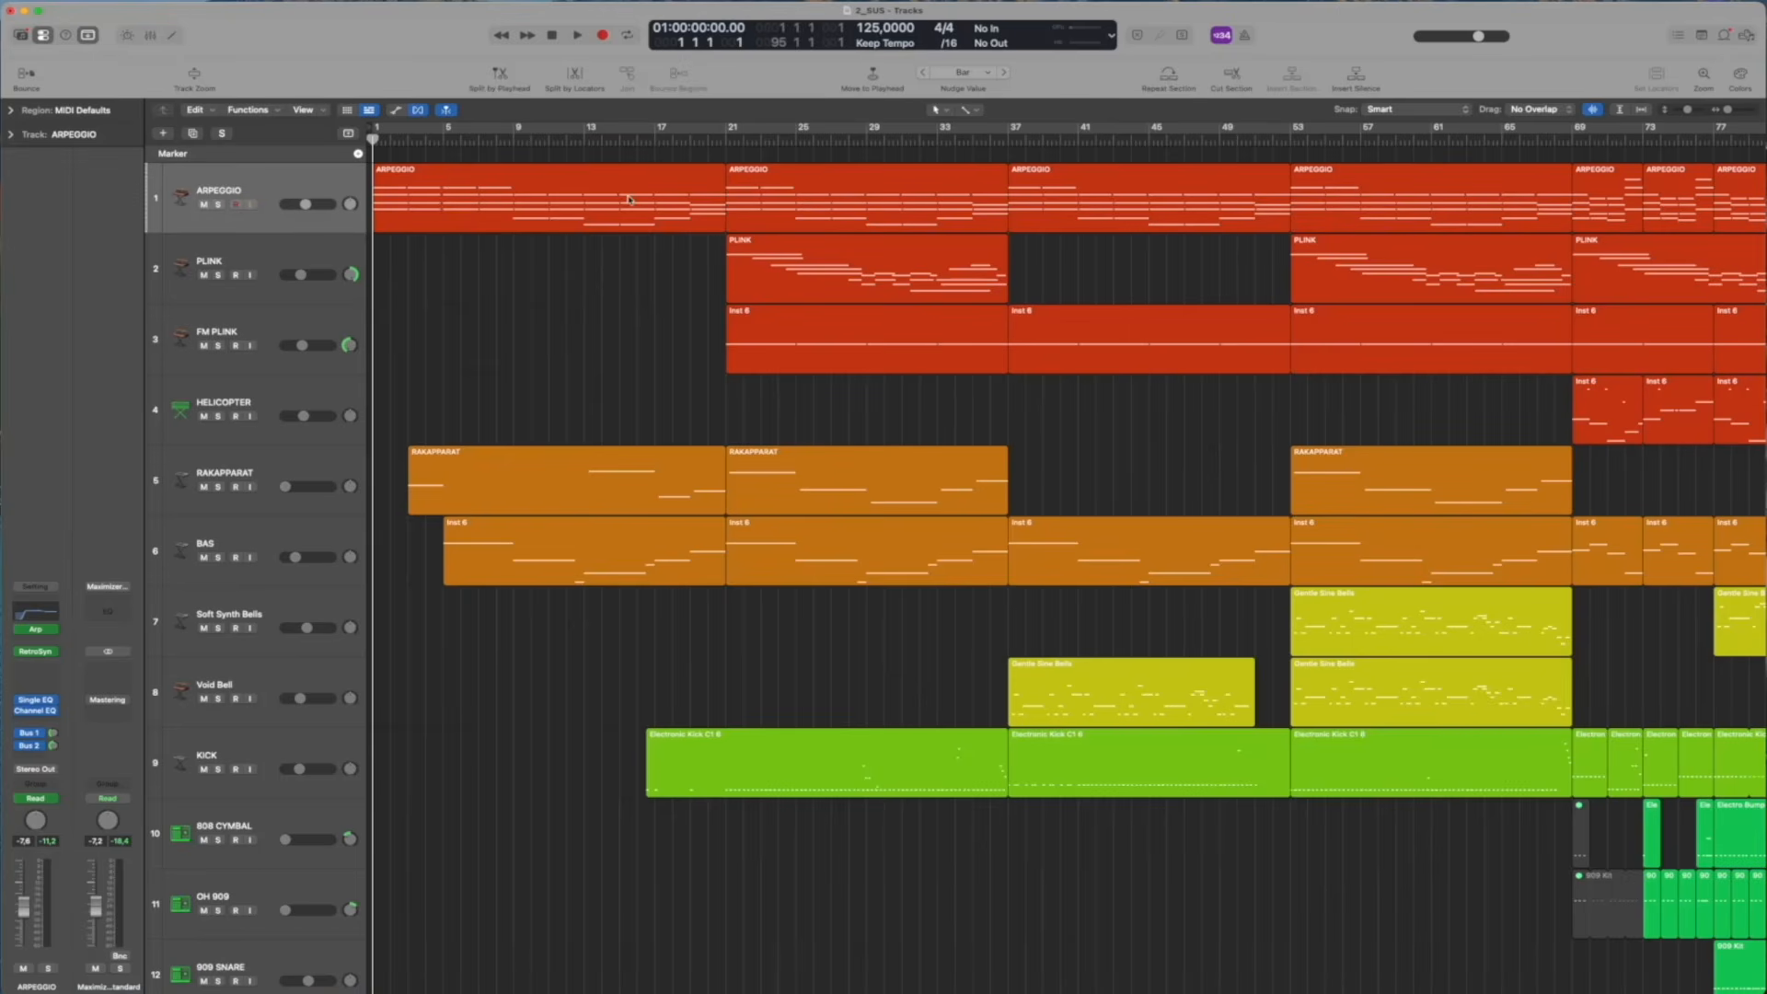
Play the song from the start and display the ARPEGGIO track's Retro Synth Oscillator Shape by LFO/Env automation
{"action": "key", "text": "space"}
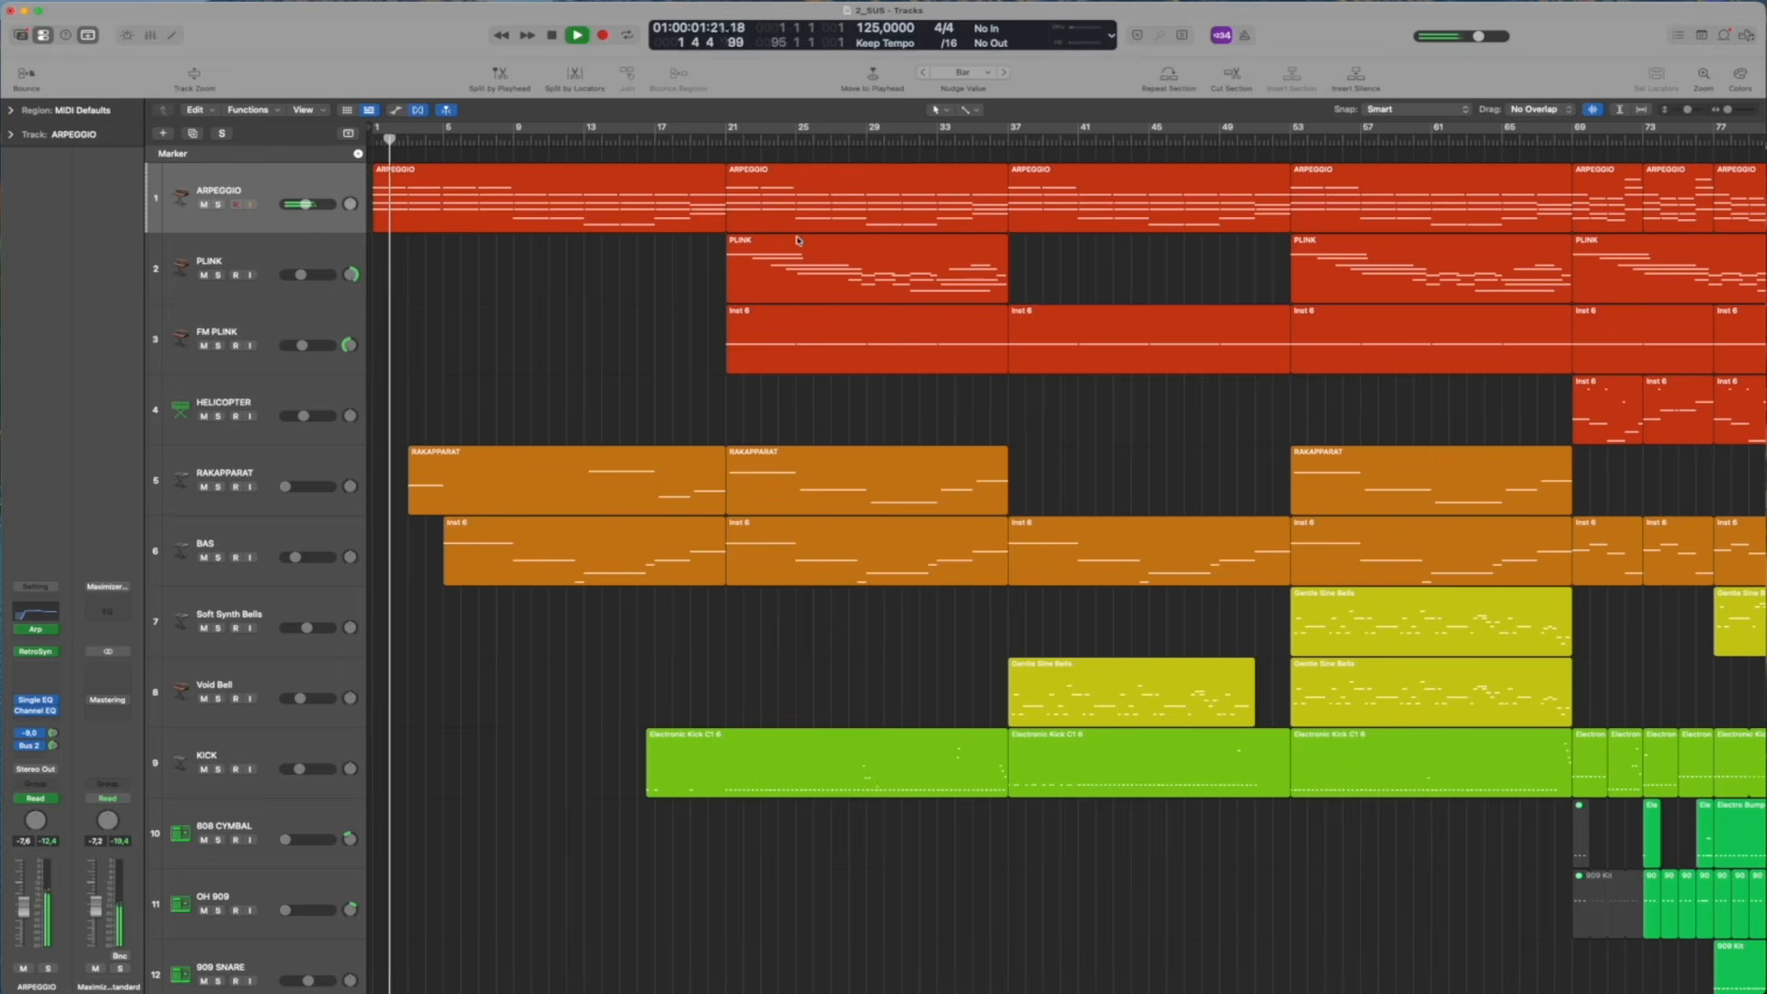
{"action": "key", "text": "a"}
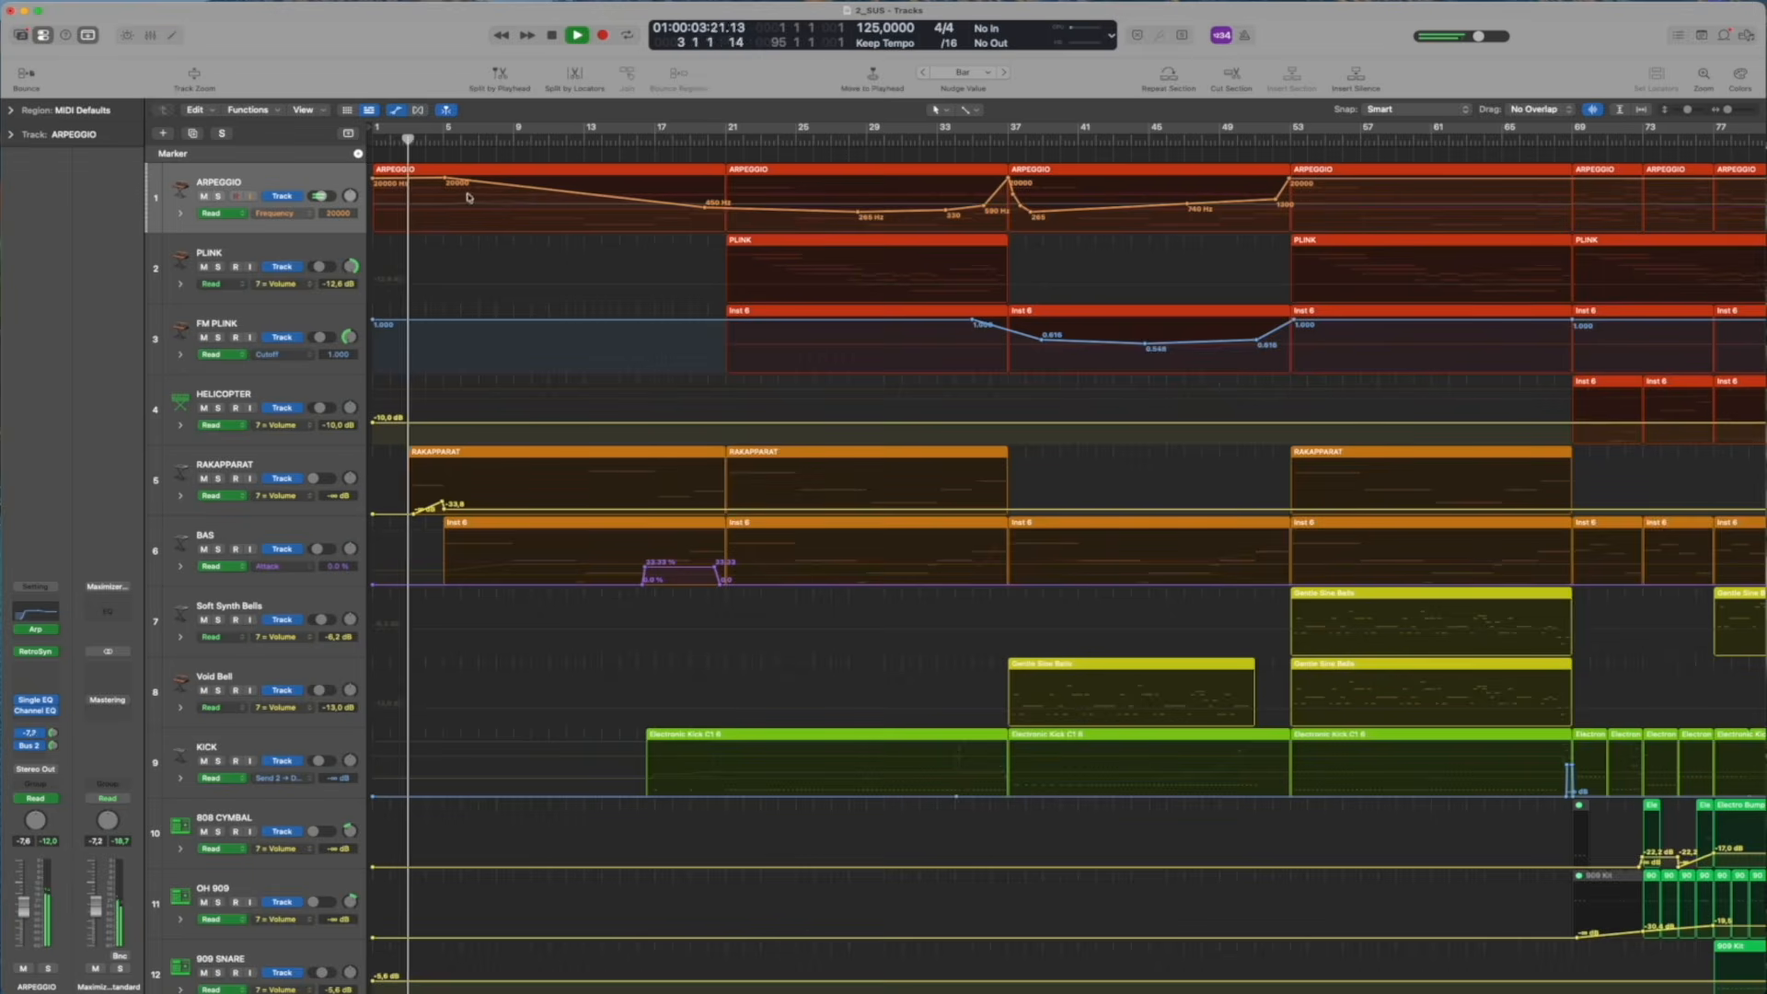
{"action": "left_click", "coordinate": [274, 212]}
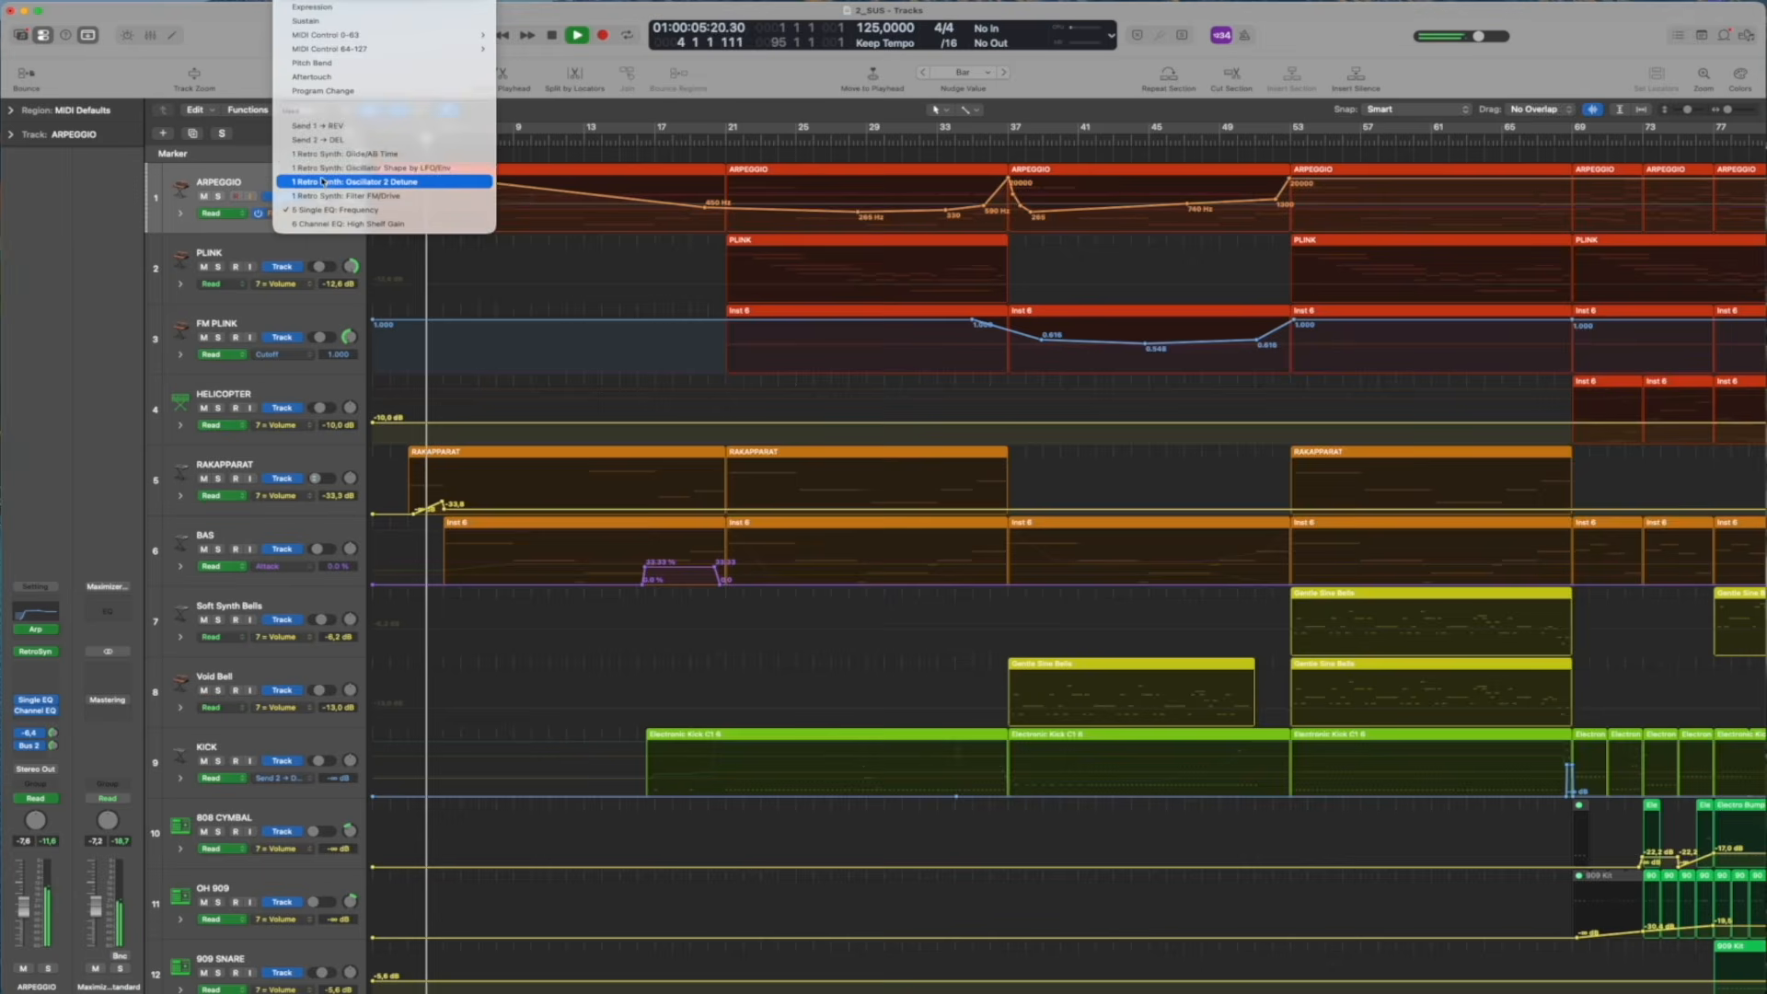
{"action": "left_click", "coordinate": [322, 181]}
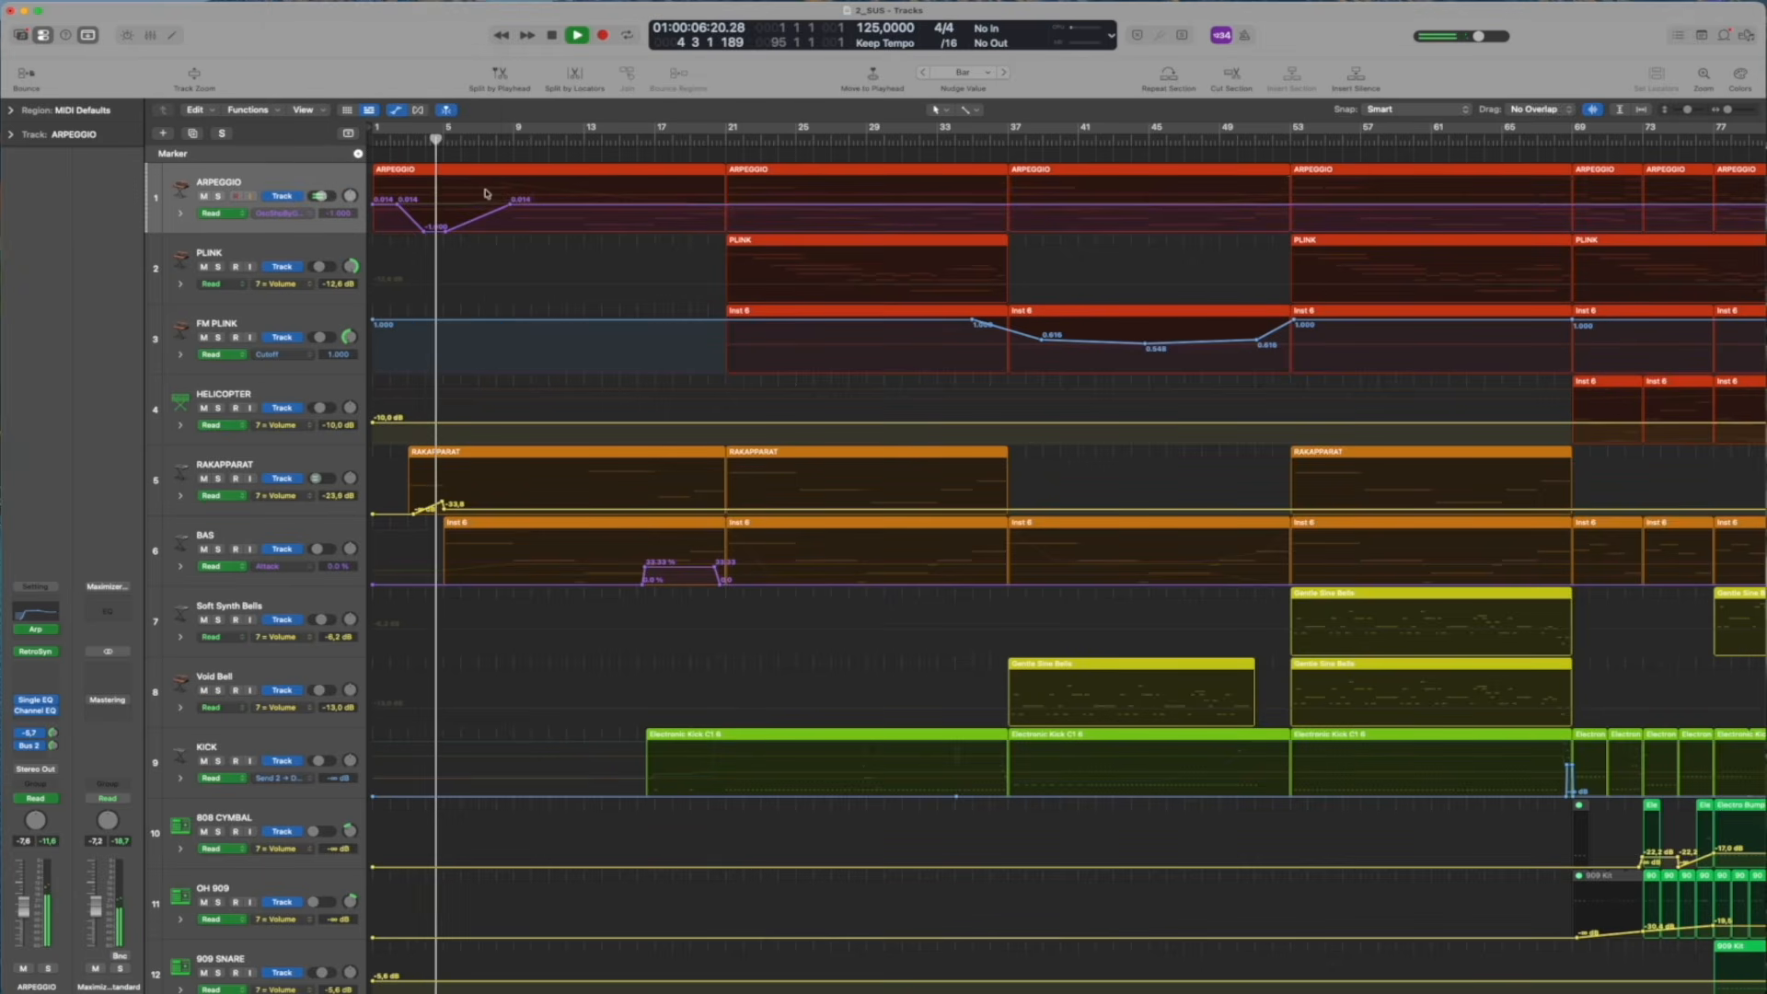
{"action": "left_click", "coordinate": [304, 213]}
Solo the ARPEGGIO track and display its Retro Synth Oscillator 2 Detune automation
{"action": "left_click", "coordinate": [217, 198]}
{"action": "left_click", "coordinate": [218, 197]}
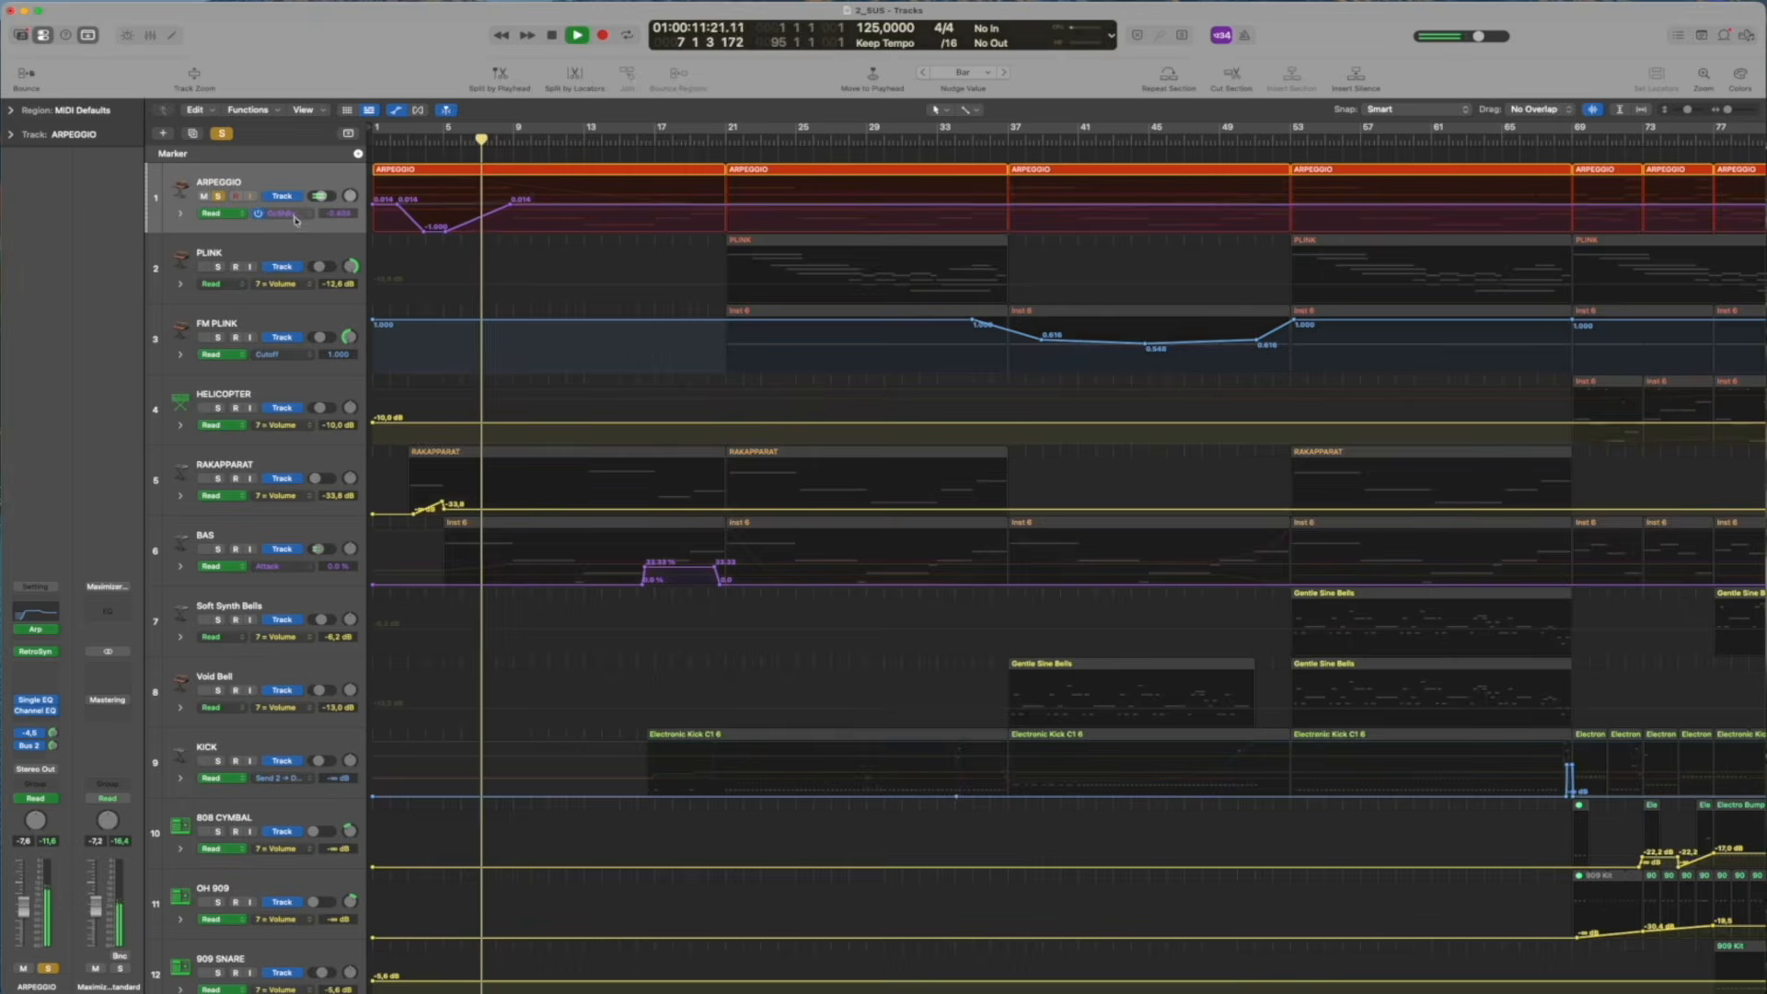
{"action": "left_click", "coordinate": [295, 219]}
{"action": "left_click", "coordinate": [334, 226]}
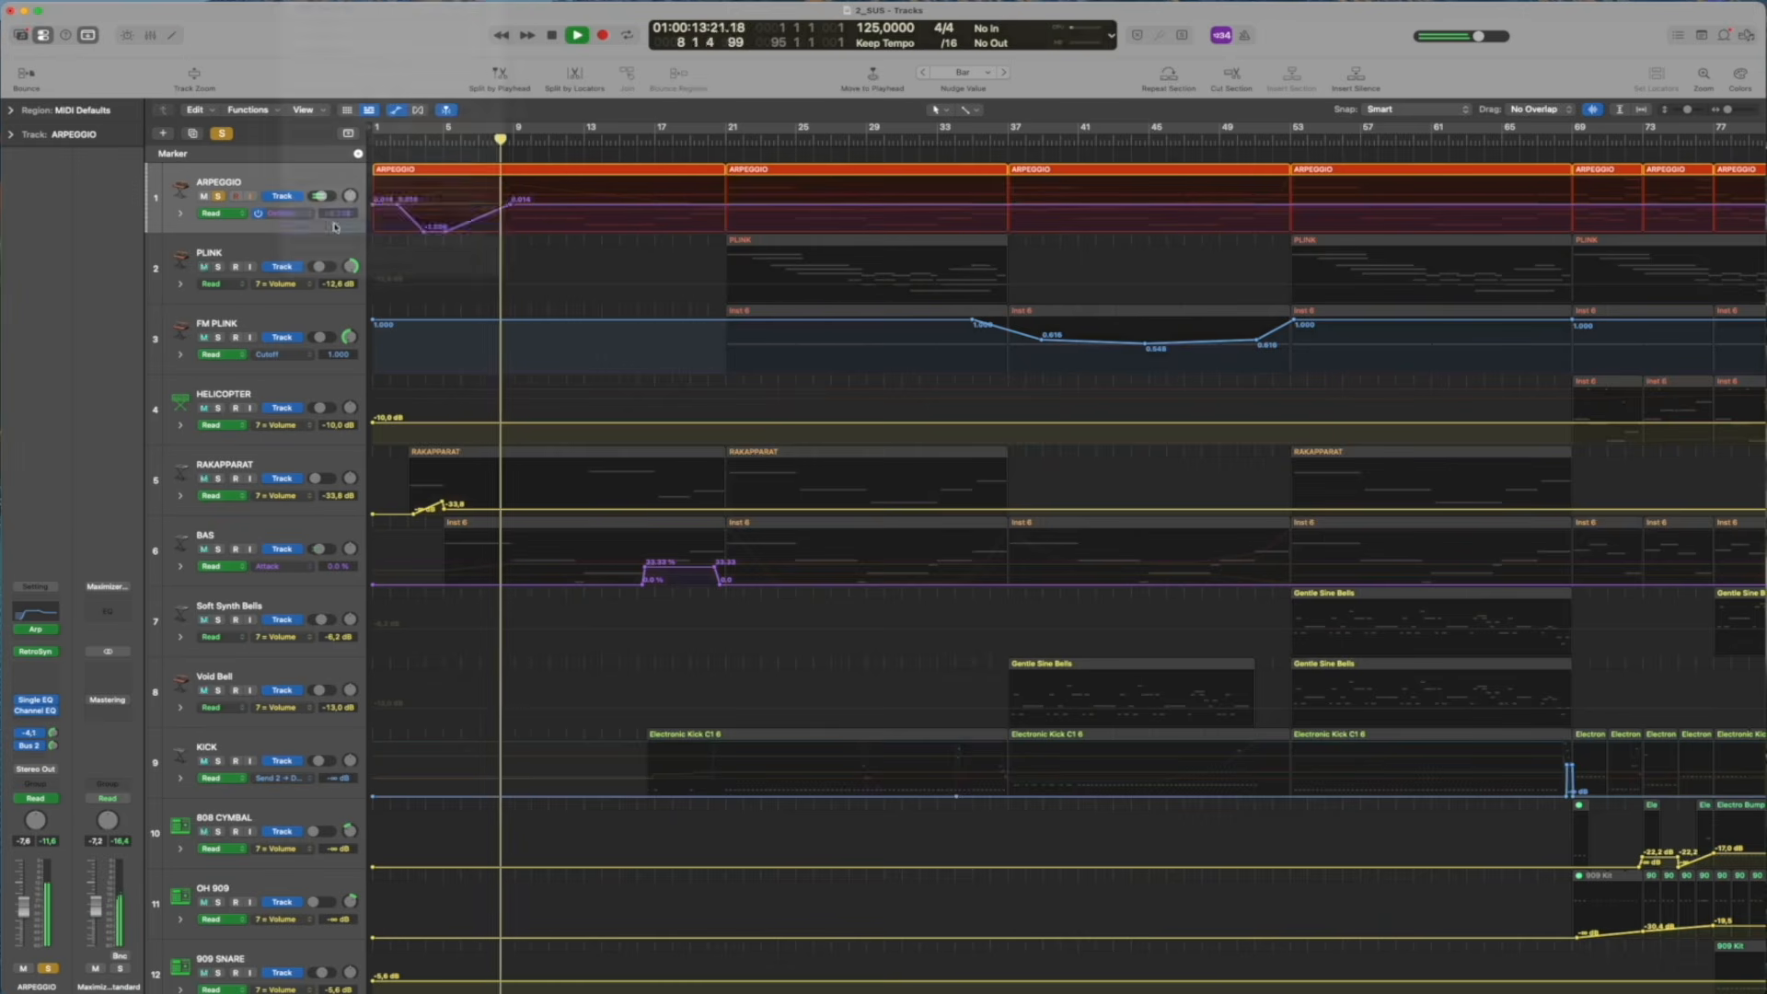
Display the ARPEGGIO track's Retro Synth Filter FM/Drive automation, followed by its Single EQ Frequency automation
{"action": "left_click", "coordinate": [304, 212]}
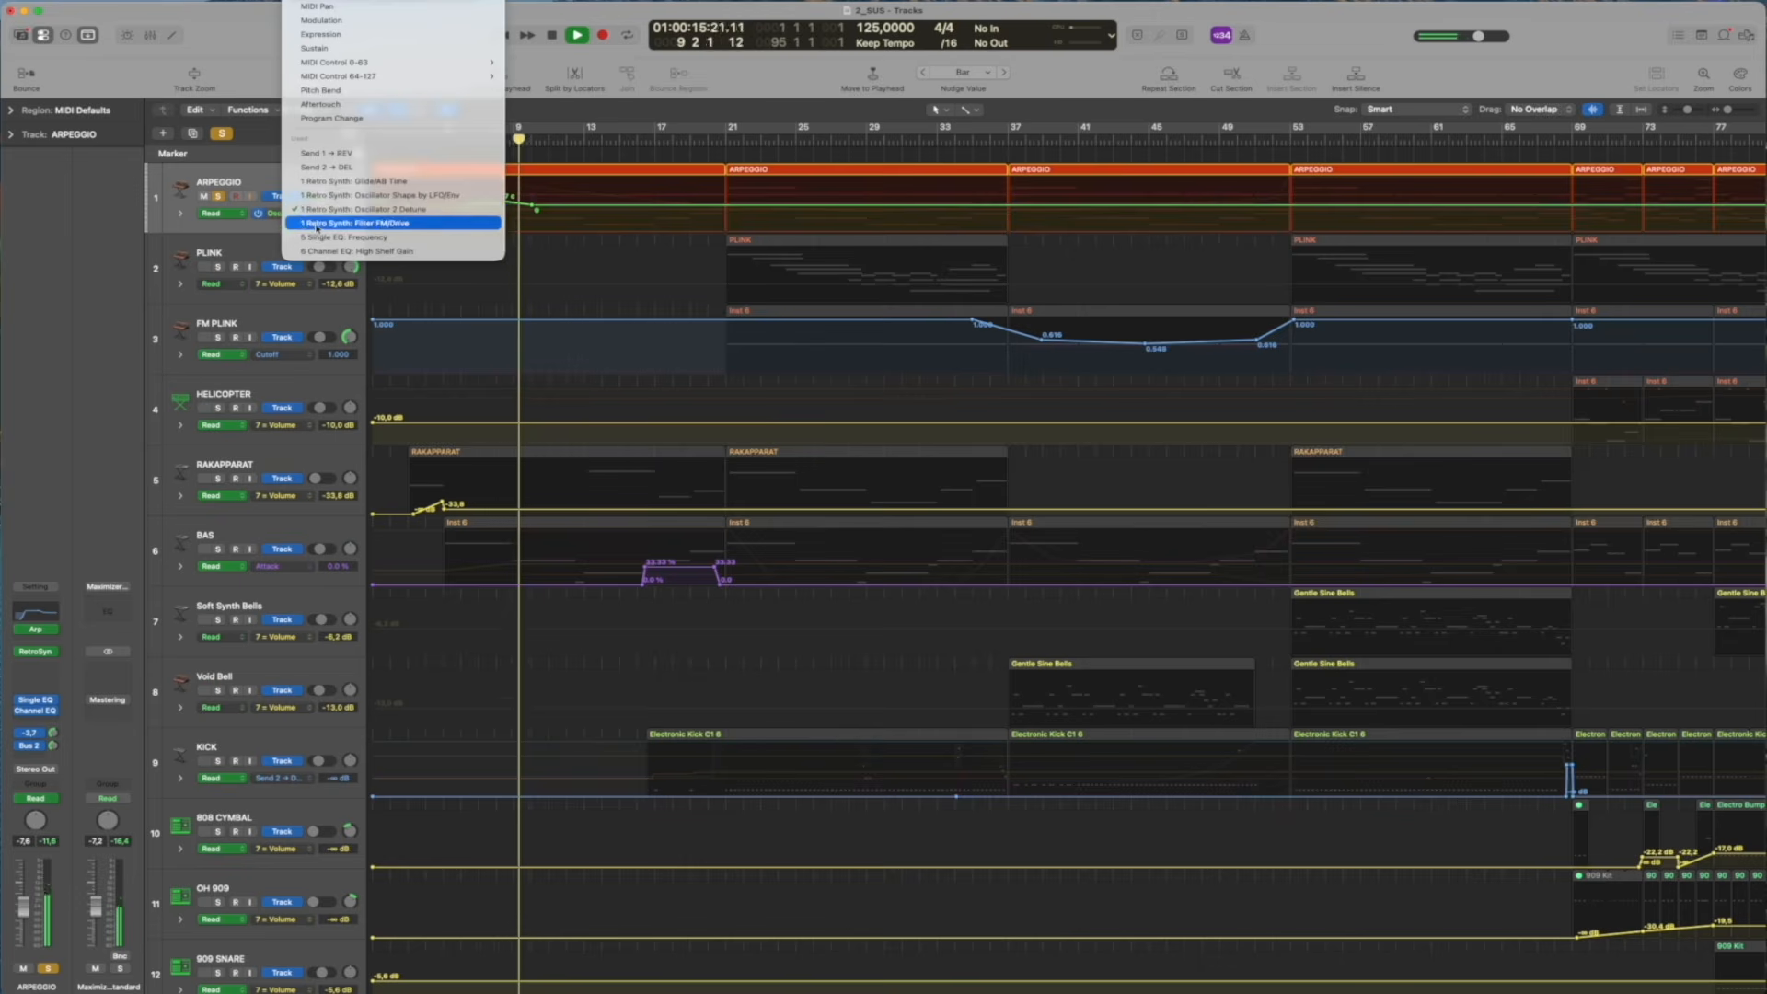
{"action": "left_click", "coordinate": [313, 223]}
{"action": "left_click", "coordinate": [298, 215]}
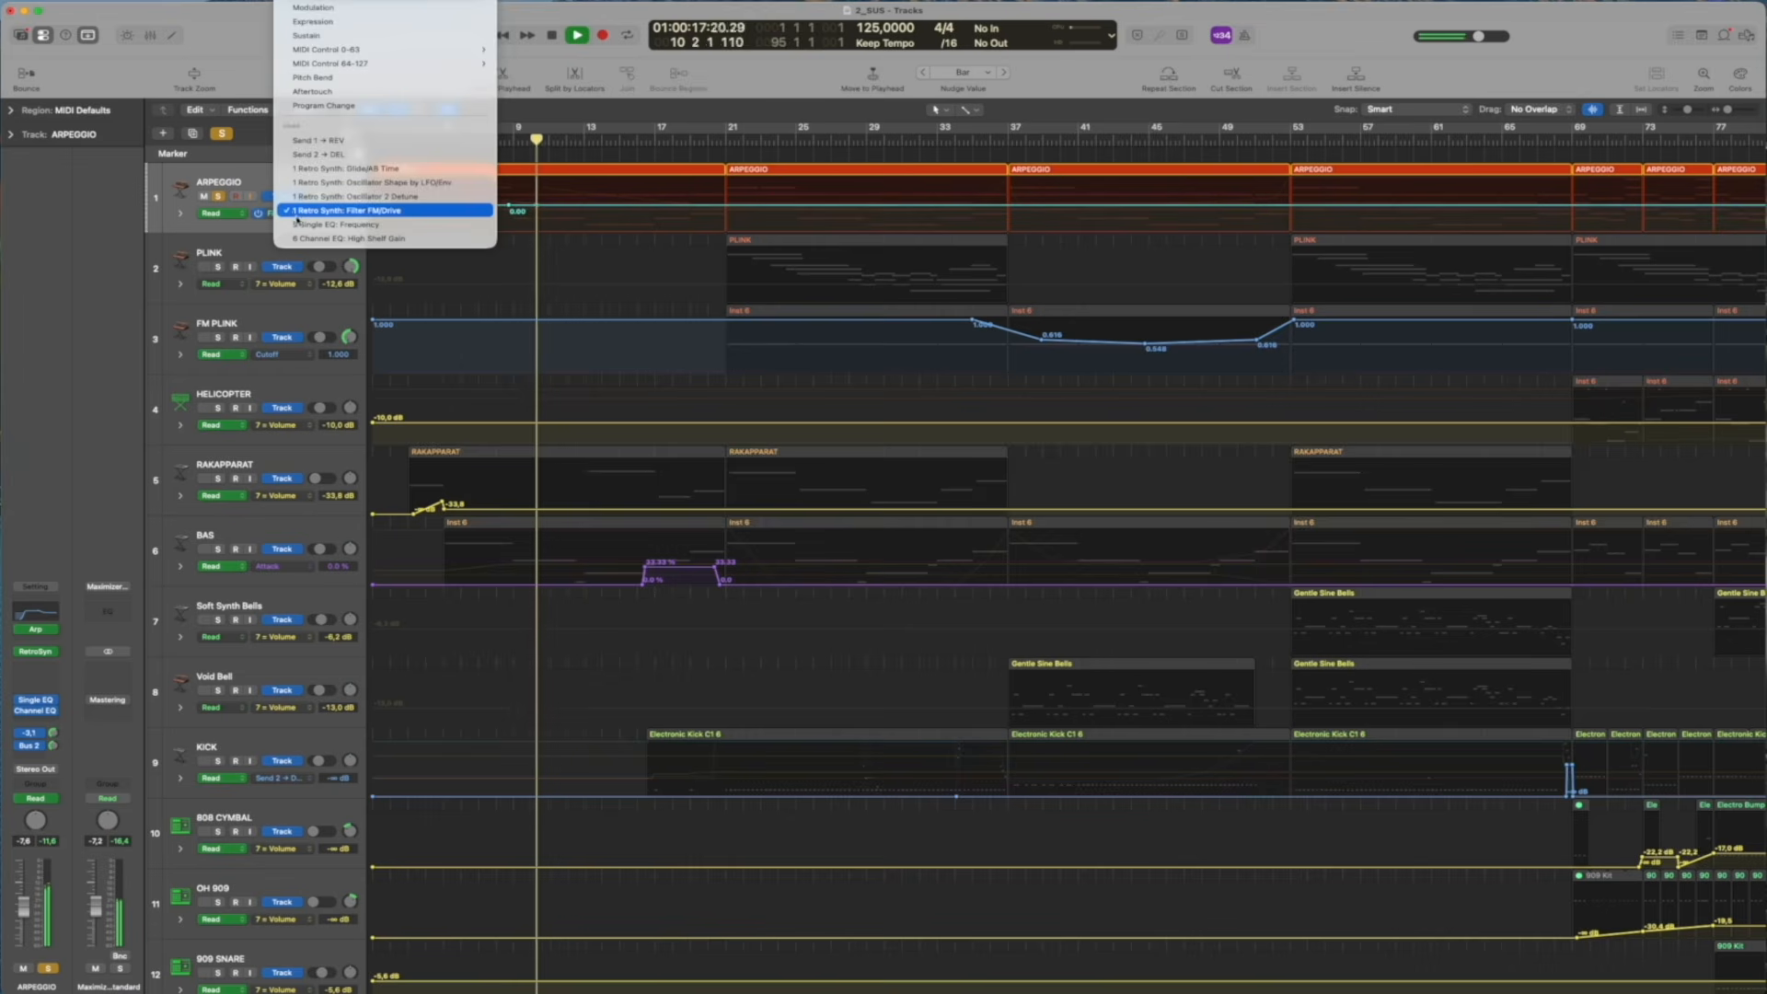
{"action": "left_click", "coordinate": [298, 221]}
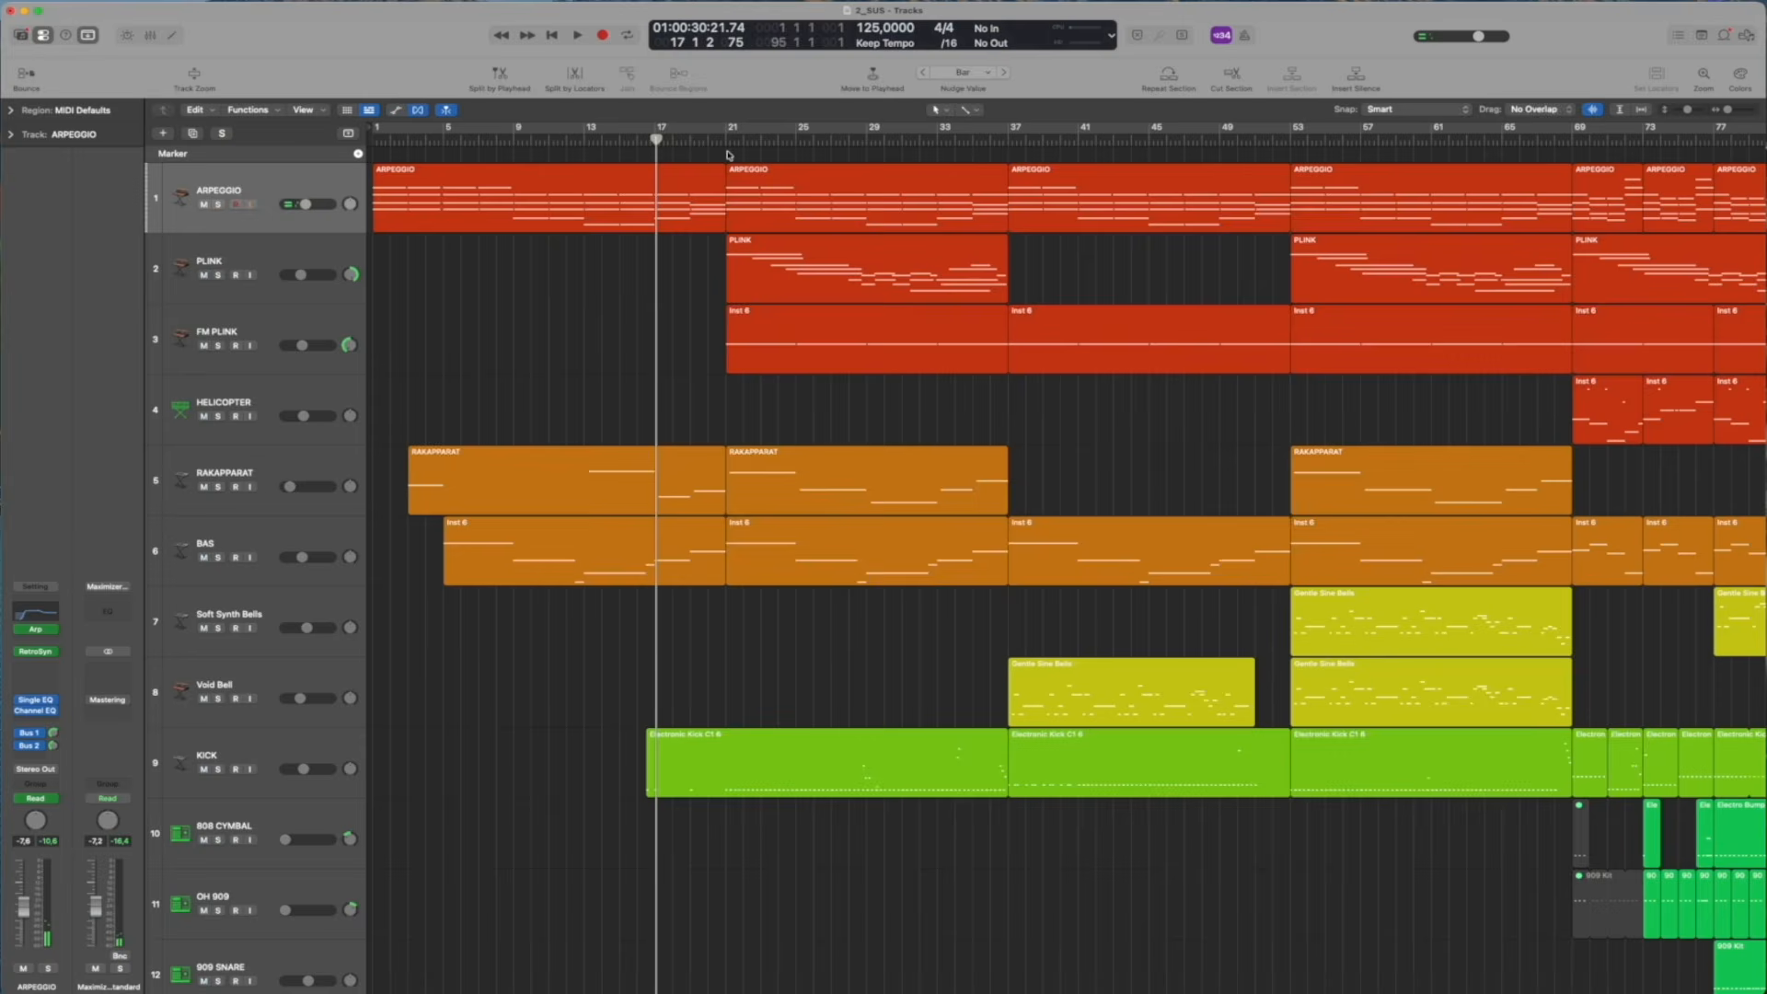
Solo the PLINK track and play it from bar 21, selecting the track before stopping playback
{"action": "left_click", "coordinate": [728, 138]}
{"action": "left_click", "coordinate": [218, 274]}
{"action": "key", "text": "space"}
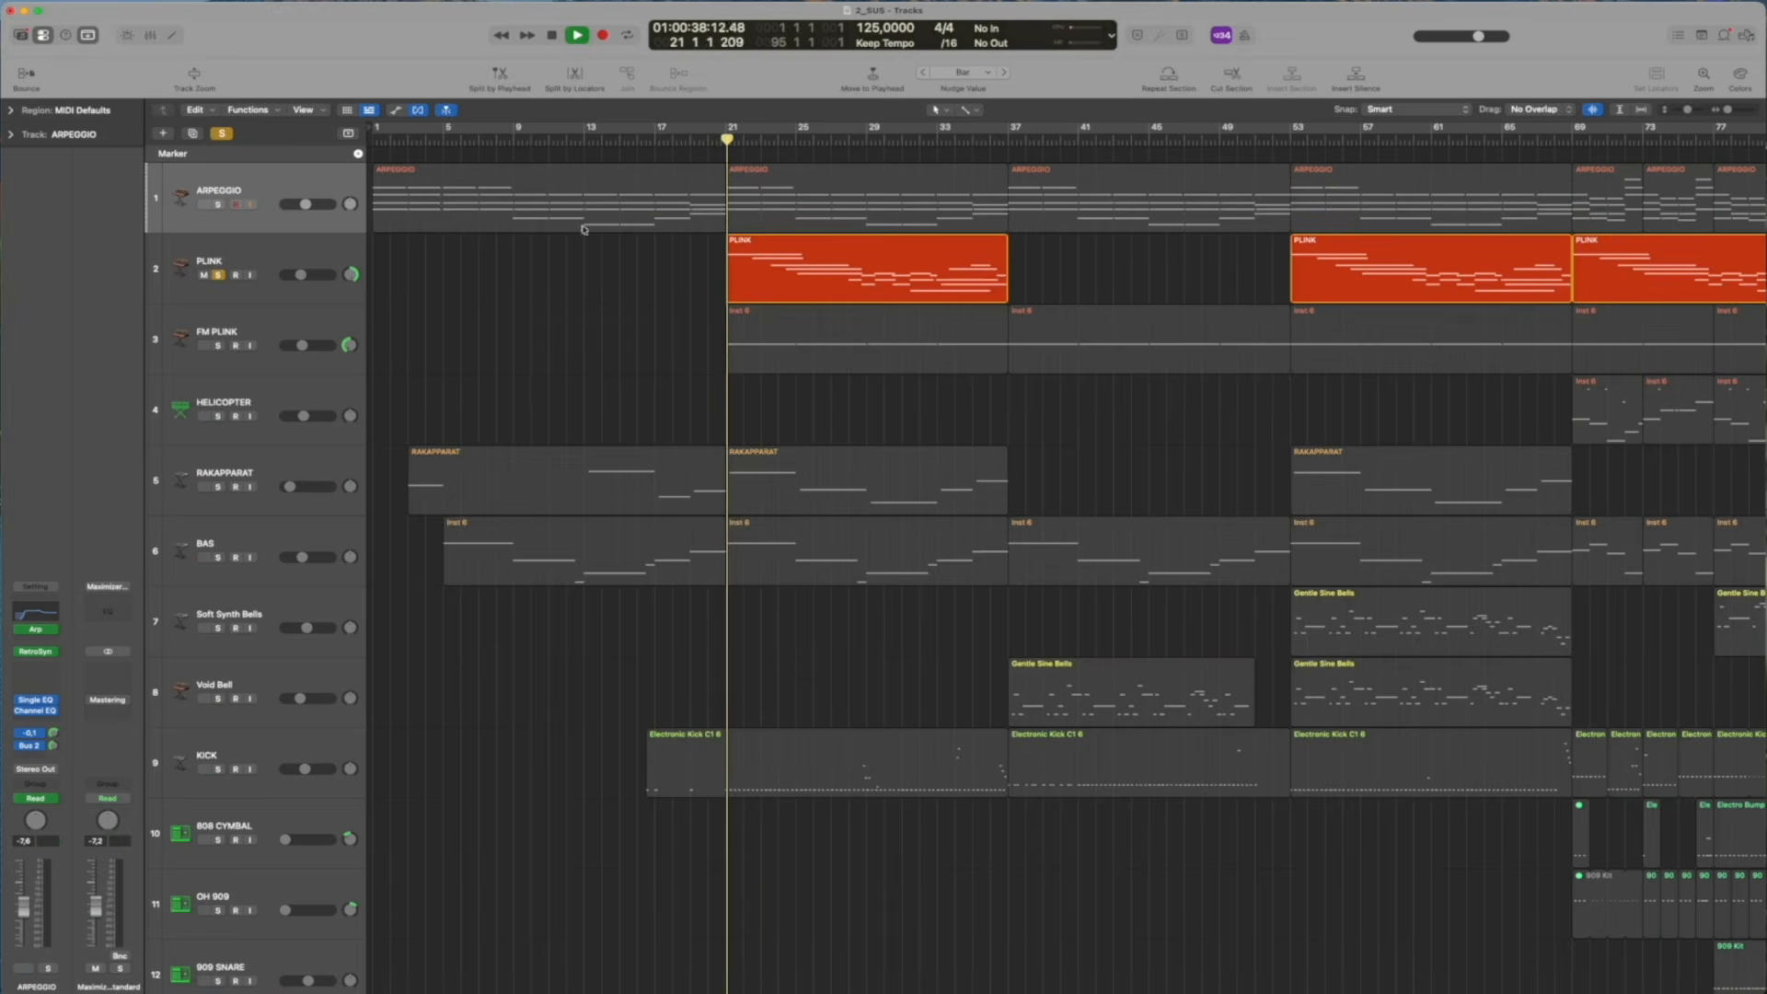
{"action": "left_click", "coordinate": [308, 258]}
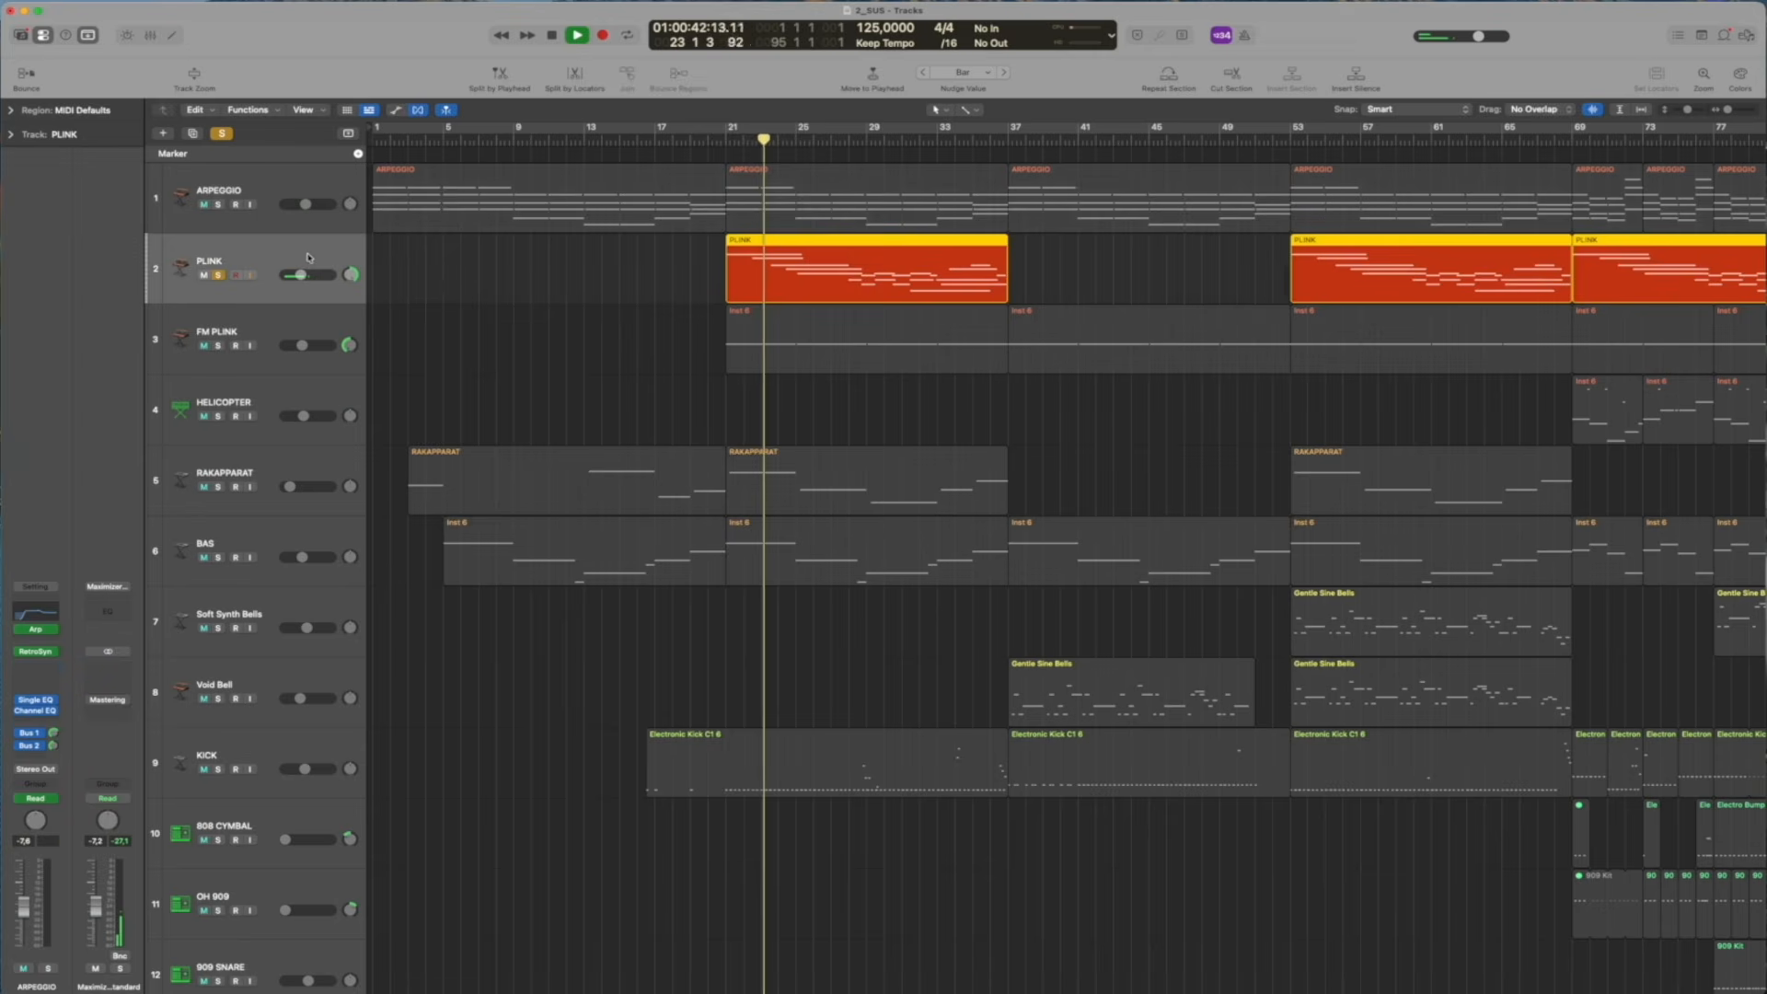
{"action": "key", "text": "space"}
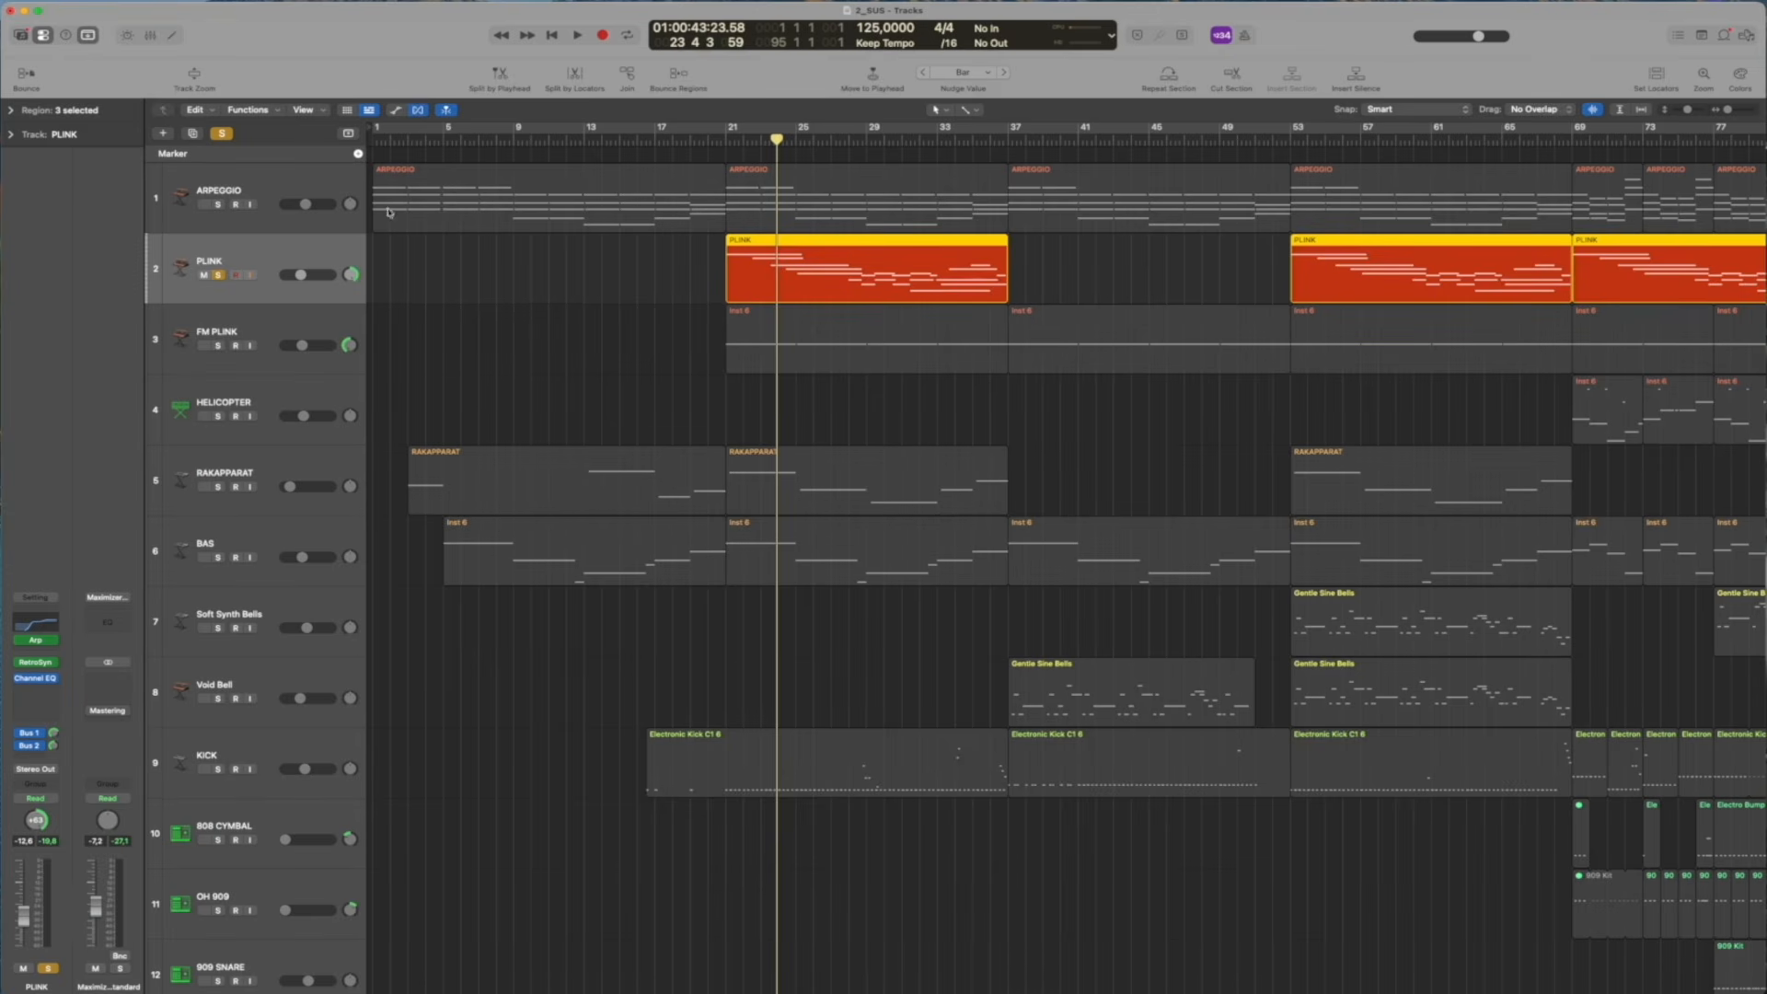
Solo the FM PLINK track, take PLINK out of solo and audition FM PLINK from bar 21
{"action": "left_click", "coordinate": [219, 346]}
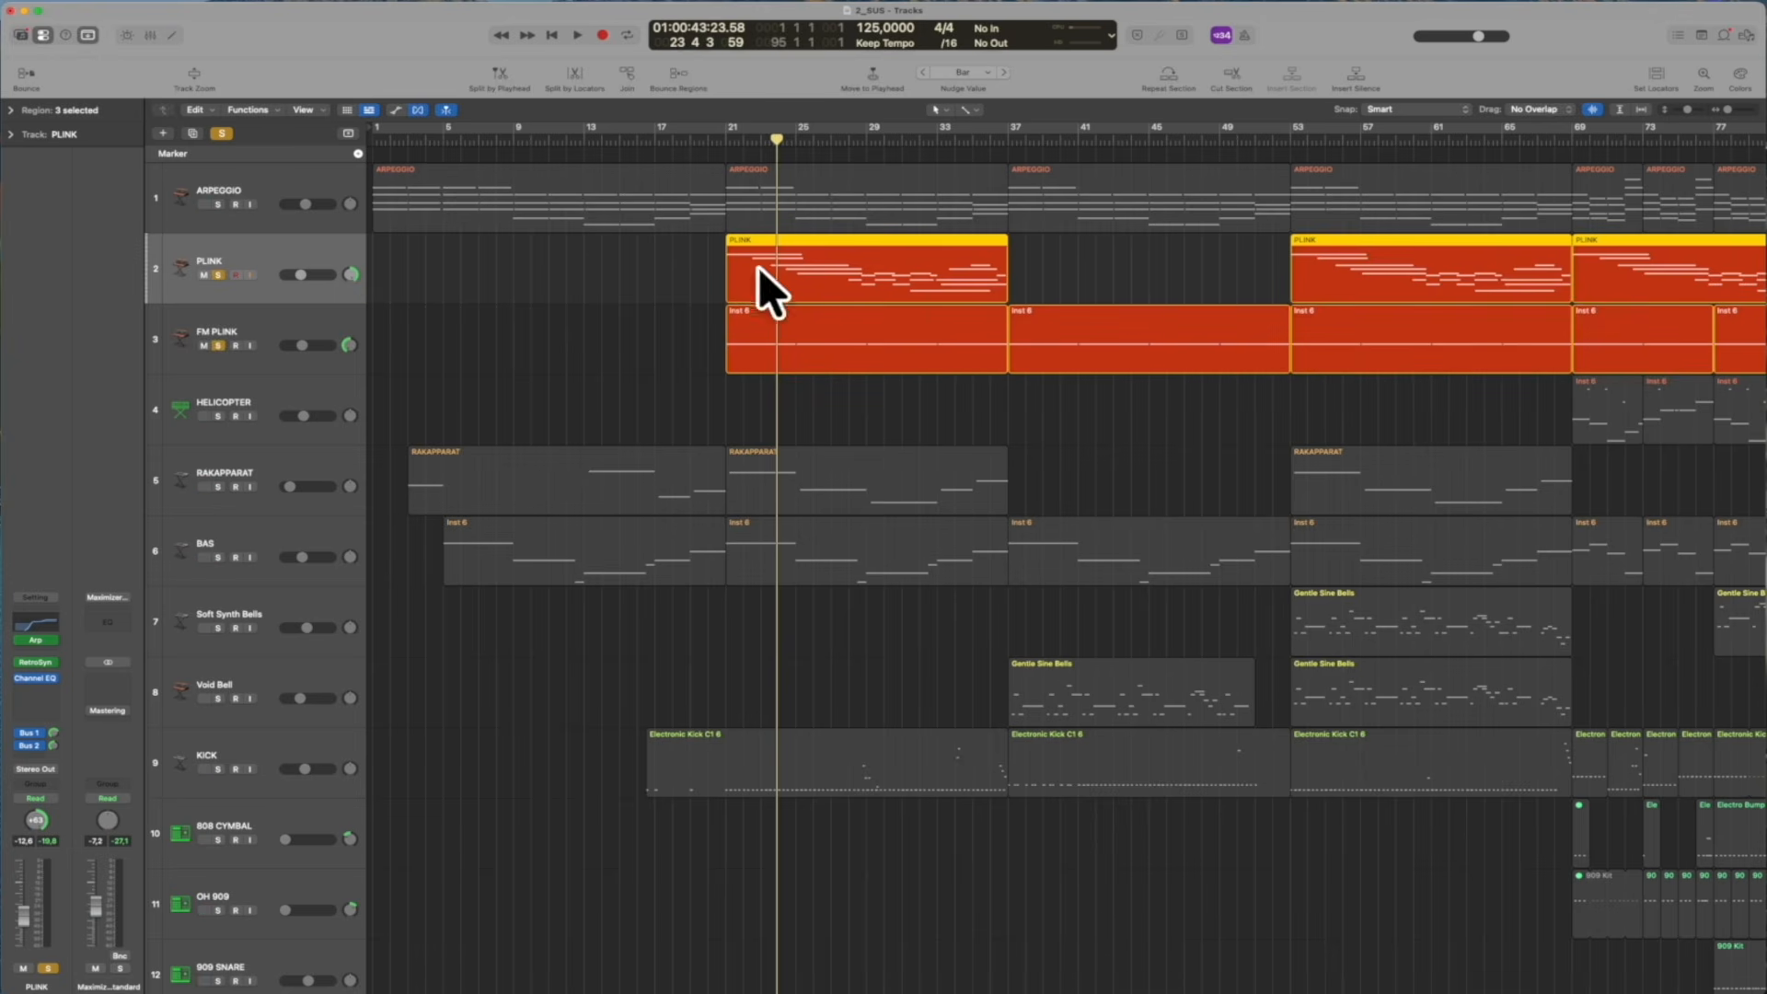
{"action": "left_click", "coordinate": [319, 332]}
{"action": "left_click", "coordinate": [732, 138]}
{"action": "left_click", "coordinate": [218, 276]}
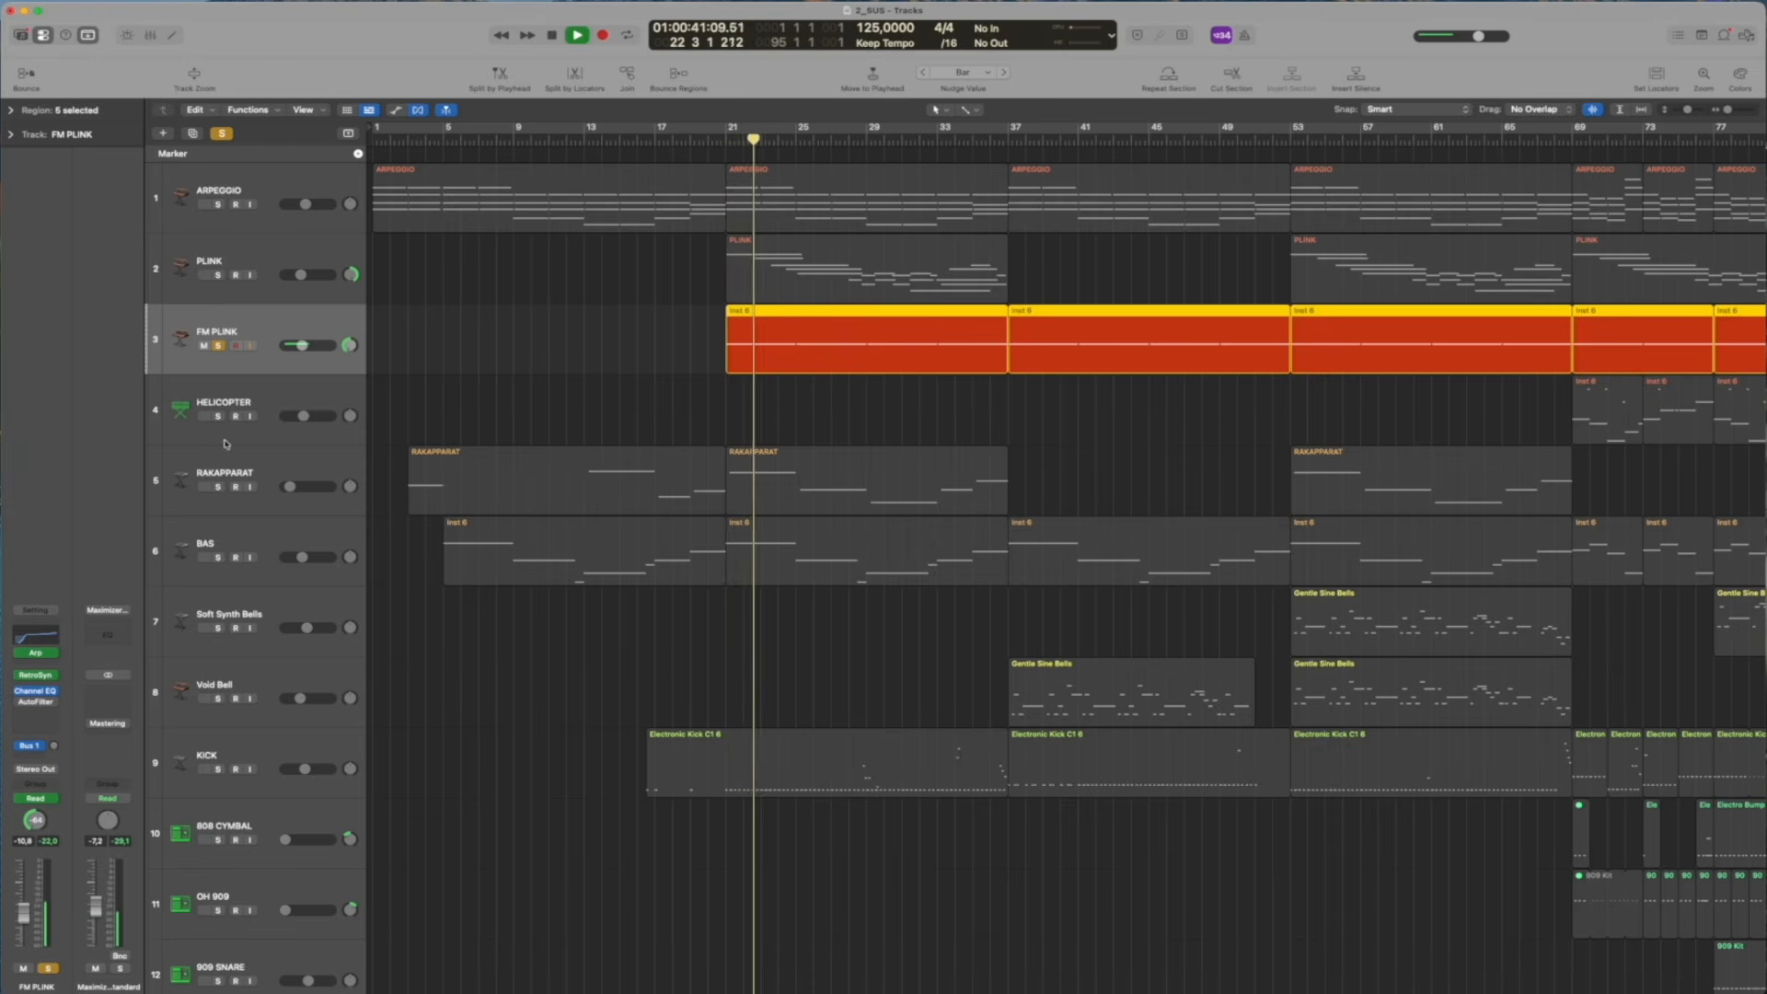
{"action": "key", "text": "space"}
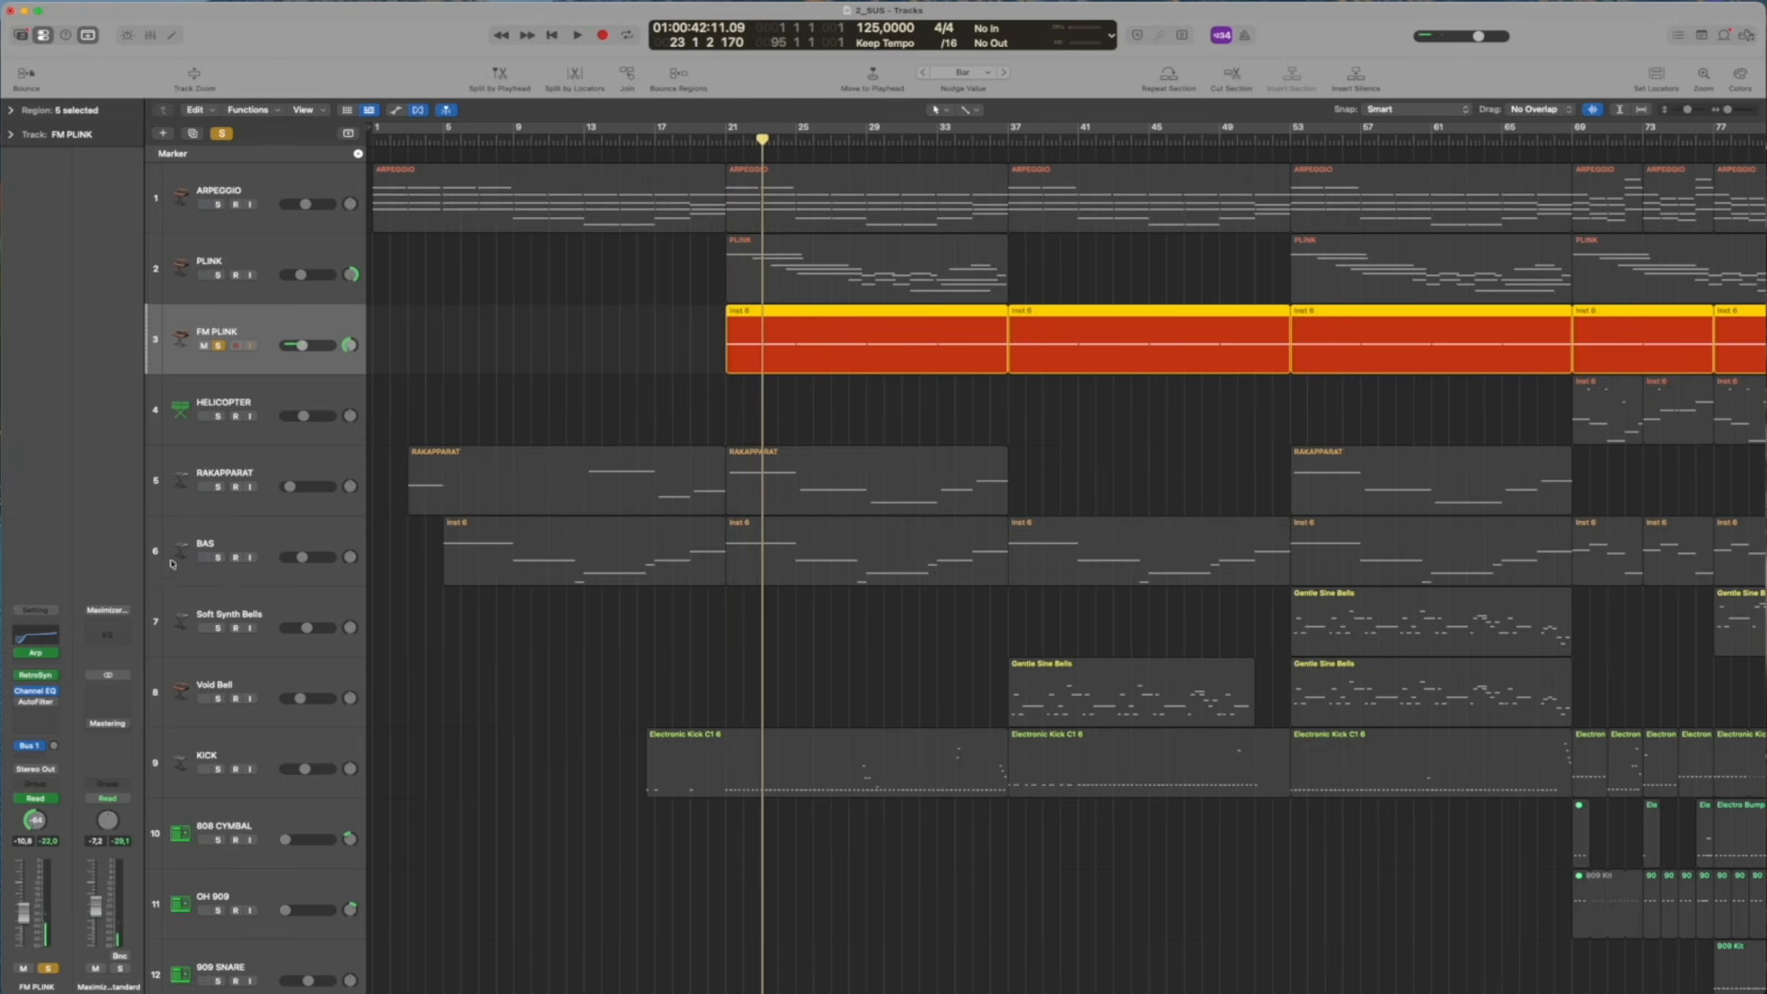
Solo PLINK together with FM PLINK, play both from bar 21 and select the PLINK track
{"action": "left_click", "coordinate": [219, 276]}
{"action": "left_click", "coordinate": [725, 140]}
{"action": "key", "text": "space"}
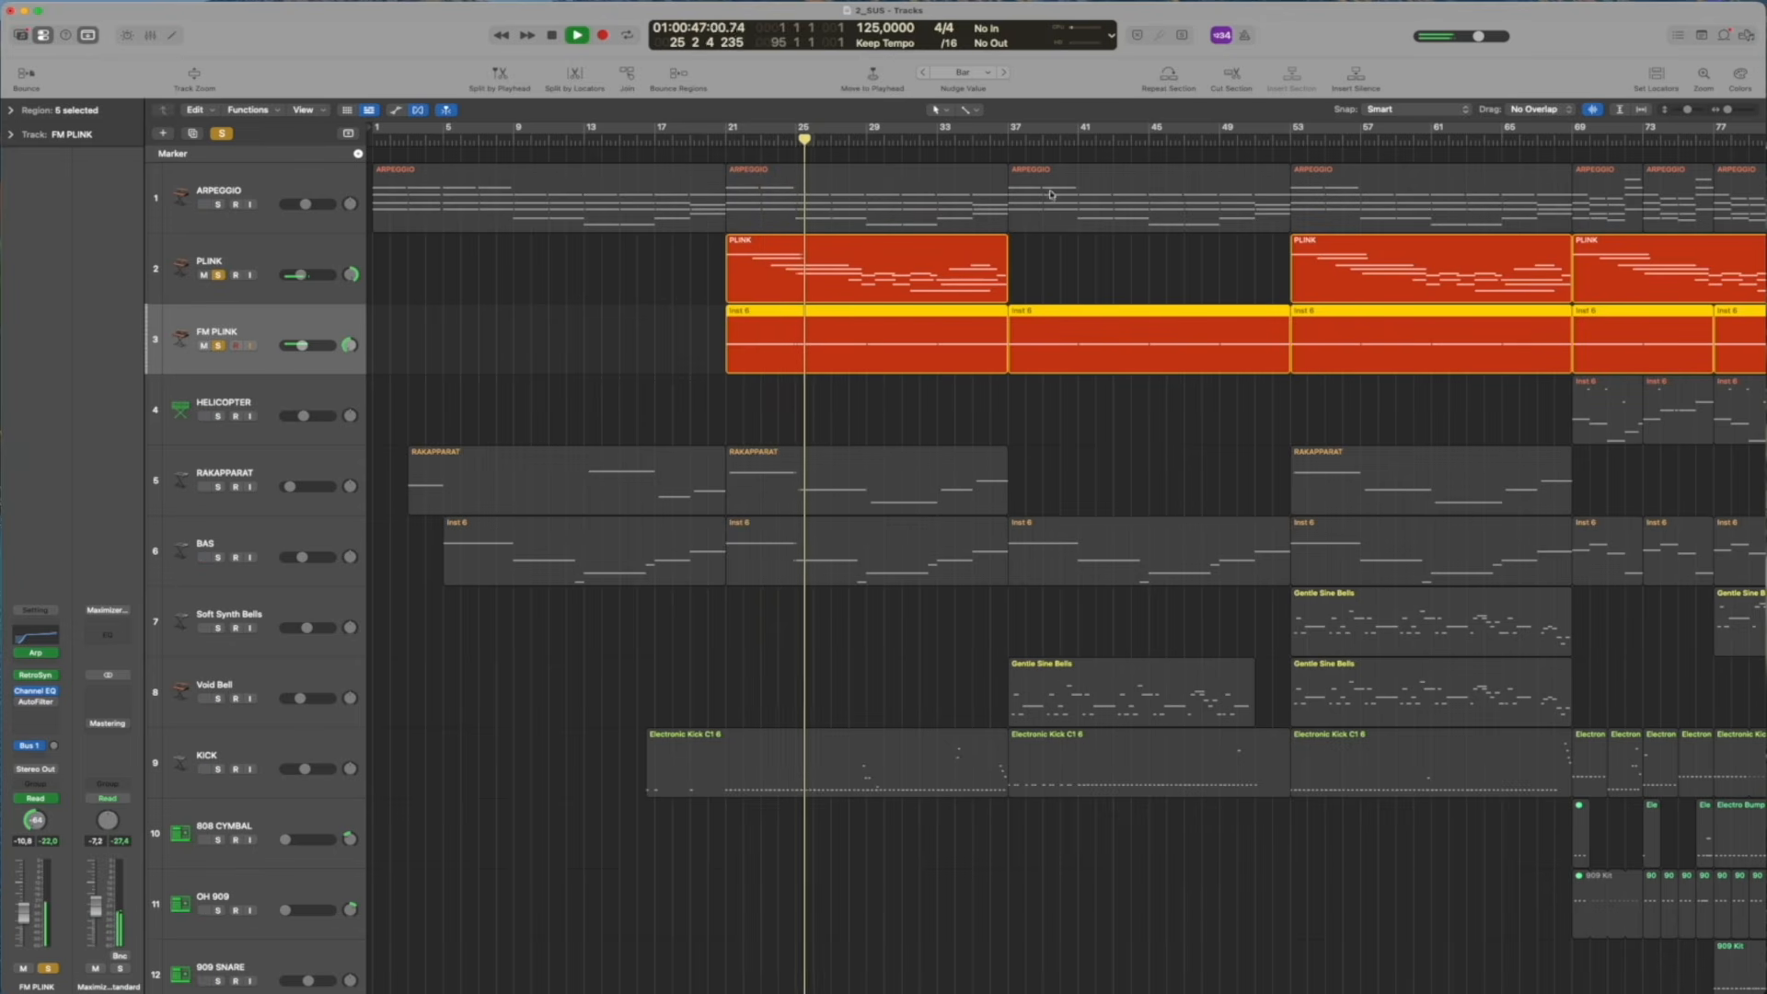
{"action": "left_click", "coordinate": [328, 261]}
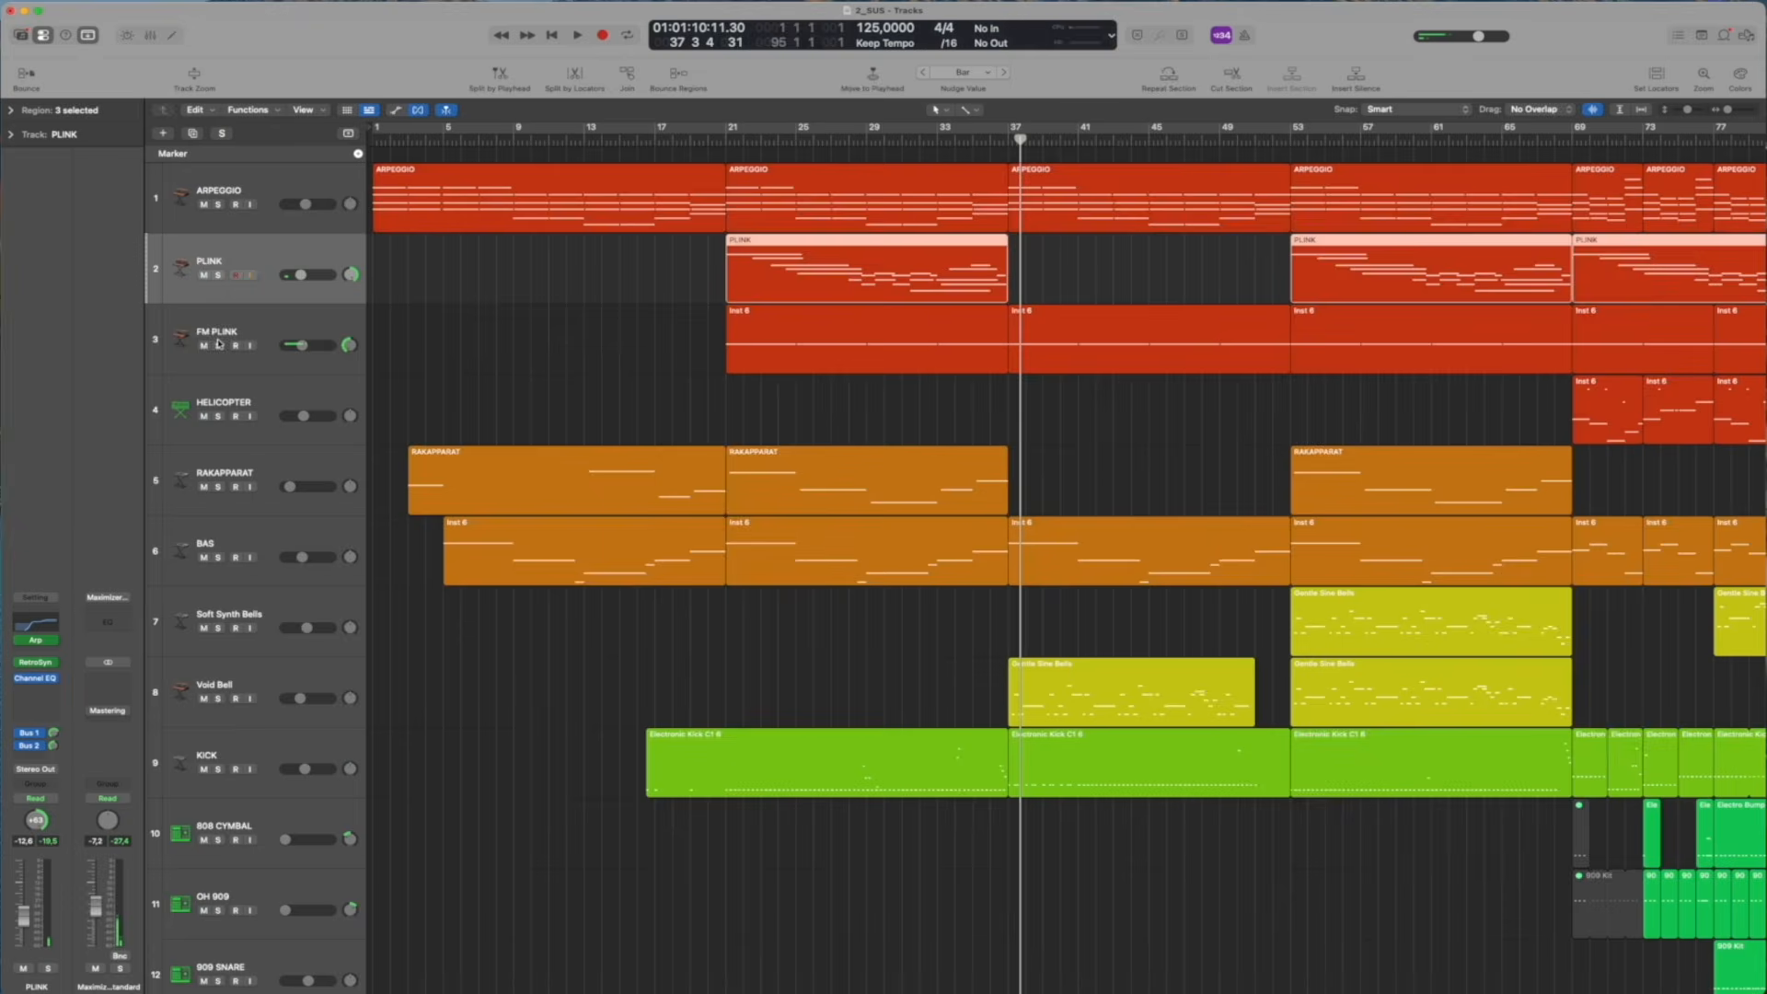
Move the playhead to bar 69 and solo the HELICOPTER track, showing all its regions
{"action": "scroll", "coordinate": [457, 266], "scroll_direction": "down", "scroll_amount": 1}
{"action": "left_click", "coordinate": [1571, 141]}
{"action": "left_click", "coordinate": [280, 373]}
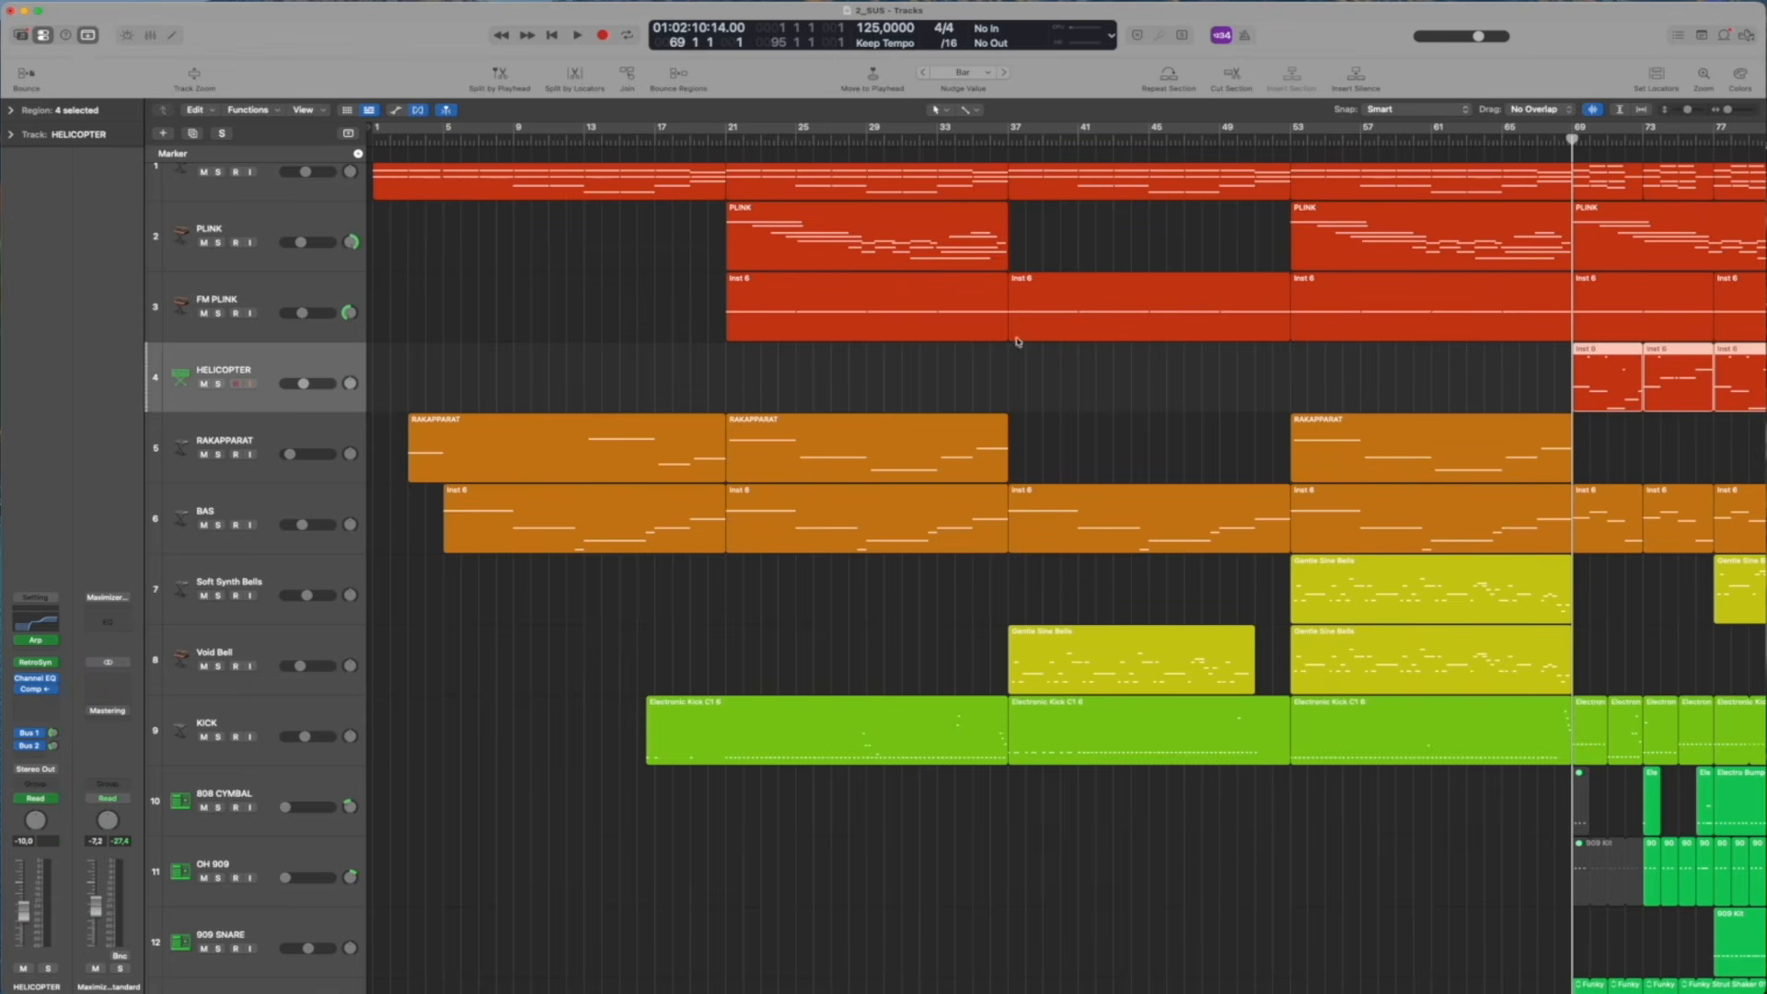
{"action": "left_click", "coordinate": [218, 384]}
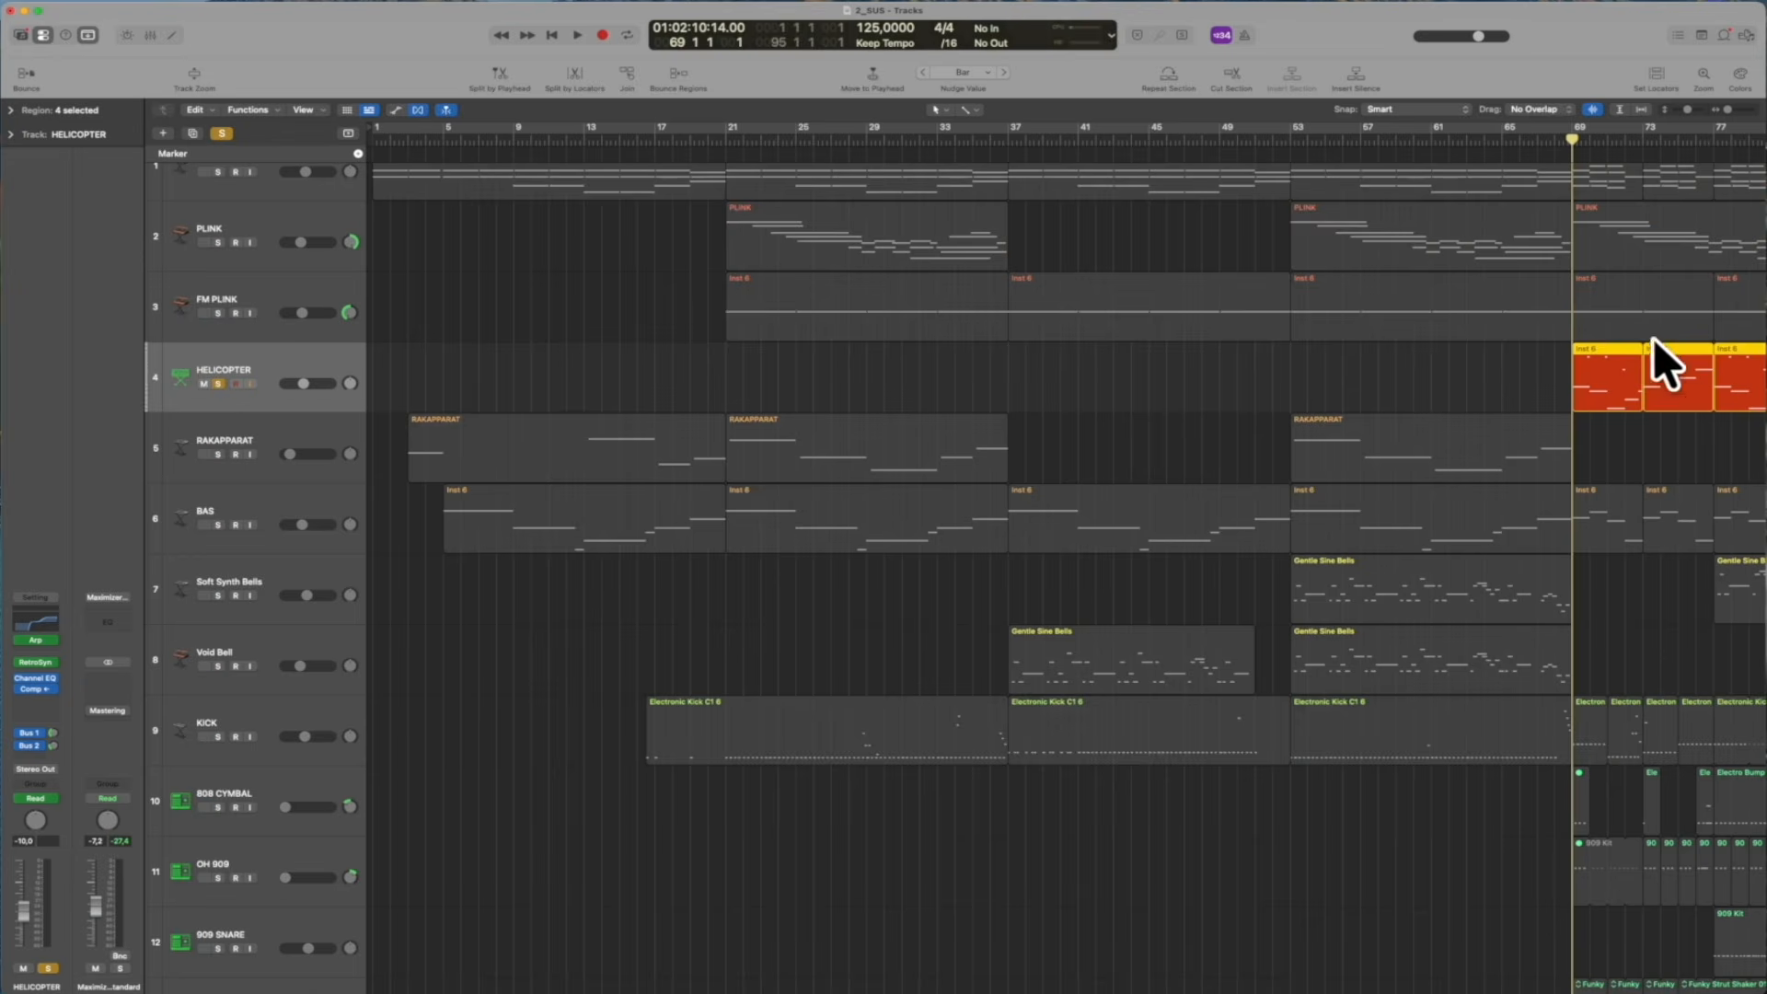
{"action": "scroll", "coordinate": [1603, 509], "scroll_direction": "right", "scroll_amount": 6}
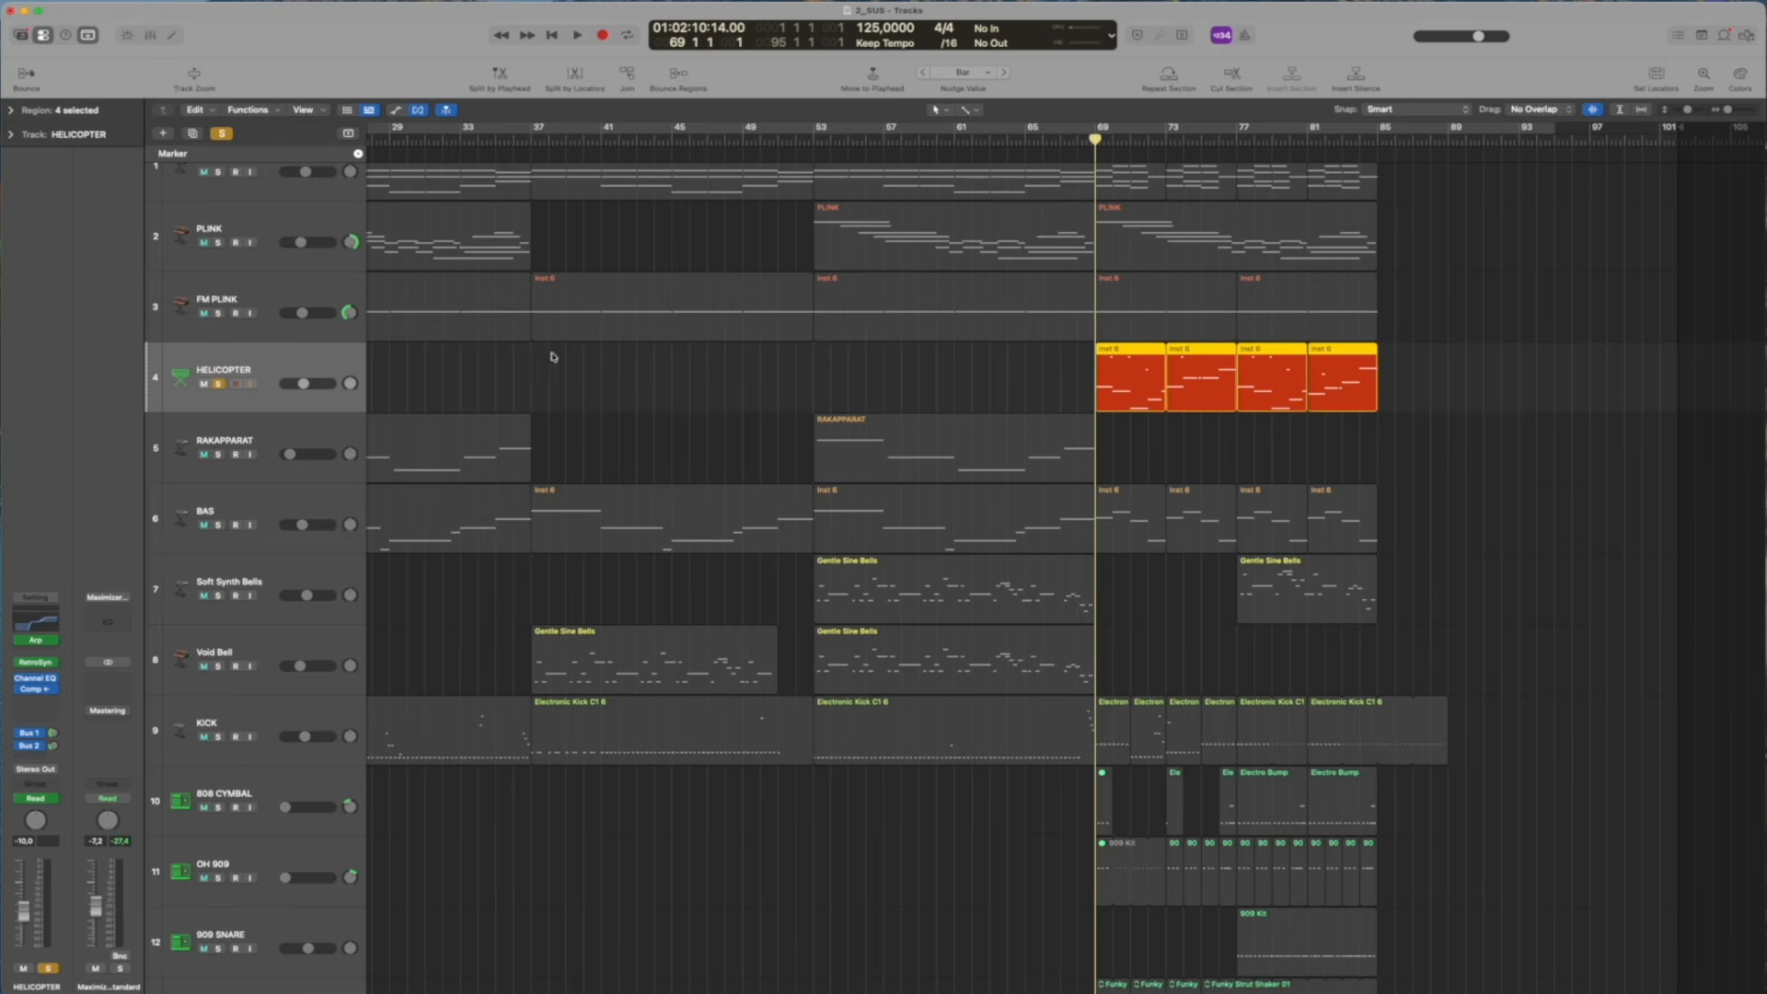
Examine the HELICOPTER track's Channel EQ and Compressor settings during playback, closing both plug-in windows
{"action": "left_click", "coordinate": [41, 619]}
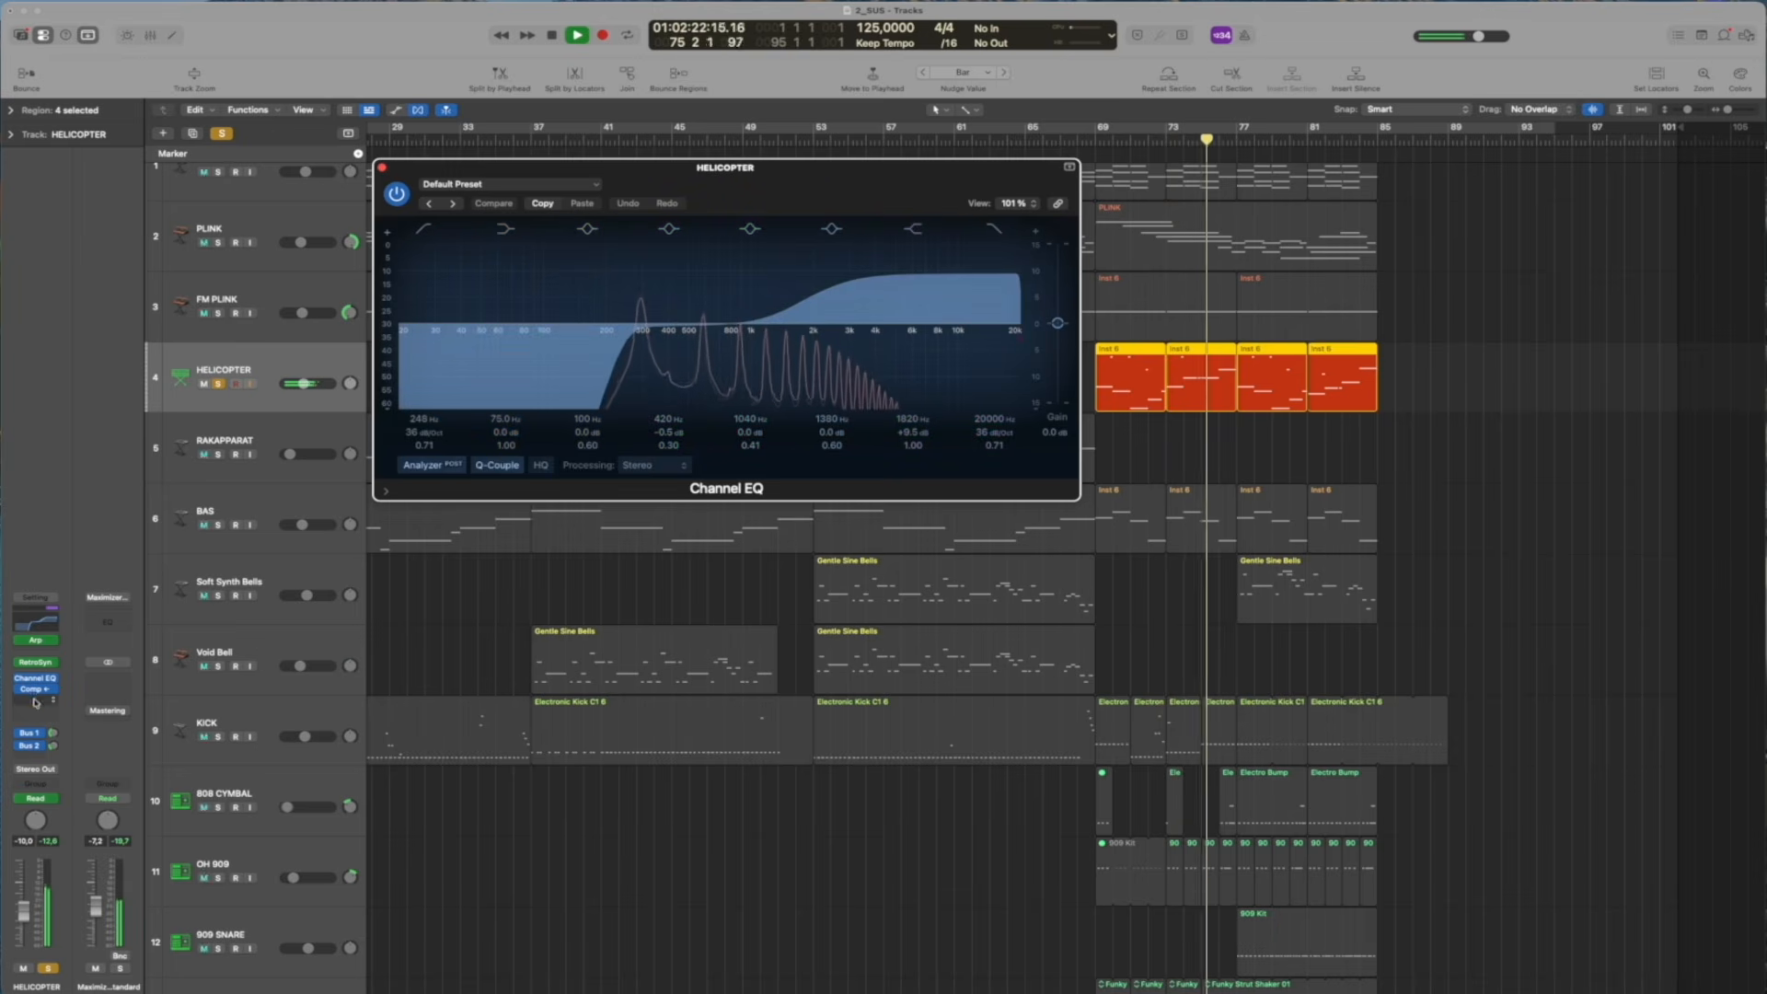
{"action": "left_click", "coordinate": [33, 690]}
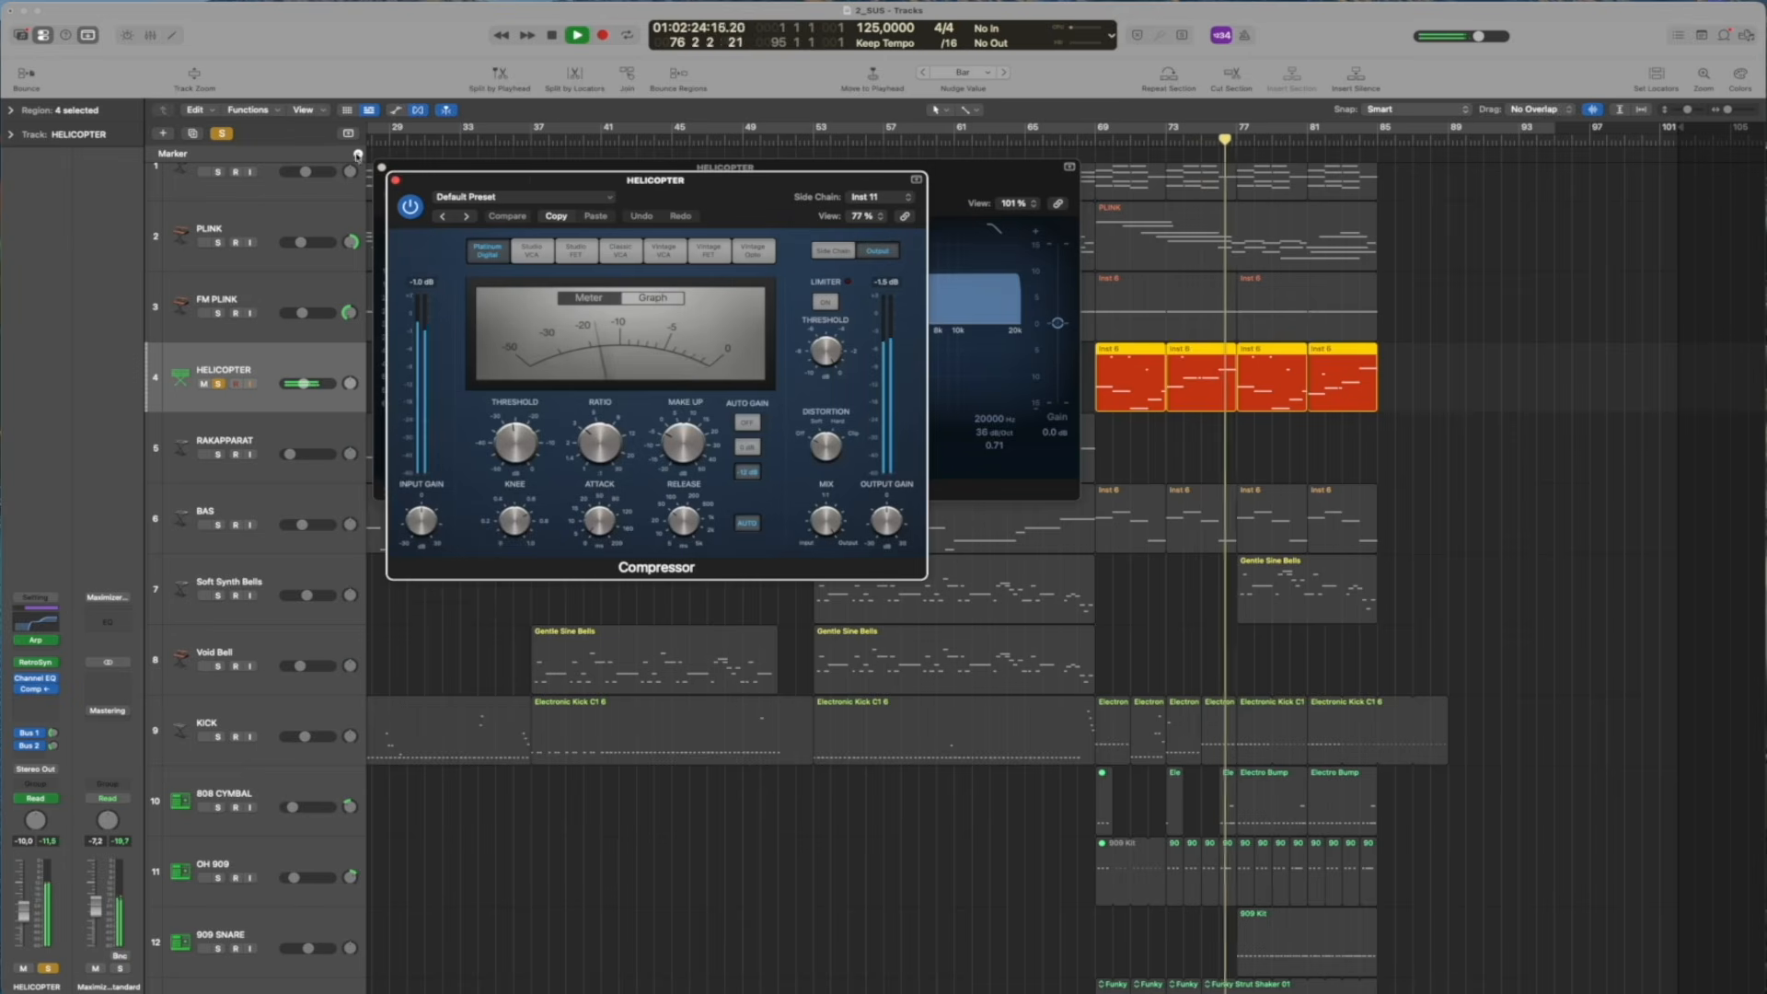
{"action": "left_click", "coordinate": [396, 180]}
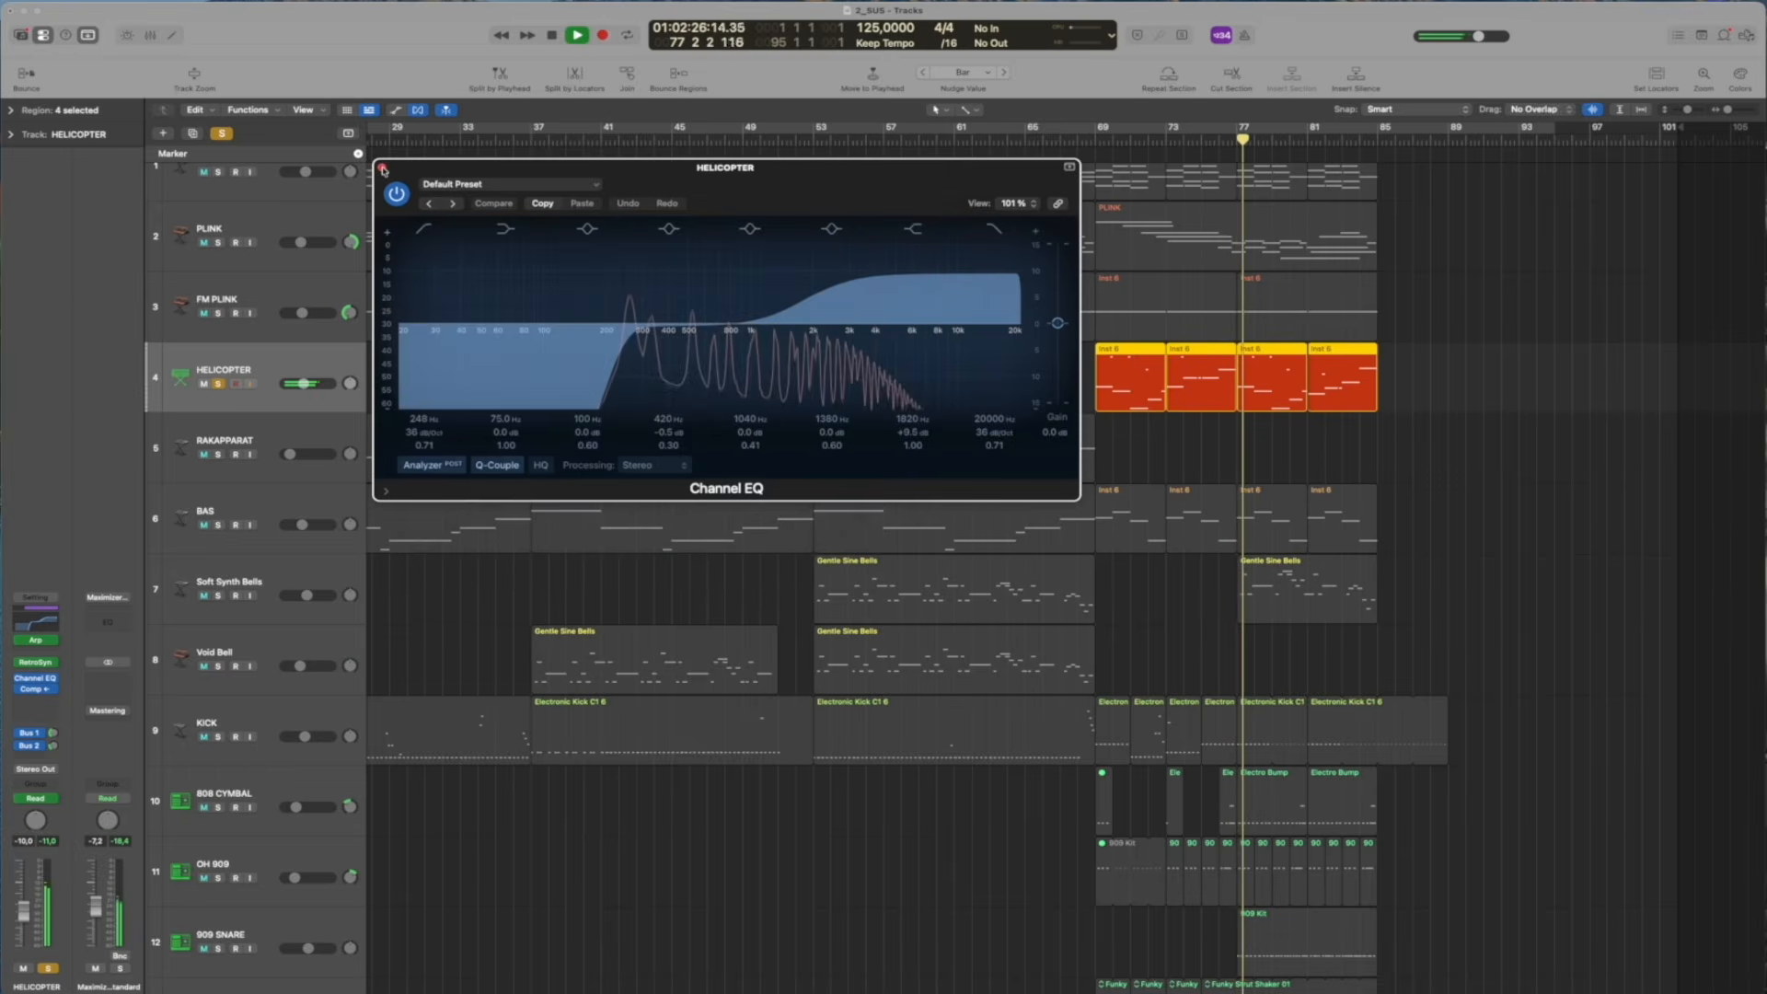
{"action": "left_click", "coordinate": [384, 170]}
Stop playback, return the playhead to bar 69 and briefly replay the HELICOPTER track
{"action": "key", "text": "space"}
{"action": "left_click_drag", "start_coordinate": [1105, 142], "coordinate": [1095, 142]}
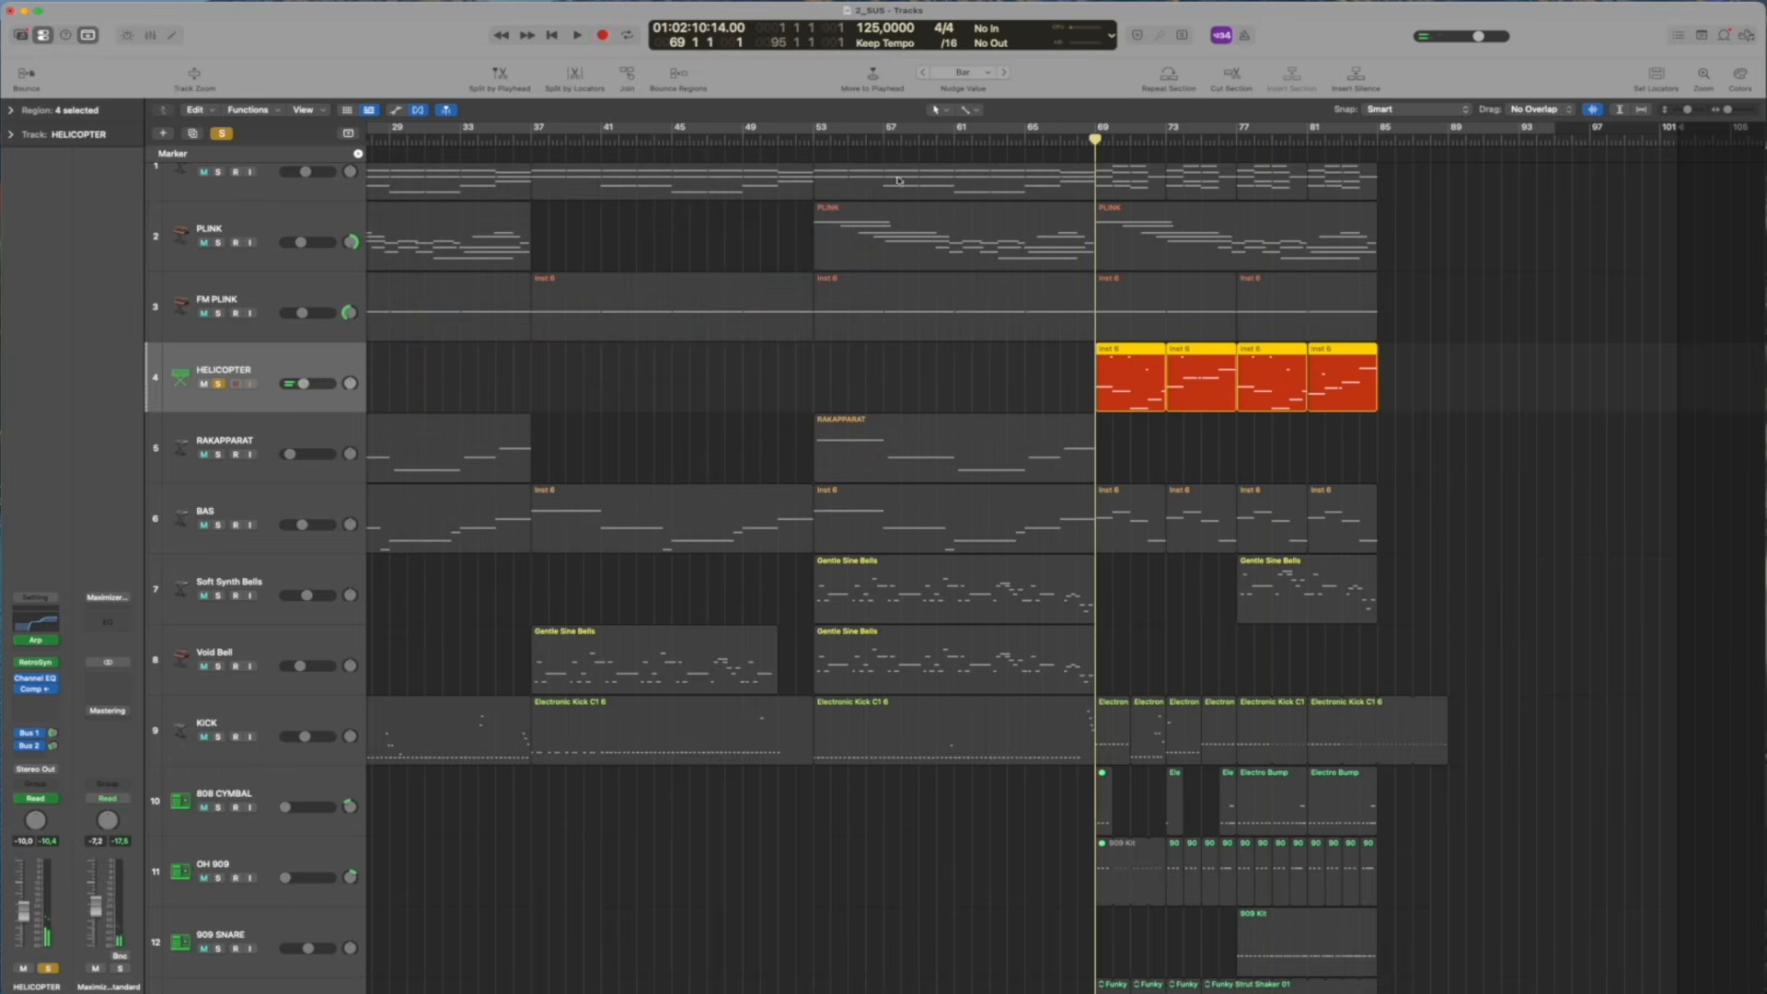
{"action": "key", "text": "space"}
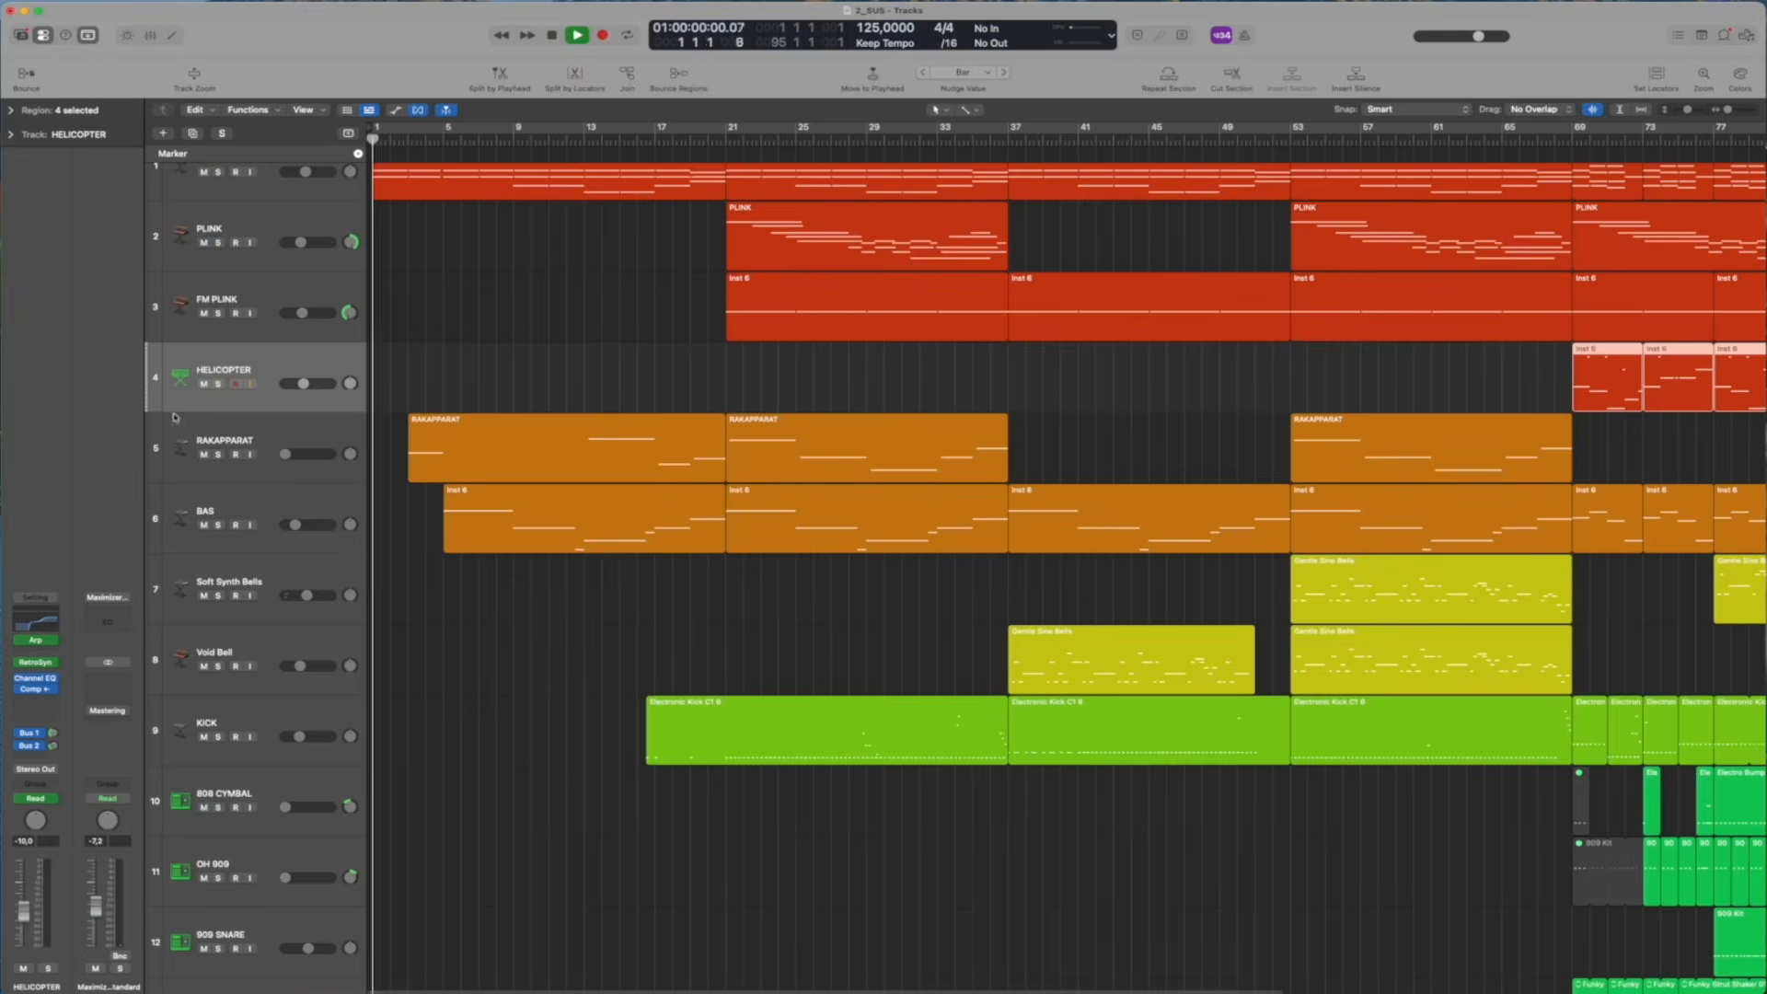
{"action": "key", "text": "space"}
Solo and select the RAKAPPARAT track and play it from bar 3
{"action": "left_click", "coordinate": [218, 454]}
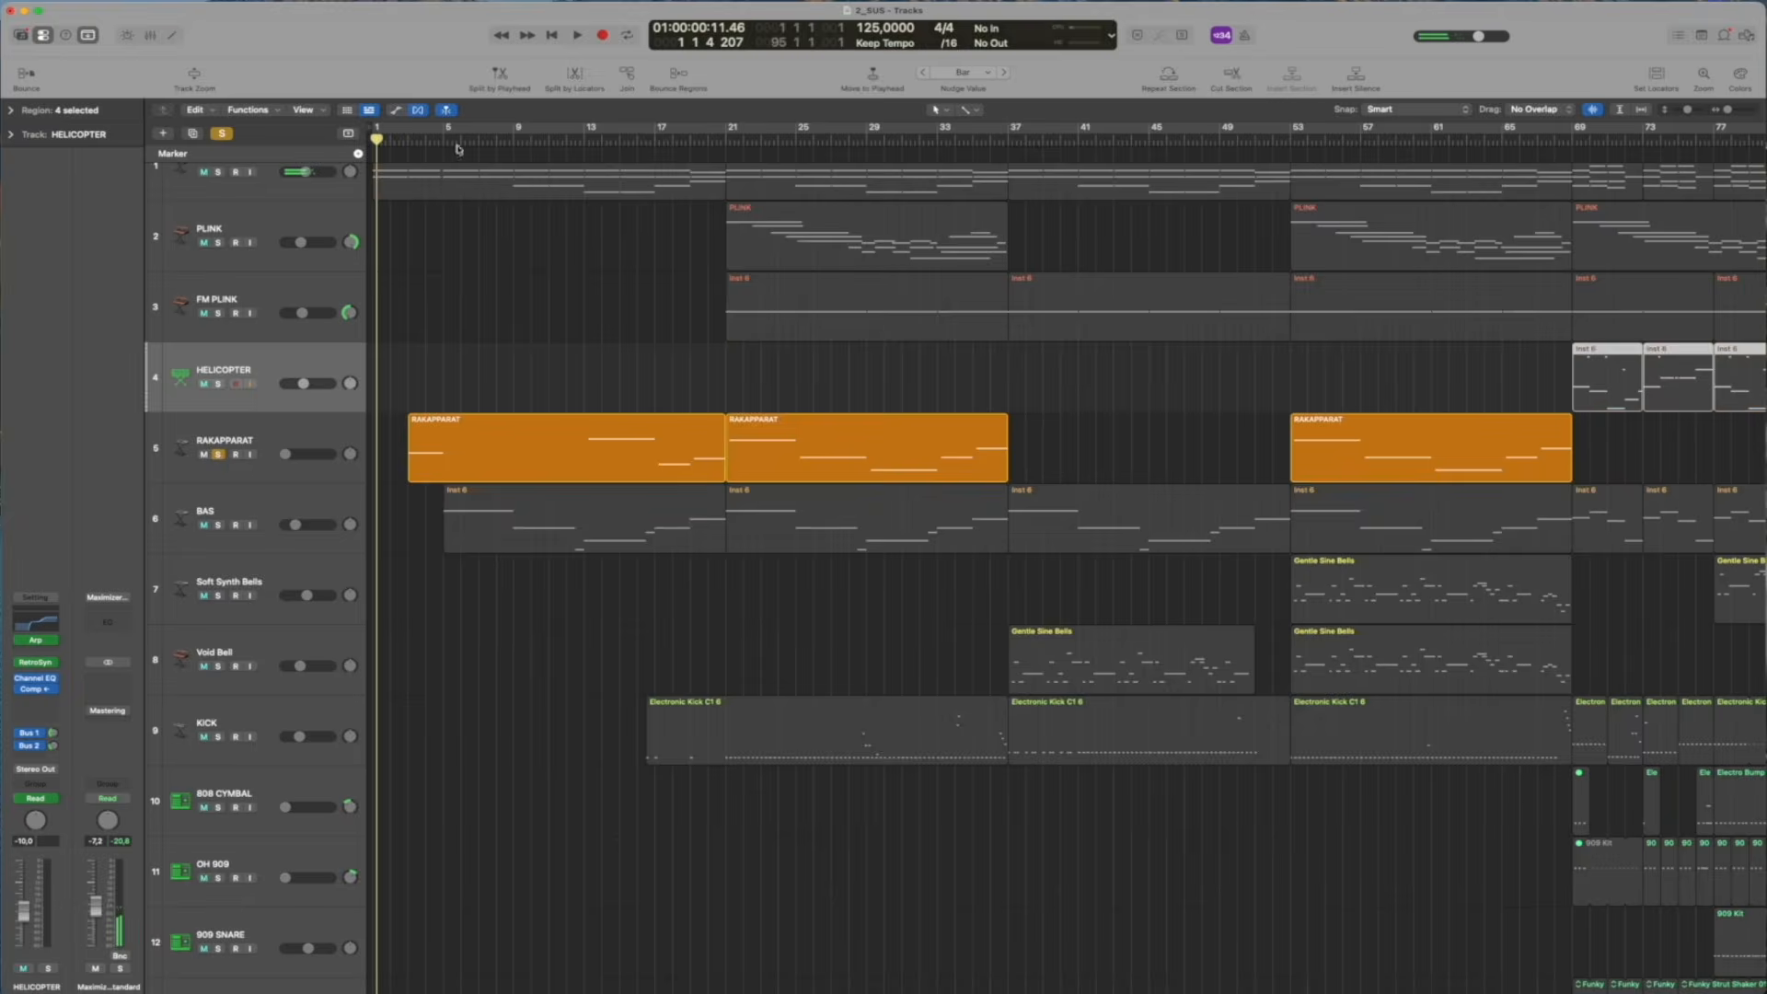
{"action": "left_click_drag", "start_coordinate": [393, 142], "coordinate": [406, 141]}
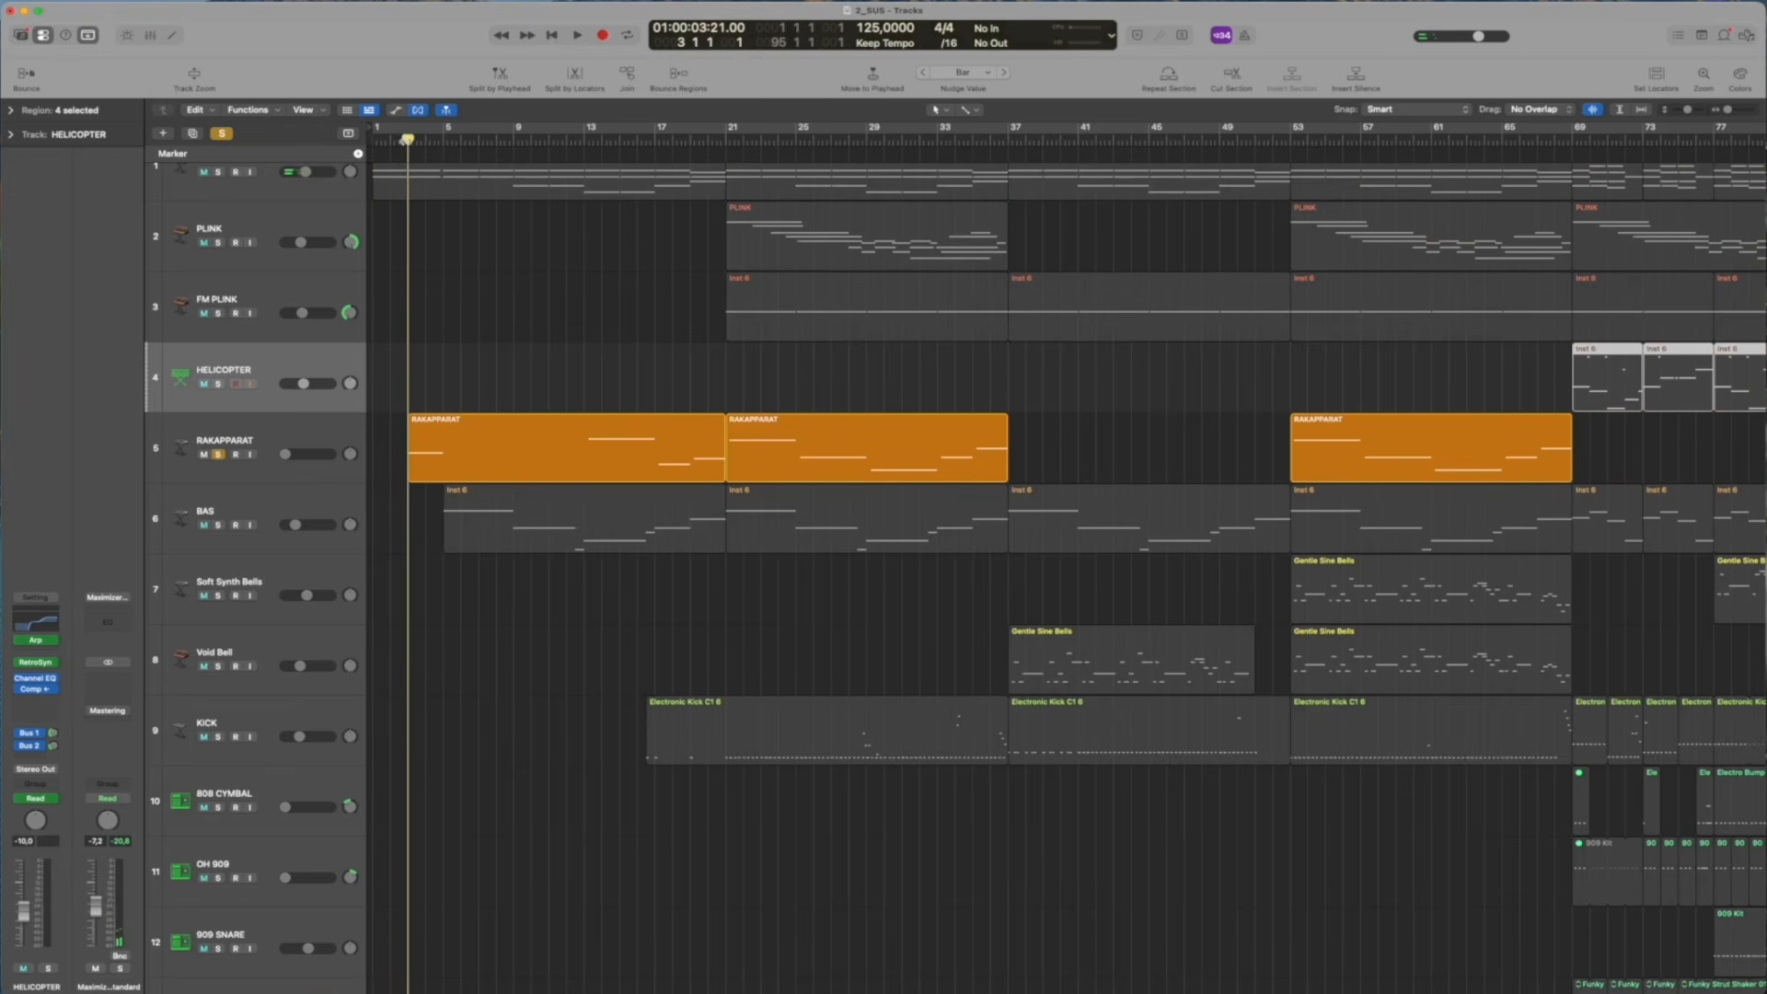
{"action": "left_click", "coordinate": [287, 434]}
{"action": "key", "text": "space"}
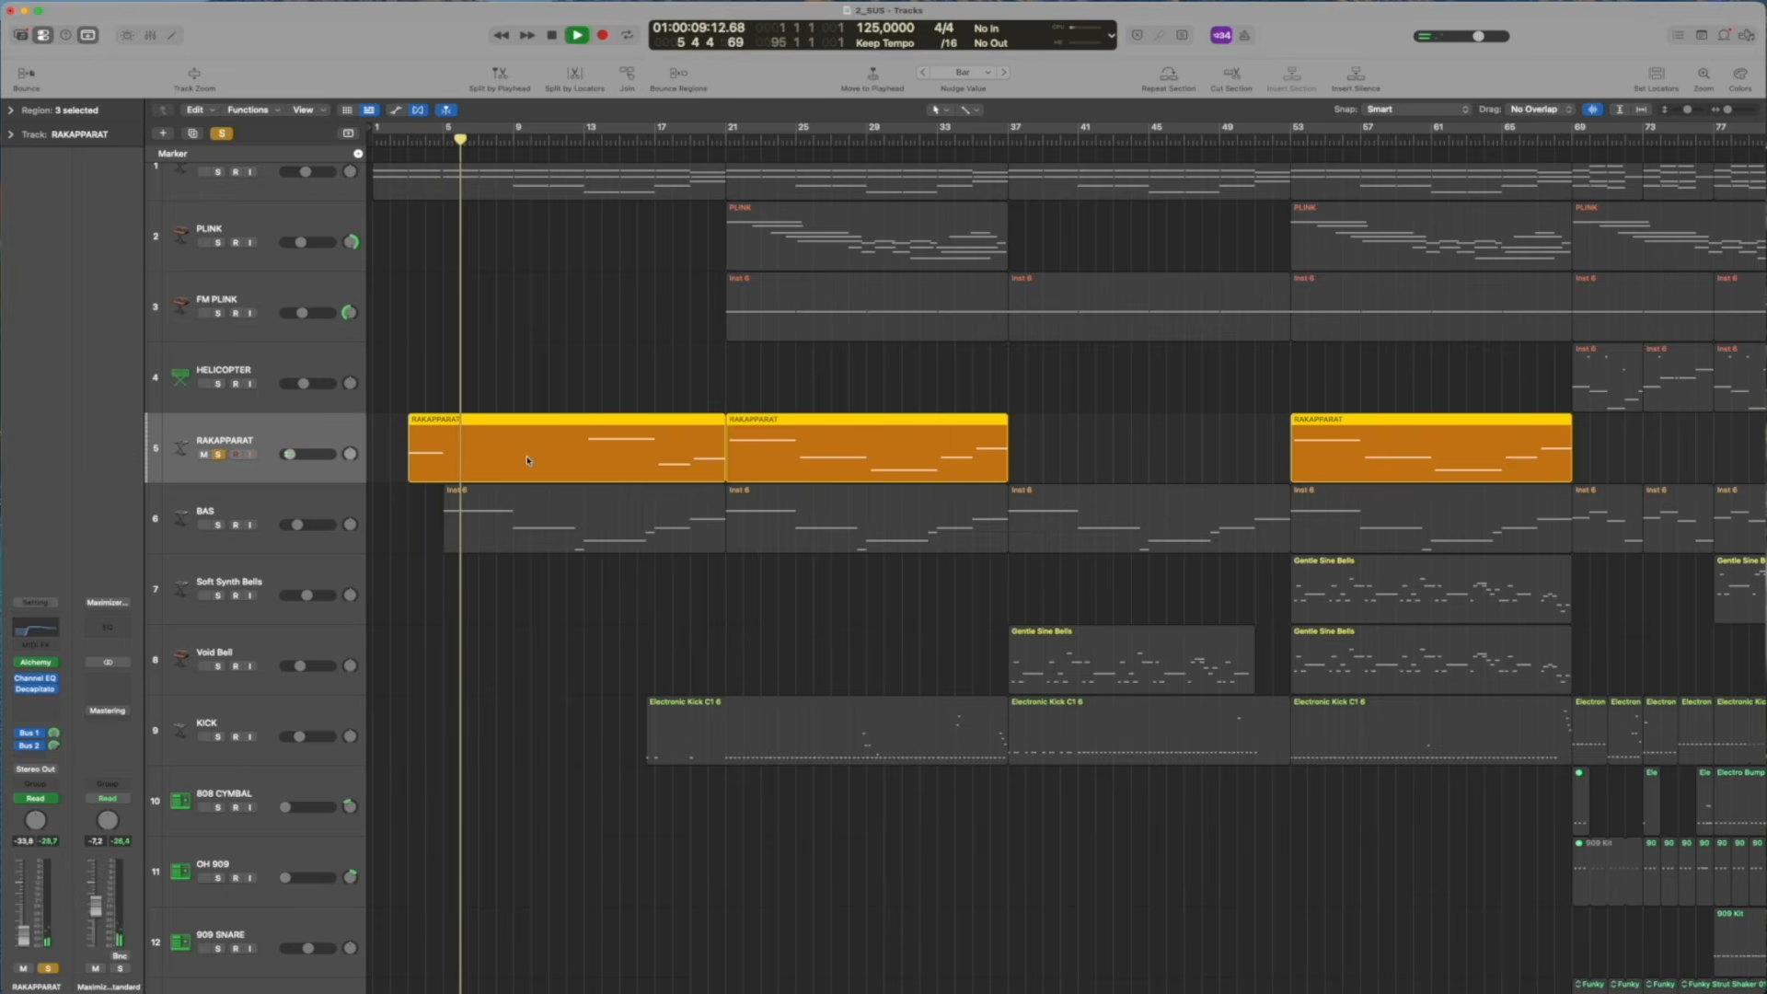
Examine the RAKAPPARAT track's Decapitator settings while listening further along, and close the plug-in window
{"action": "left_click", "coordinate": [37, 690]}
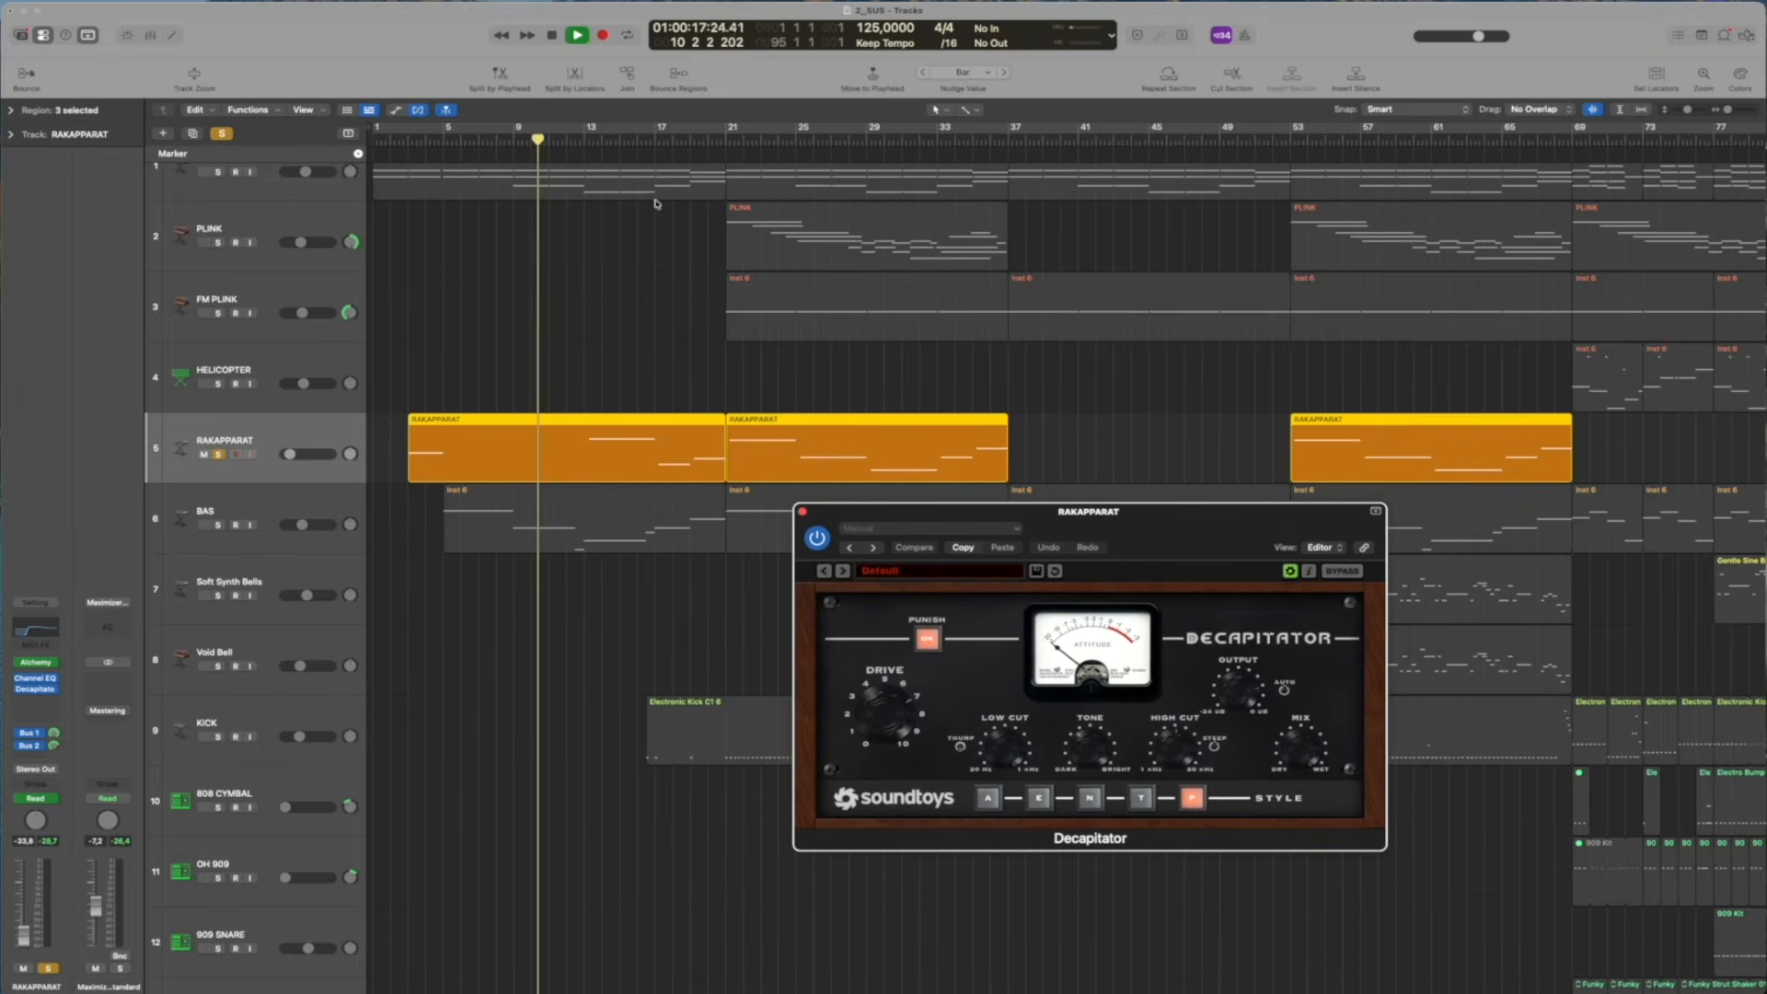
{"action": "left_click", "coordinate": [575, 143]}
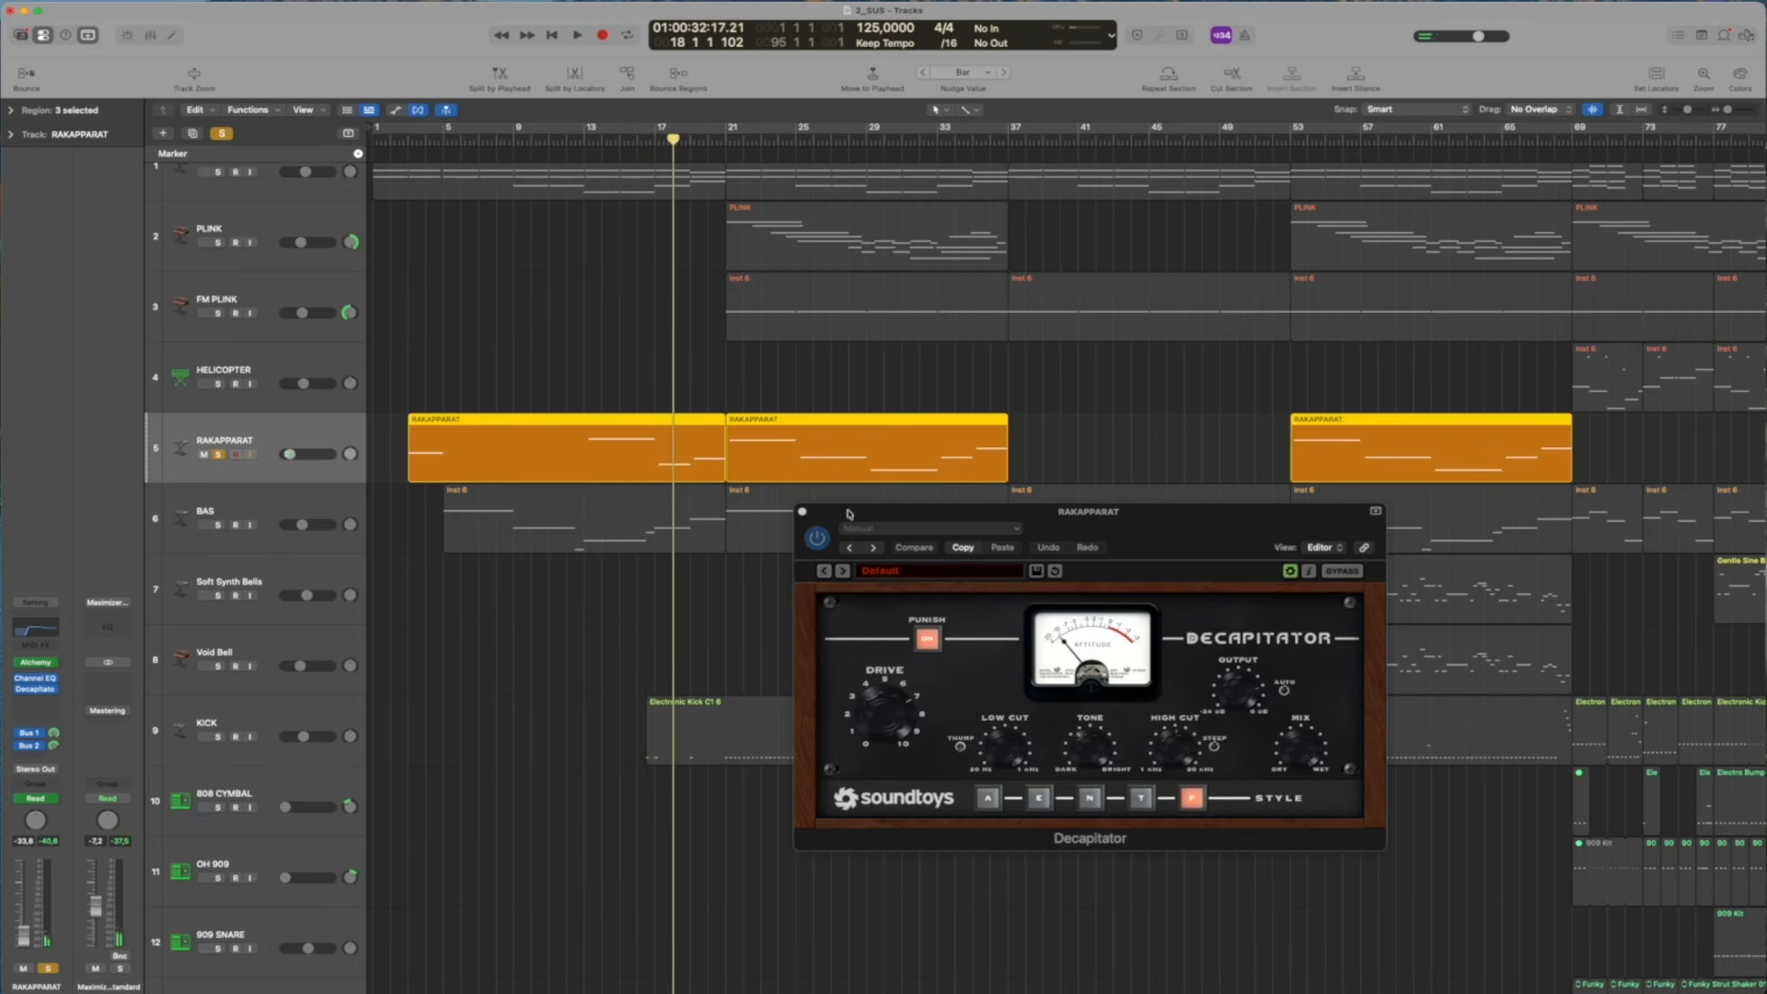
{"action": "left_click", "coordinate": [803, 513]}
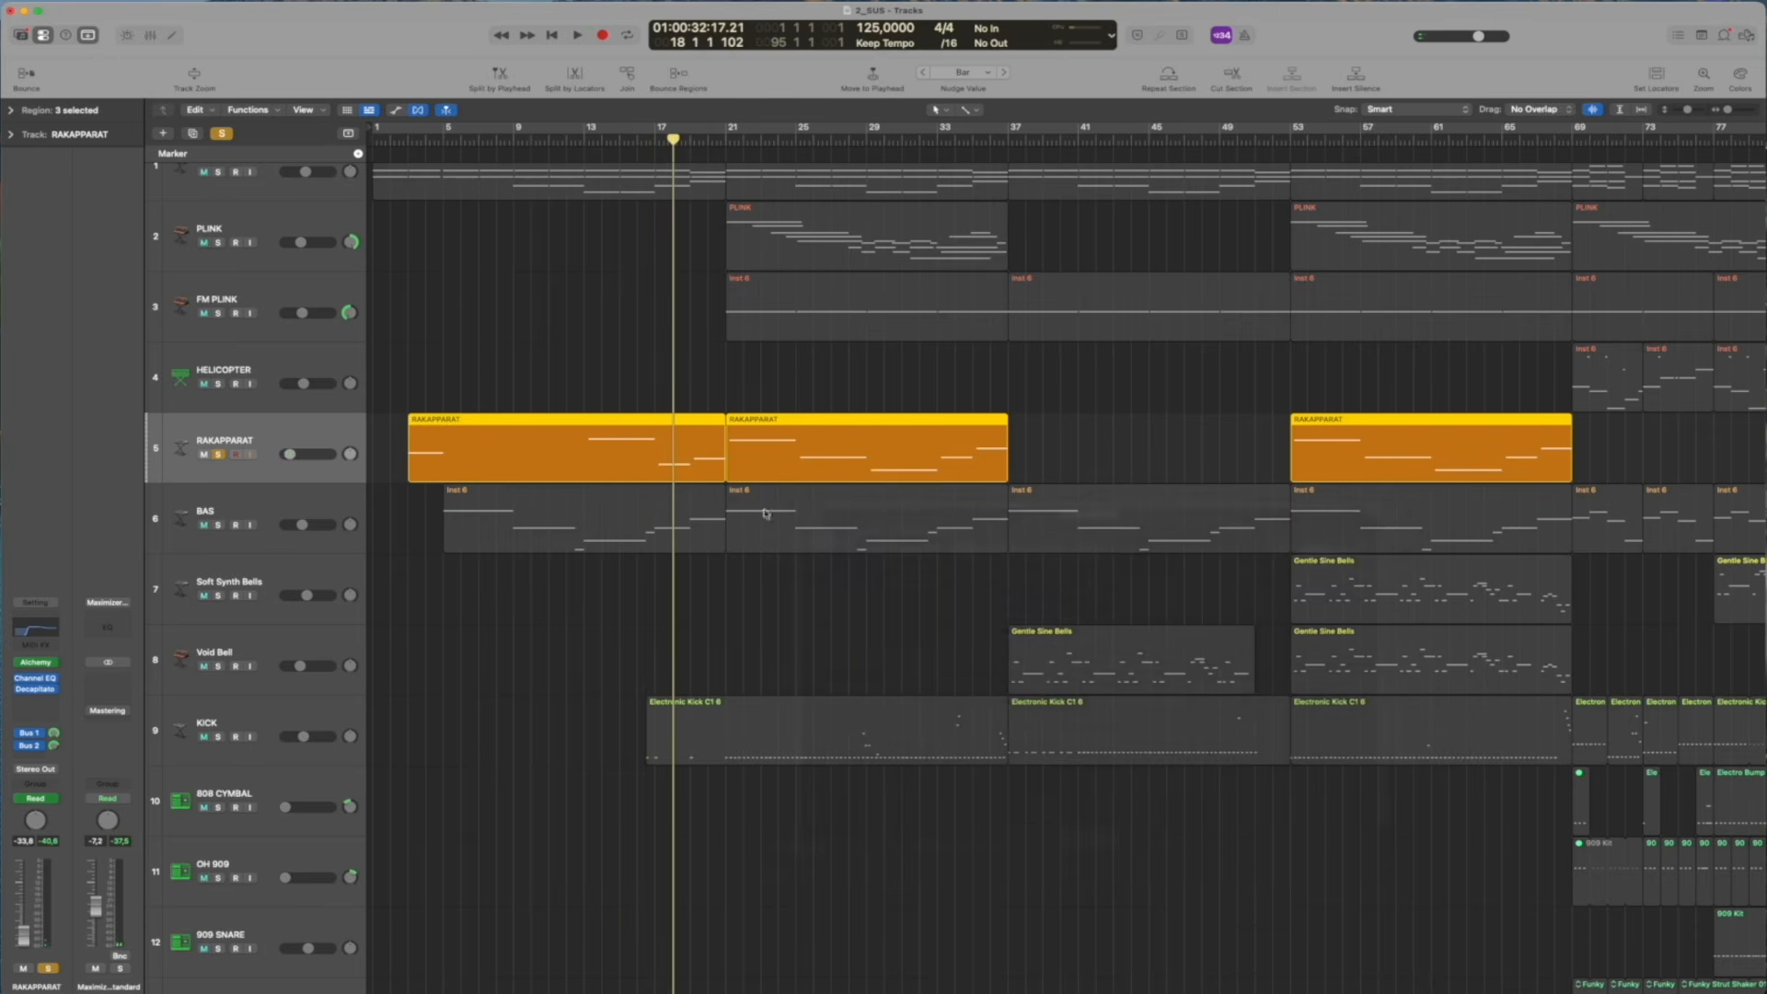
Solo the BAS track alongside RAKAPPARAT and play both from about bar 12
{"action": "left_click", "coordinate": [219, 524]}
{"action": "left_click", "coordinate": [425, 142]}
{"action": "left_click", "coordinate": [567, 139]}
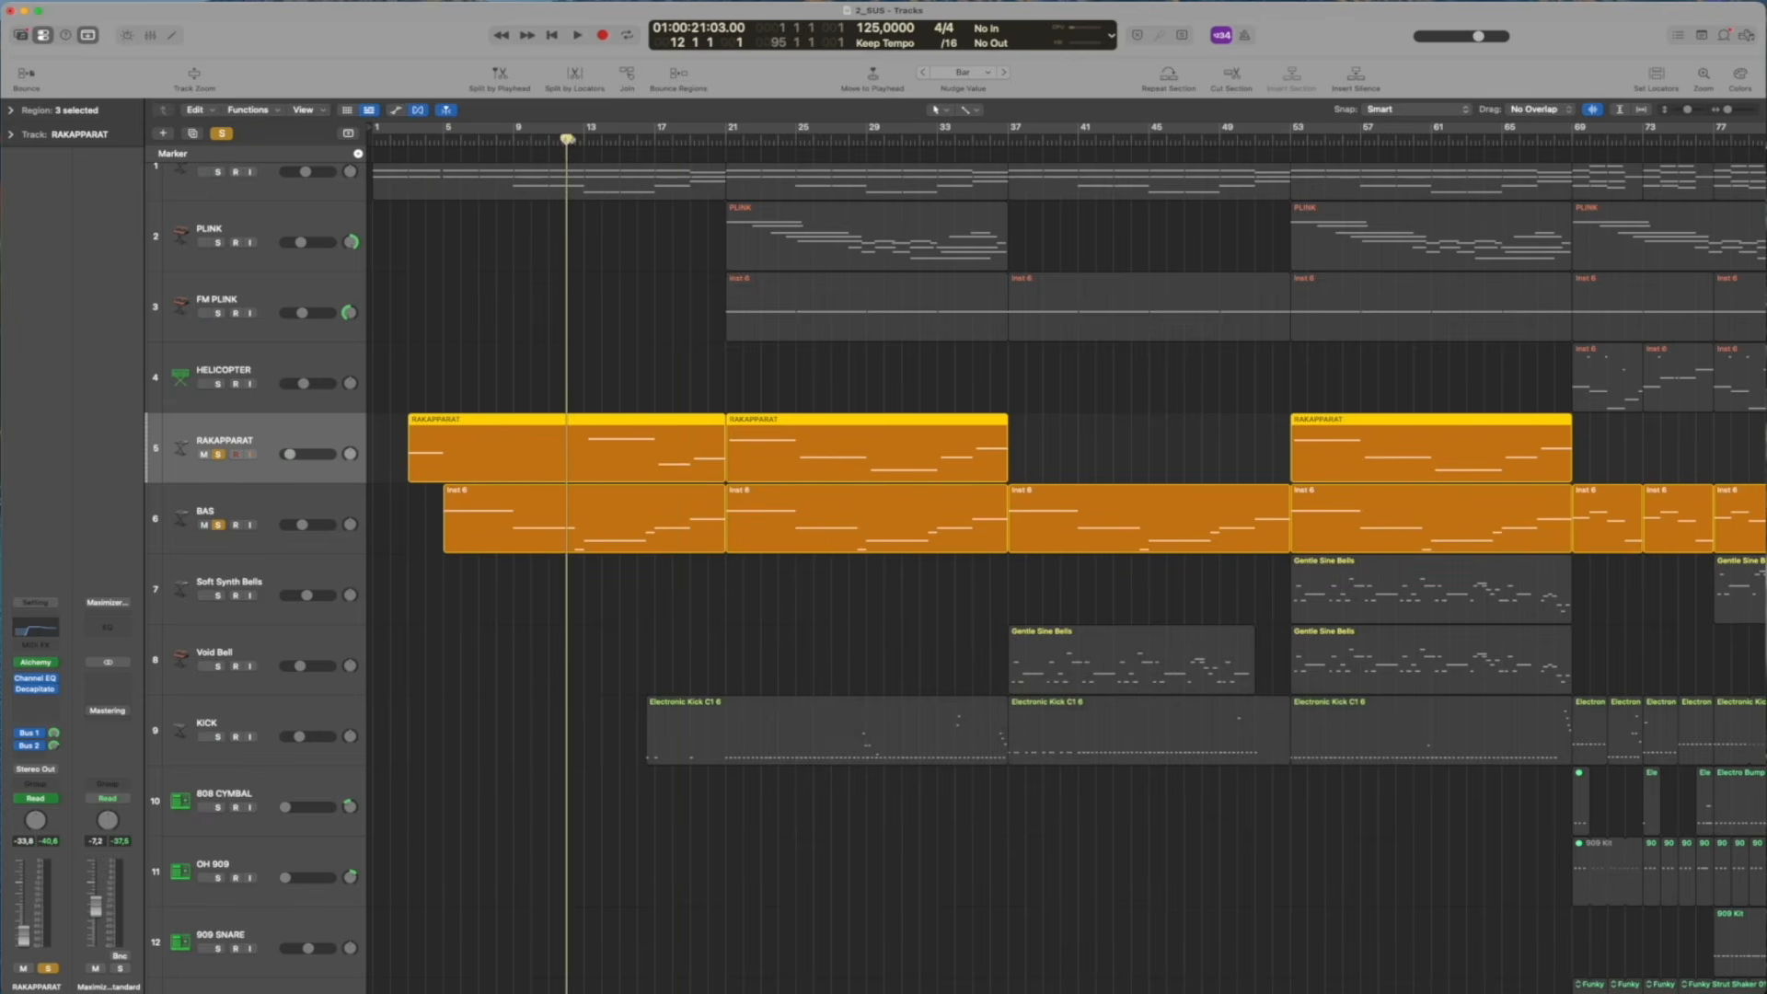
Examine the BAS track's Decapitator settings during playback, stop and take BAS out of solo
{"action": "left_click", "coordinate": [240, 511]}
{"action": "left_click", "coordinate": [35, 702]}
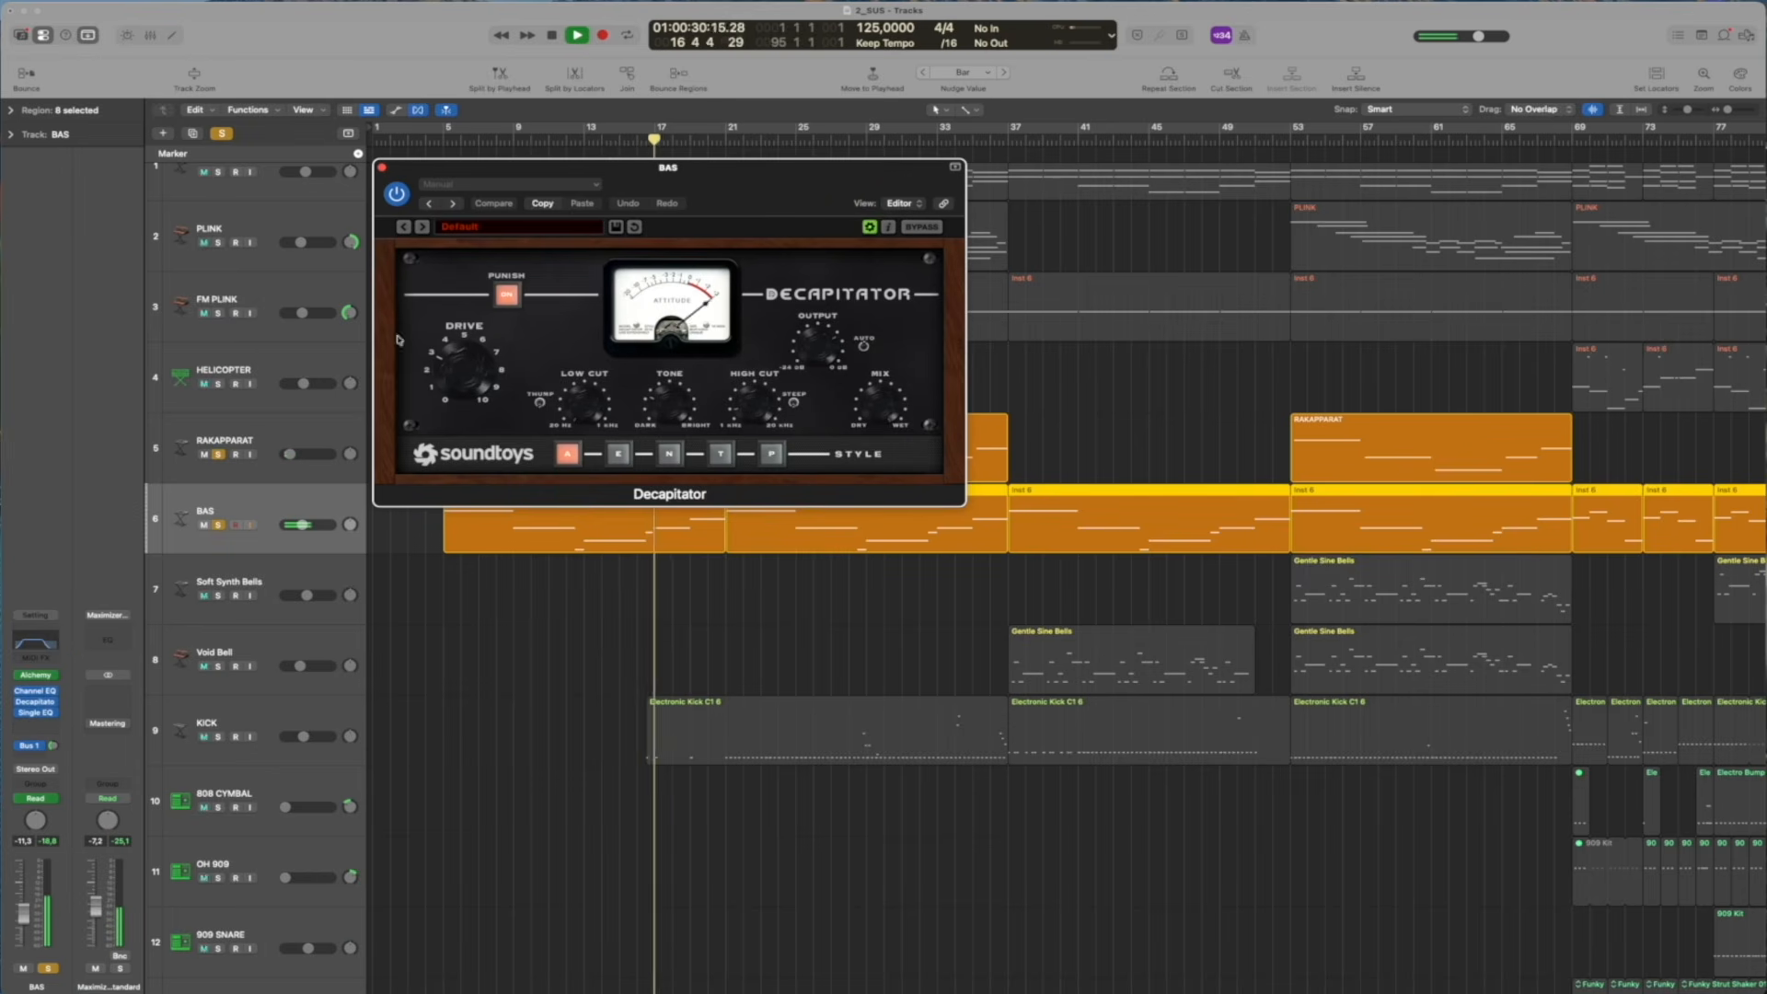
{"action": "left_click", "coordinate": [383, 168]}
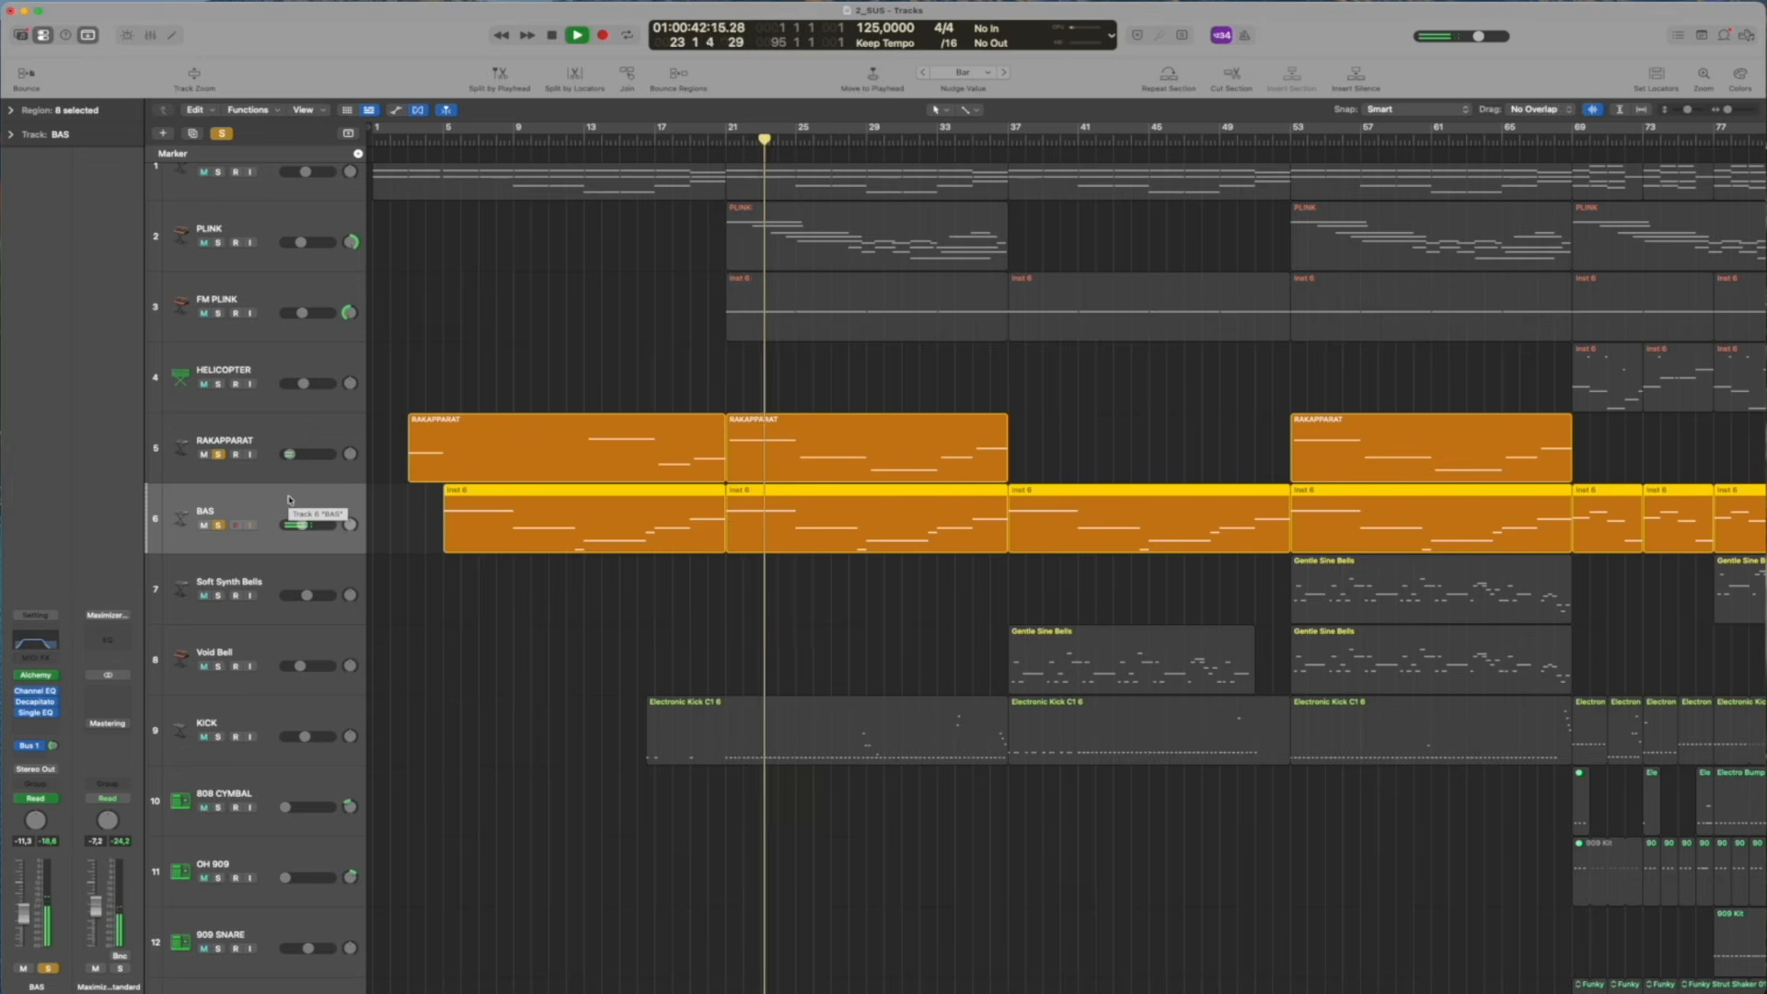
{"action": "key", "text": "space"}
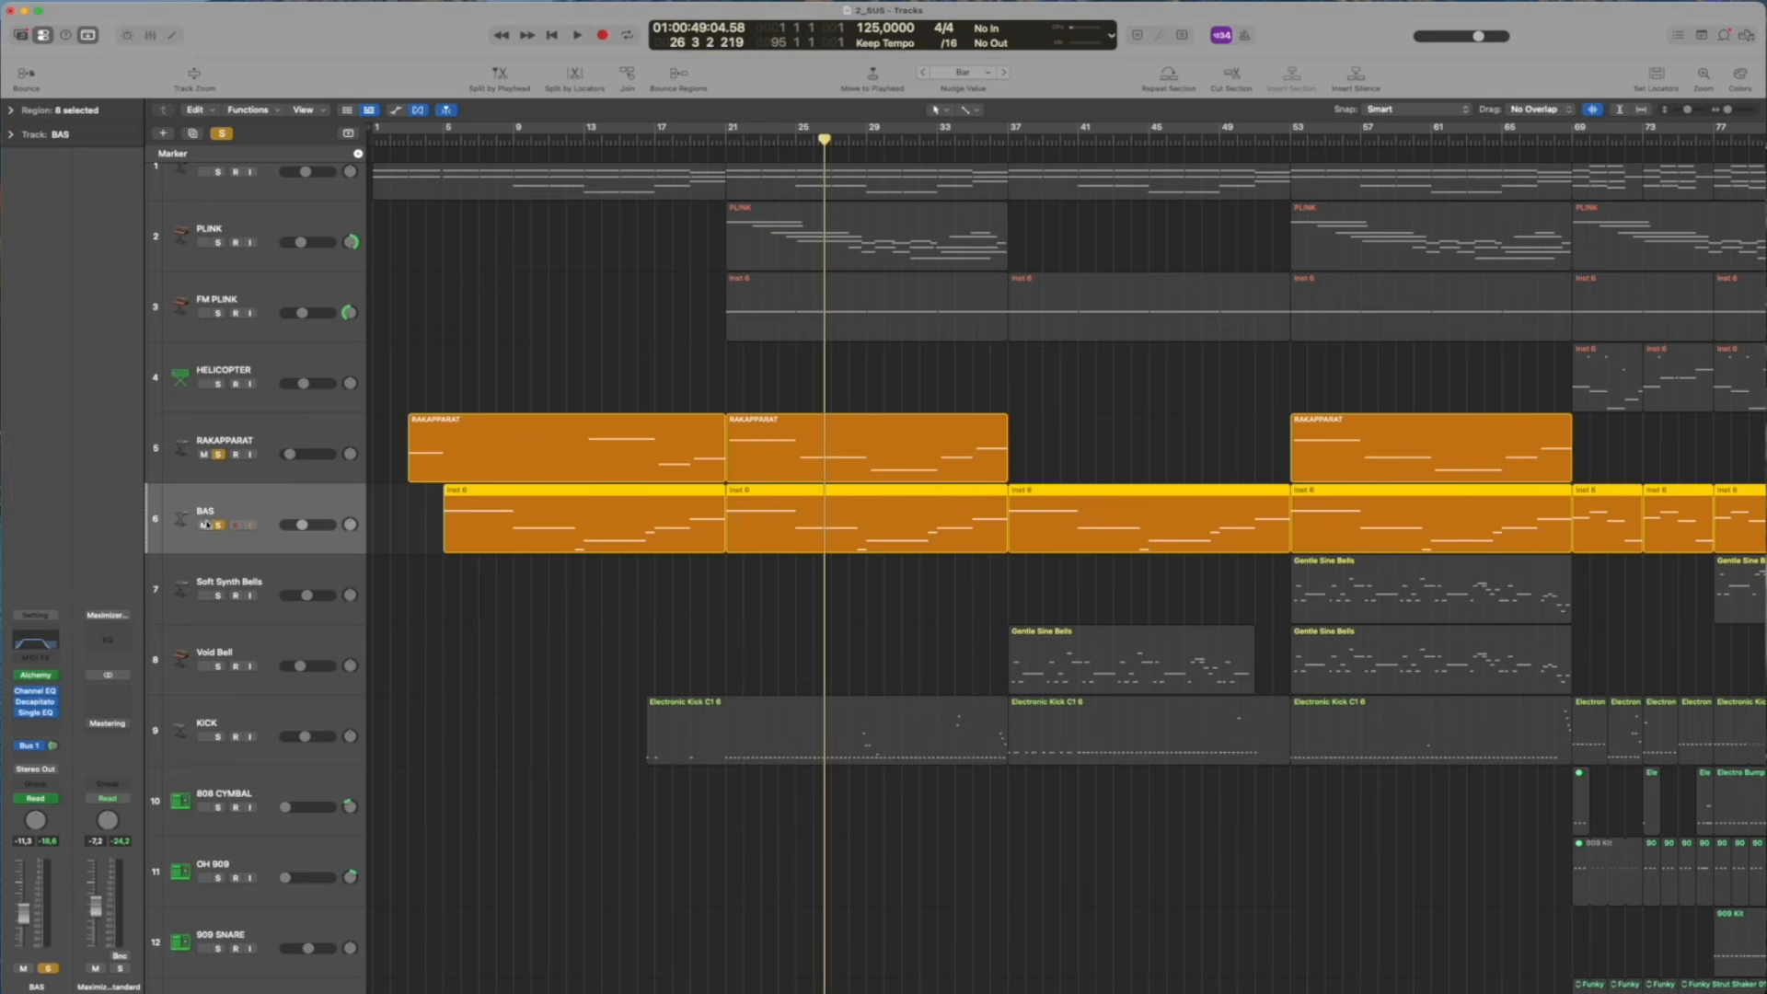
{"action": "left_click", "coordinate": [218, 525]}
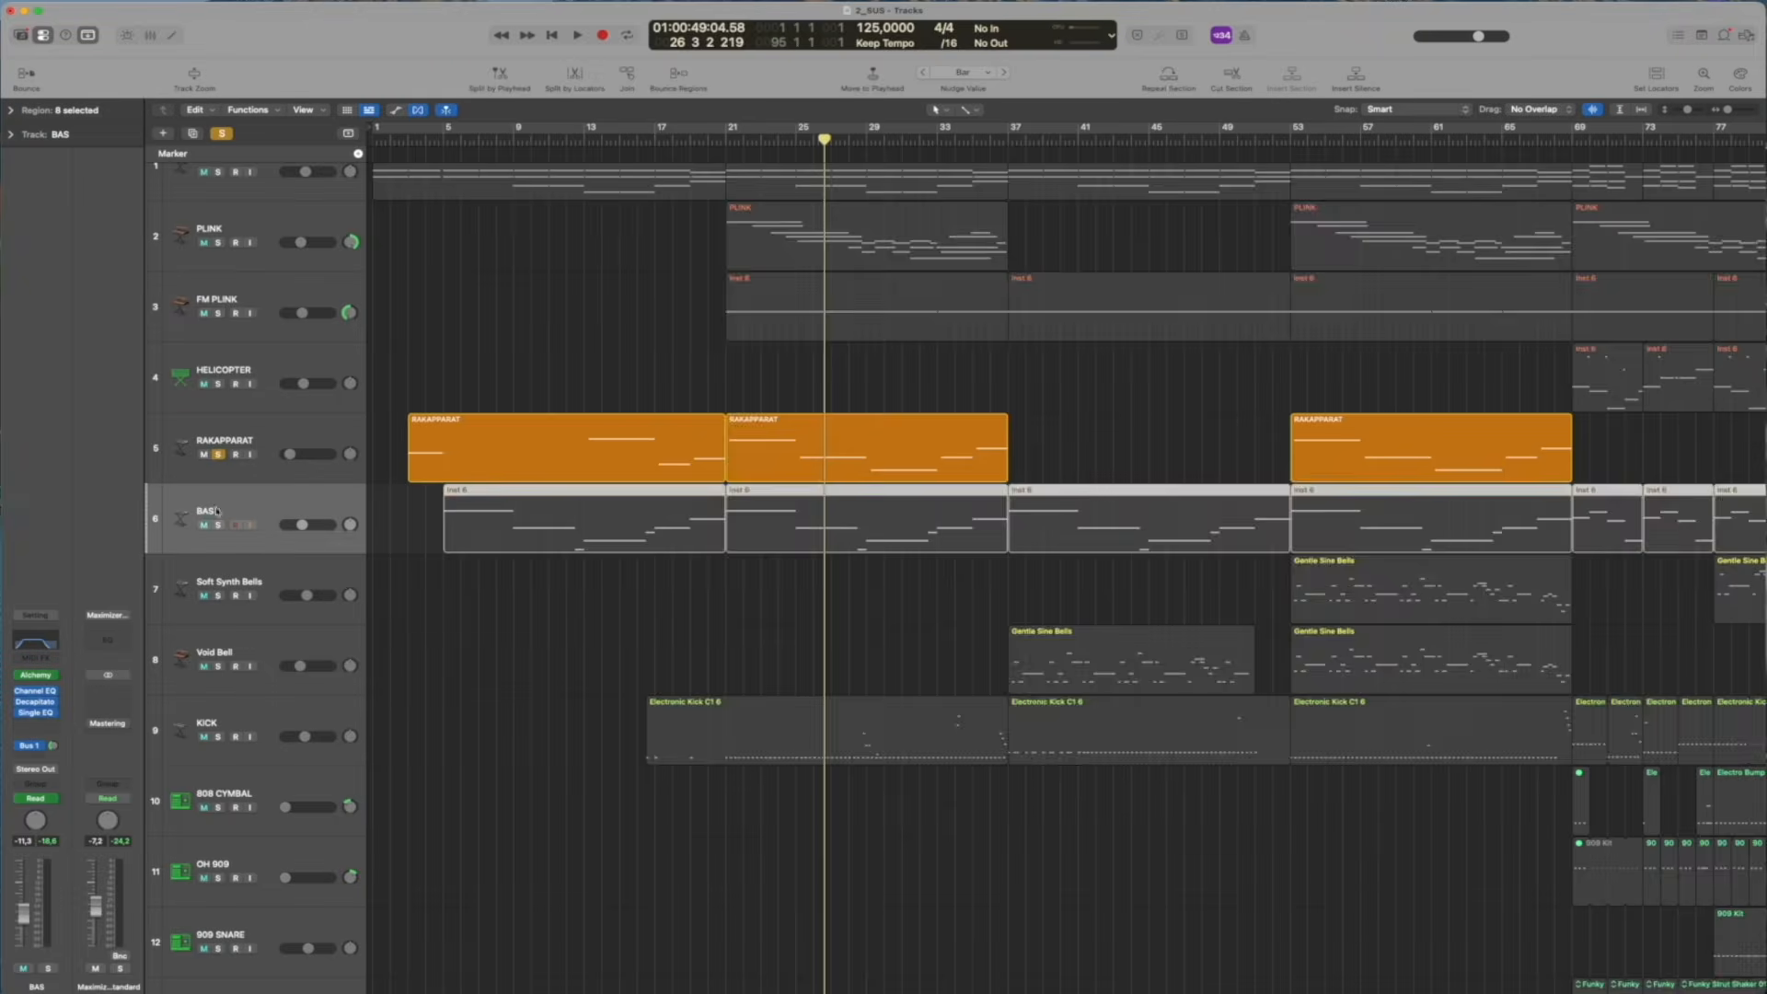
Solo Soft Synth Bells and Void Bell, play from about bar 37 and open Void Bell's Retro Synth
{"action": "left_click_drag", "start_coordinate": [219, 595], "coordinate": [217, 634]}
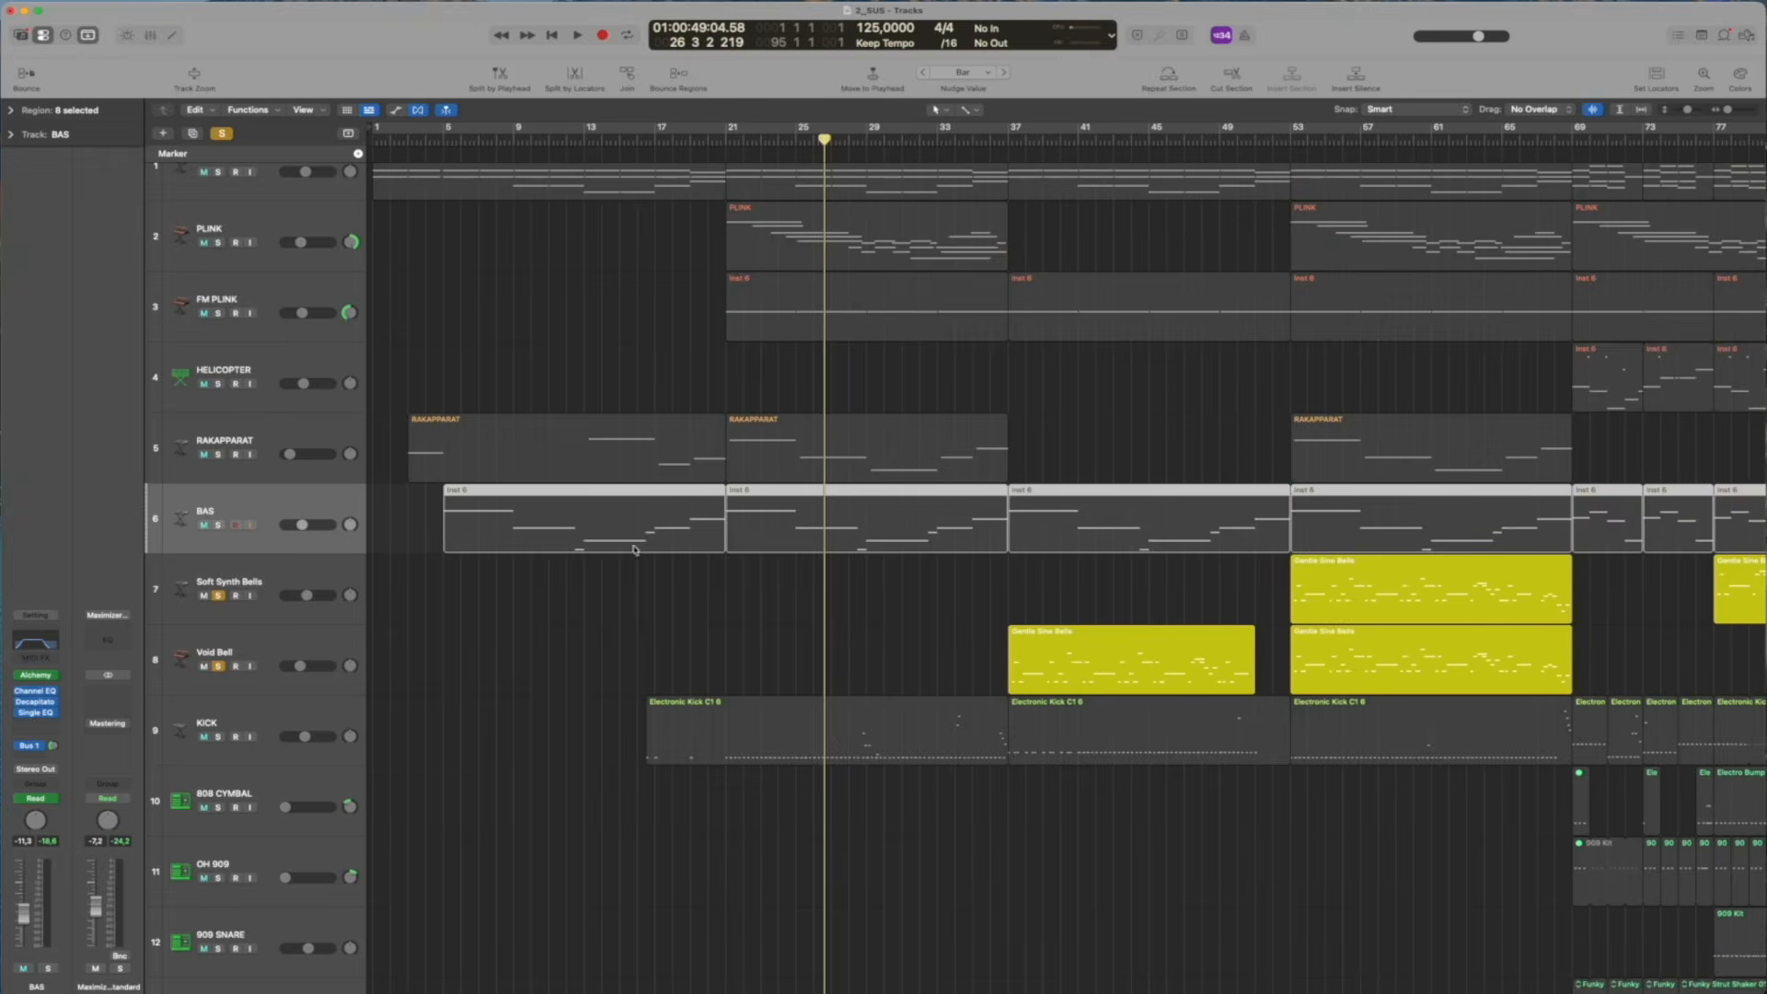
{"action": "left_click", "coordinate": [1003, 139]}
{"action": "key", "text": "space"}
{"action": "left_click", "coordinate": [299, 655]}
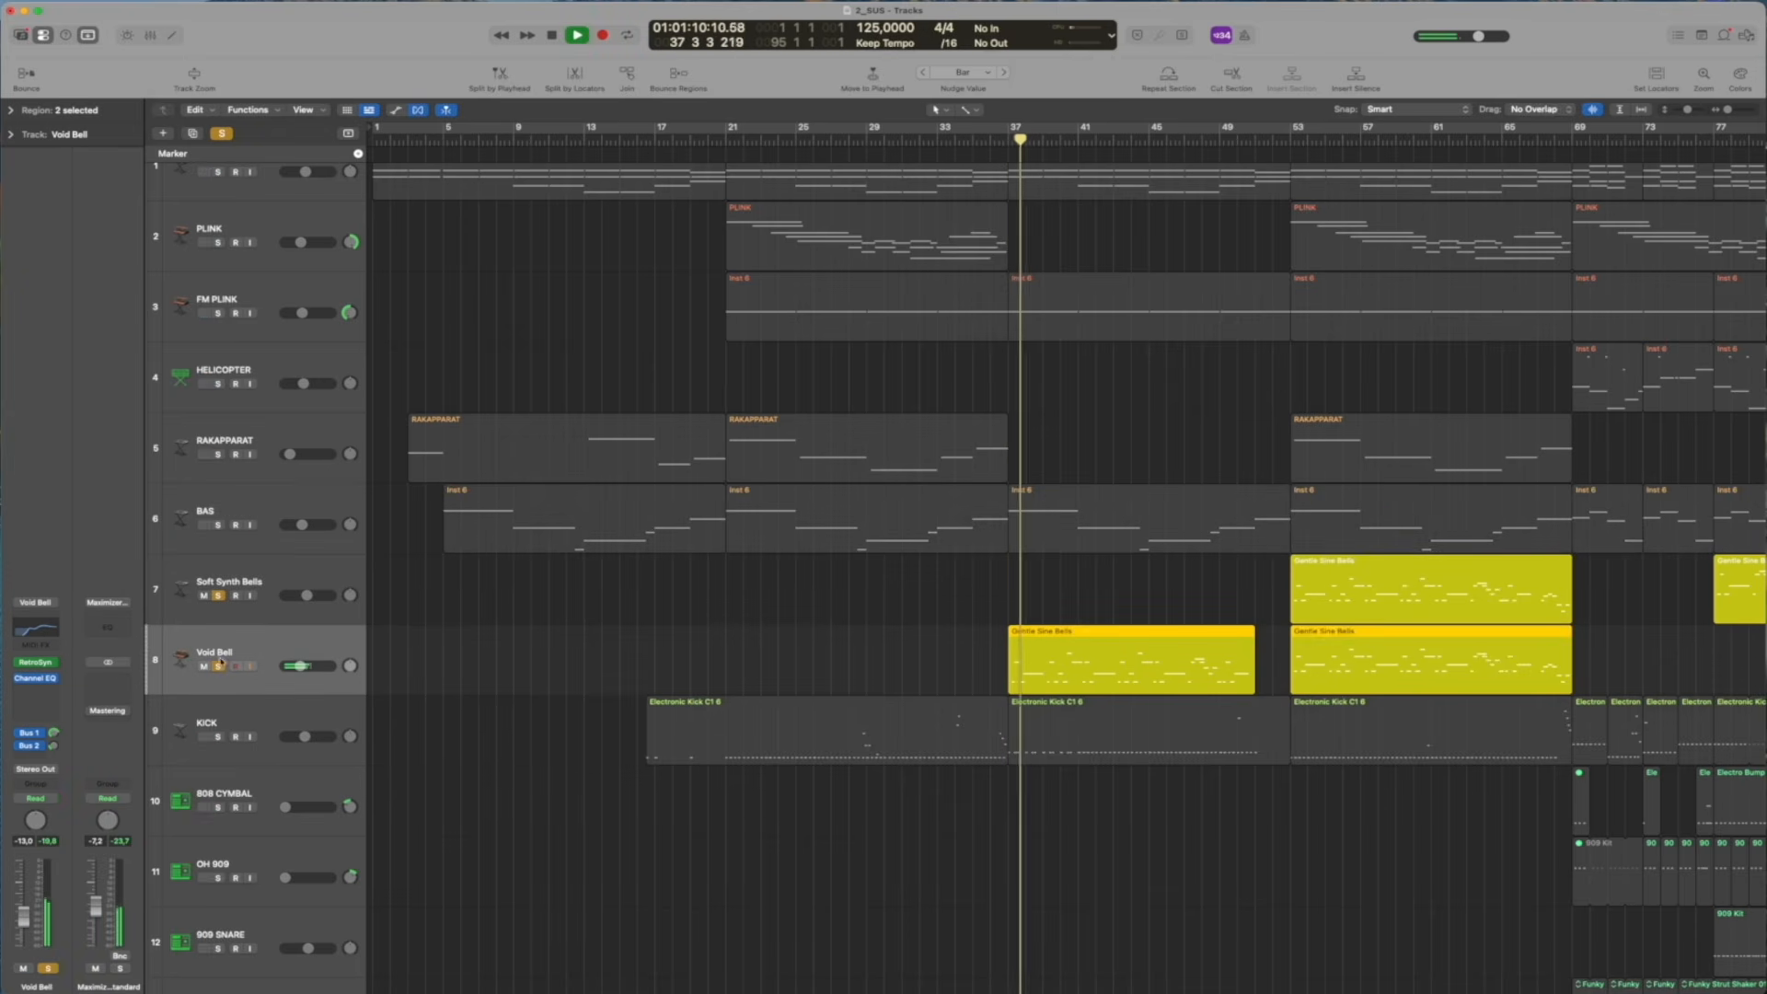
{"action": "left_click", "coordinate": [35, 664]}
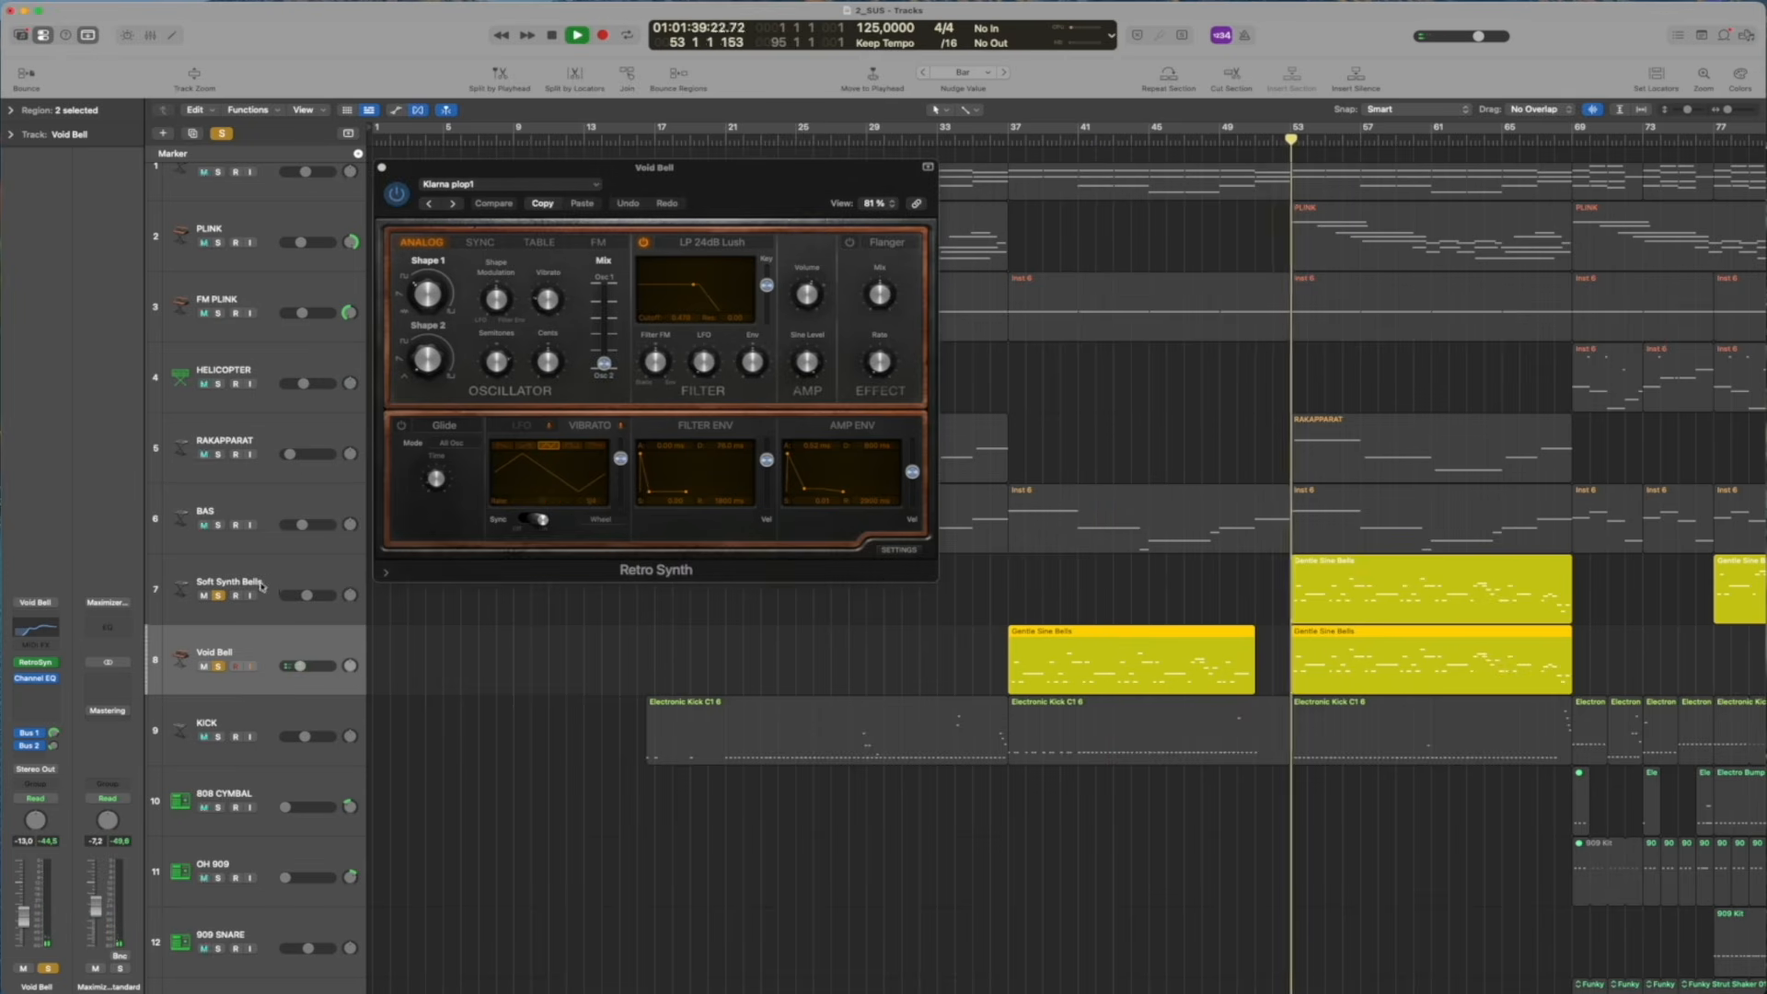
Audition Soft Synth Bells without Void Bell, stop and clear its solo, and hide the Retro Synth window
{"action": "key", "text": "Up"}
{"action": "left_click", "coordinate": [219, 666]}
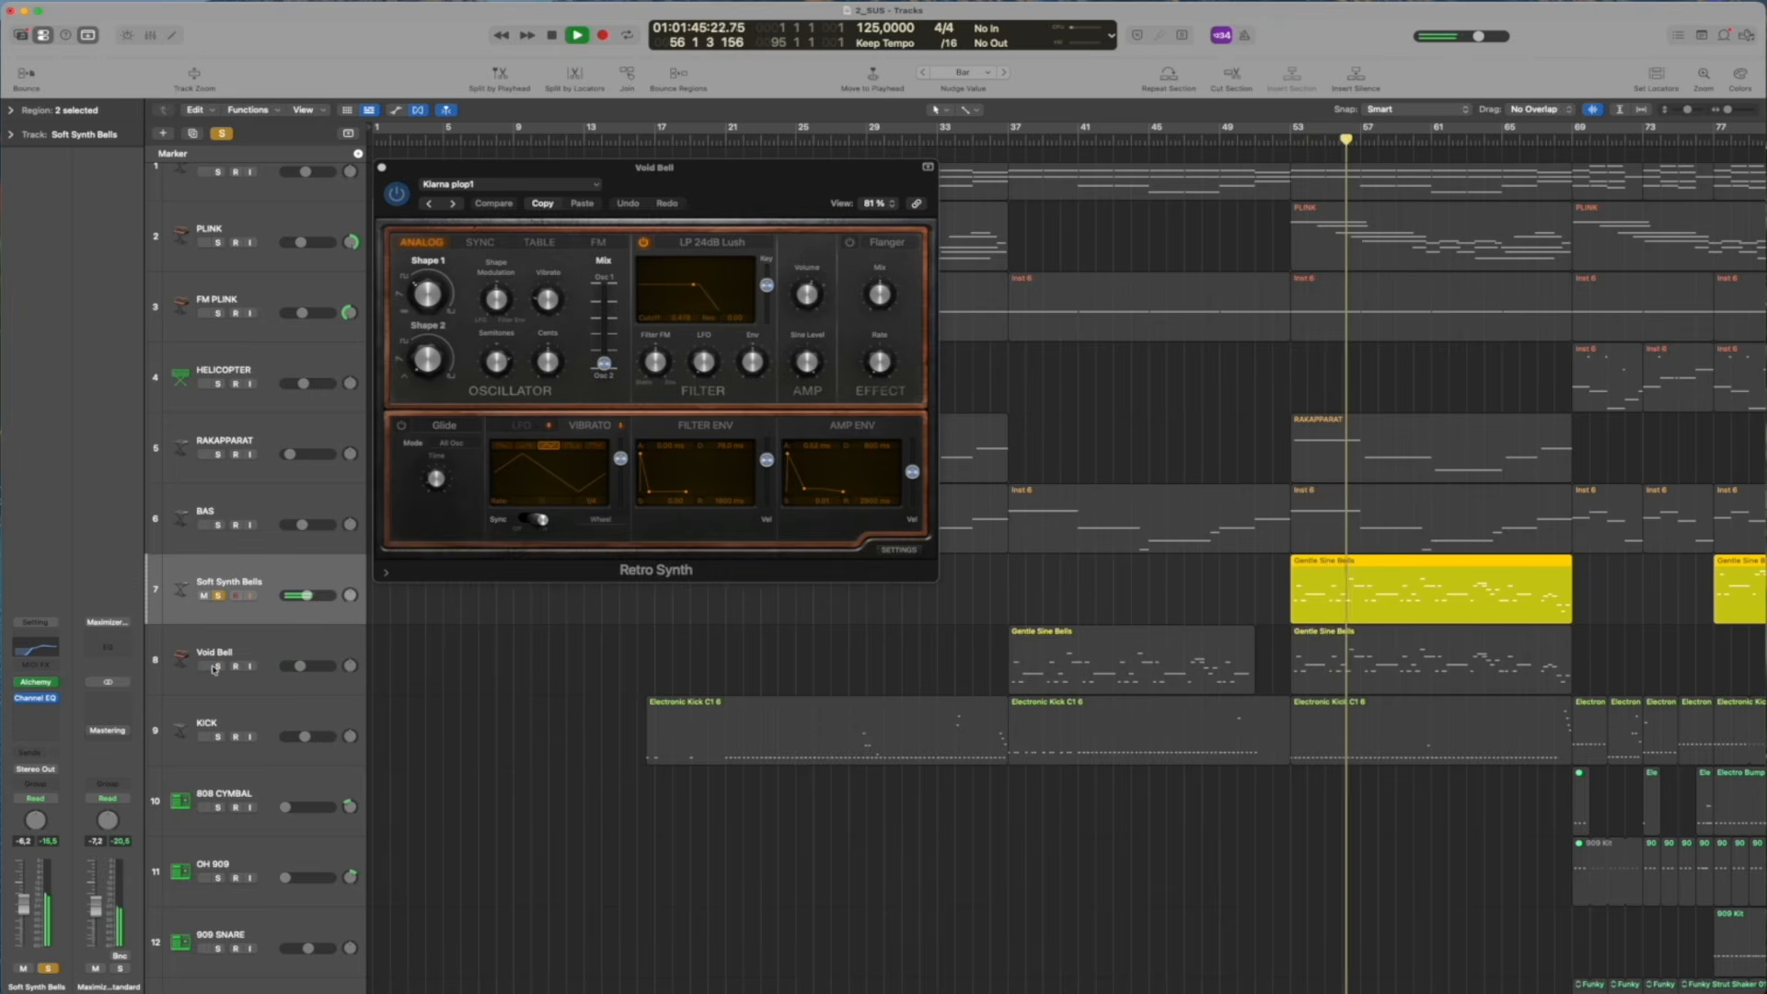
{"action": "key", "text": "space"}
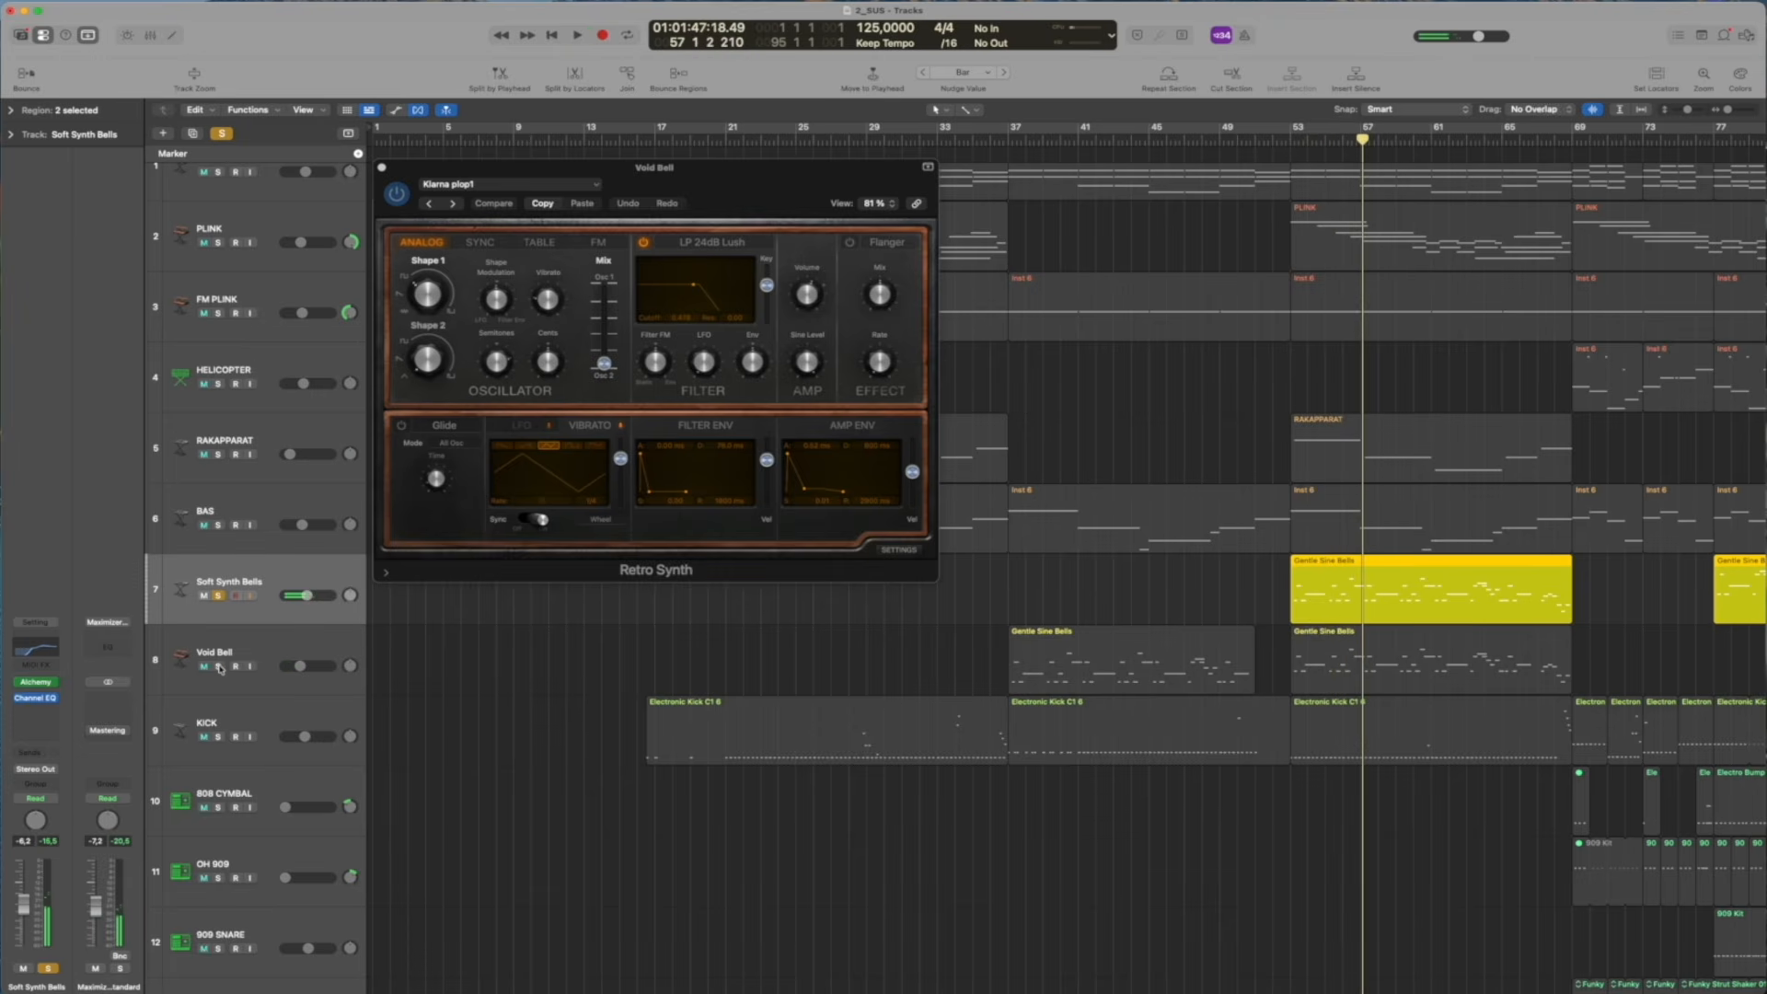
{"action": "left_click", "coordinate": [218, 596]}
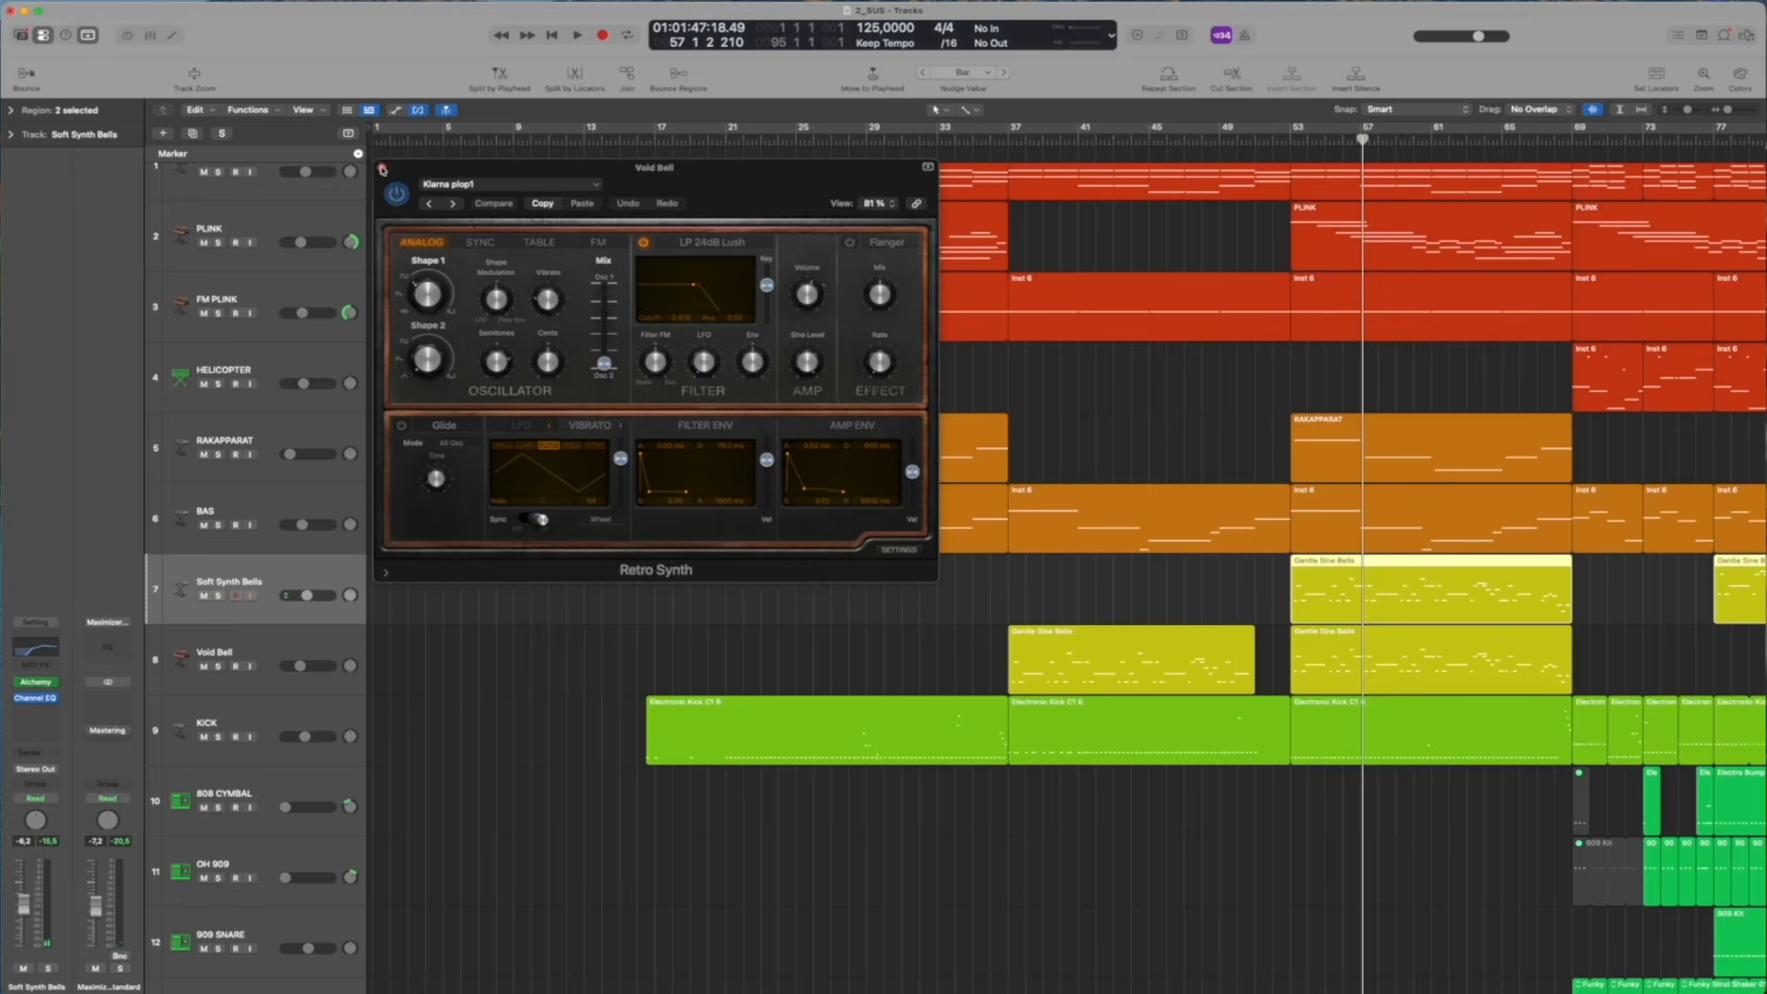
{"action": "key", "text": "v"}
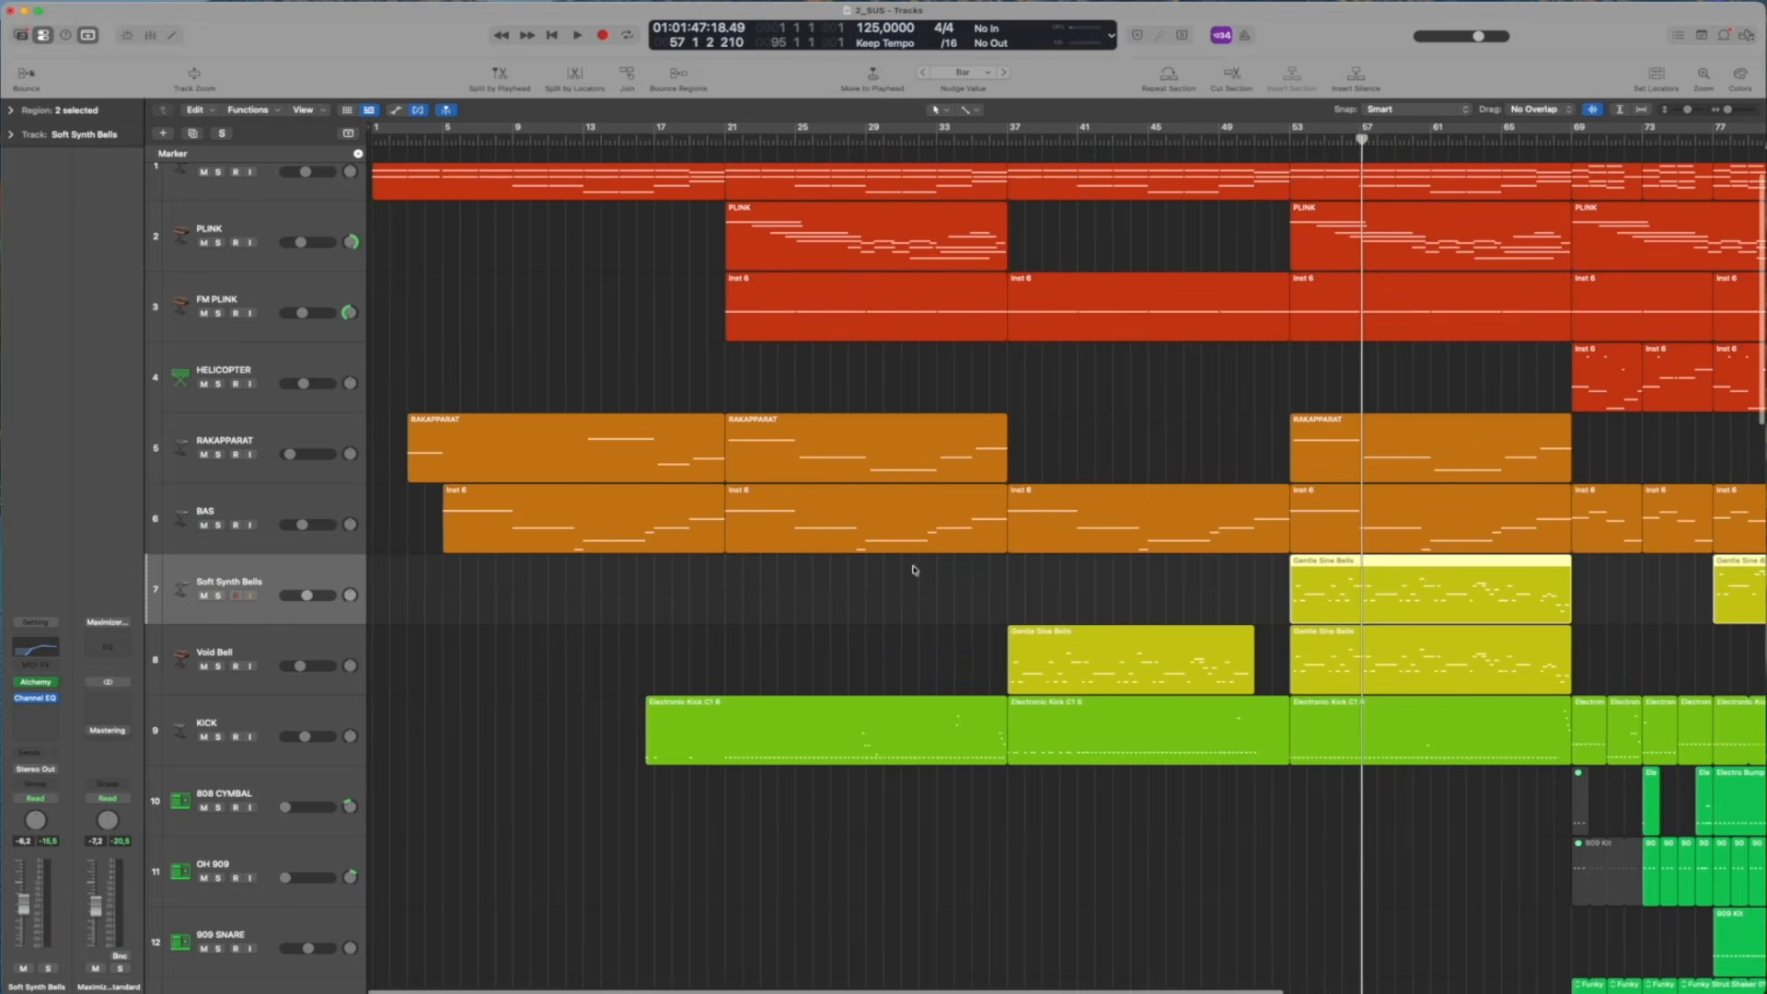
Move the playhead to about bar 15 and look over the arrangement's drum and vocal tracks
{"action": "scroll", "coordinate": [875, 580], "scroll_direction": "down", "scroll_amount": 5}
{"action": "scroll", "coordinate": [875, 580], "scroll_direction": "right", "scroll_amount": 5}
{"action": "scroll", "coordinate": [450, 286], "scroll_direction": "left", "scroll_amount": 3}
{"action": "left_click", "coordinate": [454, 141]}
{"action": "scroll", "coordinate": [703, 414], "scroll_direction": "left", "scroll_amount": 5}
{"action": "scroll", "coordinate": [709, 540], "scroll_direction": "up", "scroll_amount": 8}
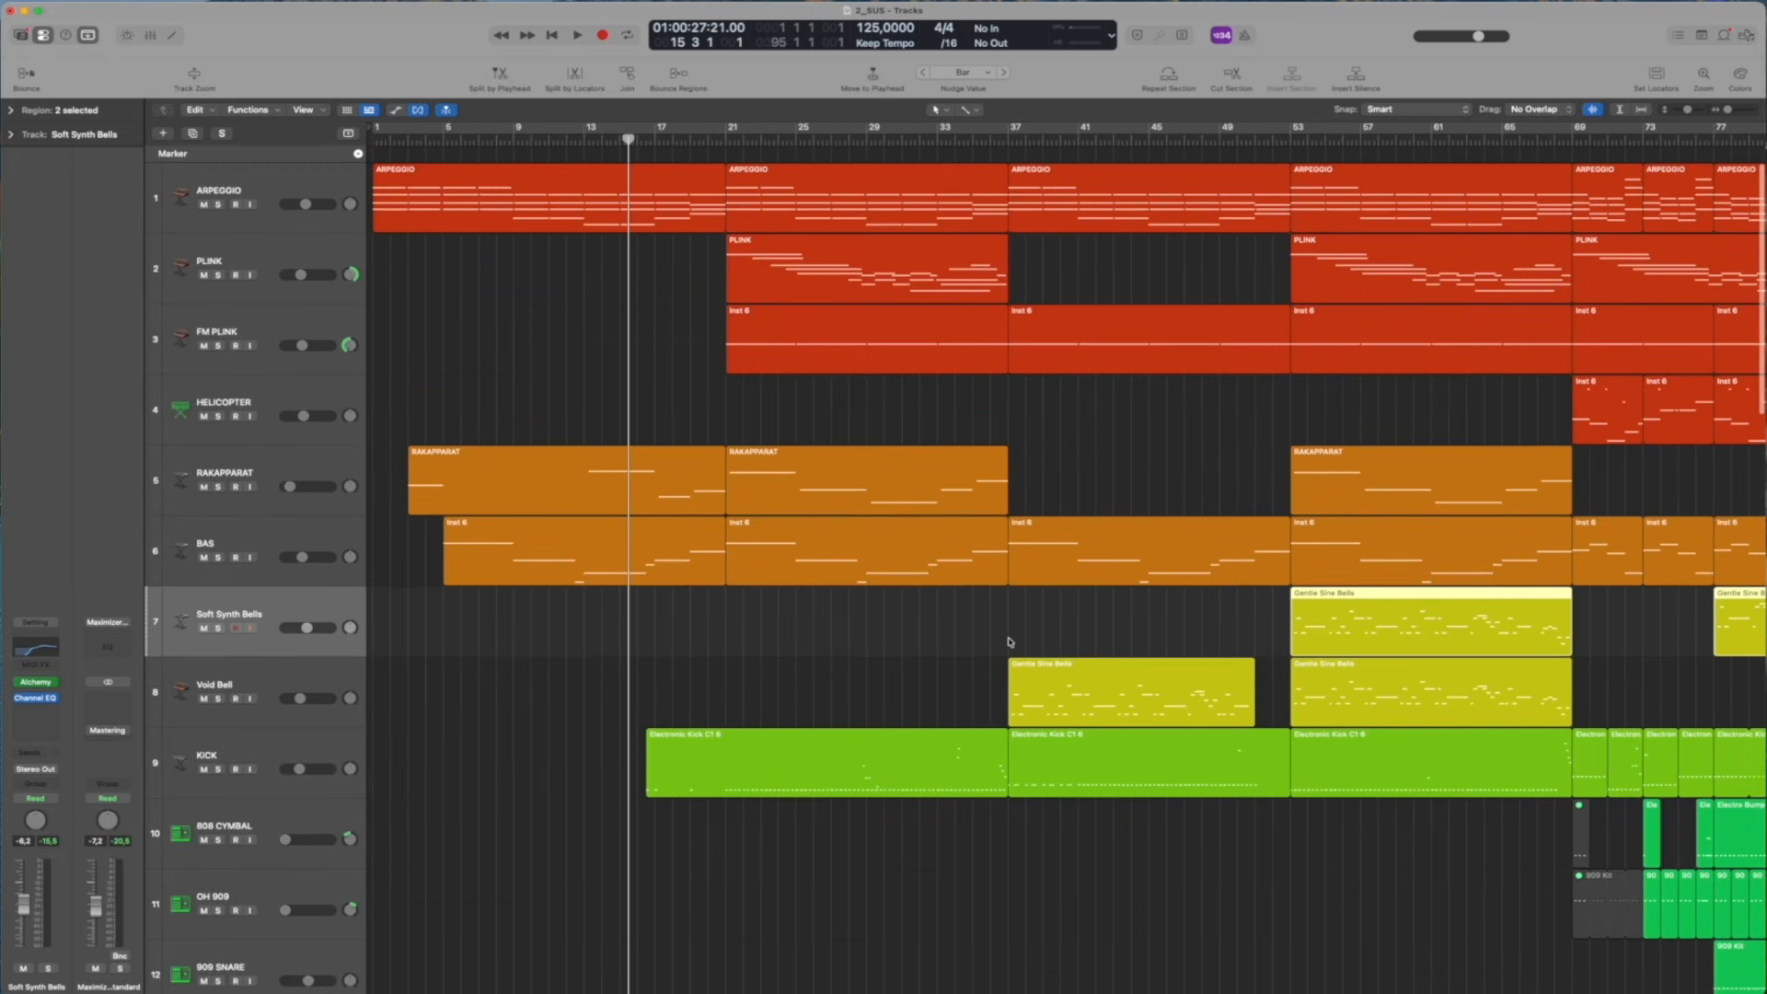
{"action": "scroll", "coordinate": [1010, 642], "scroll_direction": "down", "scroll_amount": 10}
{"action": "scroll", "coordinate": [1010, 642], "scroll_direction": "right", "scroll_amount": 3}
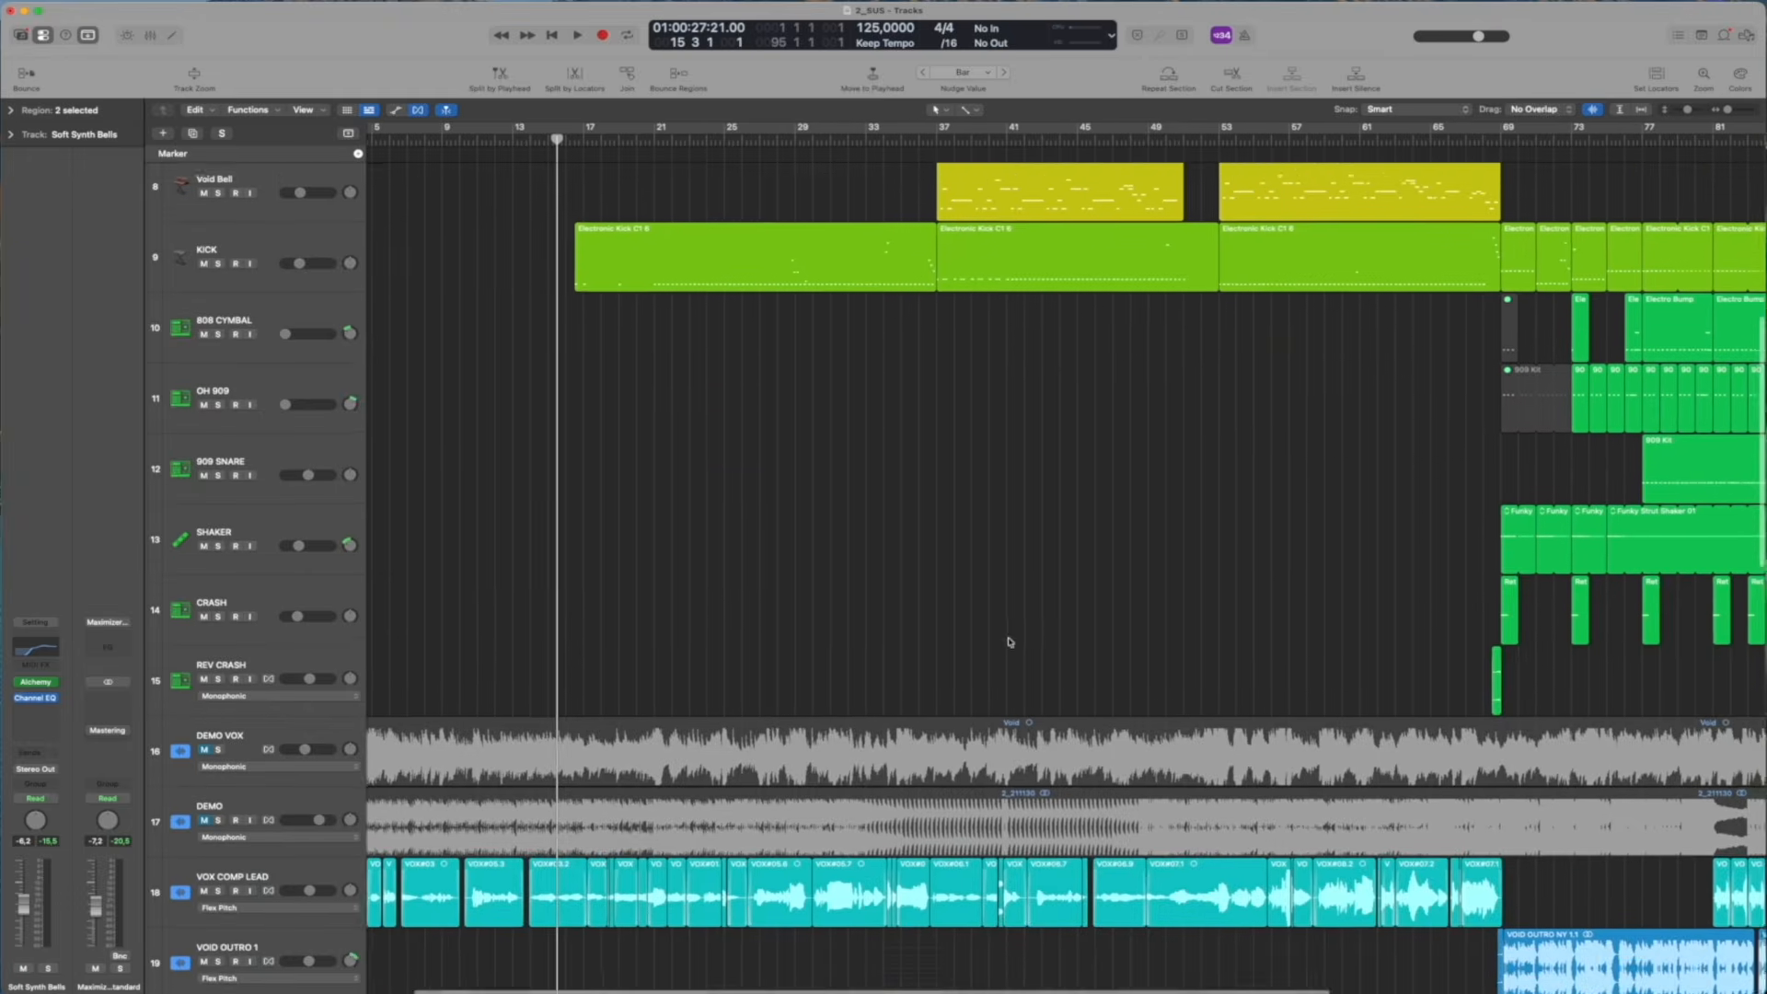
{"action": "scroll", "coordinate": [1010, 641], "scroll_direction": "up", "scroll_amount": 9}
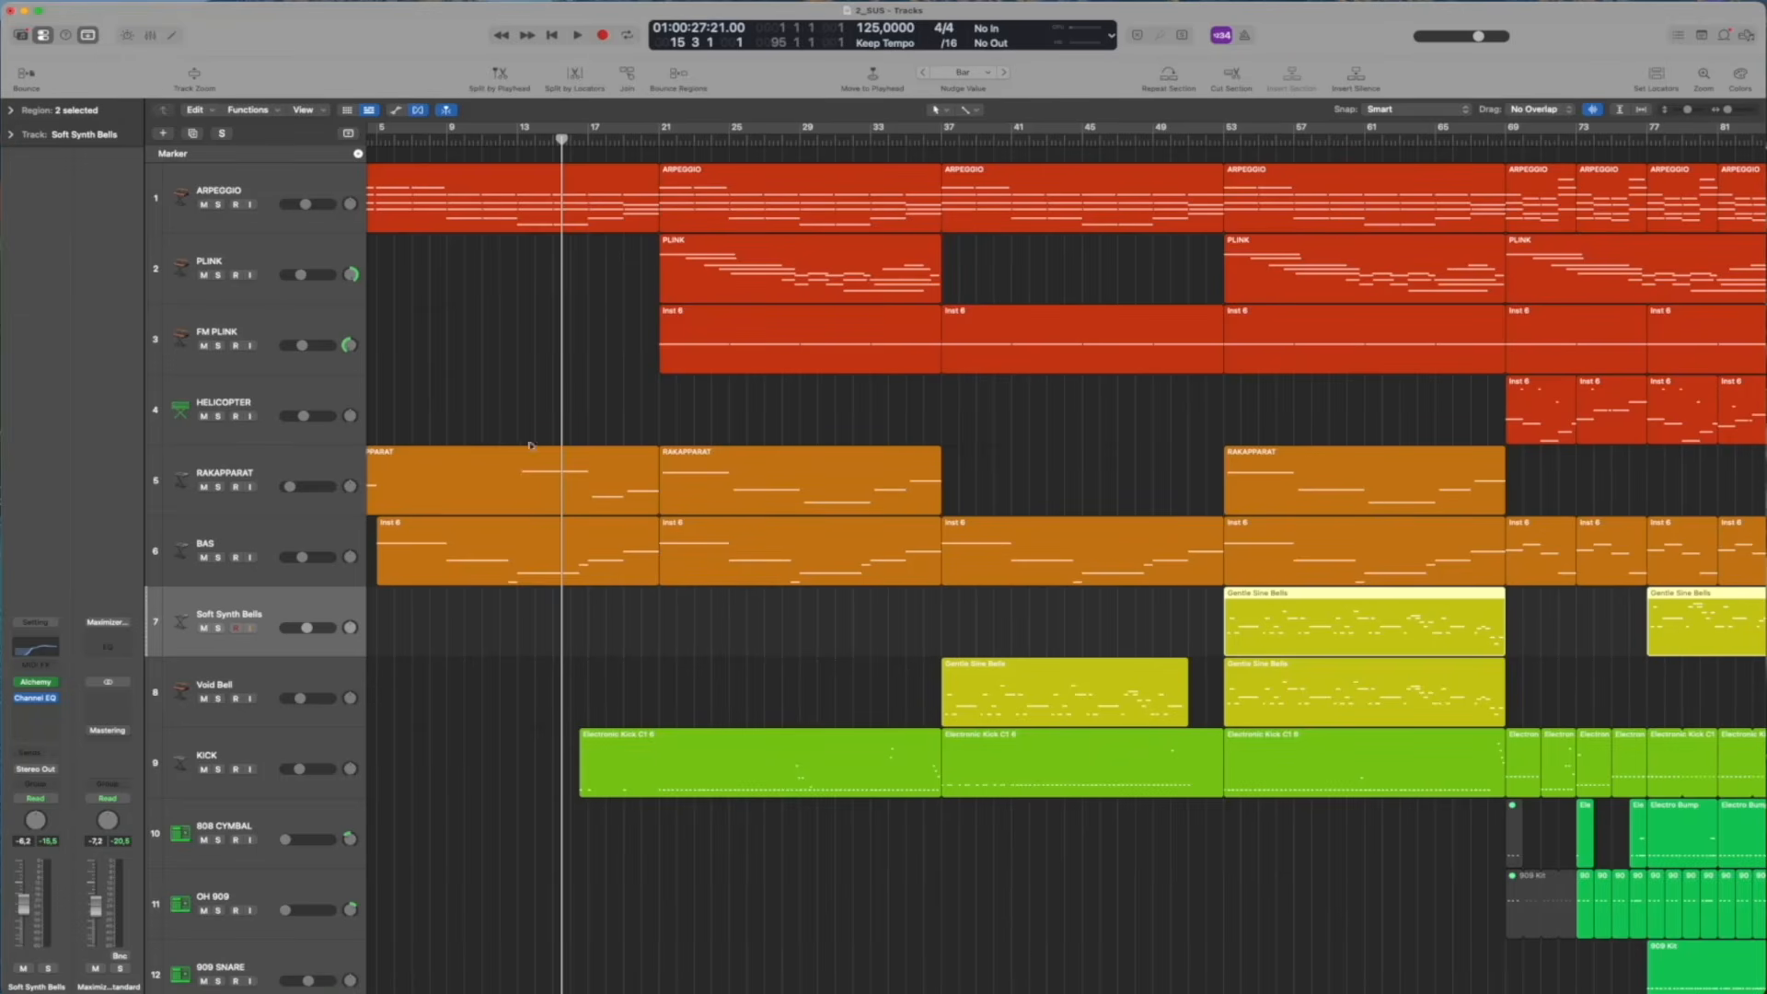
Select all the KICK regions and open their notes in the Piano Roll around bars 68 to 74
{"action": "scroll", "coordinate": [737, 637], "scroll_direction": "right", "scroll_amount": 3}
{"action": "scroll", "coordinate": [737, 637], "scroll_direction": "down", "scroll_amount": 1}
{"action": "left_click_drag", "start_coordinate": [423, 723], "coordinate": [1713, 721]}
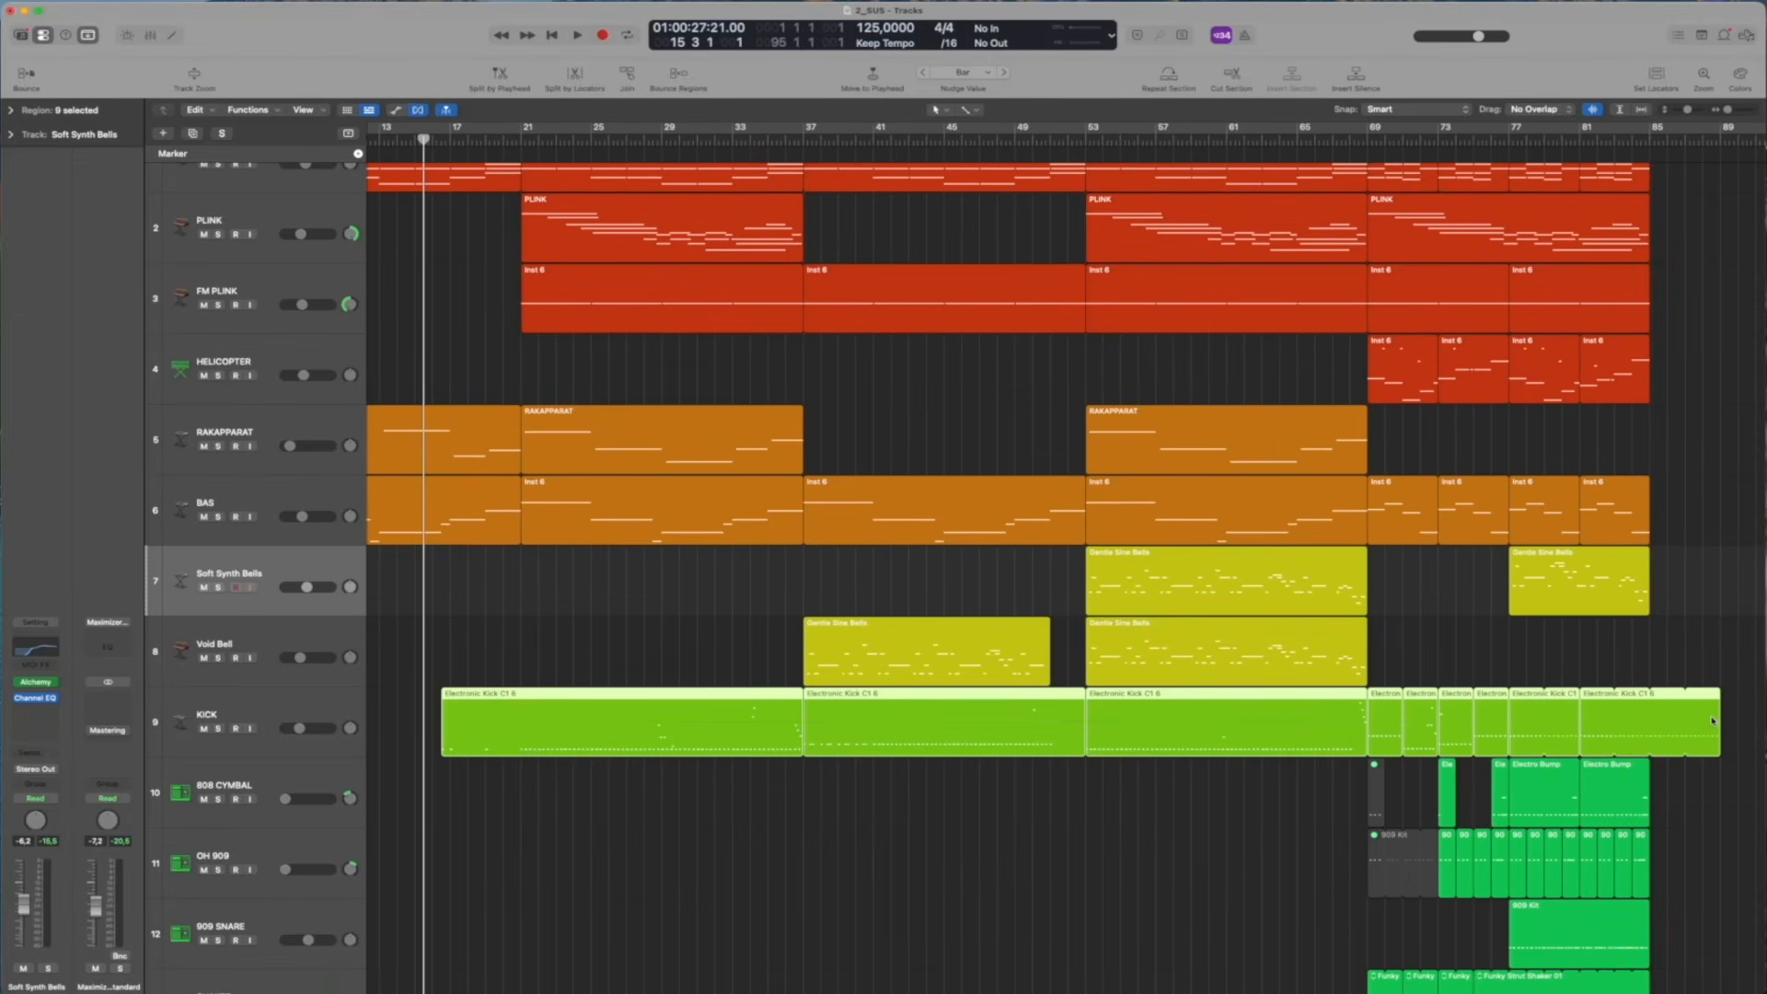
{"action": "double_click", "coordinate": [1703, 720]}
{"action": "scroll", "coordinate": [720, 451], "scroll_direction": "right", "scroll_amount": 15}
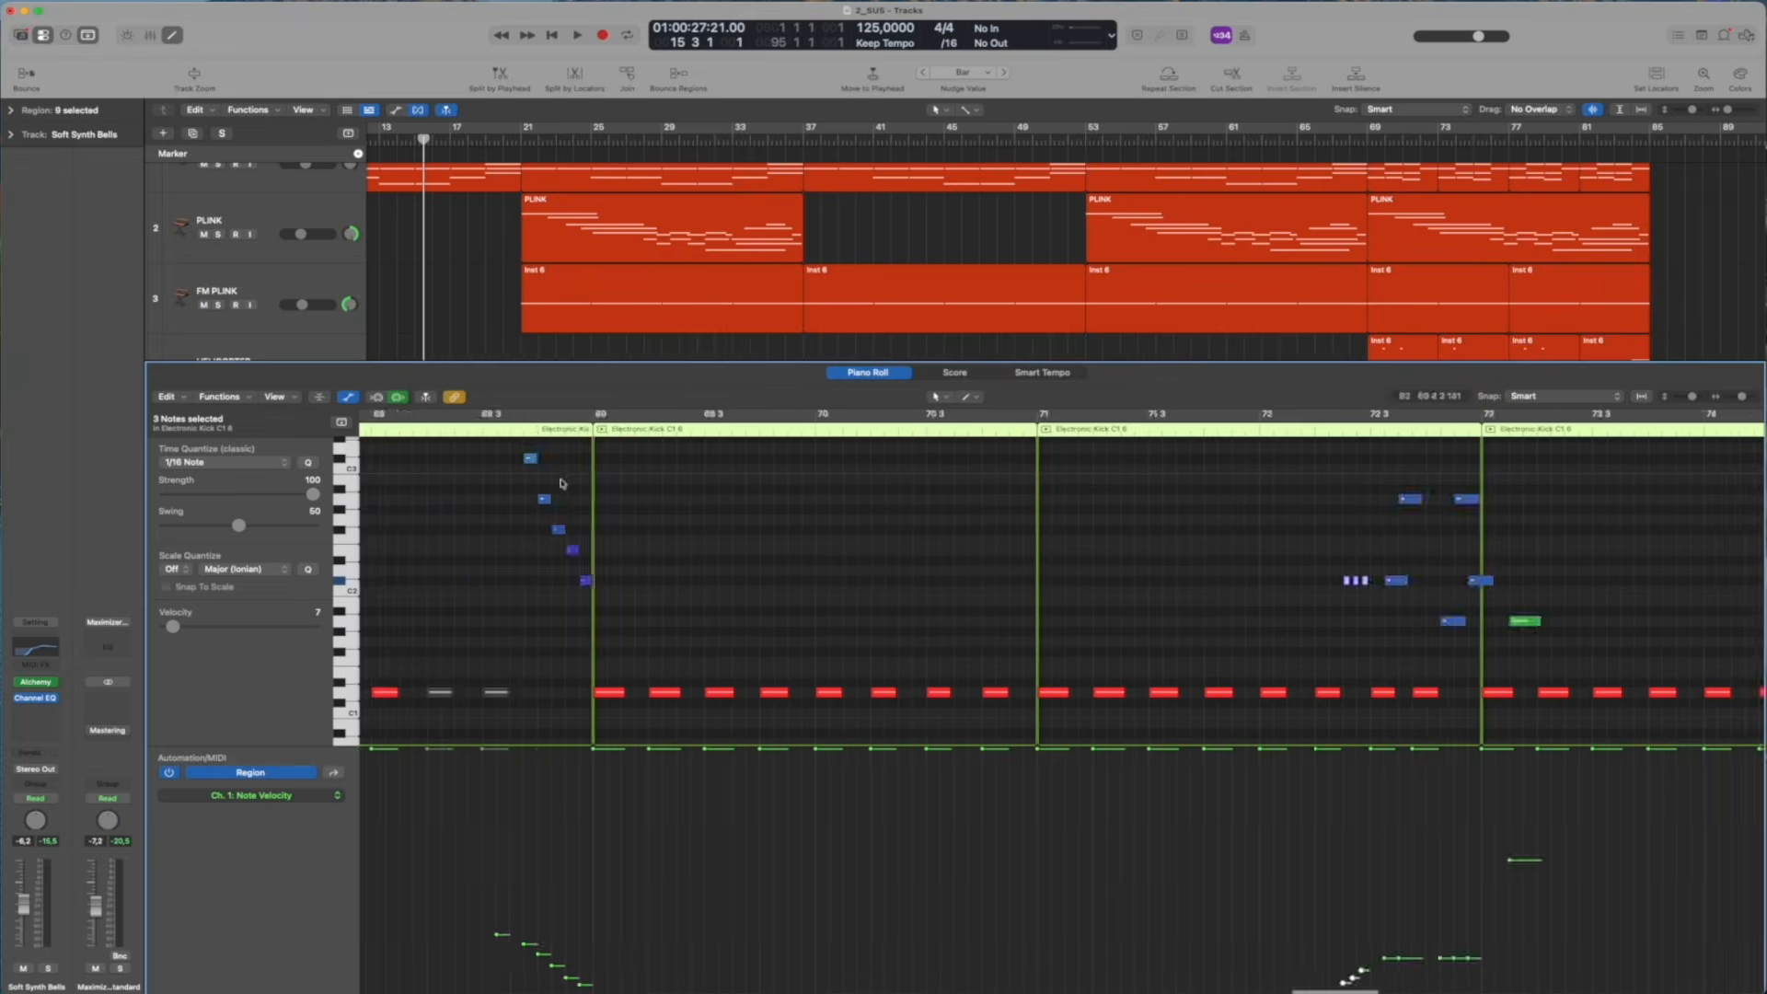
Audition KICK in solo with automation shown, replay the extra notes from about bar 28, and stop
{"action": "scroll", "coordinate": [720, 451], "scroll_direction": "left", "scroll_amount": 20}
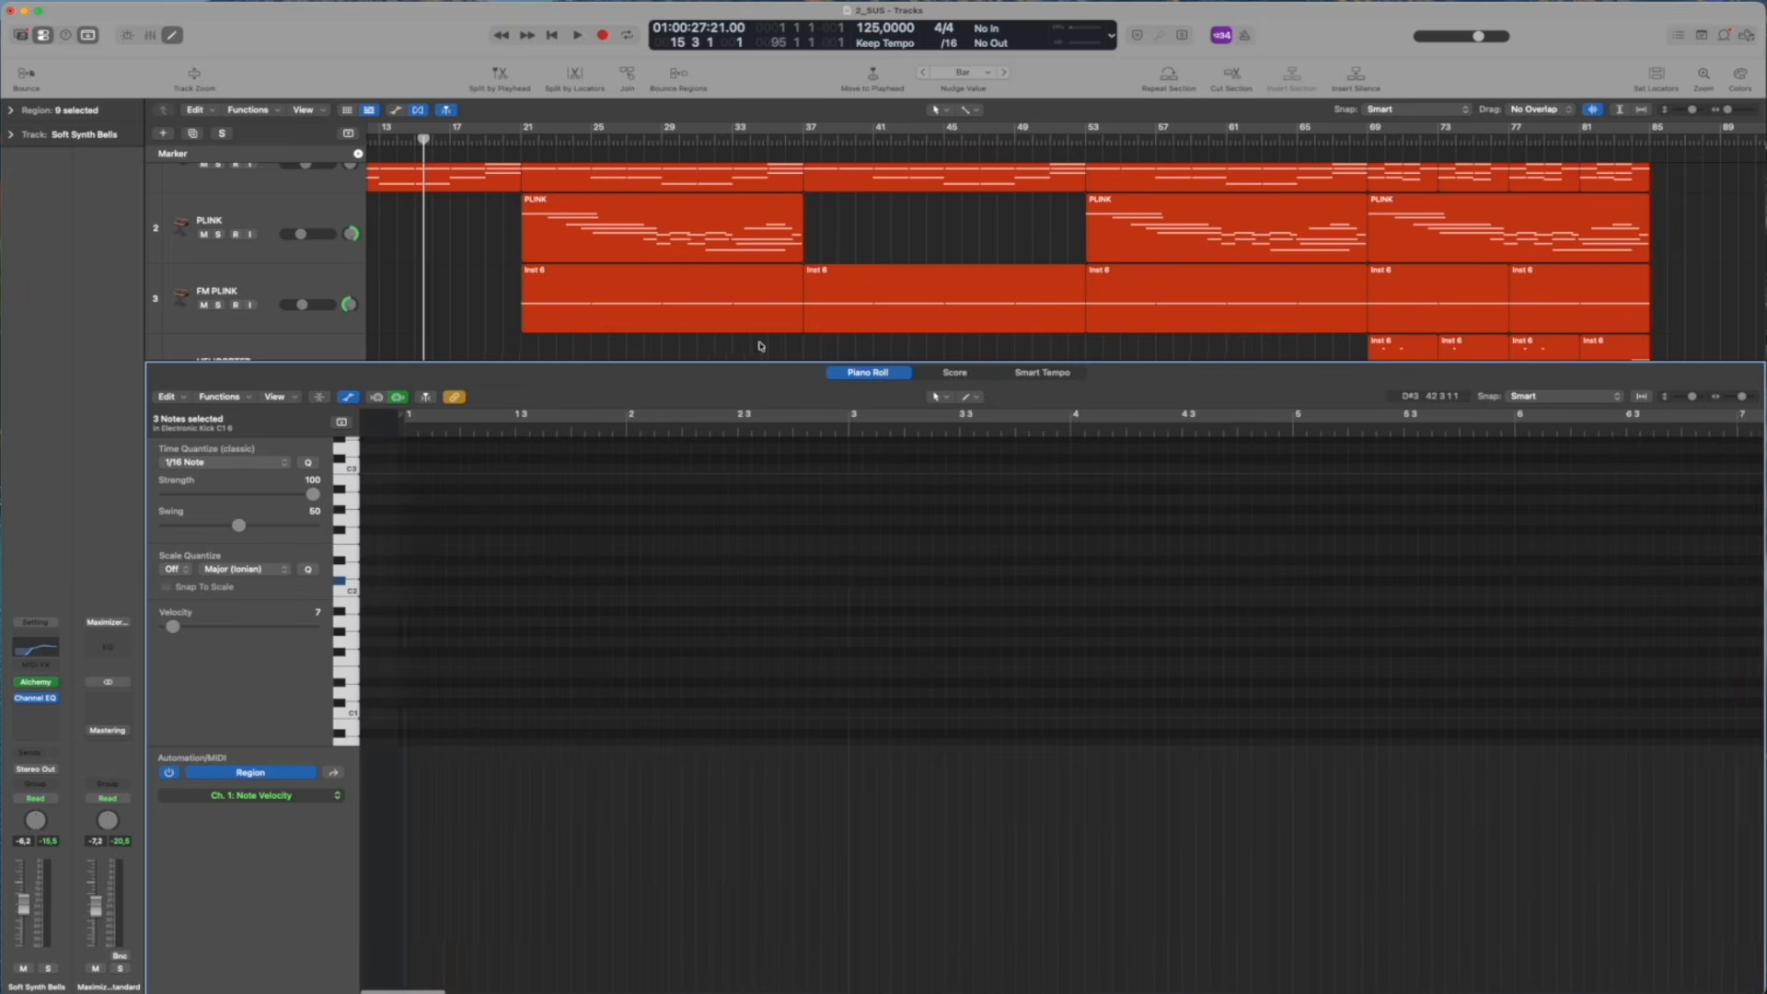
{"action": "scroll", "coordinate": [604, 431], "scroll_direction": "left", "scroll_amount": 3}
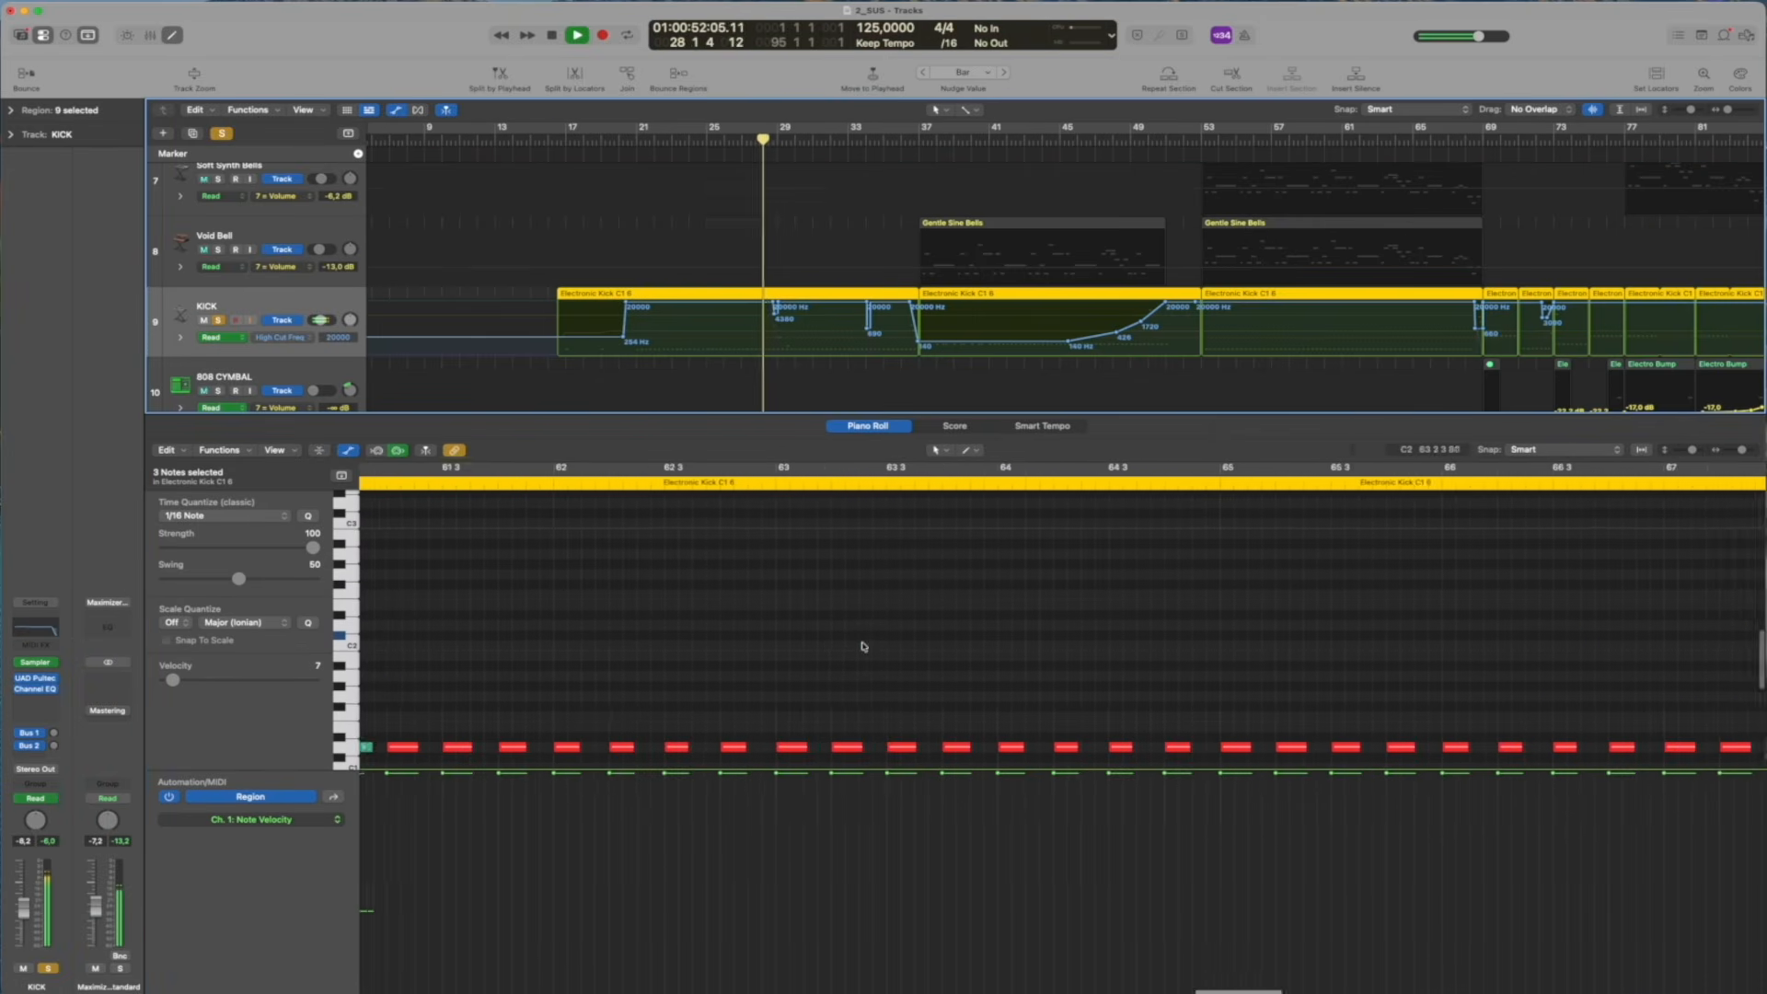
{"action": "scroll", "coordinate": [861, 563], "scroll_direction": "left", "scroll_amount": 15}
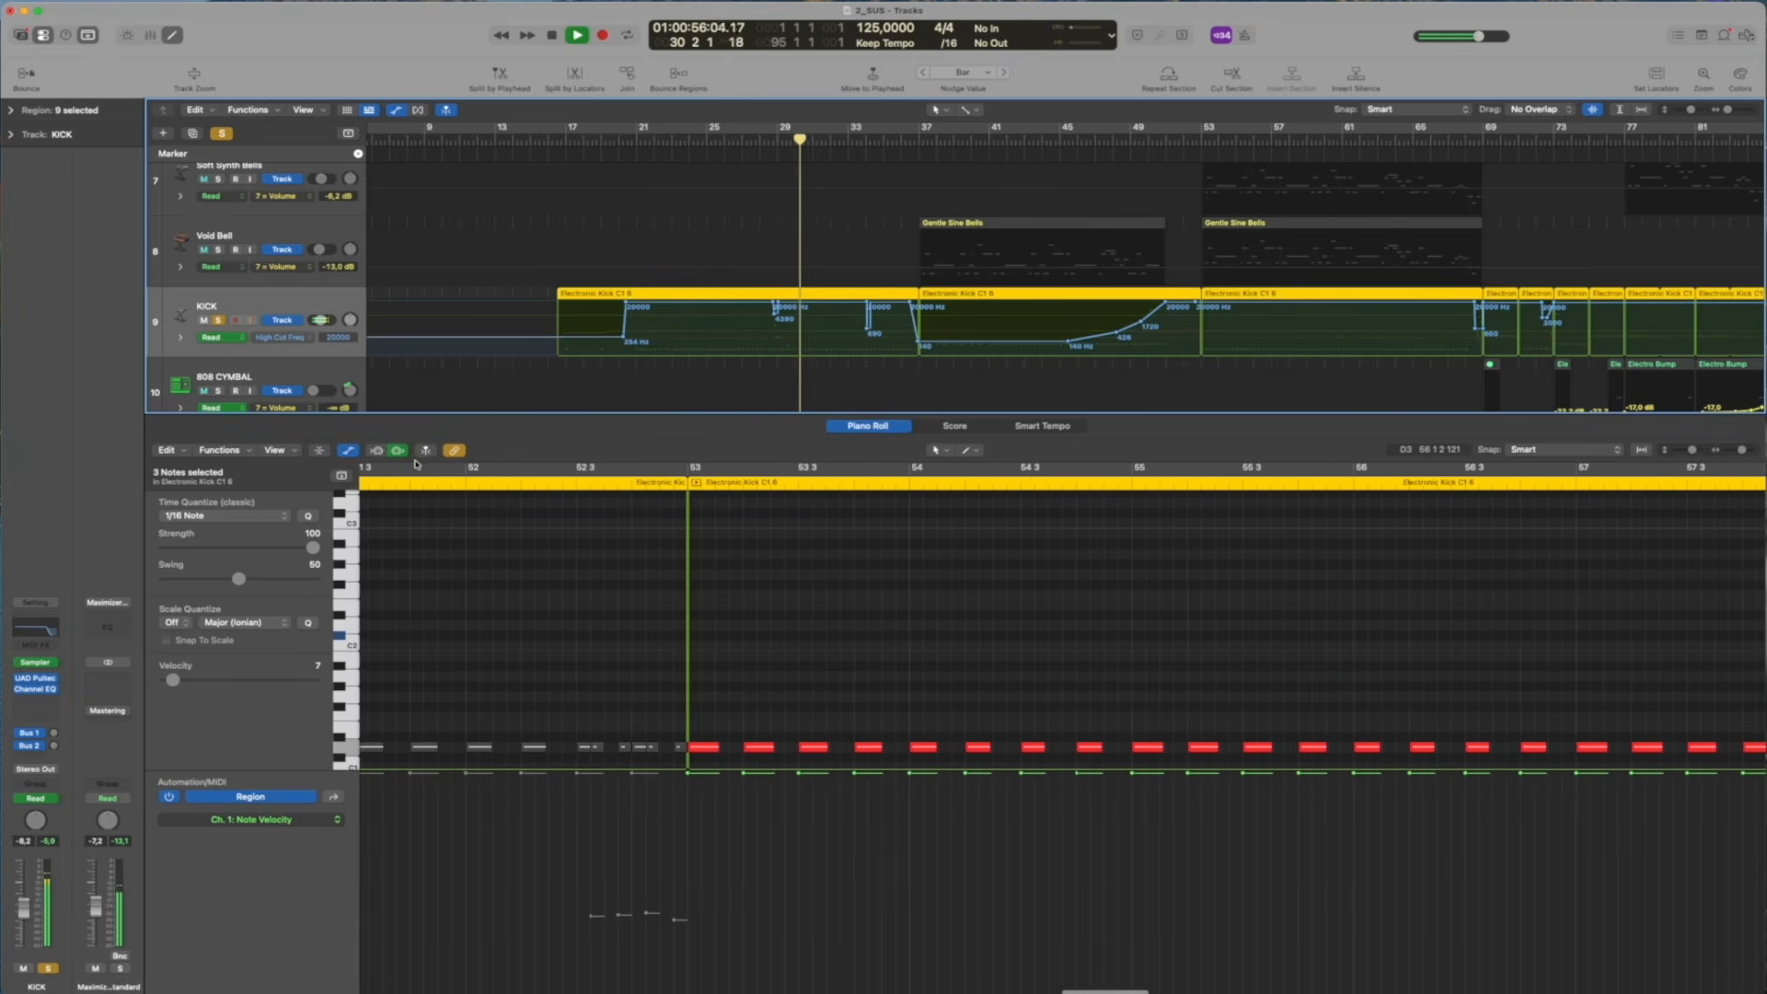
{"action": "left_click", "coordinate": [509, 485]}
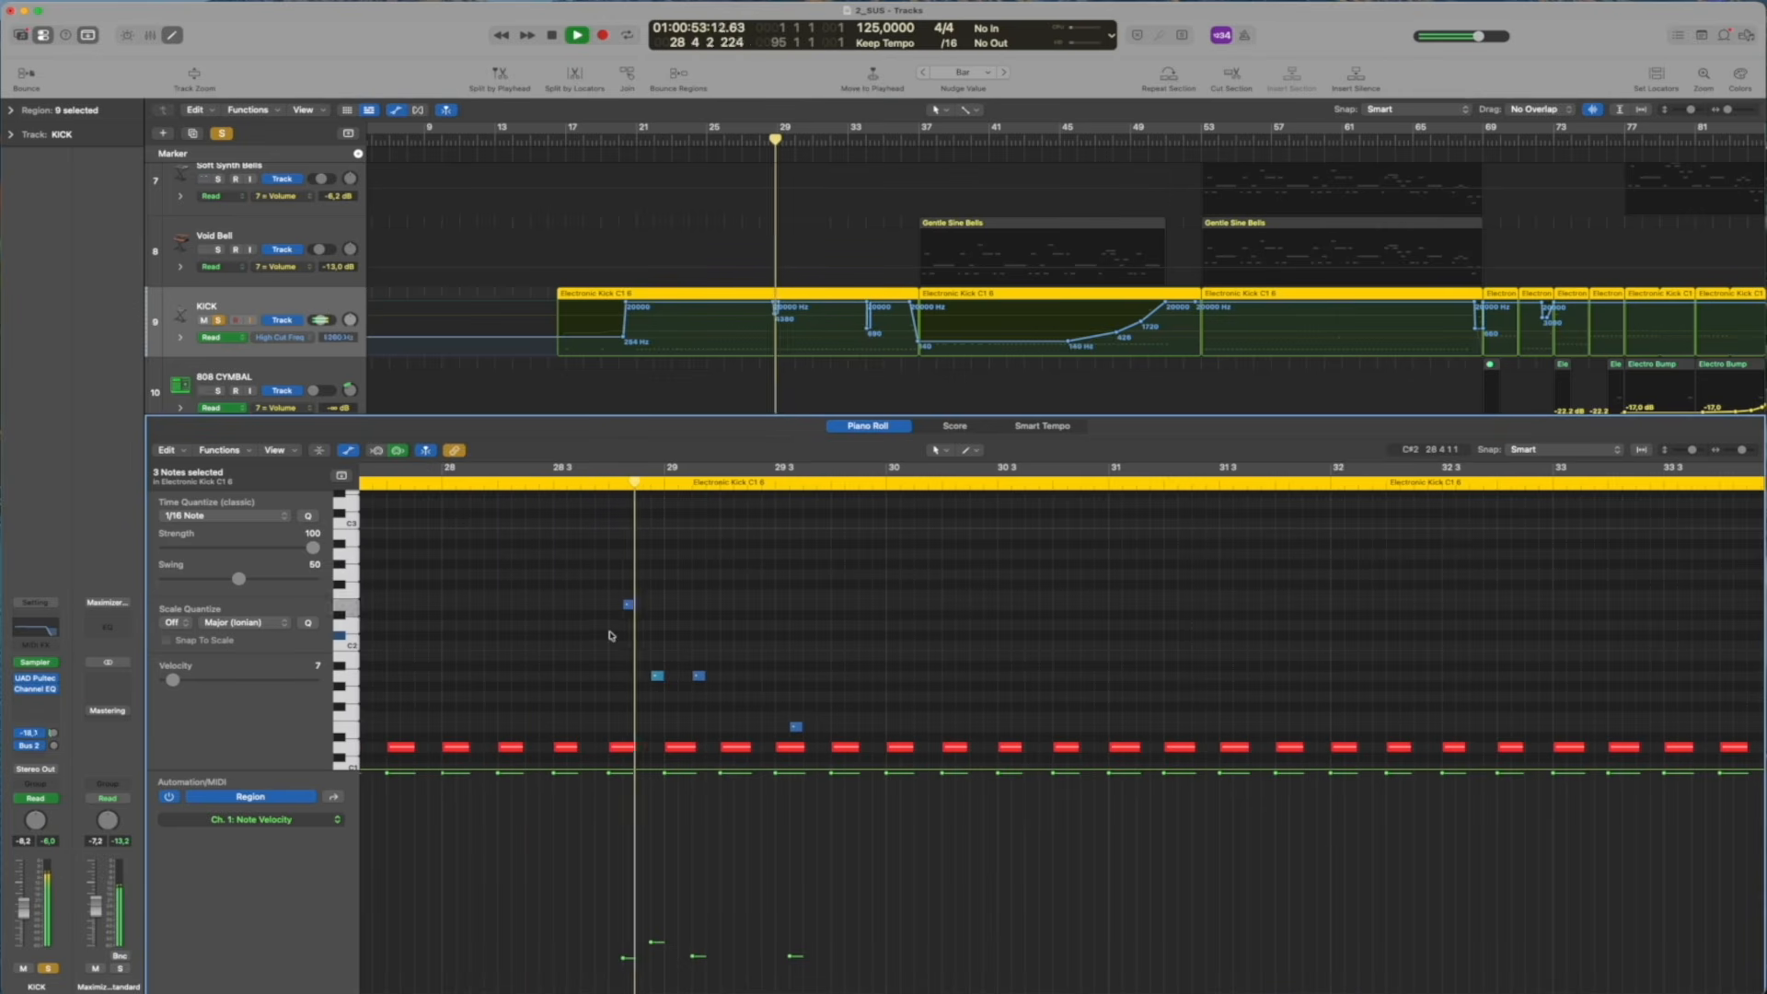
{"action": "key", "text": "space"}
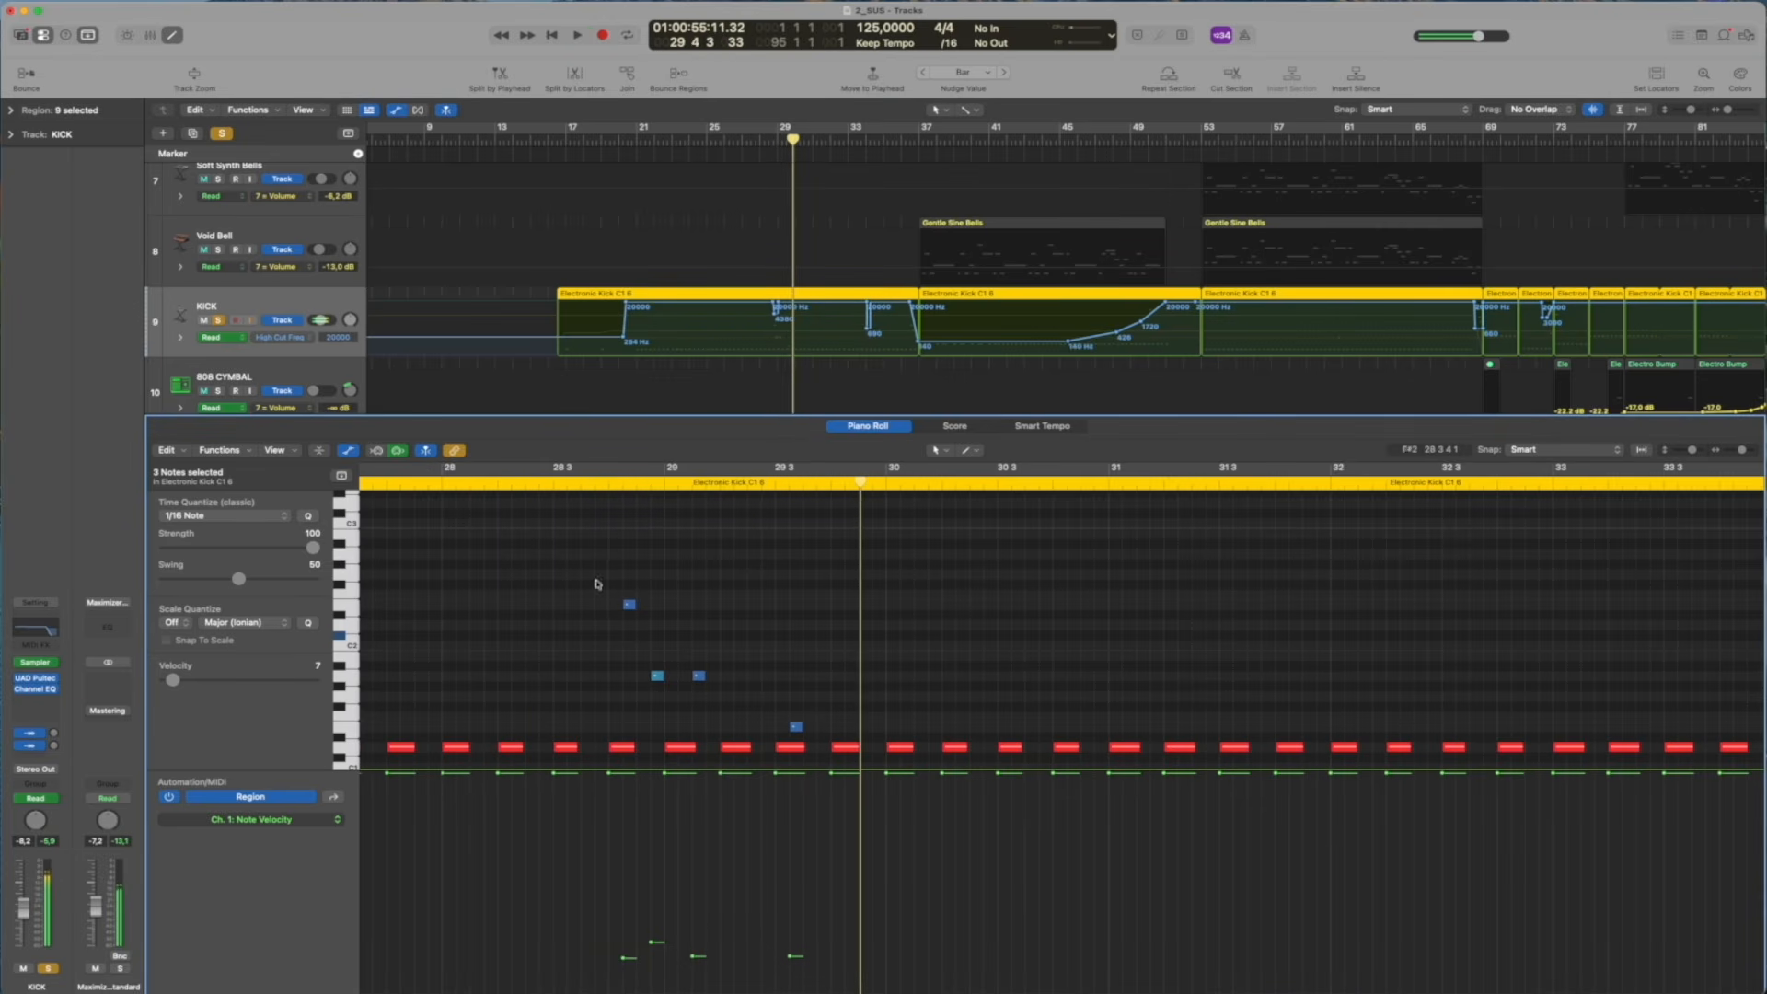
Show the KICK track's Send 1 → REV automation and examine its curve around bar 28 and across the song
{"action": "left_click", "coordinate": [292, 341]}
{"action": "left_click", "coordinate": [301, 321]}
{"action": "left_click", "coordinate": [765, 139]}
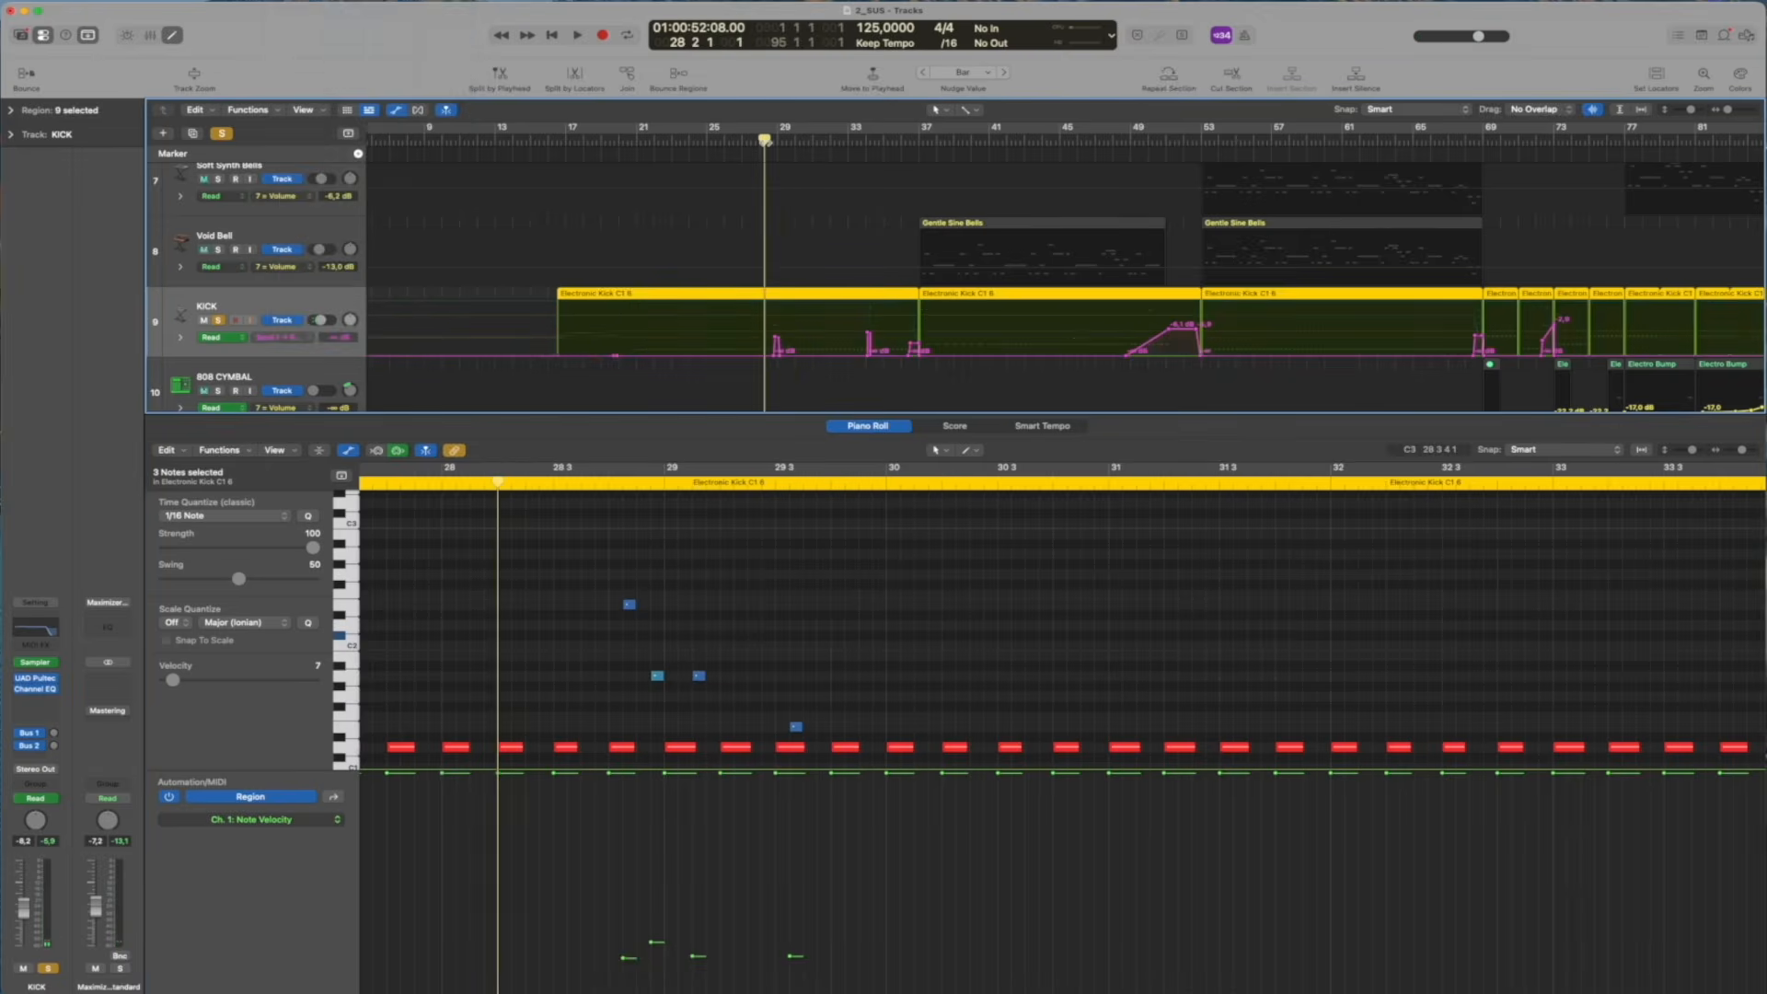
{"action": "scroll", "coordinate": [724, 200], "scroll_direction": "up", "scroll_amount": 10}
{"action": "left_click", "coordinate": [298, 340]}
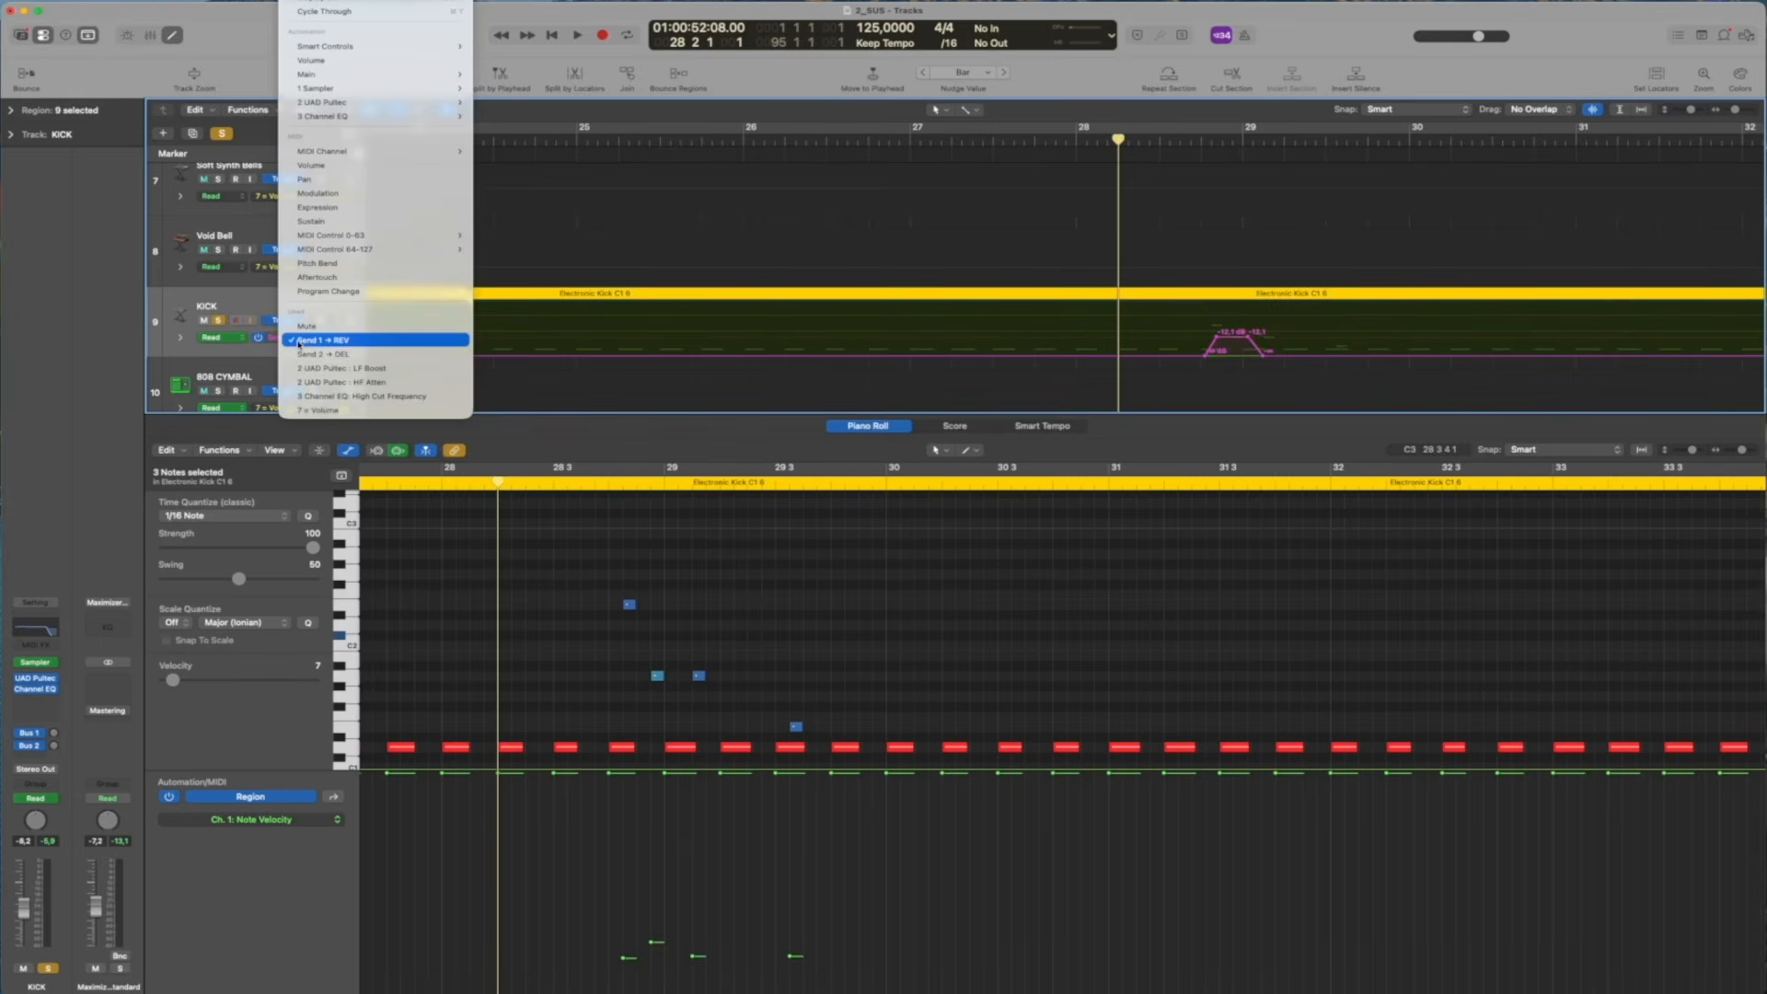
{"action": "left_click", "coordinate": [369, 351]}
{"action": "scroll", "coordinate": [940, 280], "scroll_direction": "down", "scroll_amount": 5}
{"action": "scroll", "coordinate": [941, 281], "scroll_direction": "down", "scroll_amount": 10}
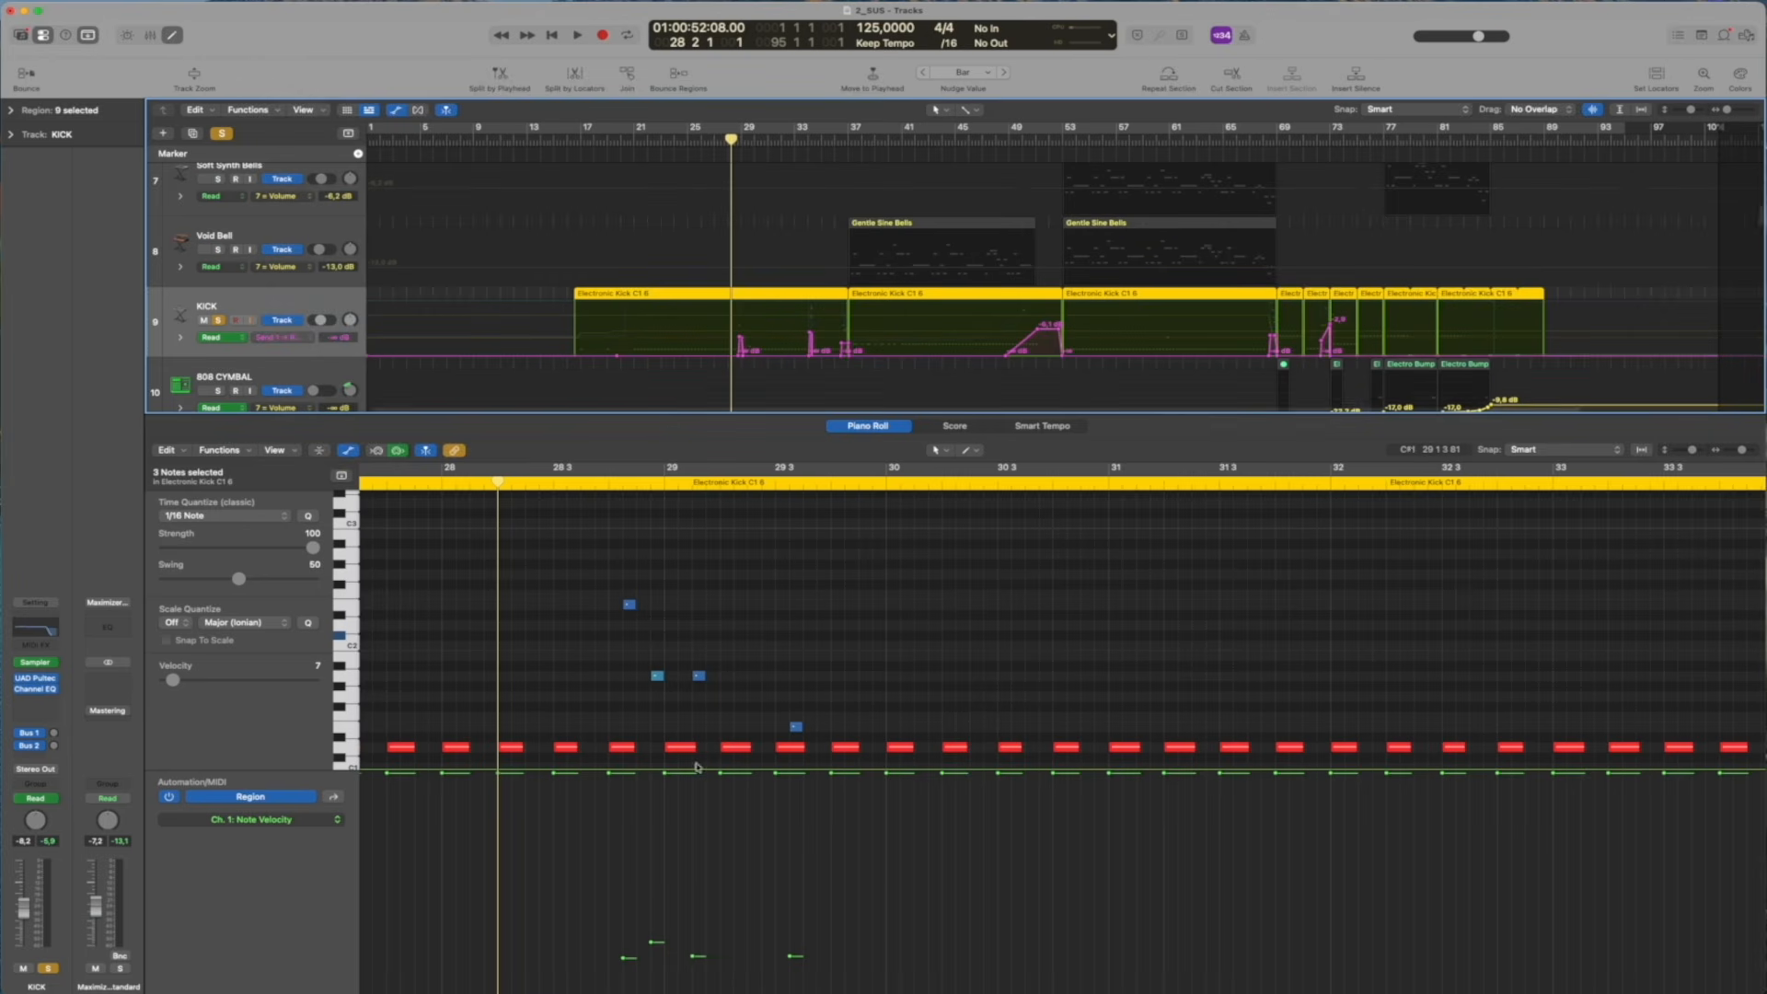
Enlarge the Piano Roll's note area and place the playhead at beat 3 of bar 28
{"action": "scroll", "coordinate": [696, 773], "scroll_direction": "up", "scroll_amount": 3}
{"action": "left_click_drag", "start_coordinate": [697, 768], "coordinate": [703, 862]}
{"action": "scroll", "coordinate": [763, 607], "scroll_direction": "left", "scroll_amount": 2}
{"action": "scroll", "coordinate": [763, 607], "scroll_direction": "up", "scroll_amount": 2}
{"action": "scroll", "coordinate": [762, 609], "scroll_direction": "up", "scroll_amount": 1}
{"action": "scroll", "coordinate": [762, 604], "scroll_direction": "left", "scroll_amount": 3}
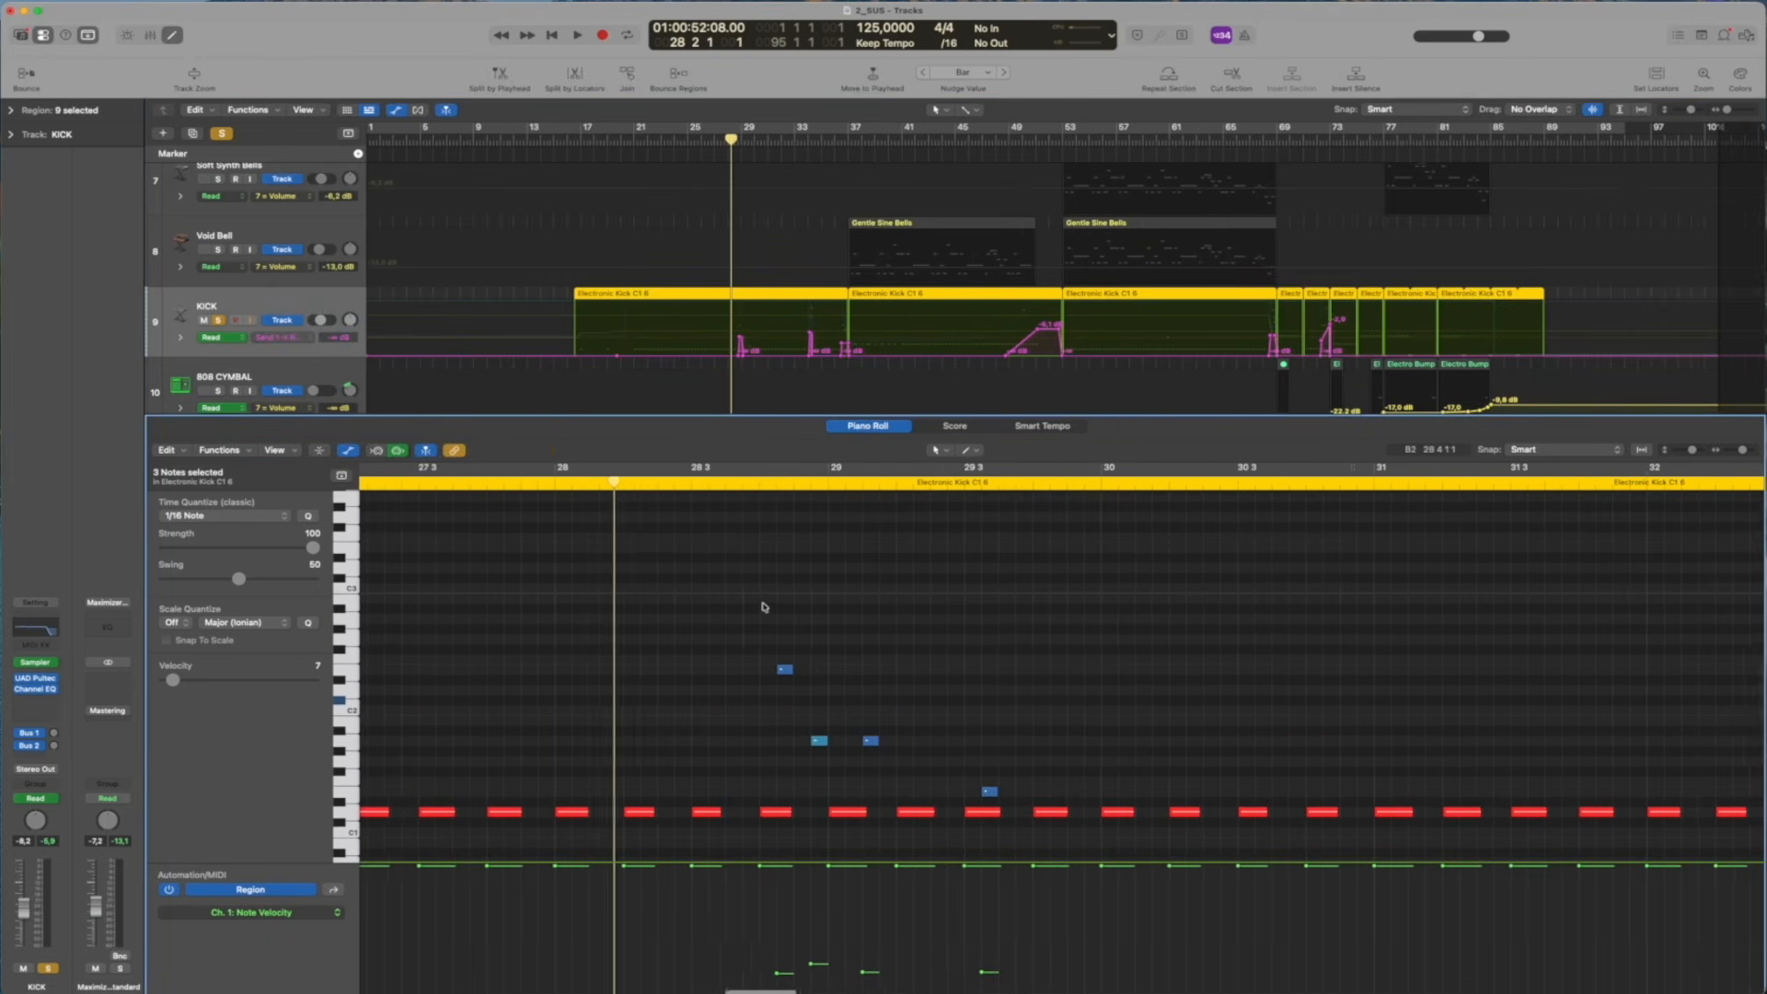
{"action": "left_click", "coordinate": [728, 483]}
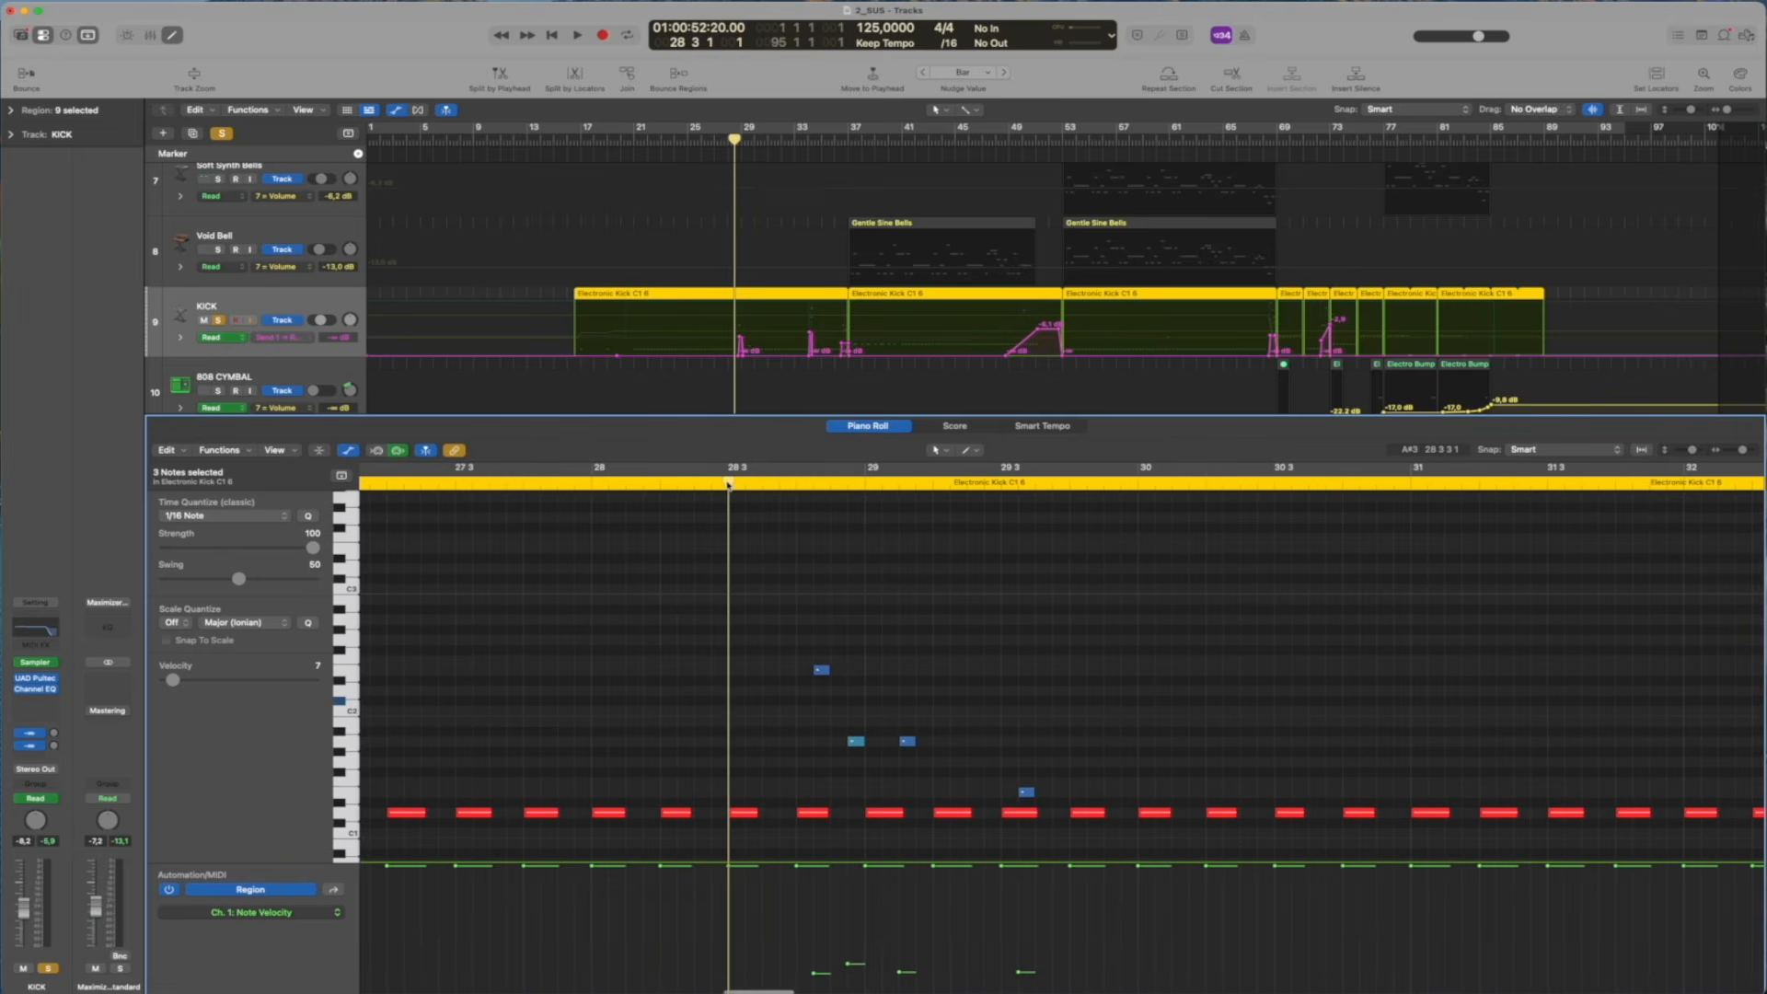
Enlarge the note area further and follow the soloed kick's notes during playback up to about bar 38
{"action": "scroll", "coordinate": [728, 485], "scroll_direction": "up", "scroll_amount": 3}
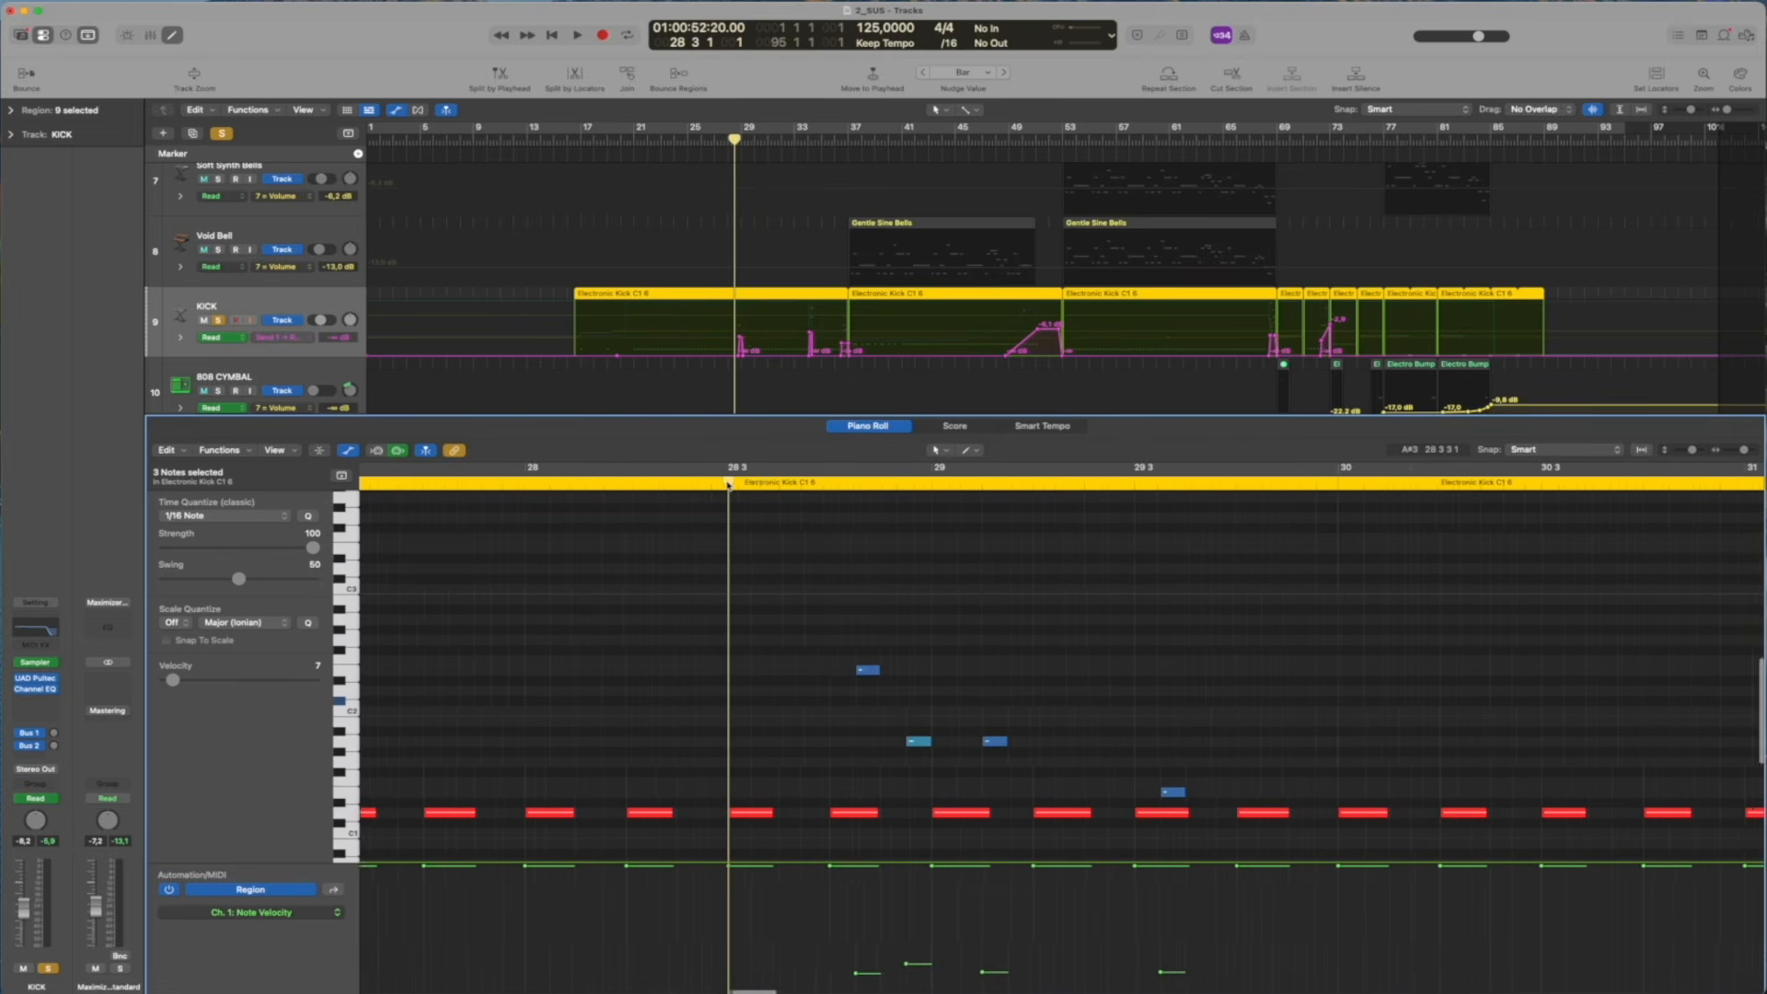
{"action": "left_click_drag", "start_coordinate": [687, 862], "coordinate": [686, 911]}
{"action": "scroll", "coordinate": [762, 663], "scroll_direction": "up", "scroll_amount": 2}
{"action": "scroll", "coordinate": [759, 662], "scroll_direction": "right", "scroll_amount": 3}
{"action": "scroll", "coordinate": [759, 662], "scroll_direction": "up", "scroll_amount": 1}
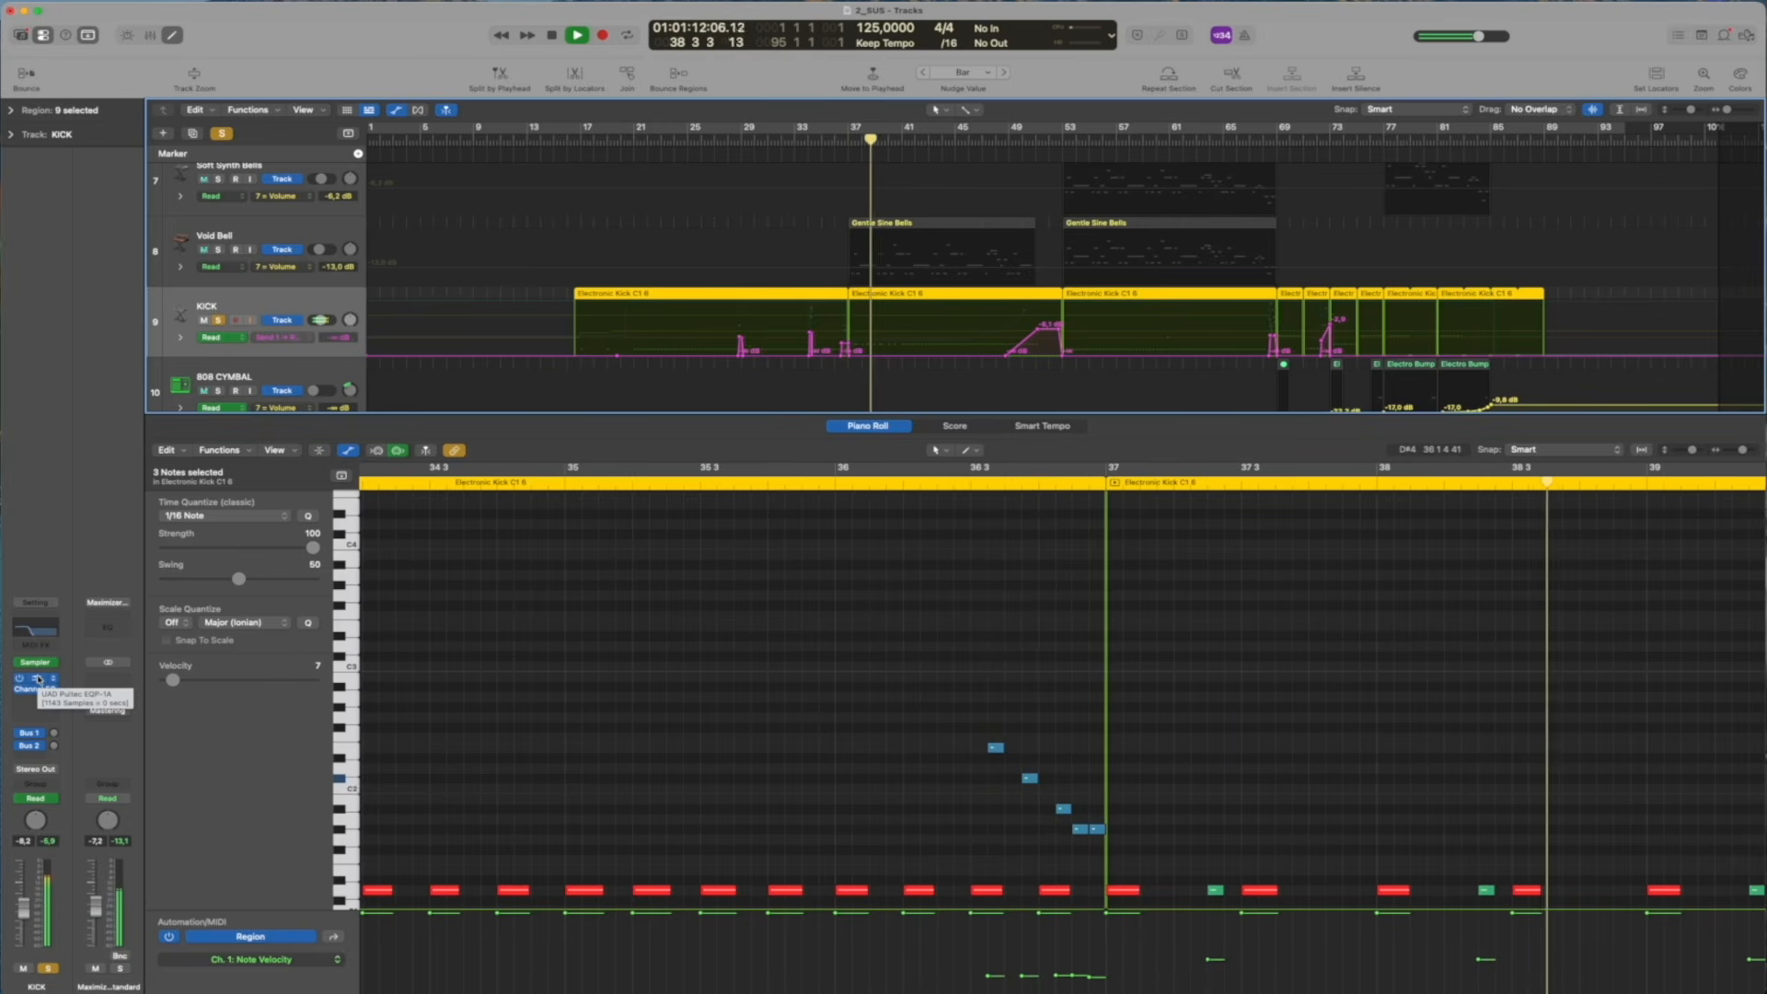
Examine the KICK track's UAD Pultec EQP-1A settings during playback, close the plug-in and stop
{"action": "left_click", "coordinate": [38, 681]}
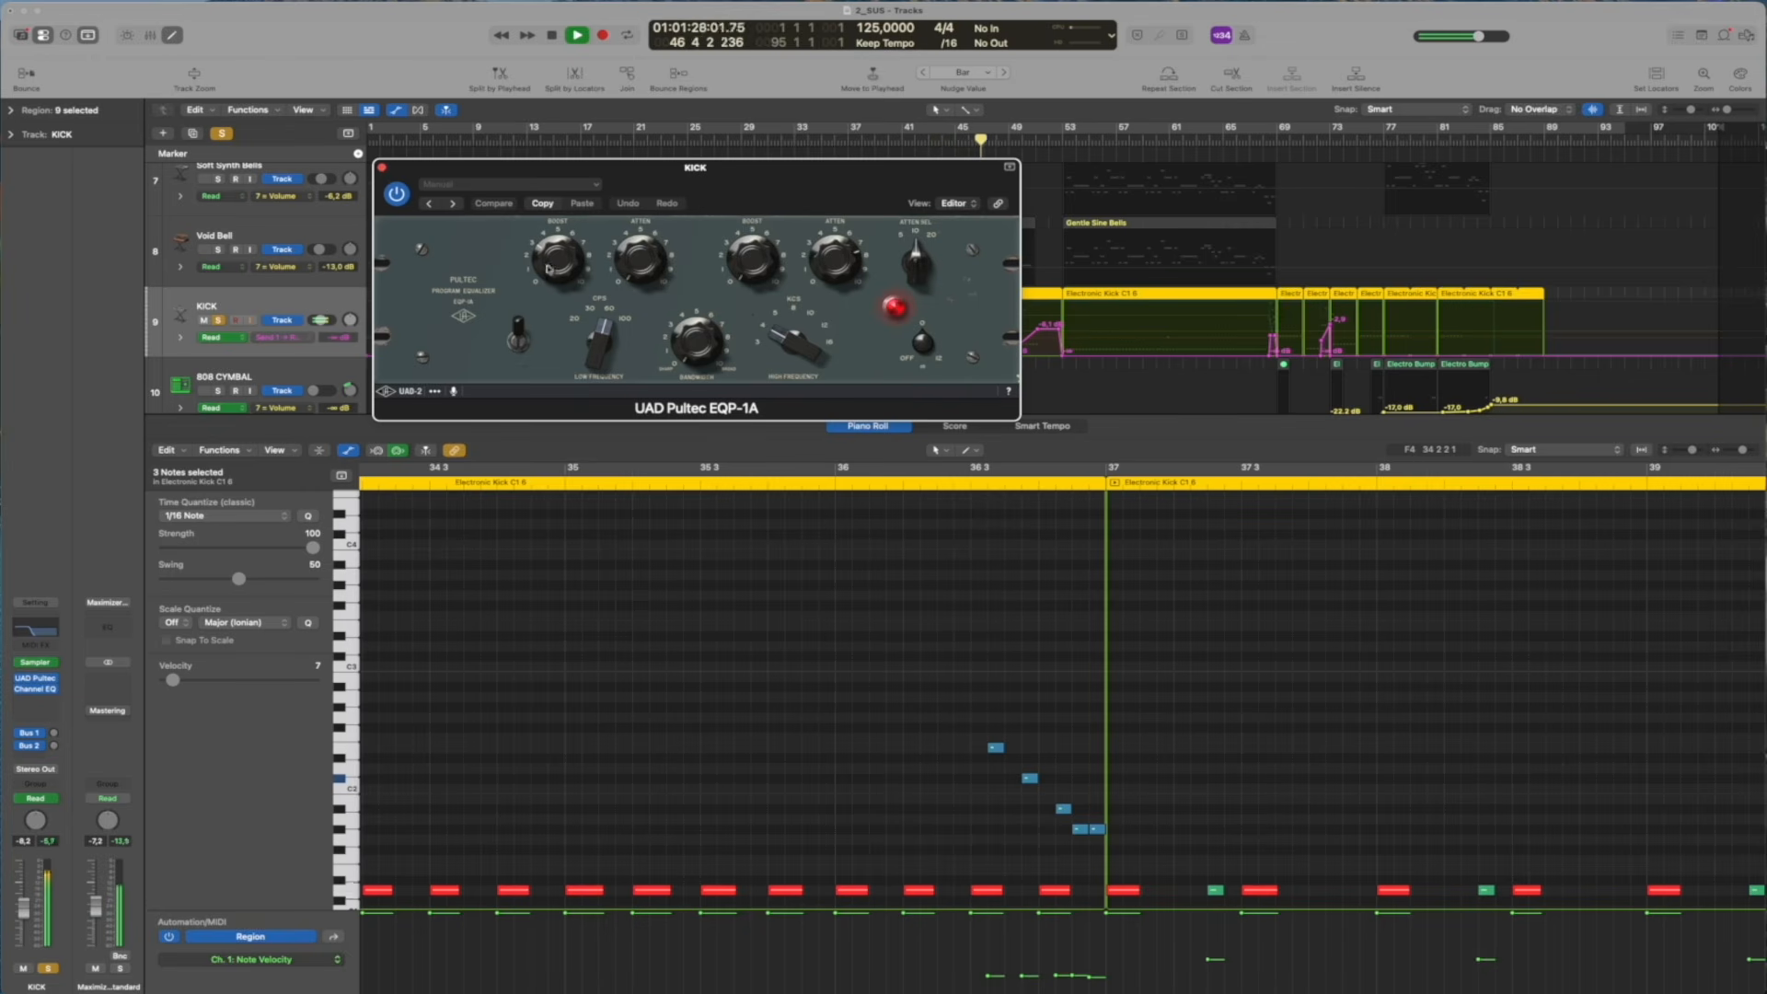
{"action": "left_click", "coordinate": [382, 169]}
{"action": "key", "text": "space"}
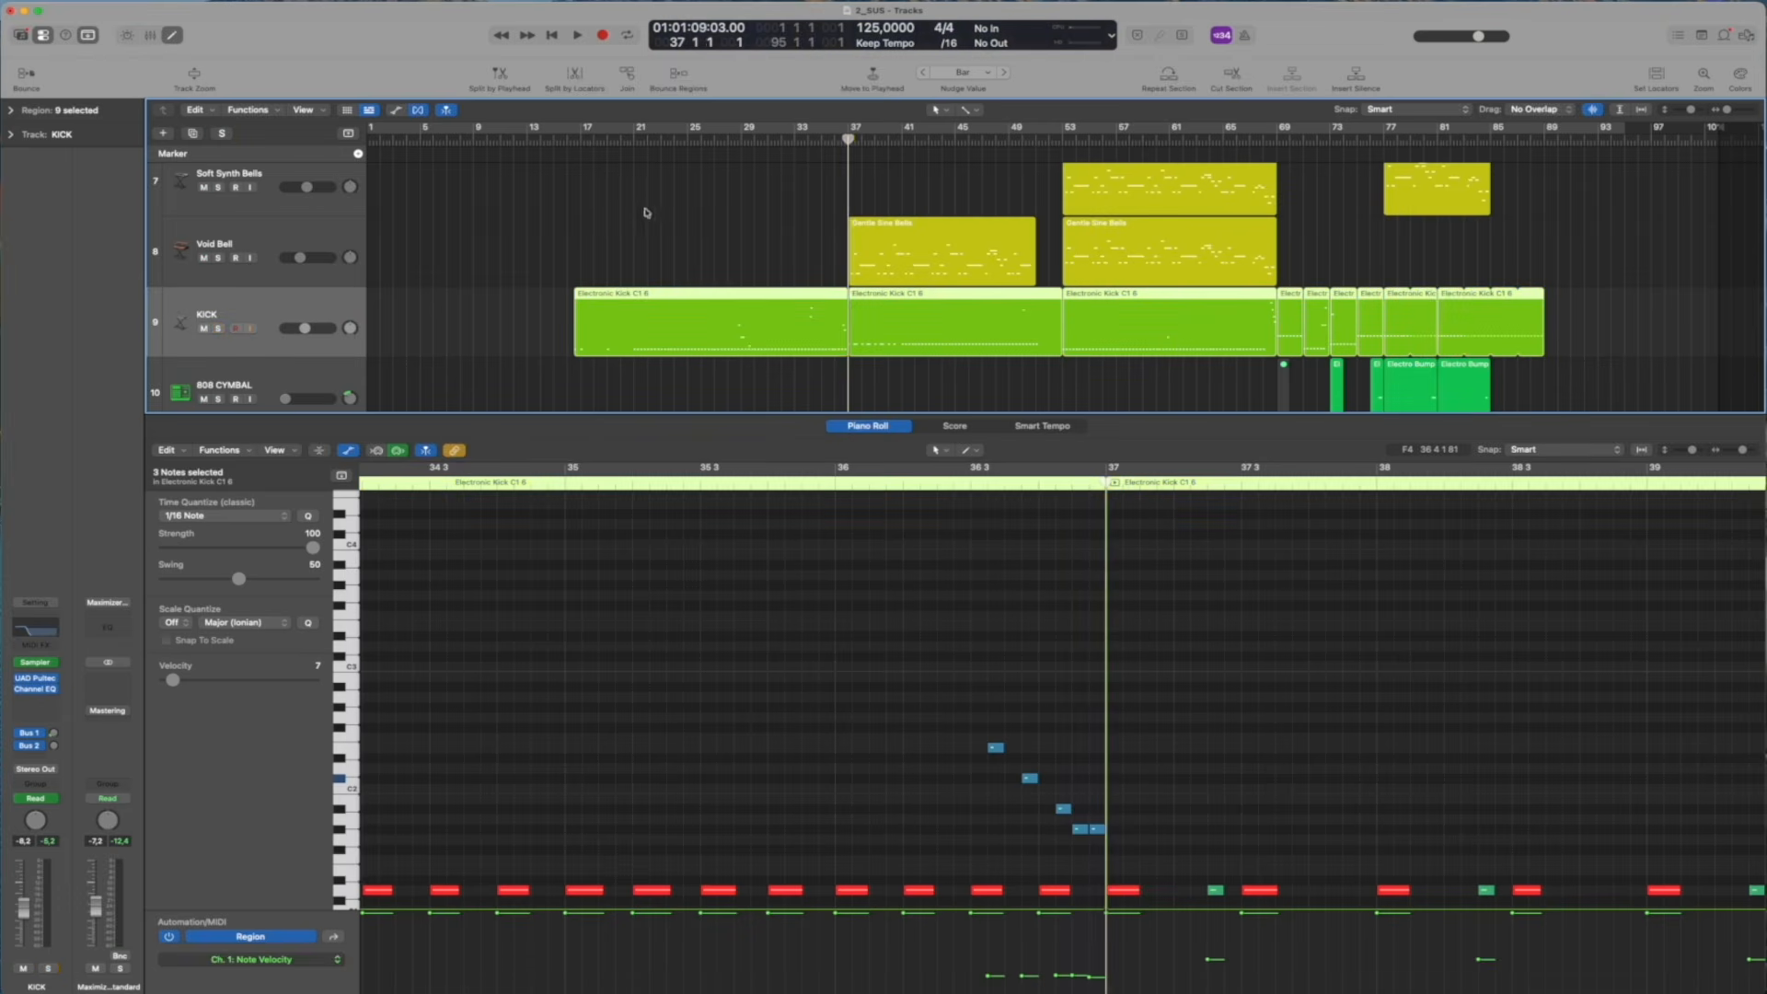
Play the unsoloed arrangement from bar 37, switch KICK's solo on and off, and return the playhead to bar 37
{"action": "scroll", "coordinate": [1006, 572], "scroll_direction": "down", "scroll_amount": 5}
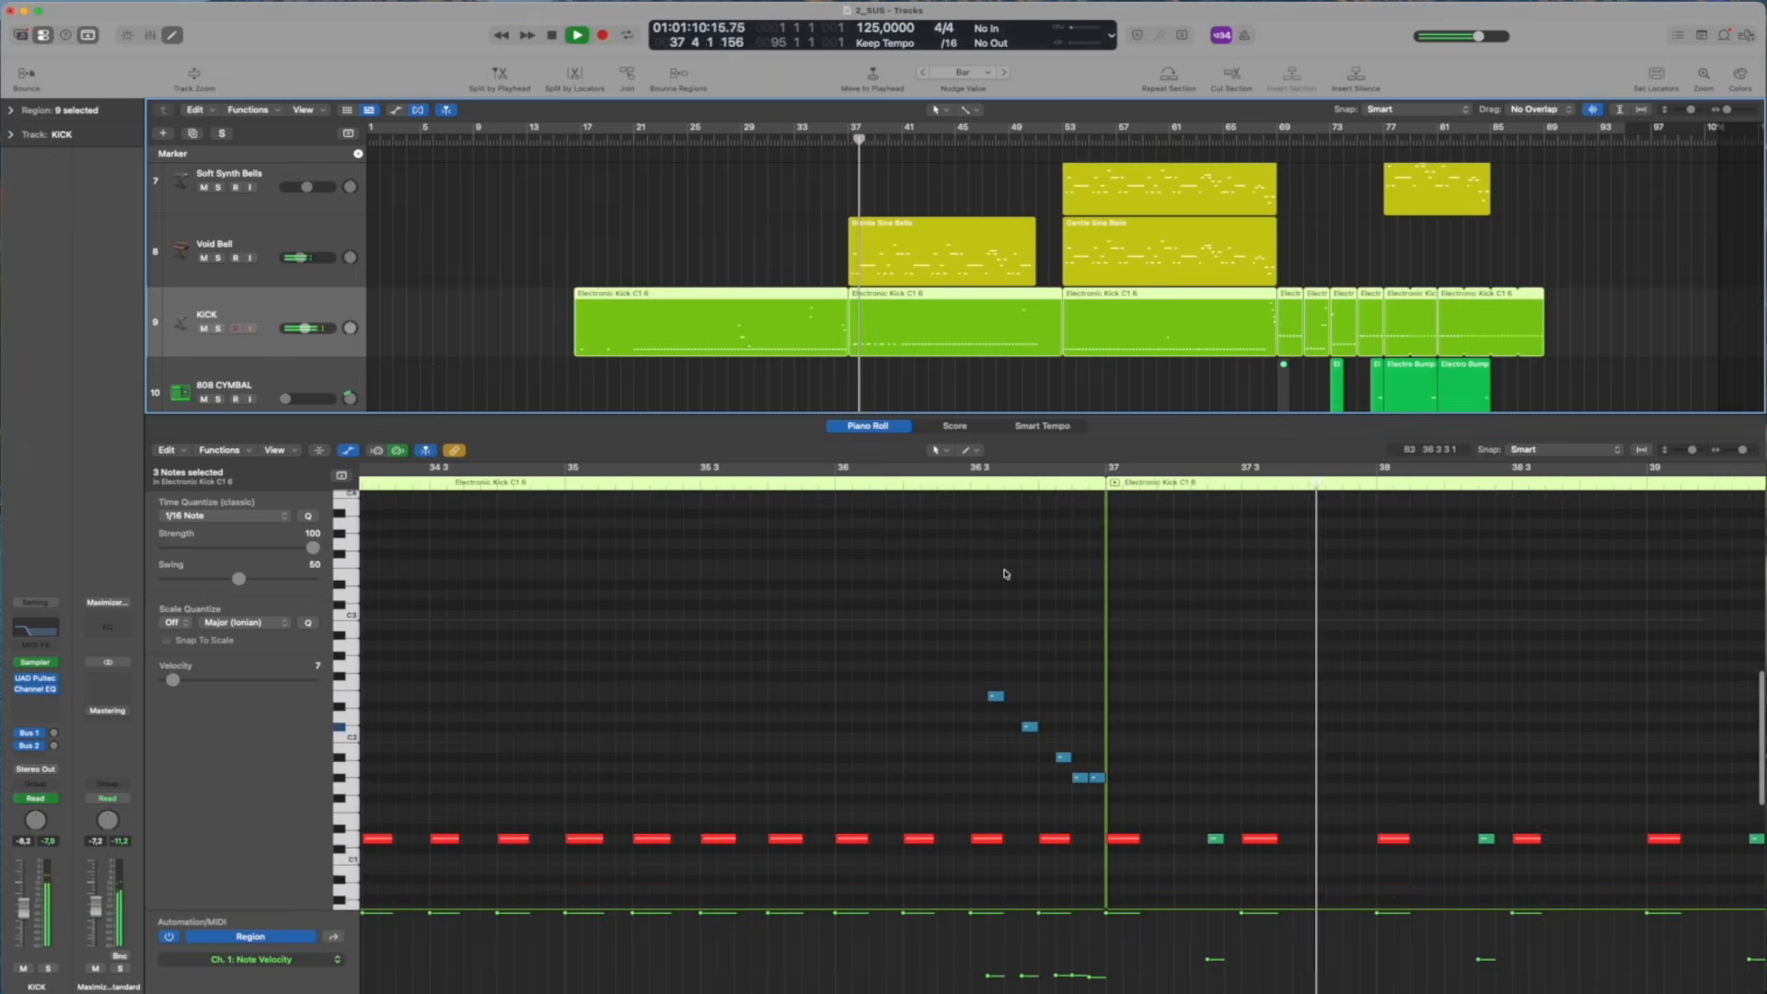
{"action": "key", "text": "space"}
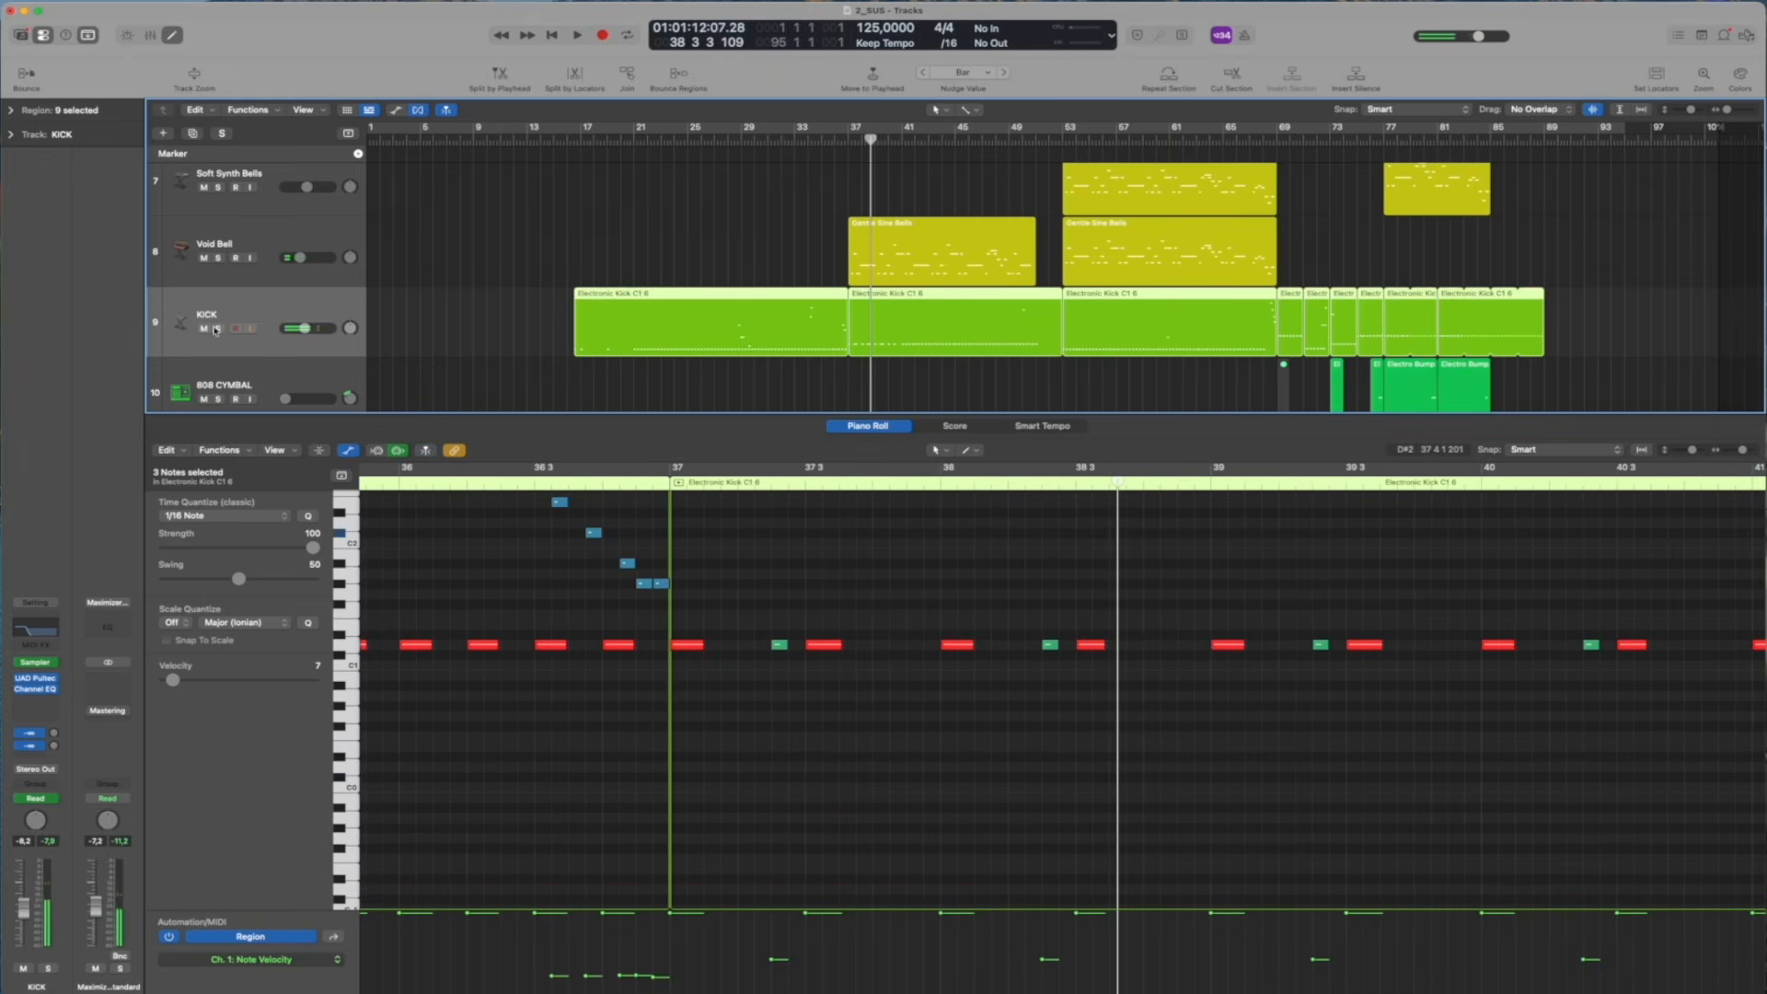
{"action": "left_click", "coordinate": [217, 329]}
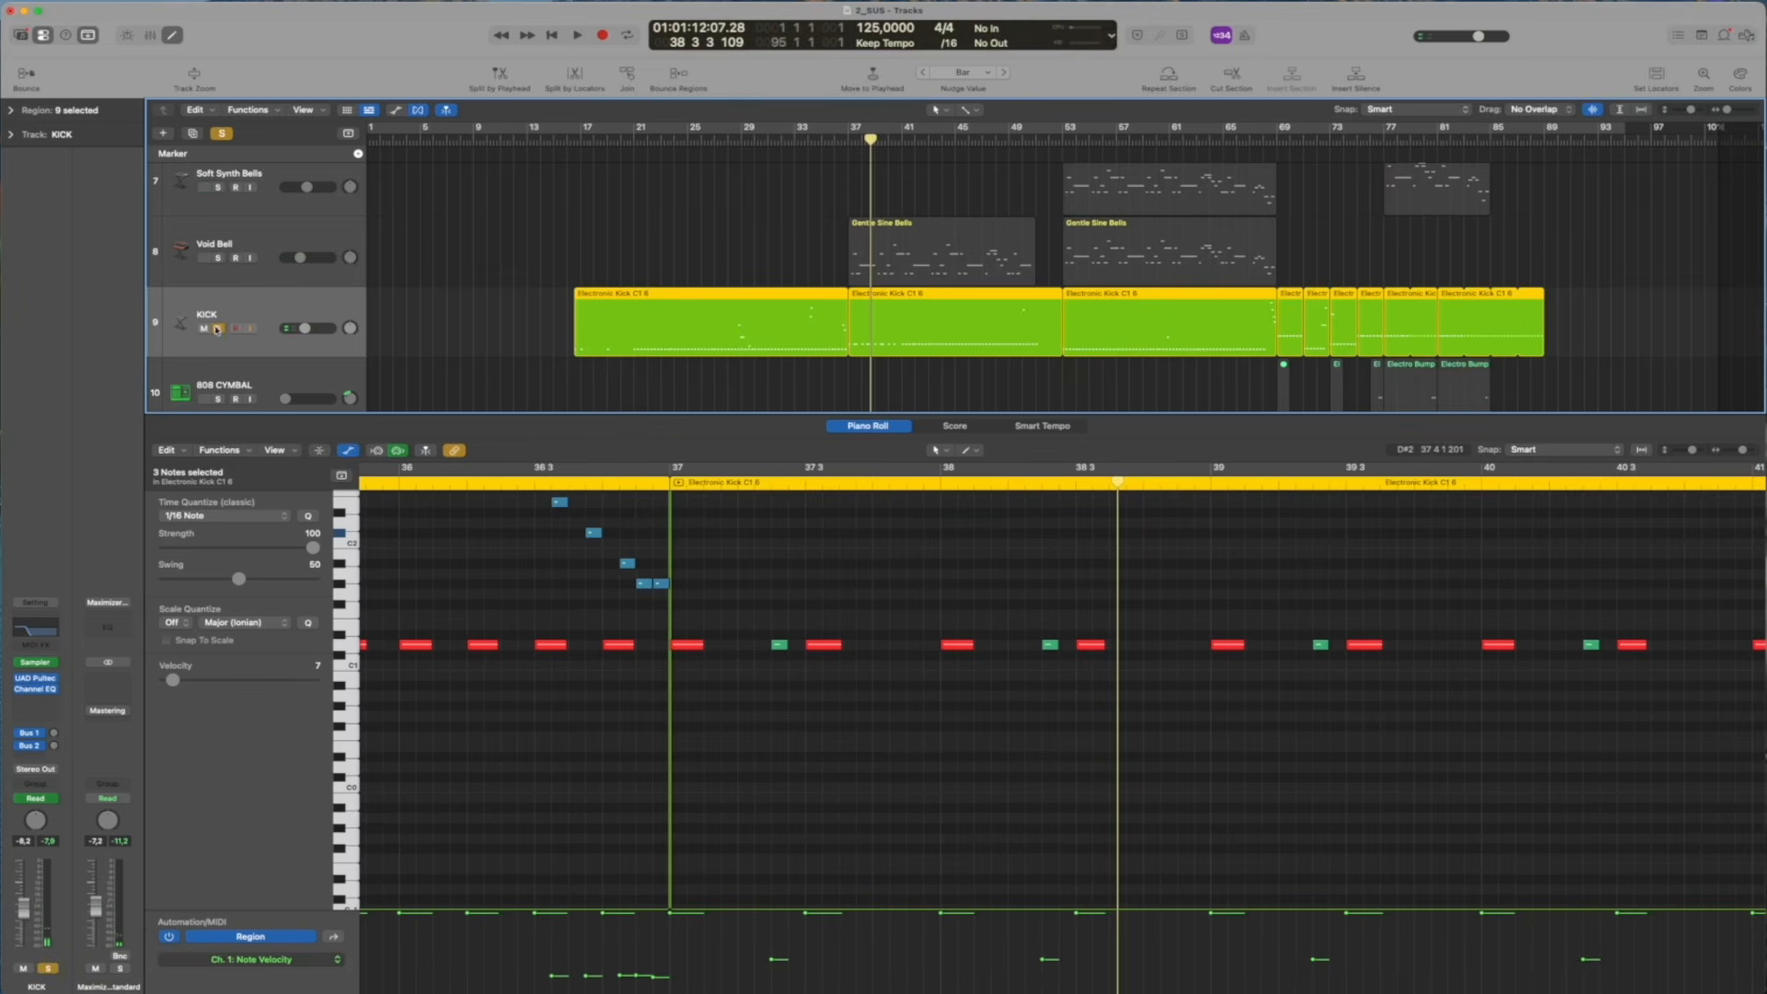
{"action": "left_click", "coordinate": [218, 329]}
{"action": "left_click", "coordinate": [833, 159]}
{"action": "left_click", "coordinate": [848, 137]}
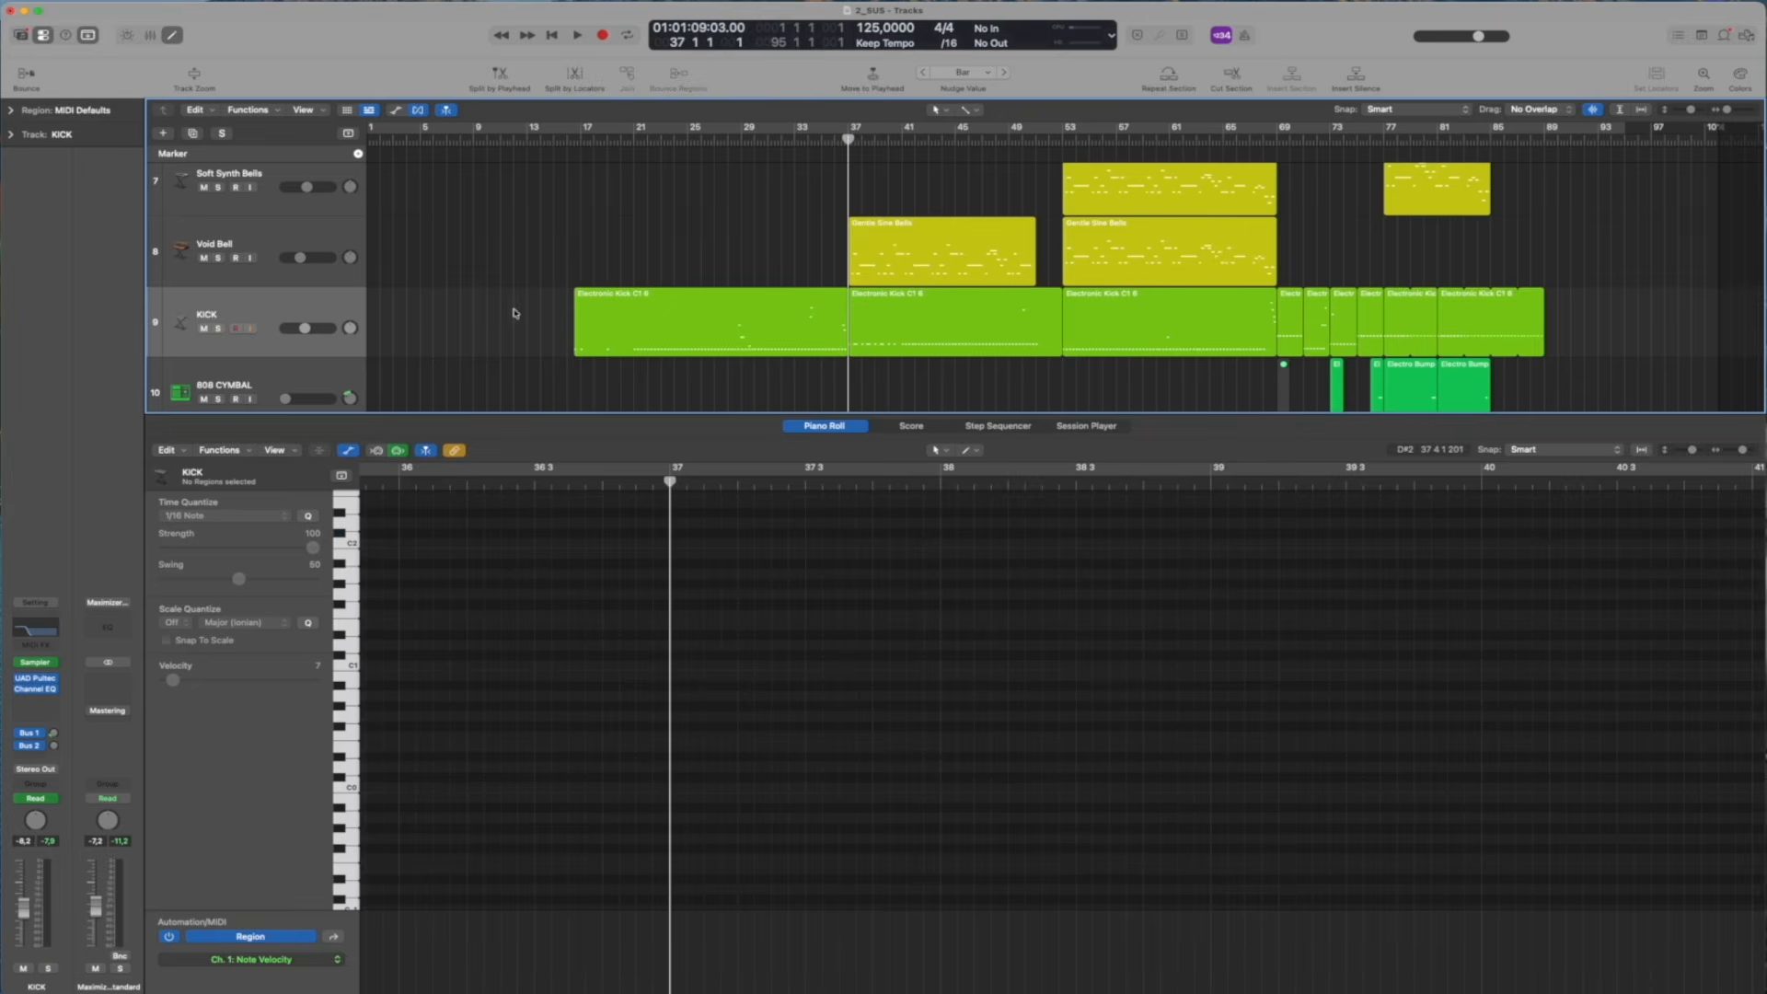
Select the KICK regions again and play the full arrangement from about beat 3 of bar 36, then stop
{"action": "left_click", "coordinate": [280, 302]}
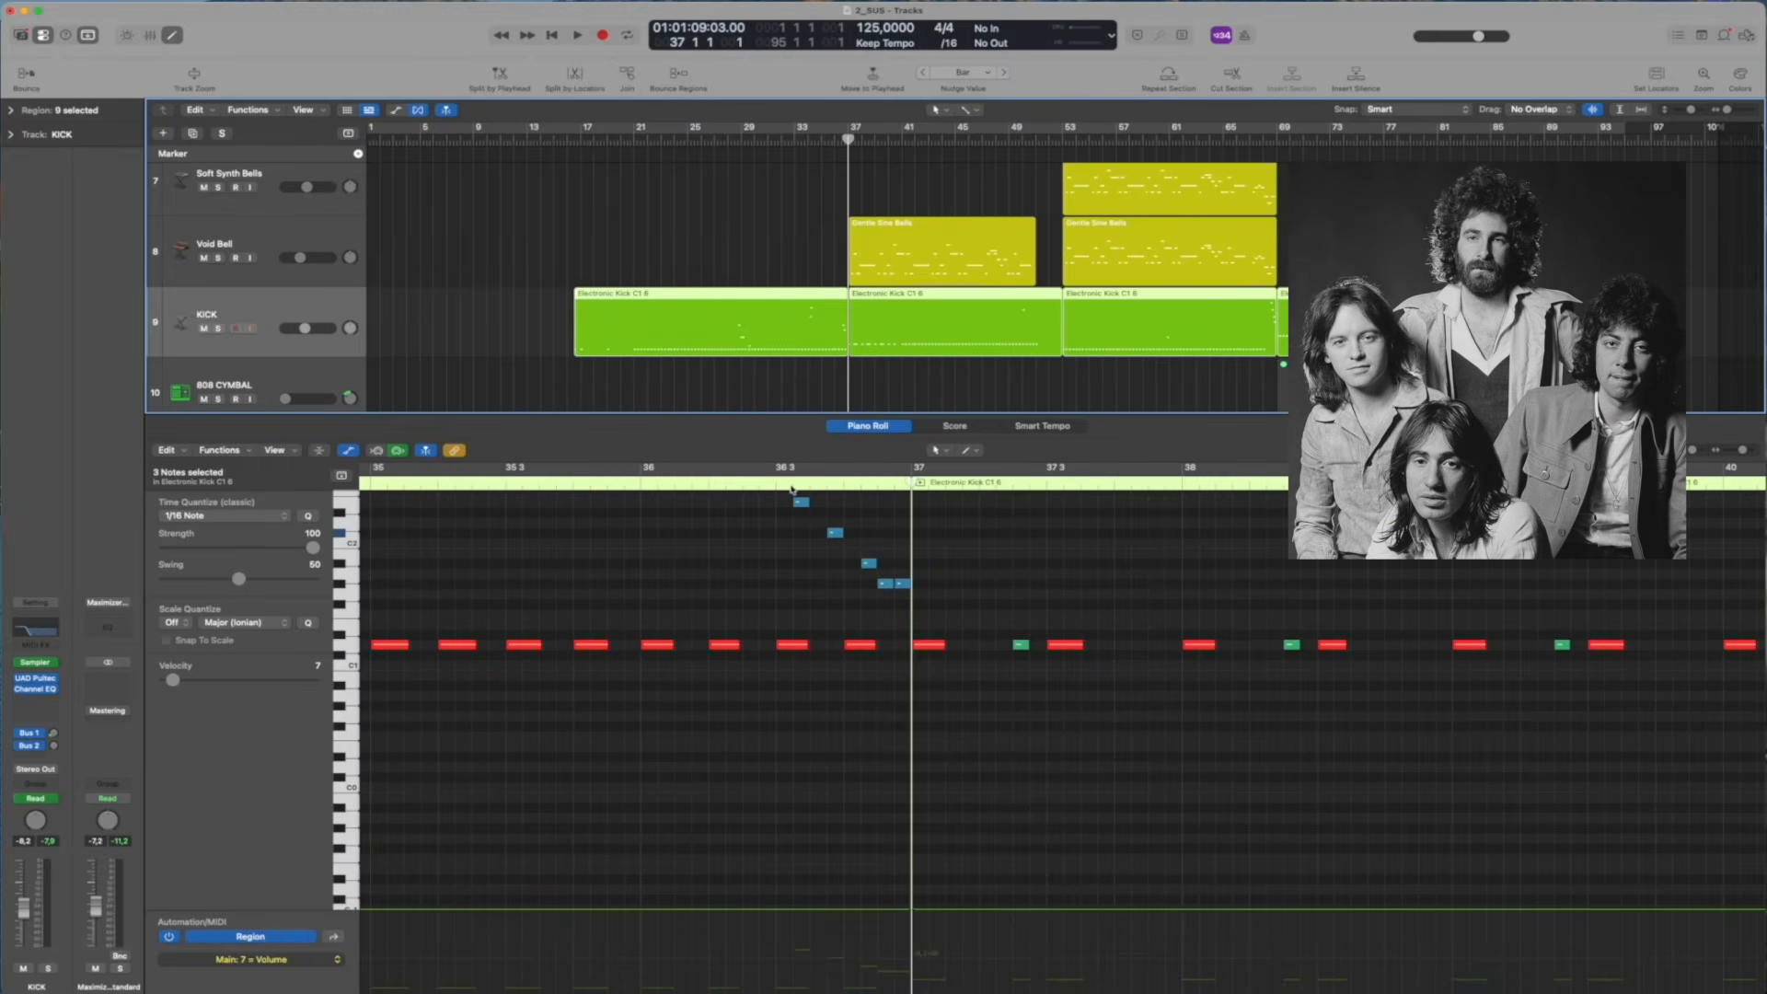
{"action": "scroll", "coordinate": [987, 487], "scroll_direction": "up", "scroll_amount": 2}
{"action": "left_click", "coordinate": [764, 482]}
{"action": "key", "text": "space"}
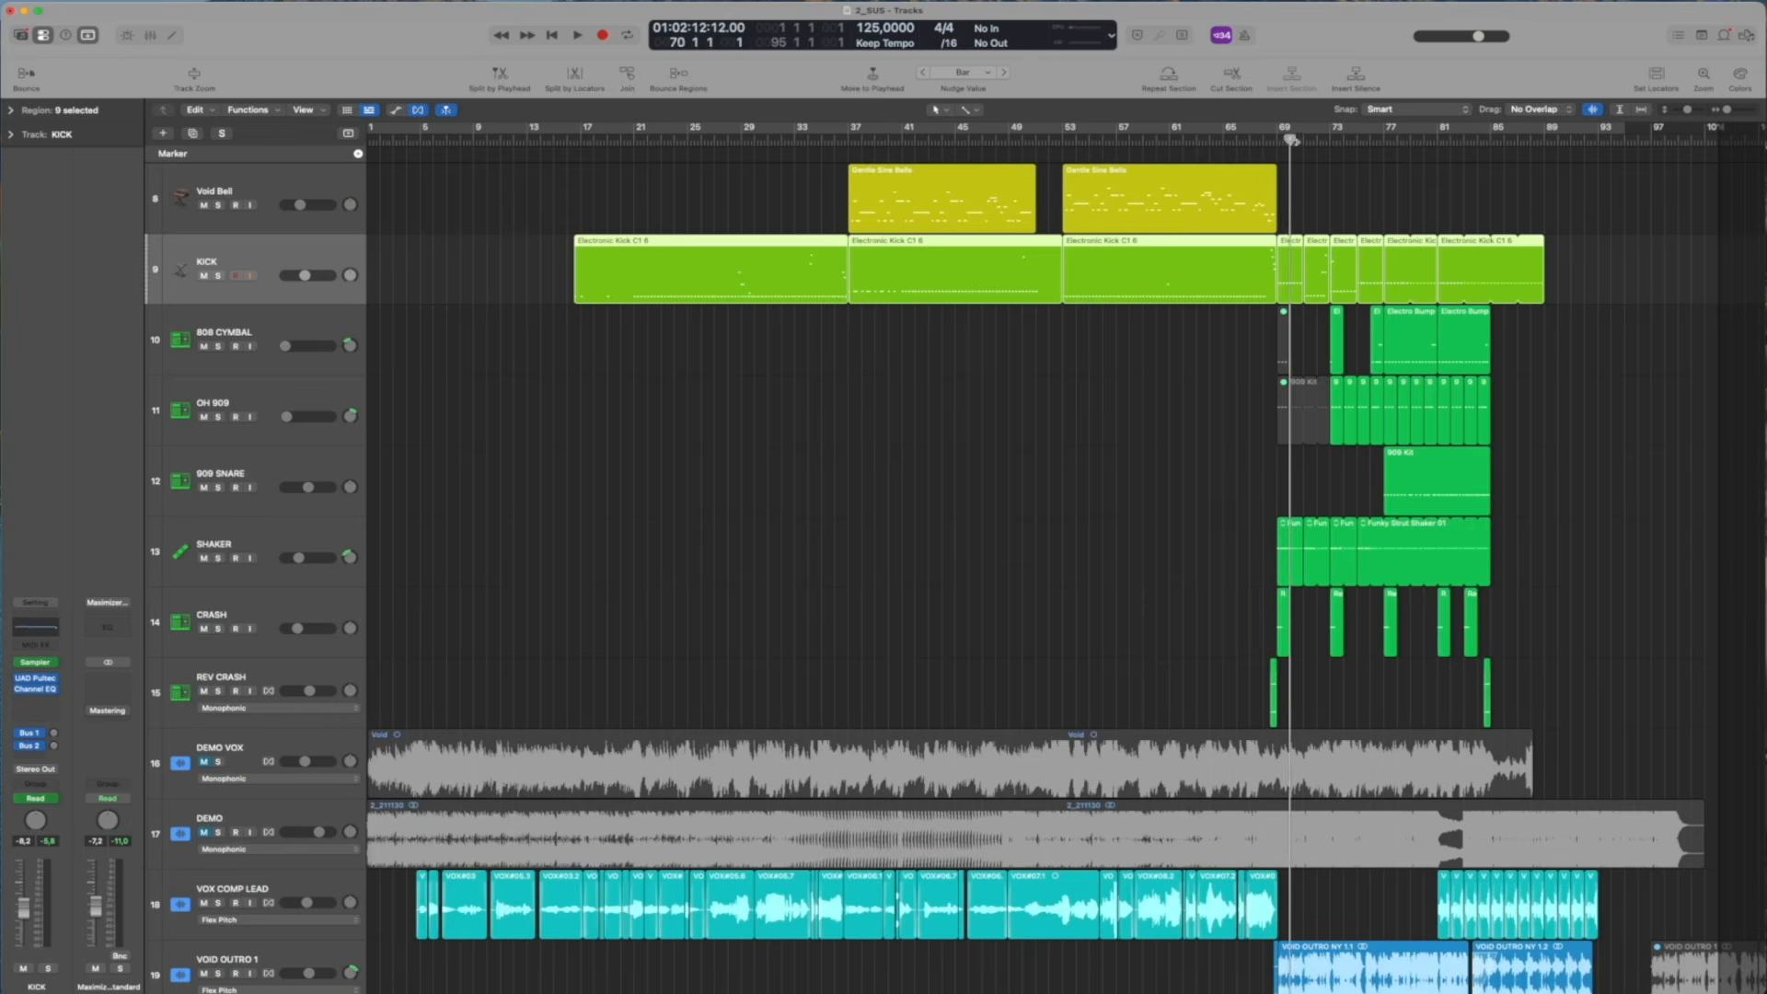
{"action": "key", "text": "space"}
Select and solo the VOX COMP LEAD track and play it from about bar 4
{"action": "left_click_drag", "start_coordinate": [1336, 143], "coordinate": [1256, 144]}
{"action": "scroll", "coordinate": [935, 182], "scroll_direction": "down", "scroll_amount": 10}
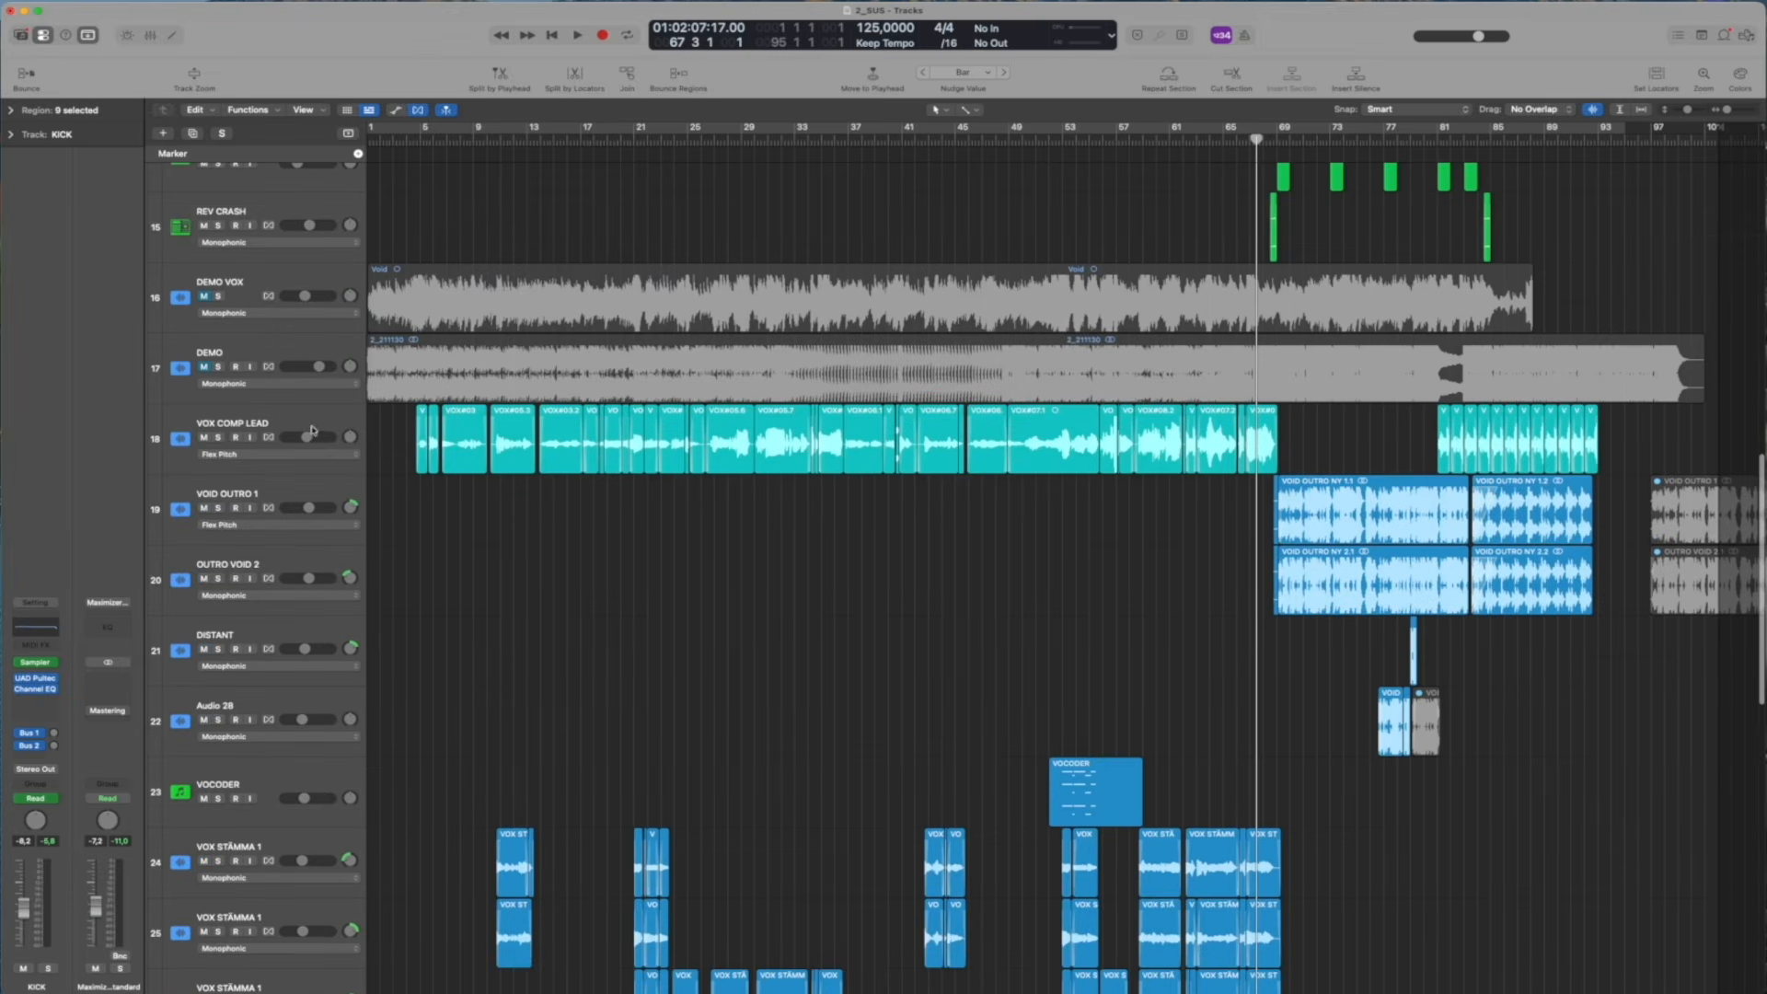
{"action": "left_click", "coordinate": [308, 423]}
{"action": "left_click", "coordinate": [406, 147]}
{"action": "left_click", "coordinate": [219, 437]}
{"action": "key", "text": "space"}
Open VOX COMP LEAD's UAD Teletronix LA-2 and UAD Pultec EQP-1A, and move the Pultec clear of the timeline ruler
{"action": "left_click", "coordinate": [34, 654]}
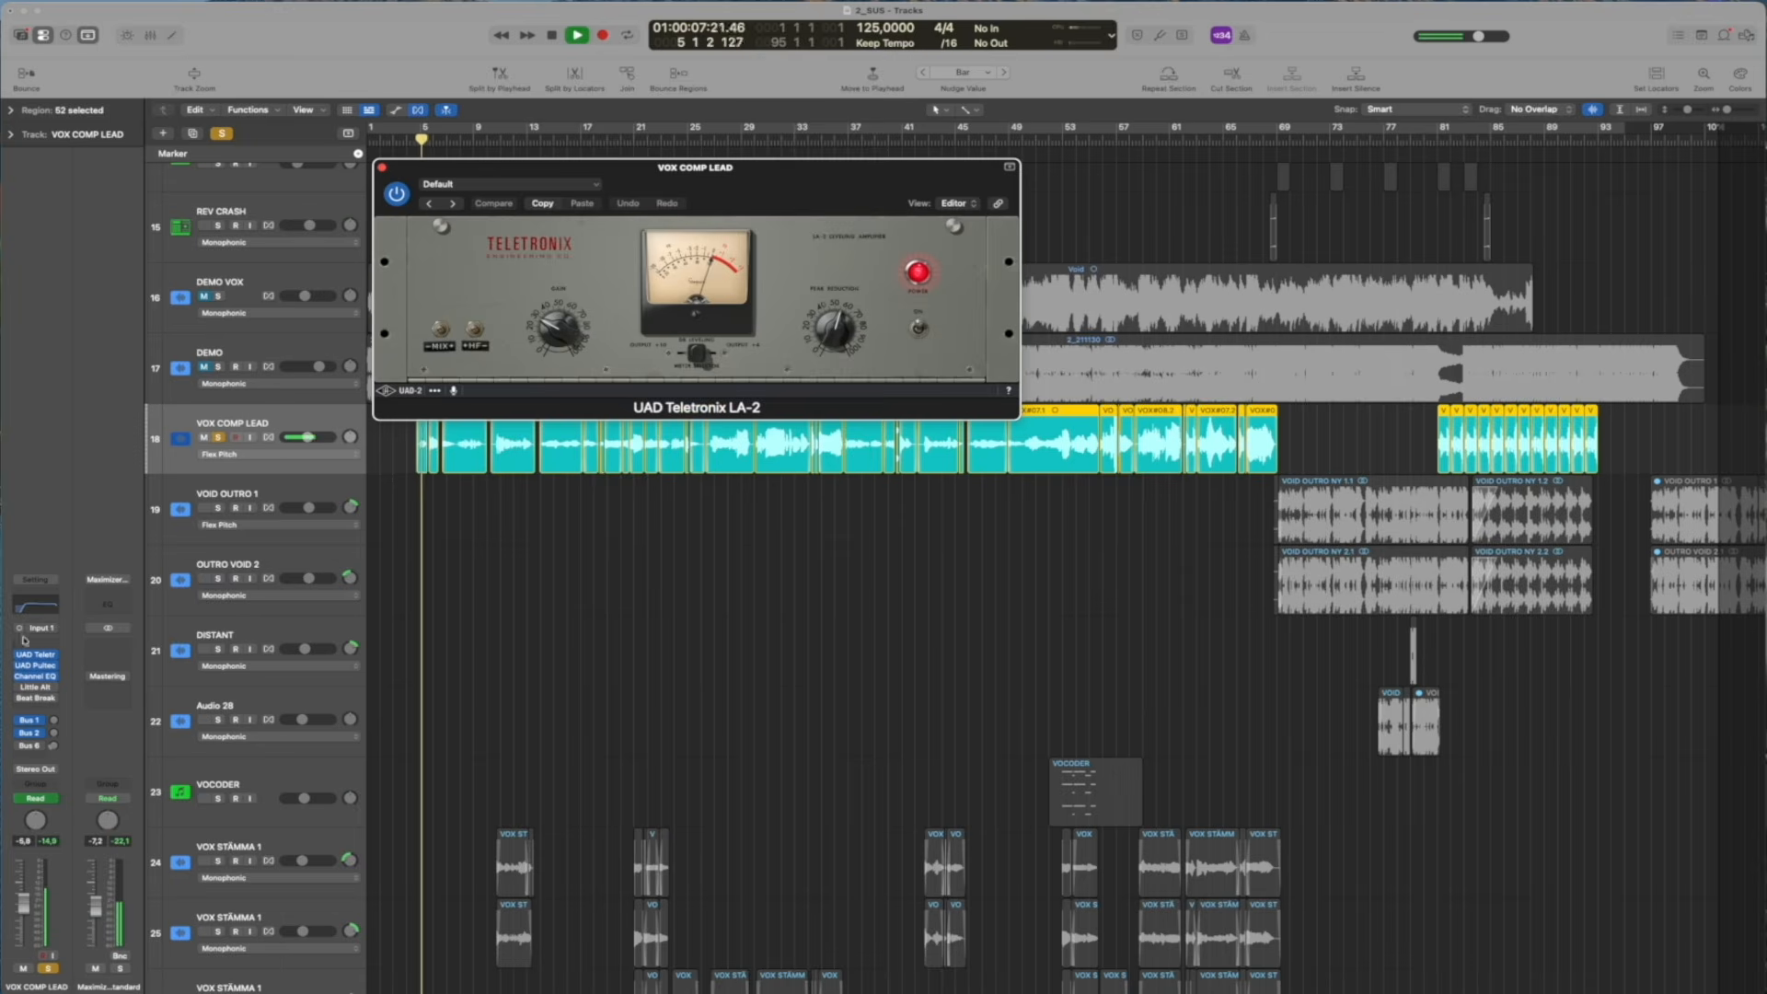
{"action": "left_click", "coordinate": [38, 669]}
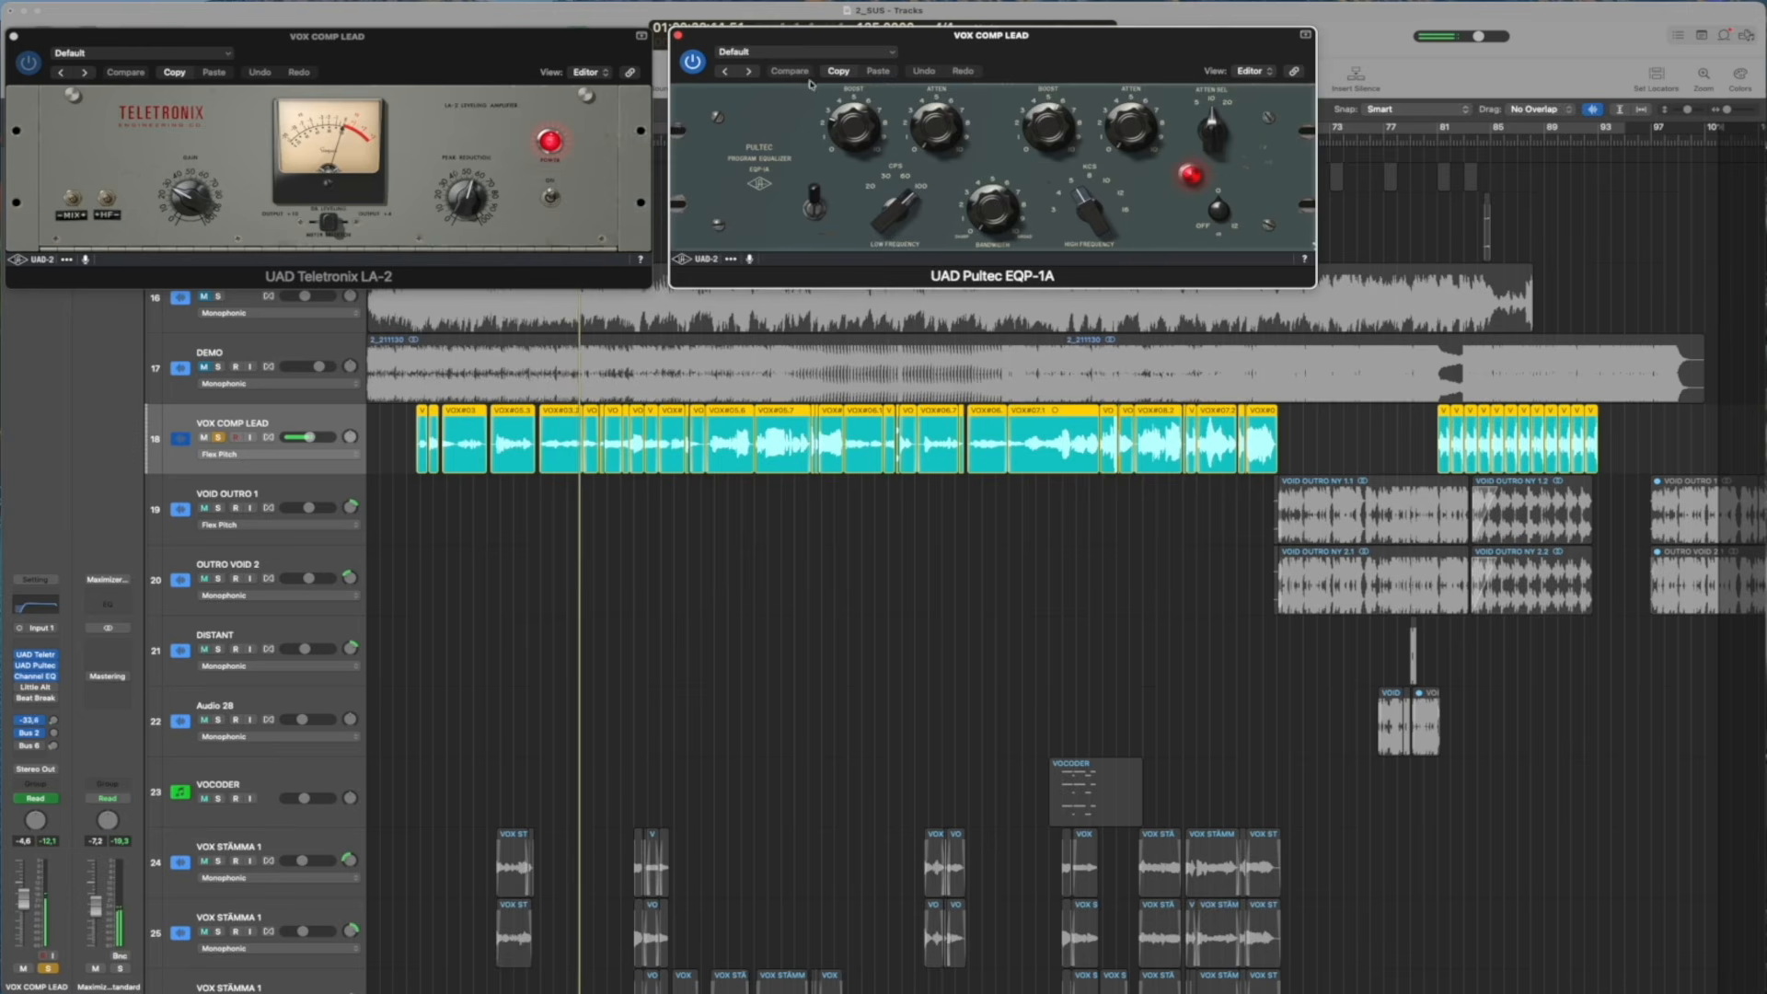
{"action": "left_click_drag", "start_coordinate": [799, 40], "coordinate": [1201, 50]}
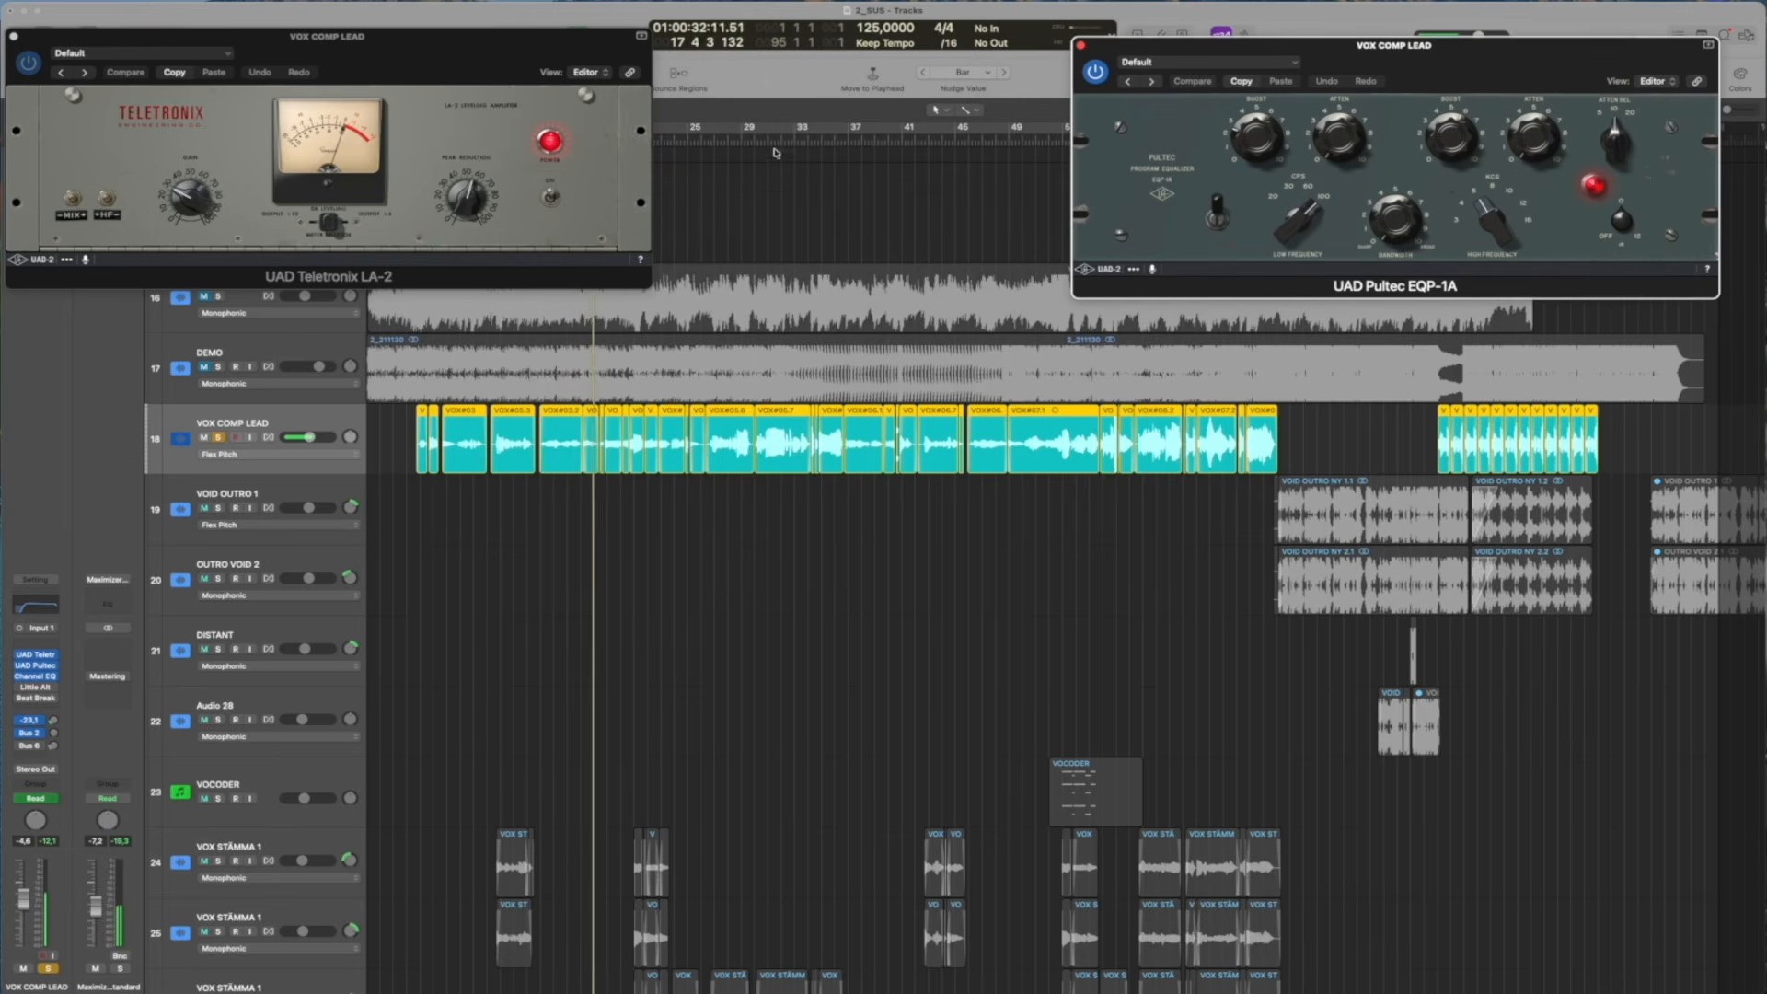
Play the lead vocal from about bar 28 and place the Pultec EQP-1A window directly beside the Teletronix LA-2
{"action": "left_click", "coordinate": [741, 142]}
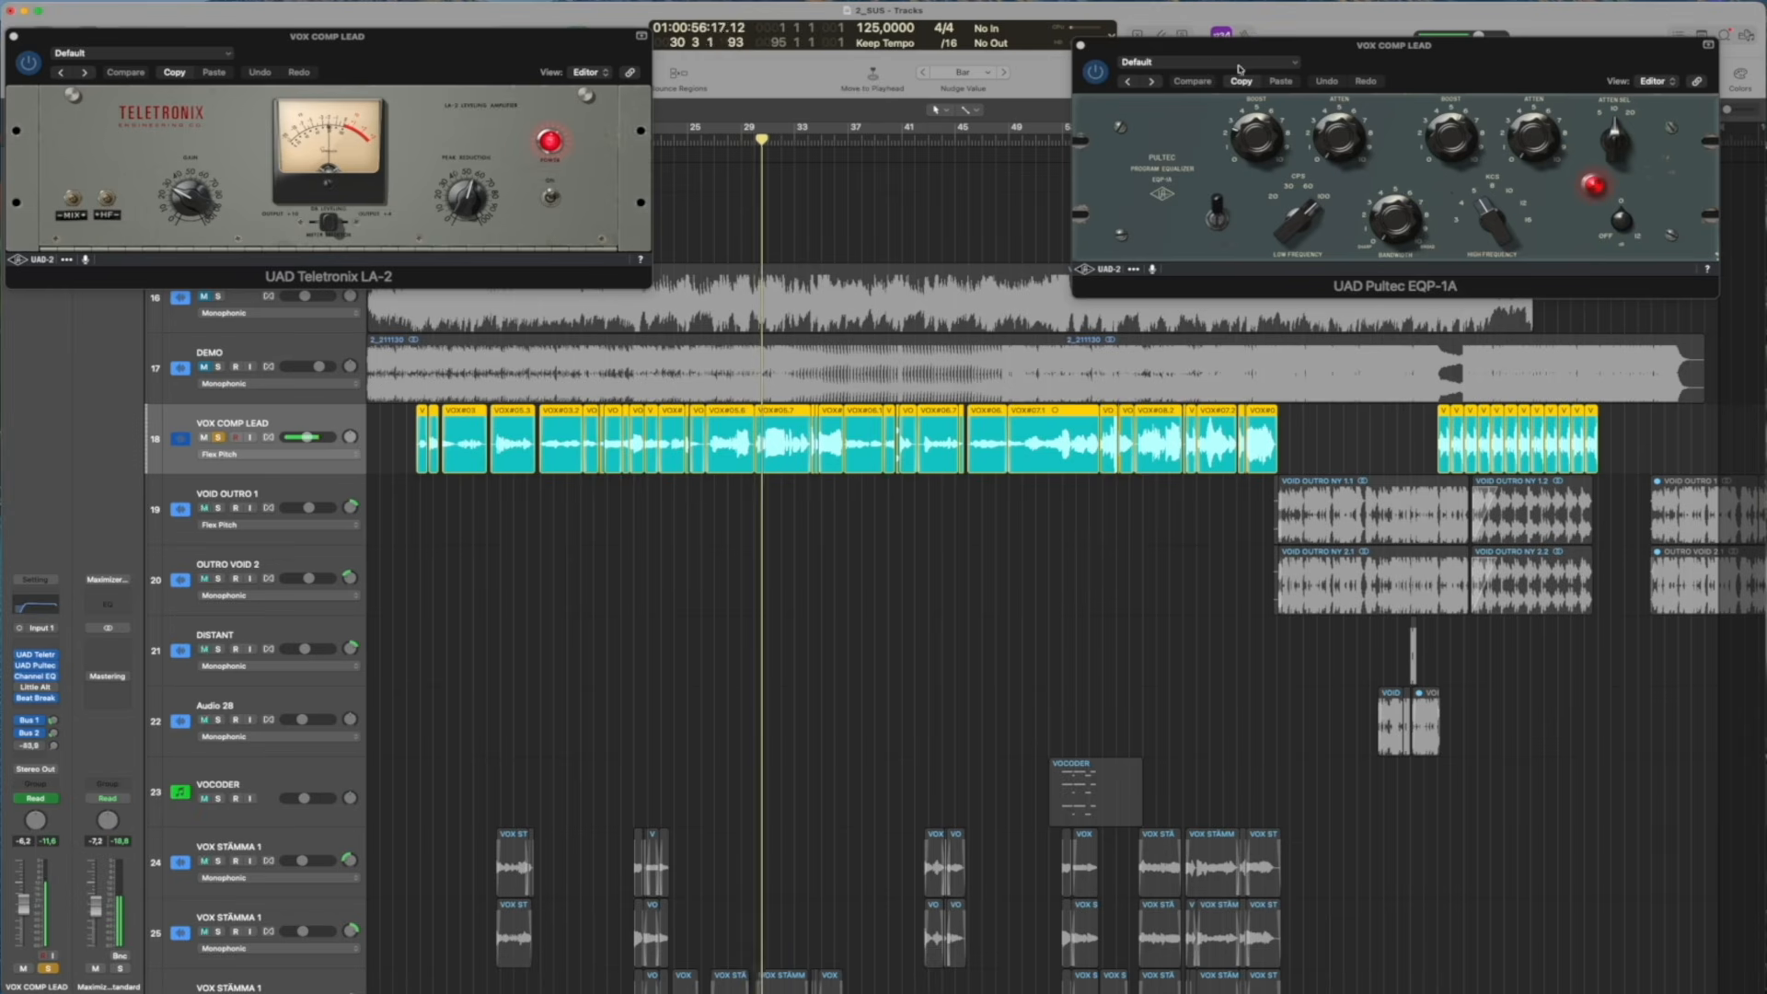
{"action": "left_click_drag", "start_coordinate": [1285, 54], "coordinate": [951, 40]}
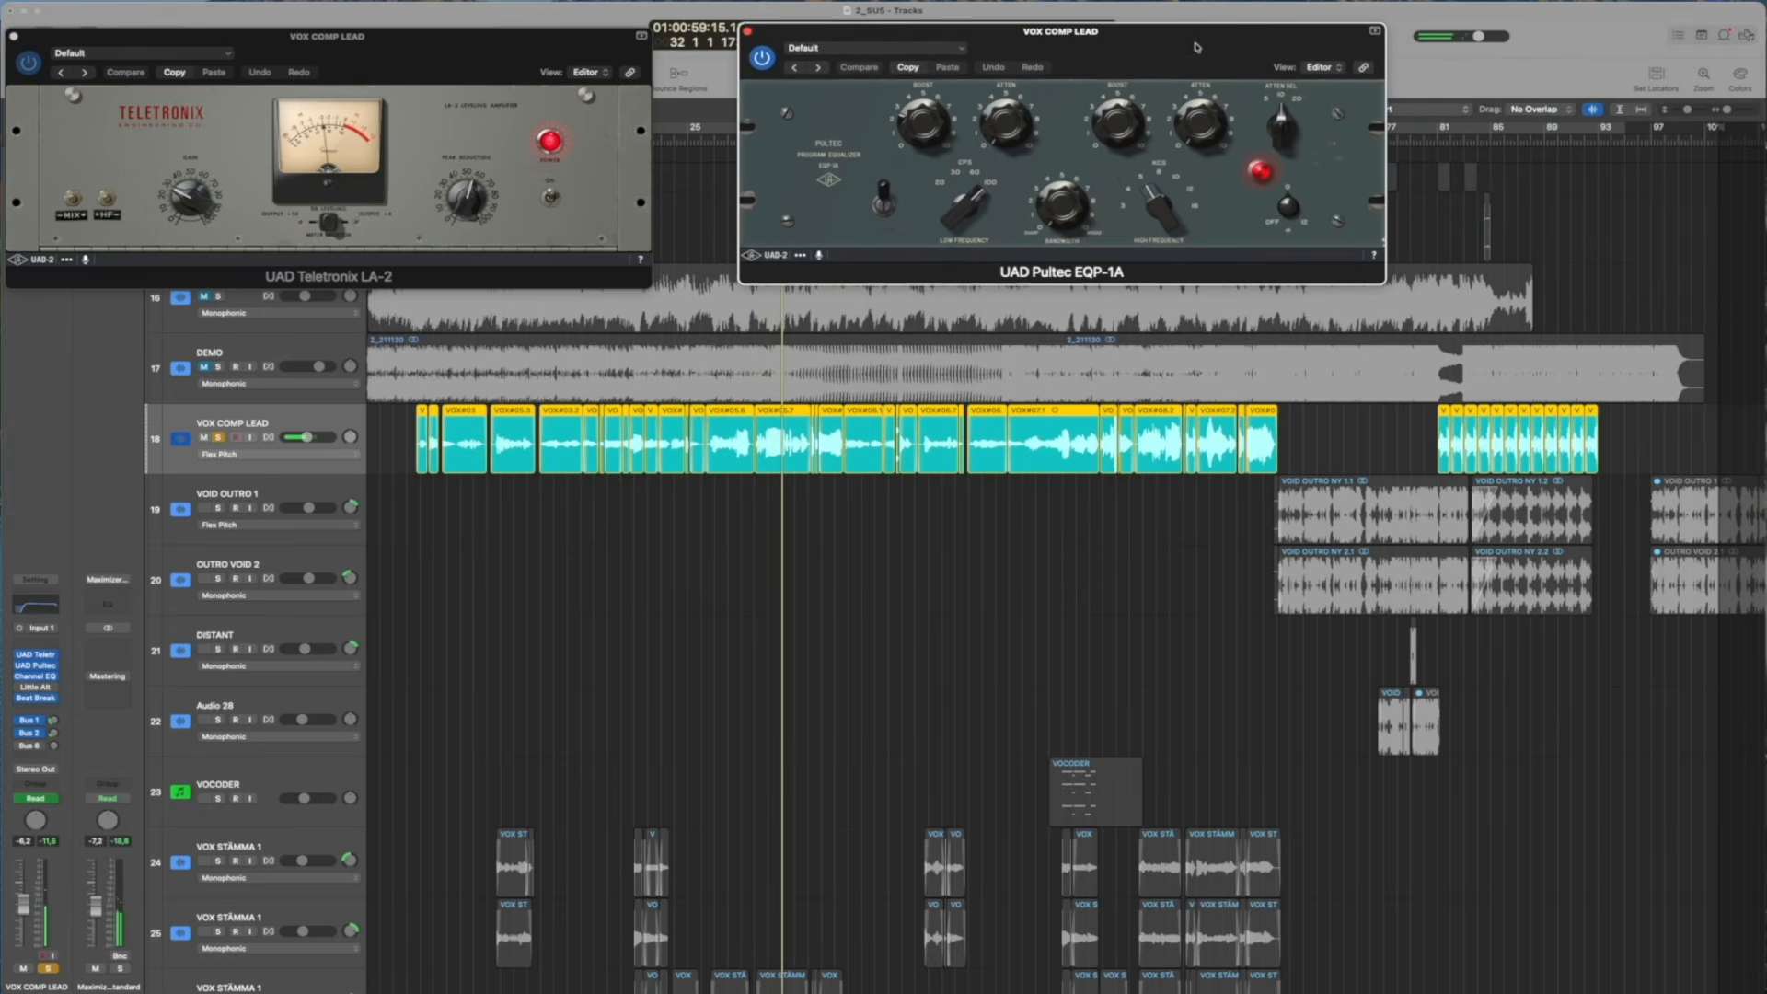
{"action": "left_click_drag", "start_coordinate": [1002, 39], "coordinate": [927, 43]}
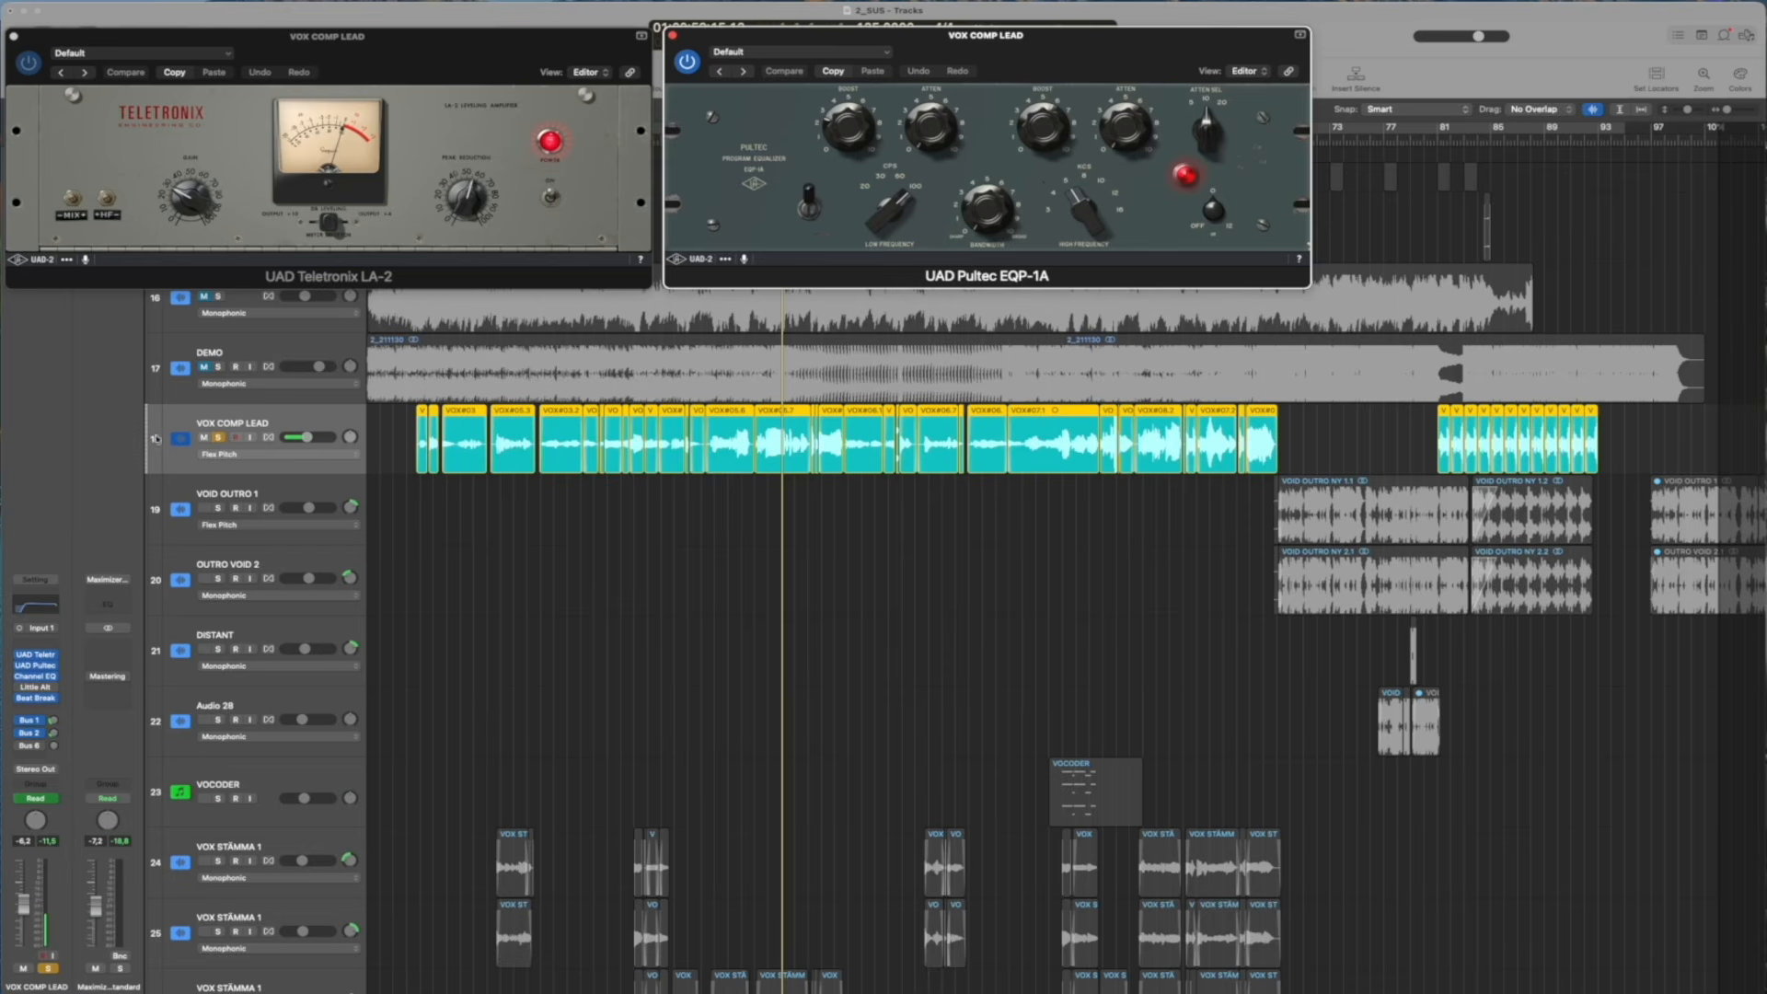
Open VOX COMP LEAD's Channel EQ, move it below the other plug-ins to examine its curve, and close it
{"action": "left_click", "coordinate": [39, 678]}
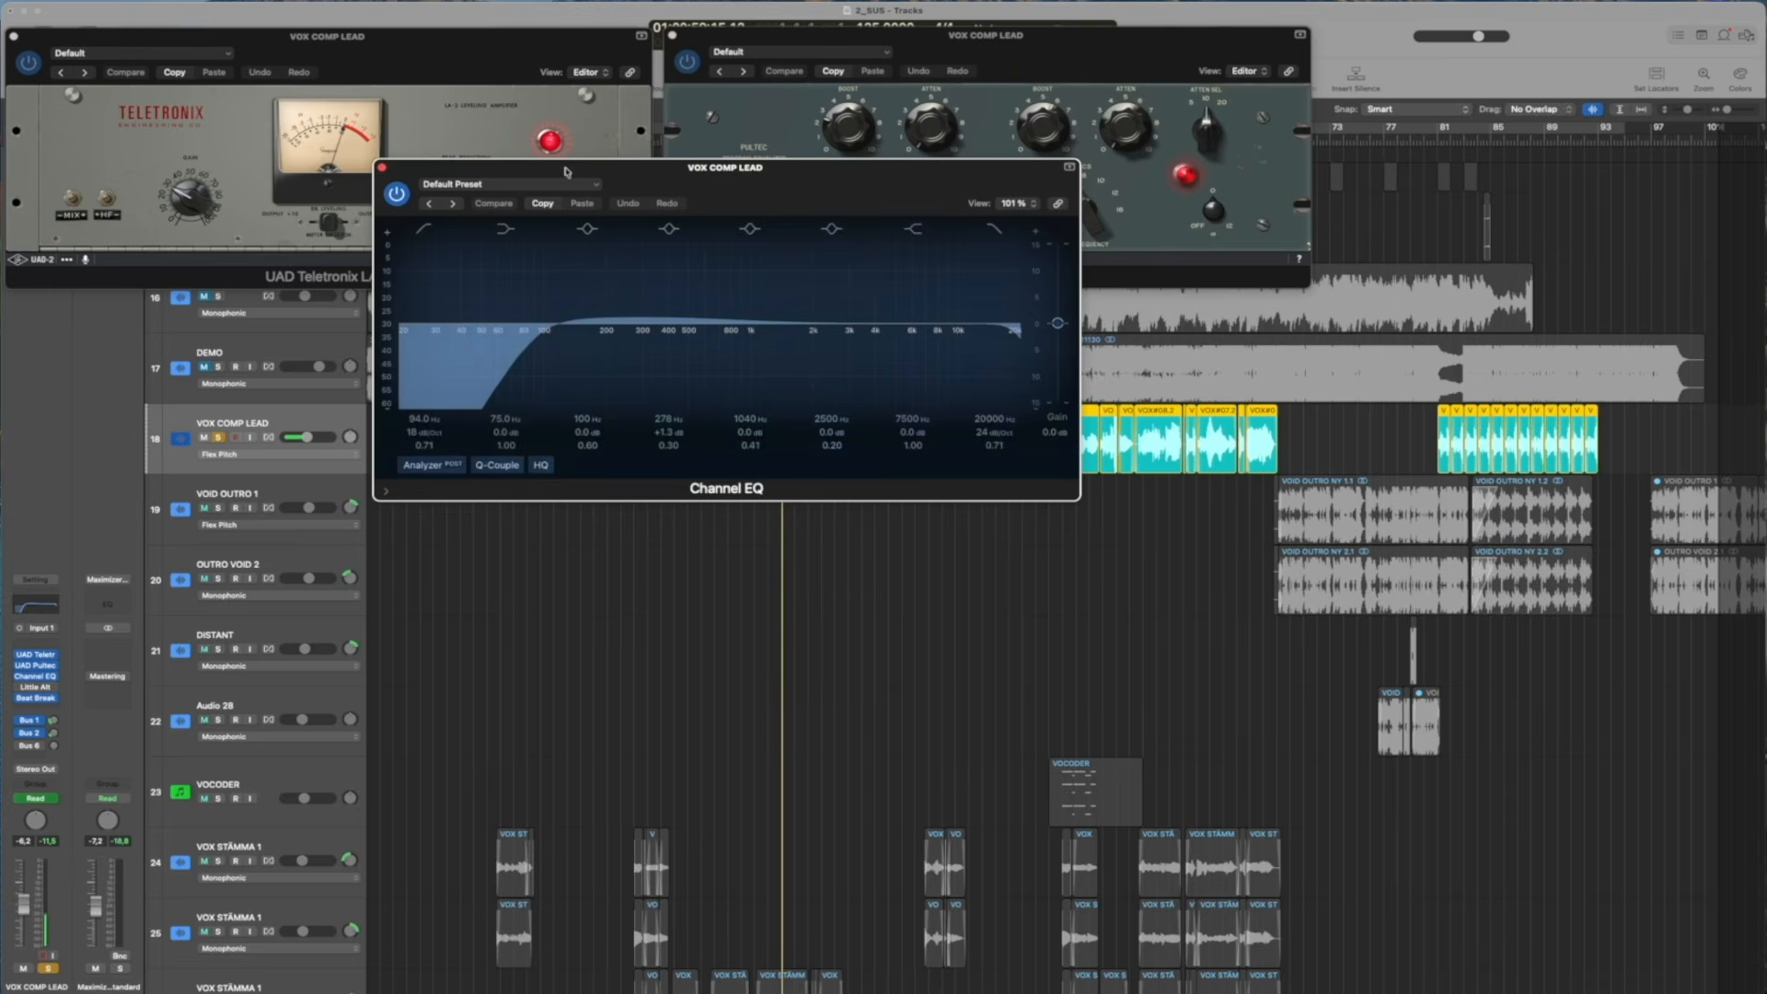
{"action": "left_click_drag", "start_coordinate": [423, 175], "coordinate": [468, 402]}
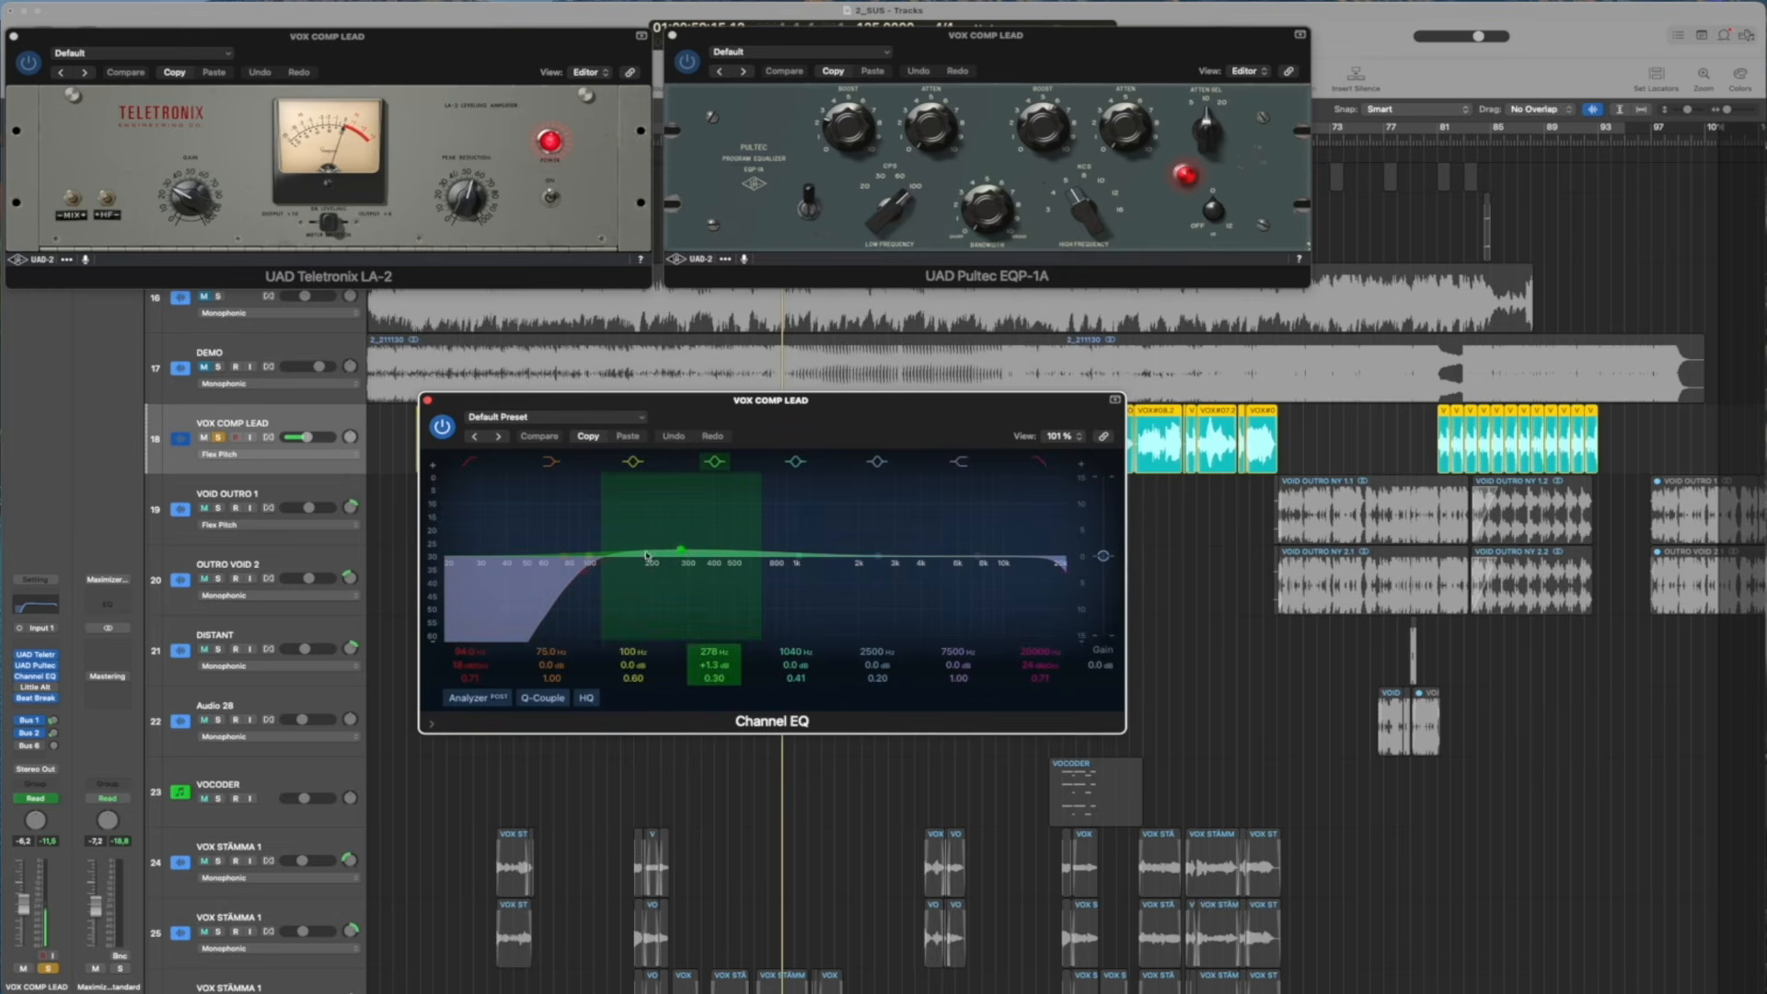
{"action": "left_click", "coordinate": [427, 400]}
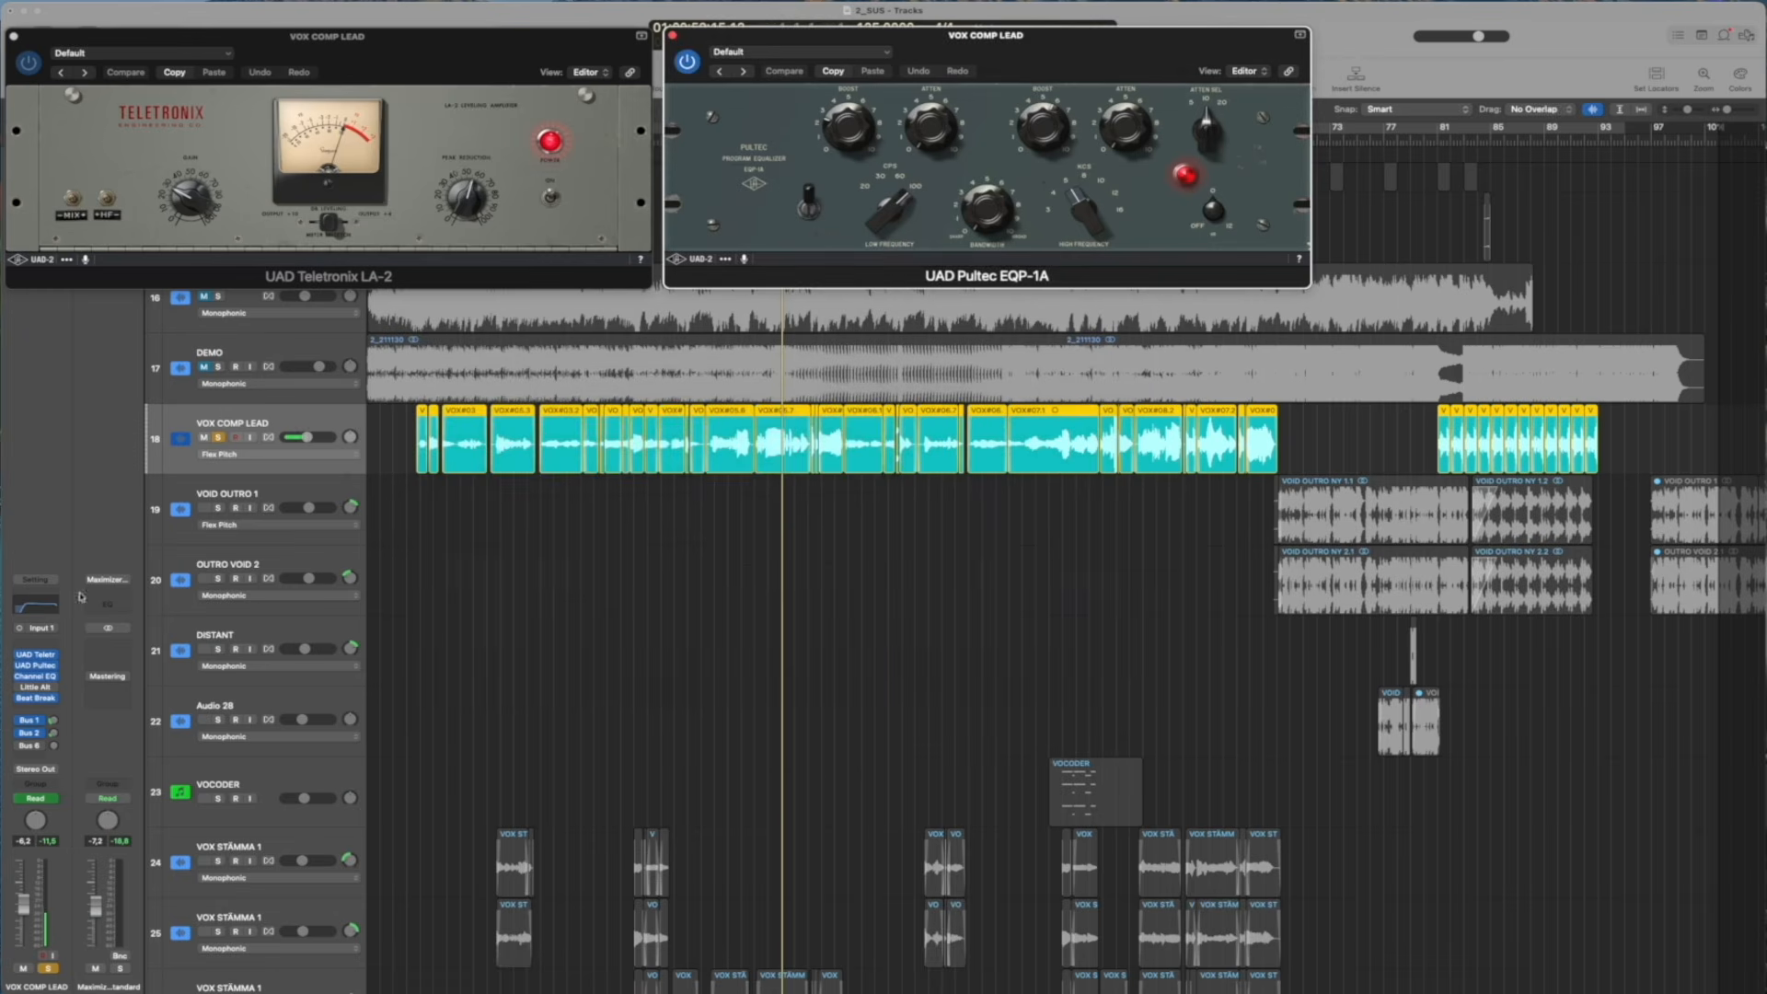
Open VOX COMP LEAD's Beat Breaker, examine it alongside the track's Mix automation, then unsolo the track and close the plug-in
{"action": "left_click", "coordinate": [41, 699]}
{"action": "left_click", "coordinate": [137, 500]}
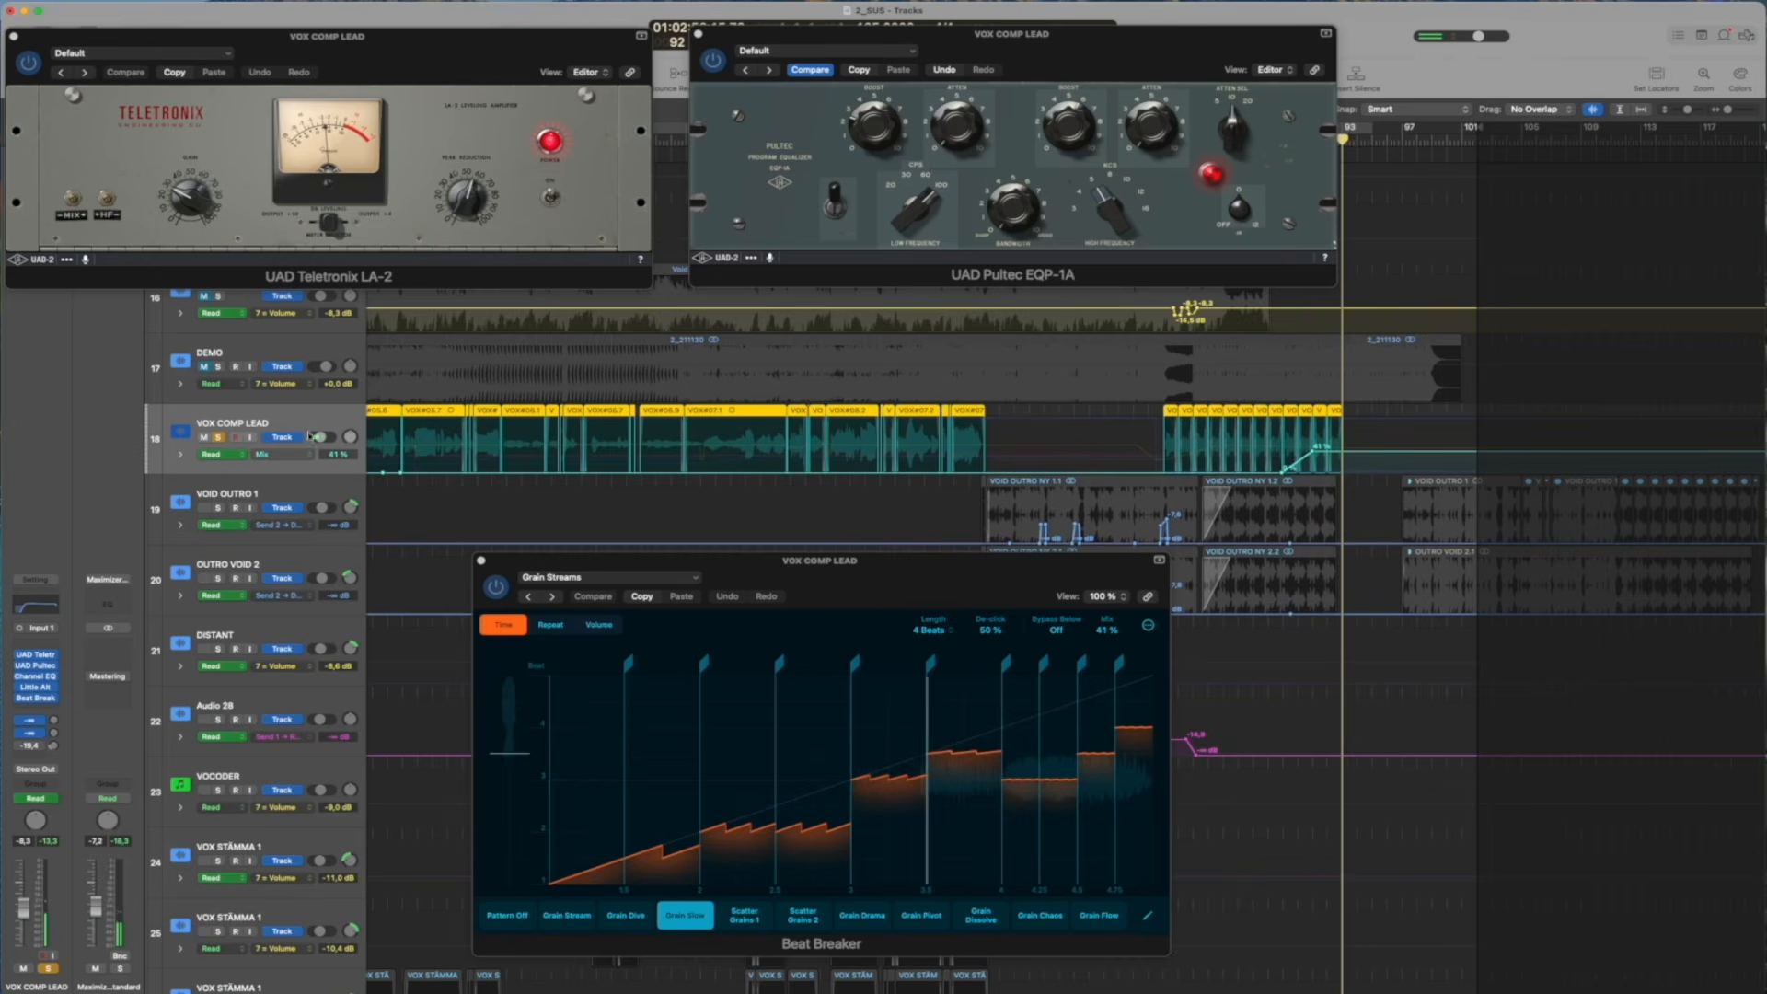
{"action": "left_click", "coordinate": [219, 438]}
{"action": "left_click", "coordinate": [480, 561]}
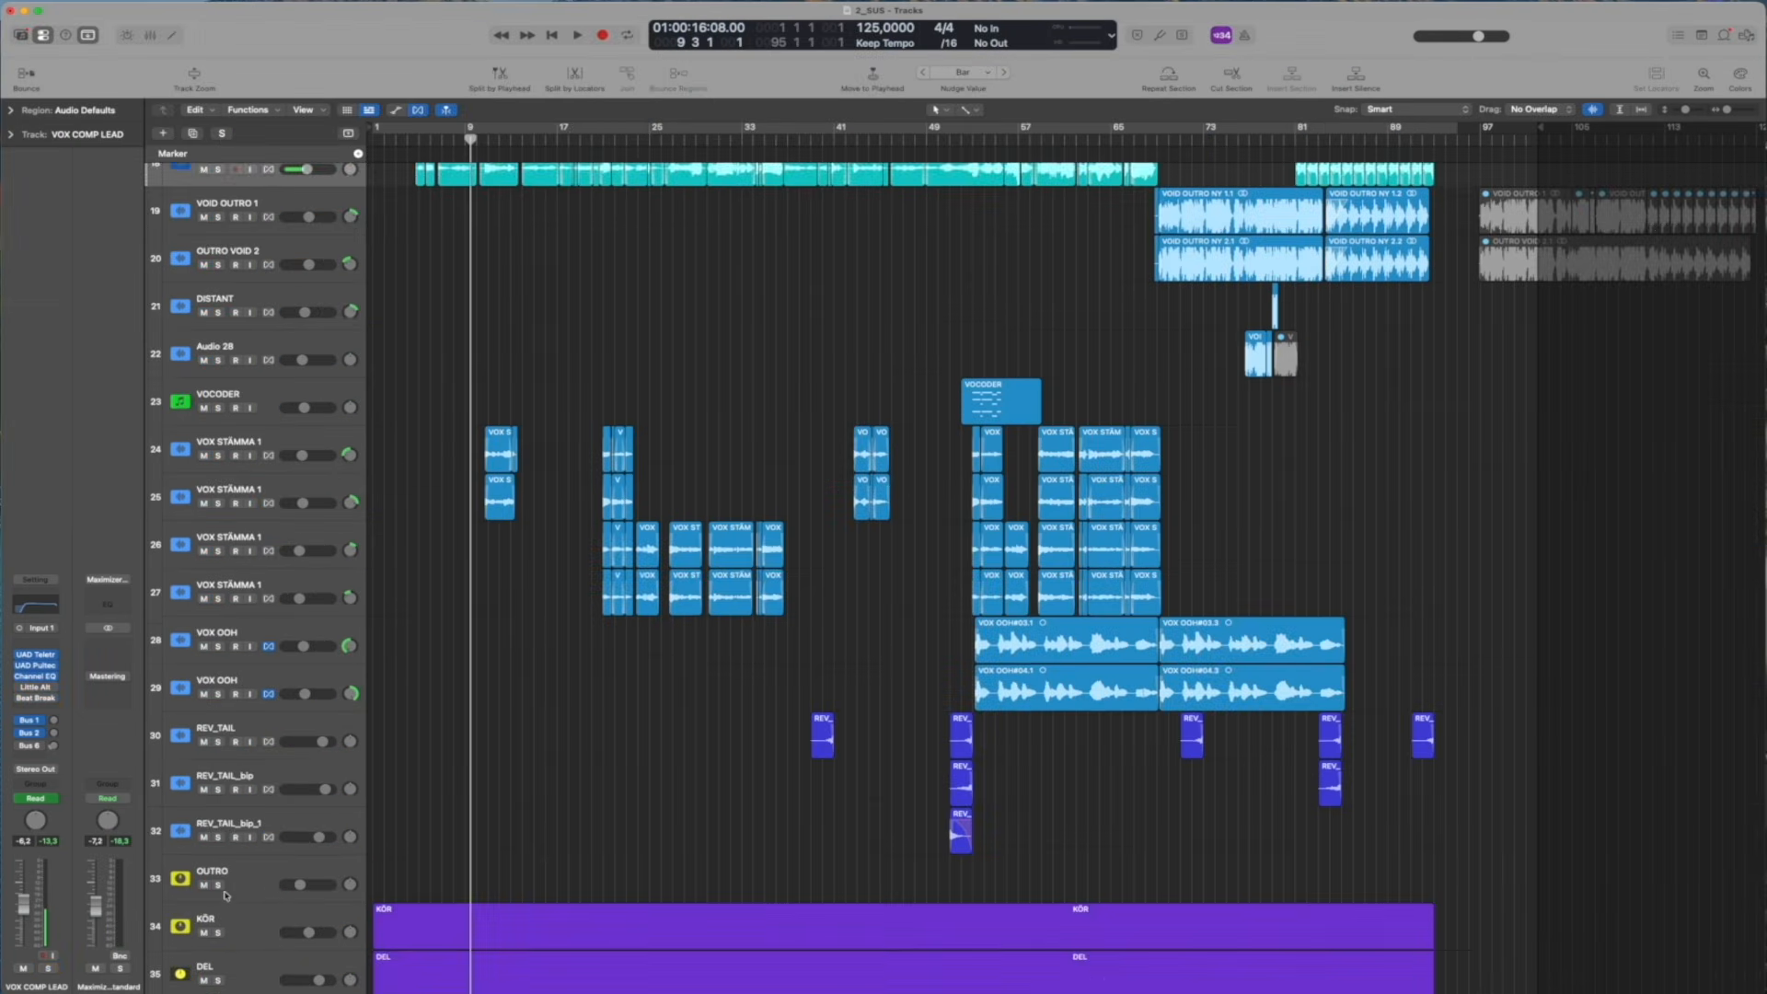
Solo the KÖR backing vocal stack, add VOX COMP LEAD to the solo, and audition them around bar 21
{"action": "scroll", "coordinate": [264, 901], "scroll_direction": "down", "scroll_amount": 2}
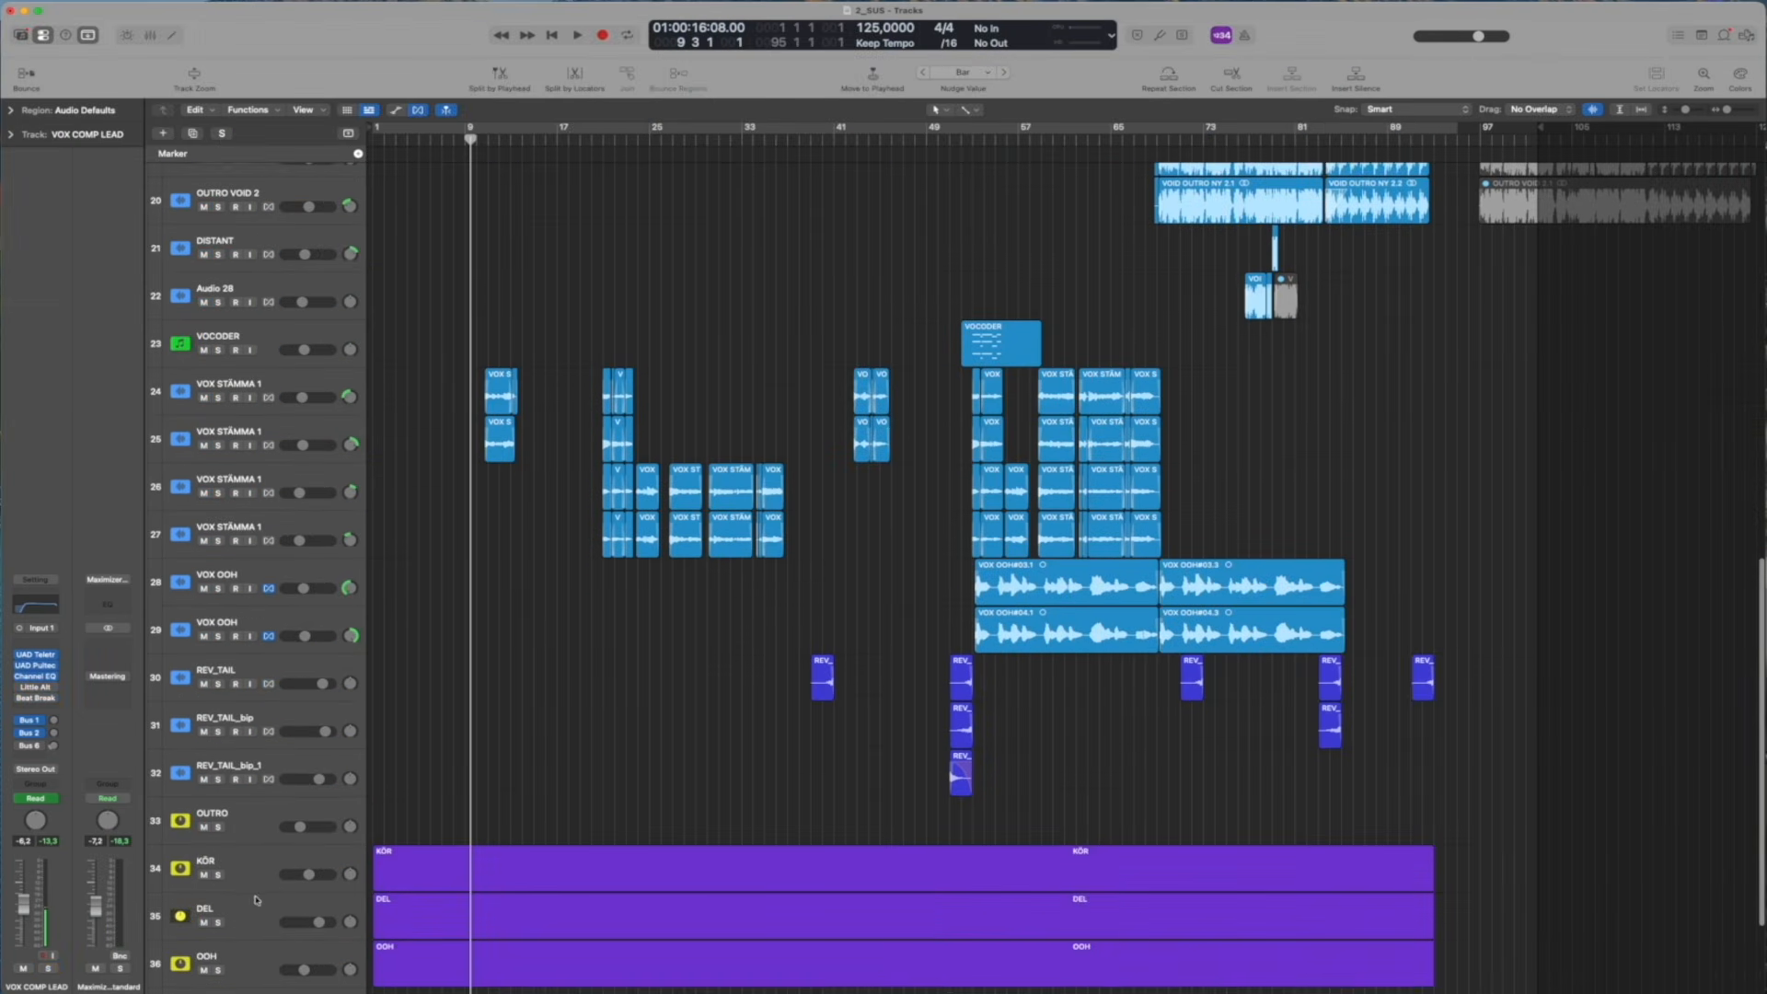
{"action": "left_click", "coordinate": [214, 877]}
{"action": "scroll", "coordinate": [590, 299], "scroll_direction": "up", "scroll_amount": 5}
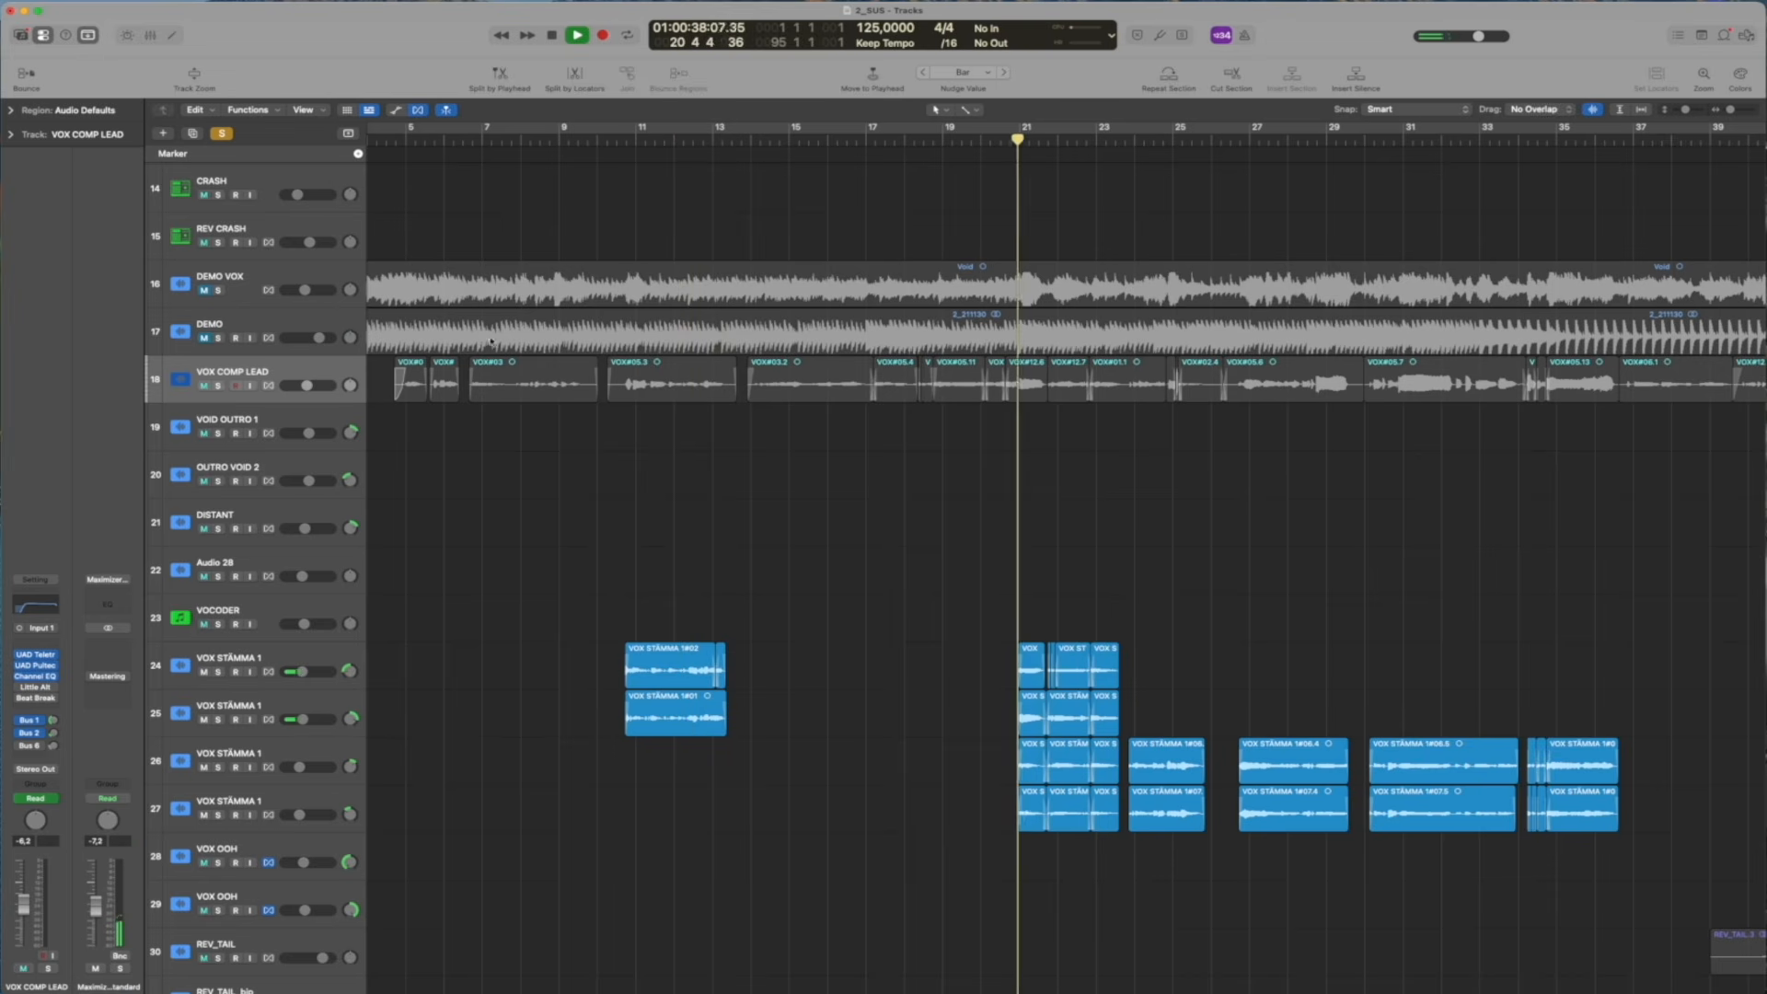
{"action": "left_click", "coordinate": [219, 384]}
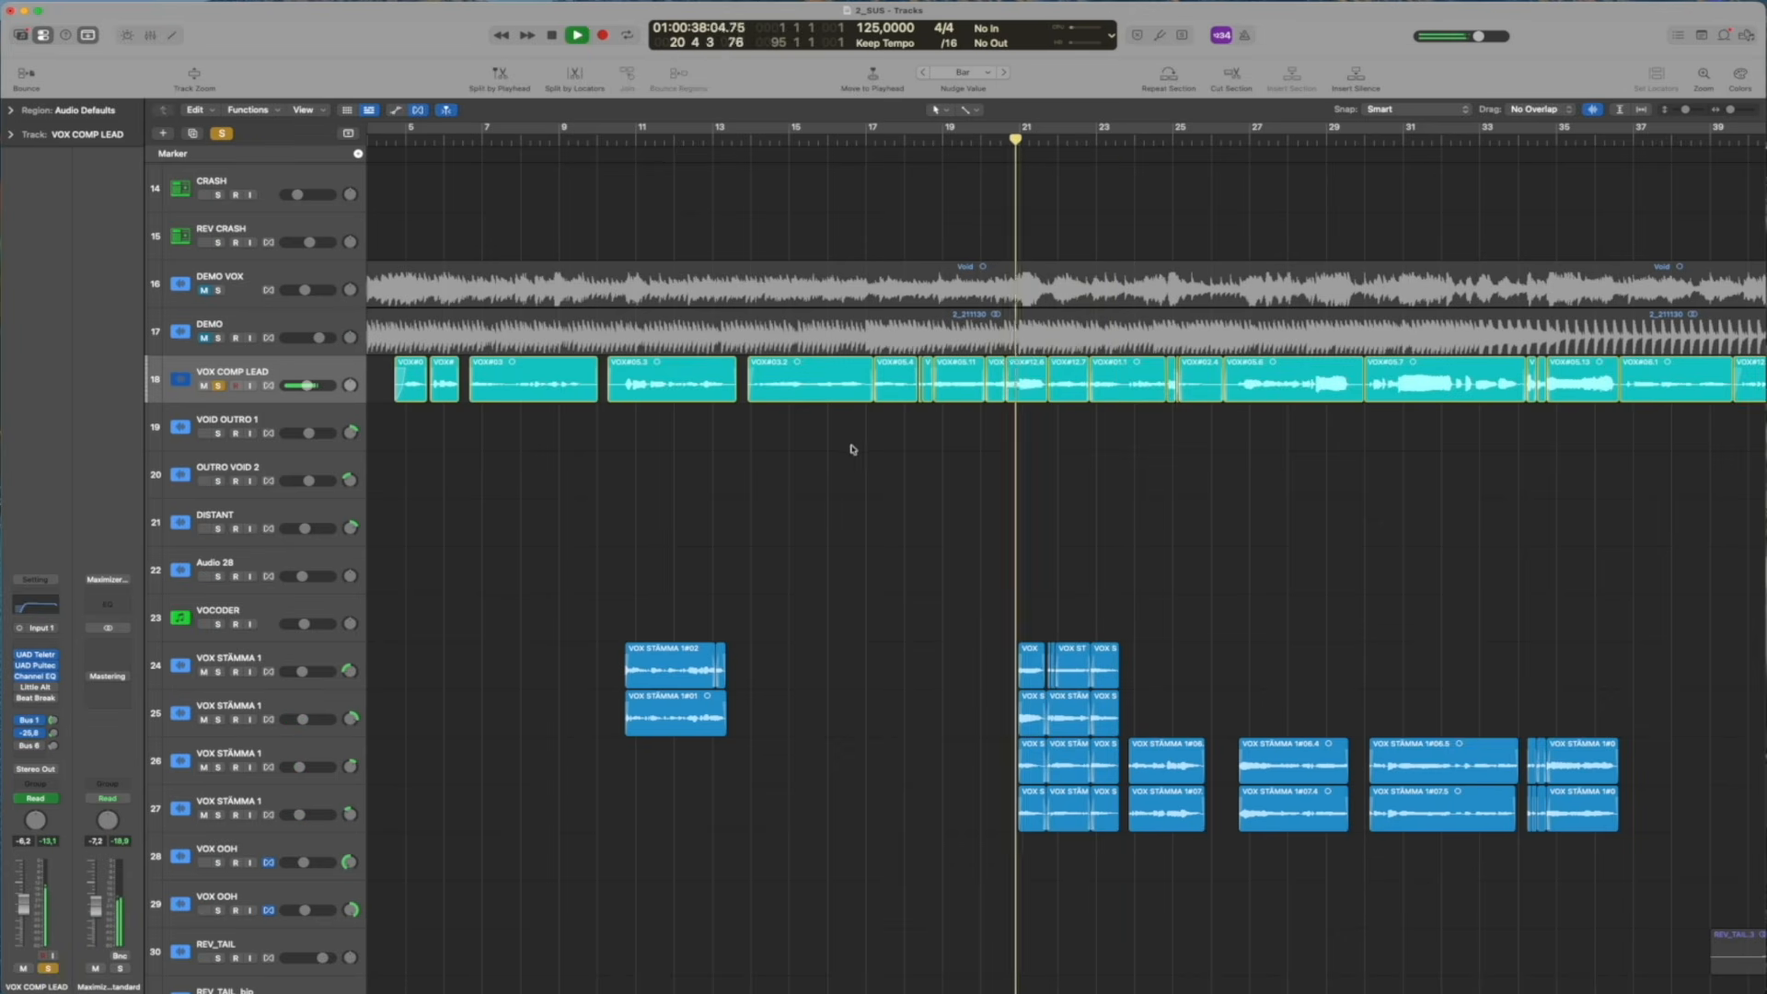
{"action": "key", "text": "space"}
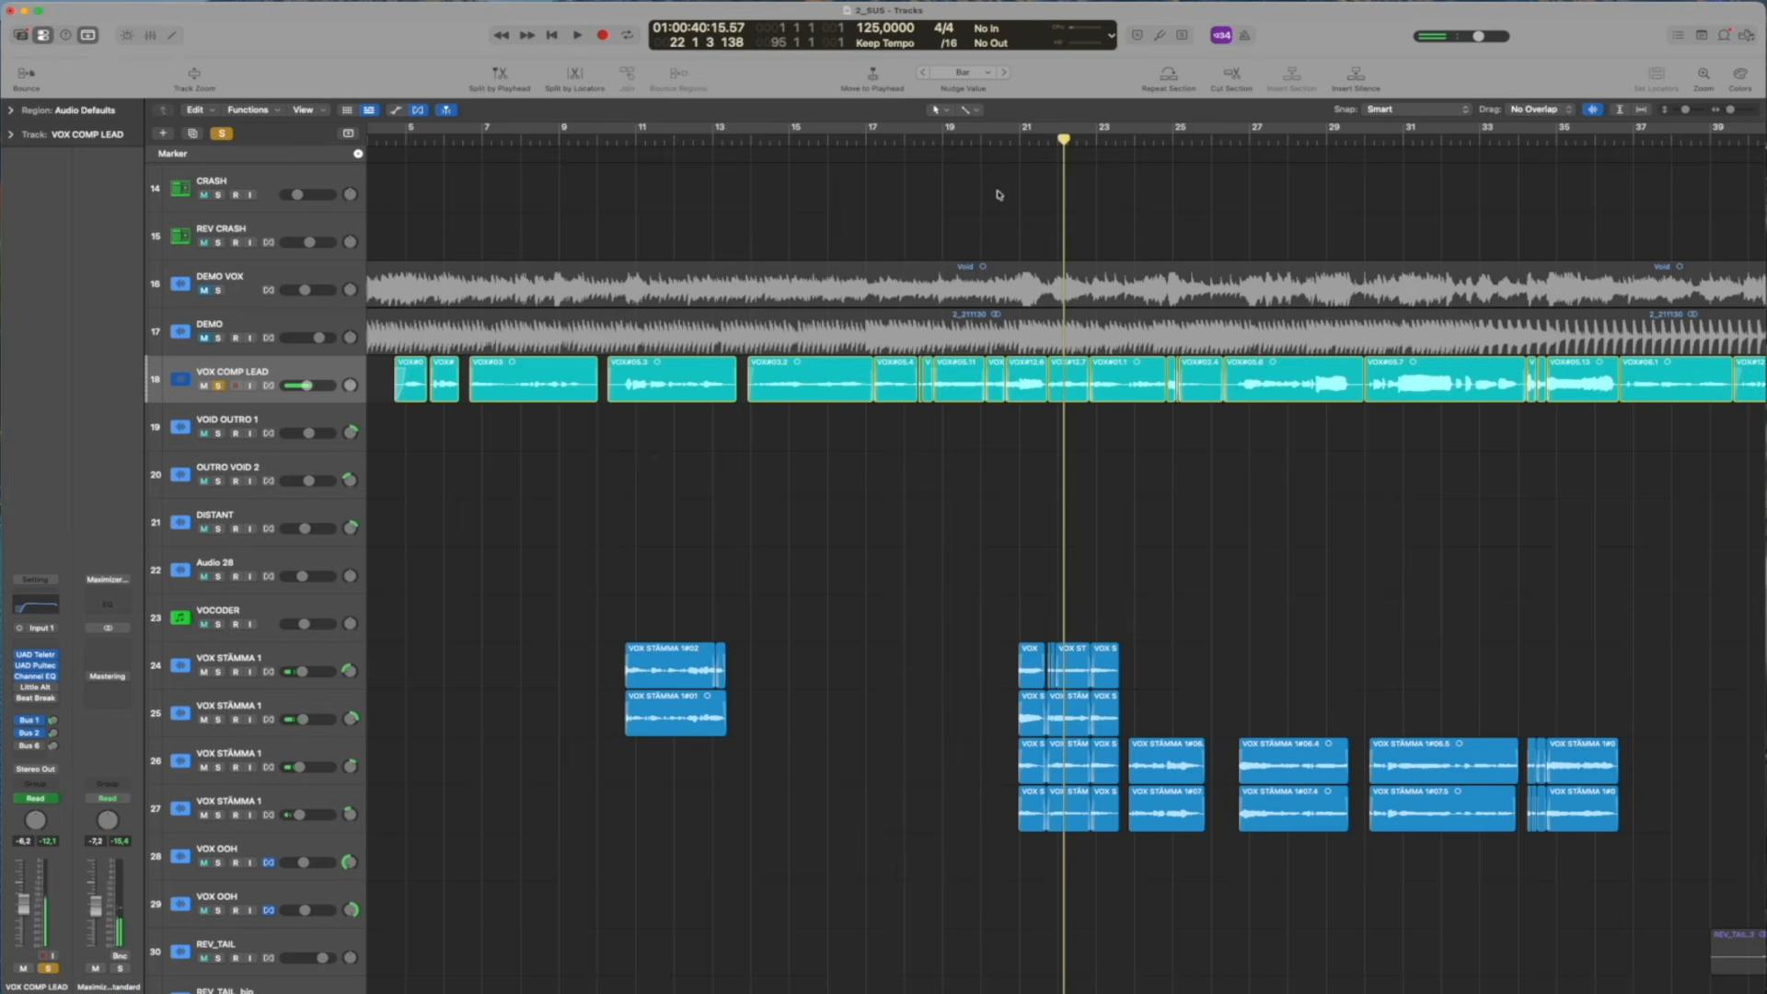
Replay the backing vocals from about bar 20, switching VOX COMP LEAD's solo on and off to compare
{"action": "left_click_drag", "start_coordinate": [1009, 135], "coordinate": [1014, 138]}
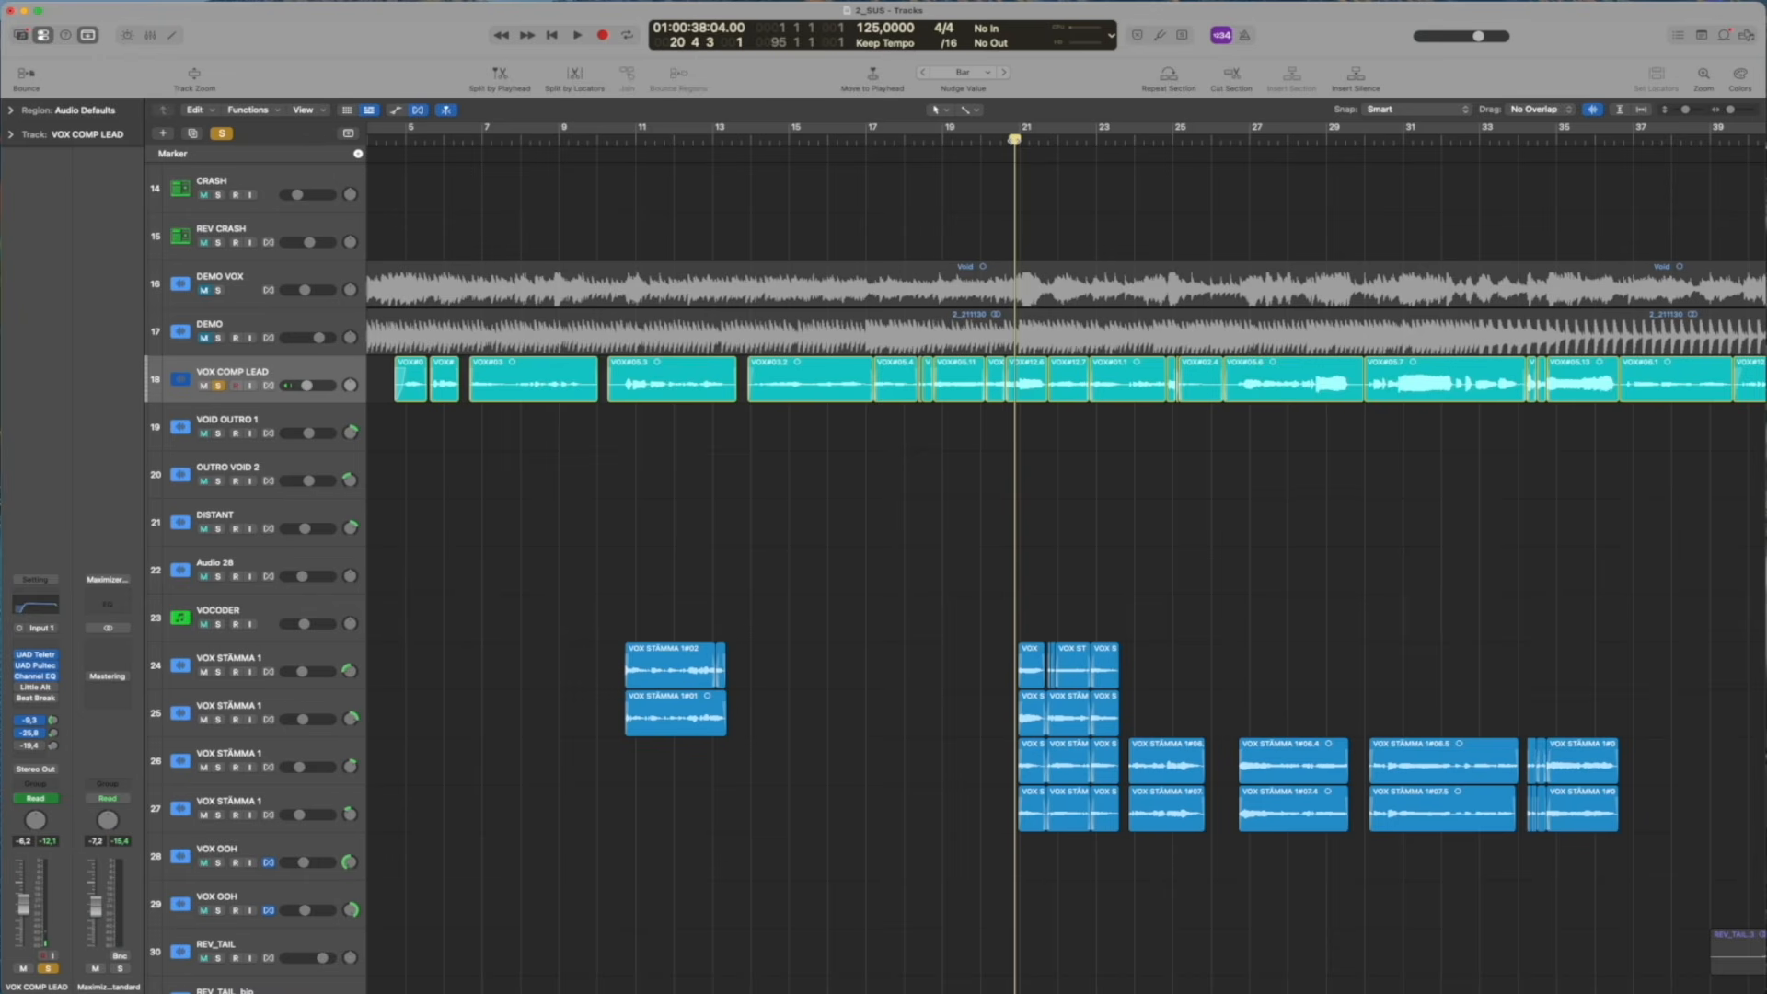
{"action": "mouse_move", "coordinate": [1014, 138]}
{"action": "left_mouse_down"}
{"action": "mouse_move", "coordinate": [1030, 138]}
{"action": "mouse_move", "coordinate": [991, 138]}
{"action": "mouse_move", "coordinate": [1011, 139]}
{"action": "left_mouse_up"}
{"action": "key", "text": "space"}
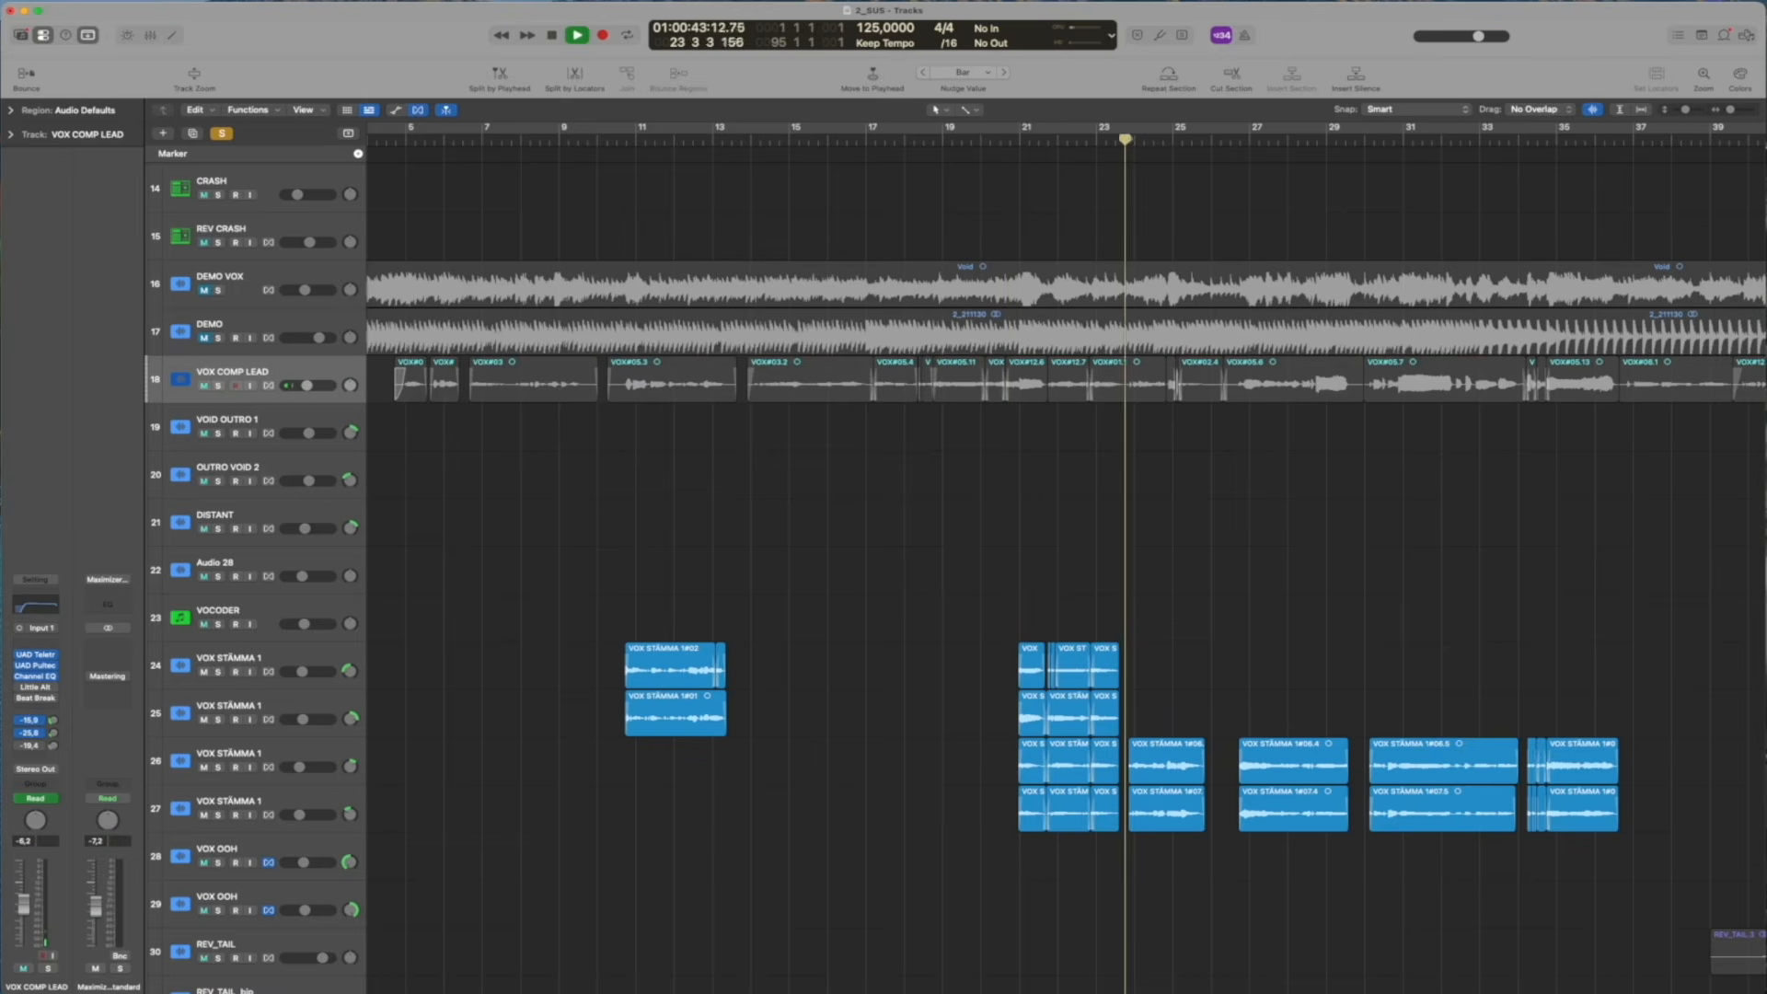
{"action": "key", "text": "s"}
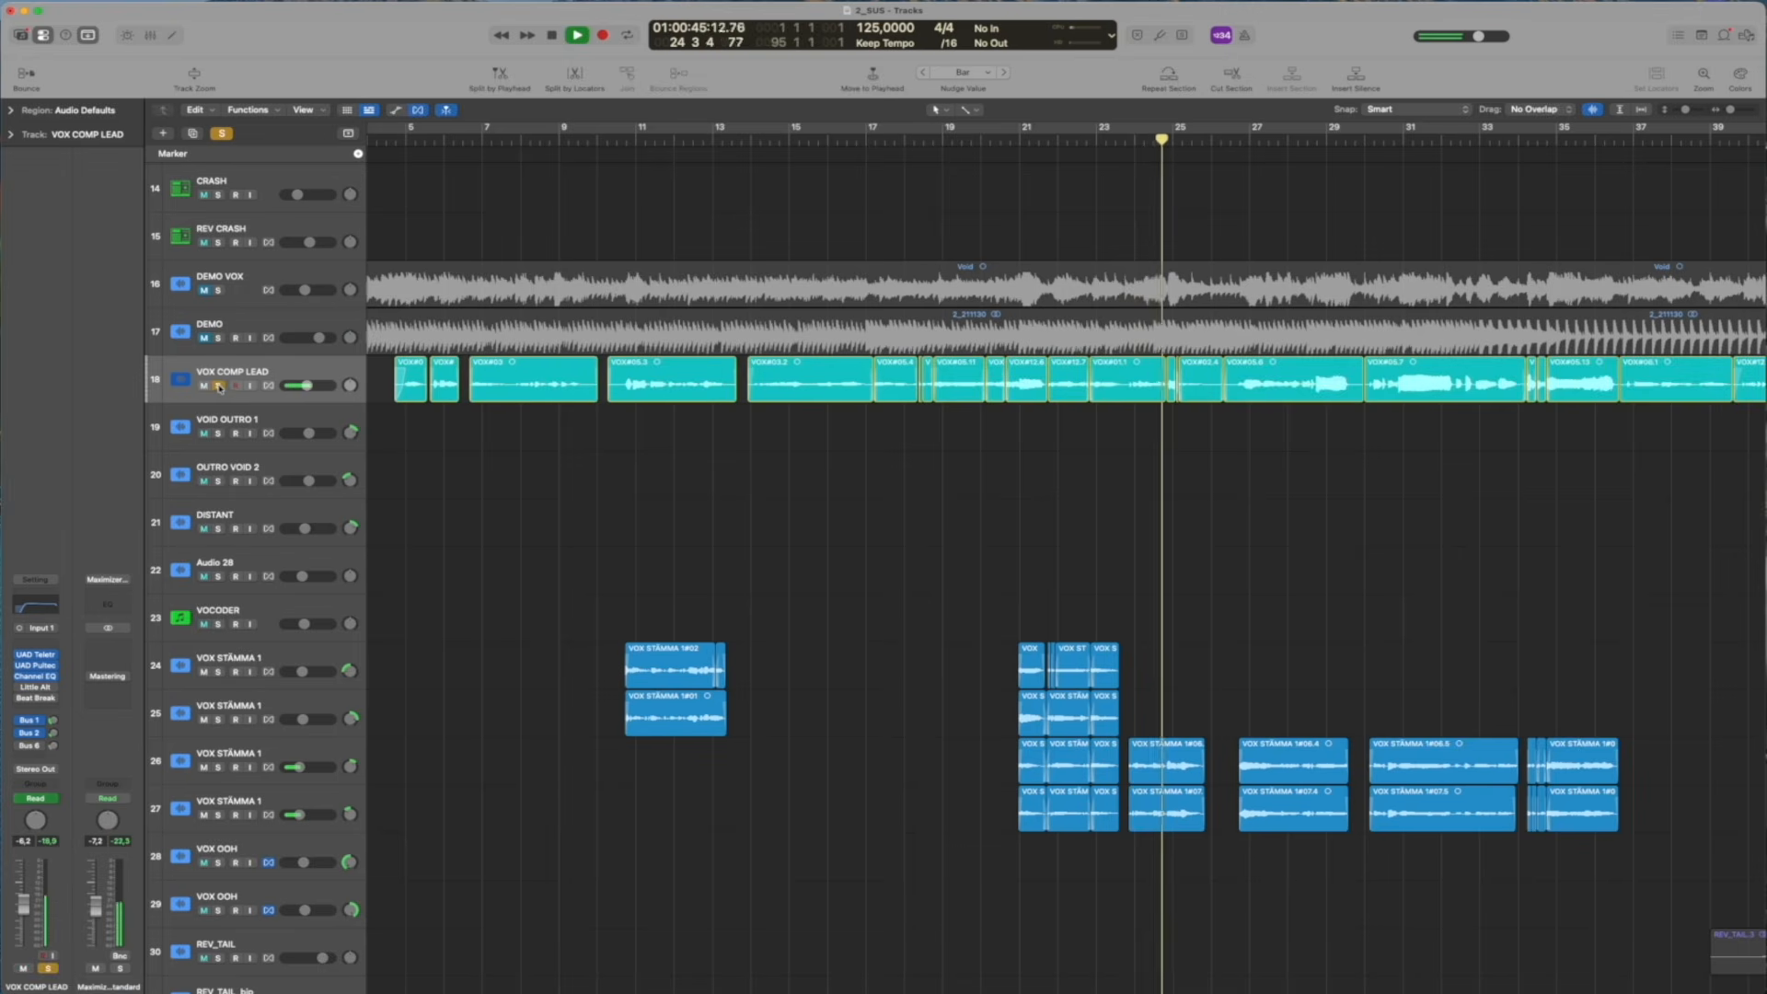
{"action": "key", "text": "space"}
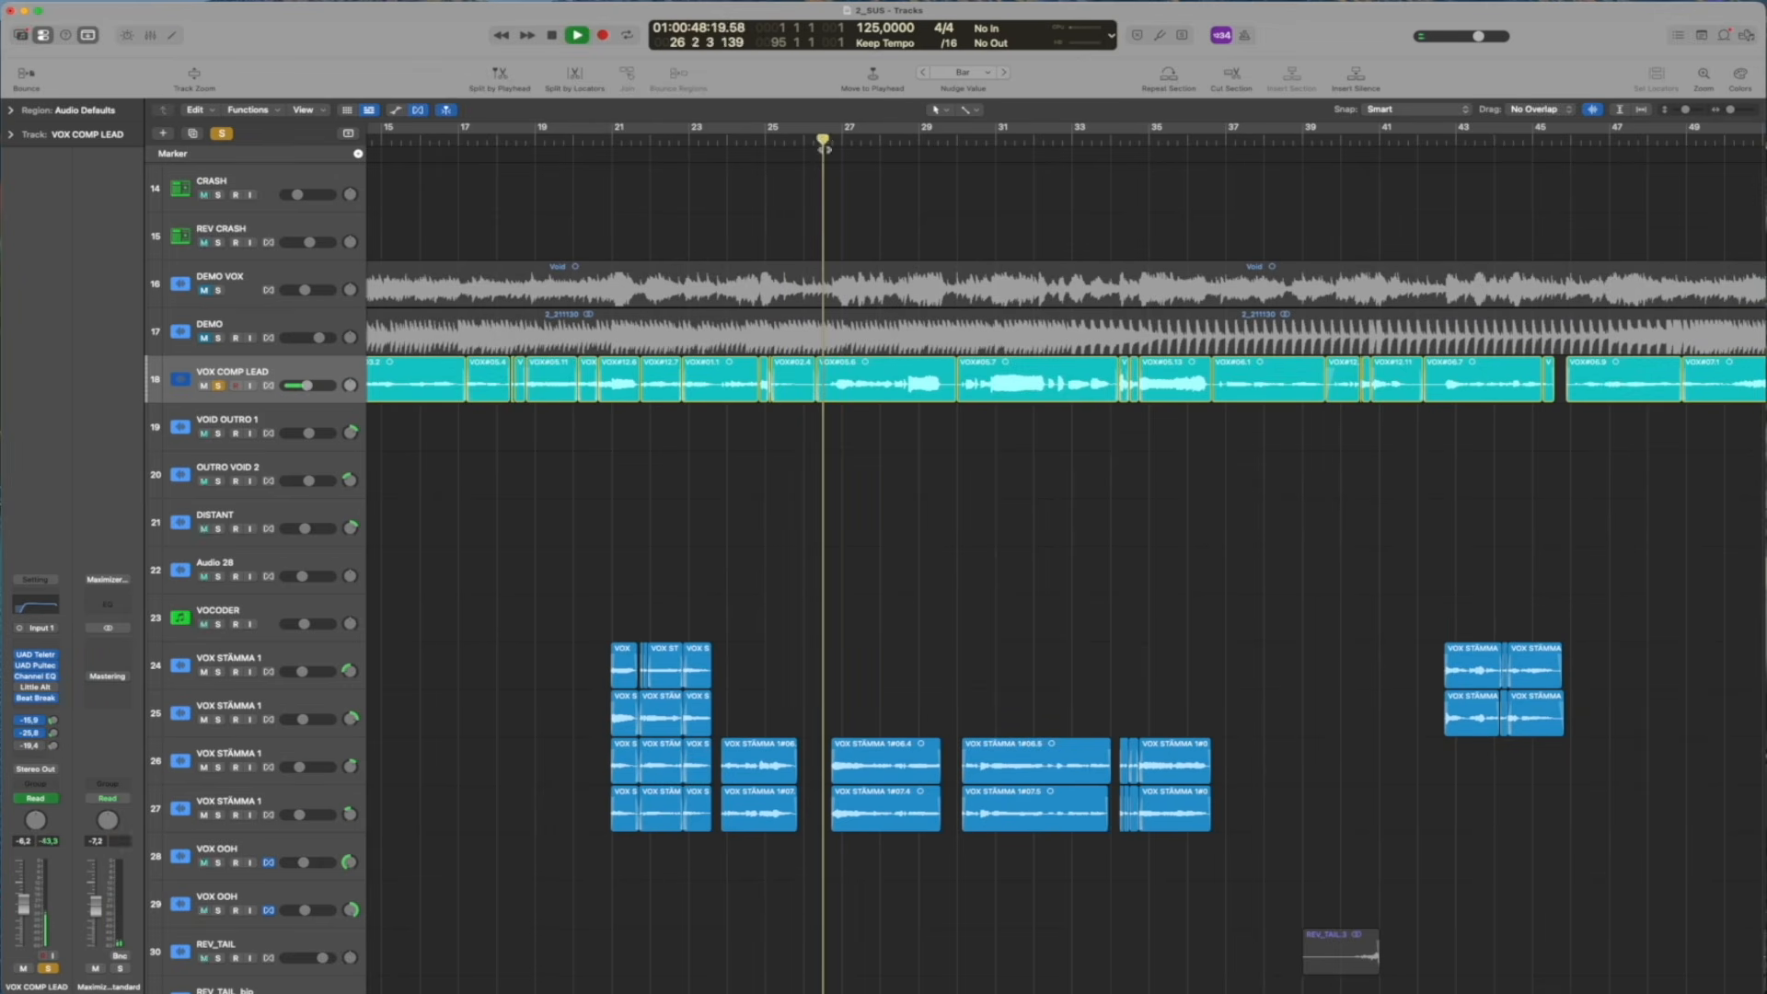
{"action": "scroll", "coordinate": [1341, 390], "scroll_direction": "down", "scroll_amount": 5}
{"action": "scroll", "coordinate": [1341, 390], "scroll_direction": "up", "scroll_amount": 5}
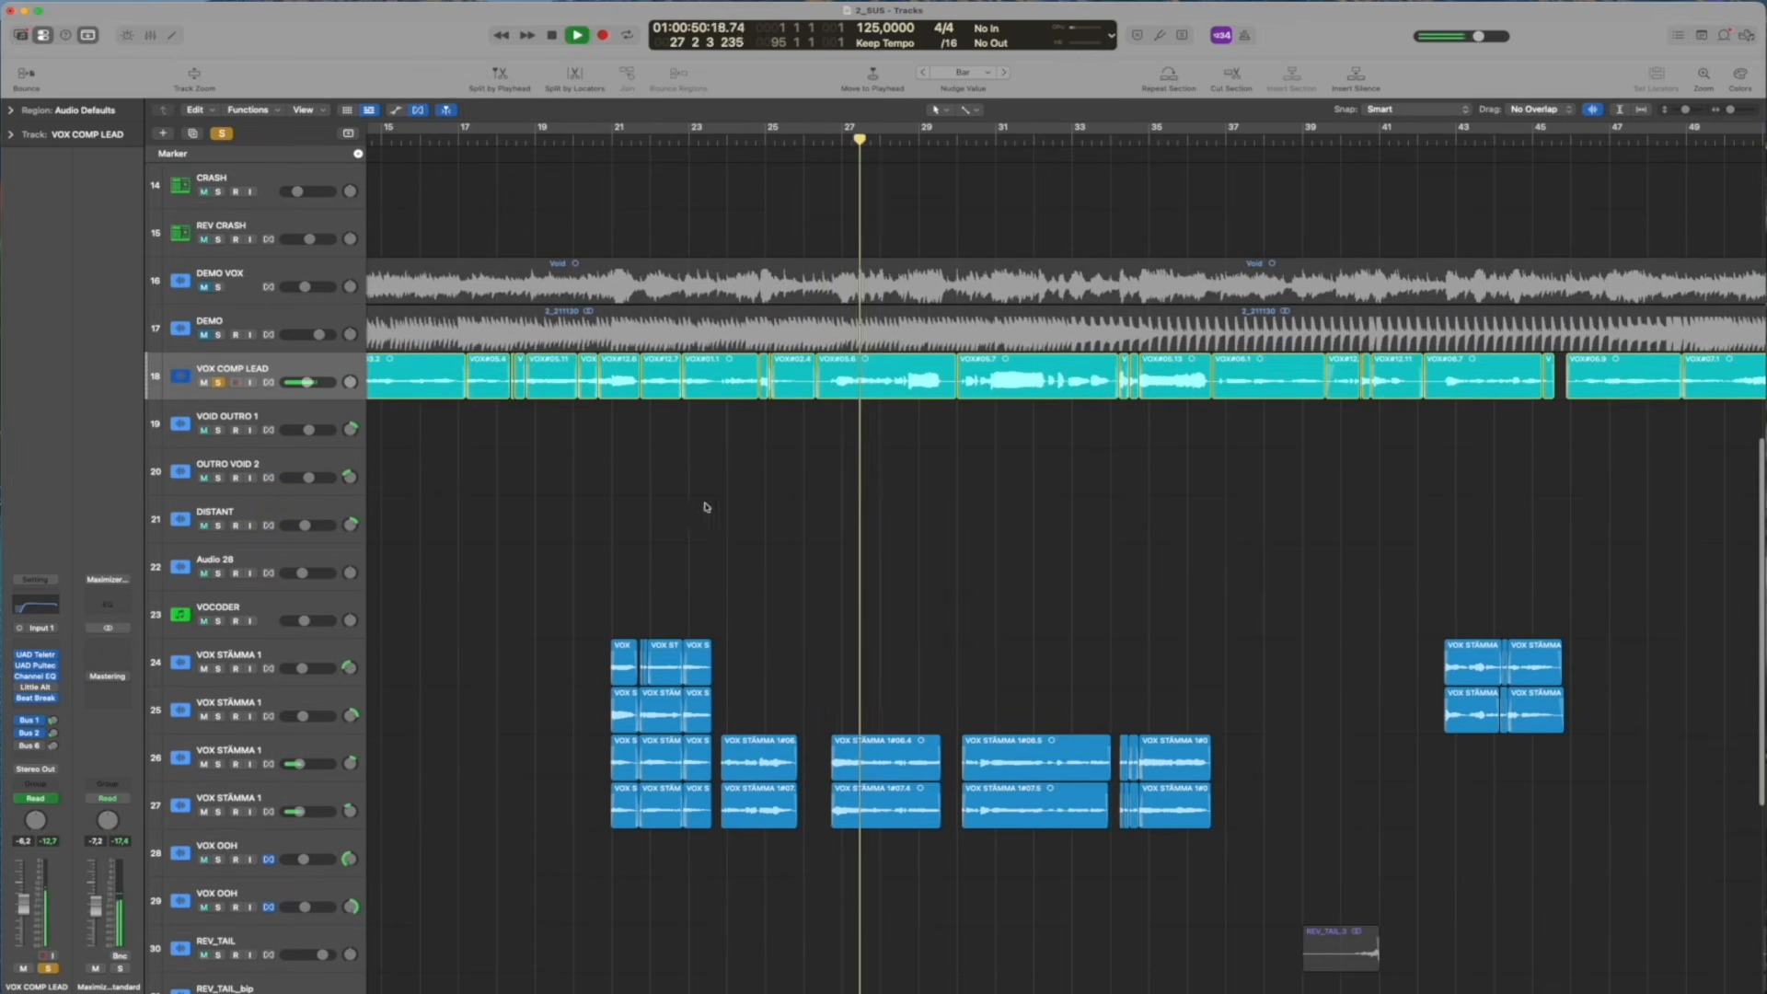
{"action": "left_click", "coordinate": [218, 382]}
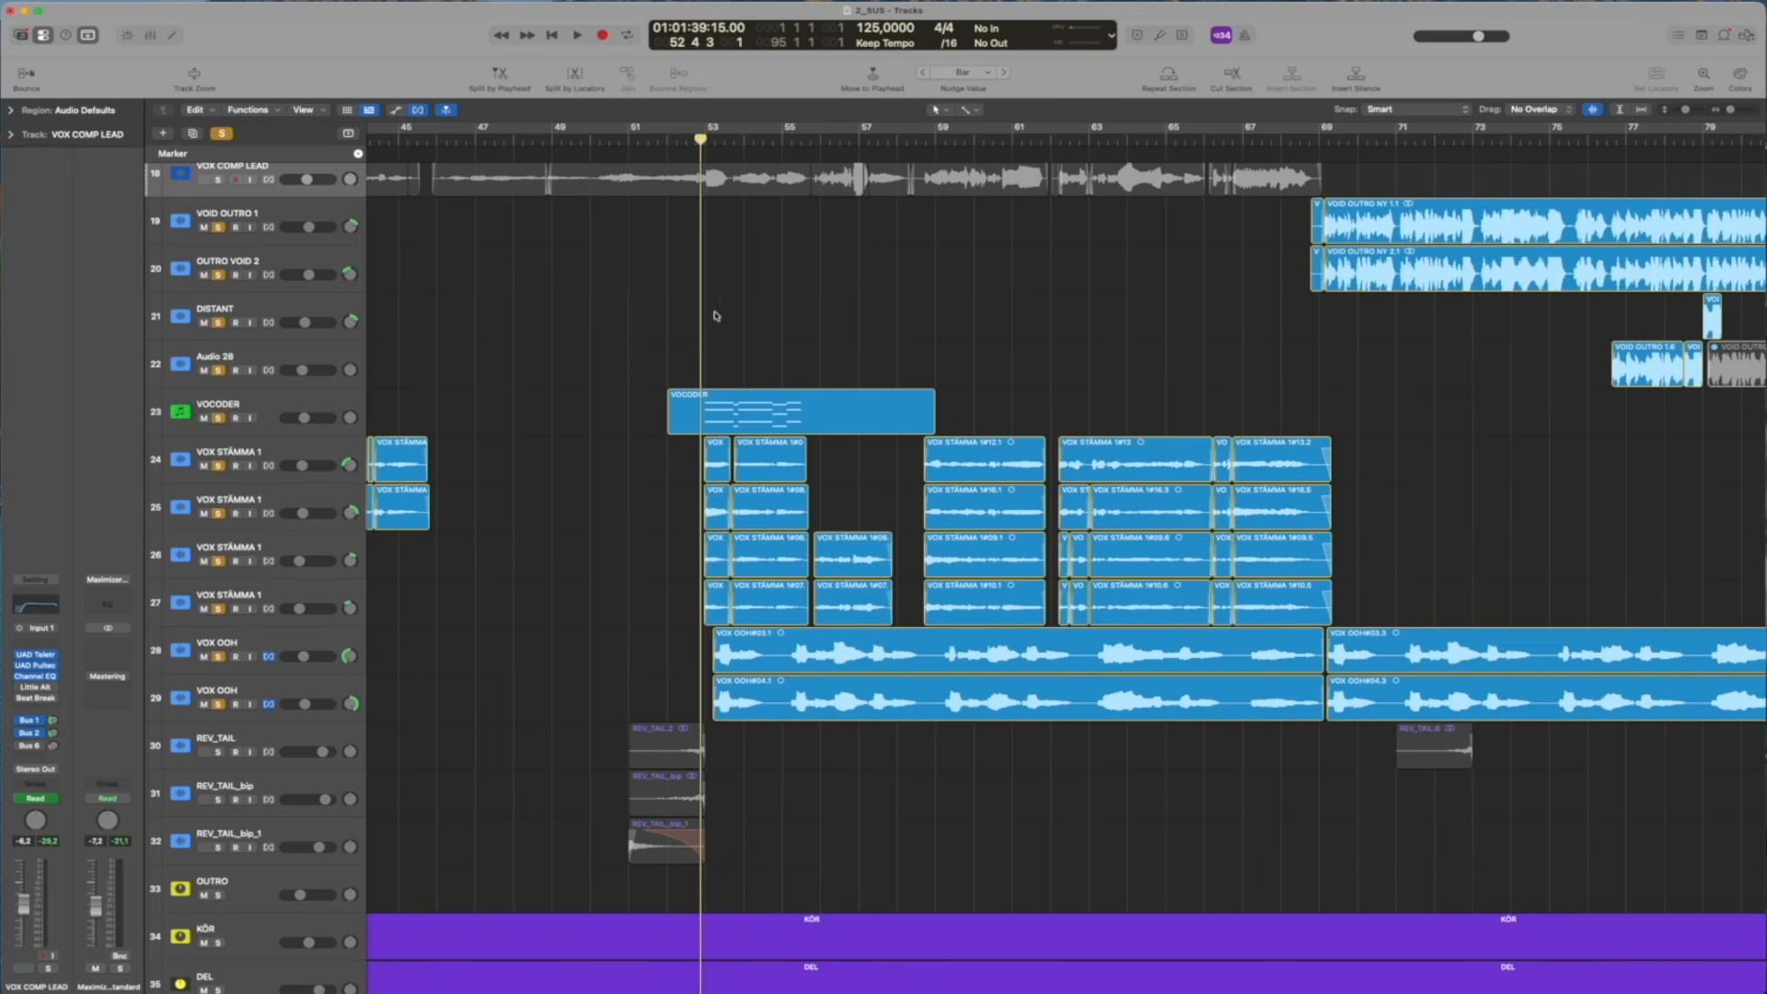
Audition the soloed backing vocal tracks around bar 57 and again from about bar 58
{"action": "scroll", "coordinate": [716, 316], "scroll_direction": "up", "scroll_amount": 1}
{"action": "key", "text": "space"}
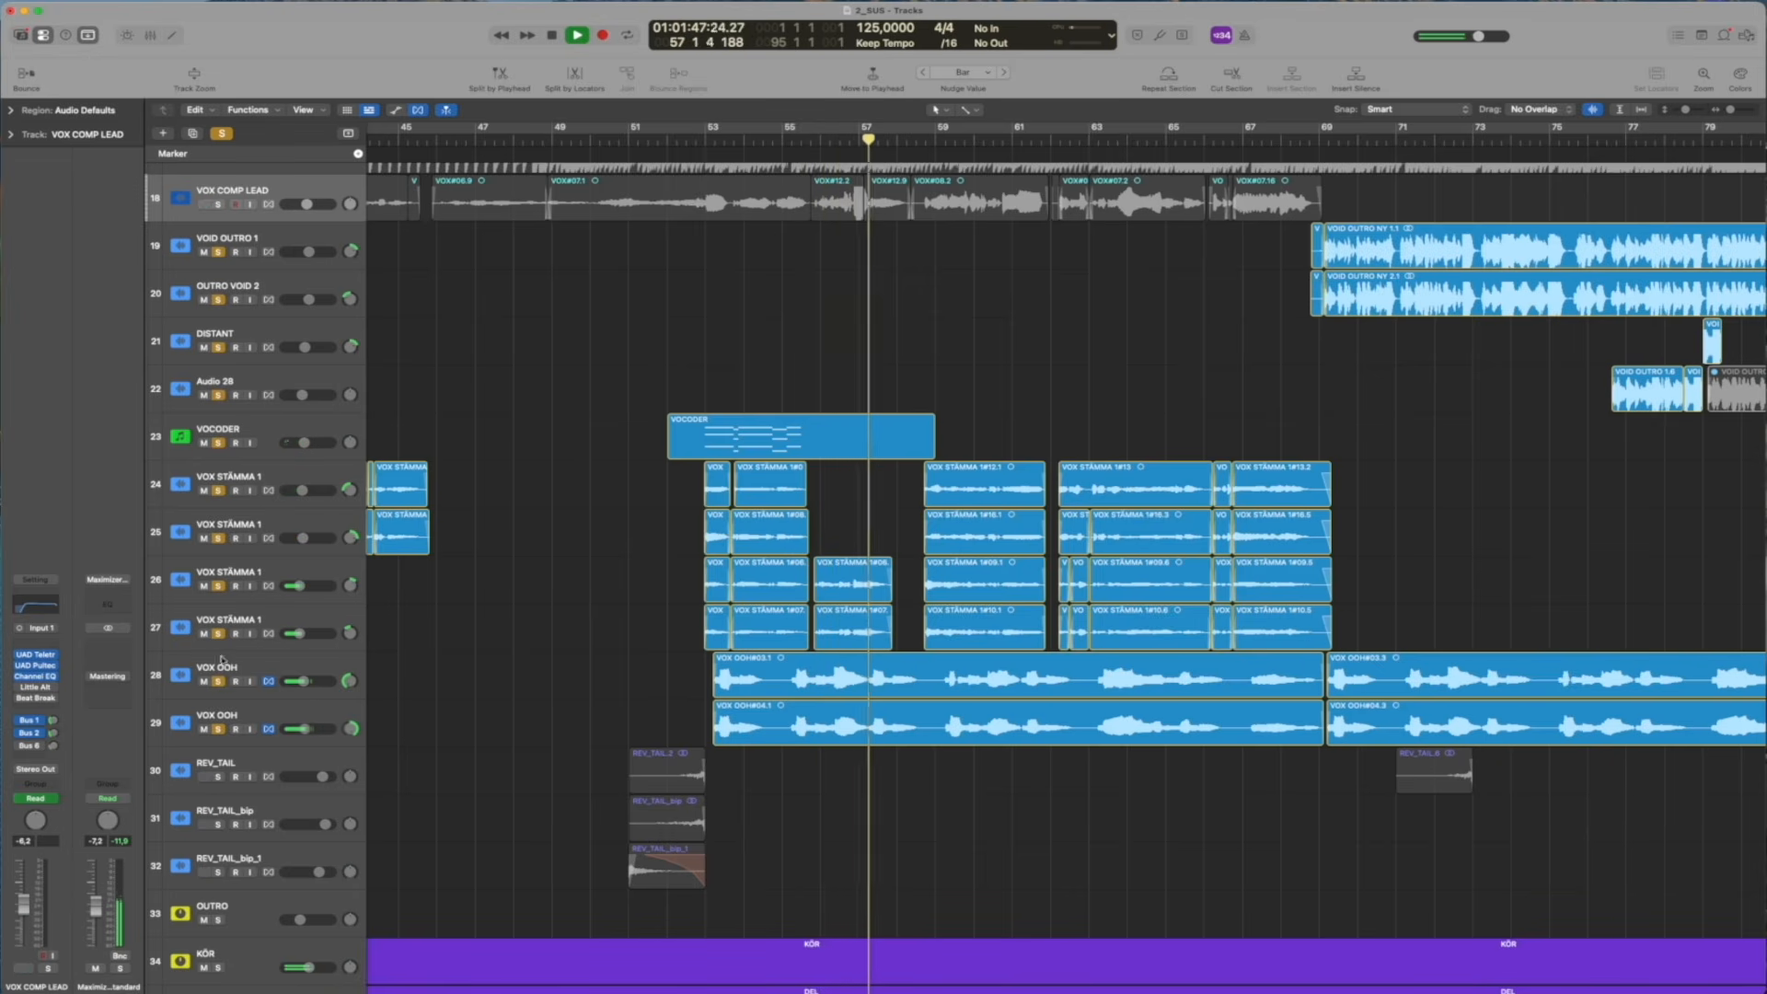
{"action": "key", "text": "space"}
{"action": "mouse_move", "coordinate": [220, 635]}
{"action": "left_mouse_down"}
{"action": "mouse_move", "coordinate": [212, 397]}
{"action": "mouse_move", "coordinate": [219, 633]}
{"action": "left_mouse_up"}
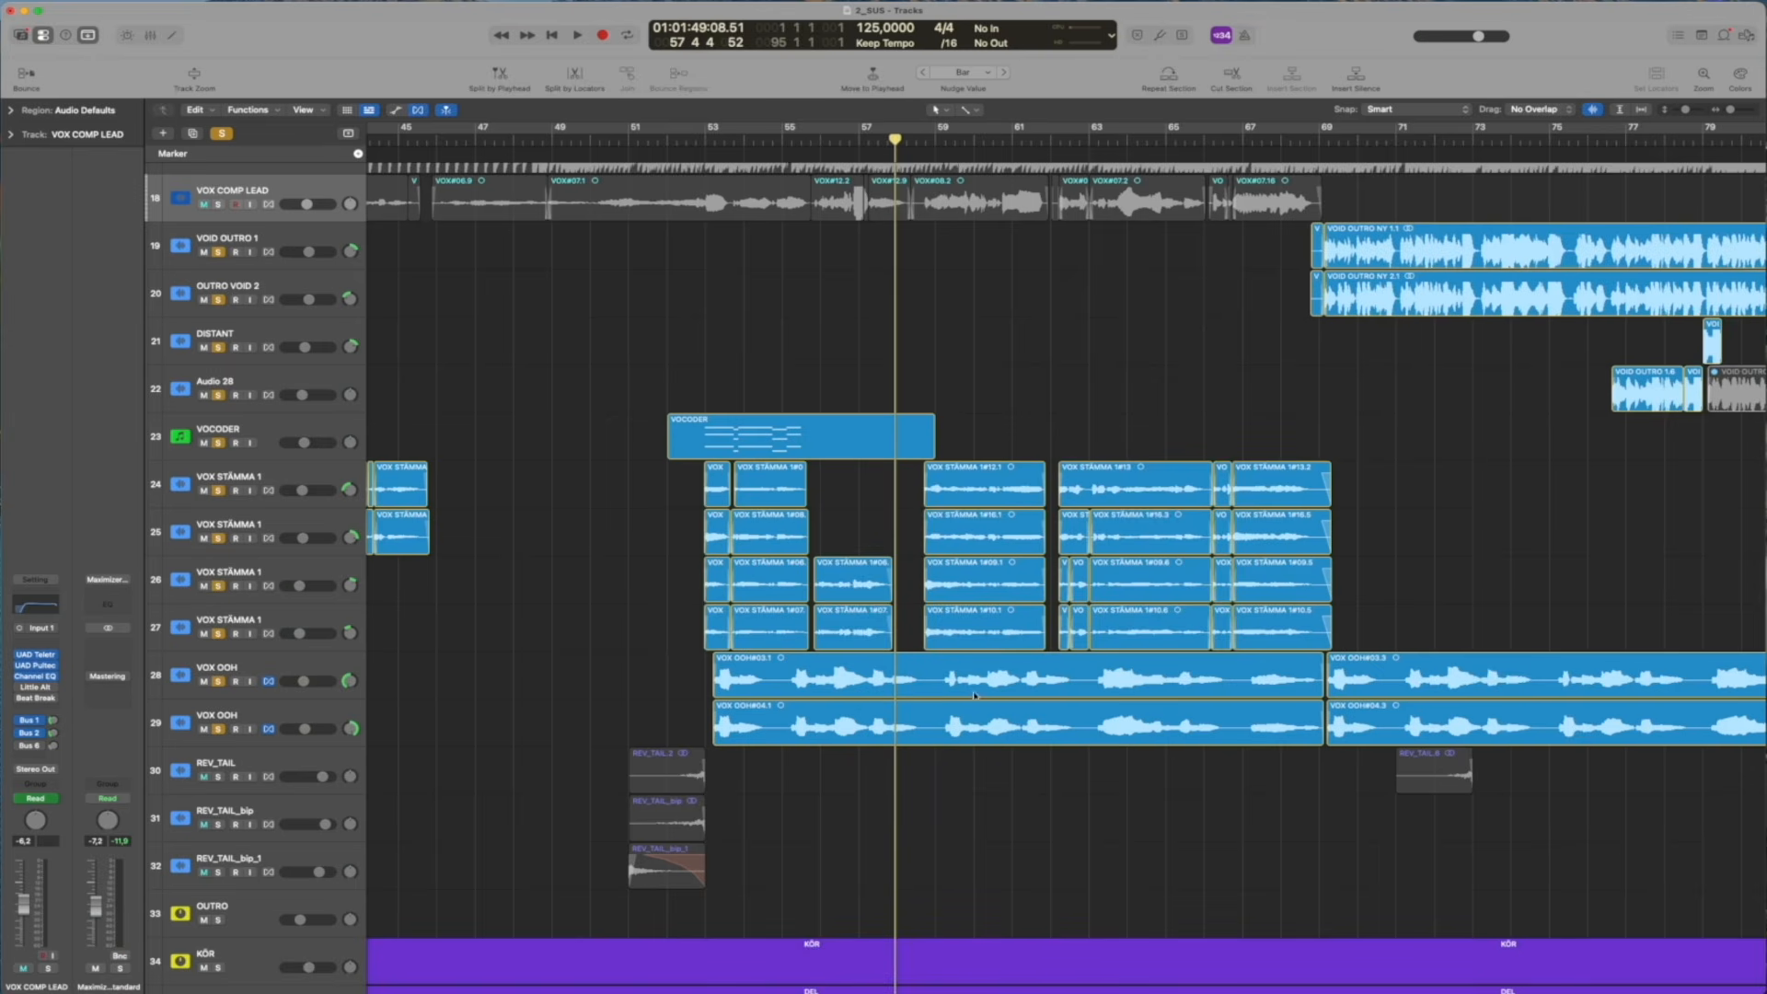
{"action": "key", "text": "period"}
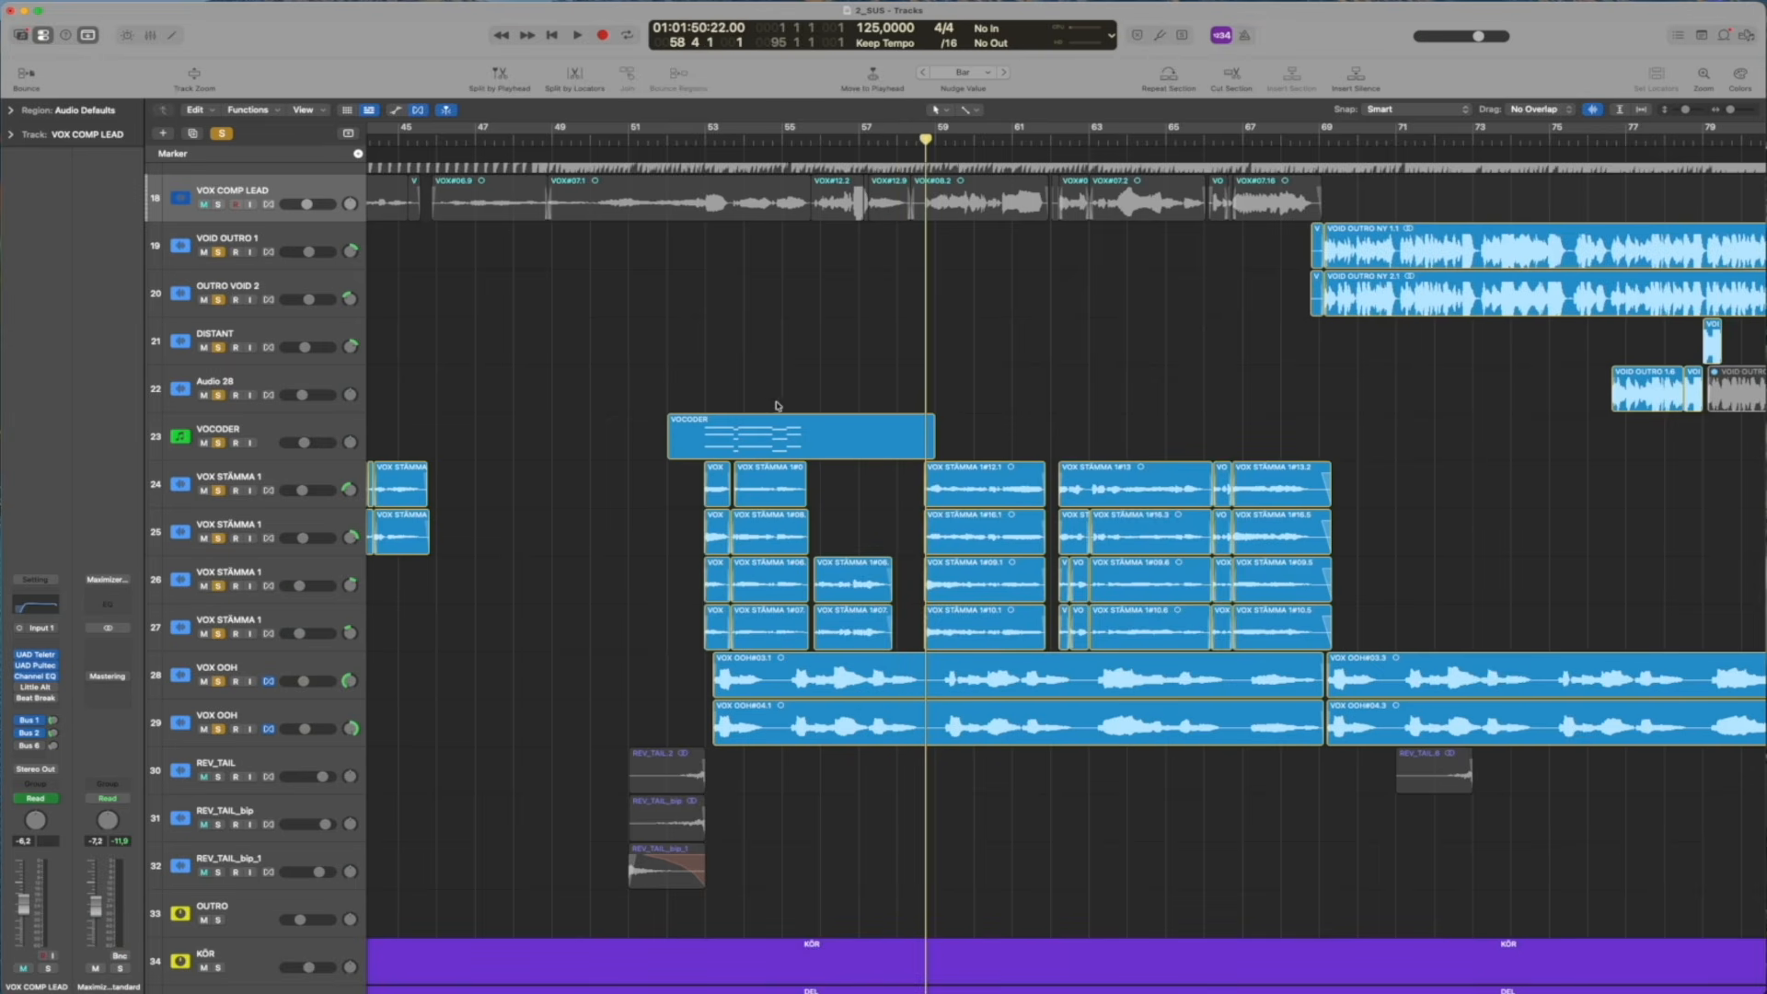
{"action": "key", "text": "space"}
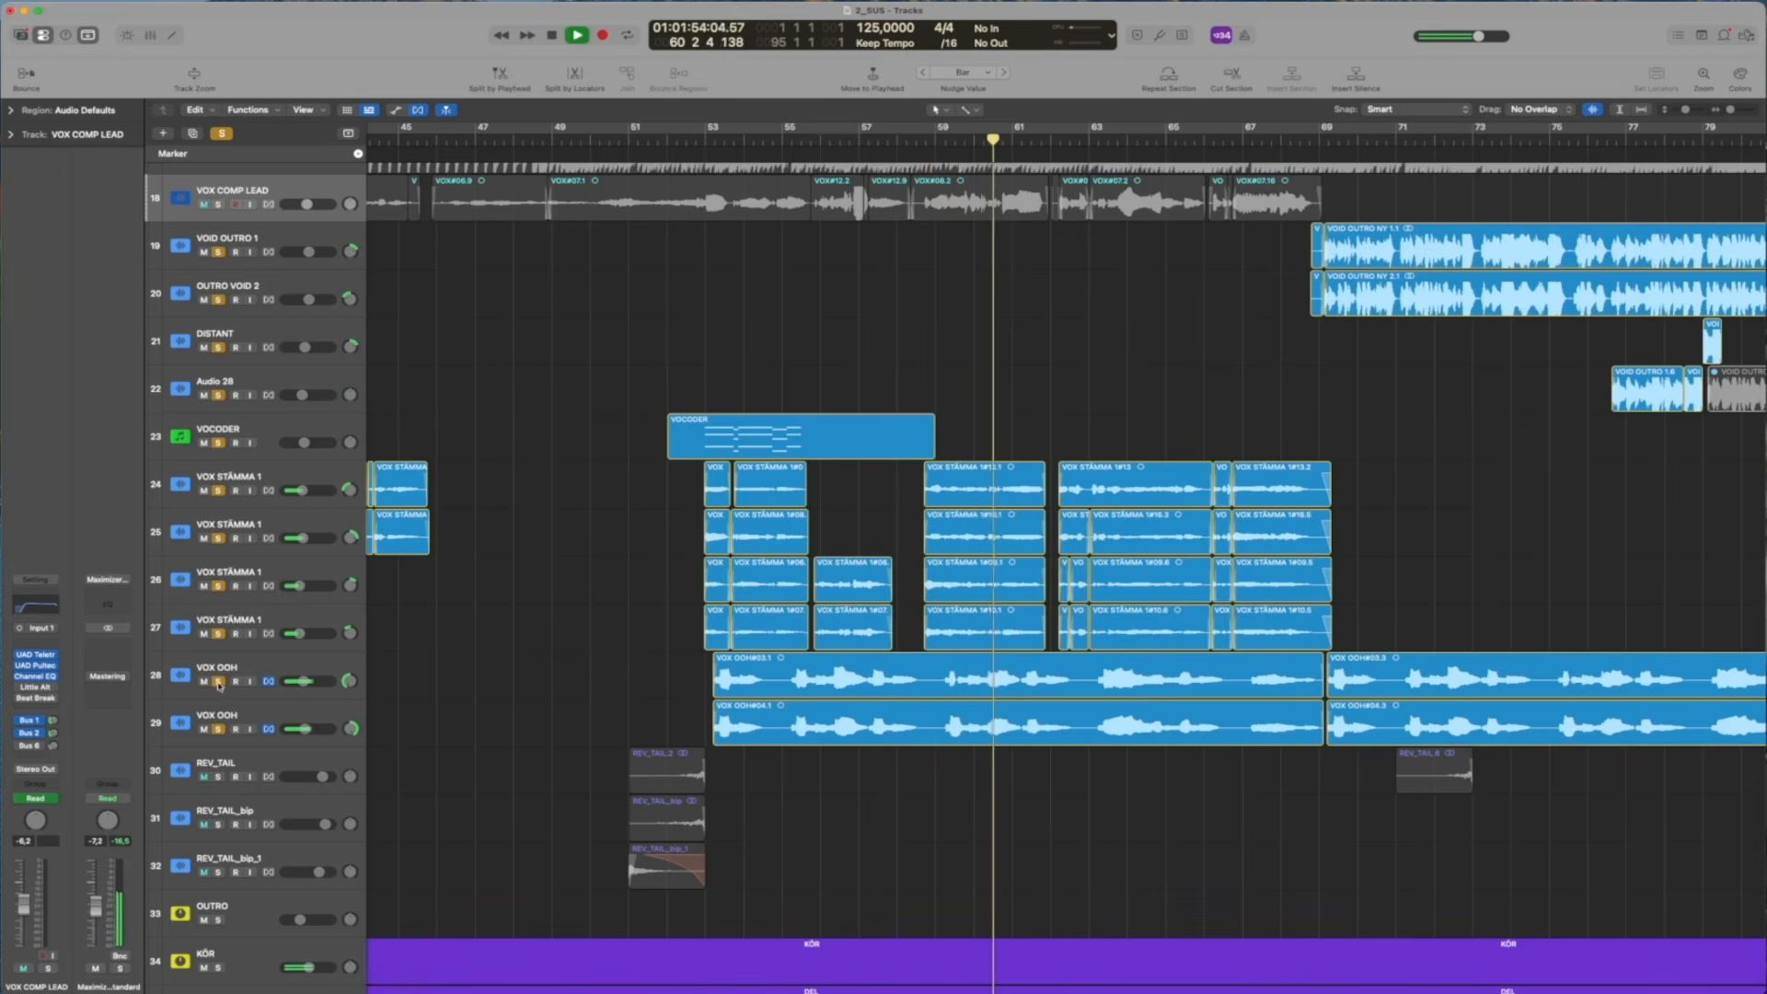
Unsolo the two VOX OOH tracks, solo VOX COMP LEAD, and play it with the VOX STÄMMA harmonies from bar 58
{"action": "left_click", "coordinate": [219, 682]}
{"action": "key", "text": "space"}
{"action": "scroll", "coordinate": [946, 180], "scroll_direction": "up", "scroll_amount": 4}
{"action": "left_click", "coordinate": [918, 143]}
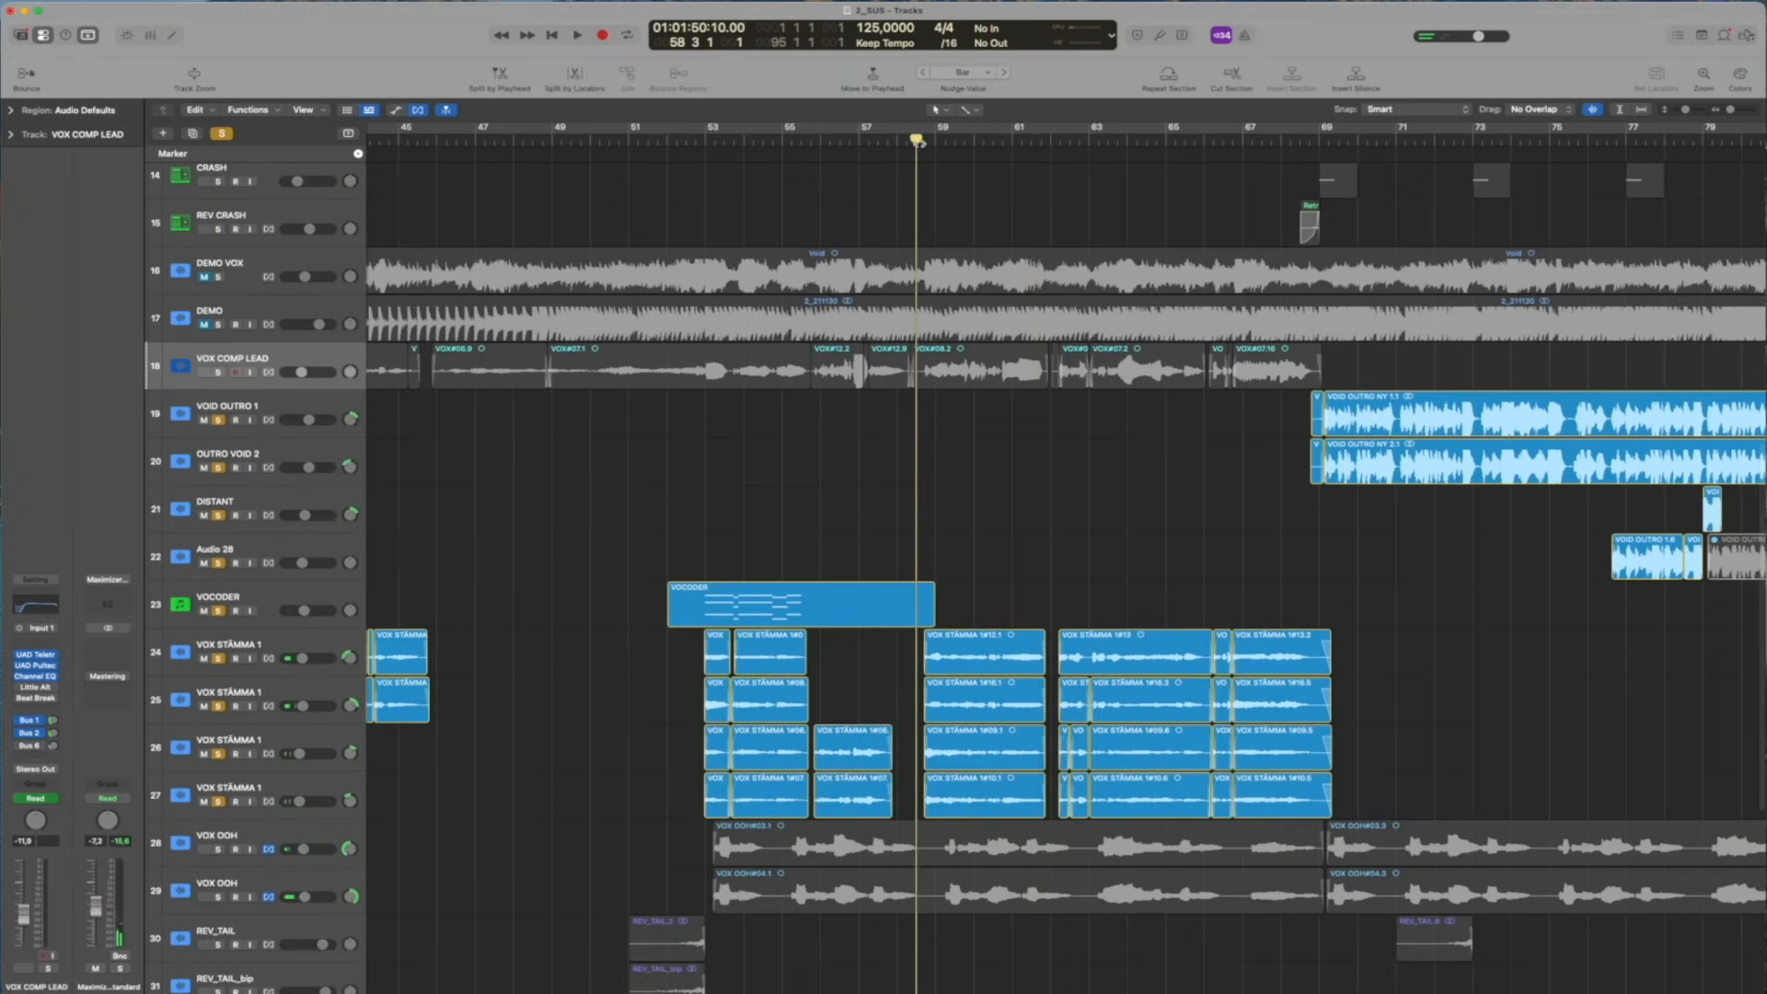
{"action": "left_click", "coordinate": [219, 372]}
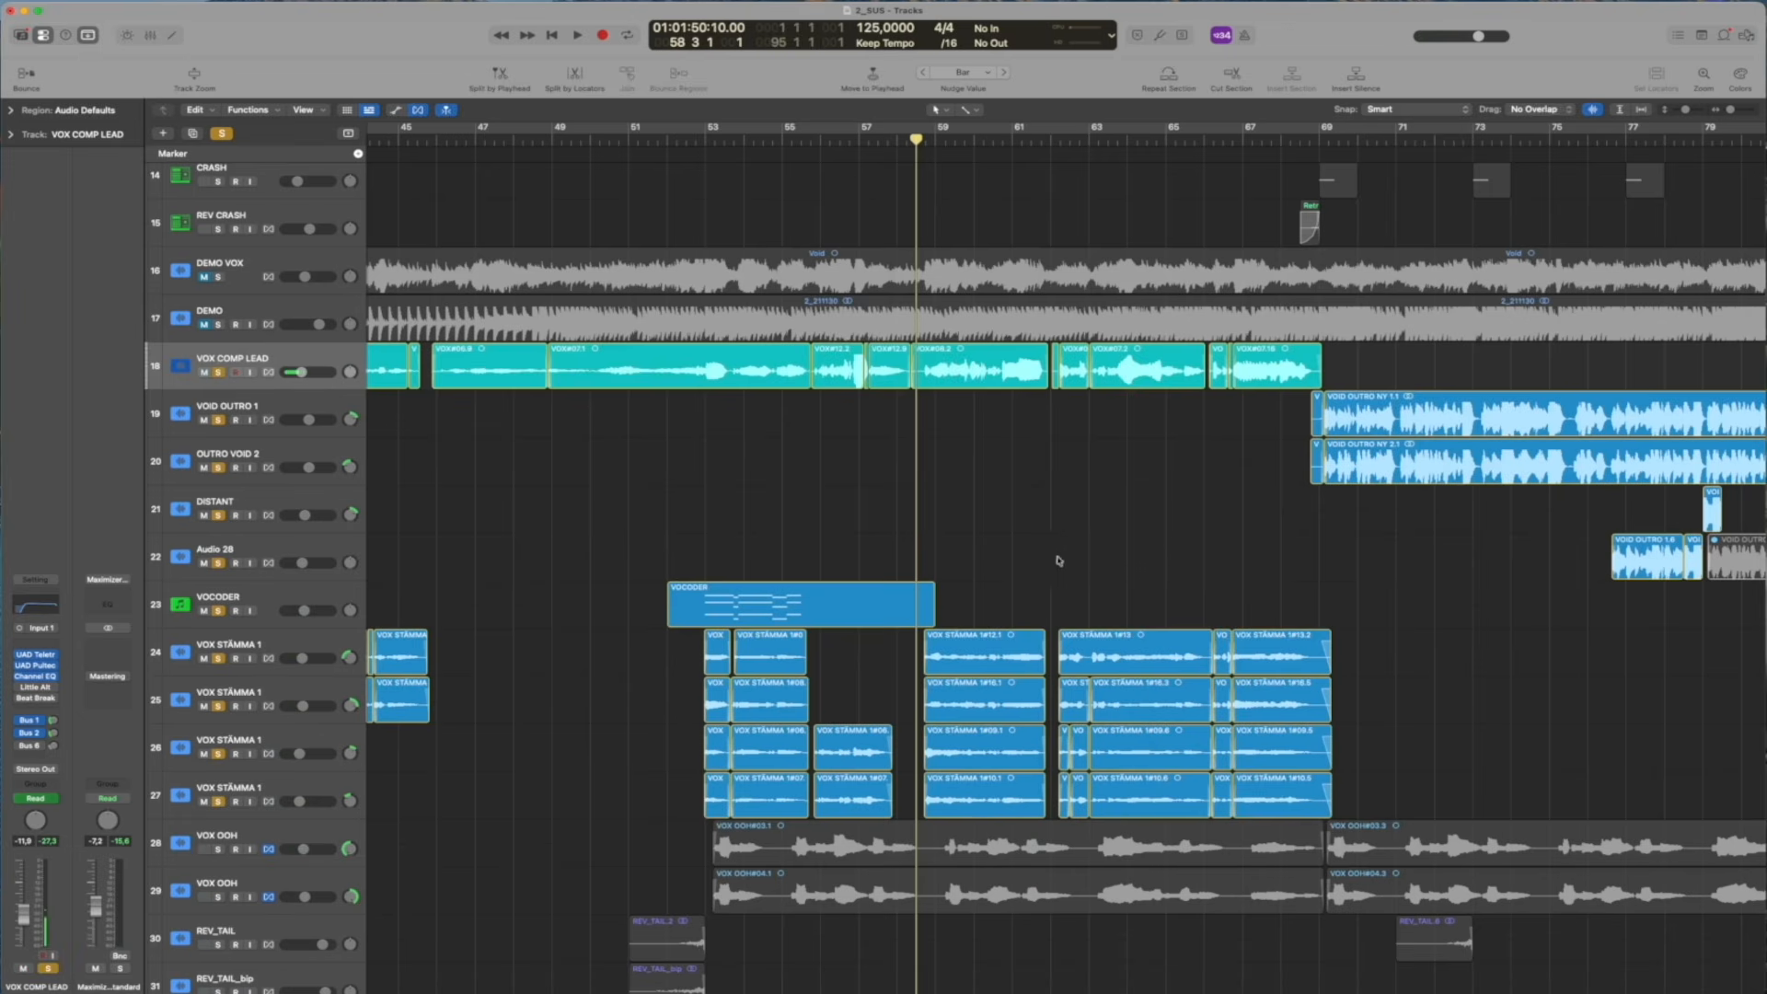
{"action": "key", "text": "space"}
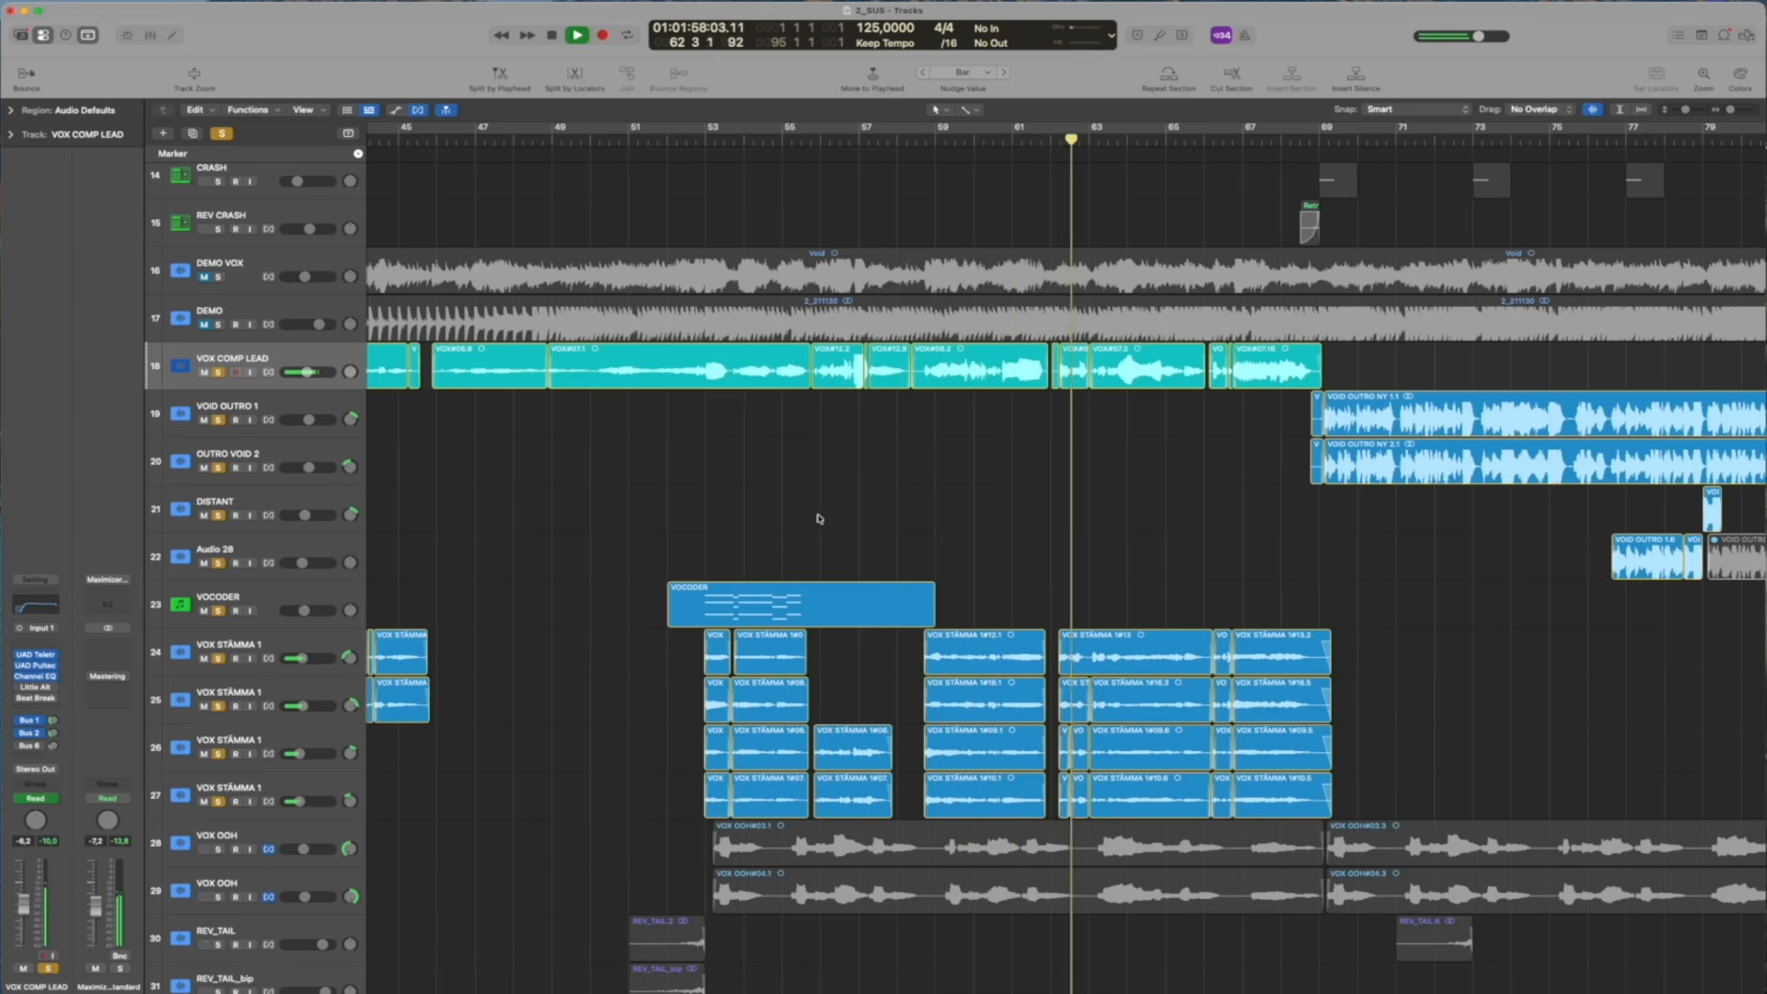
{"action": "key", "text": "space"}
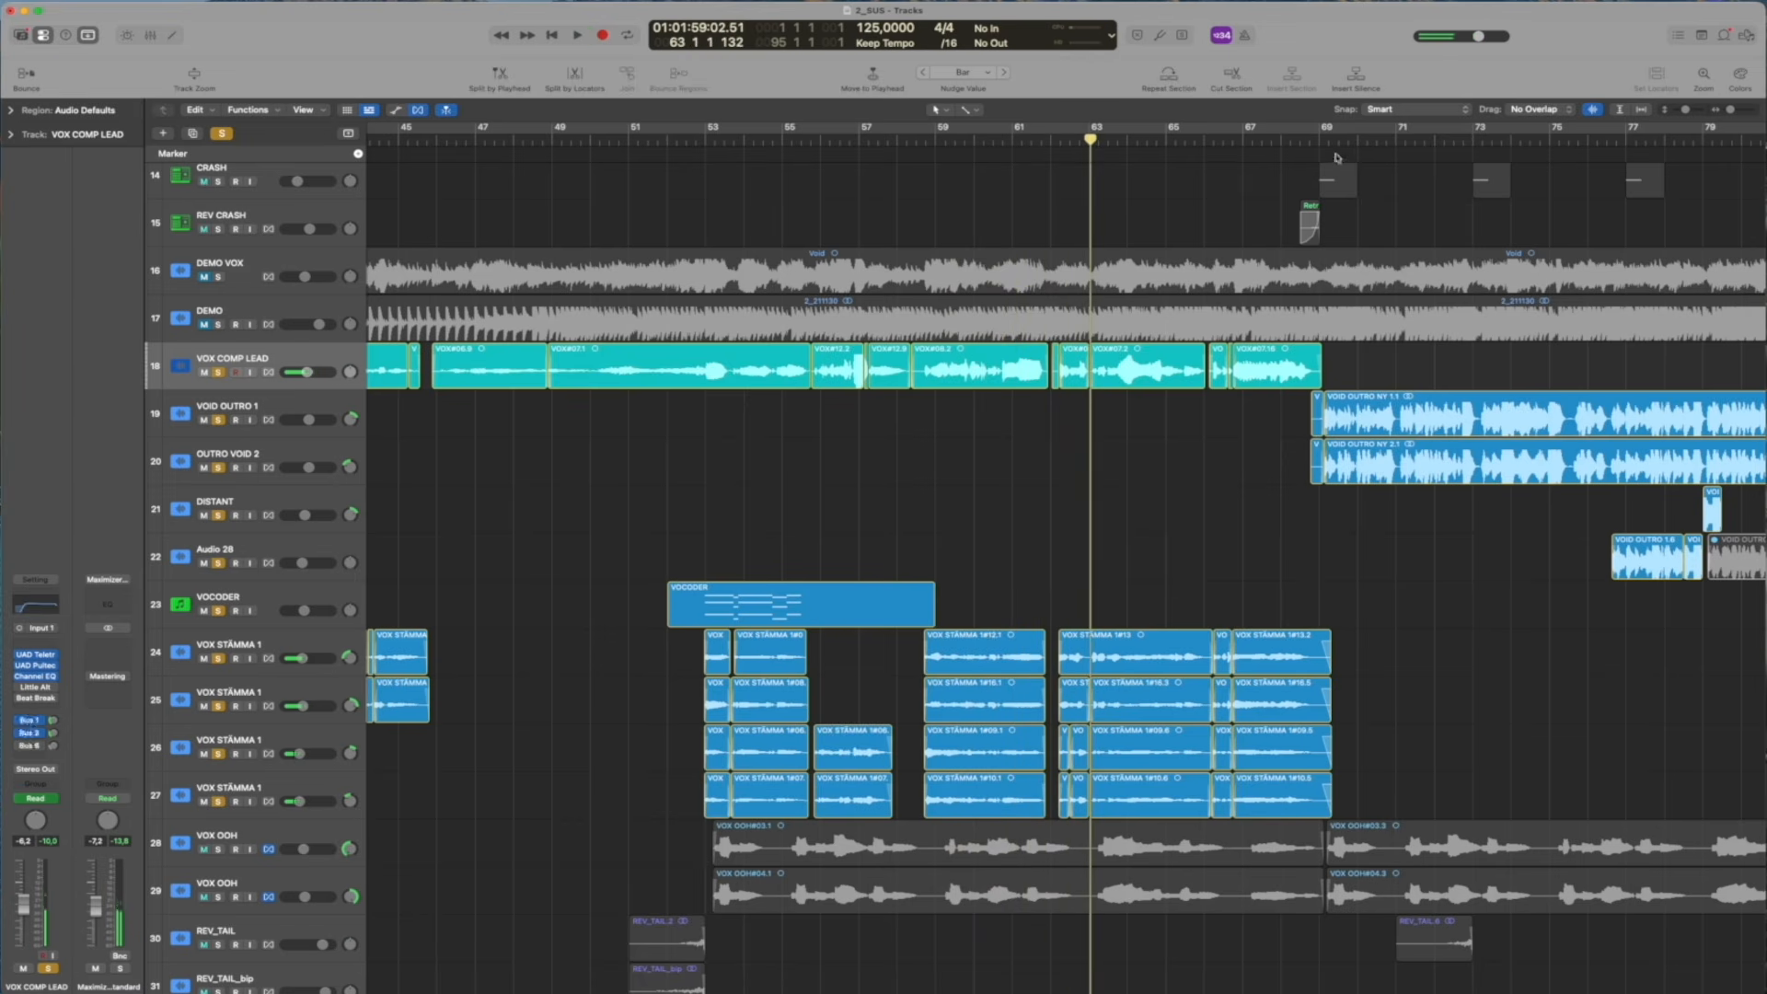
Set the playhead to bar 68 and select VOID OUTRO 1, then OUTRO VOID 2, to examine their outro regions
{"action": "left_click", "coordinate": [1293, 136]}
{"action": "left_click", "coordinate": [284, 402]}
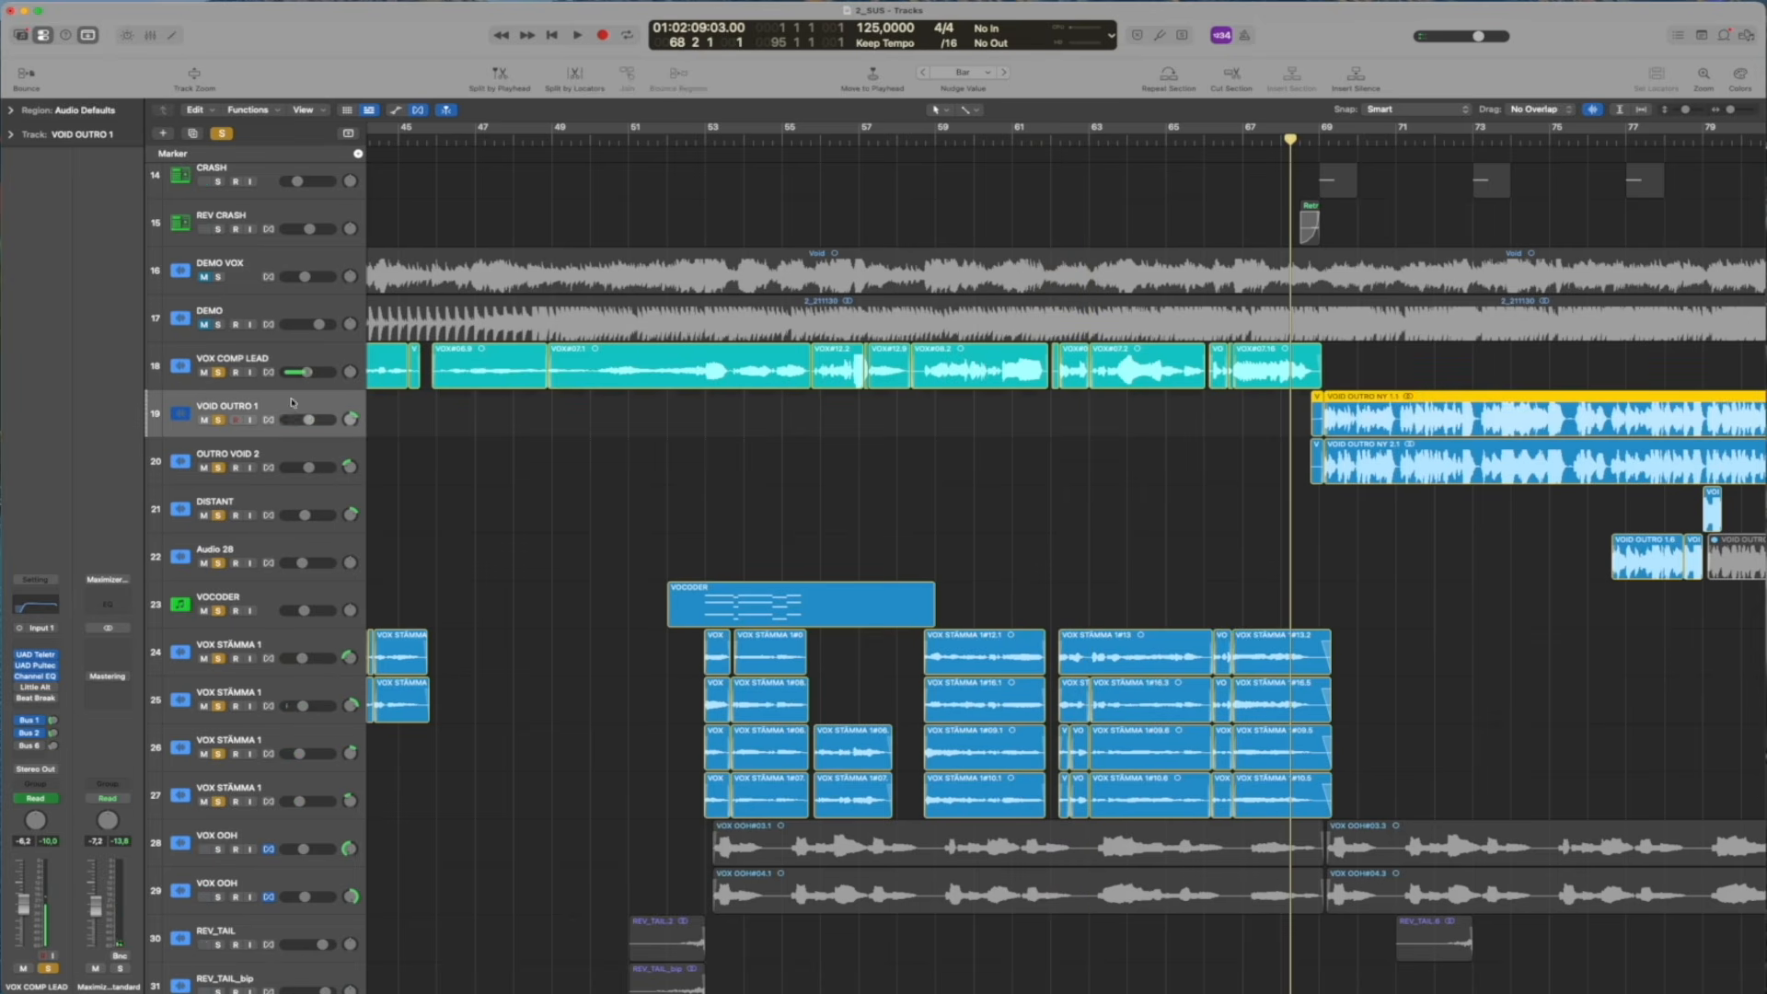
{"action": "left_click", "coordinate": [287, 462]}
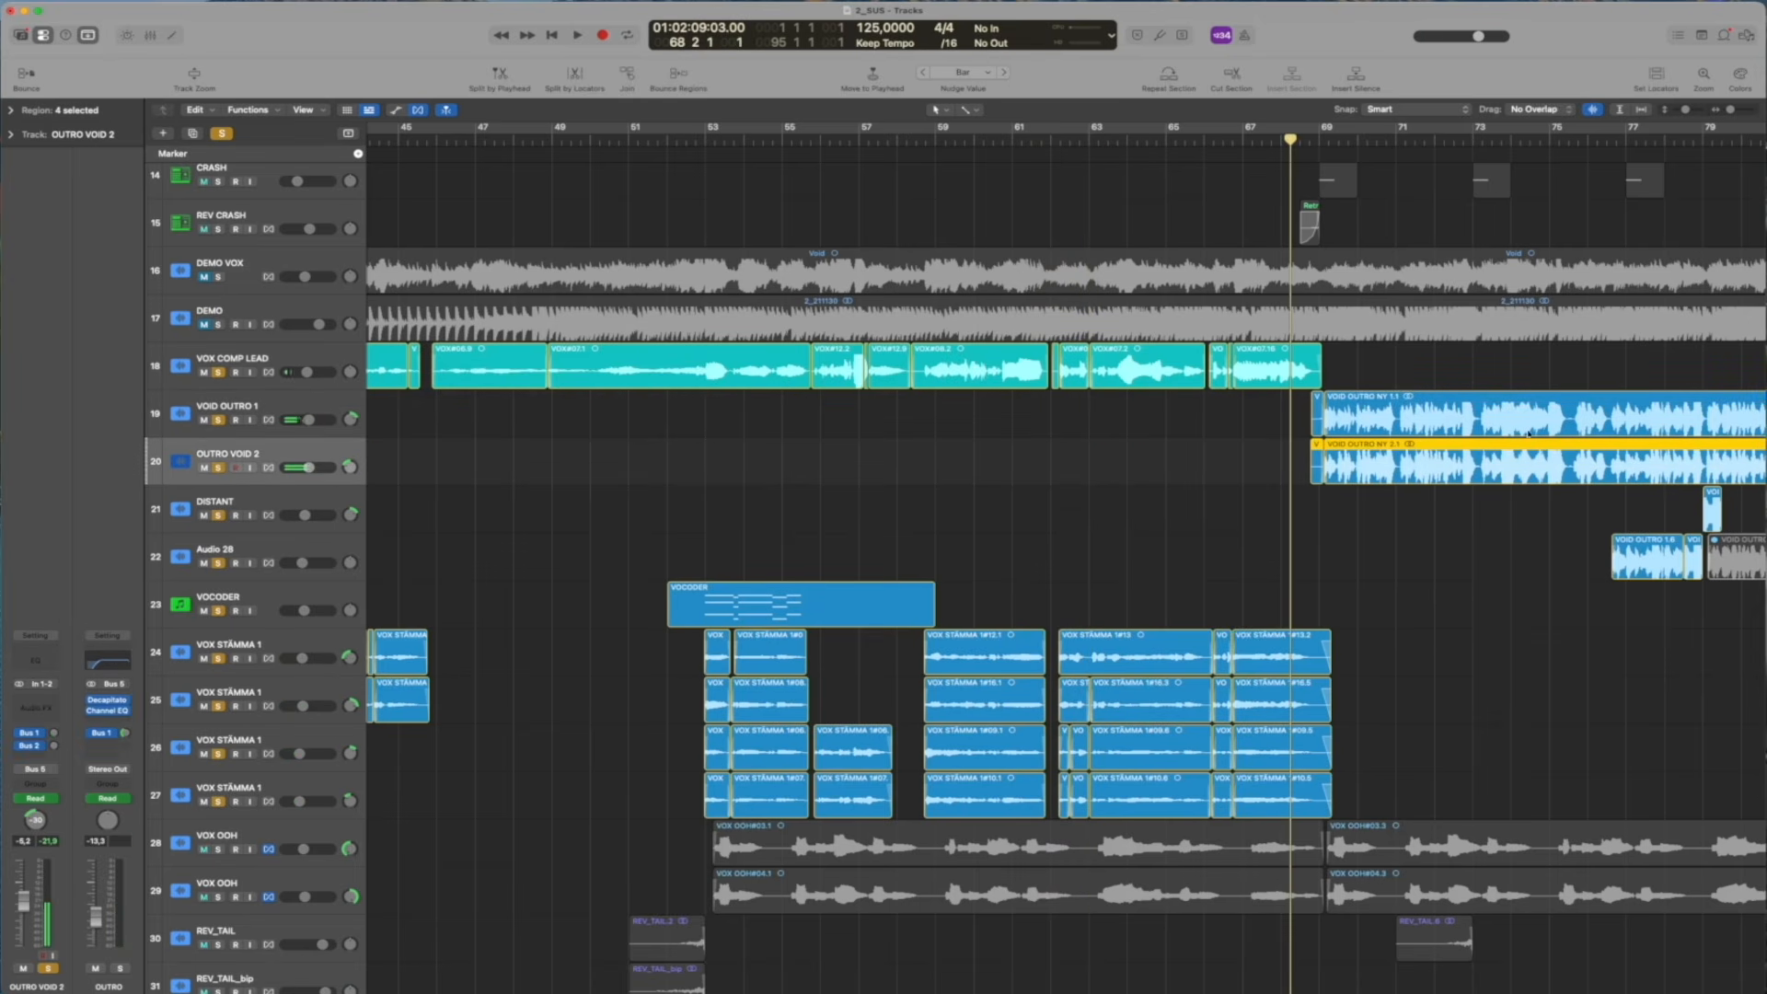
{"action": "scroll", "coordinate": [1415, 579], "scroll_direction": "right", "scroll_amount": 8}
{"action": "left_click", "coordinate": [1418, 580]}
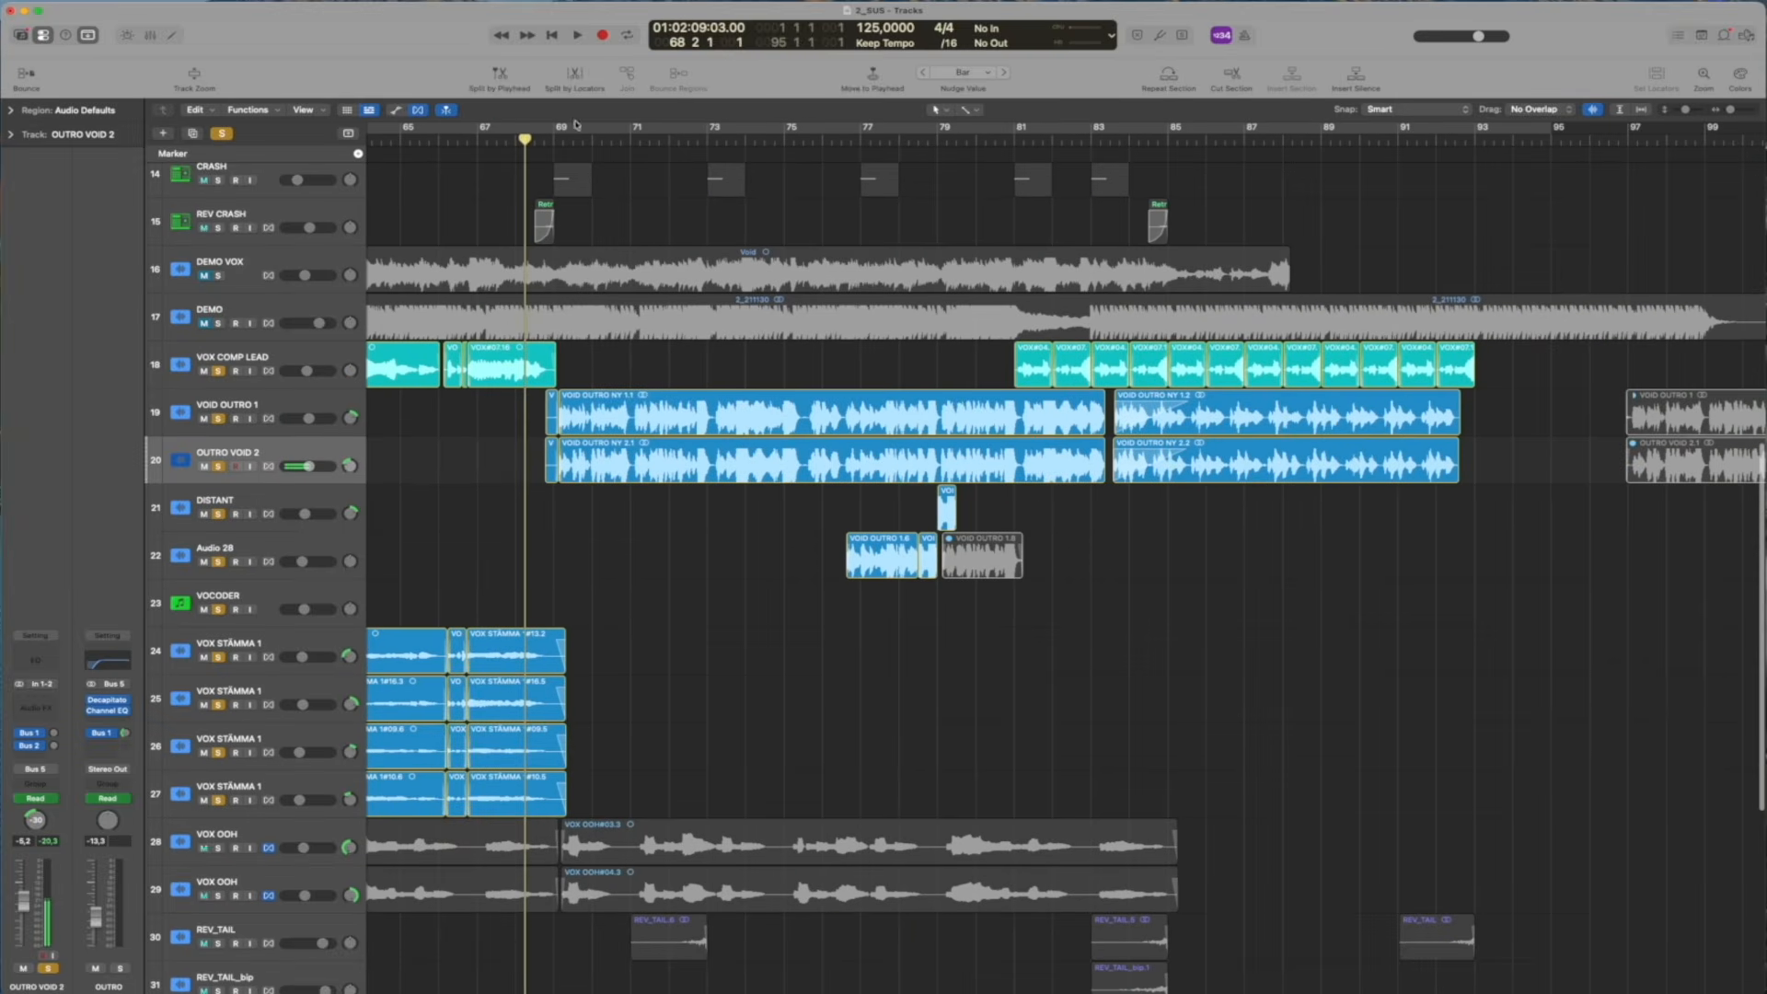
Play the outro from bar 68 and reduce the solo to VOID OUTRO 1 and OUTRO VOID 2
{"action": "left_click_drag", "start_coordinate": [520, 139], "coordinate": [515, 140]}
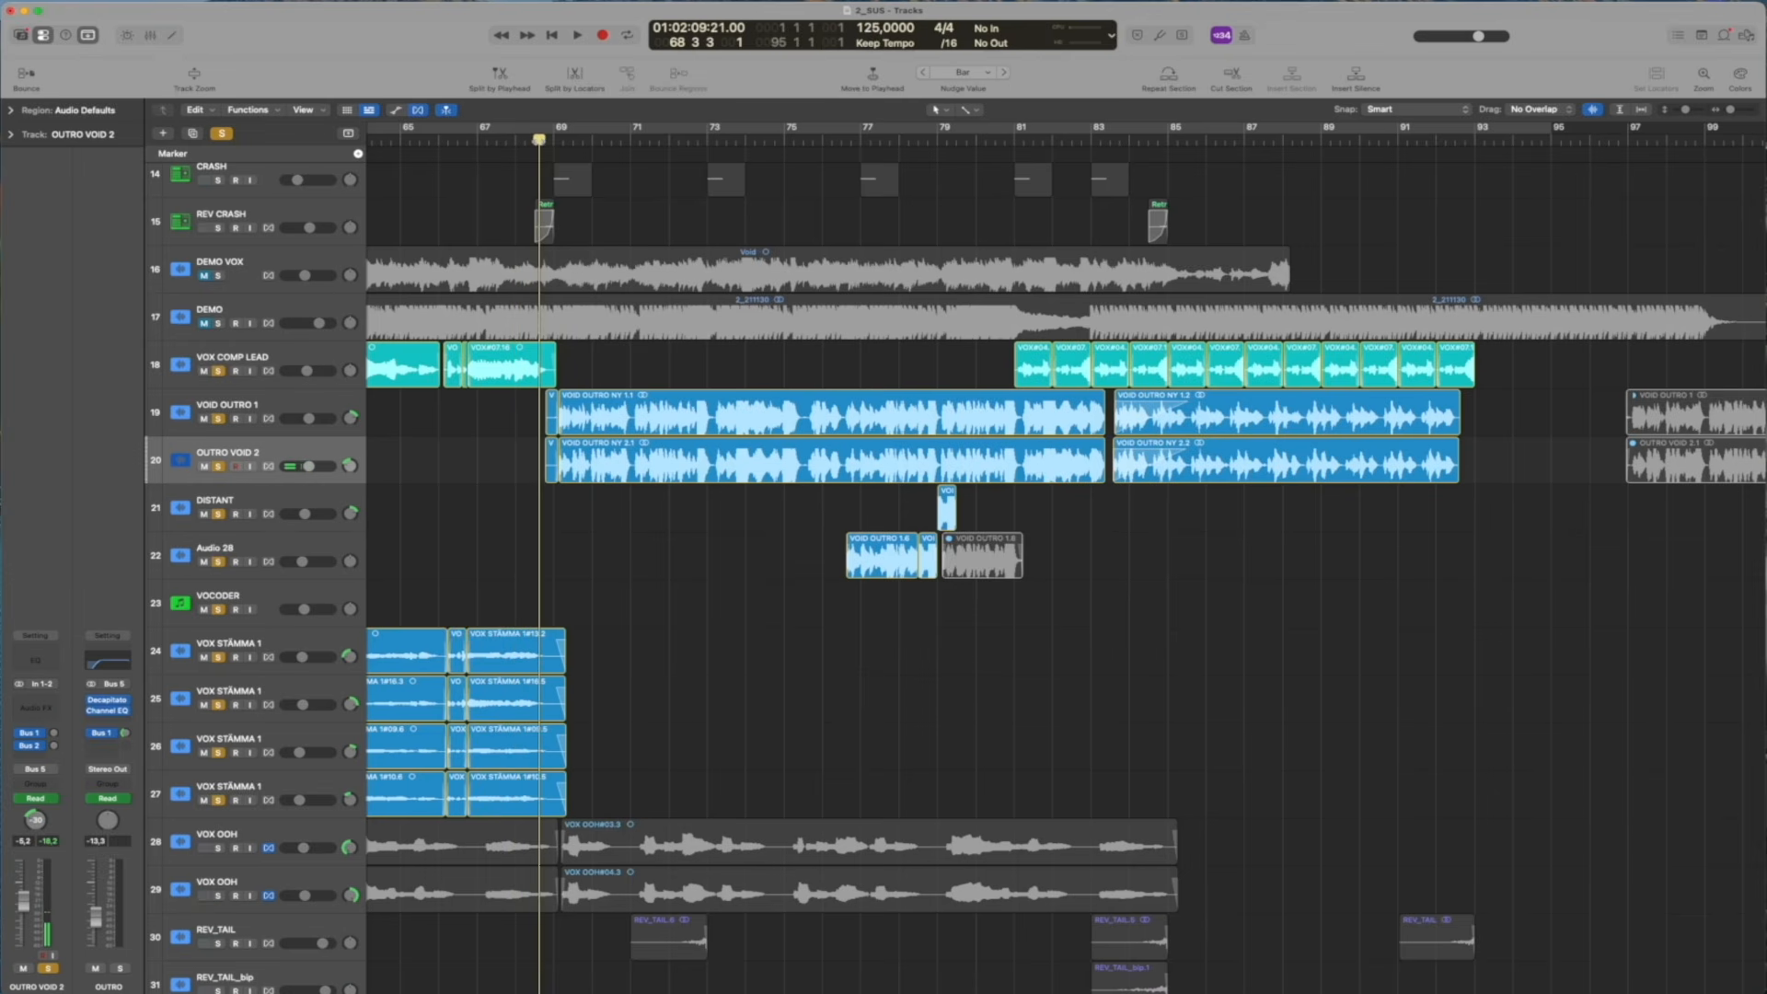
{"action": "left_click_drag", "start_coordinate": [539, 140], "coordinate": [532, 140]}
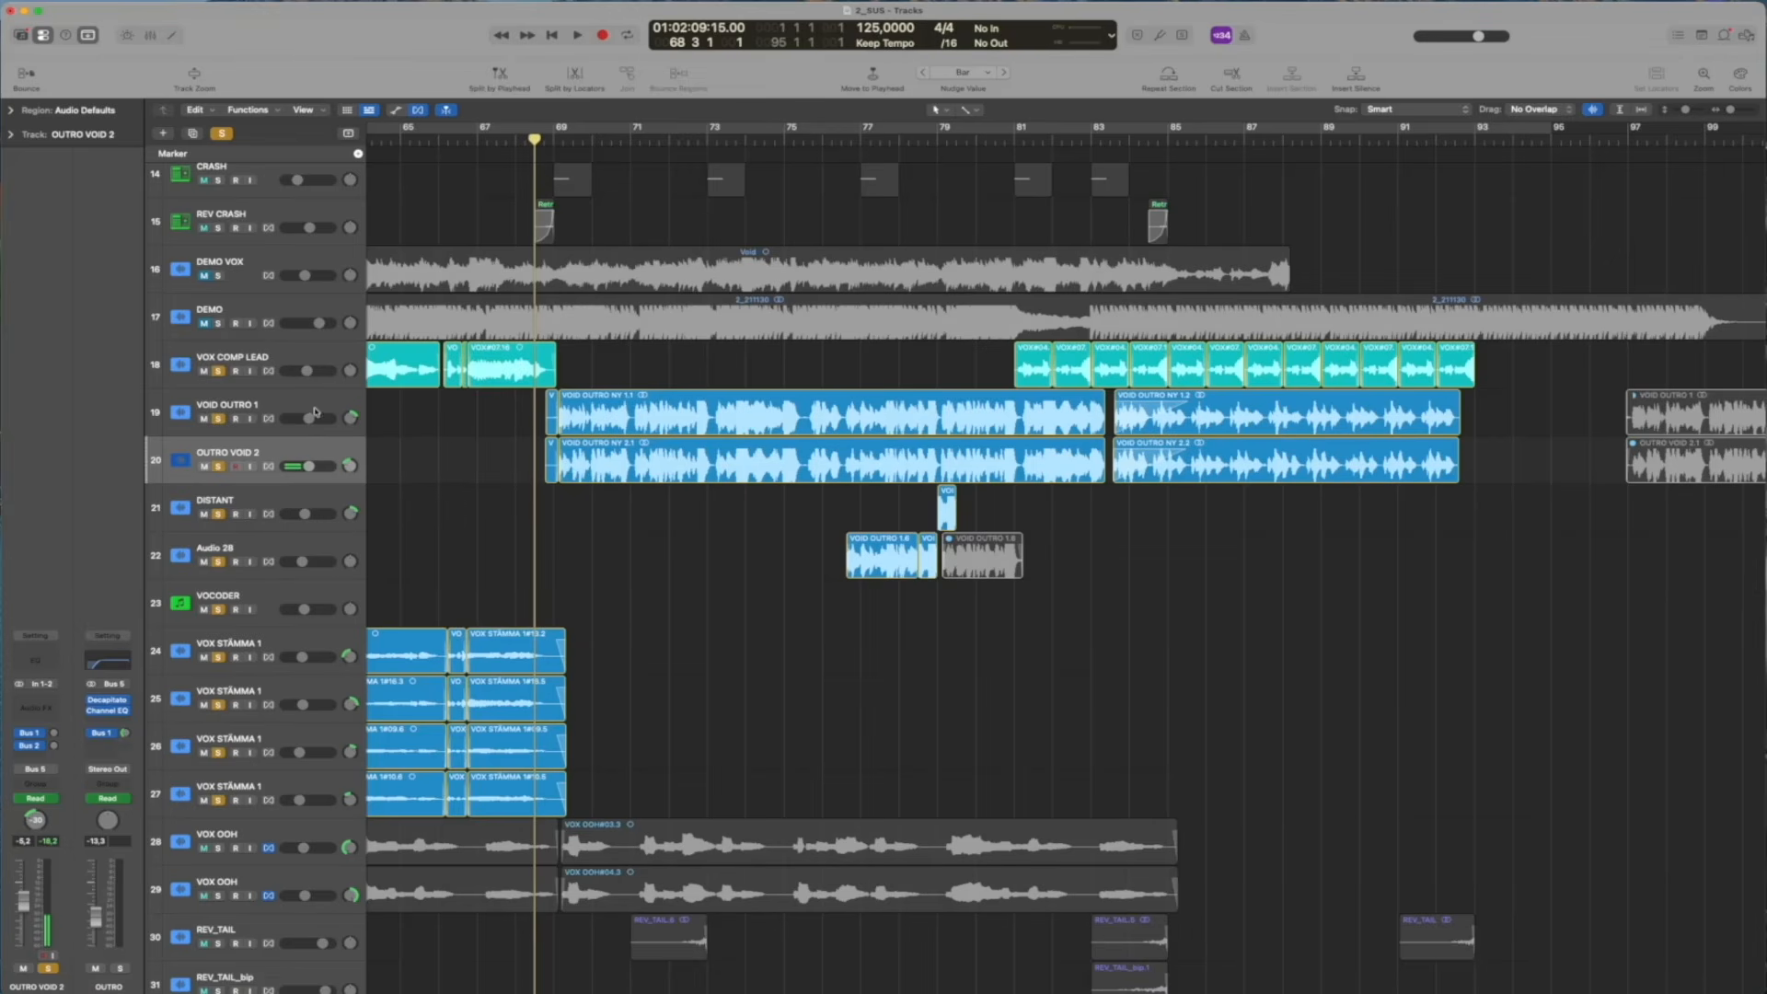
{"action": "left_click", "coordinate": [246, 407]}
{"action": "key", "text": "space"}
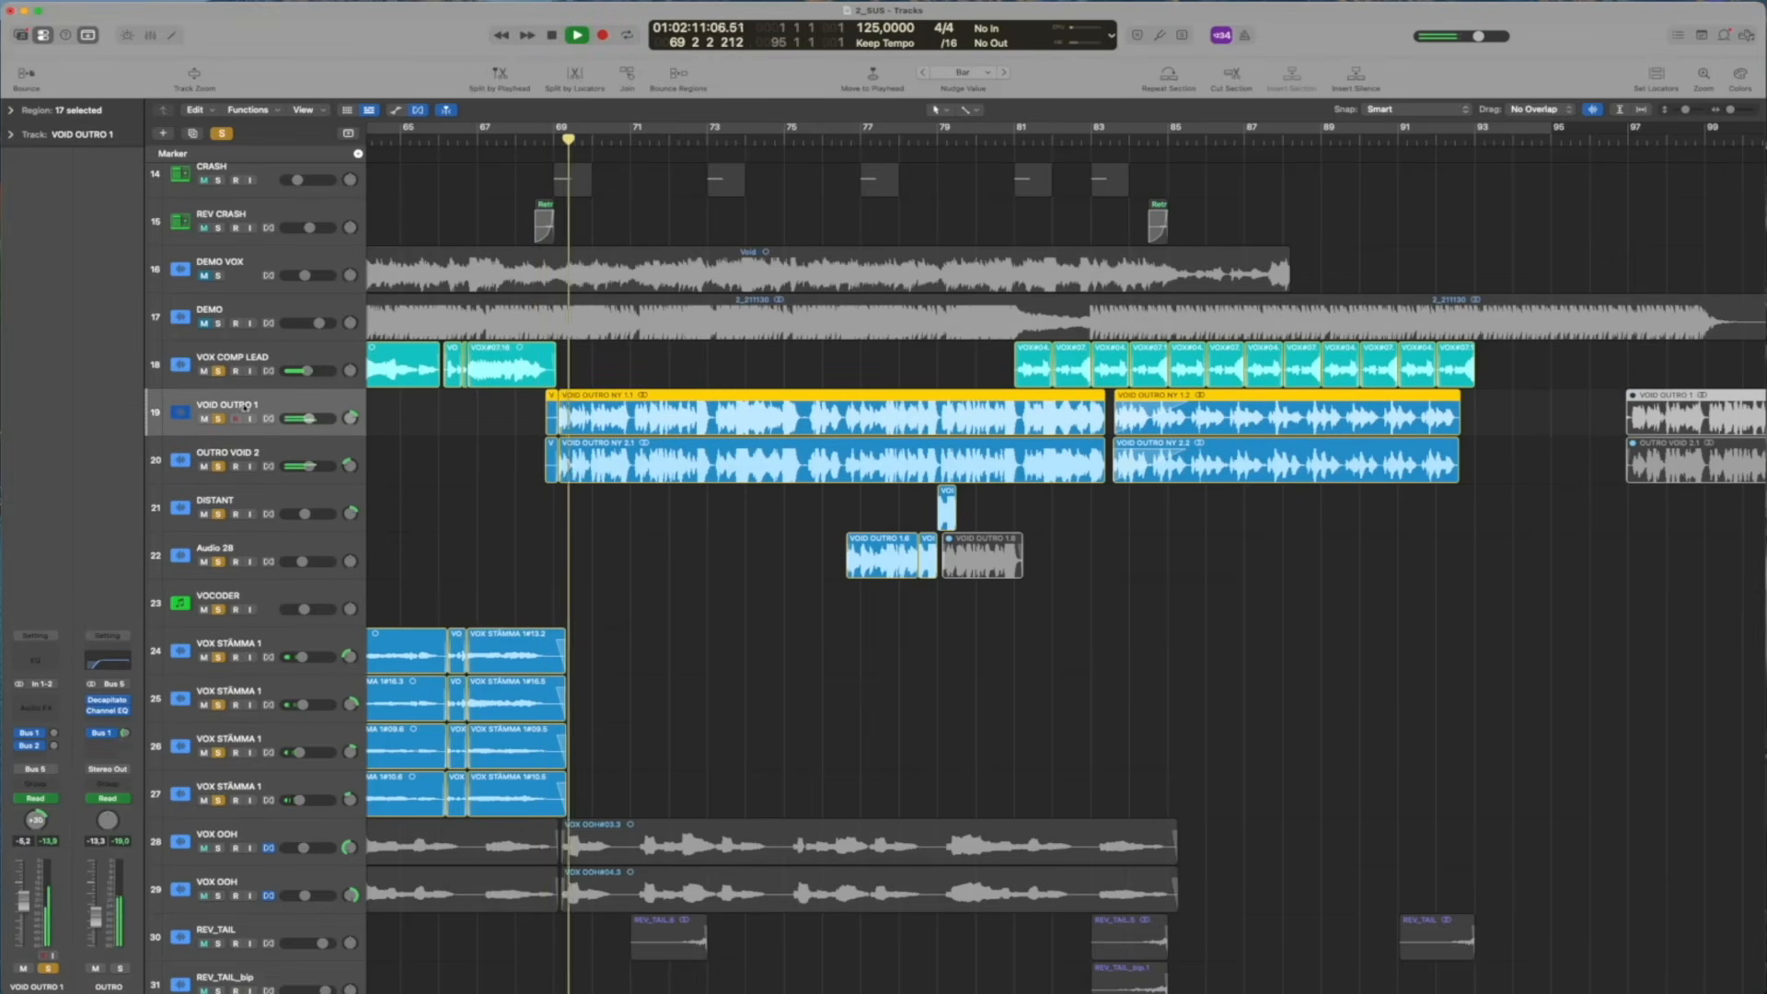
{"action": "left_click", "coordinate": [218, 371]}
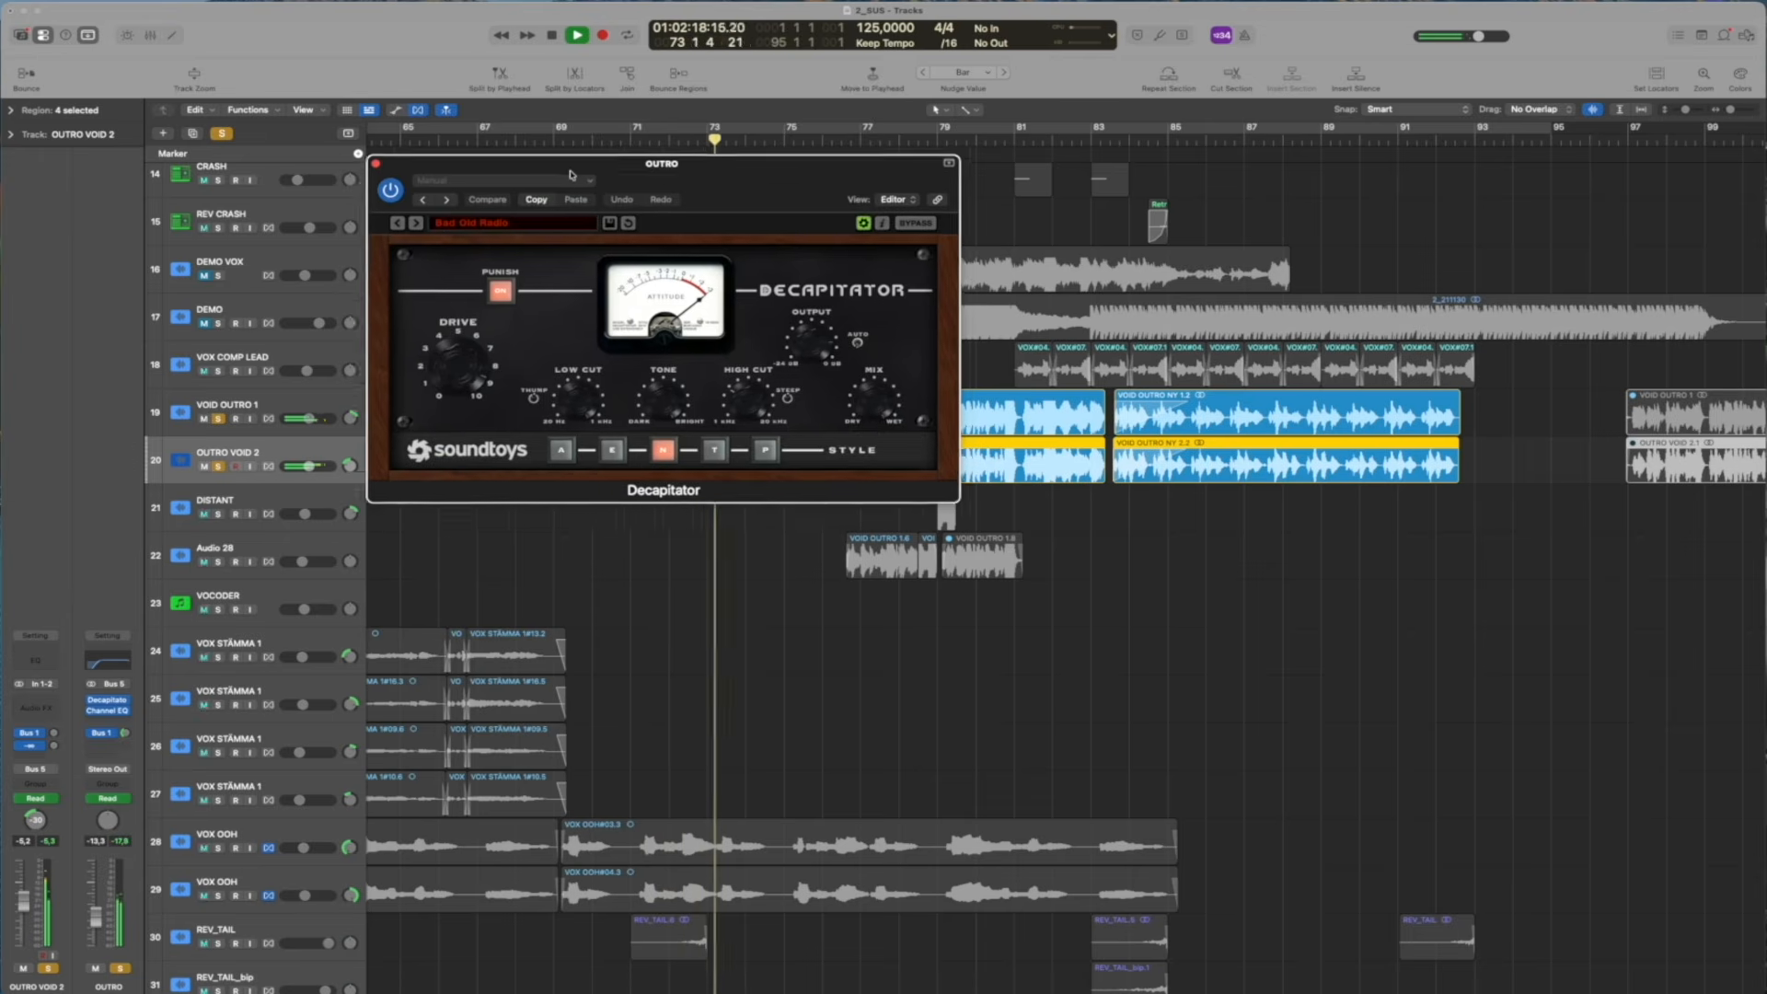
Move the OUTRO bus's Decapitator clear of the outro regions to examine it, close it, and return the playhead to bar 68
{"action": "left_click_drag", "start_coordinate": [571, 175], "coordinate": [119, 119]}
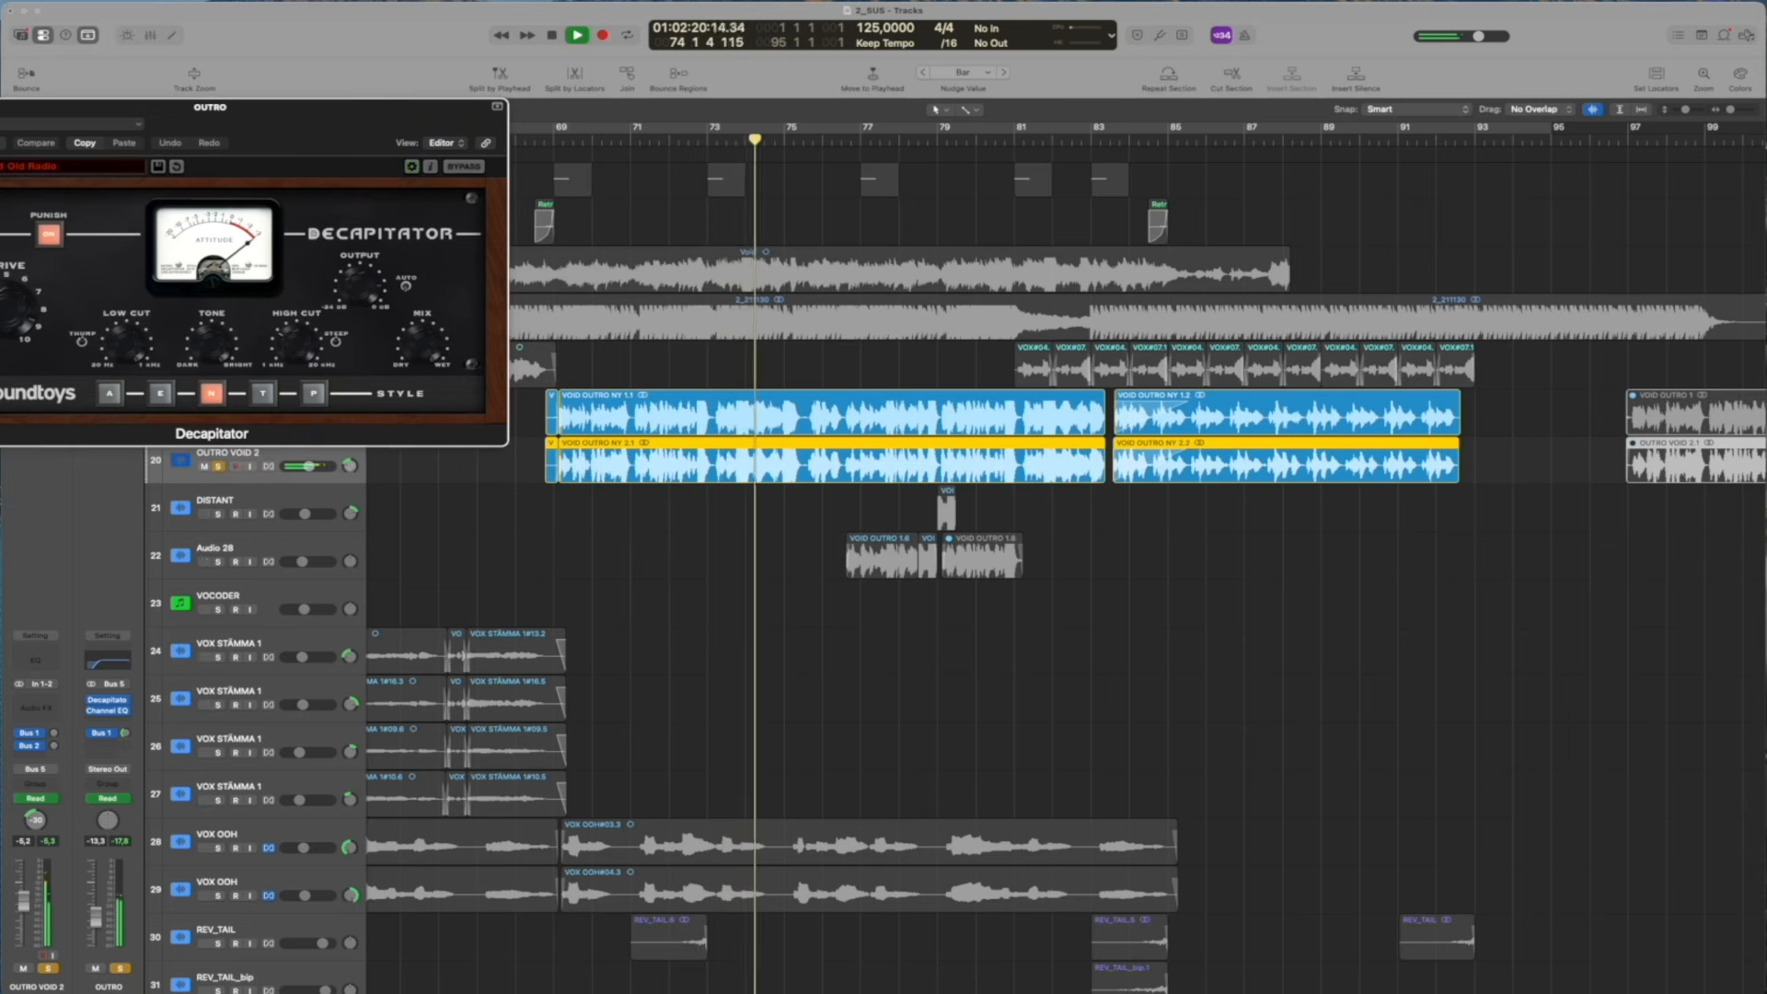
{"action": "key", "text": "space"}
{"action": "key", "text": "super+w"}
{"action": "left_click", "coordinate": [533, 138]}
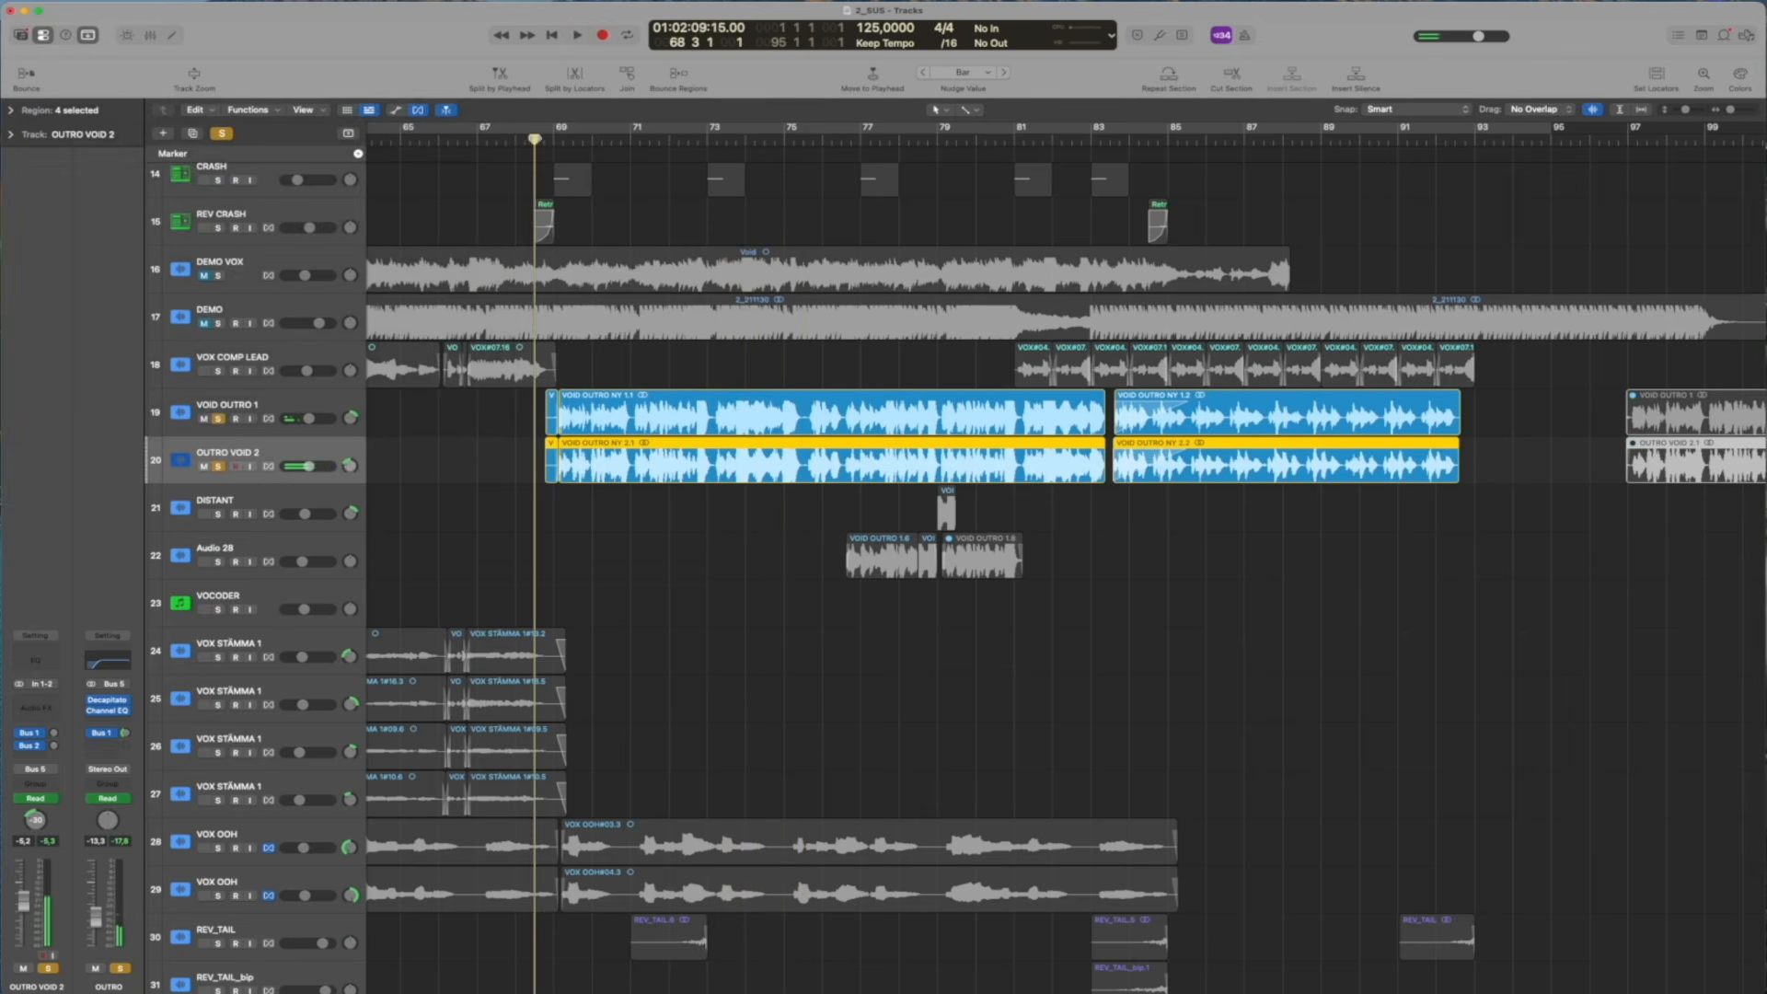
Show track automation around bar 72 and examine VOID OUTRO 1's Send 1 curve before returning its lane to Send 2
{"action": "key", "text": "a"}
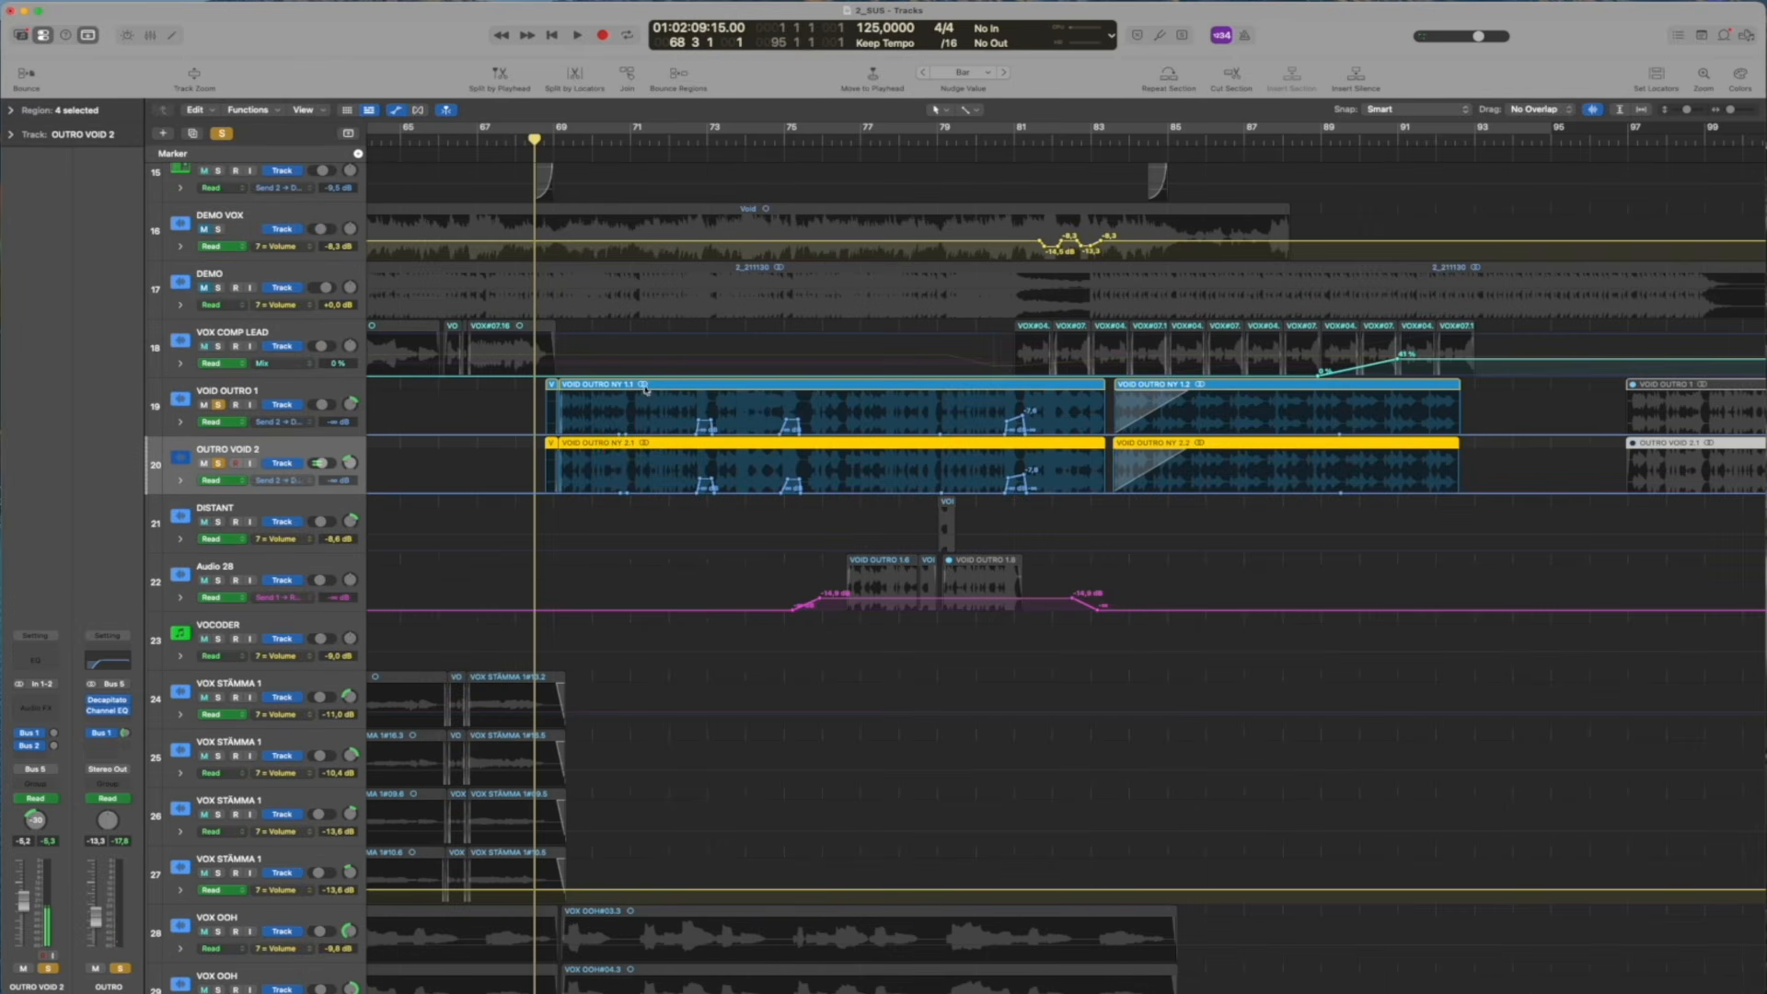
{"action": "left_click", "coordinate": [703, 138]}
{"action": "scroll", "coordinate": [747, 368], "scroll_direction": "up", "scroll_amount": 5}
{"action": "scroll", "coordinate": [660, 397], "scroll_direction": "left", "scroll_amount": 1}
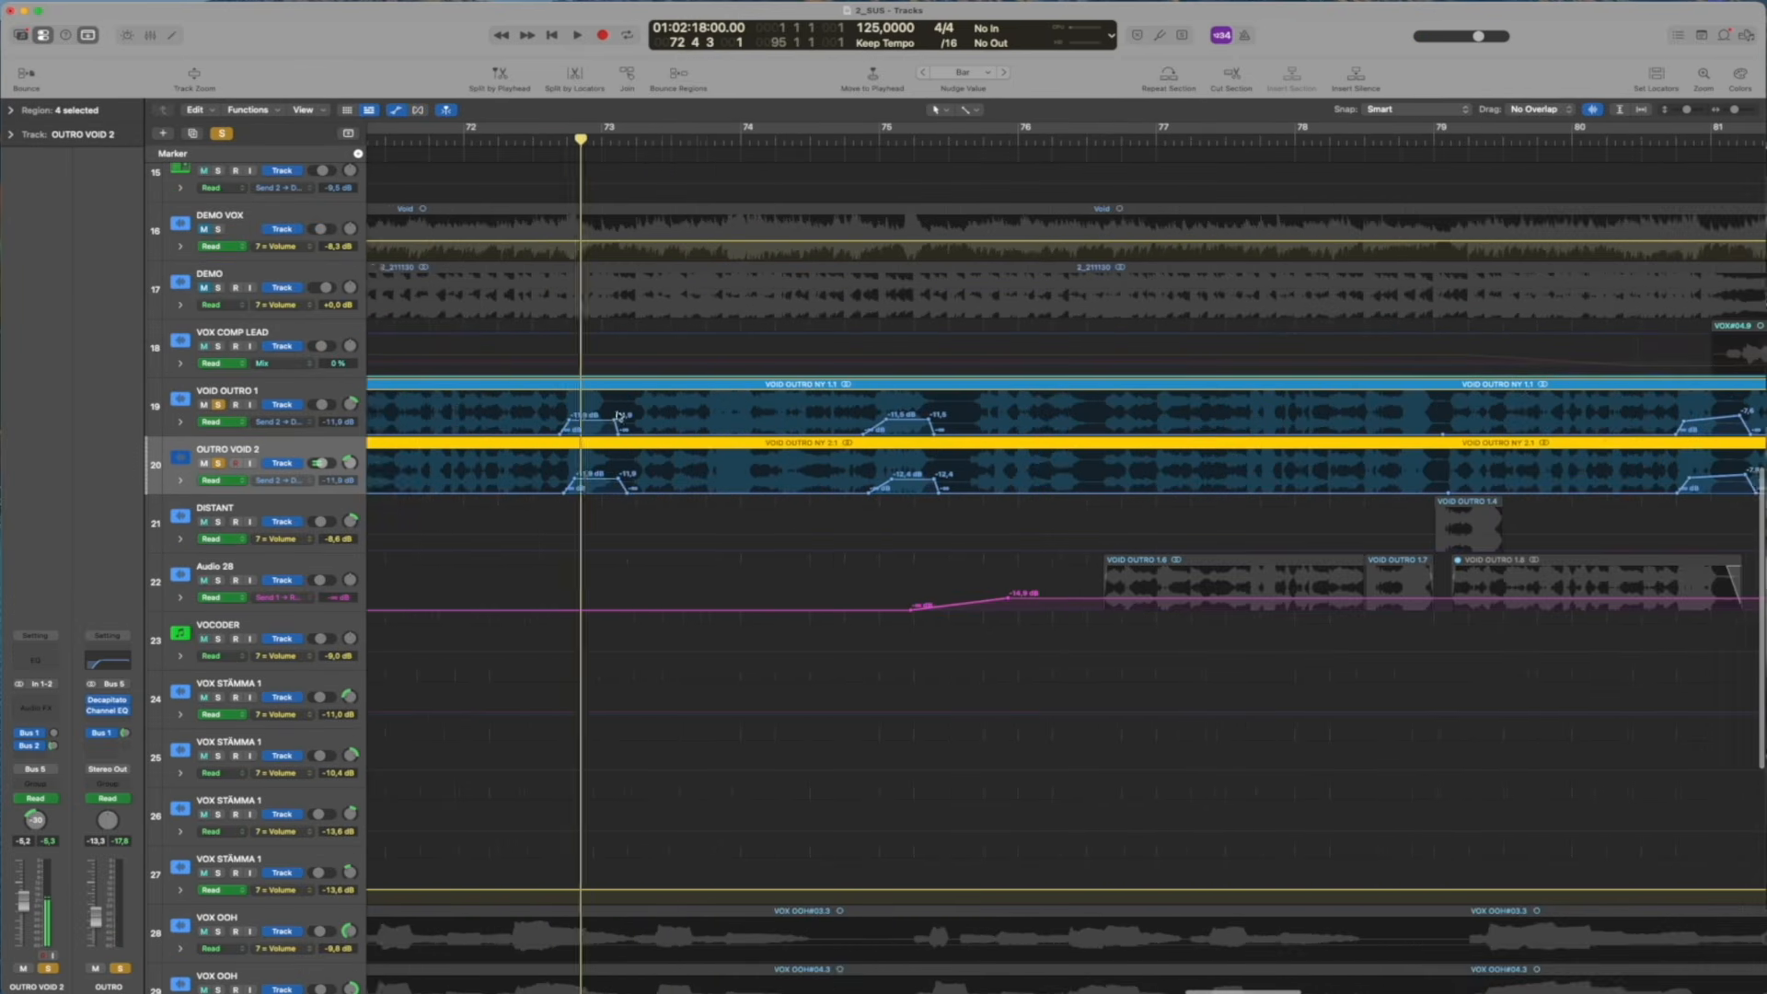
{"action": "left_click", "coordinate": [292, 417]}
{"action": "left_click", "coordinate": [450, 409]}
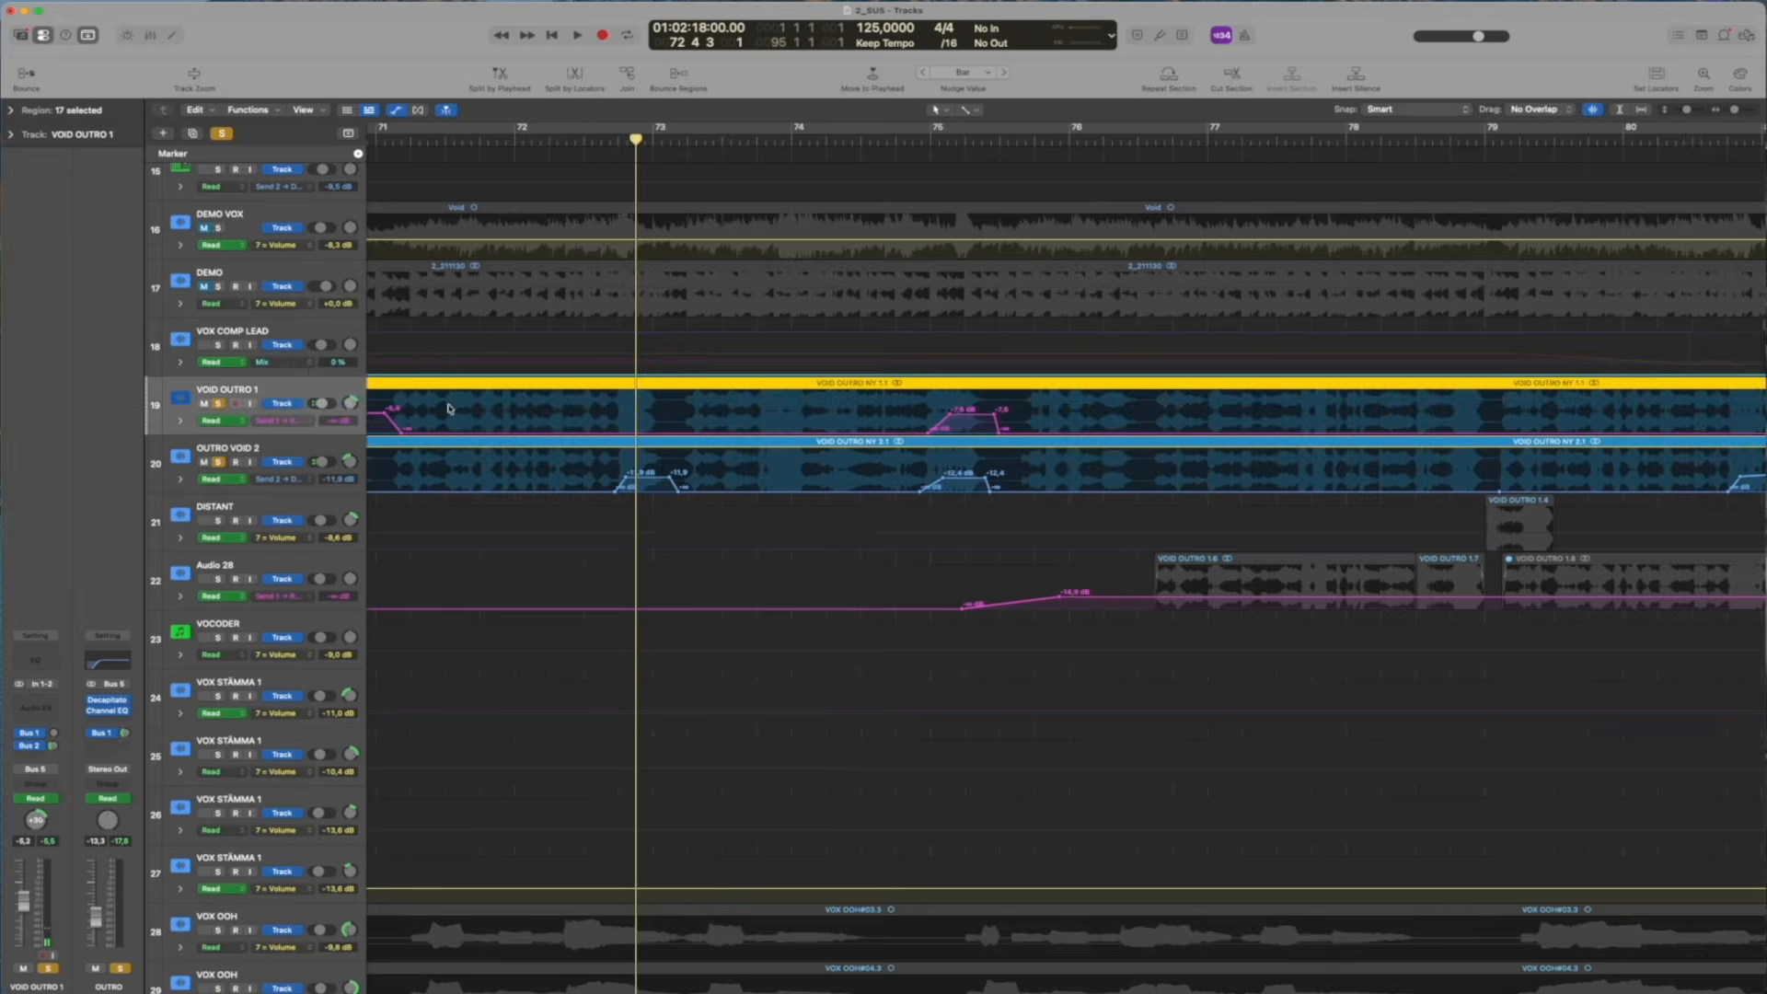
{"action": "left_click", "coordinate": [298, 422]}
Play the two outro vocals twice from about bar 72 to hear their Send 2 automation
{"action": "mouse_move", "coordinate": [611, 140]}
{"action": "left_mouse_down"}
{"action": "mouse_move", "coordinate": [665, 139]}
{"action": "mouse_move", "coordinate": [601, 138]}
{"action": "left_mouse_up"}
{"action": "key", "text": "space"}
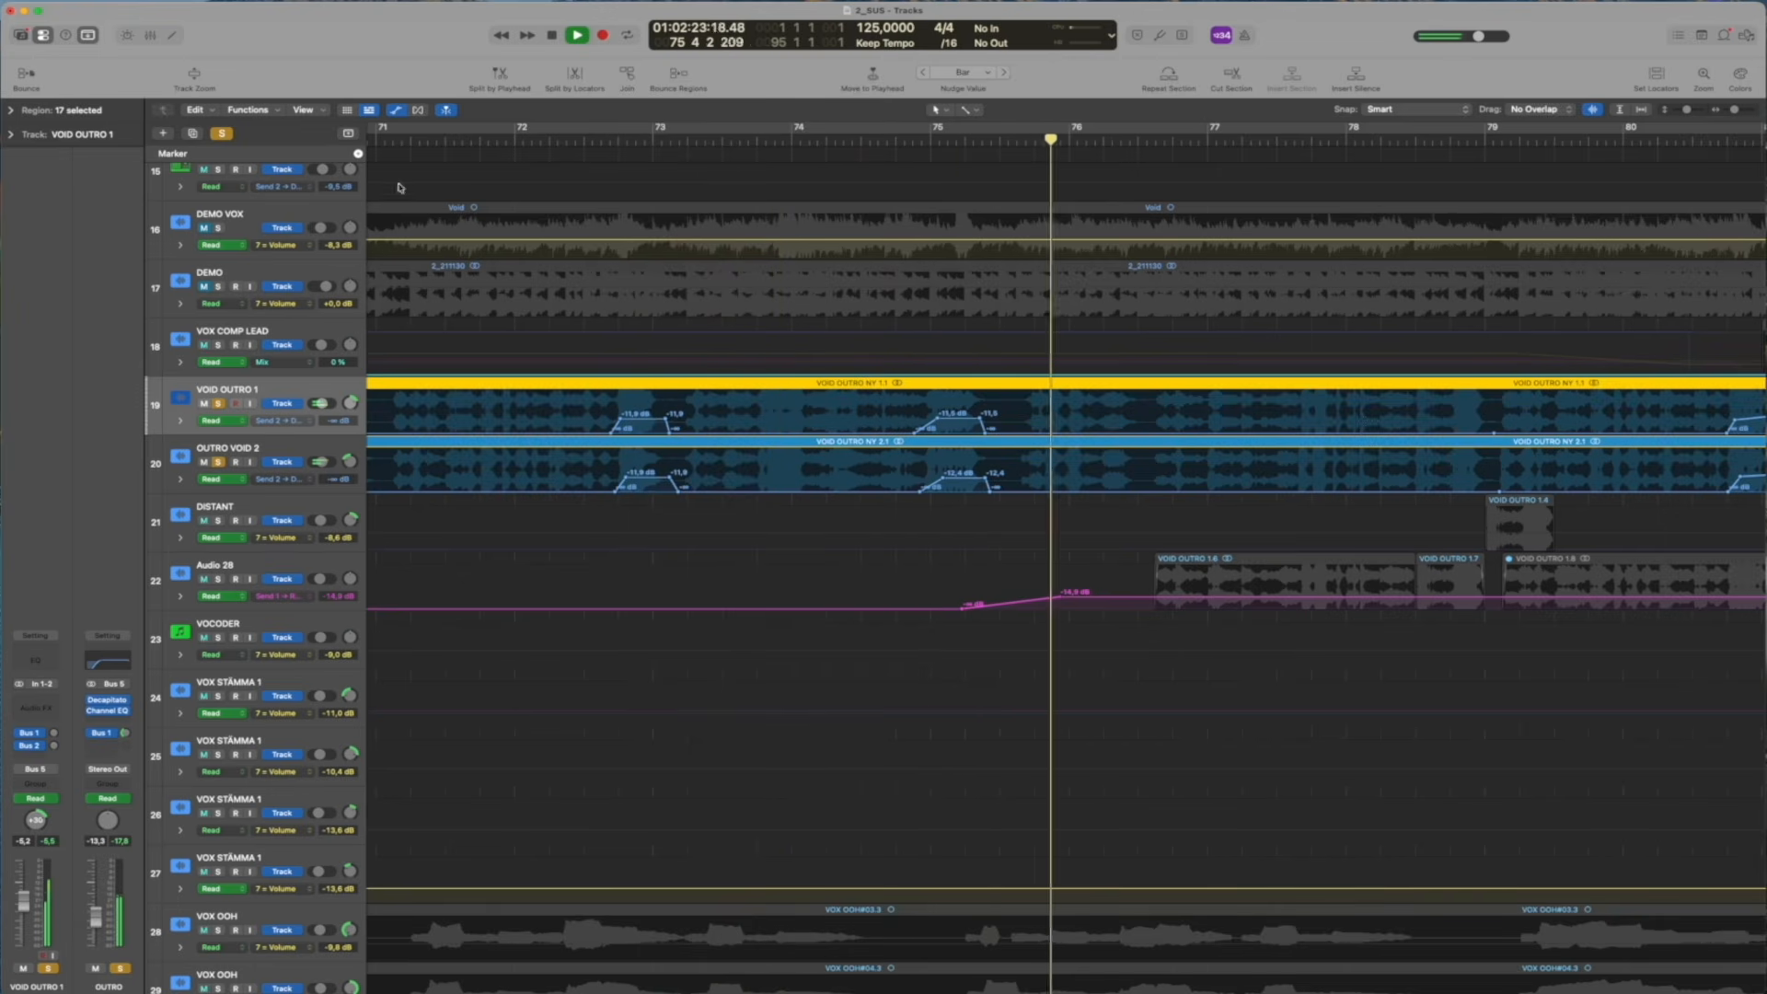
{"action": "key", "text": "space"}
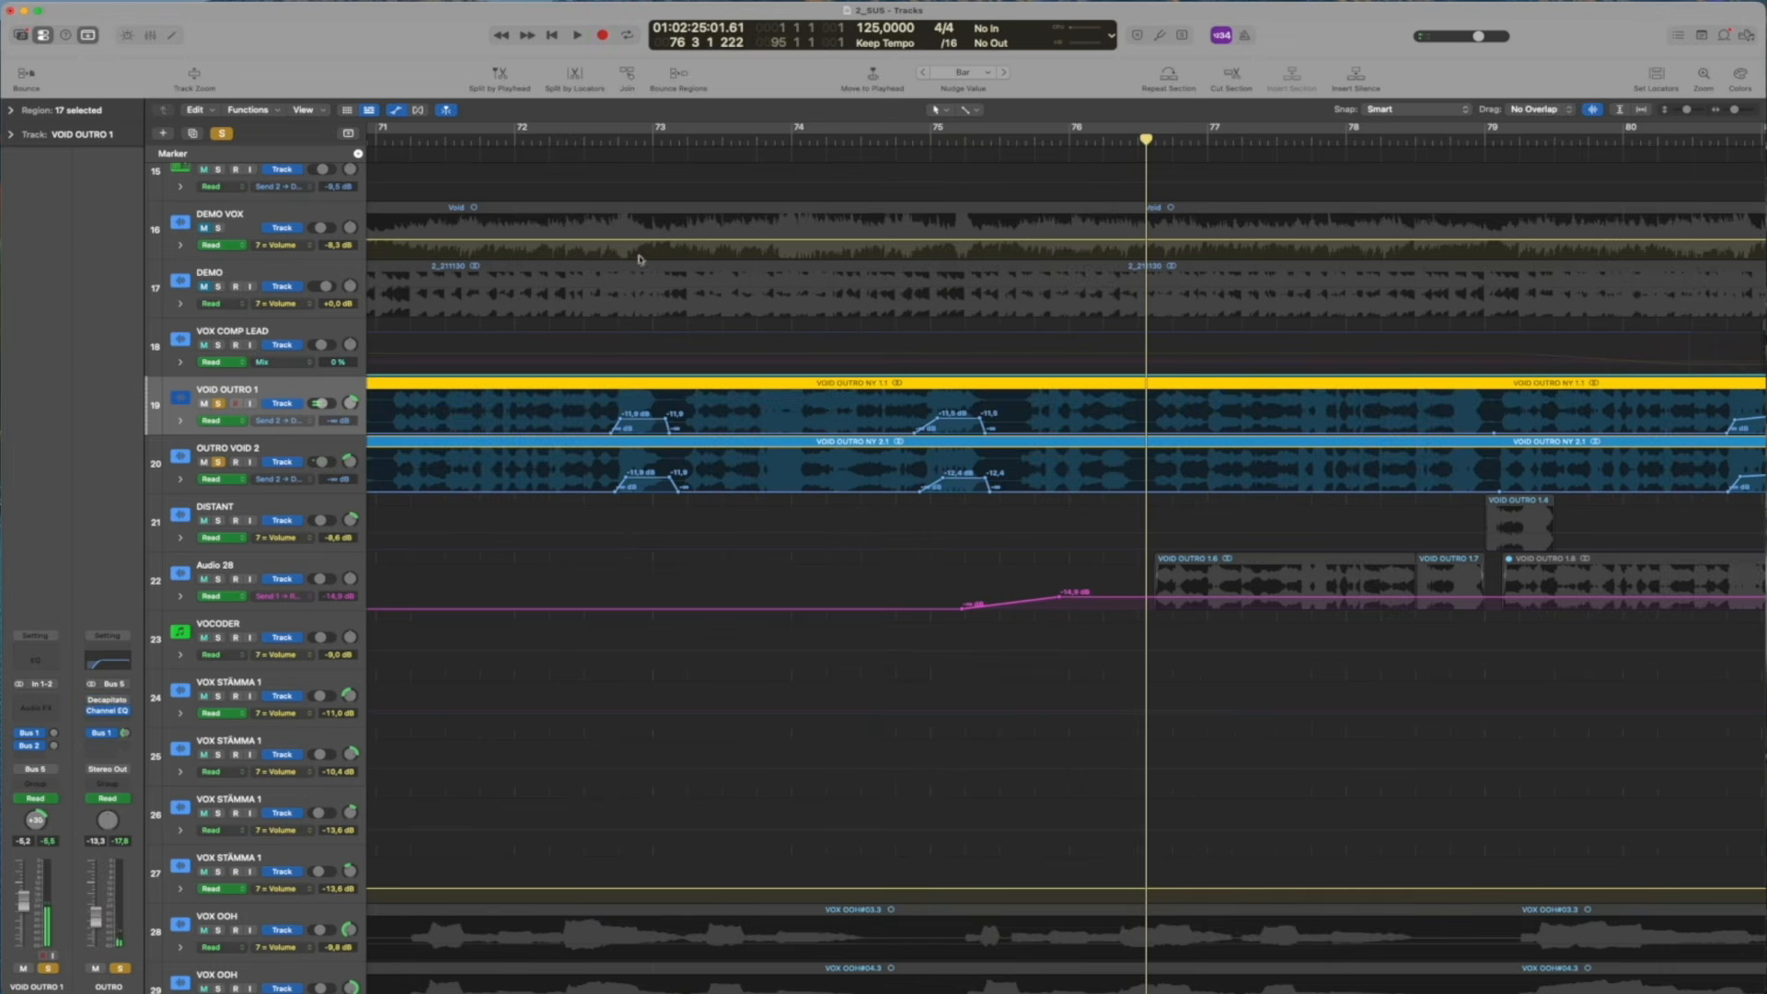
{"action": "left_click", "coordinate": [558, 138]}
{"action": "key", "text": "space"}
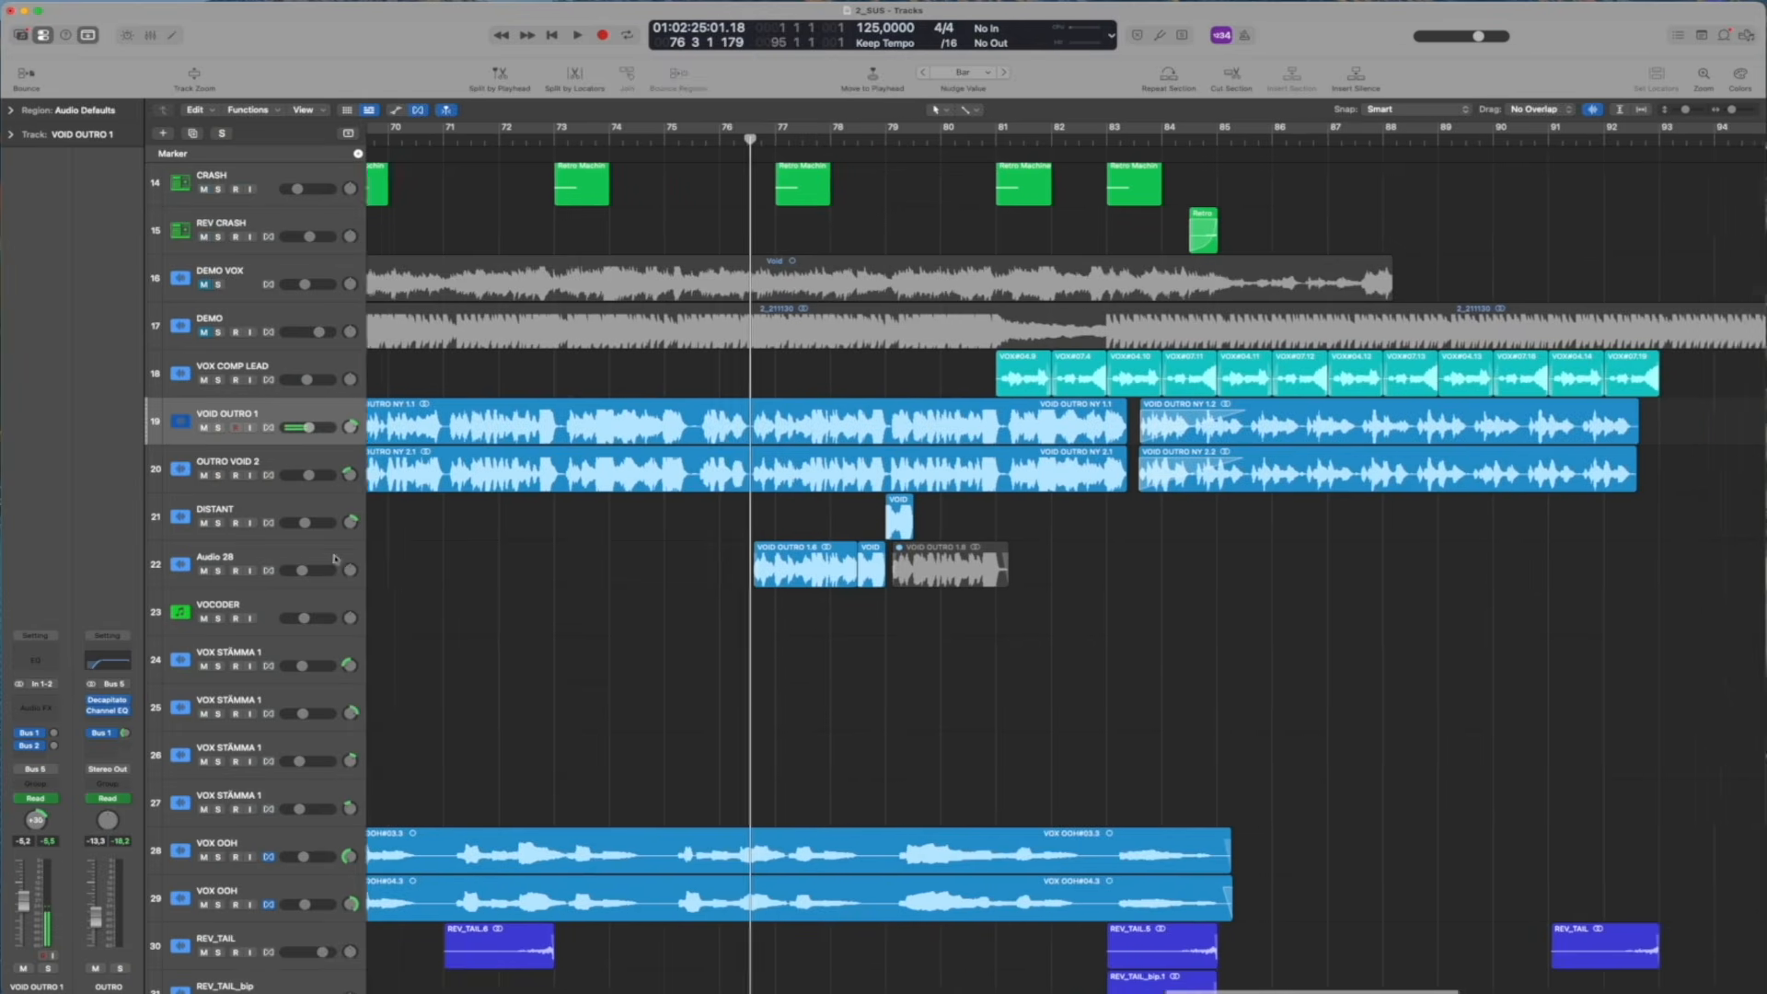
Solo Audio 28 in place of the two outro vocals and play its regions from about bar 76
{"action": "scroll", "coordinate": [358, 573], "scroll_direction": "left", "scroll_amount": 3}
{"action": "left_click", "coordinate": [219, 574]}
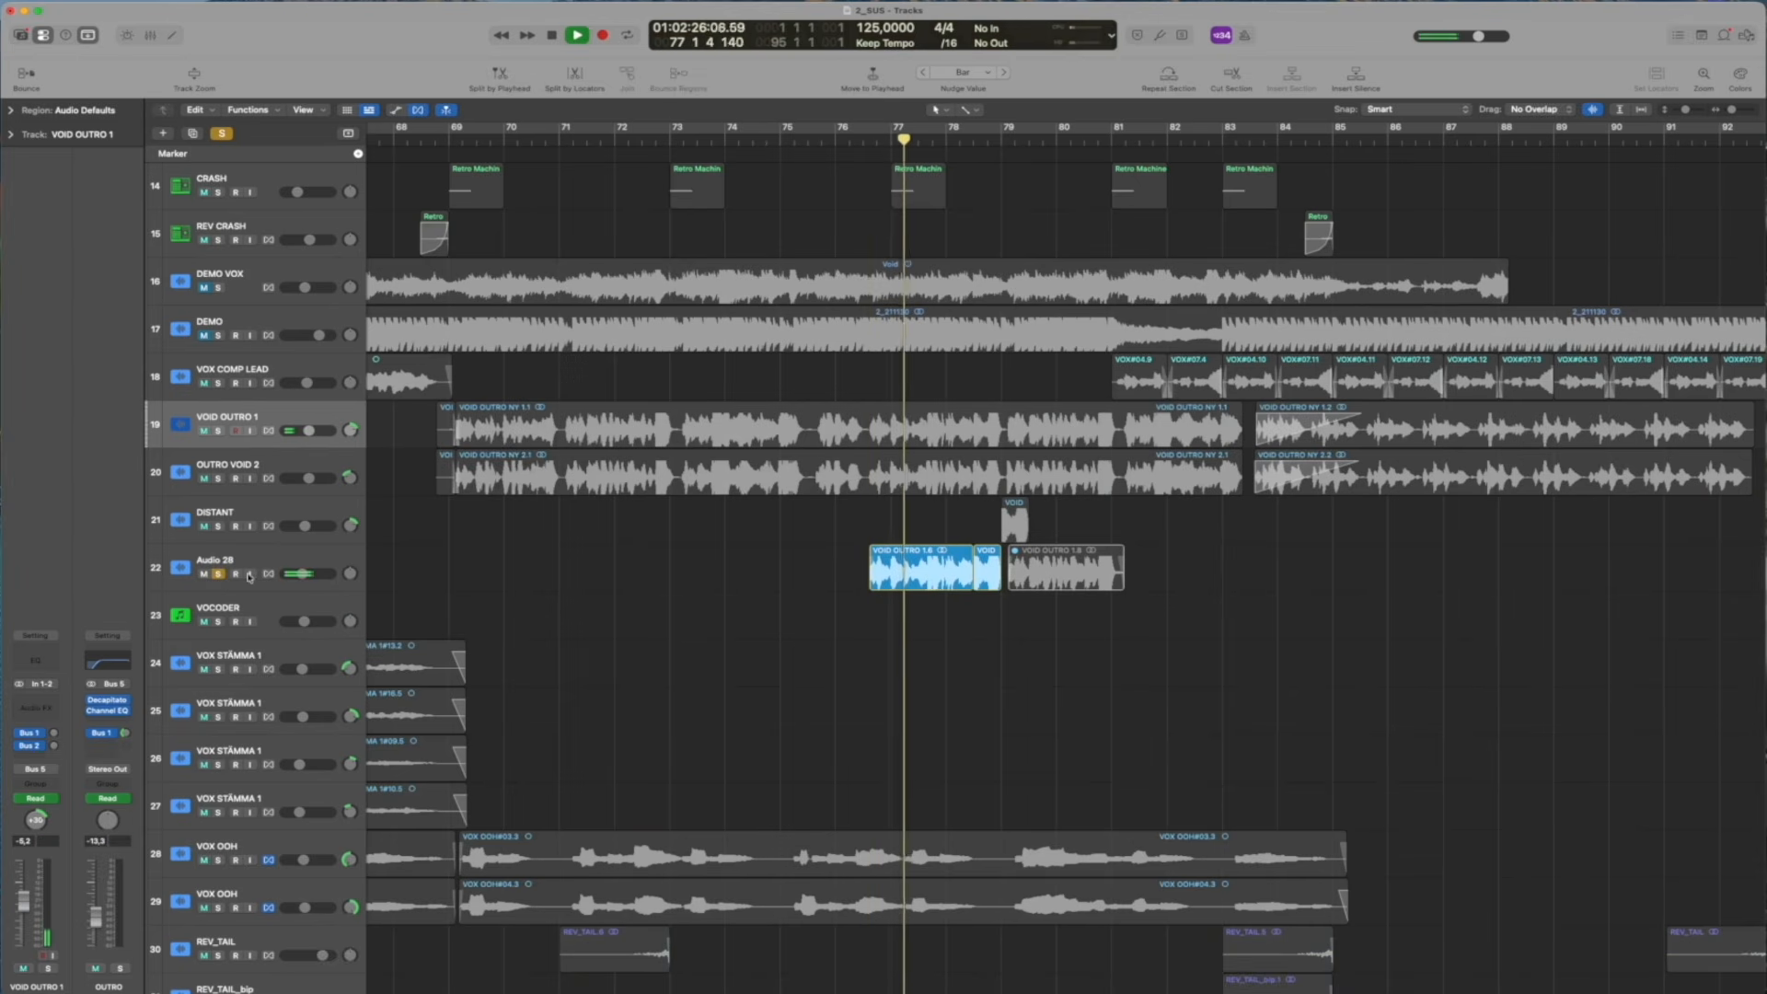
{"action": "left_click", "coordinate": [253, 568]}
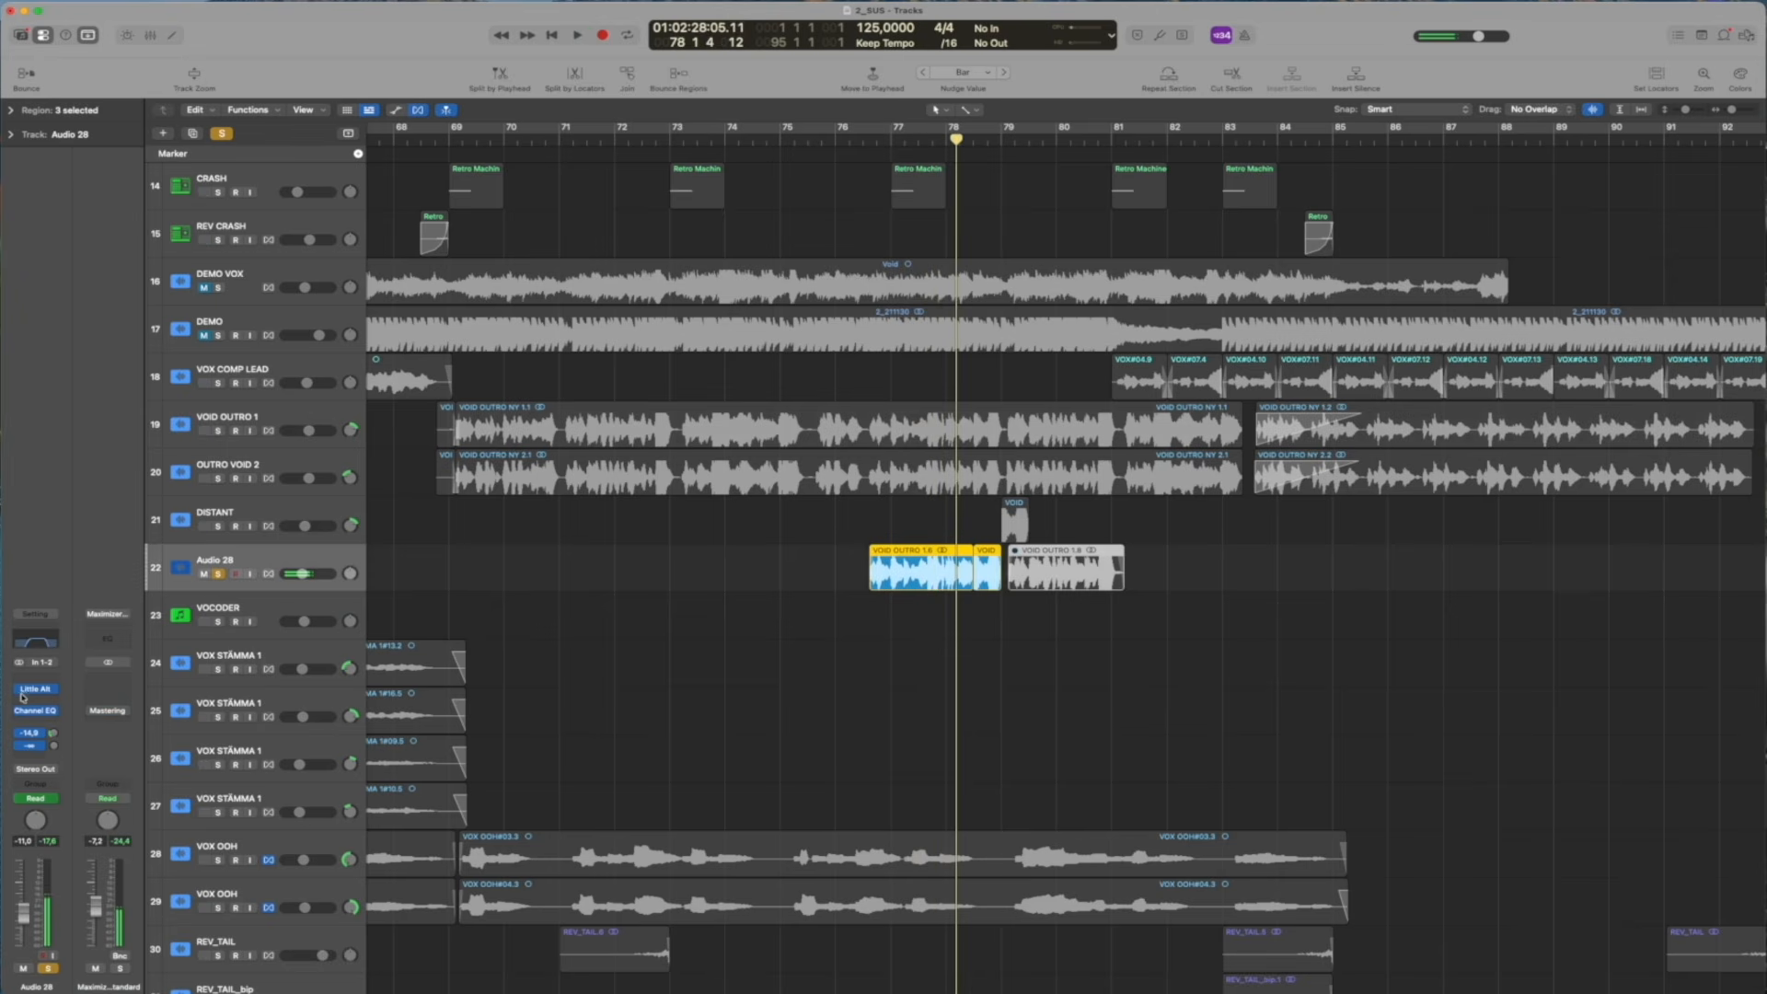
{"action": "key", "text": "space"}
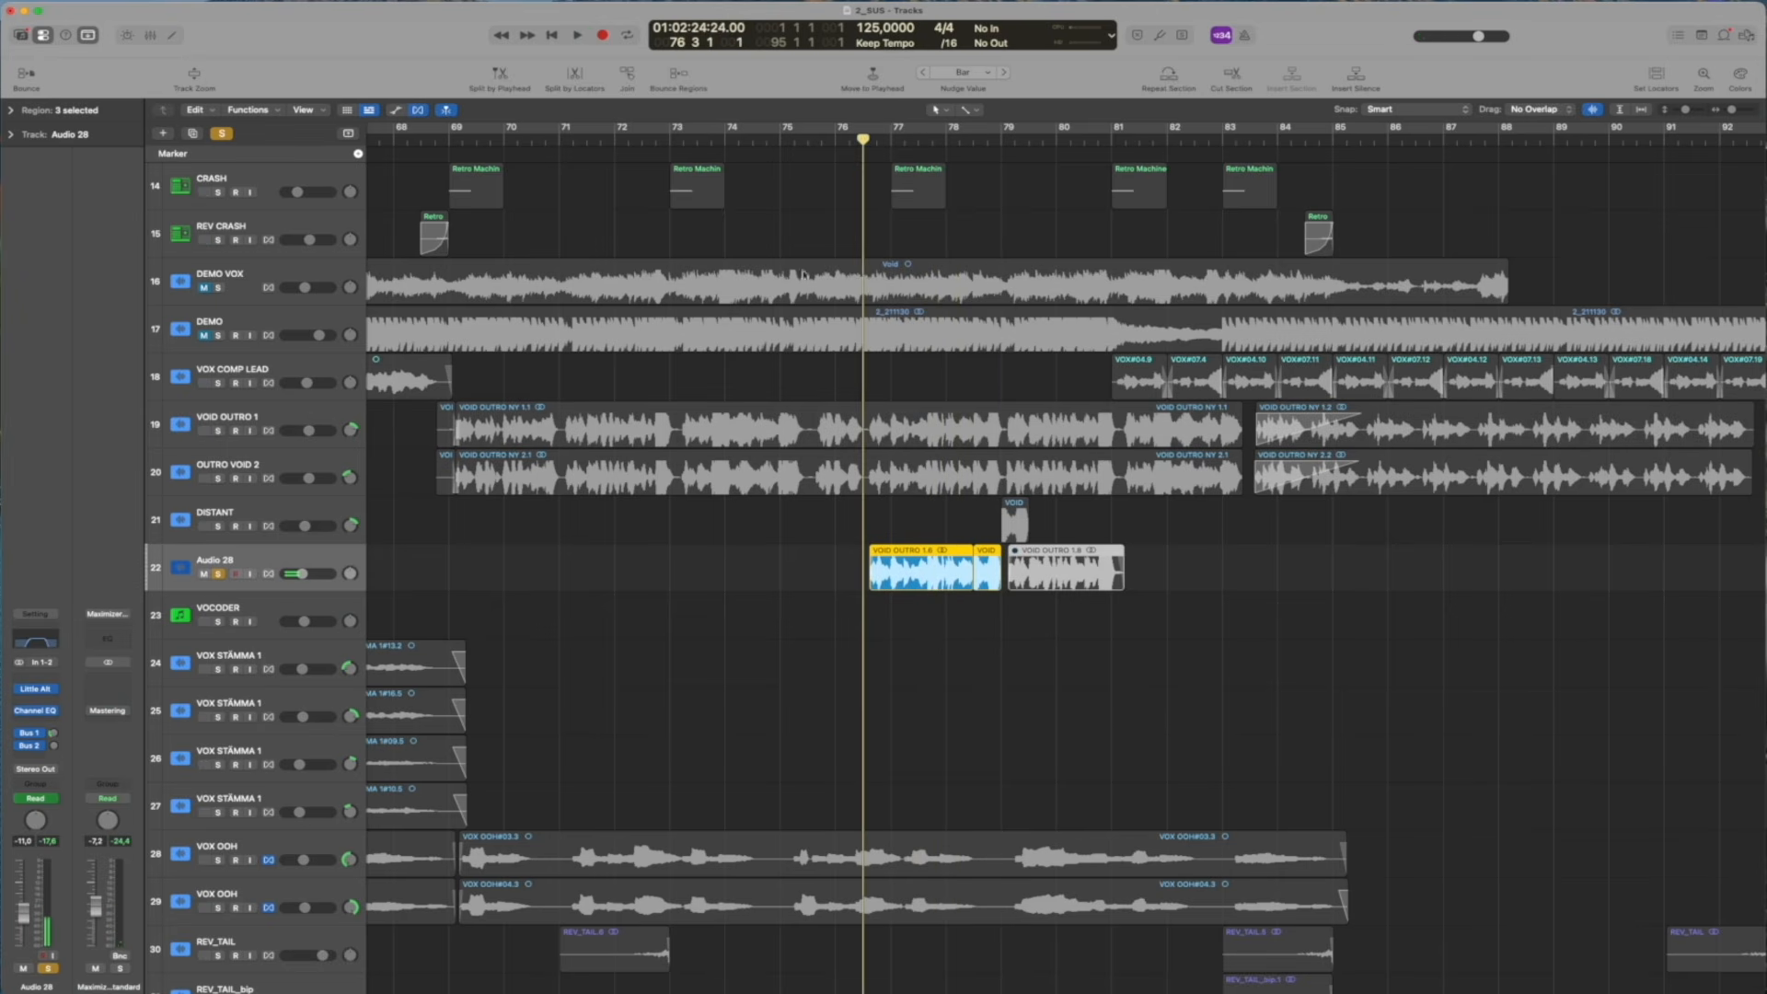
Examine Audio 28's Little AlterBoy settings clear of the outro regions while replaying the vocal from about bar 76
{"action": "left_click", "coordinate": [34, 691]}
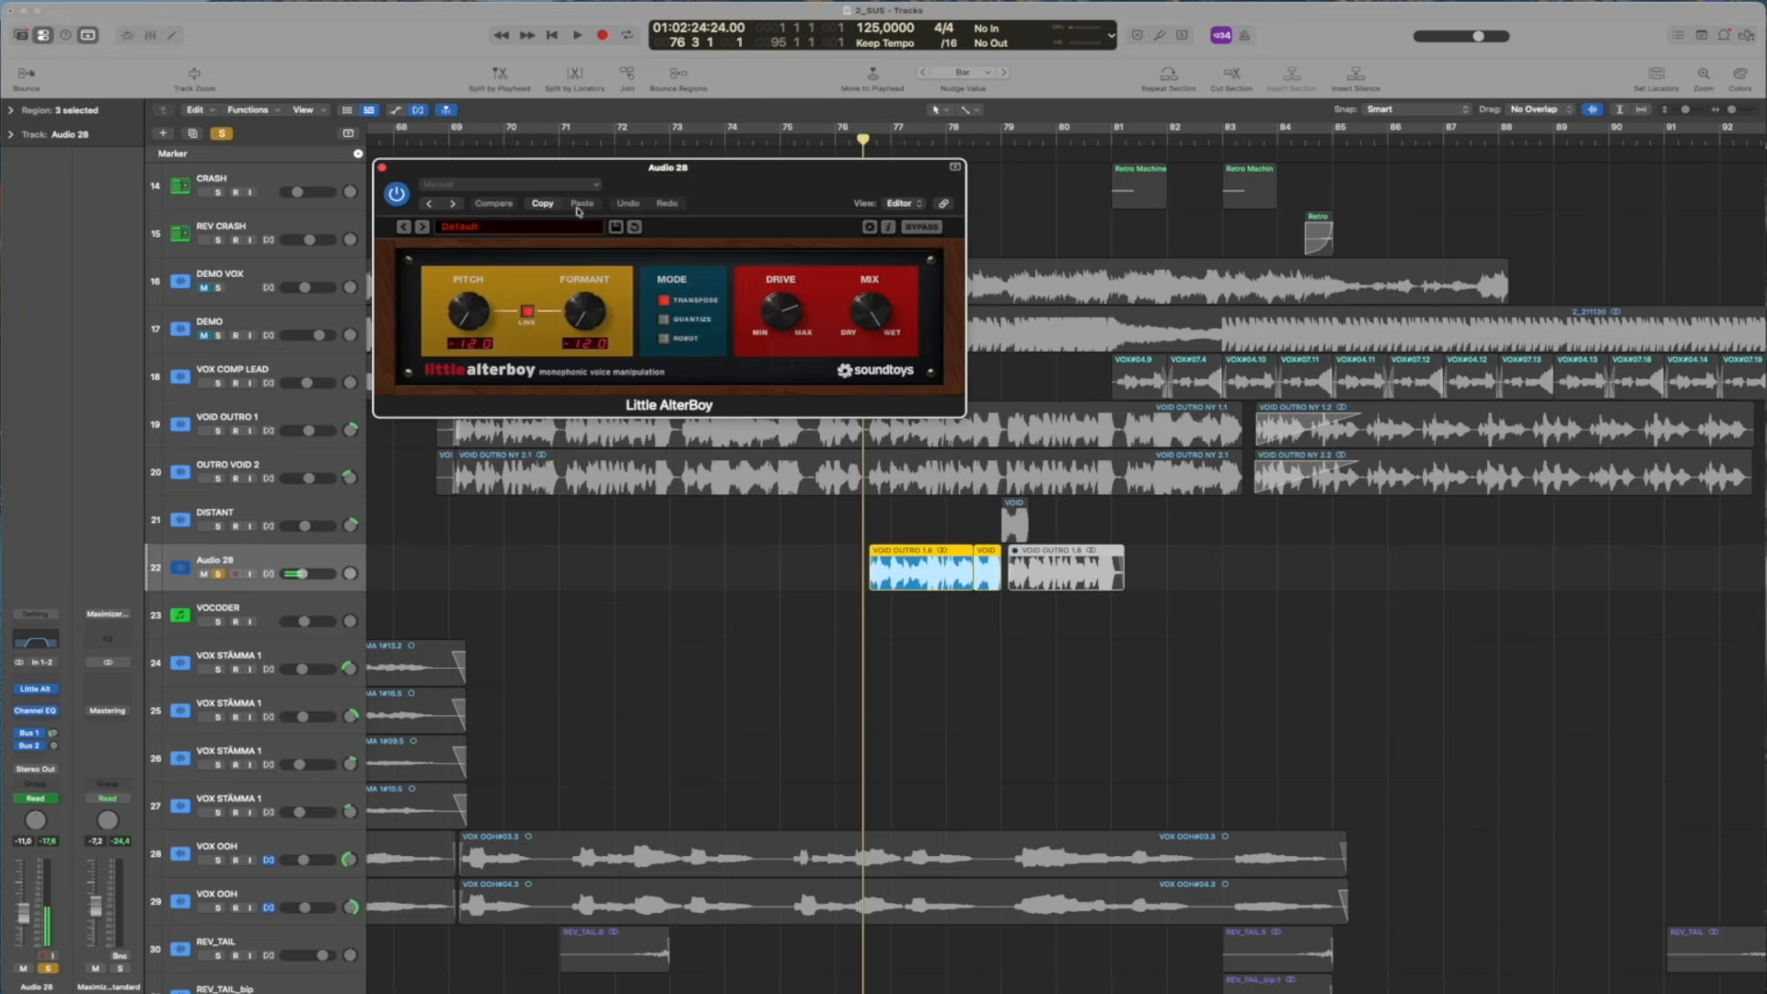
{"action": "left_click_drag", "start_coordinate": [603, 175], "coordinate": [191, 161]}
{"action": "left_click_drag", "start_coordinate": [836, 139], "coordinate": [835, 140]}
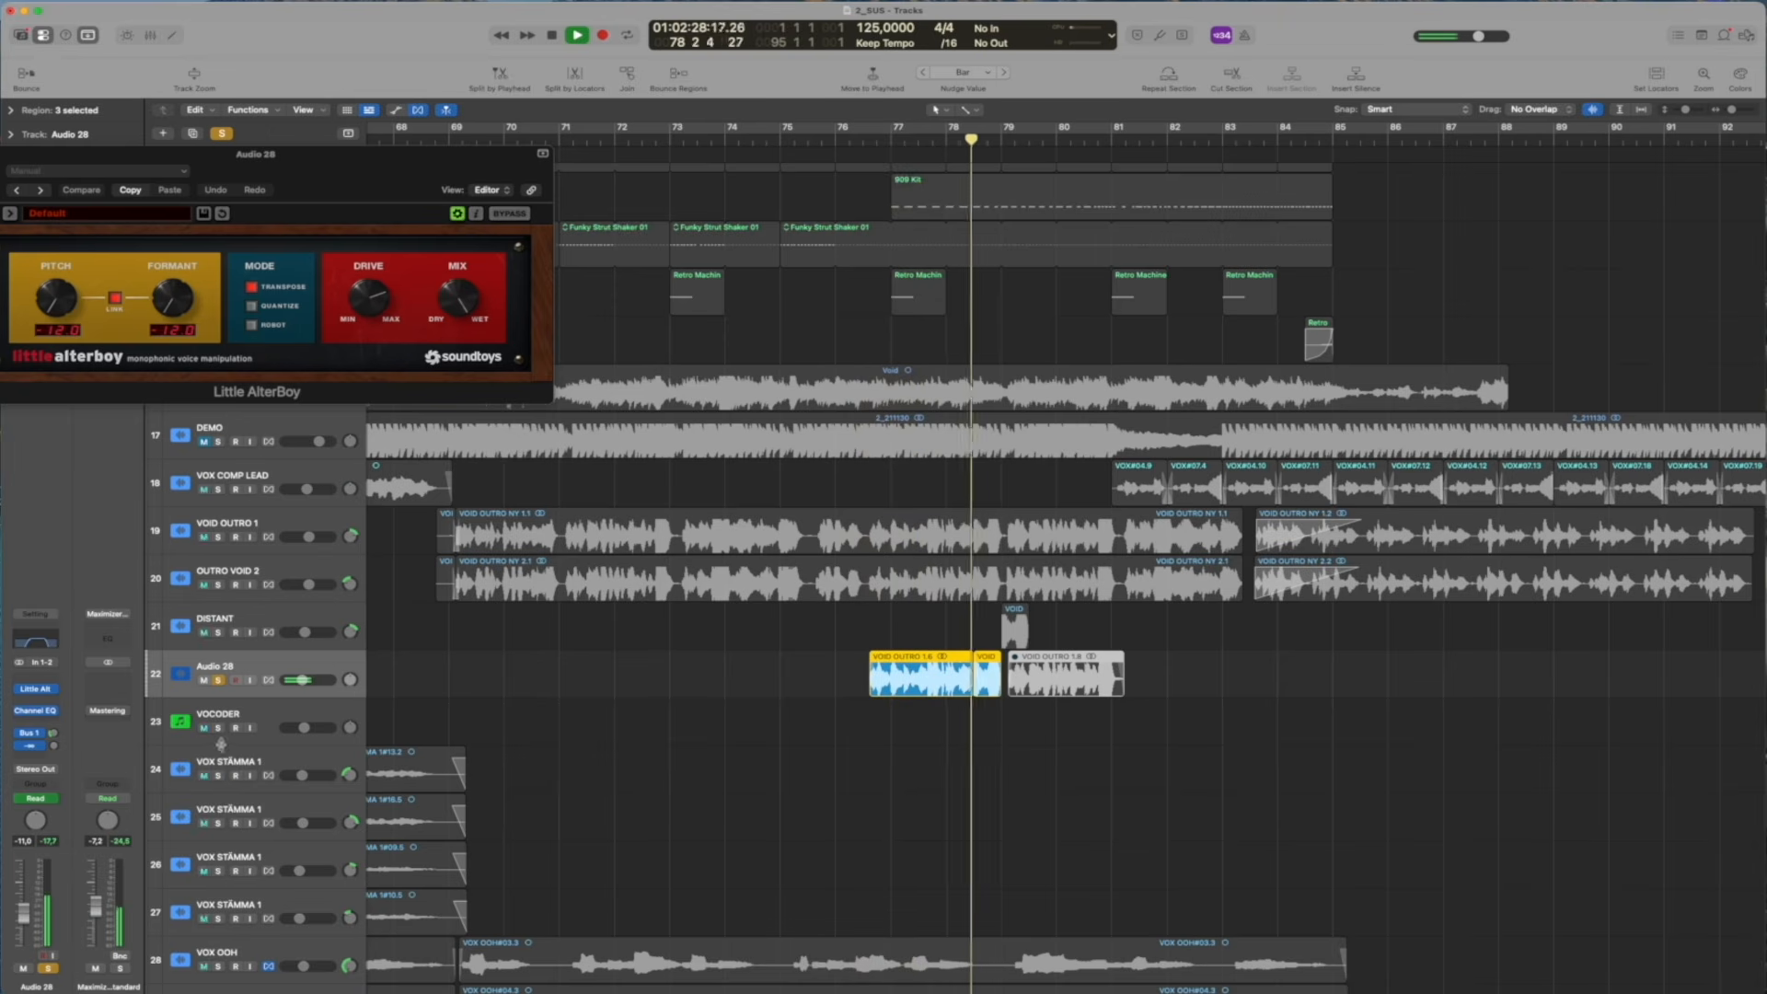
{"action": "left_click_drag", "start_coordinate": [1011, 139], "coordinate": [981, 139]}
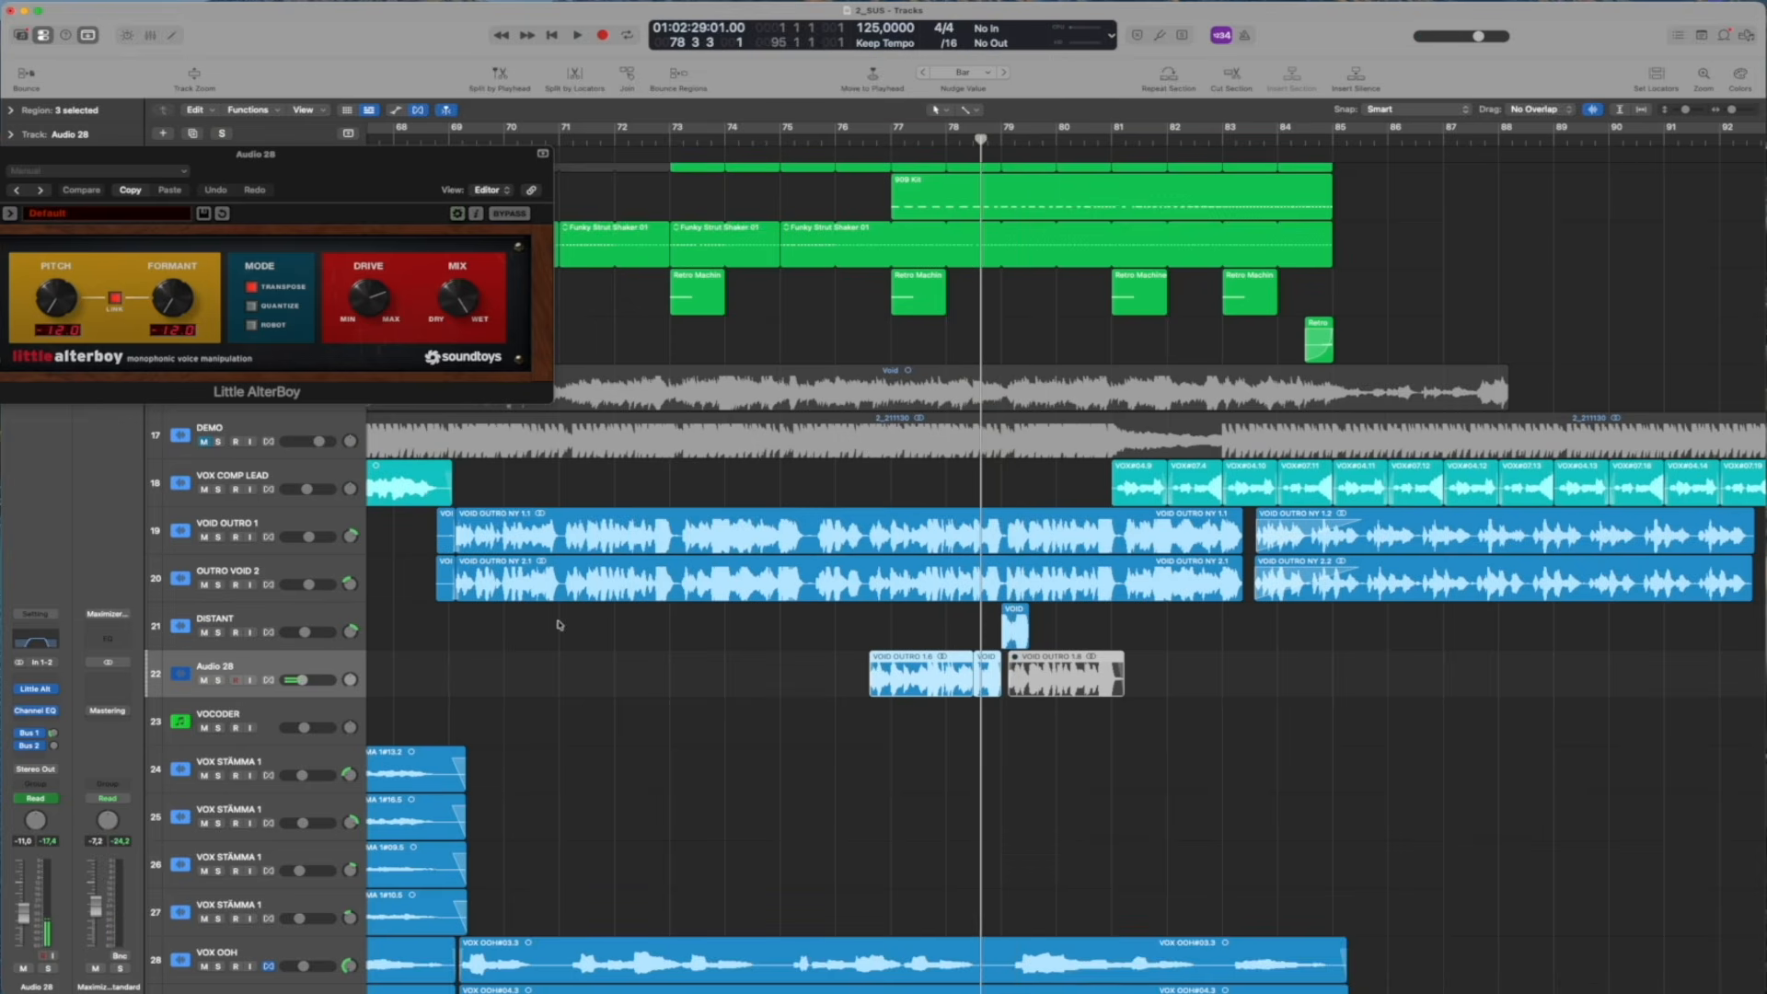
Solo VOX COMP LEAD and play its chopped outro regions around bars 82 to 85
{"action": "key", "text": "ctrl+s"}
{"action": "key", "text": "space"}
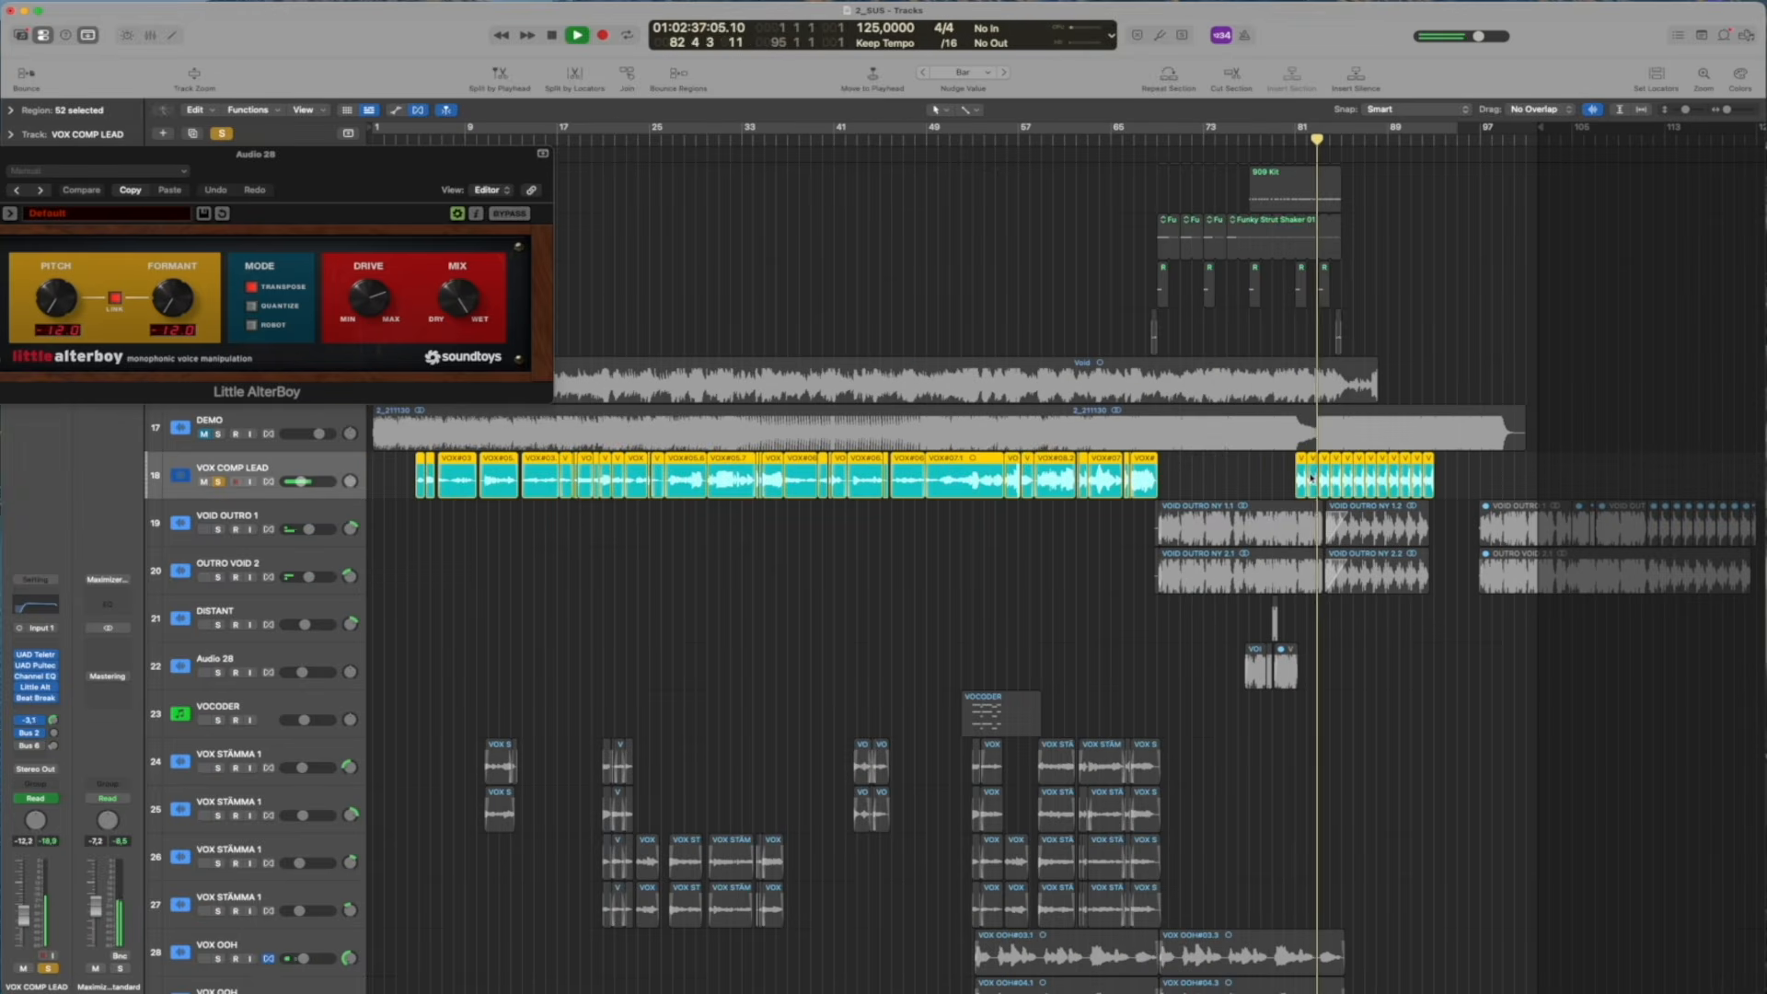
{"action": "scroll", "coordinate": [1451, 478], "scroll_direction": "up", "scroll_amount": 5}
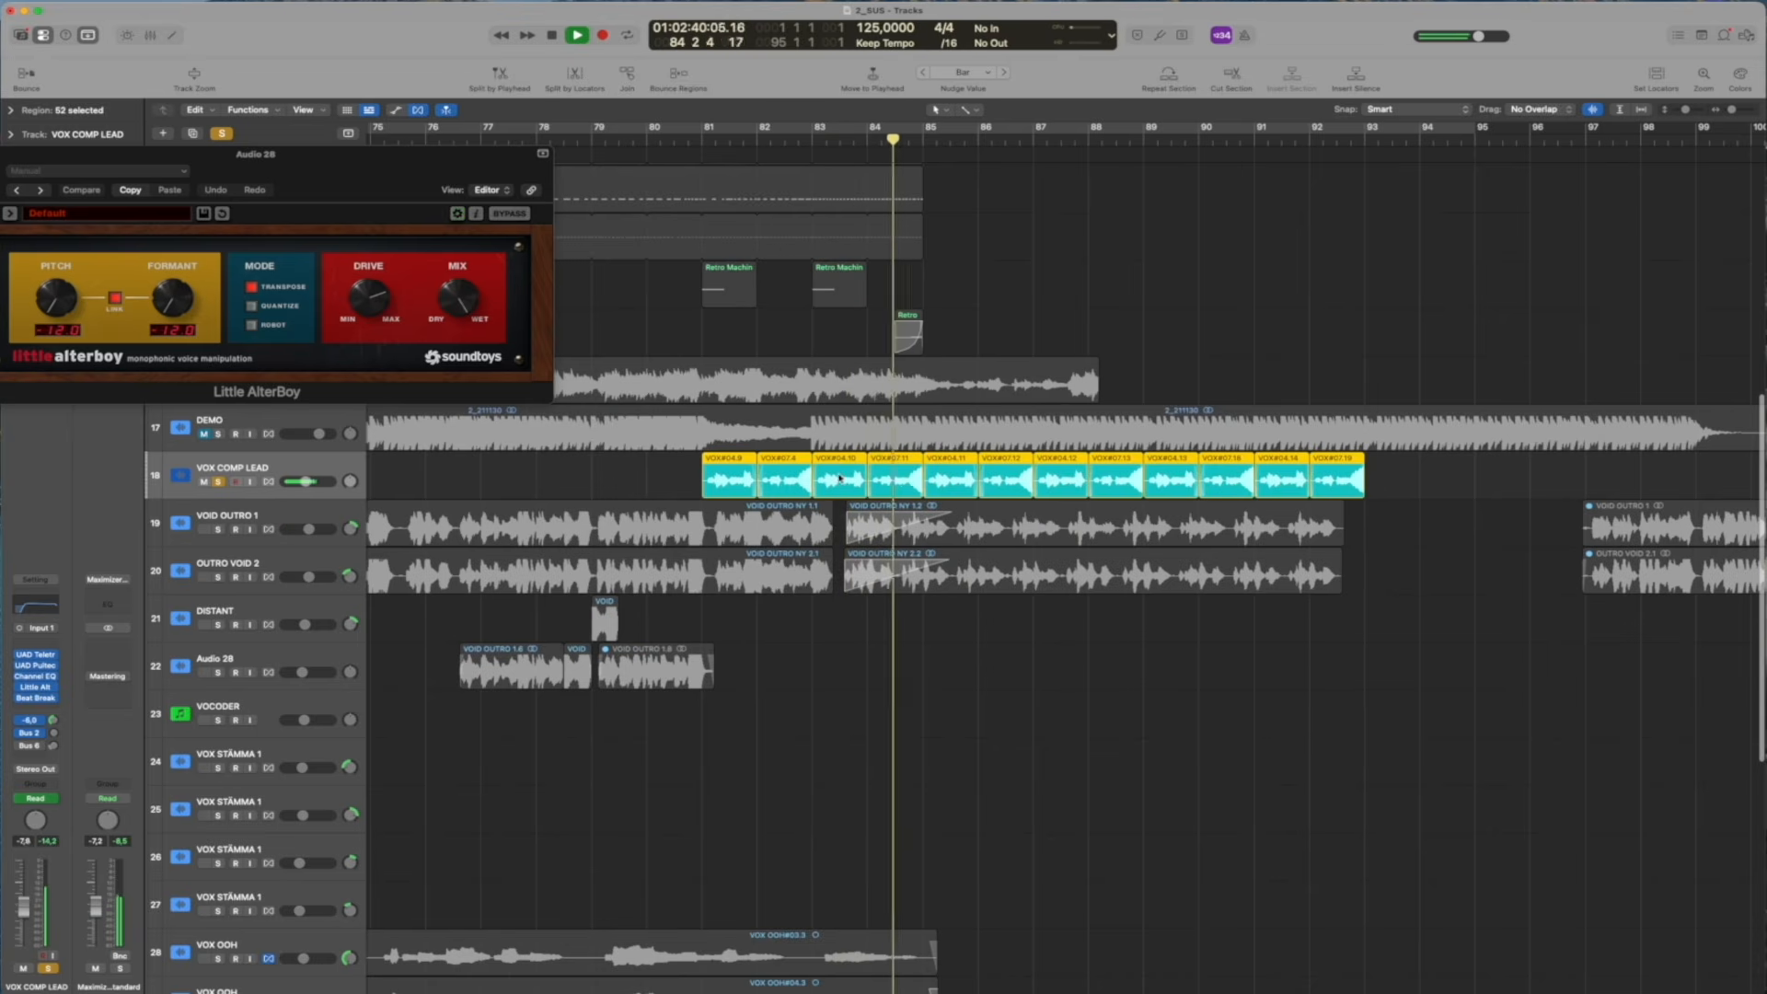
{"action": "scroll", "coordinate": [950, 363], "scroll_direction": "up", "scroll_amount": 2}
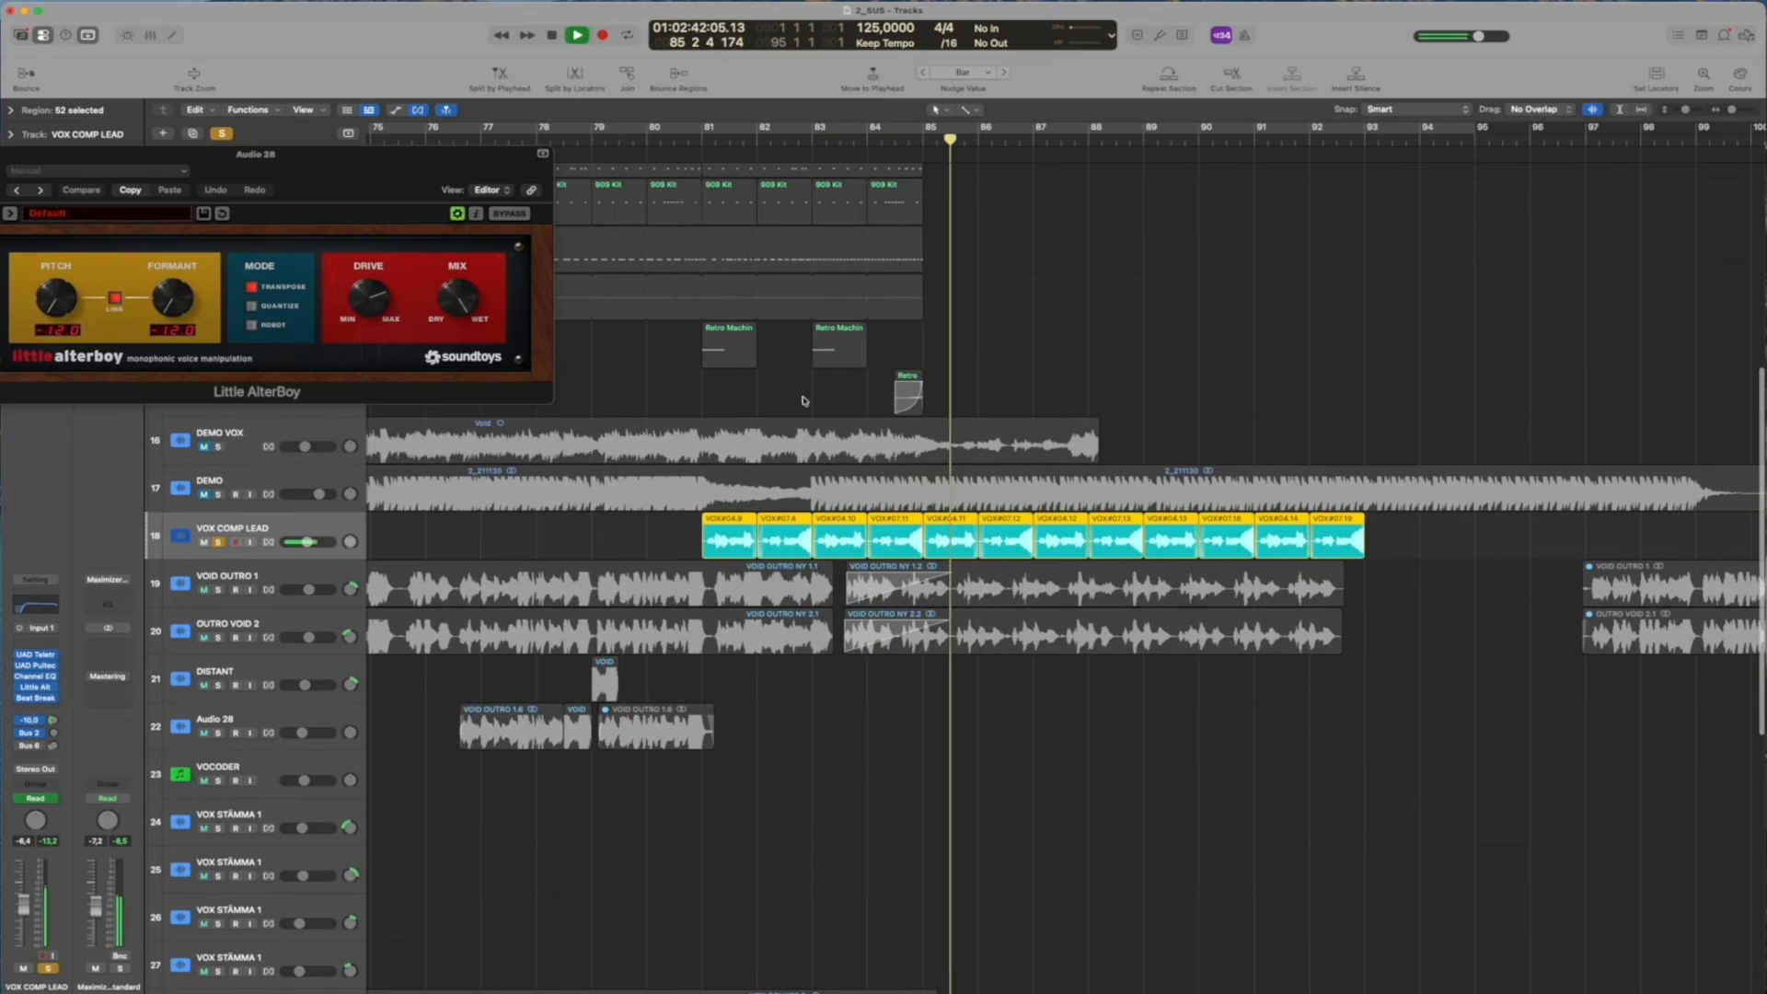
Add VOID OUTRO 1 and OUTRO VOID 2 to the lead's solo, listen to them together, and clear all three solos
{"action": "left_click", "coordinate": [218, 590]}
{"action": "left_click", "coordinate": [218, 638]}
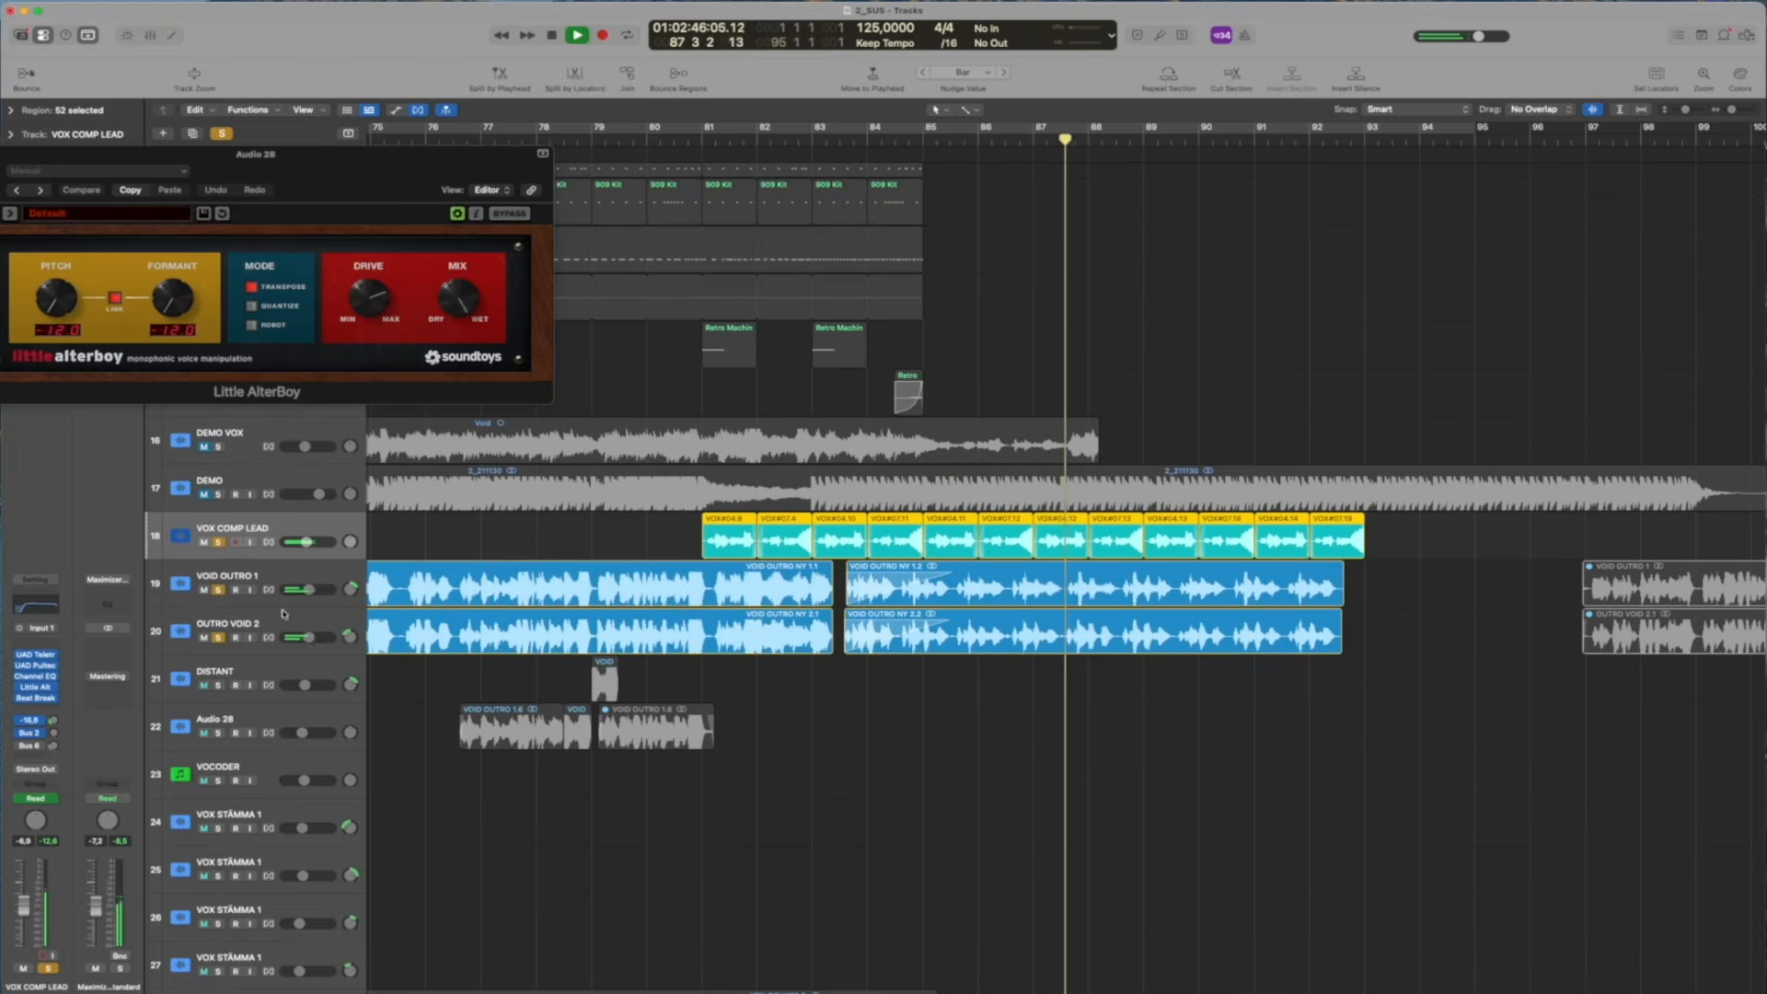
{"action": "key", "text": "space"}
{"action": "left_click_drag", "start_coordinate": [218, 543], "coordinate": [218, 638]}
{"action": "left_click", "coordinate": [522, 535]}
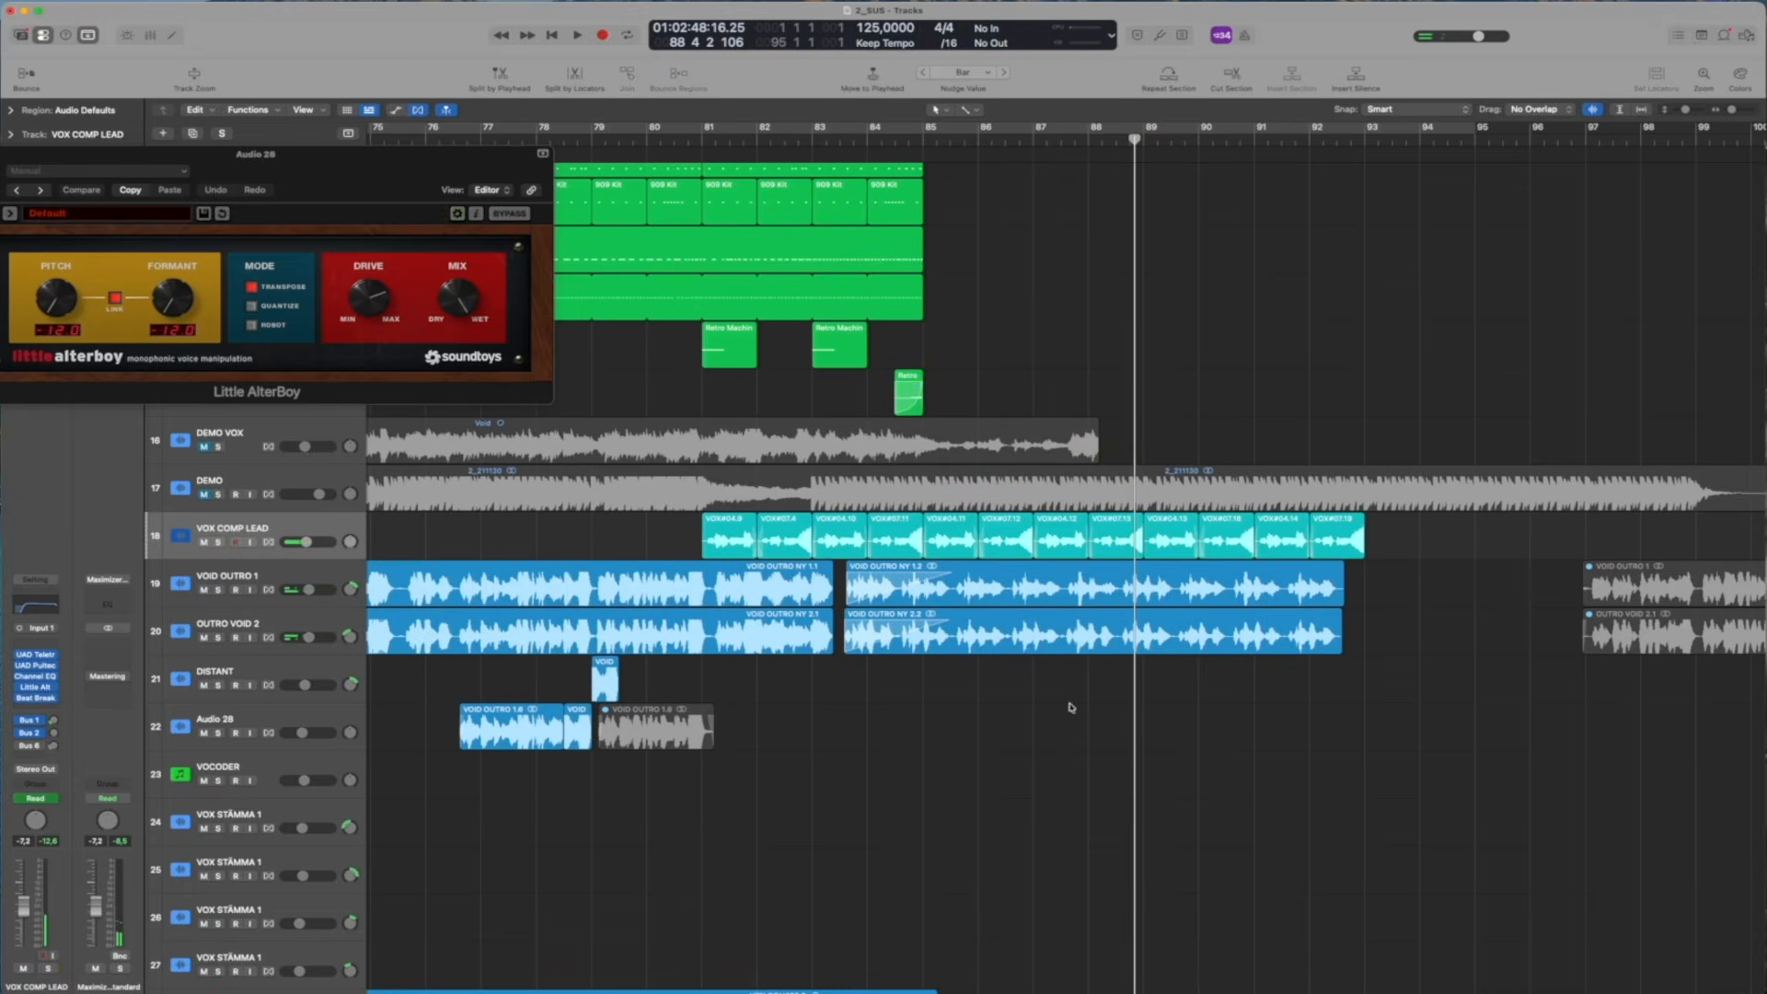
Audition REV_TAIL, REV_TAIL_bip and REV_TAIL_bip_1 in solo up to about bar 53, and close the Little AlterBoy window
{"action": "key", "text": "z"}
{"action": "scroll", "coordinate": [1466, 637], "scroll_direction": "down", "scroll_amount": 1}
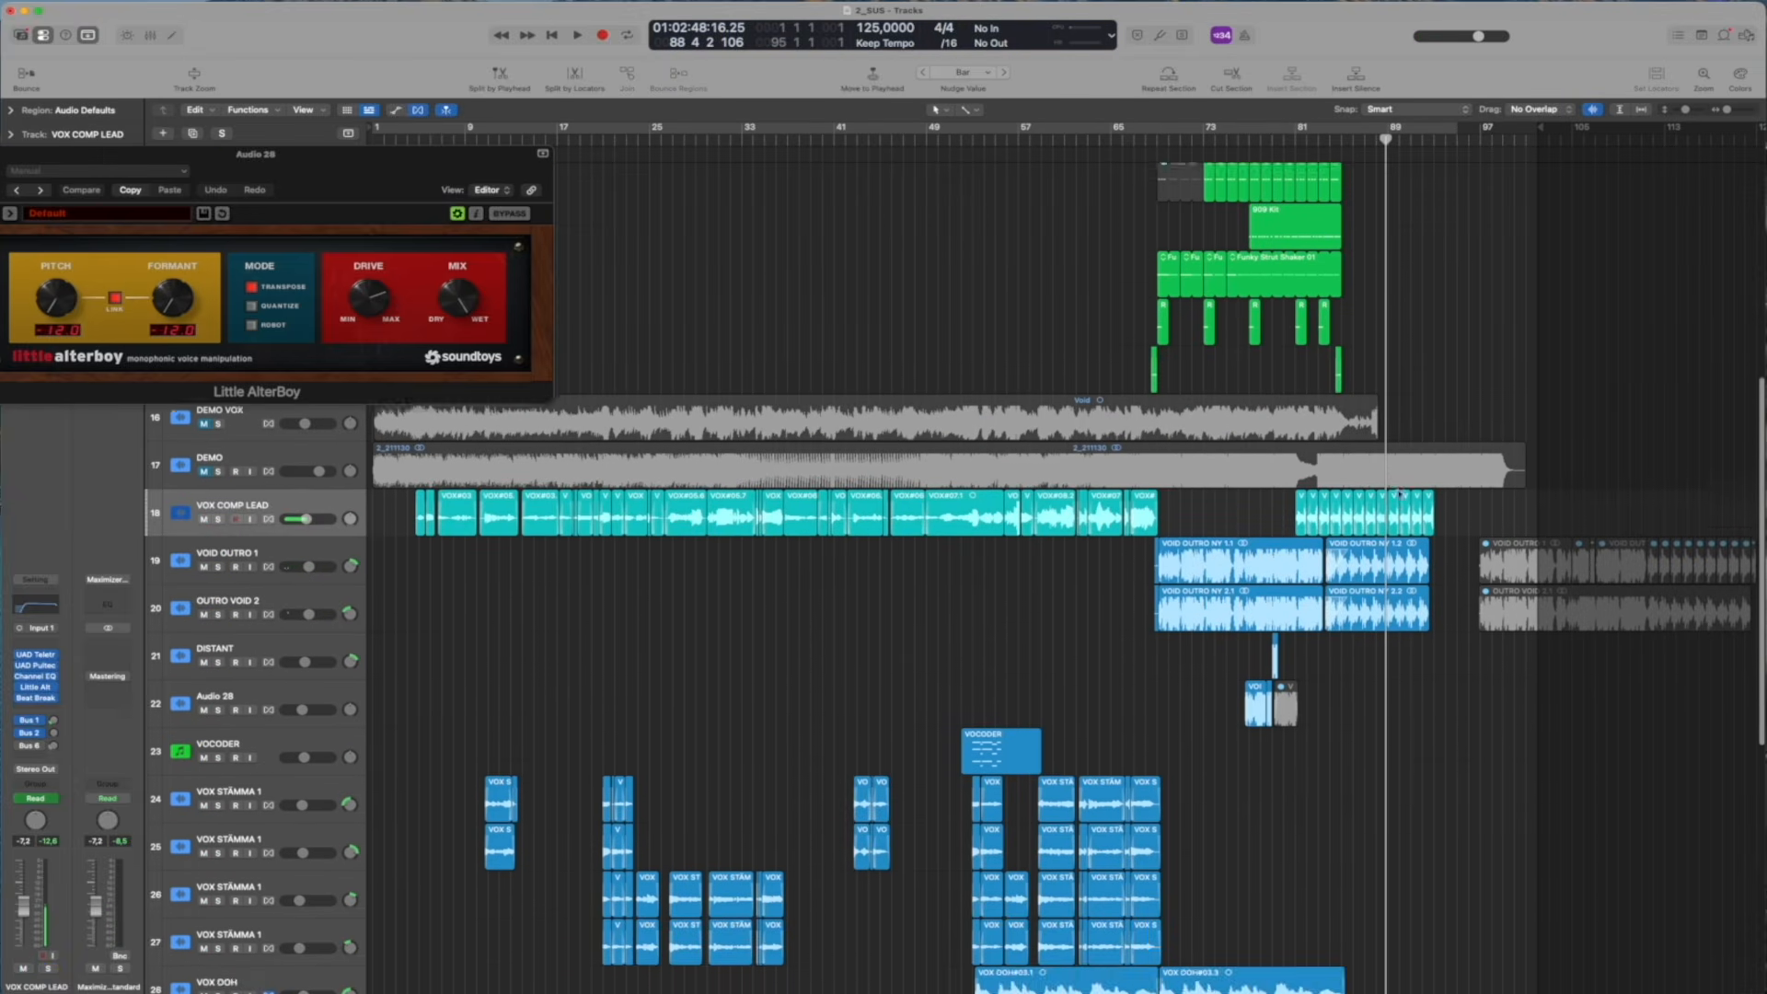
{"action": "scroll", "coordinate": [1418, 589], "scroll_direction": "up", "scroll_amount": 3}
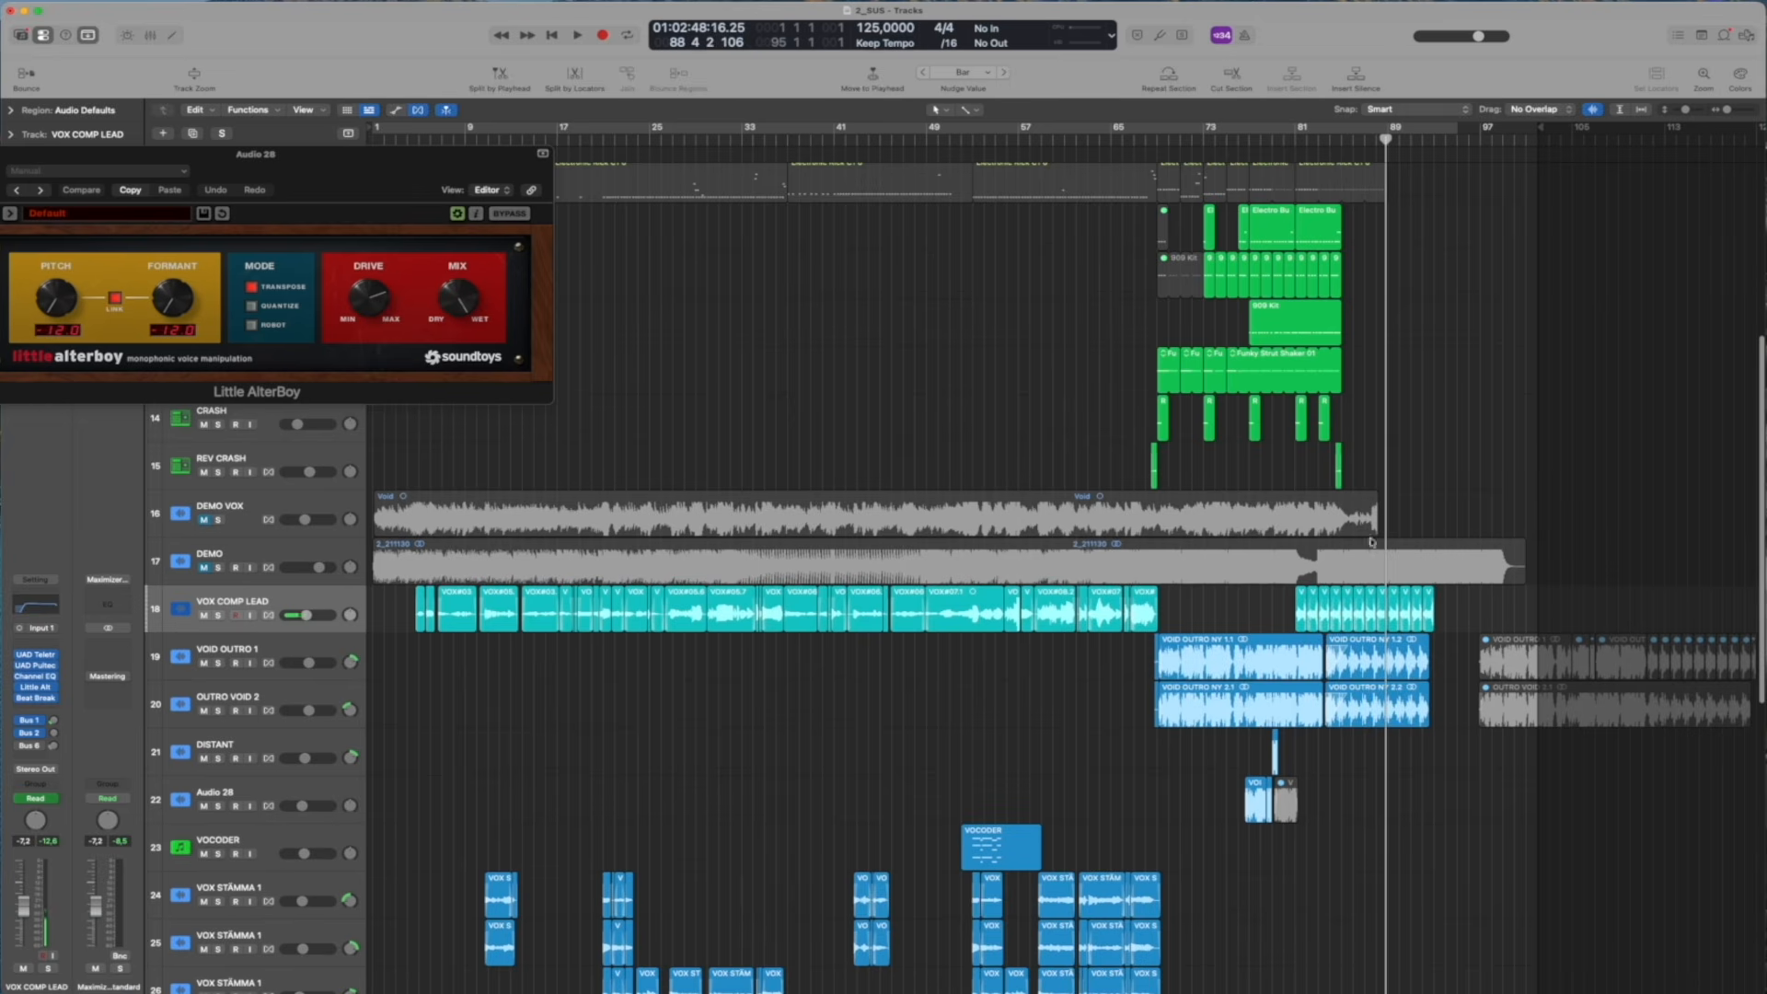
{"action": "scroll", "coordinate": [1368, 669], "scroll_direction": "down", "scroll_amount": 10}
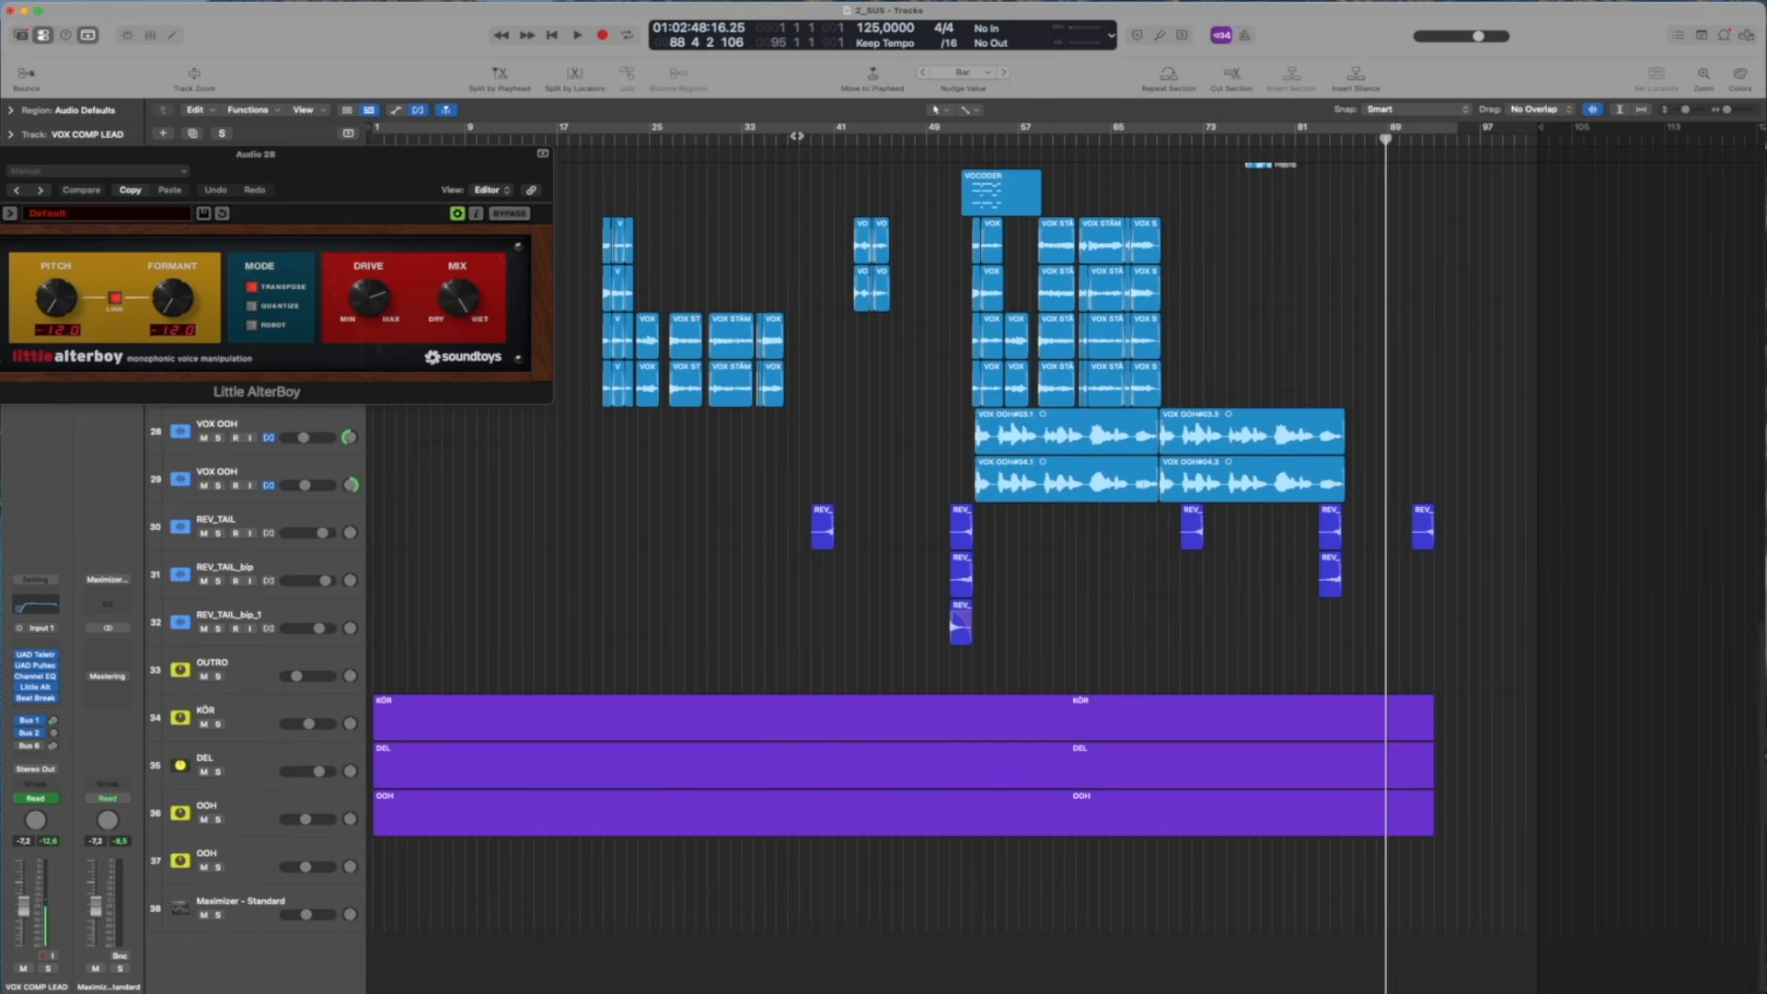
{"action": "left_click", "coordinate": [797, 137]}
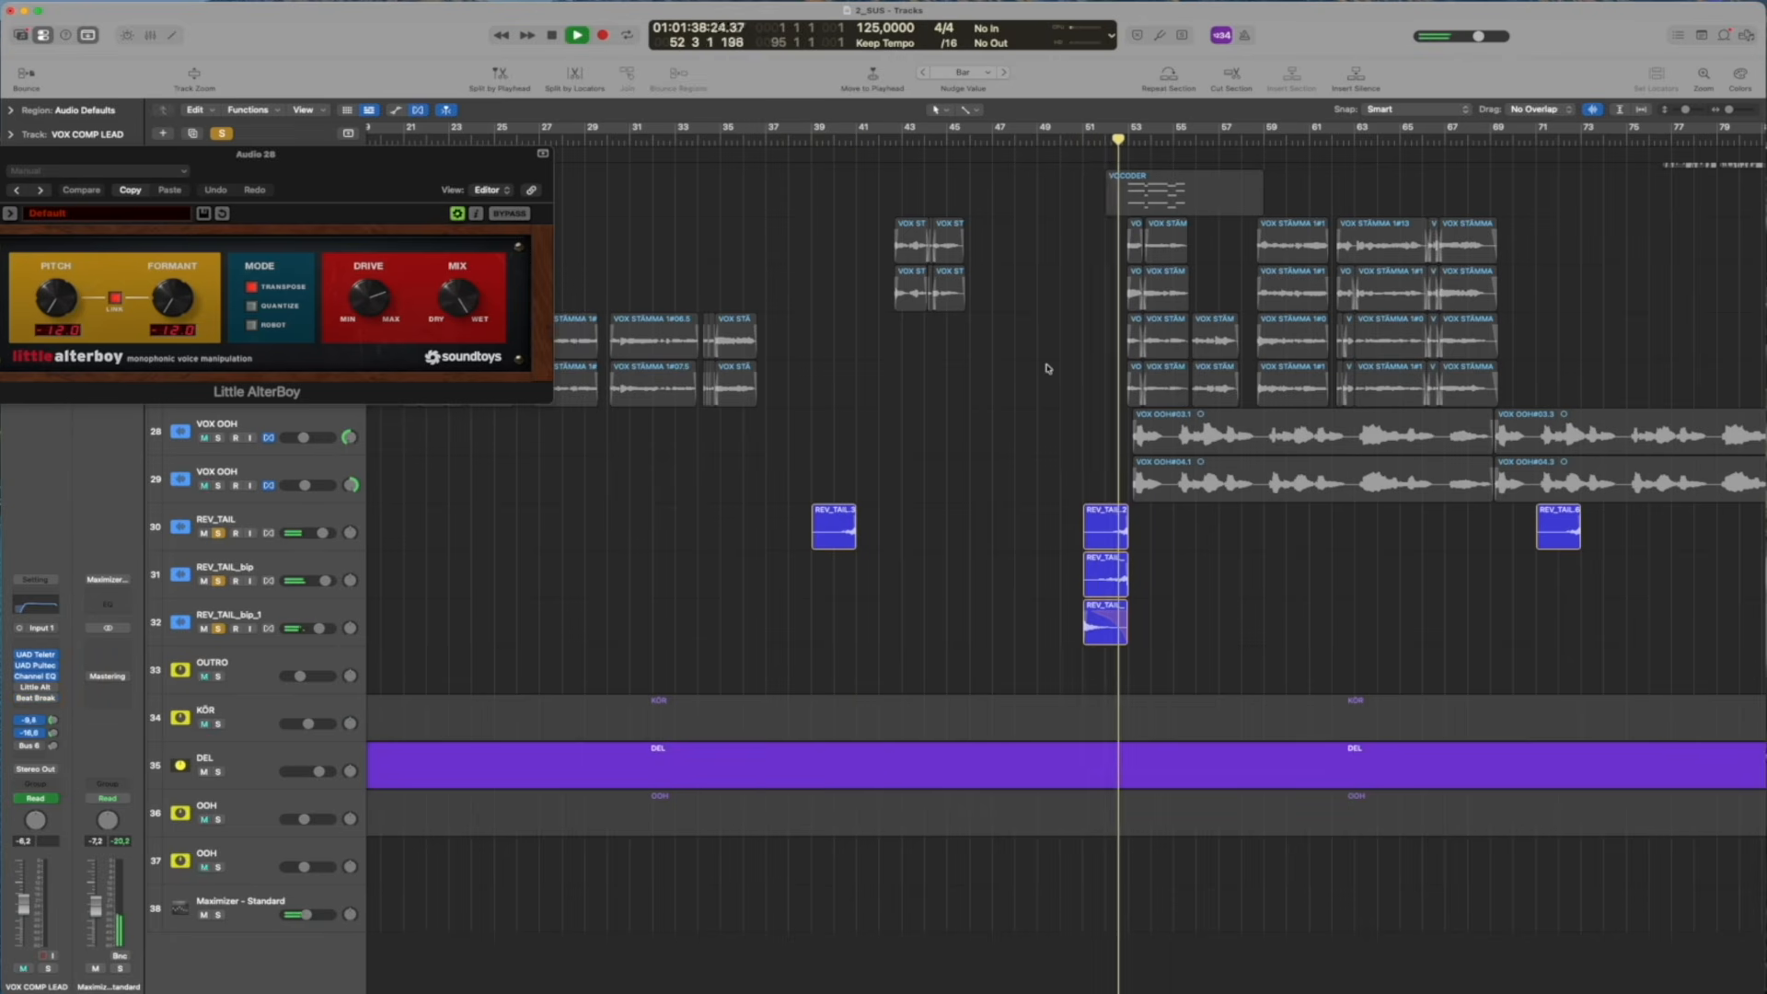
{"action": "key", "text": "space"}
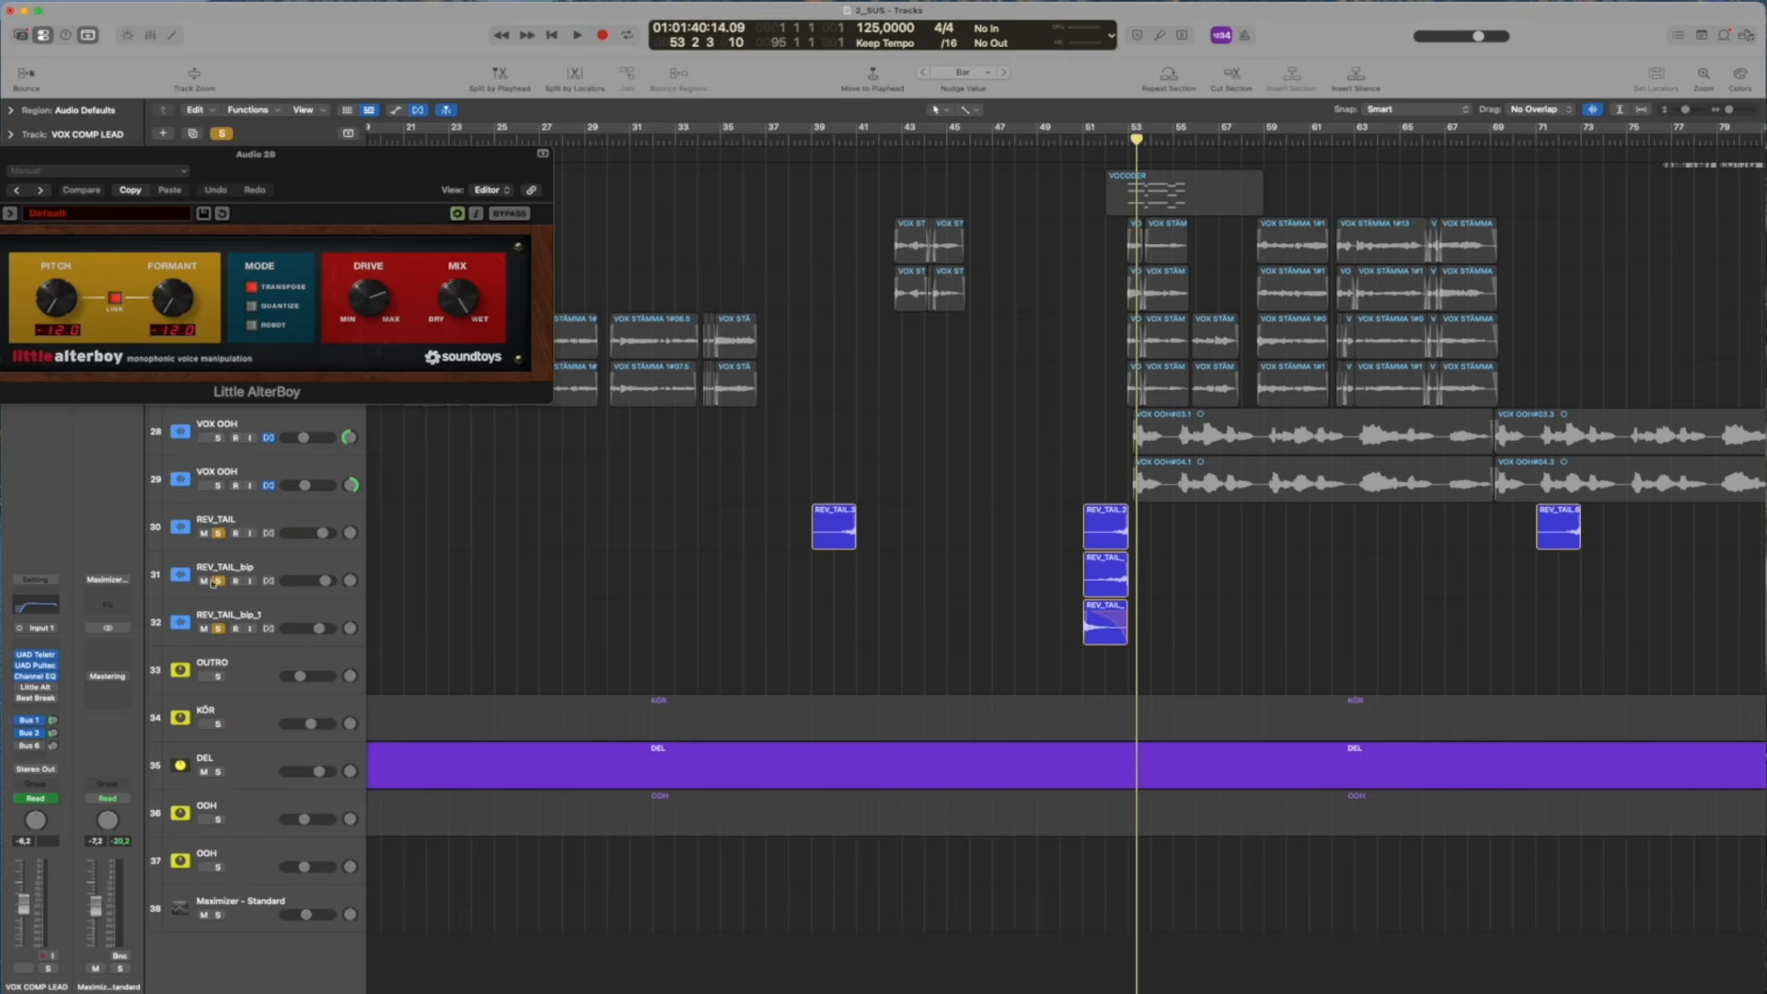
{"action": "left_click_drag", "start_coordinate": [218, 628], "coordinate": [218, 533]}
{"action": "key", "text": "super+w"}
Solo the drum tracks from KICK through REV CRASH and play the outro drums from bar 67
{"action": "scroll", "coordinate": [1305, 335], "scroll_direction": "up", "scroll_amount": 5}
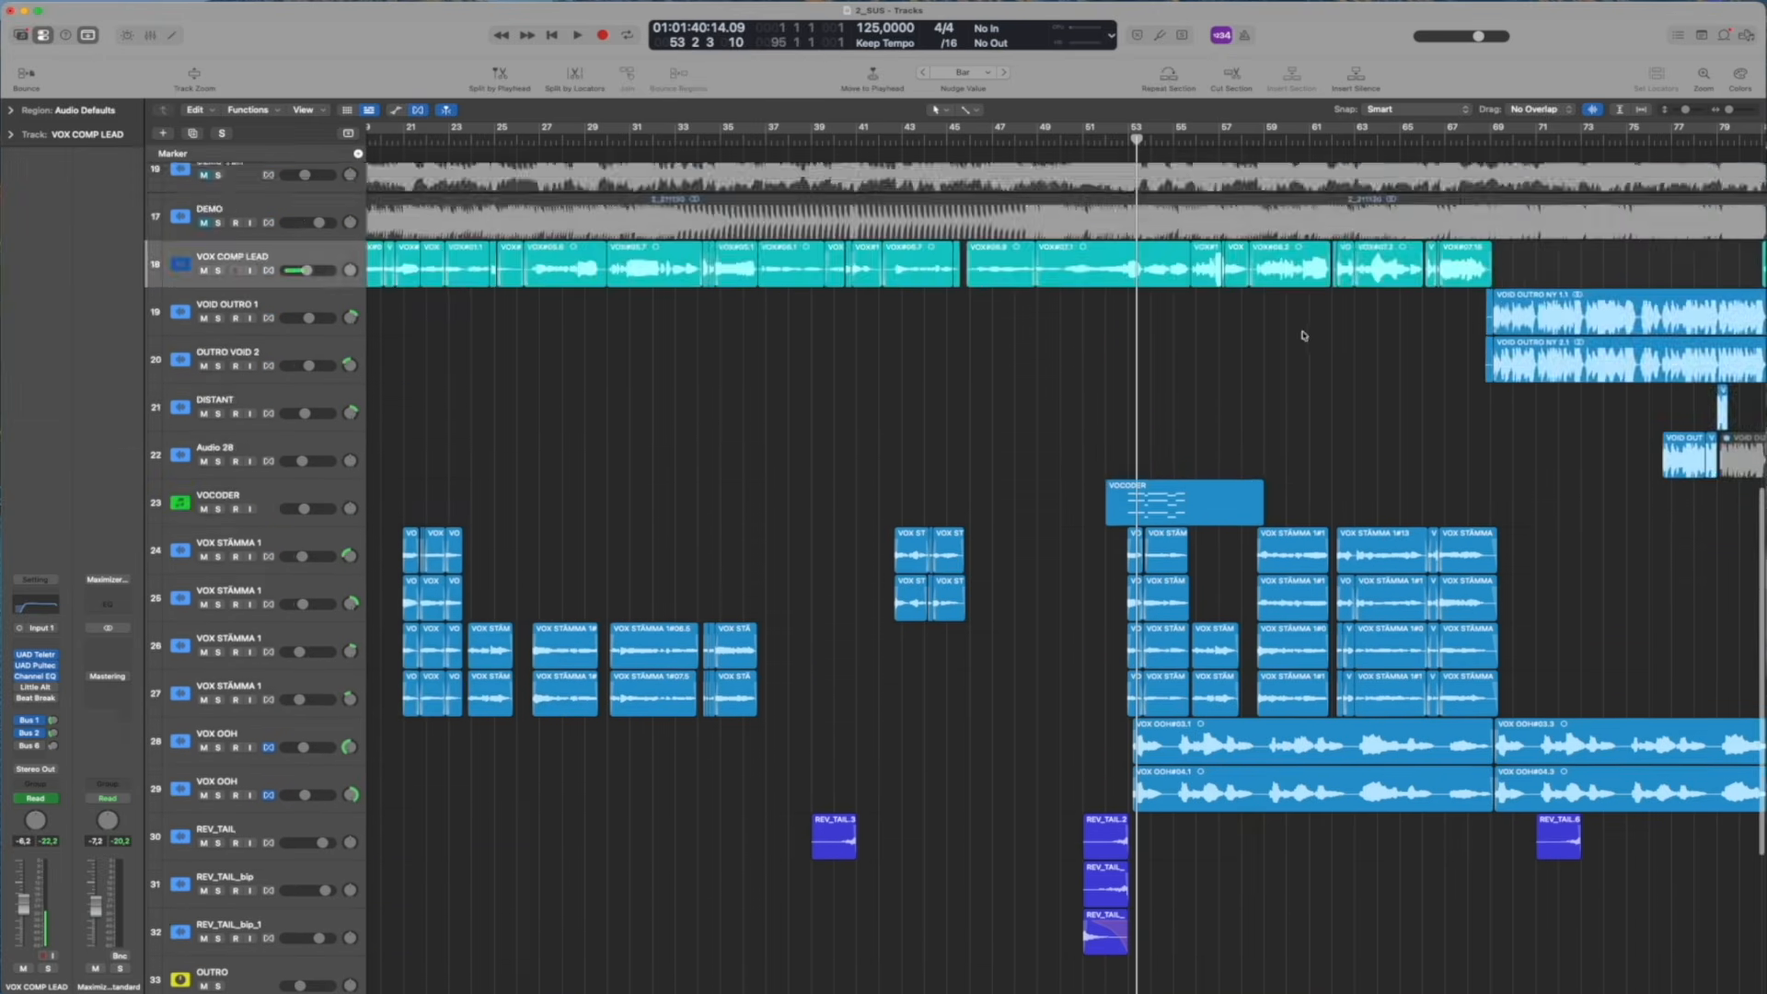
{"action": "scroll", "coordinate": [1305, 335], "scroll_direction": "up", "scroll_amount": 10}
{"action": "scroll", "coordinate": [1412, 303], "scroll_direction": "right", "scroll_amount": 10}
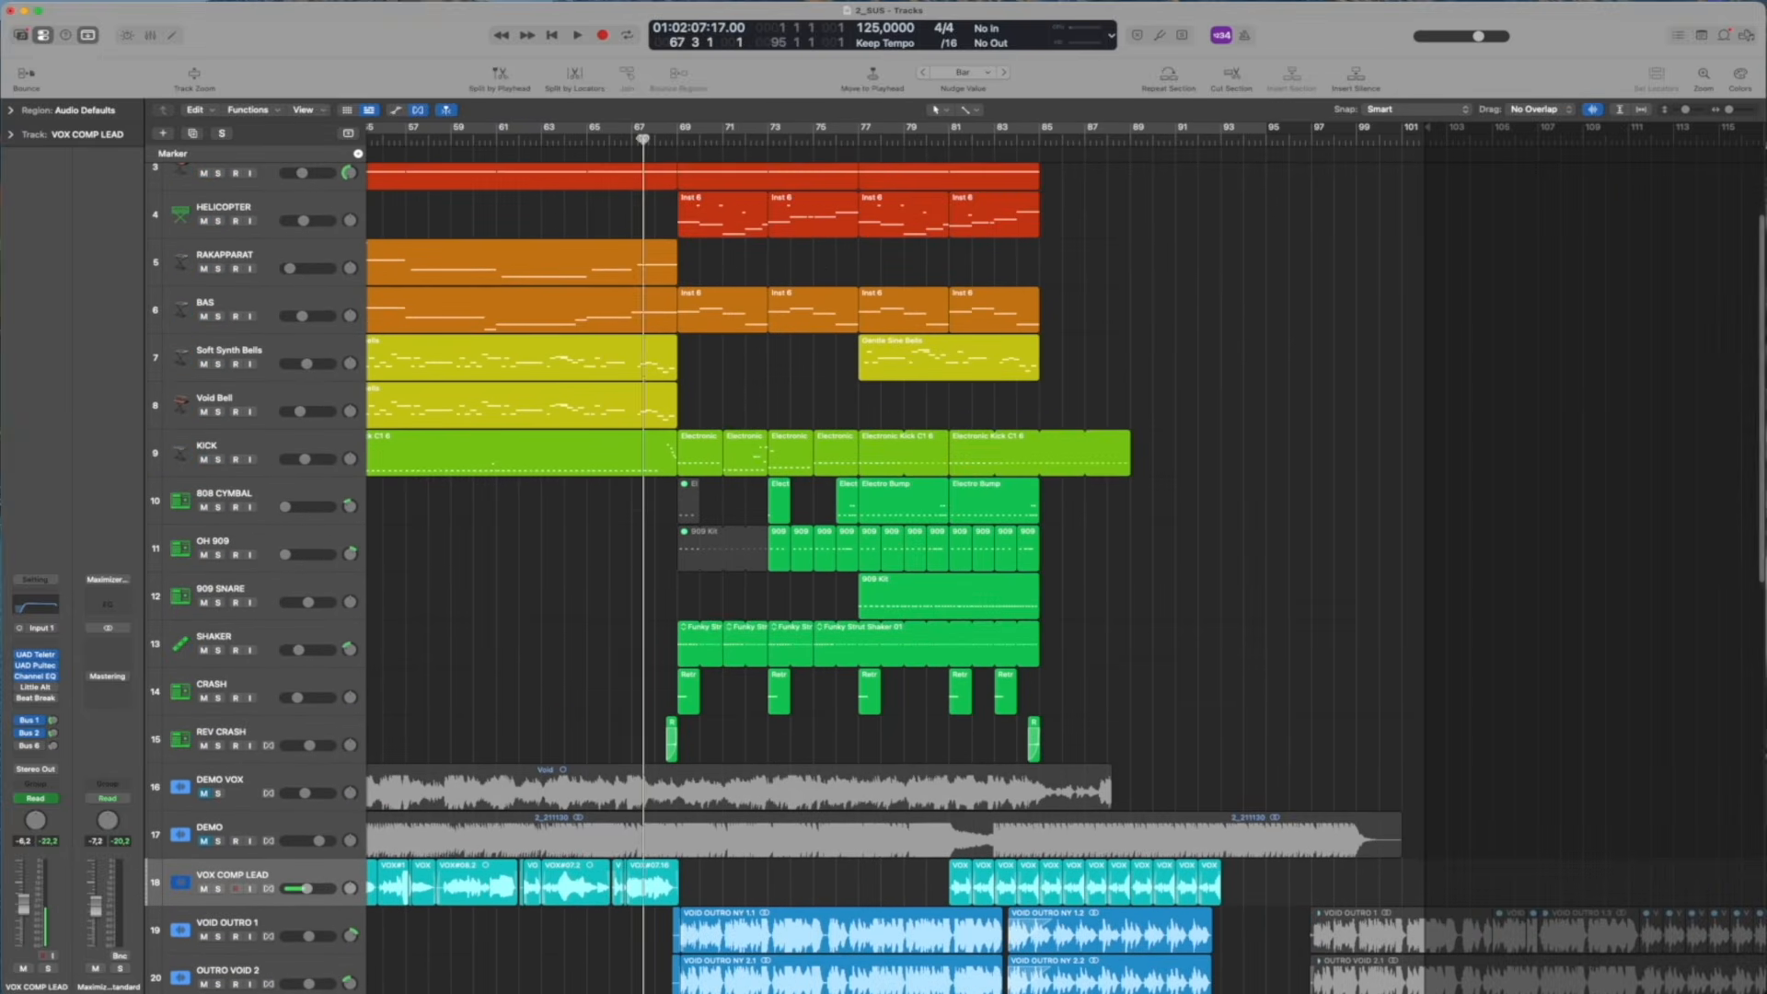
{"action": "left_click", "coordinate": [643, 139]}
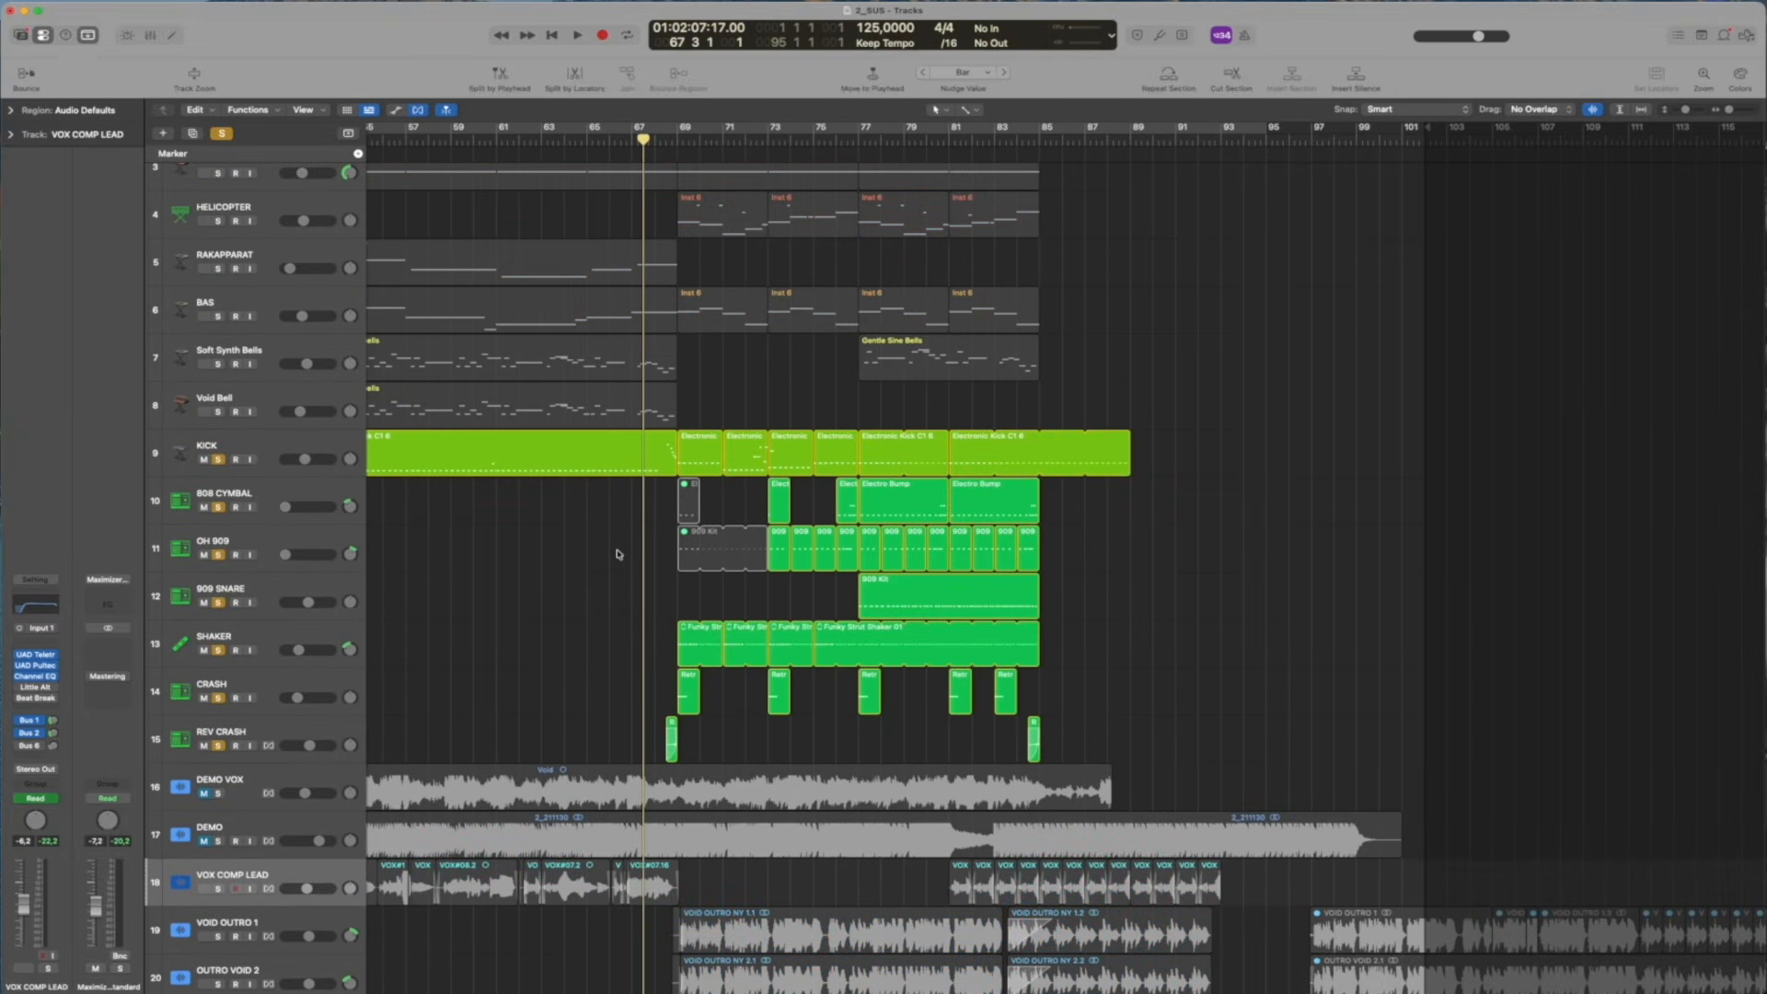
{"action": "scroll", "coordinate": [580, 539], "scroll_direction": "up", "scroll_amount": 1}
{"action": "key", "text": "space"}
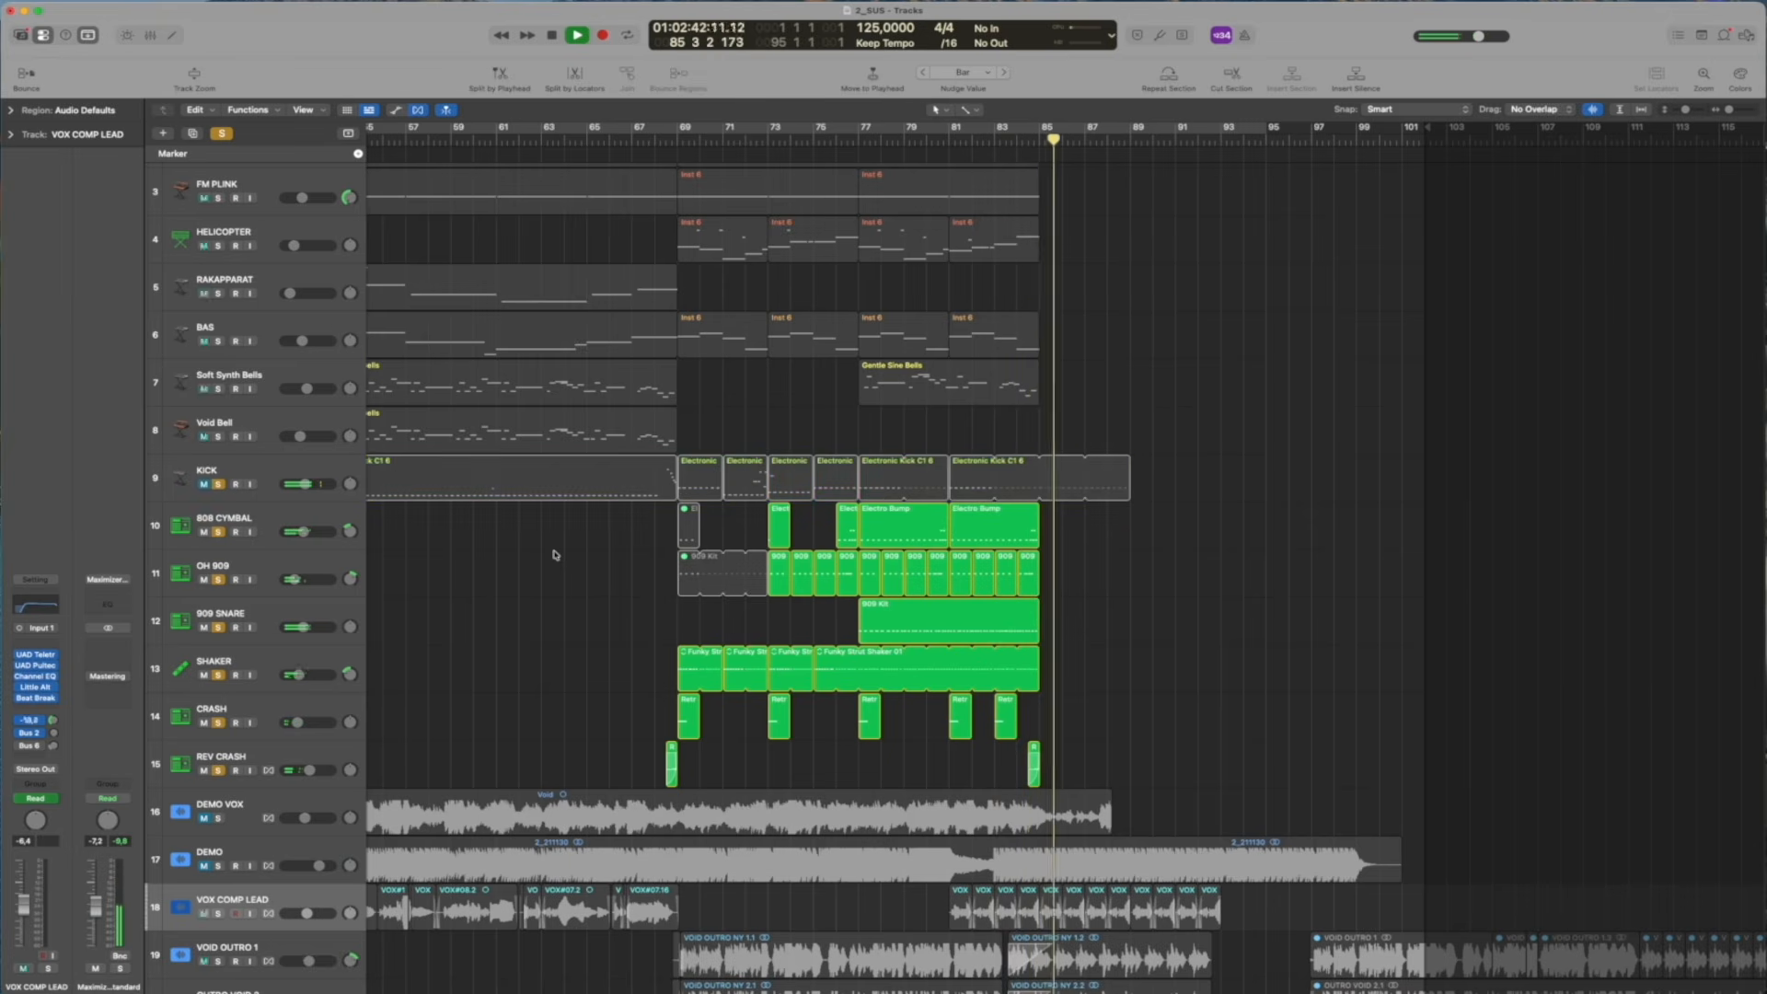
{"action": "key", "text": "space"}
Select 808 CYMBAL, reduce the drum solo to that track, and play it from bar 77
{"action": "left_click", "coordinate": [675, 134]}
{"action": "left_click_drag", "start_coordinate": [675, 134], "coordinate": [824, 129]}
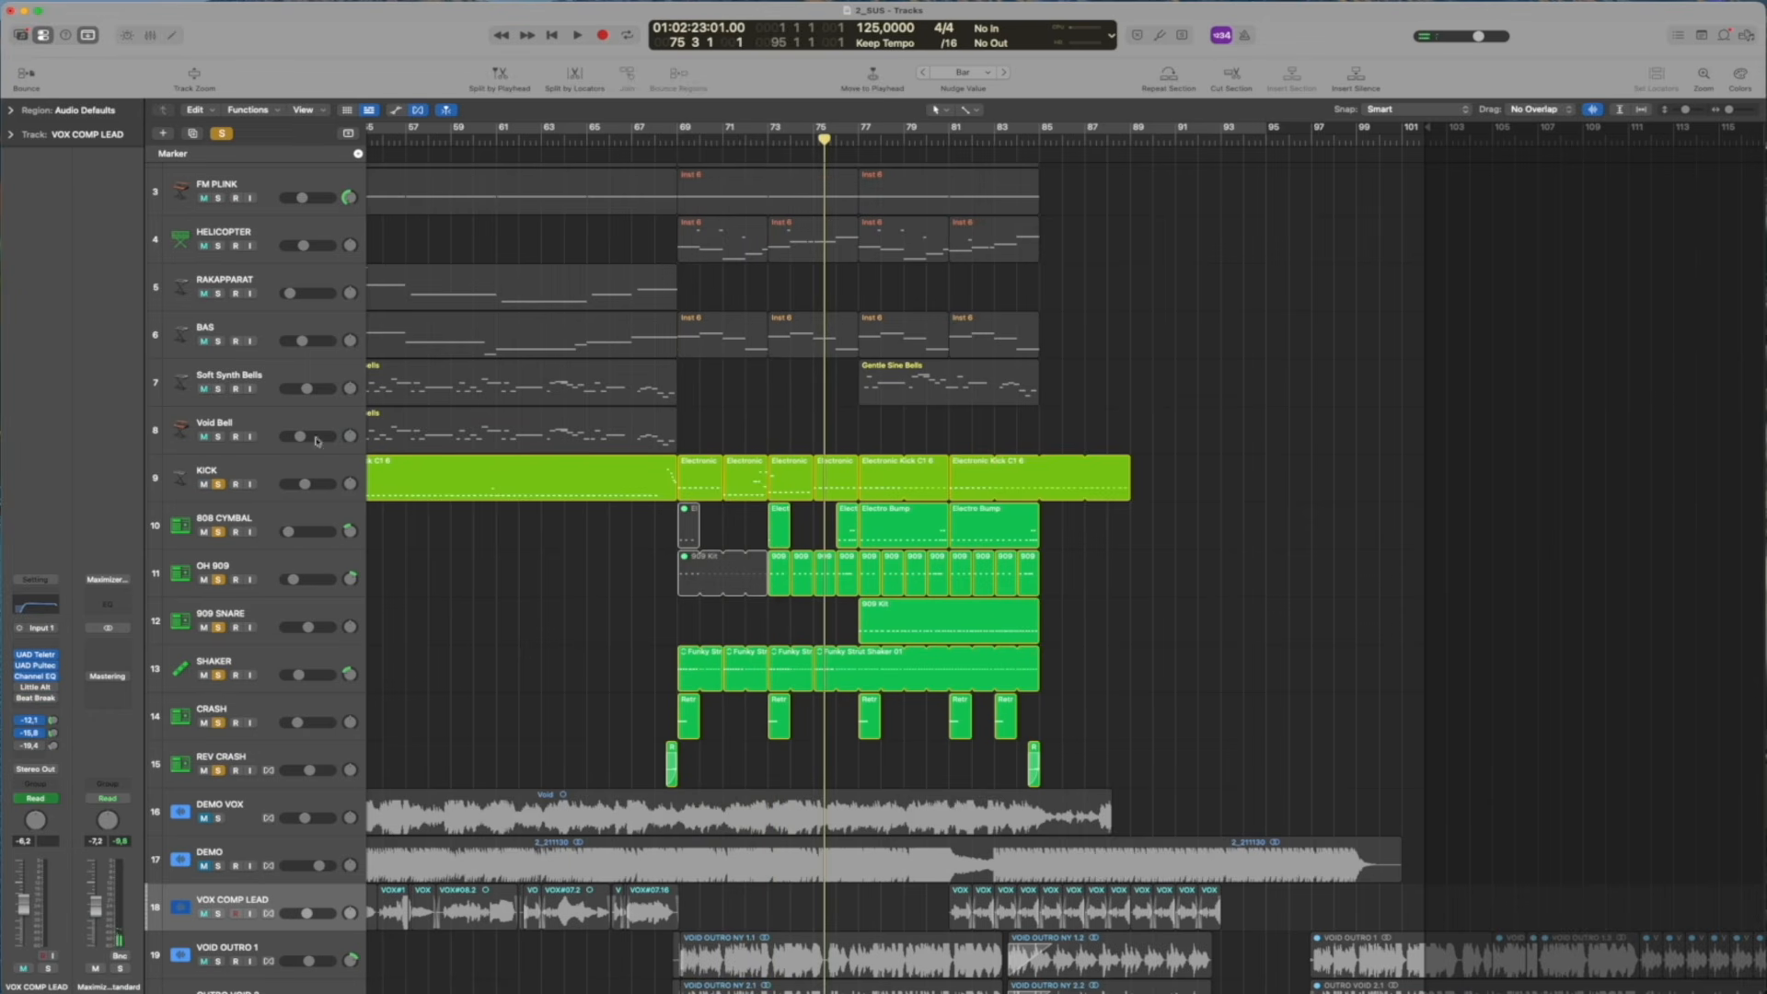
{"action": "left_click", "coordinate": [288, 520]}
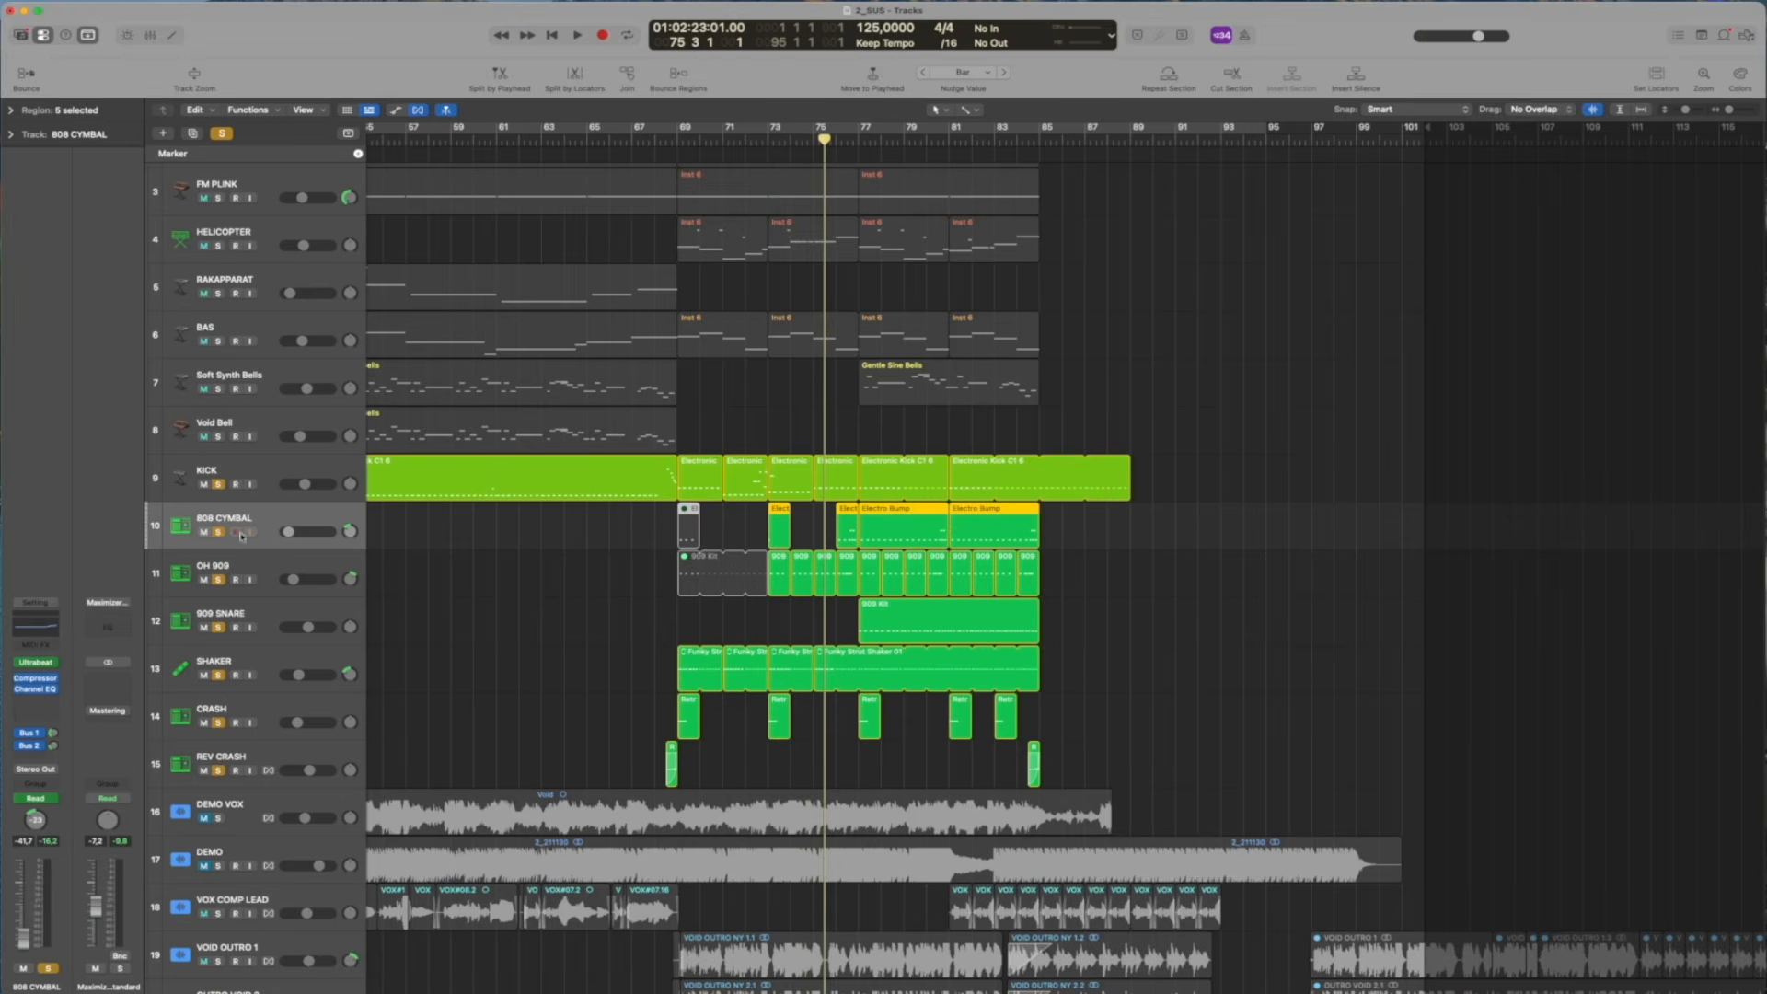
{"action": "left_click", "coordinate": [218, 485], "text": "alt"}
{"action": "left_click", "coordinate": [859, 122]}
{"action": "key", "text": "space"}
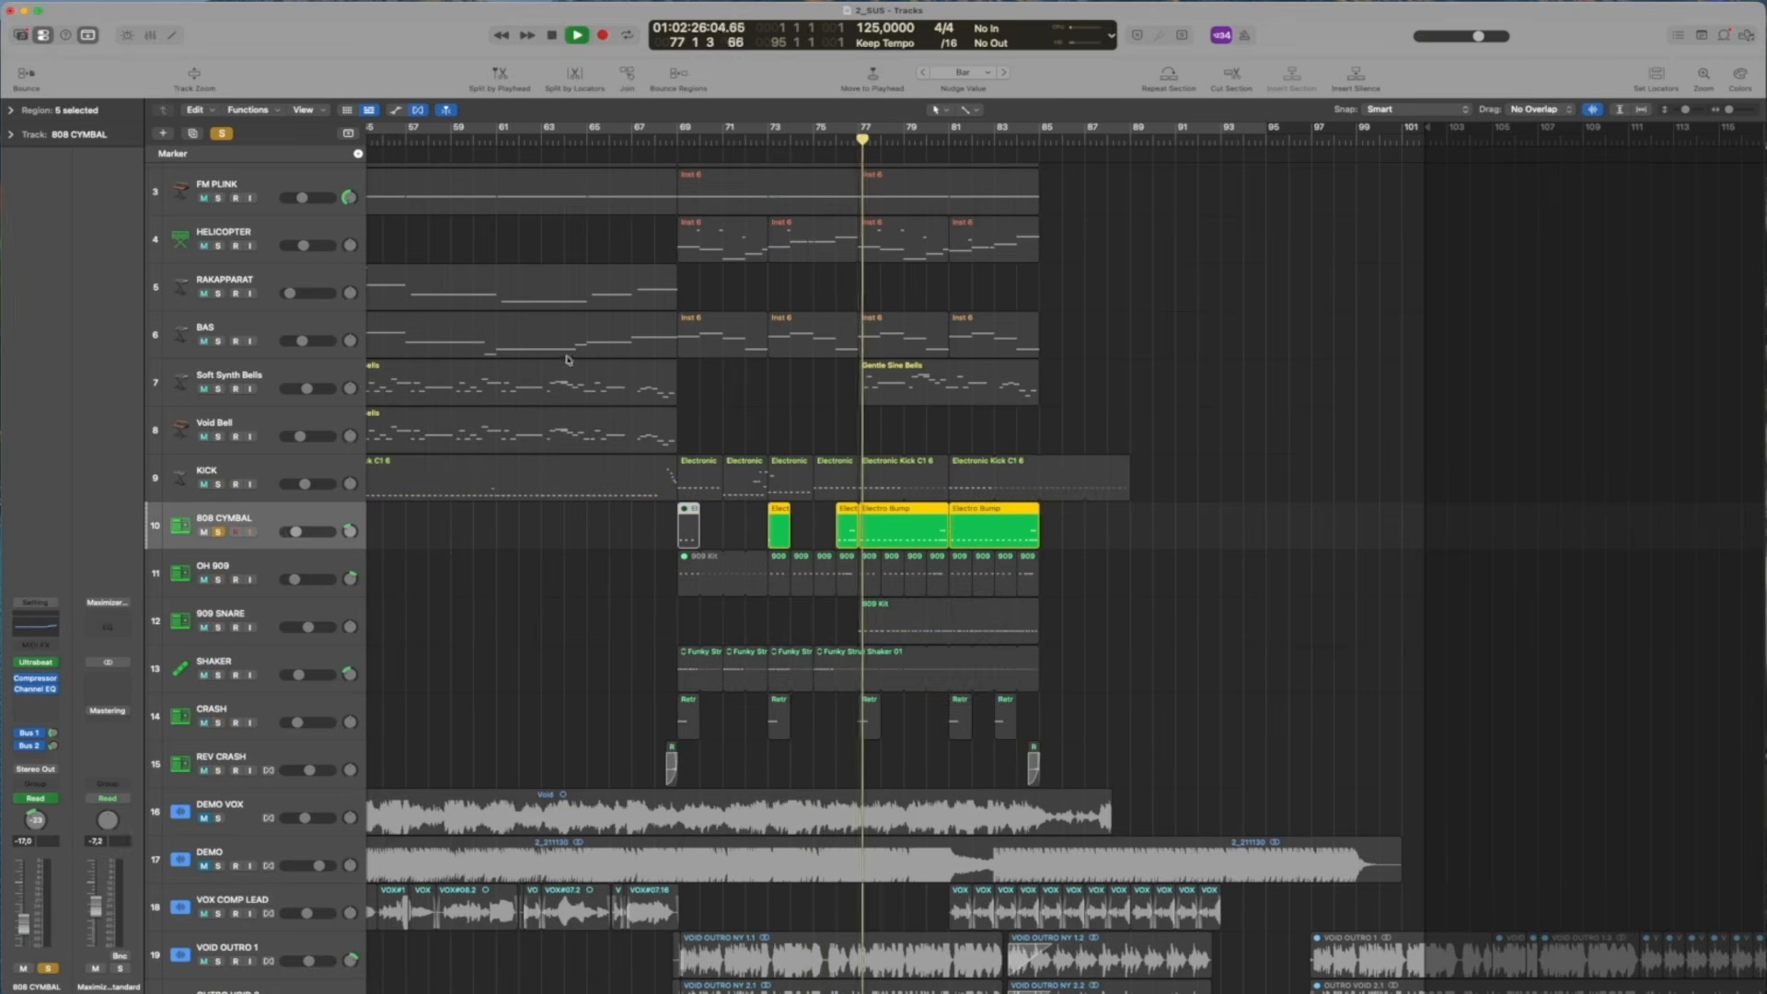
Swap the 808 CYMBAL solo for OH 909 to hear it around bar 78, clear the solo, and select the OH 909 track
{"action": "left_click", "coordinate": [218, 531]}
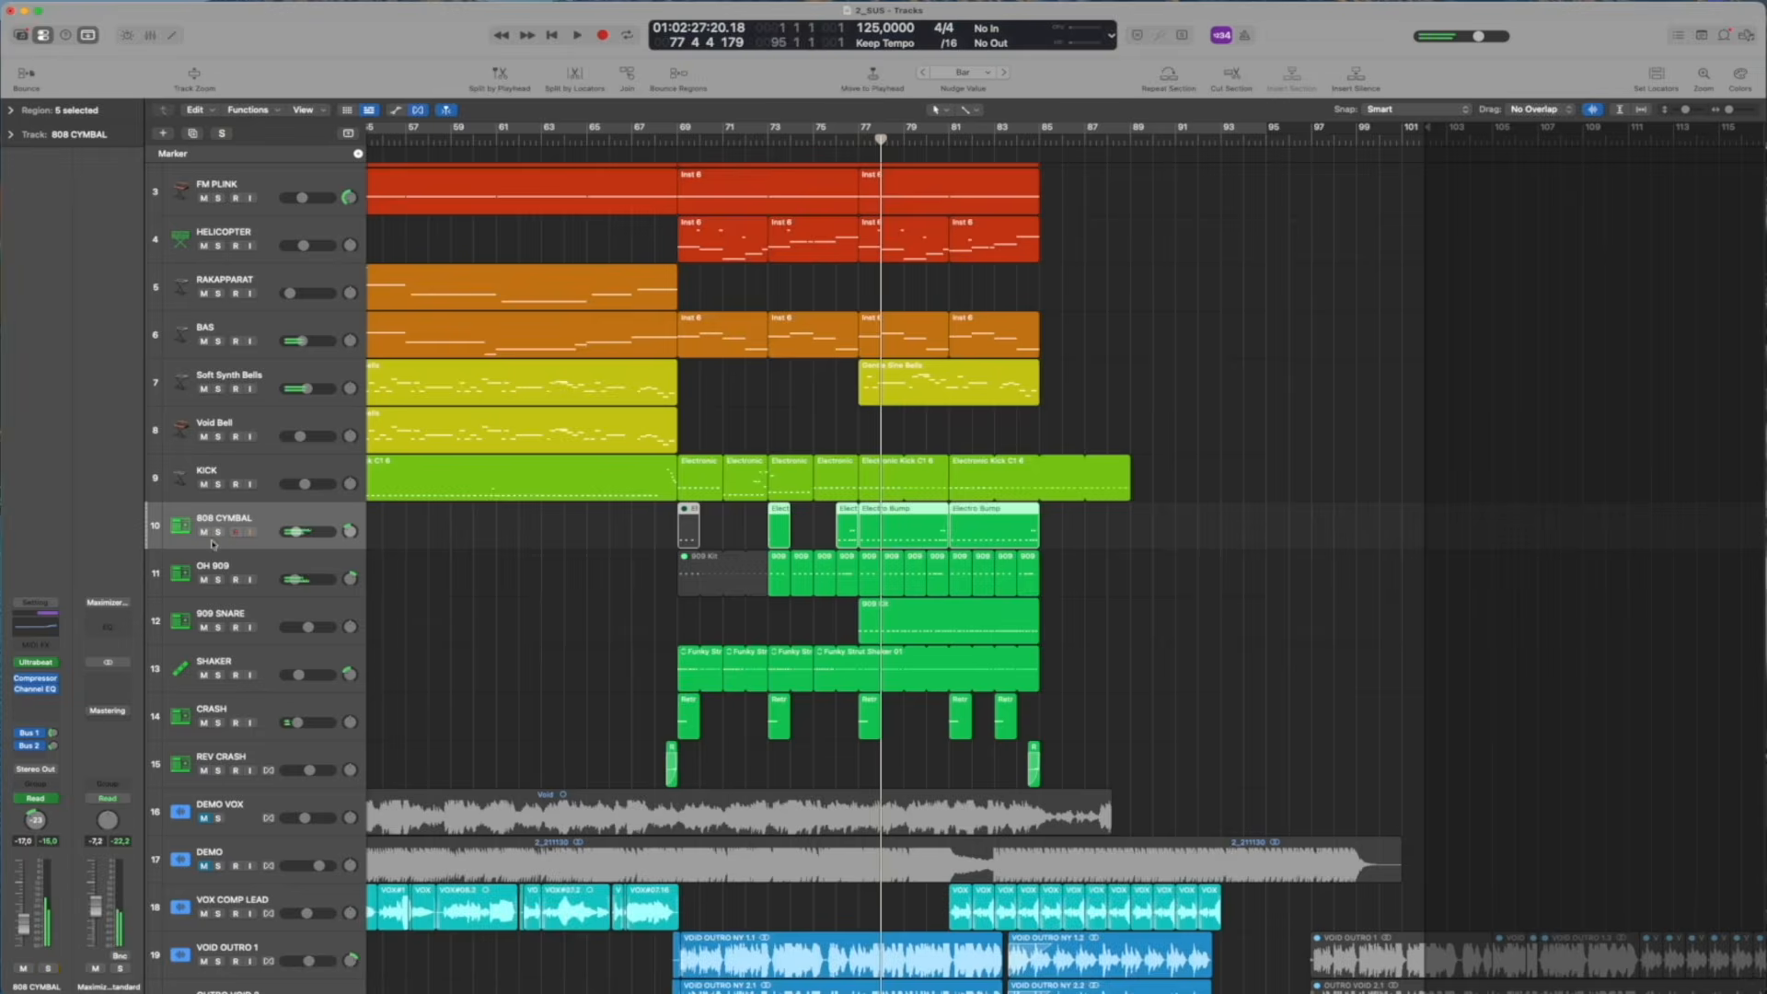
{"action": "left_click", "coordinate": [218, 580]}
{"action": "key", "text": "space"}
{"action": "left_click", "coordinate": [218, 579]}
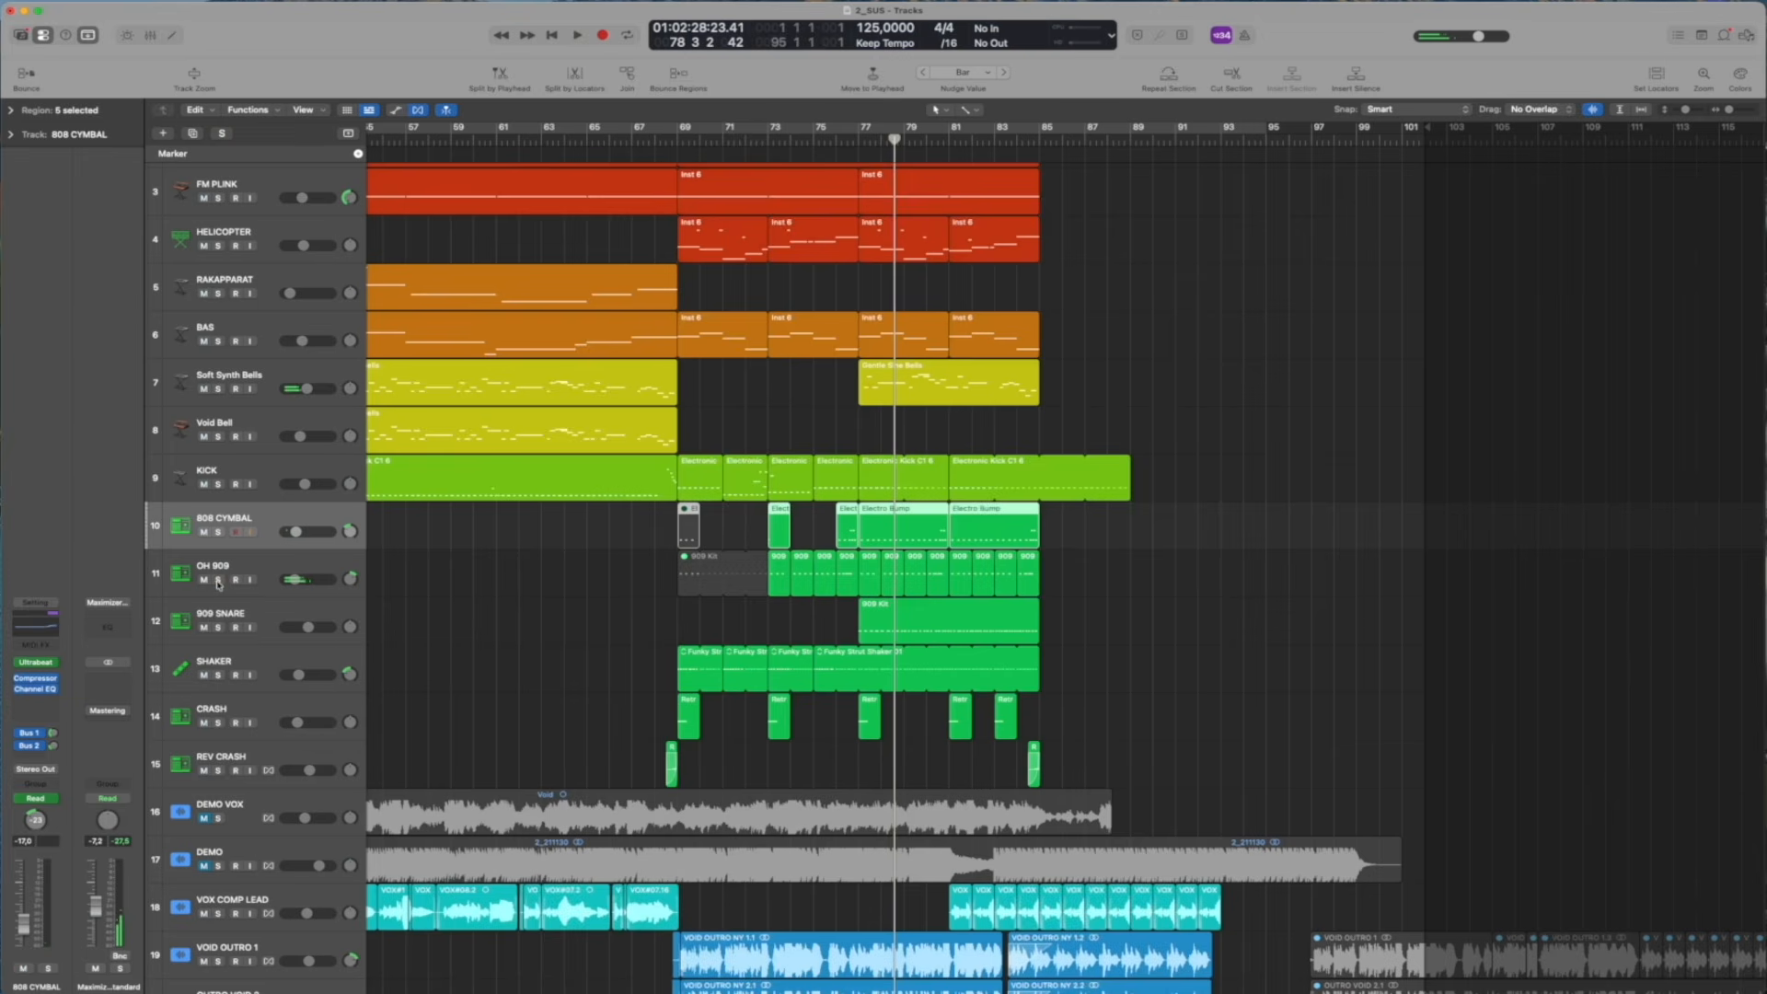
{"action": "left_click", "coordinate": [253, 574]}
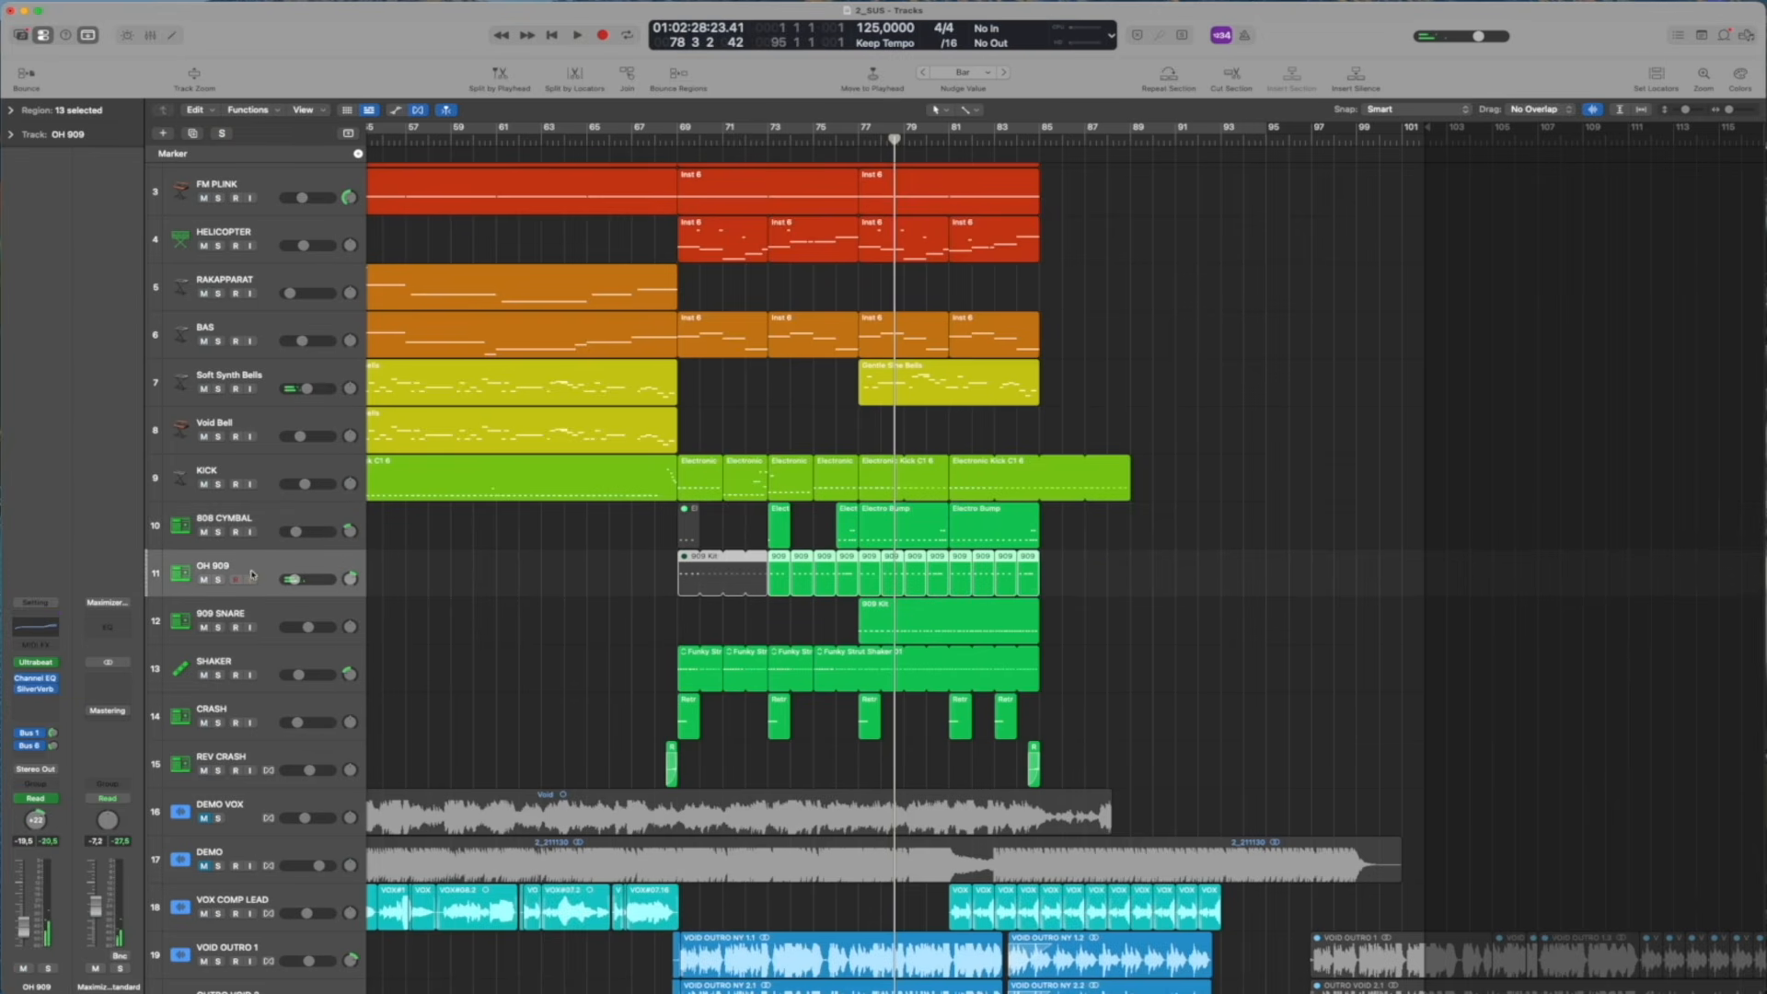
{"action": "left_click", "coordinate": [625, 576]}
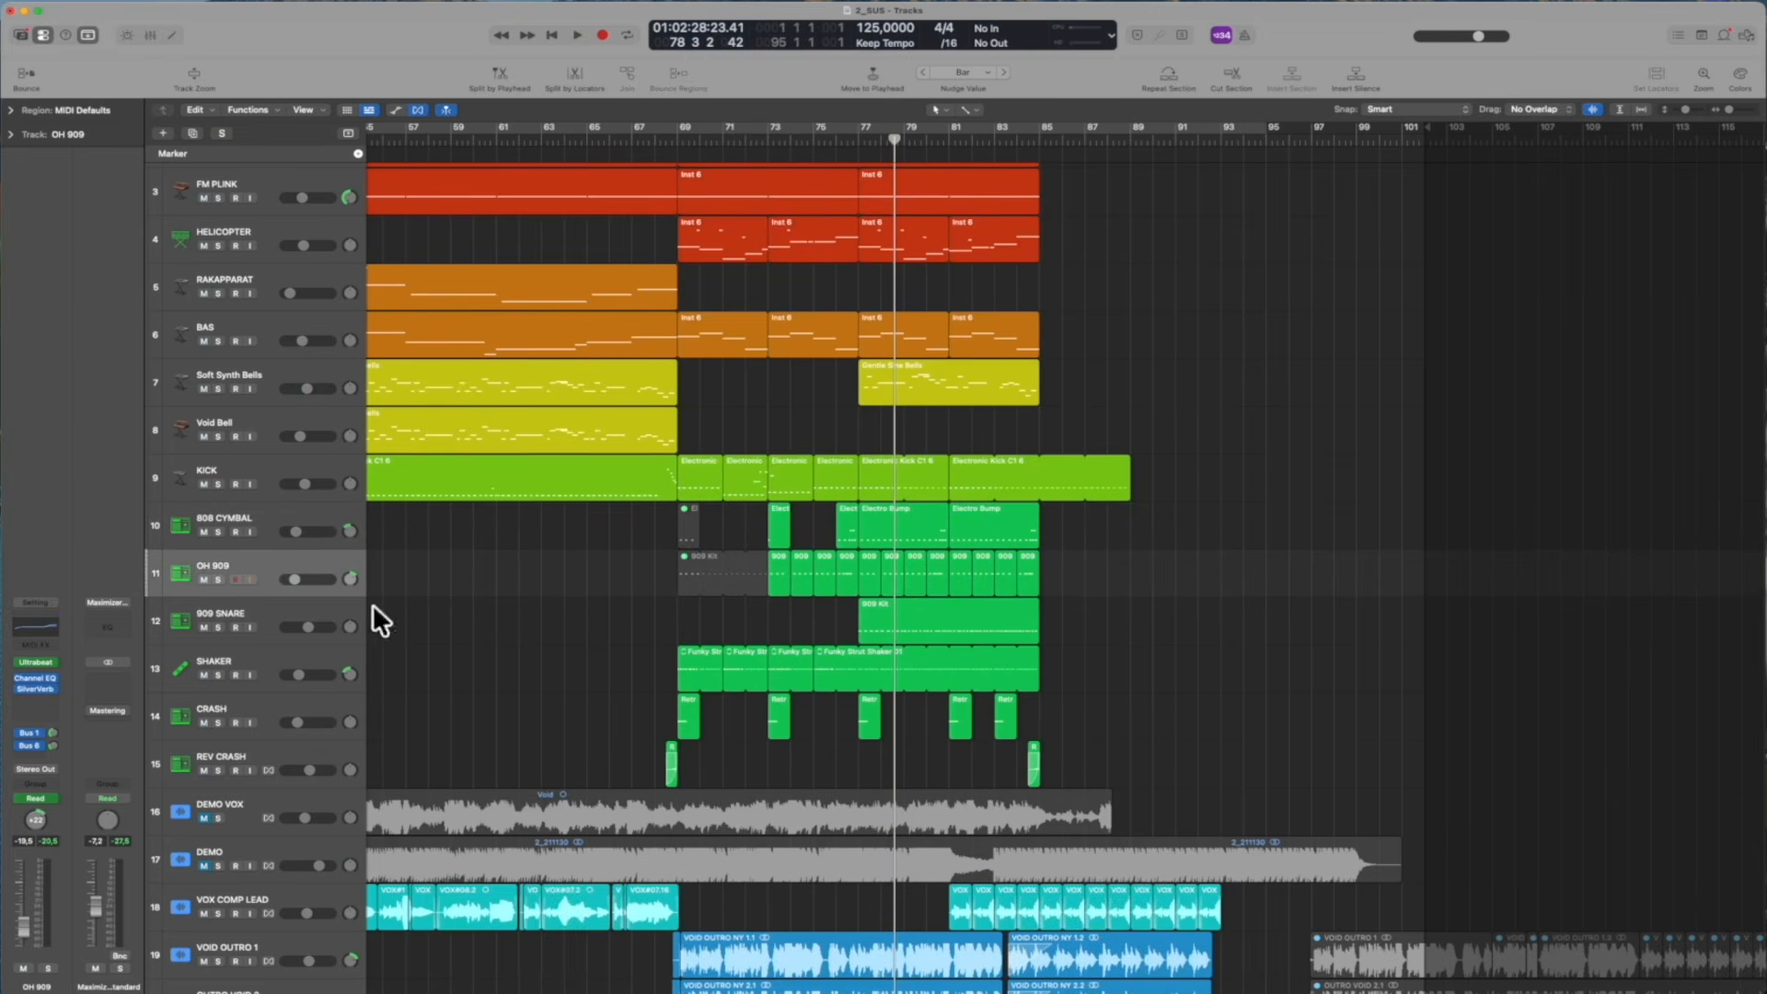
Solo 909 SNARE and play its outro roll twice from around bar 81, stopping near bar 84
{"action": "left_click", "coordinate": [458, 627]}
{"action": "key", "text": "s"}
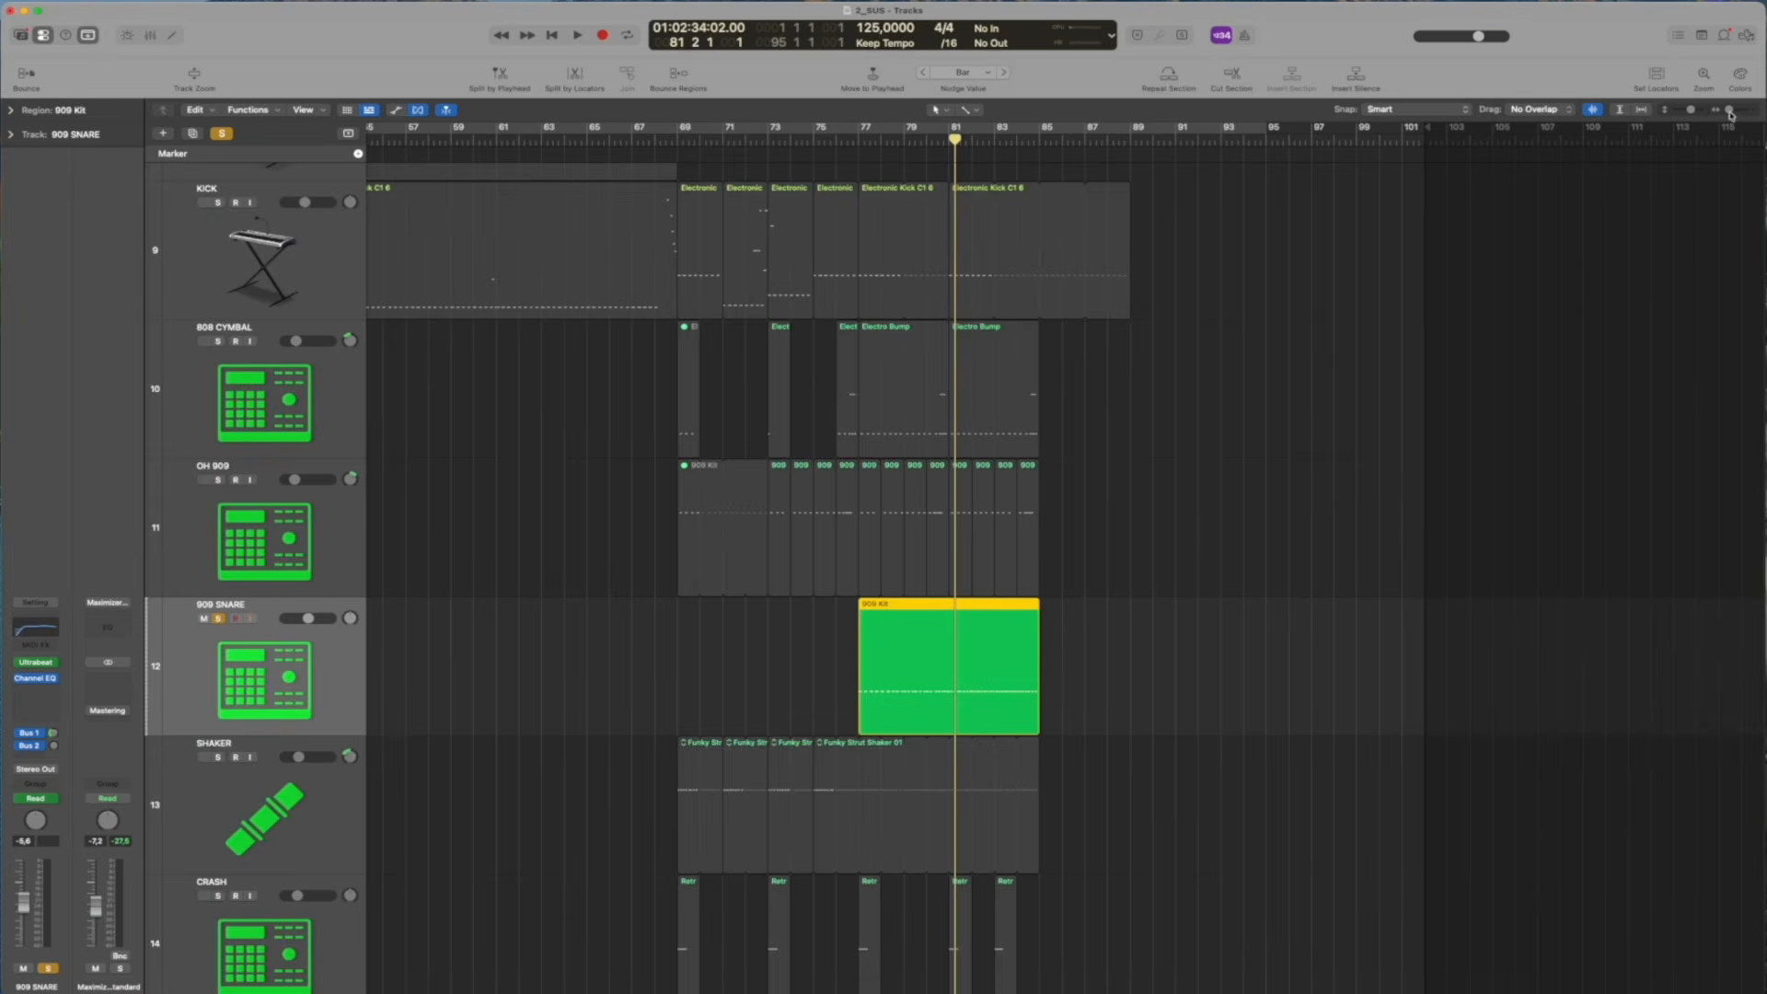
{"action": "left_click_drag", "start_coordinate": [1730, 111], "coordinate": [1737, 112]}
{"action": "left_click_drag", "start_coordinate": [818, 139], "coordinate": [855, 141]}
{"action": "key", "text": "space"}
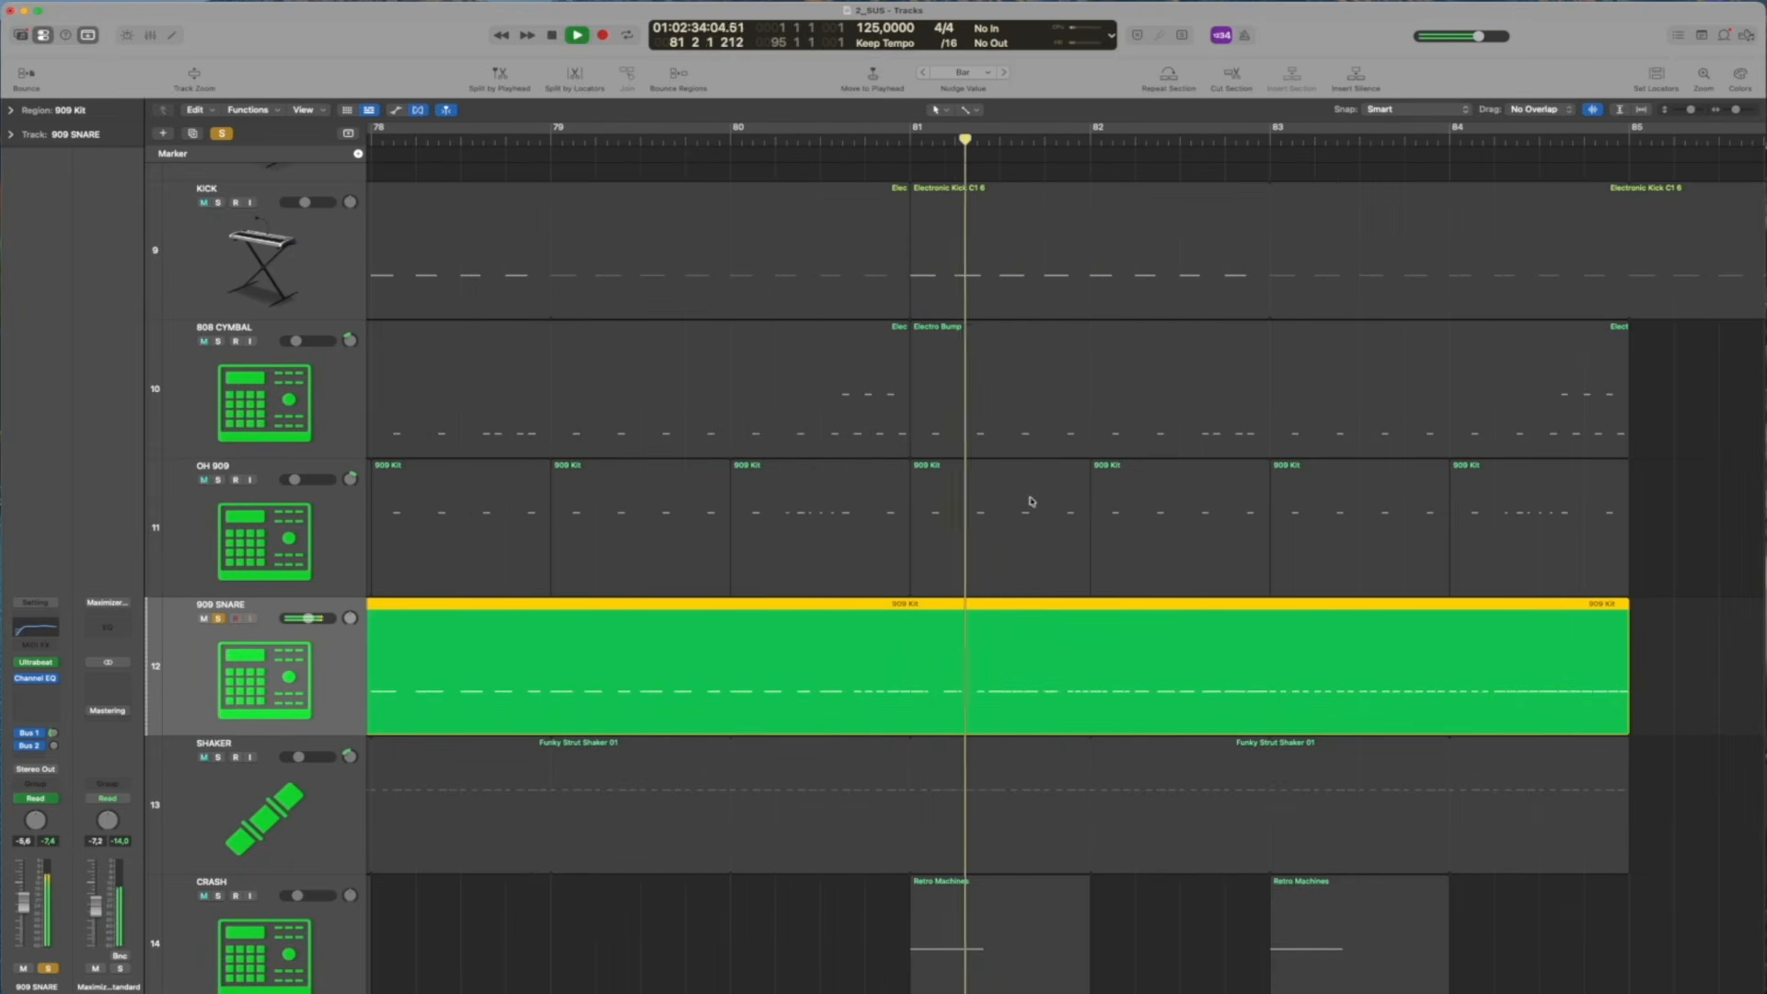
{"action": "key", "text": "space"}
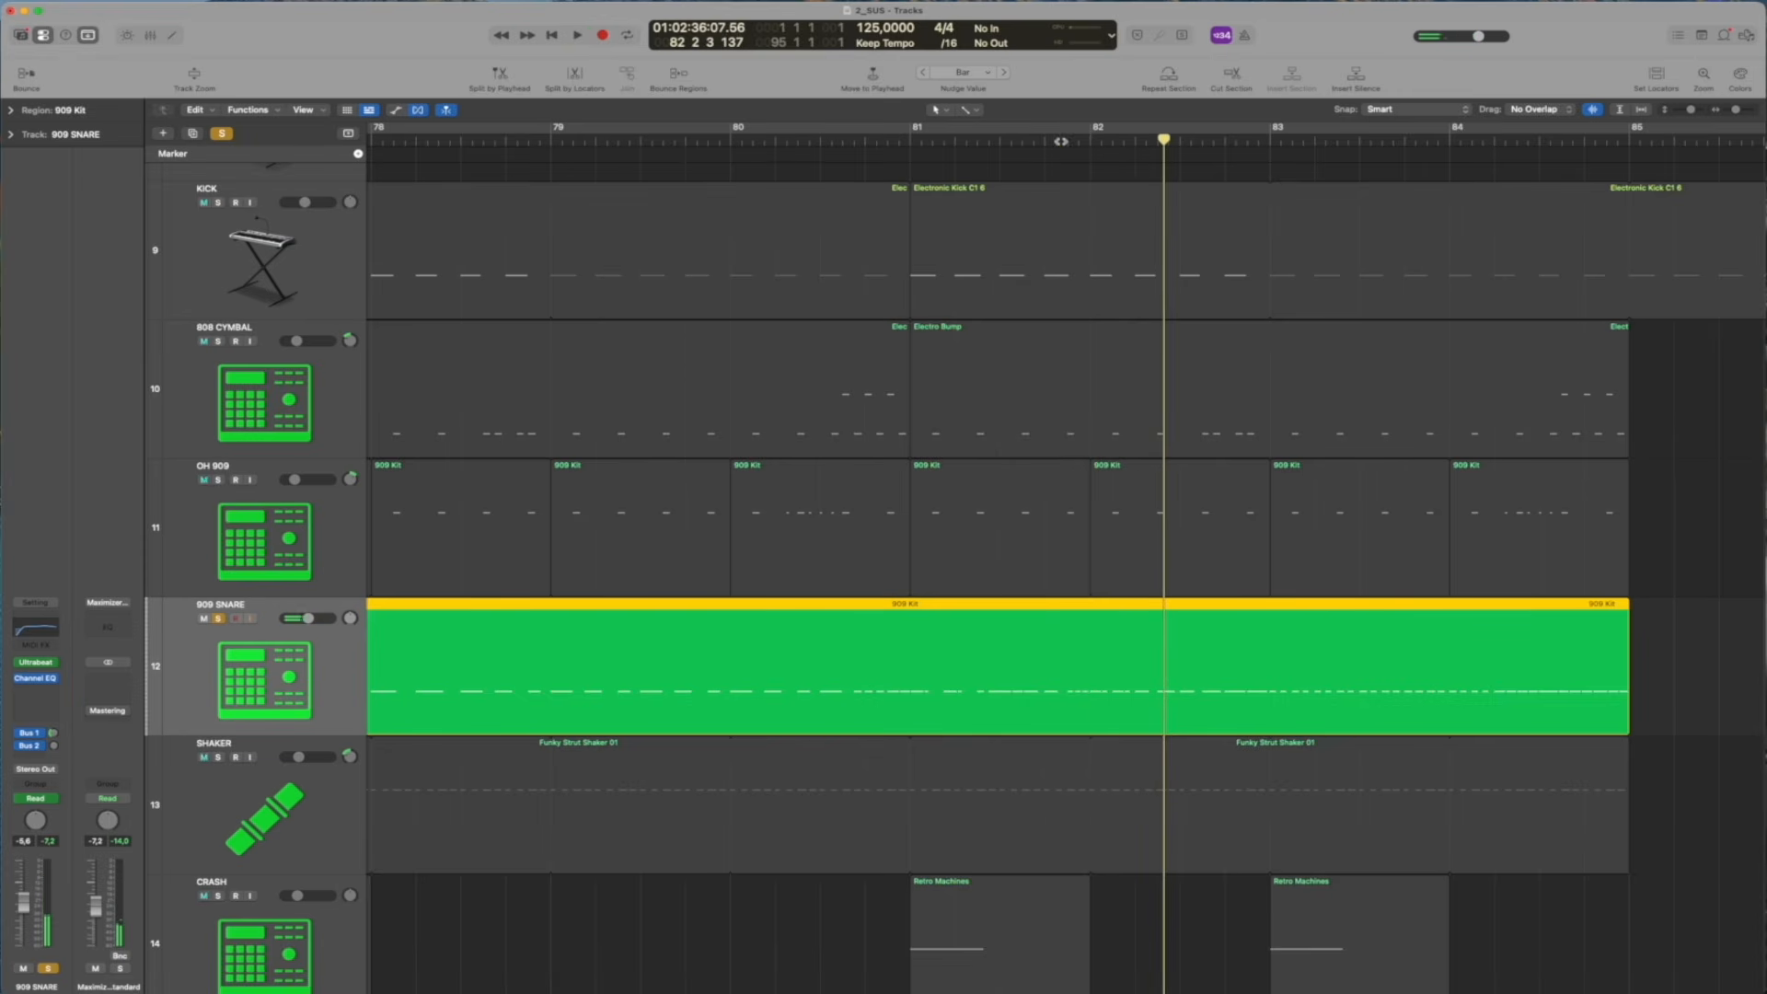
{"action": "left_click_drag", "start_coordinate": [1061, 140], "coordinate": [1027, 139]}
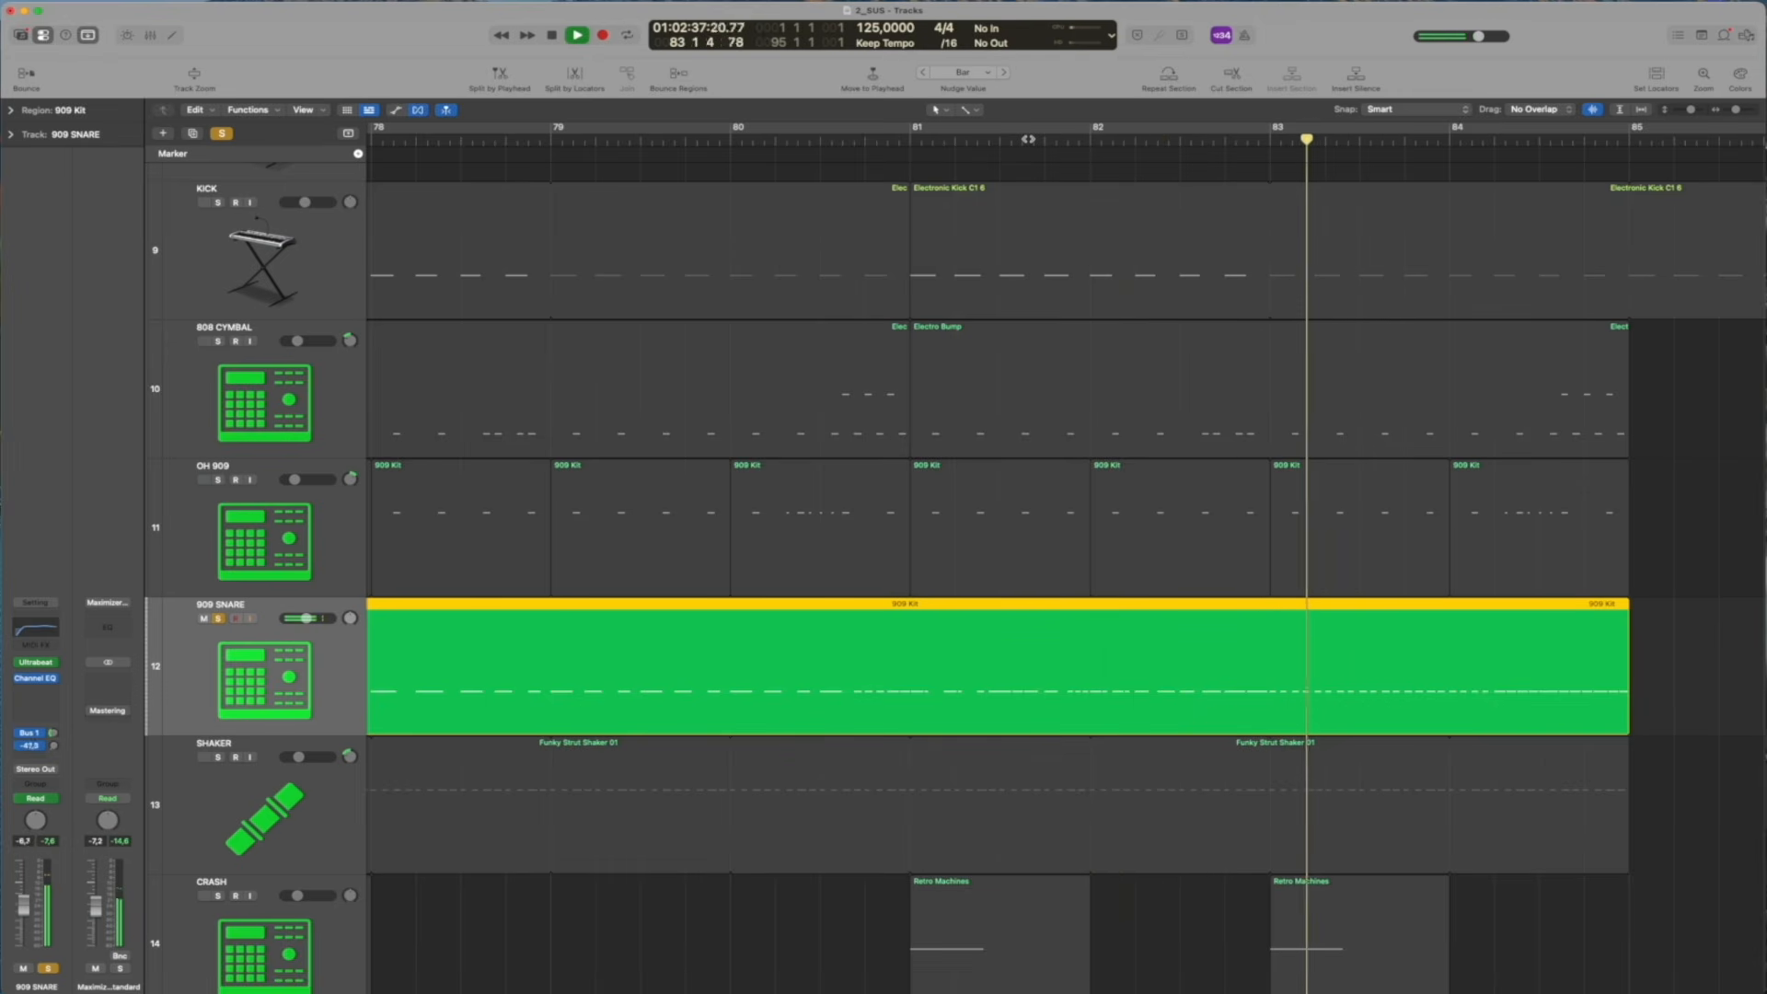
{"action": "key", "text": "space"}
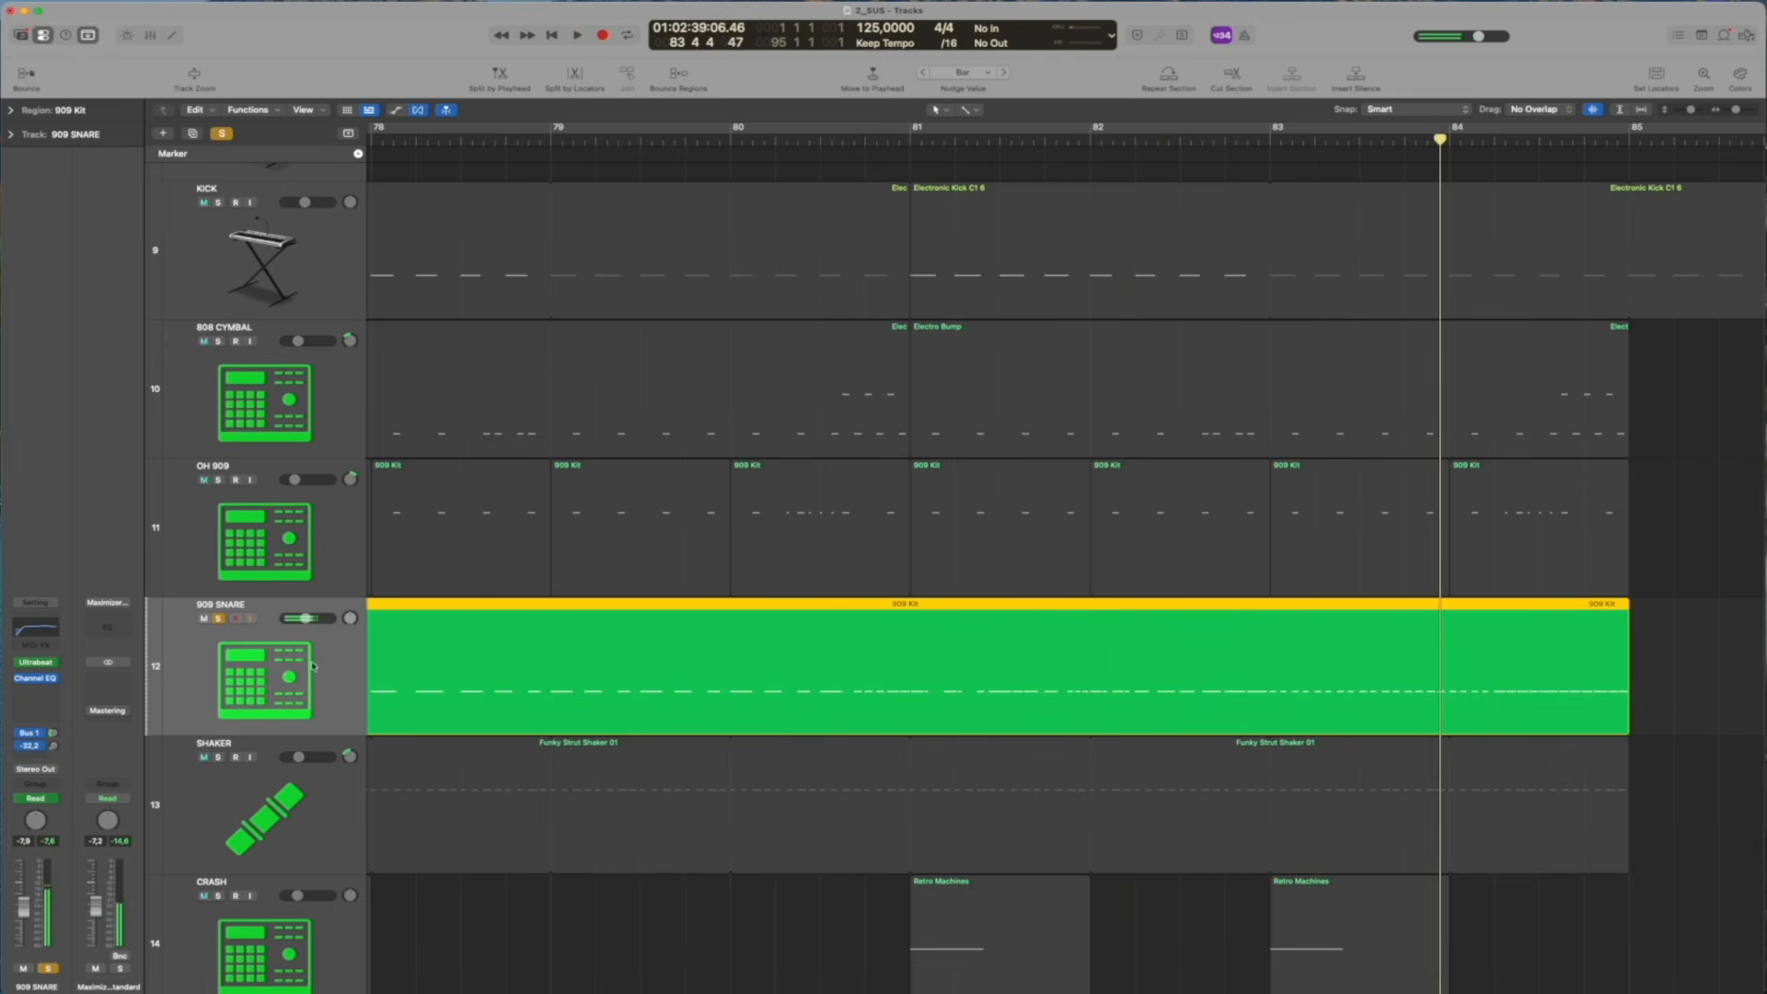
Show track automation, switch the 909 SNARE lane to Ultrabeat's Osc2 Pitch to examine its curve, and hide automation again
{"action": "key", "text": "a"}
{"action": "left_click", "coordinate": [303, 636]}
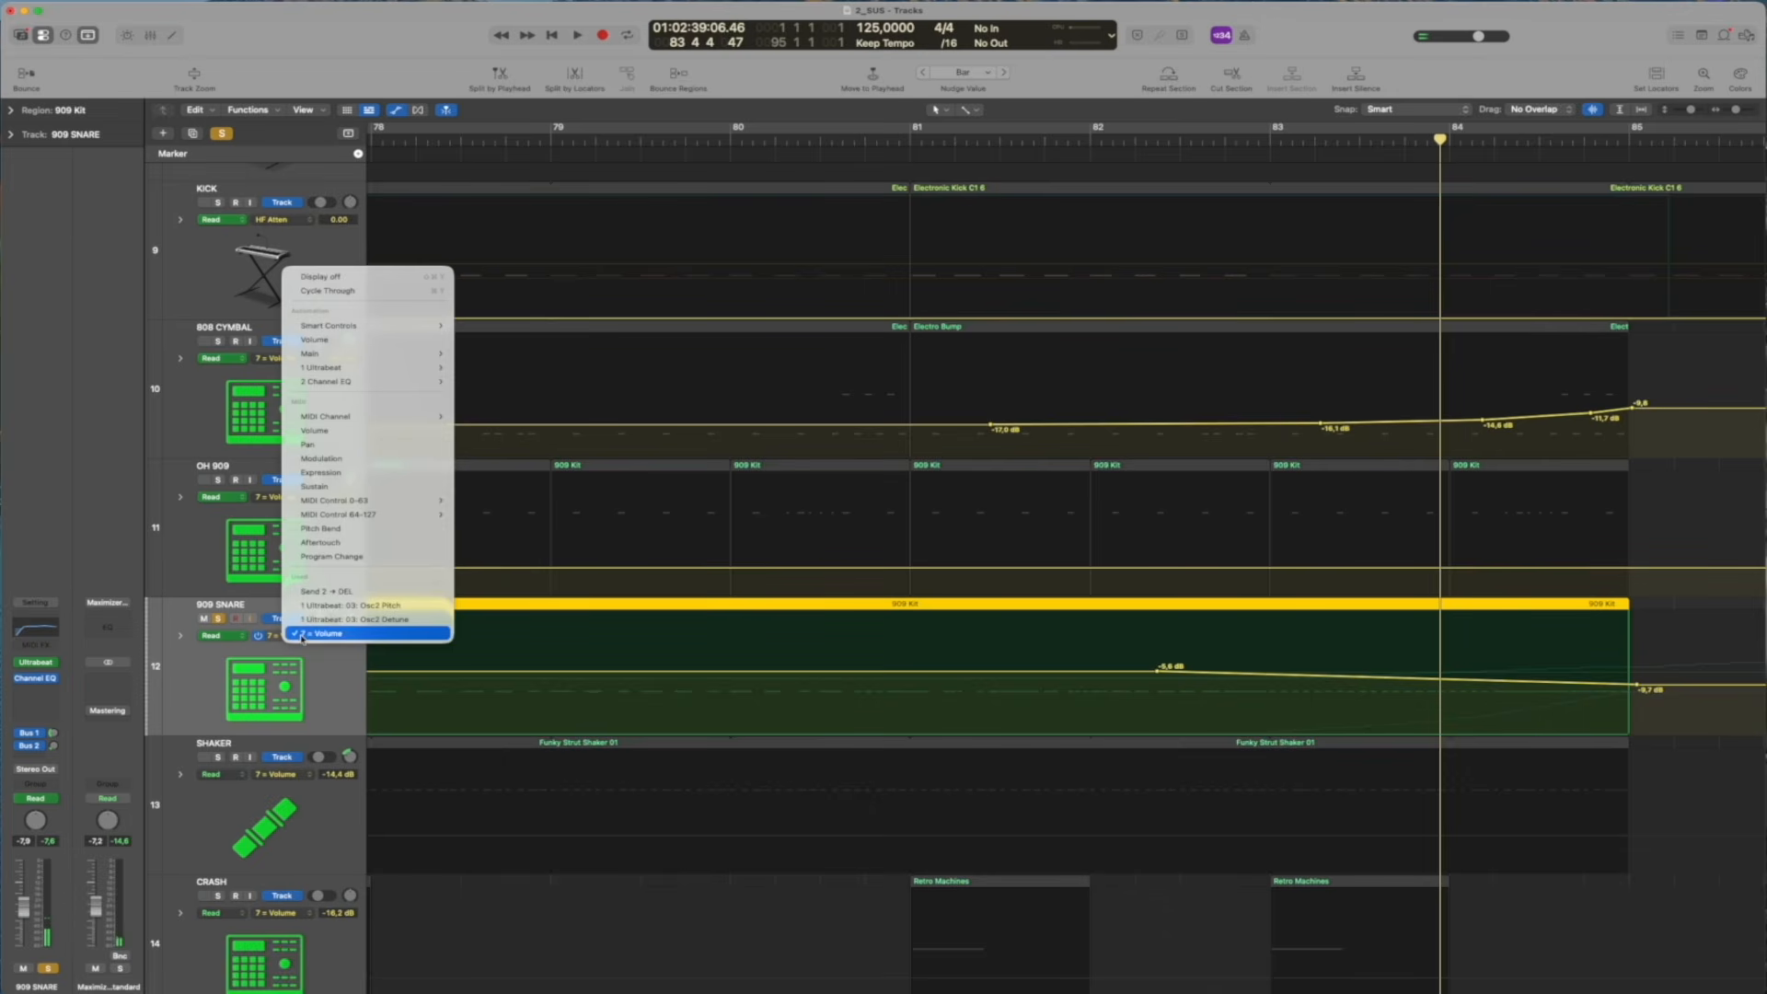
{"action": "left_click", "coordinate": [338, 606]}
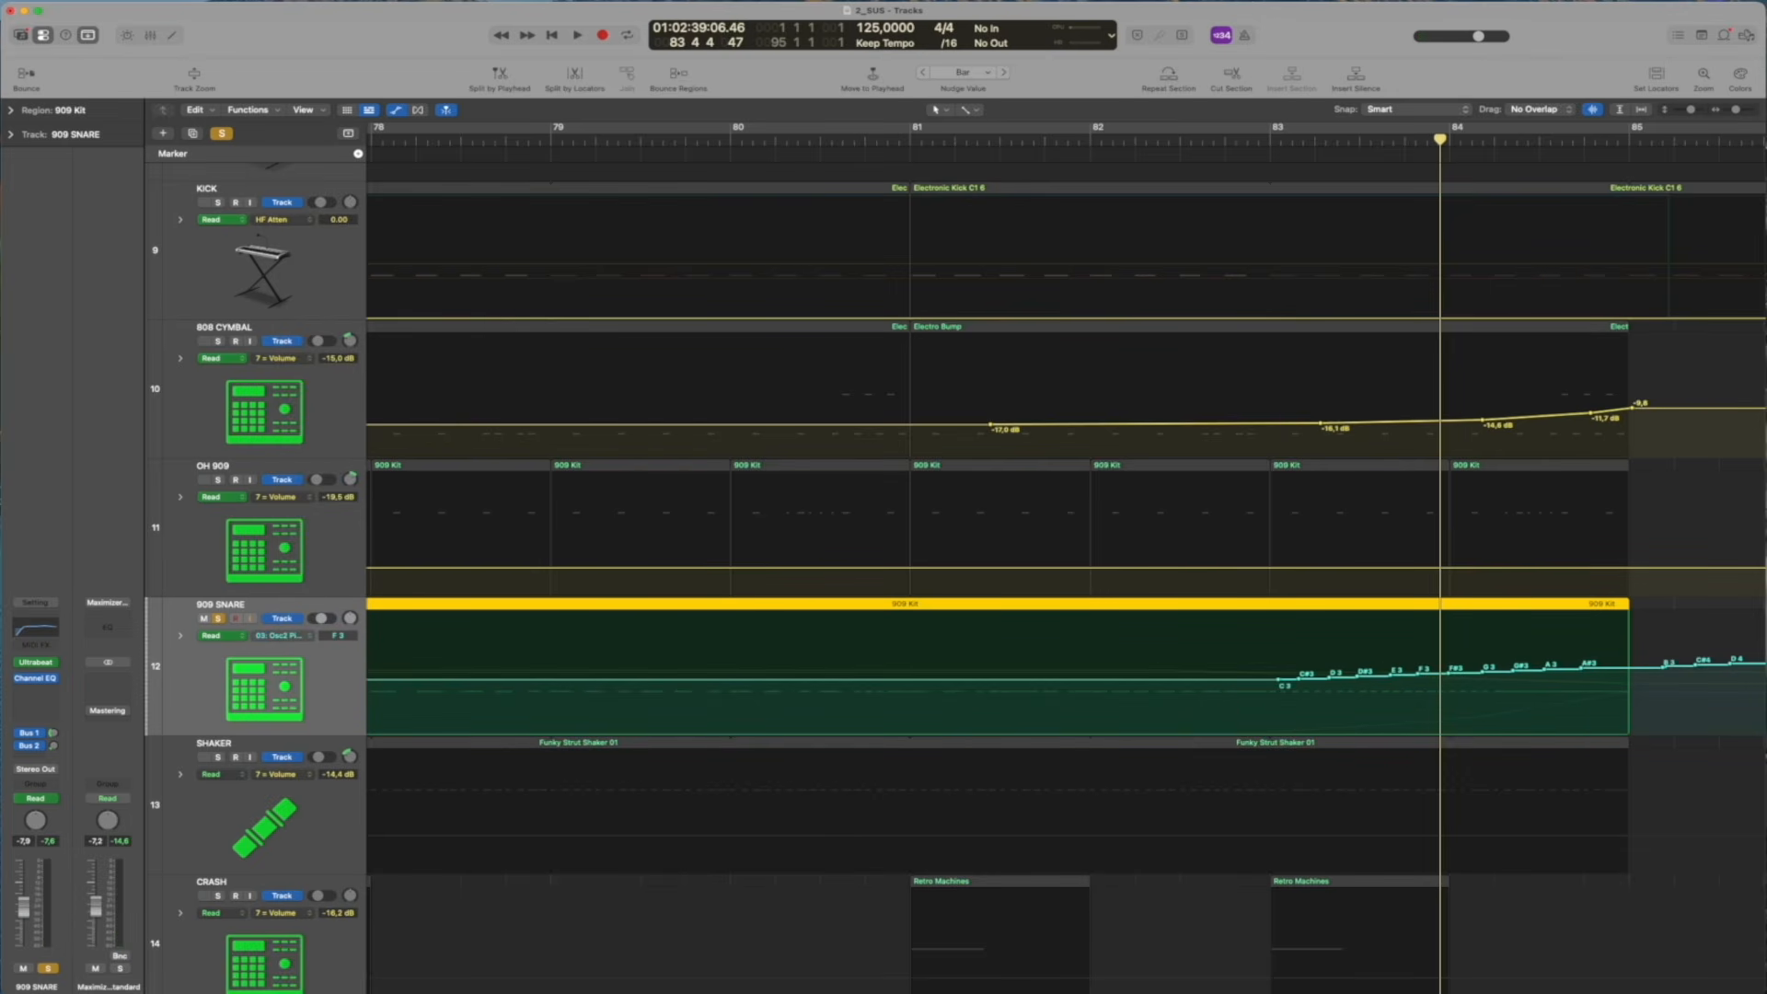
{"action": "key", "text": "a"}
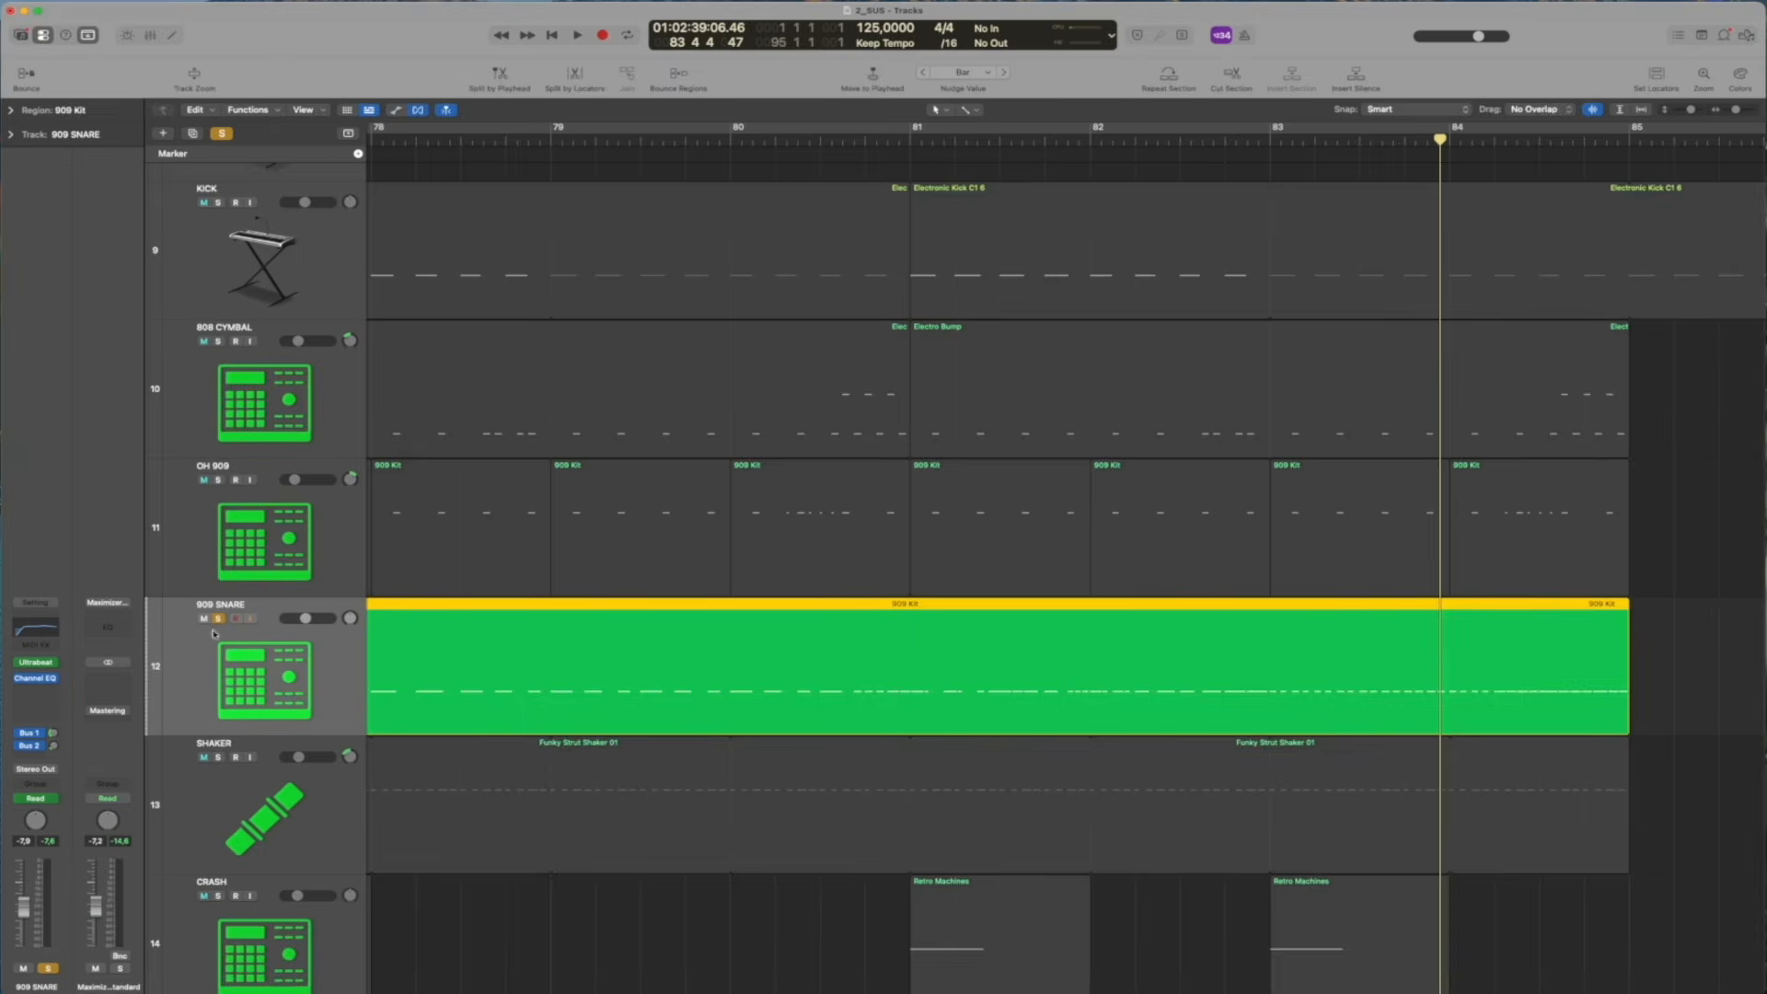
Replace the 909 SNARE solo with SHAKER and CRASH, play them from around bar 68, and take SHAKER out of the solo
{"action": "left_click", "coordinate": [217, 619]}
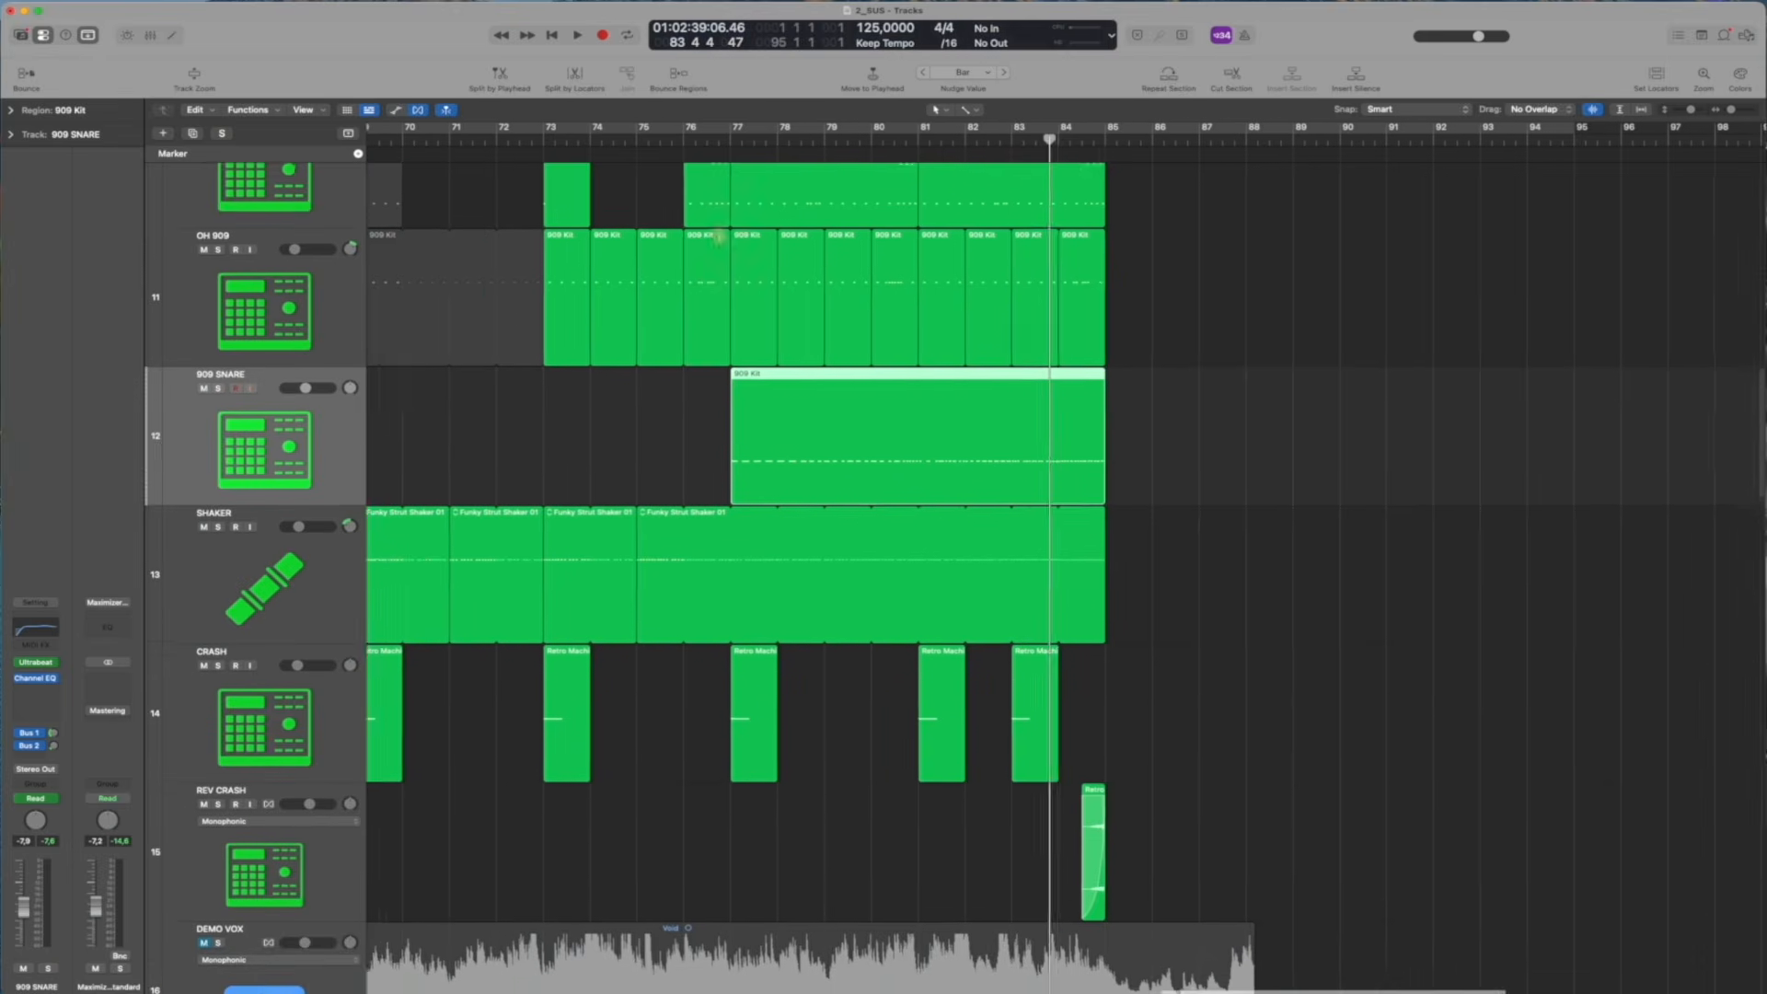
{"action": "scroll", "coordinate": [580, 190], "scroll_direction": "left", "scroll_amount": 5}
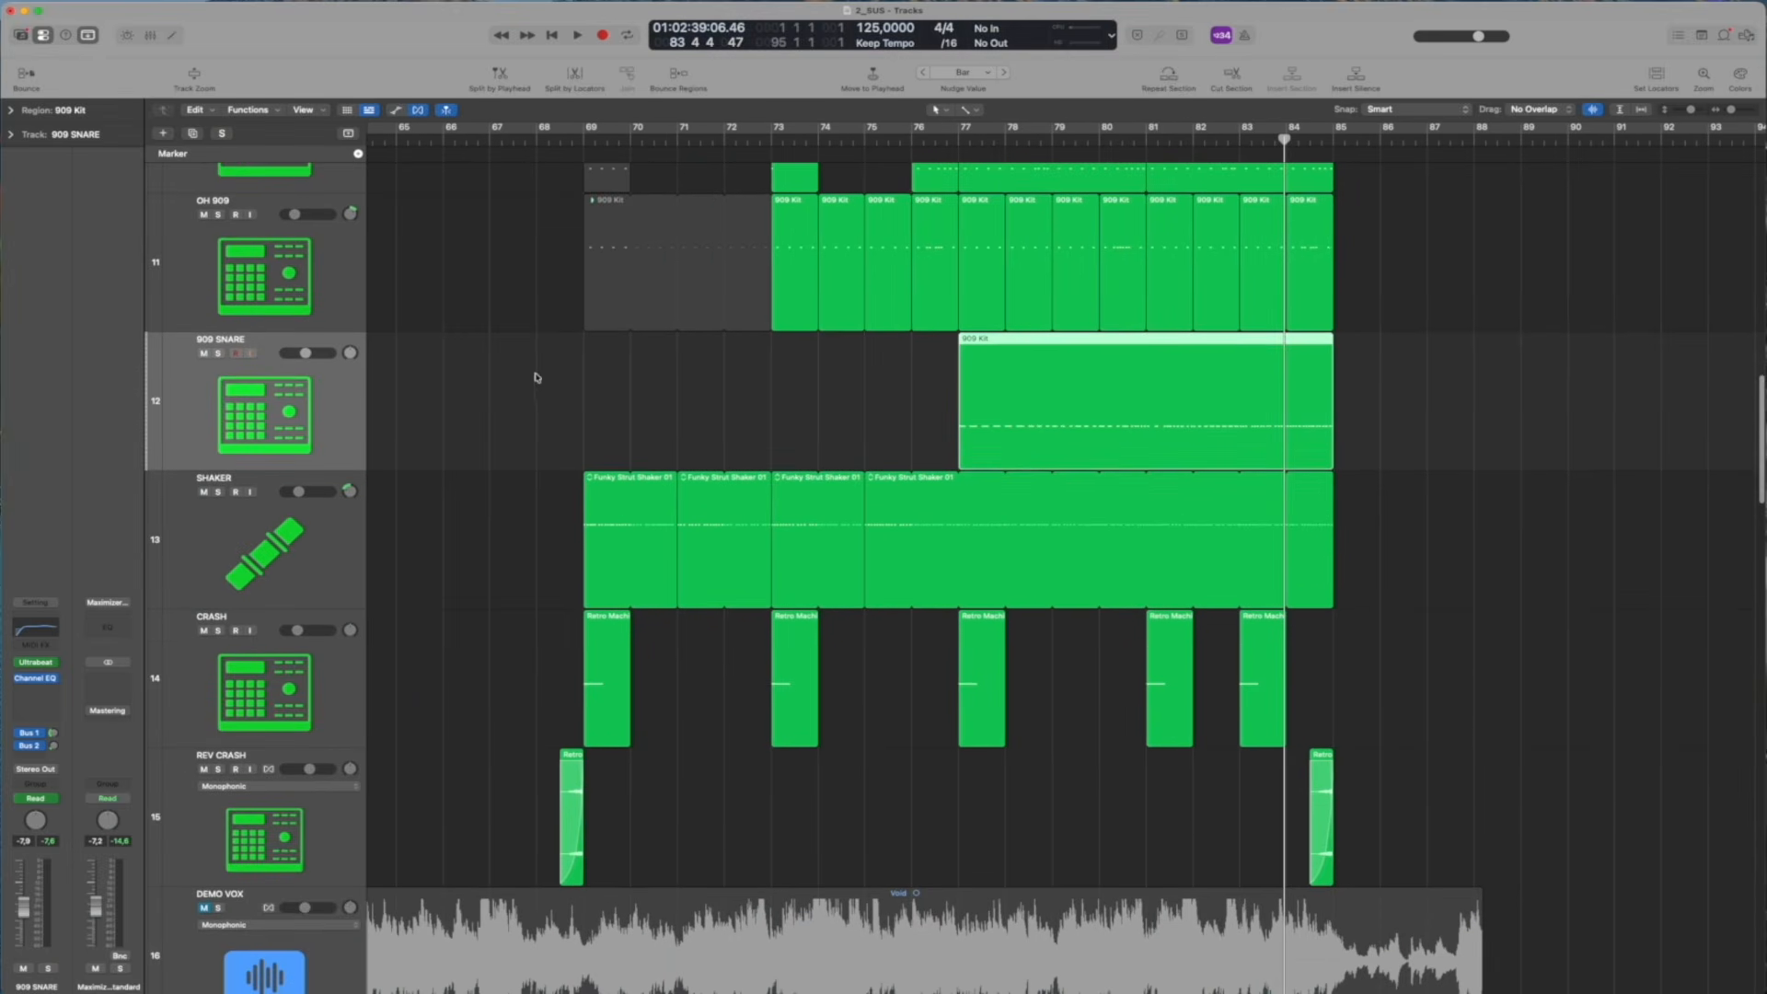
{"action": "left_click", "coordinate": [561, 135]}
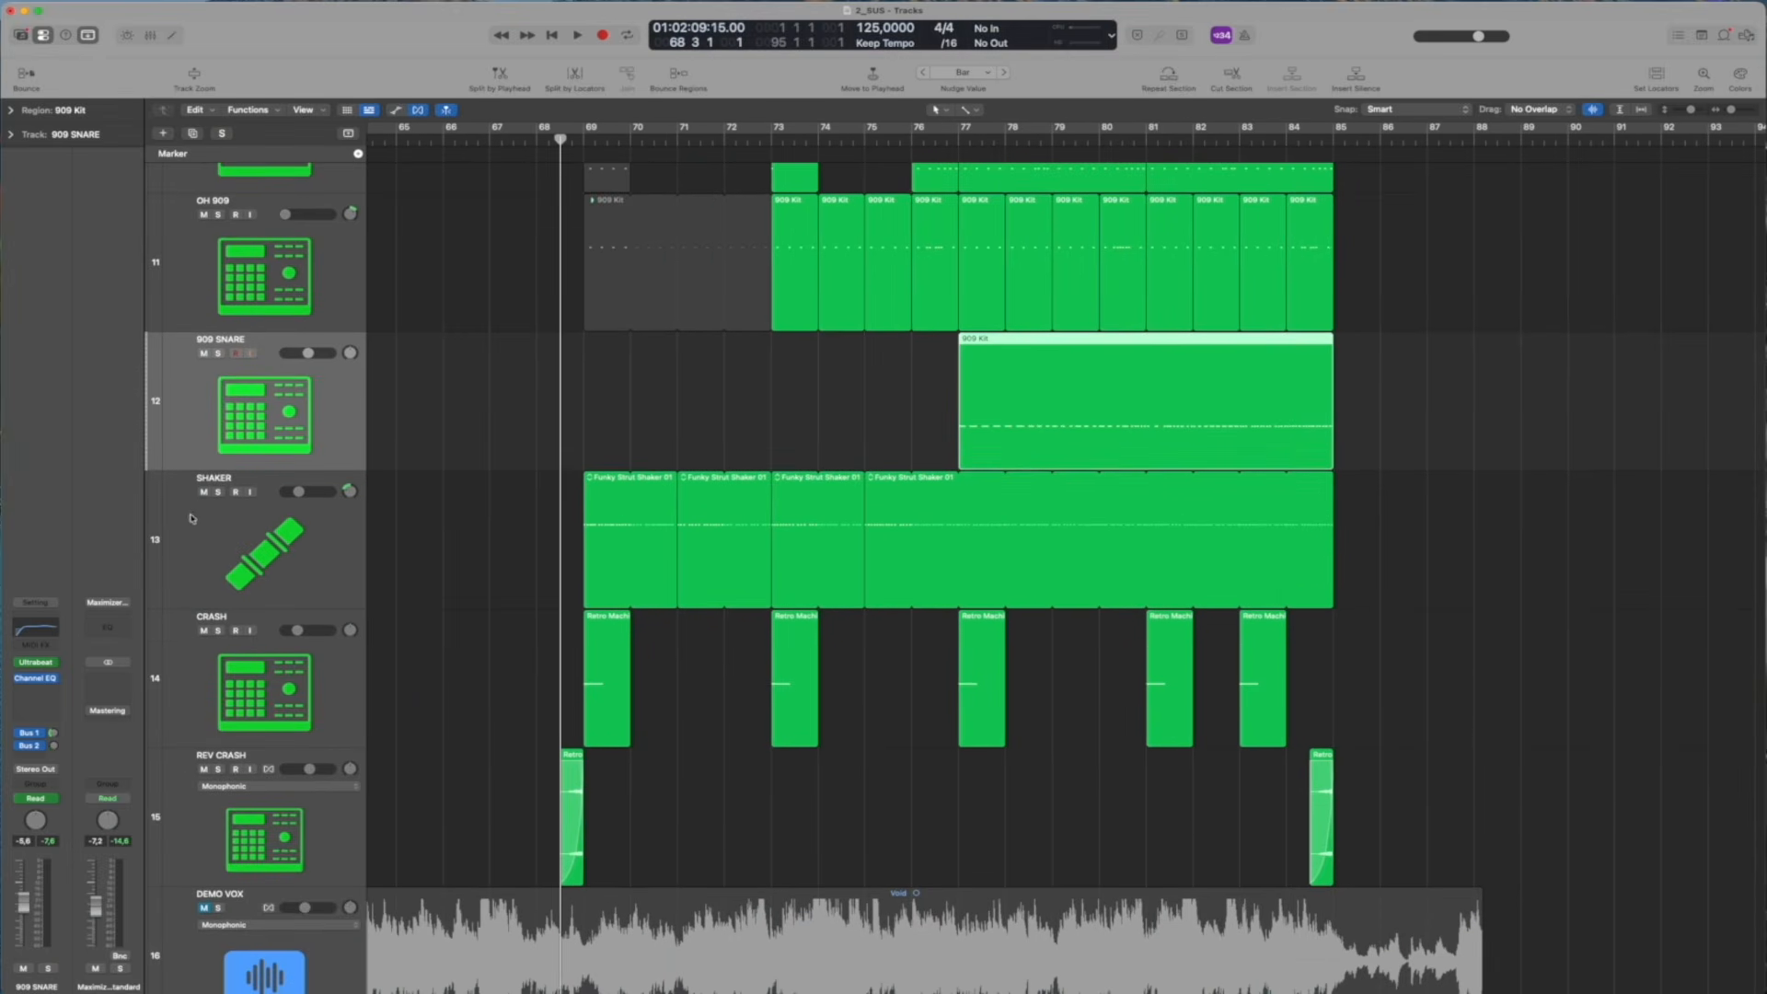
{"action": "left_click", "coordinate": [219, 493]}
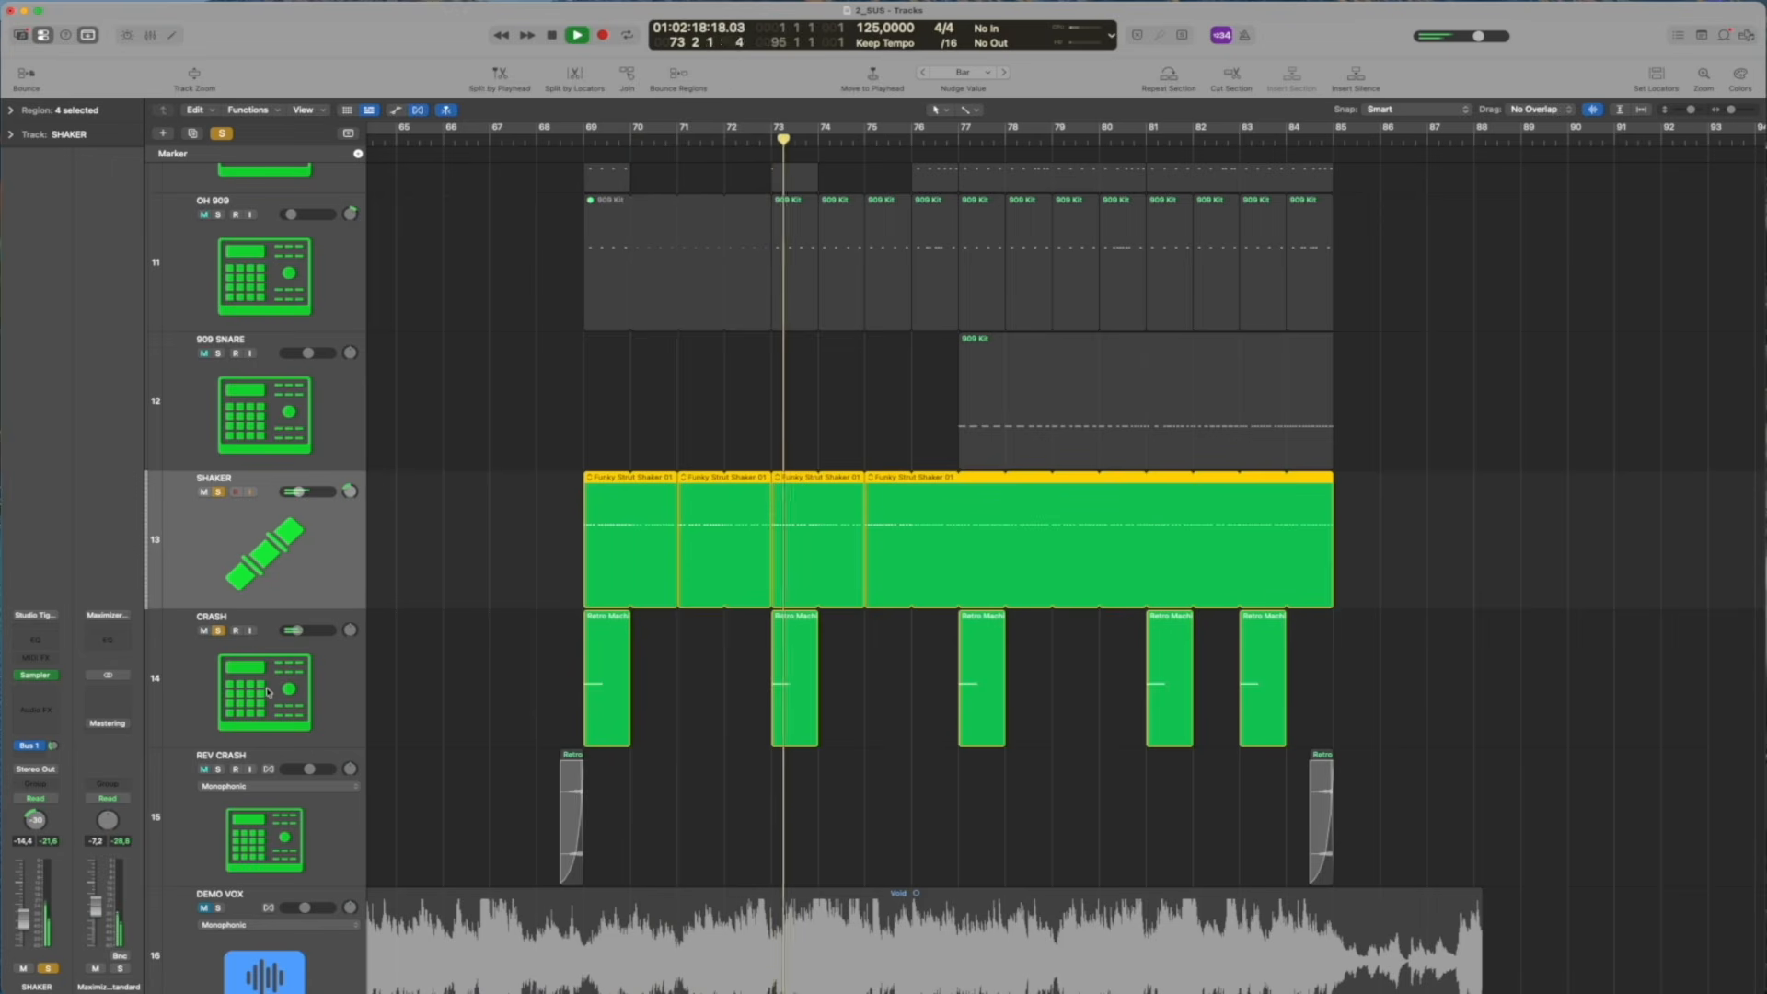
{"action": "left_click", "coordinate": [267, 692]}
{"action": "key", "text": "space"}
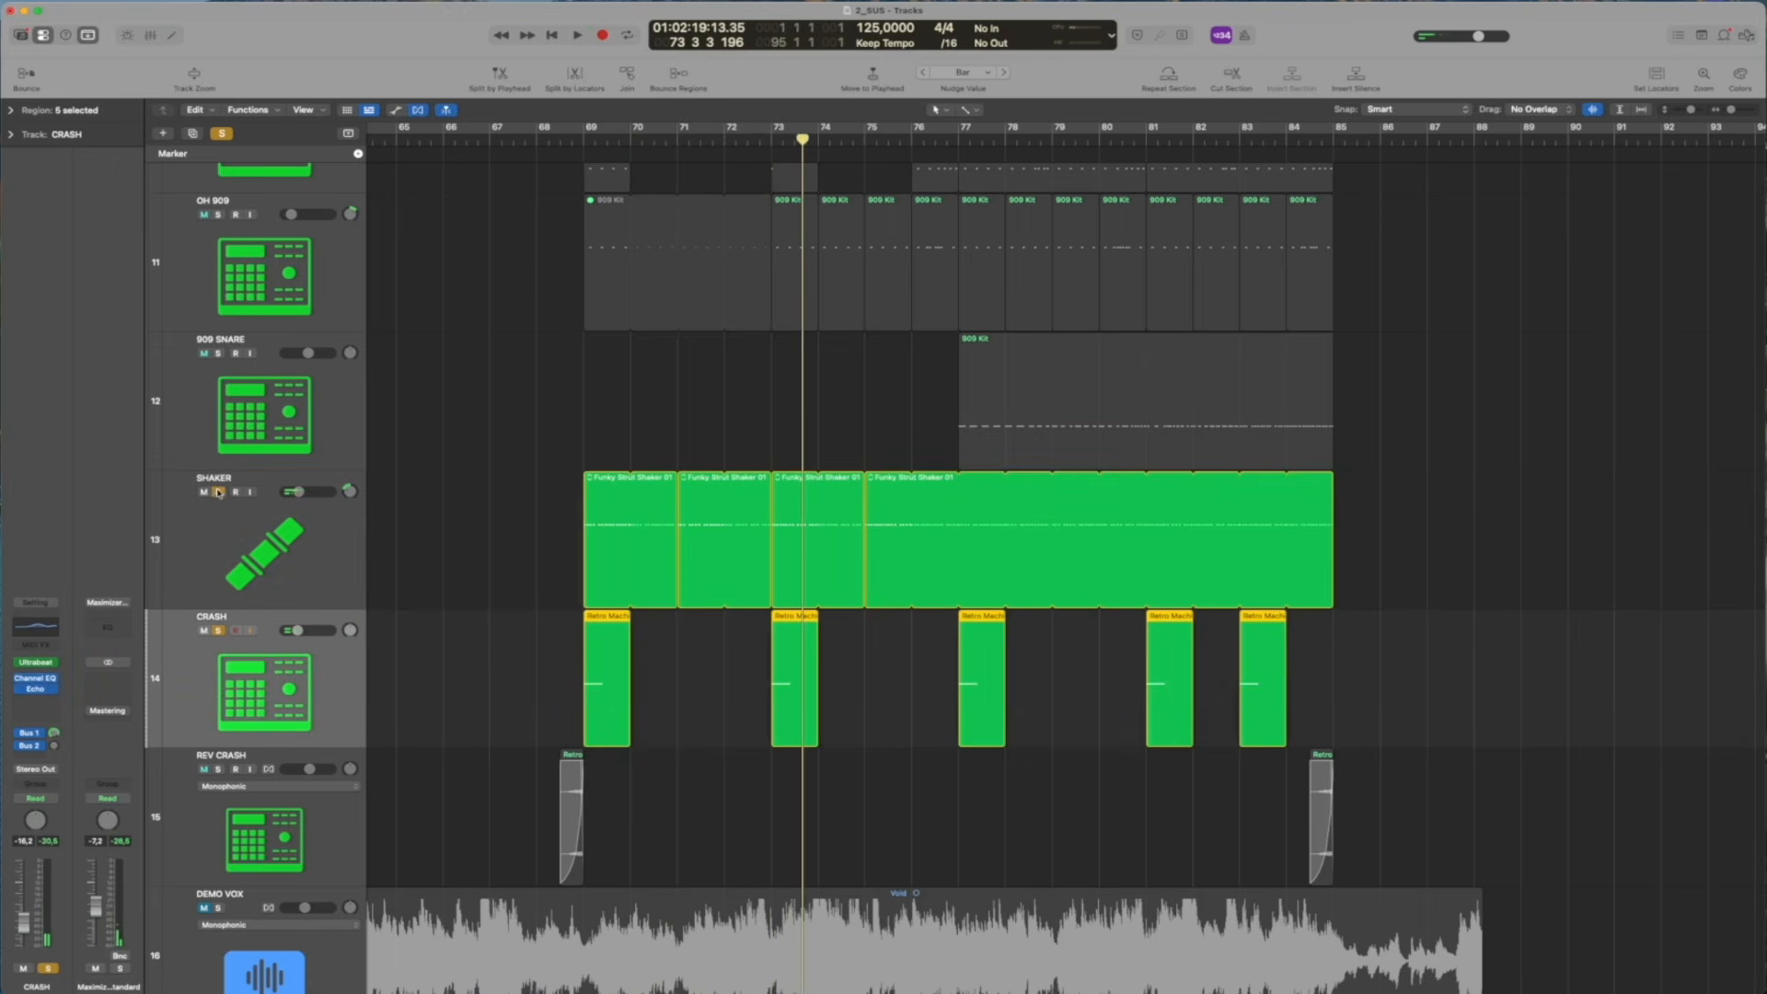
{"action": "left_click", "coordinate": [219, 493]}
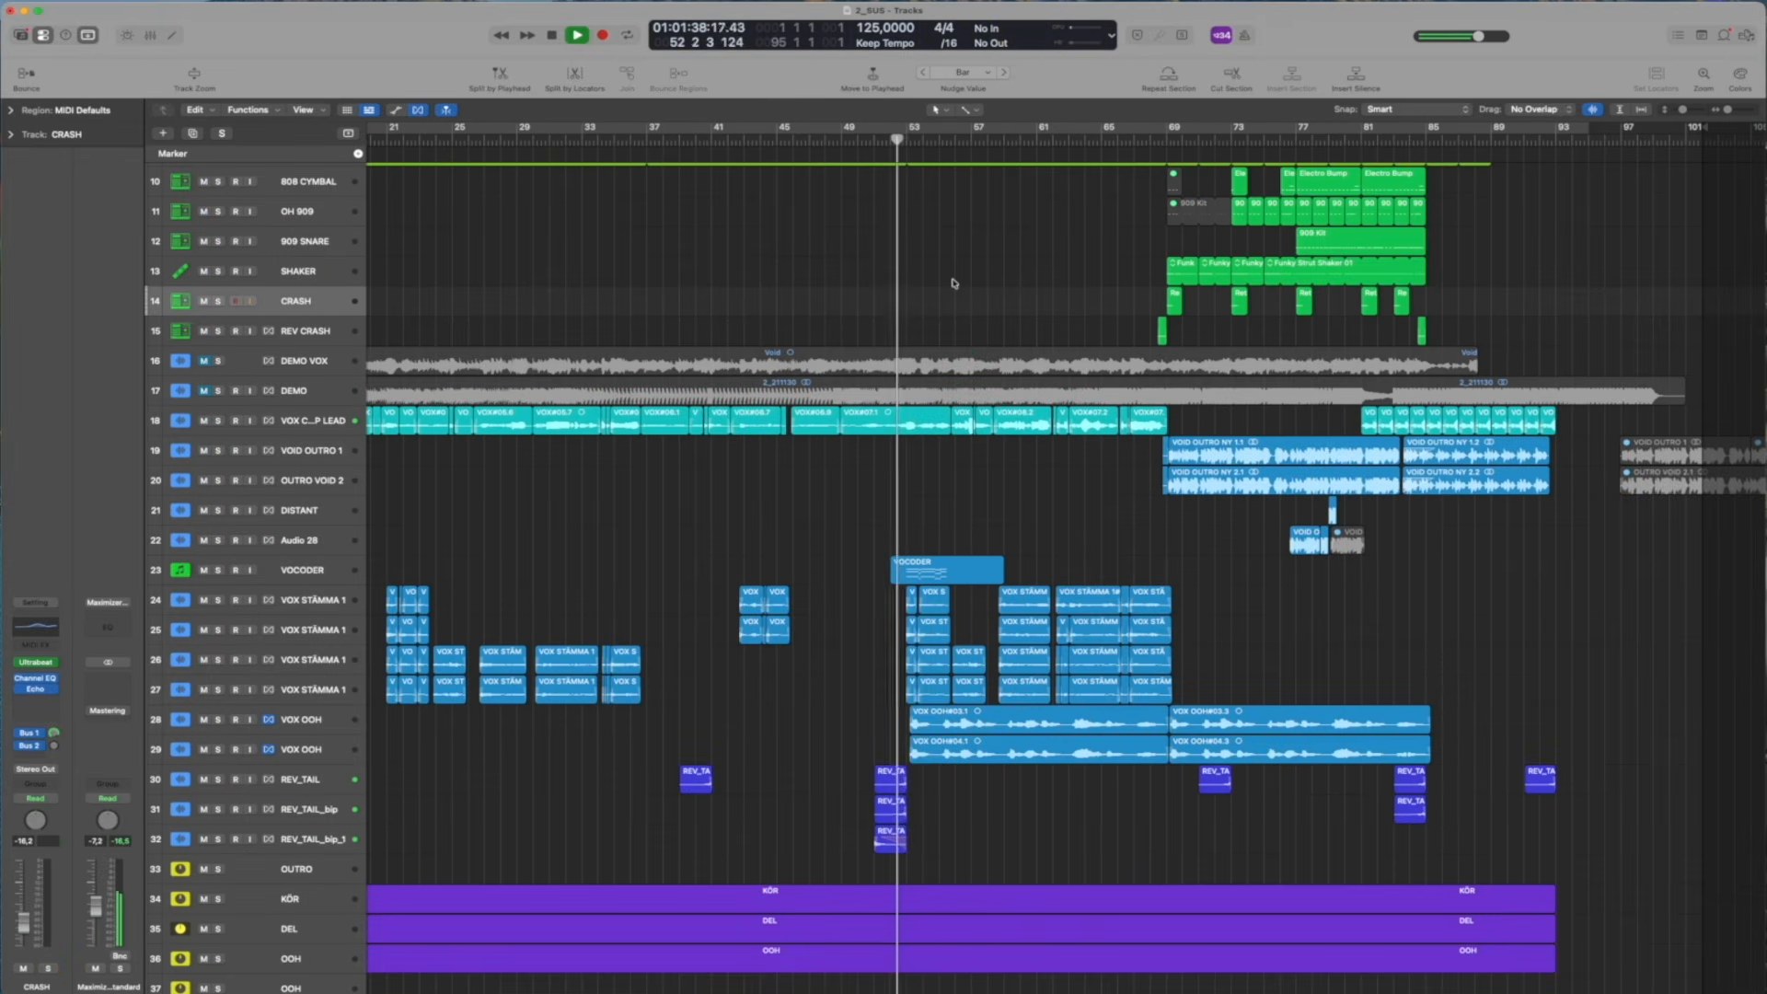
Play the full mix from around bar 52 and select the VOID OUTRO 1 track, followed by both VOX OOH tracks
{"action": "scroll", "coordinate": [954, 282], "scroll_direction": "up", "scroll_amount": 5}
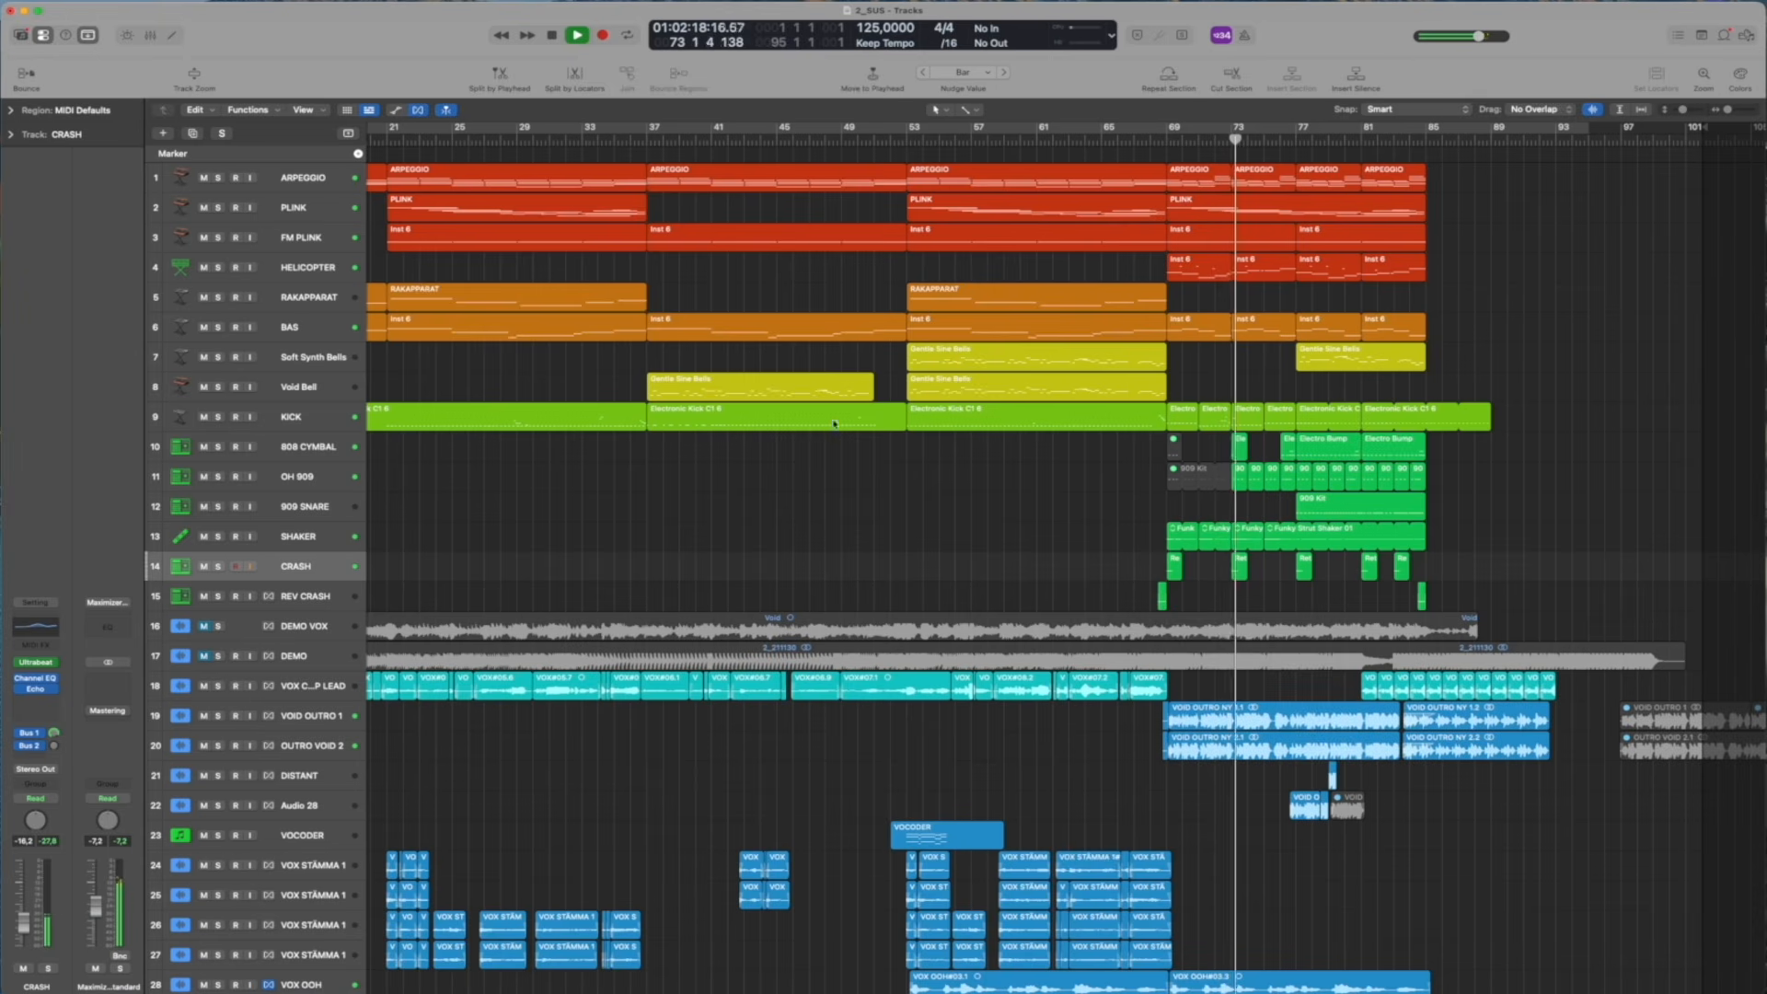
{"action": "left_click", "coordinate": [329, 720]}
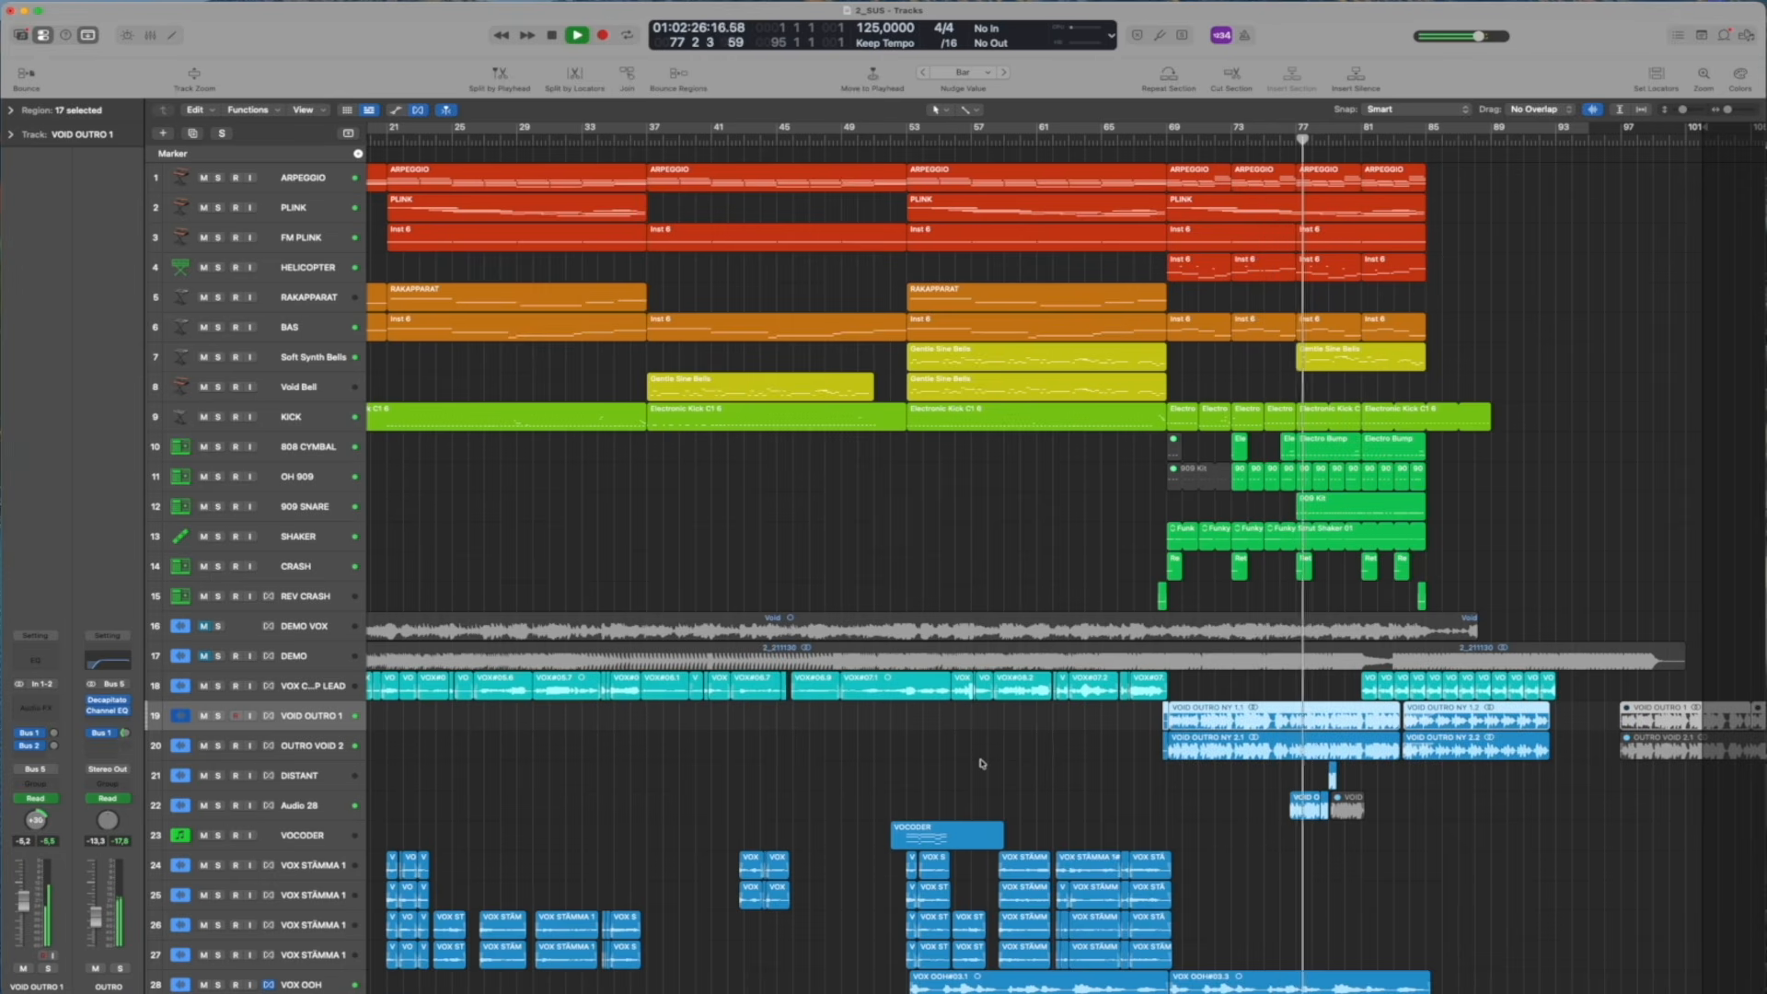
{"action": "scroll", "coordinate": [958, 718], "scroll_direction": "down", "scroll_amount": 5}
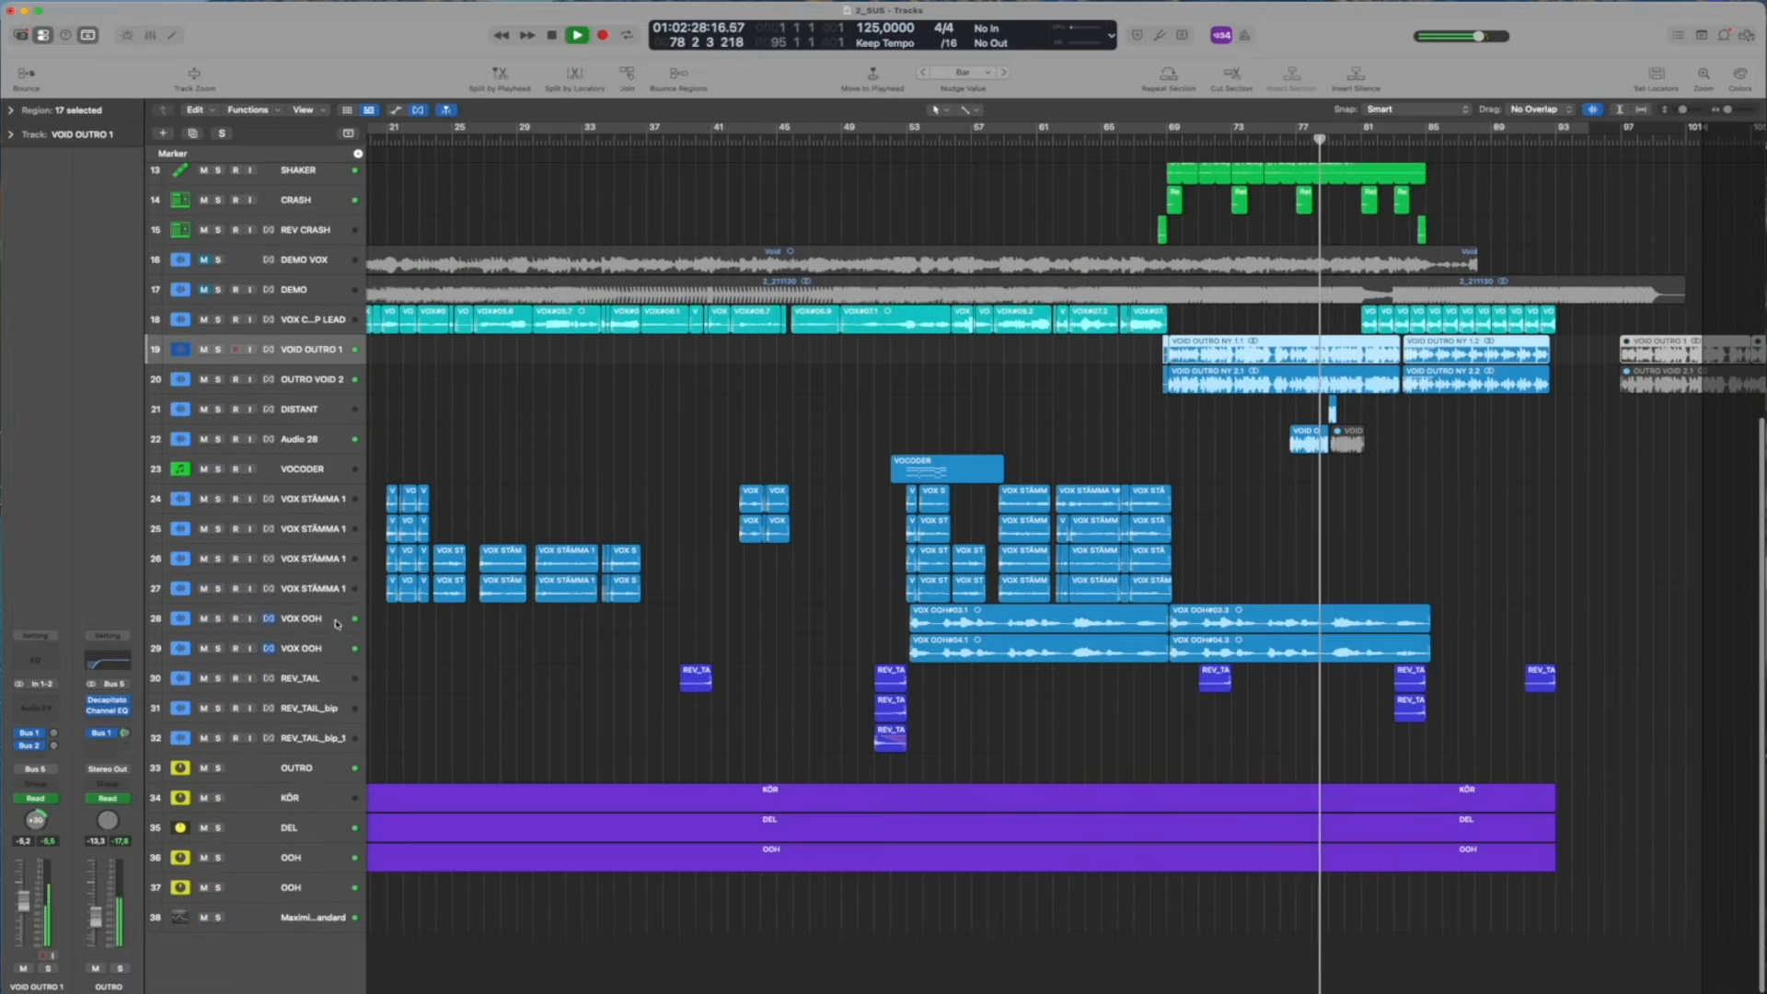
{"action": "left_click", "coordinate": [292, 619]}
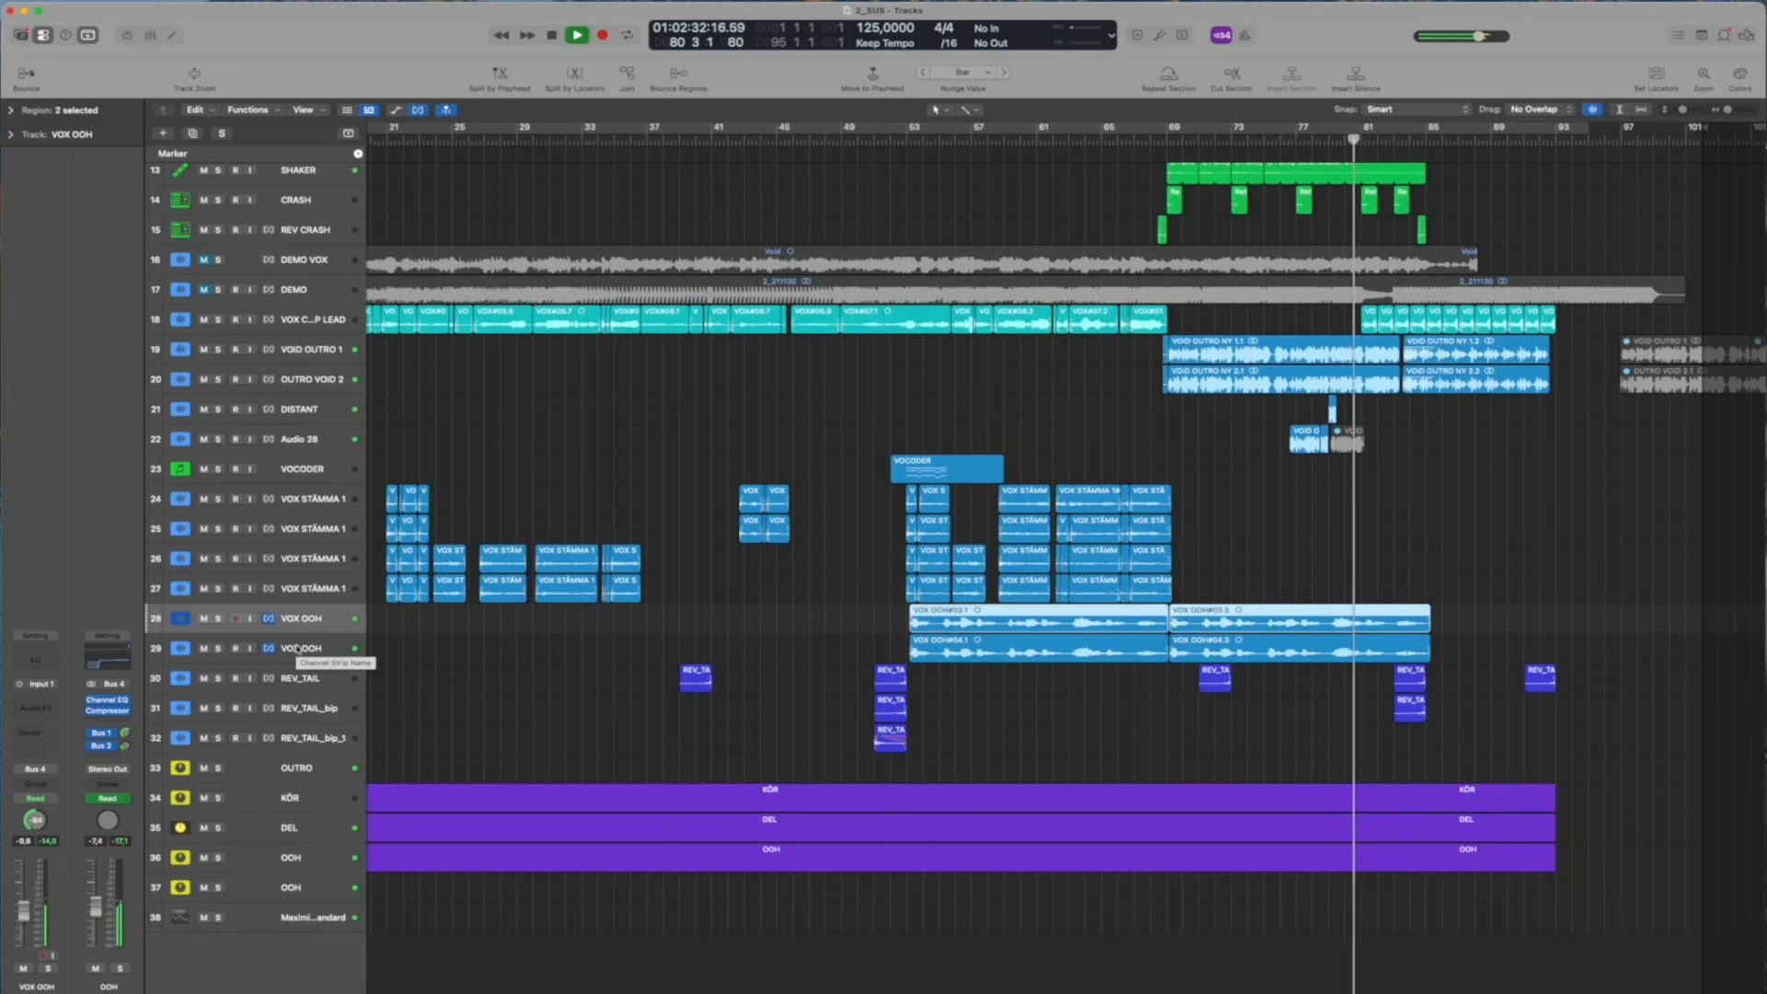
{"action": "left_click", "coordinate": [298, 649], "text": "shift"}
{"action": "left_click", "coordinate": [865, 605]}
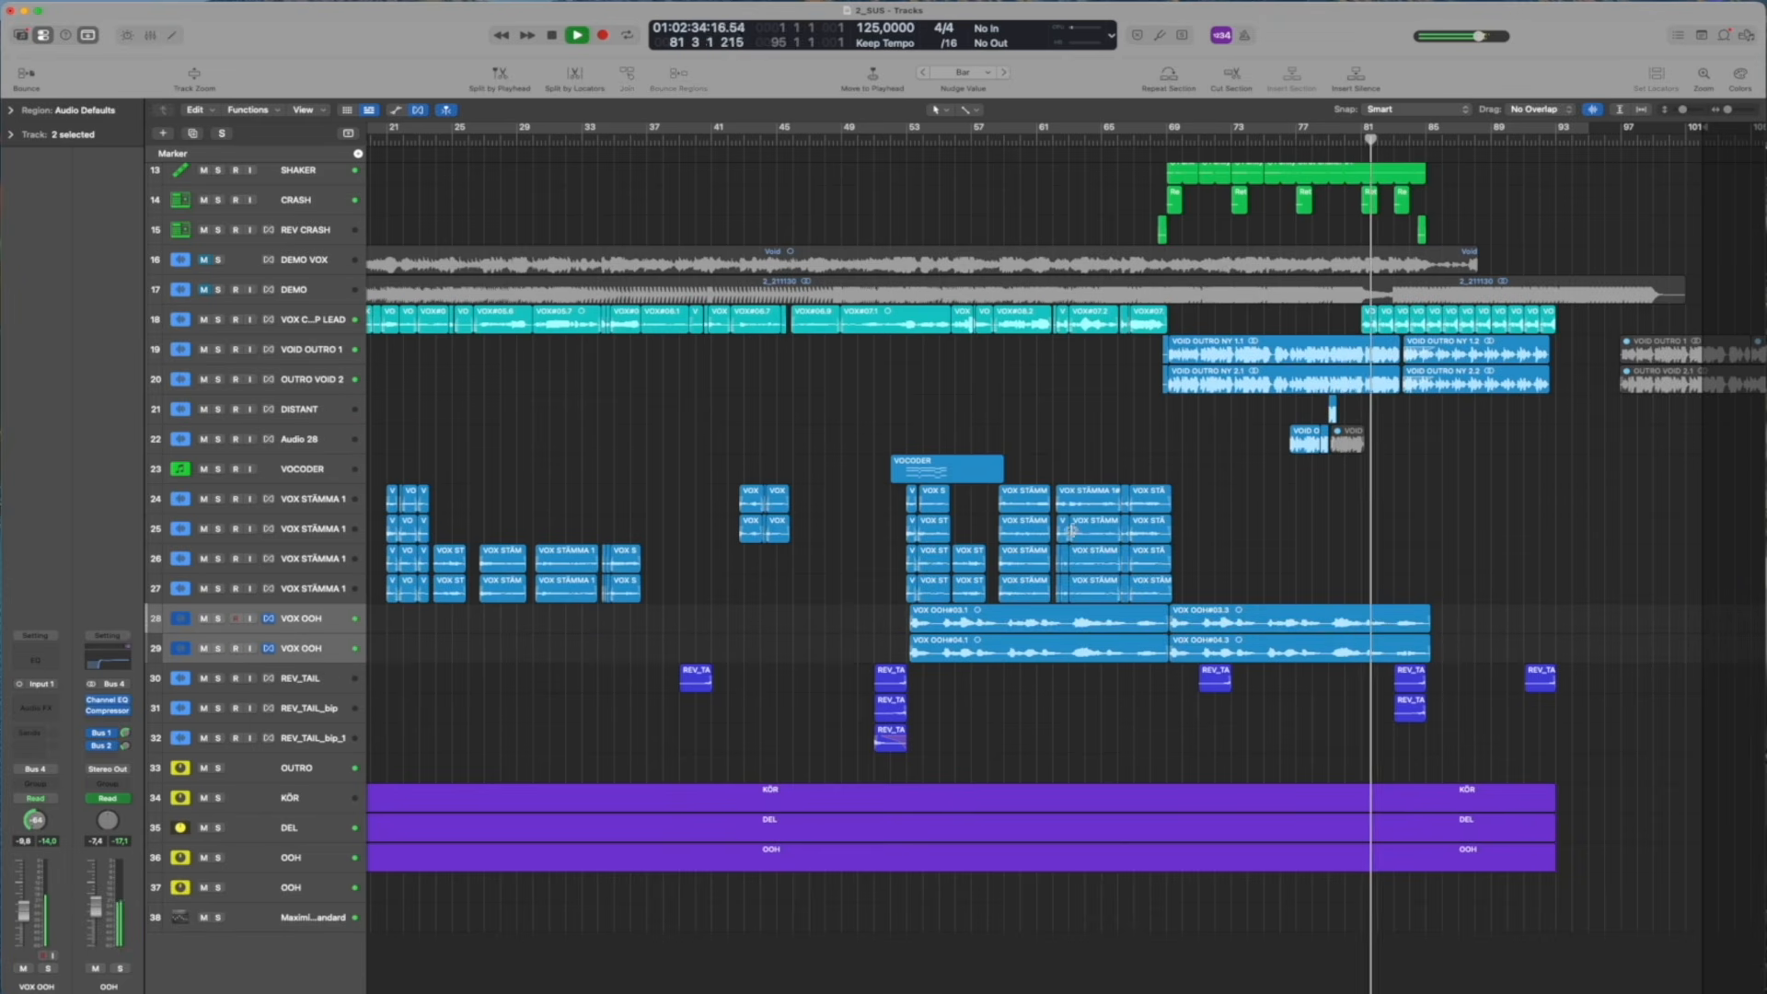
Listen through the outro past bar 91 while reviewing the vocal, drum and synth tracks, and stop playback
{"action": "scroll", "coordinate": [1064, 524], "scroll_direction": "up", "scroll_amount": 5}
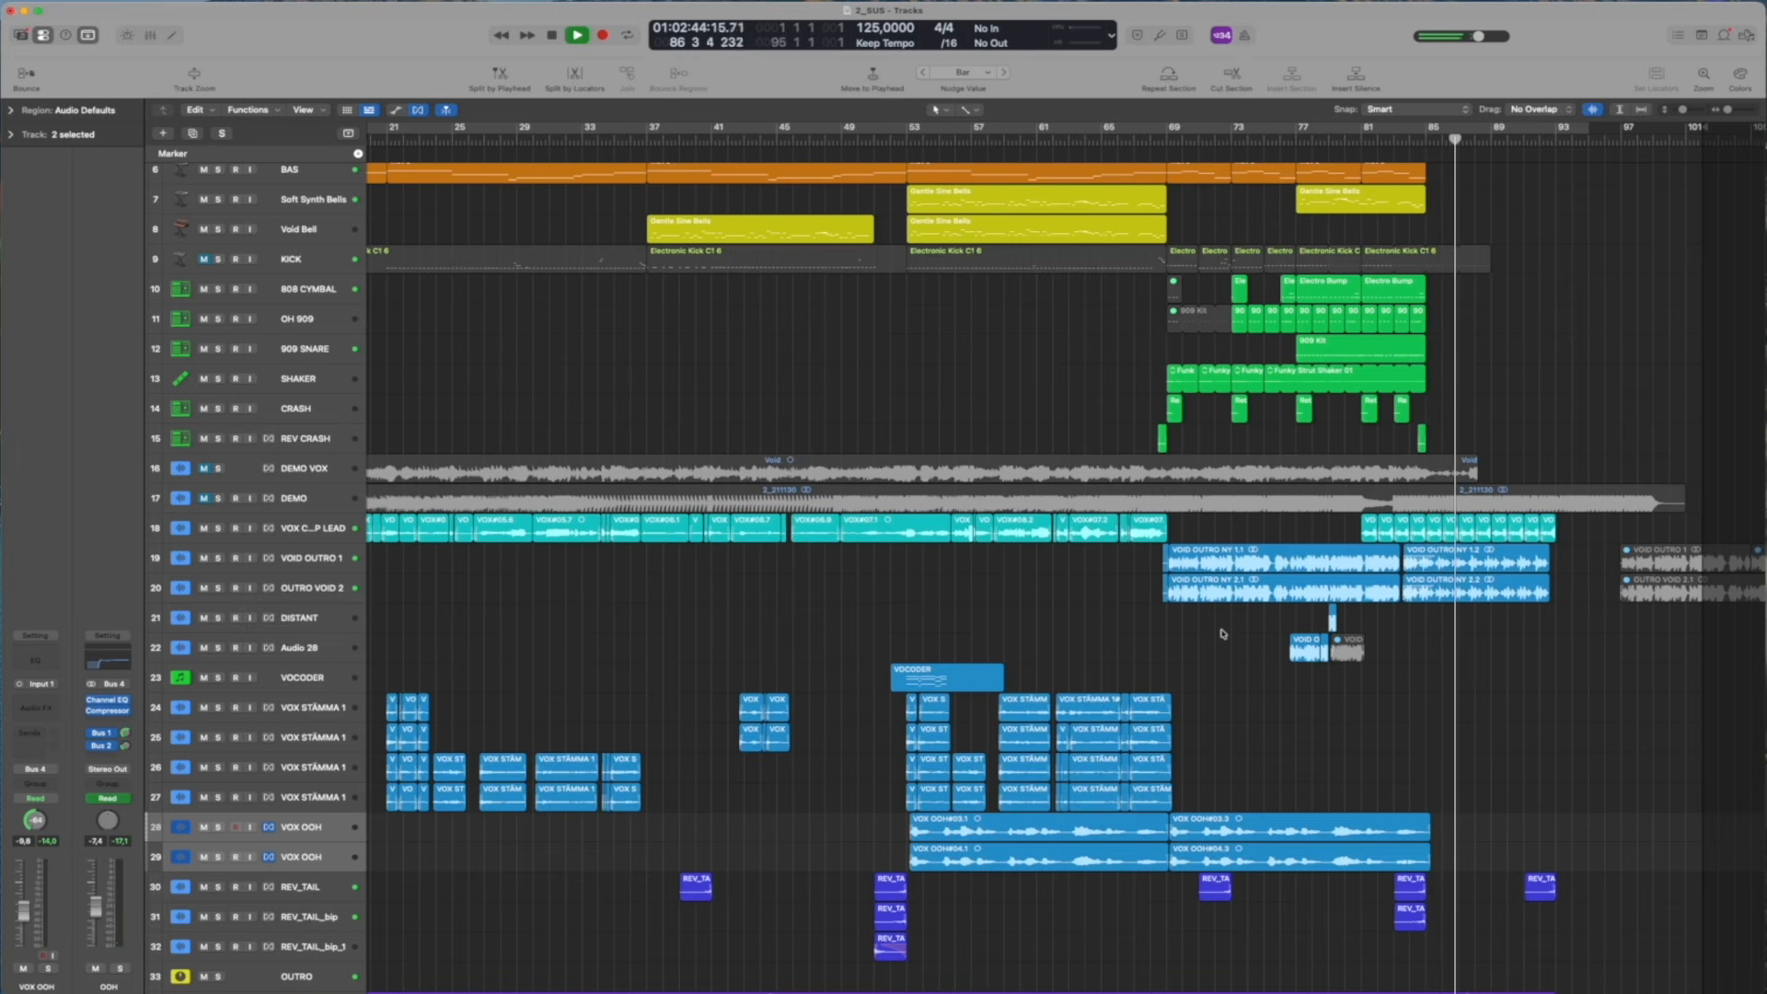
{"action": "scroll", "coordinate": [1223, 633], "scroll_direction": "up", "scroll_amount": 1}
{"action": "scroll", "coordinate": [1222, 633], "scroll_direction": "up", "scroll_amount": 5}
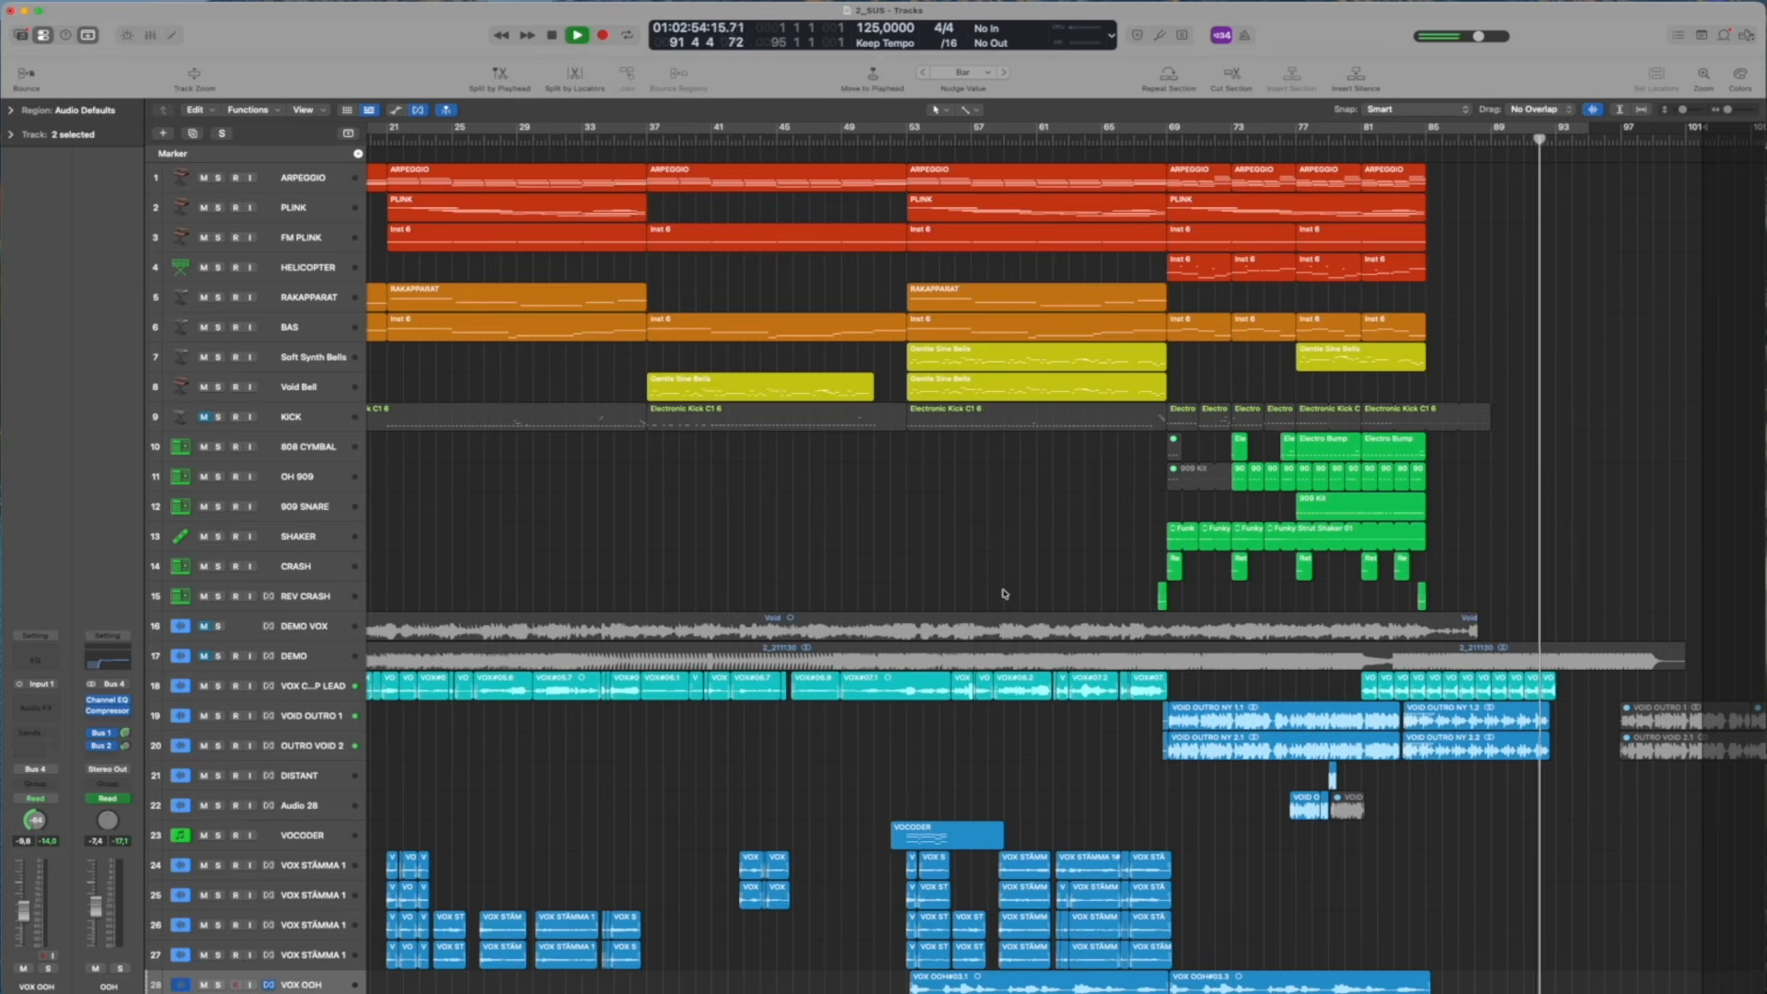
{"action": "key", "text": "space"}
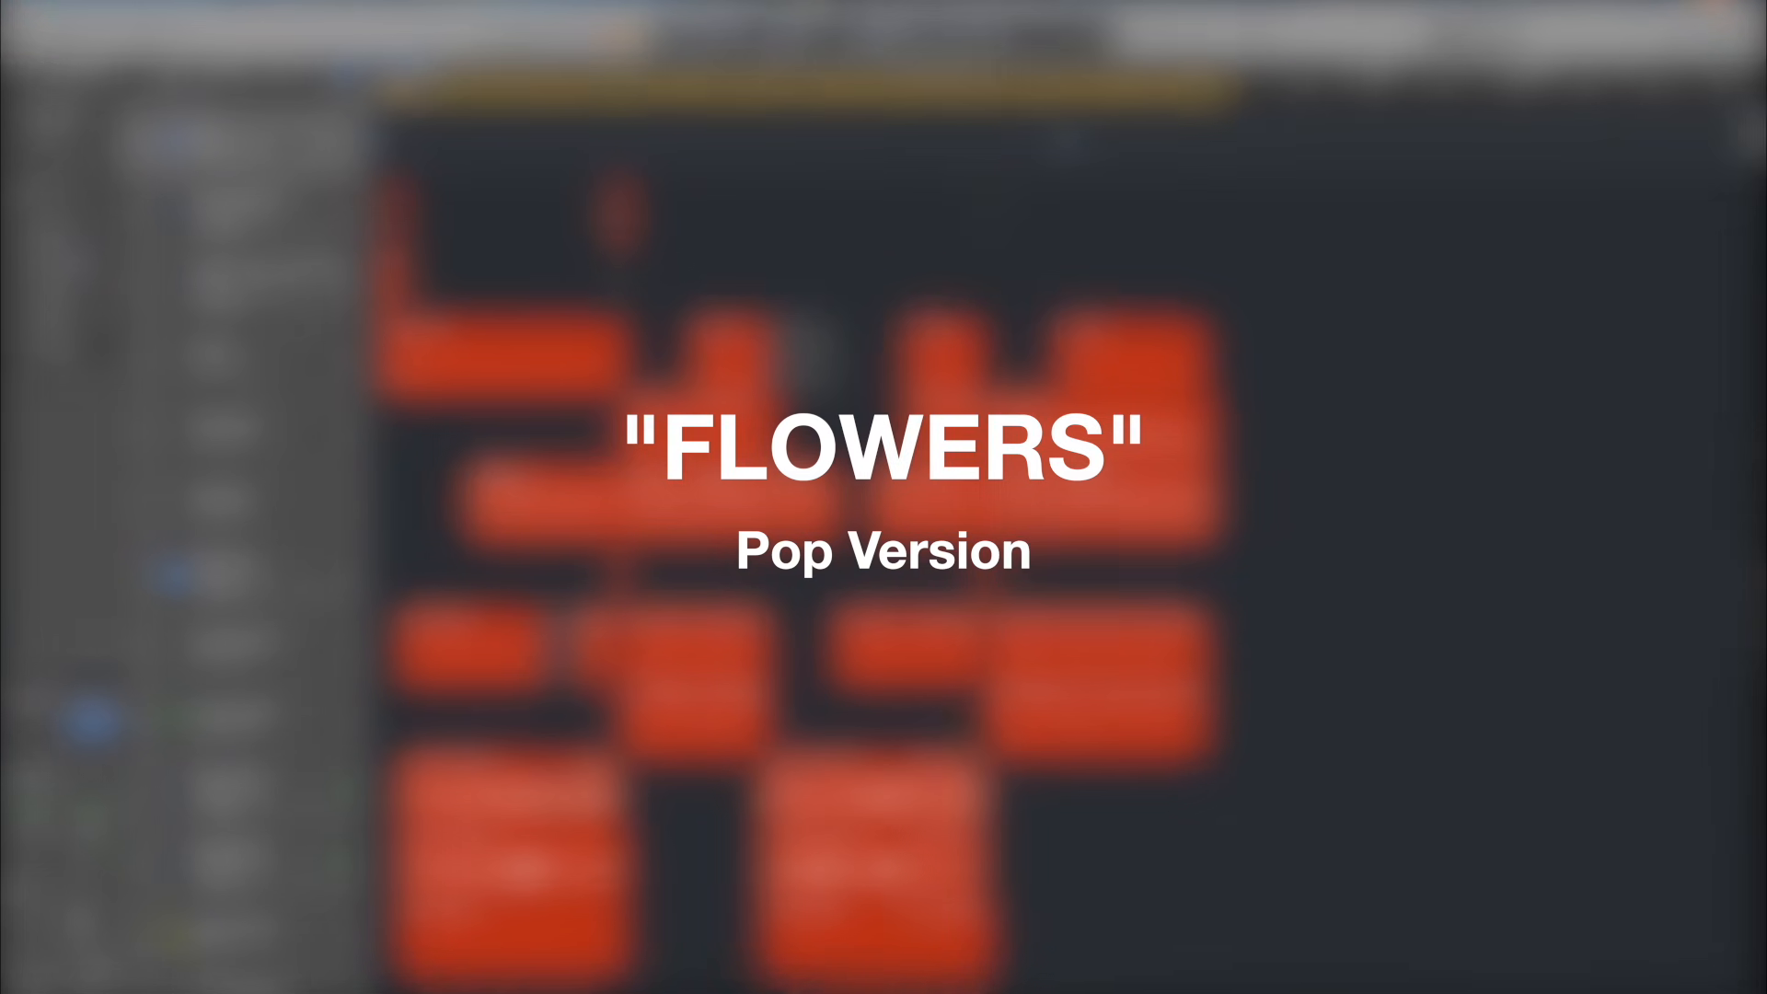
{"action": "left_click_drag", "start_coordinate": [1692, 77], "coordinate": [1704, 77]}
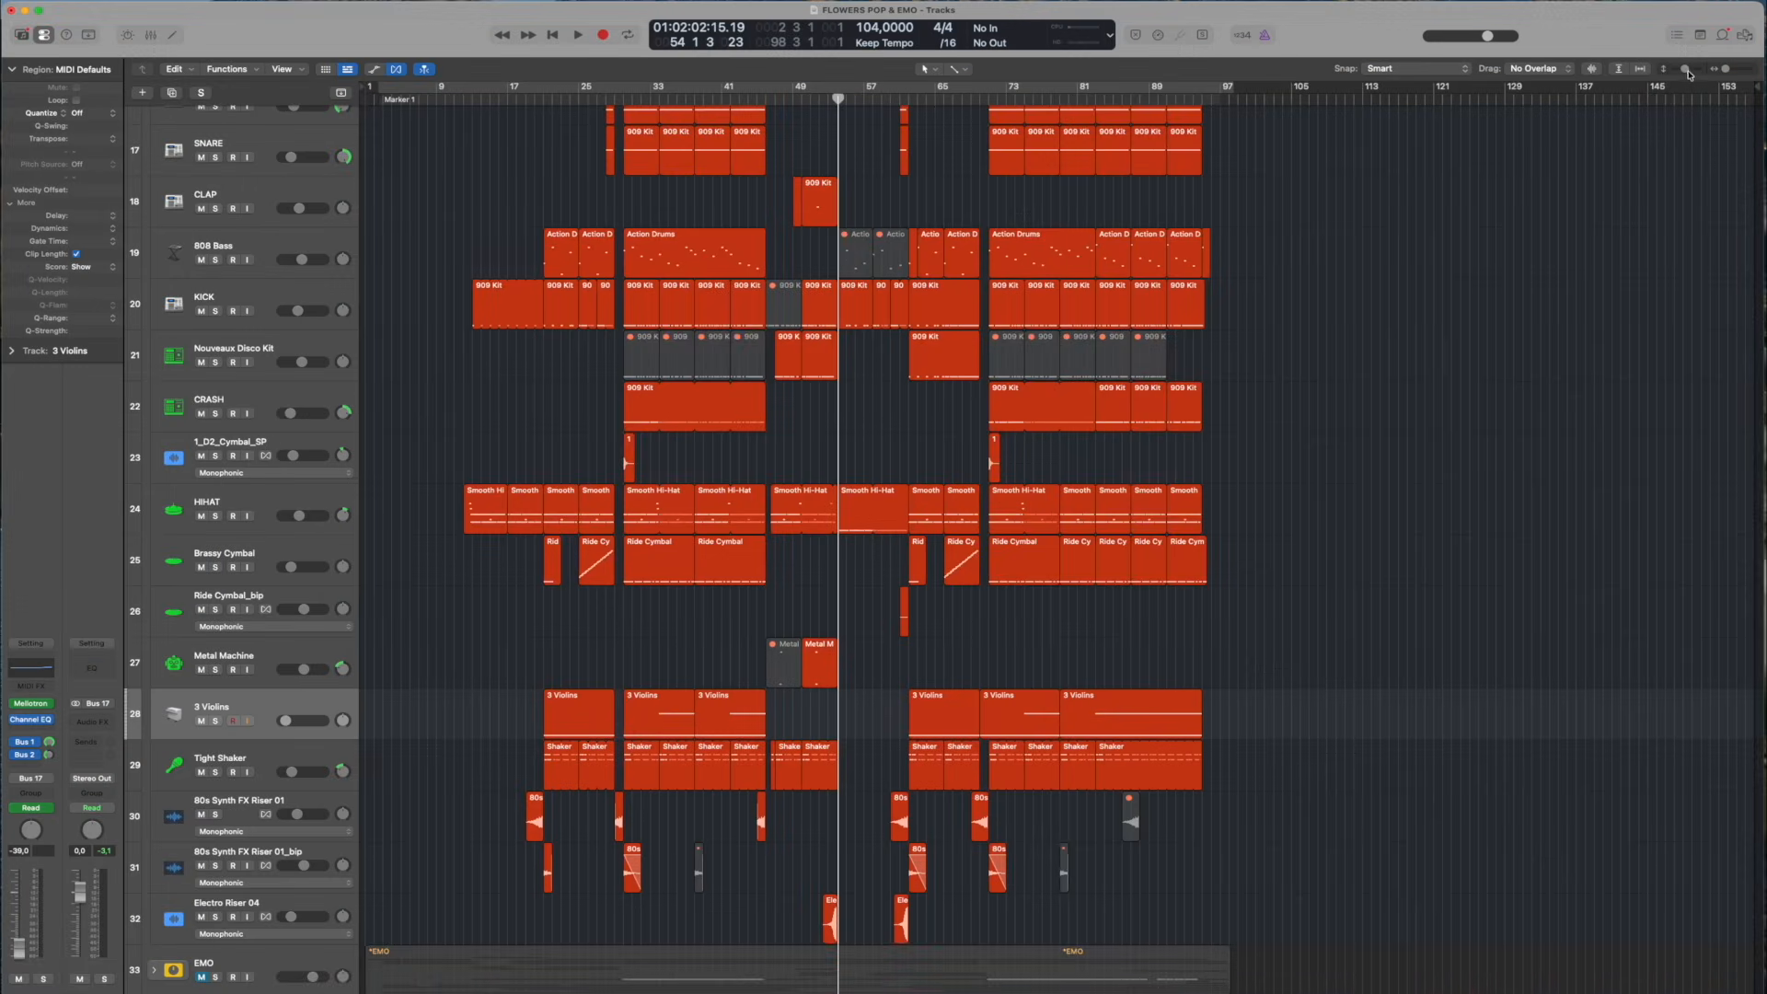
{"action": "left_click_drag", "start_coordinate": [1689, 74], "coordinate": [1677, 71]}
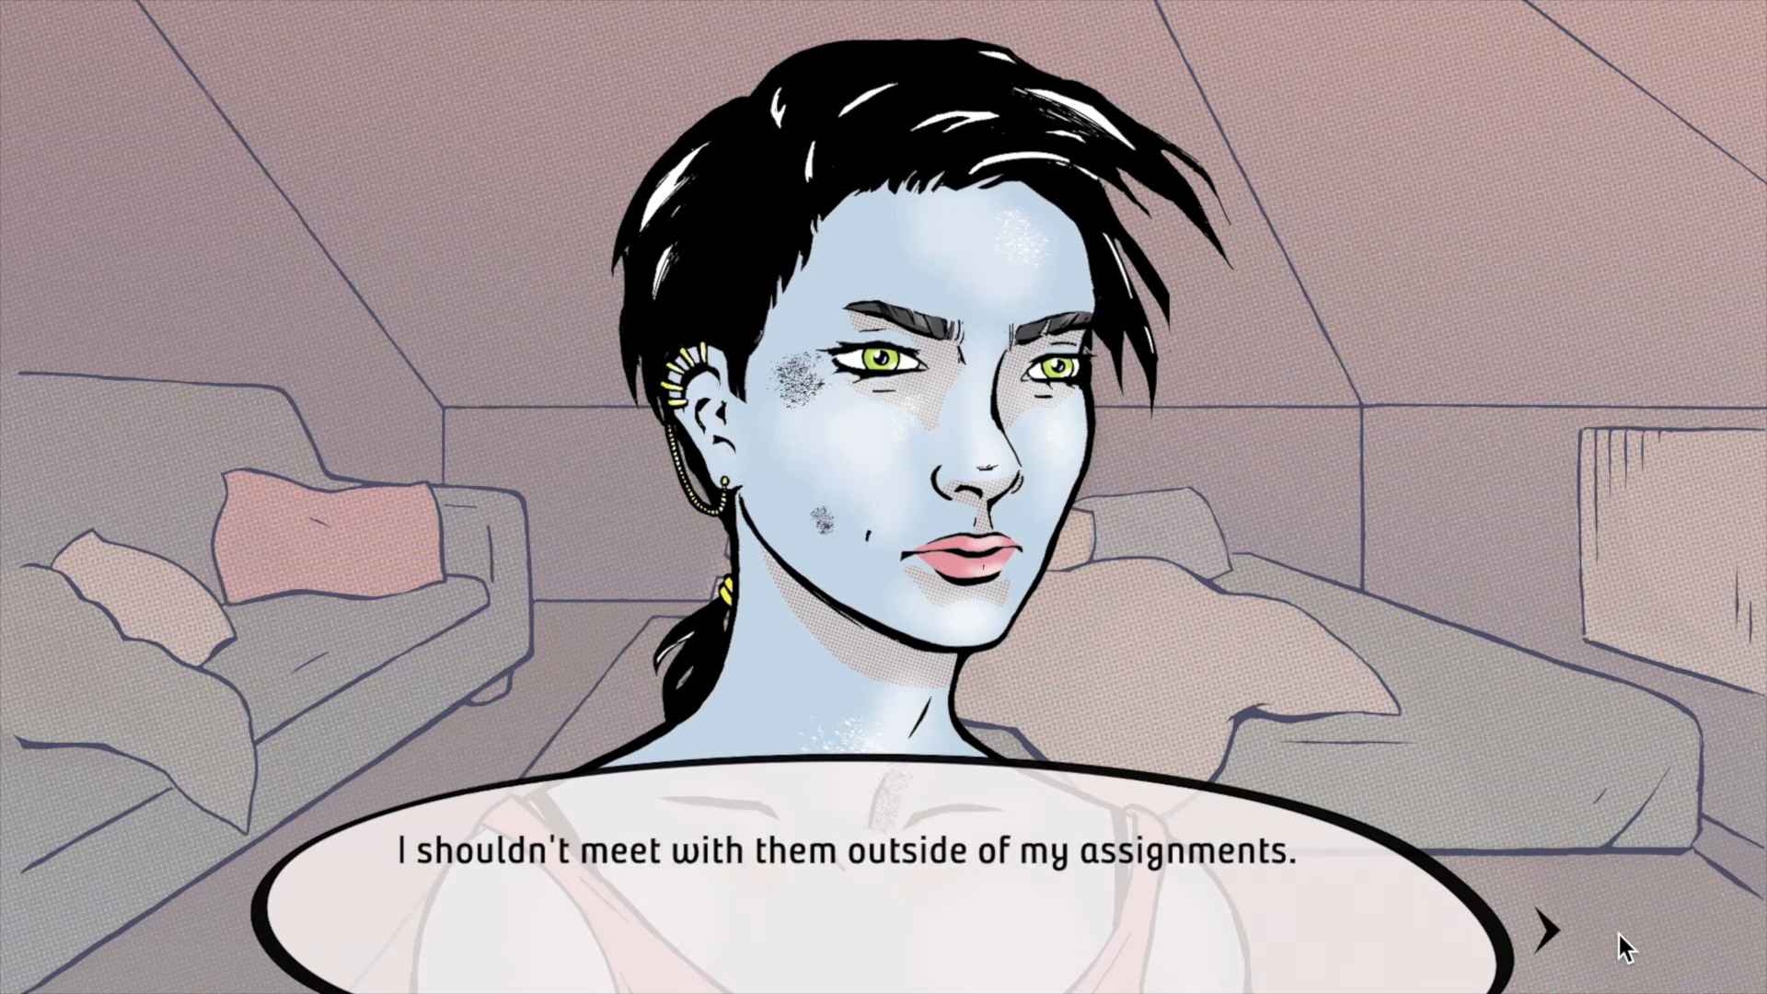
{"action": "left_click", "coordinate": [1623, 946]}
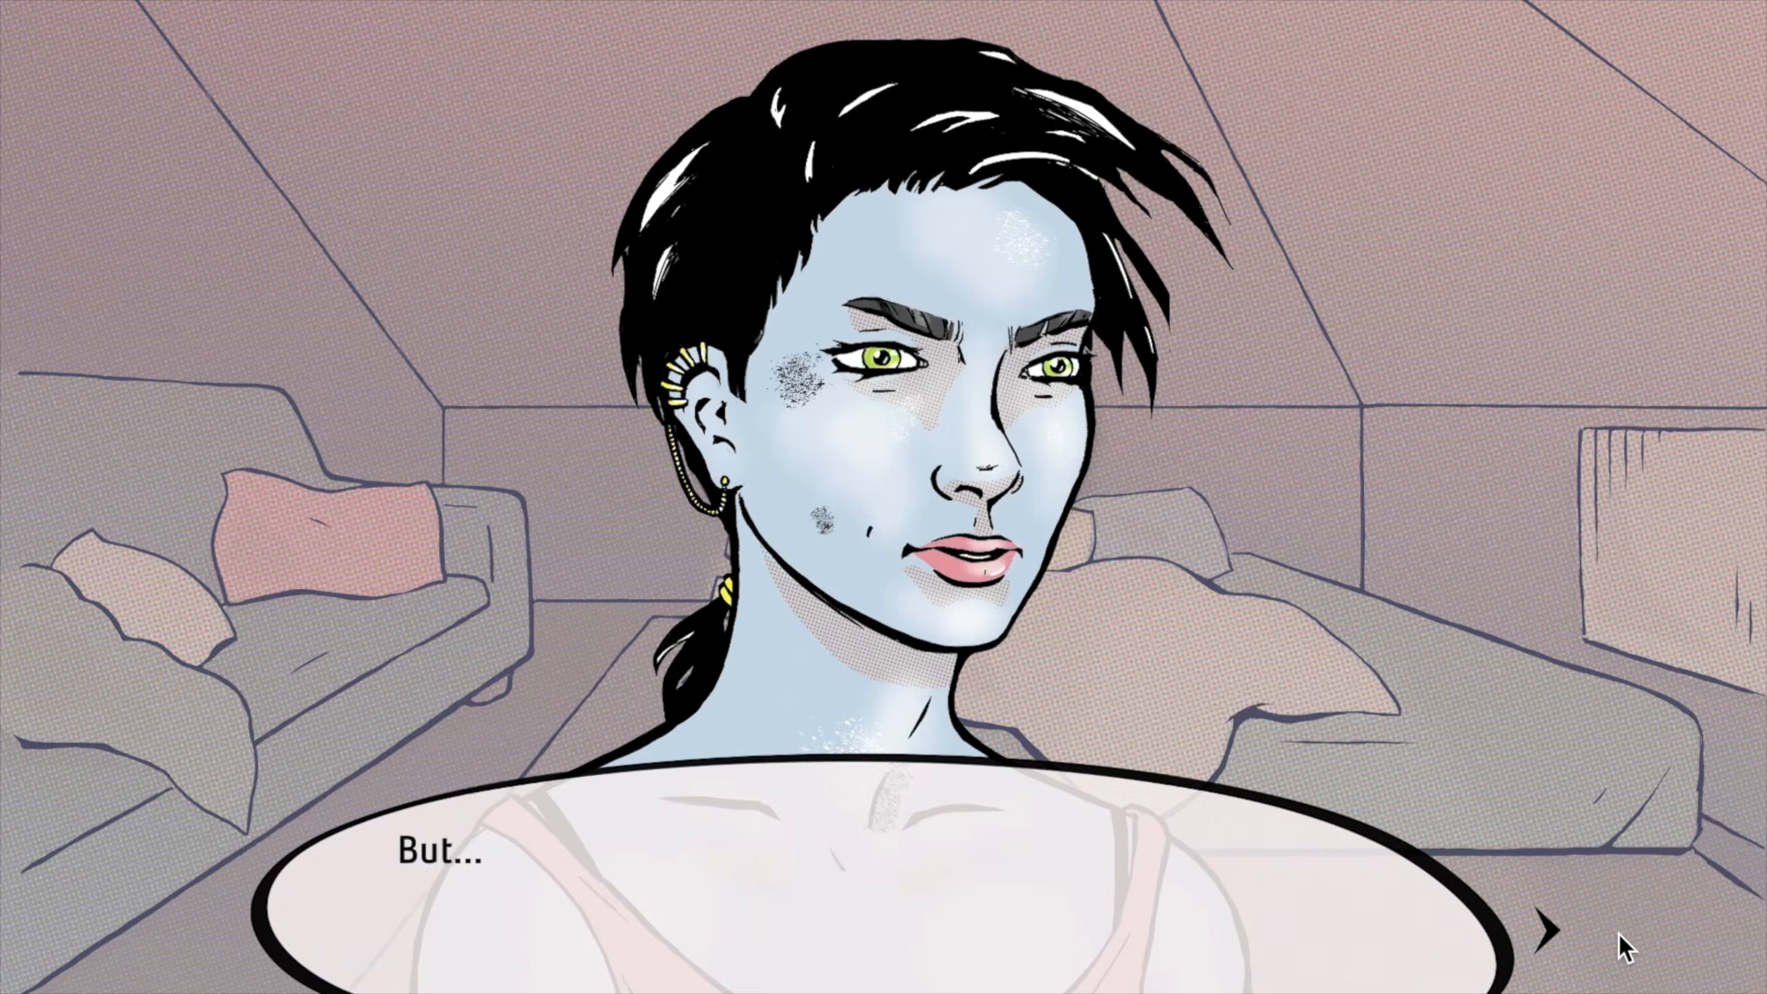
{"action": "left_click", "coordinate": [1679, 946]}
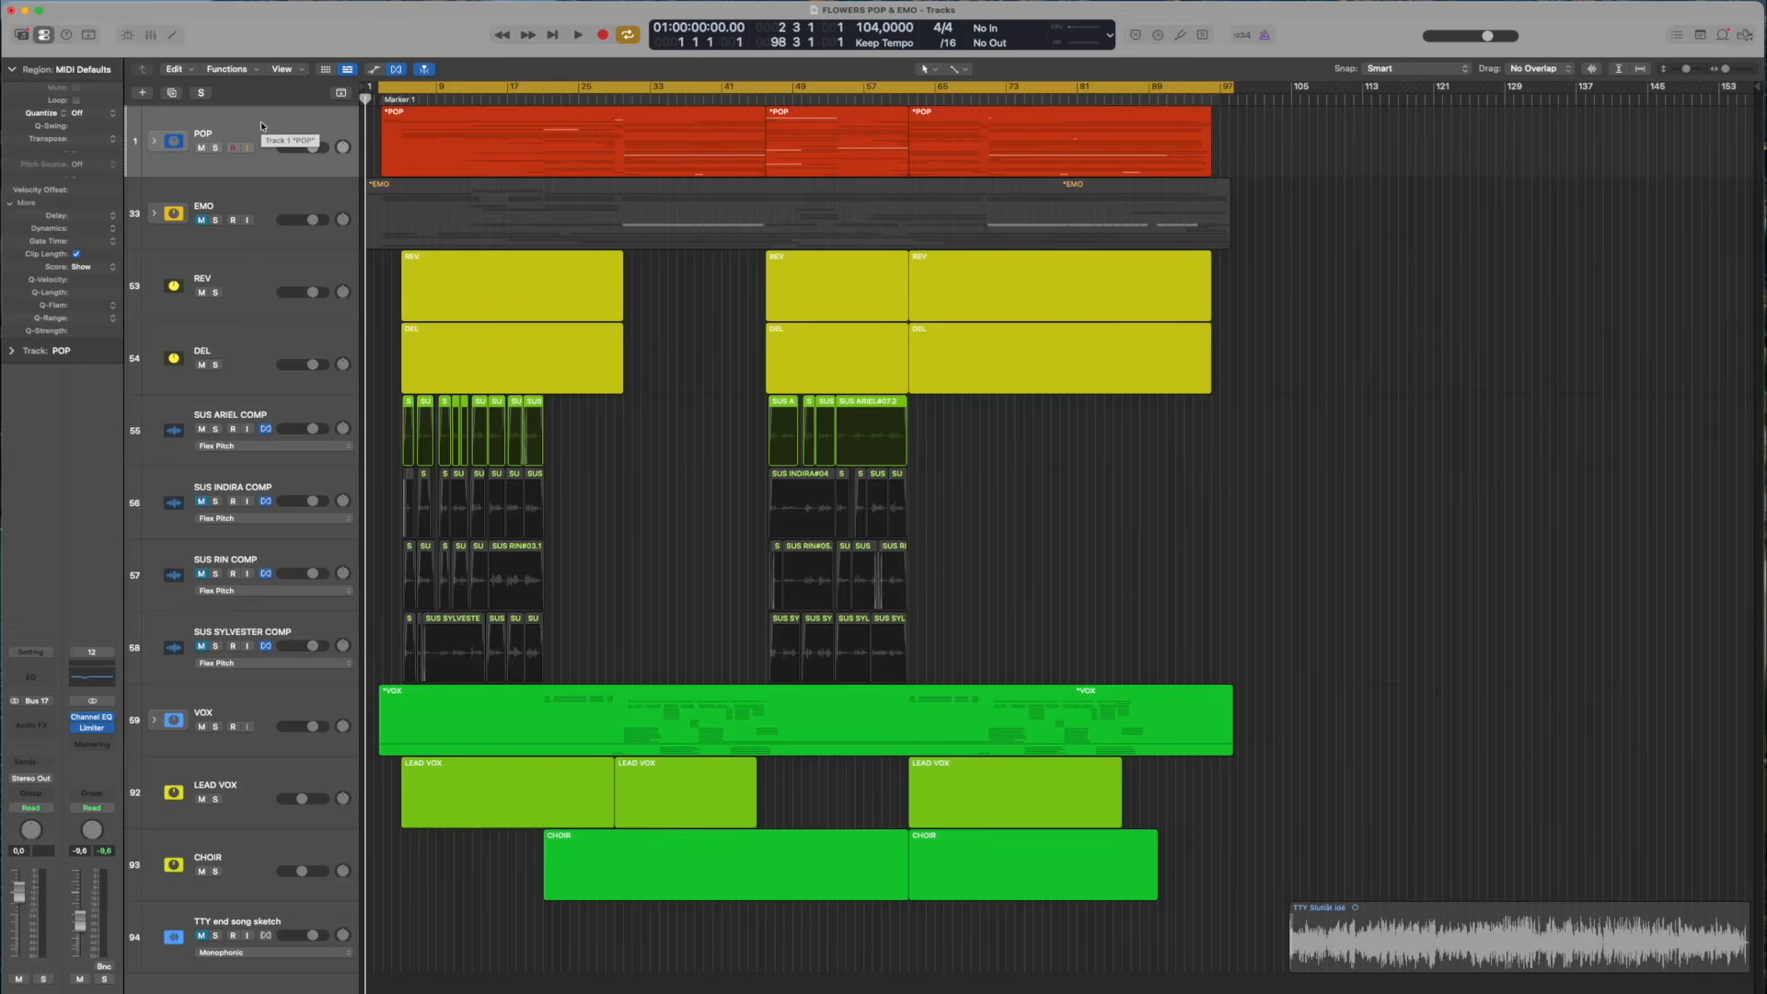
Expand the POP track stack in the FLOWERS POP & EMO project and examine its instrument and drum tracks
{"action": "left_click", "coordinate": [154, 143]}
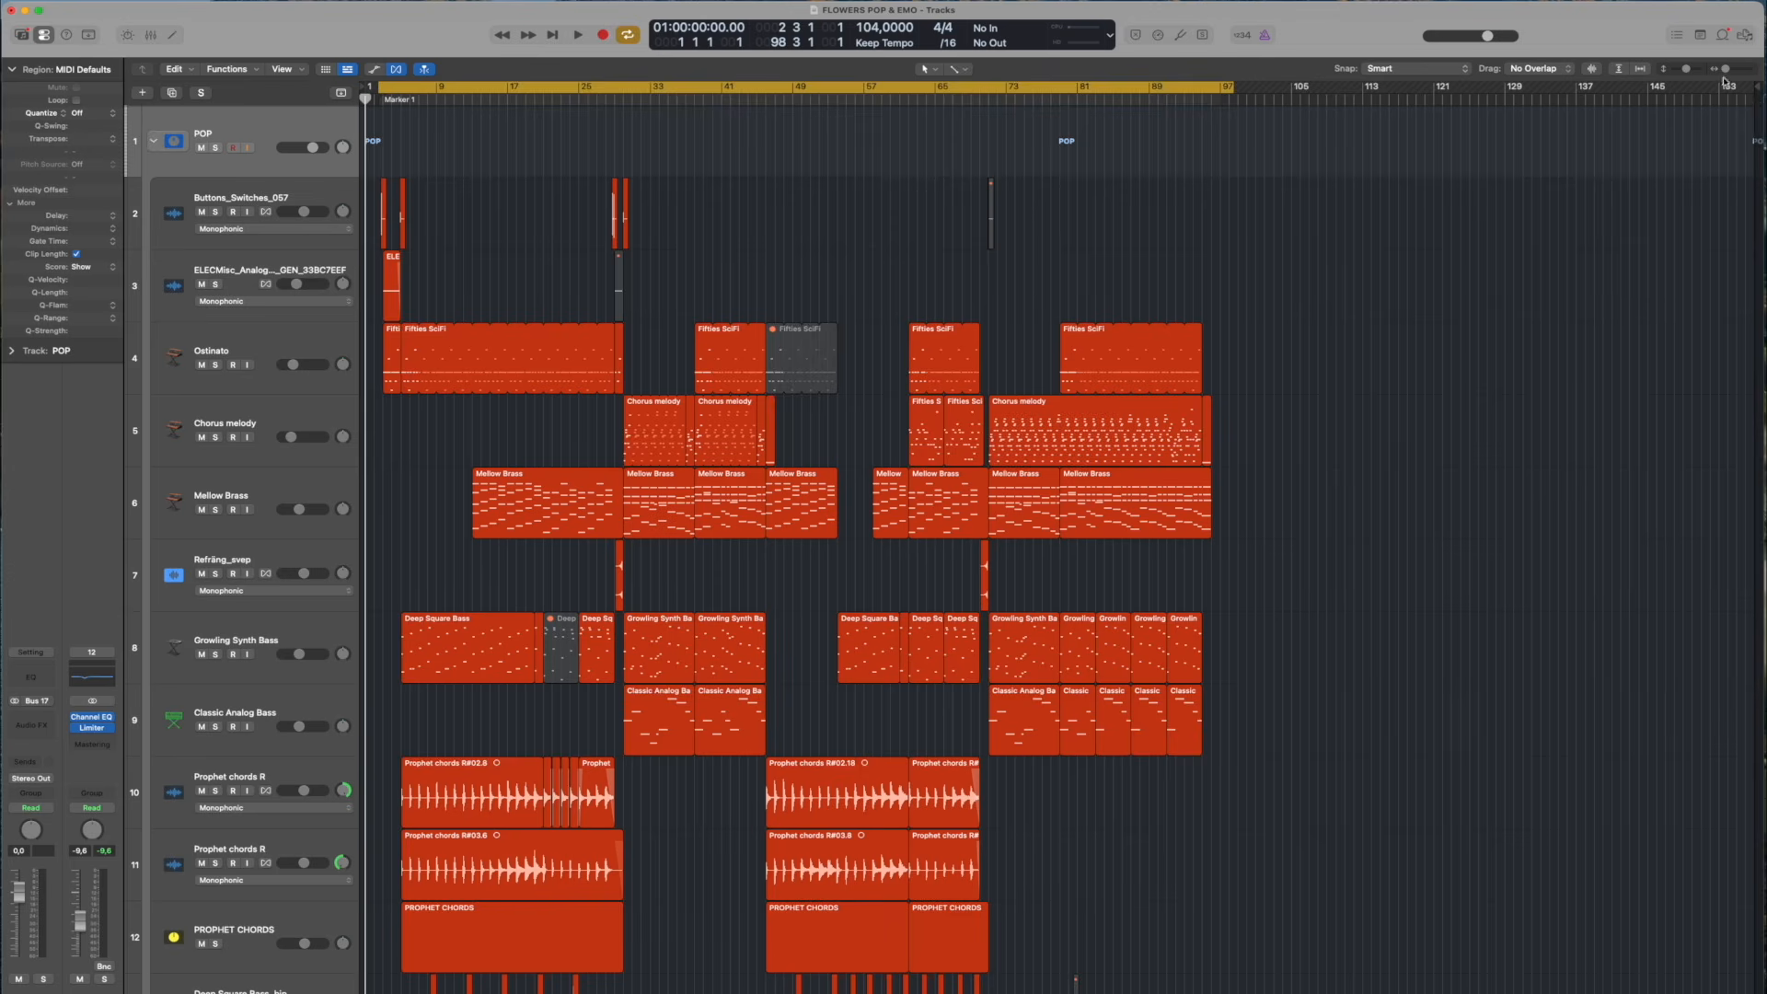
{"action": "left_click_drag", "start_coordinate": [1726, 70], "coordinate": [1729, 70]}
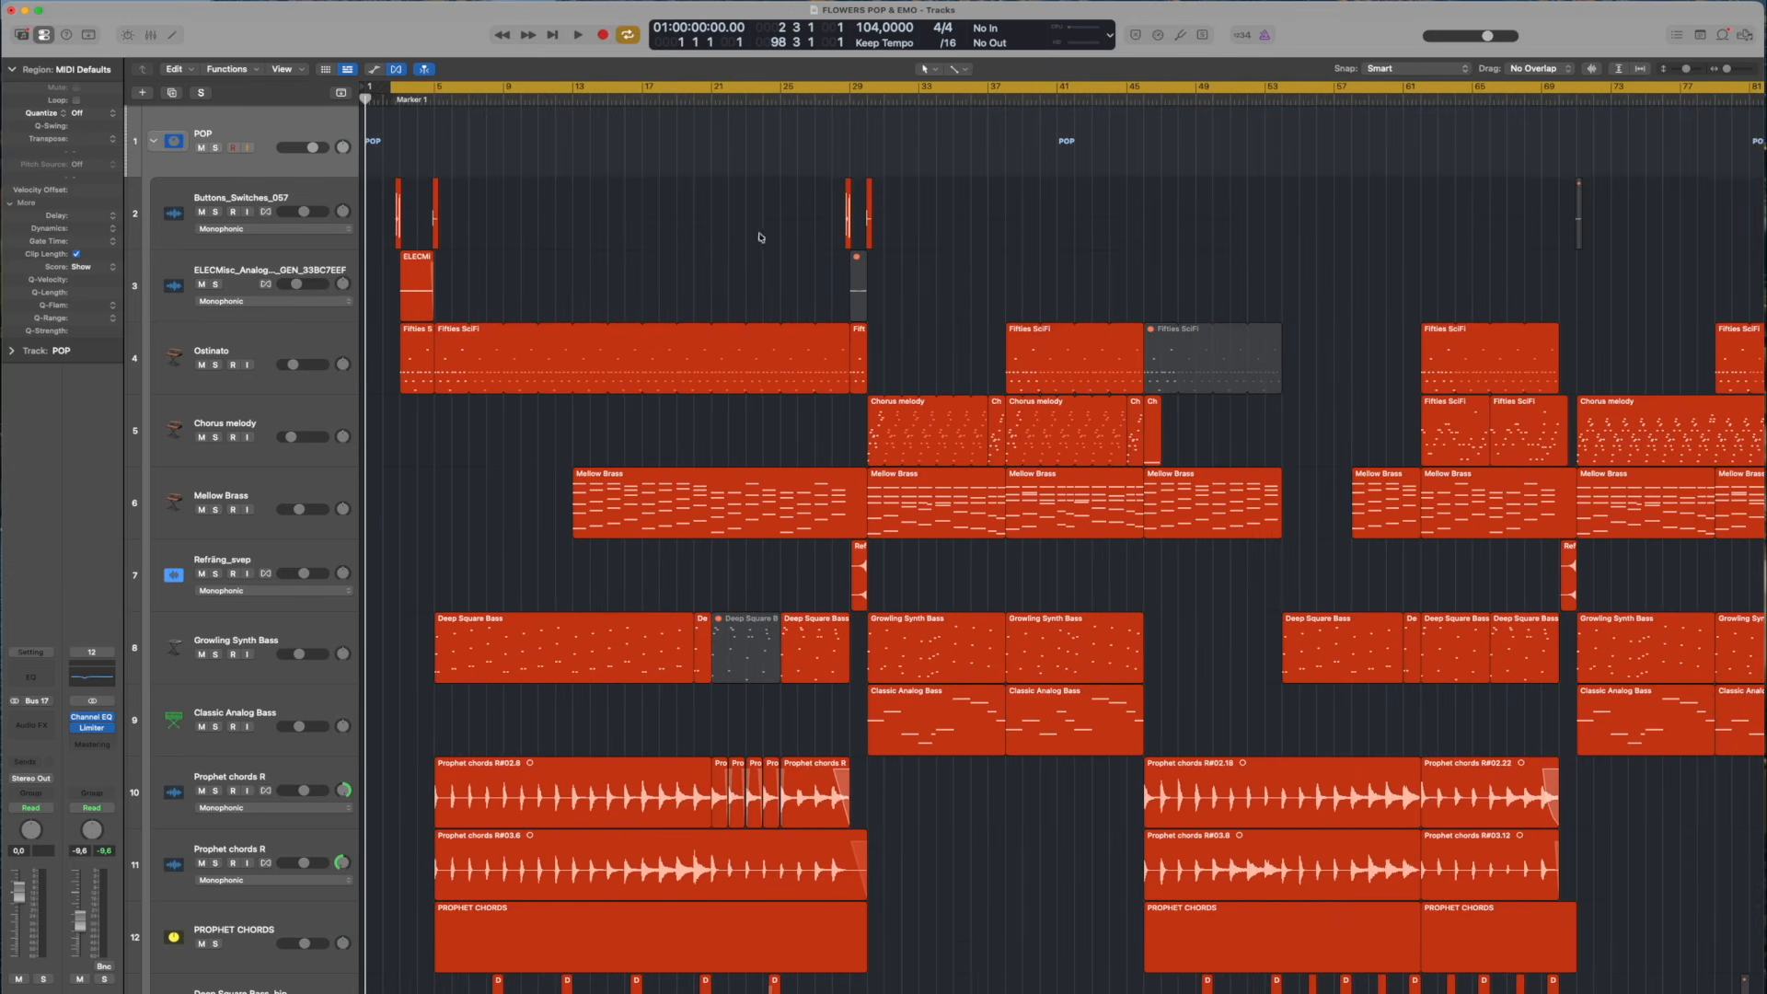
{"action": "scroll", "coordinate": [585, 234], "scroll_direction": "down", "scroll_amount": 2}
{"action": "left_click_drag", "start_coordinate": [1688, 70], "coordinate": [1681, 70]}
{"action": "scroll", "coordinate": [965, 189], "scroll_direction": "down", "scroll_amount": 8}
{"action": "scroll", "coordinate": [964, 189], "scroll_direction": "up", "scroll_amount": 8}
{"action": "scroll", "coordinate": [965, 189], "scroll_direction": "down", "scroll_amount": 1}
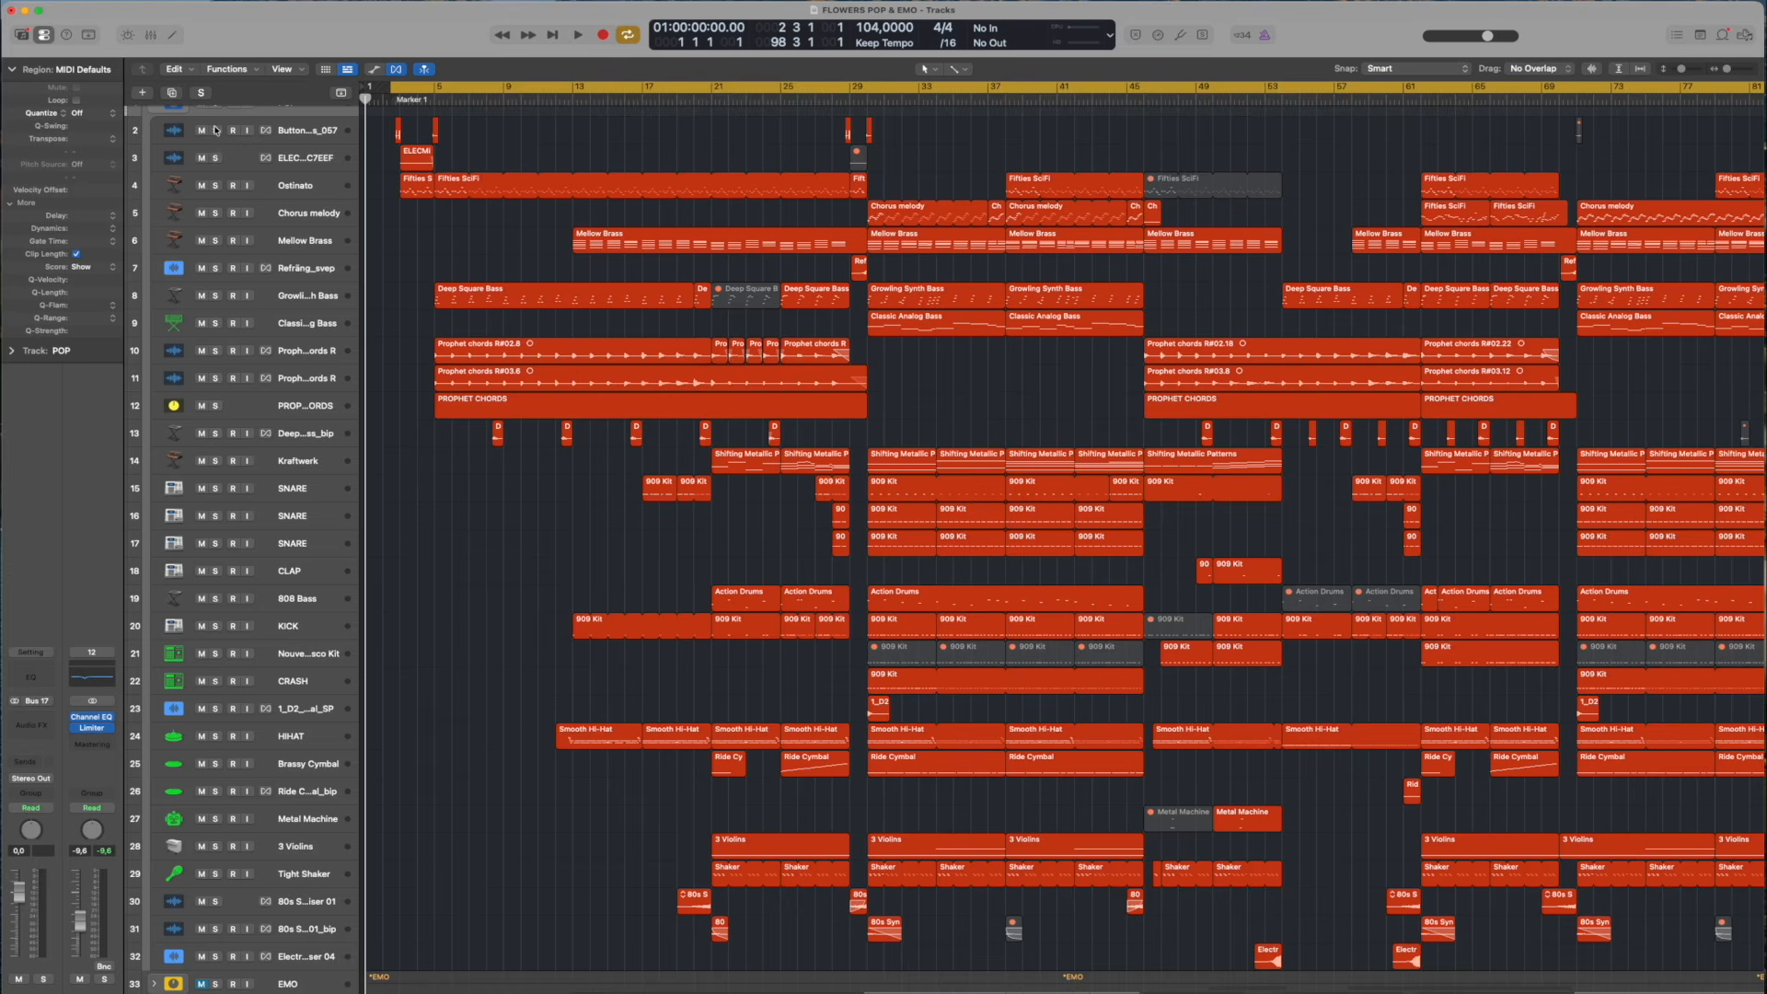
Solo the Buttons_Switches_057, ELECMisc analog tape noise and Ostinato tracks and play the intro up to bar 5
{"action": "left_click_drag", "start_coordinate": [215, 133], "coordinate": [216, 185]}
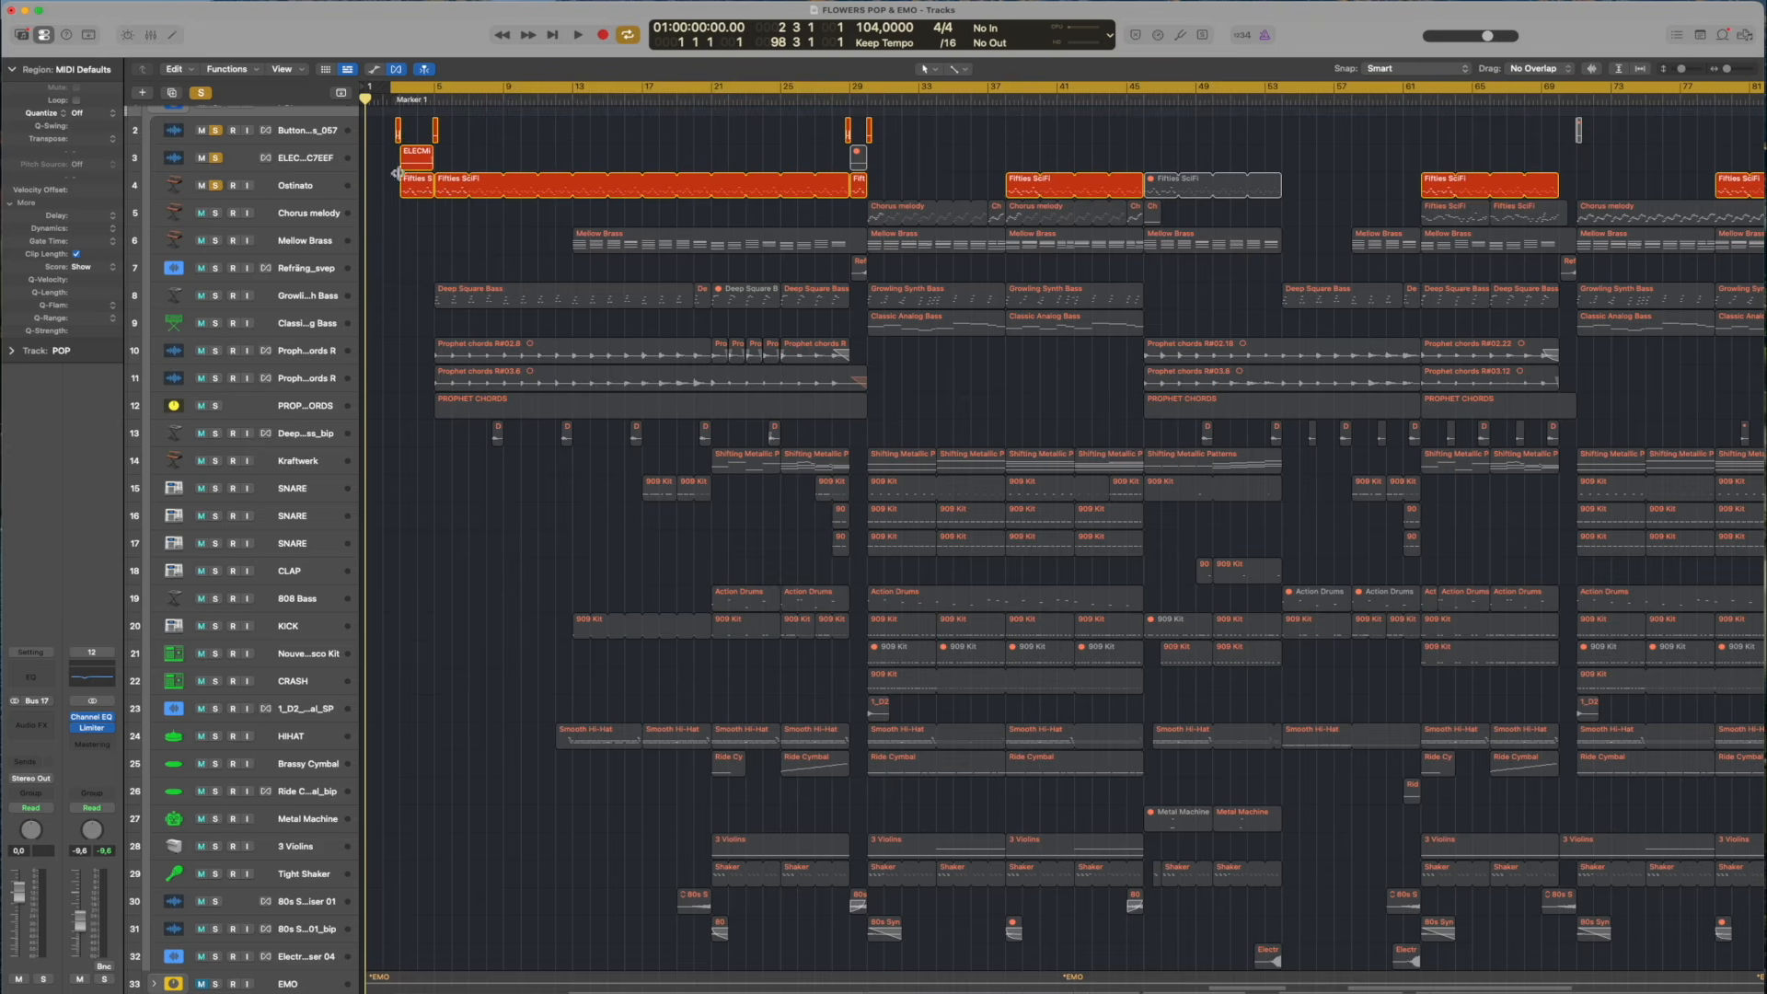
{"action": "key", "text": "space"}
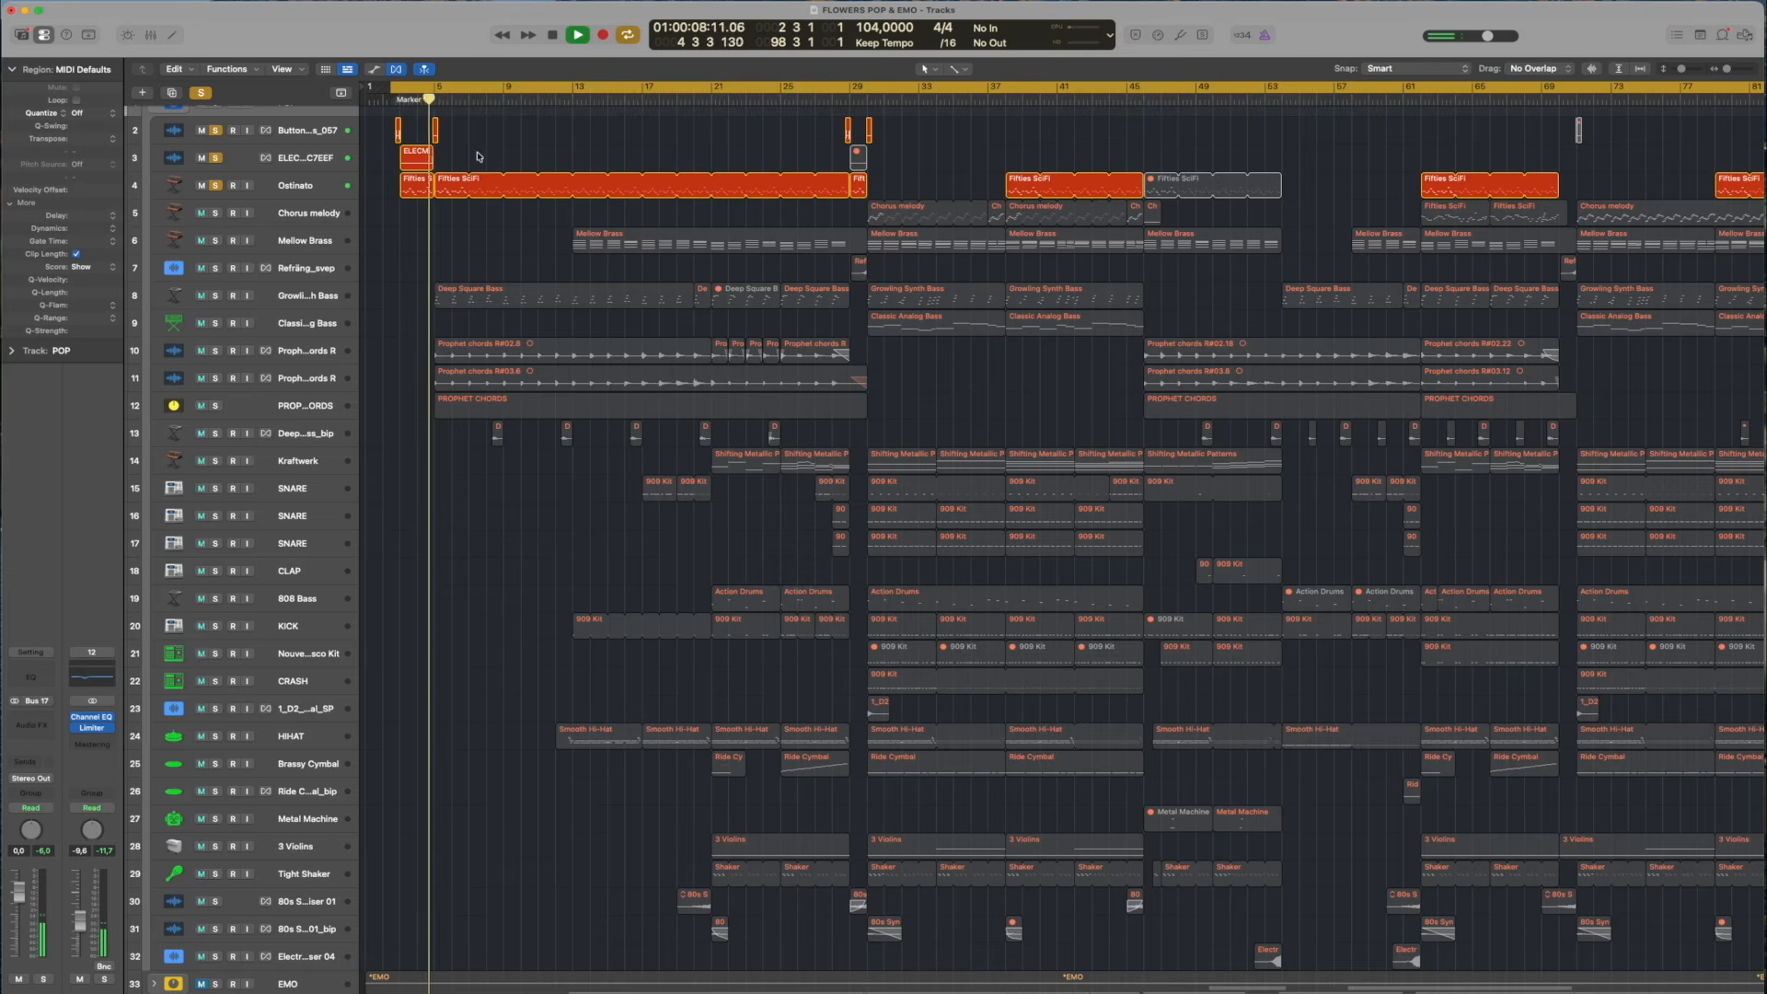
{"action": "key", "text": "space"}
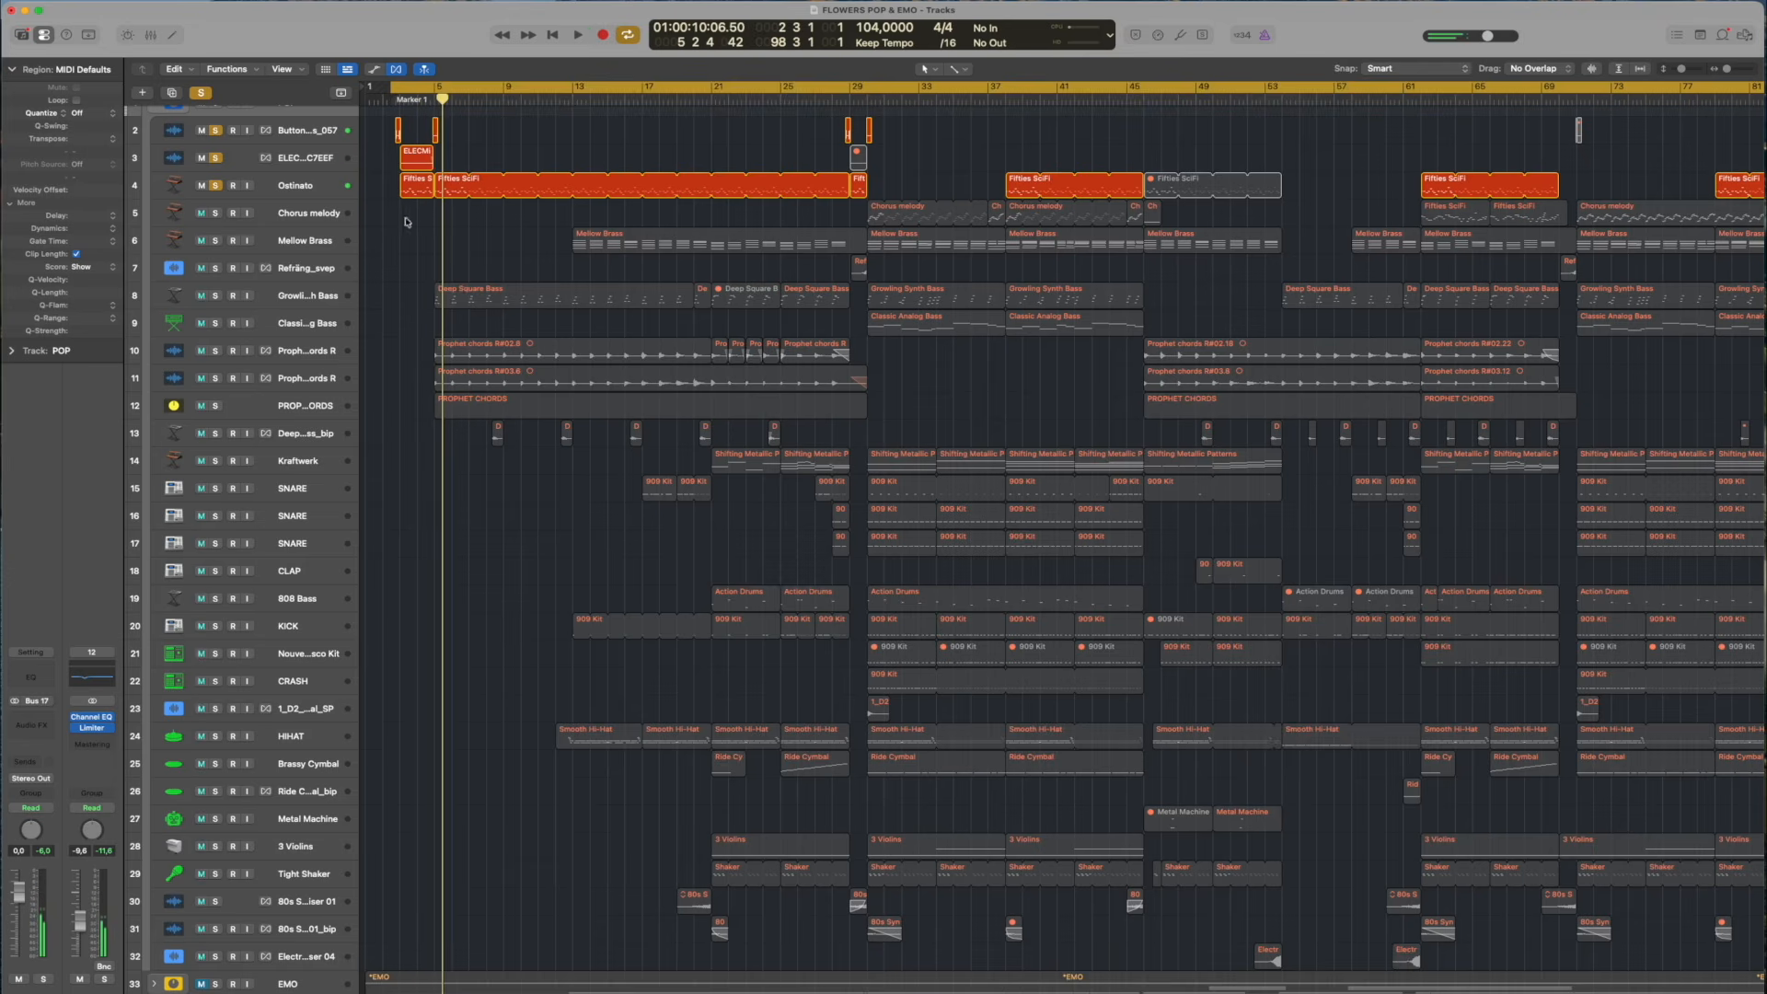
Select the Ostinato track and open its first Fifties SciFi region at bar 3 in the Piano Roll to examine the notes
{"action": "left_click", "coordinate": [291, 188]}
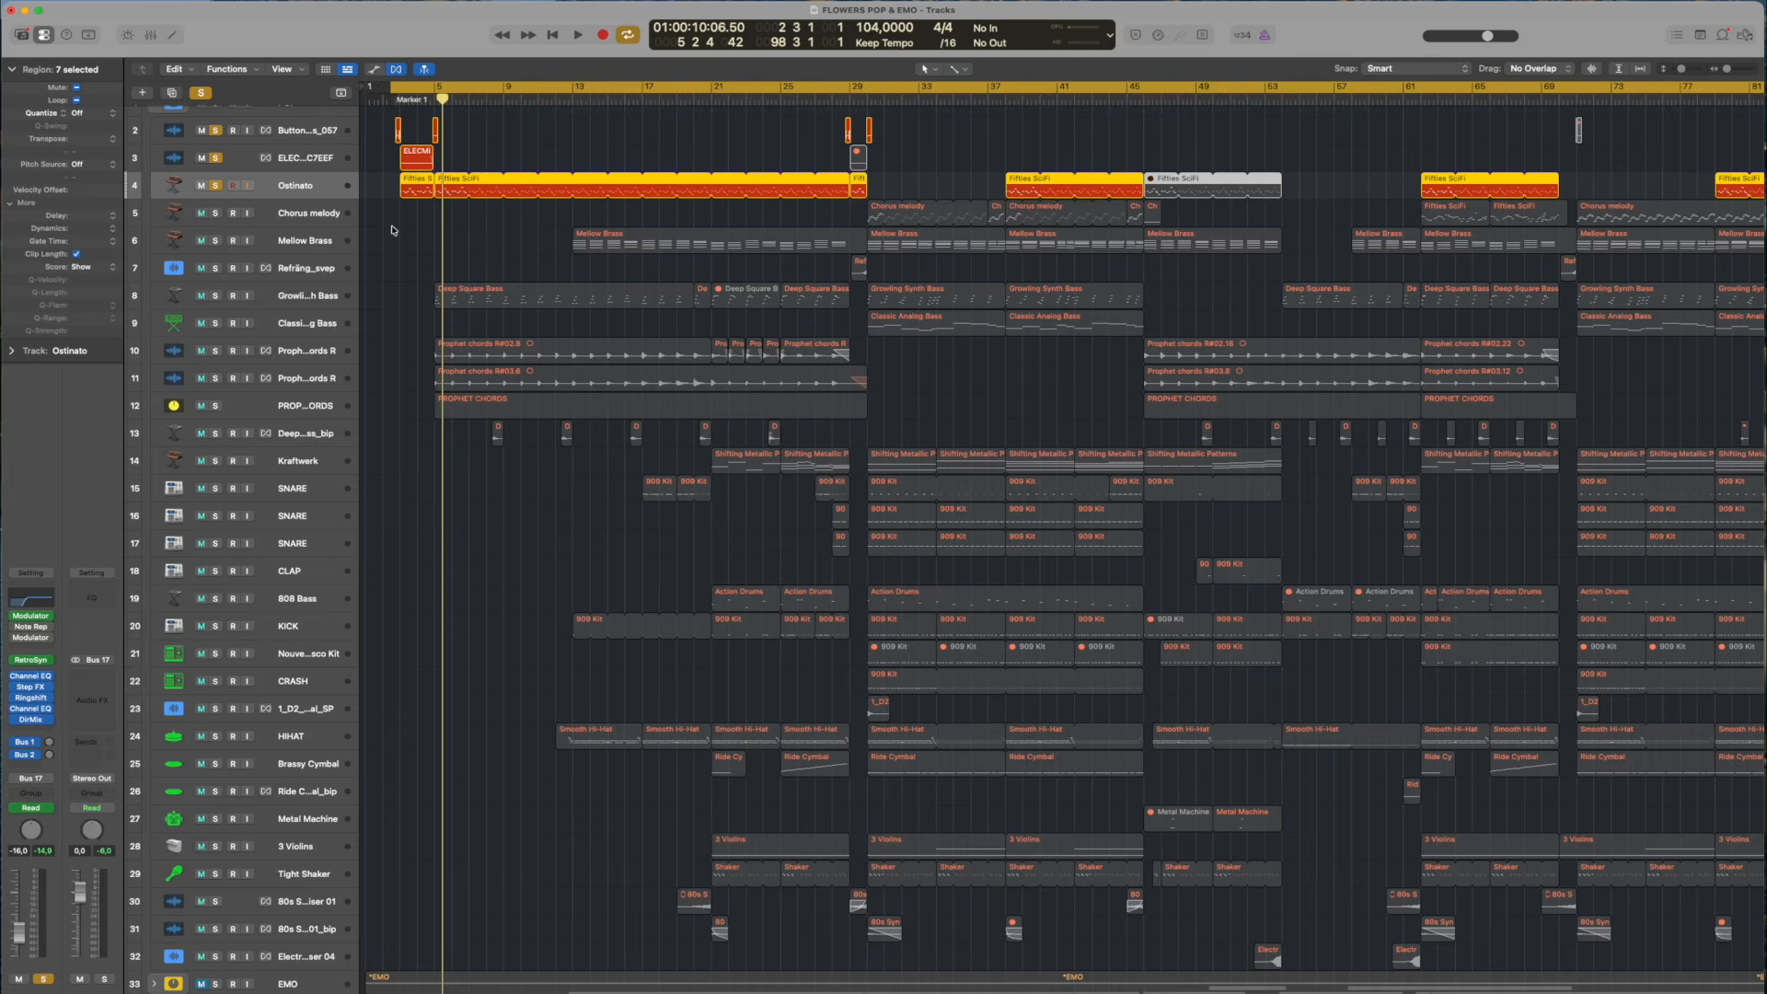
{"action": "left_click_drag", "start_coordinate": [1727, 69], "coordinate": [1689, 69]}
{"action": "key", "text": "space"}
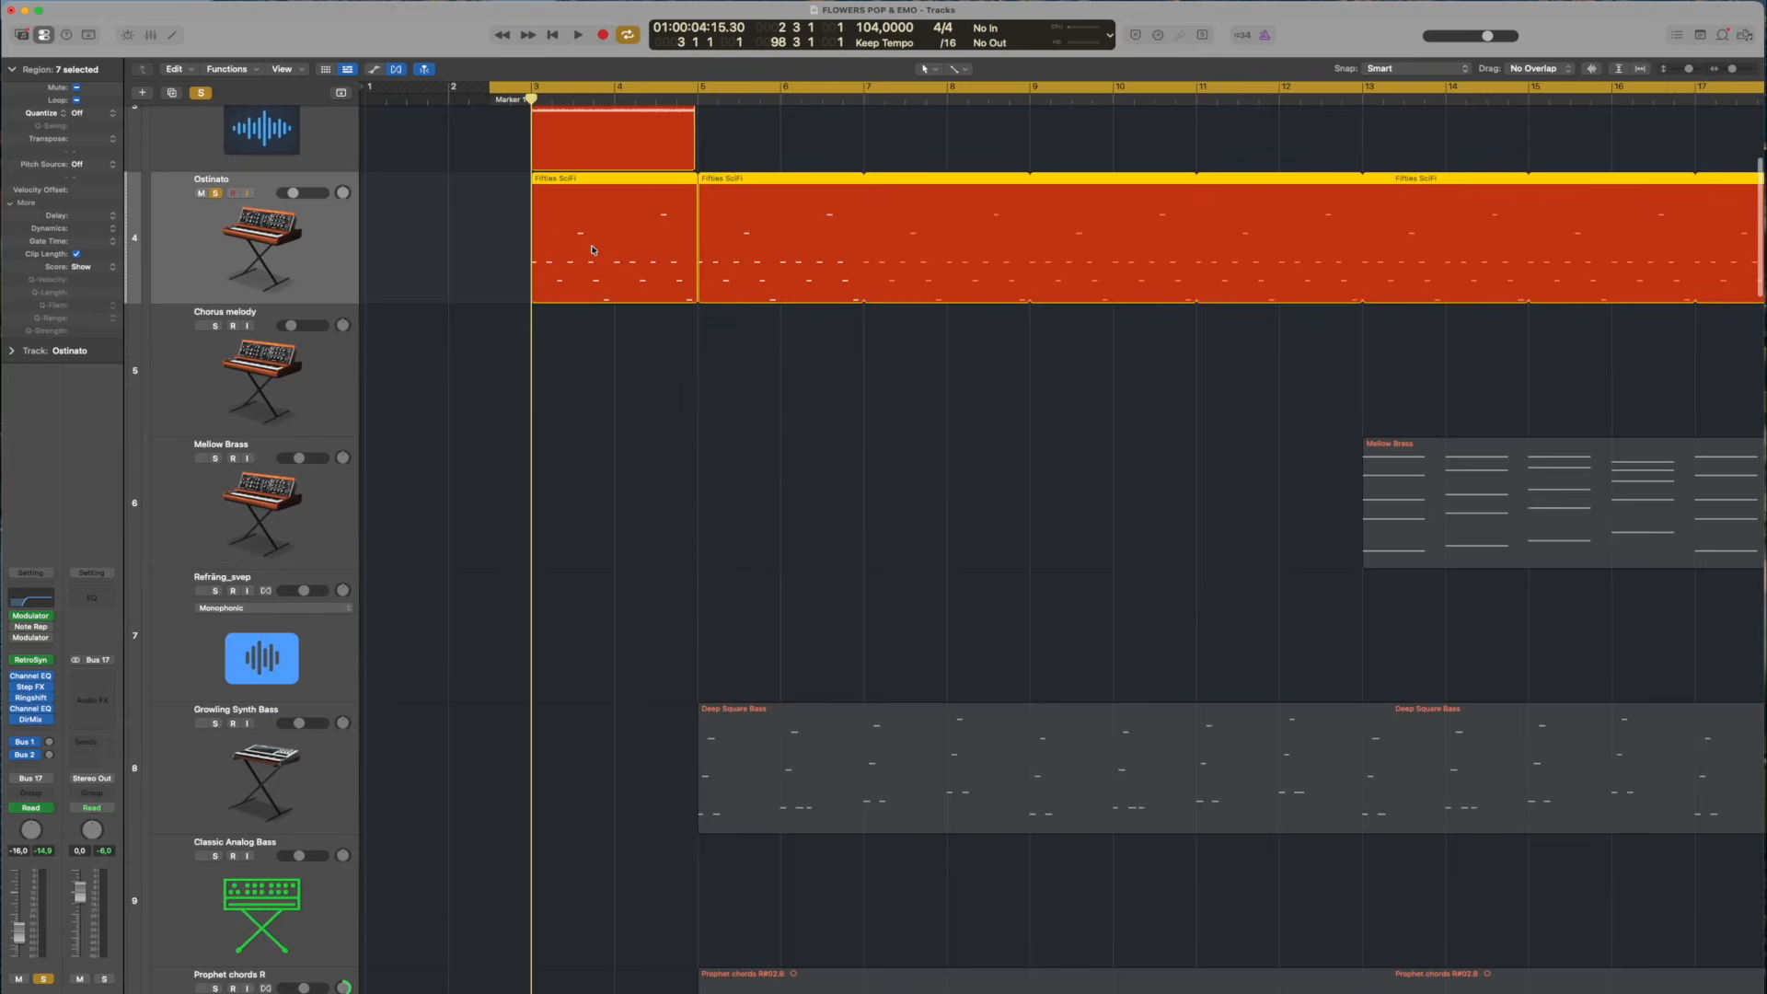
{"action": "left_click", "coordinate": [485, 222]}
{"action": "double_click", "coordinate": [553, 234]}
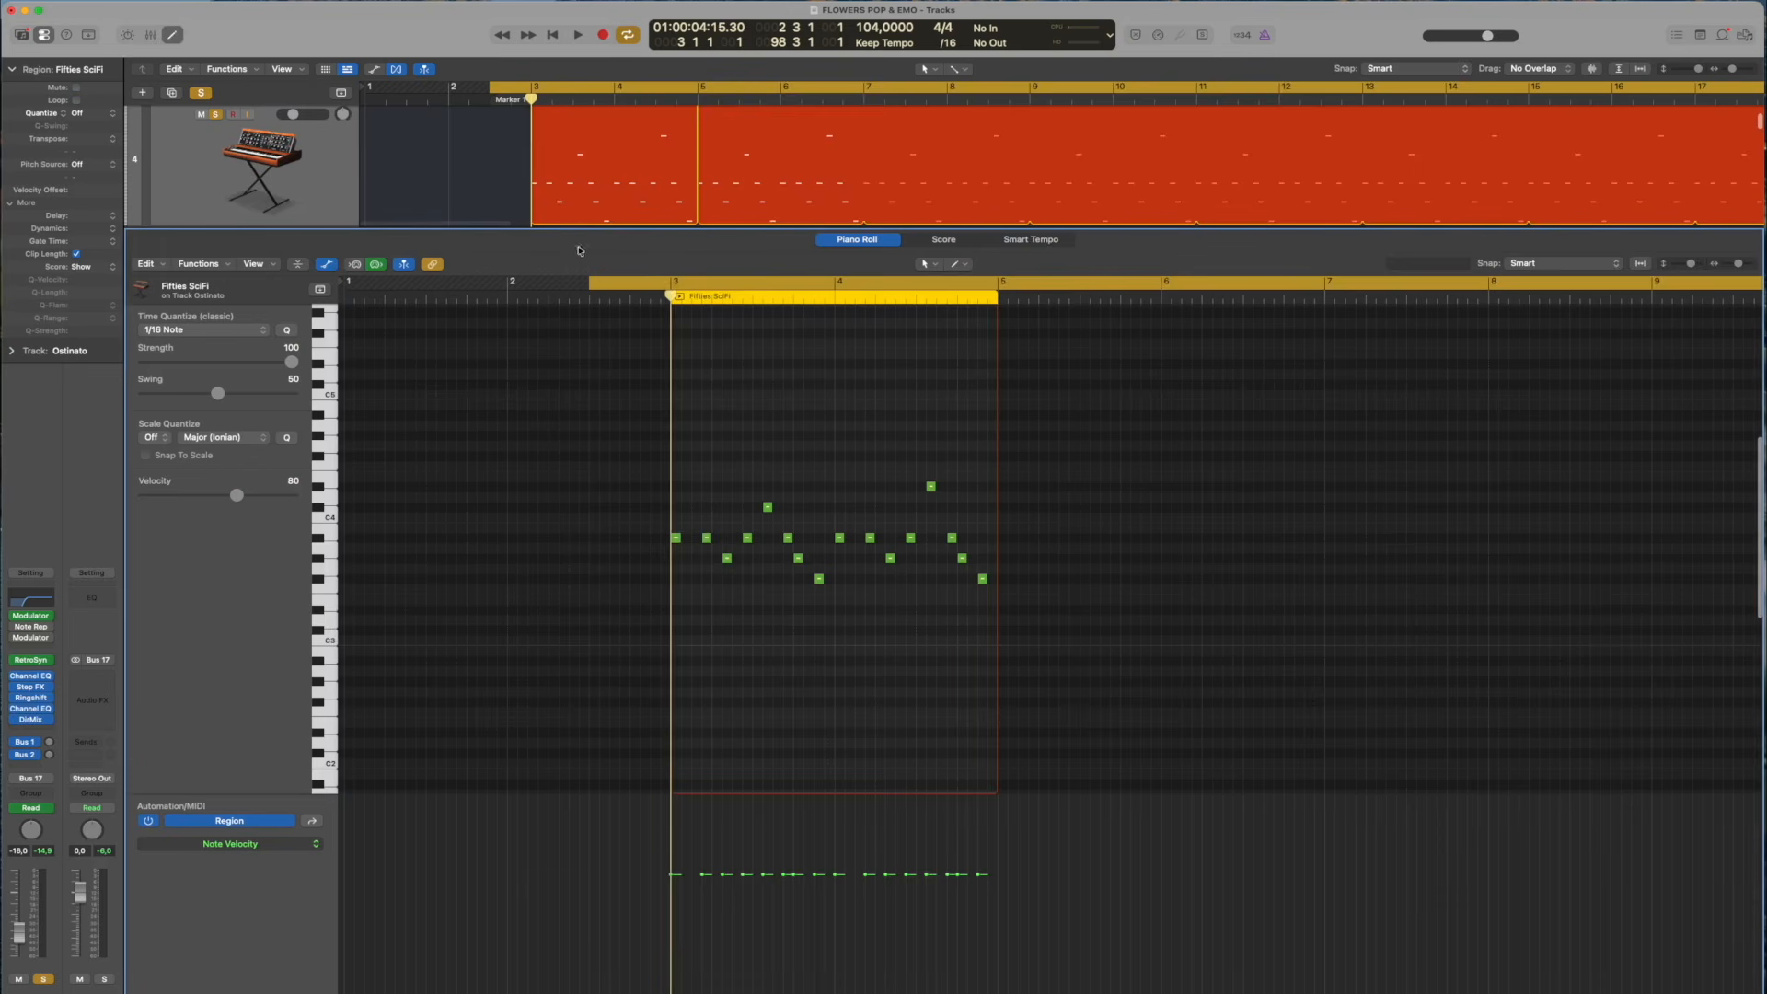
{"action": "scroll", "coordinate": [443, 202], "scroll_direction": "up", "scroll_amount": 3}
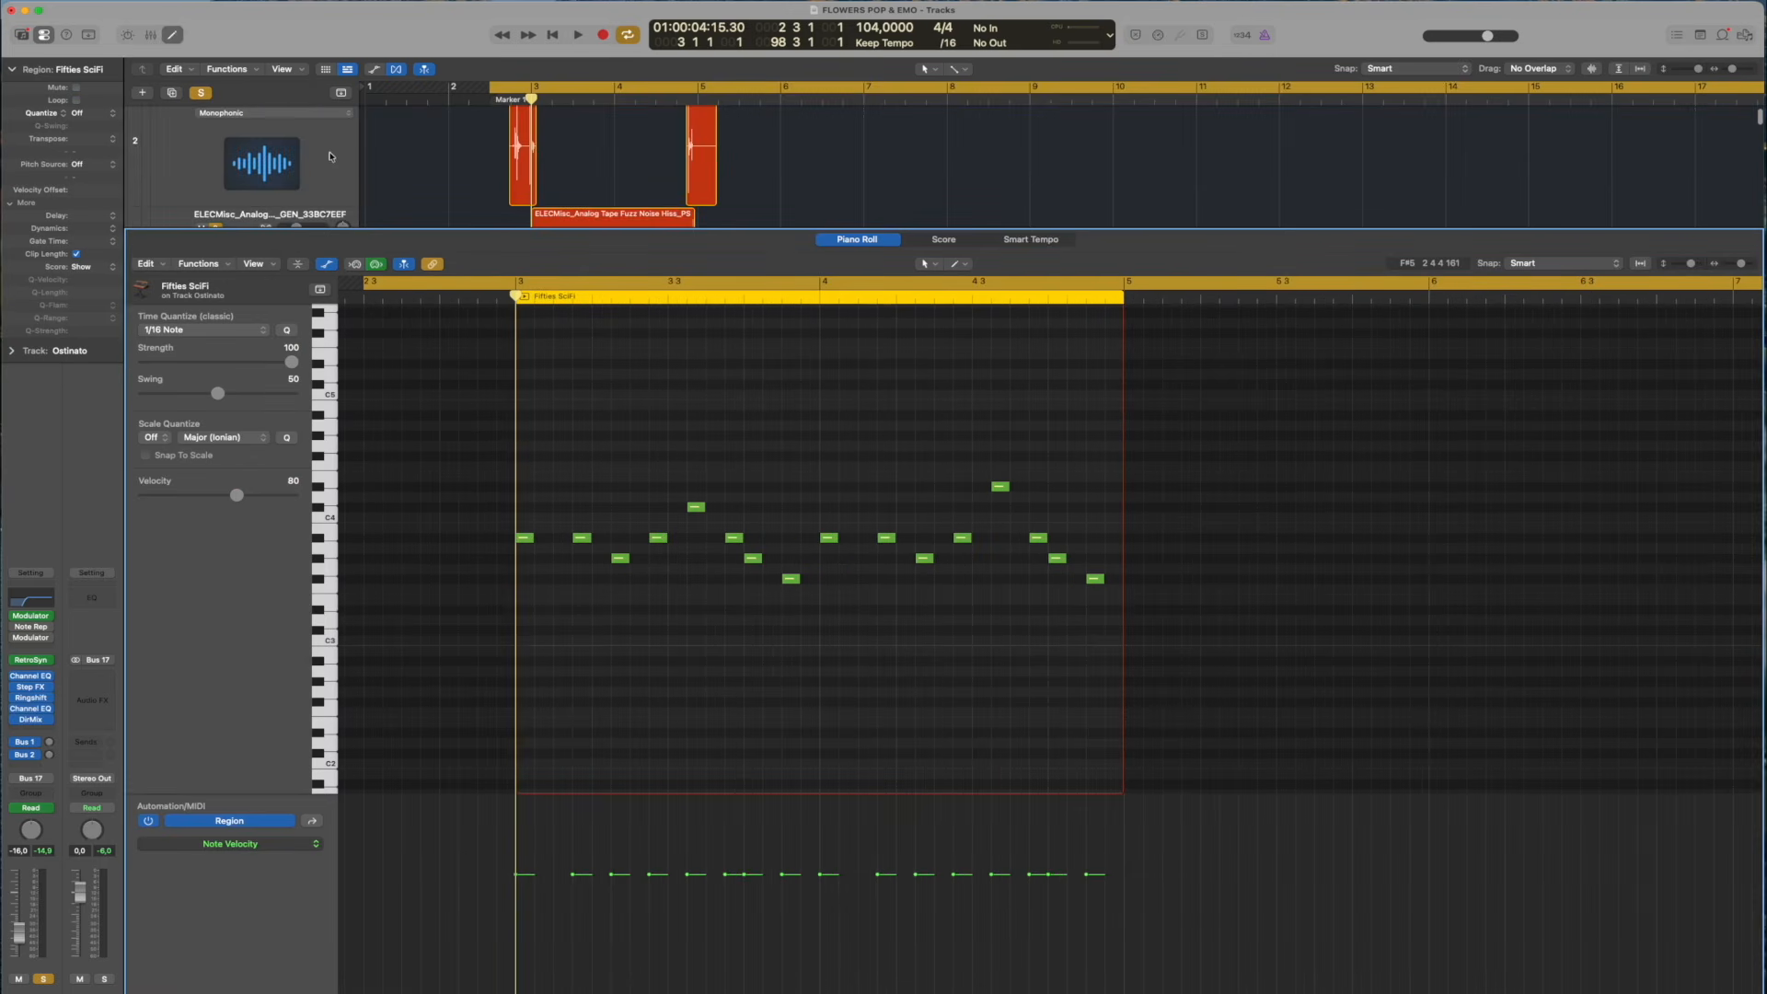
Play the Ostinato pattern from bar 3 alongside its notes, stop, and return the playhead to bar 3
{"action": "scroll", "coordinate": [205, 102], "scroll_direction": "down", "scroll_amount": 3}
{"action": "key", "text": "space"}
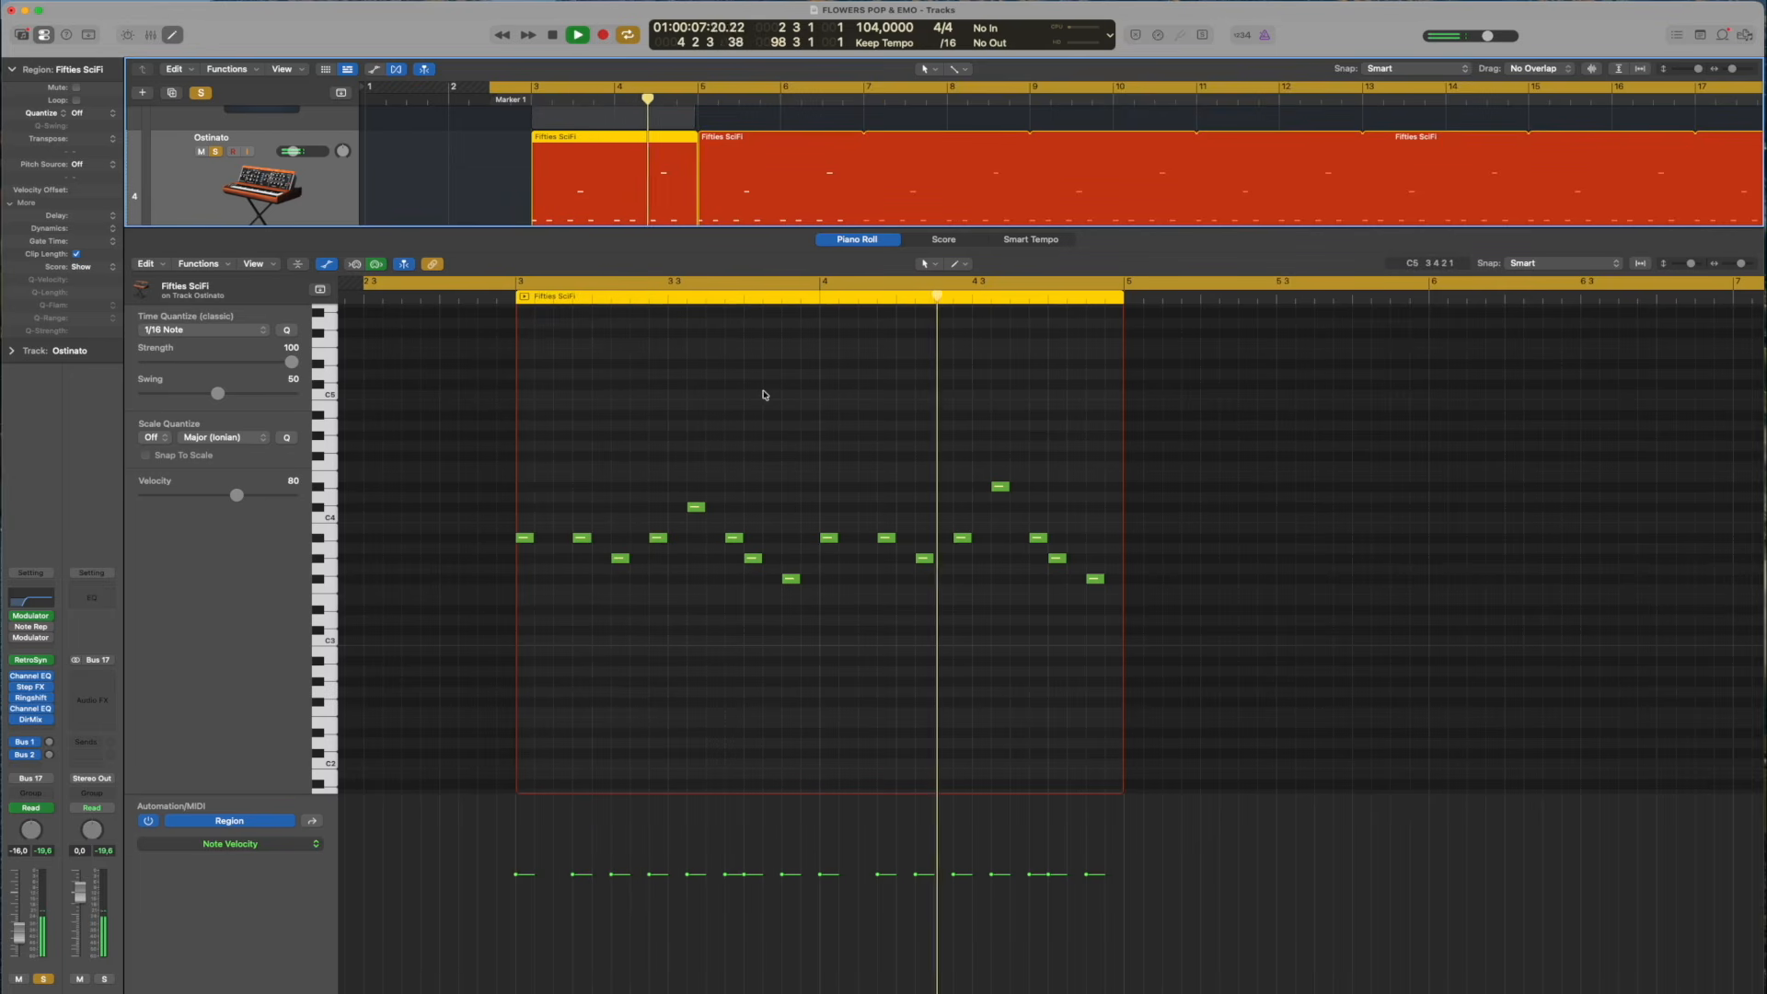
{"action": "key", "text": "space"}
{"action": "left_click_drag", "start_coordinate": [493, 297], "coordinate": [513, 304]}
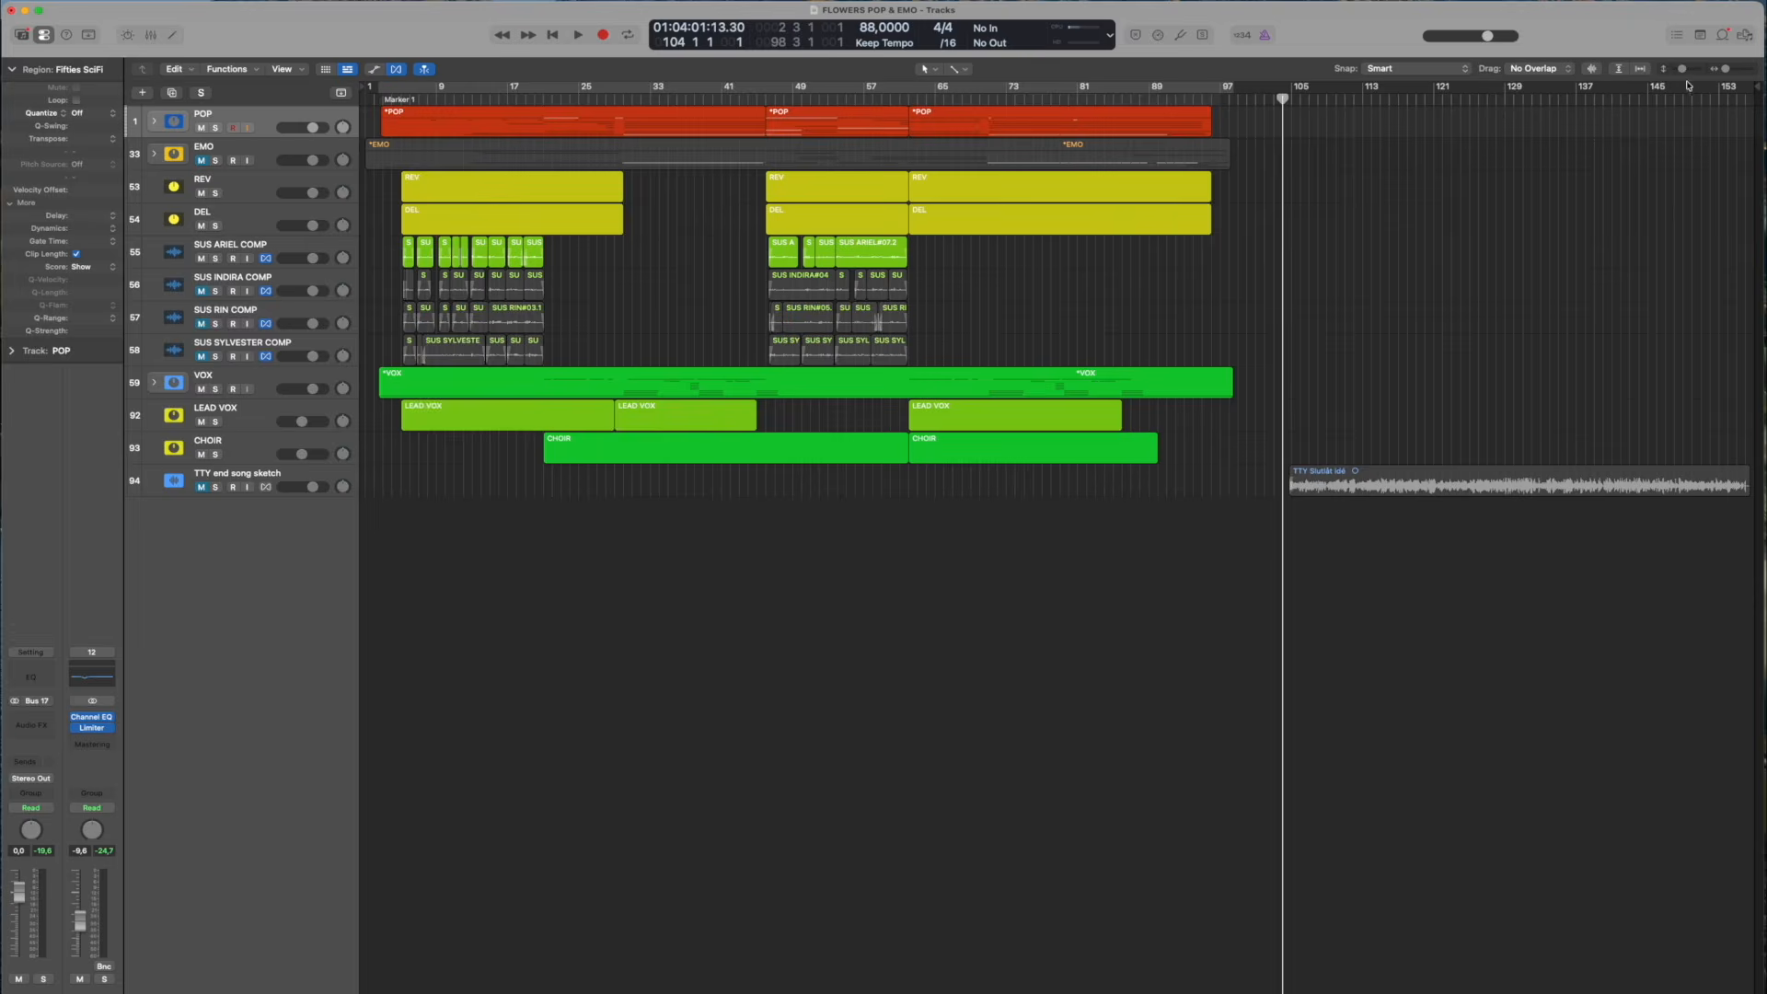
Select the TTY end song sketch track and locate the start of its audio region just before bar 105
{"action": "left_click", "coordinate": [1688, 69]}
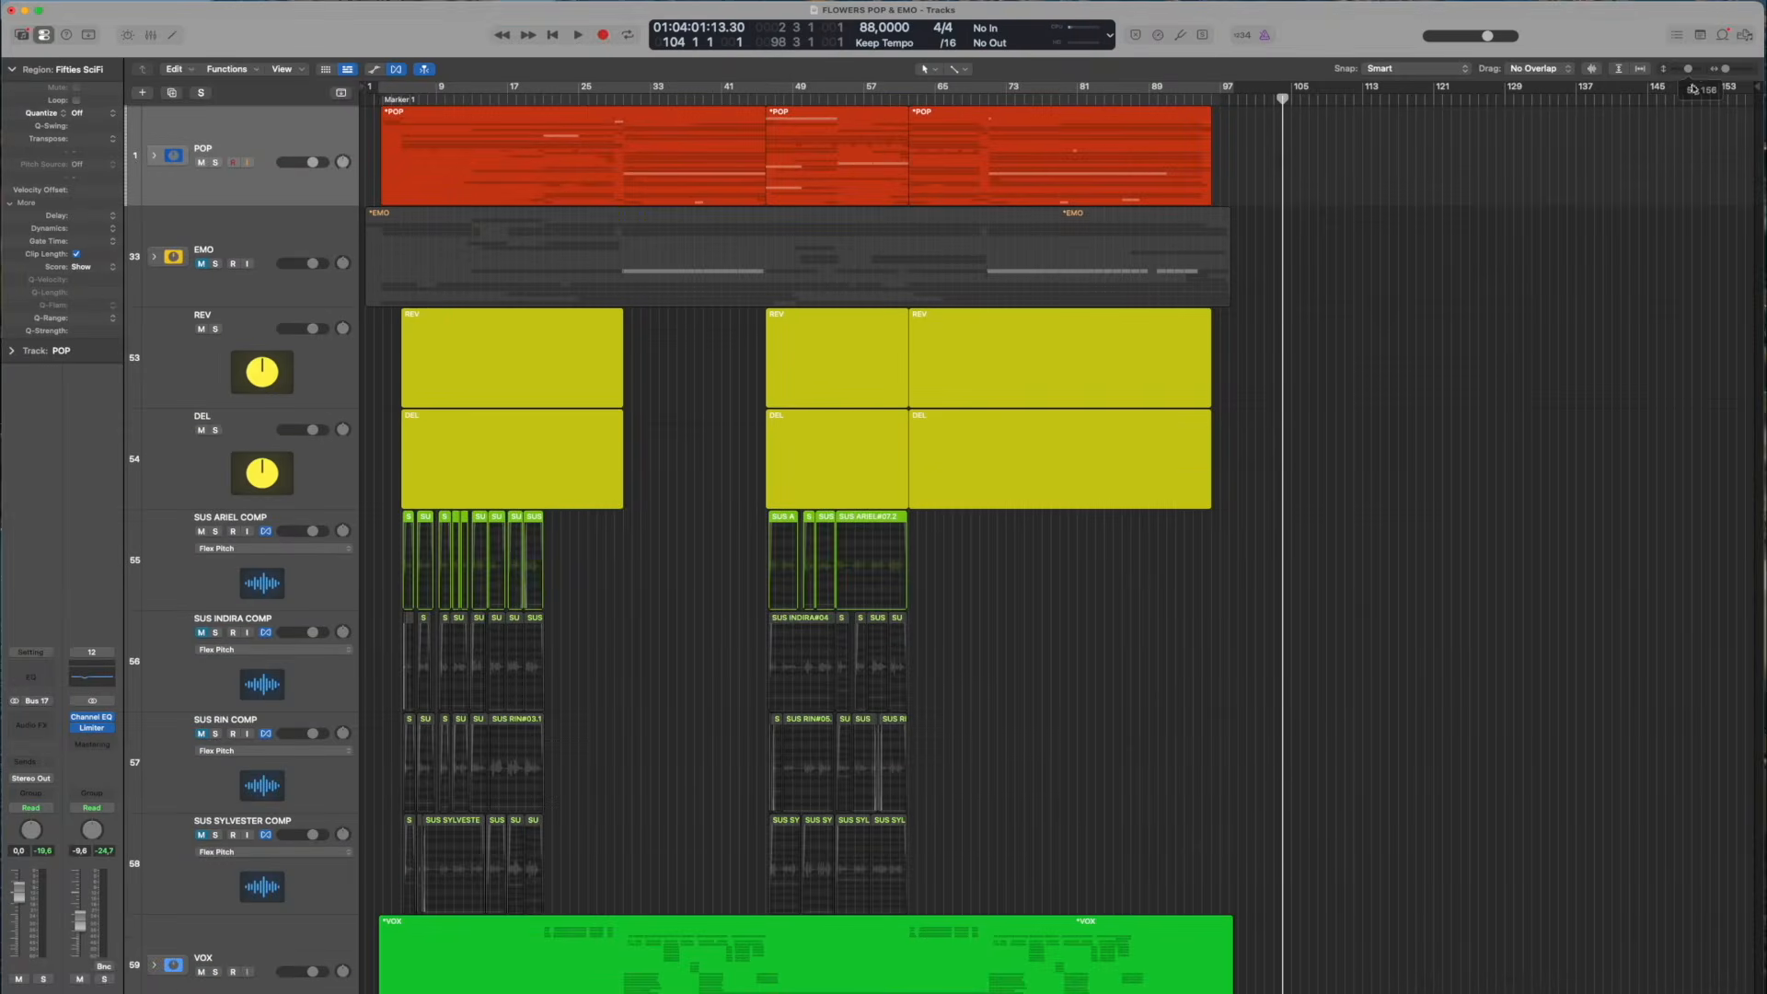
{"action": "scroll", "coordinate": [1545, 312], "scroll_direction": "down", "scroll_amount": 8}
{"action": "left_click", "coordinate": [354, 872]}
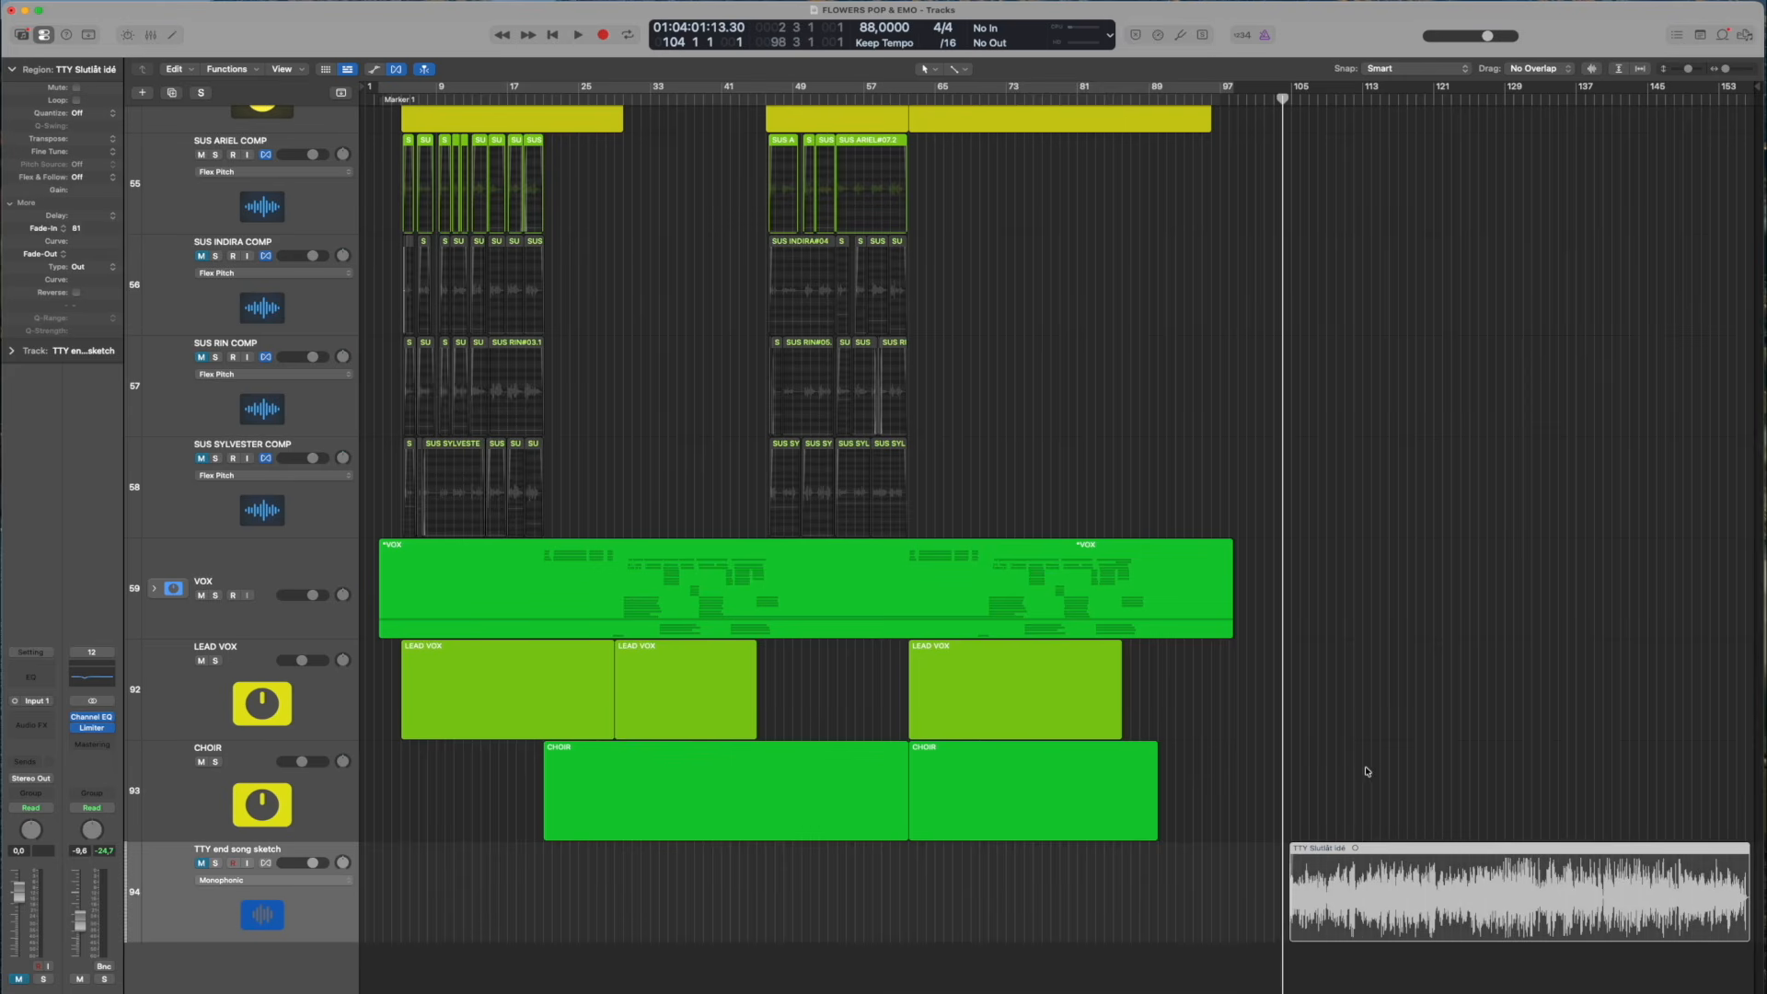
{"action": "key", "text": "super+Right"}
{"action": "key", "text": "super+Right"}
{"action": "key", "text": "super+Right"}
{"action": "key", "text": "super+Right"}
{"action": "key", "text": "super+Right"}
{"action": "scroll", "coordinate": [1284, 751], "scroll_direction": "right", "scroll_amount": 10}
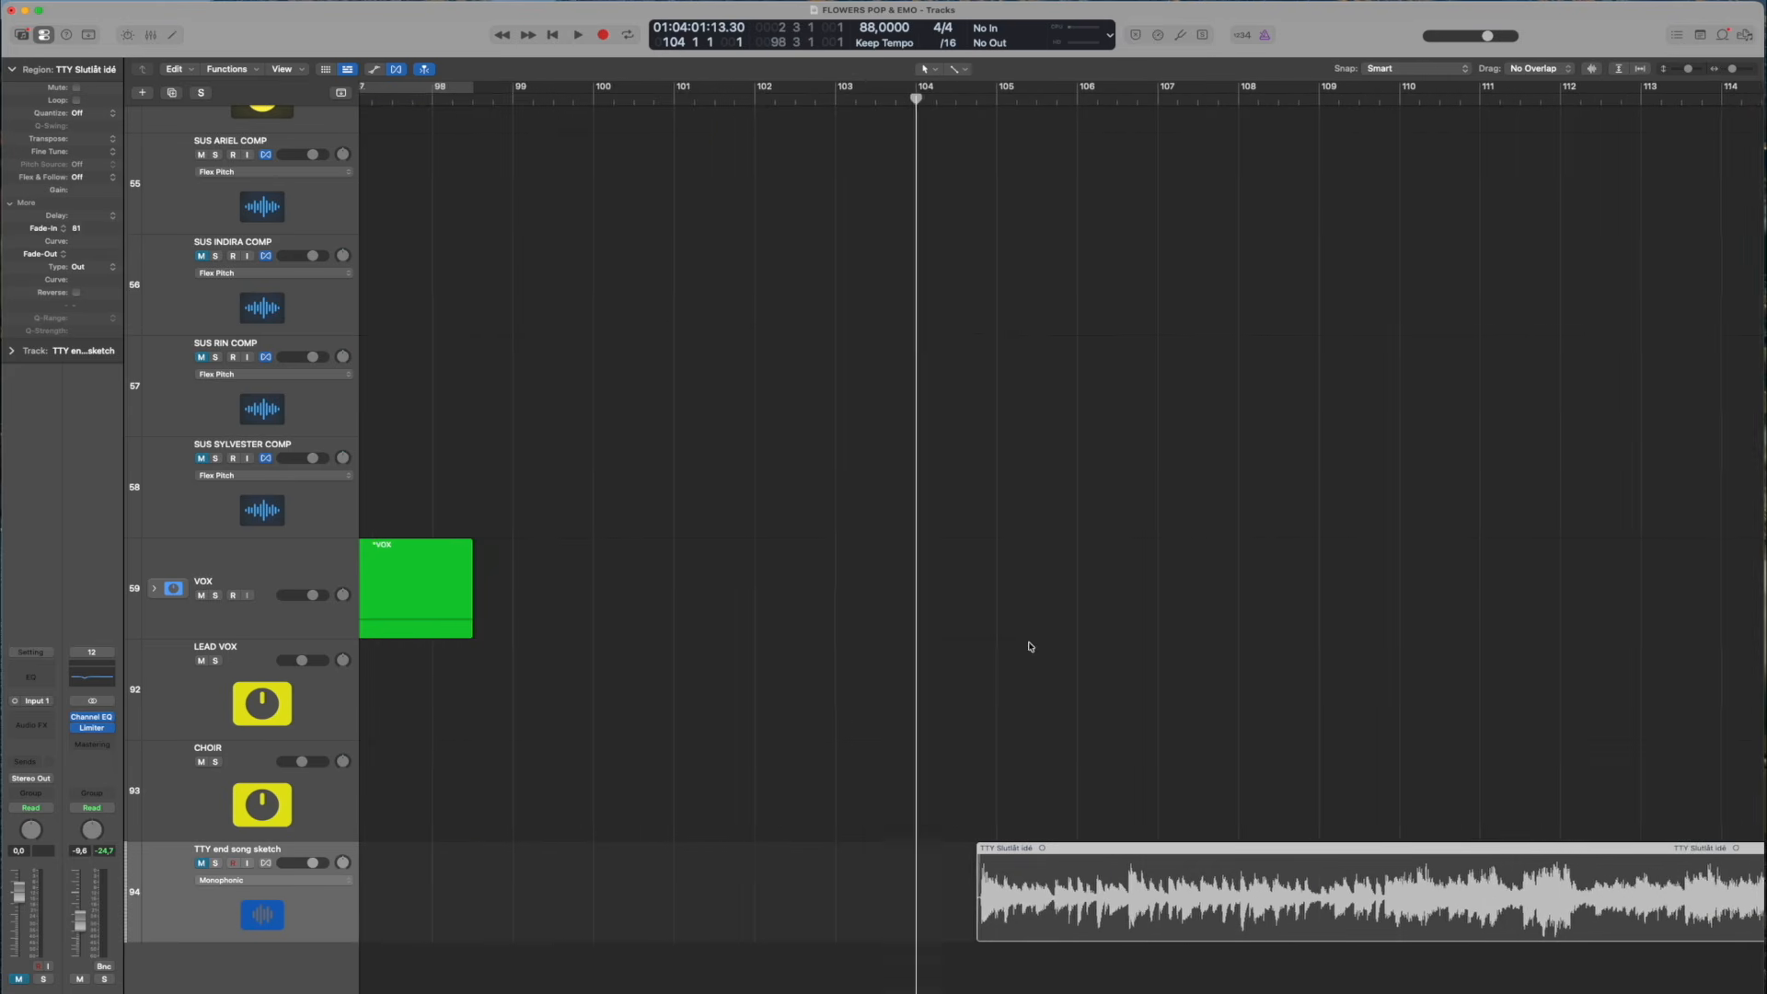
{"action": "scroll", "coordinate": [432, 691], "scroll_direction": "left", "scroll_amount": 4}
Unmute and solo the TTY end song sketch track and play it from bar 104, beat 3
{"action": "left_click", "coordinate": [201, 863]}
{"action": "left_click", "coordinate": [216, 864]}
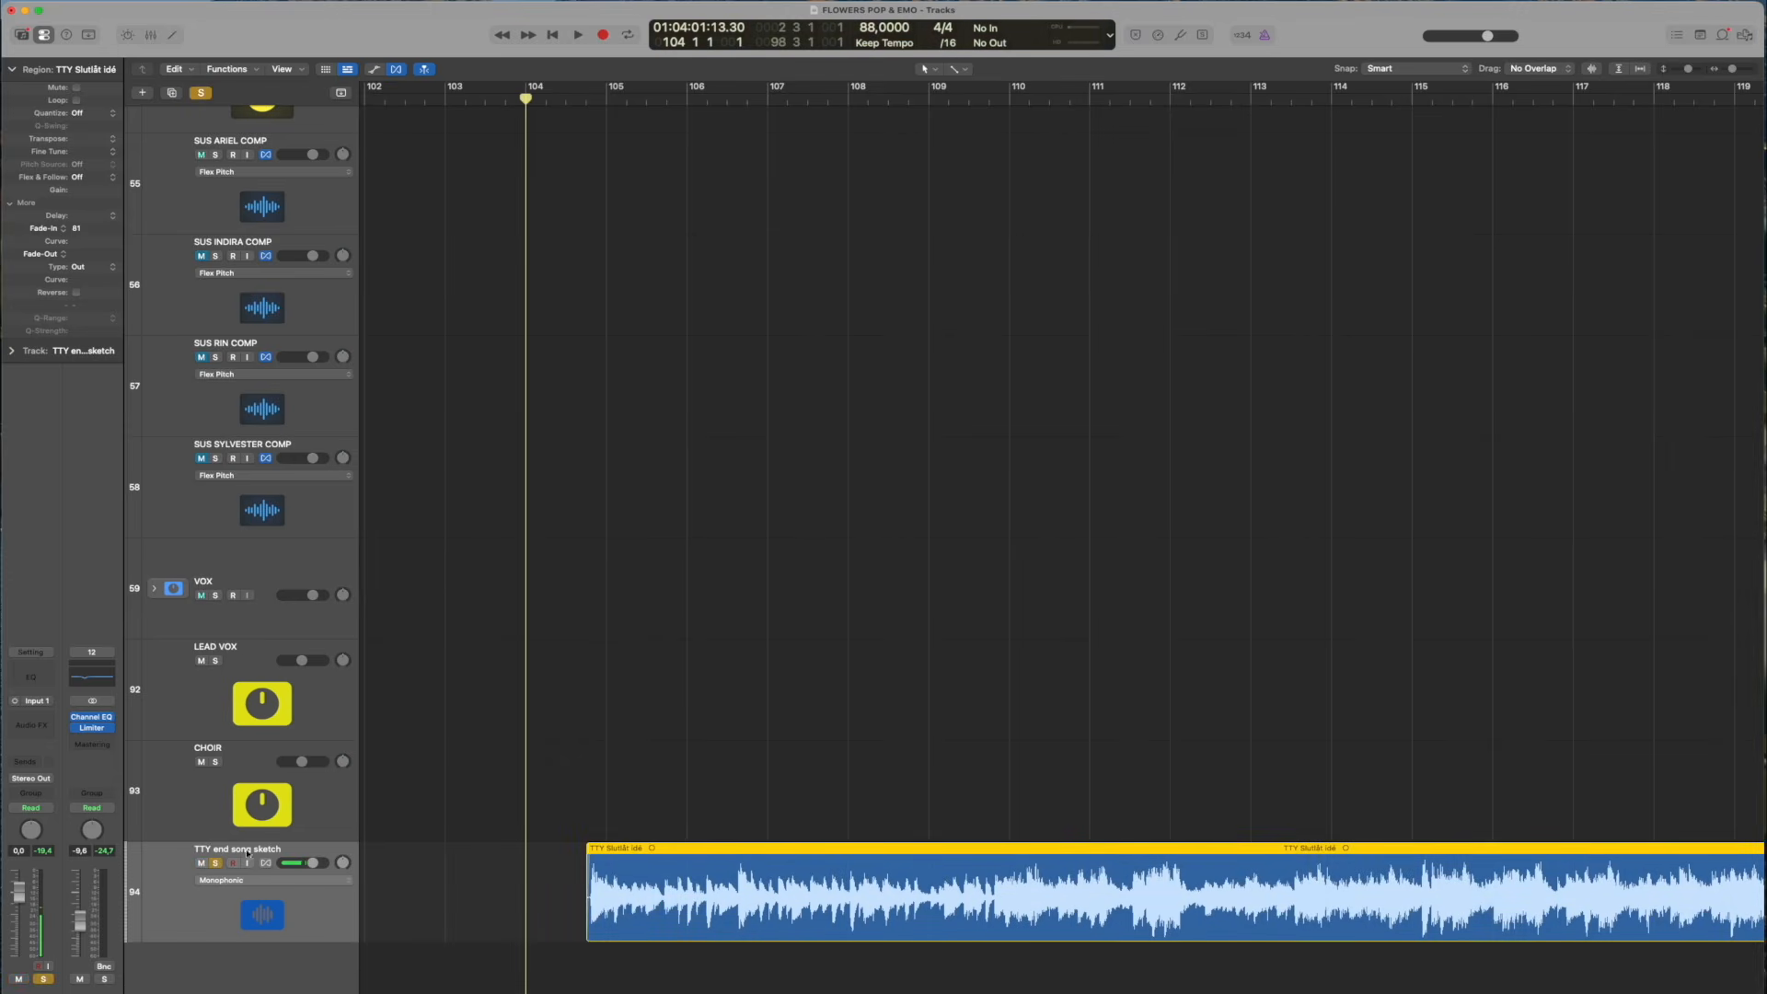
{"action": "left_click", "coordinate": [732, 688]}
{"action": "left_click", "coordinate": [566, 102]}
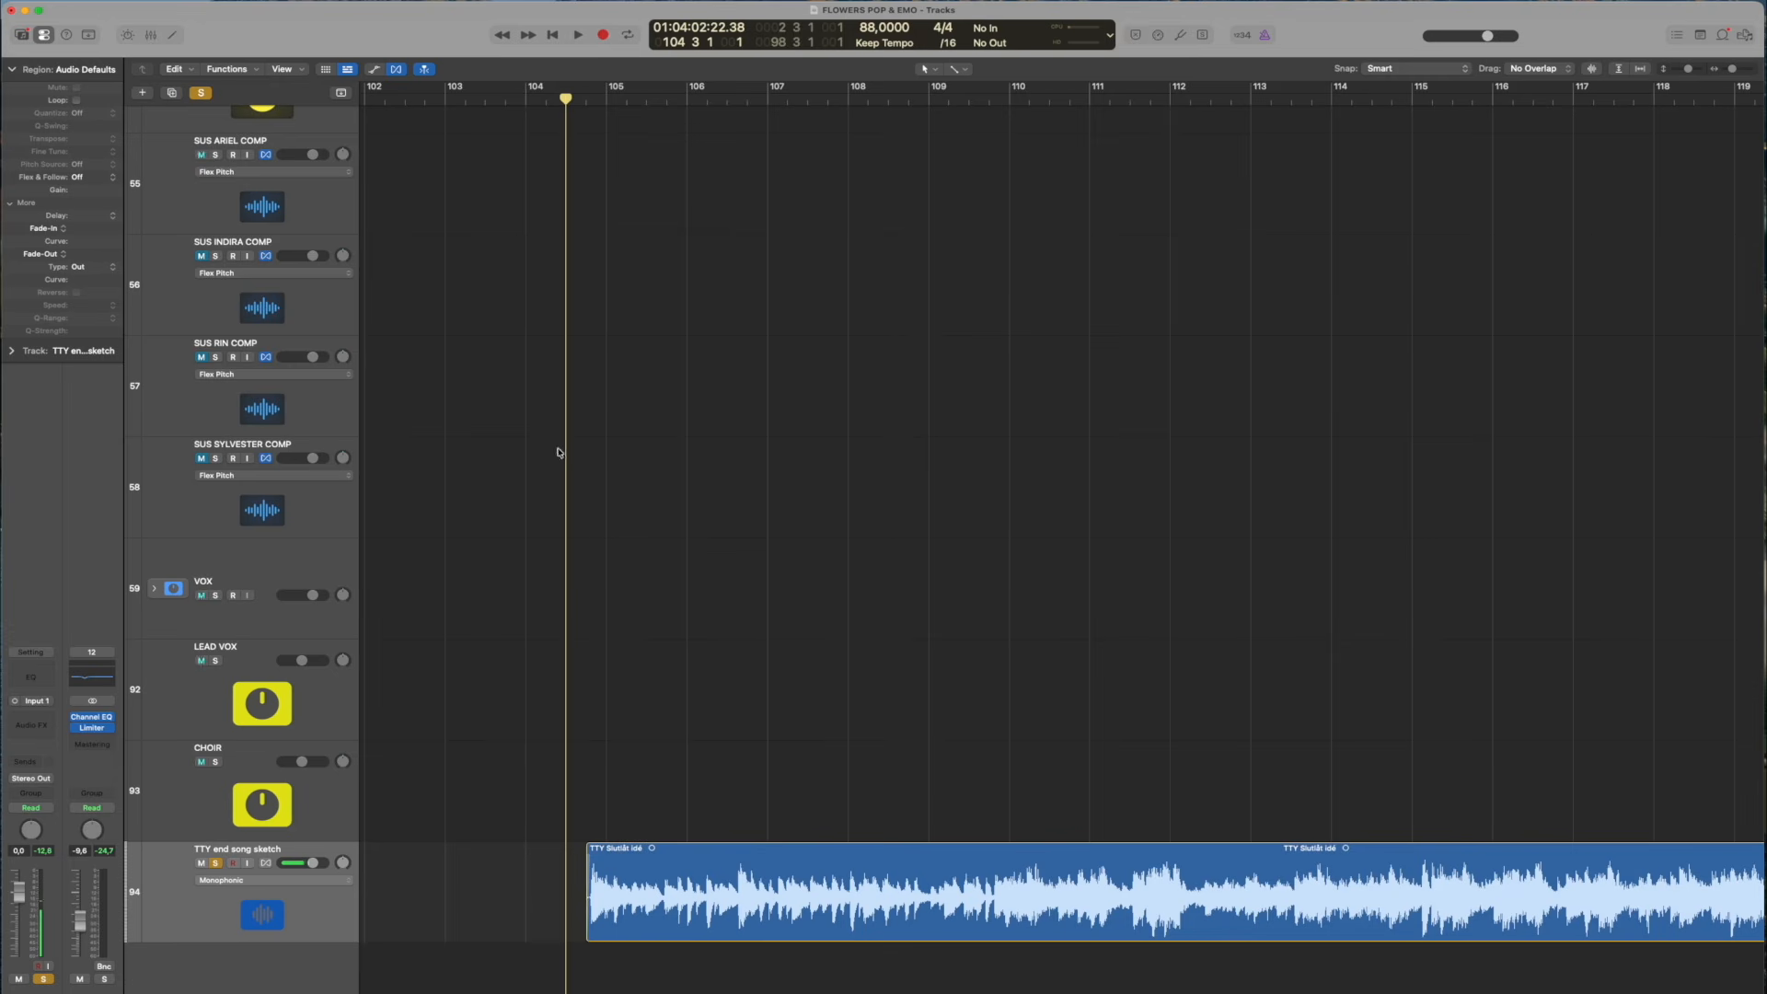
{"action": "key", "text": "space"}
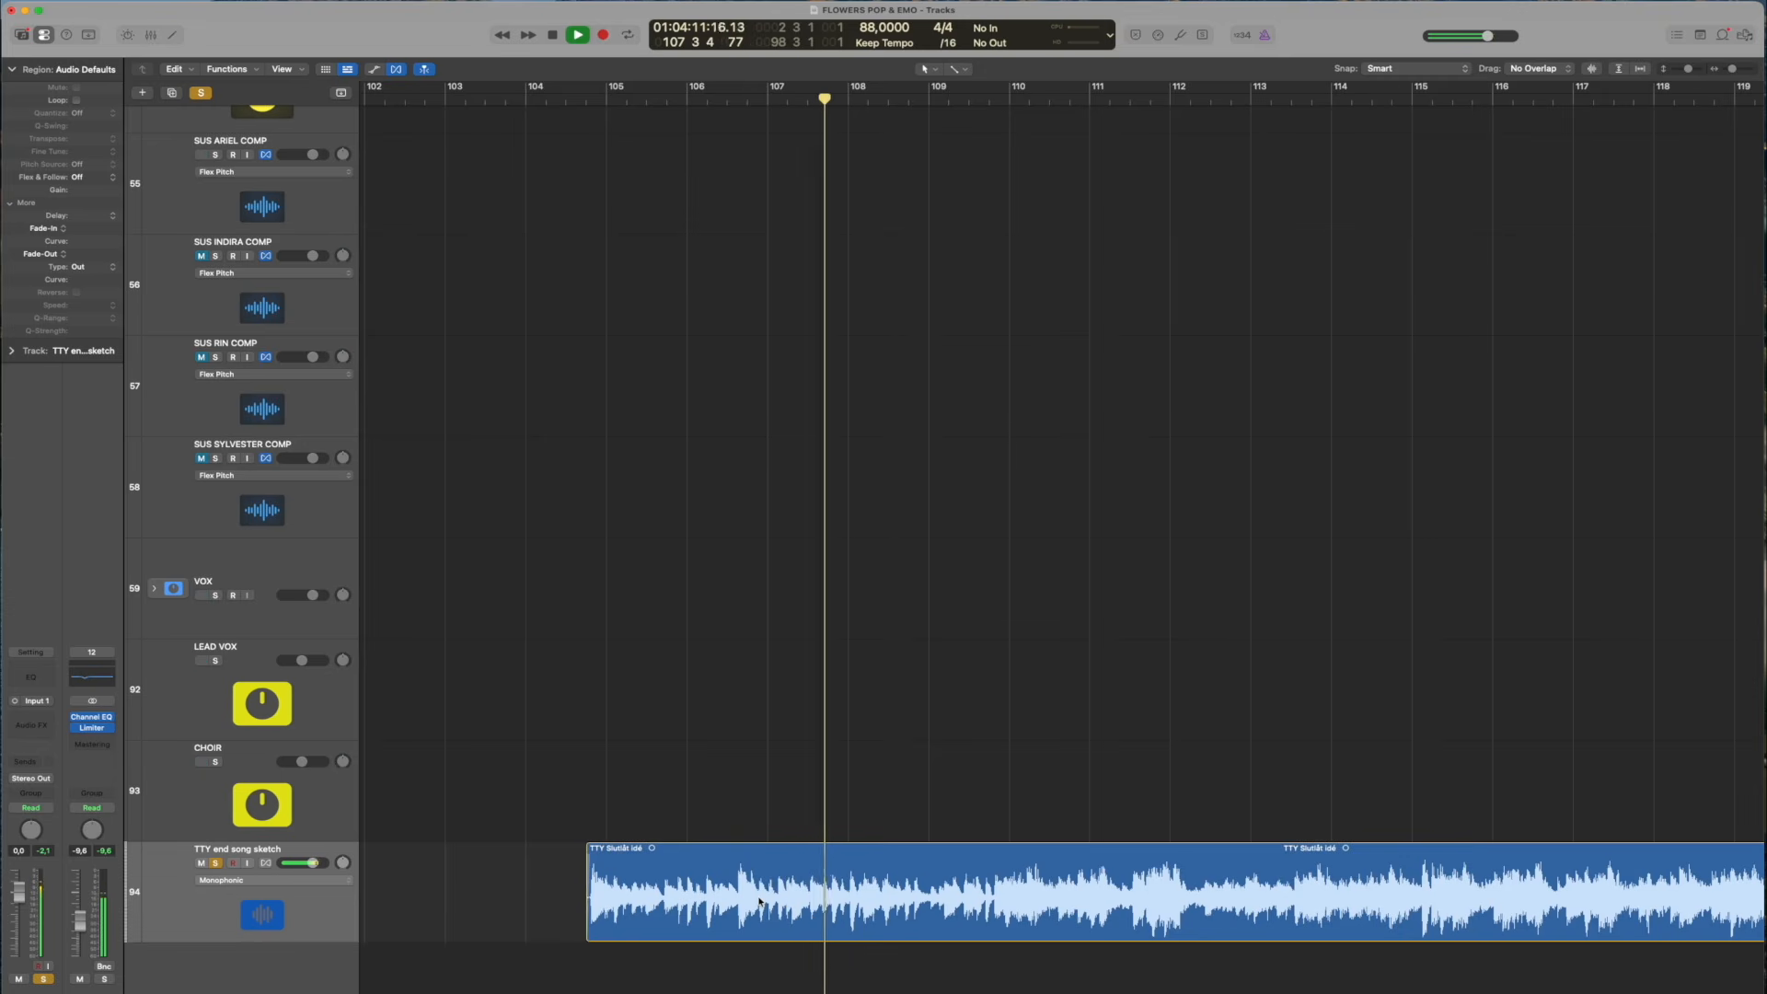
Audition the soloed TTY end song sketch from successive positions between about bars 108 and 126
{"action": "key", "text": "space"}
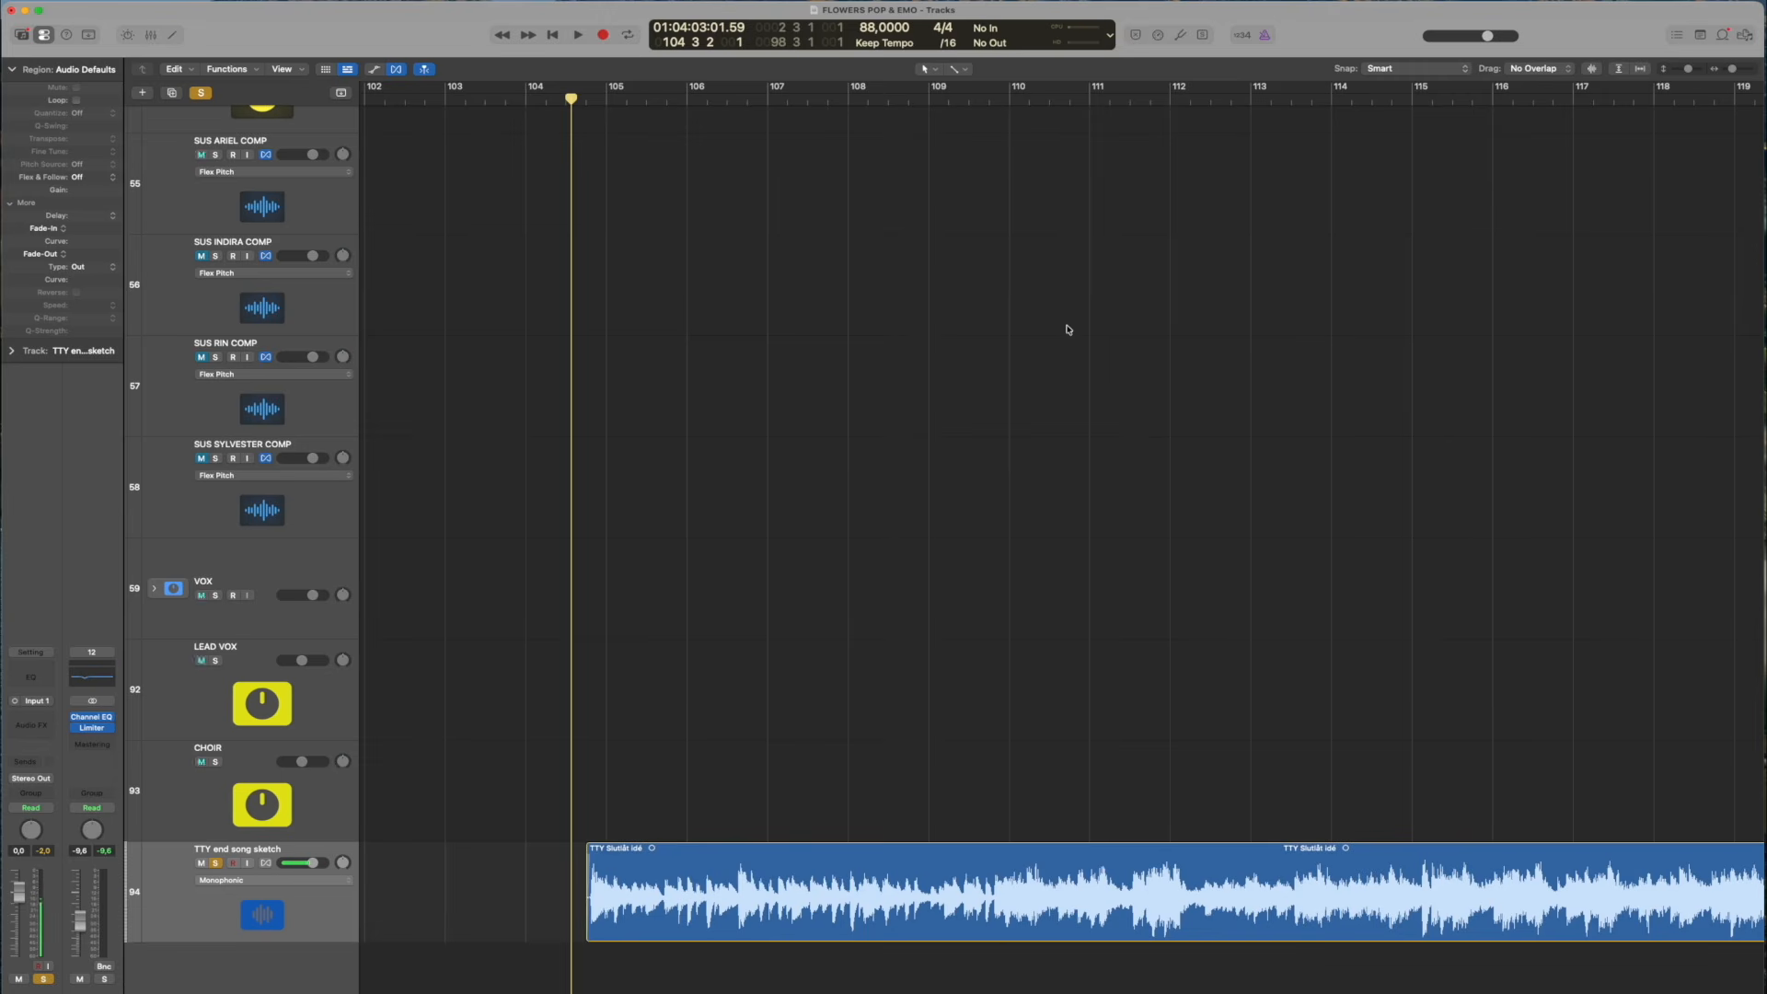
{"action": "left_click", "coordinate": [907, 98]}
{"action": "key", "text": "space"}
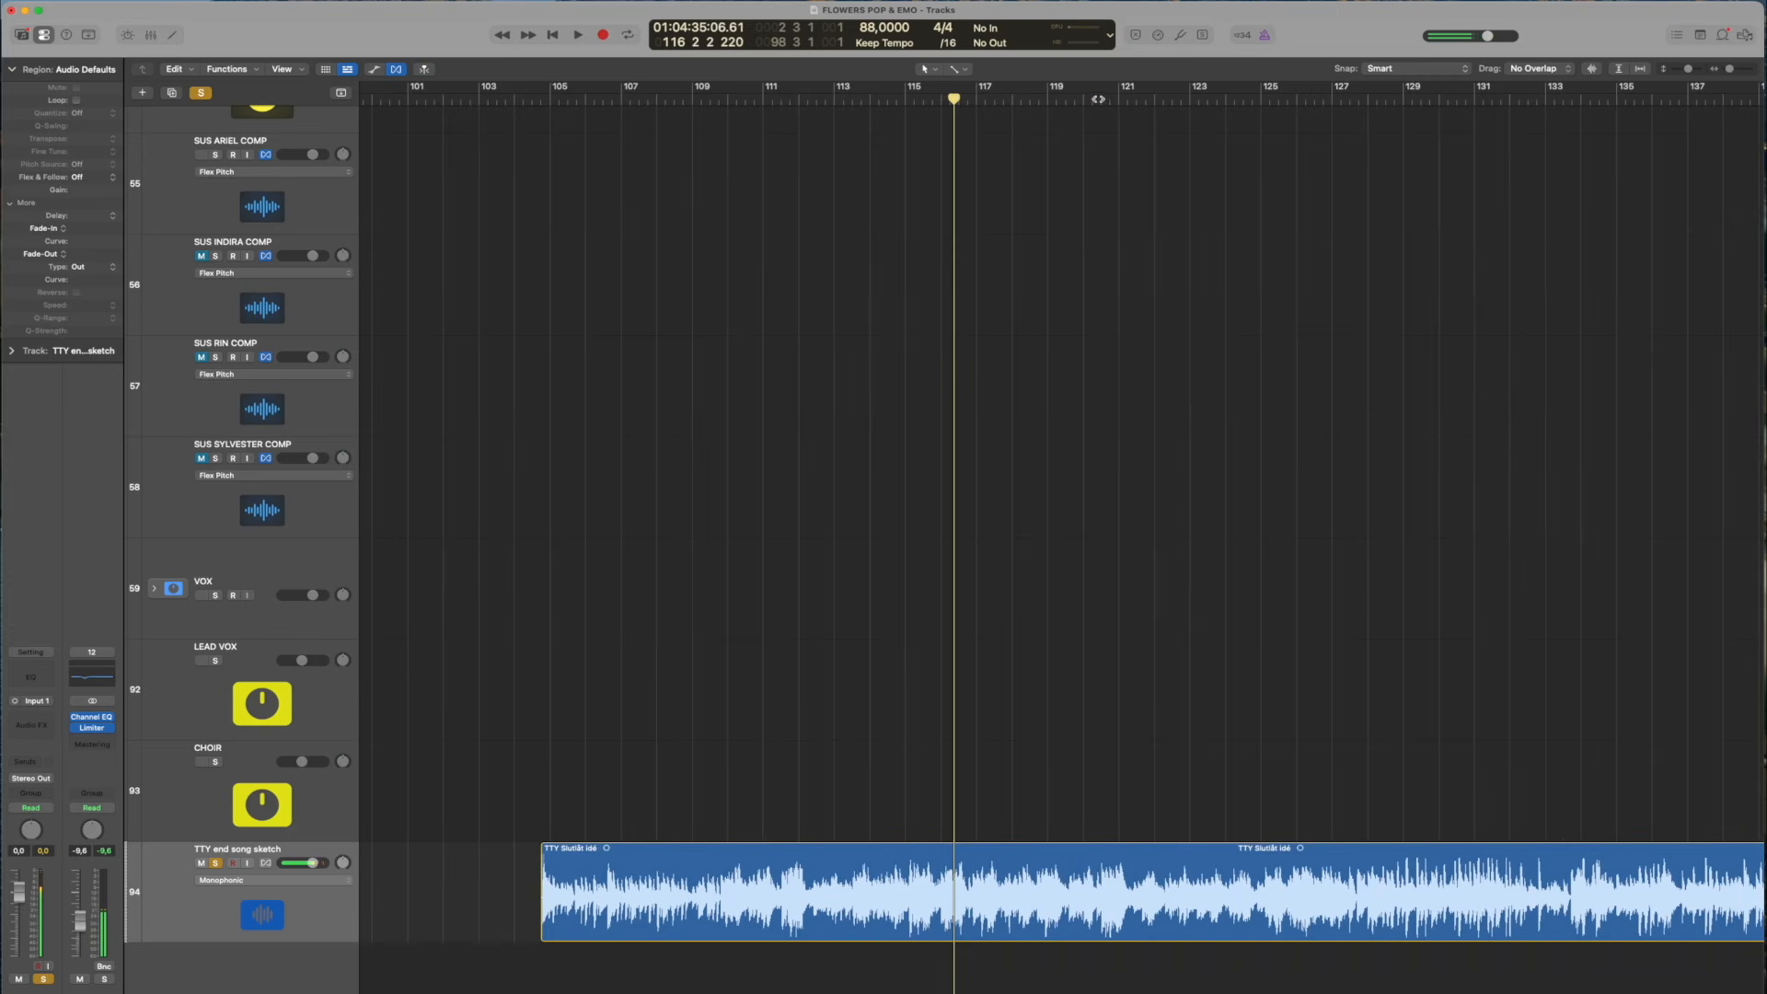
{"action": "left_click_drag", "start_coordinate": [1098, 99], "coordinate": [1250, 99]}
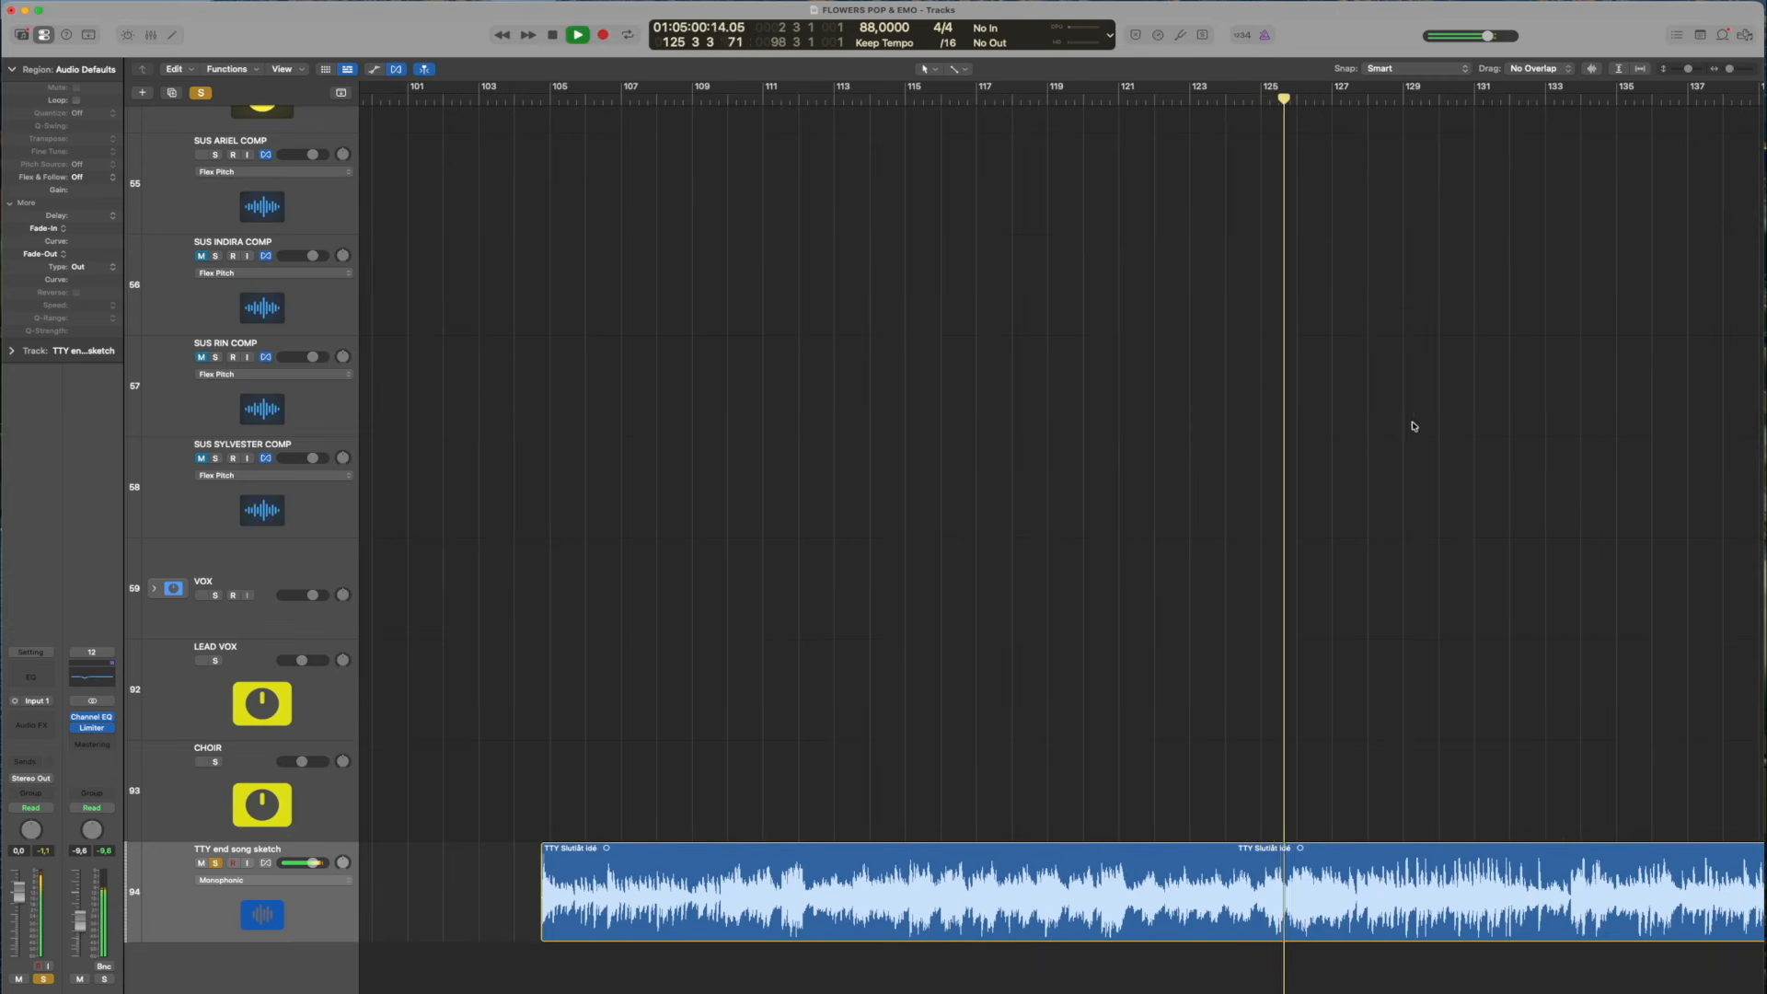
{"action": "scroll", "coordinate": [1241, 425], "scroll_direction": "right", "scroll_amount": 5}
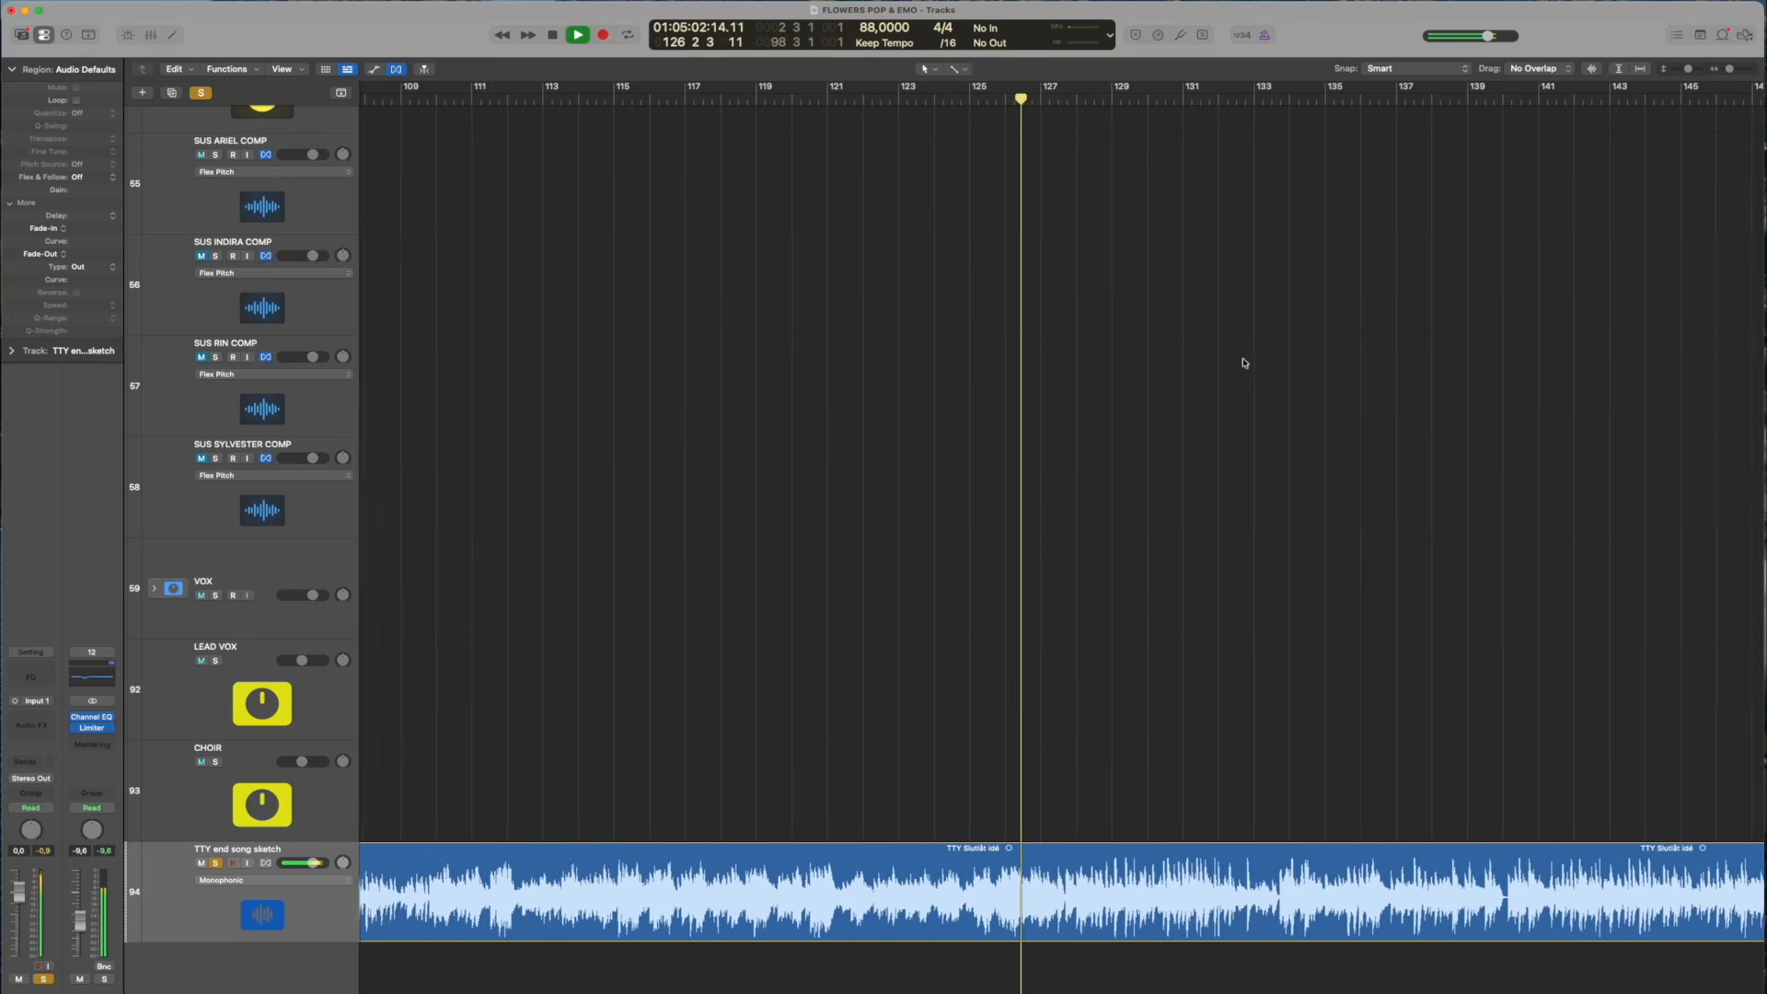
{"action": "key", "text": "space"}
{"action": "key", "text": "space"}
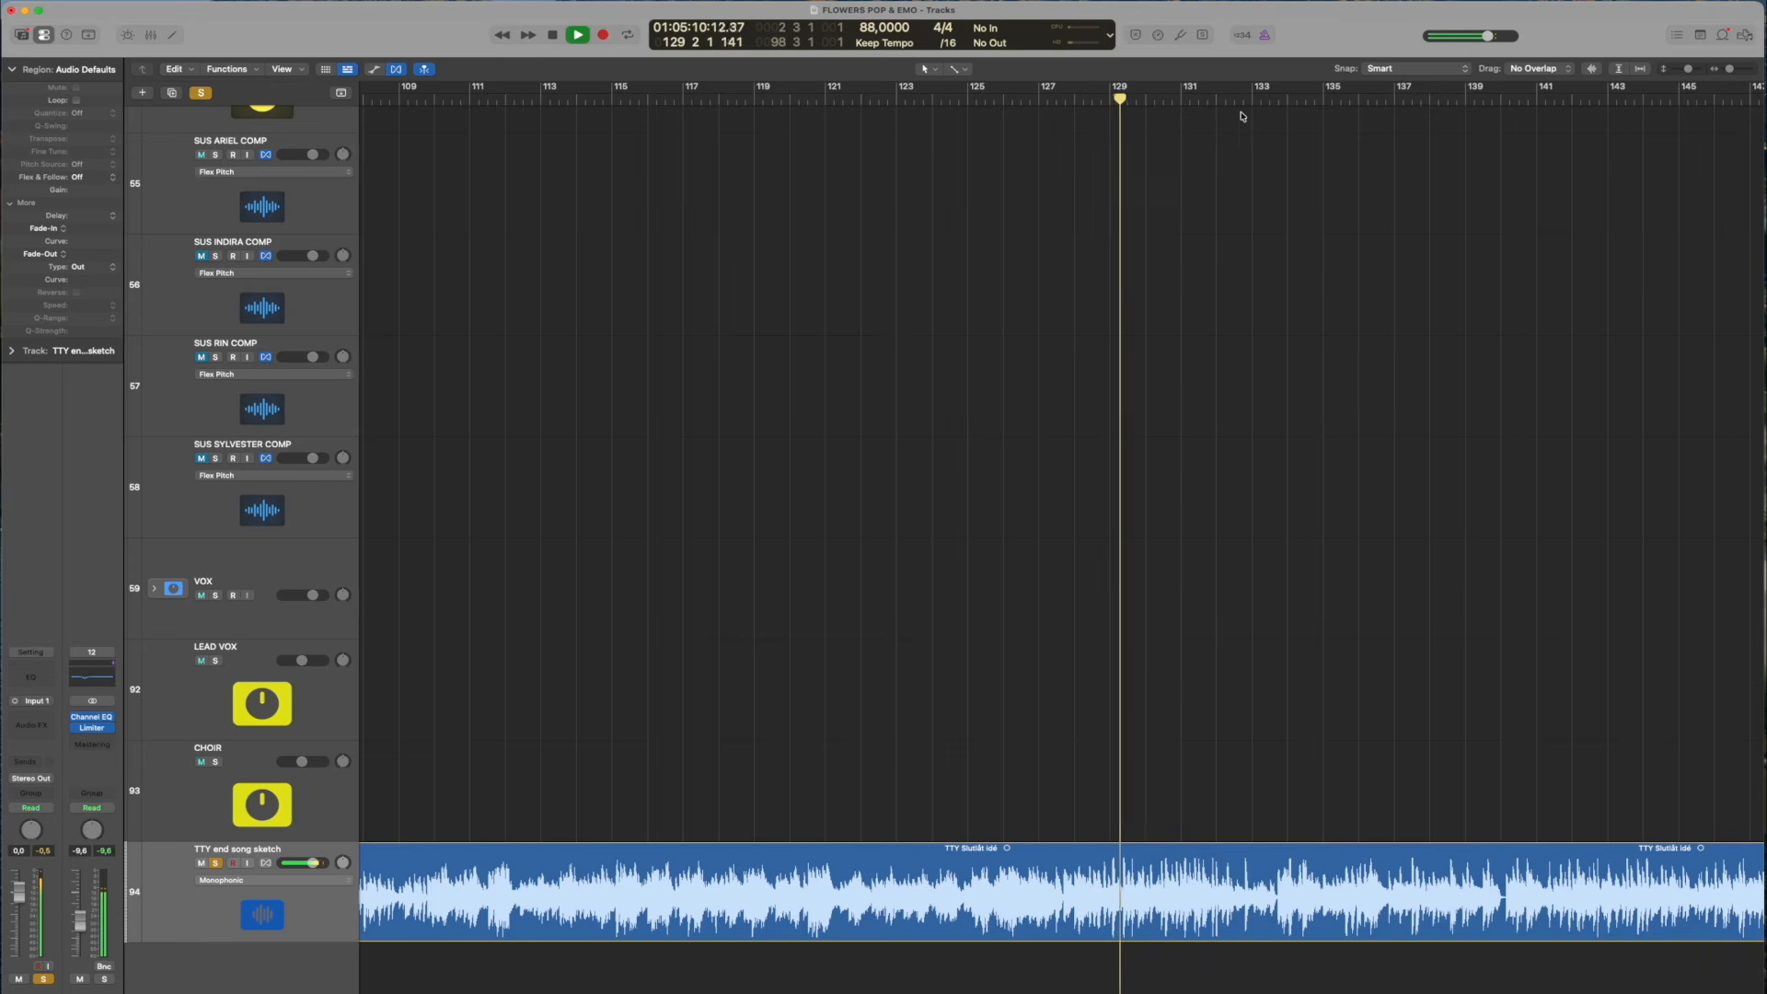
Move the playhead to about bar 133, beat 3, and play the final part of the TTY end song sketch from there
{"action": "key", "text": "space"}
{"action": "left_click_drag", "start_coordinate": [1204, 97], "coordinate": [1270, 99]}
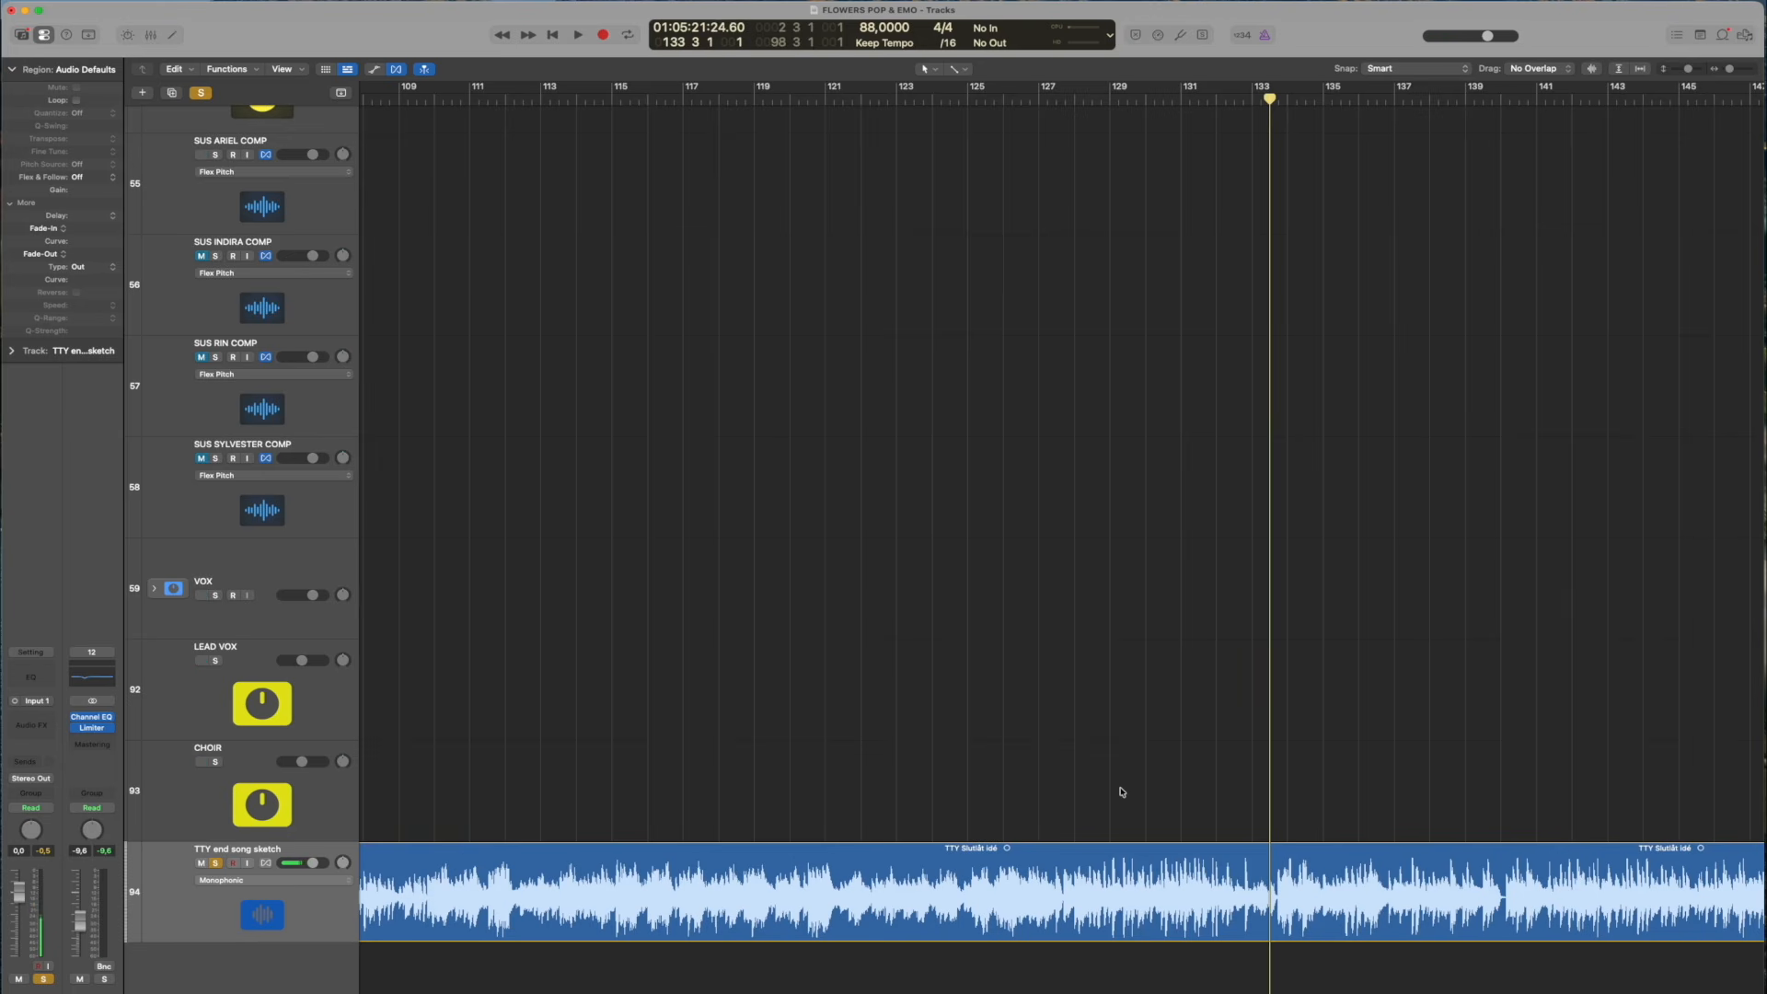
{"action": "key", "text": "space"}
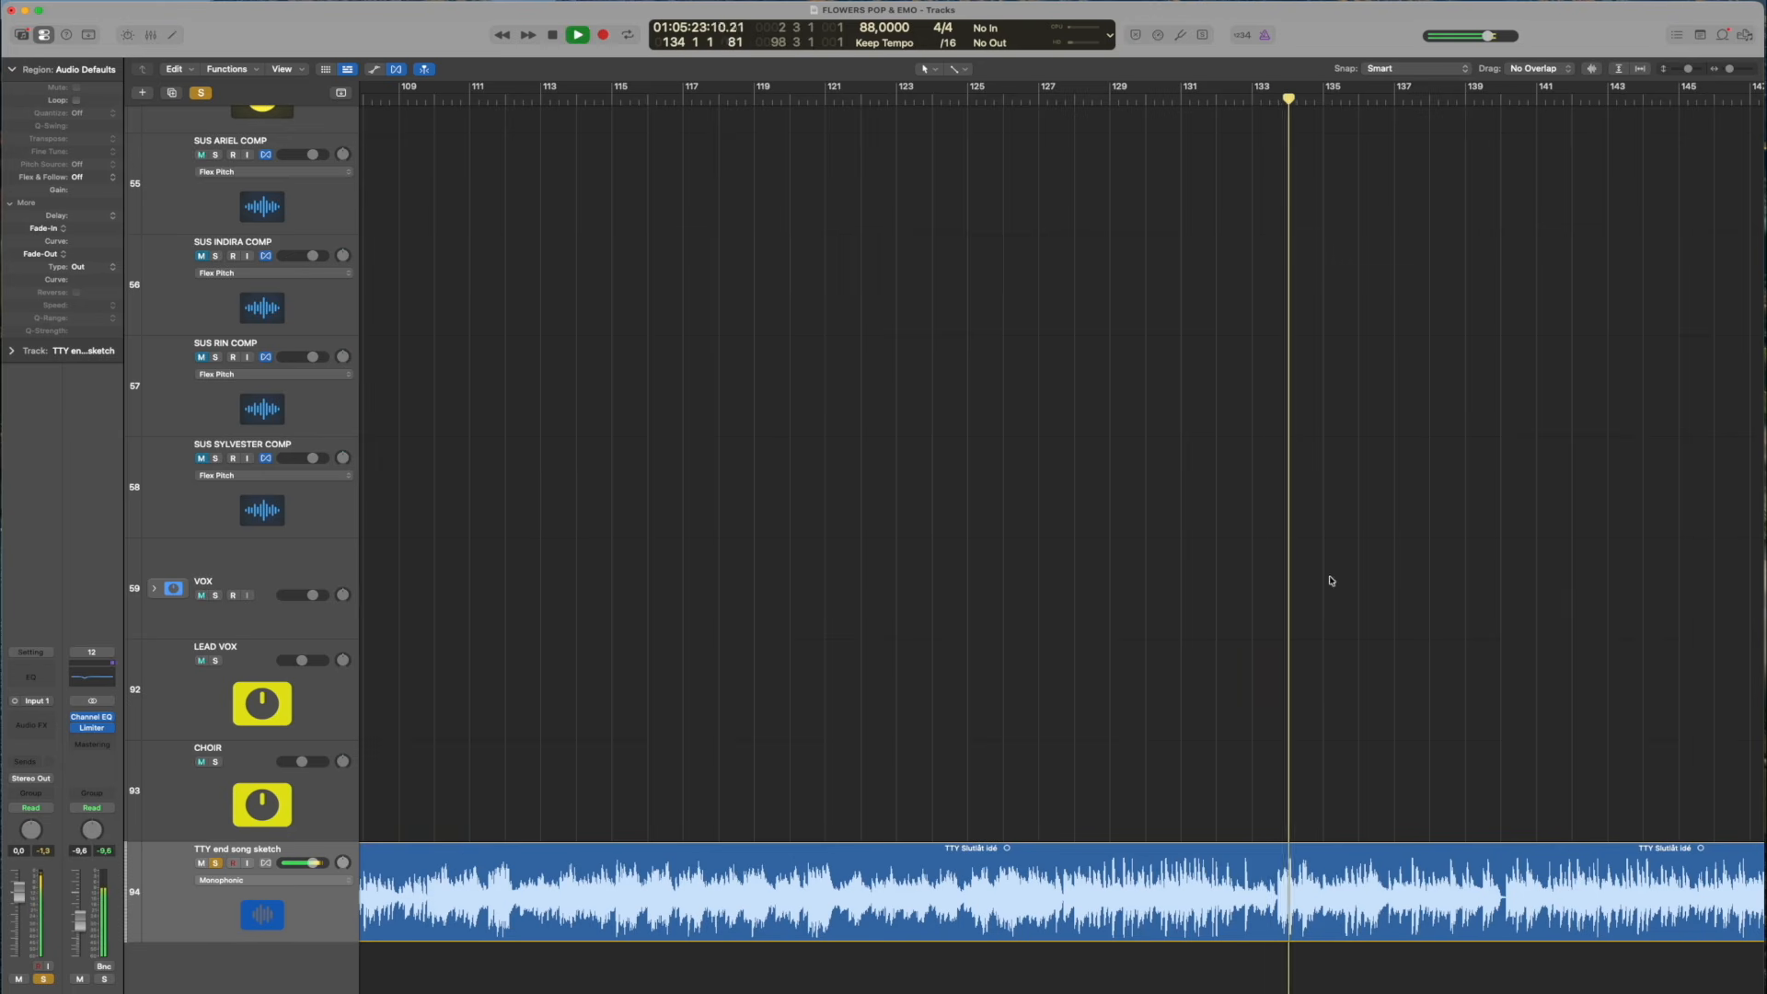
{"action": "key", "text": "space"}
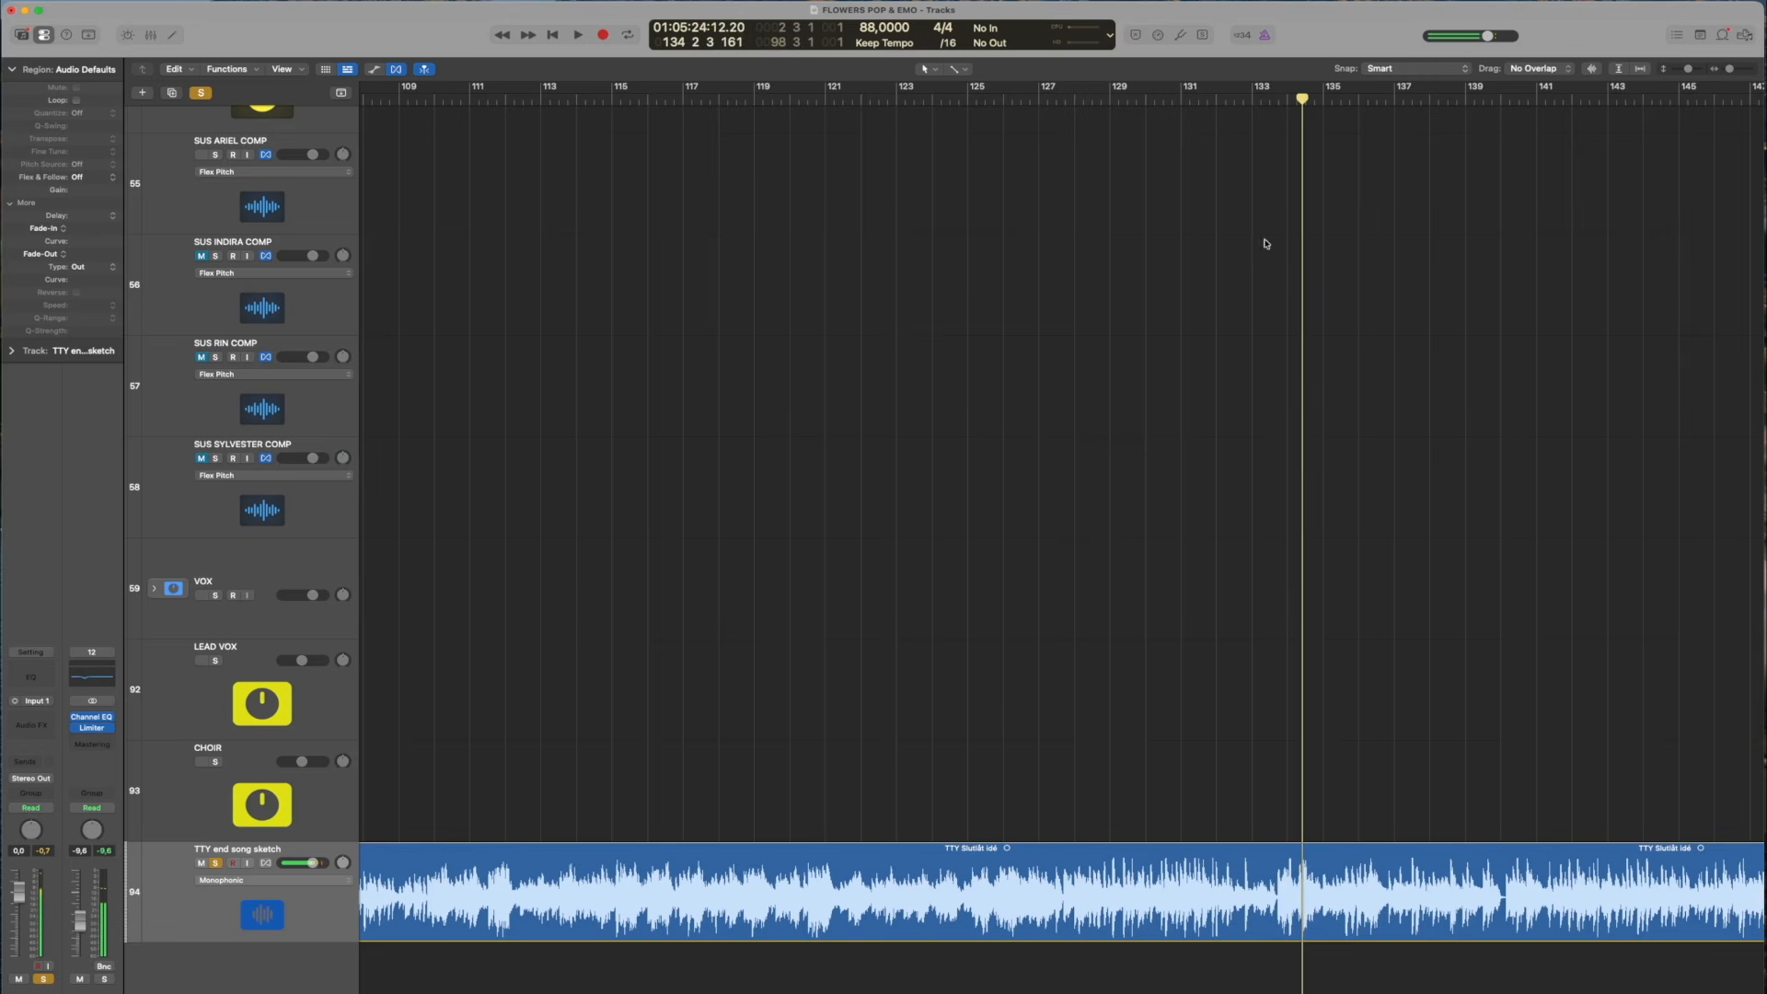
{"action": "mouse_move", "coordinate": [1266, 99]}
{"action": "left_mouse_down"}
{"action": "mouse_move", "coordinate": [1282, 99]}
{"action": "mouse_move", "coordinate": [1230, 101]}
{"action": "mouse_move", "coordinate": [1286, 101]}
{"action": "mouse_move", "coordinate": [1255, 103]}
{"action": "mouse_move", "coordinate": [1275, 116]}
{"action": "left_mouse_up"}
{"action": "key", "text": "space"}
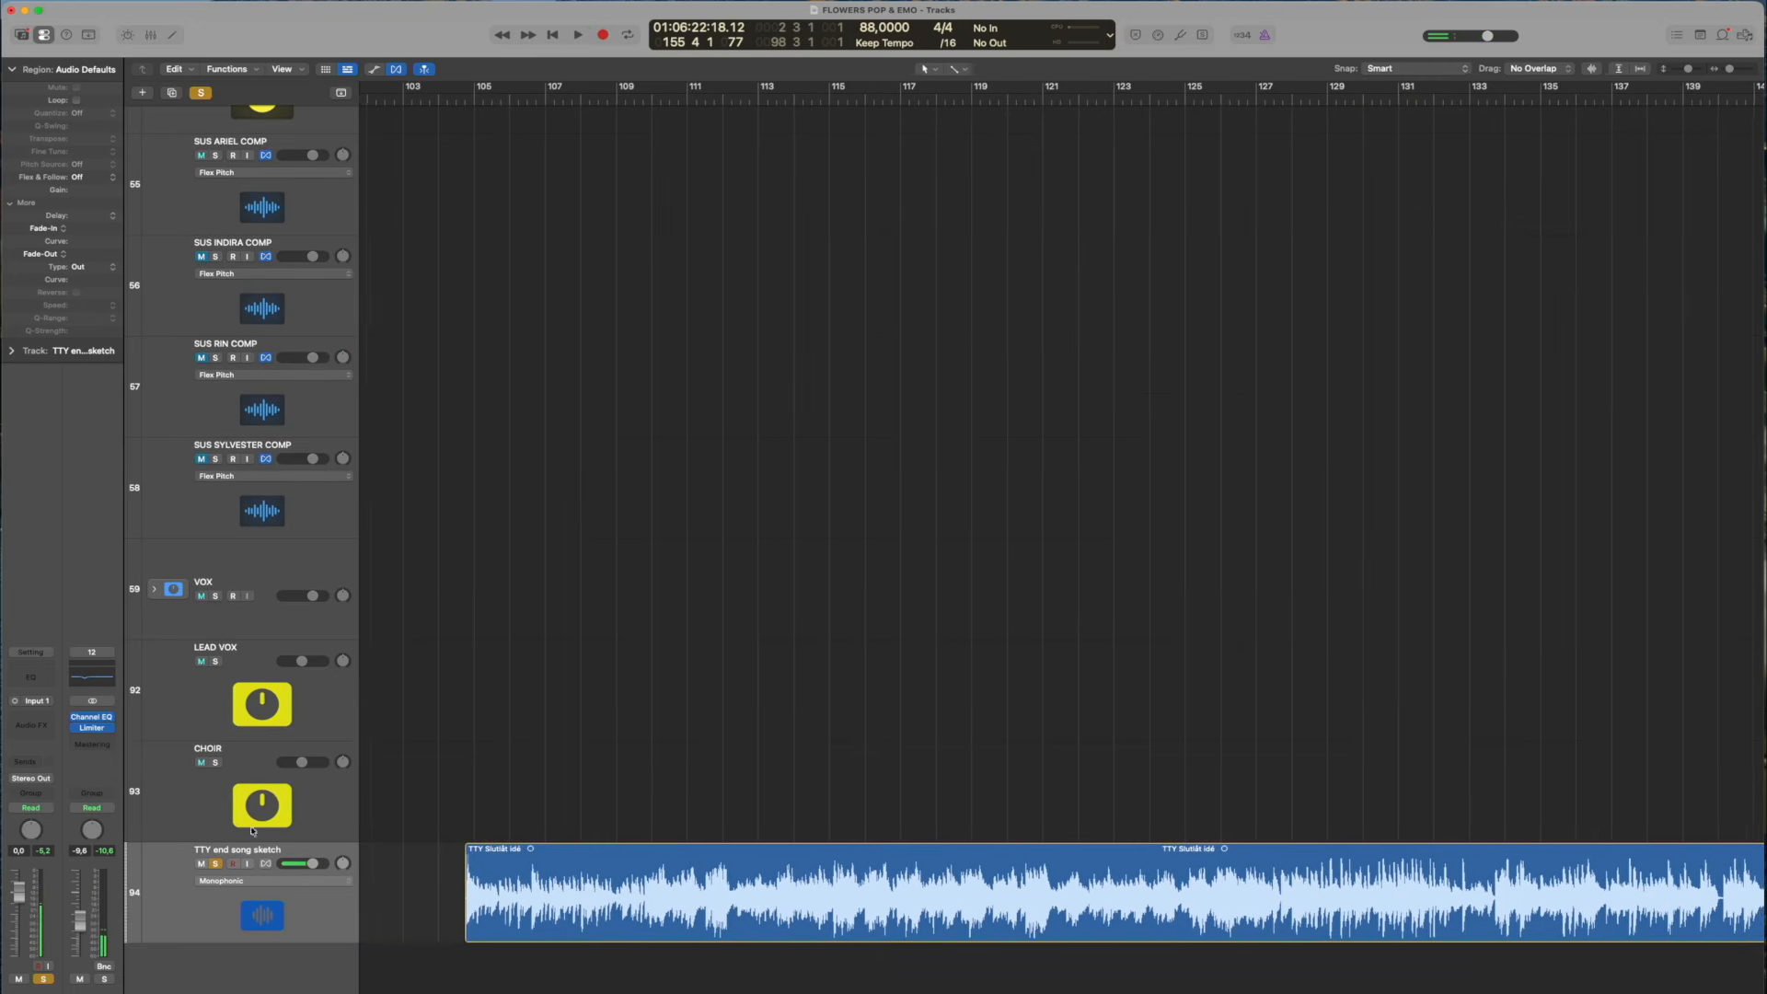
Turn off solo on the TTY end song sketch track and mute it
{"action": "scroll", "coordinate": [216, 863], "scroll_direction": "right", "scroll_amount": 1}
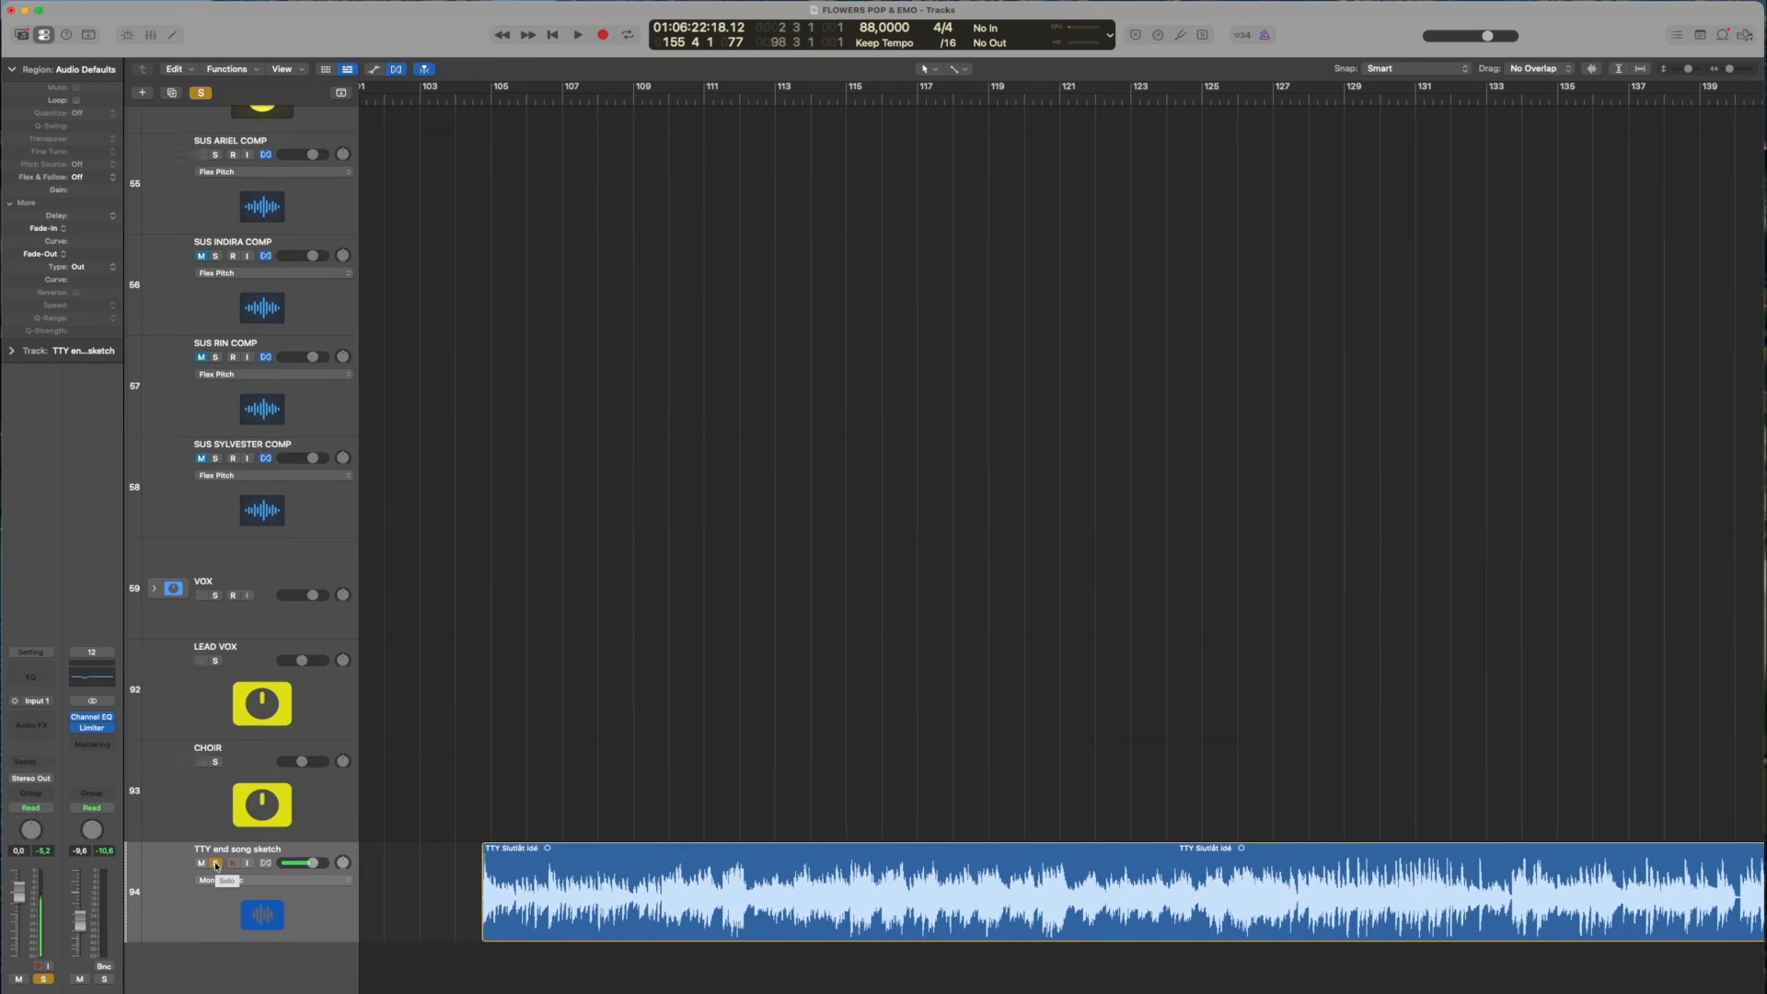
{"action": "left_click", "coordinate": [216, 865]}
{"action": "left_click", "coordinate": [202, 864]}
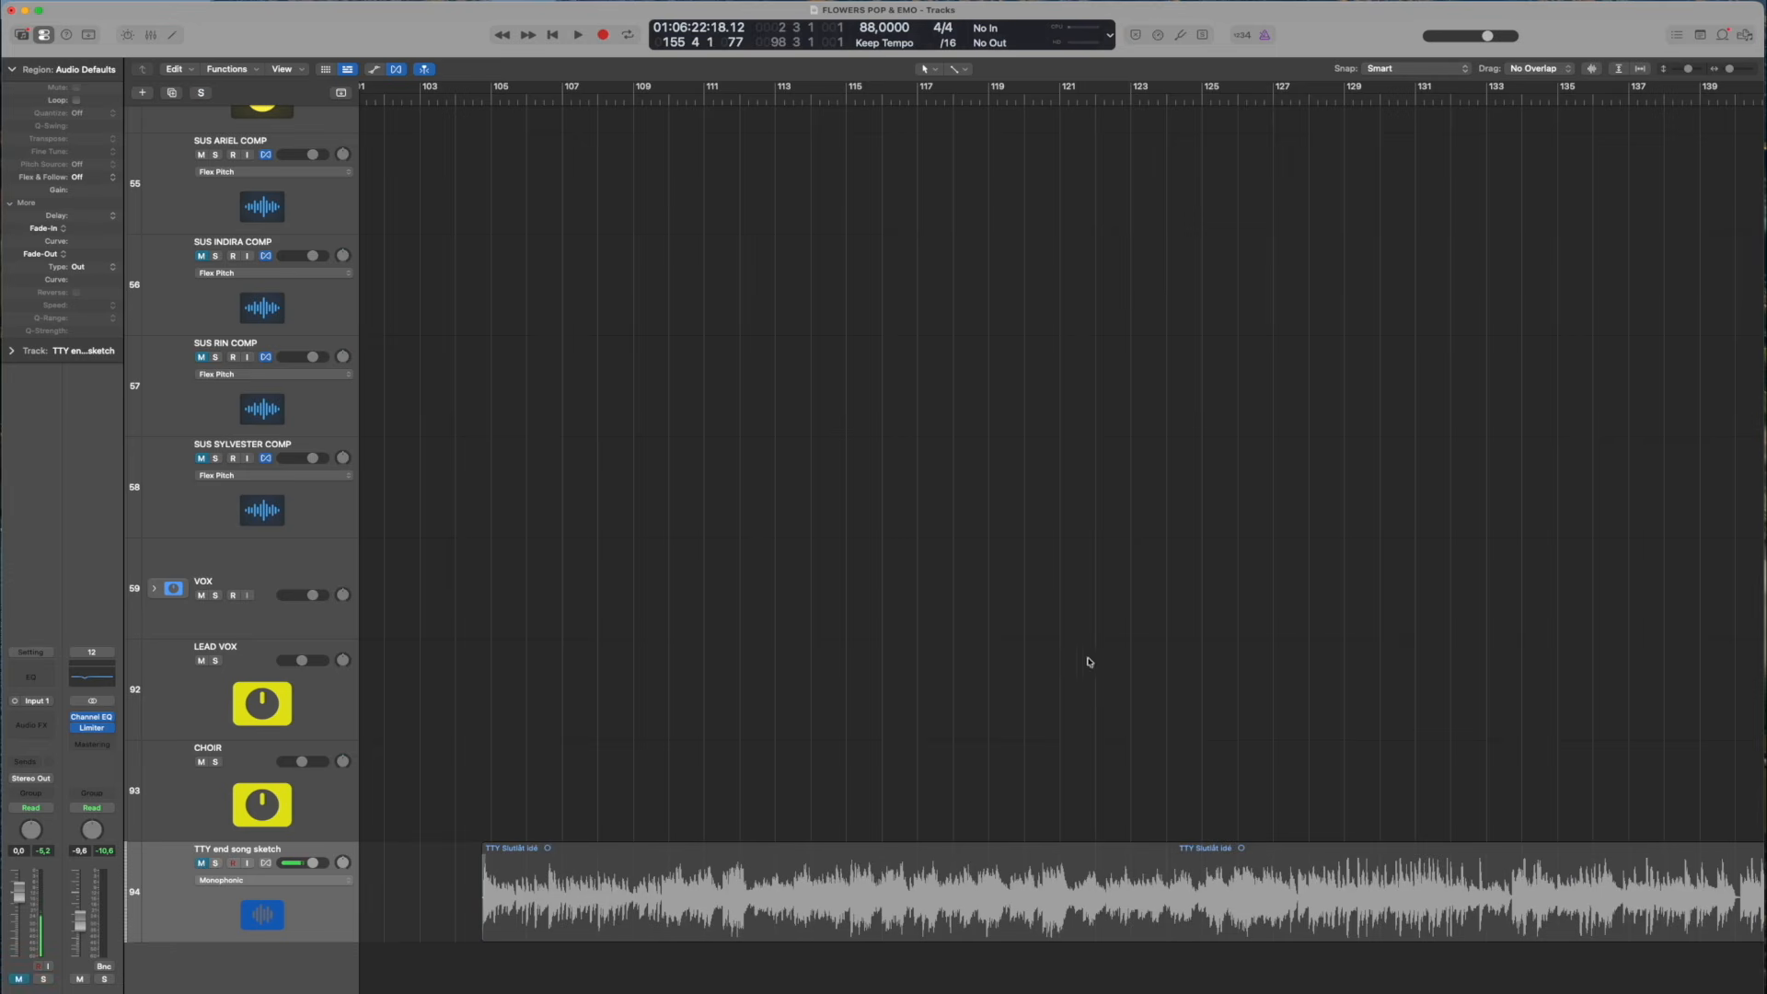
Show the full arrangement, expand the POP track stack, and clear its region selection
{"action": "key", "text": "z"}
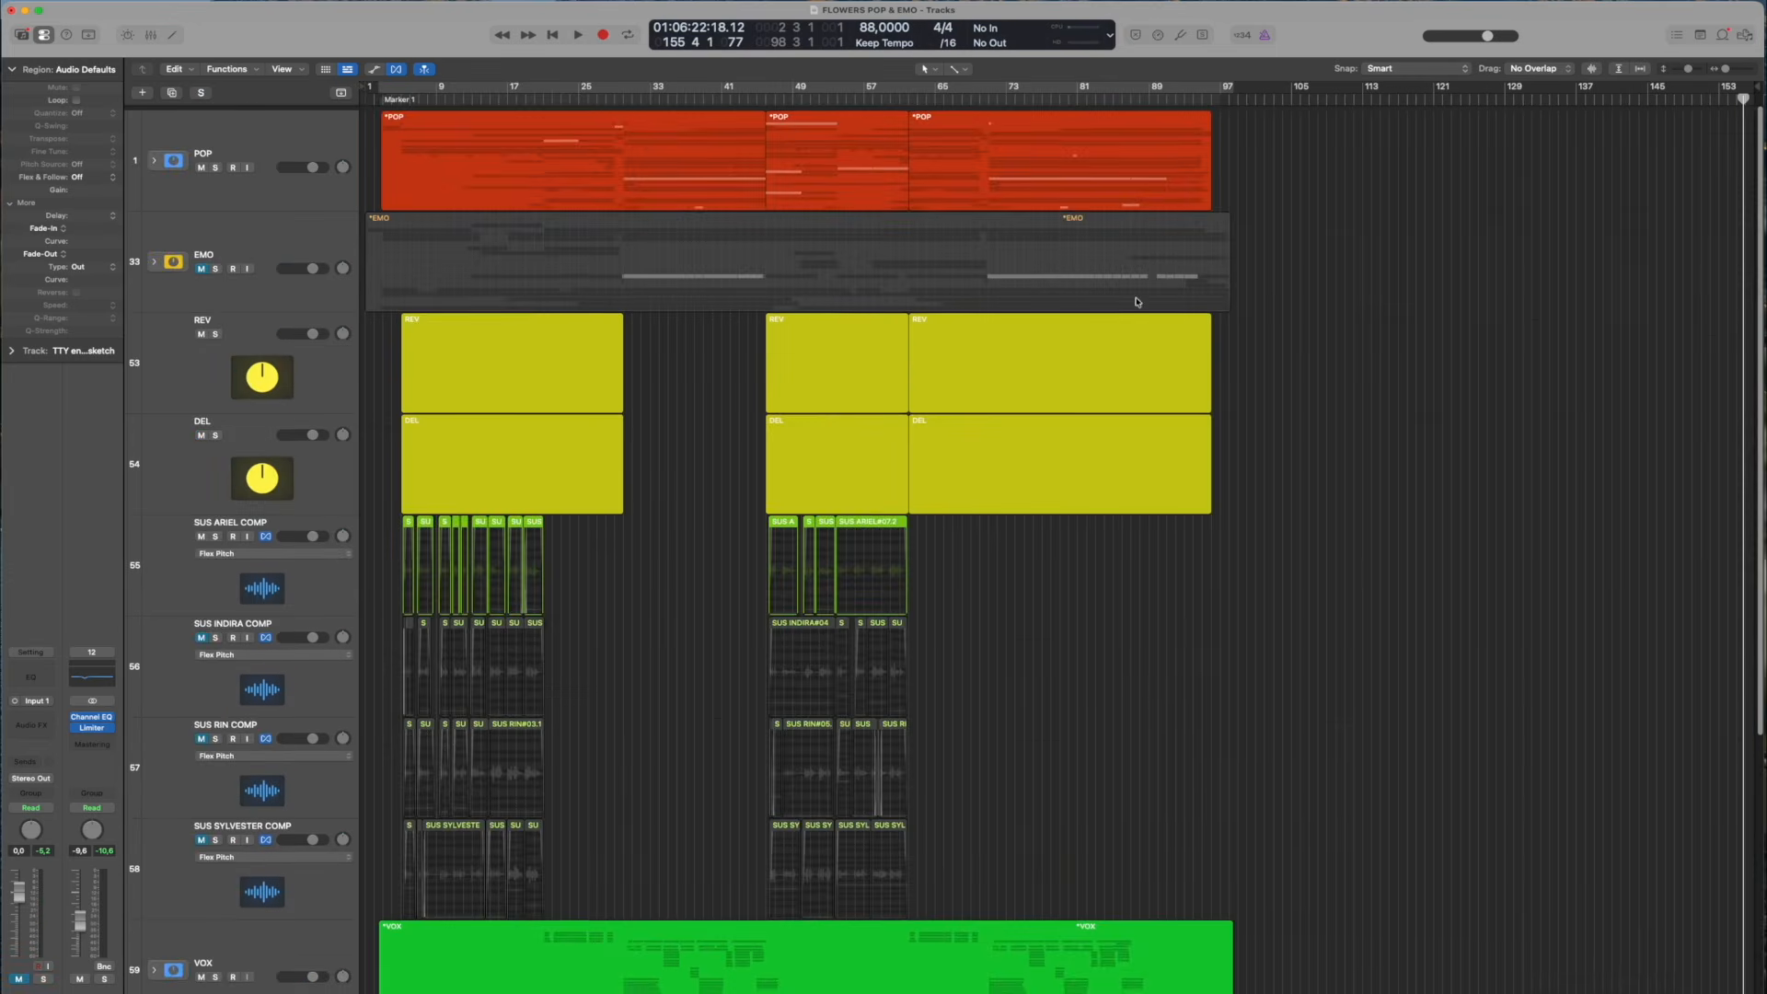
{"action": "left_click", "coordinate": [153, 162]}
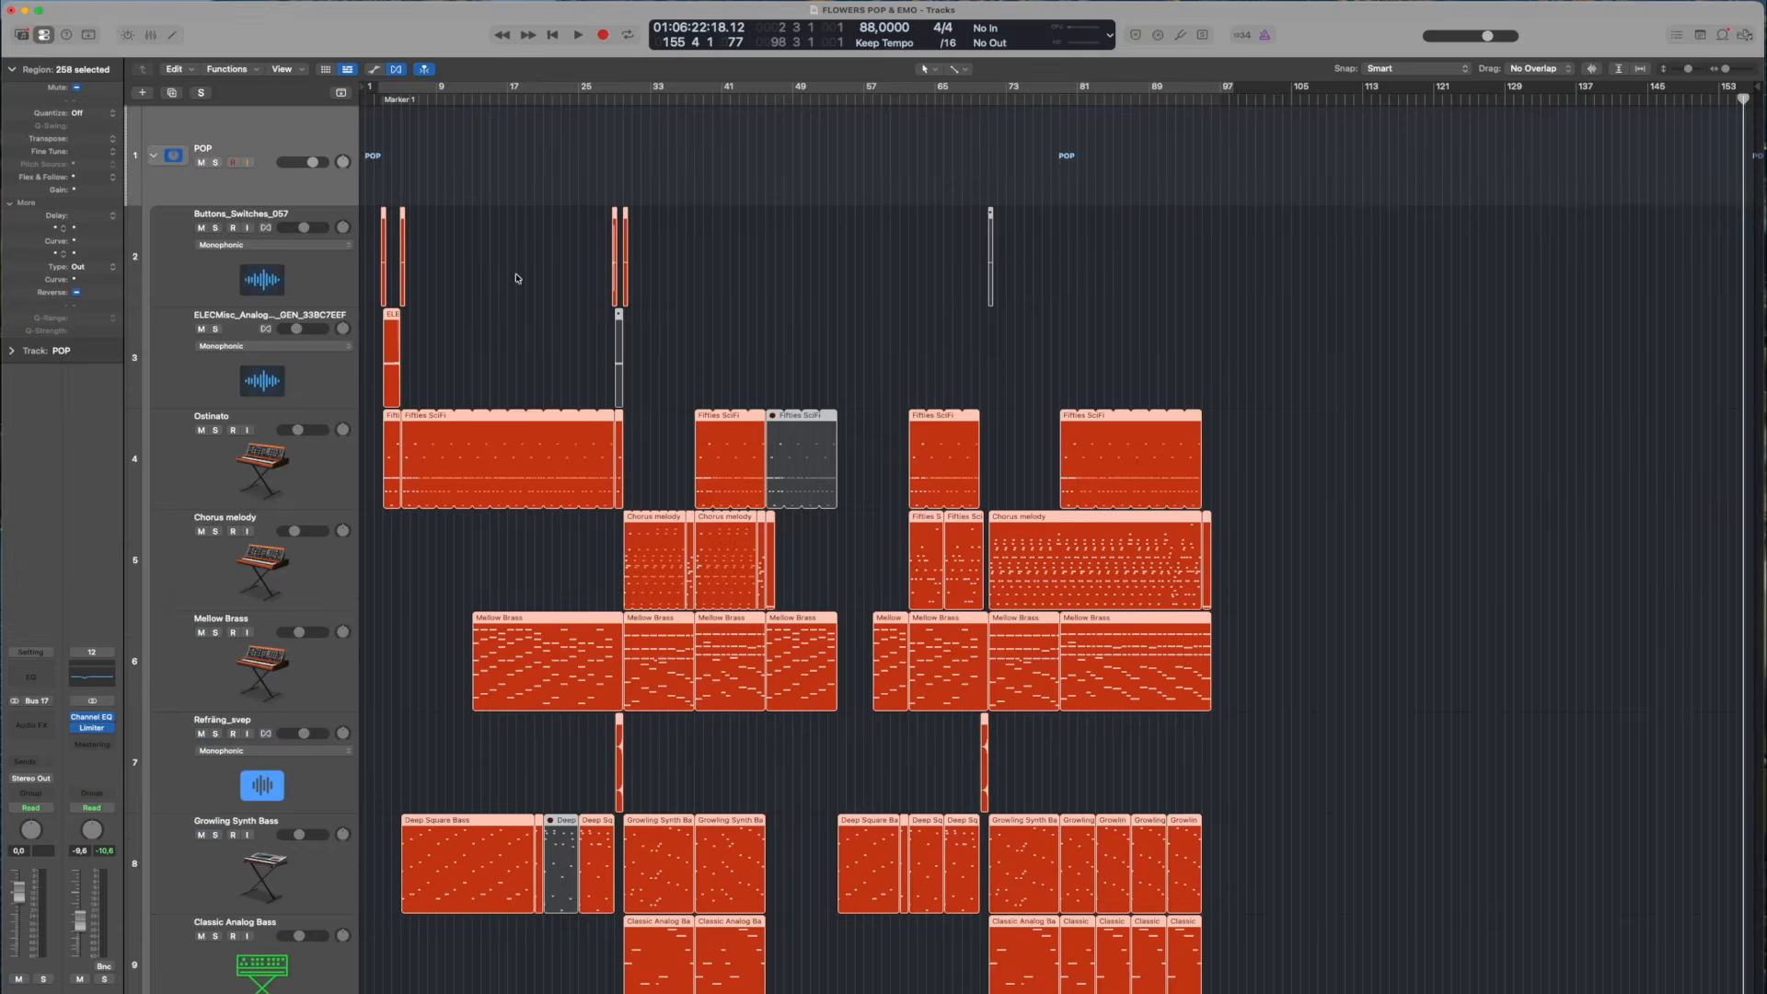
{"action": "left_click", "coordinate": [457, 143]}
{"action": "scroll", "coordinate": [460, 145], "scroll_direction": "up", "scroll_amount": 5}
{"action": "left_click", "coordinate": [404, 88]}
{"action": "scroll", "coordinate": [584, 164], "scroll_direction": "left", "scroll_amount": 5}
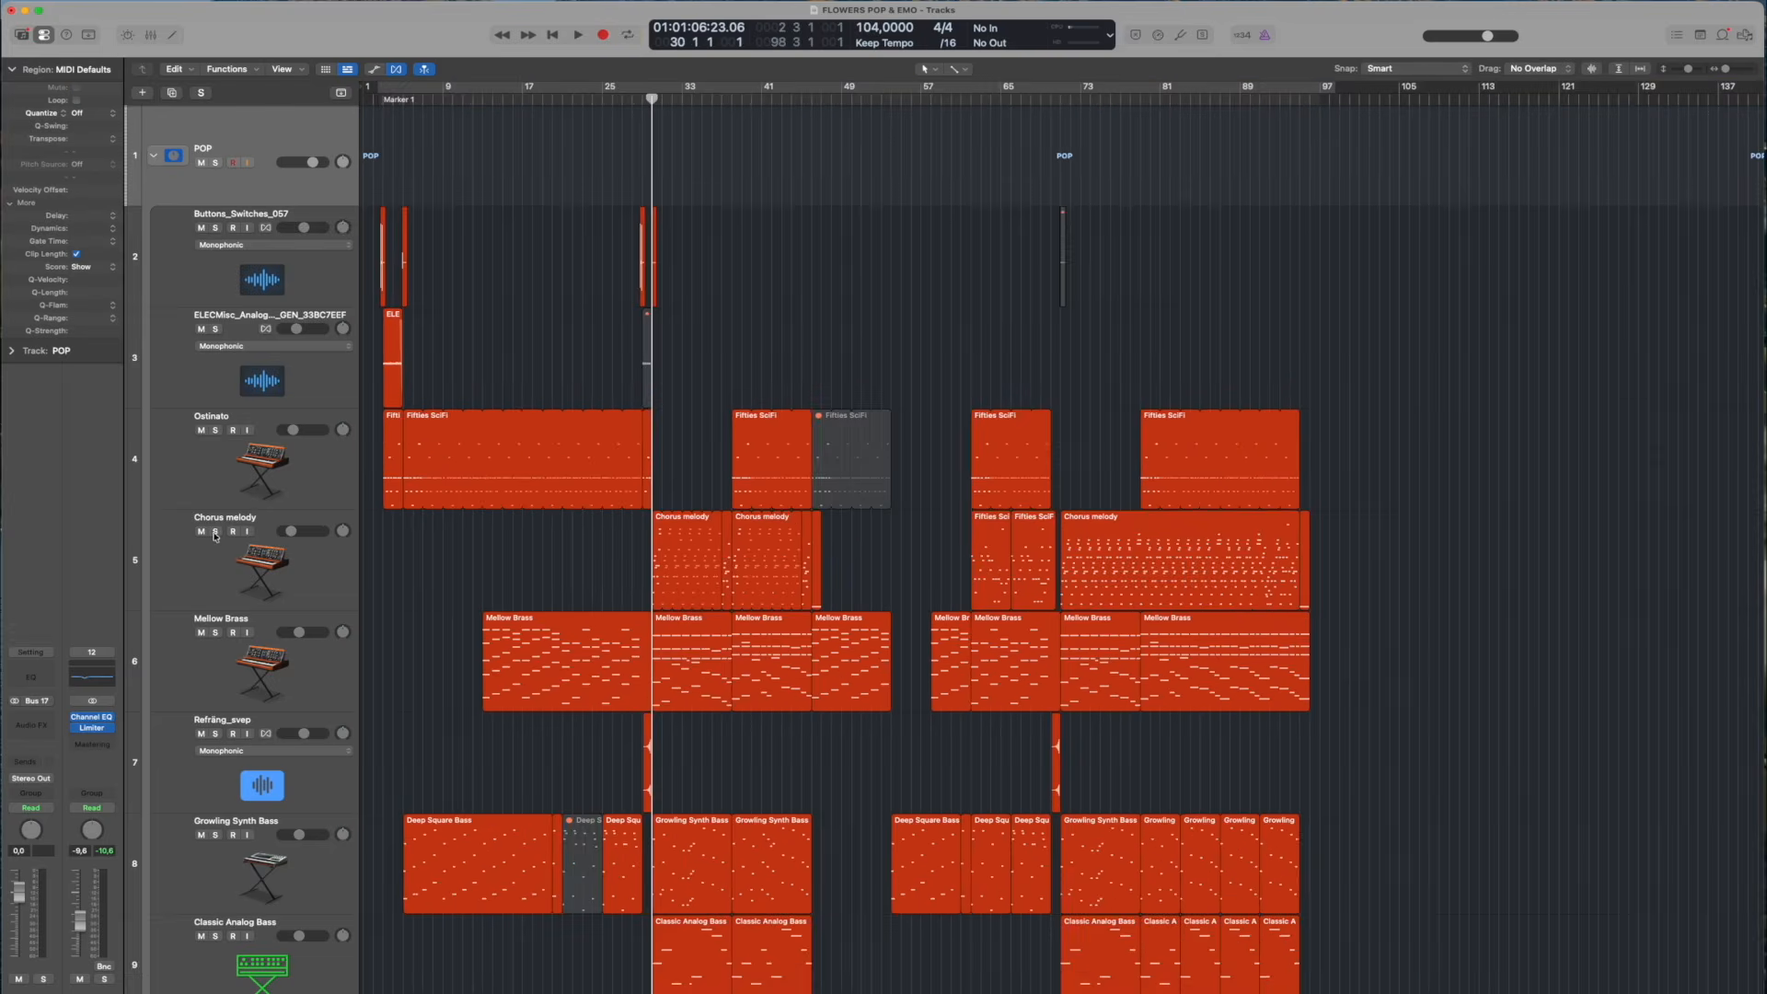
Solo and play the Chorus melody track from about bar 30, select it, turn its solo off, and stop playback
{"action": "left_click", "coordinate": [216, 531]}
{"action": "key", "text": "space"}
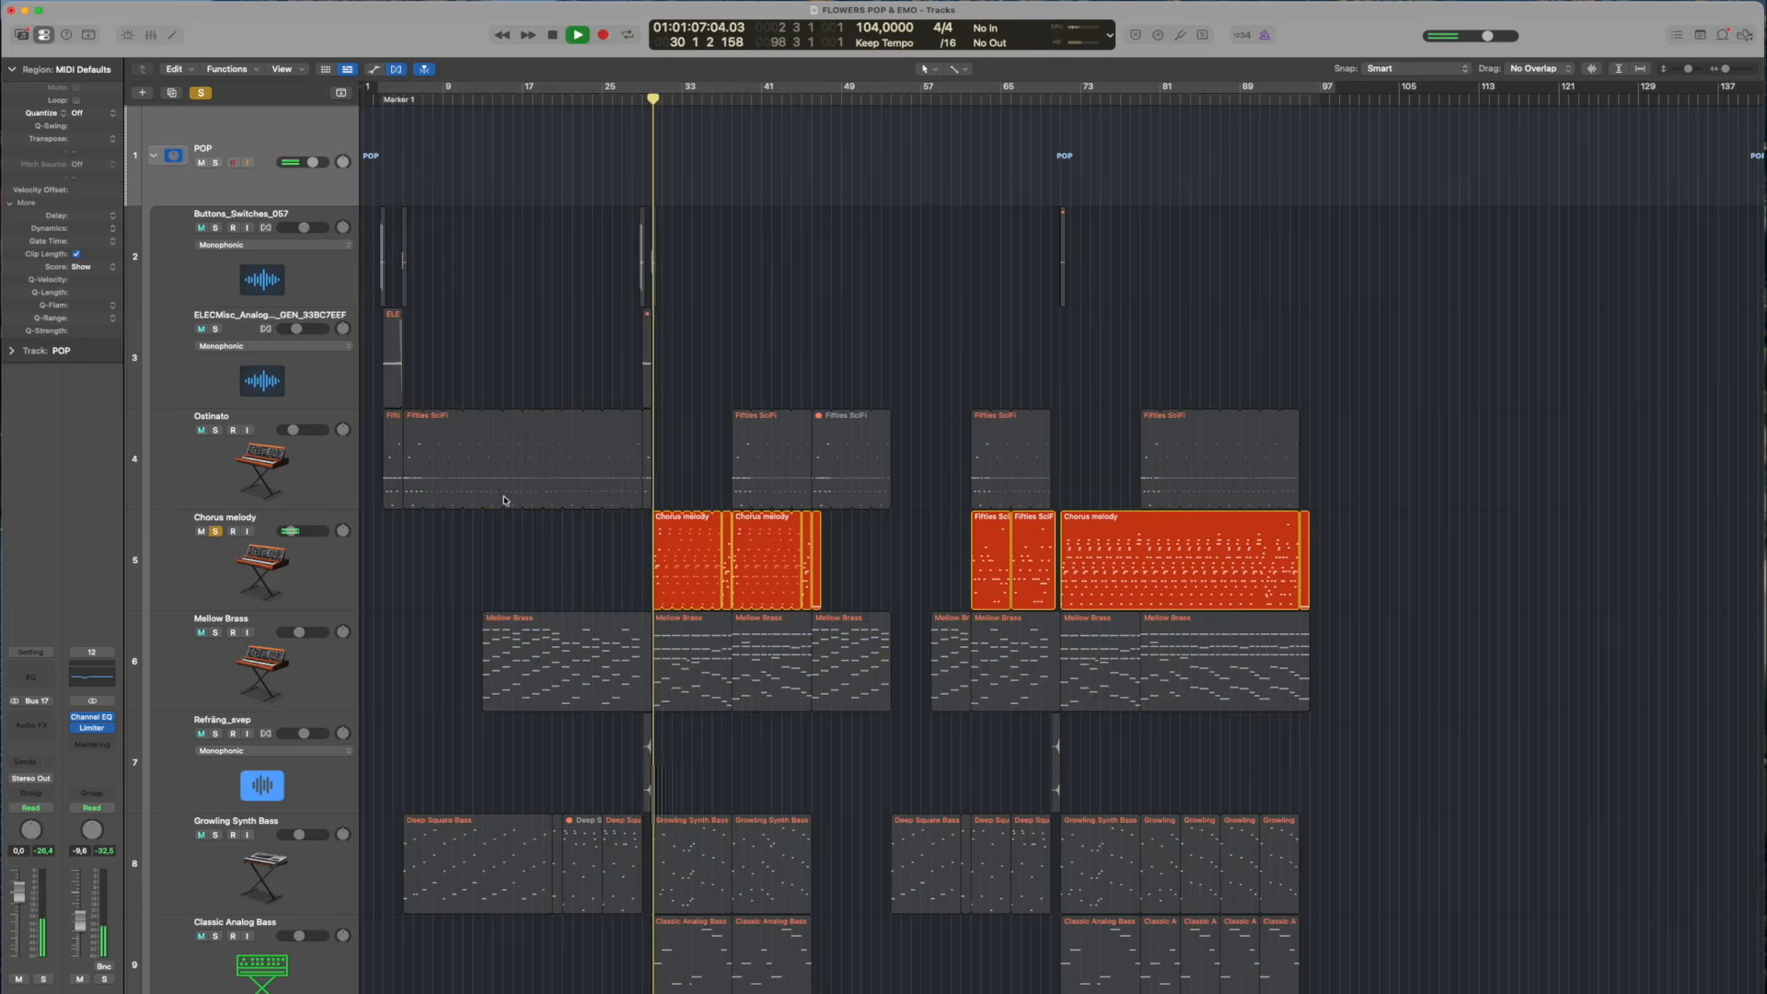
{"action": "left_click", "coordinate": [267, 561]}
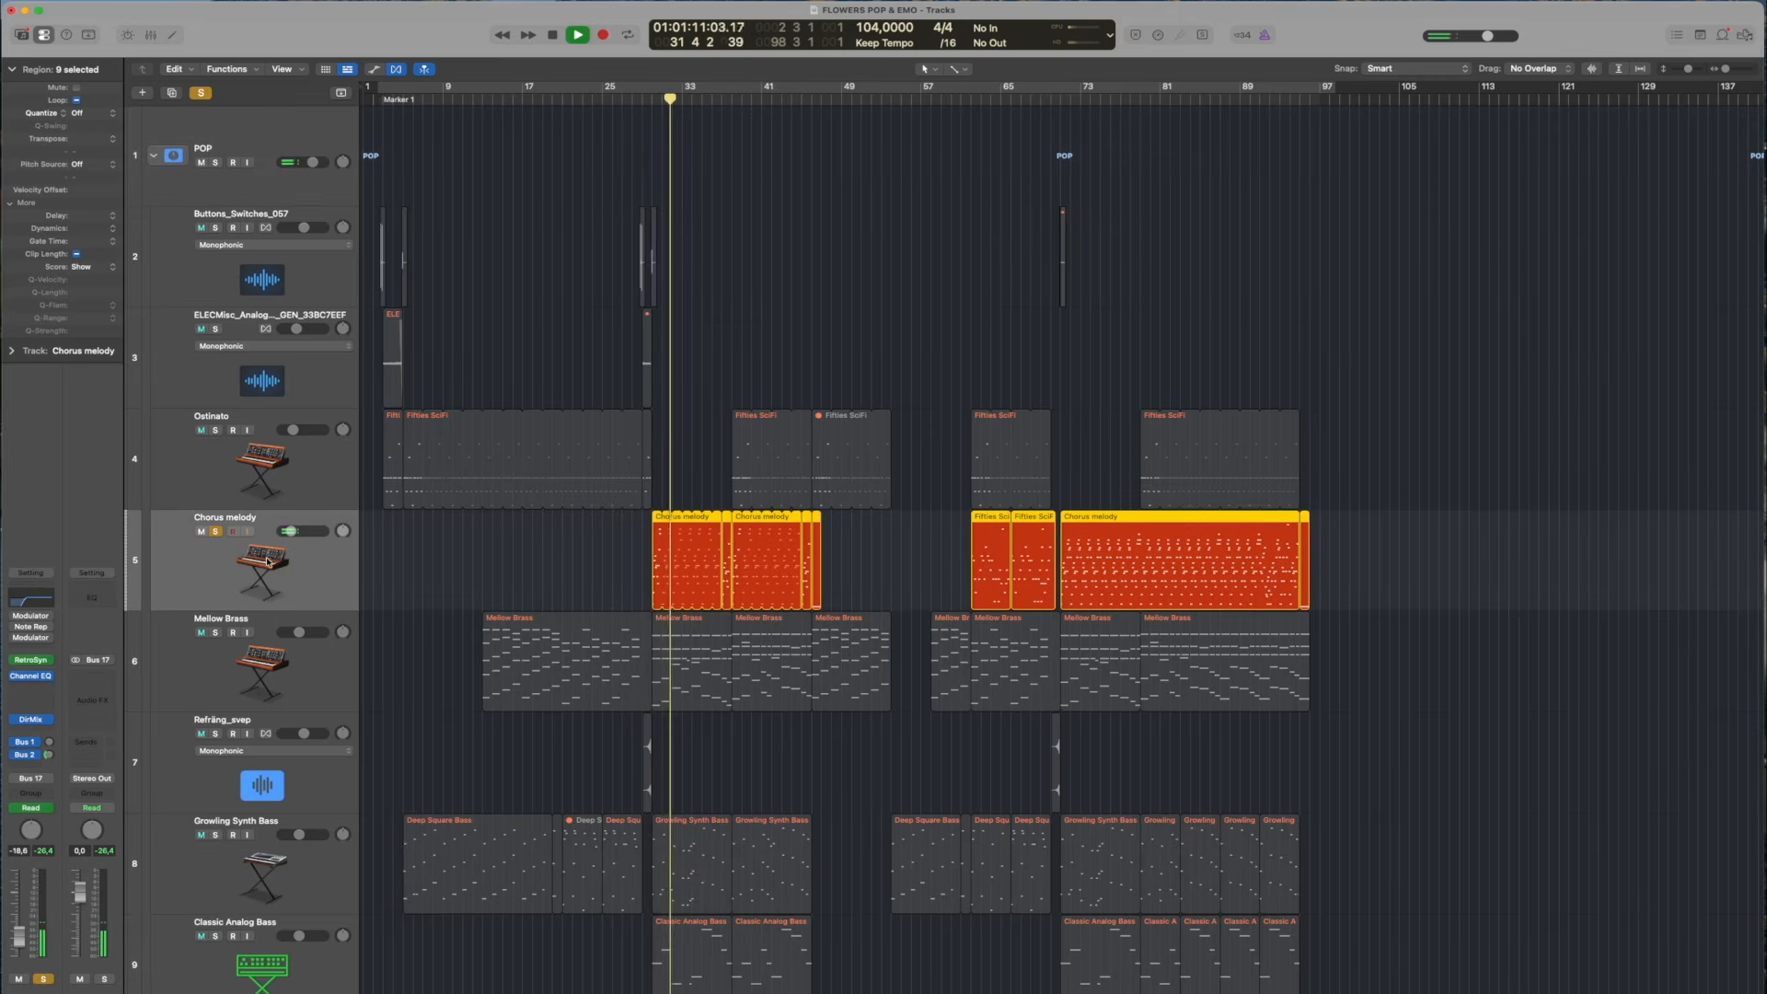
{"action": "left_click", "coordinate": [218, 532]}
{"action": "key", "text": "space"}
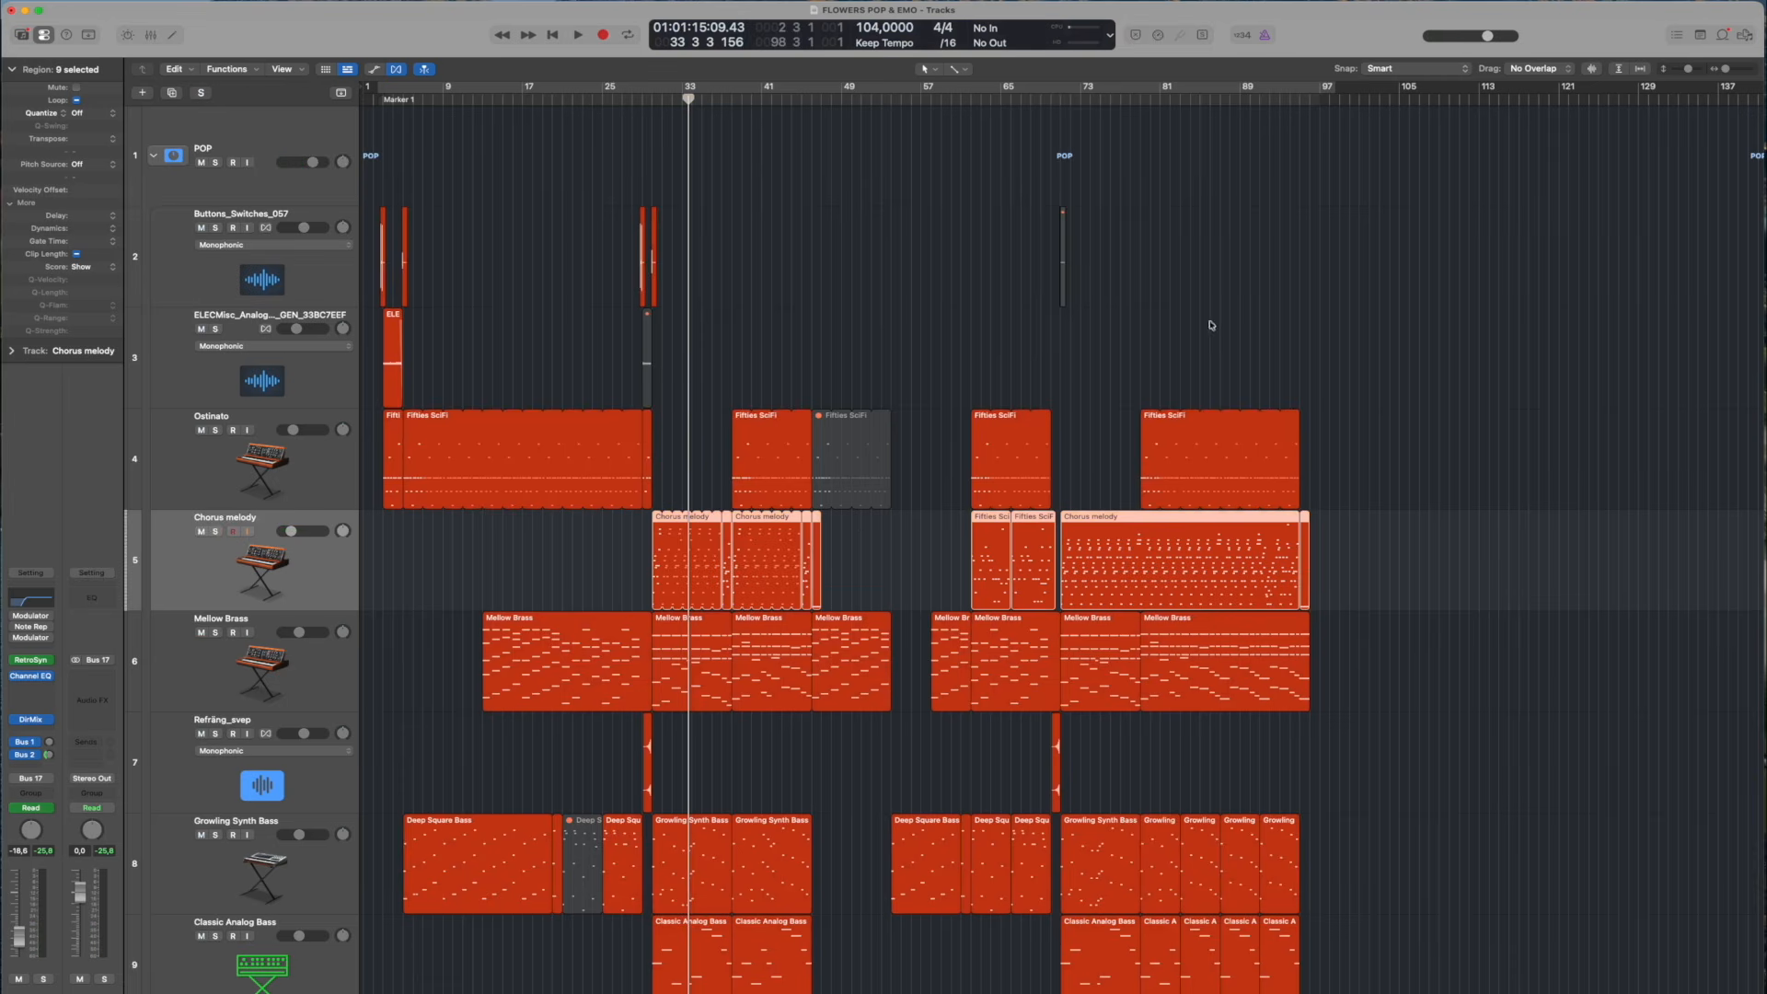
Reduce the track heights and move the Mellow Brass track between Classic Analog Bass and the Prophet chords R tracks
{"action": "left_click_drag", "start_coordinate": [1694, 70], "coordinate": [1687, 69]}
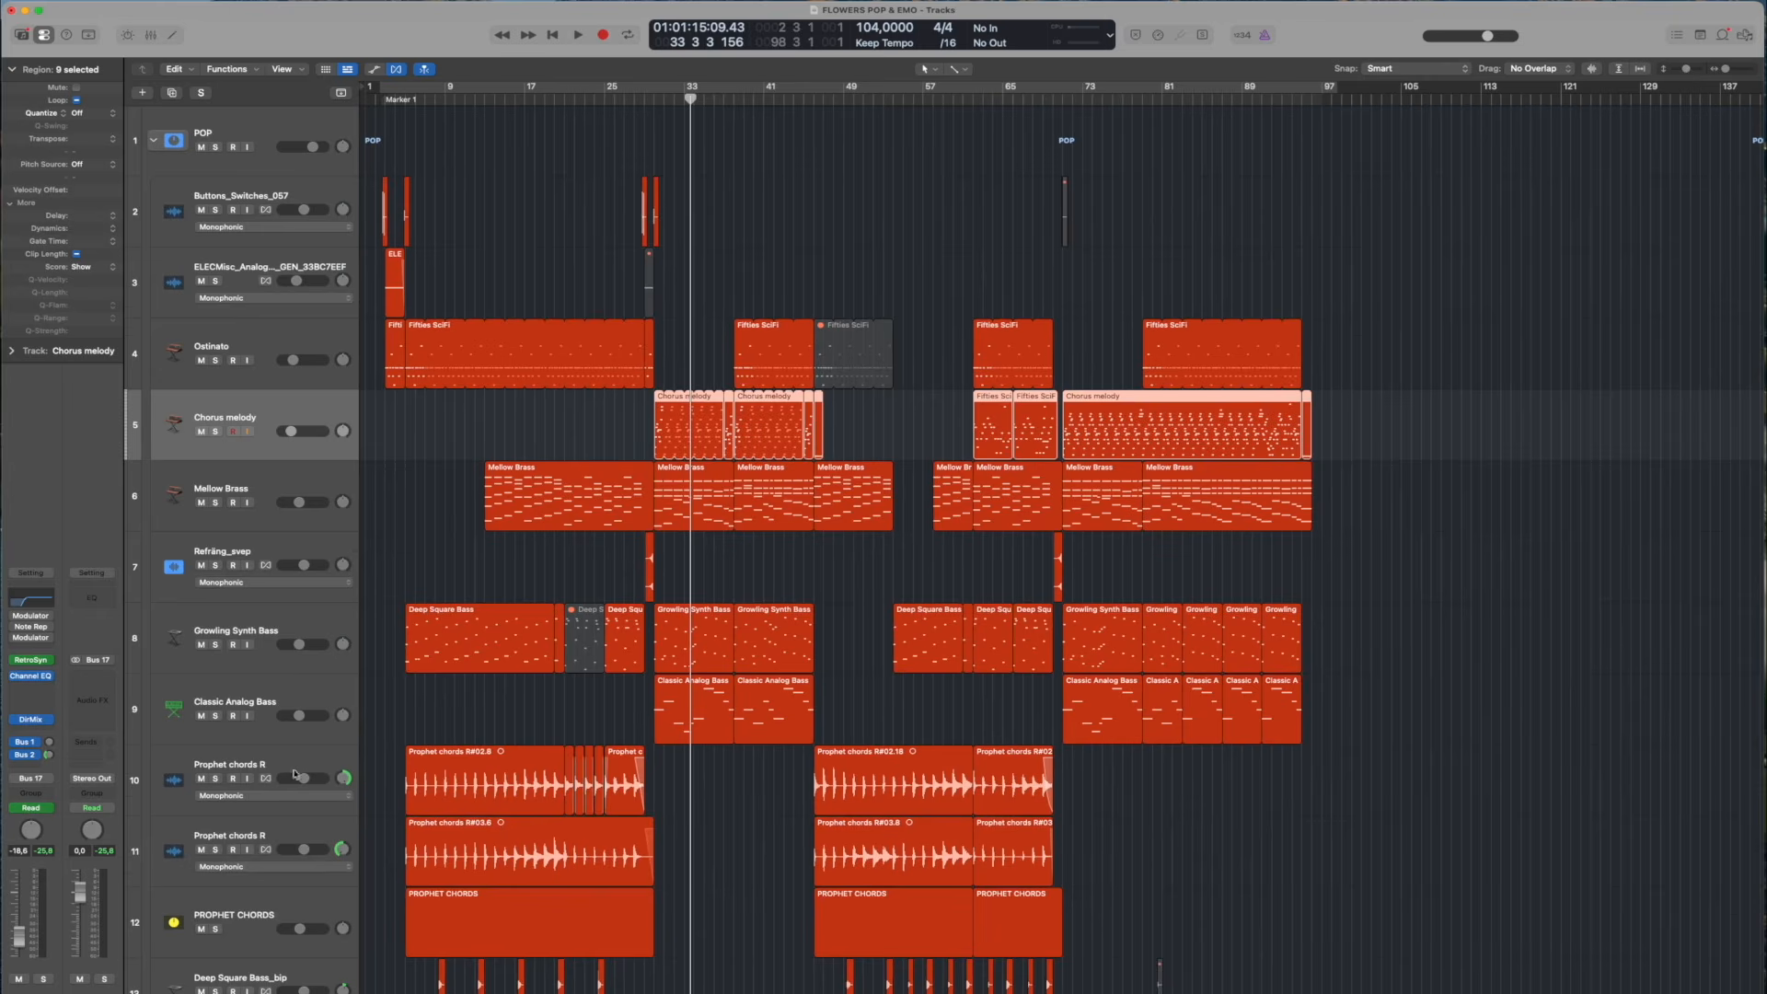
{"action": "left_click_drag", "start_coordinate": [262, 485], "coordinate": [261, 726]}
{"action": "scroll", "coordinate": [520, 683], "scroll_direction": "down", "scroll_amount": 3}
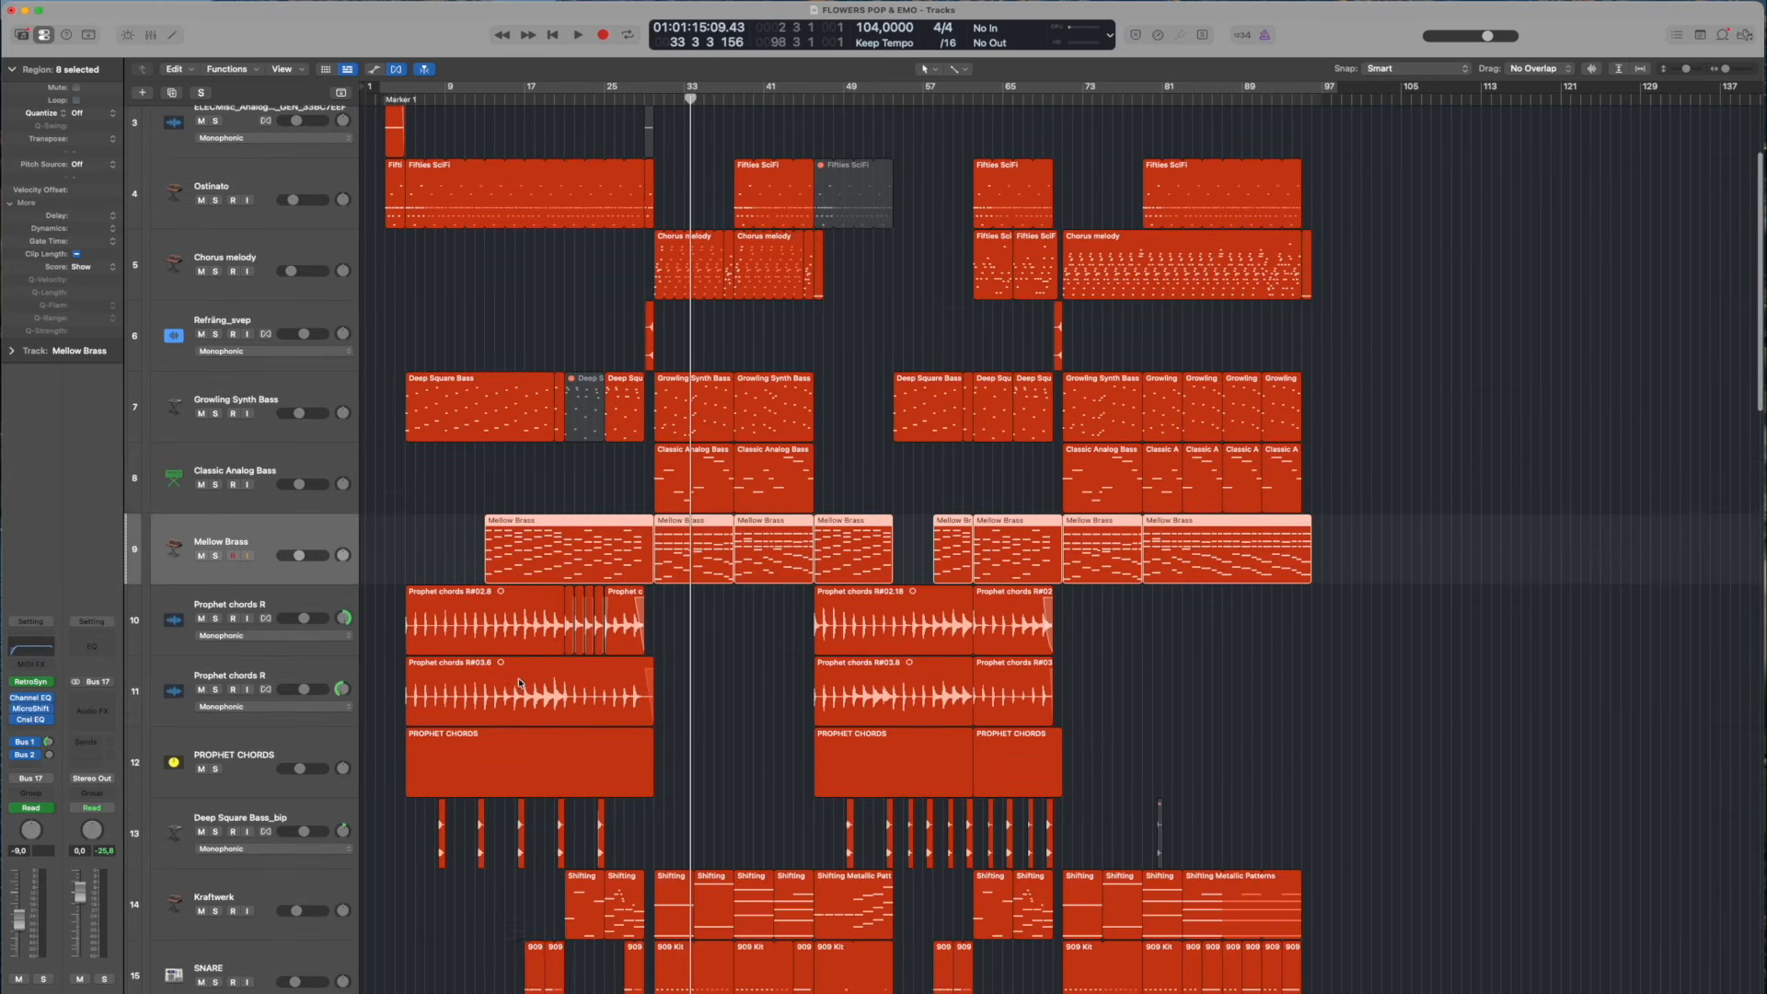
Solo Mellow Brass, both Prophet chords R tracks and PROPHET CHORDS, and set the playhead to bar 4, beat 4
{"action": "left_click", "coordinate": [216, 769]}
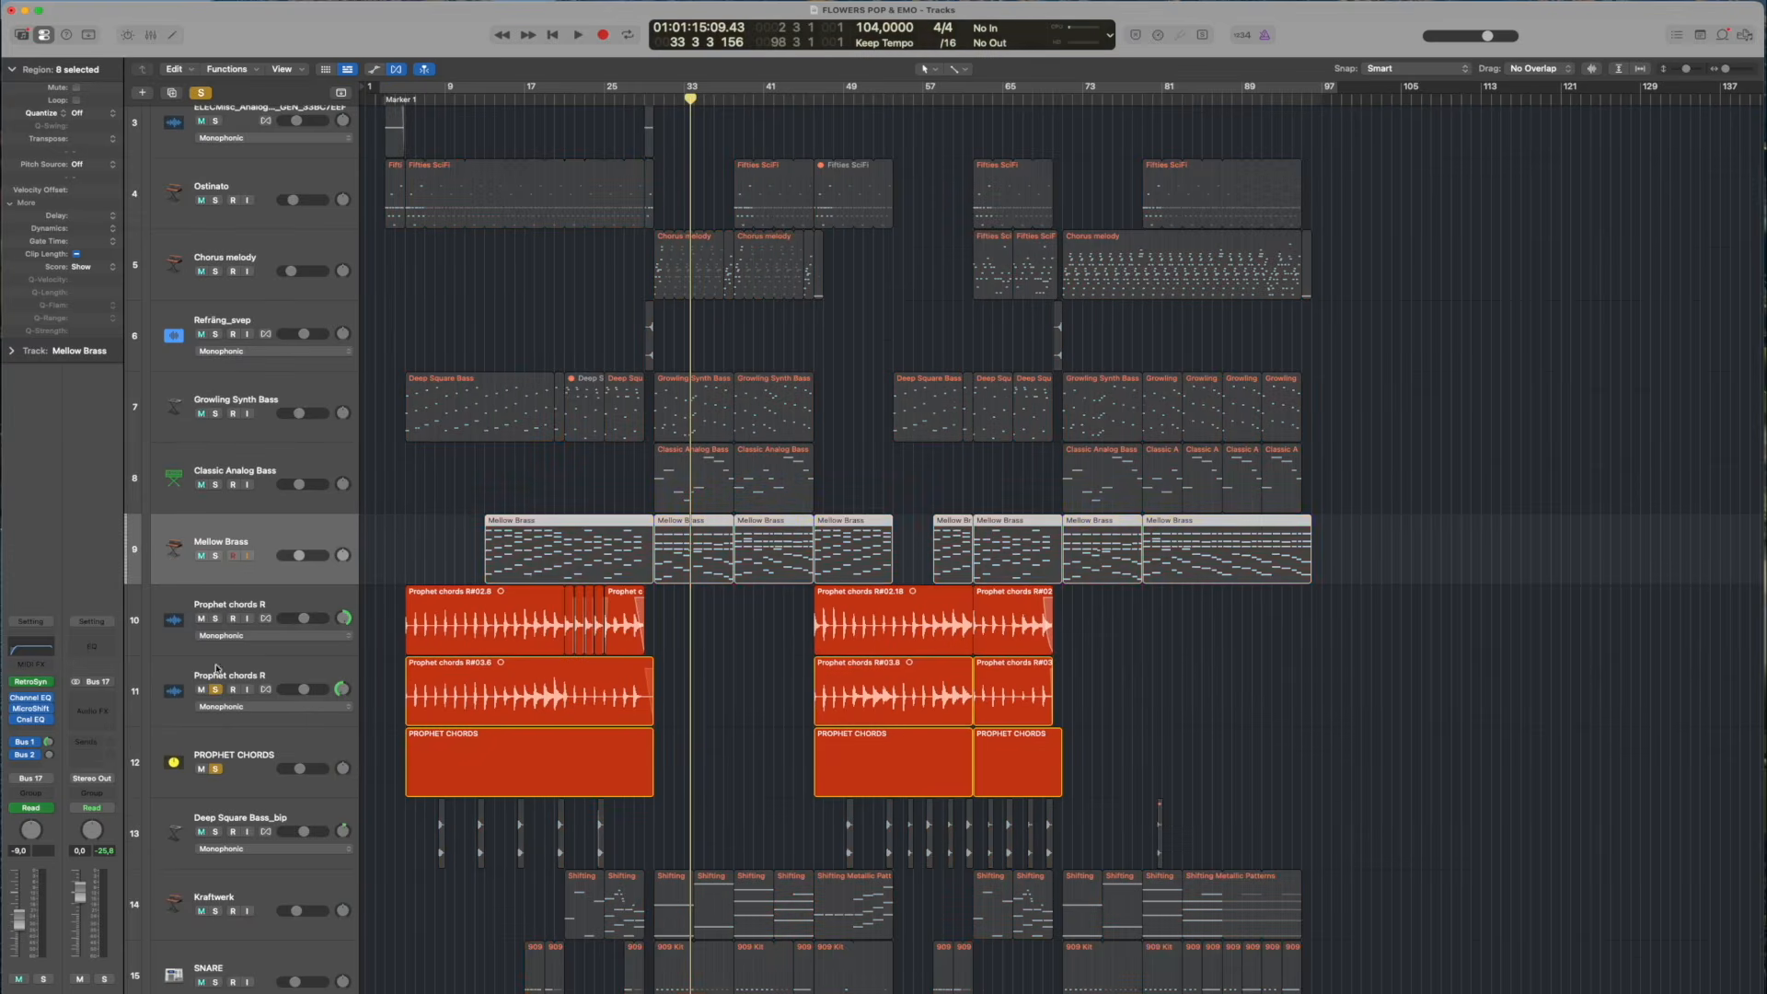
{"action": "left_click", "coordinate": [405, 89]}
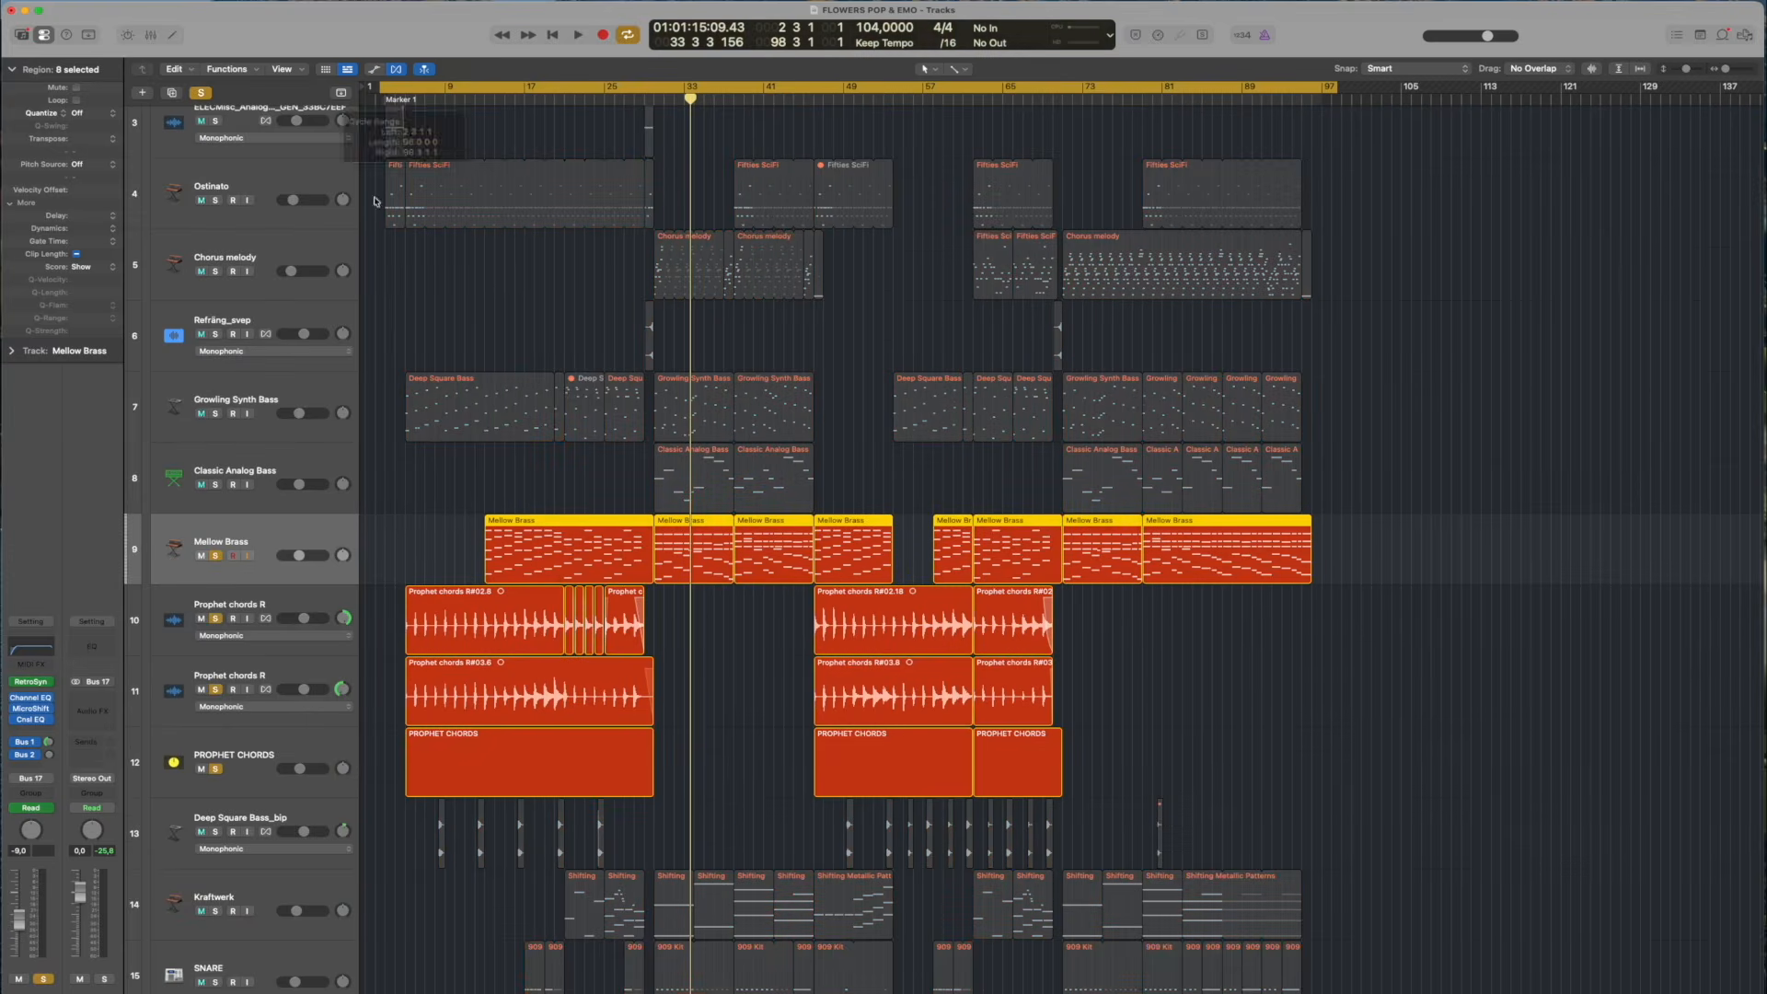
{"action": "left_click", "coordinate": [311, 602]}
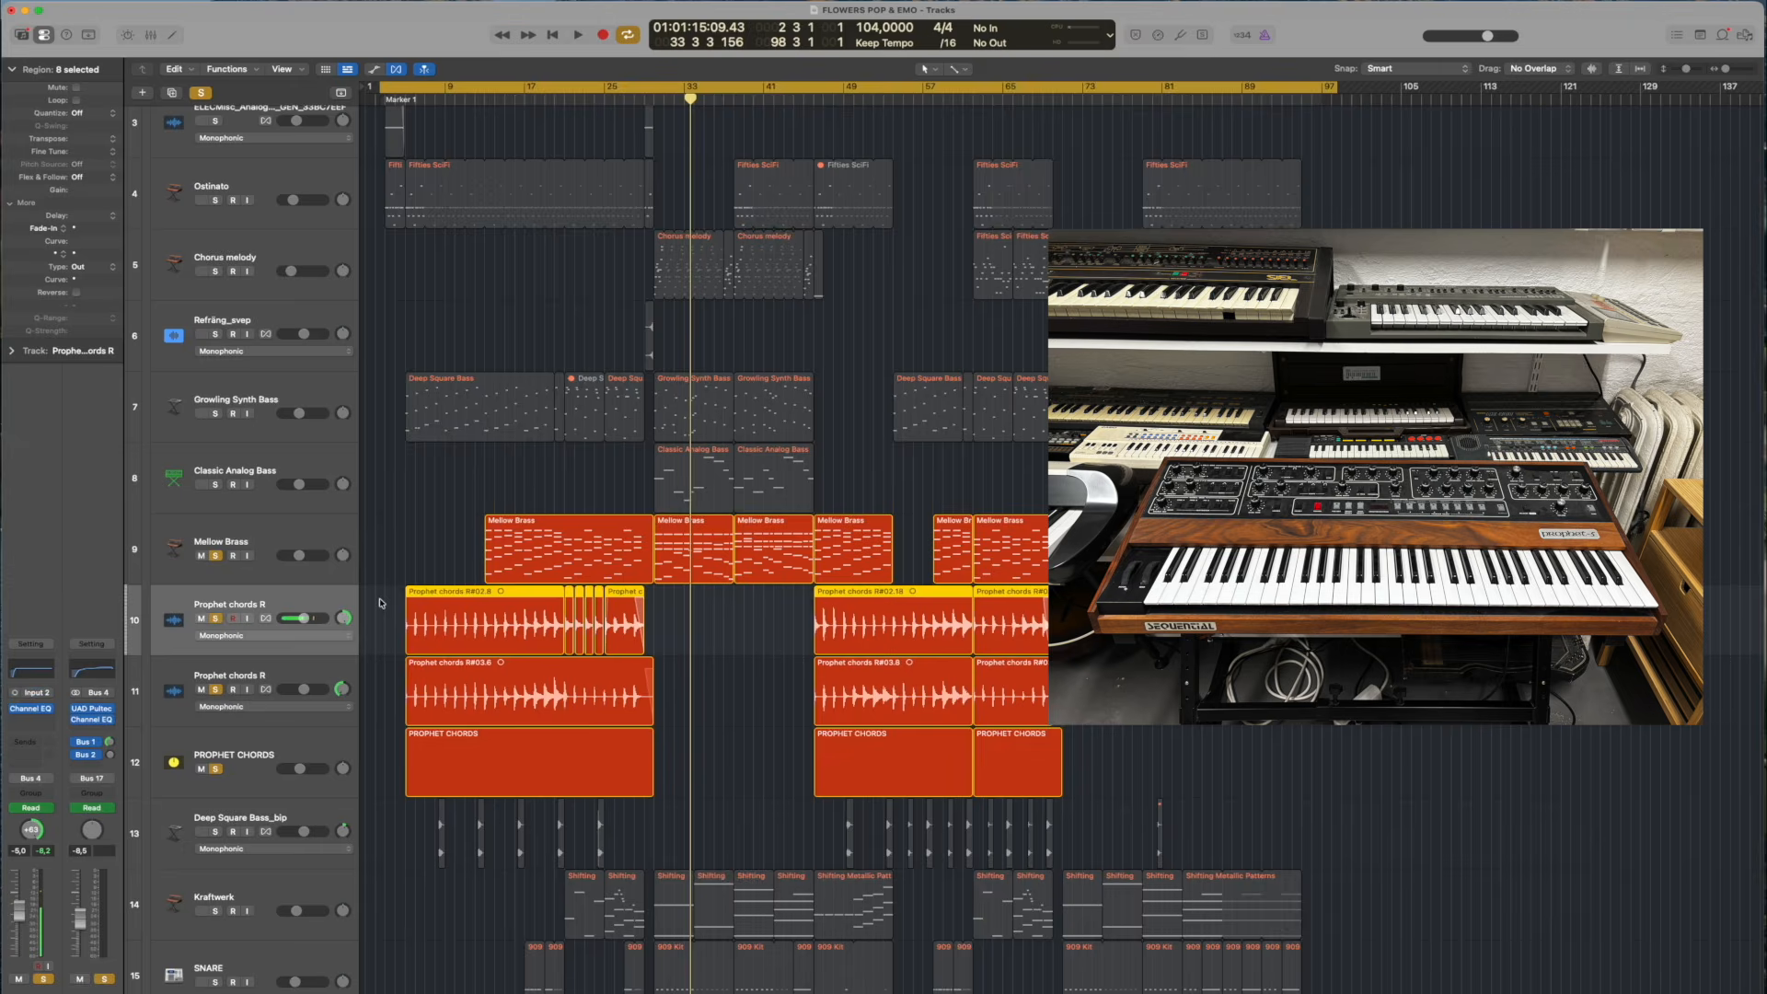
{"action": "scroll", "coordinate": [495, 470], "scroll_direction": "up", "scroll_amount": 5}
{"action": "scroll", "coordinate": [516, 455], "scroll_direction": "left", "scroll_amount": 5}
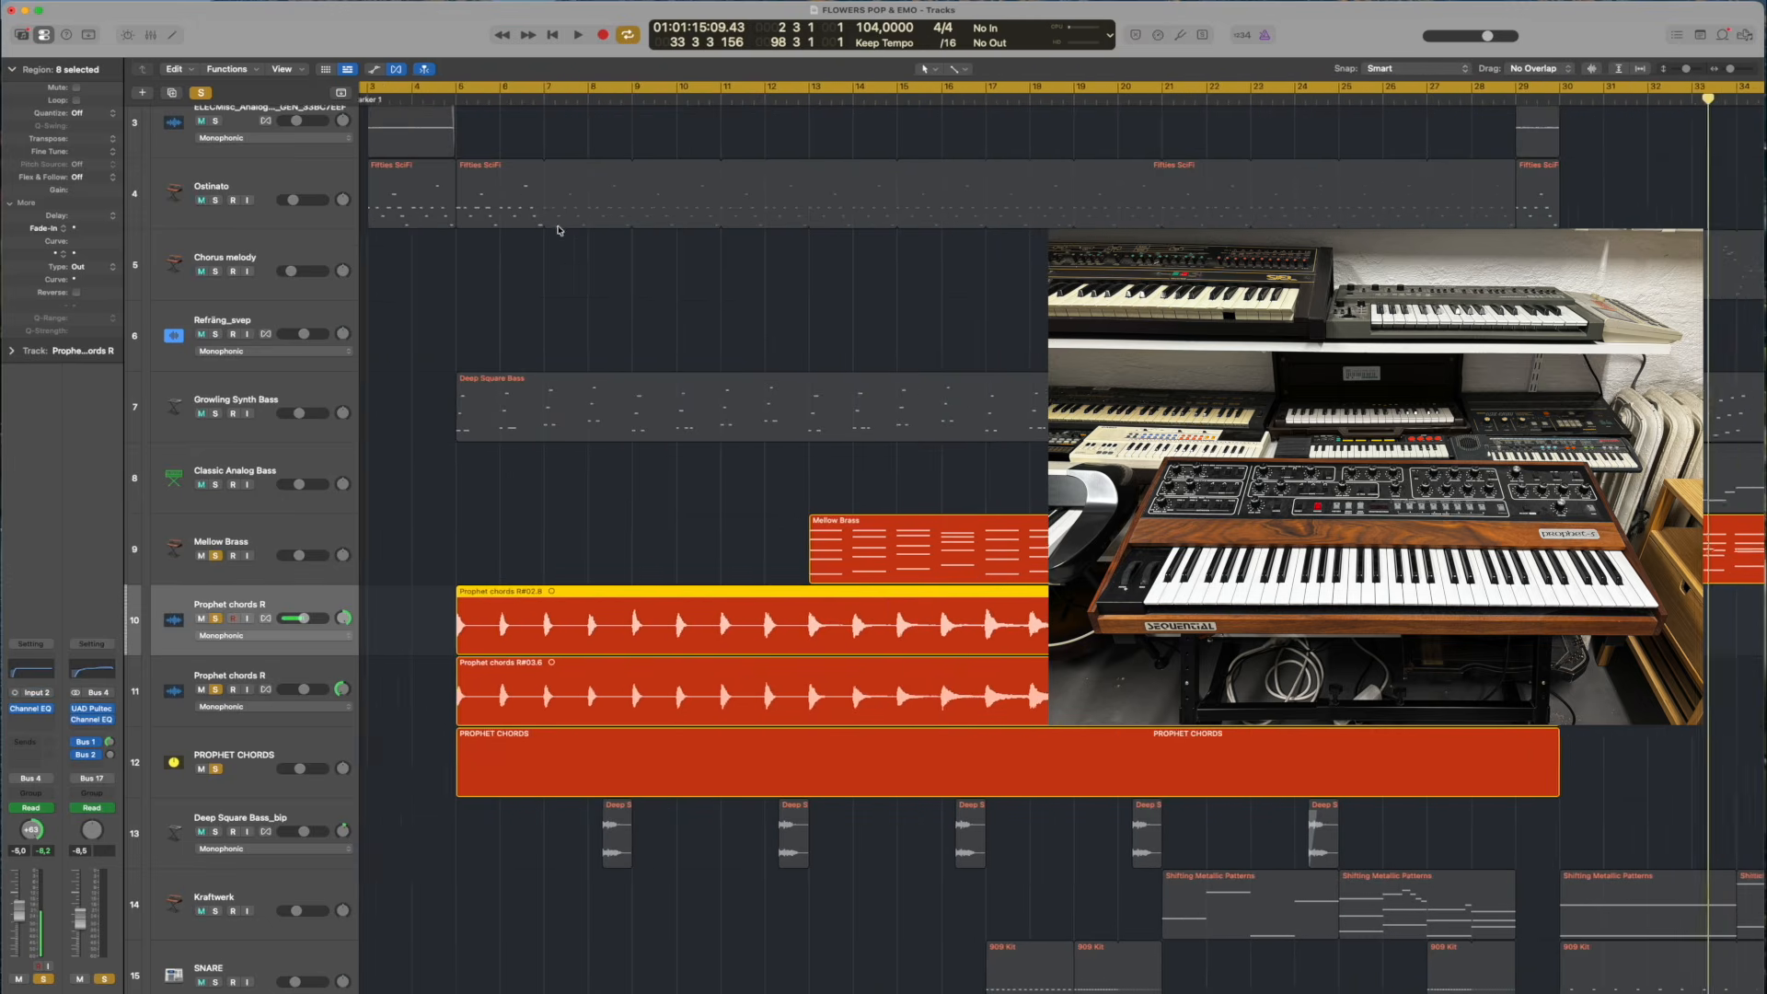
{"action": "left_click", "coordinate": [493, 624], "text": "shift"}
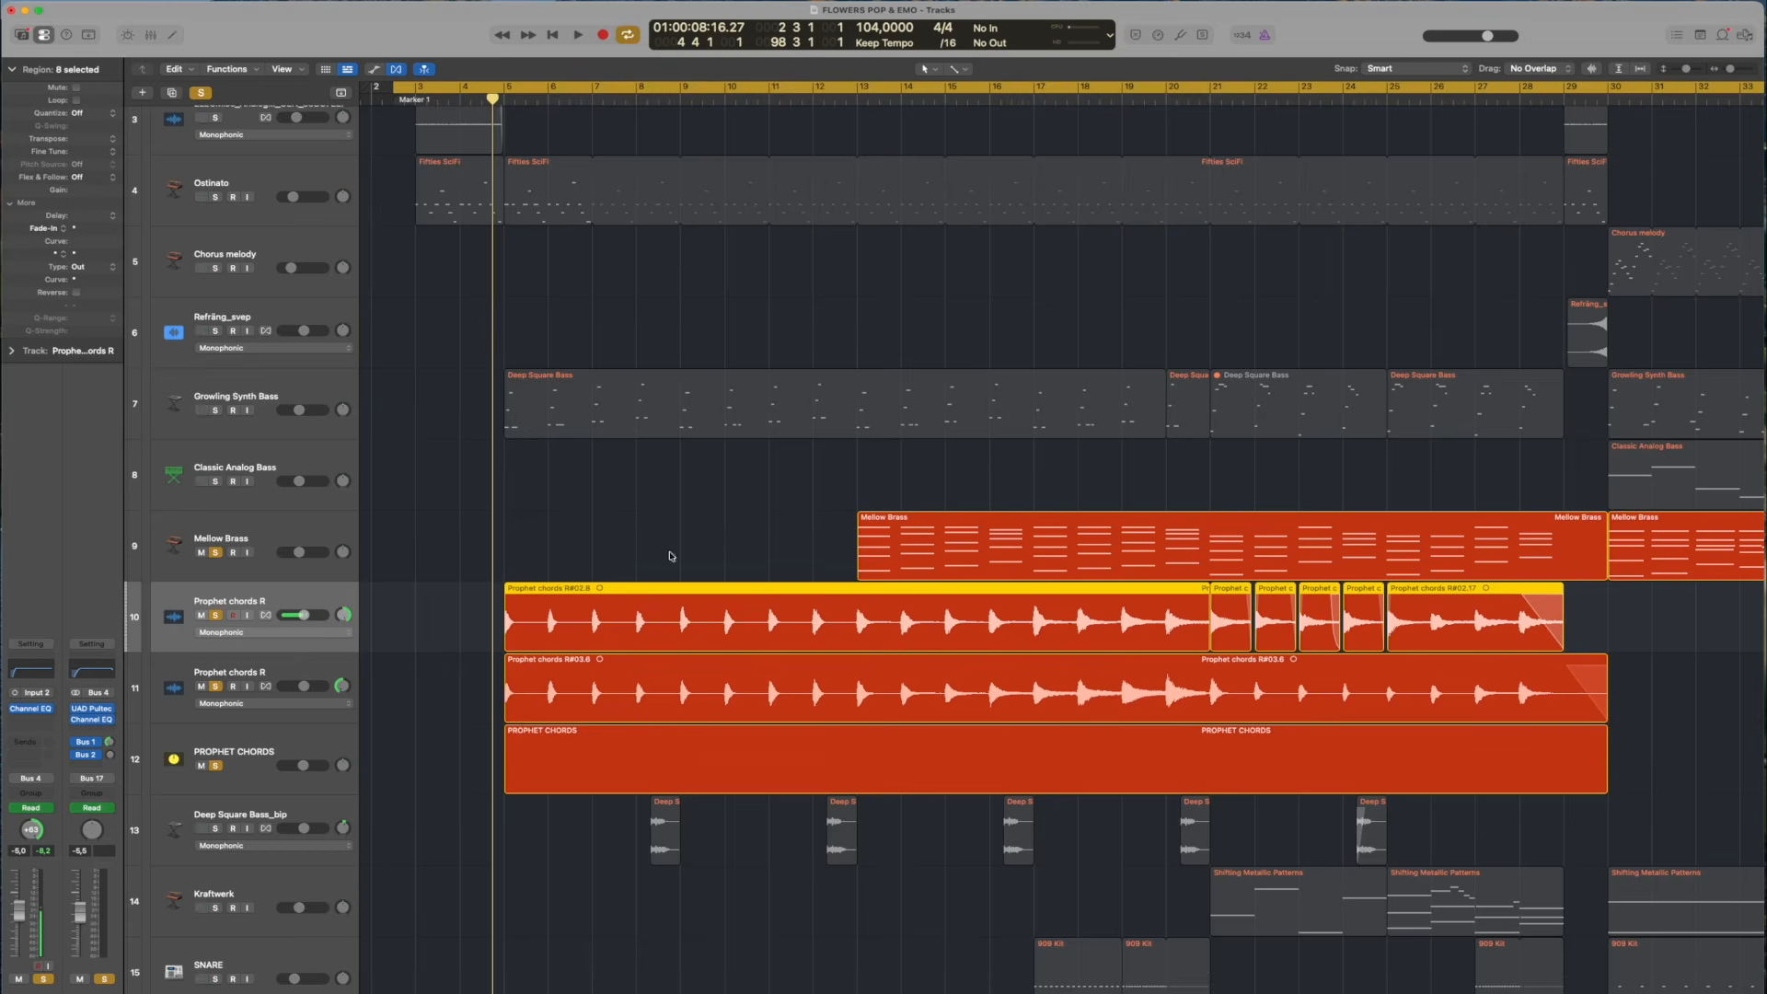
Move the playhead to bar 13, select the Mellow Brass track, inspect its MicroShift plug-in settings, and close the plug-in
{"action": "left_click_drag", "start_coordinate": [835, 101], "coordinate": [856, 101]}
{"action": "left_click", "coordinate": [247, 539]}
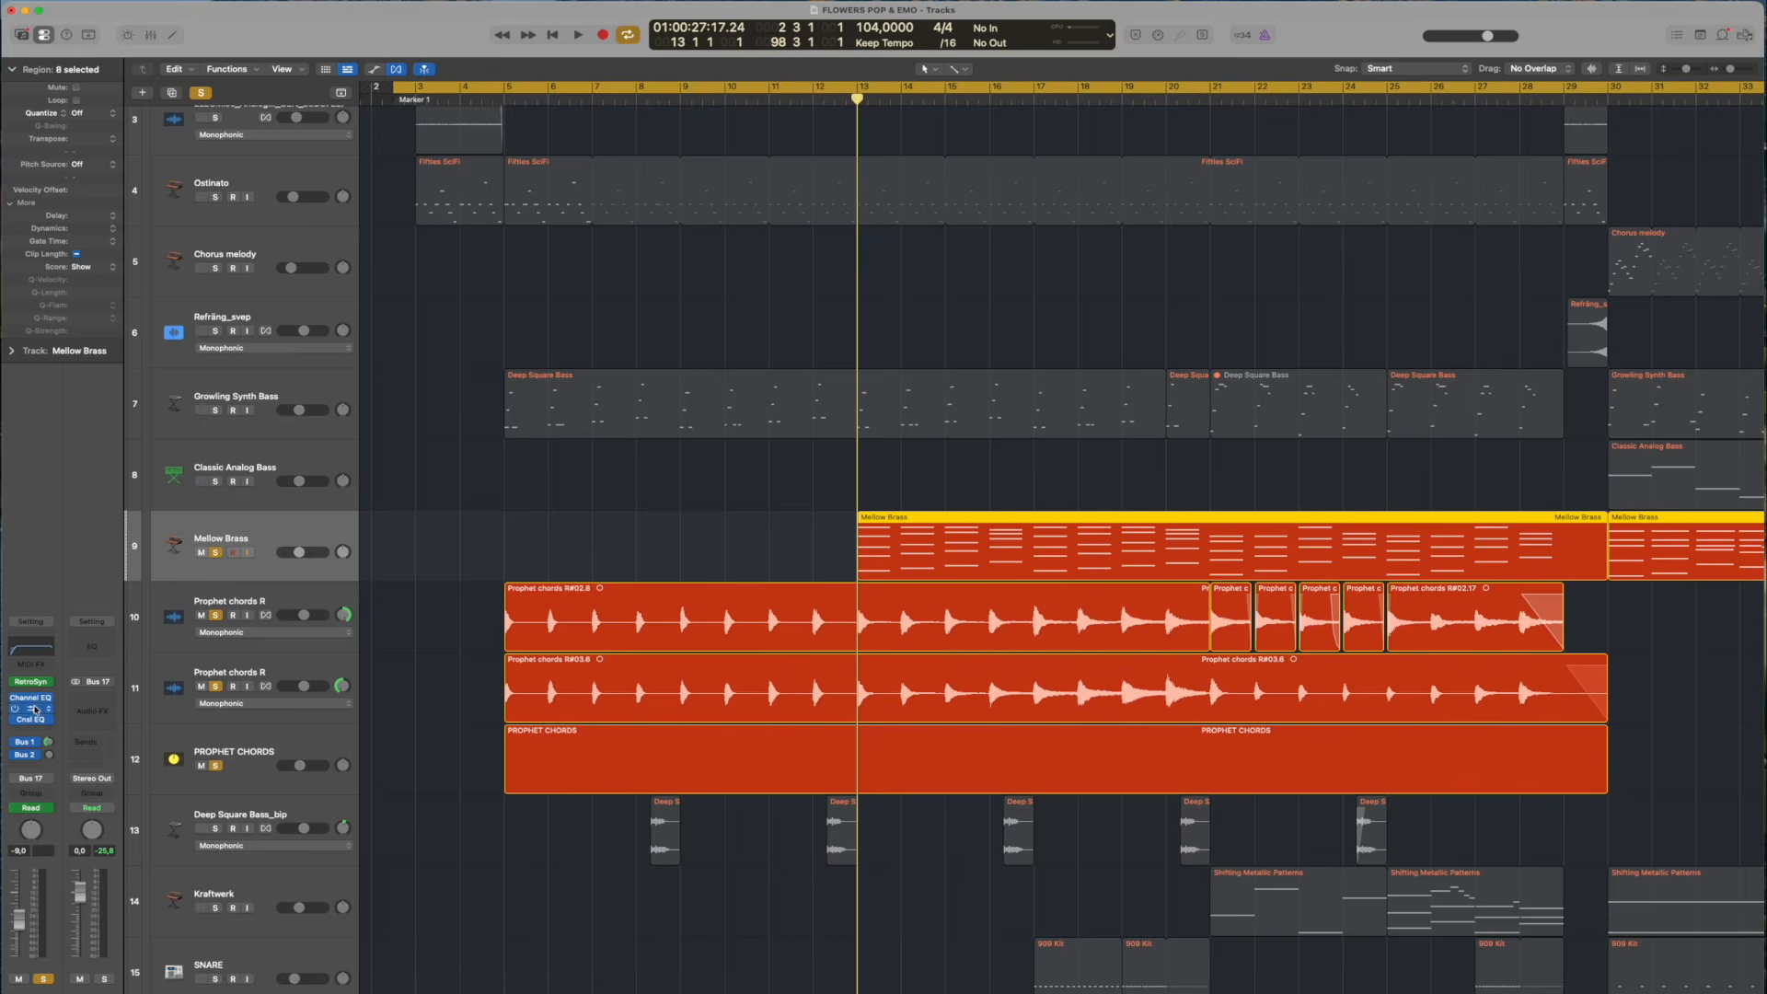
{"action": "left_click", "coordinate": [34, 709]}
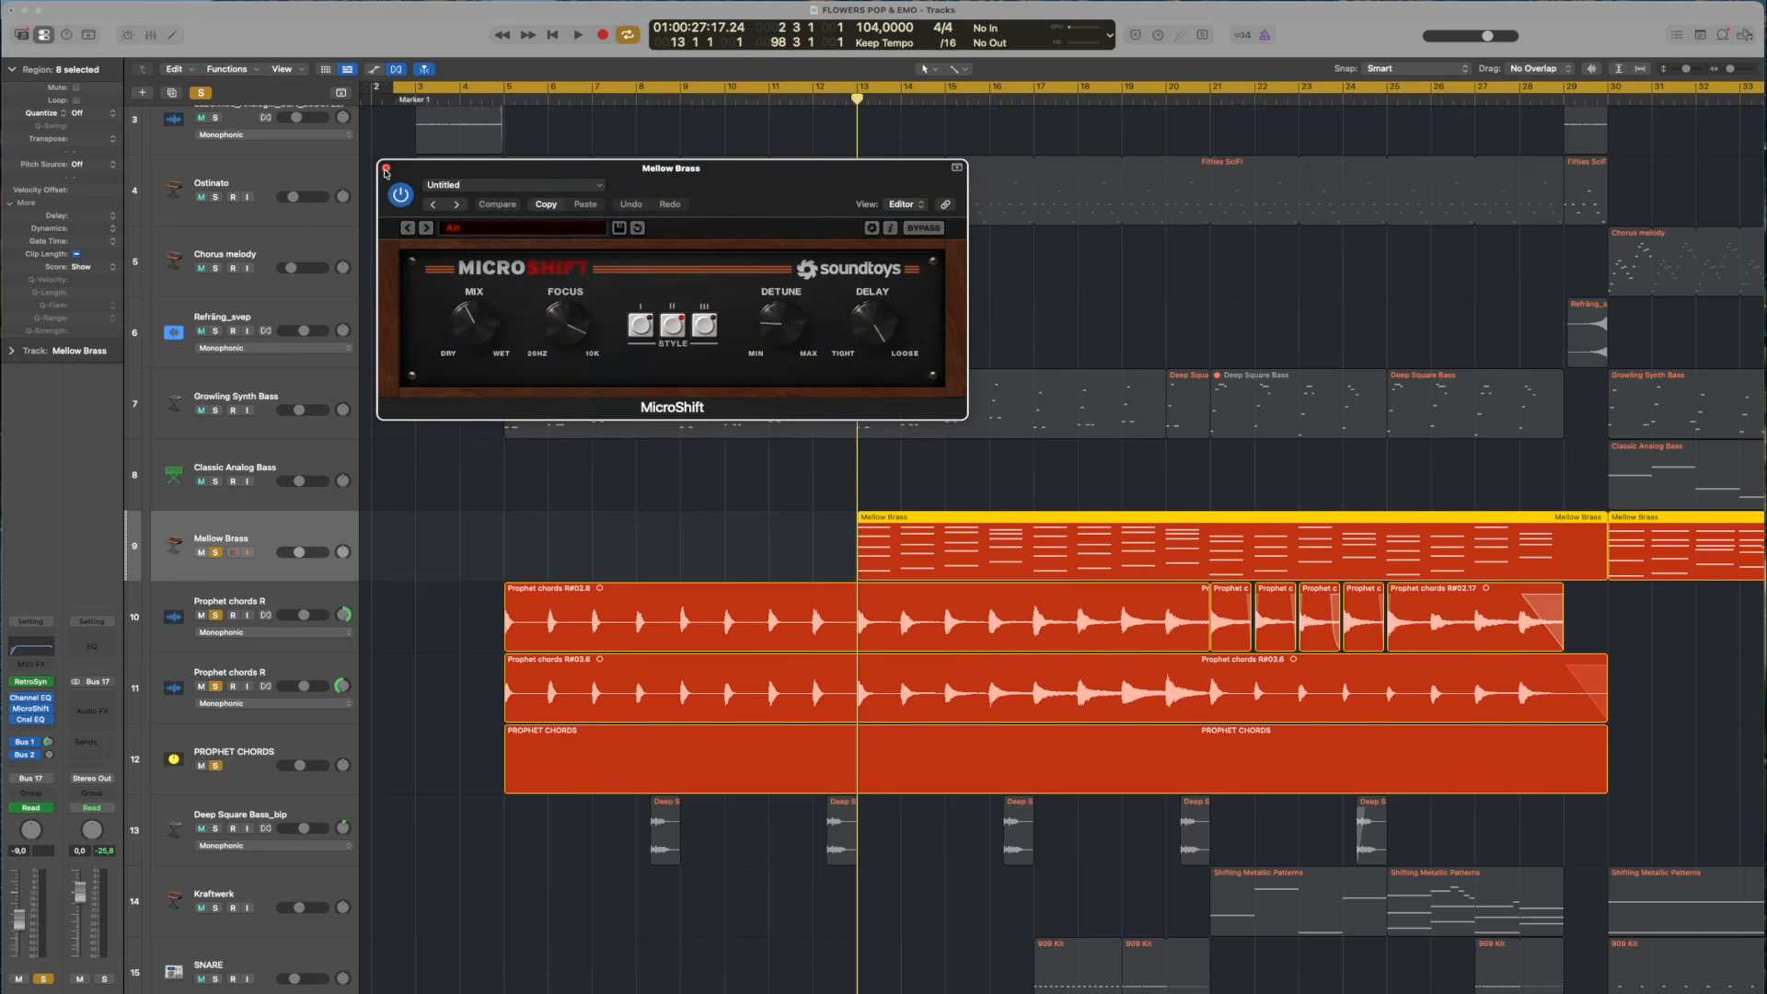
{"action": "left_click", "coordinate": [386, 168]}
Play the soloed Mellow Brass and Prophet chords tracks together from bar 4, beat 3
{"action": "left_click", "coordinate": [481, 99]}
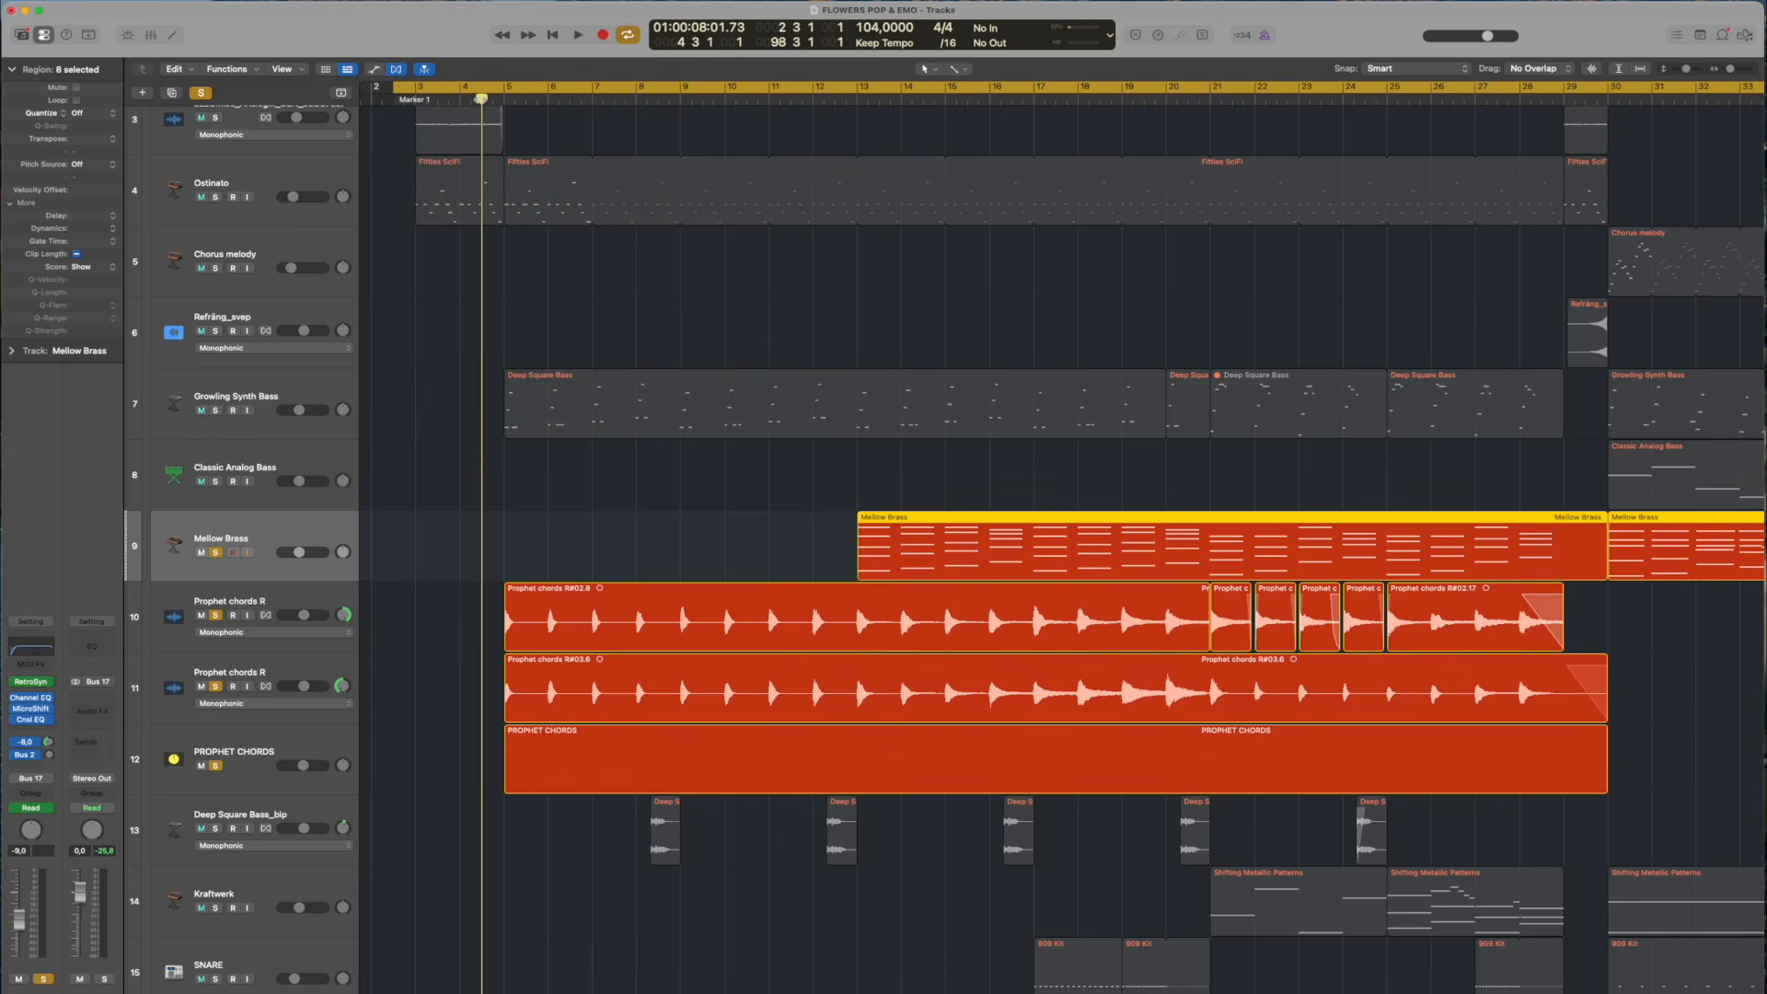
{"action": "key", "text": "space"}
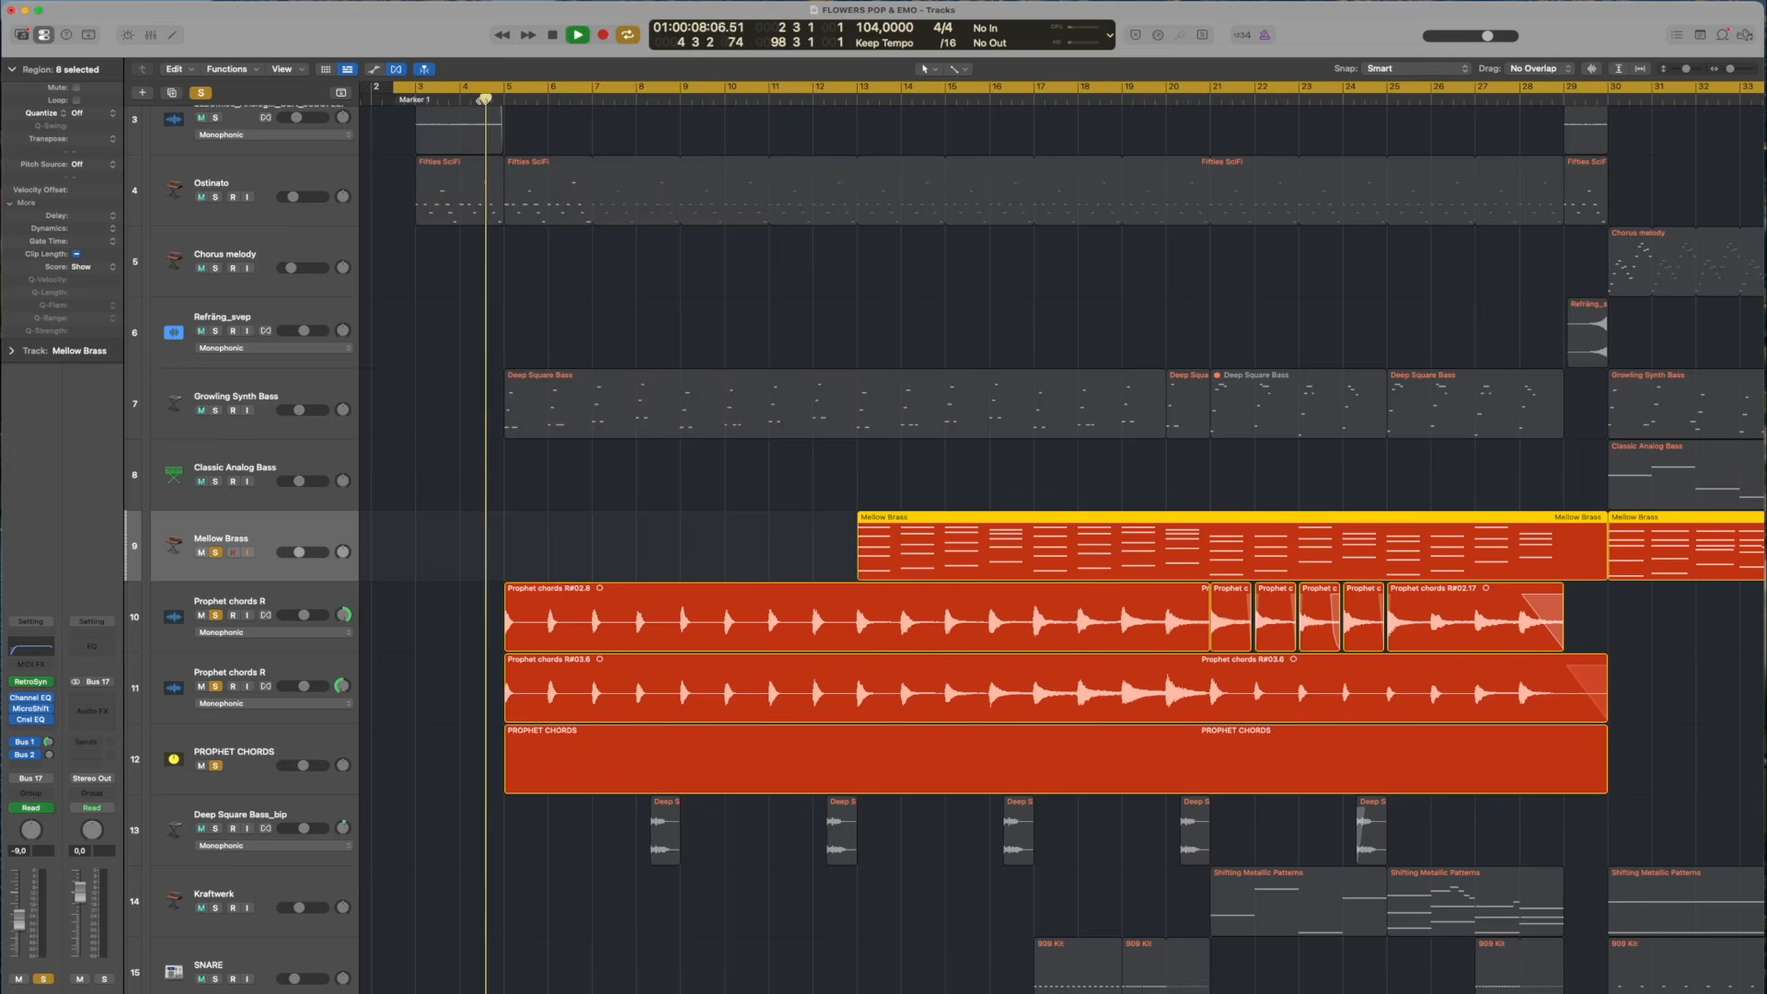
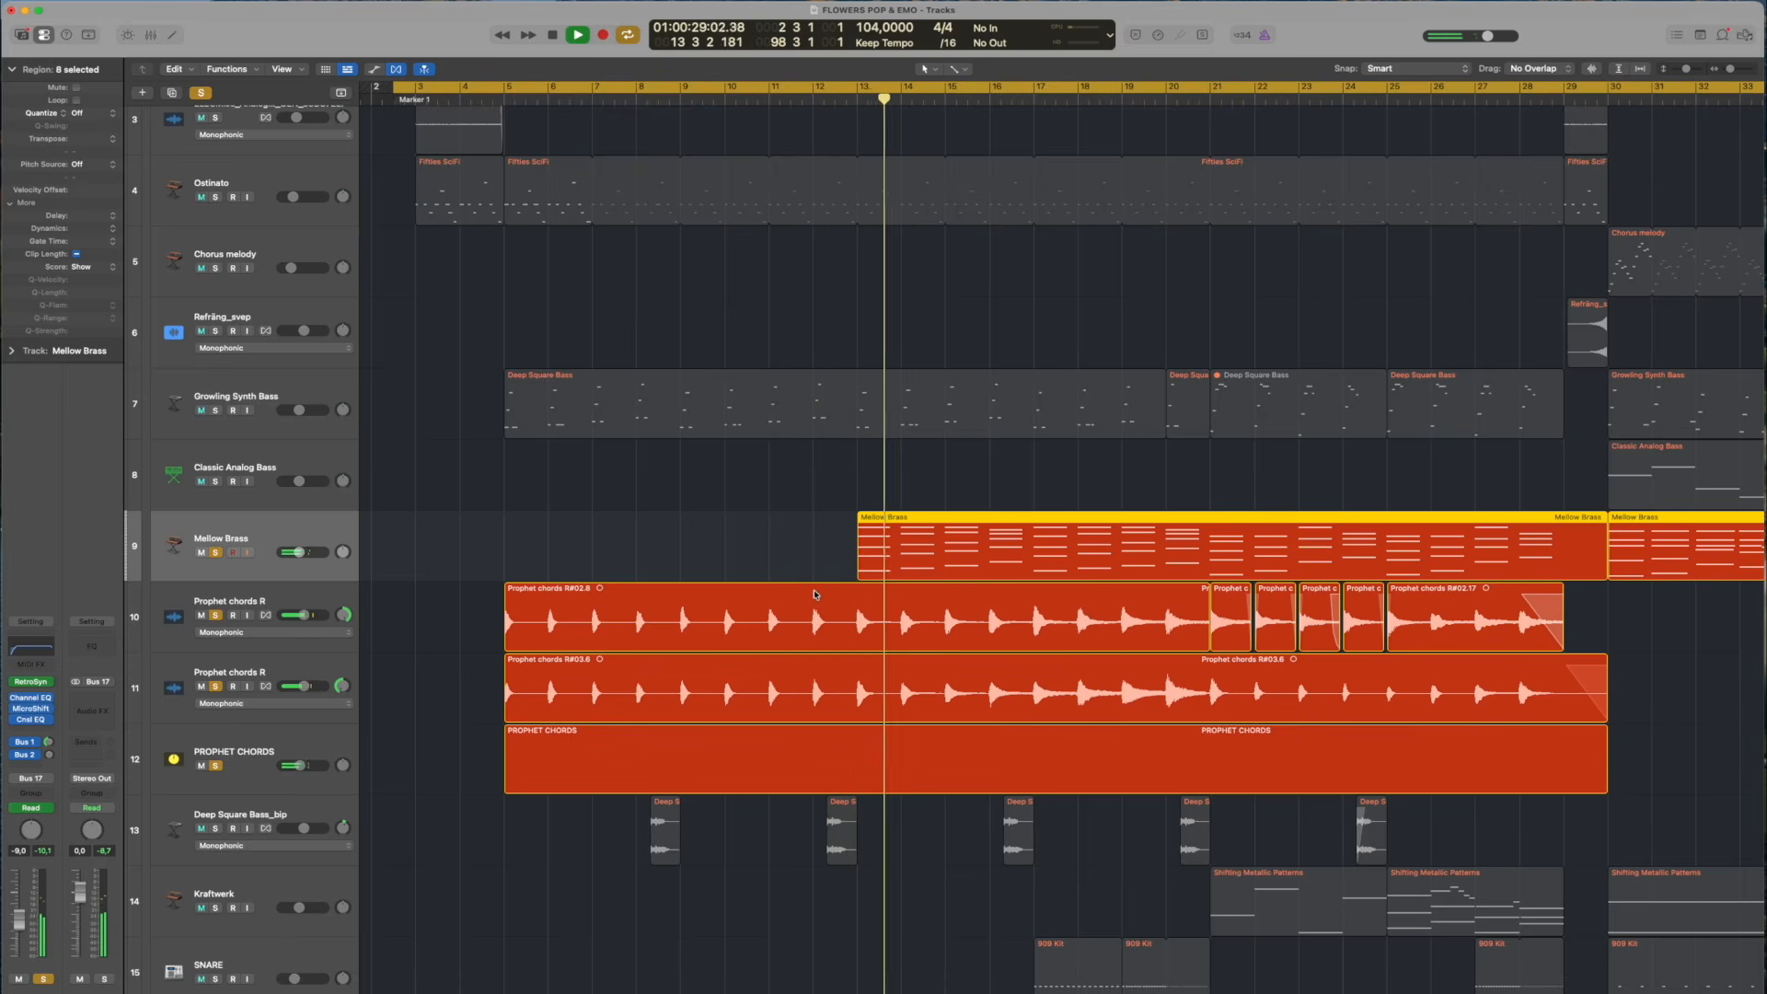
Show the track automation and display the Channel EQ High Shelf Gain lane for Mellow Brass
{"action": "key", "text": "a"}
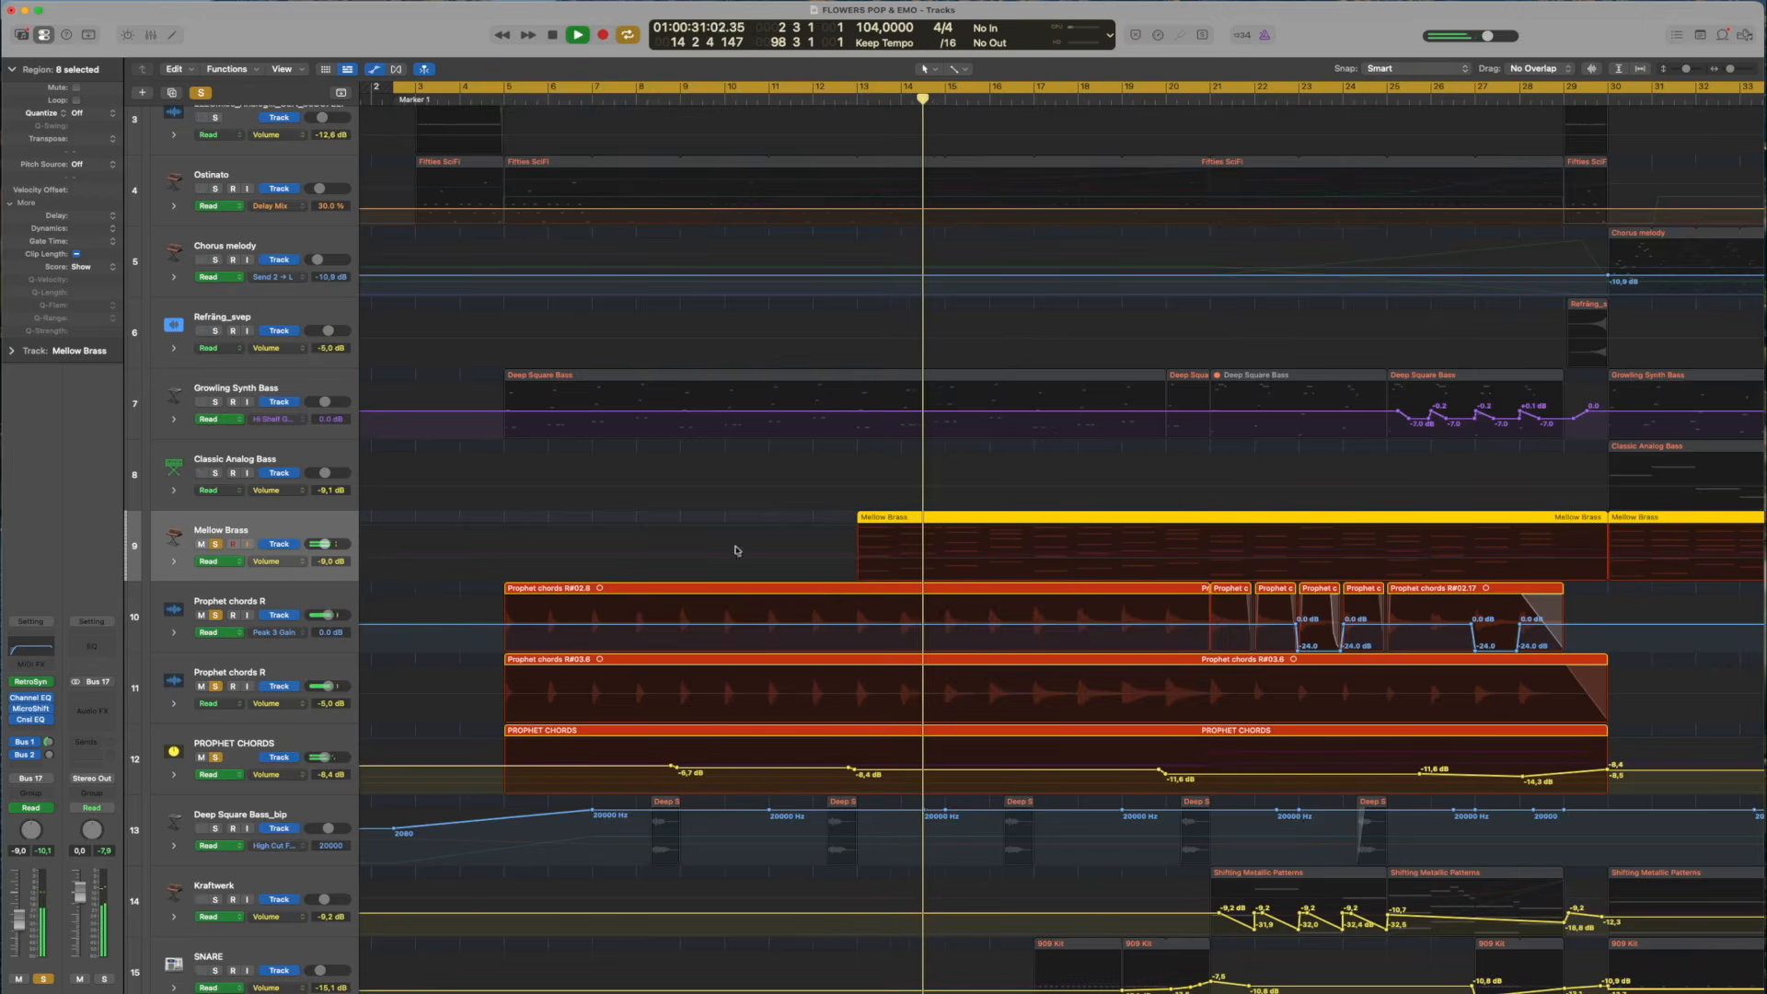
{"action": "left_click", "coordinate": [269, 561]}
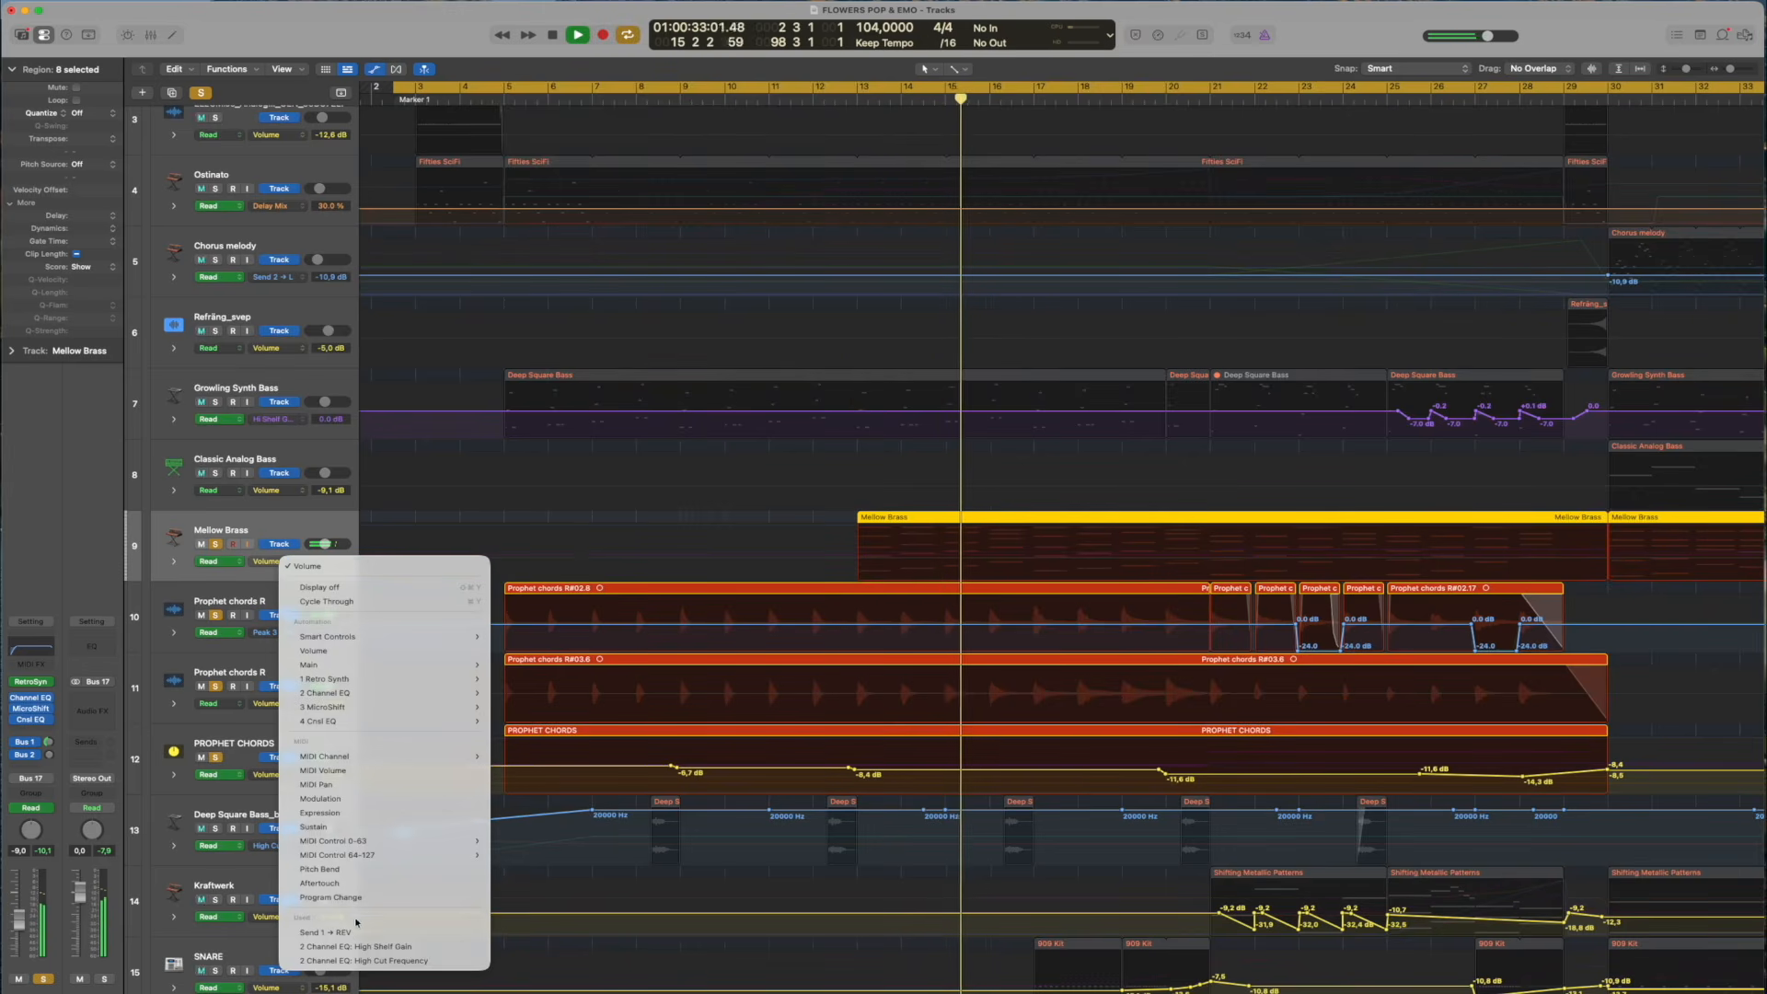
{"action": "left_click", "coordinate": [355, 946]}
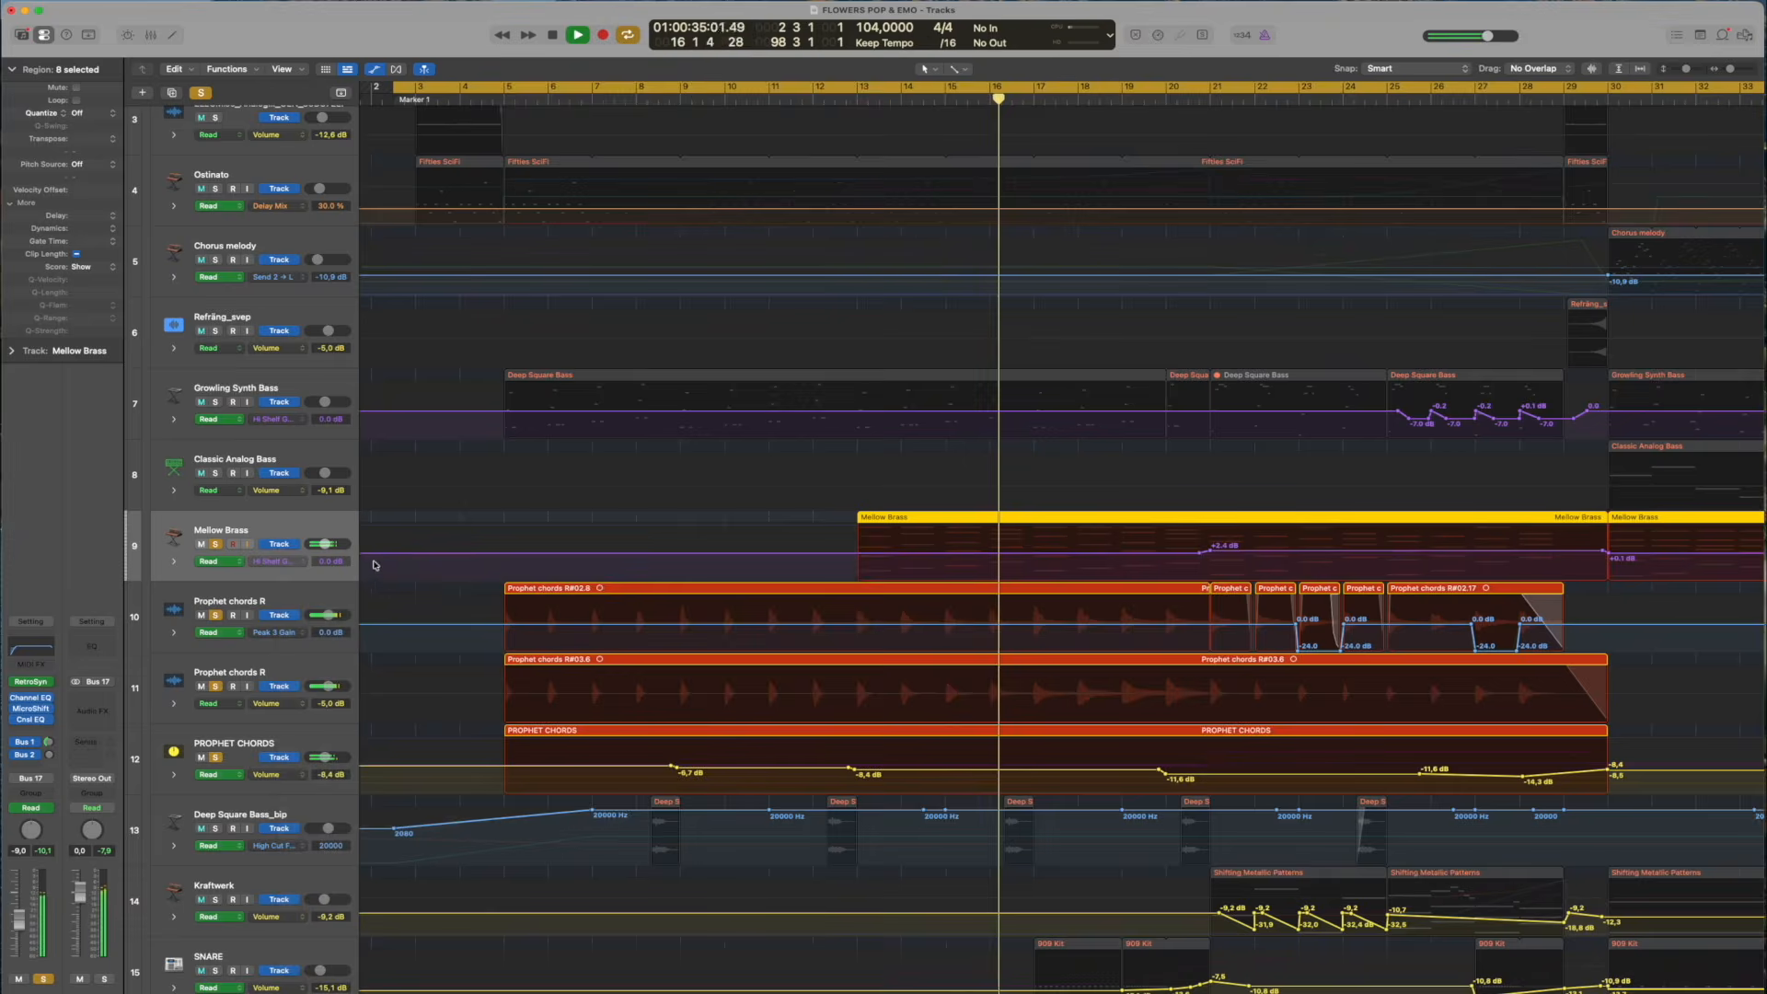
View the High Cut Frequency automation of Mellow Brass, switch its lane back to High Shelf Gain, and hide the track automation
{"action": "left_click", "coordinate": [293, 563]}
{"action": "left_click", "coordinate": [285, 564]}
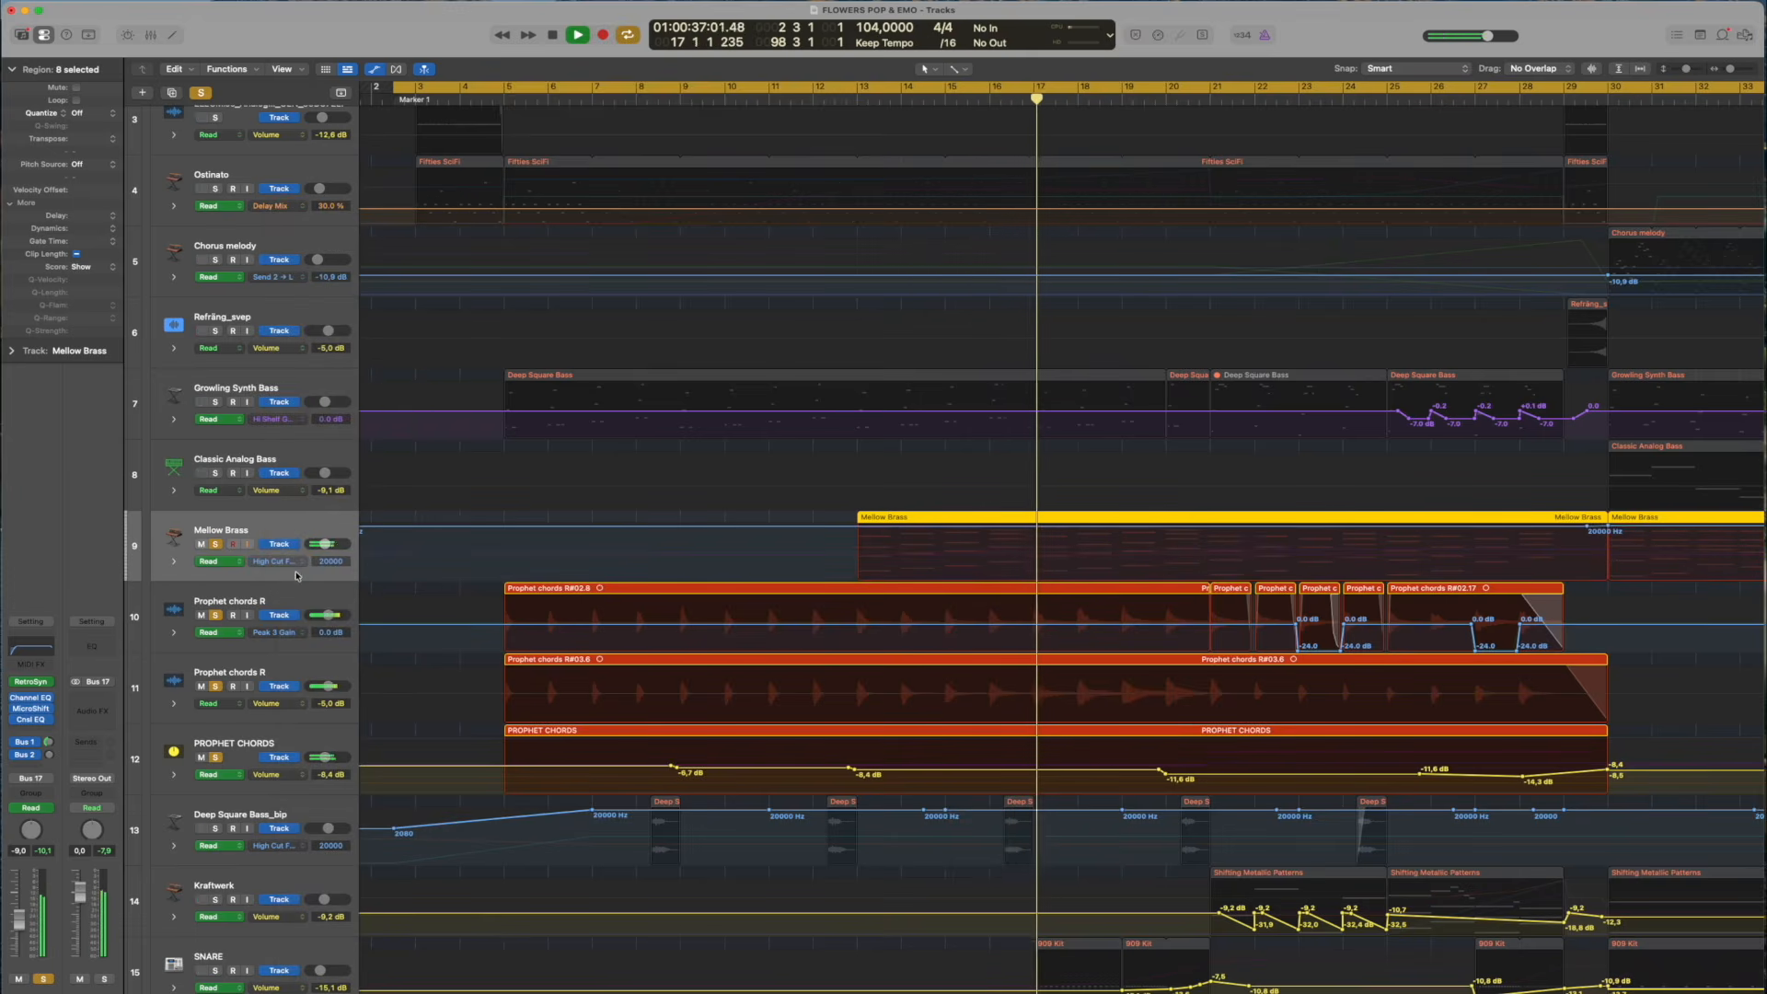
{"action": "left_click", "coordinate": [277, 561]}
{"action": "left_click", "coordinate": [297, 543]}
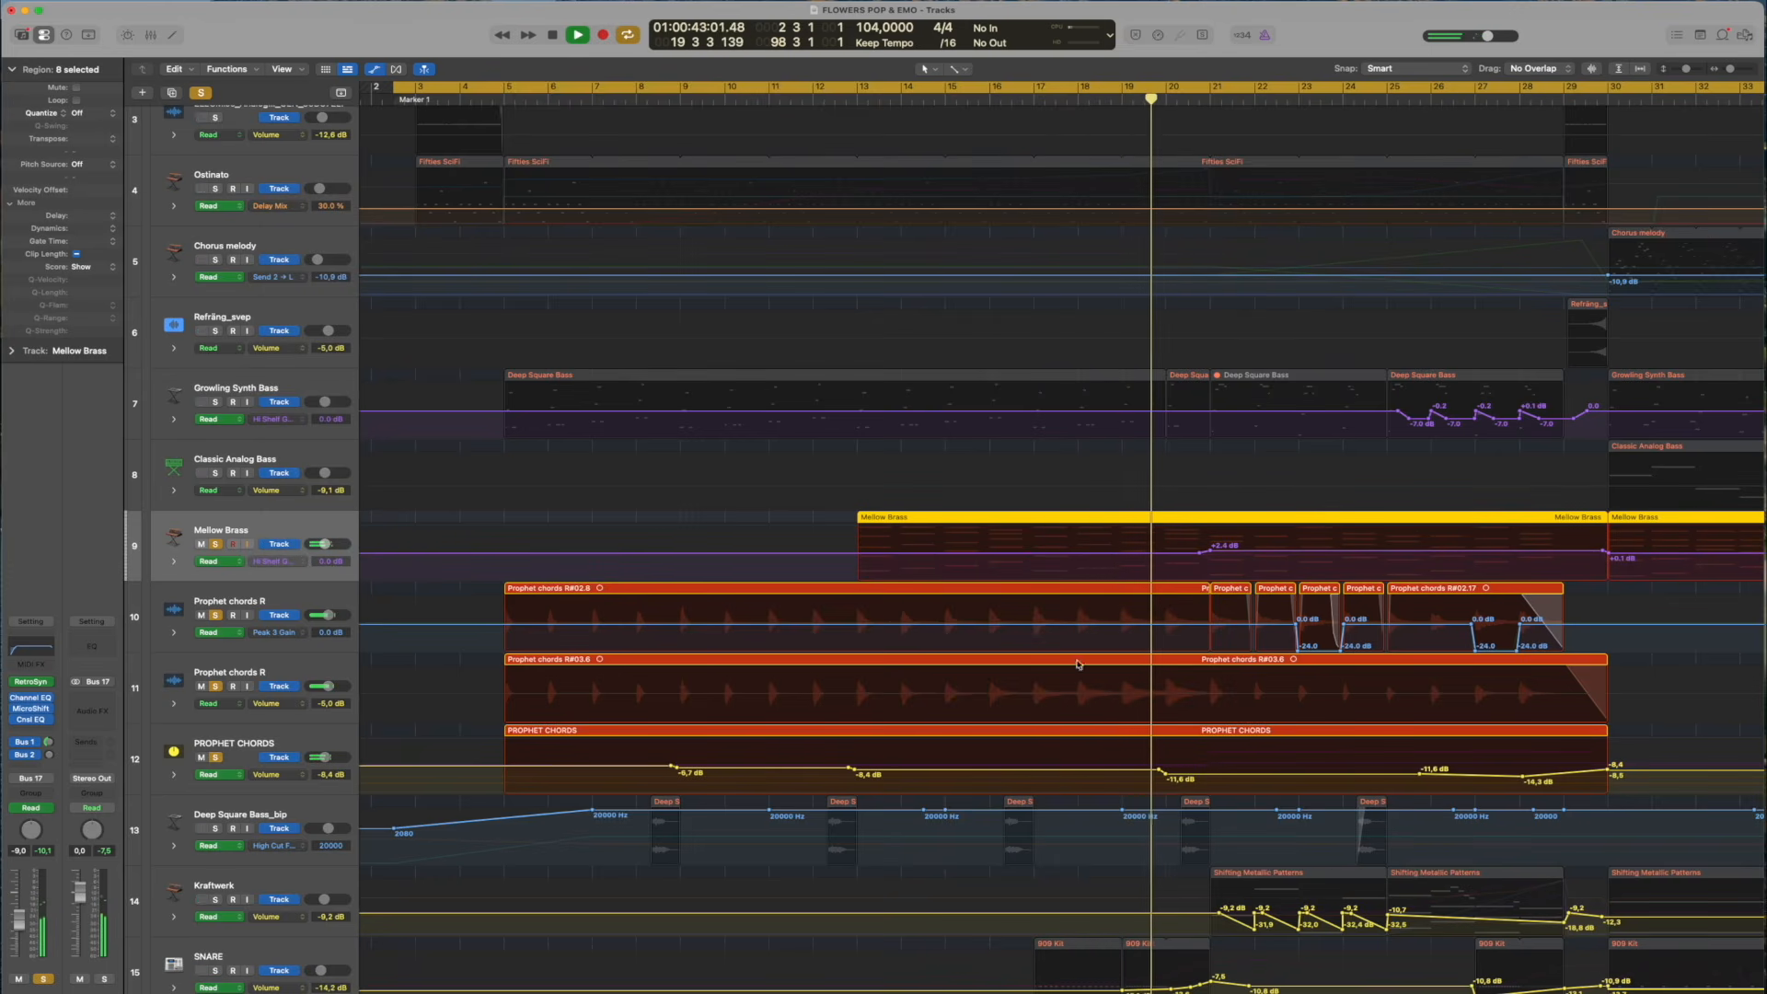
{"action": "key", "text": "a"}
{"action": "key", "text": "a"}
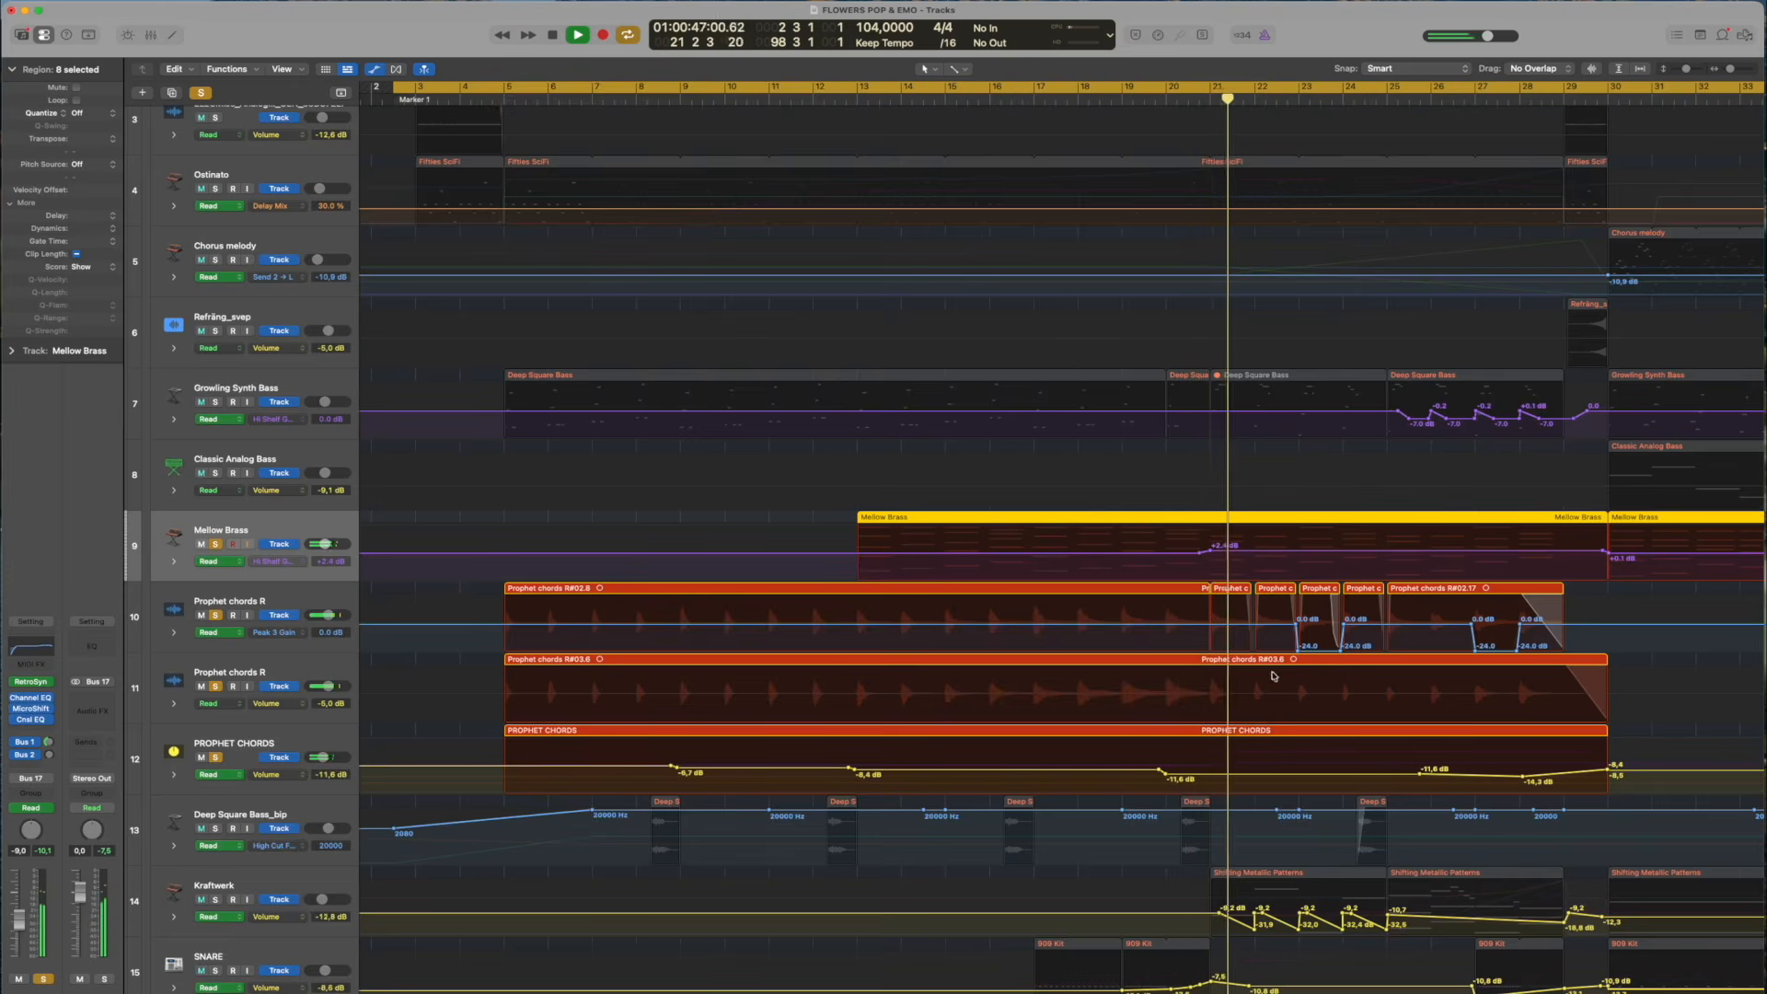
{"action": "key", "text": "a"}
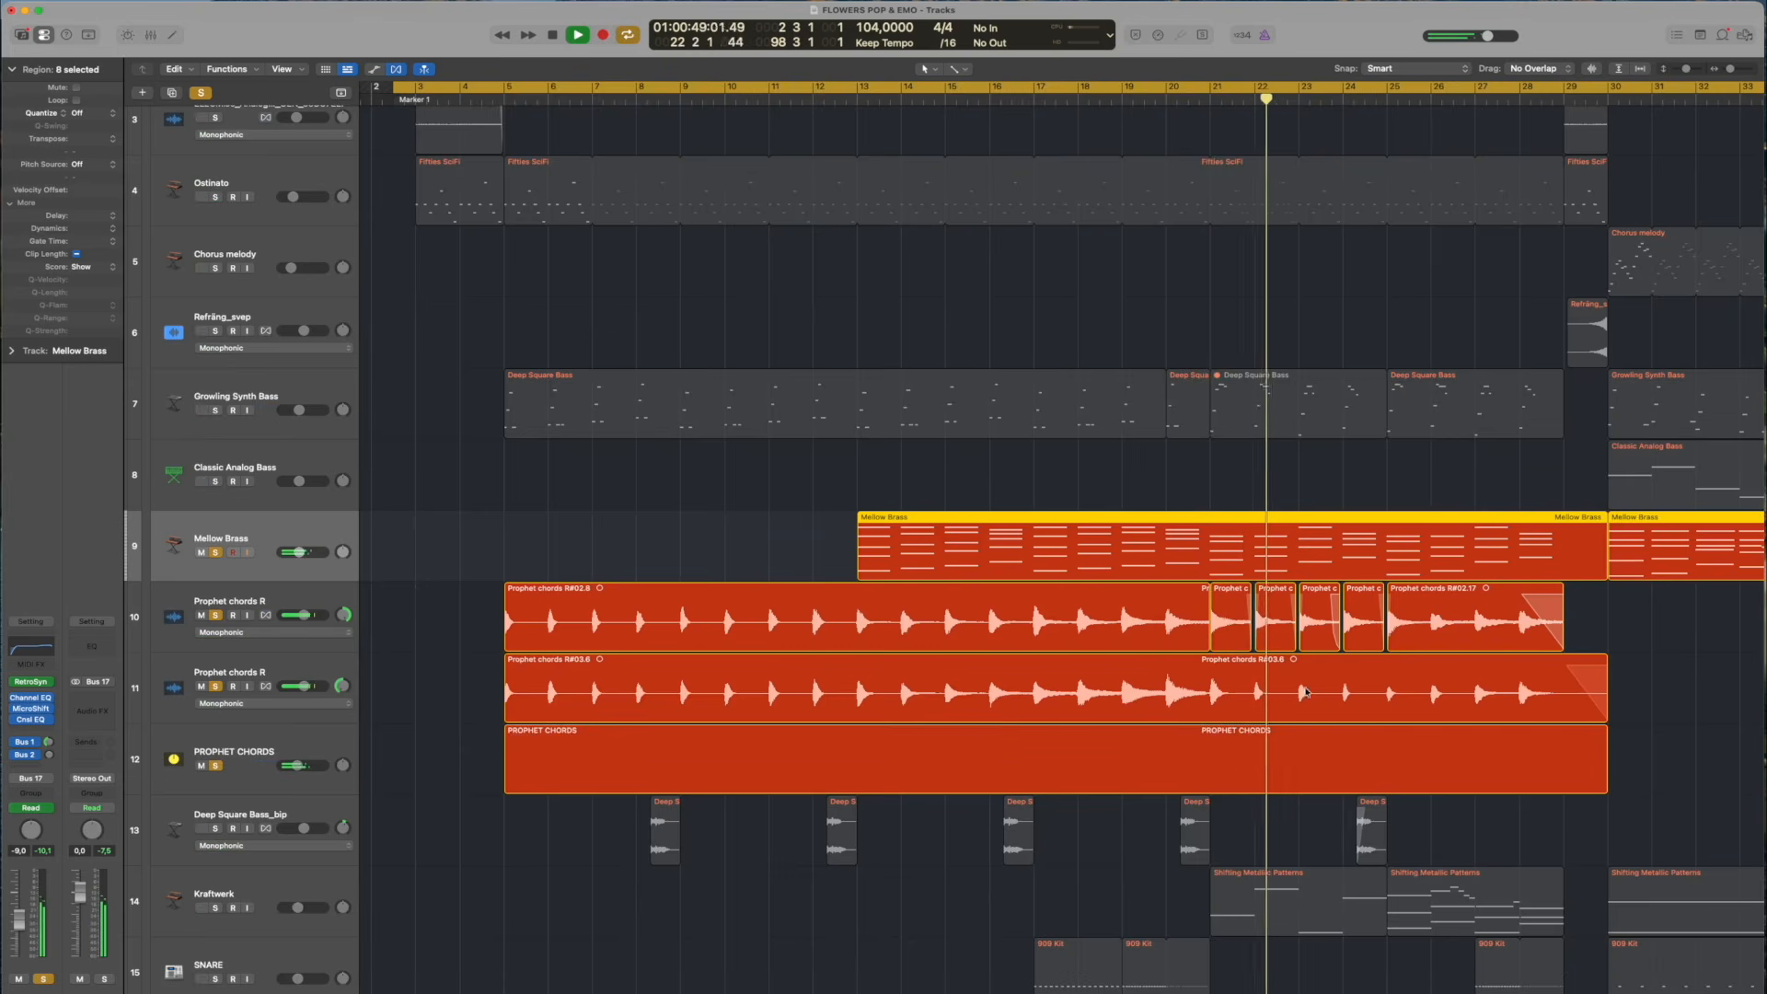
Turn off cycle mode and play the soloed brass and Prophet chords from the latter half of bar 22
{"action": "scroll", "coordinate": [1305, 692], "scroll_direction": "right", "scroll_amount": 10}
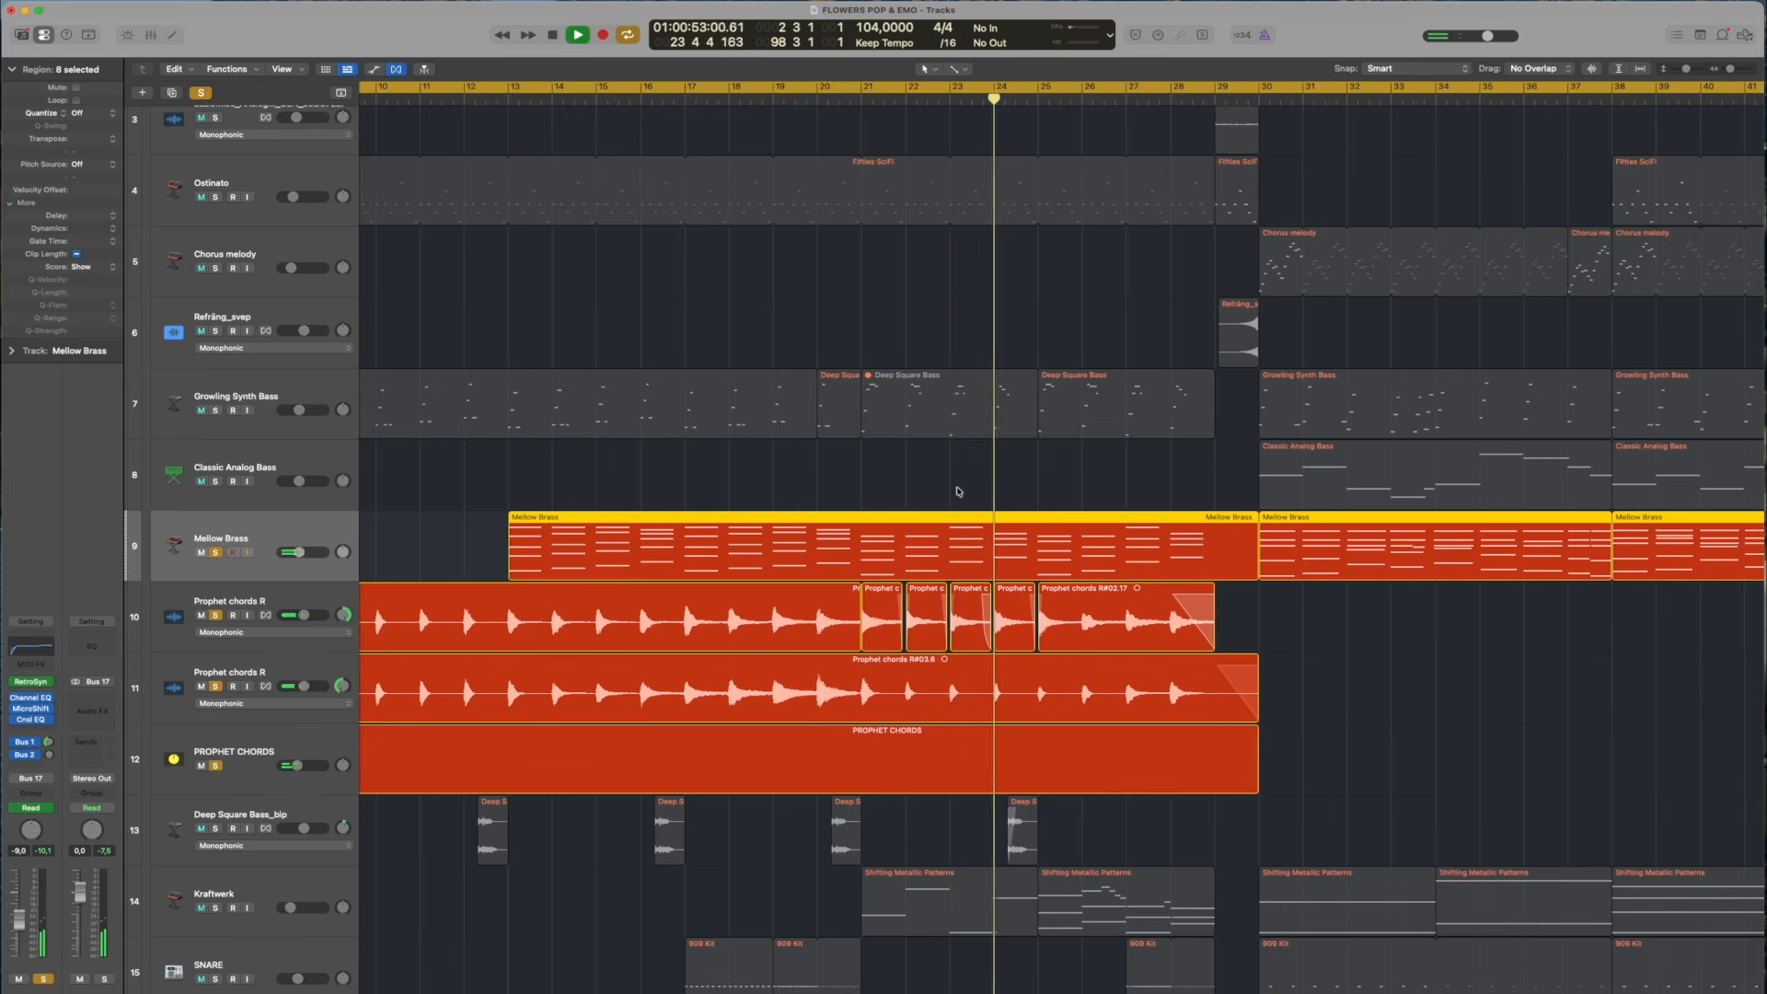
{"action": "left_click", "coordinate": [940, 89]}
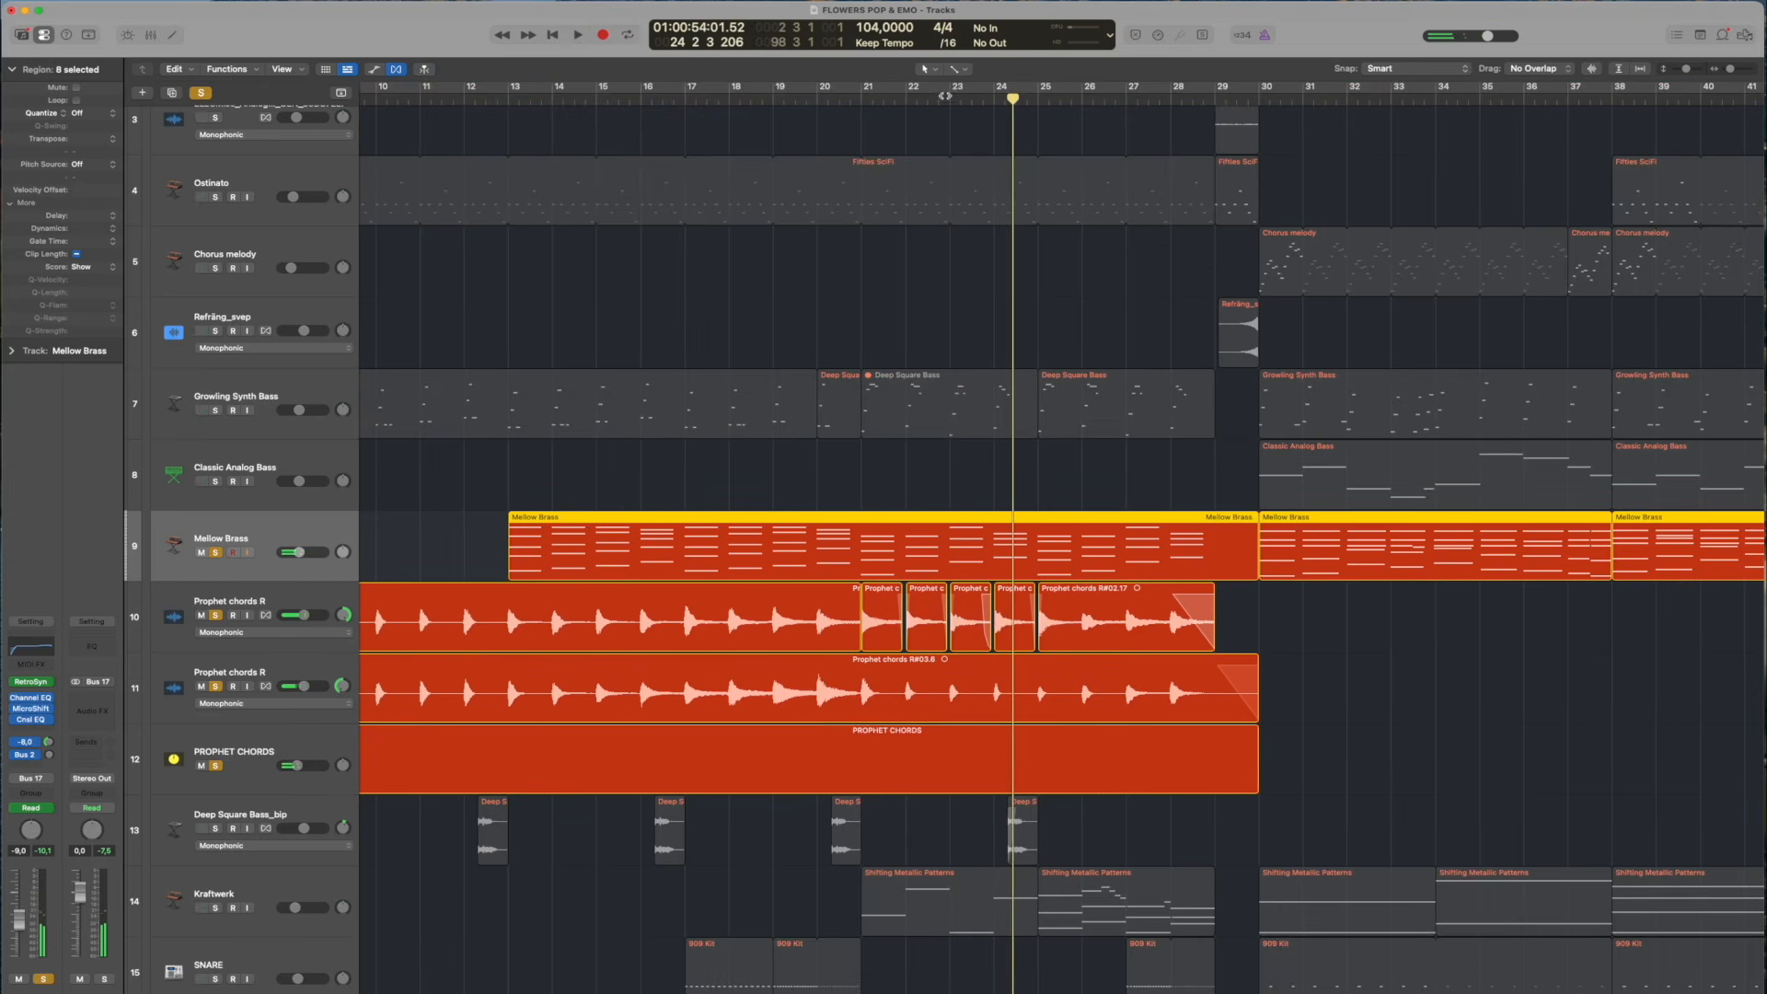
{"action": "key", "text": "space"}
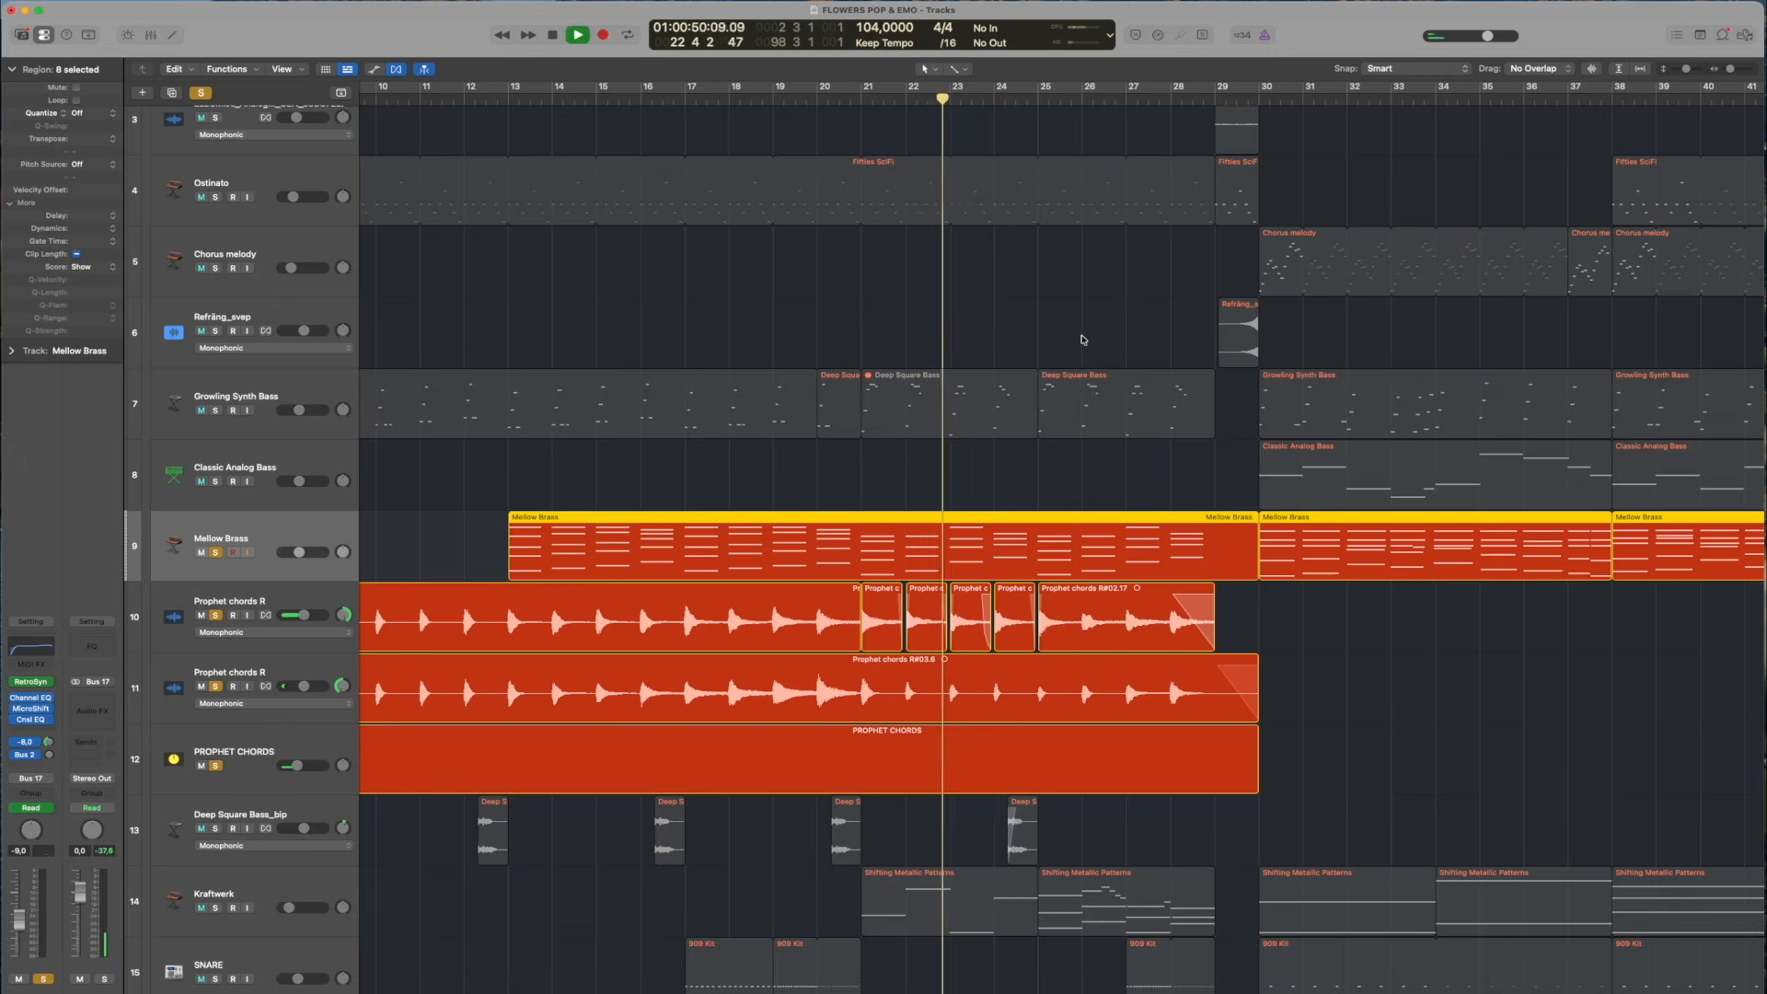
{"action": "key", "text": "space"}
Select the short Prophet chords R region at bar 23 and replay the soloed tracks from late in bar 22
{"action": "left_click", "coordinate": [957, 613]}
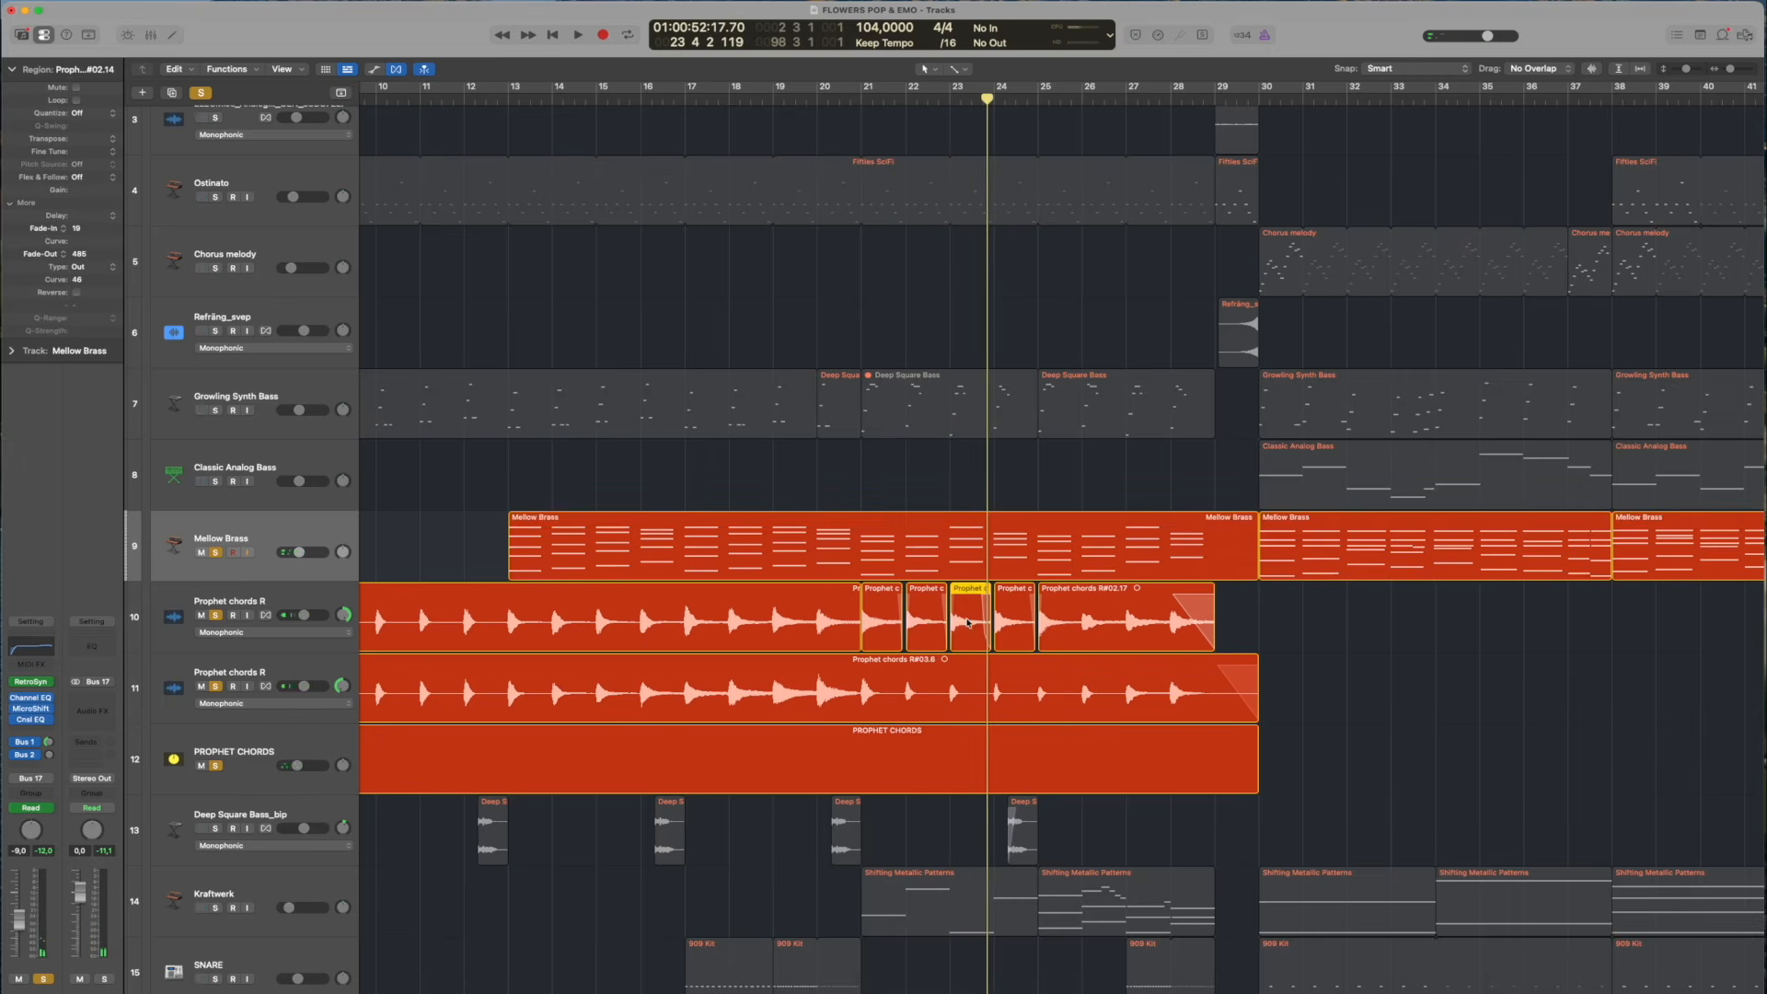
{"action": "left_click", "coordinate": [945, 100]}
{"action": "key", "text": "space"}
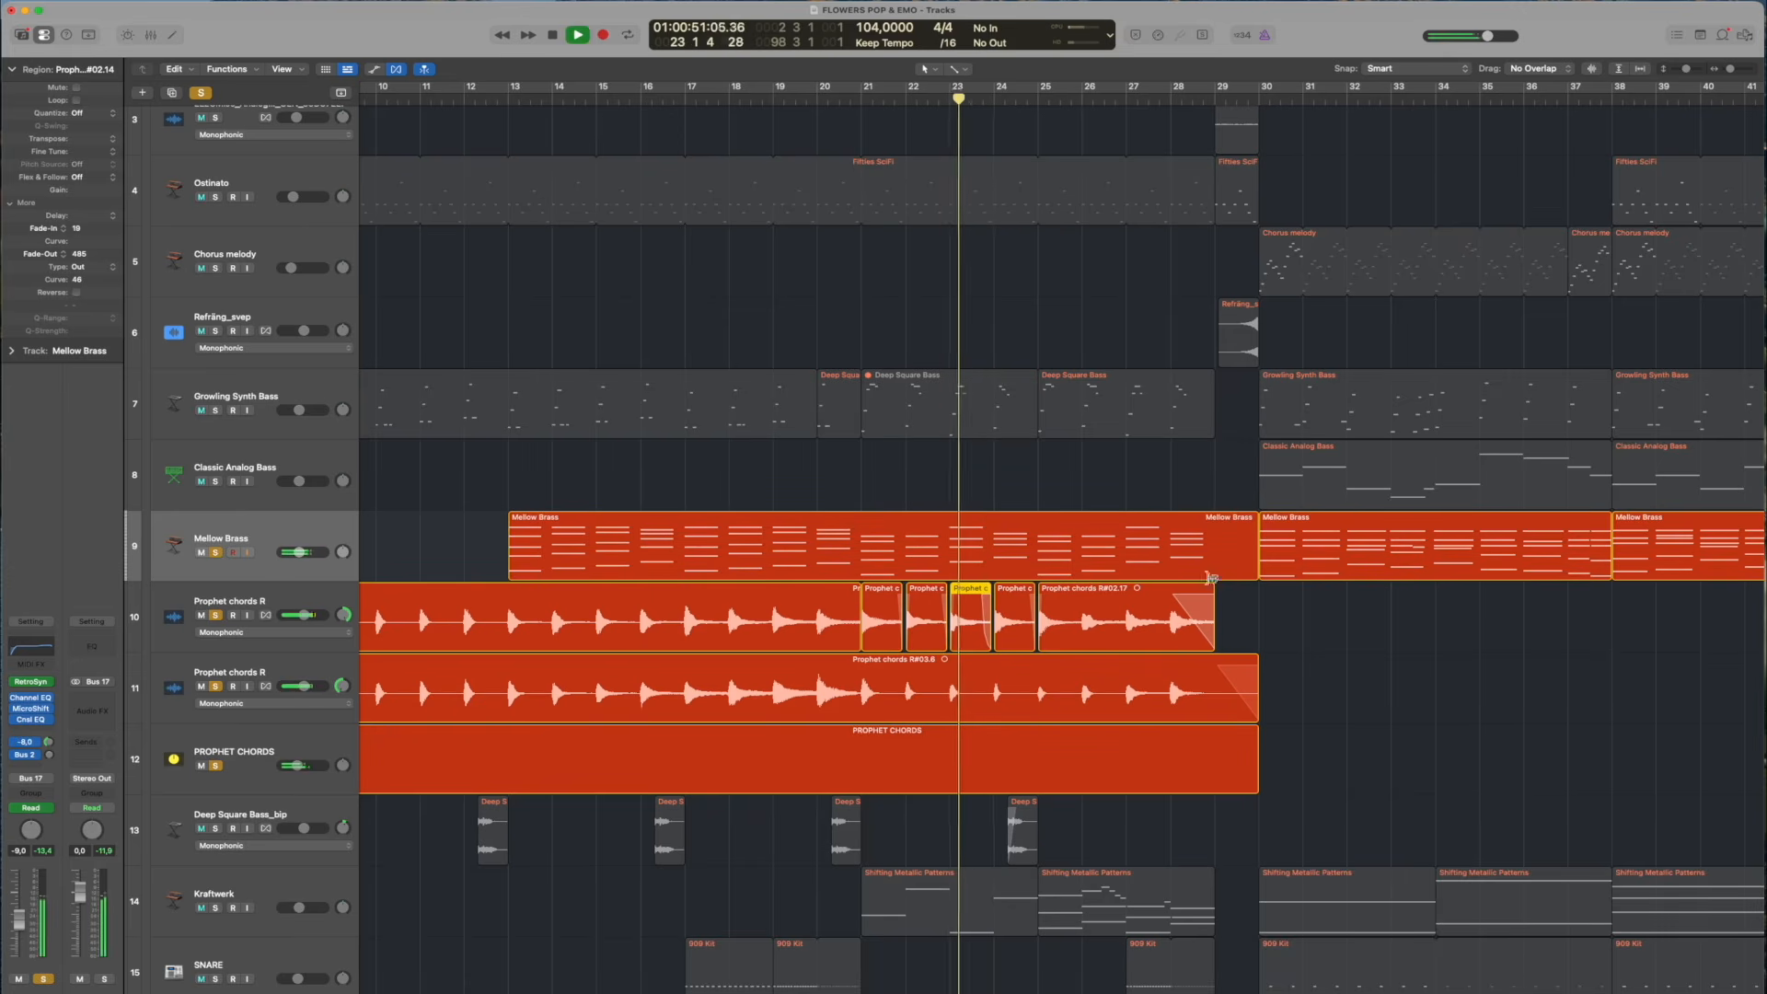
Play the soloed Mellow Brass into the chorus from bar 29, beat 4, and stop playback
{"action": "key", "text": "super+Left"}
{"action": "mouse_move", "coordinate": [1036, 97]}
{"action": "left_mouse_down"}
{"action": "mouse_move", "coordinate": [1069, 98]}
{"action": "mouse_move", "coordinate": [966, 97]}
{"action": "mouse_move", "coordinate": [1047, 98]}
{"action": "left_mouse_up"}
{"action": "scroll", "coordinate": [1058, 122], "scroll_direction": "up", "scroll_amount": 3}
{"action": "scroll", "coordinate": [1027, 485], "scroll_direction": "down", "scroll_amount": 4}
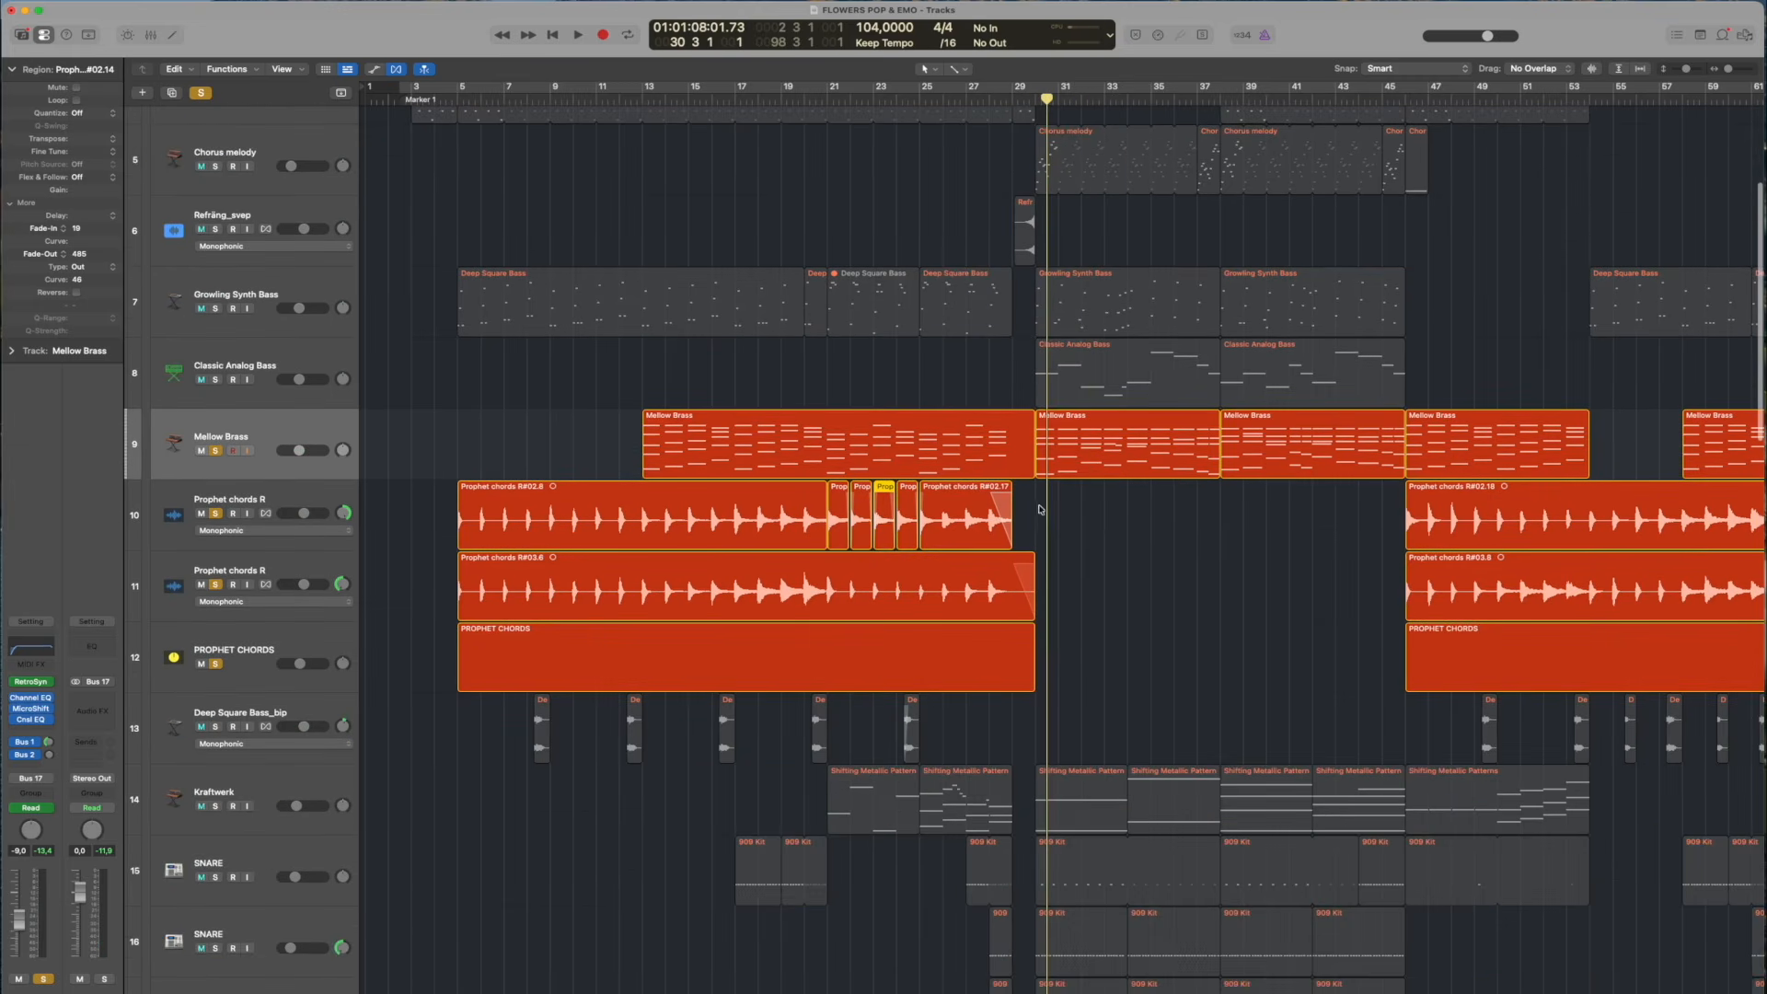
{"action": "left_click", "coordinate": [1032, 97]}
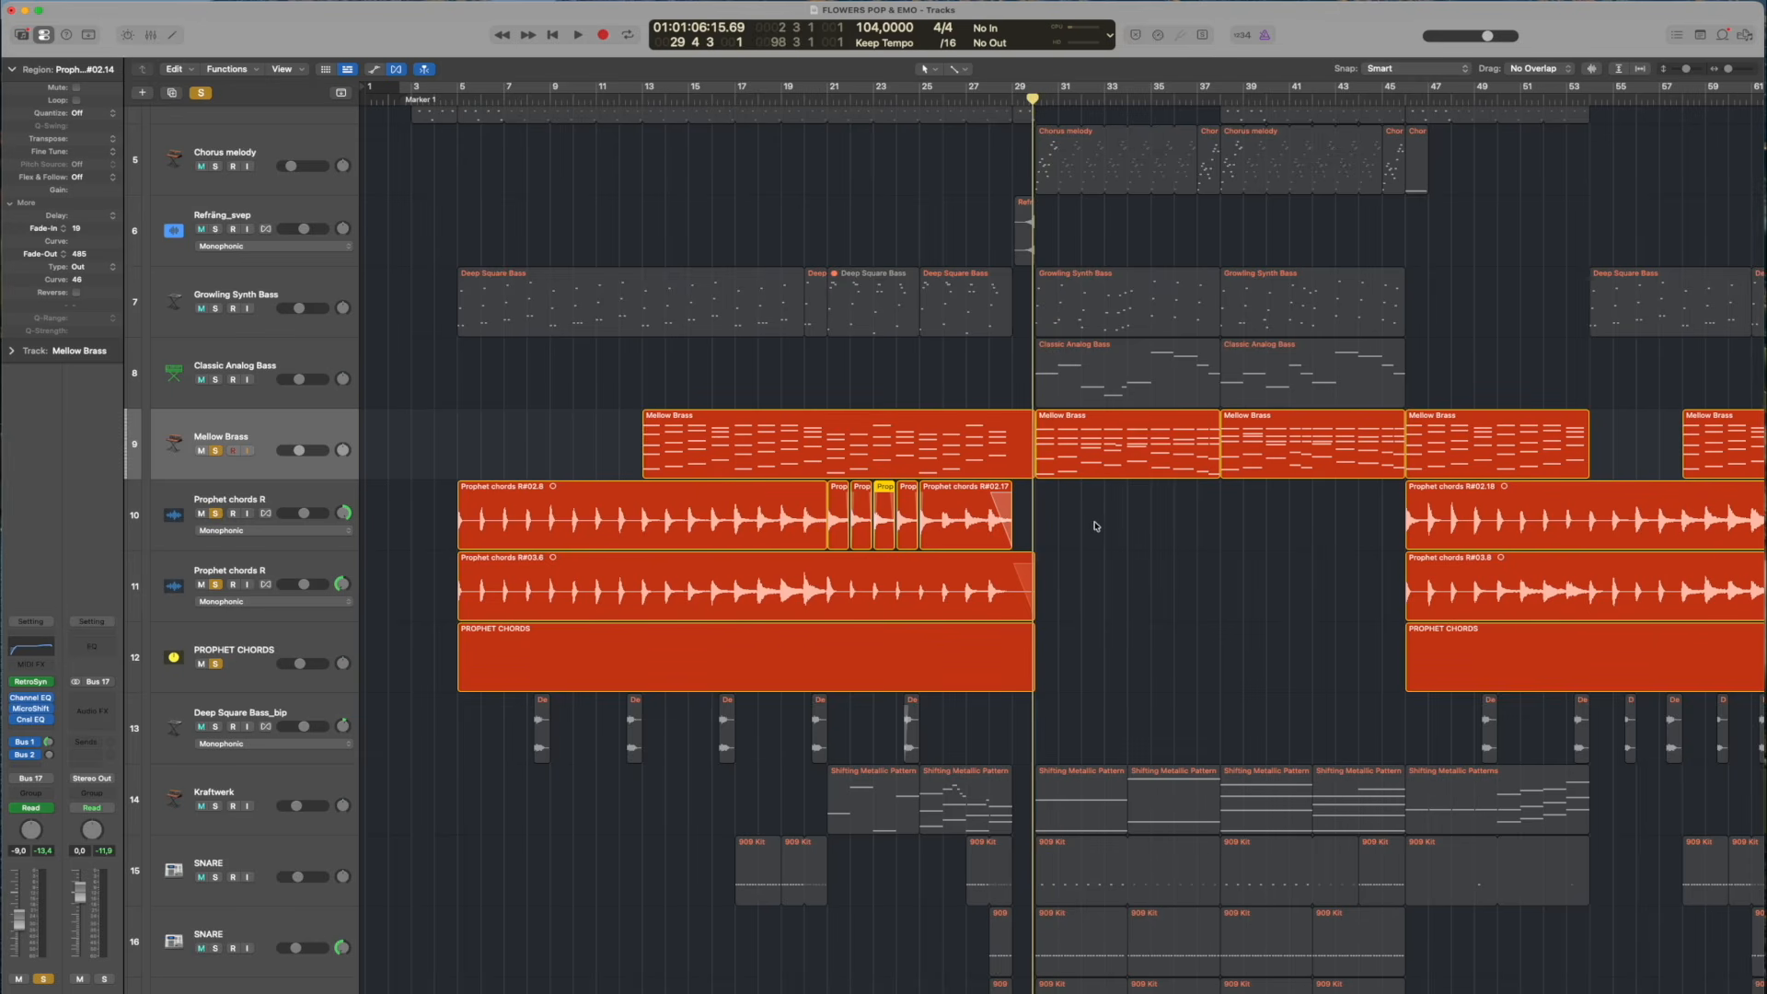
{"action": "key", "text": "space"}
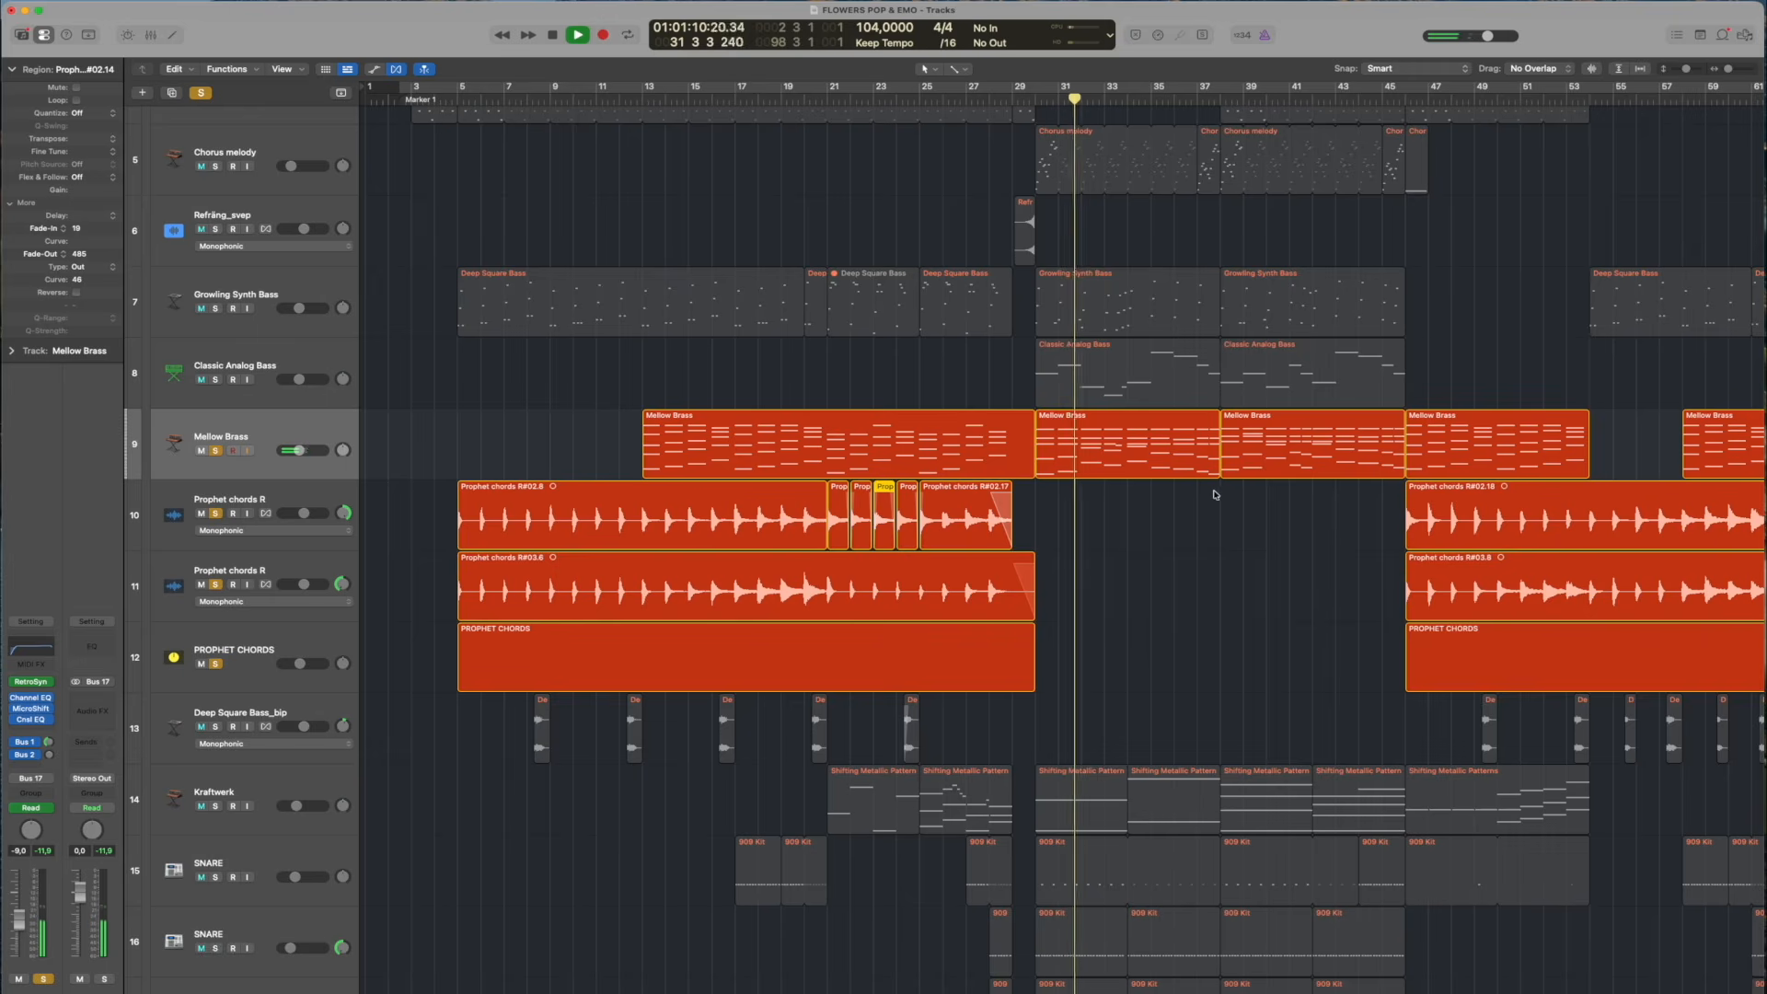
{"action": "key", "text": "space"}
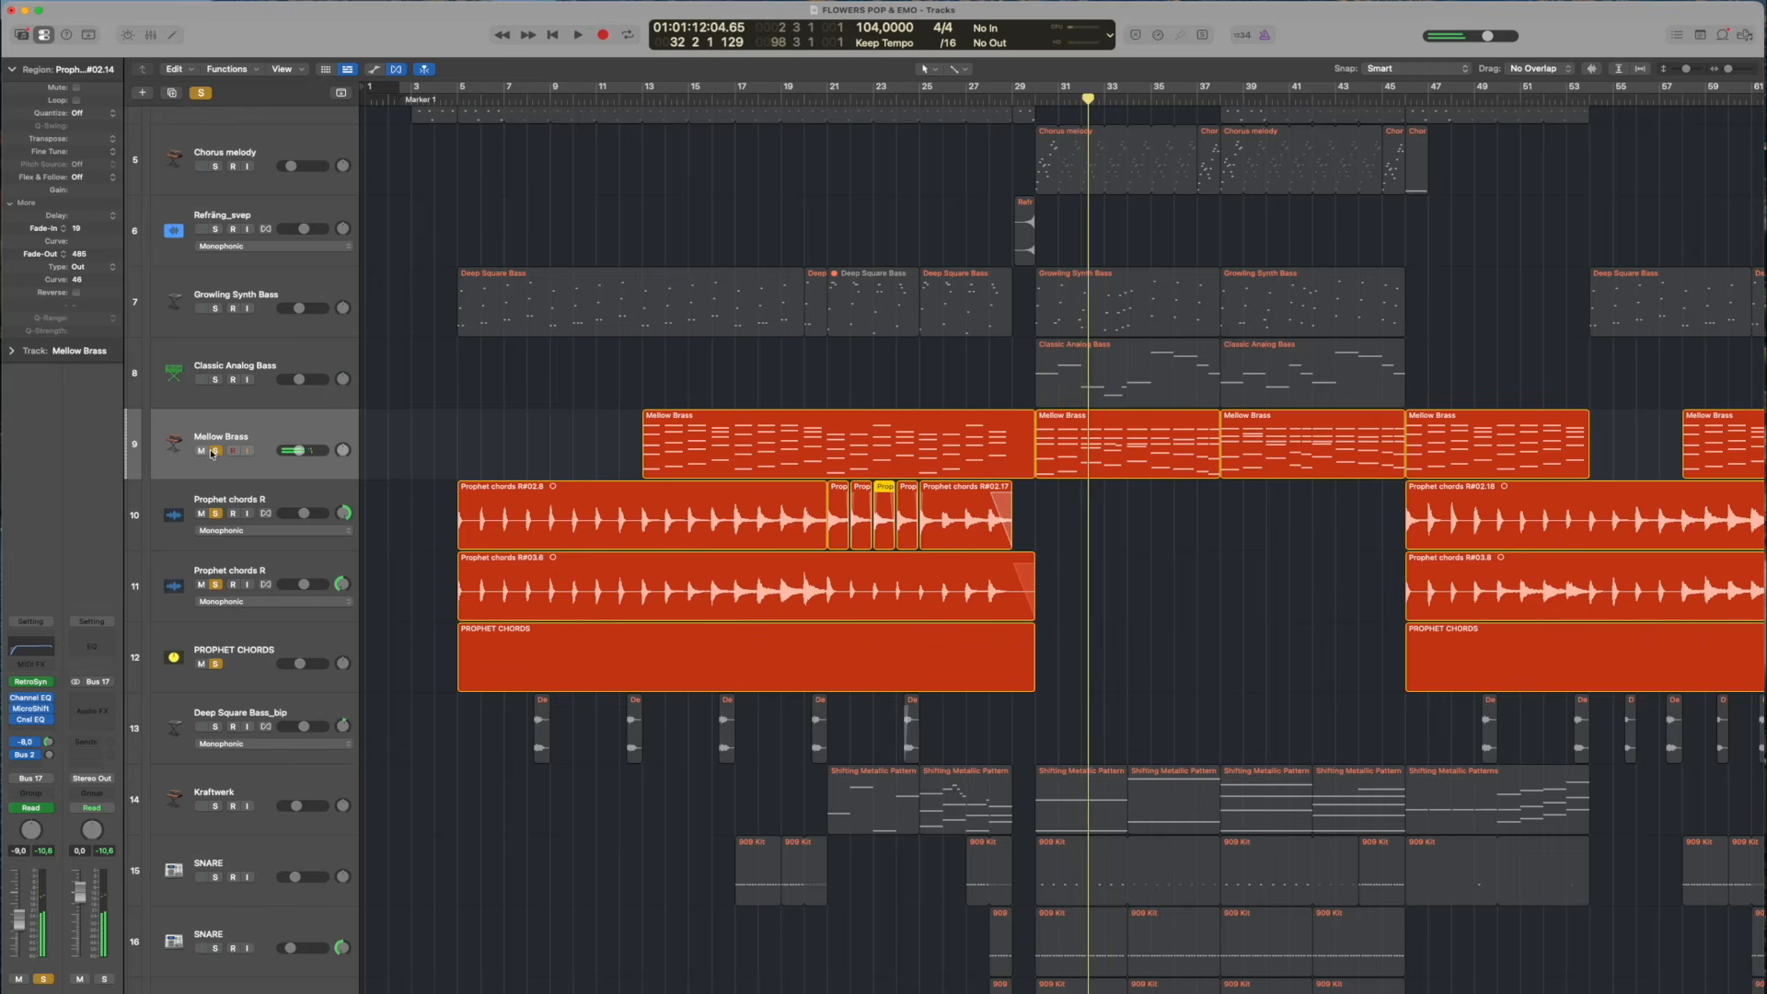
Clear all track solos, place the playhead at bar 4, beat 3, and select the Growling Synth Bass track
{"action": "left_click", "coordinate": [212, 451]}
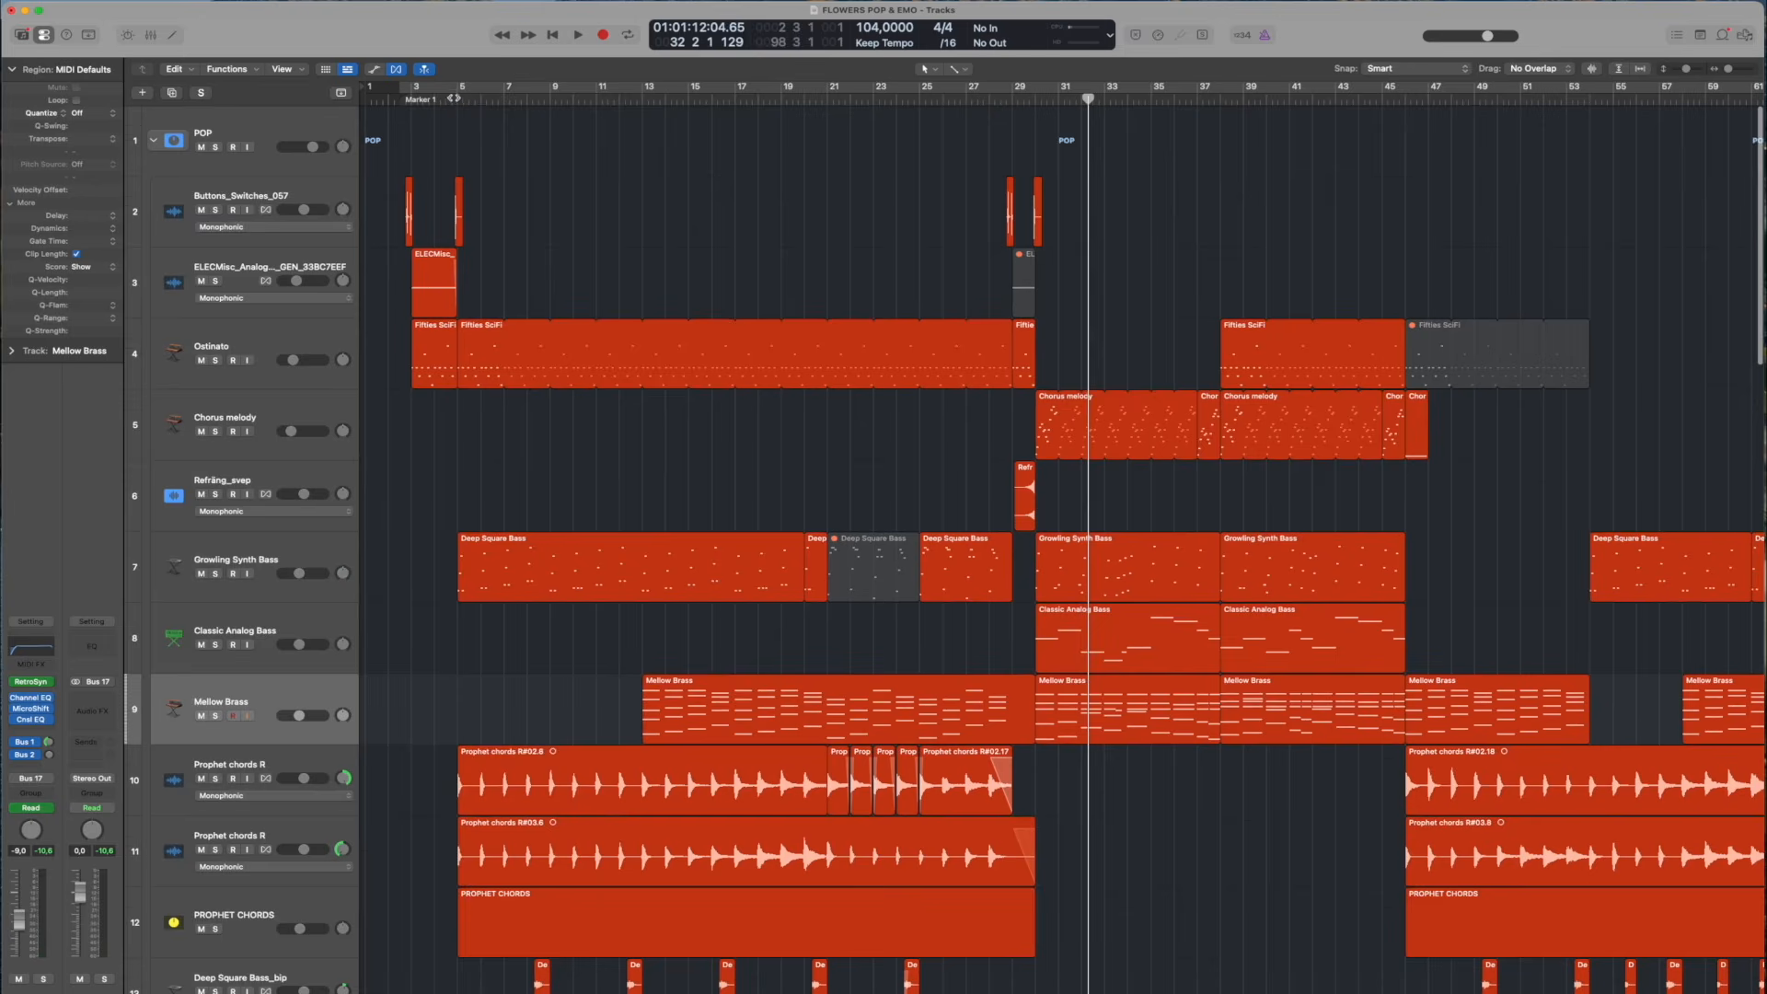
{"action": "left_click", "coordinate": [447, 100]}
{"action": "left_click", "coordinate": [332, 549]}
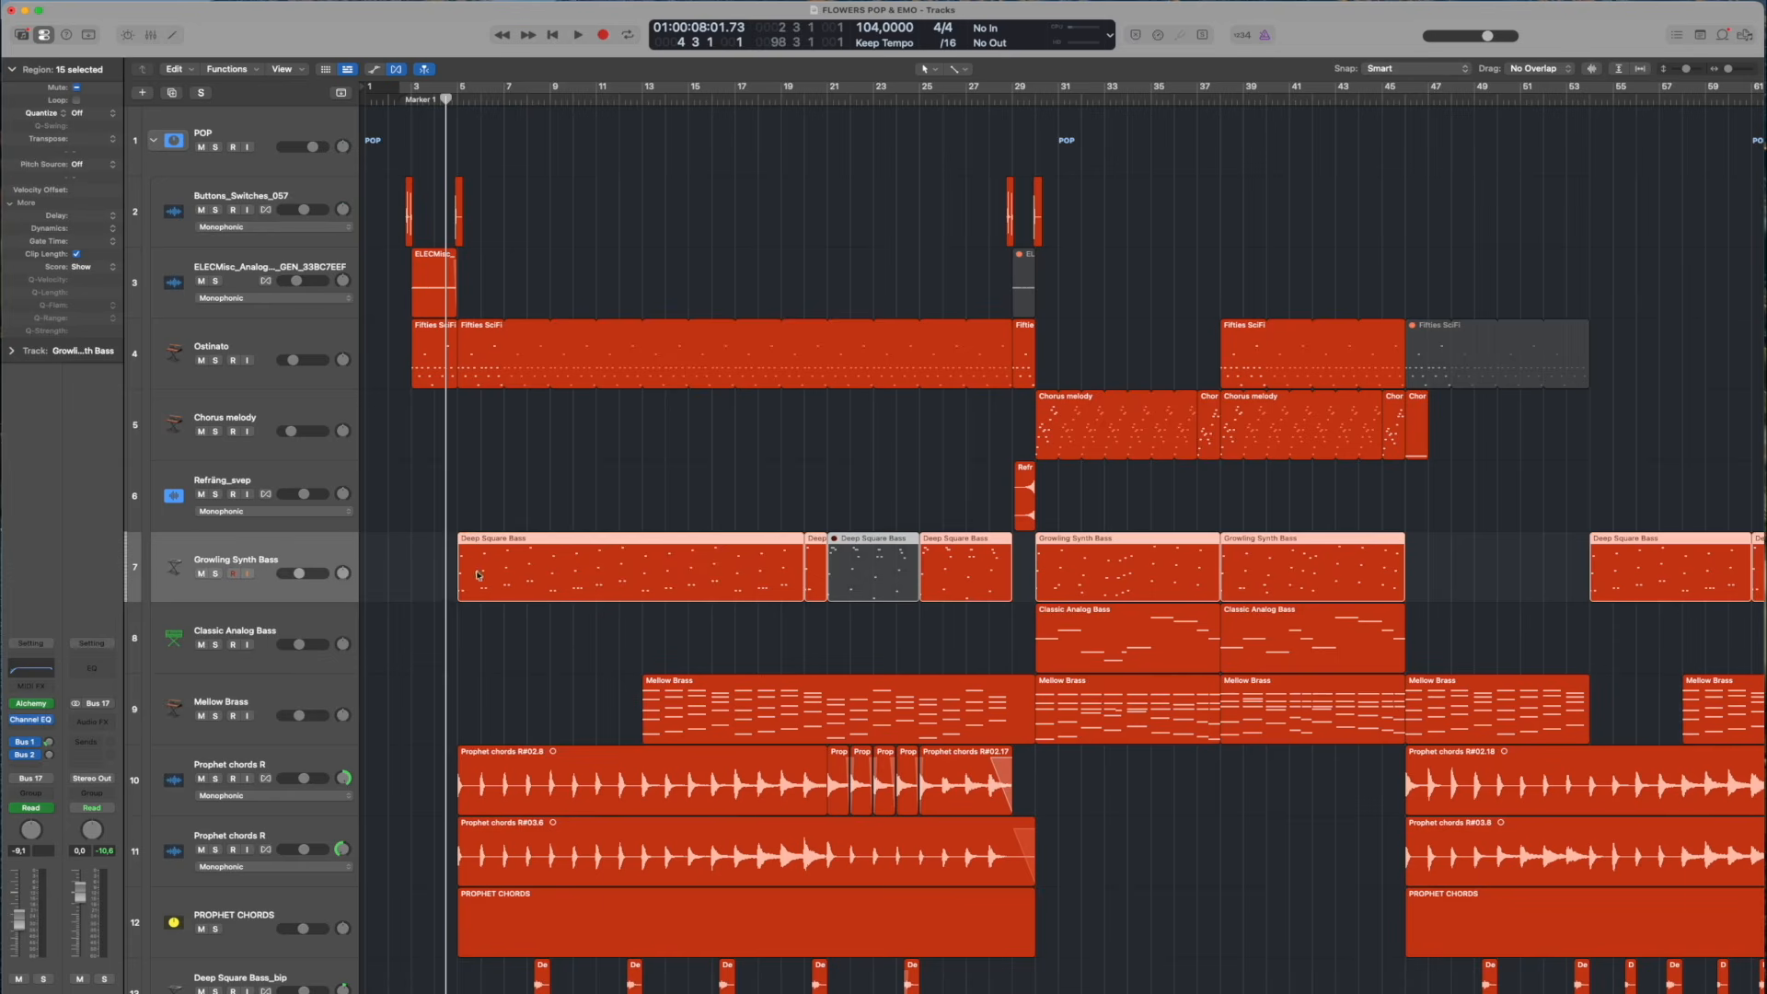
{"action": "scroll", "coordinate": [580, 656], "scroll_direction": "up", "scroll_amount": 5}
{"action": "scroll", "coordinate": [502, 623], "scroll_direction": "left", "scroll_amount": 8}
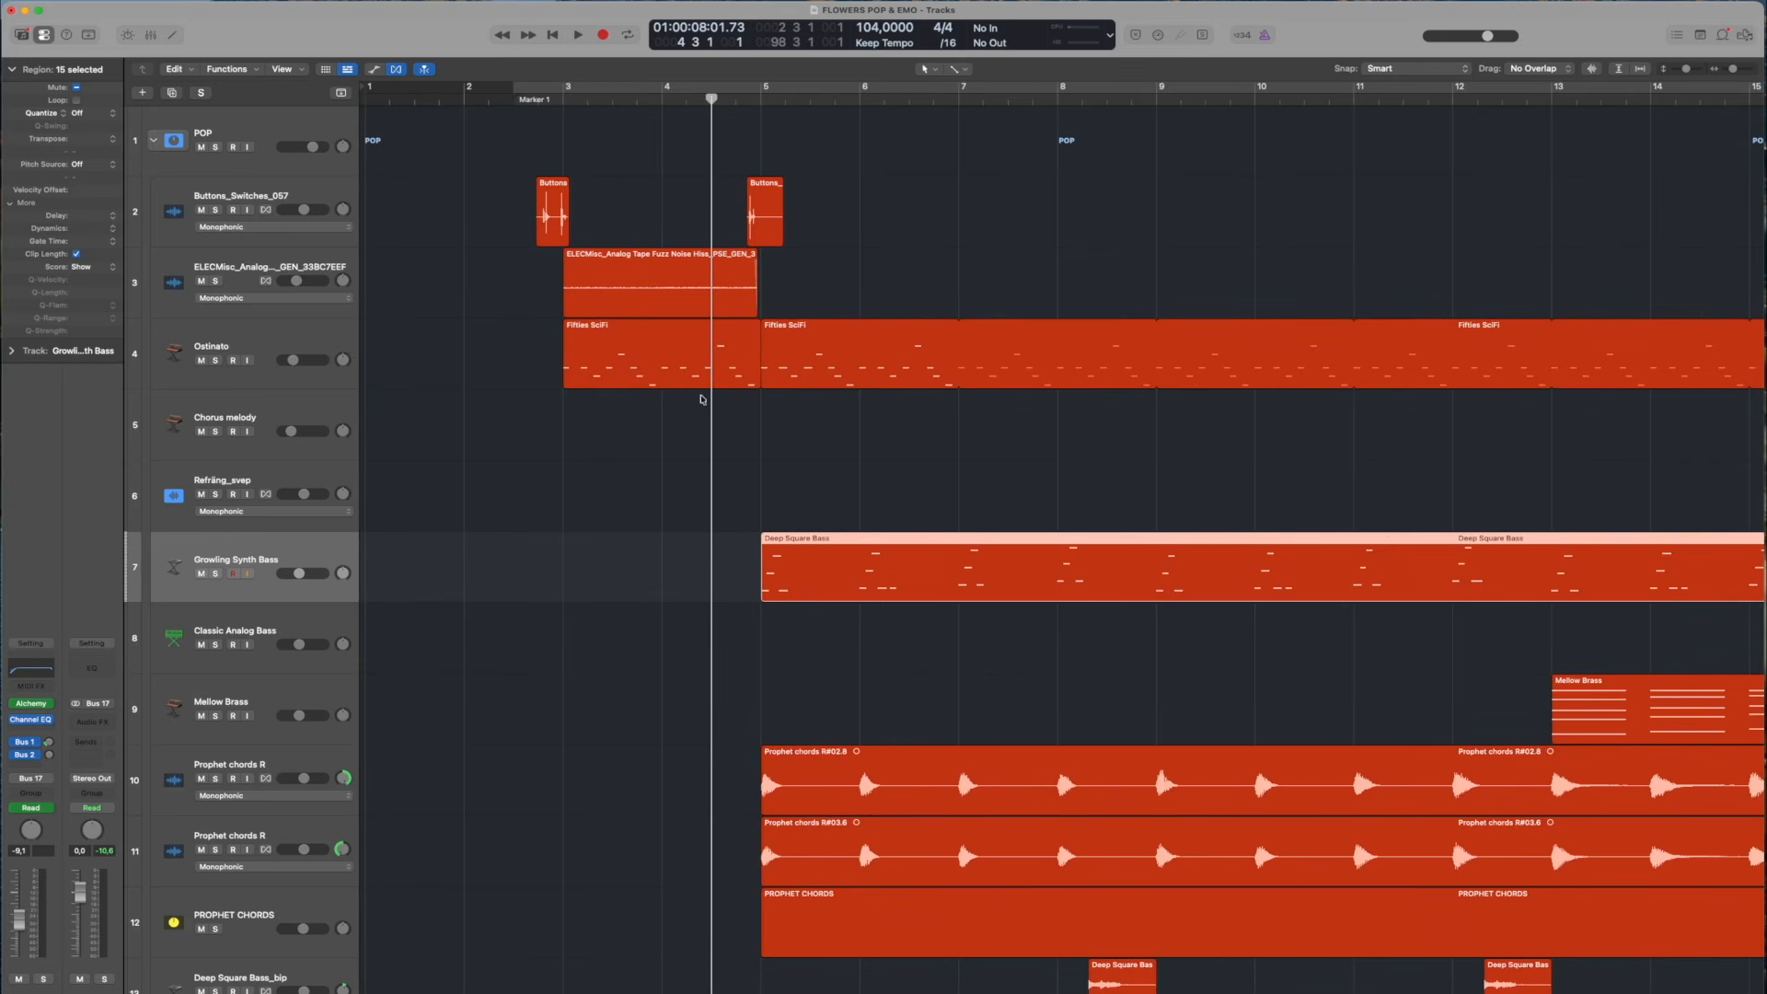
Deselect the regions, play the full arrangement from bar 4, beat 3, and solo Growling Synth Bass during playback before stopping
{"action": "left_click", "coordinate": [872, 231]}
{"action": "key", "text": "space"}
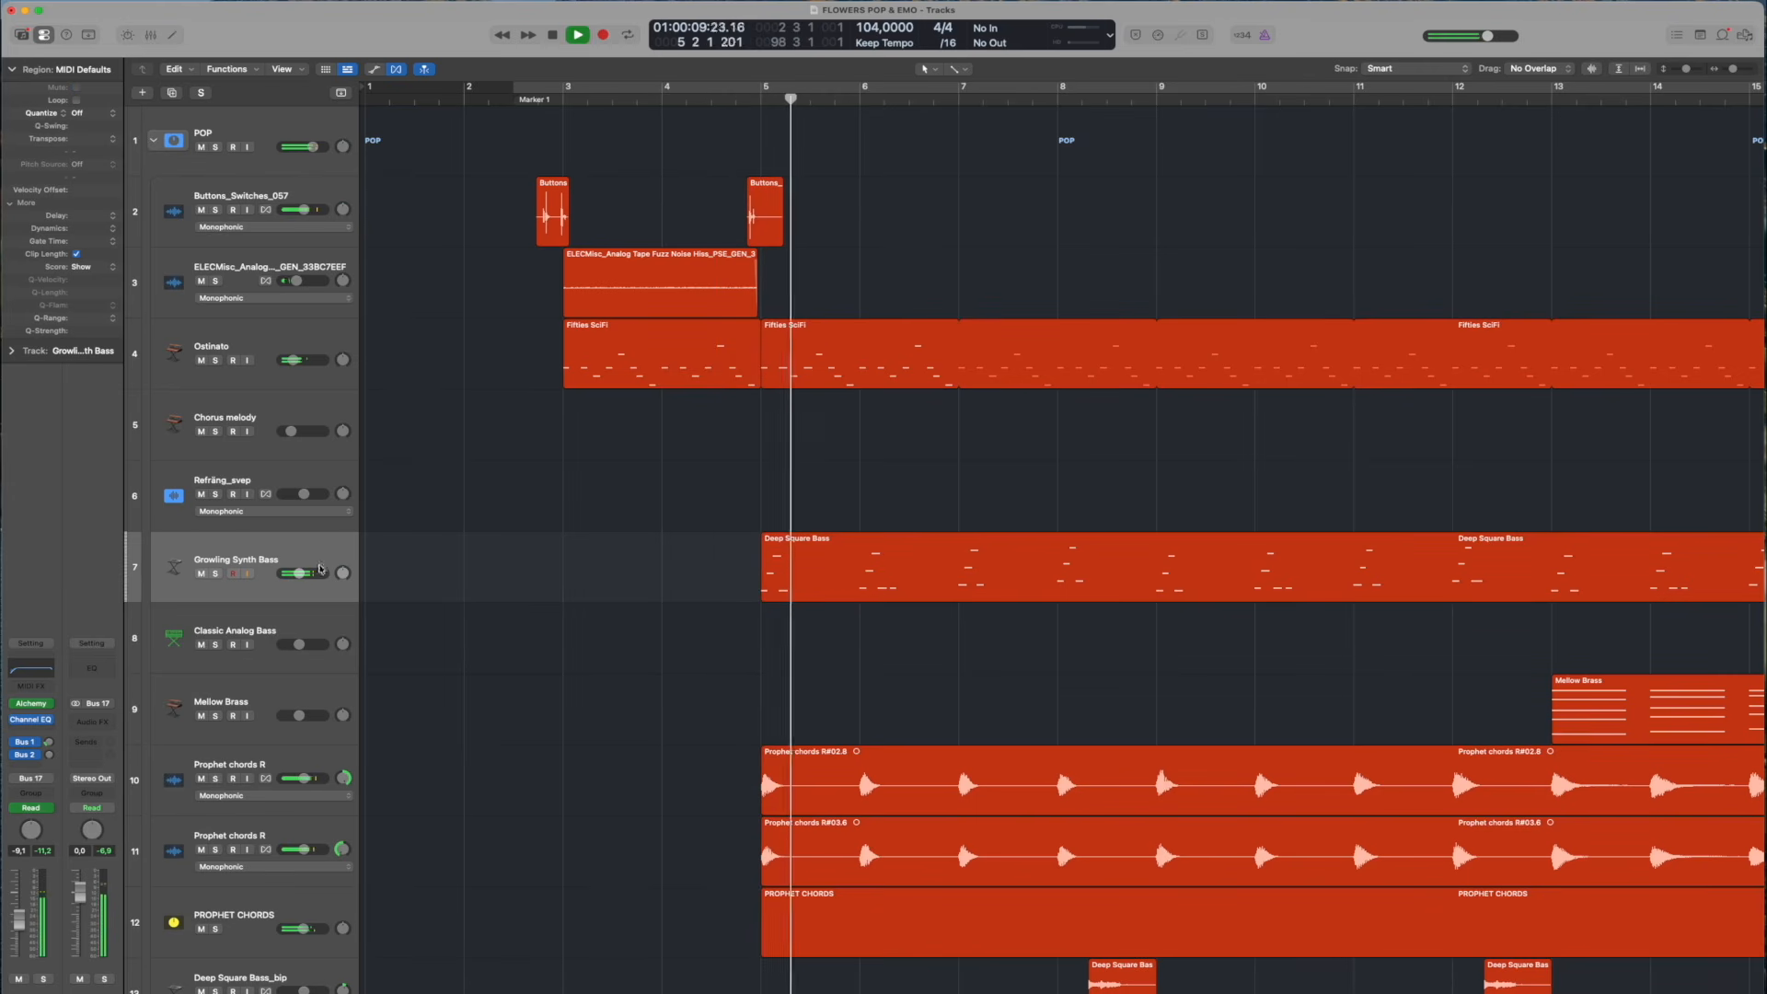
{"action": "left_click", "coordinate": [214, 574]}
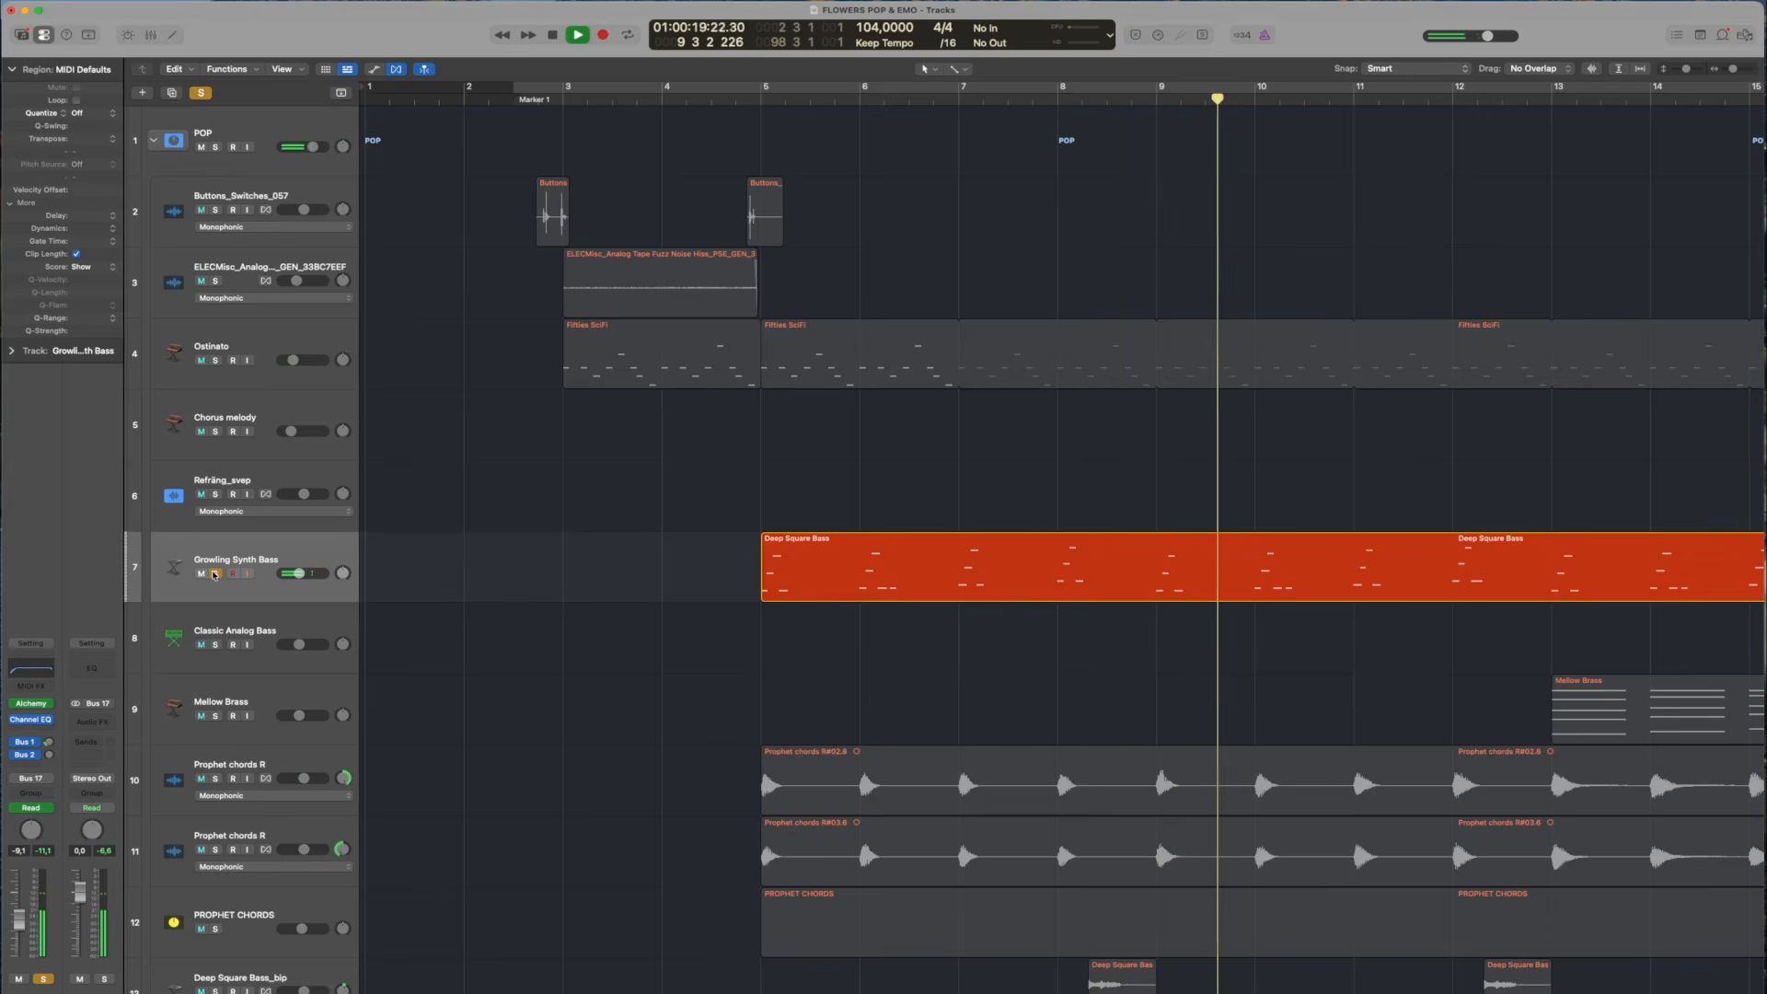
{"action": "key", "text": "space"}
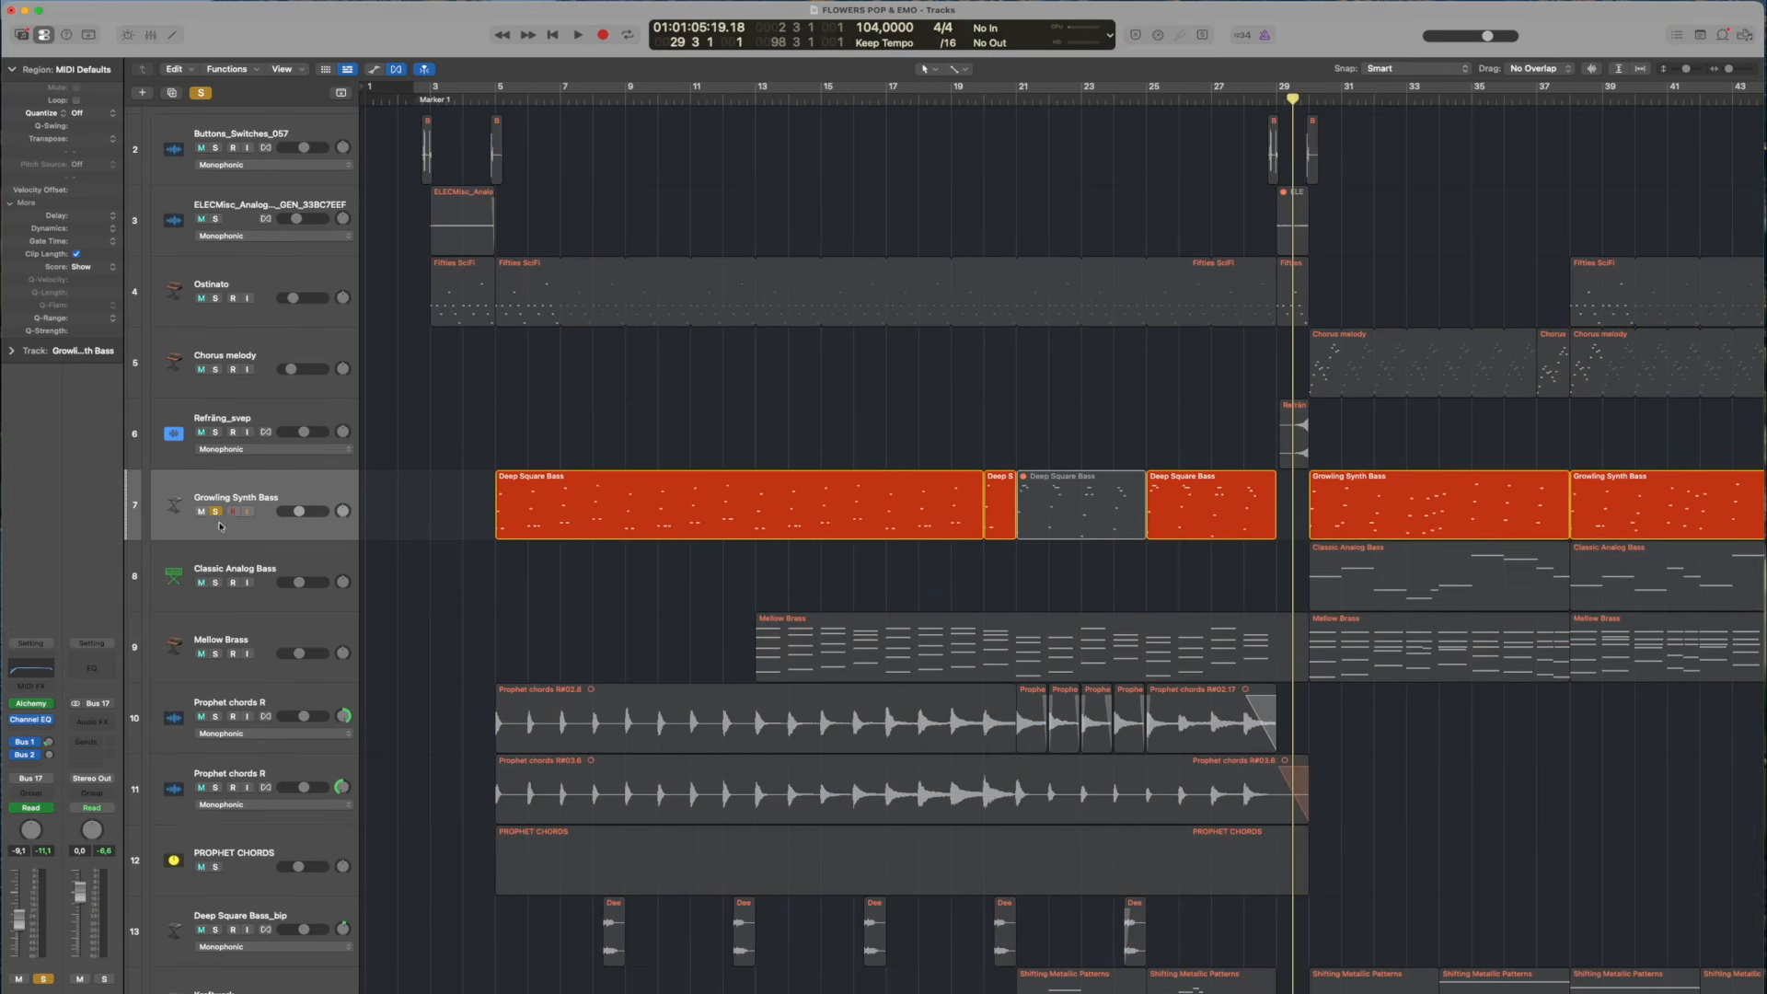
Add Classic Analog Bass and Mellow Brass to the soloed Growling Synth Bass and play them from bar 29, beat 3
{"action": "left_click", "coordinate": [214, 582]}
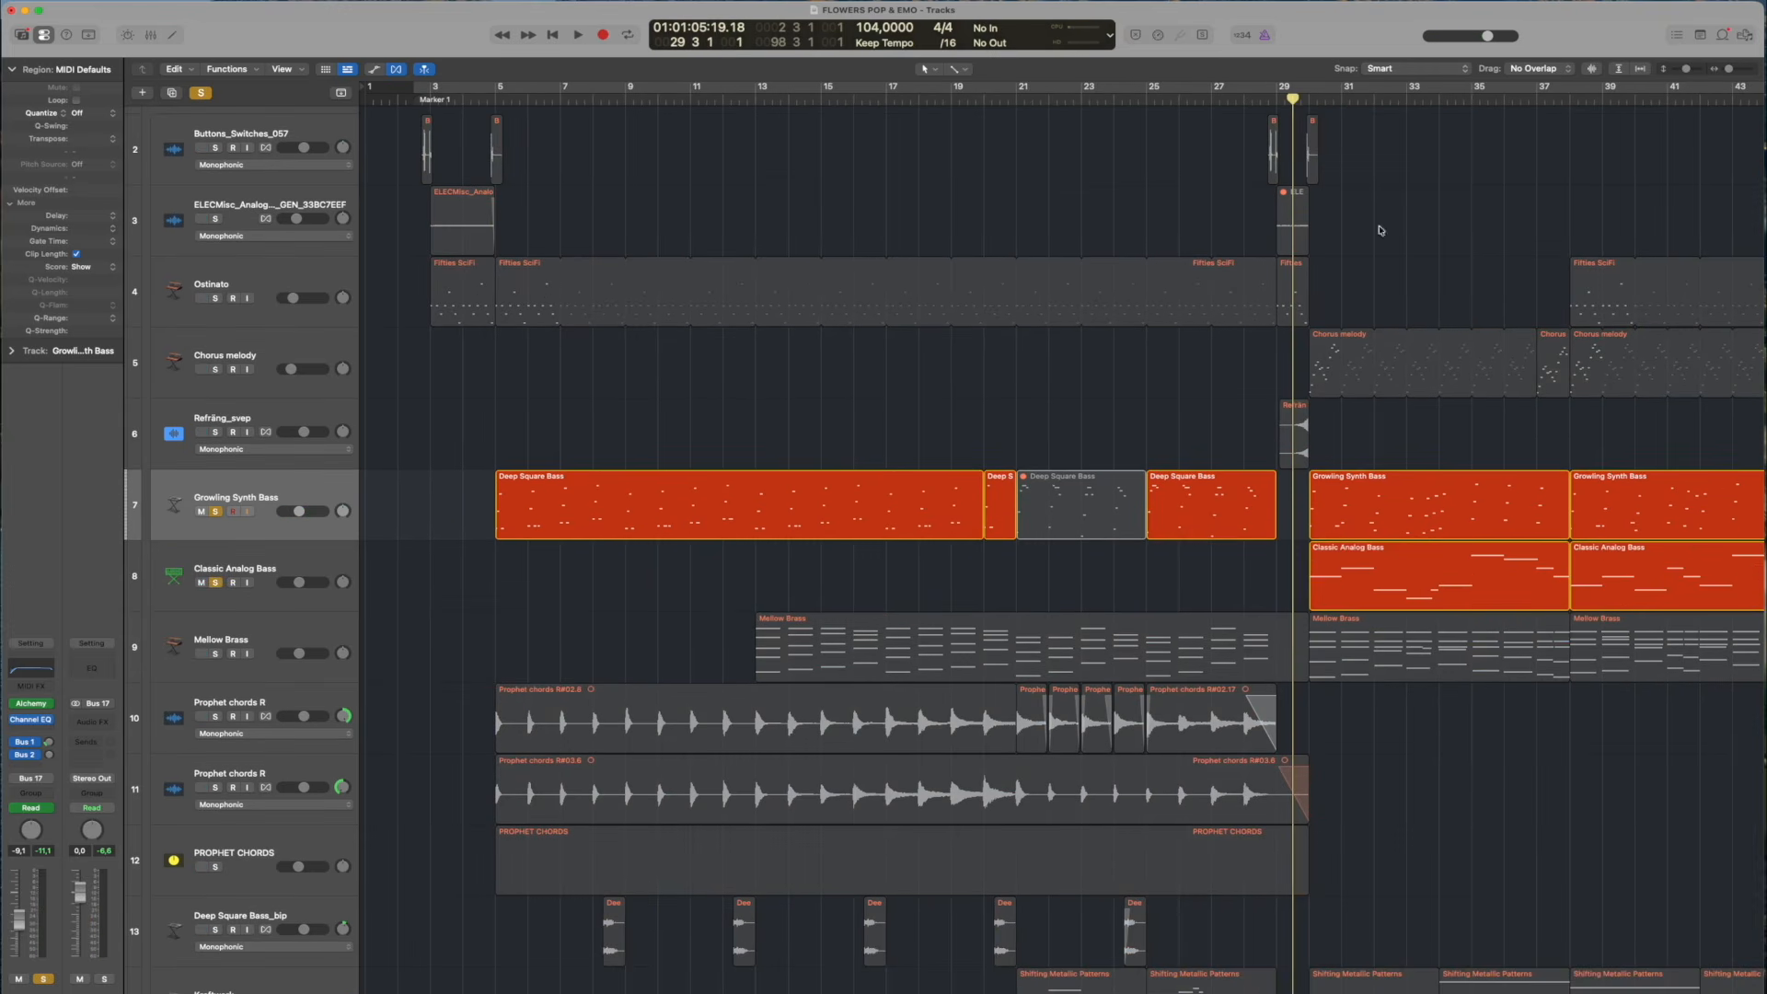
{"action": "scroll", "coordinate": [1469, 379], "scroll_direction": "right", "scroll_amount": 8}
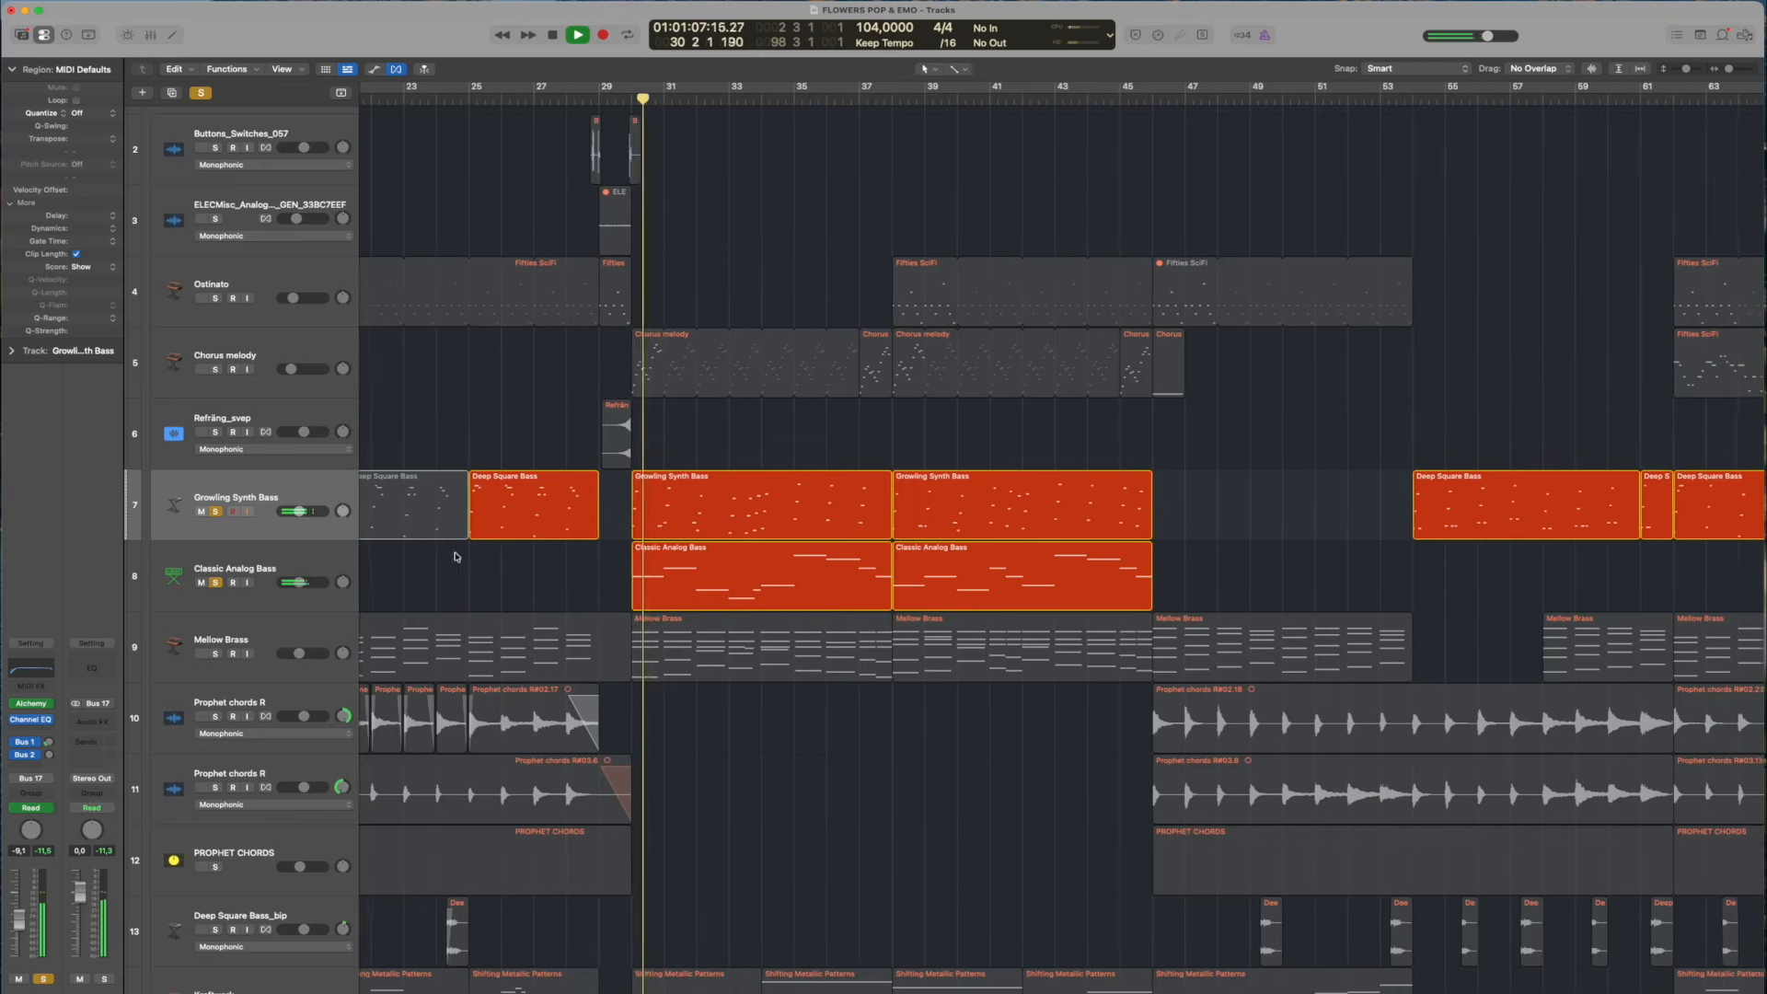
{"action": "scroll", "coordinate": [777, 505], "scroll_direction": "left", "scroll_amount": 5}
{"action": "scroll", "coordinate": [355, 752], "scroll_direction": "down", "scroll_amount": 4}
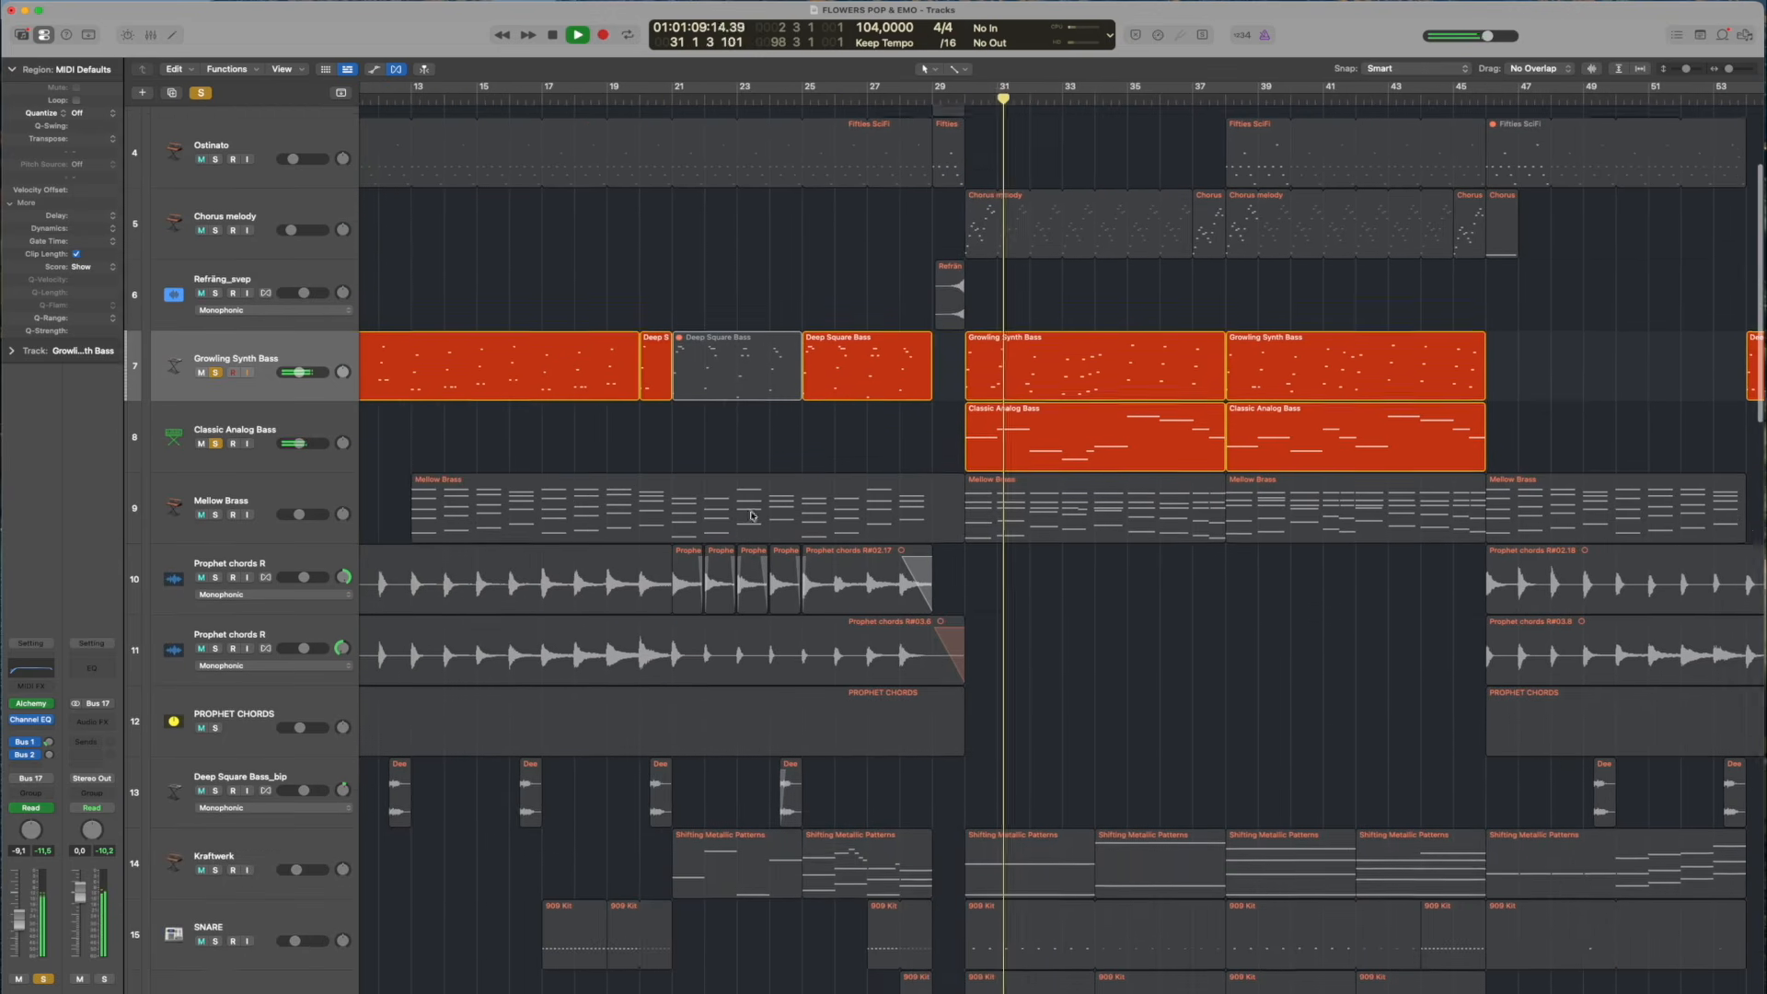
{"action": "scroll", "coordinate": [354, 752], "scroll_direction": "down", "scroll_amount": 10}
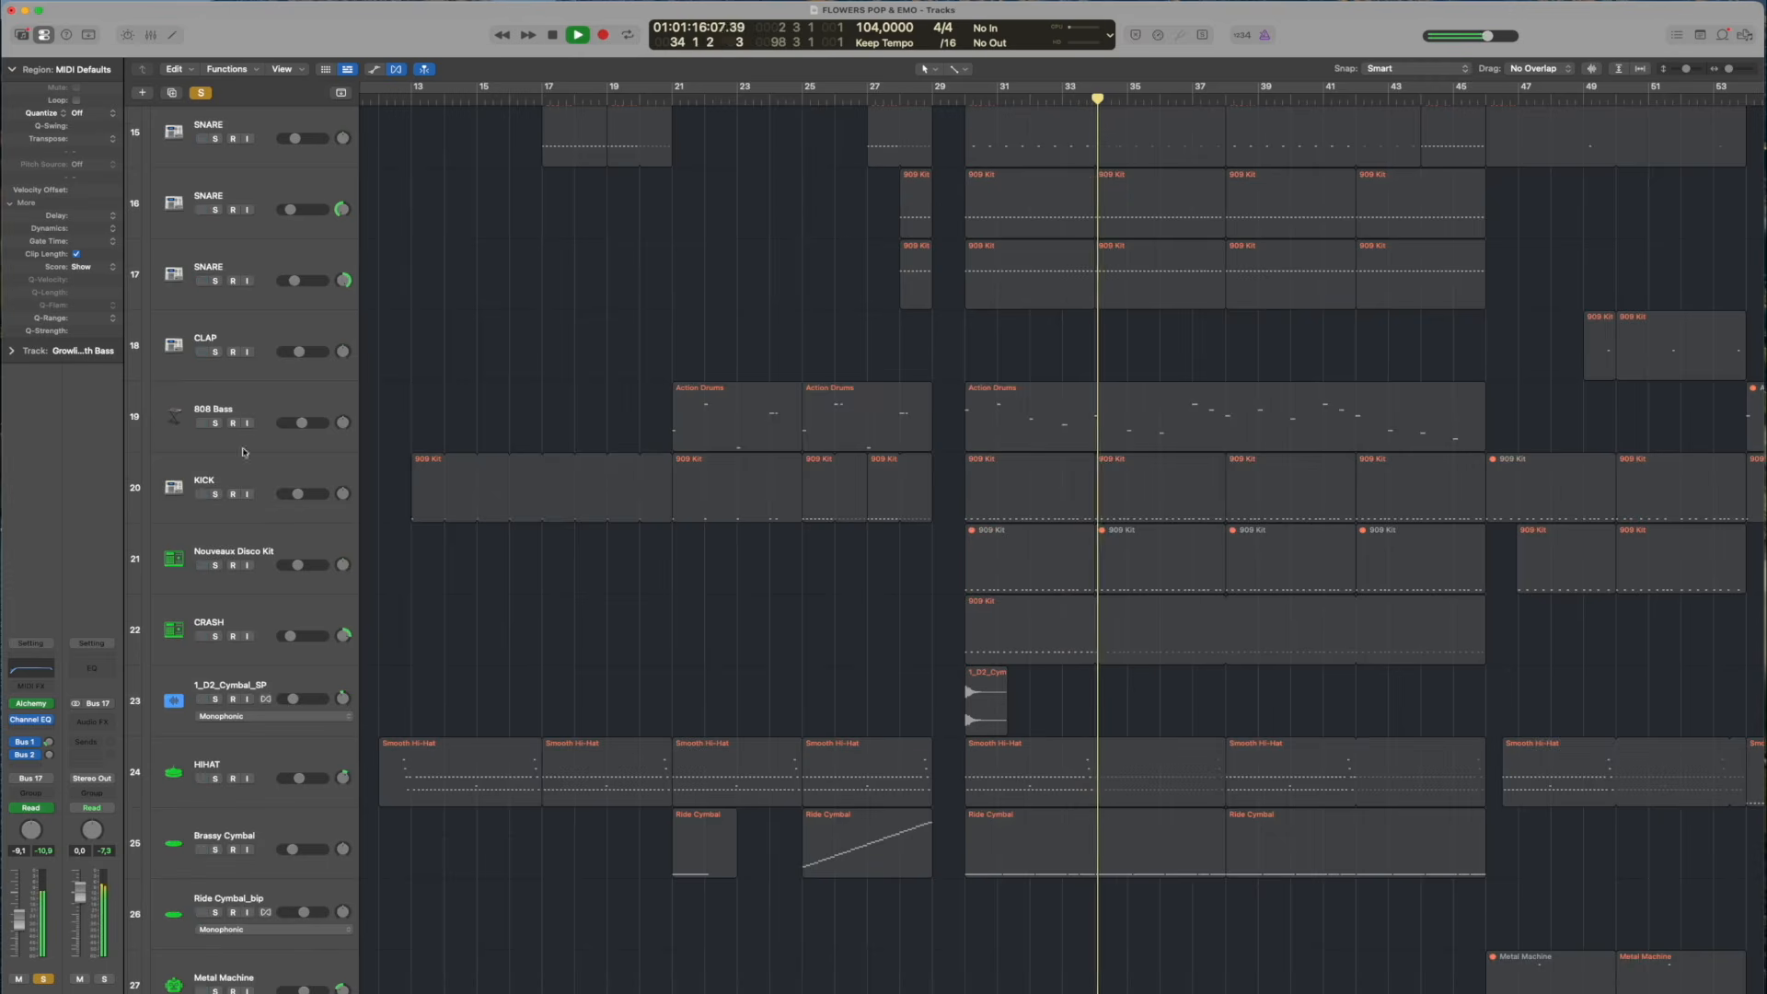
Solo and select the 808 Bass track, and unsolo Mellow Brass, Classic Analog Bass and Growling Synth Bass to hear it alone
{"action": "left_click", "coordinate": [216, 423]}
{"action": "left_click", "coordinate": [265, 405]}
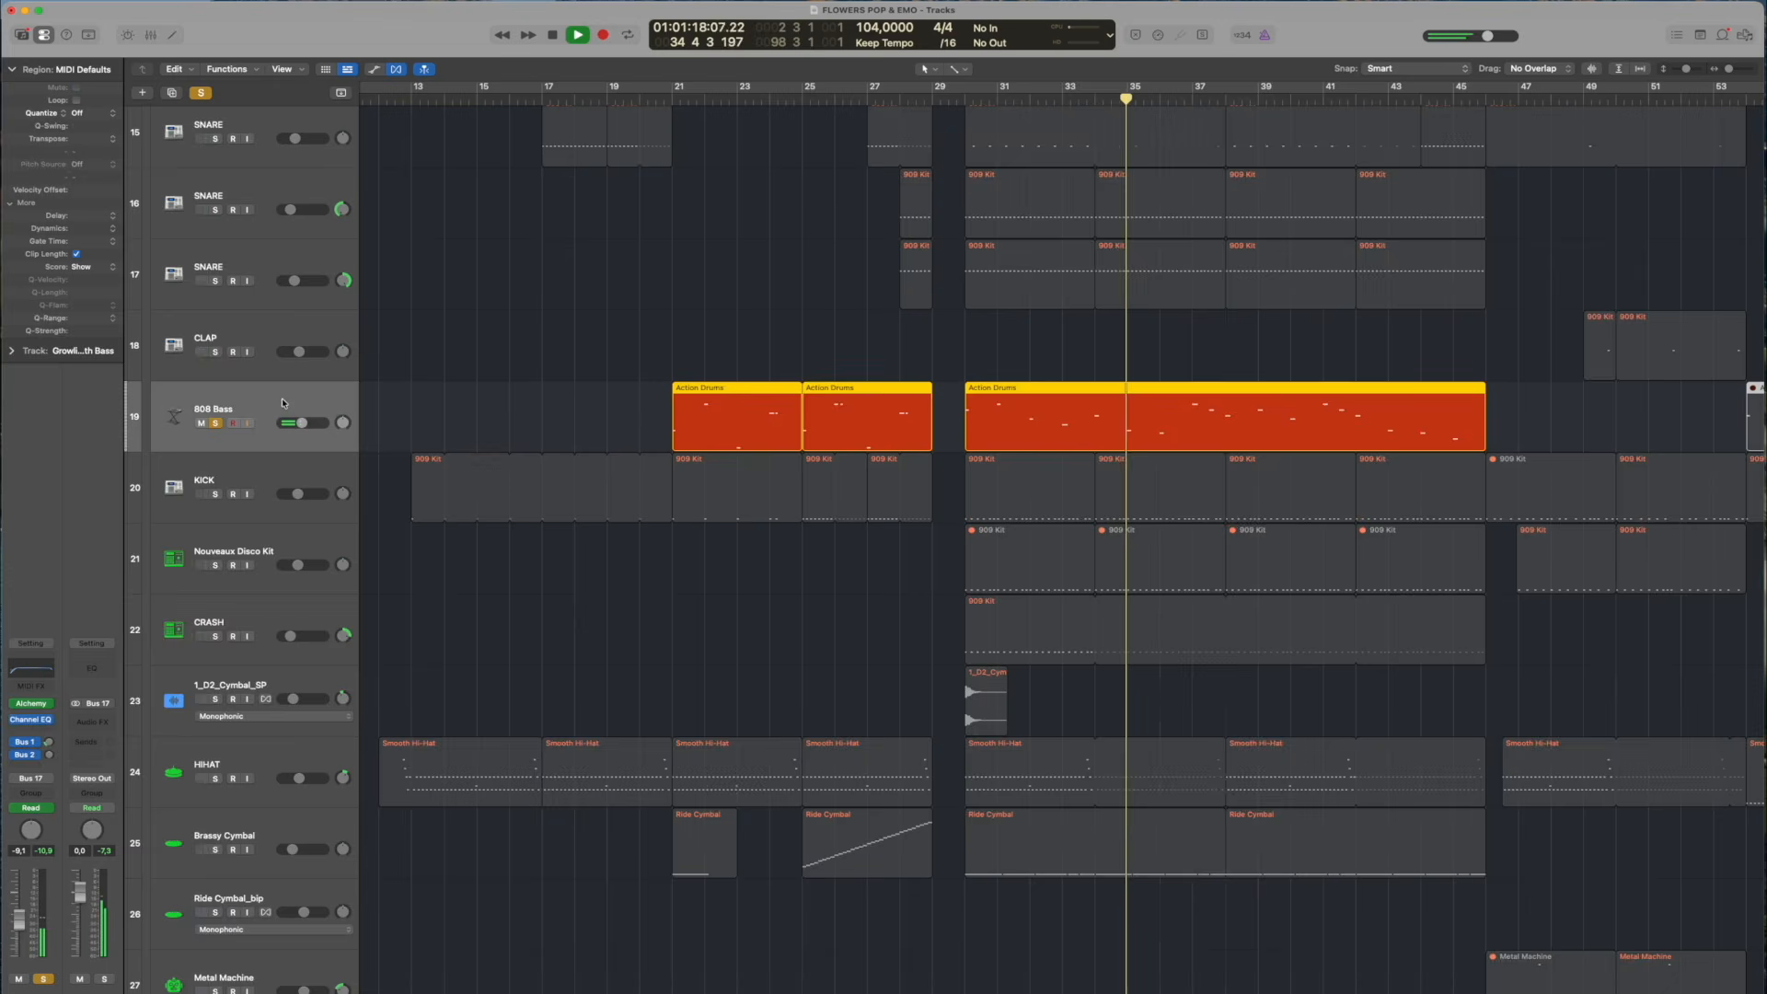
{"action": "scroll", "coordinate": [667, 267], "scroll_direction": "up", "scroll_amount": 5}
{"action": "scroll", "coordinate": [543, 261], "scroll_direction": "up", "scroll_amount": 6}
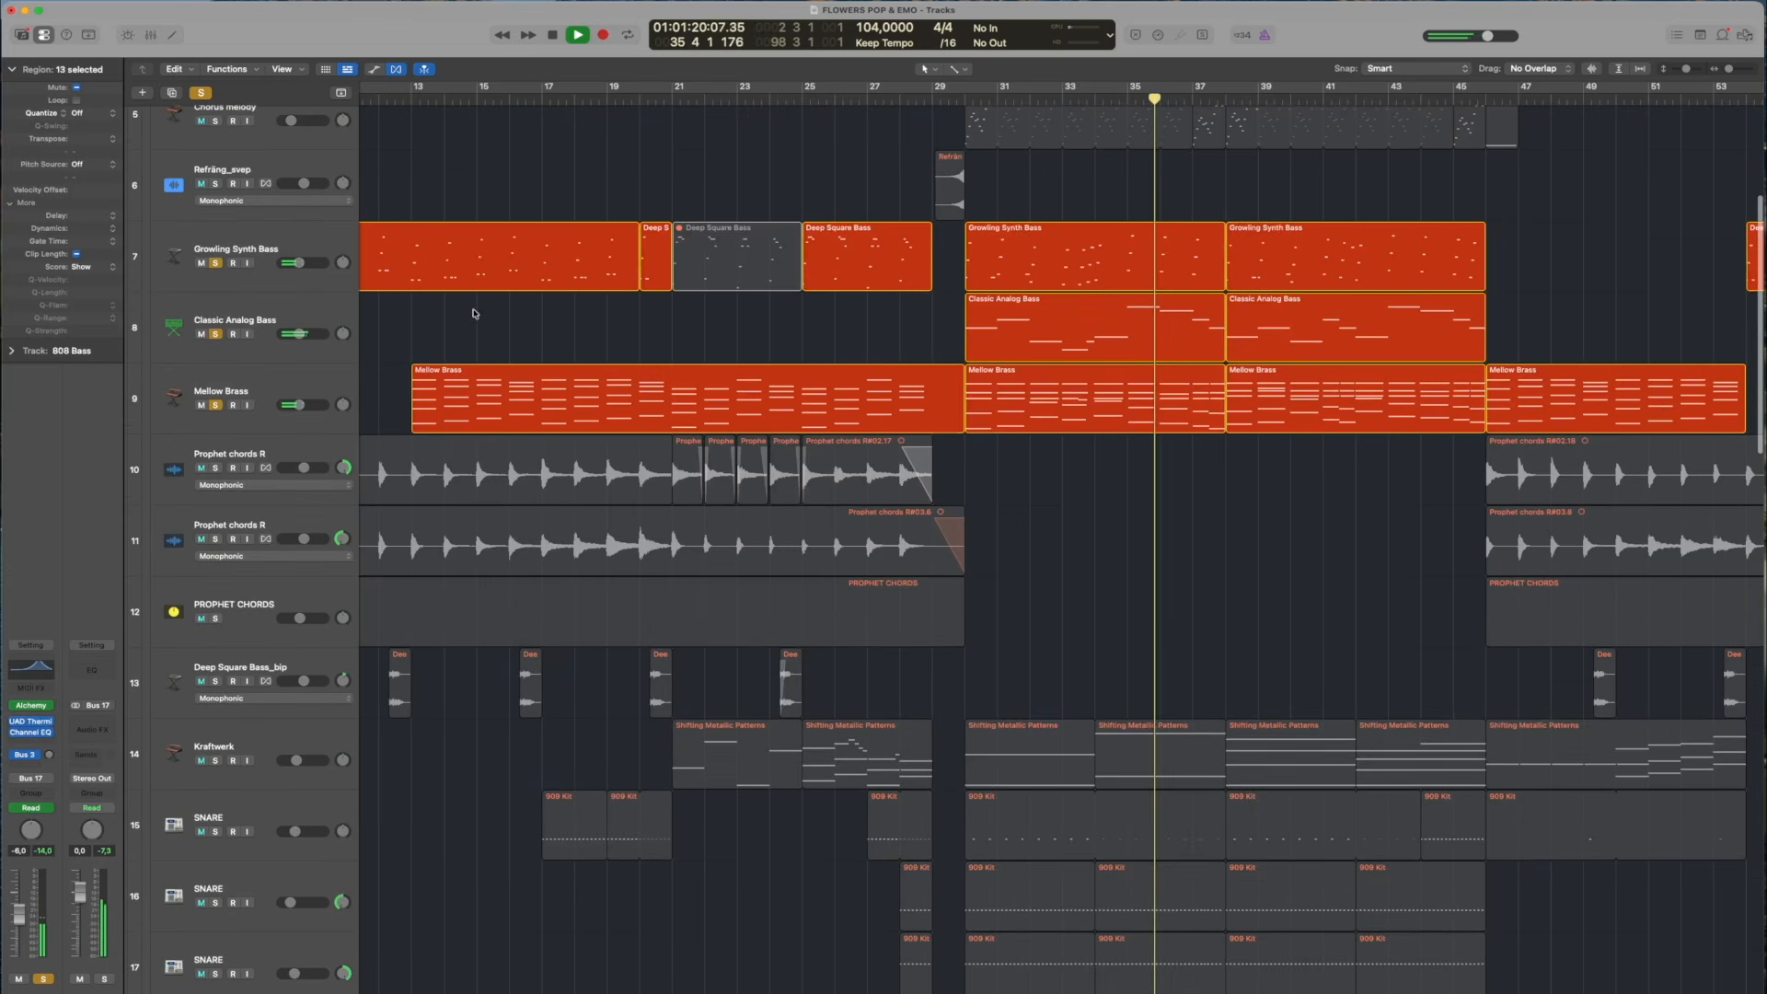
{"action": "left_click_drag", "start_coordinate": [215, 405], "coordinate": [216, 263]}
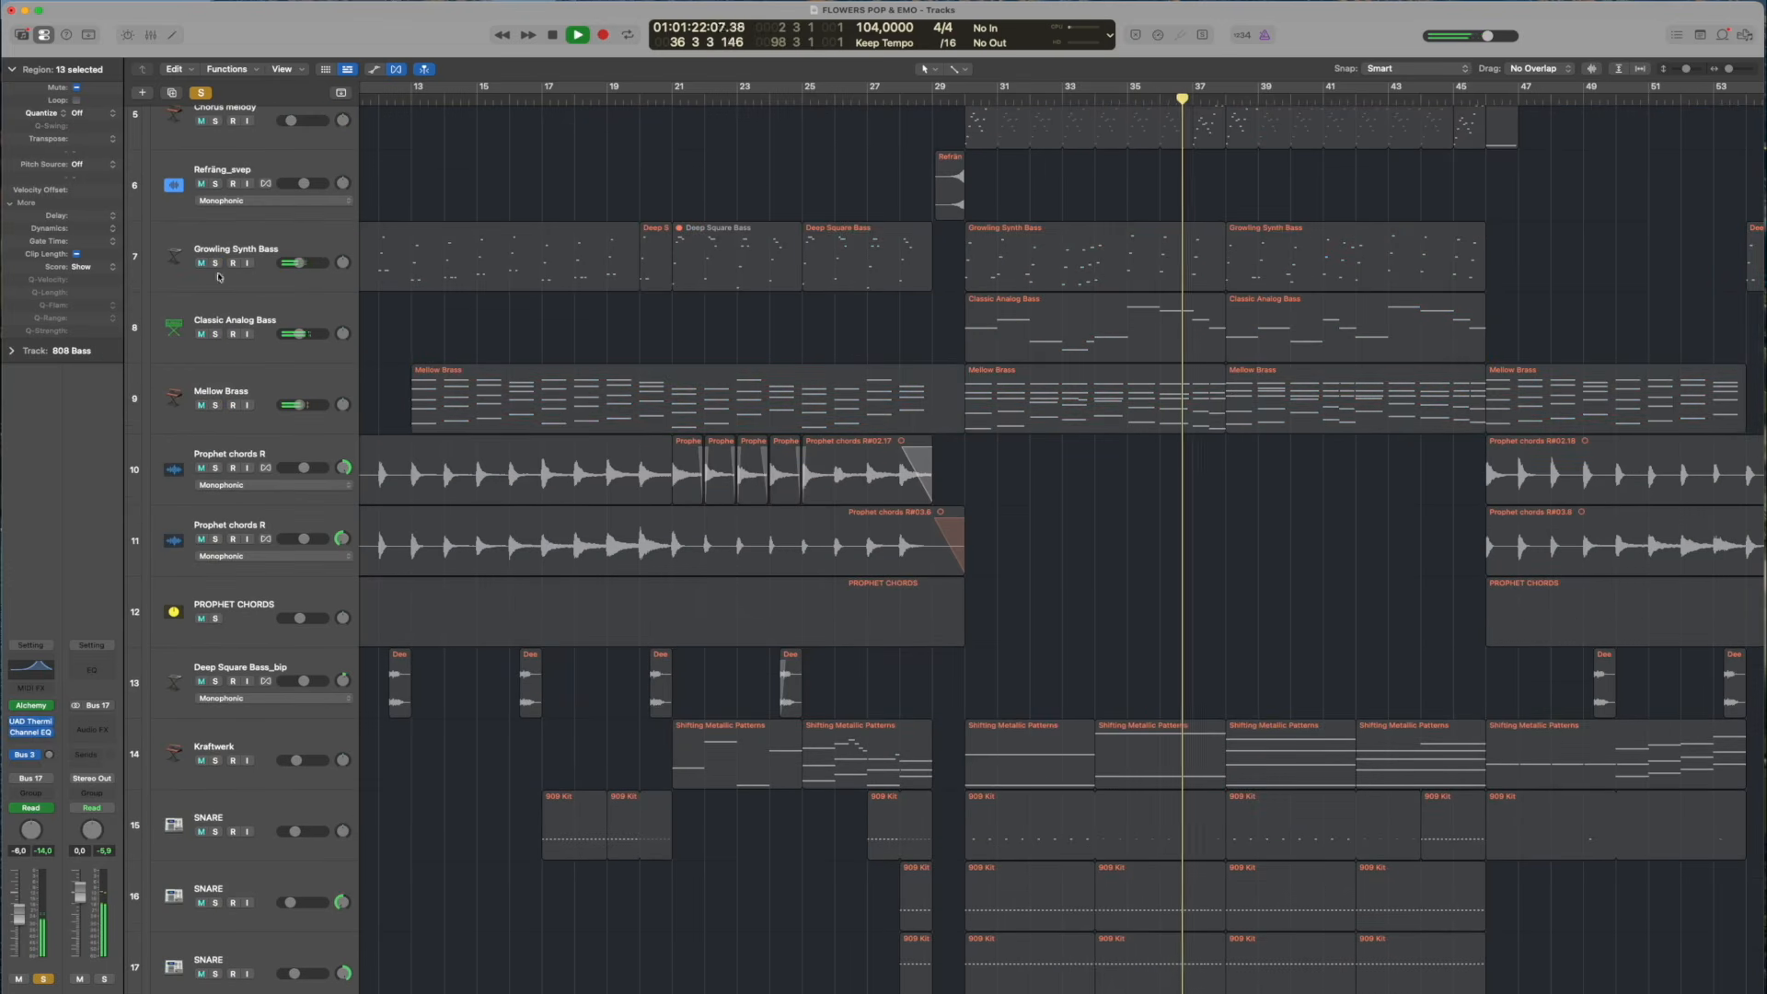
{"action": "scroll", "coordinate": [872, 346], "scroll_direction": "down", "scroll_amount": 1}
{"action": "scroll", "coordinate": [871, 346], "scroll_direction": "down", "scroll_amount": 5}
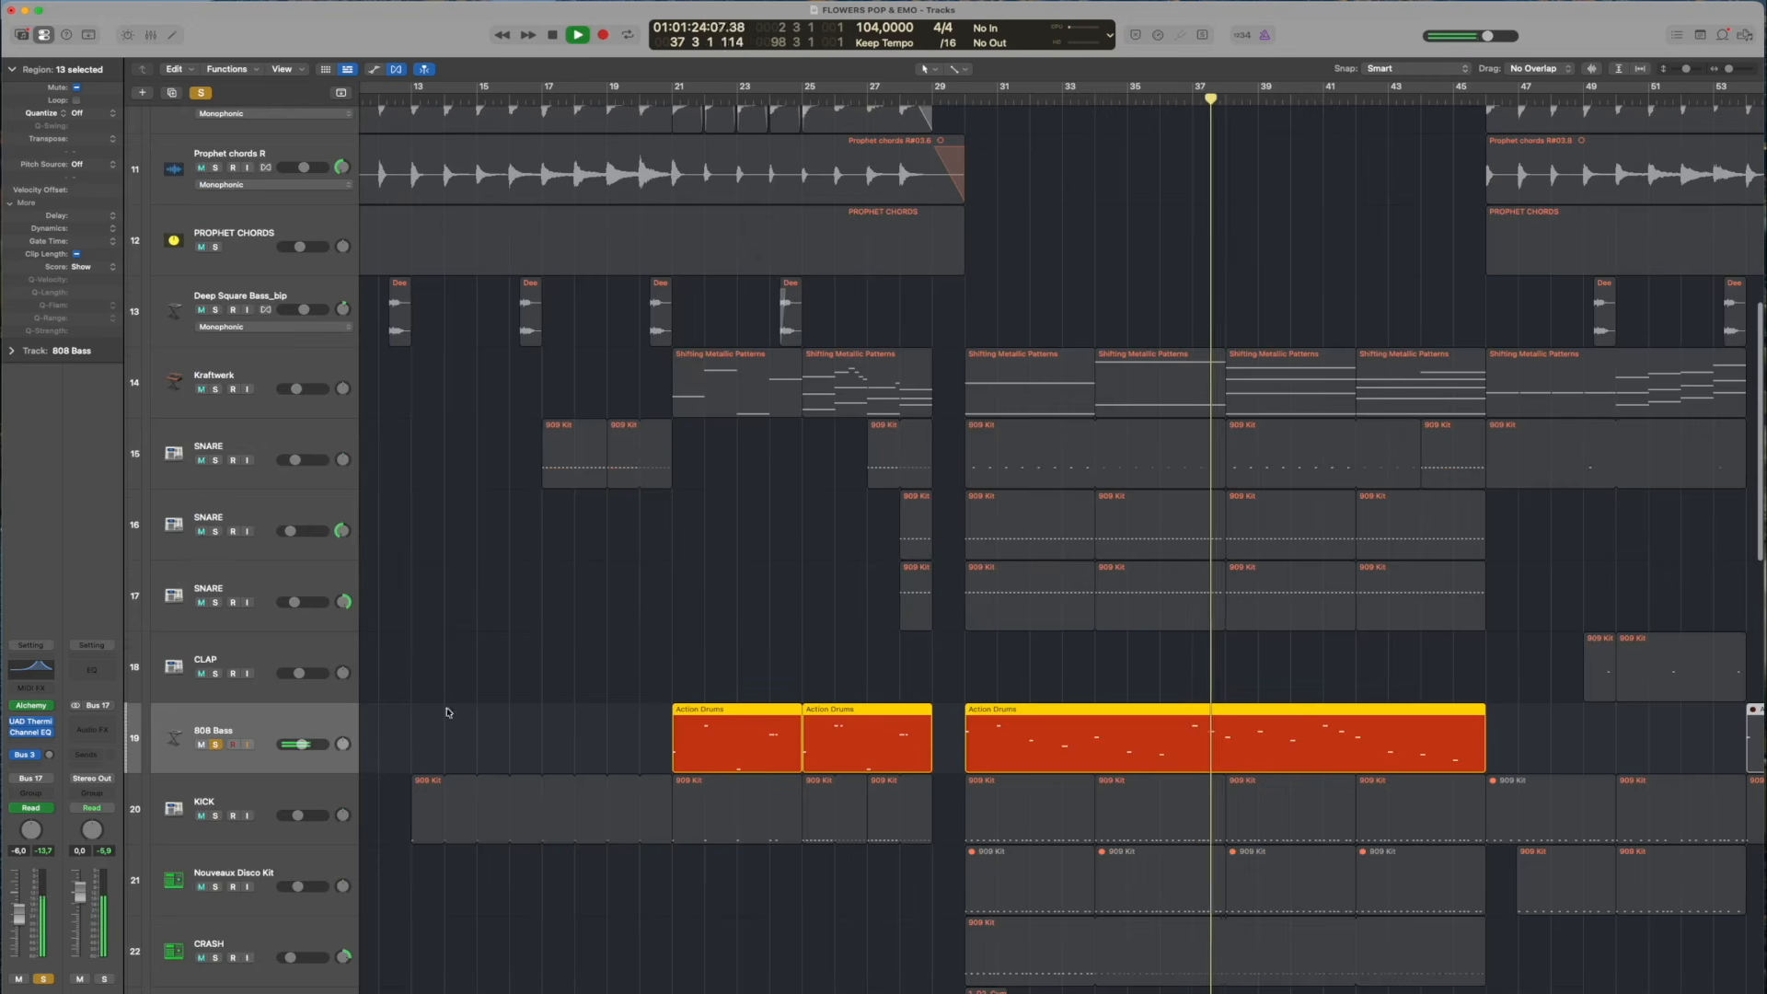
Inspect the Channel EQ and UAD Thermionic Culture Vulture settings on 808 Bass, closing each plug-in window
{"action": "left_click", "coordinate": [30, 669]}
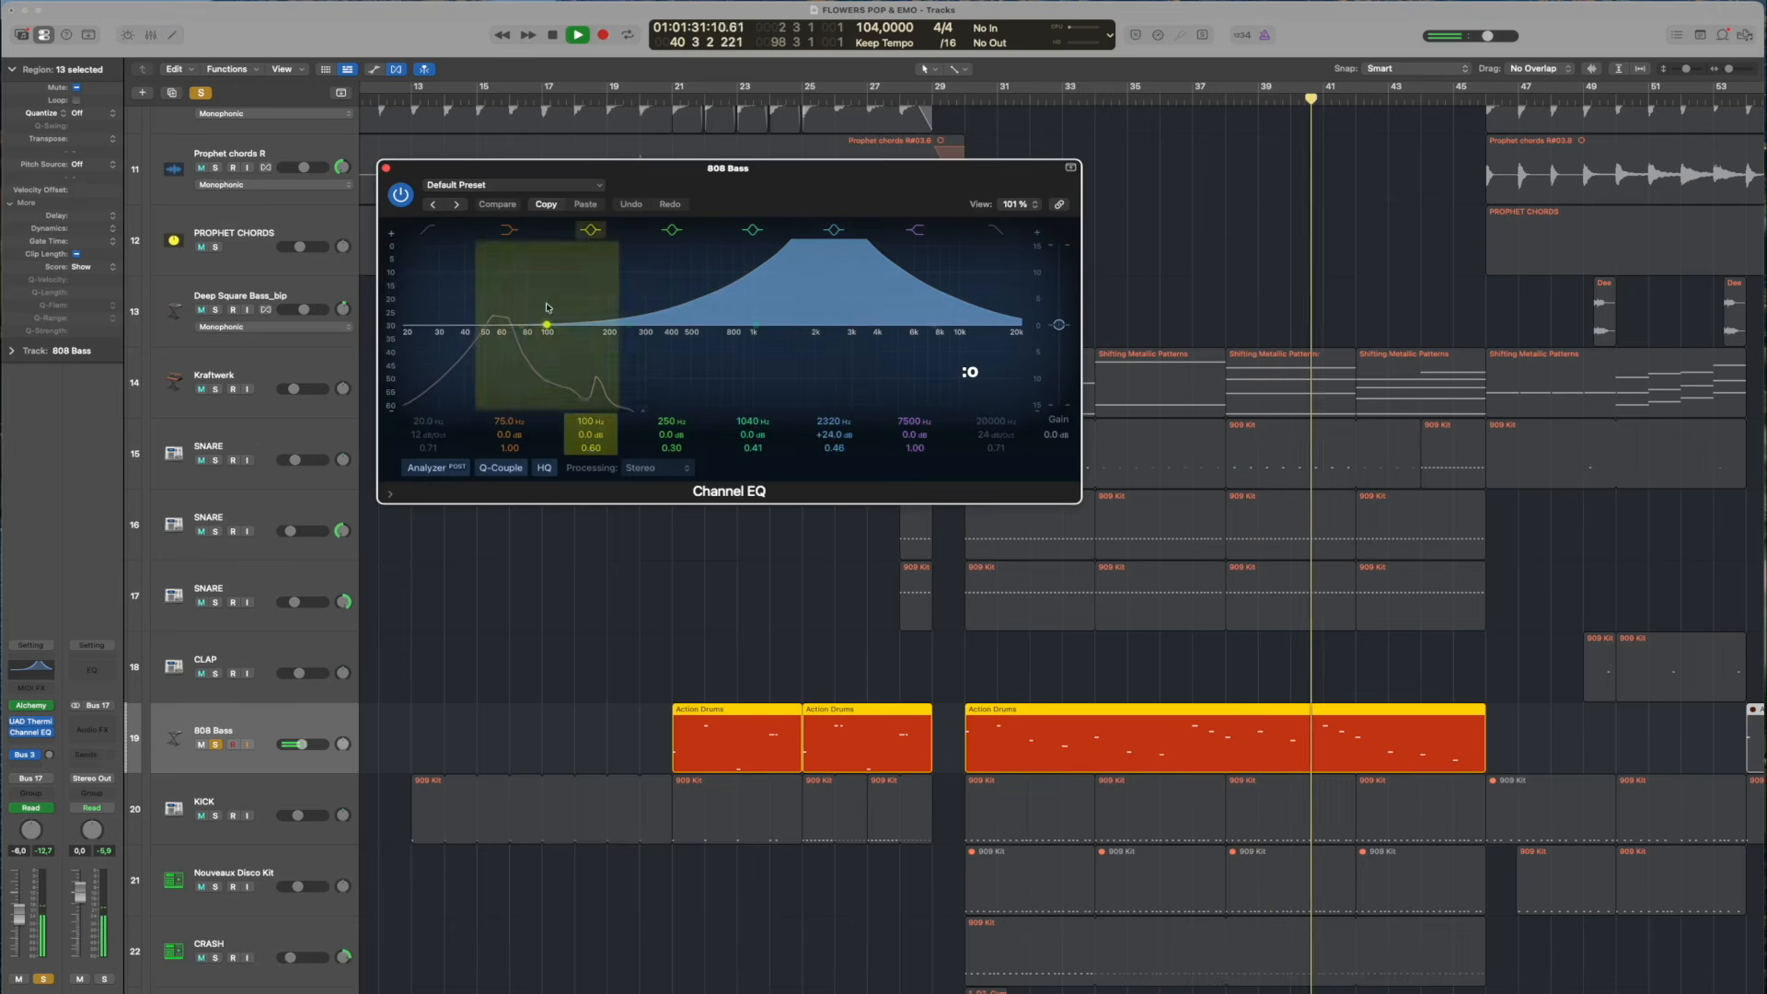
{"action": "left_click", "coordinate": [387, 168]}
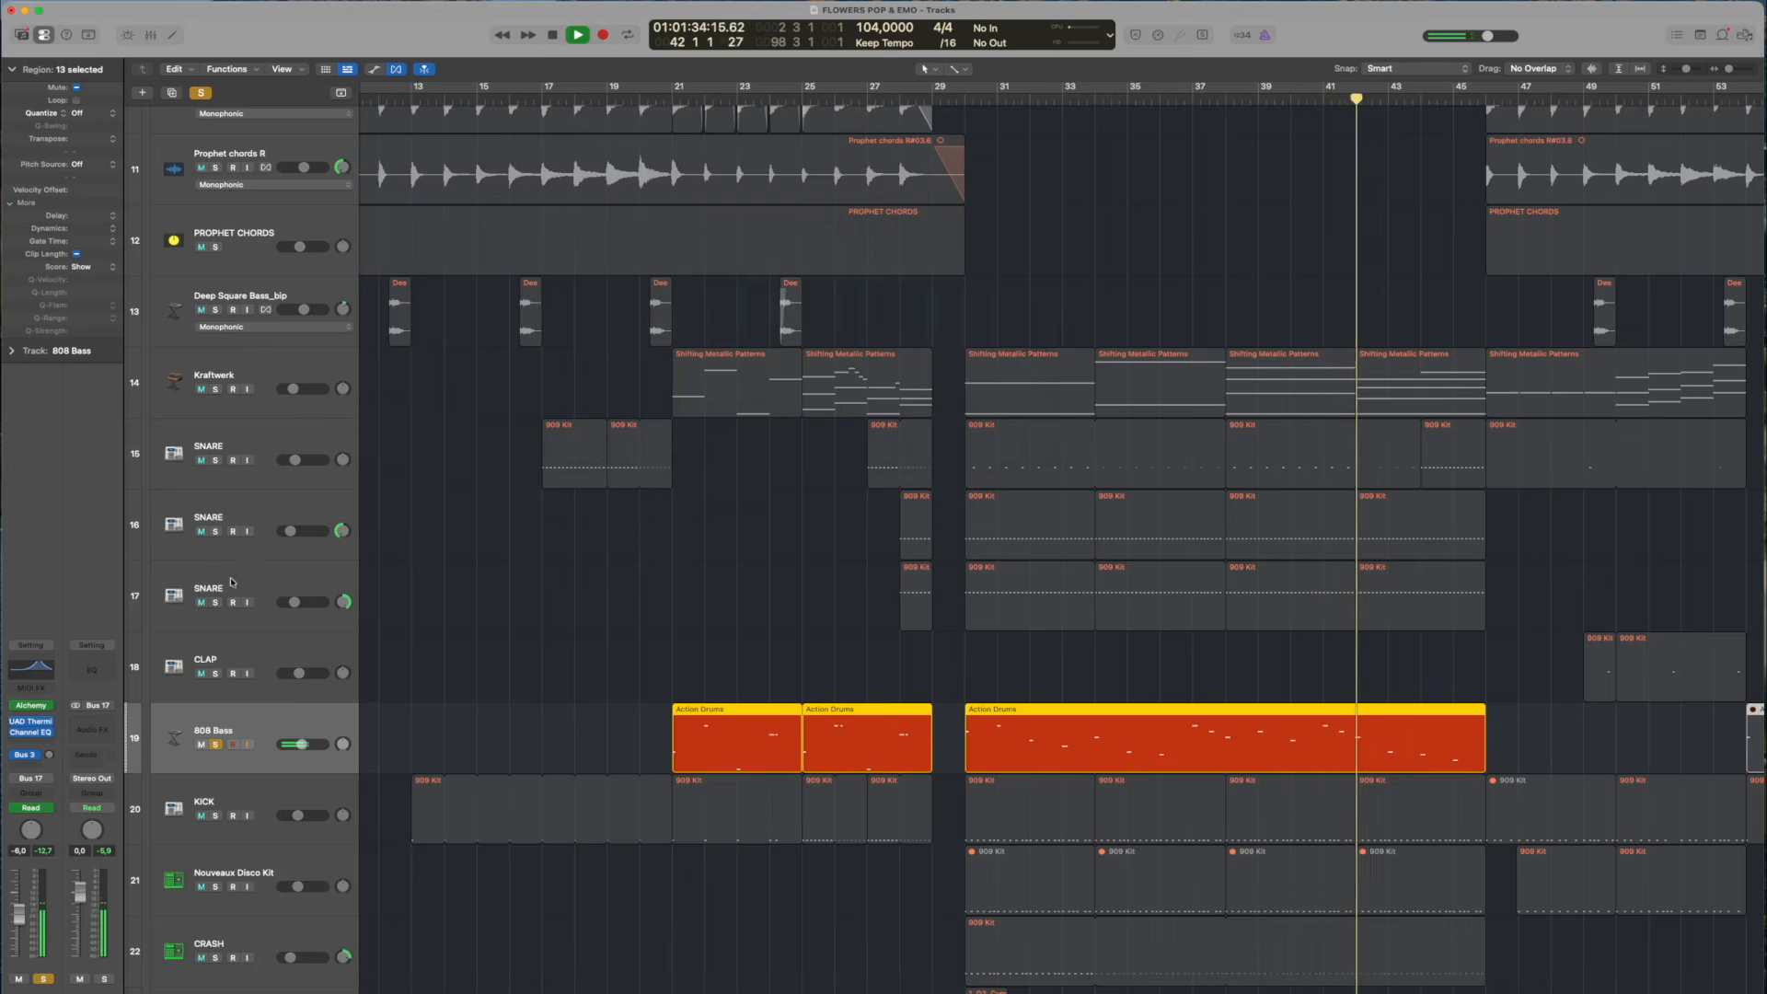
{"action": "left_click", "coordinate": [32, 722]}
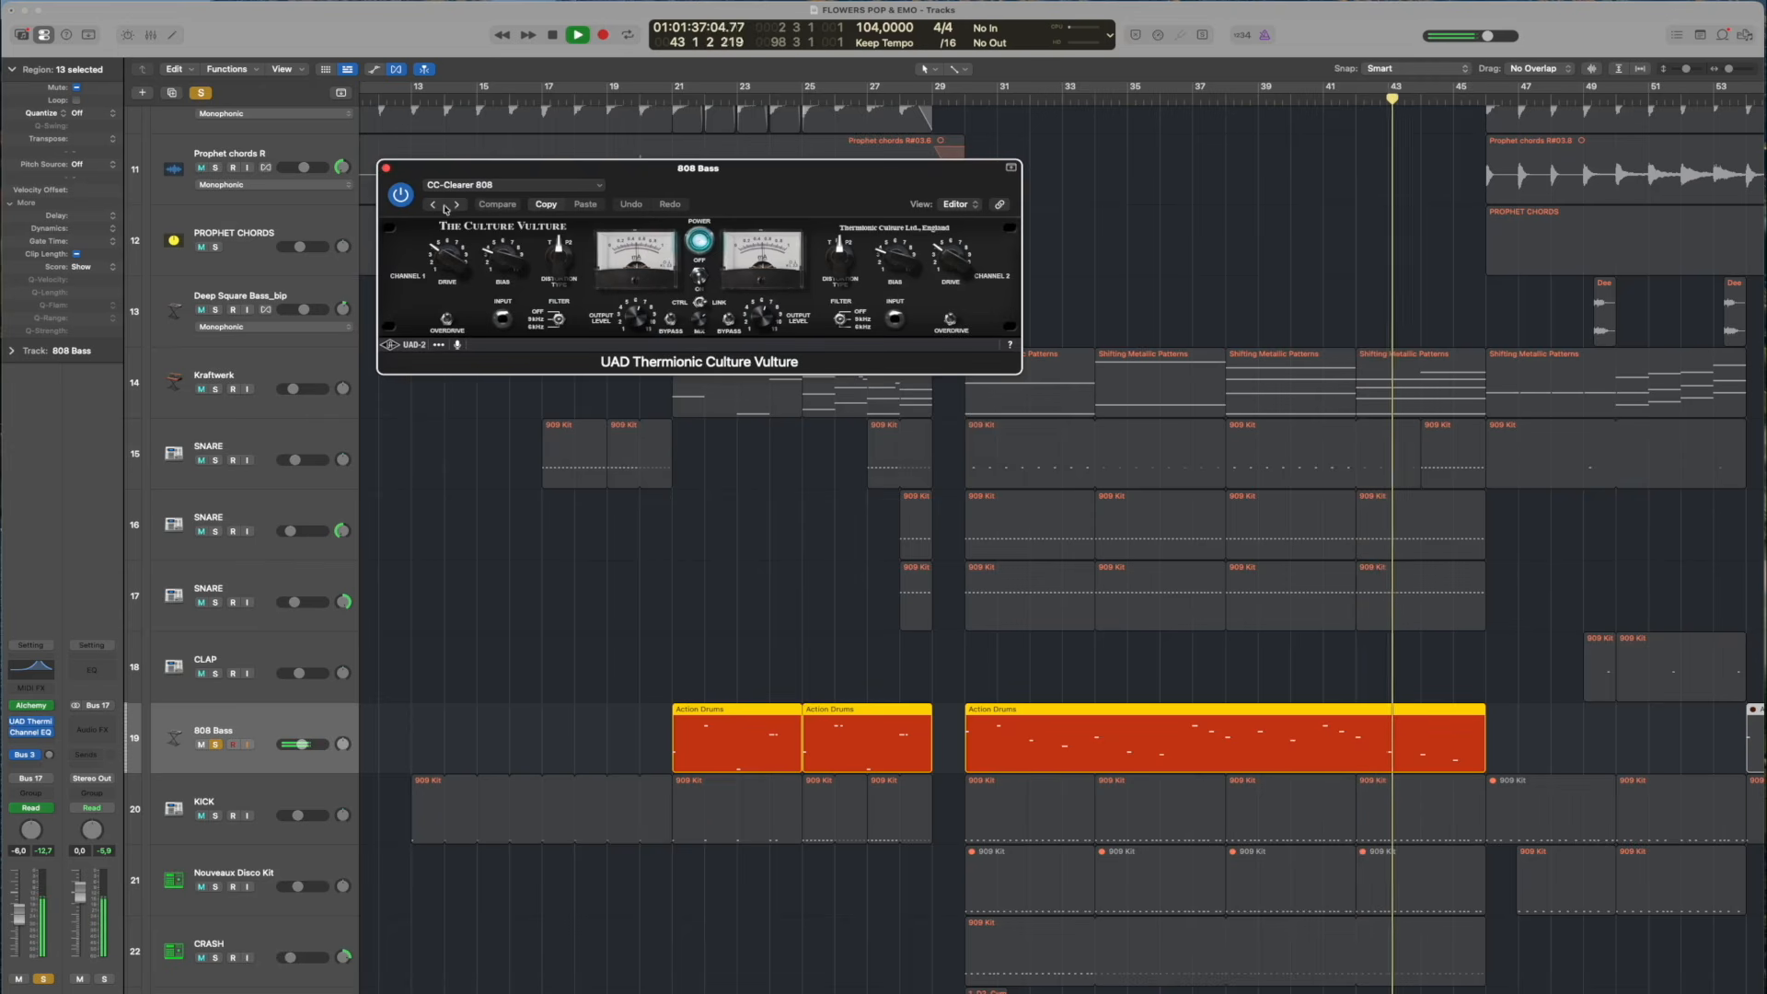
{"action": "left_click", "coordinate": [387, 169]}
Unsolo 808 Bass, stop playback, move the playhead to bar 29, beat 4, and deselect all regions
{"action": "left_click", "coordinate": [215, 743]}
{"action": "key", "text": "space"}
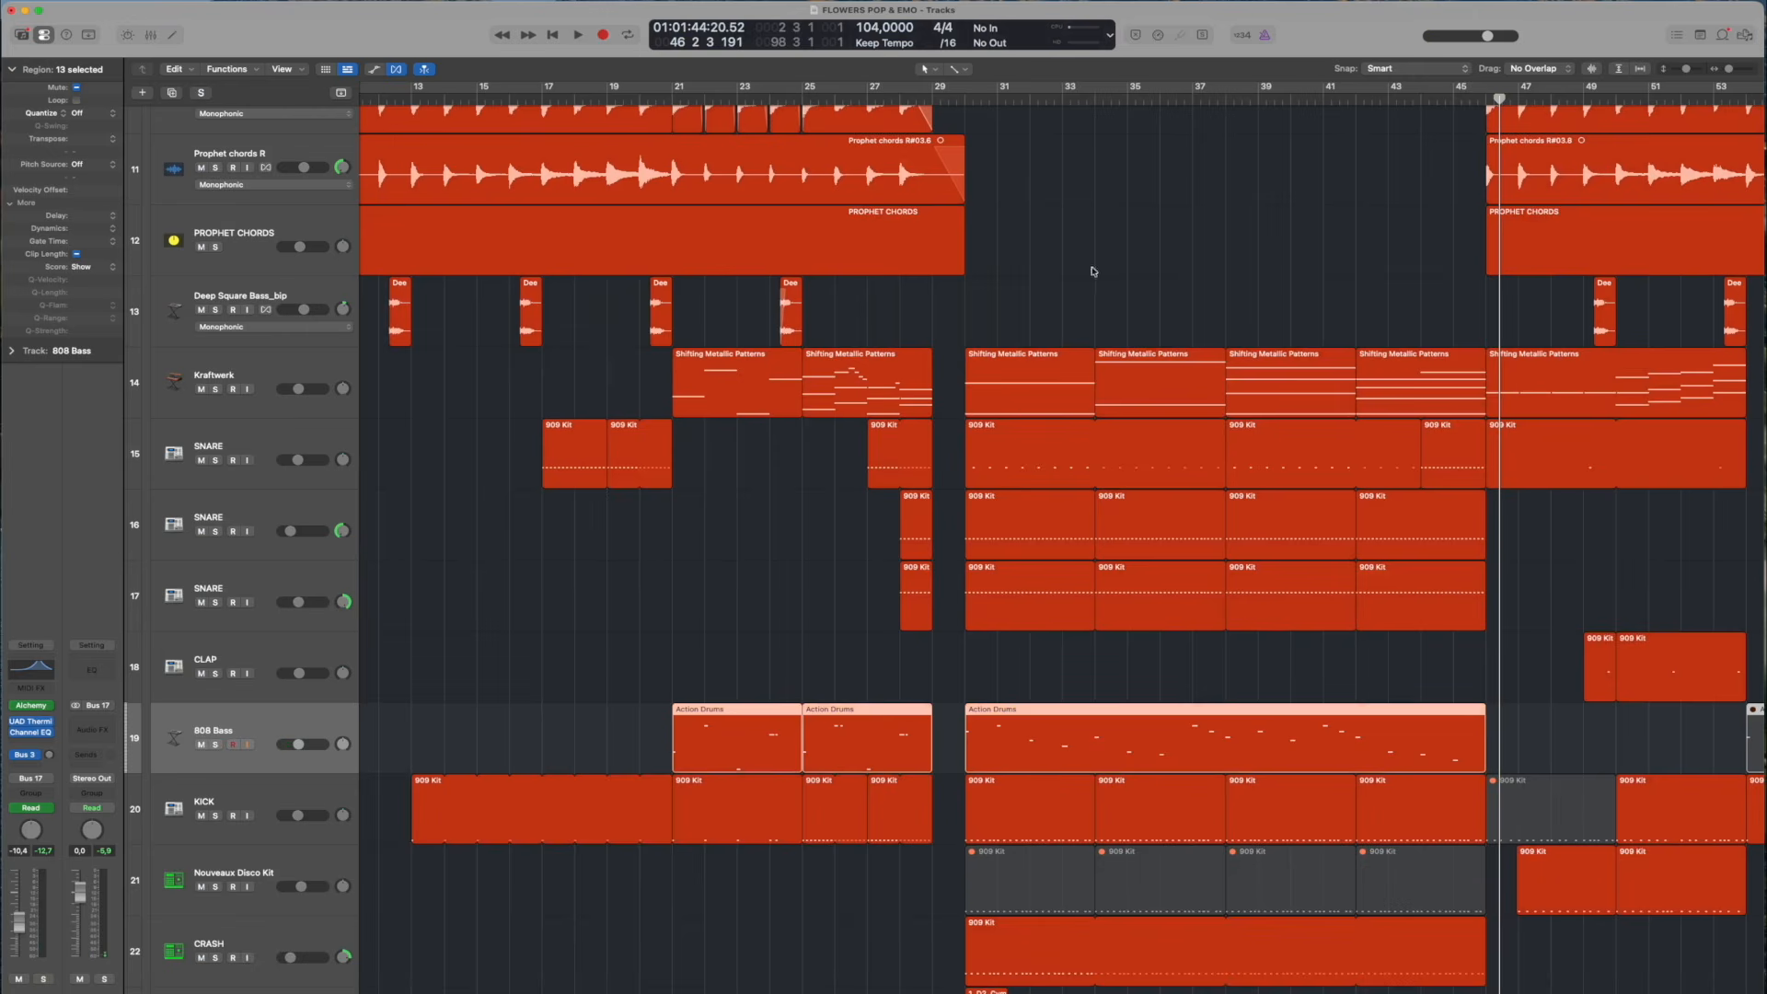
{"action": "left_click", "coordinate": [959, 98]}
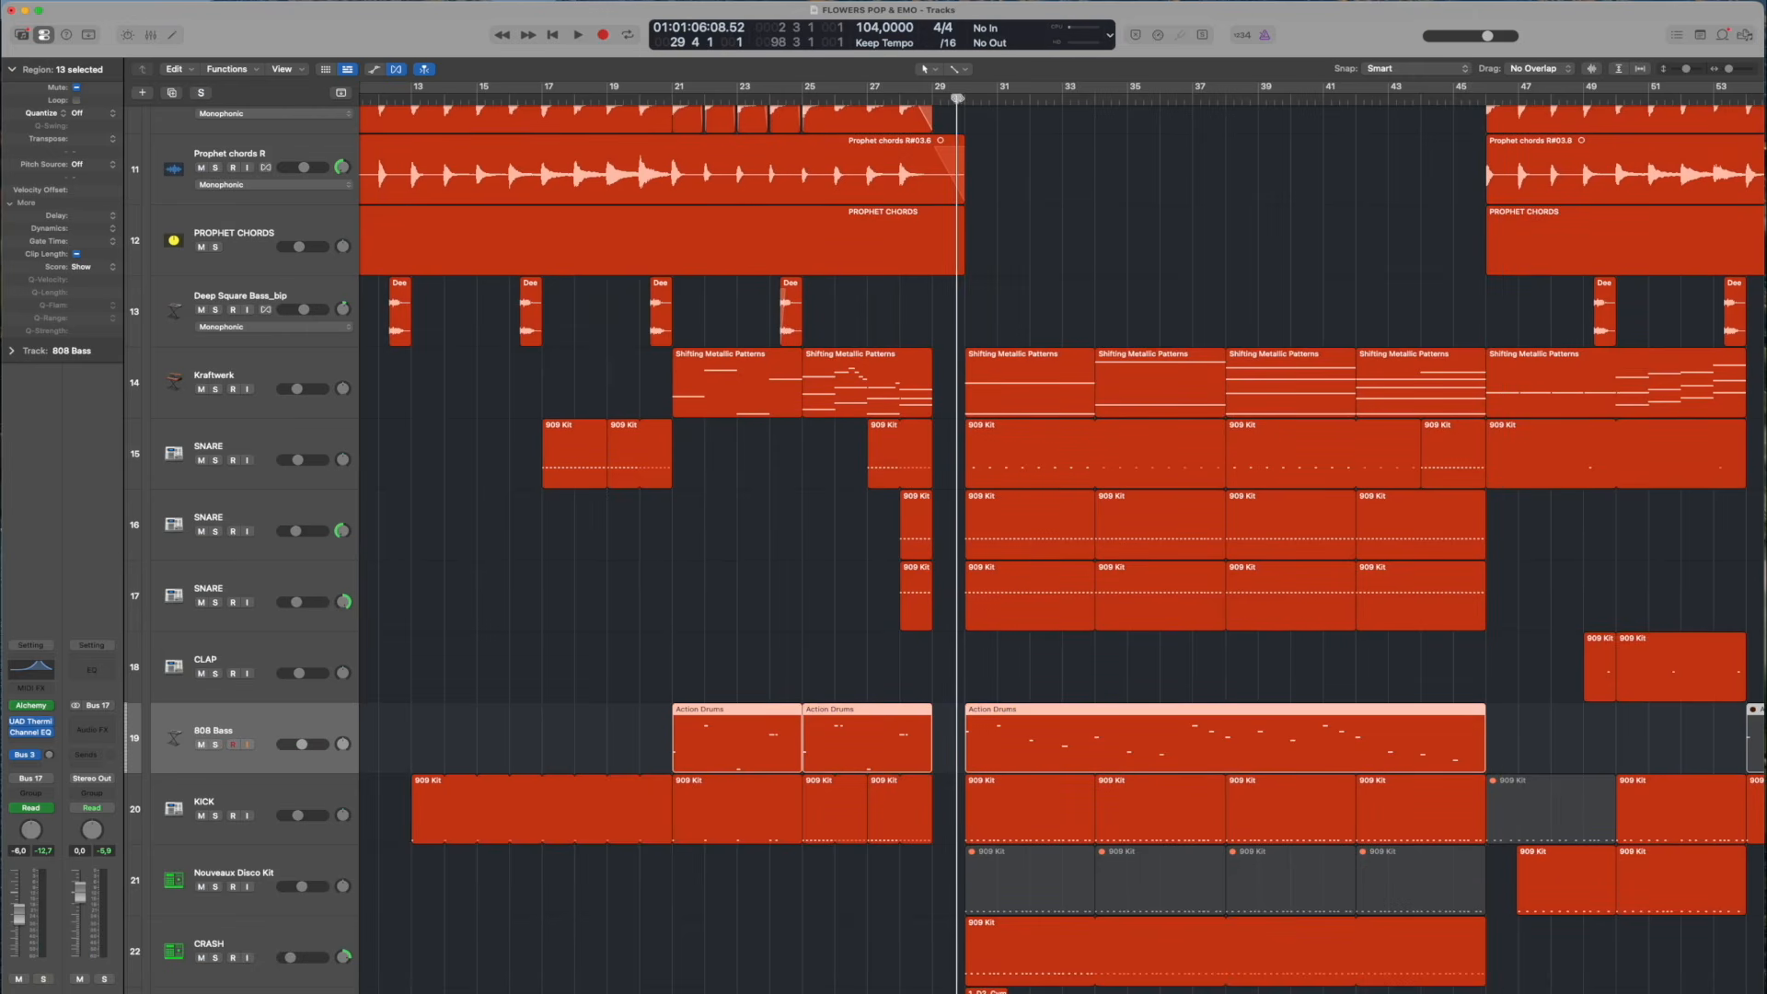
{"action": "left_click", "coordinate": [726, 666]}
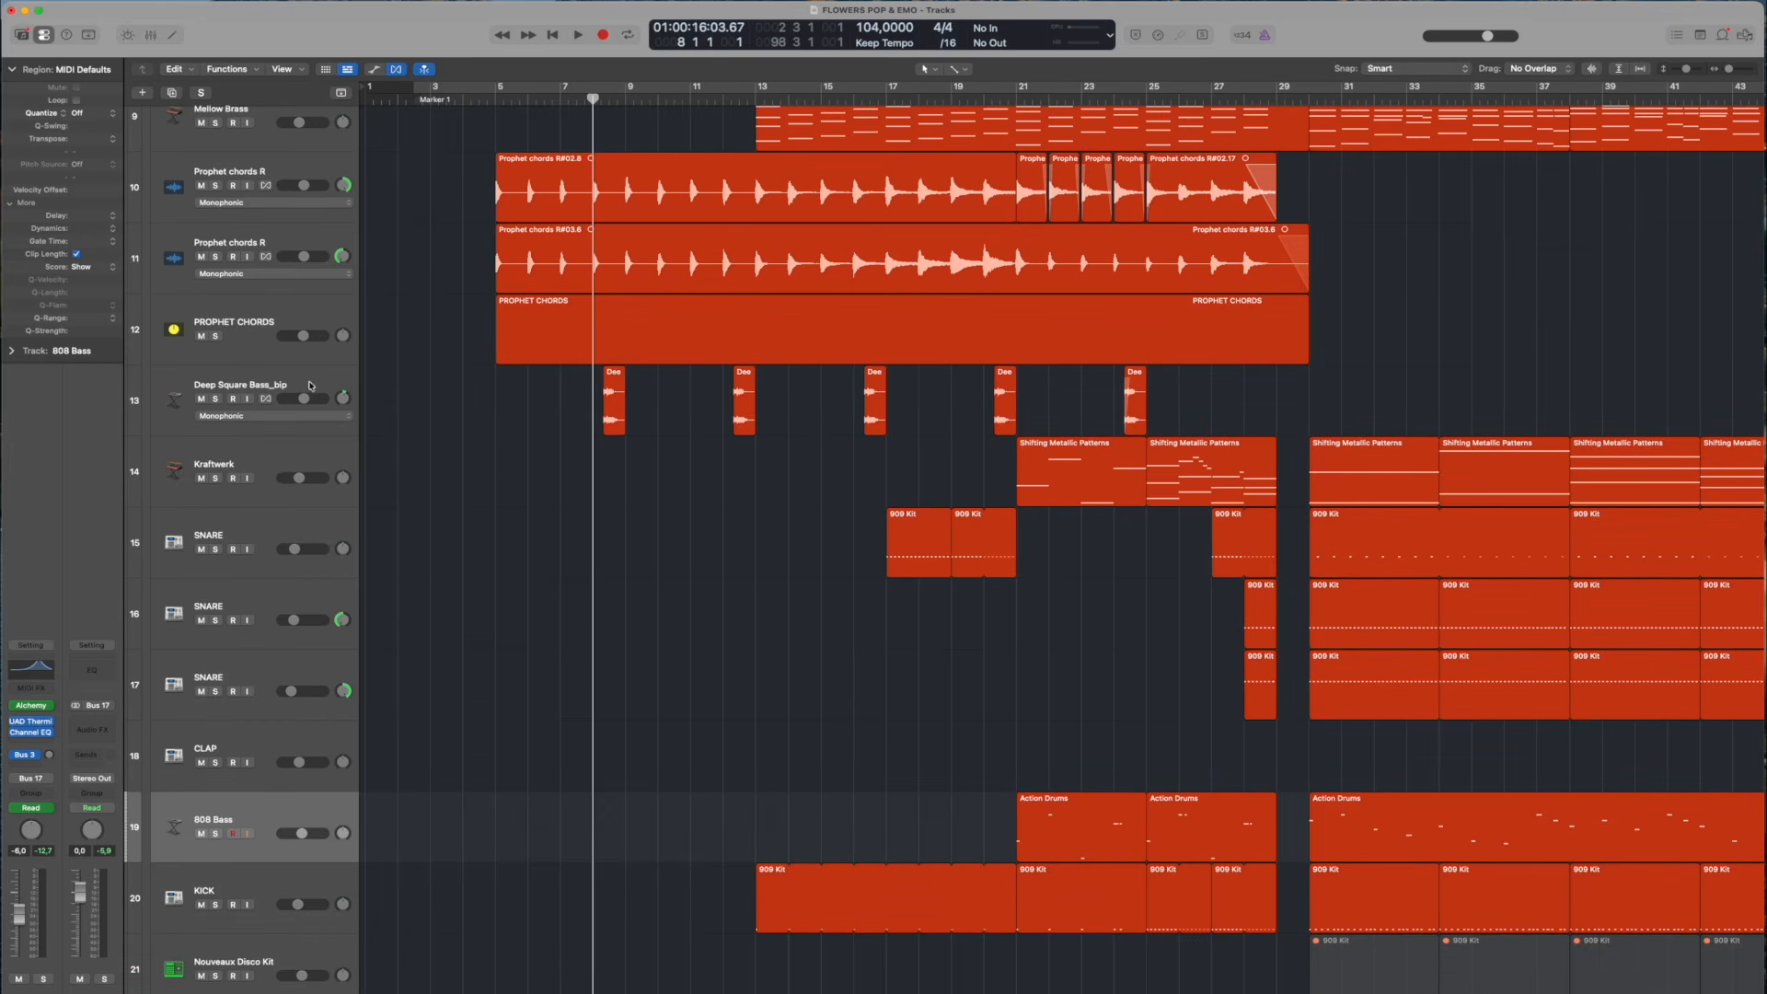
Select the Deep Square Bass_bip track and audition Growling Synth Bass and Deep Square Bass_bip, each soloed in turn, around bar 8
{"action": "left_click", "coordinate": [310, 385]}
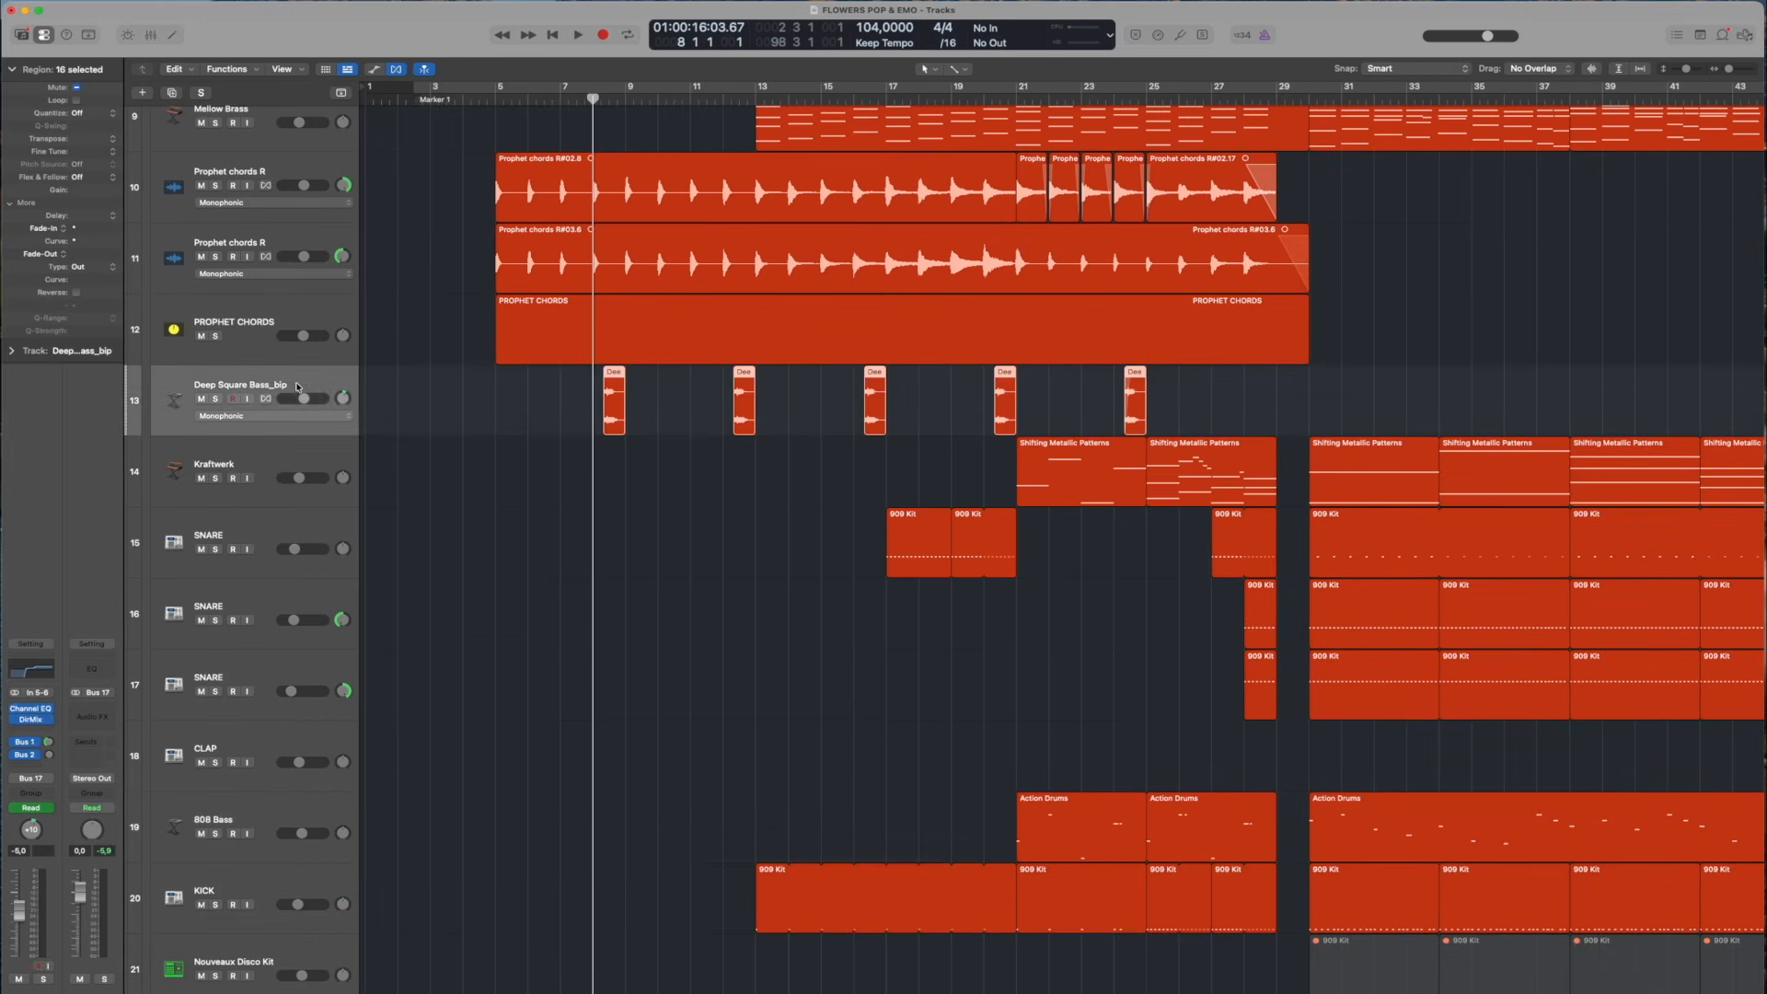
{"action": "key", "text": "z"}
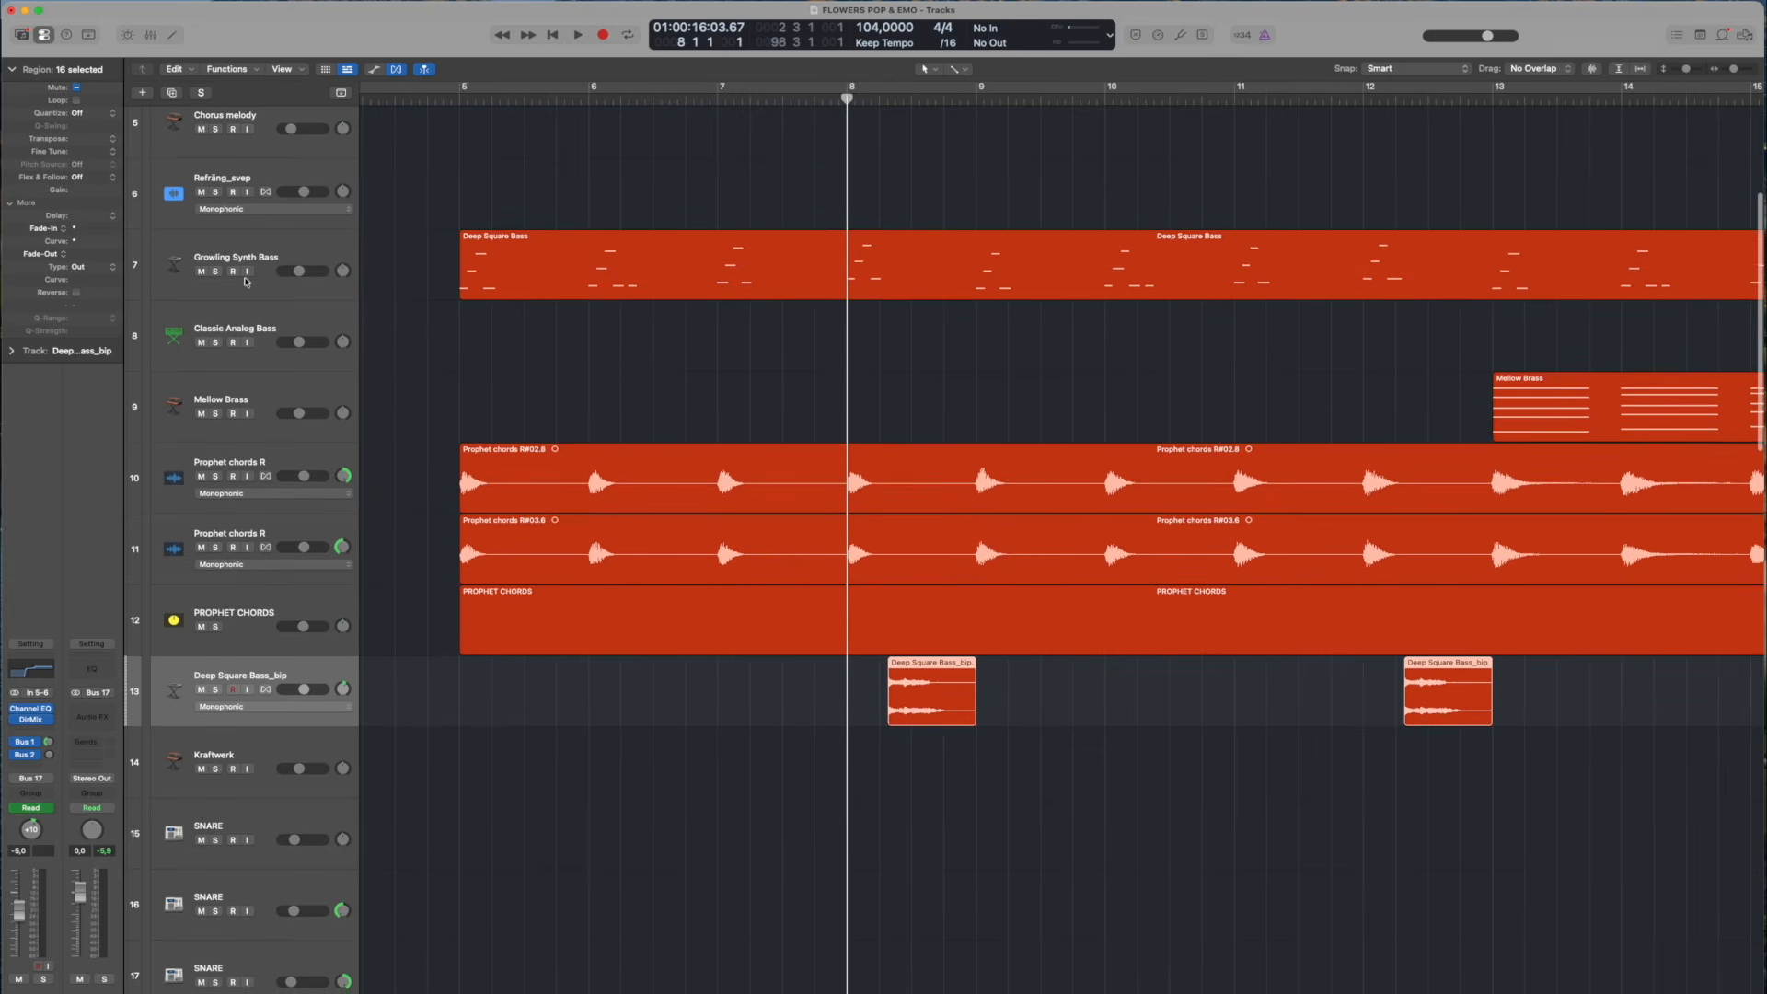
{"action": "left_click", "coordinate": [217, 272]}
{"action": "key", "text": "space"}
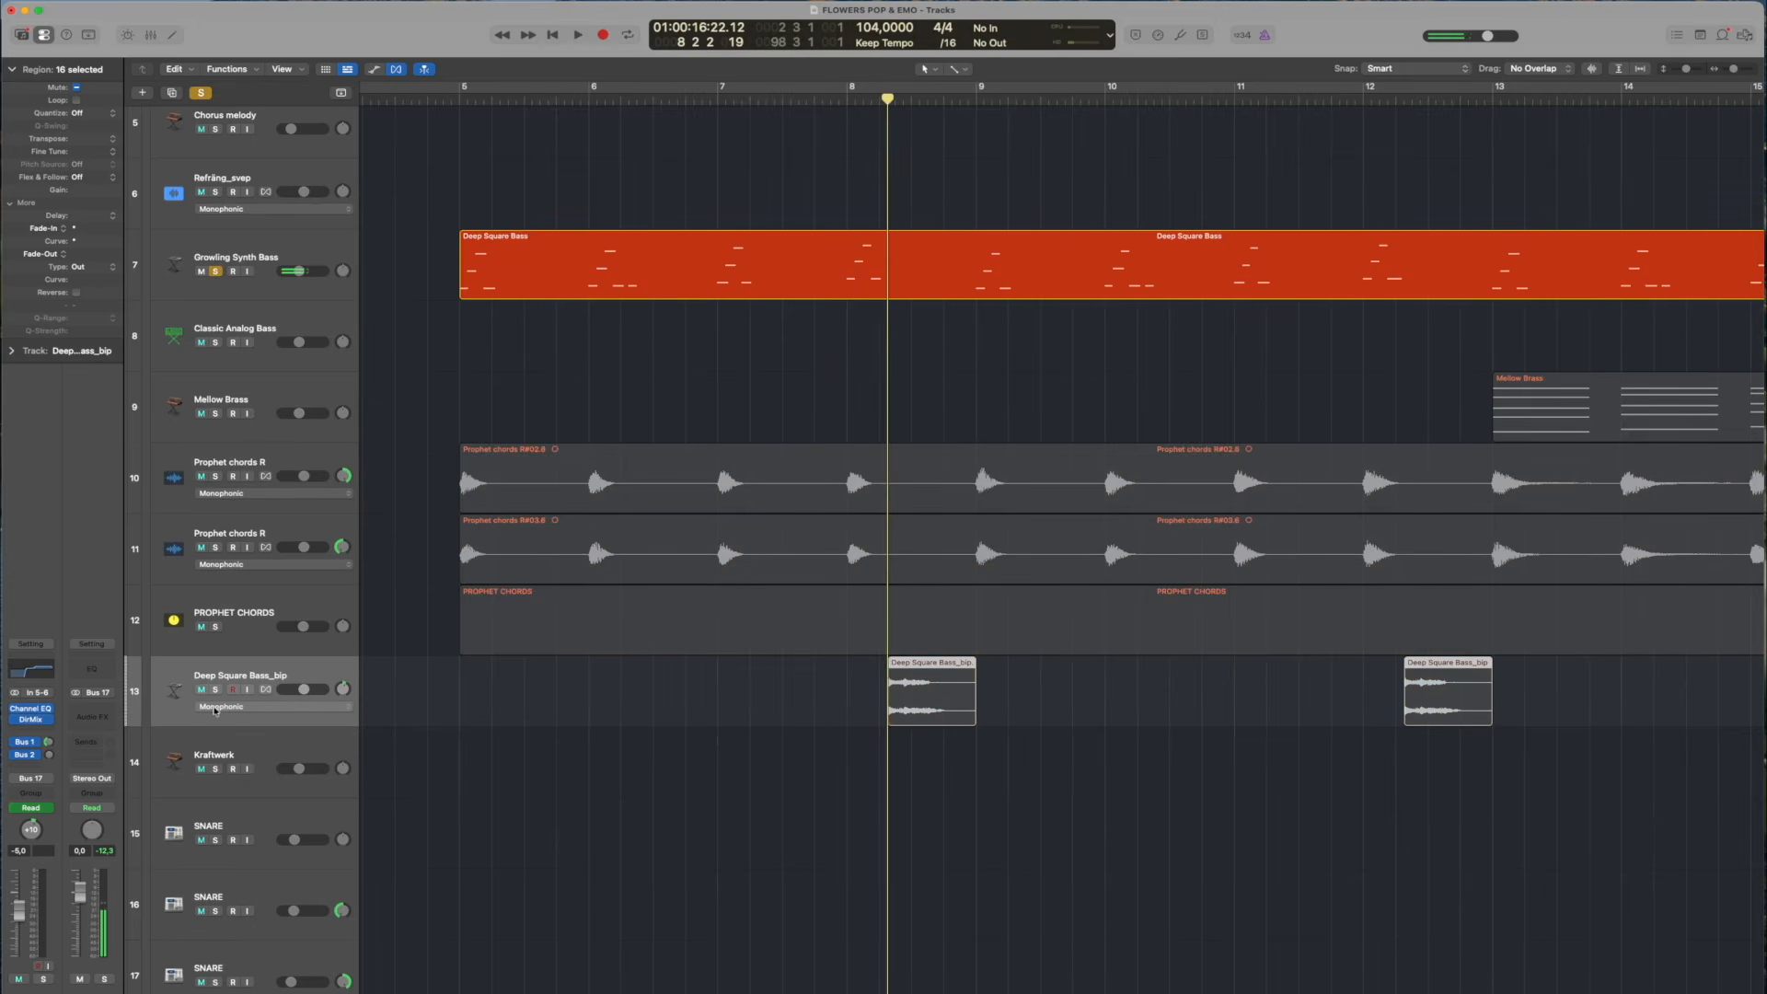
{"action": "left_click", "coordinate": [217, 273]}
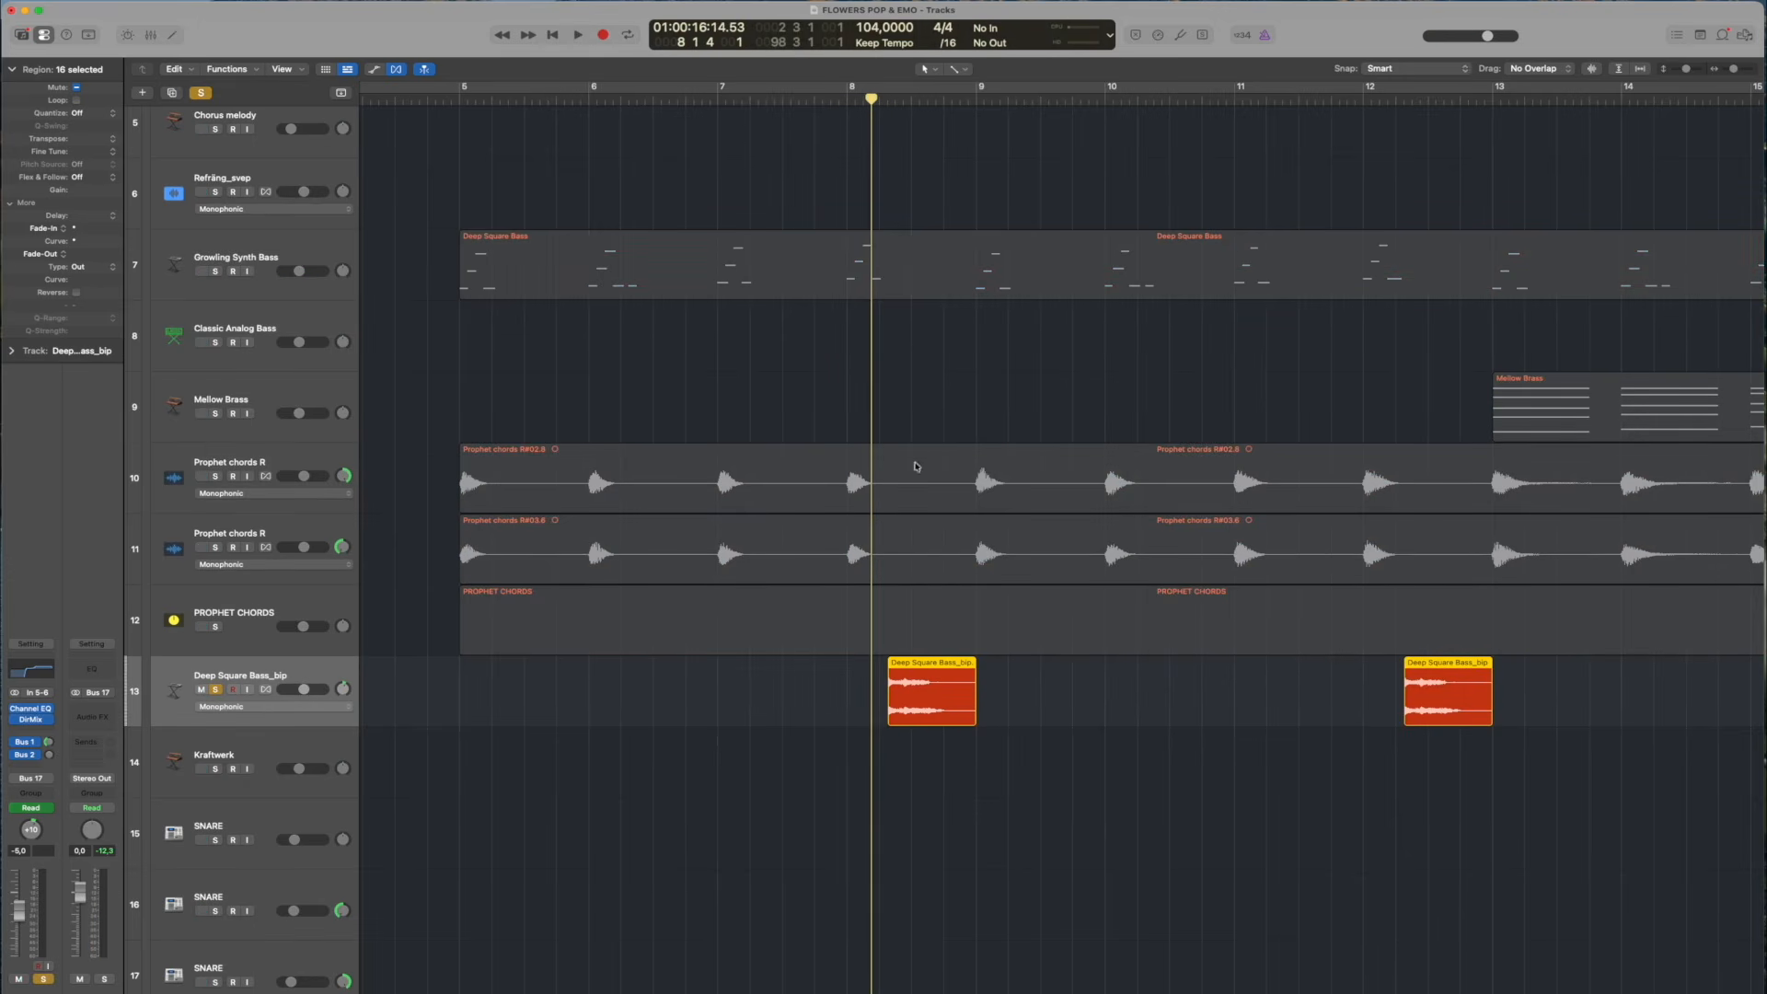
{"action": "key", "text": "space"}
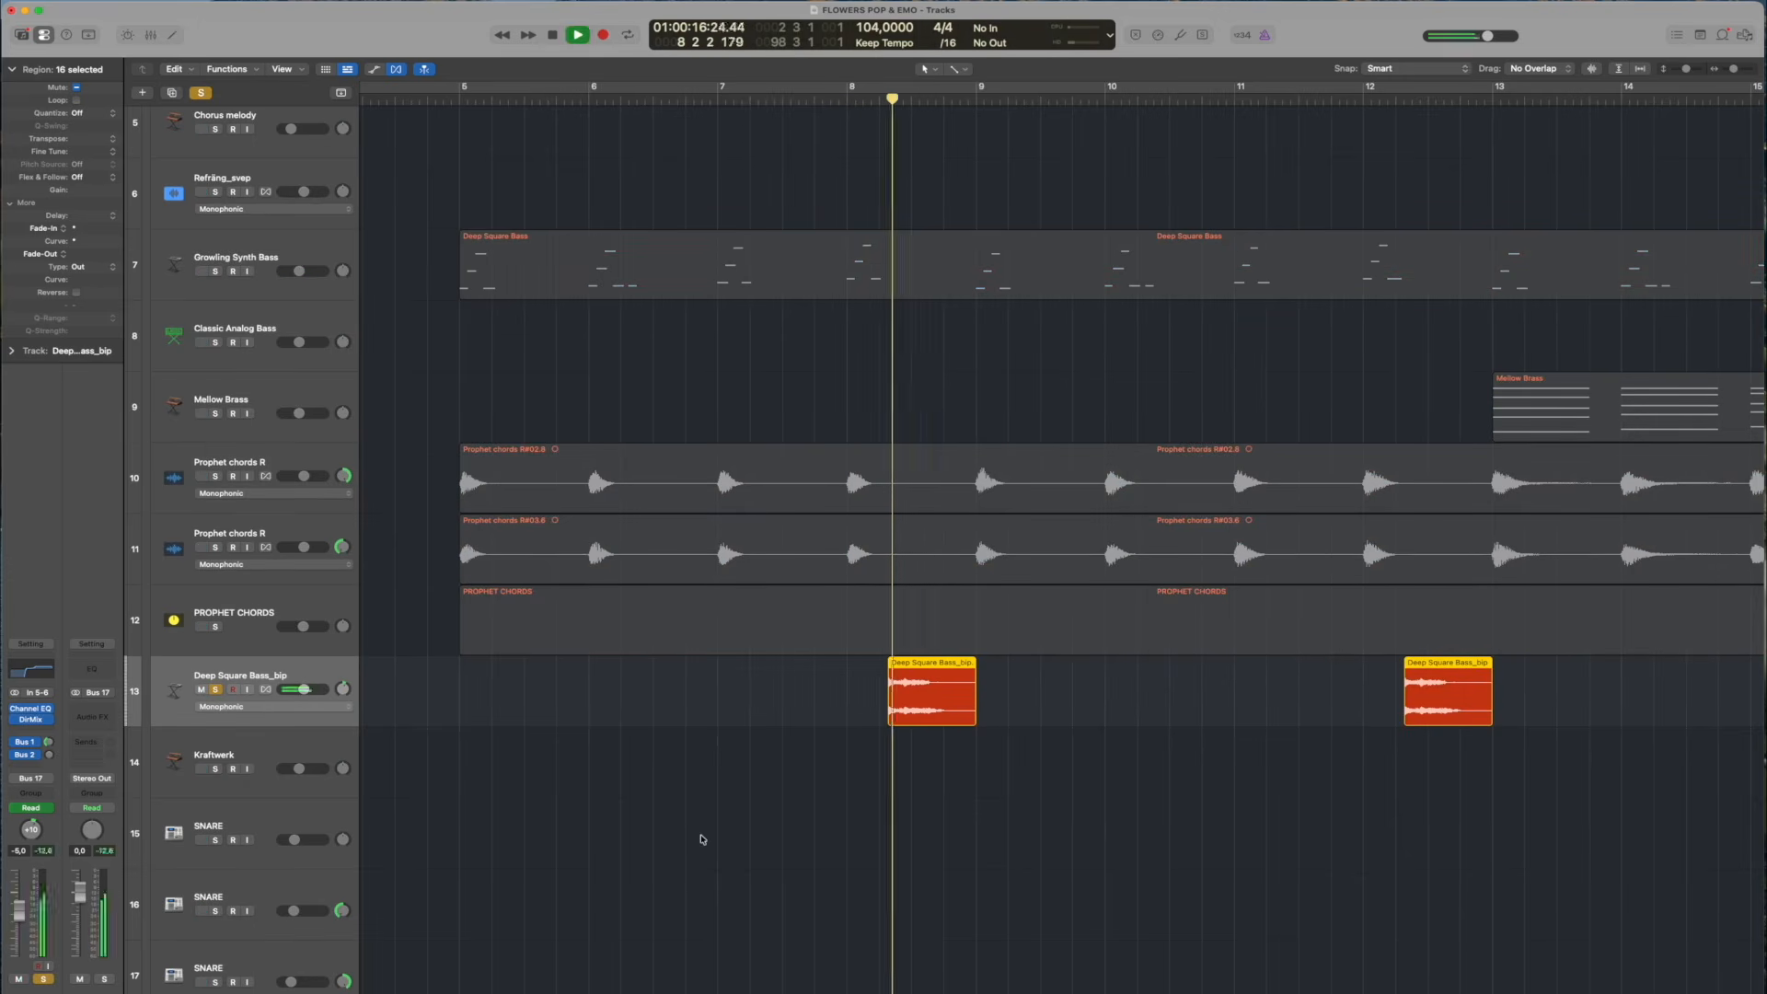
Solo Growling Synth Bass together with Deep Square Bass_bip and play both from bar 7, beat 4
{"action": "left_click", "coordinate": [216, 271]}
{"action": "key", "text": "space"}
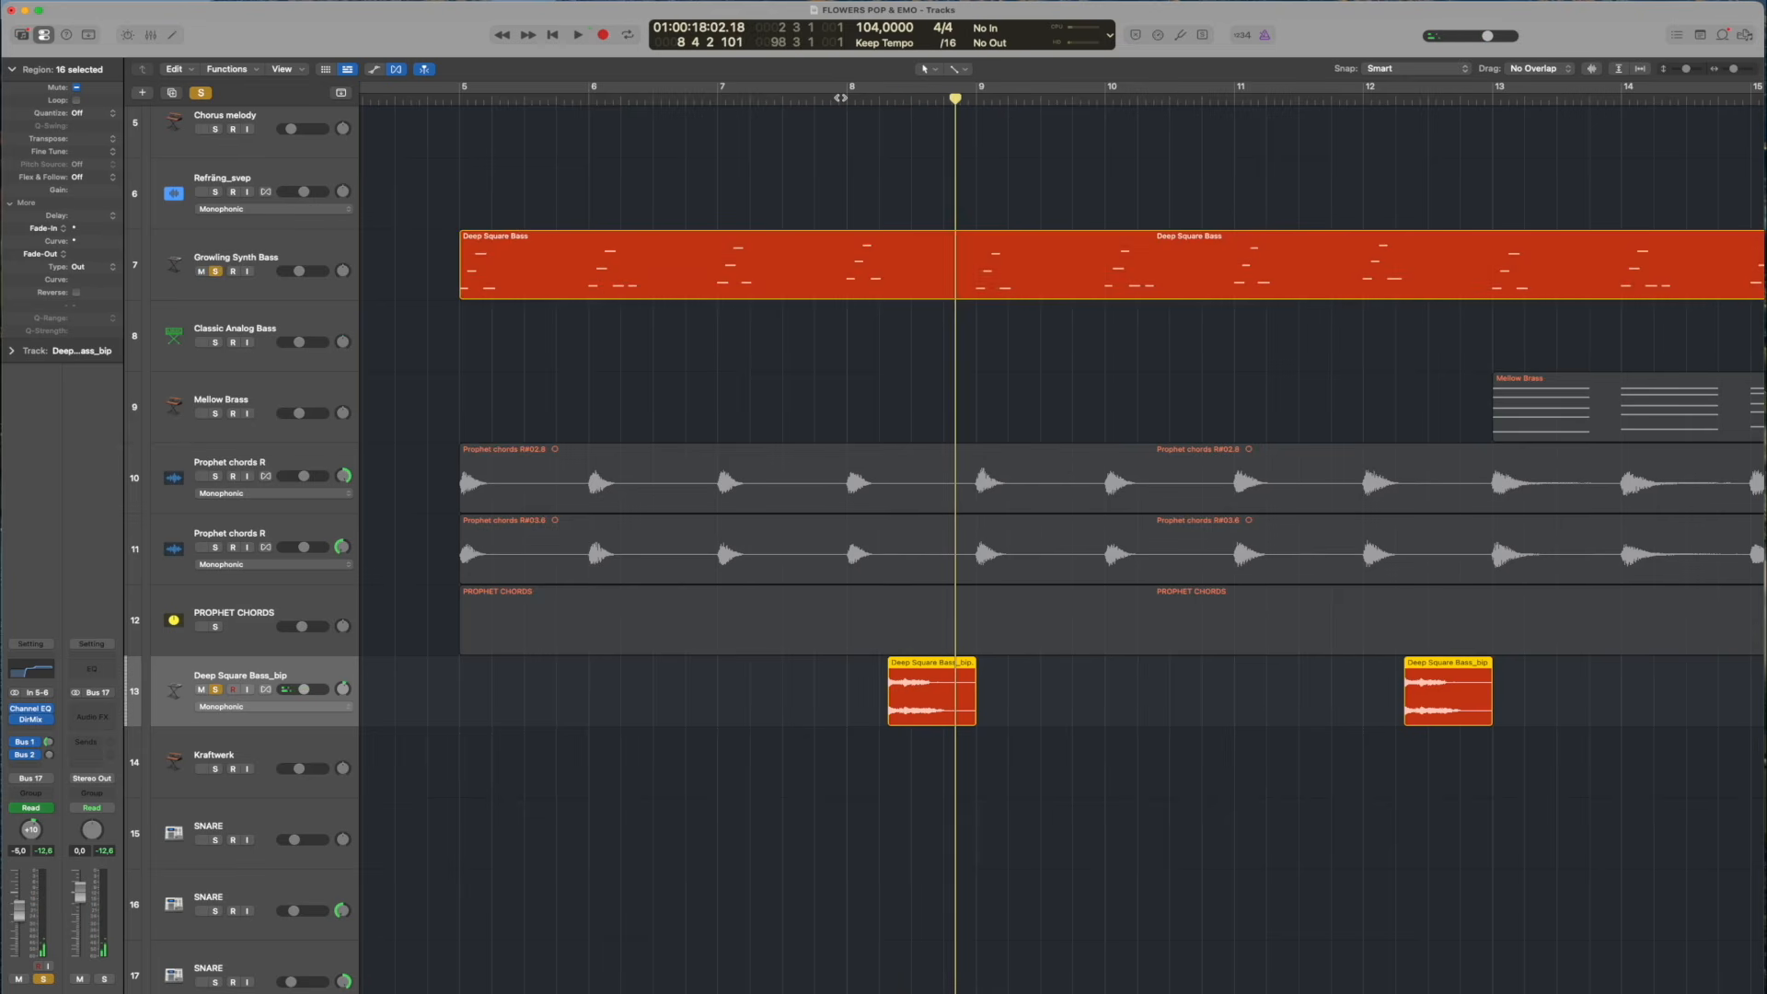
{"action": "left_click", "coordinate": [840, 98]}
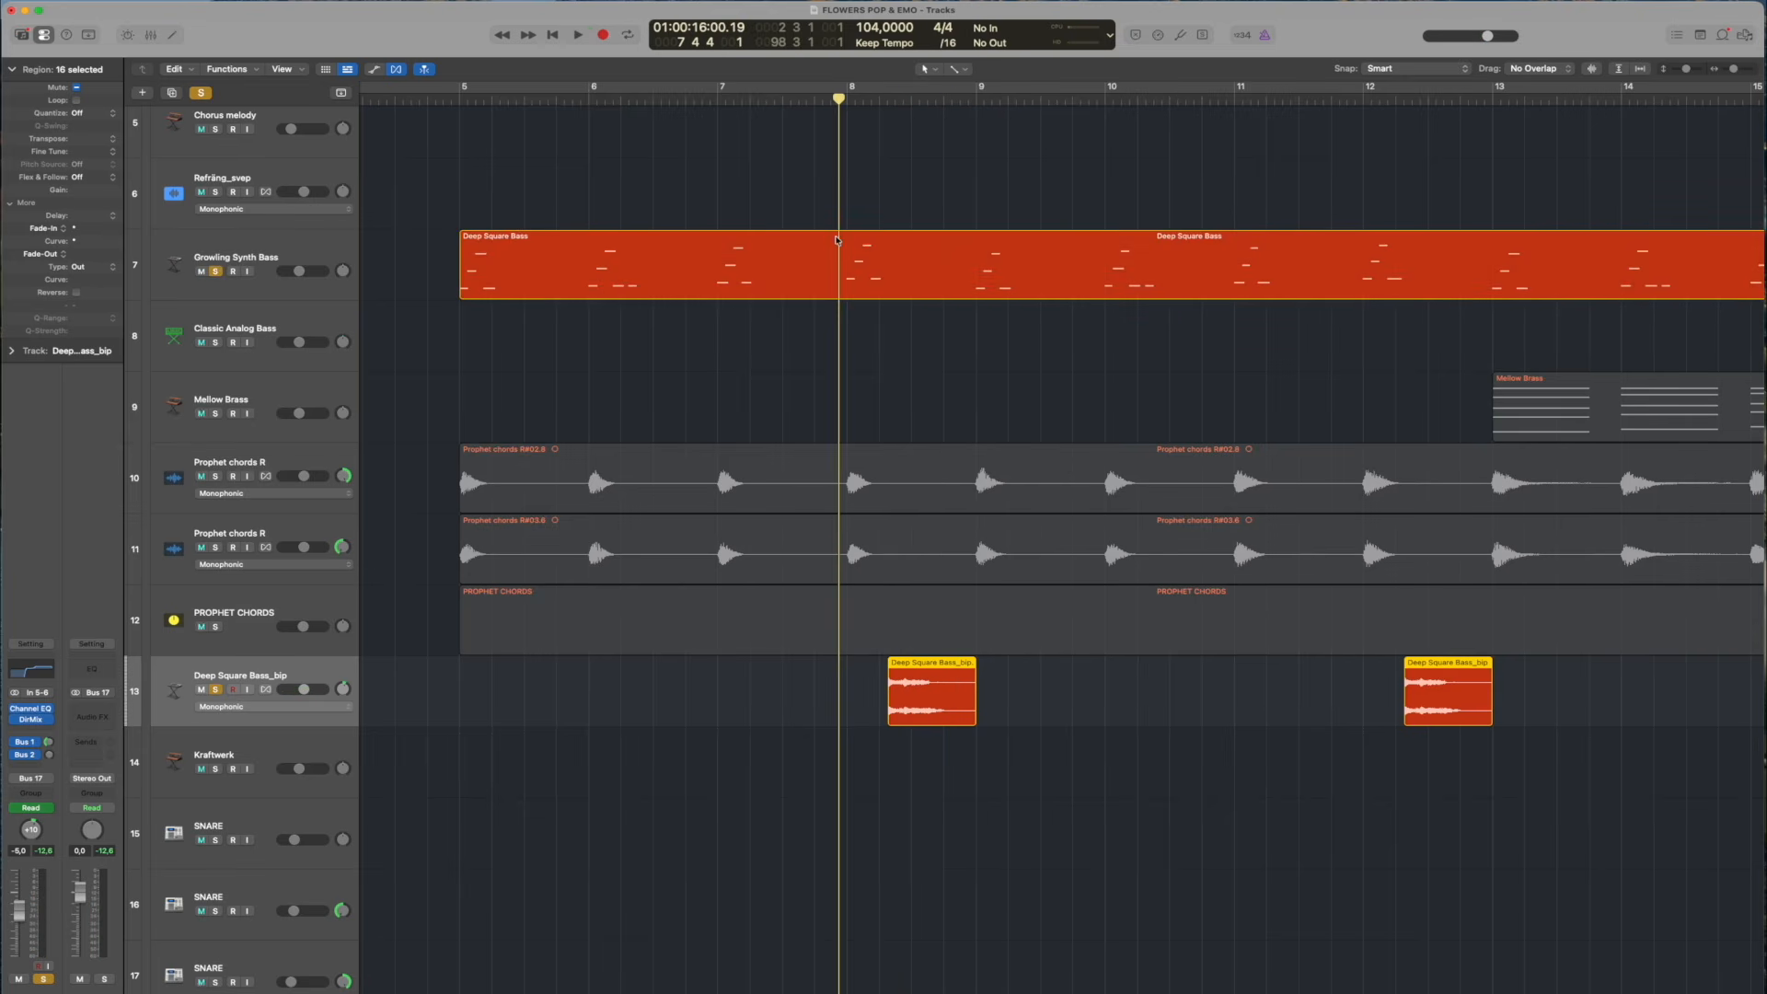
{"action": "key", "text": "space"}
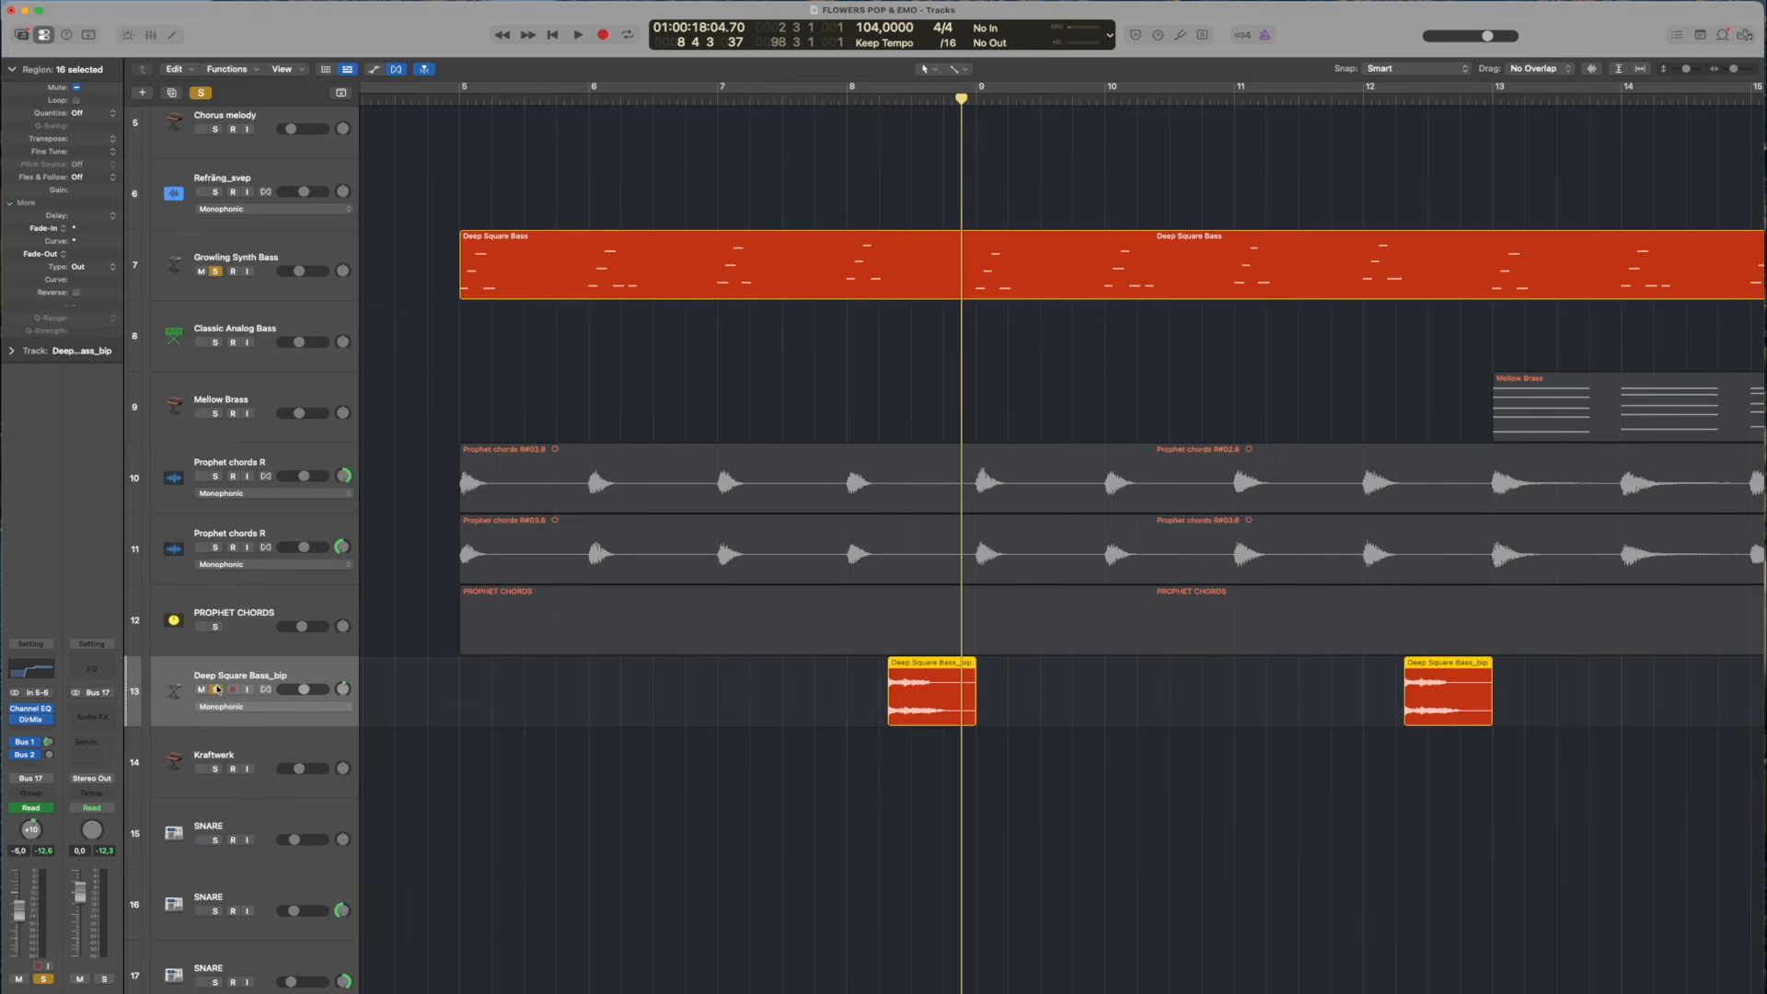
Select and solo the Kraftwerk track and play its Shifting Metallic Patterns regions from about bar 21
{"action": "left_click", "coordinate": [265, 324]}
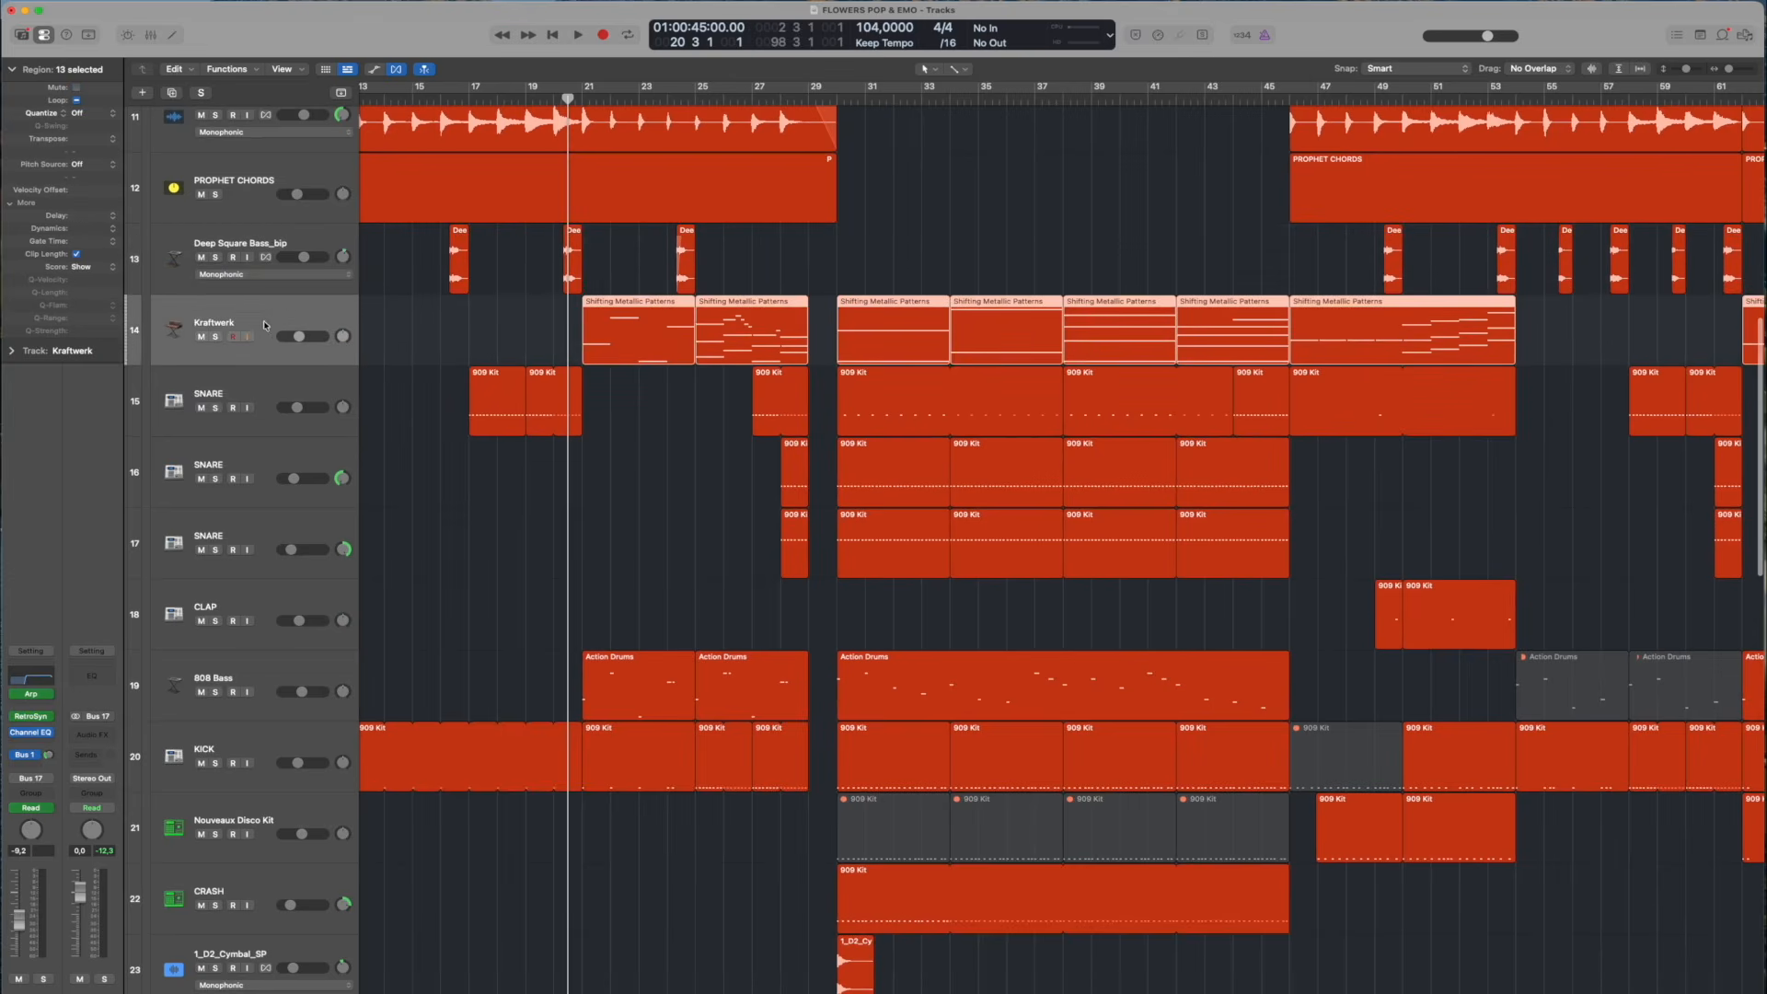
{"action": "left_click", "coordinate": [218, 337]}
{"action": "key", "text": "space"}
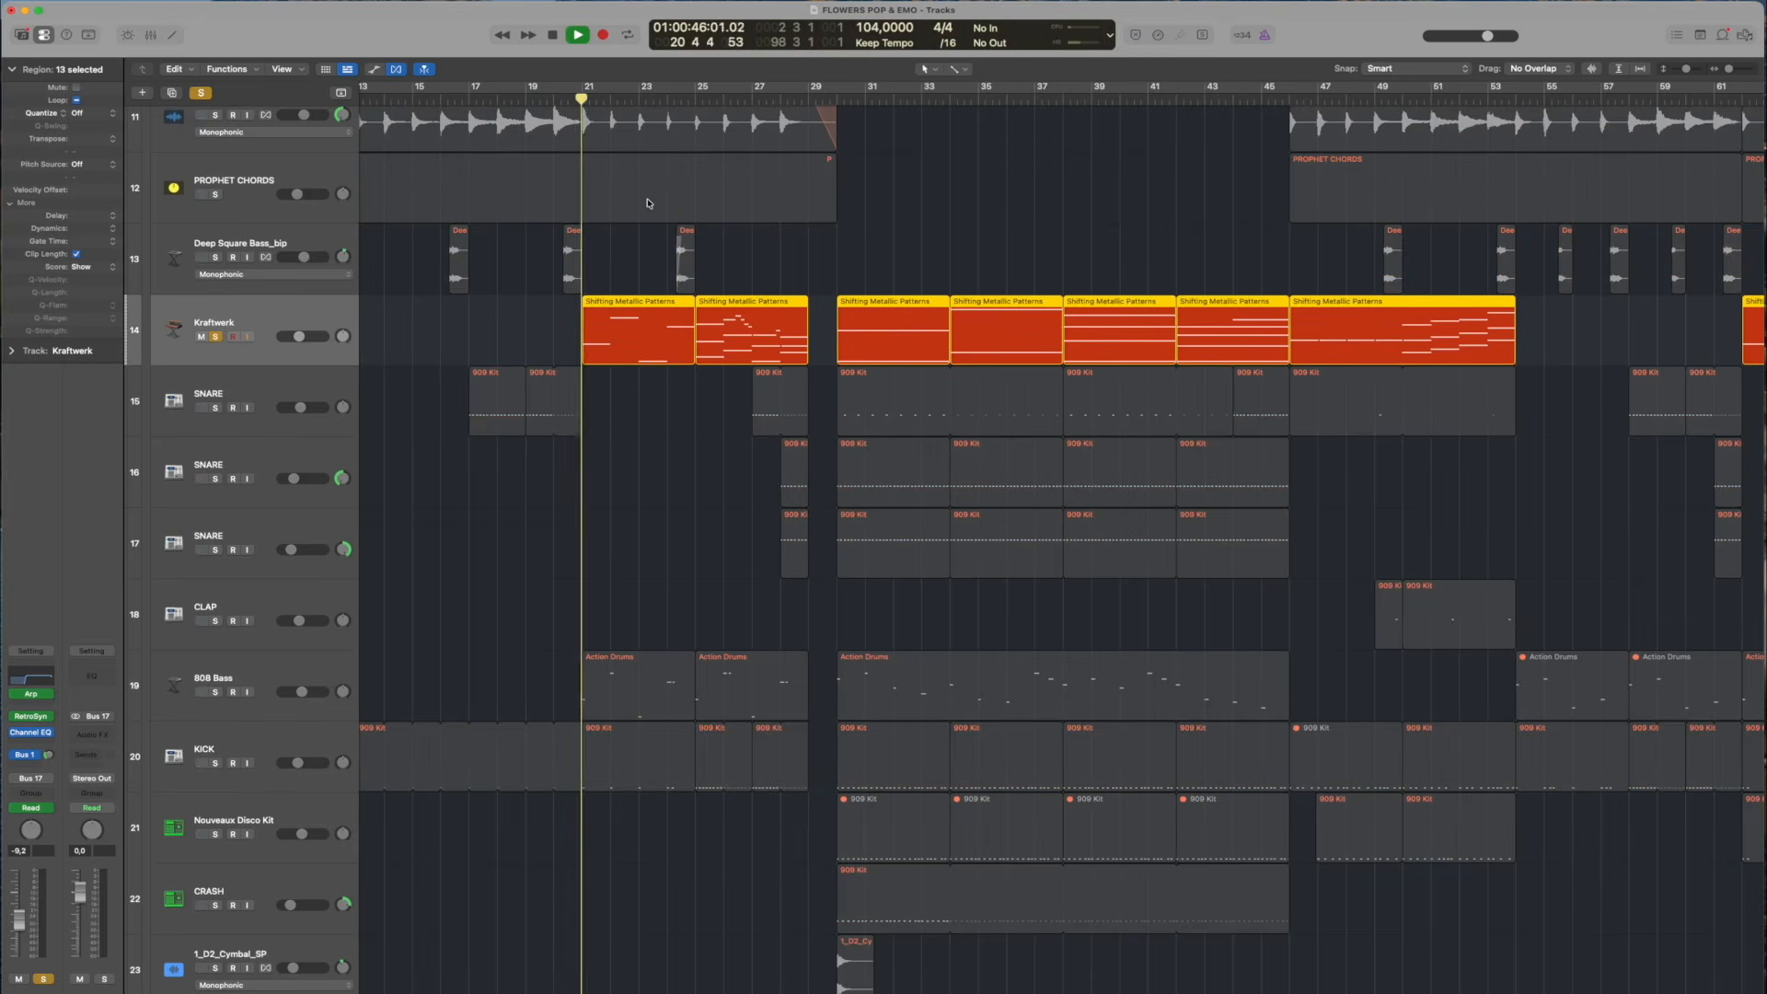
{"action": "key", "text": "space"}
{"action": "double_click", "coordinate": [215, 338]}
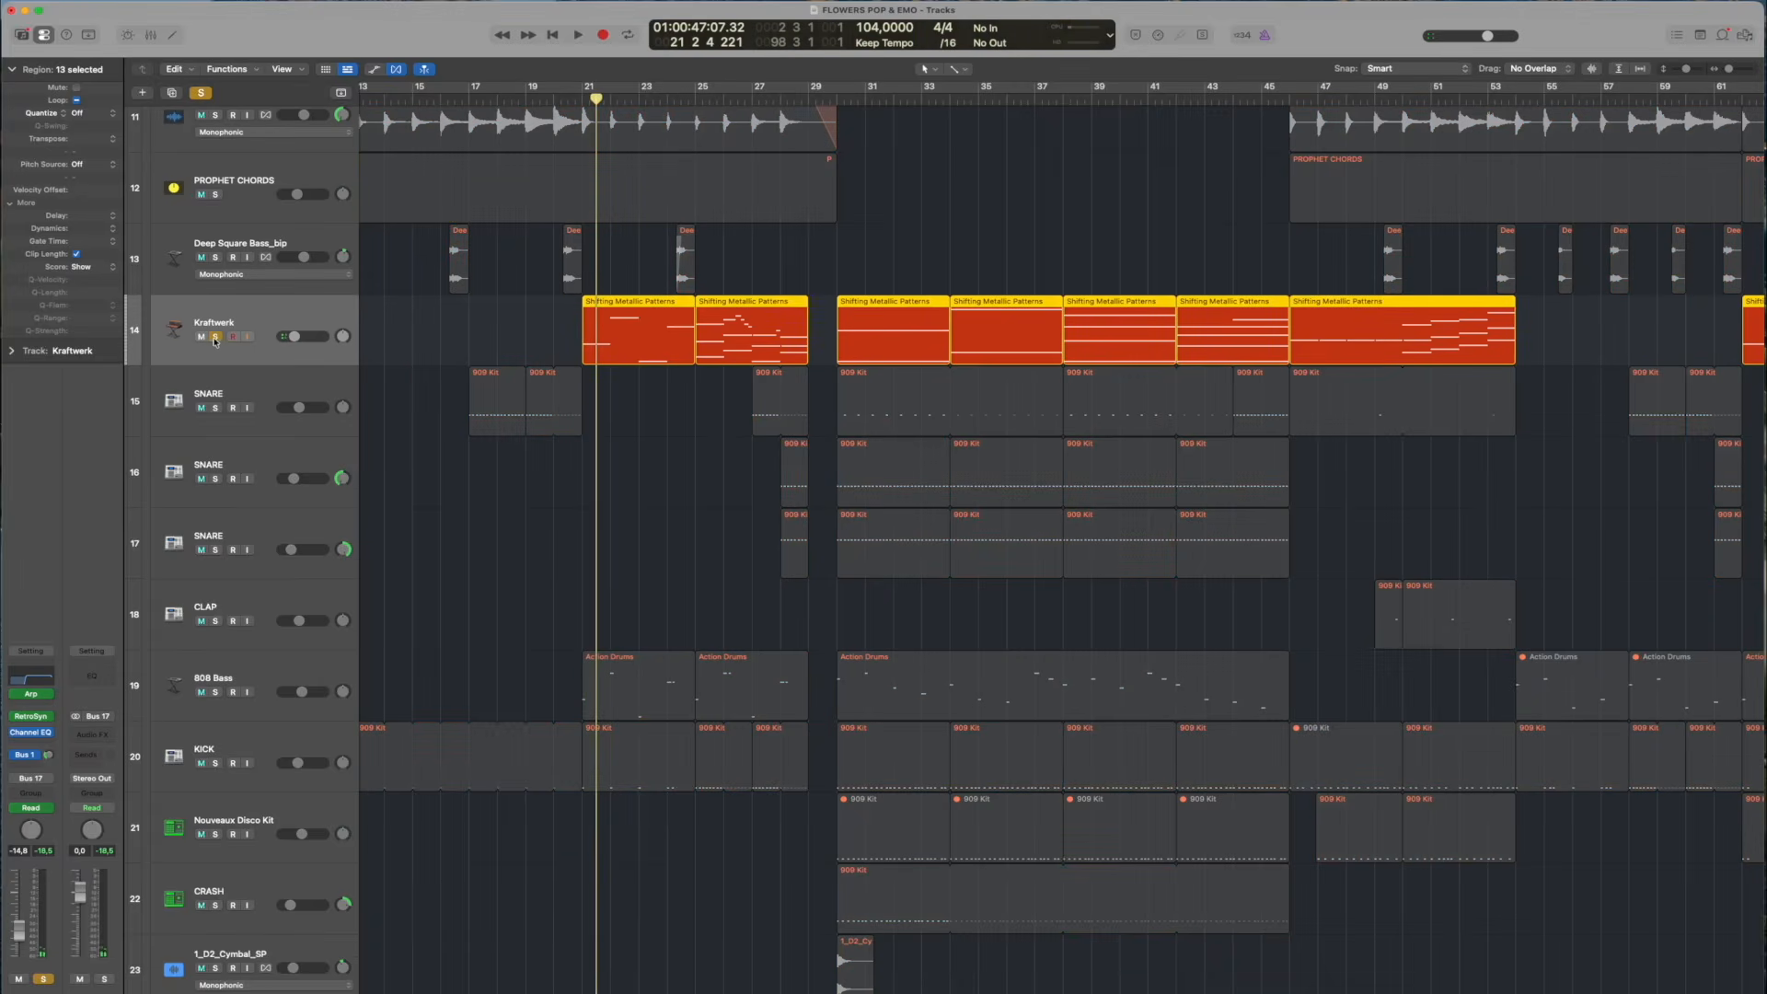
{"action": "left_click", "coordinate": [587, 97]}
{"action": "key", "text": "space"}
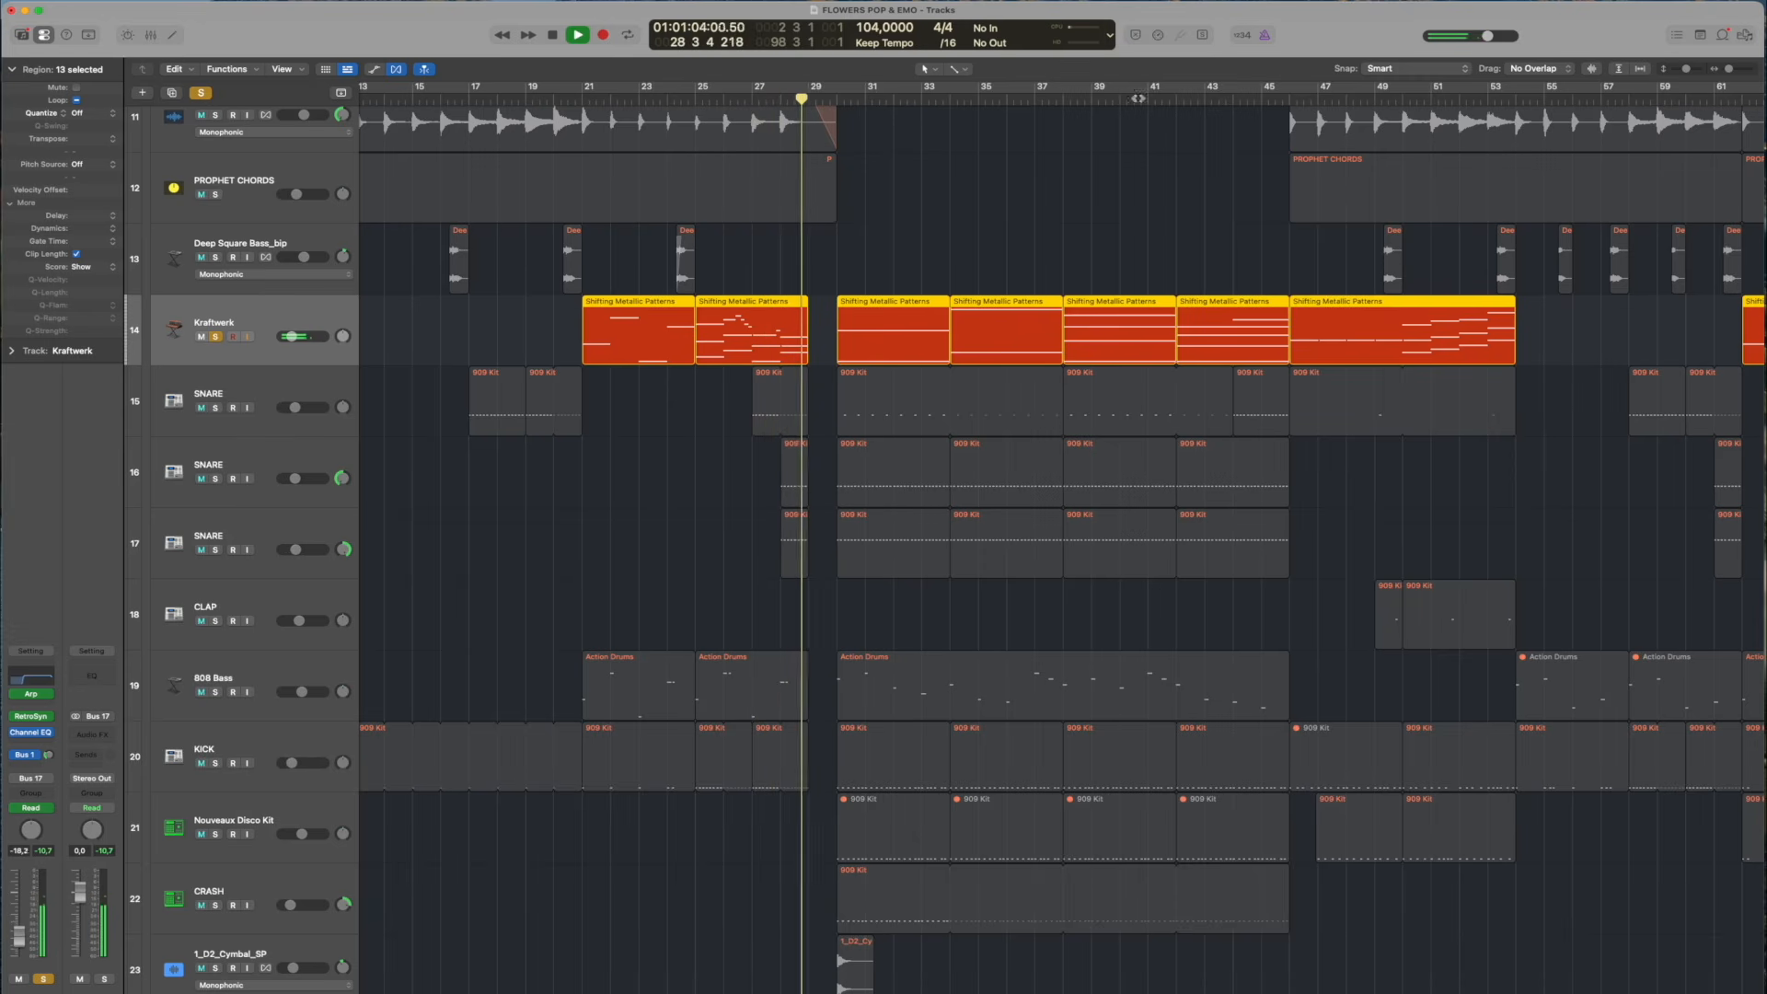
Play the soloed Kraftwerk track from about bar 38, and take it out of solo
{"action": "left_click", "coordinate": [1059, 85]}
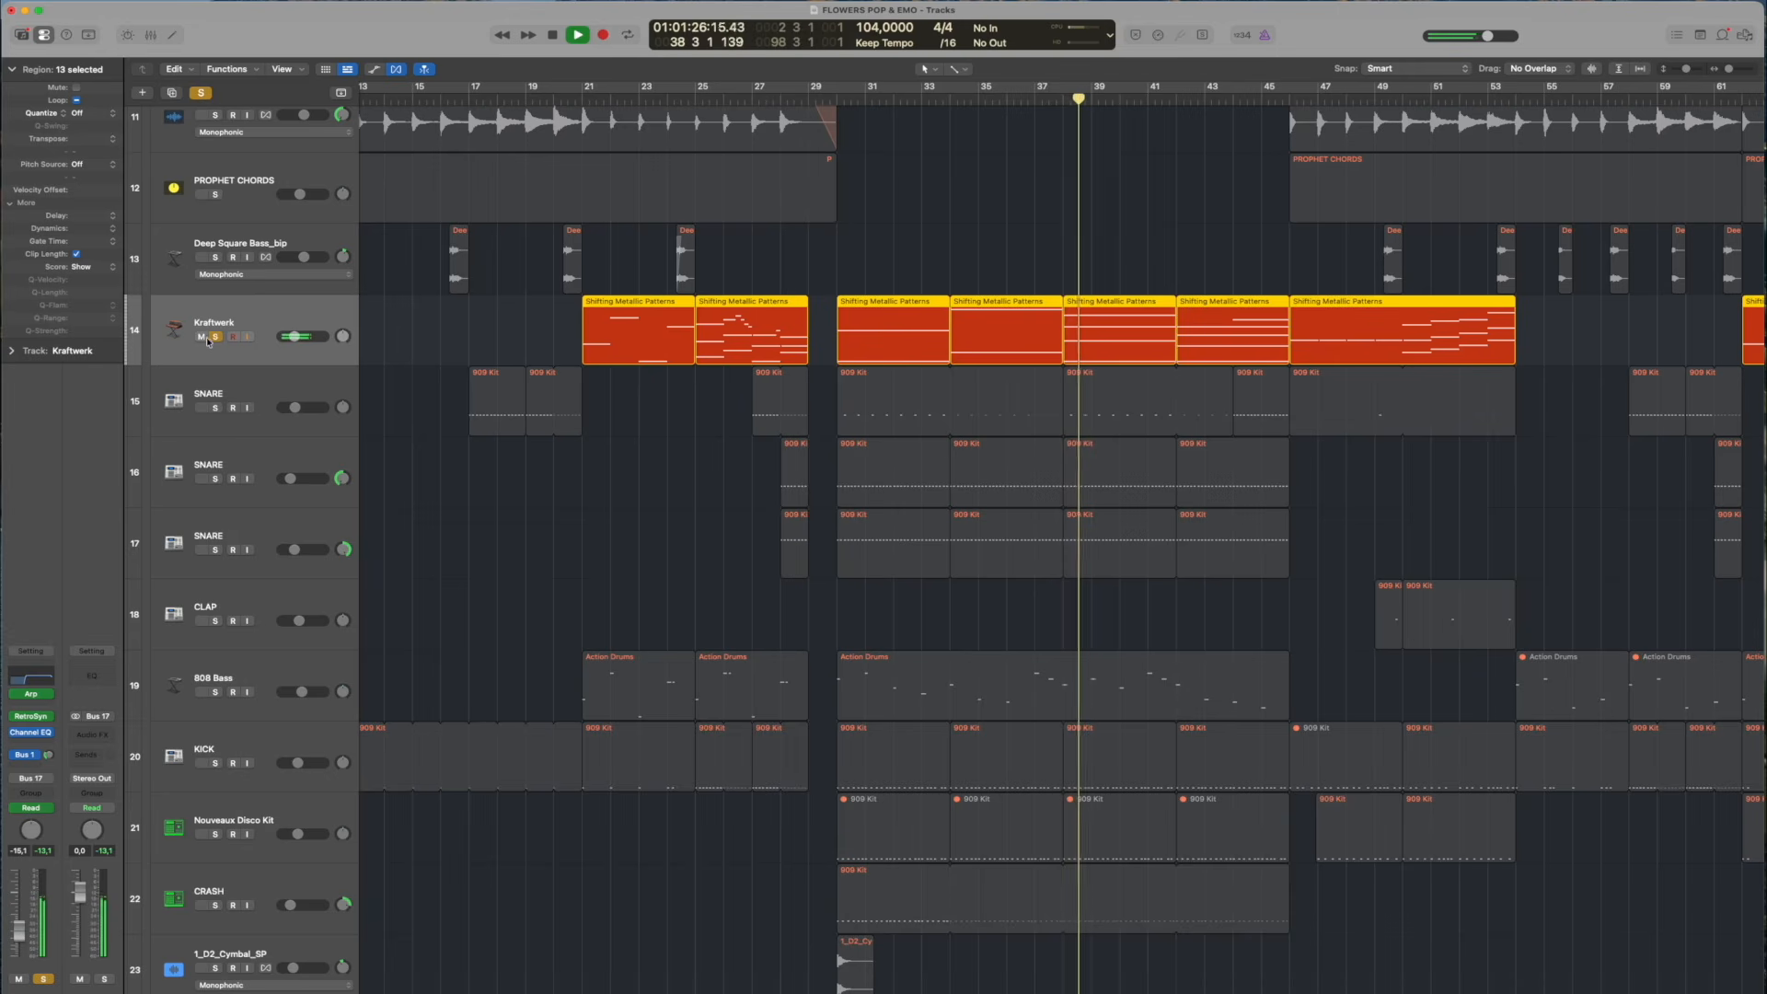
{"action": "left_click", "coordinate": [215, 337]}
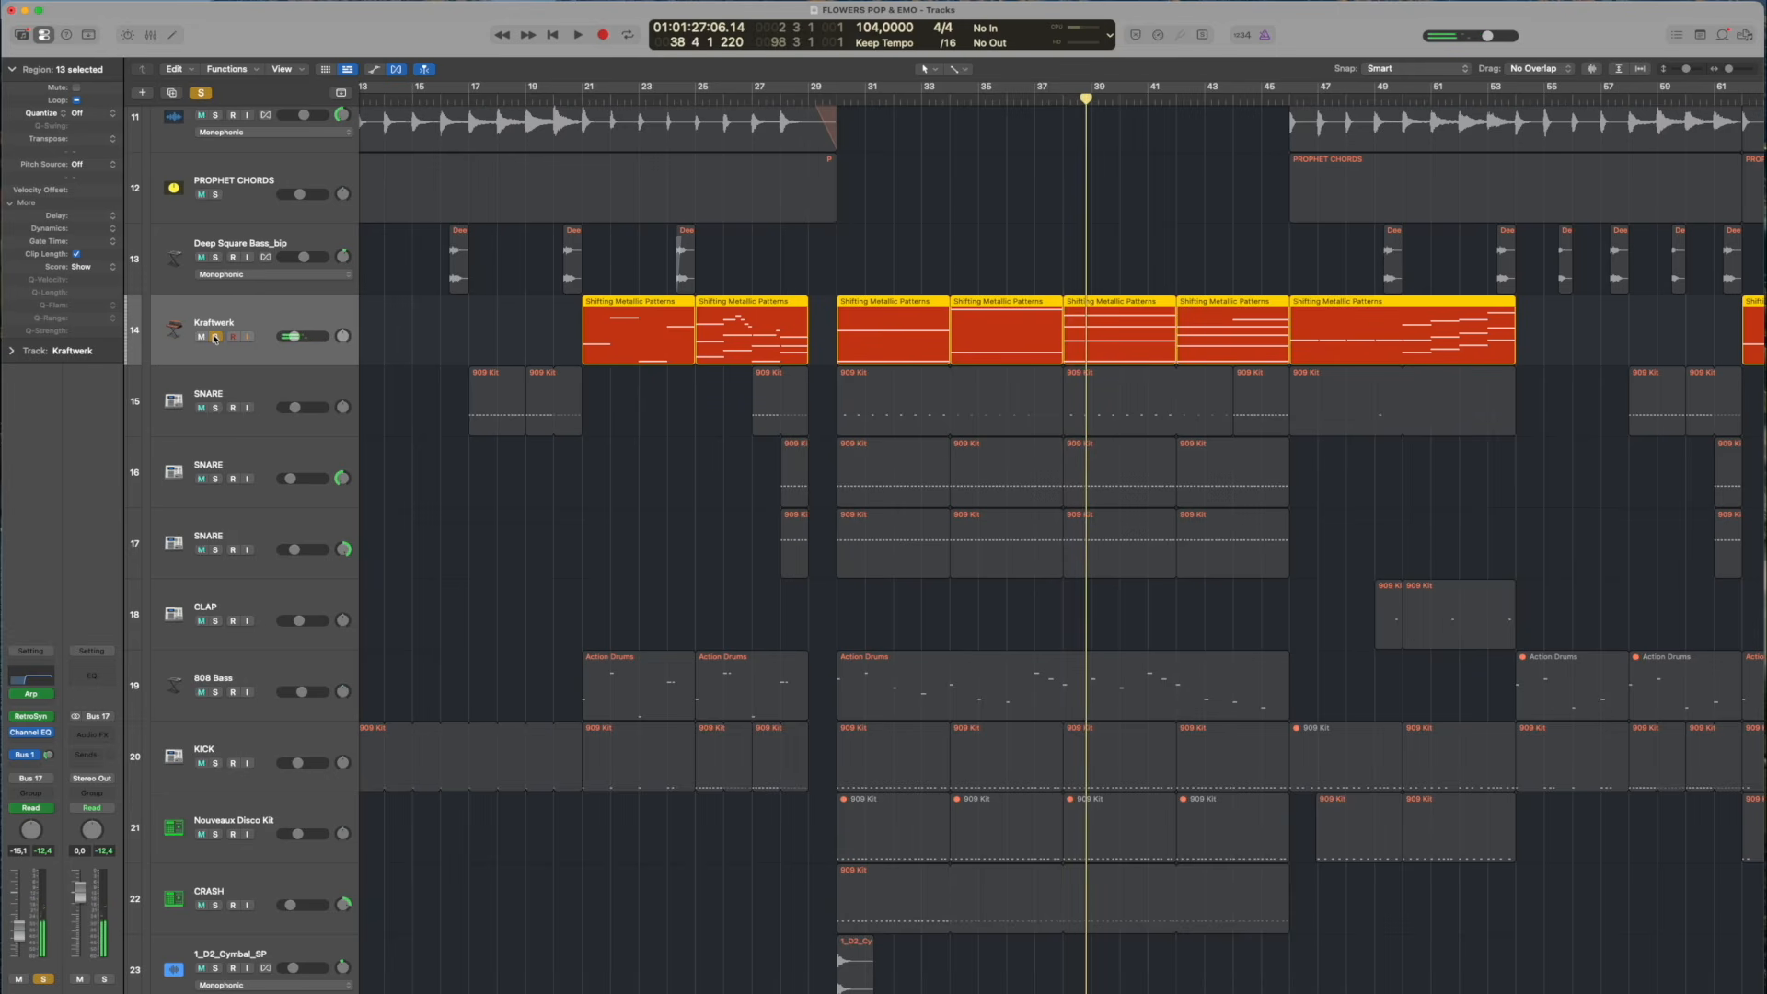
{"action": "left_click", "coordinate": [215, 337]}
{"action": "left_click", "coordinate": [215, 337]}
{"action": "left_click", "coordinate": [215, 337]}
Solo the three SNARE tracks, CLAP, 808 Bass, KICK, Nouveaux Disco Kit and CRASH, and play them from bar 29, beat 4
{"action": "left_click_drag", "start_coordinate": [214, 407], "coordinate": [225, 749]}
{"action": "double_click", "coordinate": [830, 99]}
{"action": "scroll", "coordinate": [318, 571], "scroll_direction": "down", "scroll_amount": 3}
{"action": "left_click", "coordinate": [215, 749]}
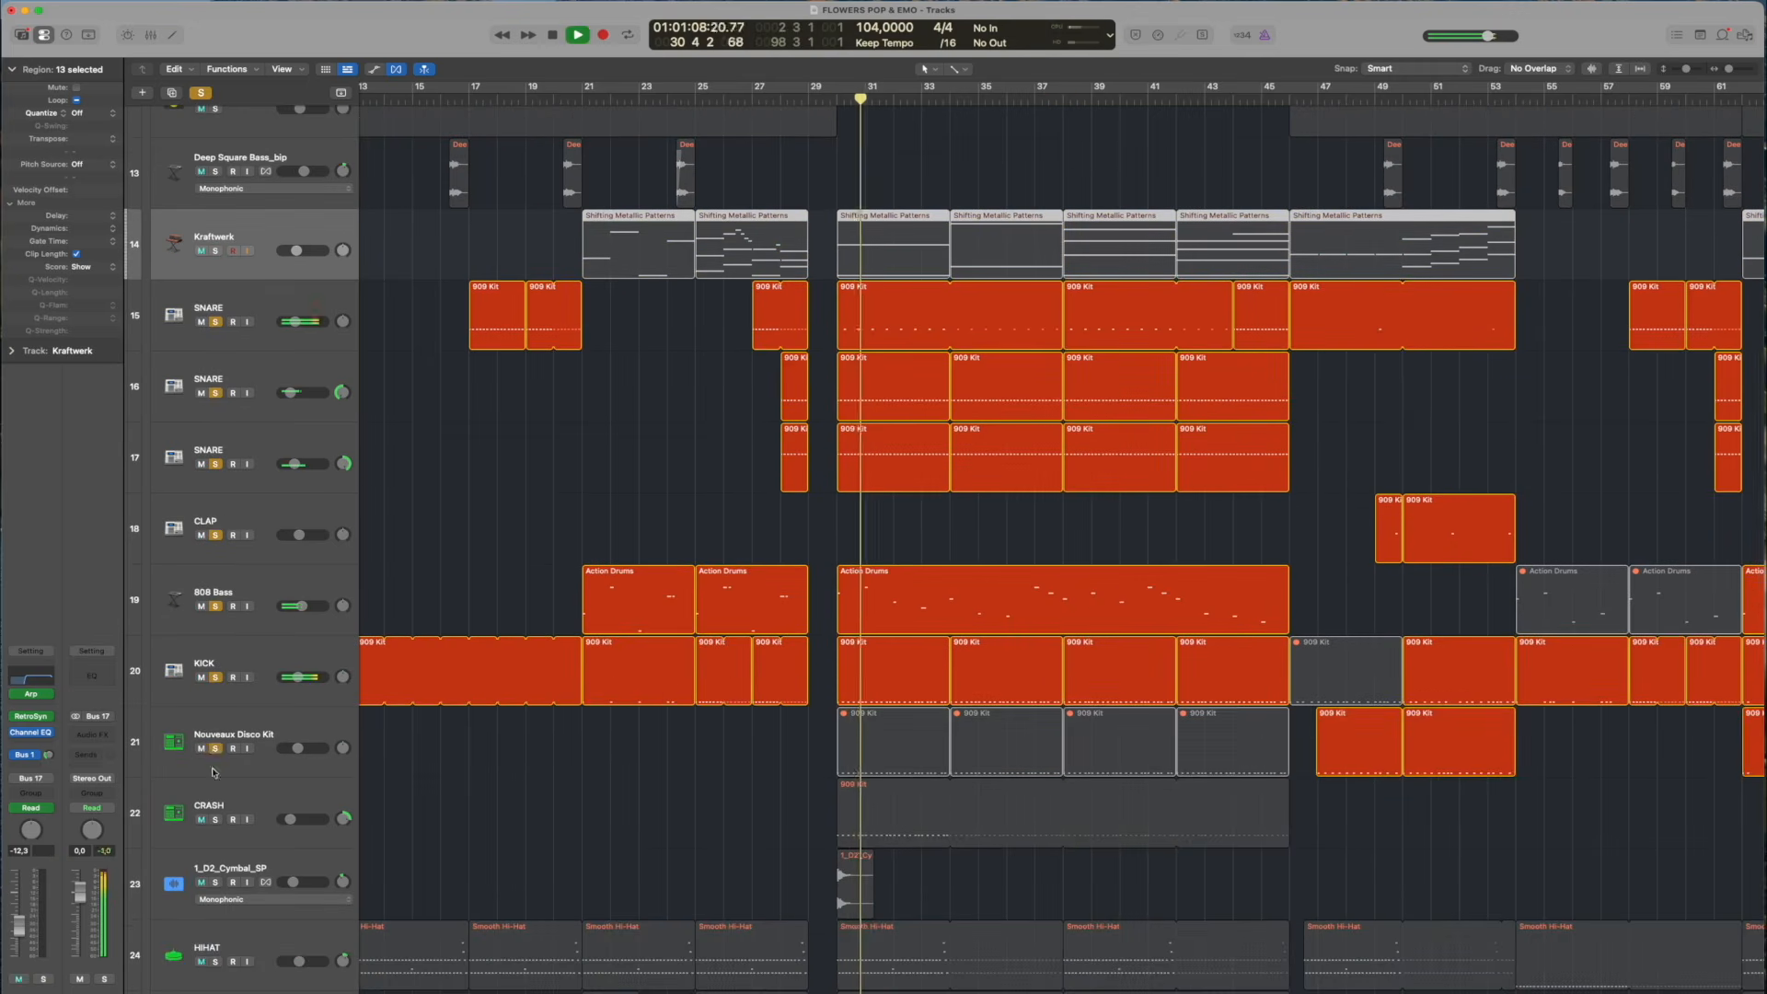
{"action": "left_click", "coordinate": [215, 819]}
{"action": "scroll", "coordinate": [332, 659], "scroll_direction": "down", "scroll_amount": 2}
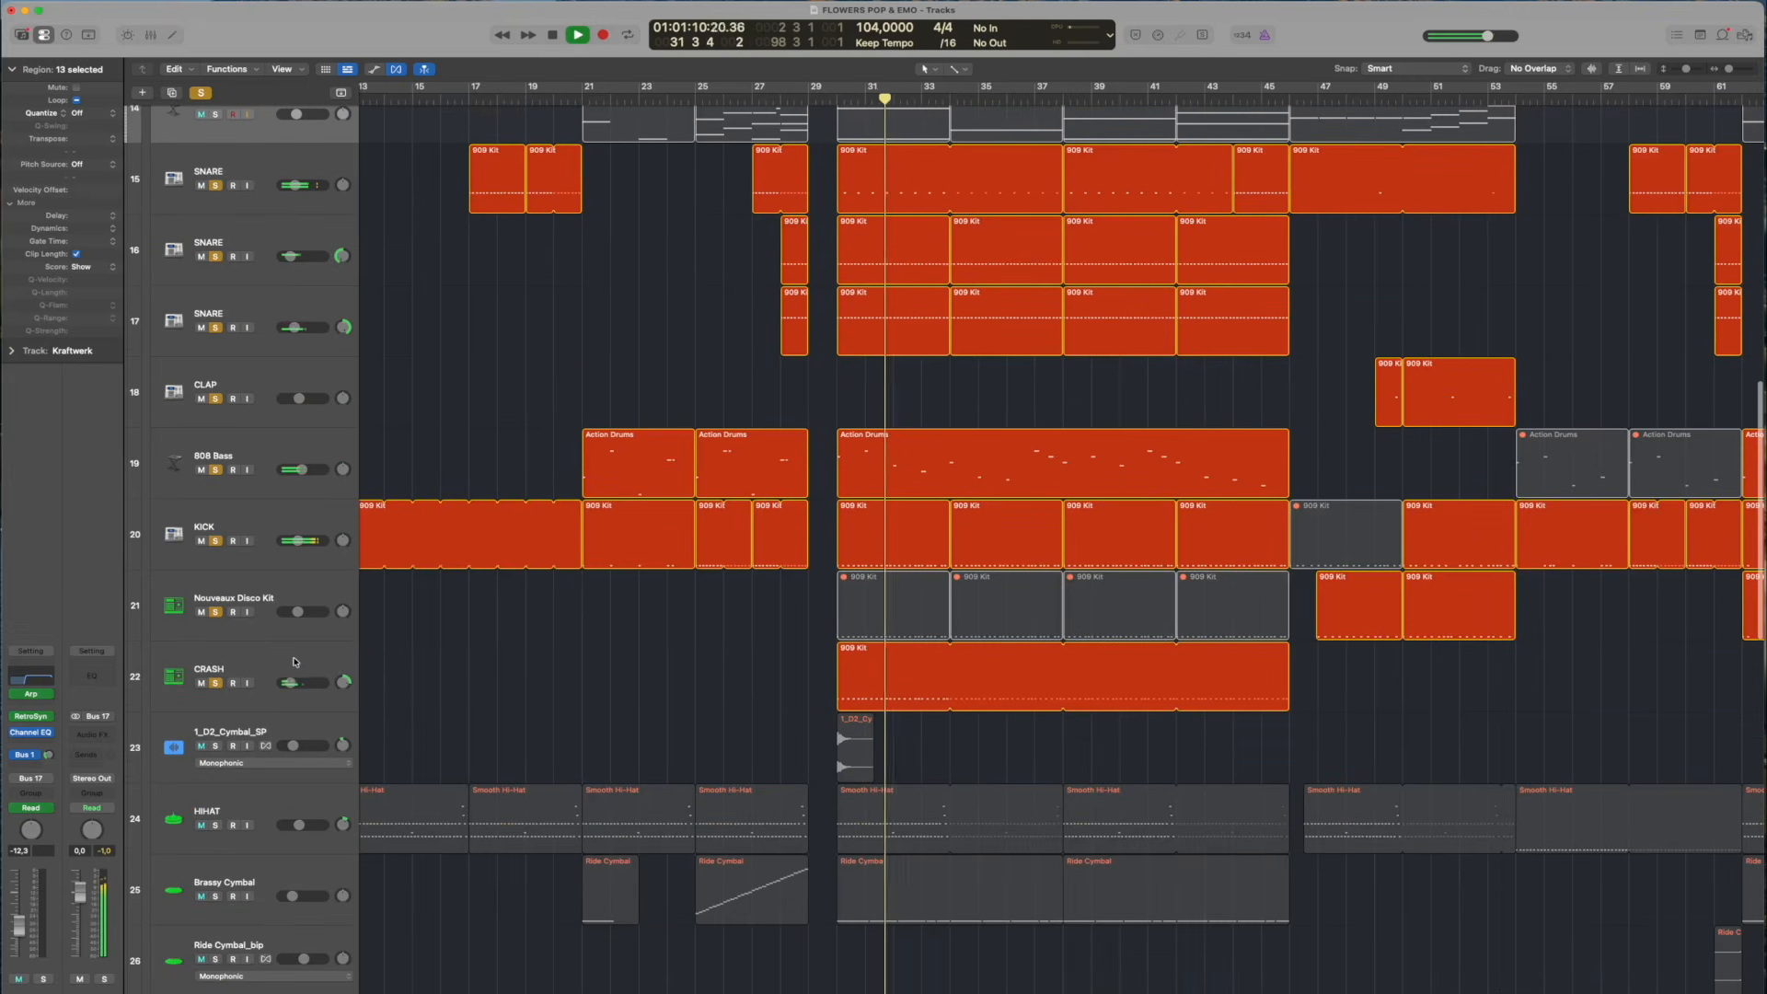
Stop playback, select the CRASH track and move the playhead to bar 31, beat 3
{"action": "key", "text": "space"}
{"action": "left_click", "coordinate": [259, 655]}
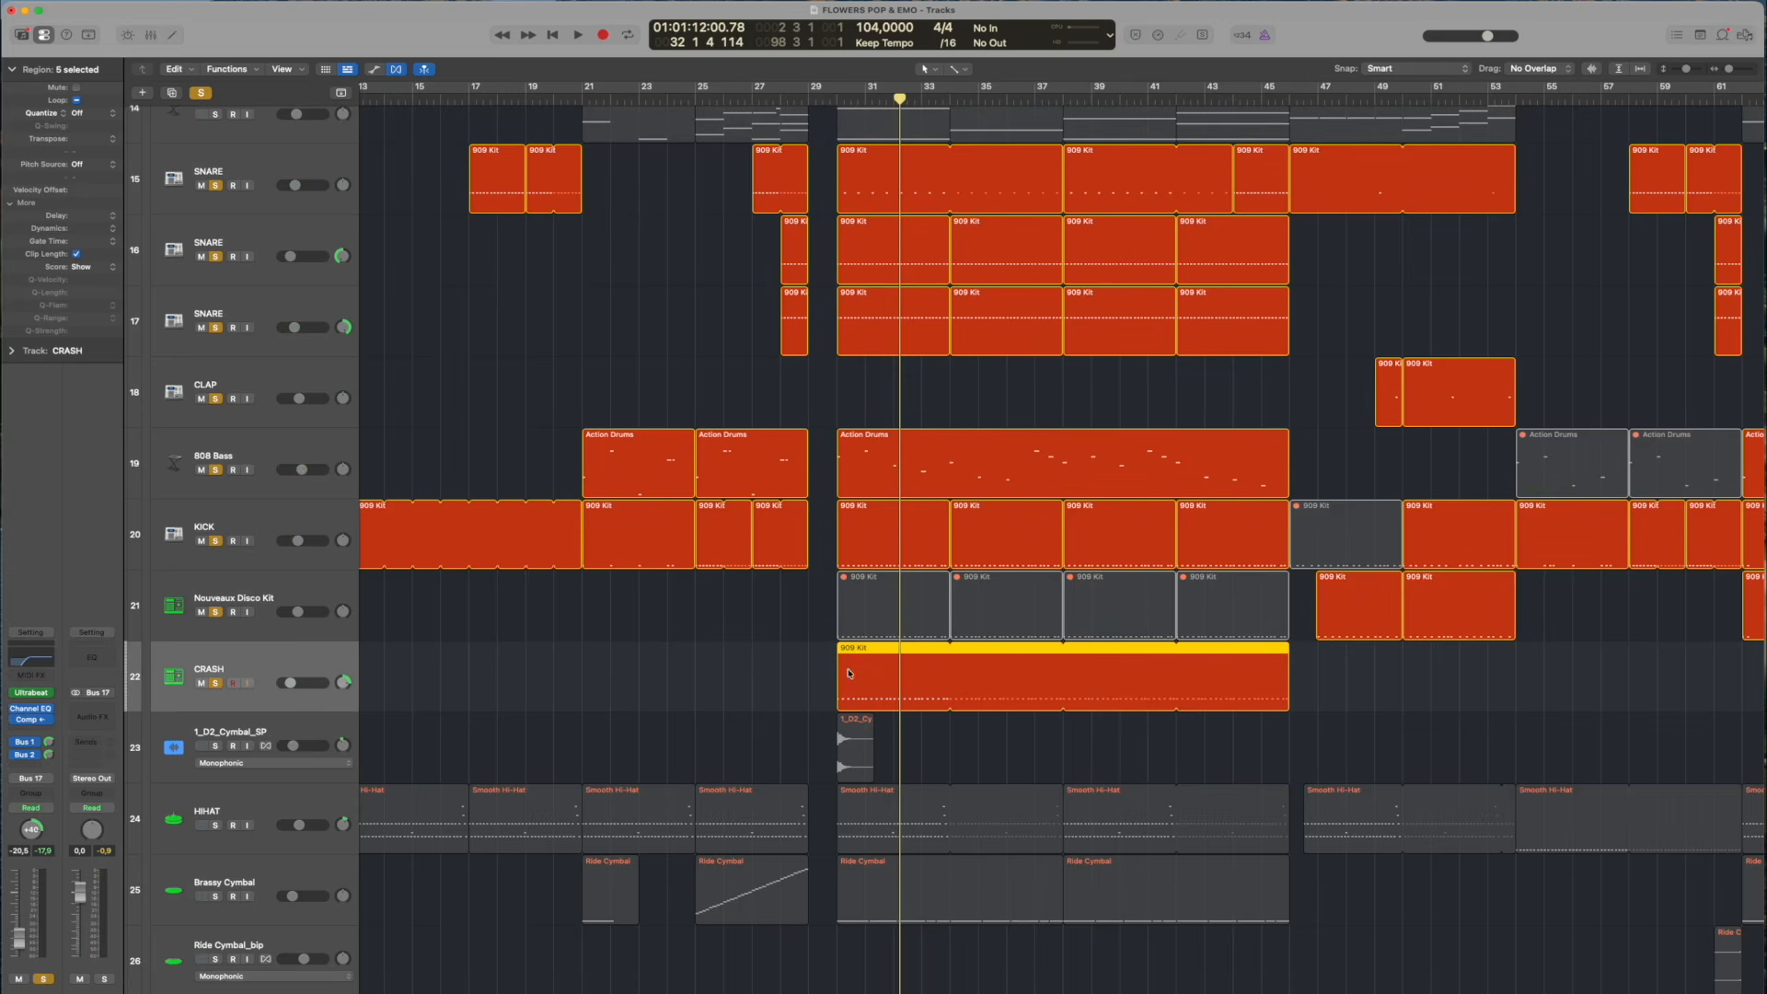
{"action": "left_click_drag", "start_coordinate": [835, 99], "coordinate": [875, 99]}
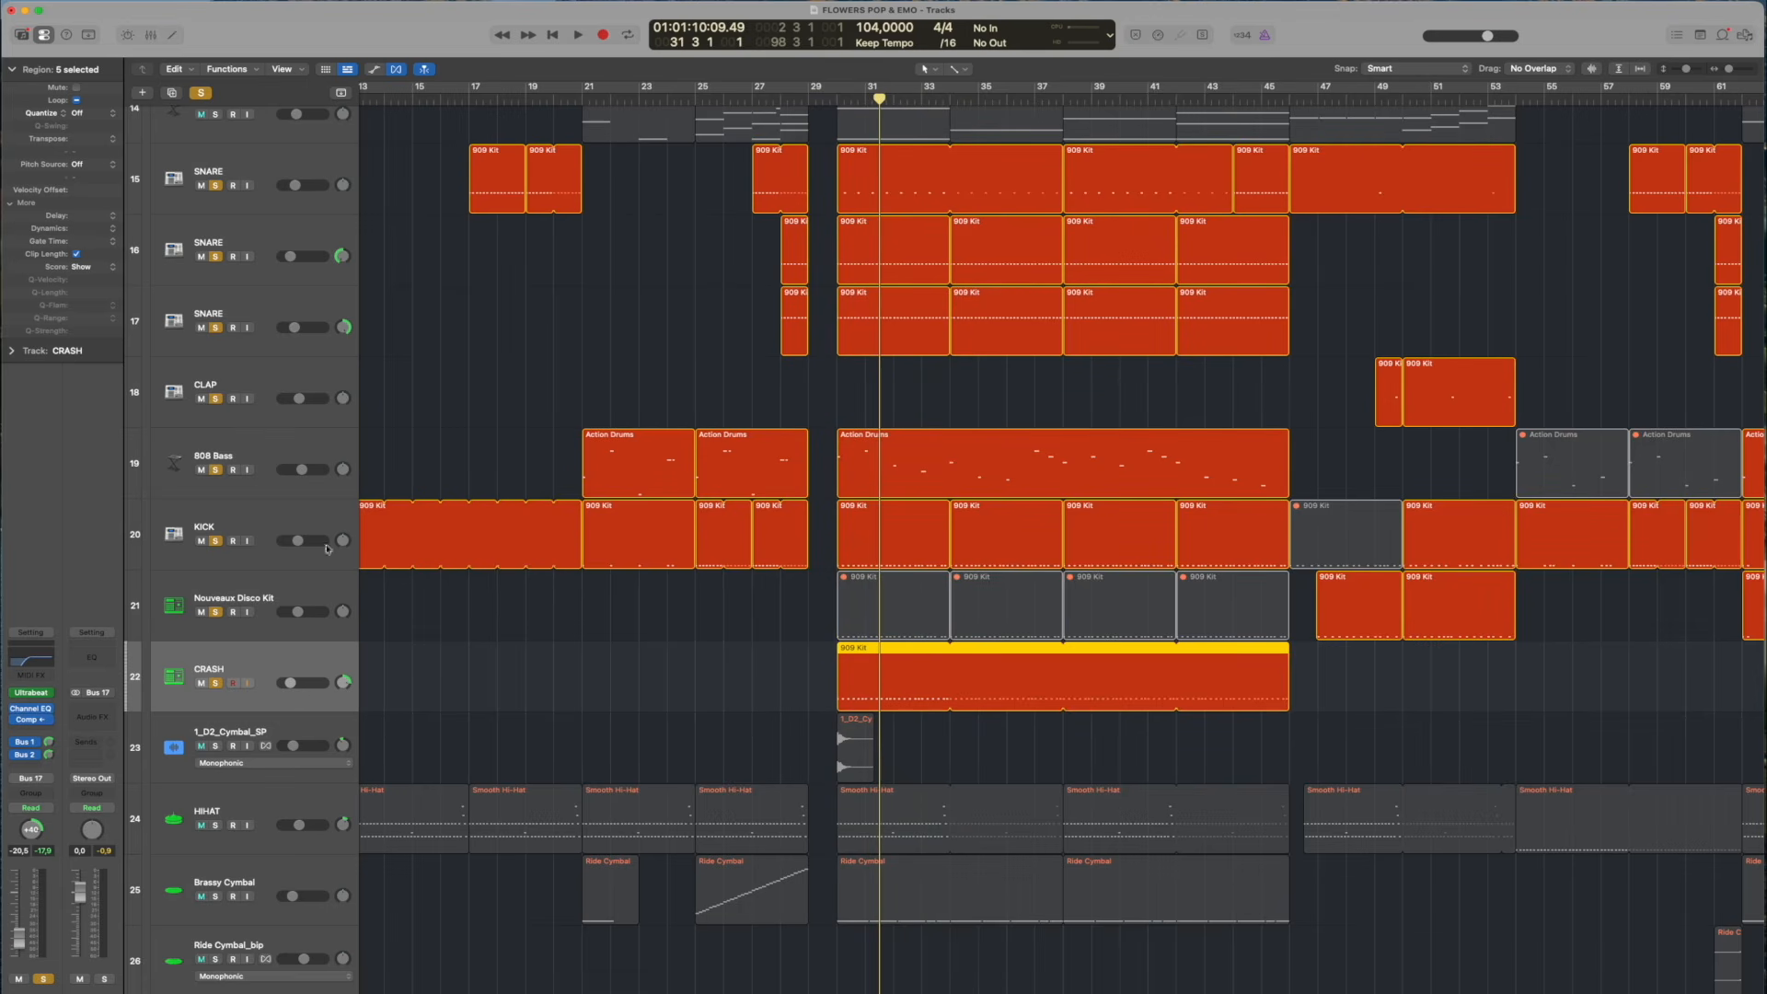
Clear all solos and play the full mix, comparing it with CRASH soloed before unsoloing that track
{"action": "left_click", "coordinate": [203, 93]}
{"action": "key", "text": "space"}
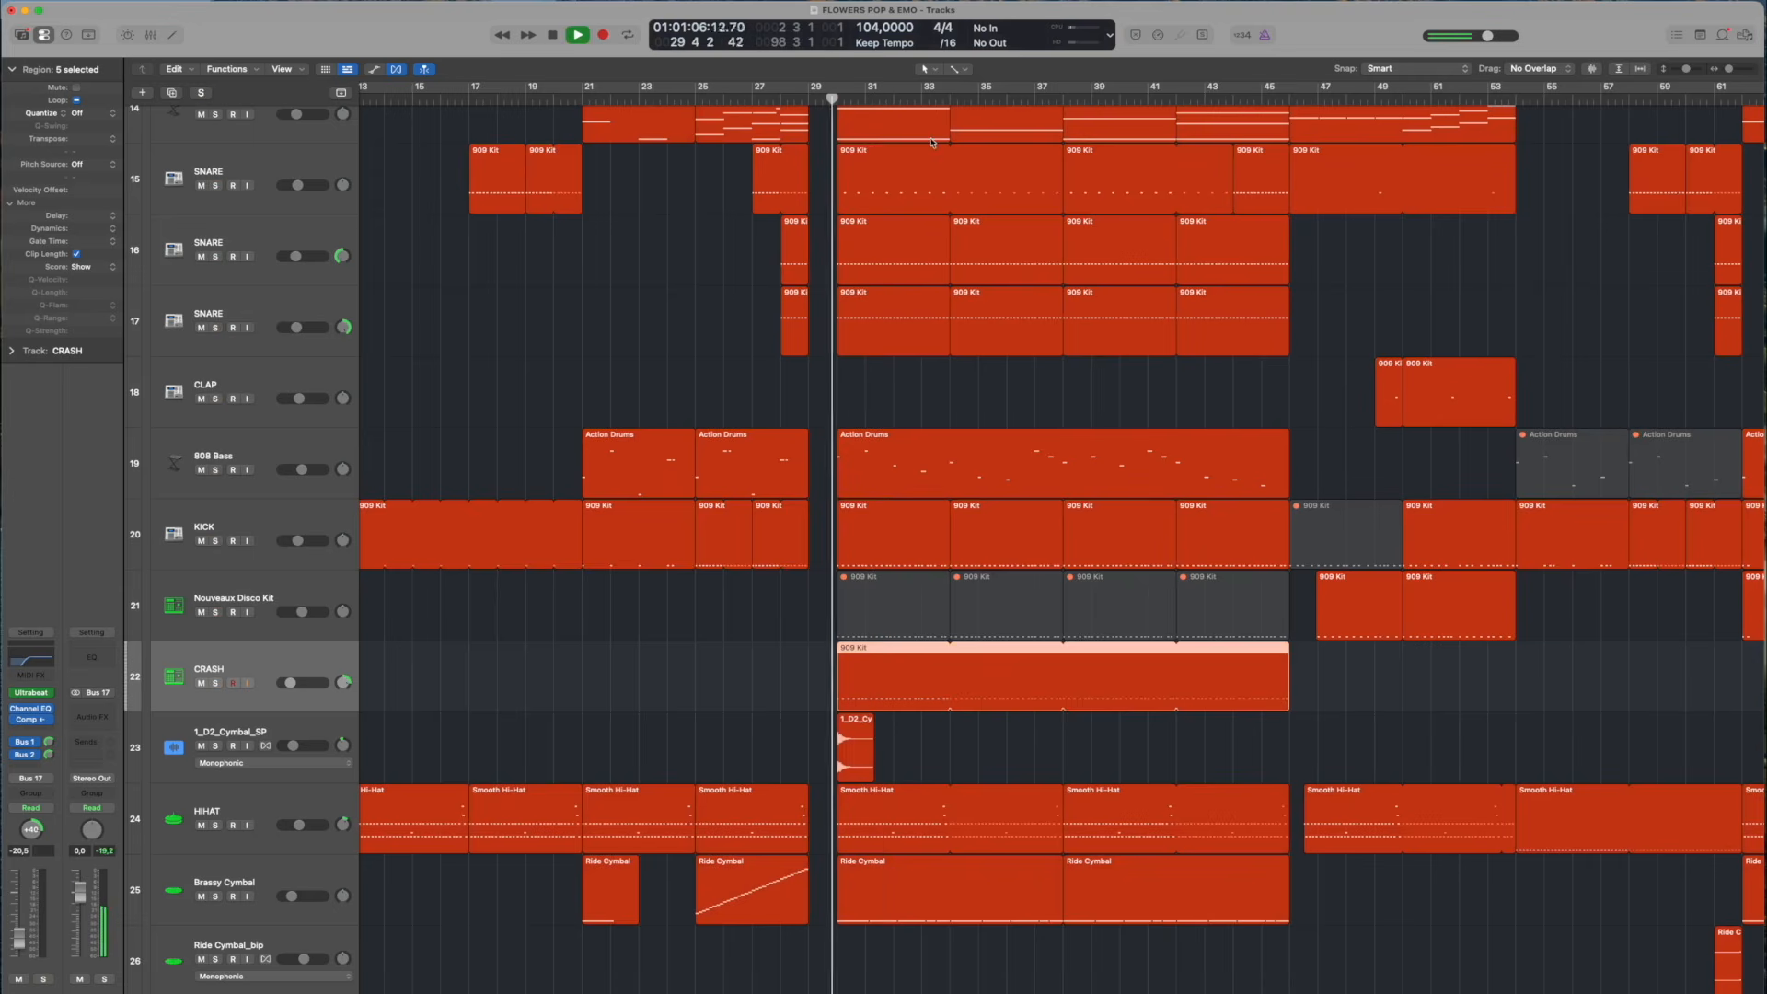
{"action": "left_click", "coordinate": [216, 684]}
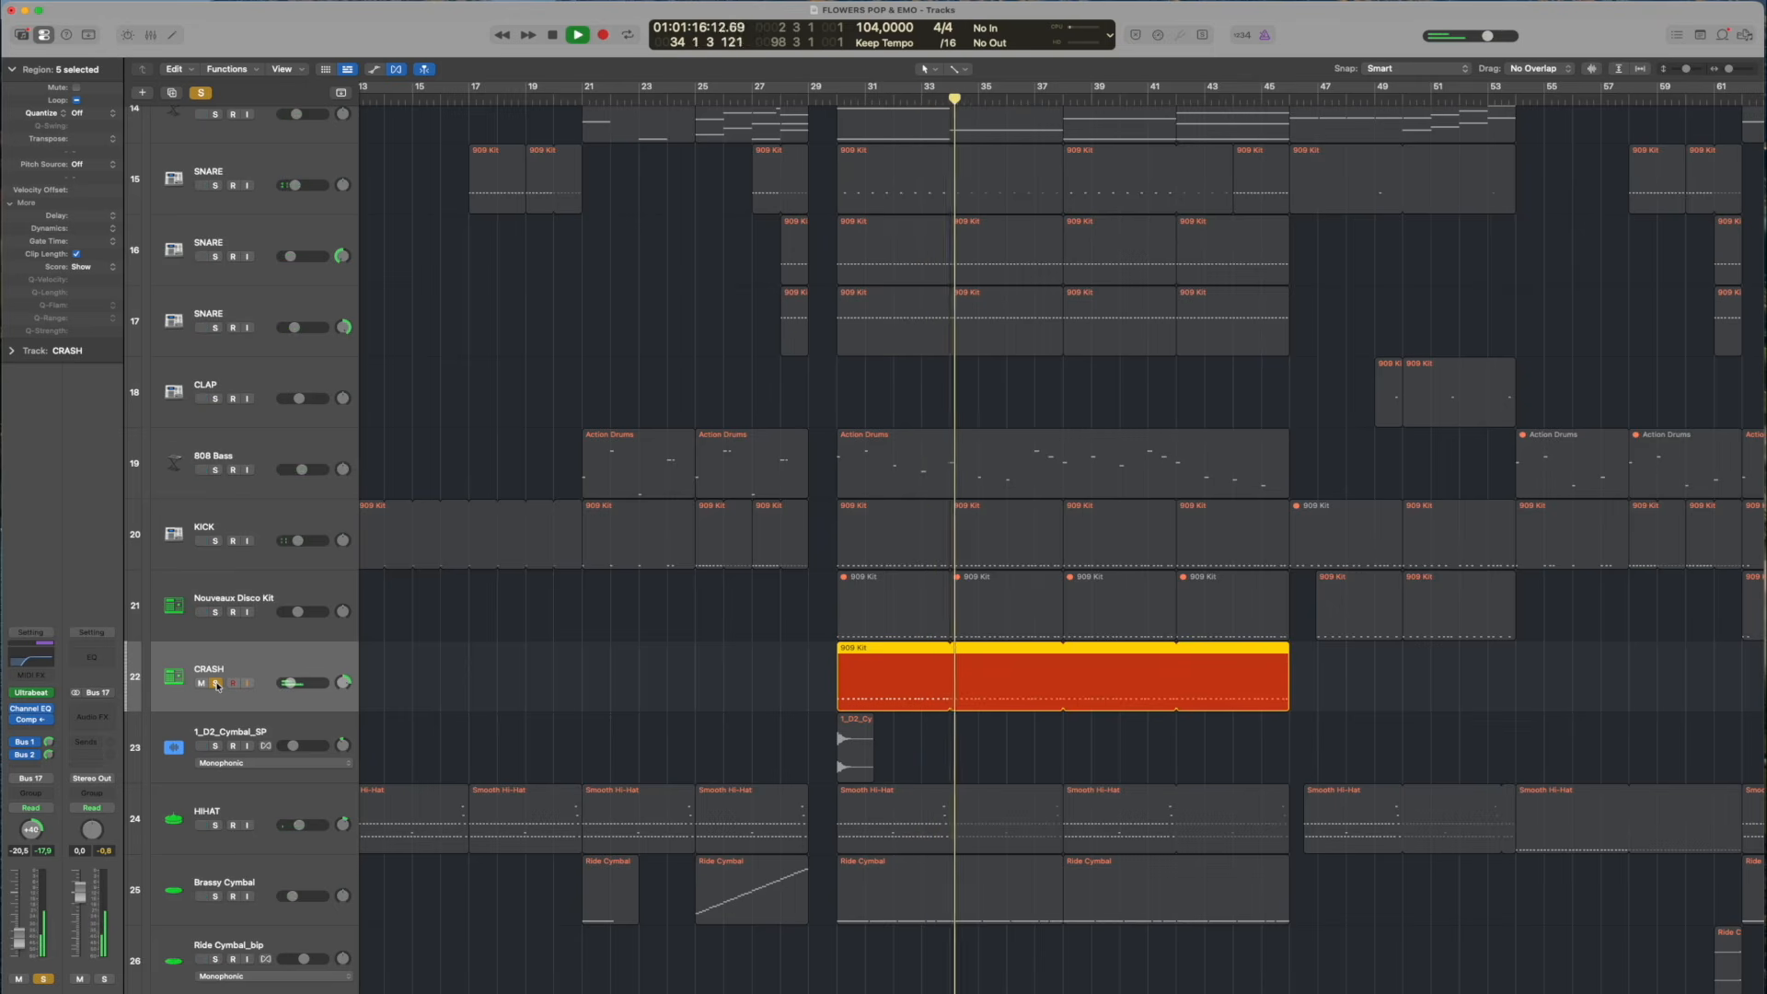
{"action": "left_click", "coordinate": [217, 684]}
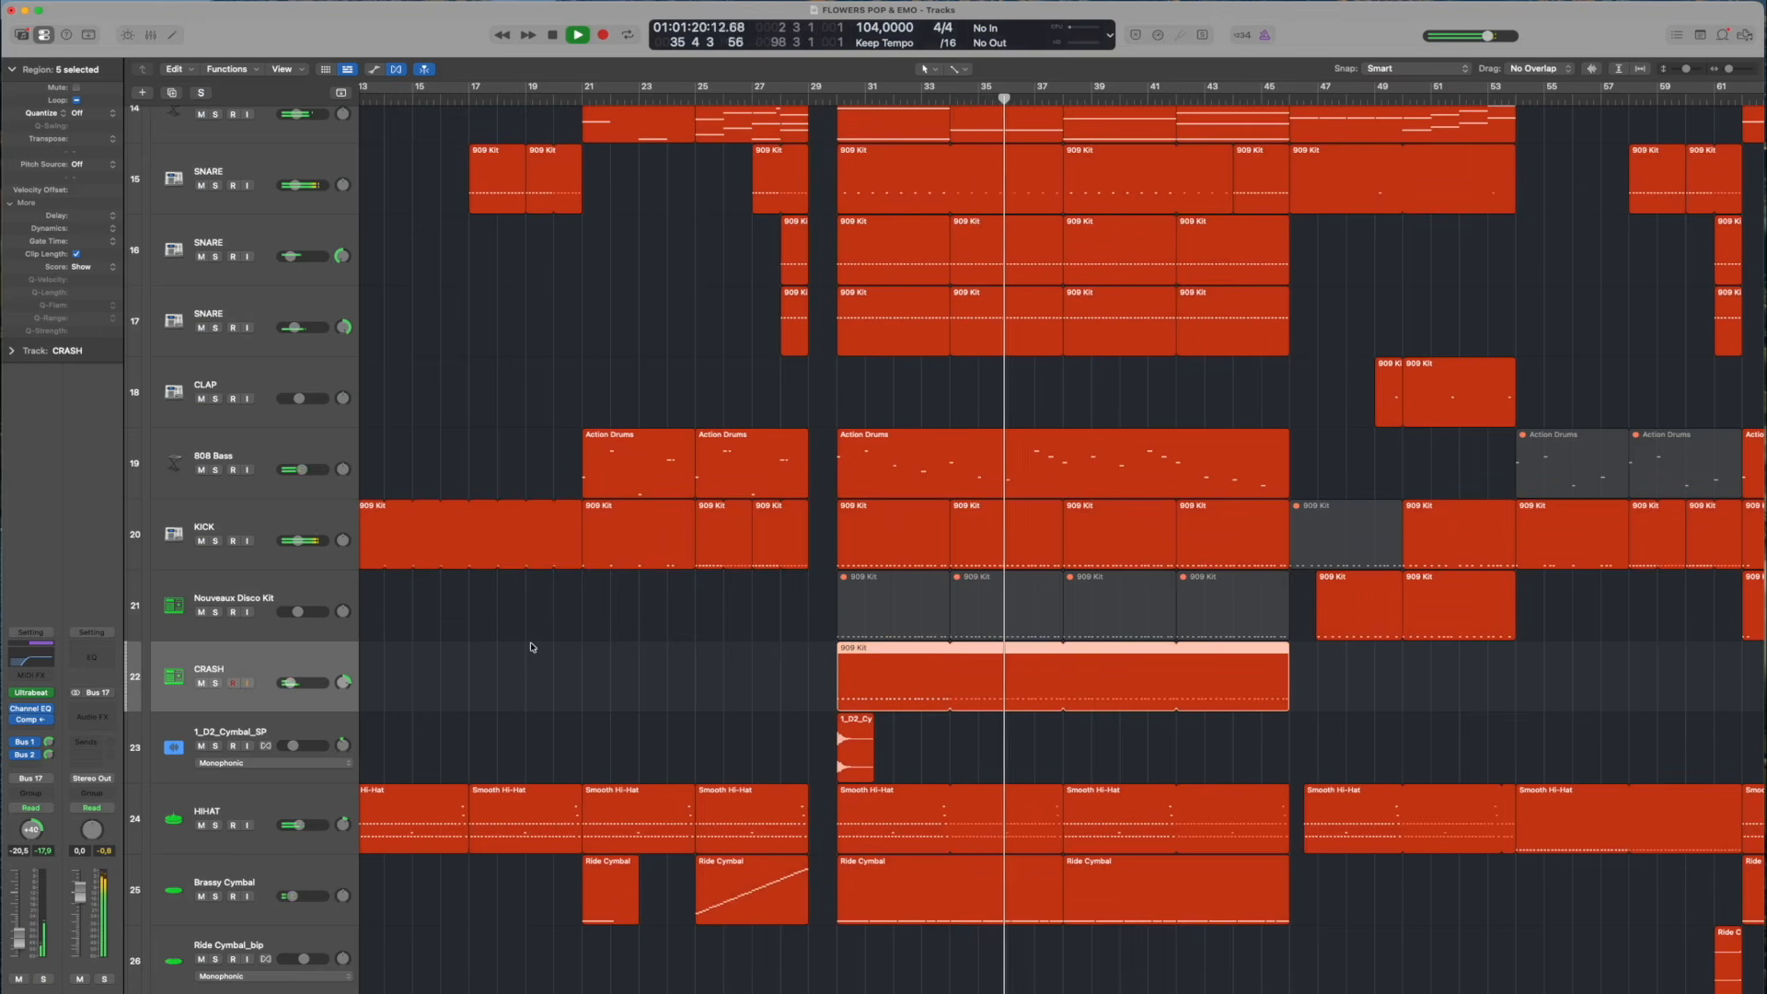
Stop playback, audition Brassy Cymbal briefly in solo from bar 37, and unsolo and select its track
{"action": "scroll", "coordinate": [515, 603], "scroll_direction": "down", "scroll_amount": 5}
{"action": "key", "text": "space"}
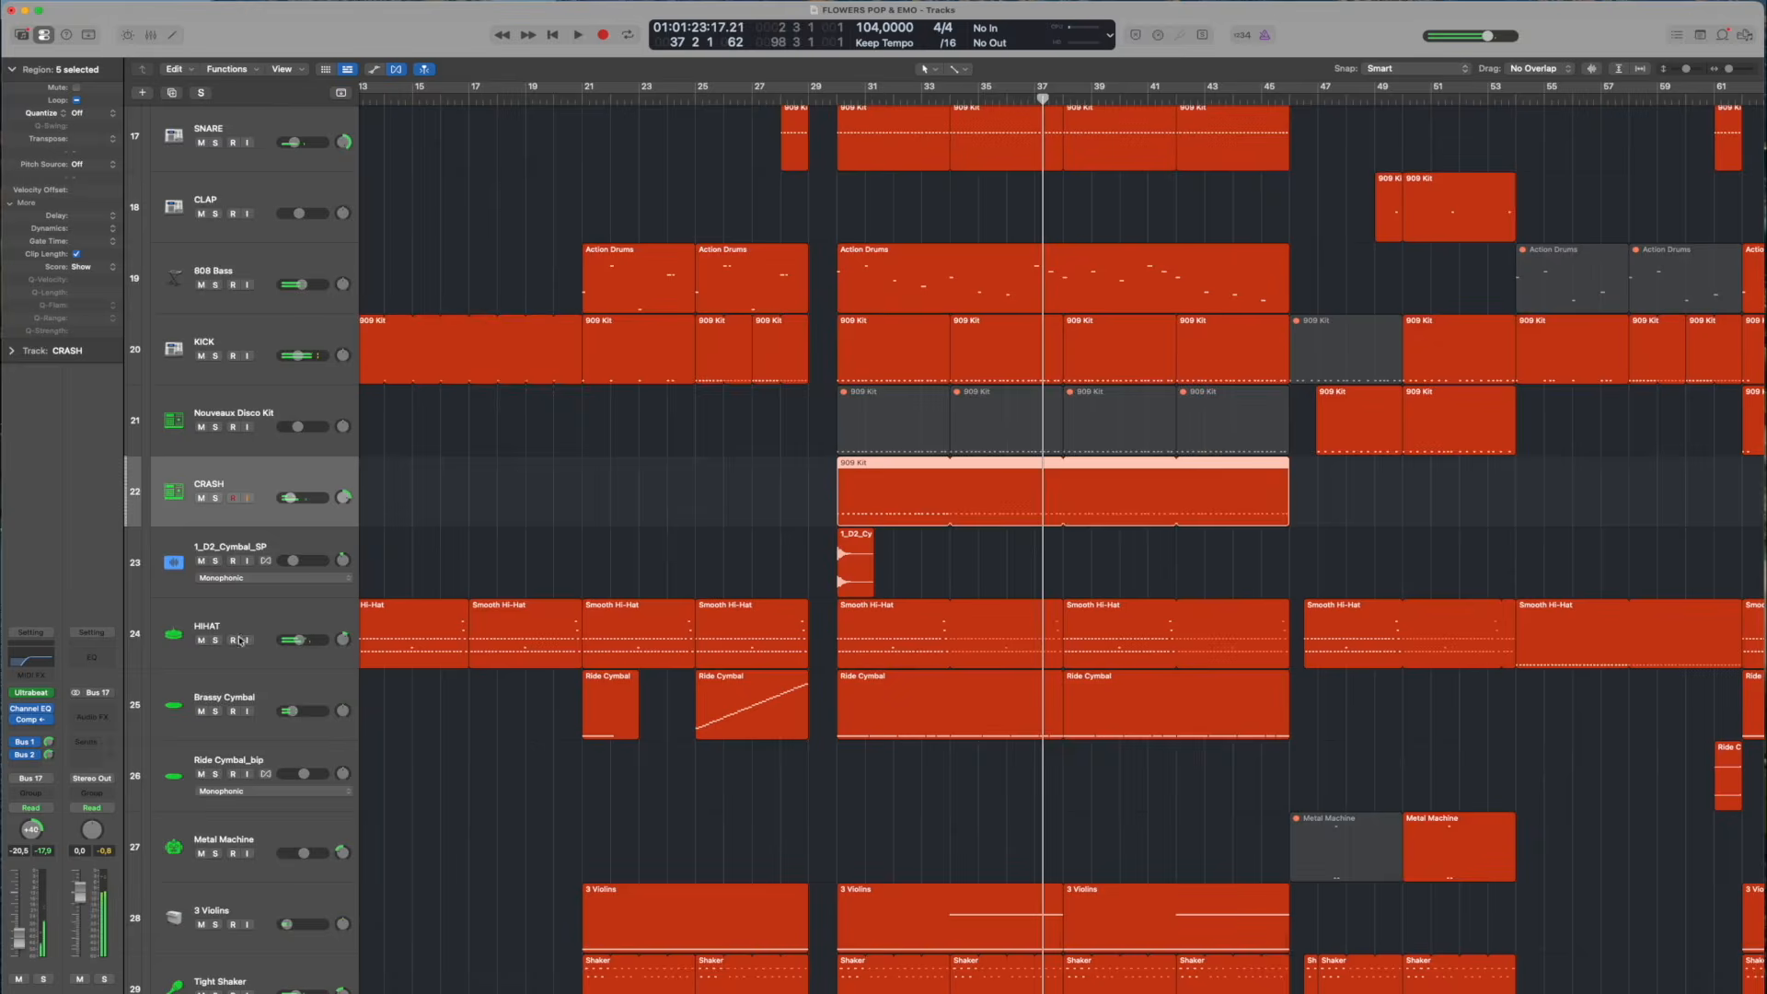
{"action": "left_click", "coordinate": [214, 712]}
{"action": "key", "text": "space"}
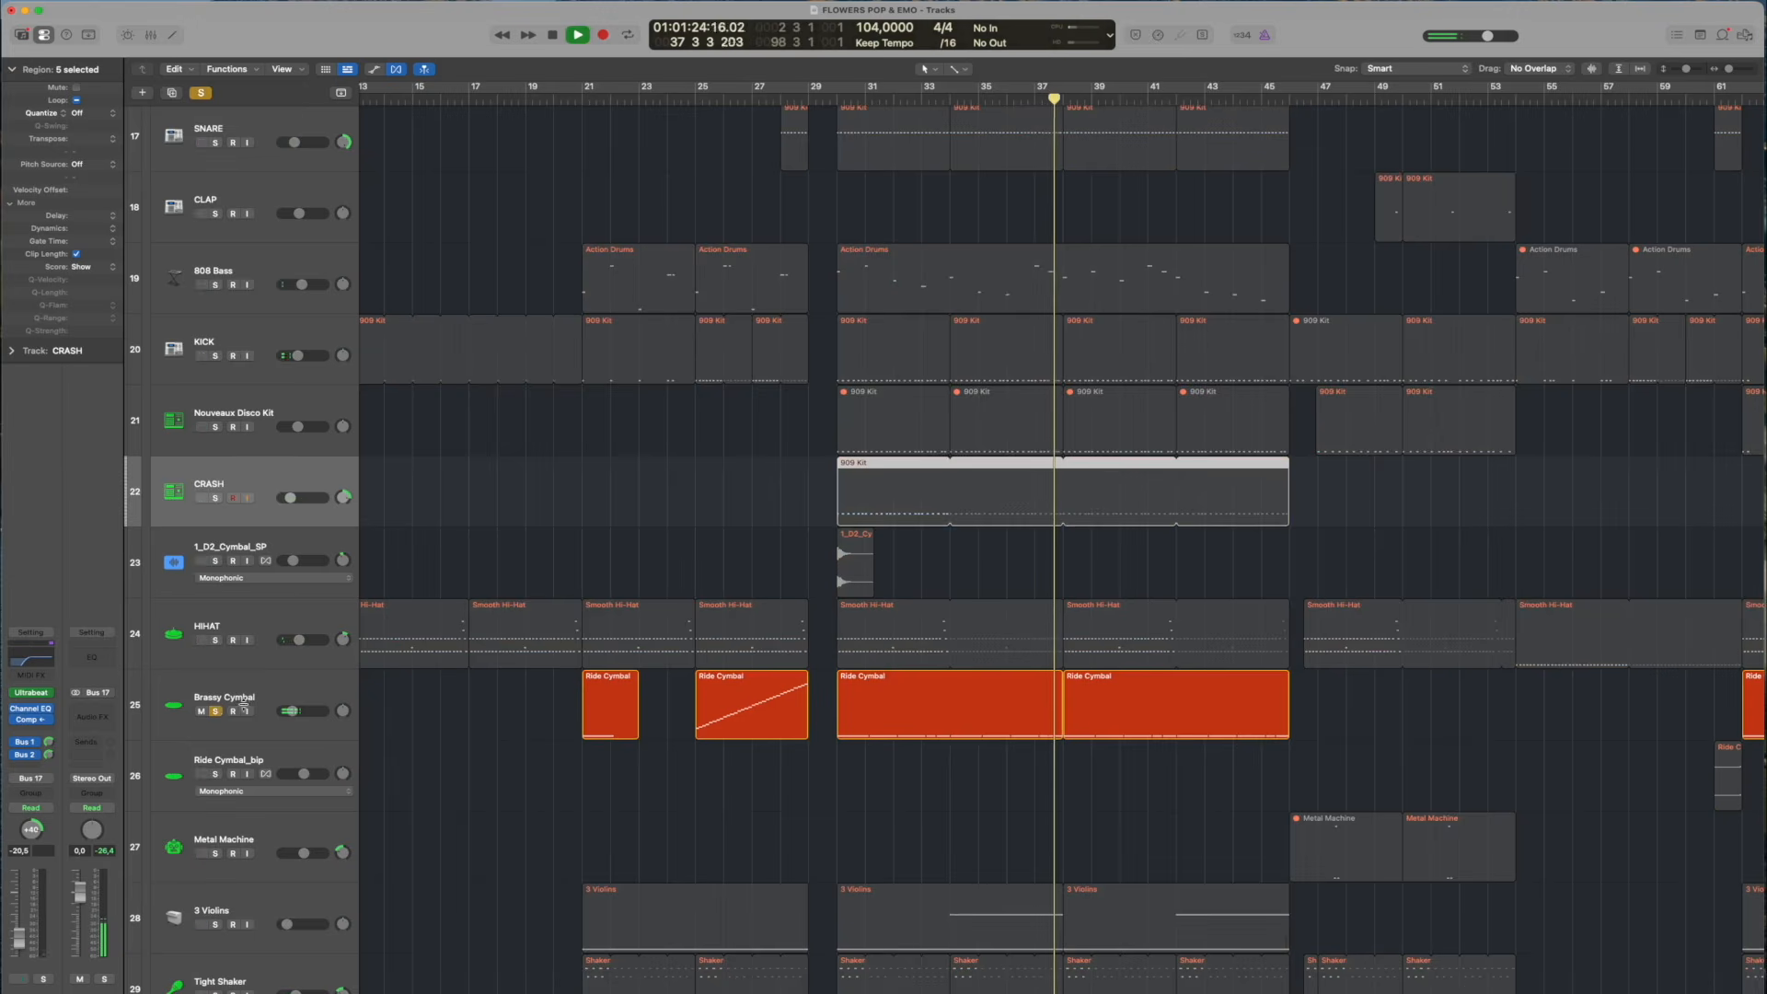
{"action": "key", "text": "space"}
{"action": "left_click", "coordinate": [214, 711]}
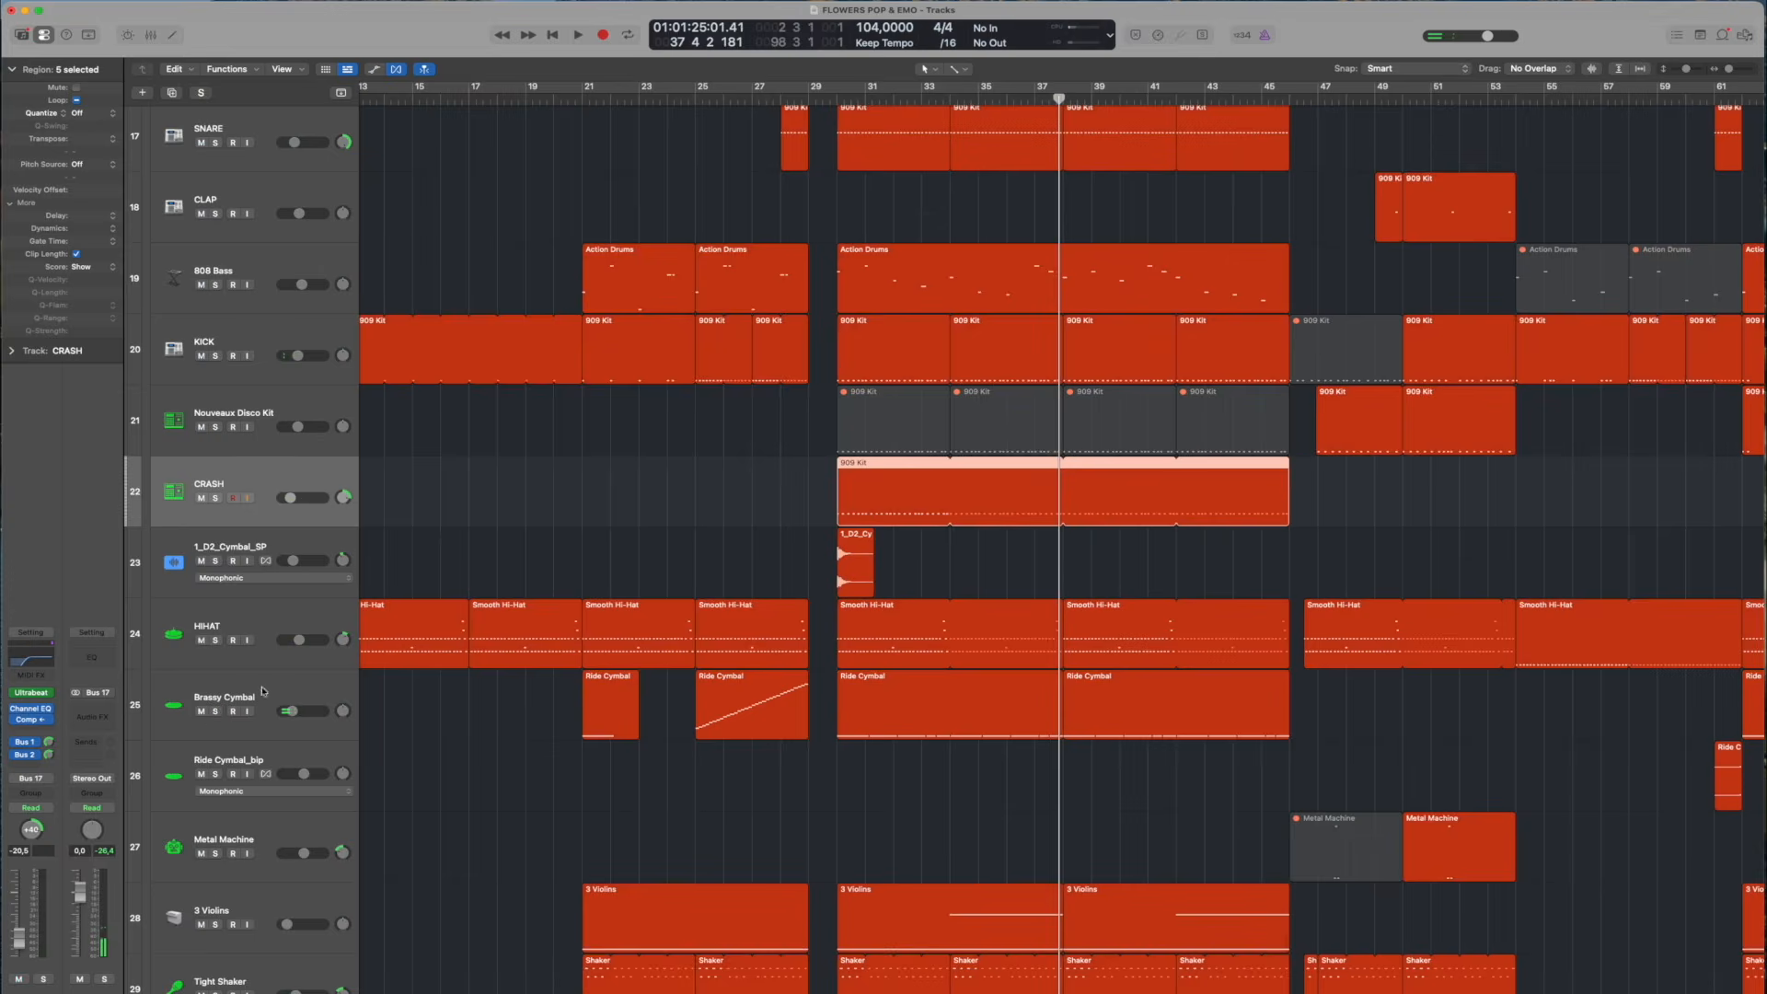
{"action": "scroll", "coordinate": [493, 724], "scroll_direction": "down", "scroll_amount": 10}
{"action": "scroll", "coordinate": [492, 725], "scroll_direction": "up", "scroll_amount": 5}
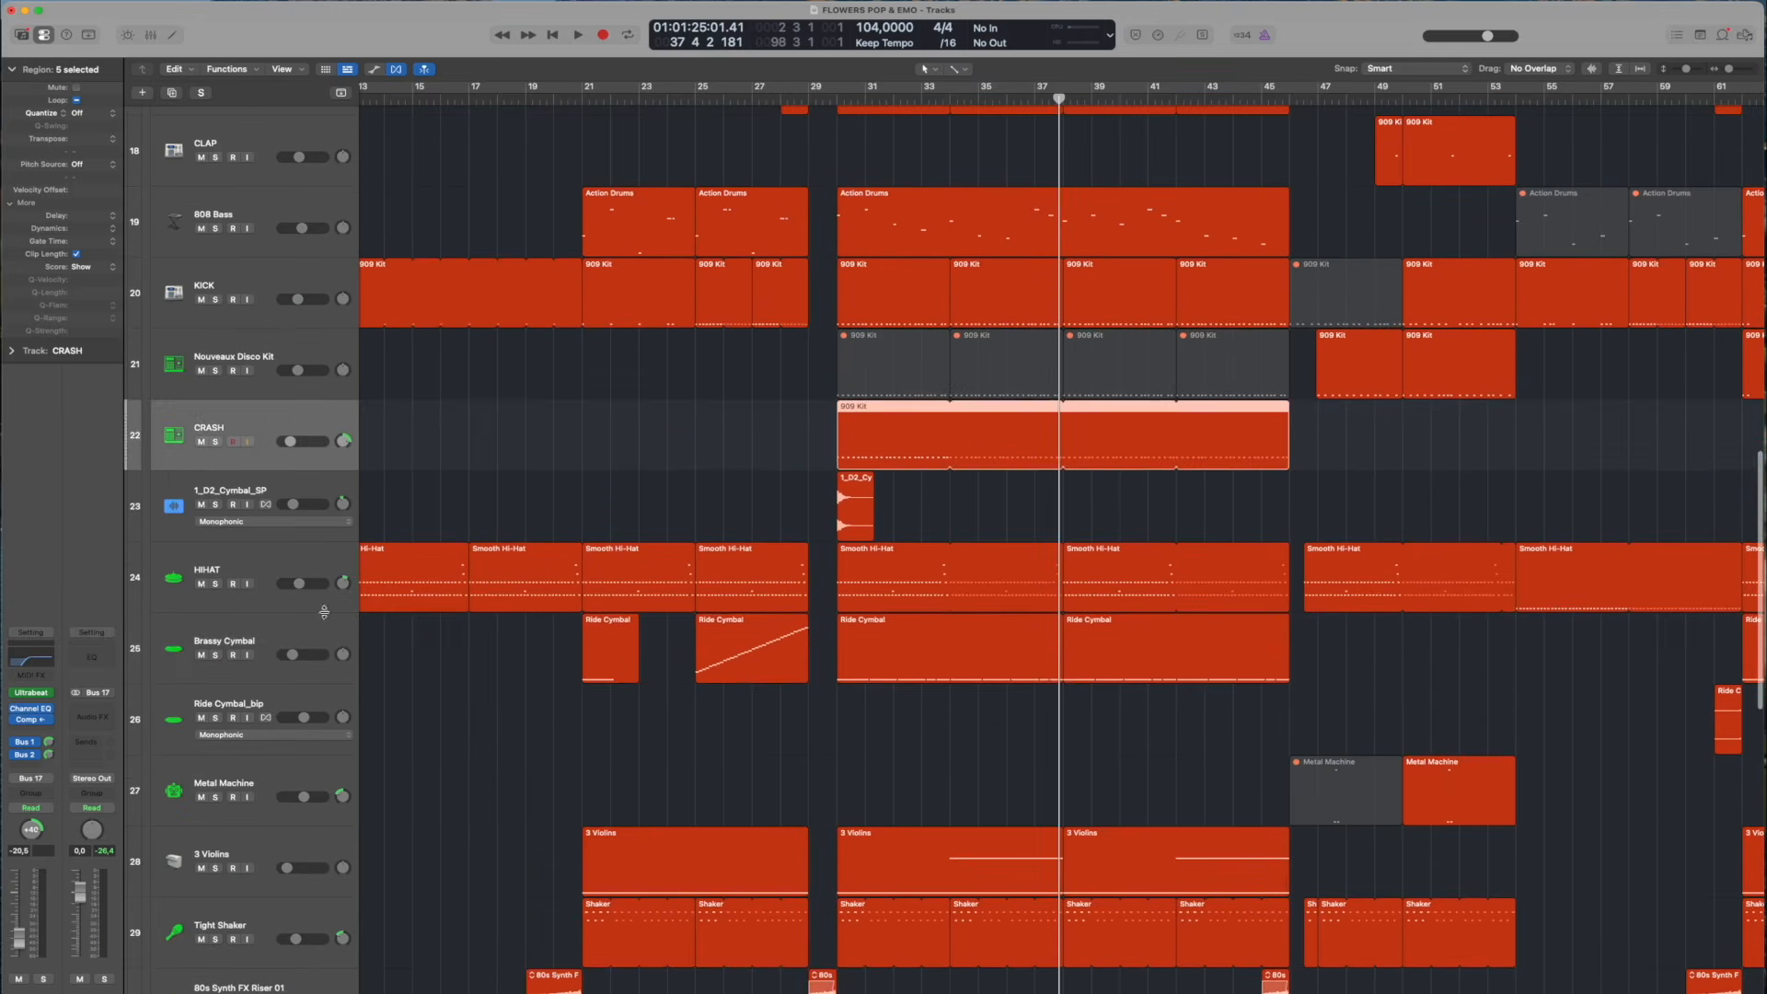
{"action": "left_click", "coordinate": [443, 655]}
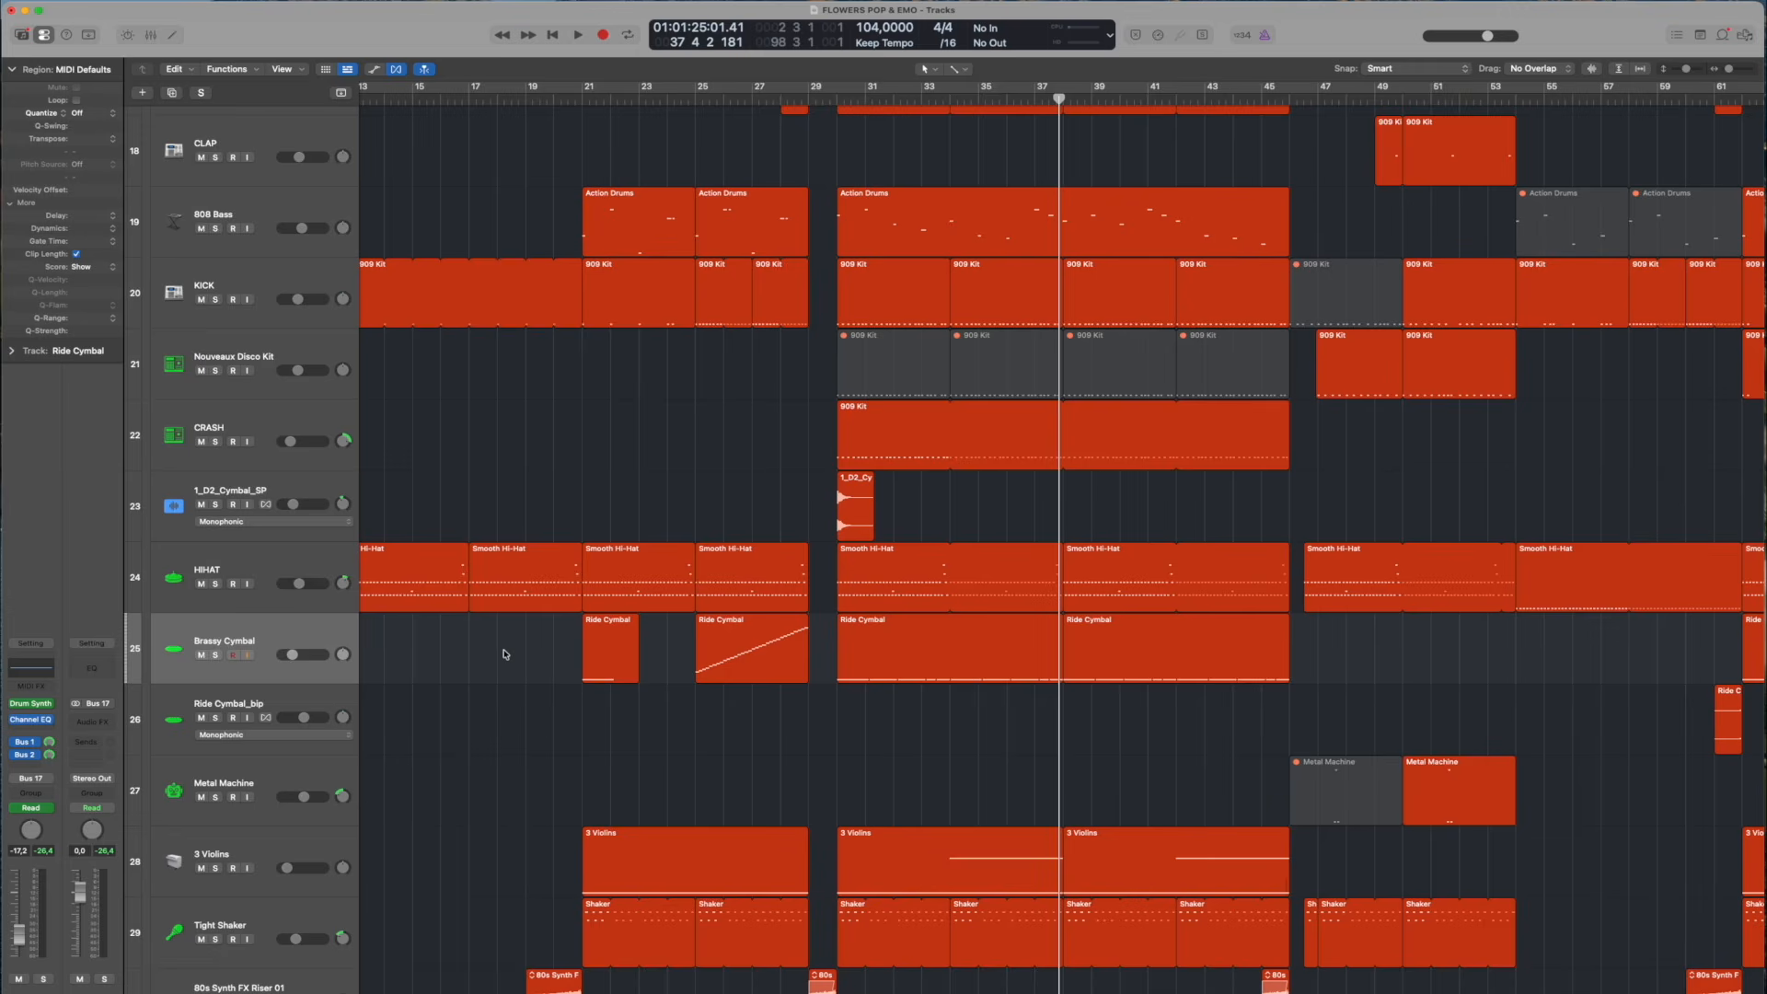
Move the playhead to bar 20, beat 4, and play the 3 Violins track in solo
{"action": "scroll", "coordinate": [503, 654], "scroll_direction": "down", "scroll_amount": 5}
{"action": "key", "text": "c"}
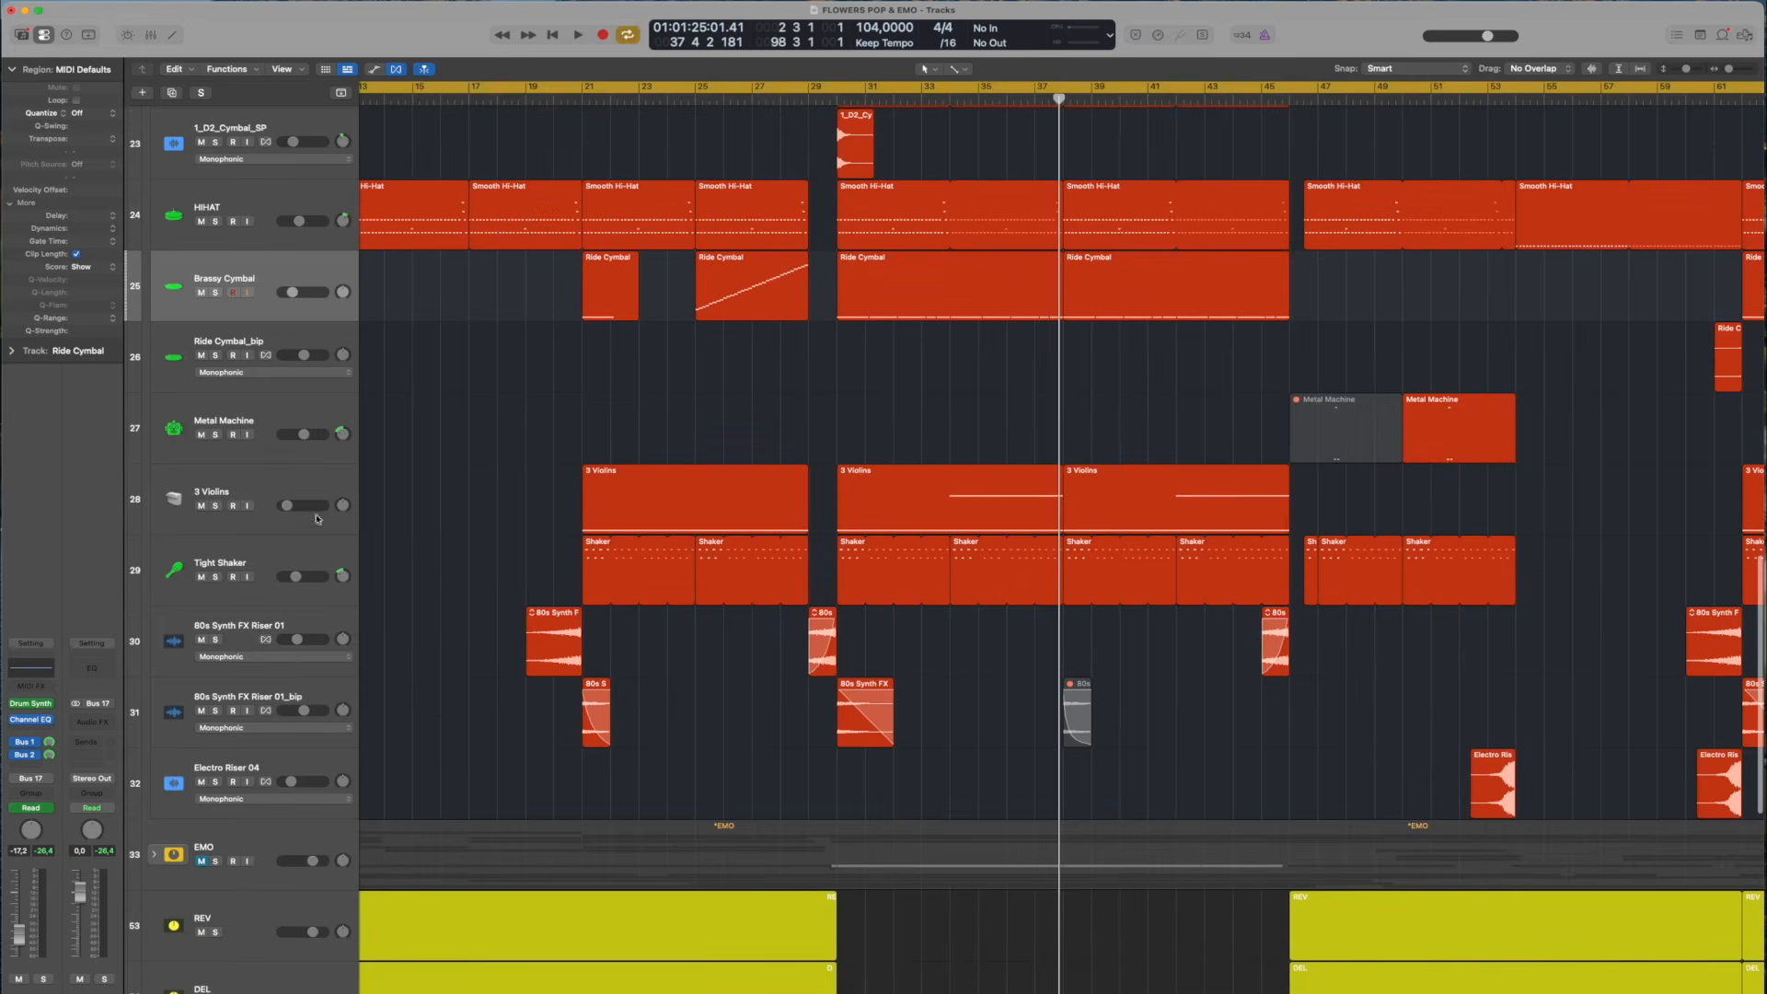
{"action": "left_click", "coordinate": [552, 85]}
{"action": "left_click", "coordinate": [573, 97]}
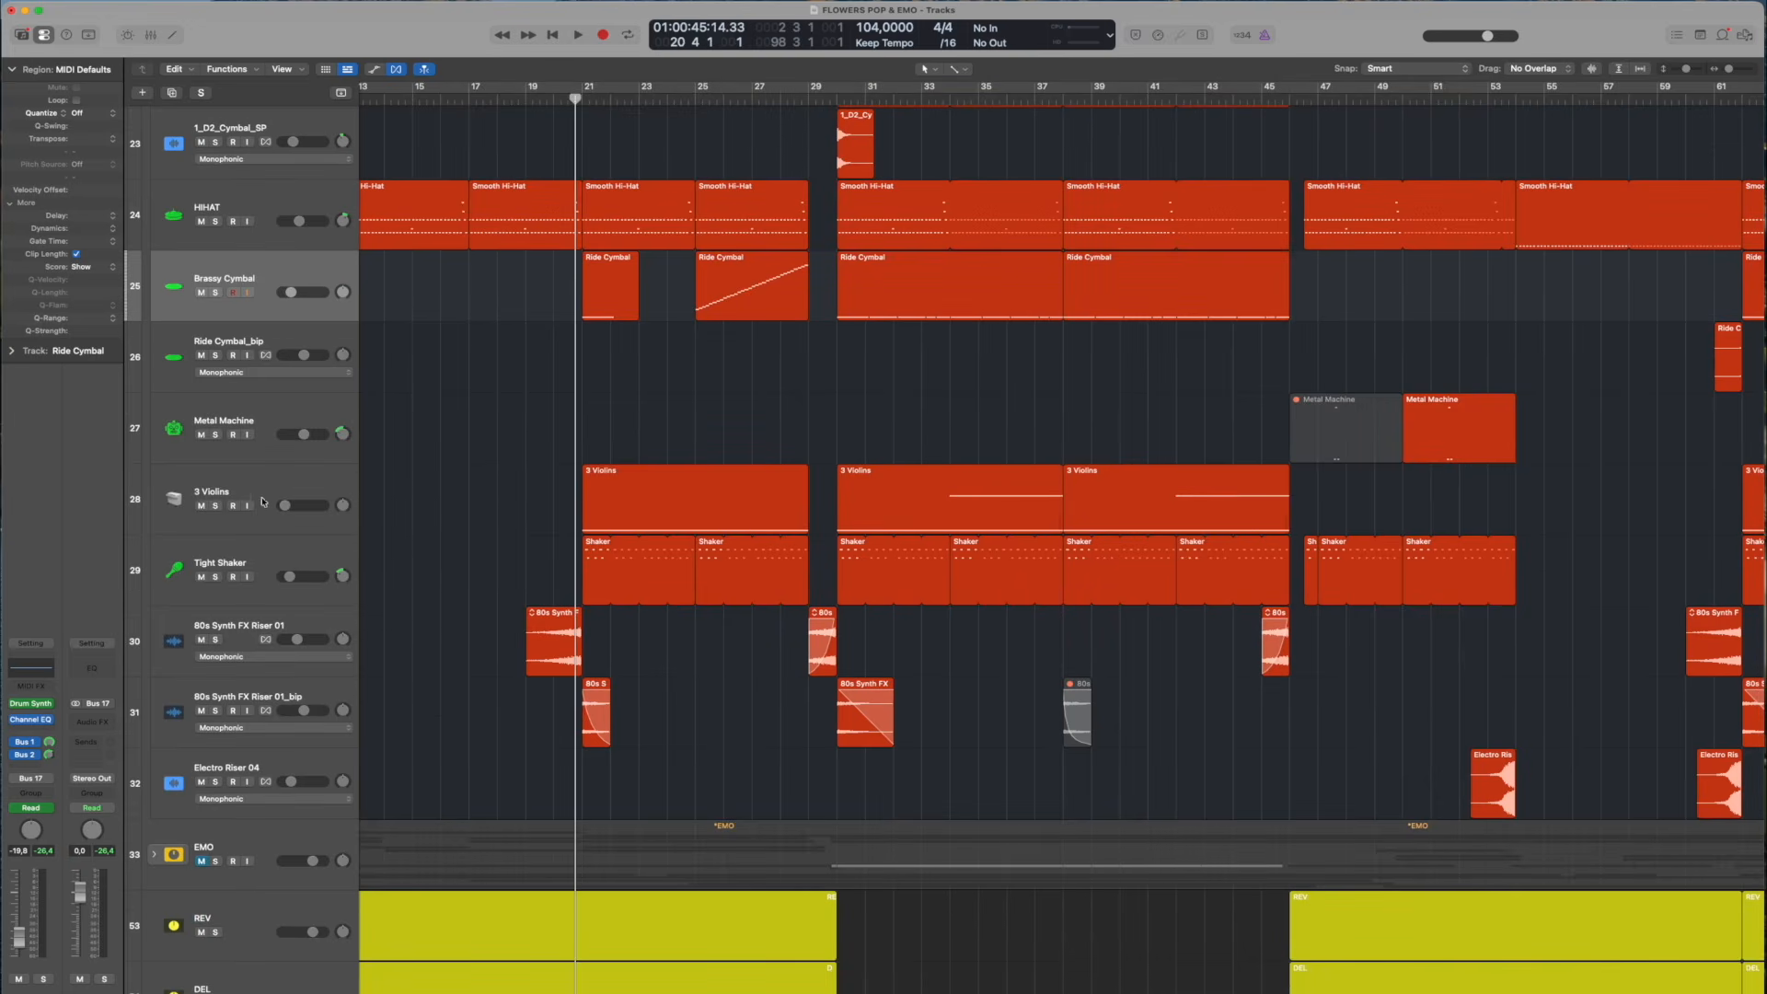
{"action": "left_click", "coordinate": [215, 506]}
{"action": "key", "text": "space"}
Show track automation, select the 3 Violins track and display its Volume automation curve
{"action": "key", "text": "a"}
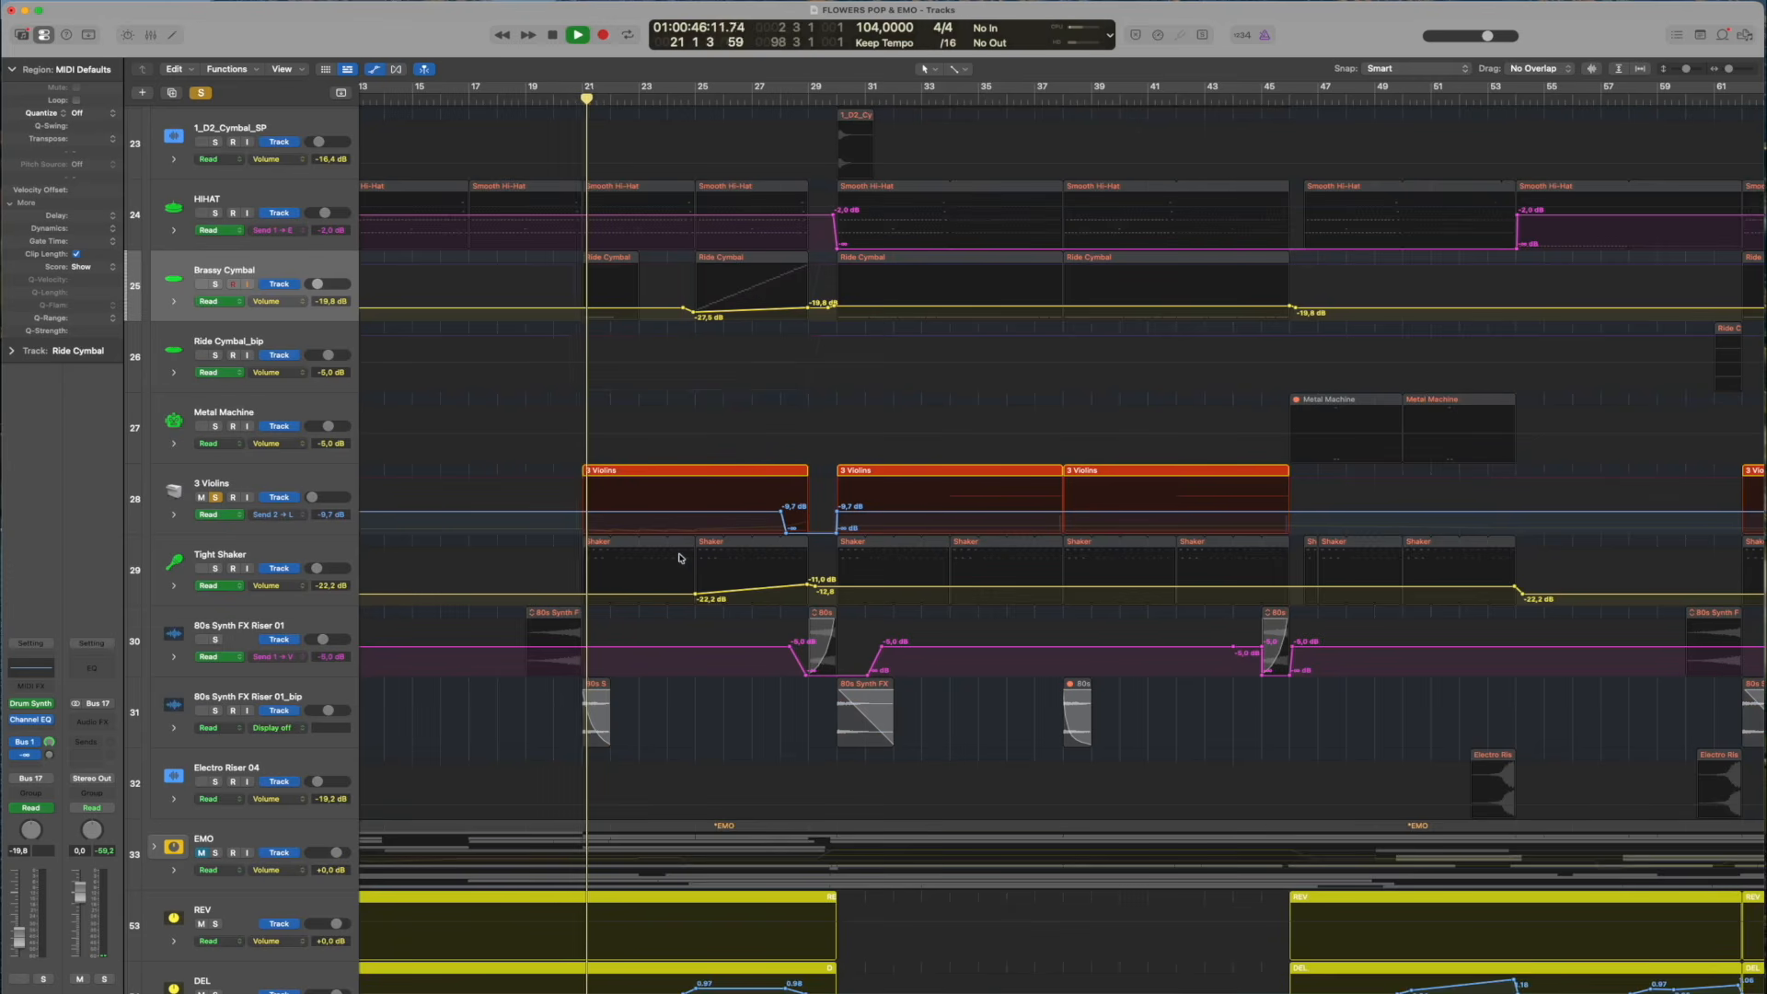
{"action": "left_click", "coordinate": [261, 484]}
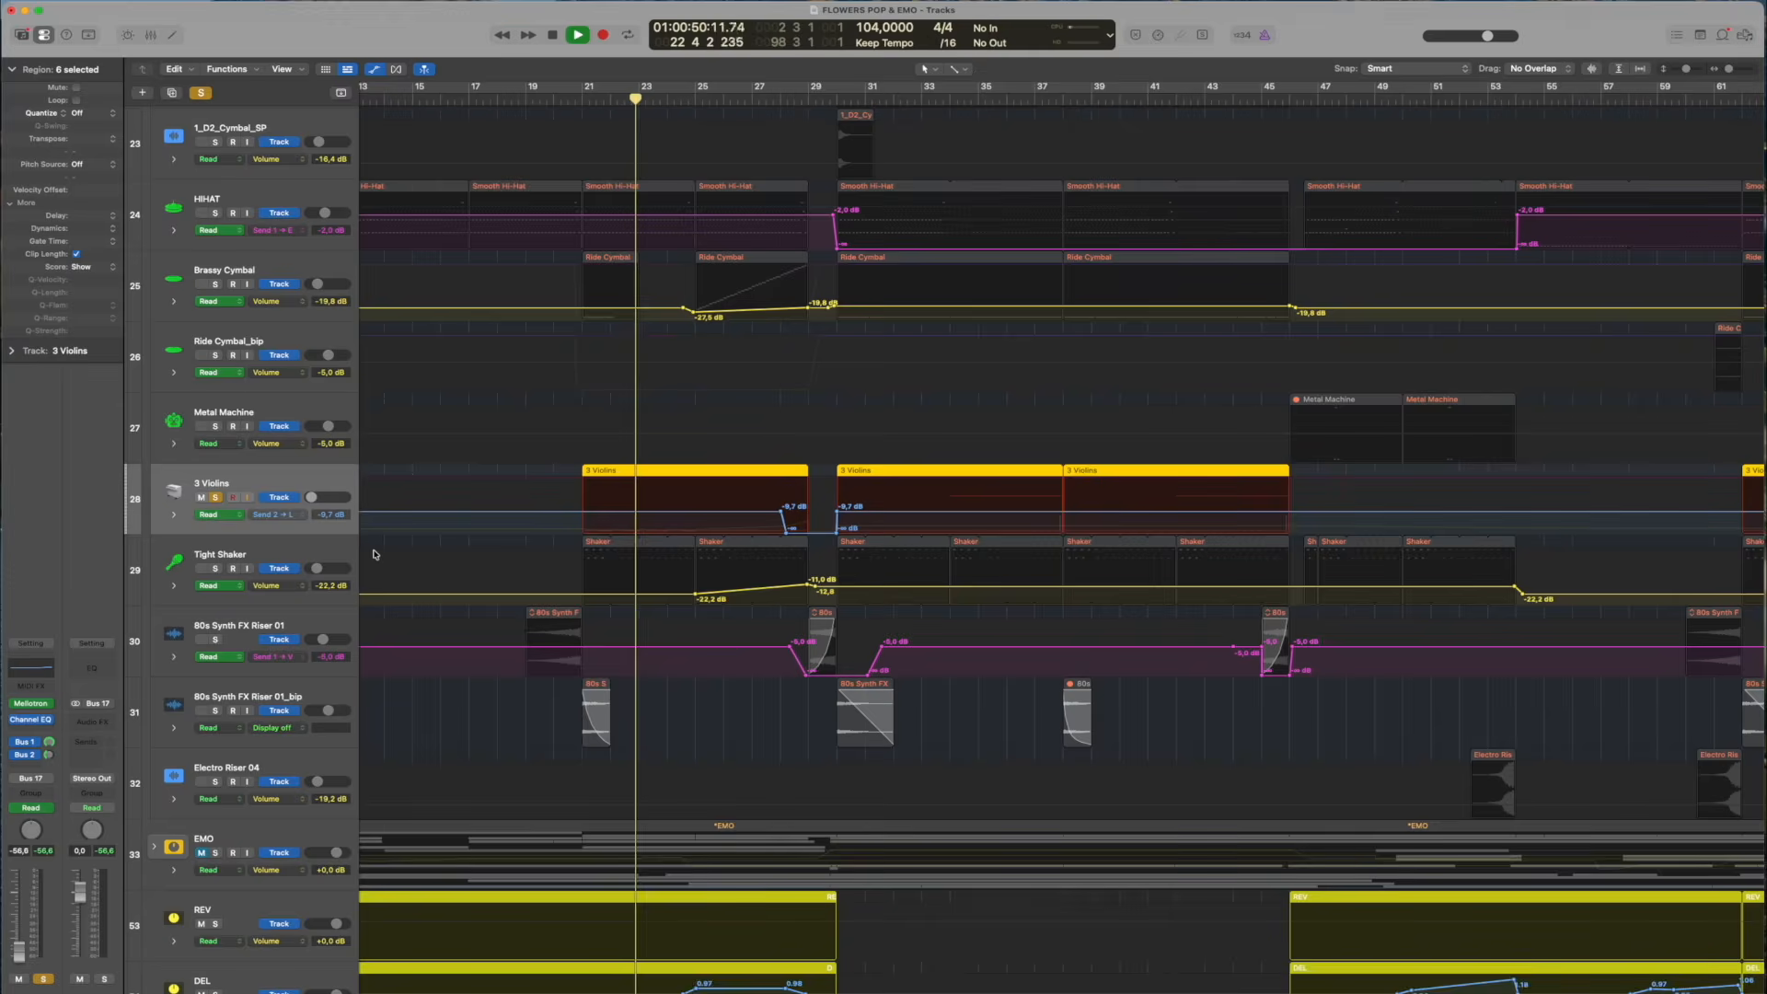
{"action": "left_click", "coordinate": [291, 511]}
{"action": "left_click", "coordinate": [304, 485]}
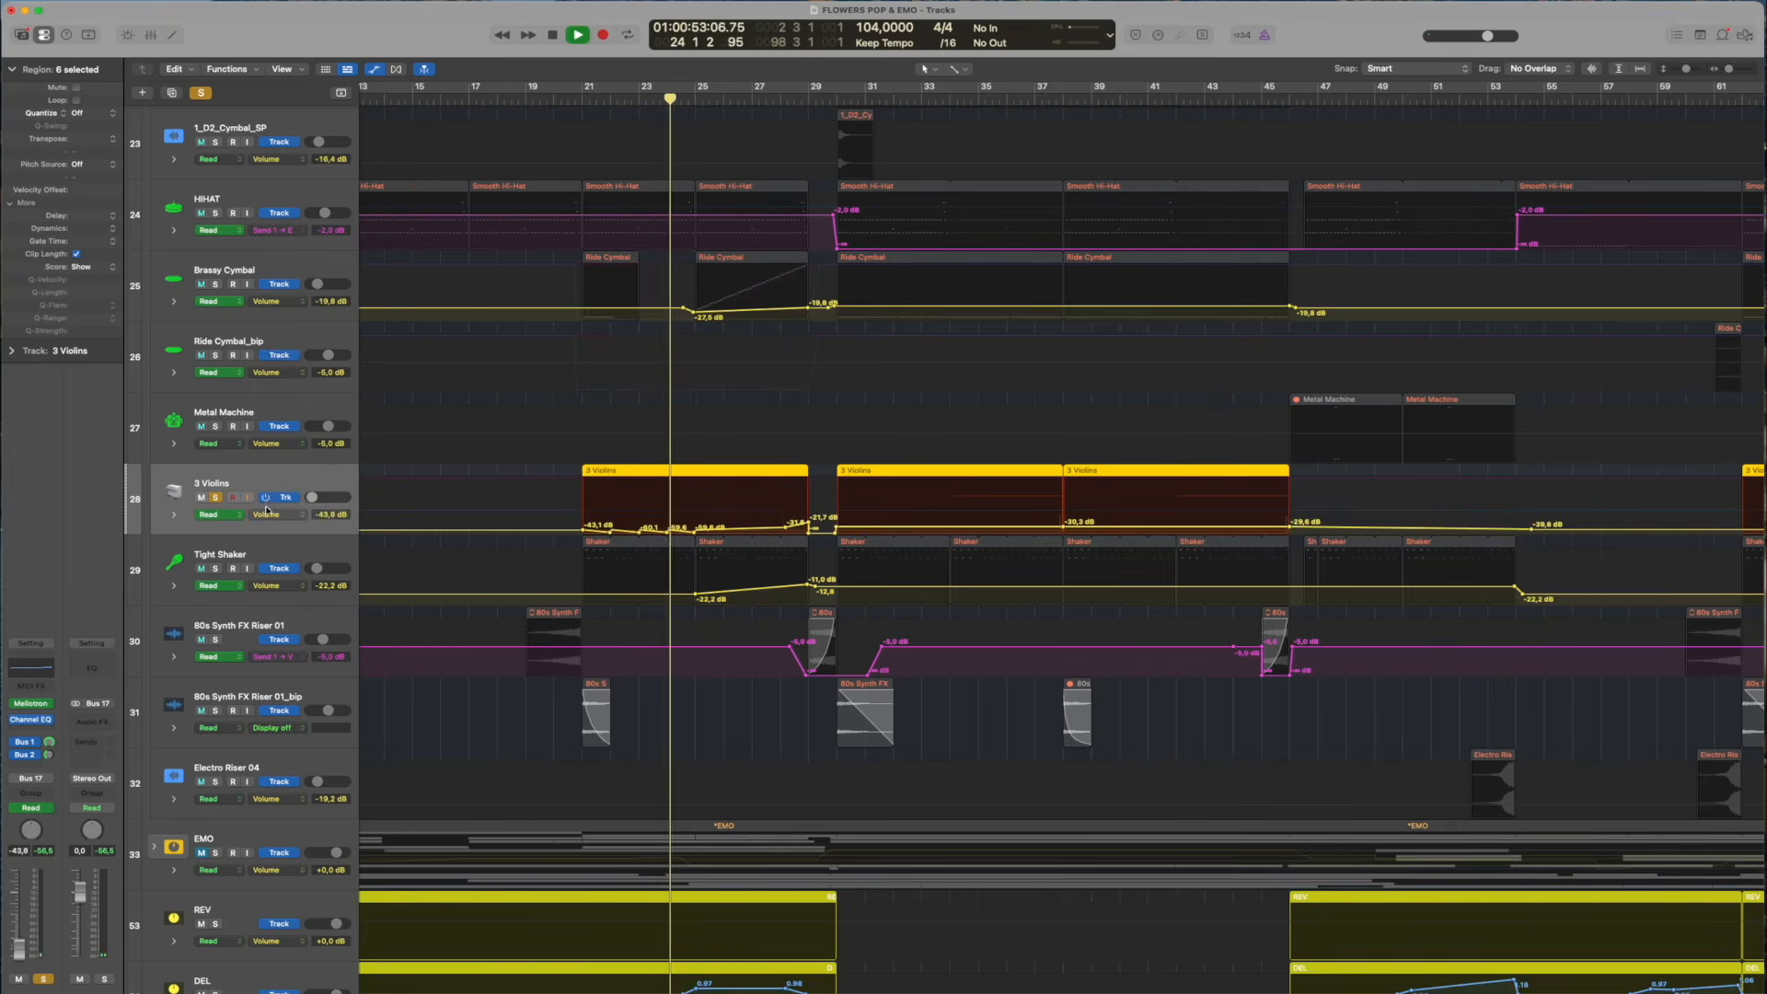
Unsolo 3 Violins, hide the track automation, and stop playback with all regions deselected
{"action": "left_click", "coordinate": [216, 497]}
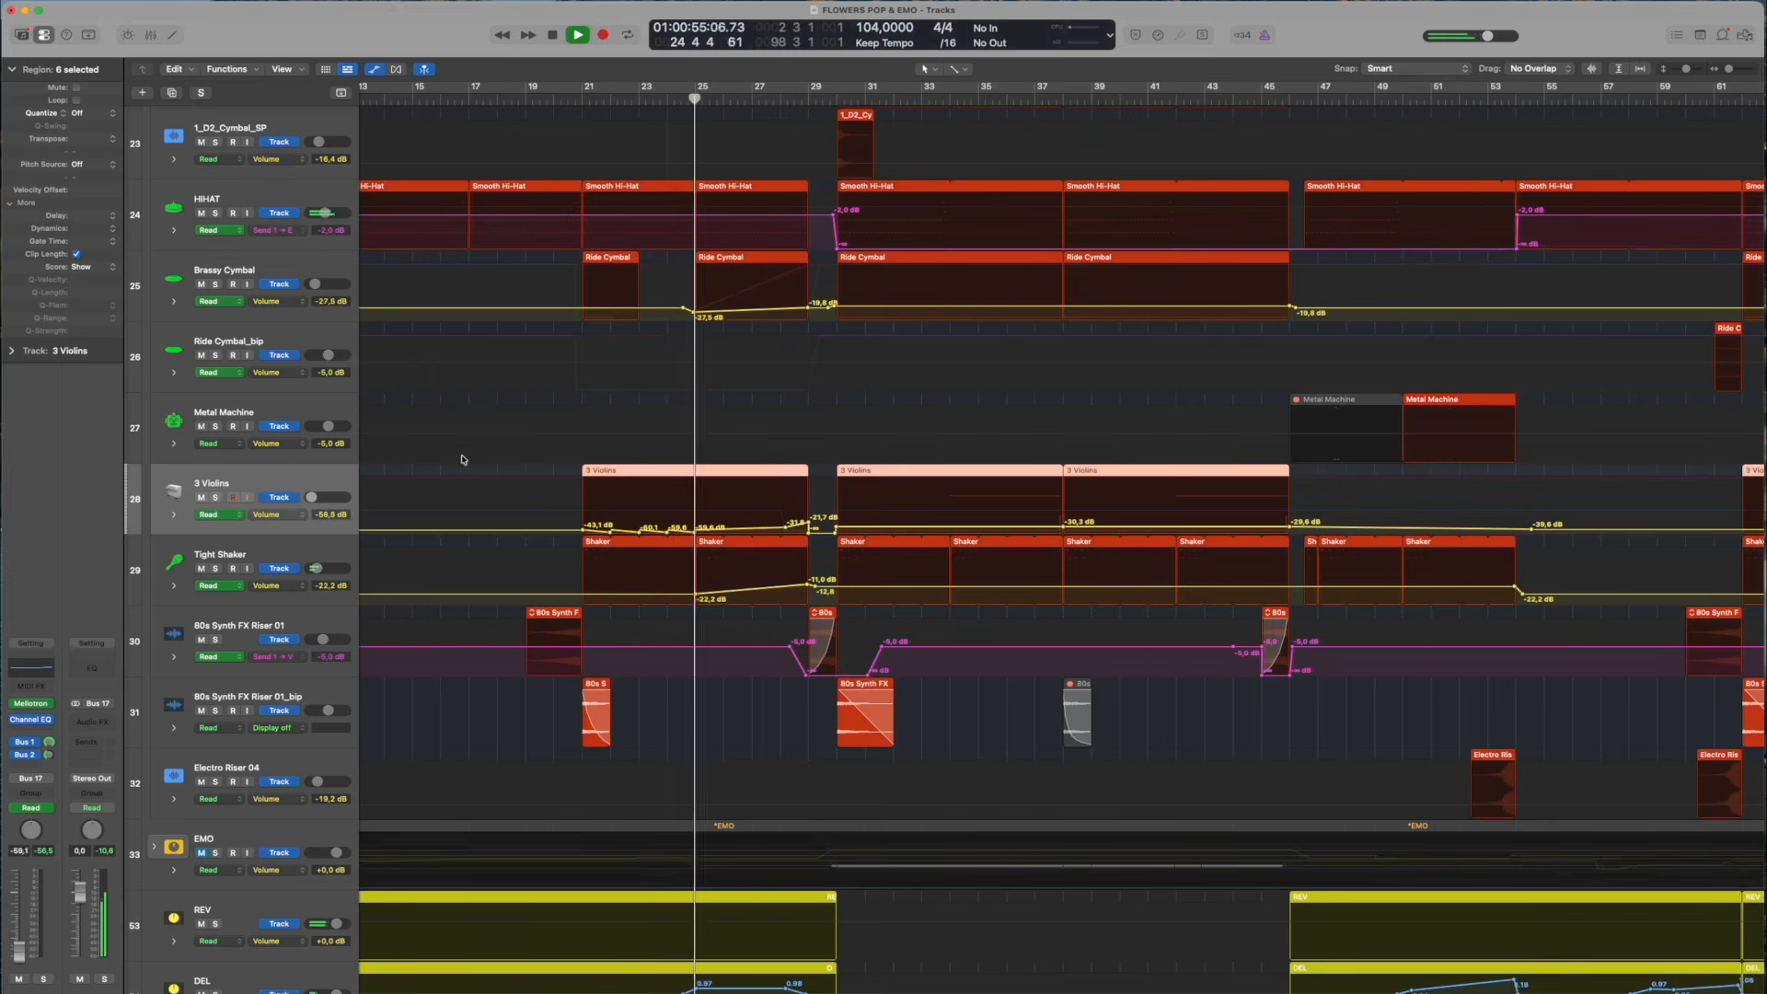
{"action": "key", "text": "super+f"}
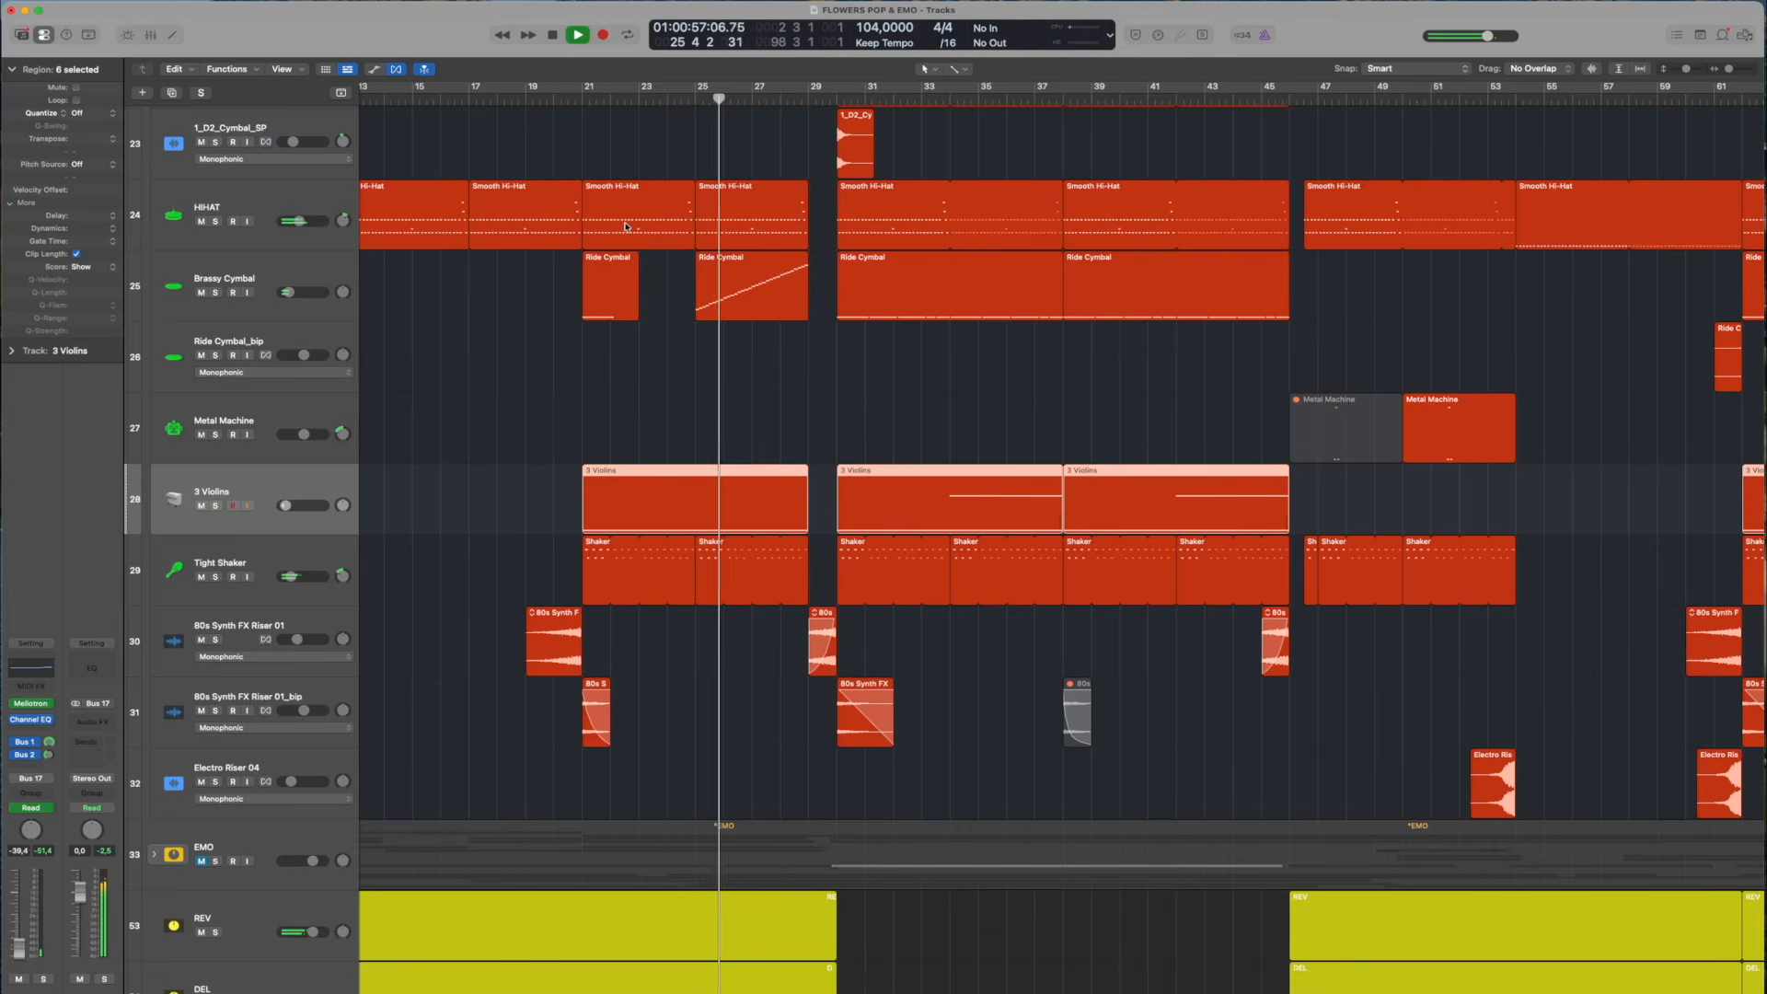
{"action": "left_click", "coordinate": [557, 421]}
{"action": "key", "text": "space"}
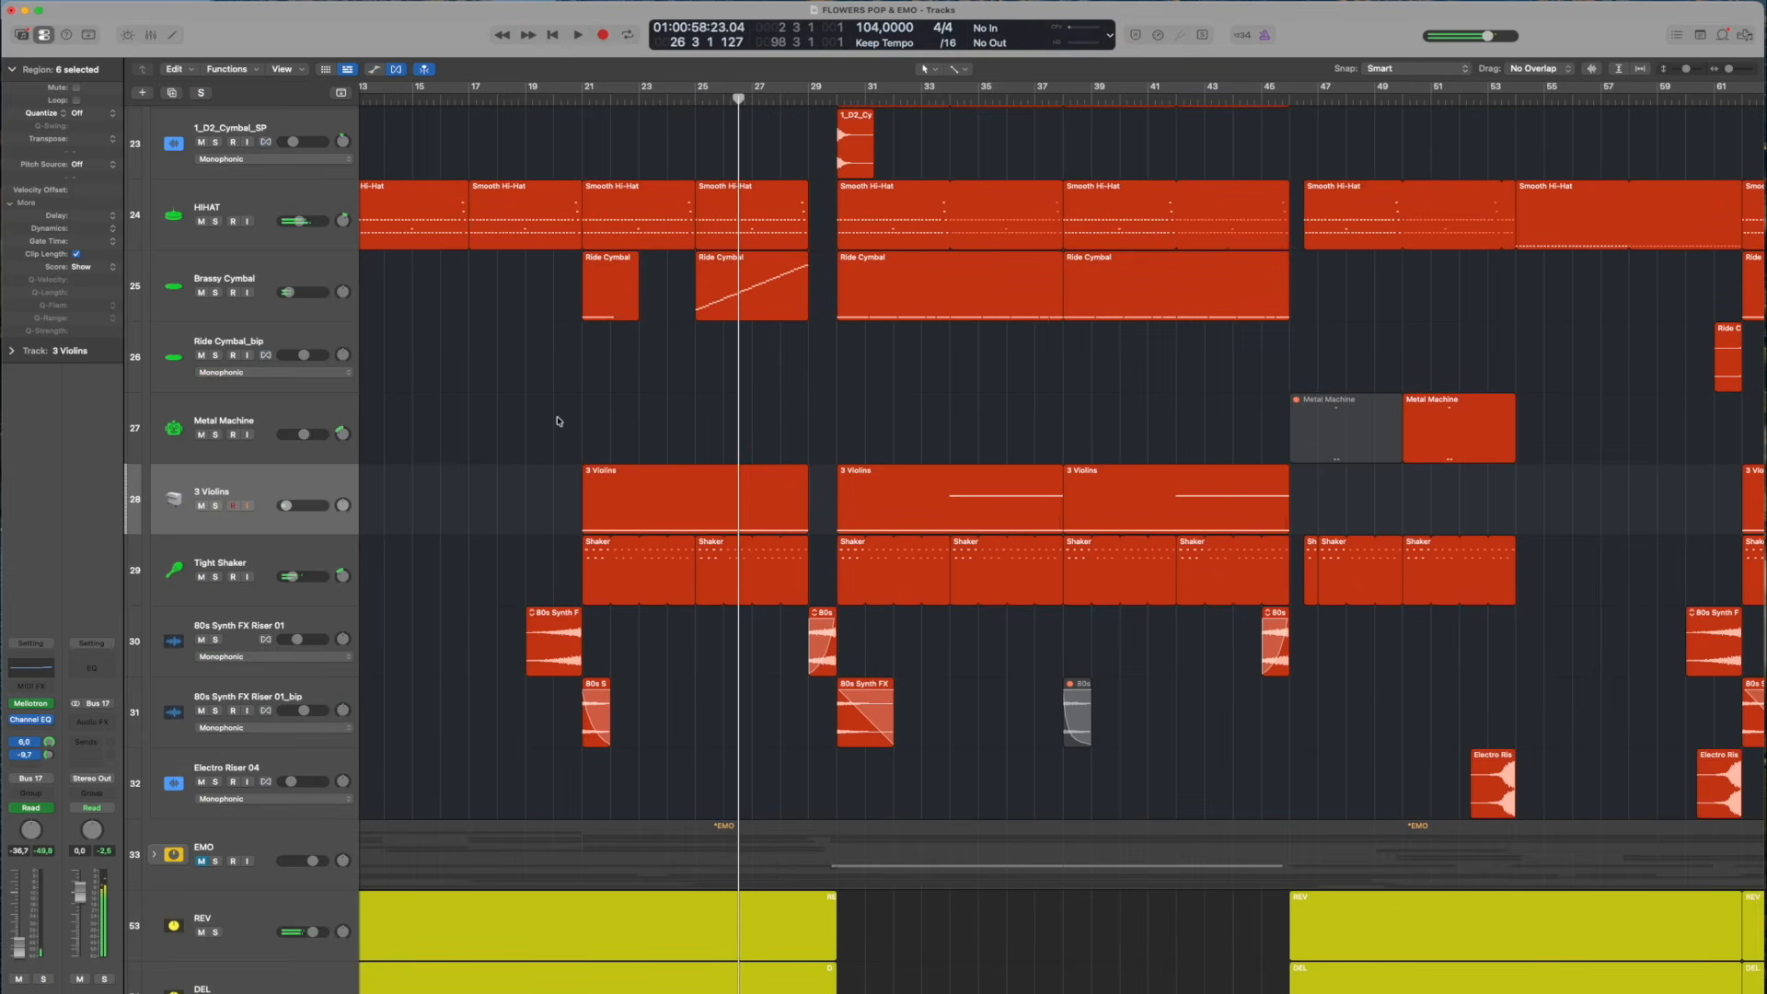
Move the playhead to bar 54, turn on cycle mode, and solo track 55, the first SUS vocal comp
{"action": "left_click", "coordinate": [580, 96]}
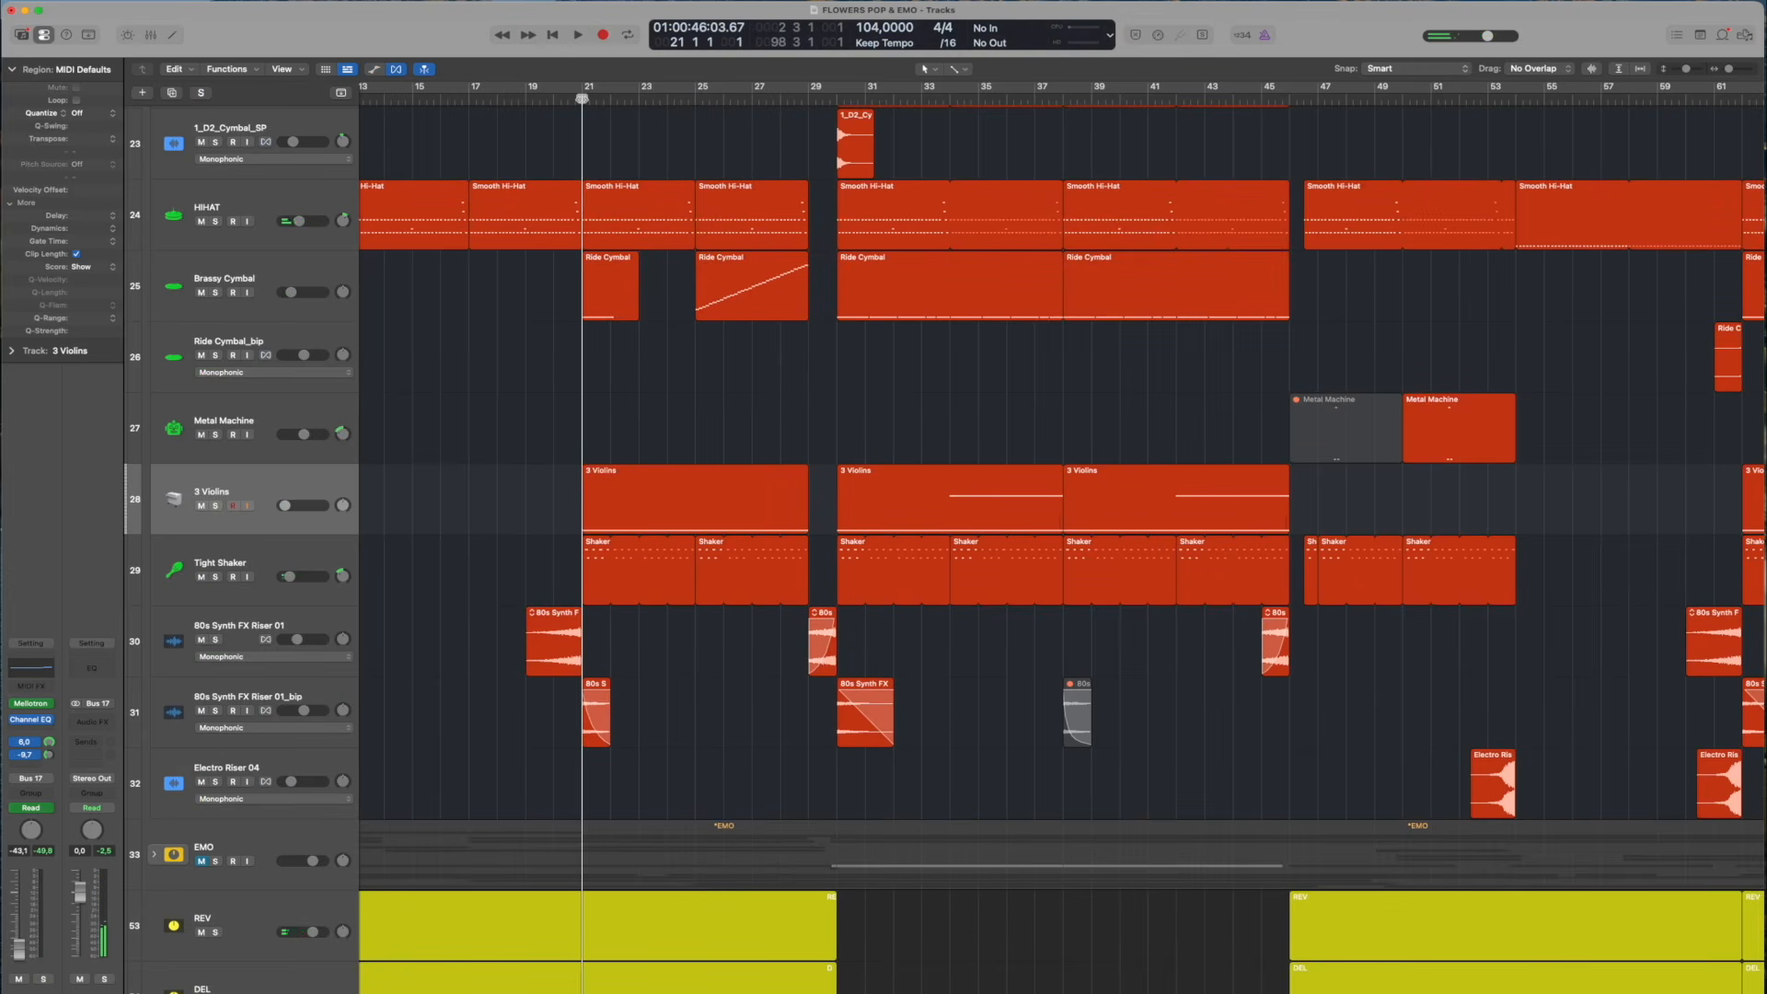
{"action": "left_click_drag", "start_coordinate": [582, 98], "coordinate": [830, 97]}
{"action": "key", "text": "a"}
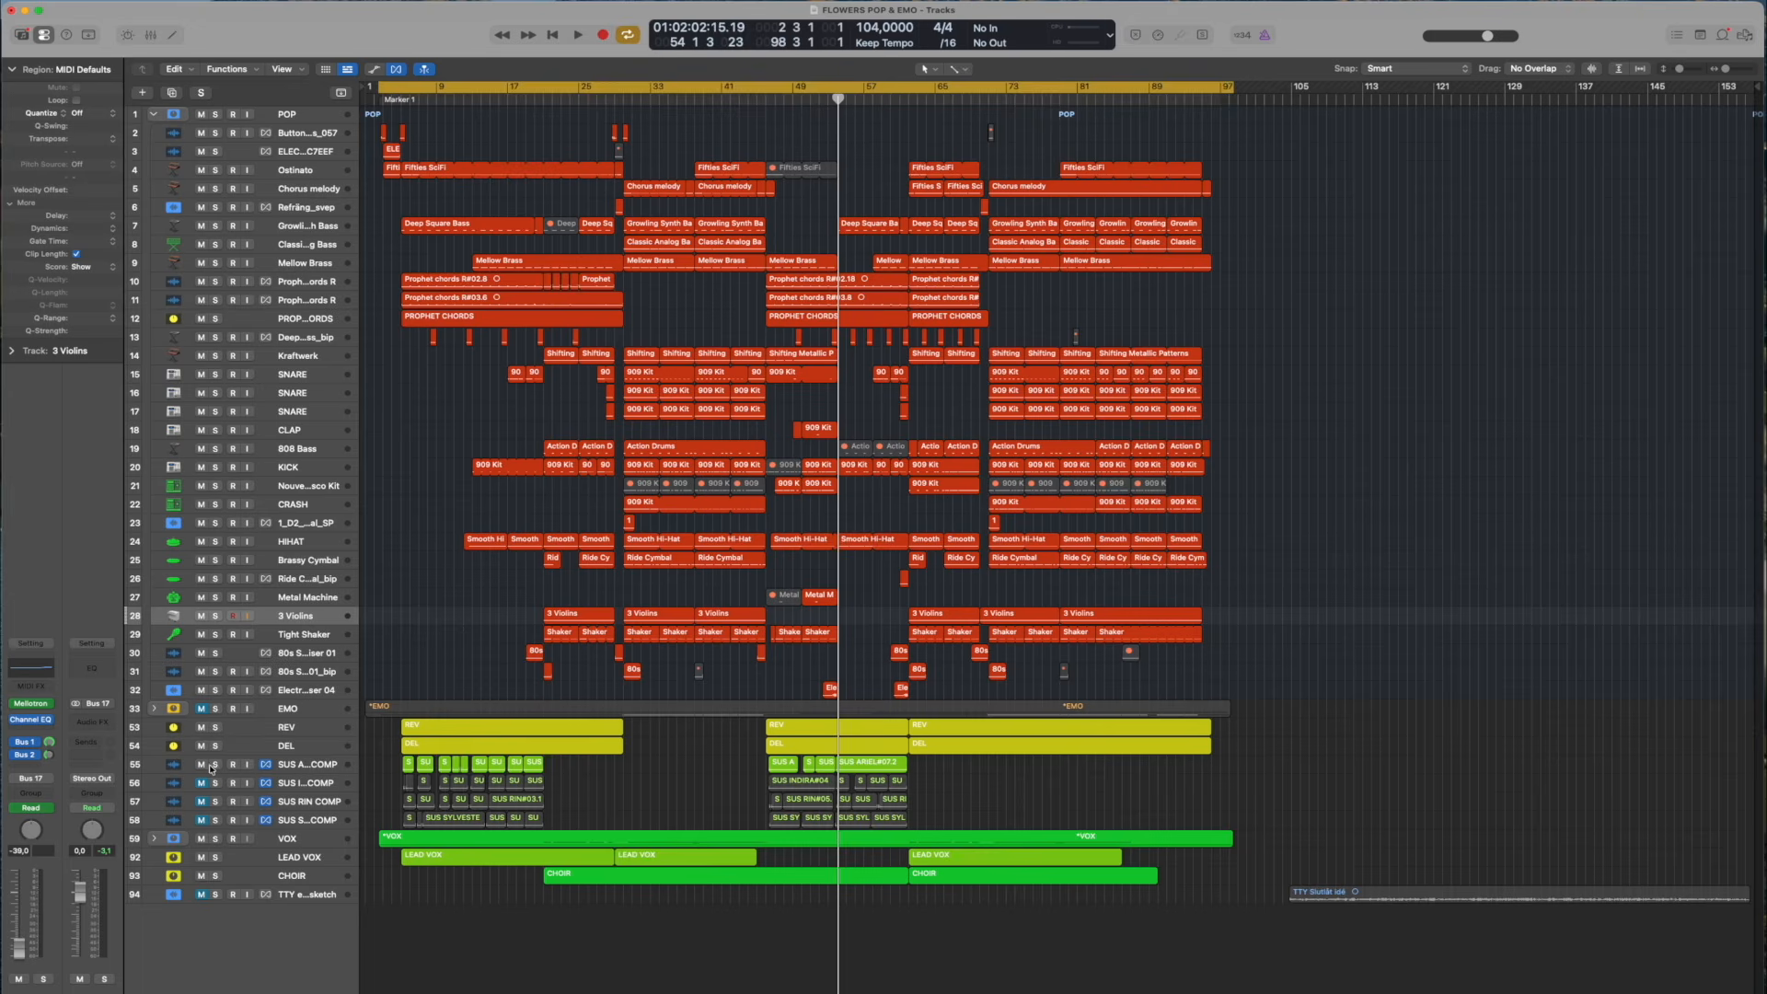
{"action": "left_click", "coordinate": [215, 764]}
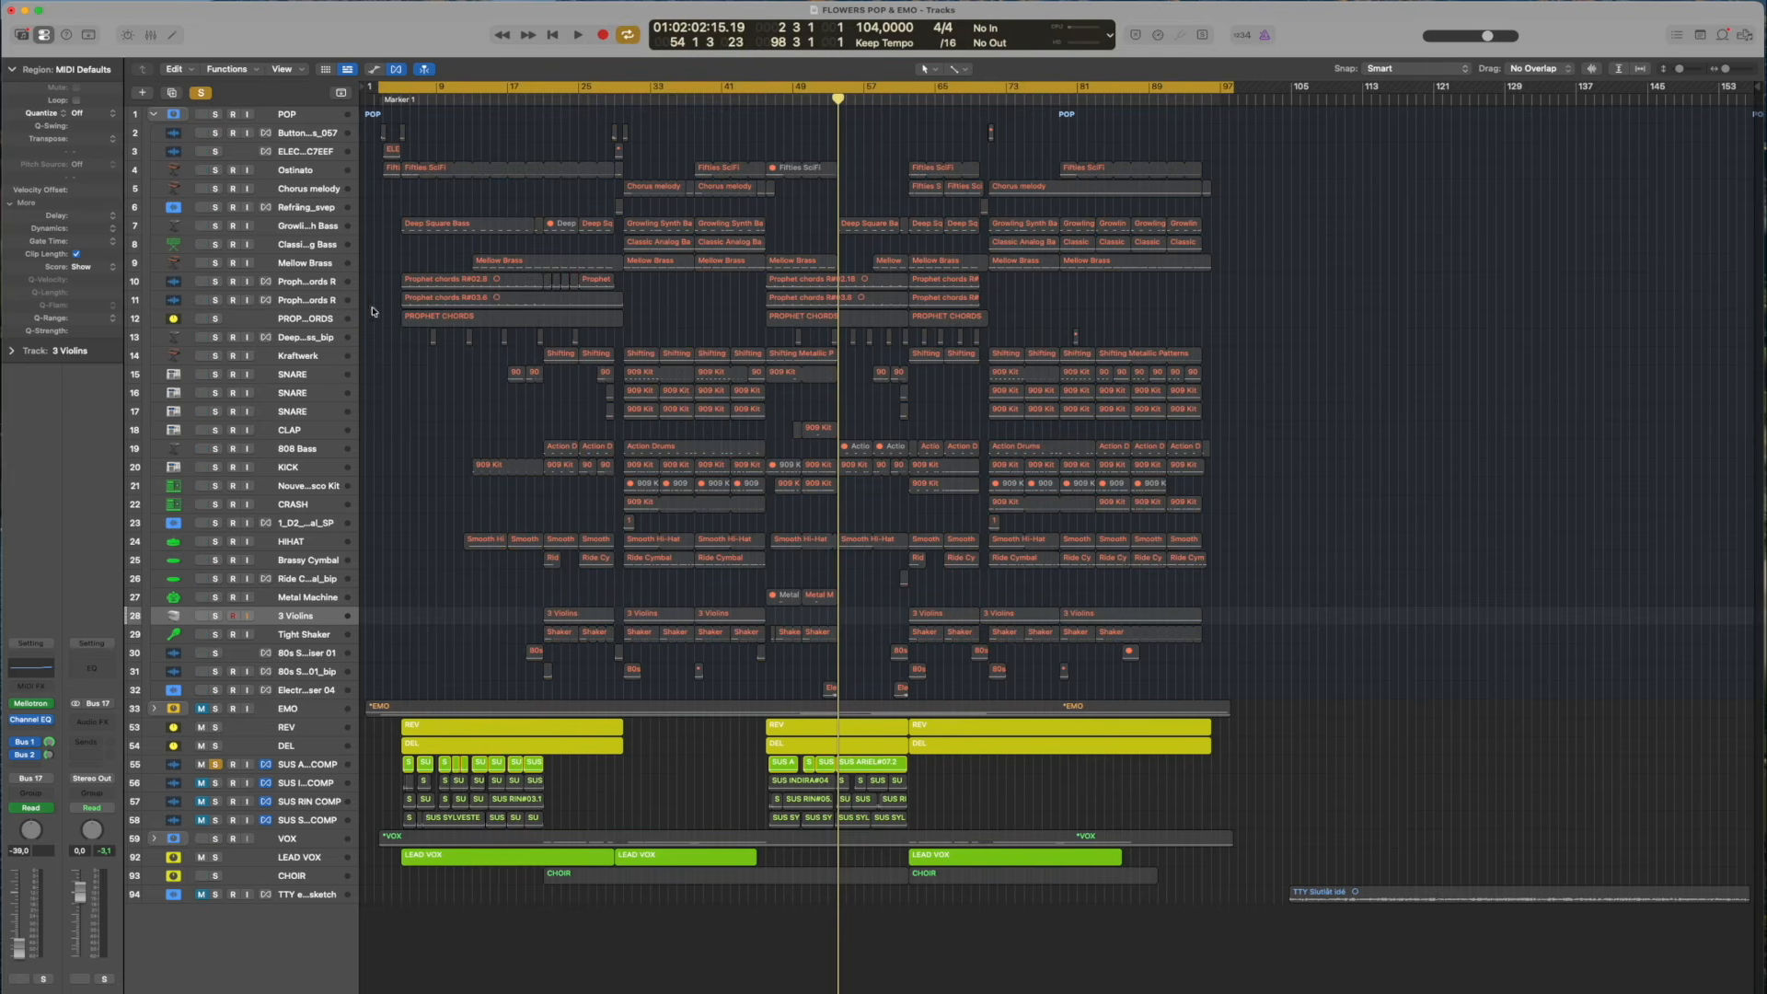
Move the playhead to bar 3, select SUS ARIEL COMP with enlarged track heights, and play it in solo
{"action": "left_click", "coordinate": [382, 101]}
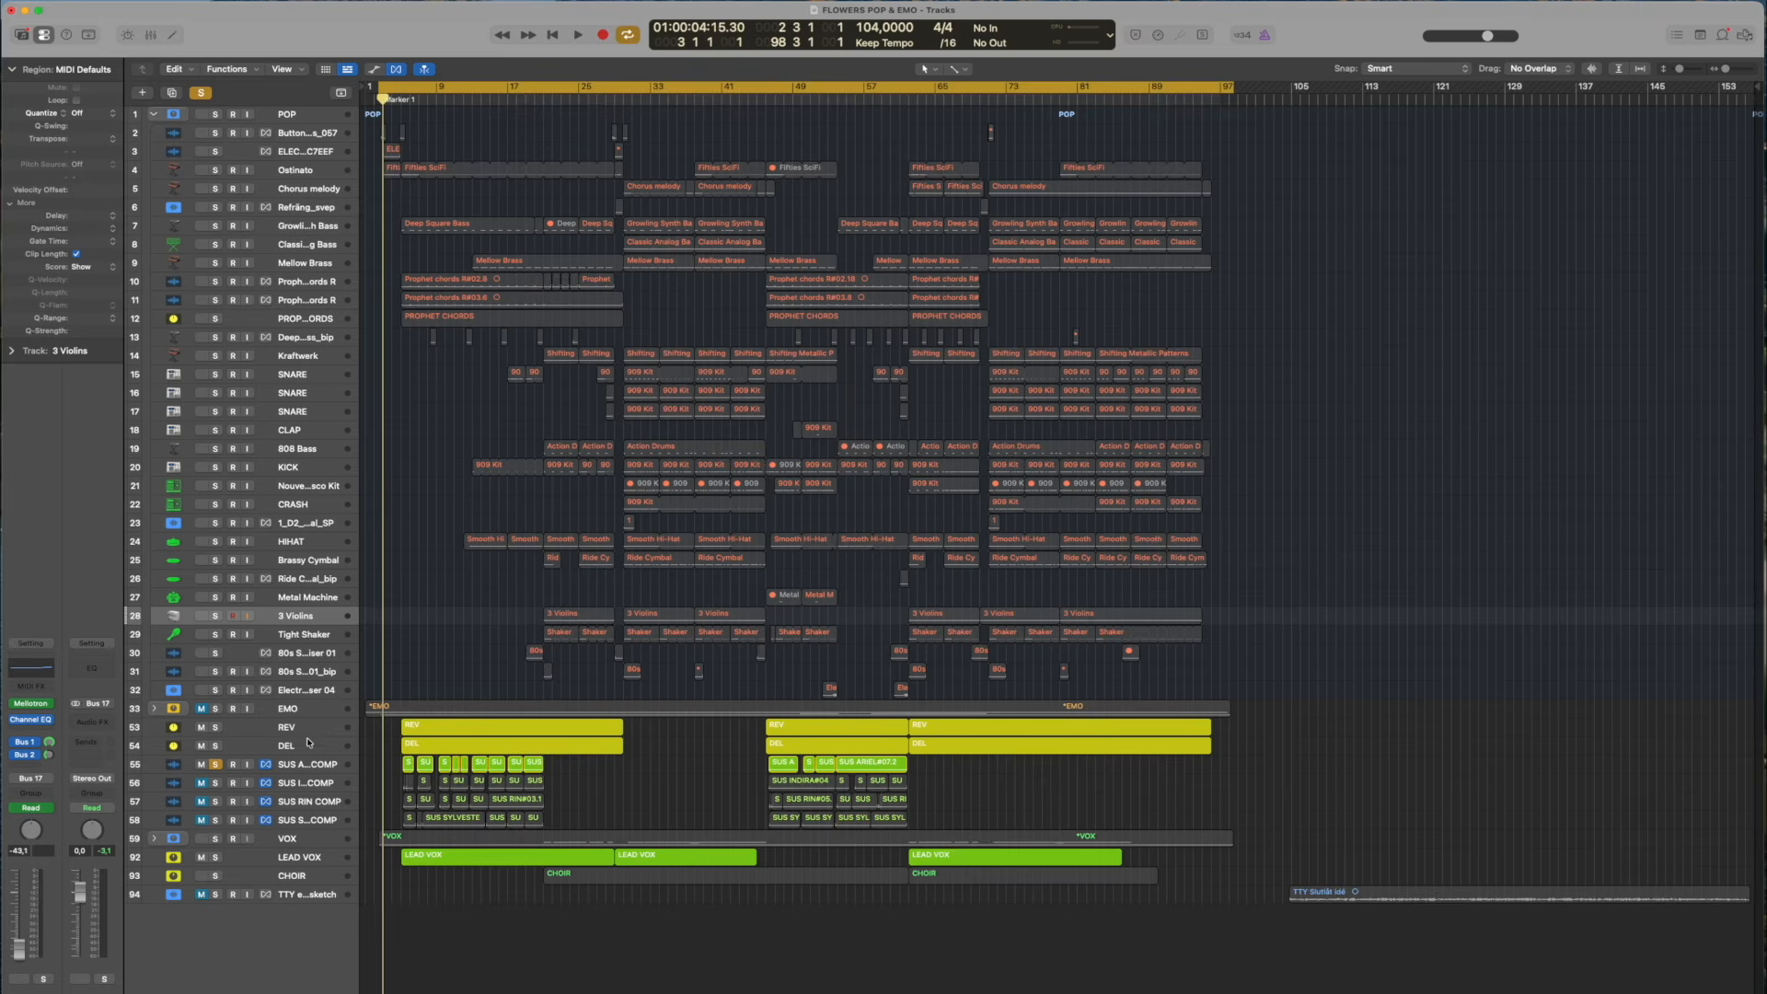
{"action": "left_click", "coordinate": [309, 763]}
{"action": "left_click_drag", "start_coordinate": [1680, 71], "coordinate": [1730, 72]}
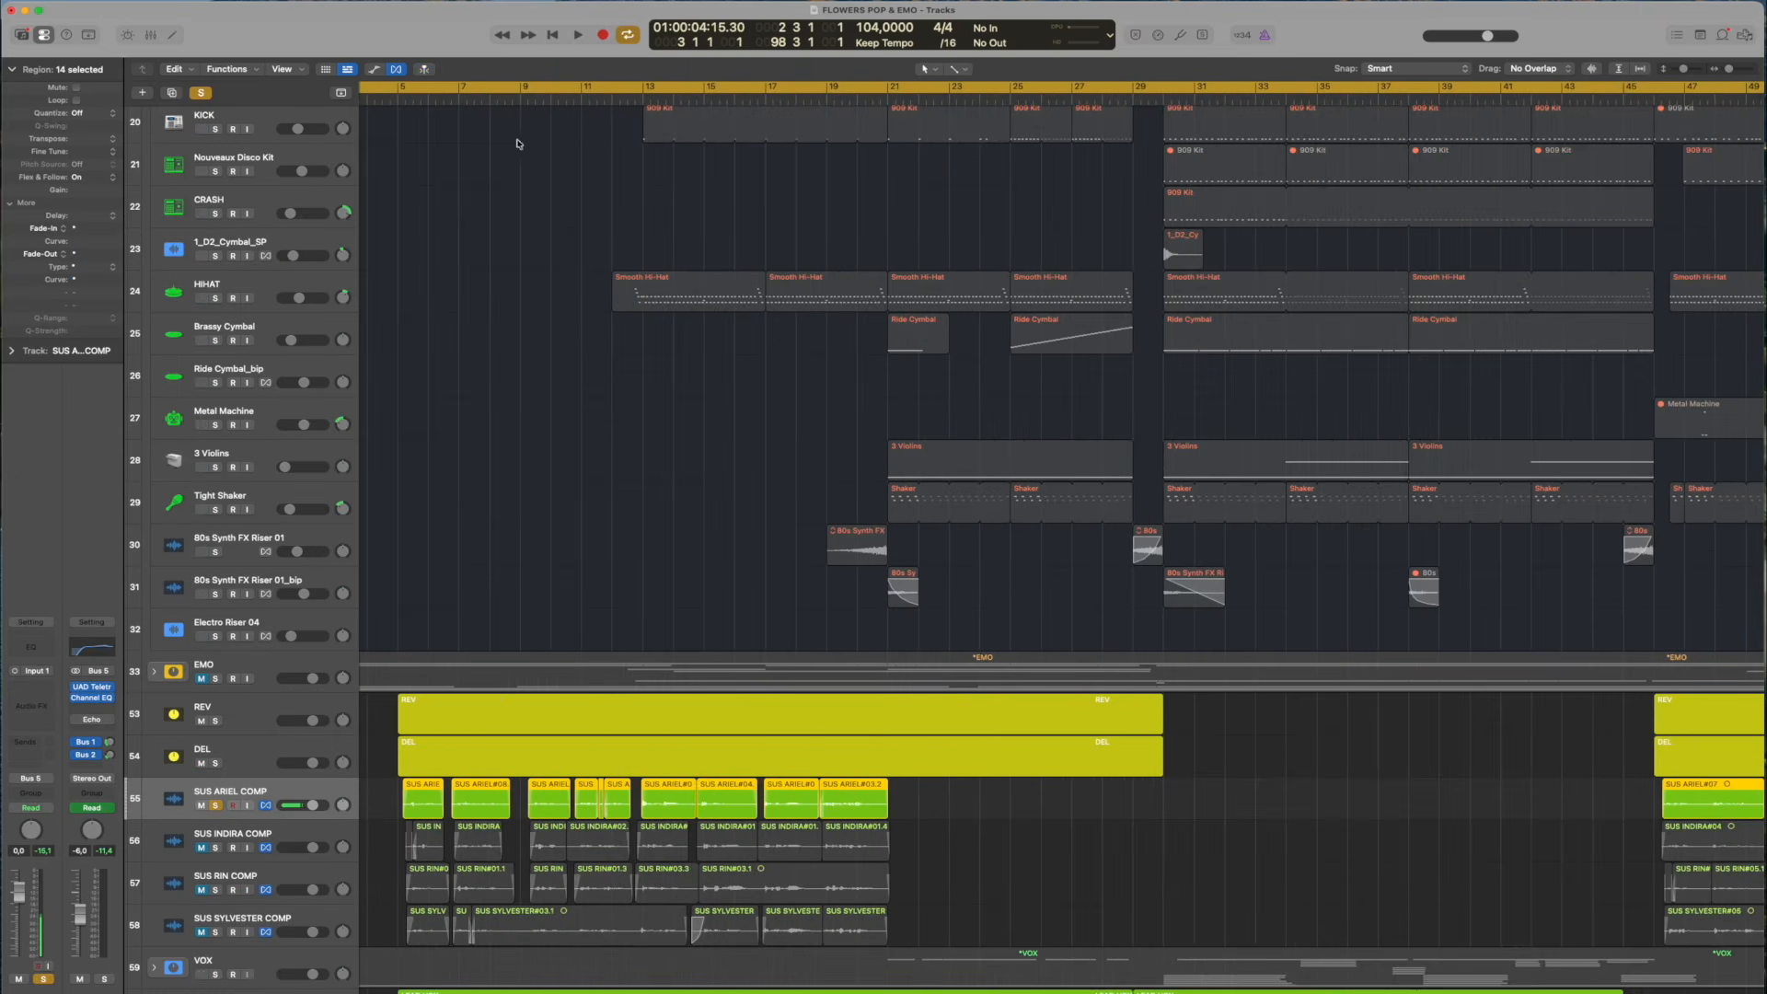
{"action": "scroll", "coordinate": [377, 99], "scroll_direction": "left", "scroll_amount": 3}
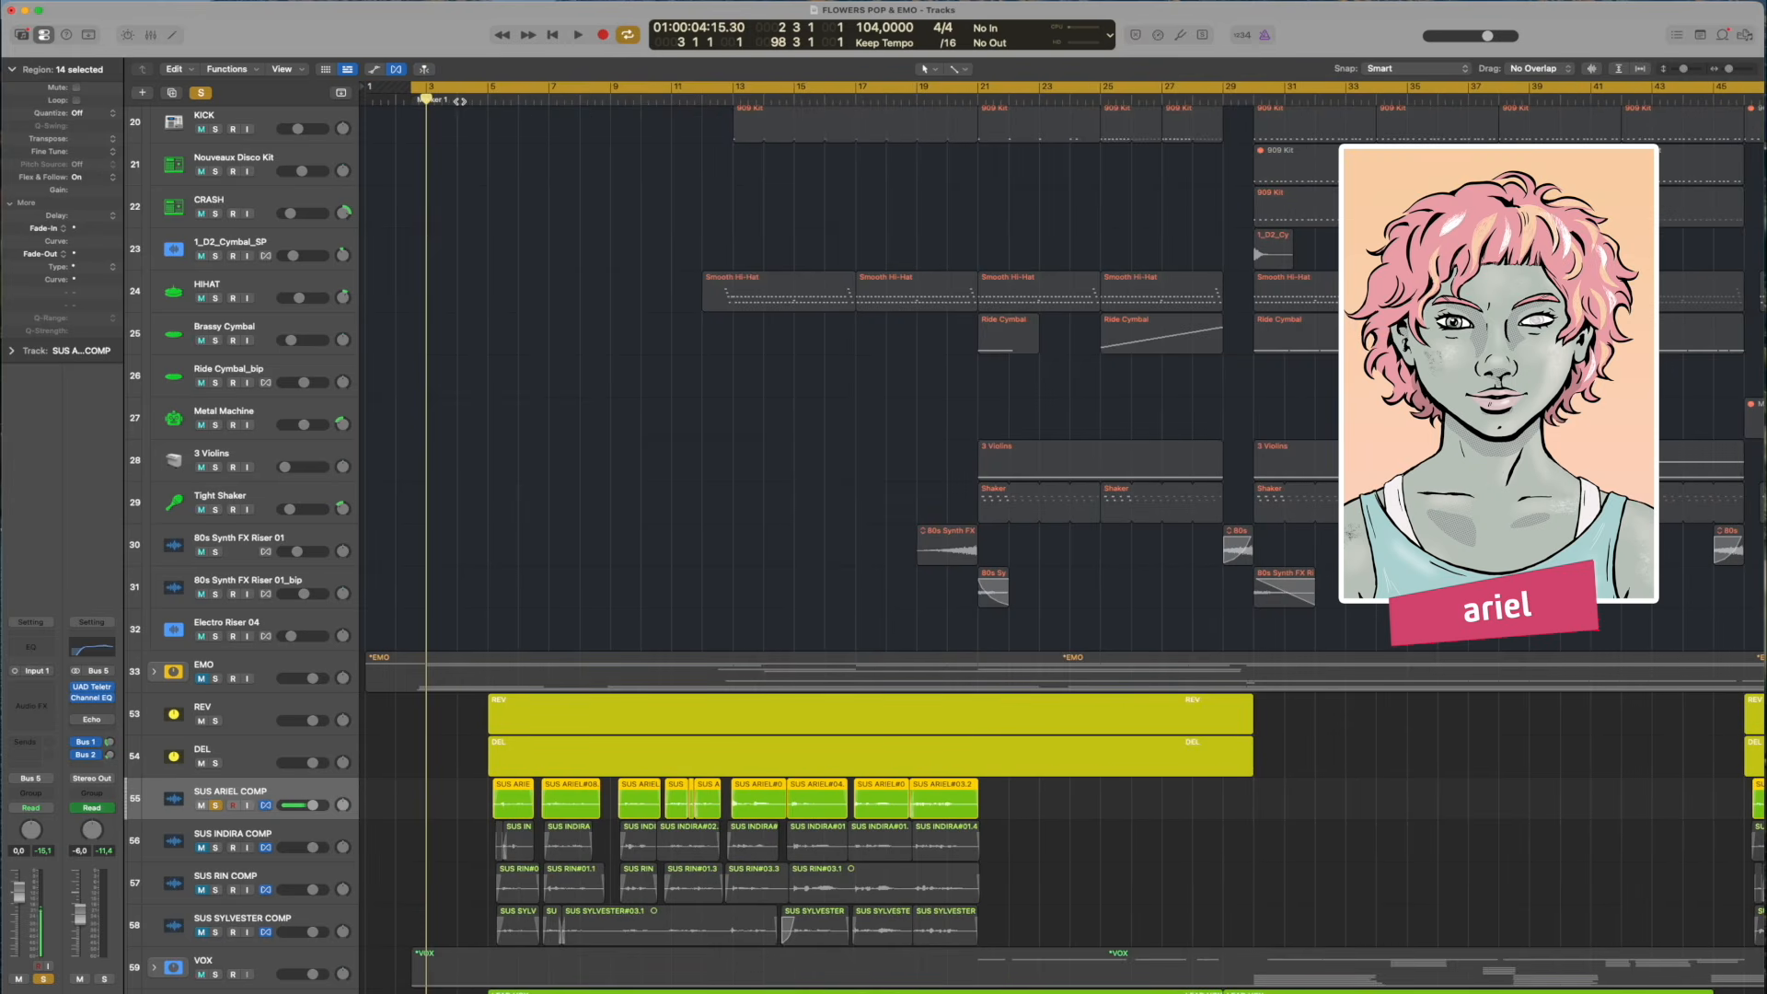
{"action": "key", "text": "space"}
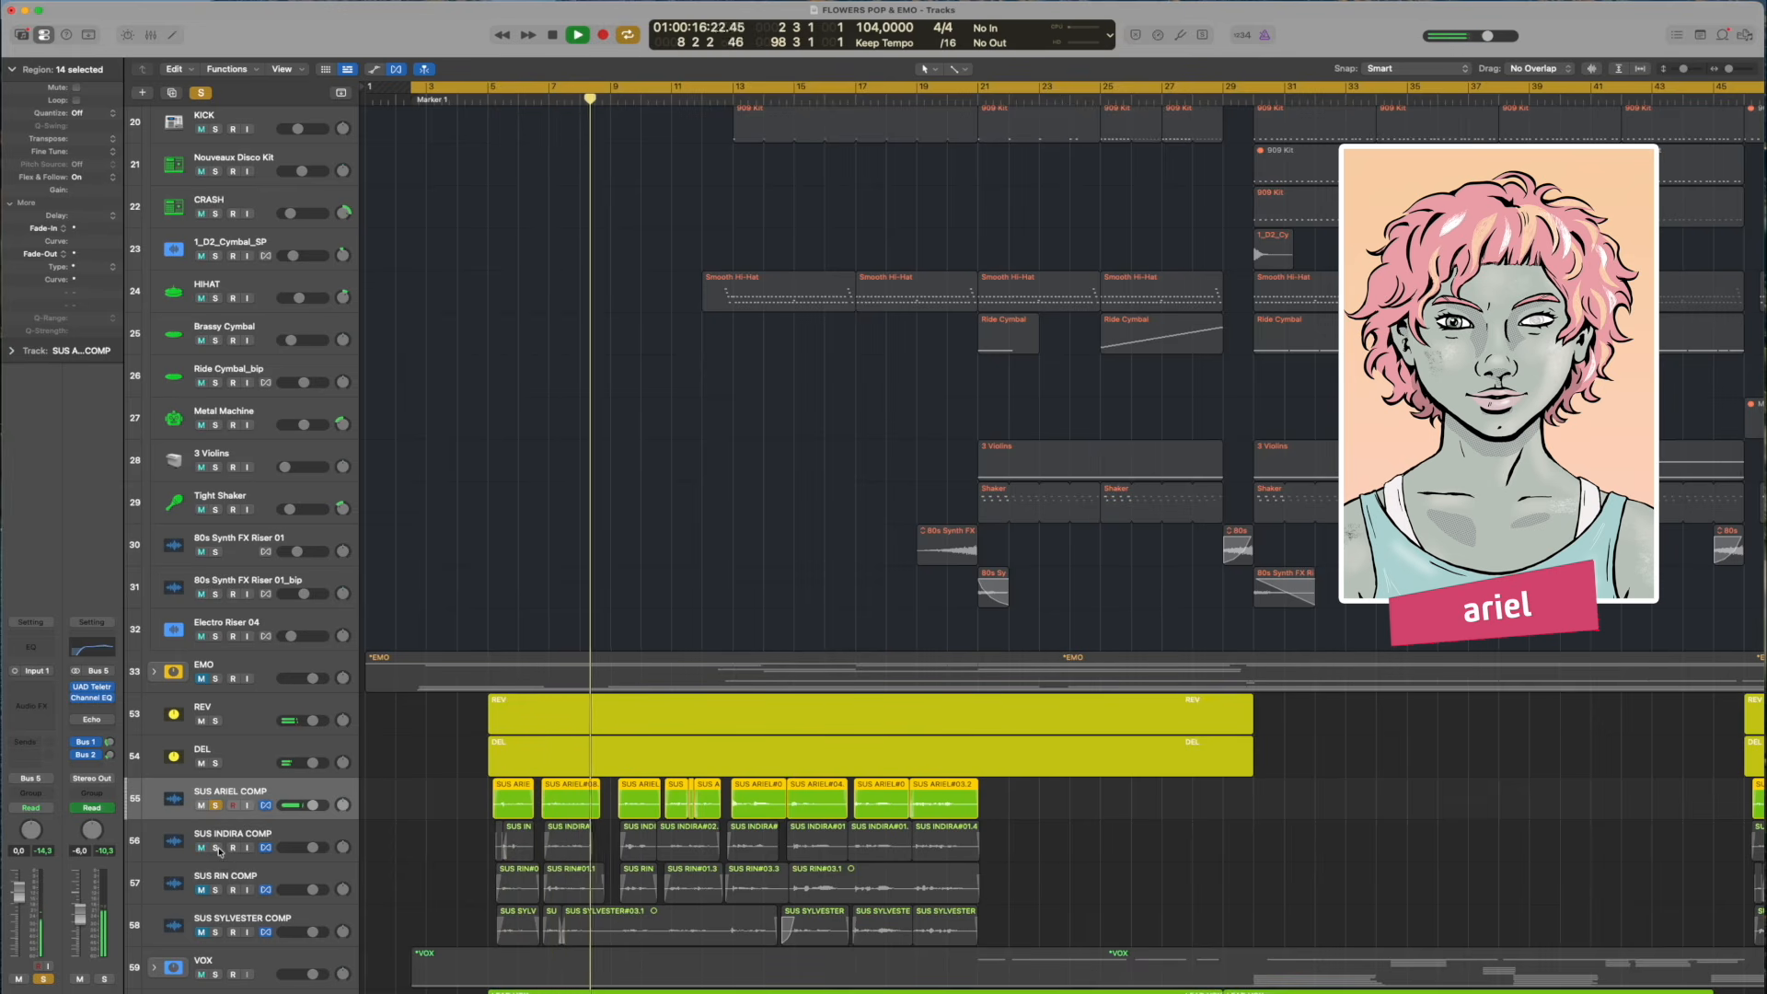
Switch the solo from SUS ARIEL COMP to SUS INDIRA COMP during playback
{"action": "left_click", "coordinate": [215, 848]}
{"action": "left_click", "coordinate": [215, 806]}
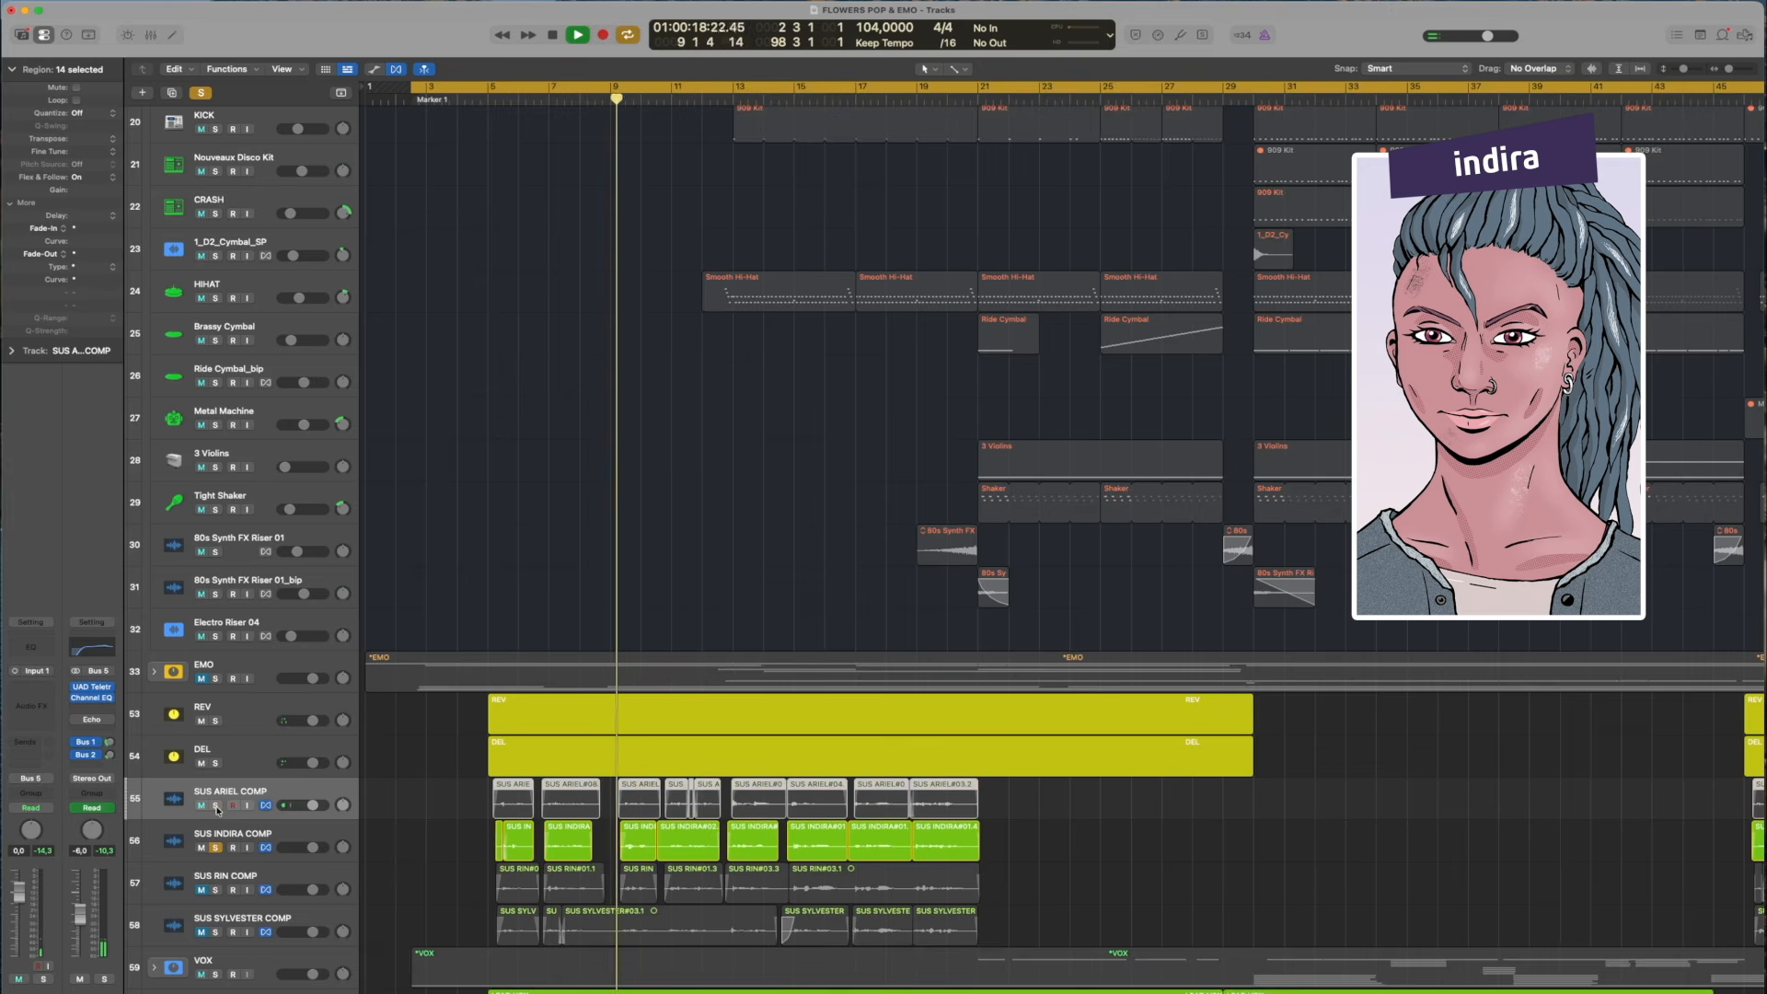
{"action": "scroll", "coordinate": [210, 763], "scroll_direction": "down", "scroll_amount": 5}
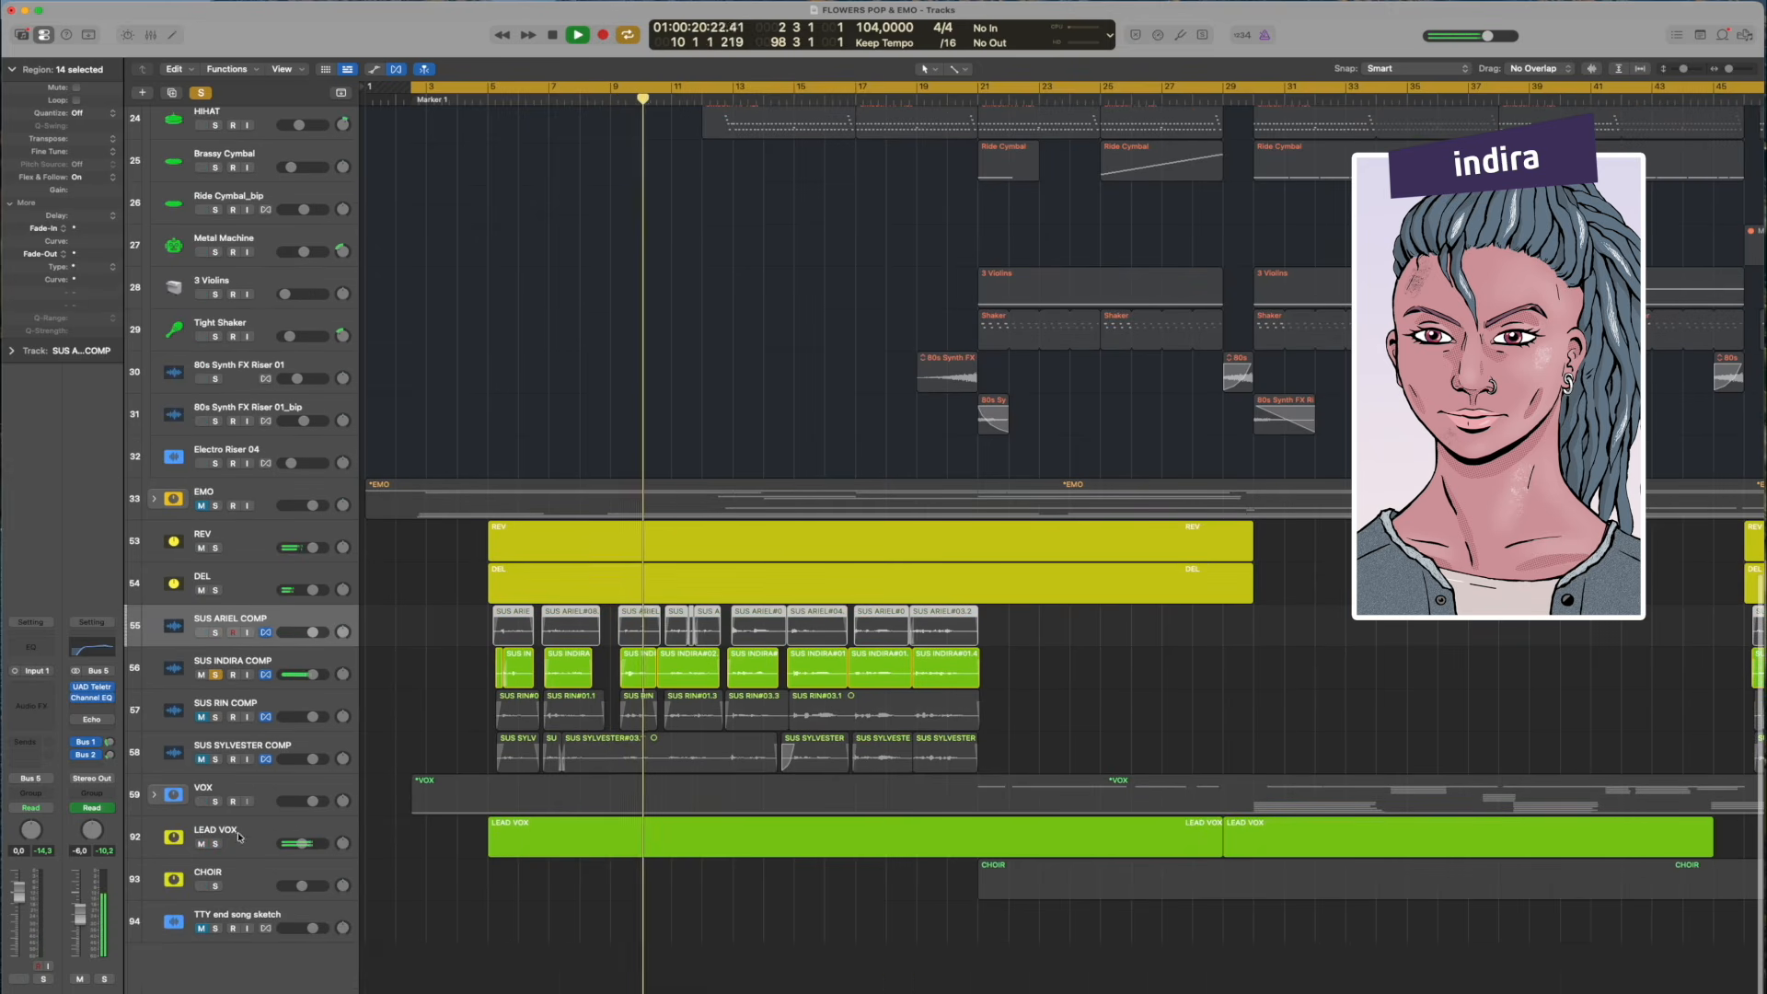
Switch the solo to SUS RIN COMP, select that track, and replay it from about bar 10
{"action": "left_click", "coordinate": [215, 717]}
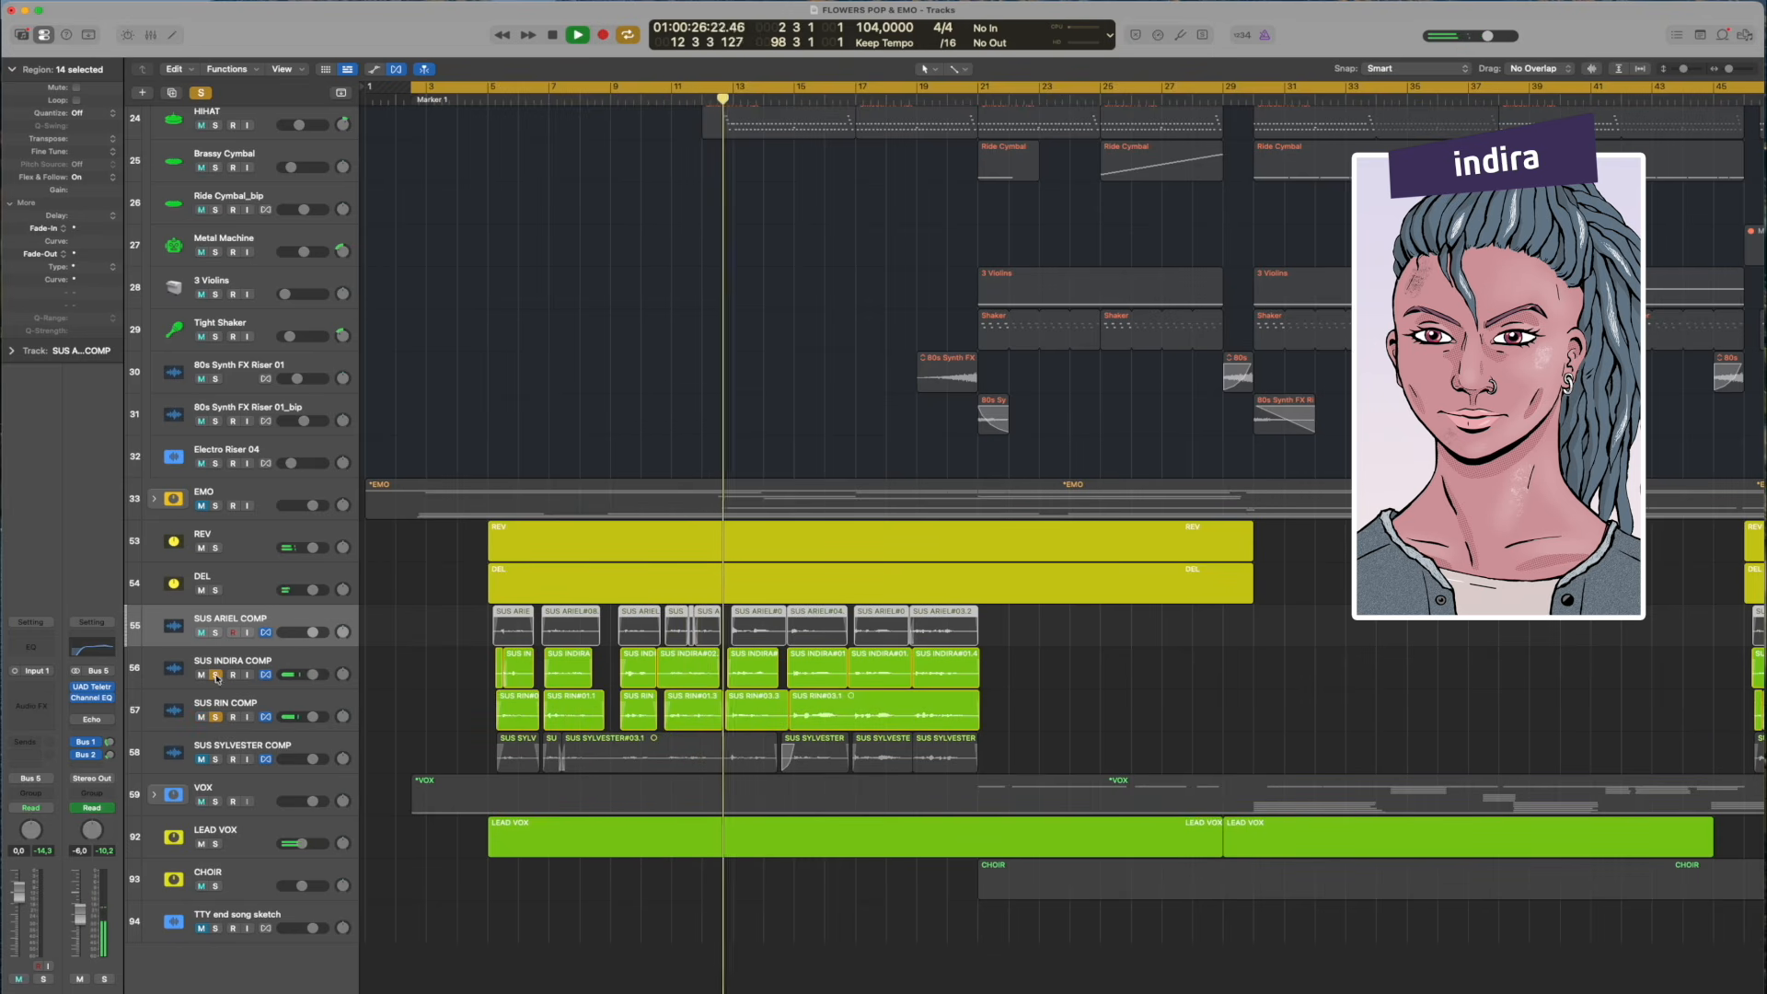
{"action": "left_click", "coordinate": [257, 707]}
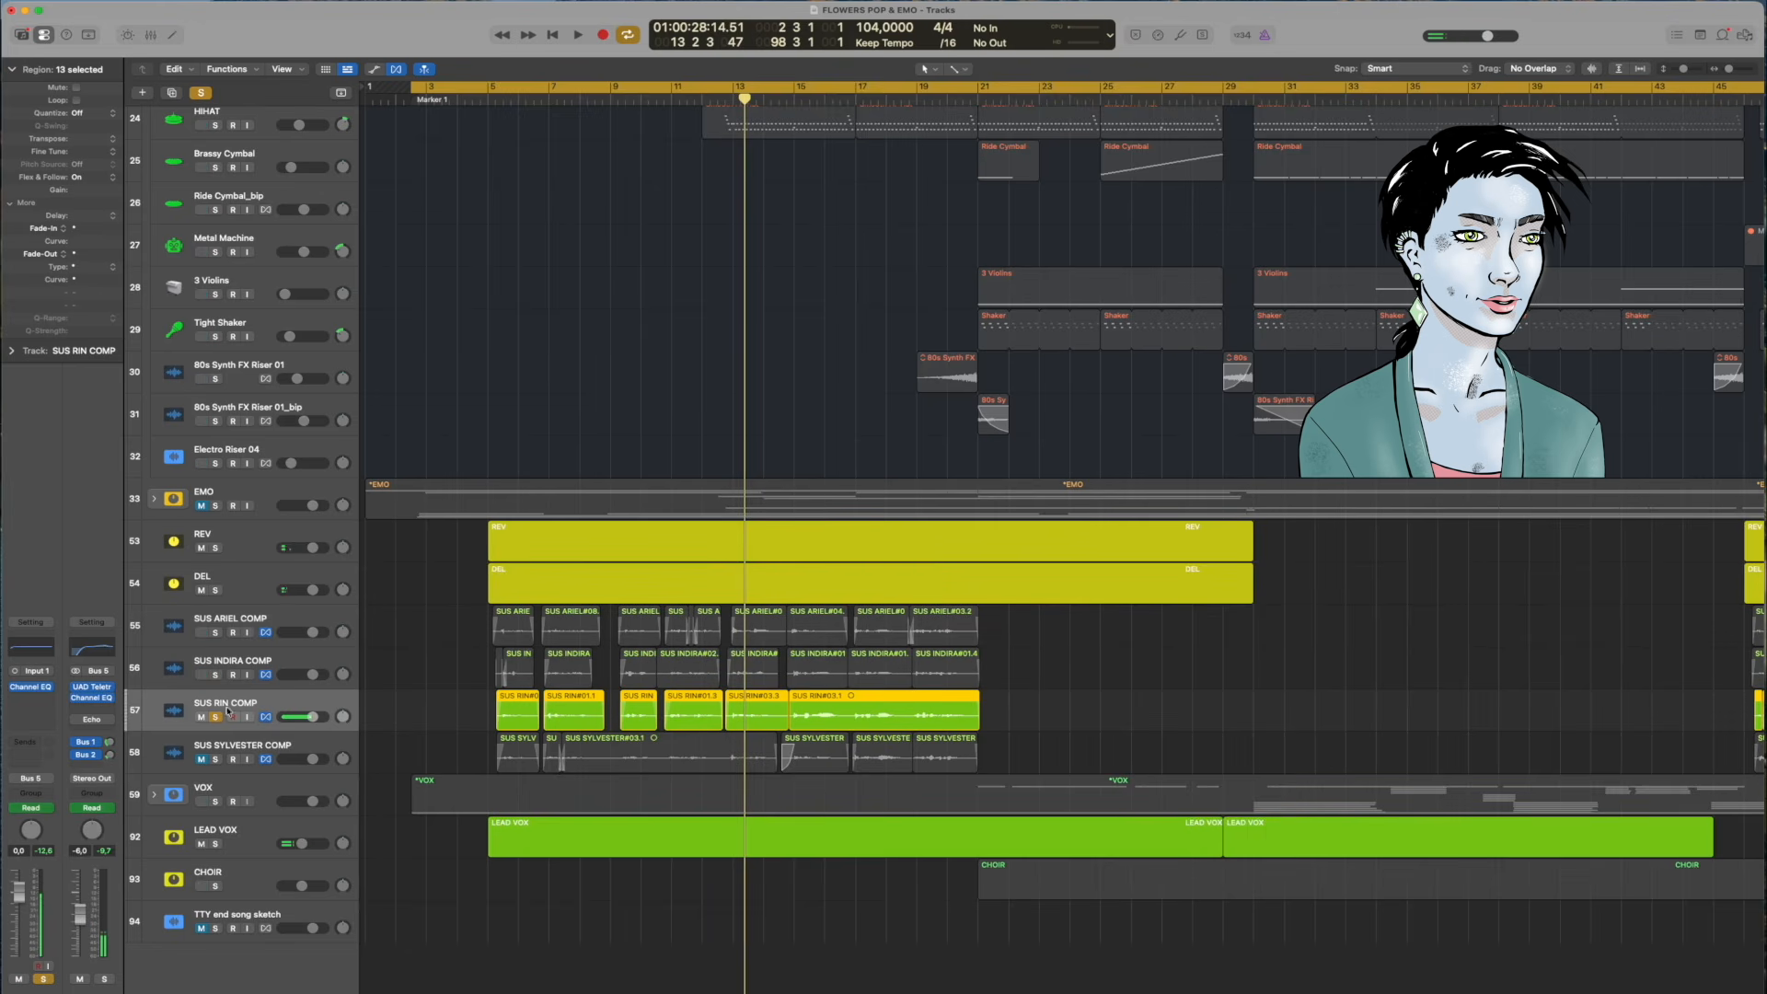
{"action": "left_click", "coordinate": [641, 102]}
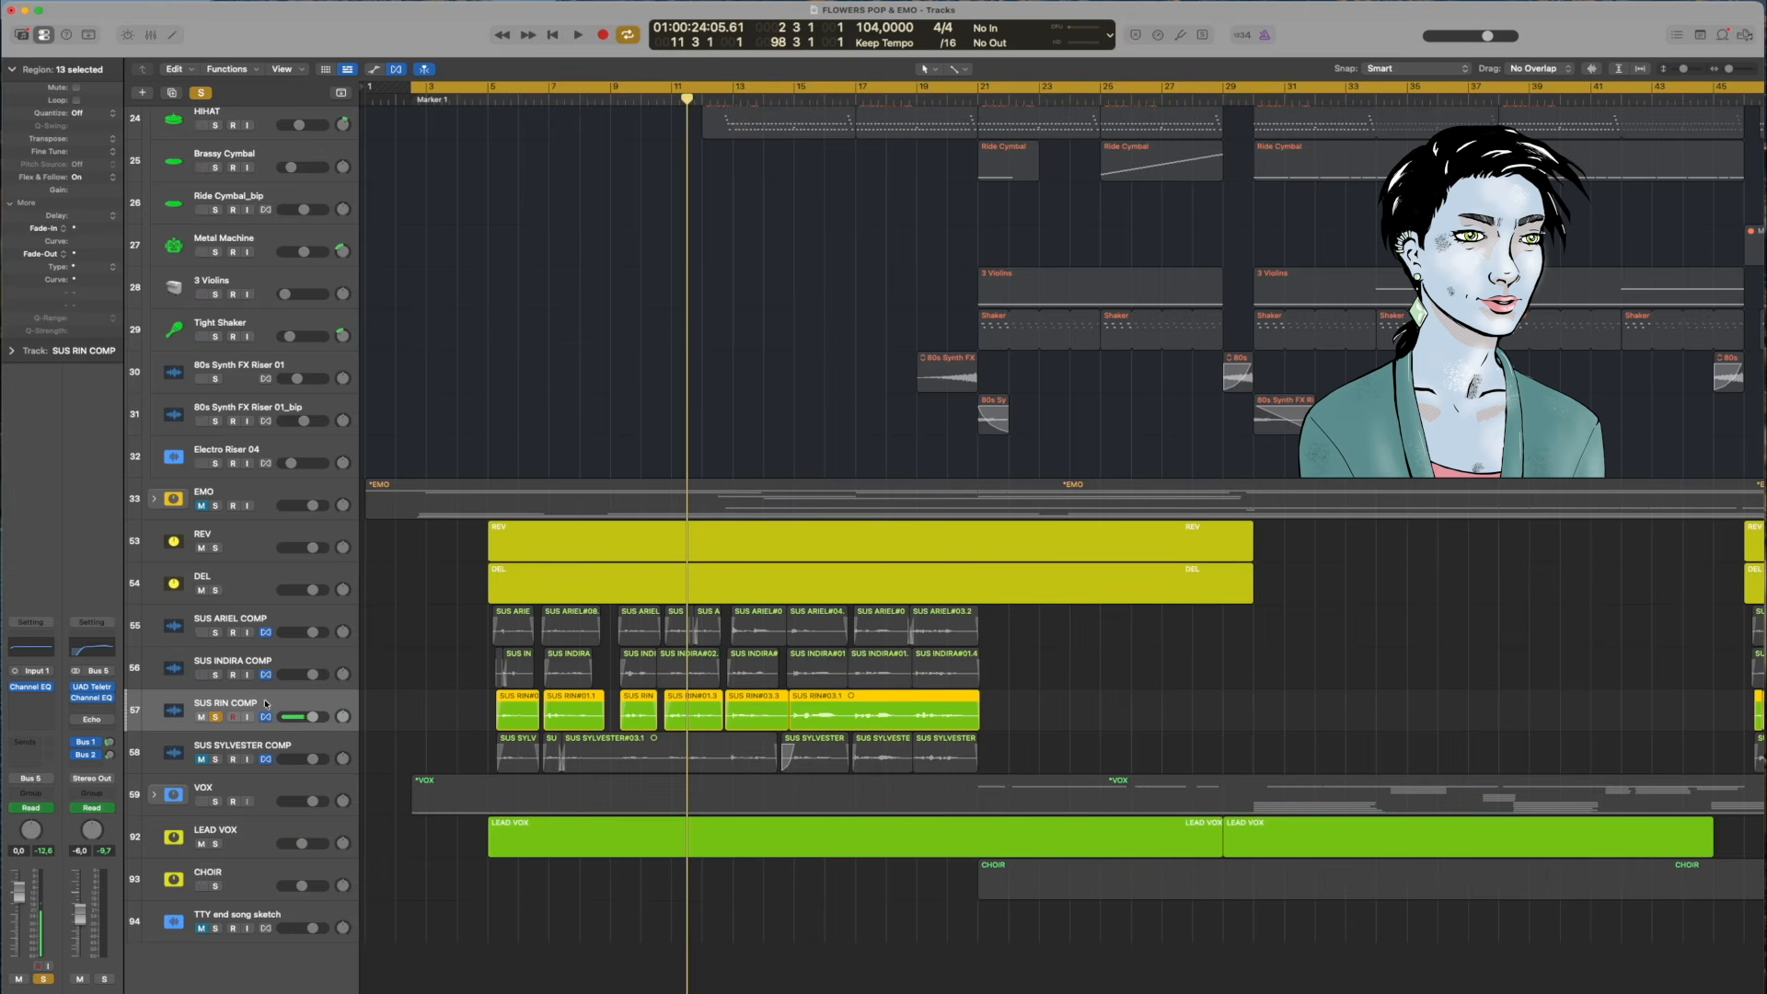
Switch the solo from SUS RIN COMP to SUS SYLVESTER COMP and play it with cycle mode off
{"action": "left_click", "coordinate": [217, 759]}
{"action": "left_click", "coordinate": [218, 717]}
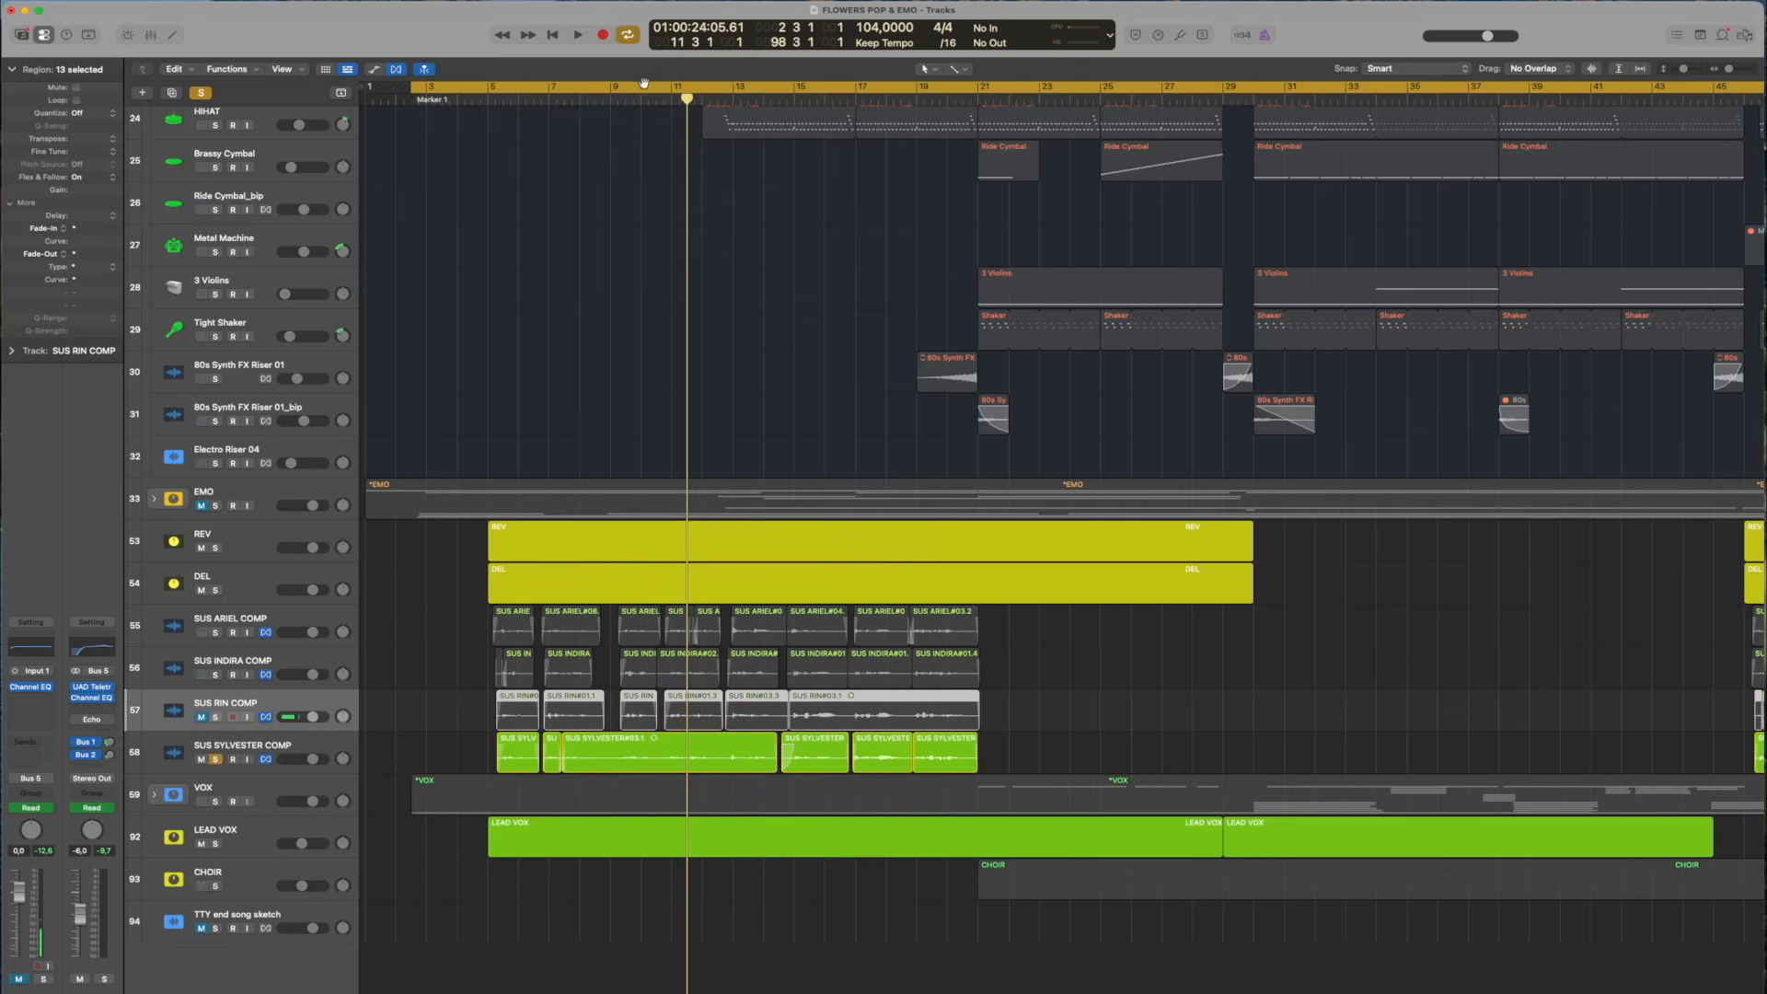
{"action": "left_click", "coordinate": [645, 84]}
{"action": "left_click_drag", "start_coordinate": [672, 96], "coordinate": [694, 96]}
{"action": "key", "text": "space"}
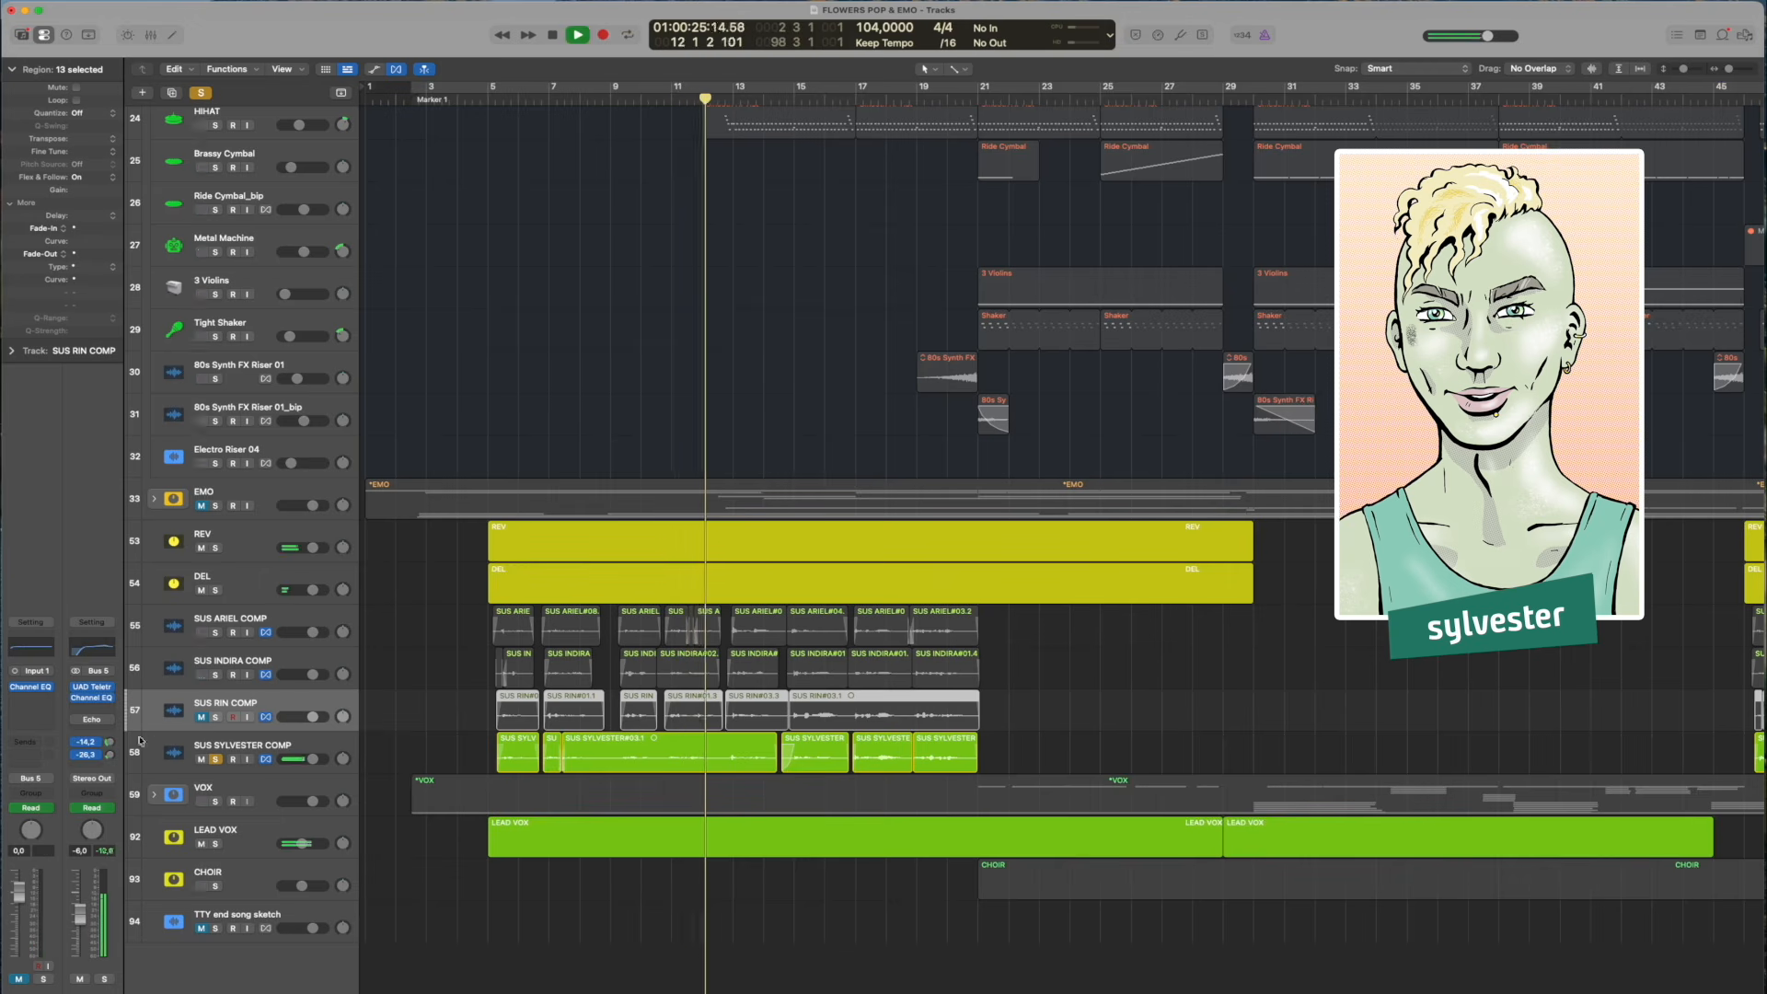
Solo the Ariel, Indira and Rin comps alongside Sylvester's and play all four from about bar 5
{"action": "left_click", "coordinate": [215, 675]}
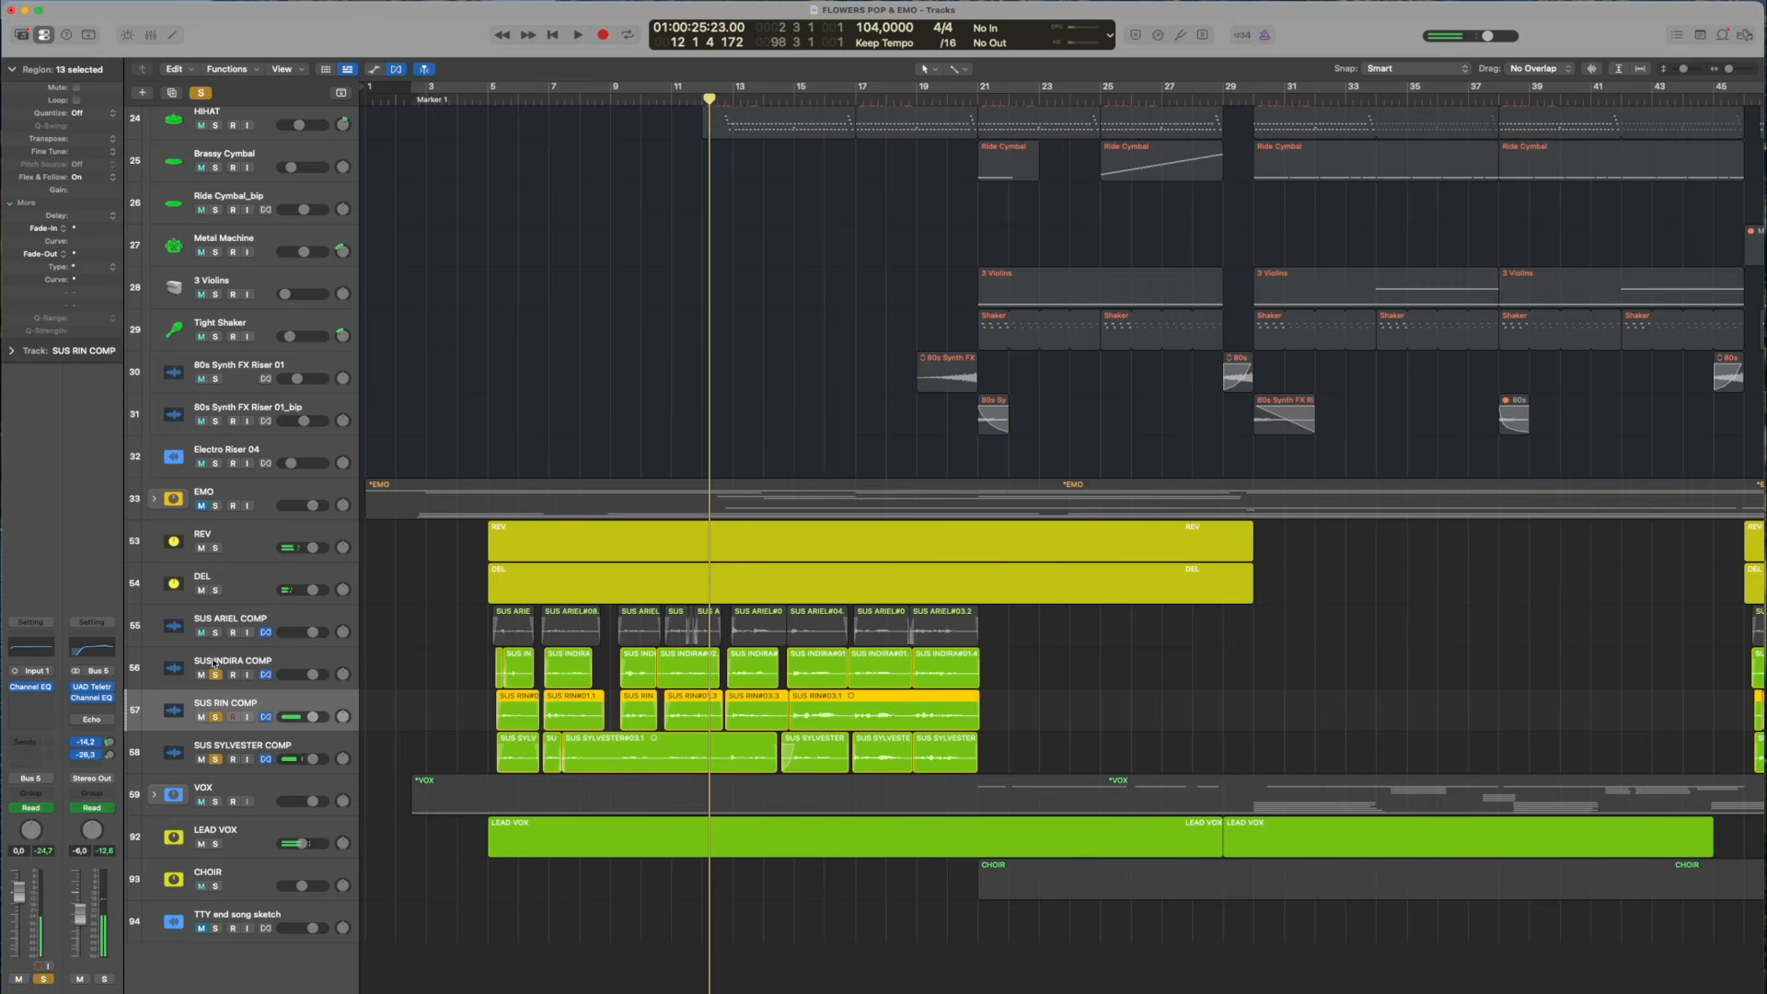
{"action": "left_click", "coordinate": [215, 632]}
{"action": "left_click_drag", "start_coordinate": [472, 98], "coordinate": [487, 98]}
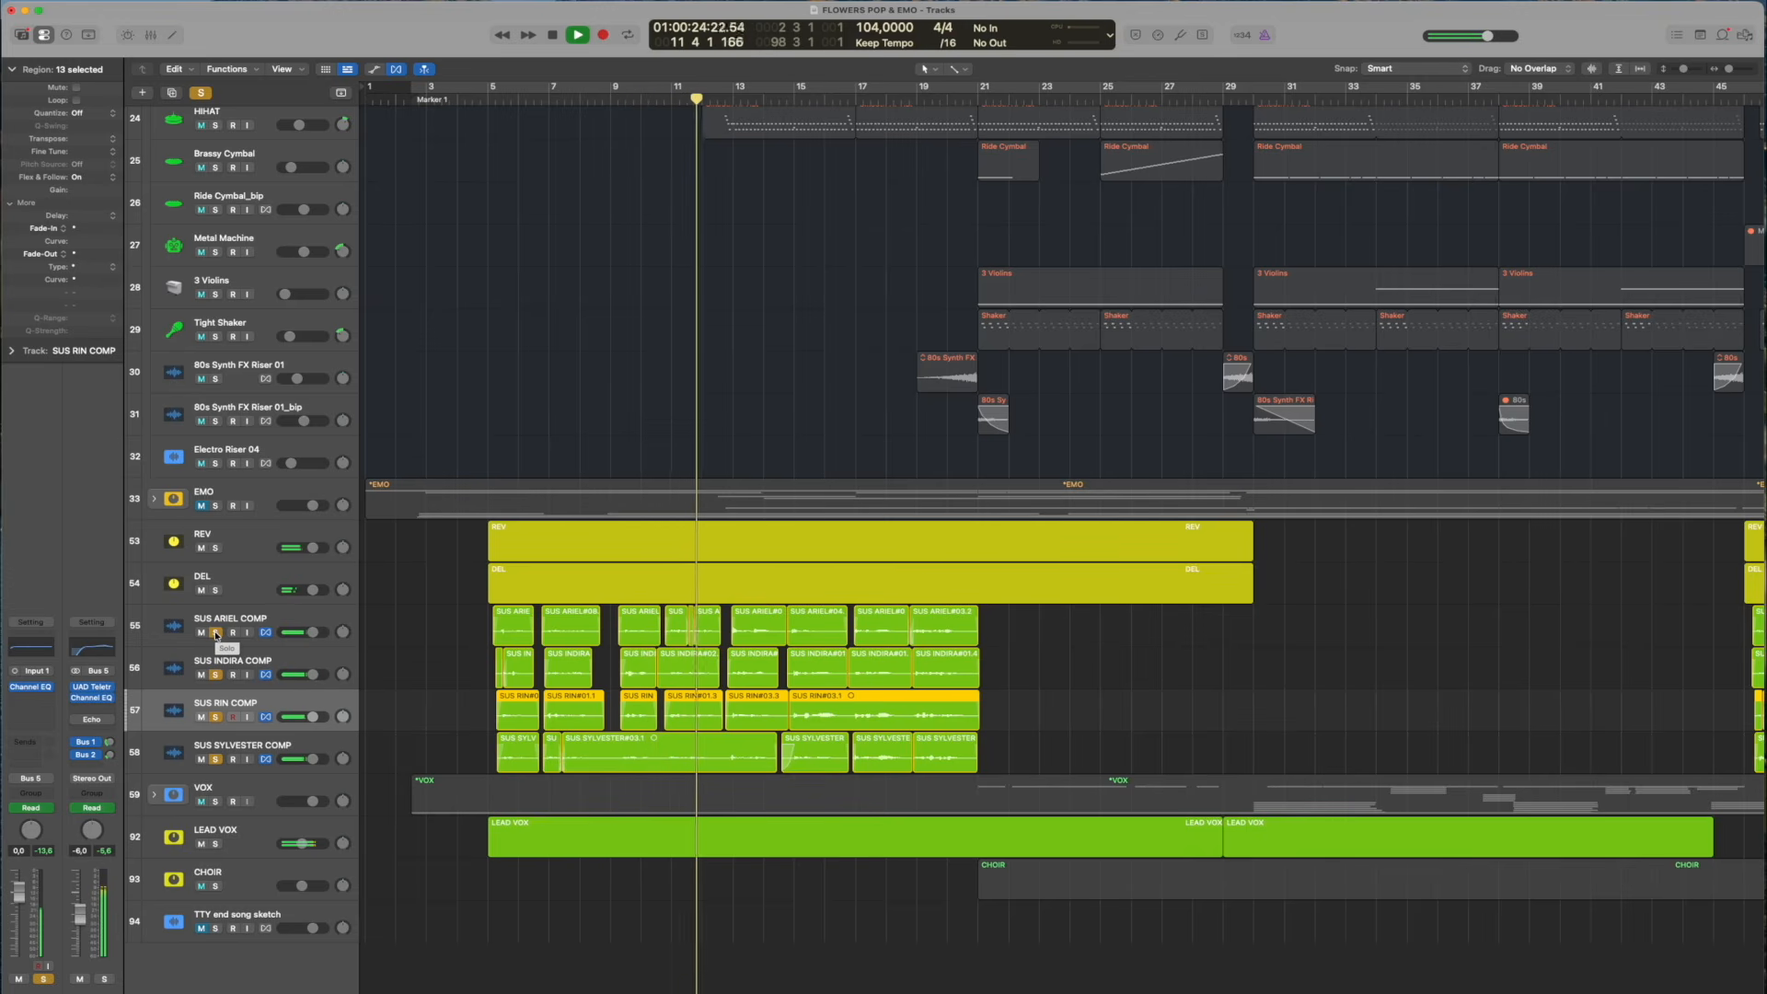
Stop playback, unsolo the four SUS comp tracks, and expand the VOX track stack
{"action": "key", "text": "space"}
{"action": "left_click_drag", "start_coordinate": [216, 634], "coordinate": [218, 728]}
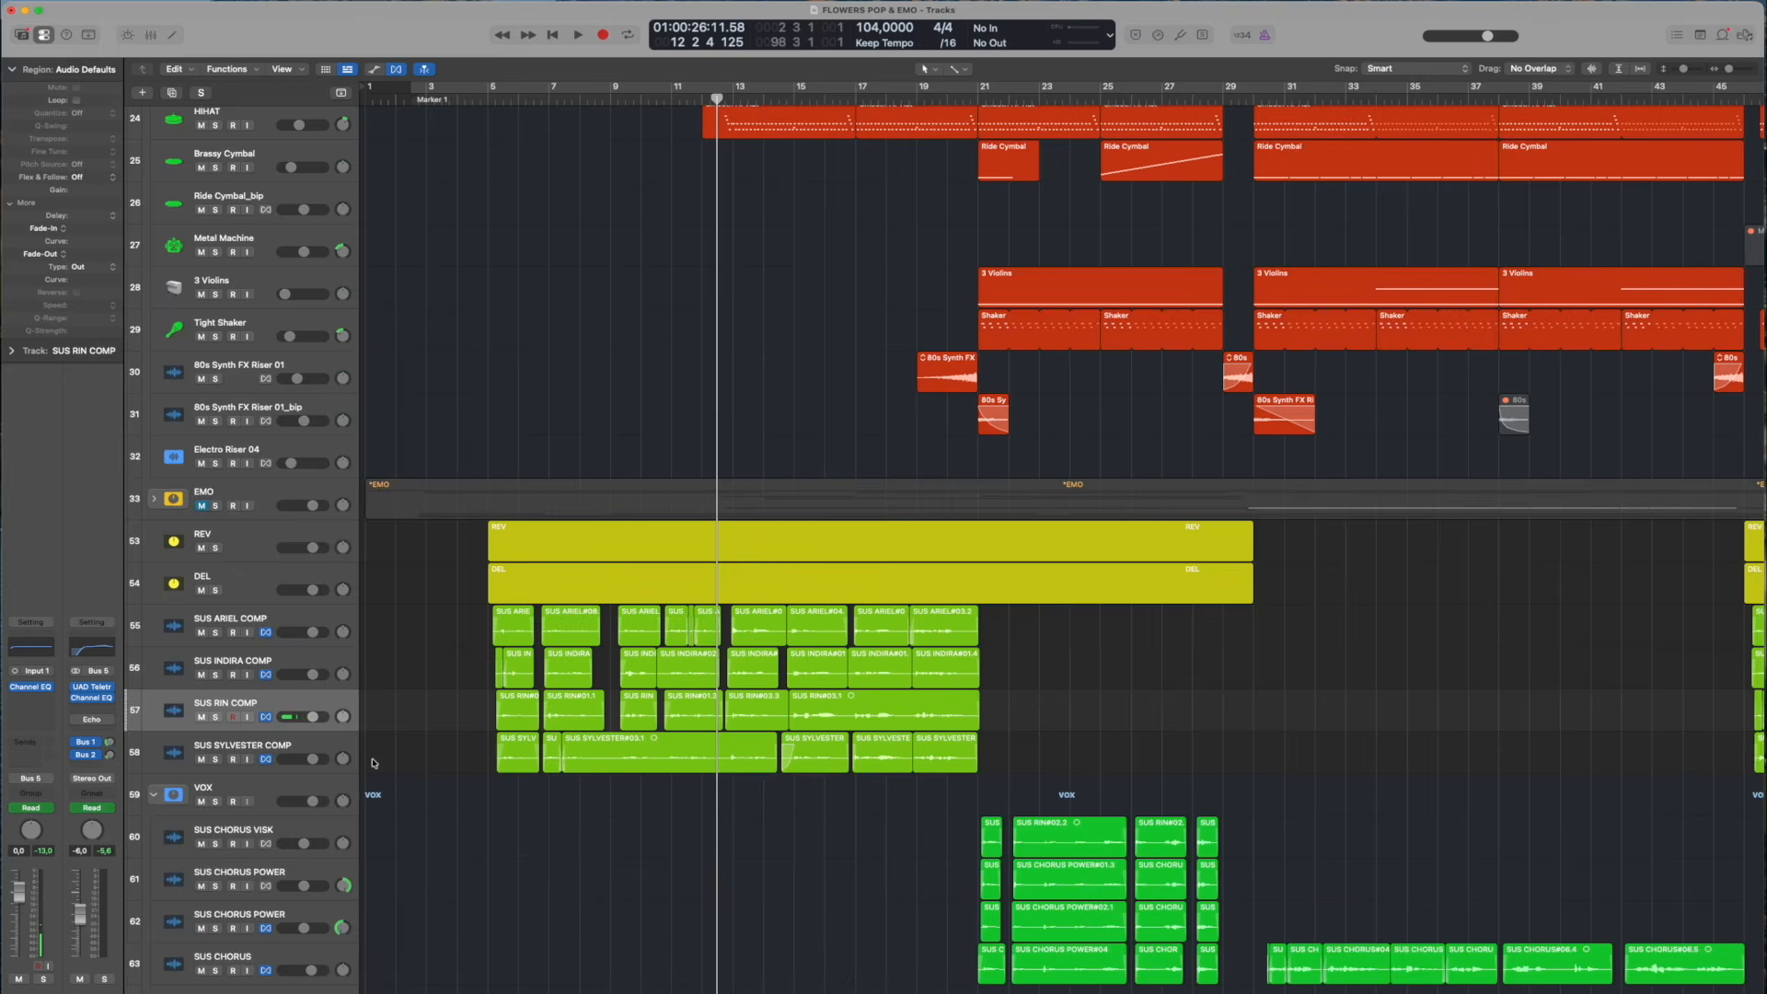
{"action": "scroll", "coordinate": [734, 690], "scroll_direction": "down", "scroll_amount": 5}
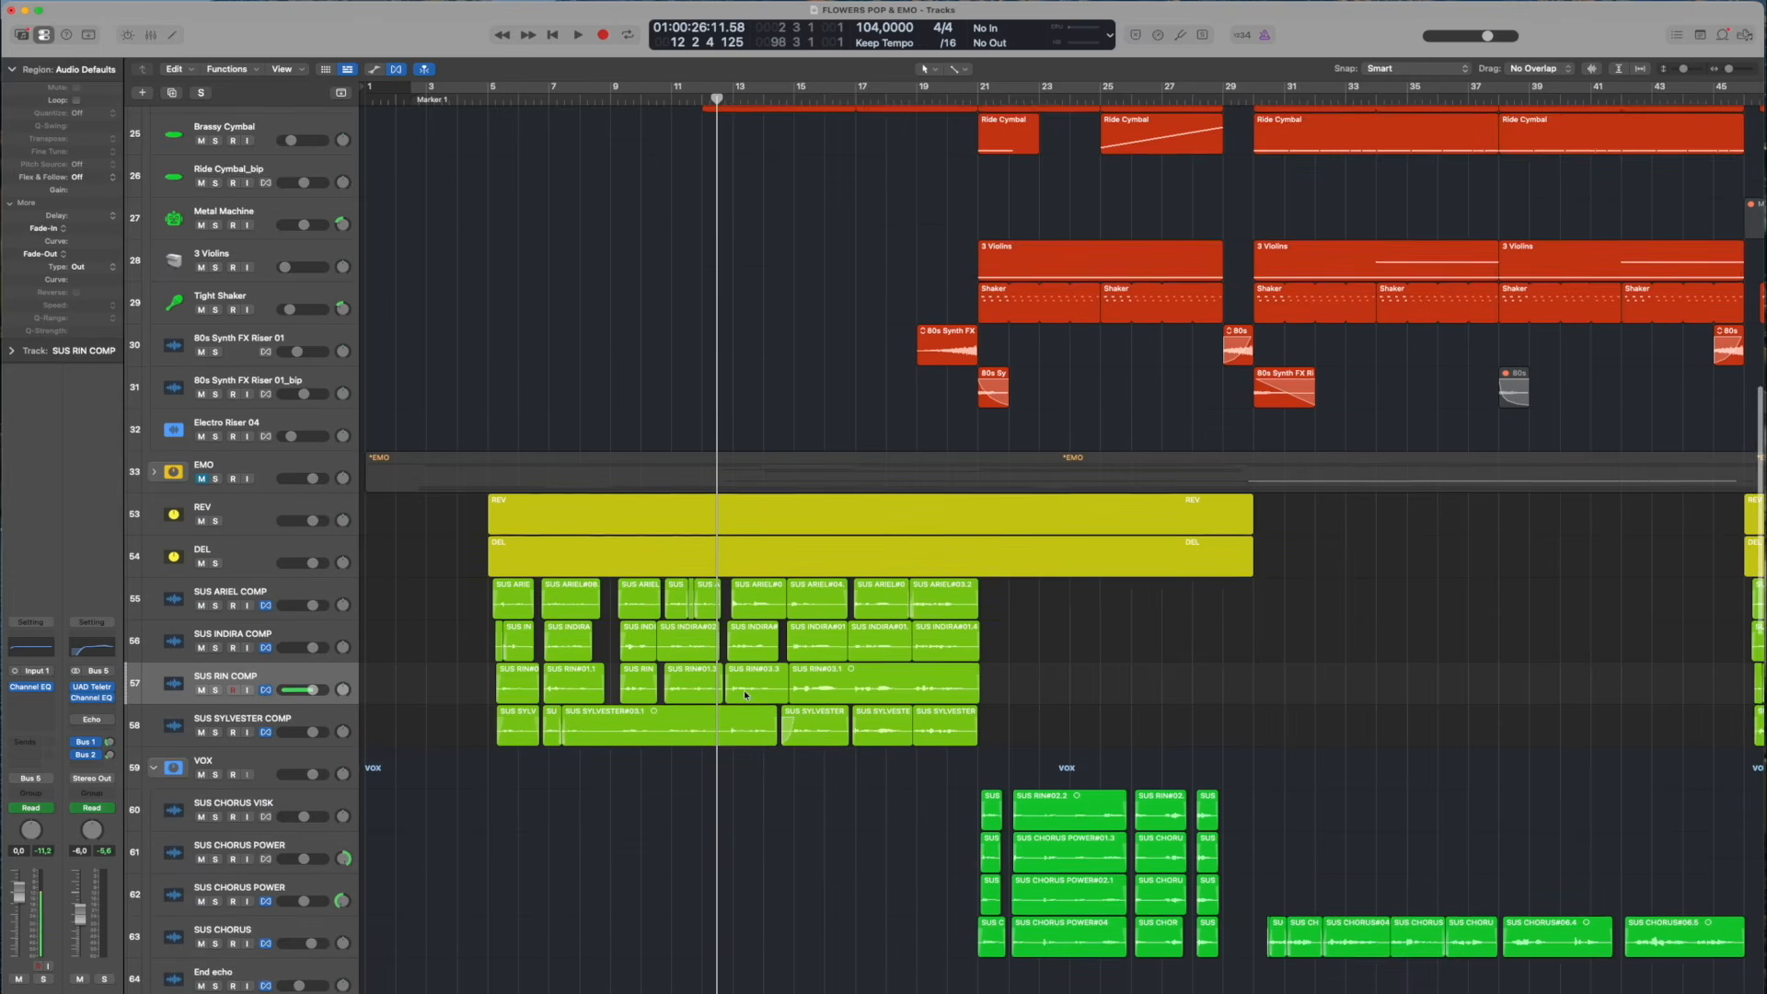
Play from bar 21 and solo tracks 55 to 84, from the SUS comps through the chorus vocals and first SUS NEW CHOIR tracks
{"action": "left_click", "coordinate": [980, 100]}
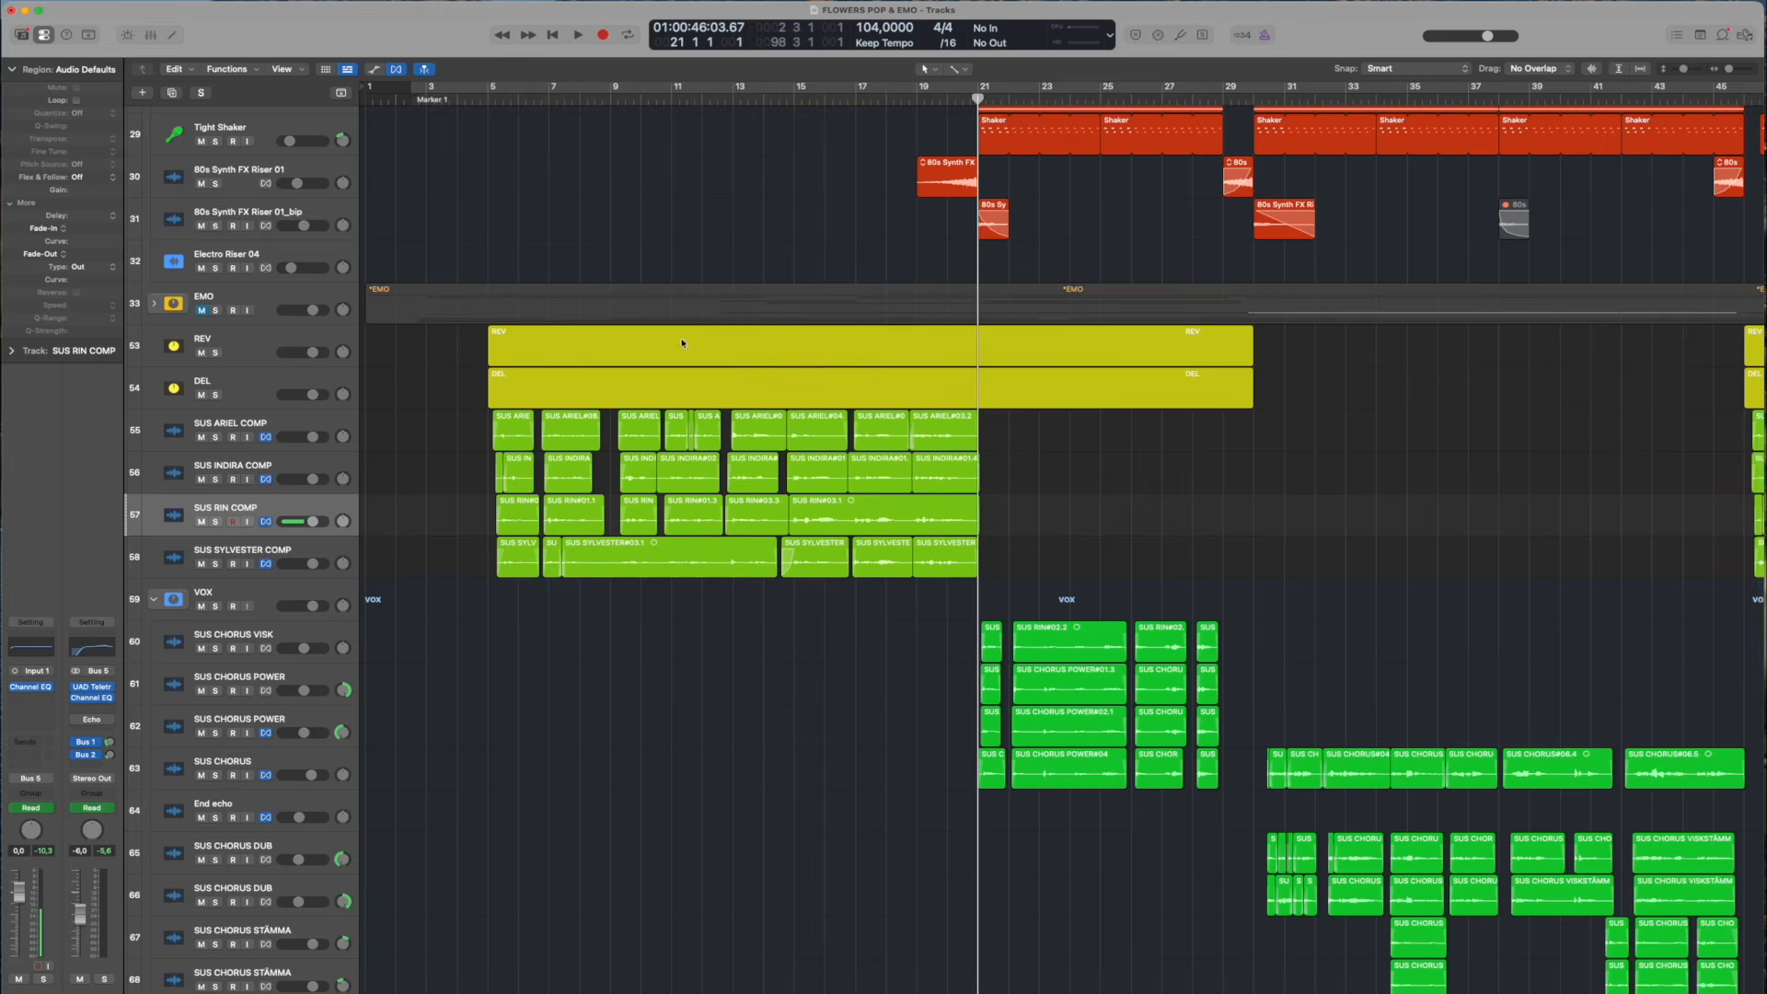
{"action": "scroll", "coordinate": [201, 388], "scroll_direction": "down", "scroll_amount": 3}
{"action": "left_click_drag", "start_coordinate": [214, 470], "coordinate": [257, 760]}
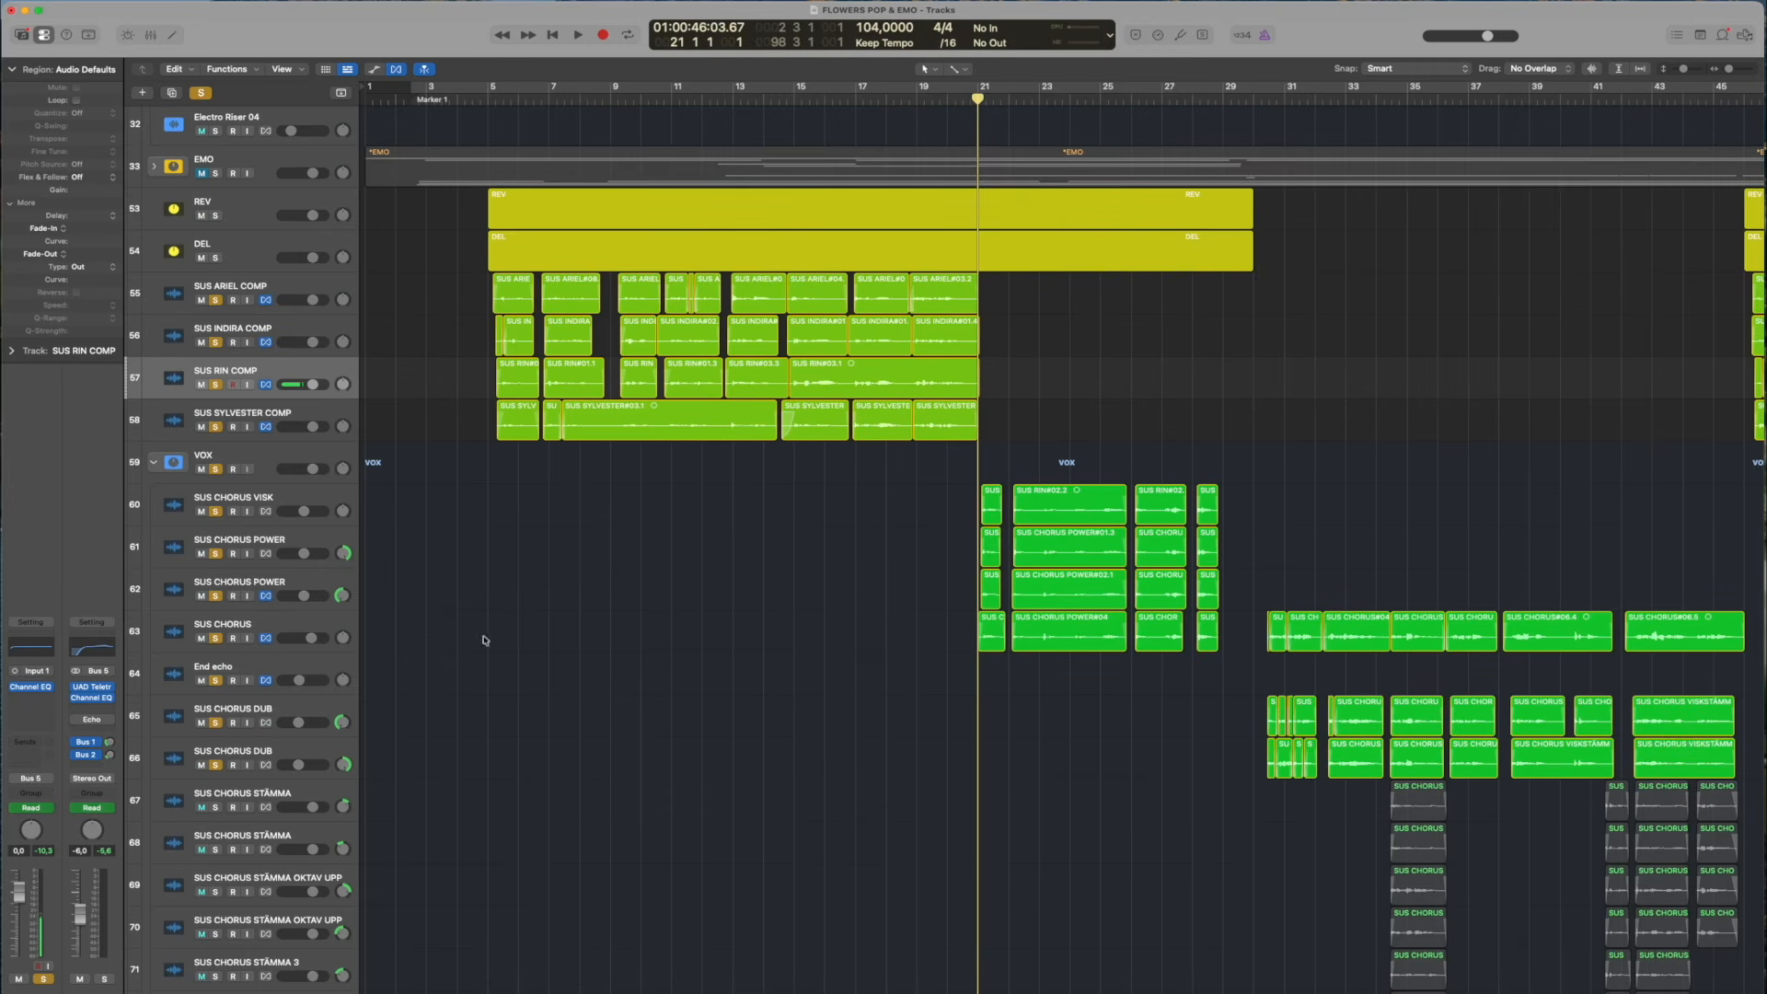
{"action": "scroll", "coordinate": [585, 492], "scroll_direction": "down", "scroll_amount": 4}
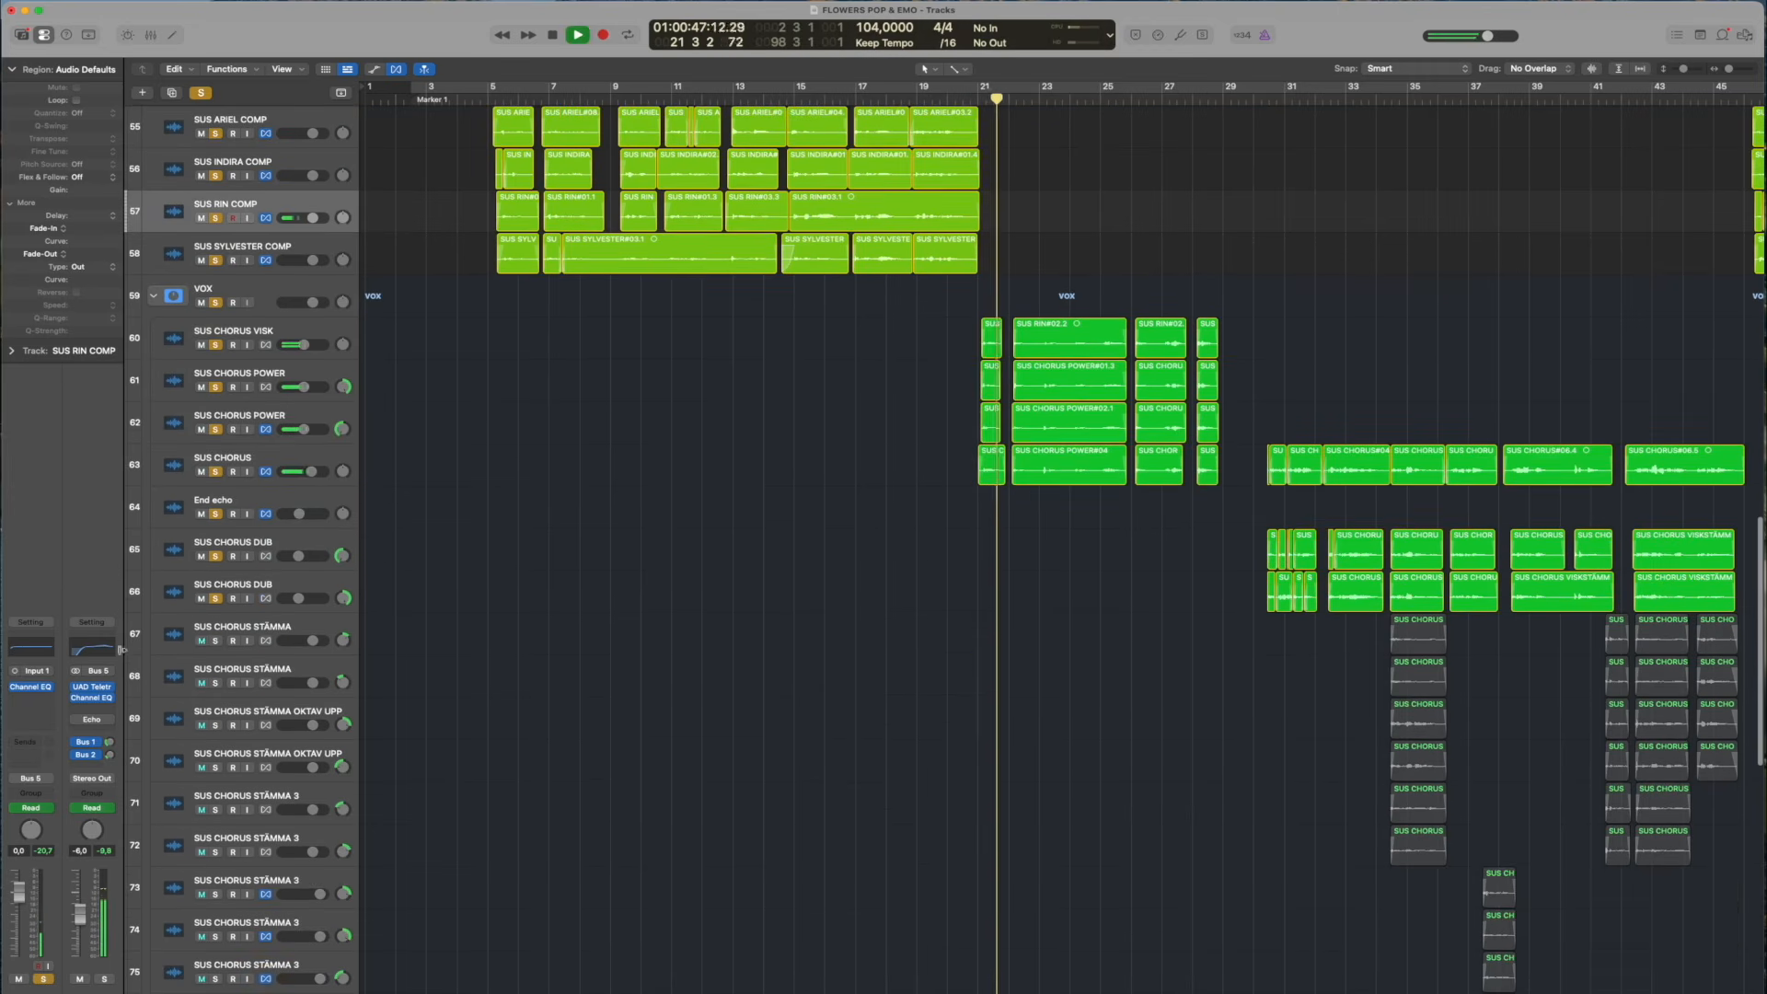
{"action": "left_click_drag", "start_coordinate": [214, 642], "coordinate": [214, 936]}
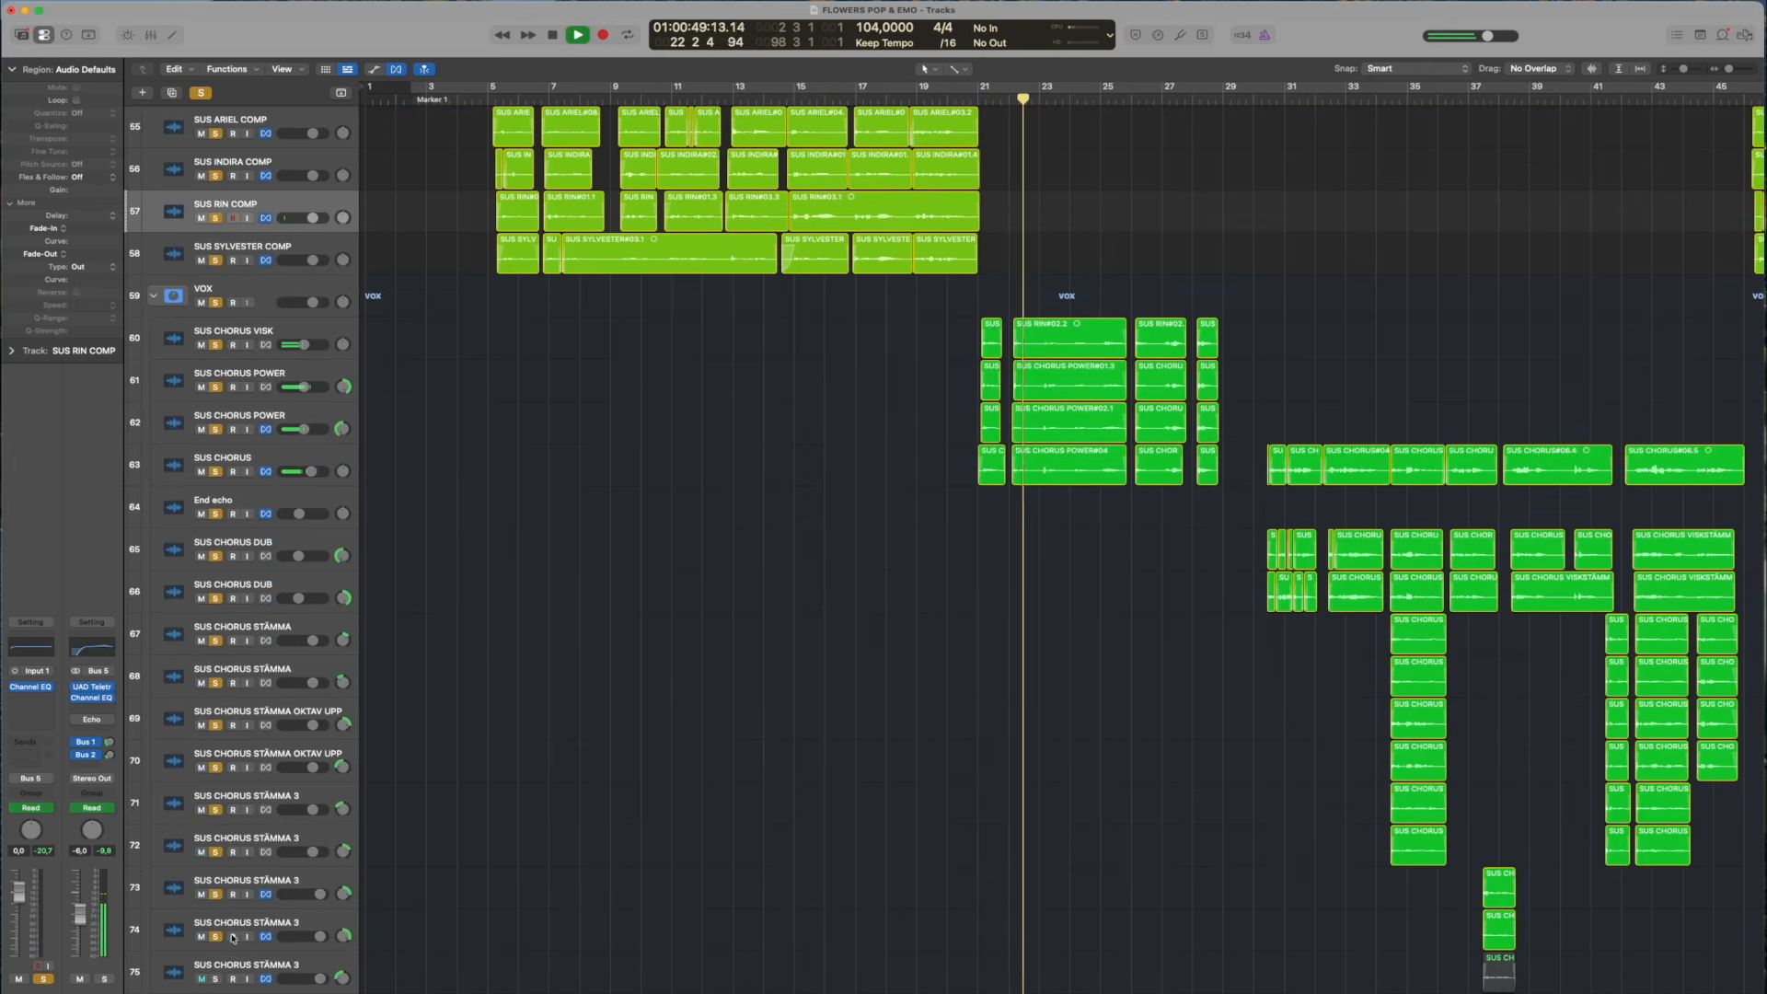
{"action": "scroll", "coordinate": [906, 730], "scroll_direction": "down", "scroll_amount": 10}
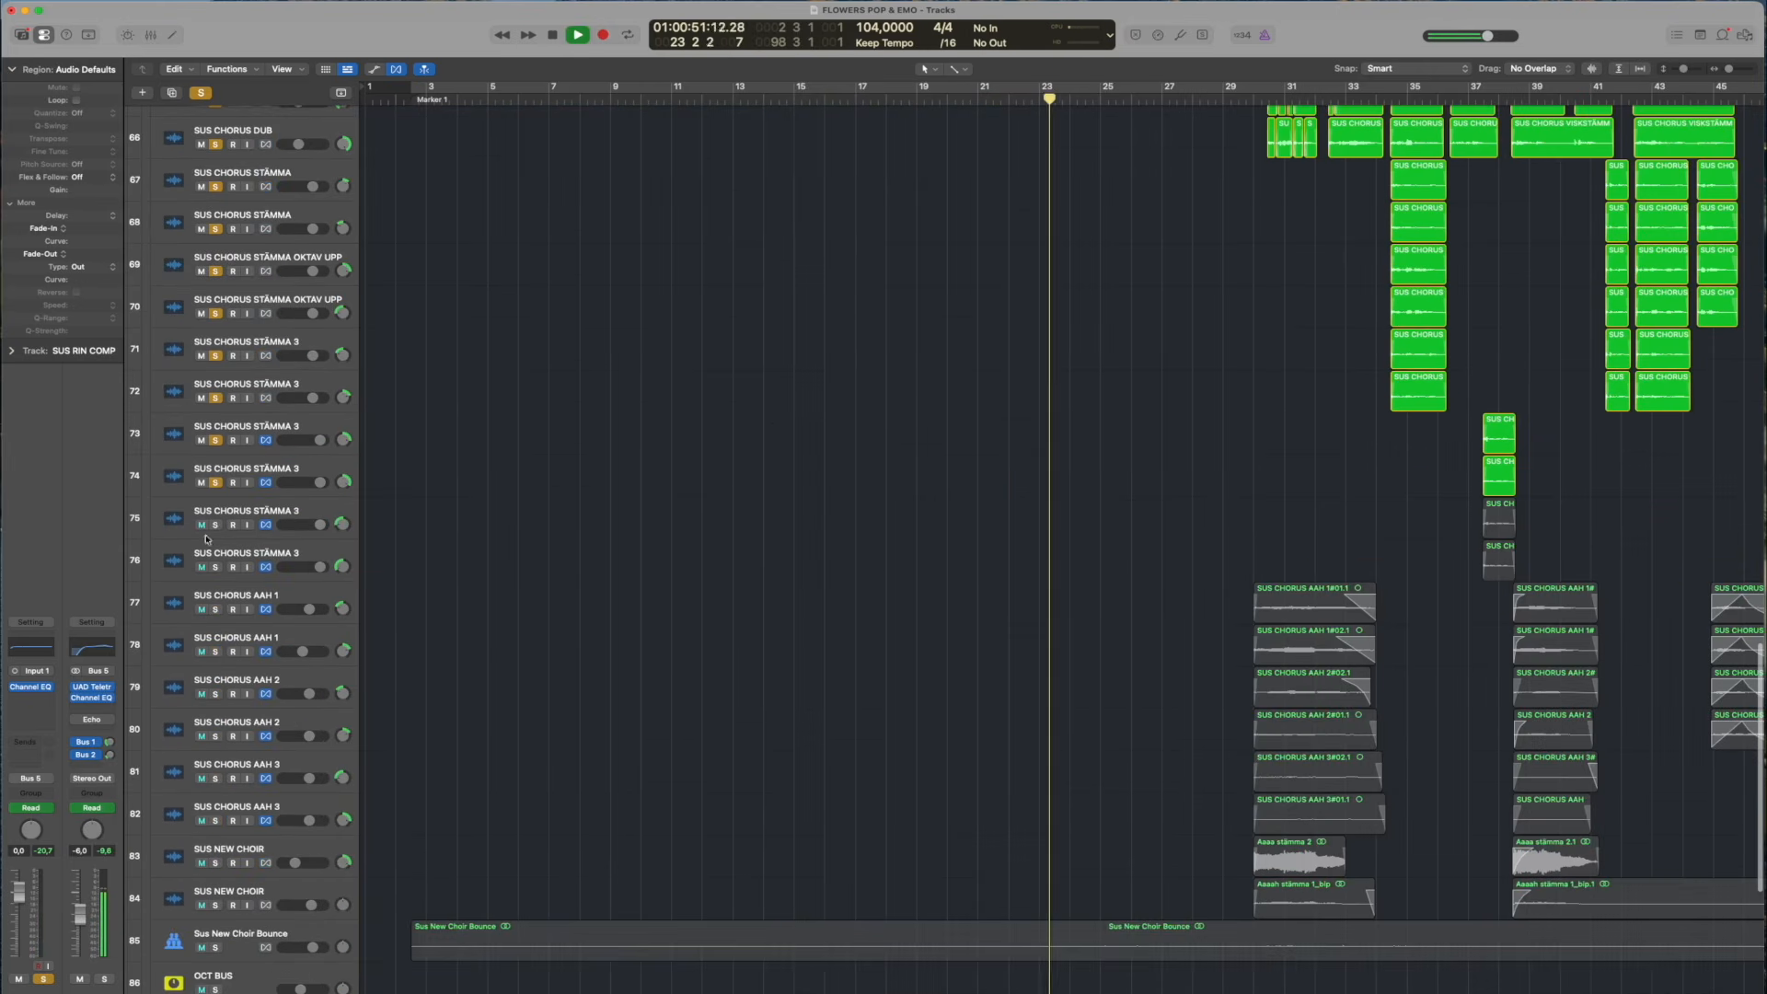
{"action": "left_click_drag", "start_coordinate": [214, 524], "coordinate": [242, 886]}
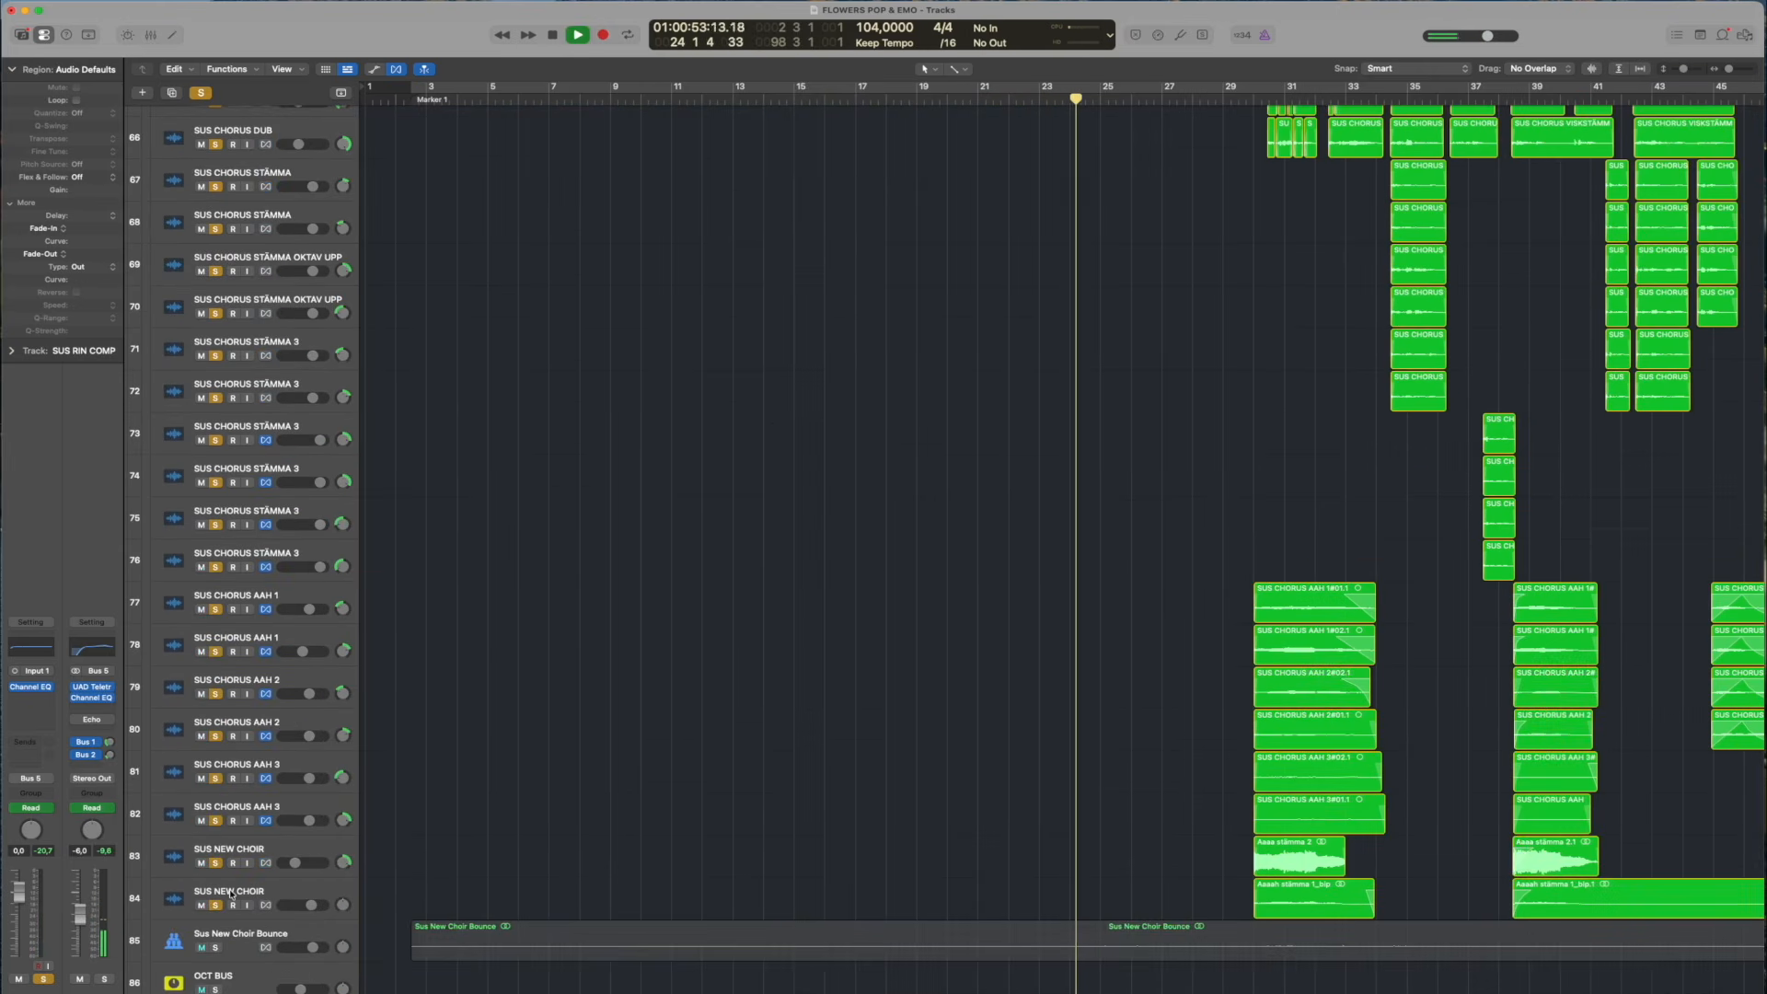
Add tracks 85 to 93 to the solo, from AAH2 and Sus New Choir Bounce through LEAD VOX and CHOIR
{"action": "scroll", "coordinate": [1012, 626], "scroll_direction": "up", "scroll_amount": 8}
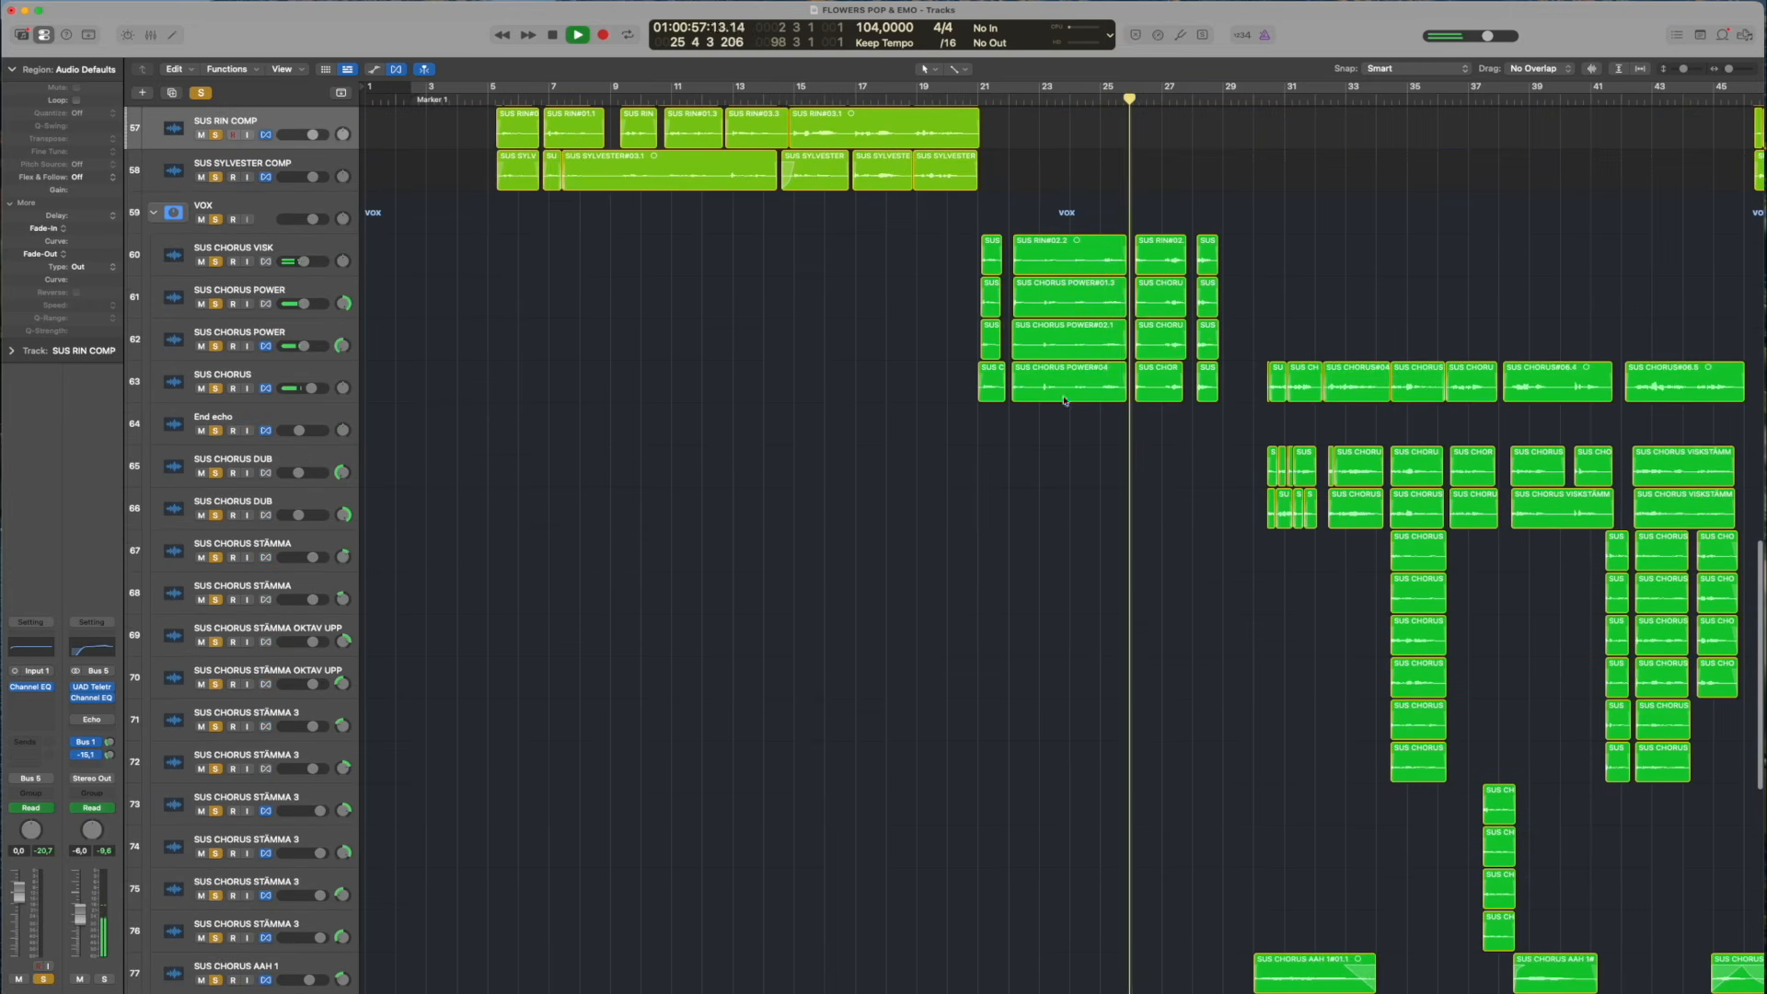
{"action": "scroll", "coordinate": [1003, 552], "scroll_direction": "down", "scroll_amount": 9}
{"action": "scroll", "coordinate": [1021, 544], "scroll_direction": "up", "scroll_amount": 4}
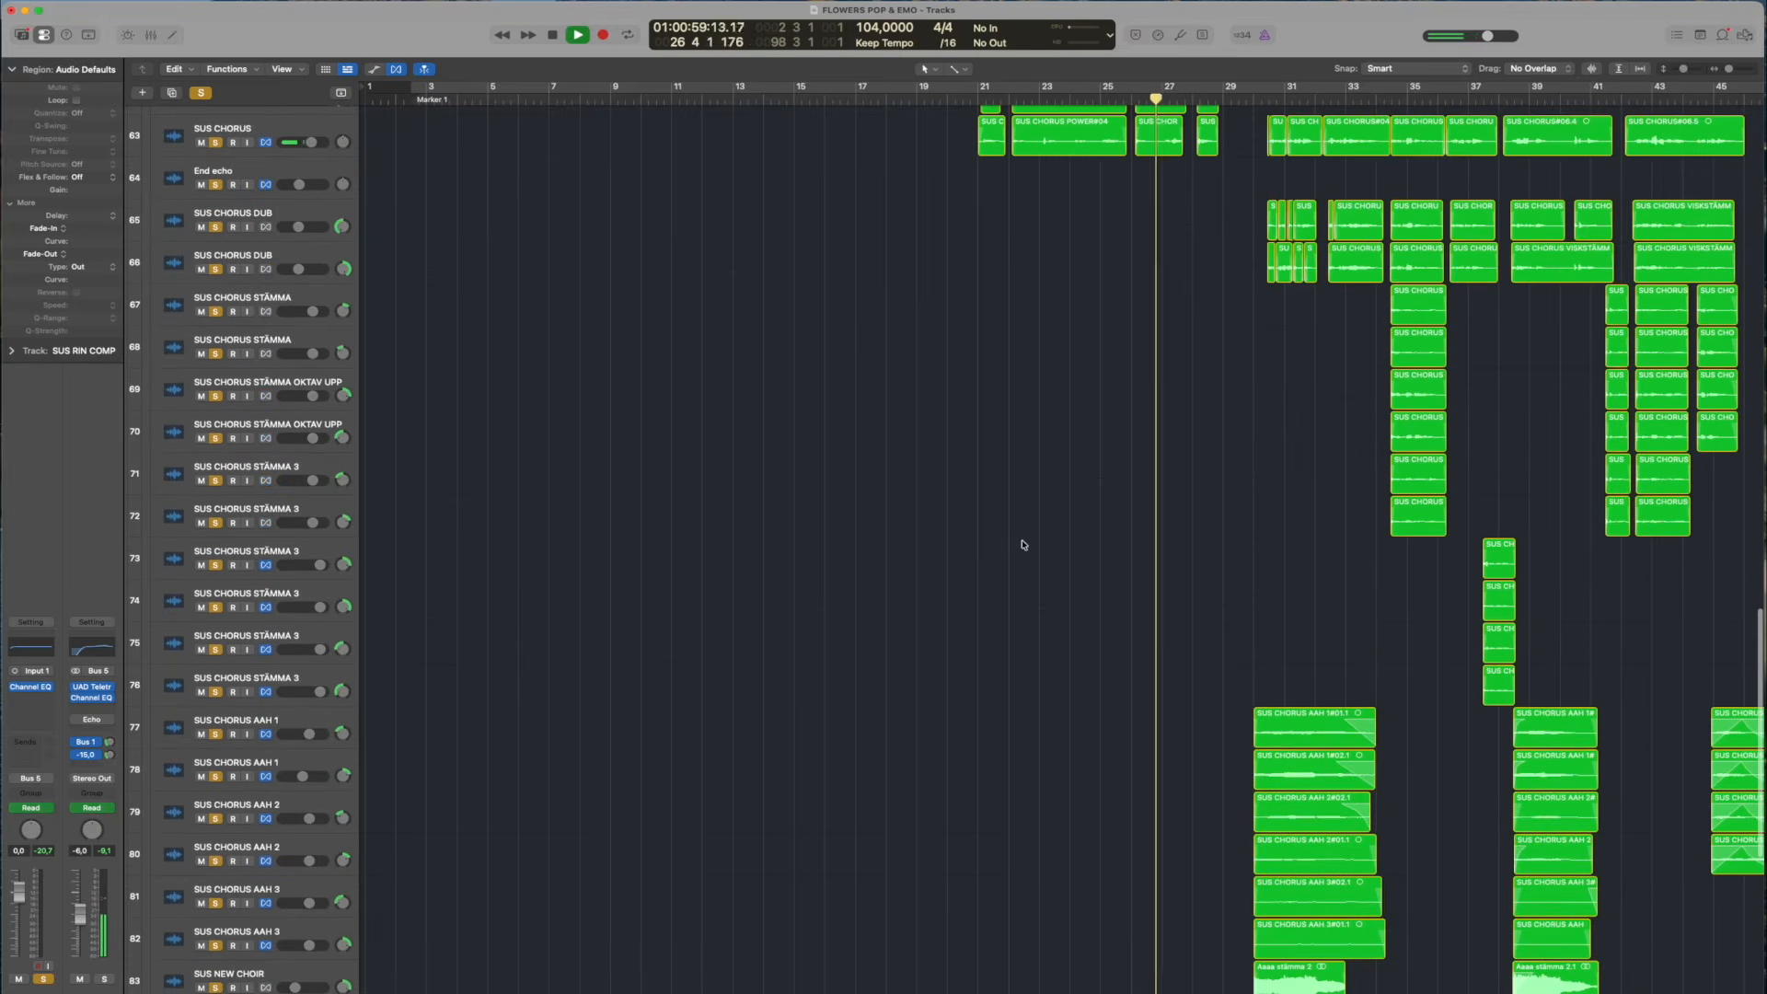
{"action": "scroll", "coordinate": [1022, 544], "scroll_direction": "down", "scroll_amount": 2}
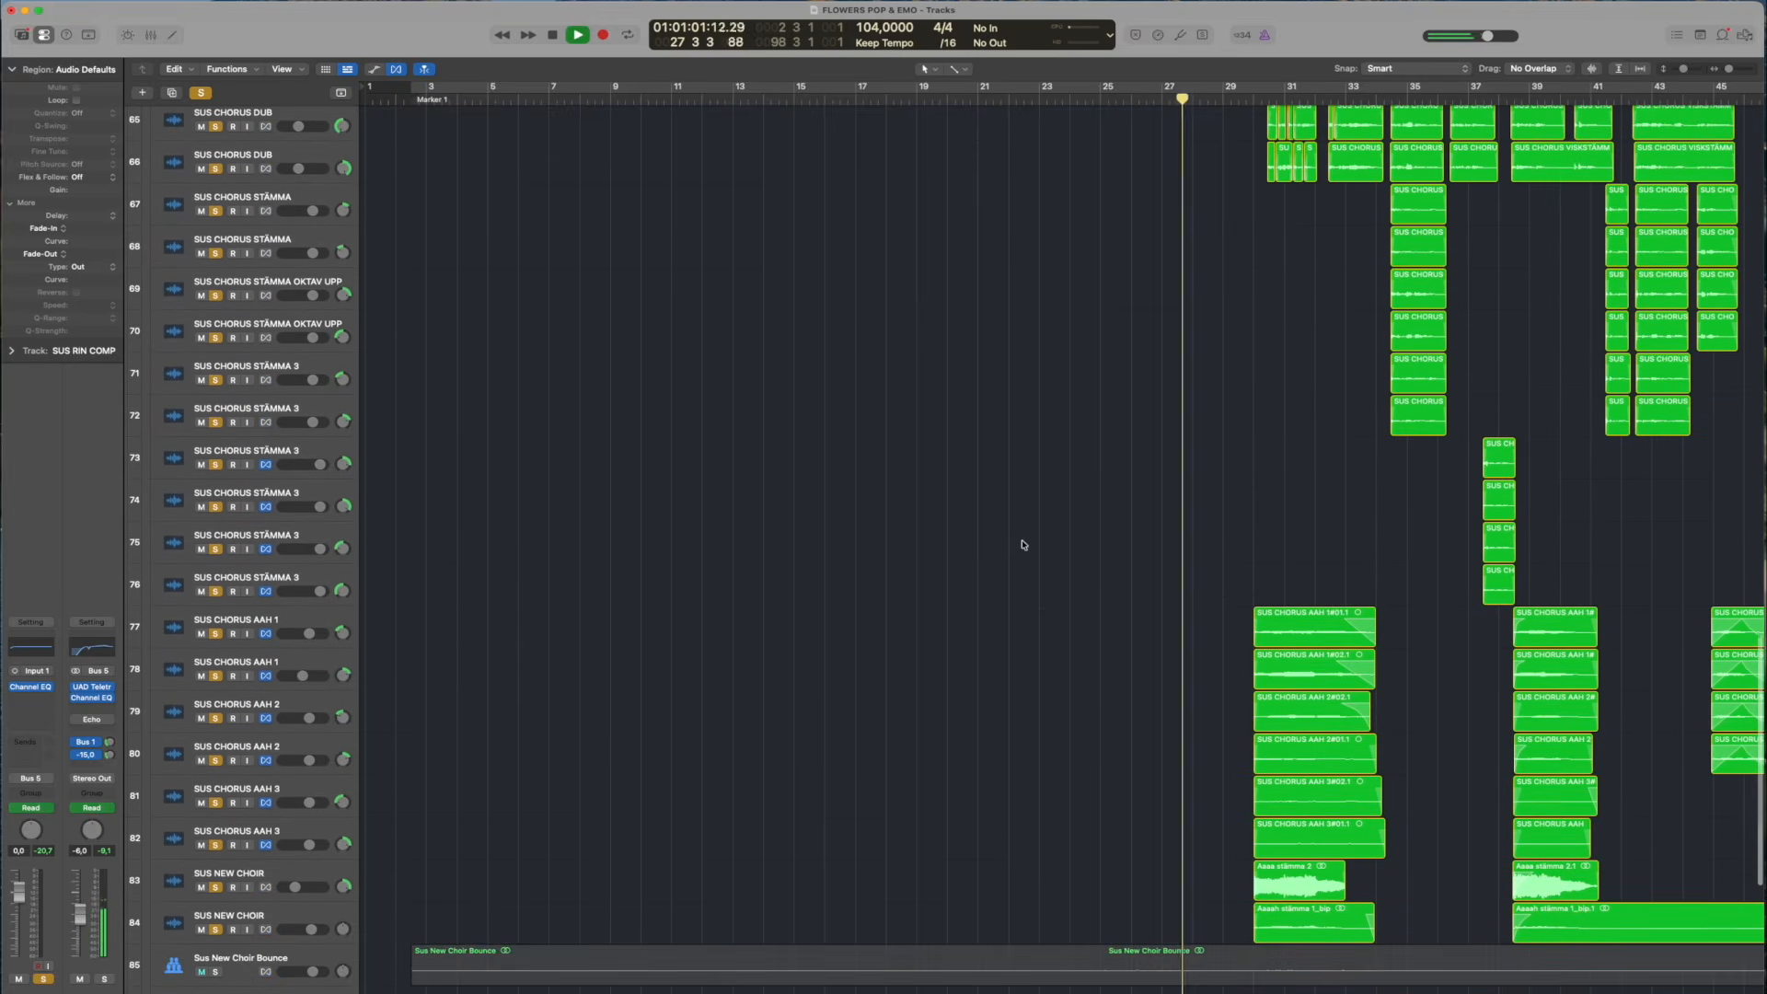
{"action": "scroll", "coordinate": [1022, 544], "scroll_direction": "up", "scroll_amount": 2}
{"action": "scroll", "coordinate": [1202, 427], "scroll_direction": "up", "scroll_amount": 6}
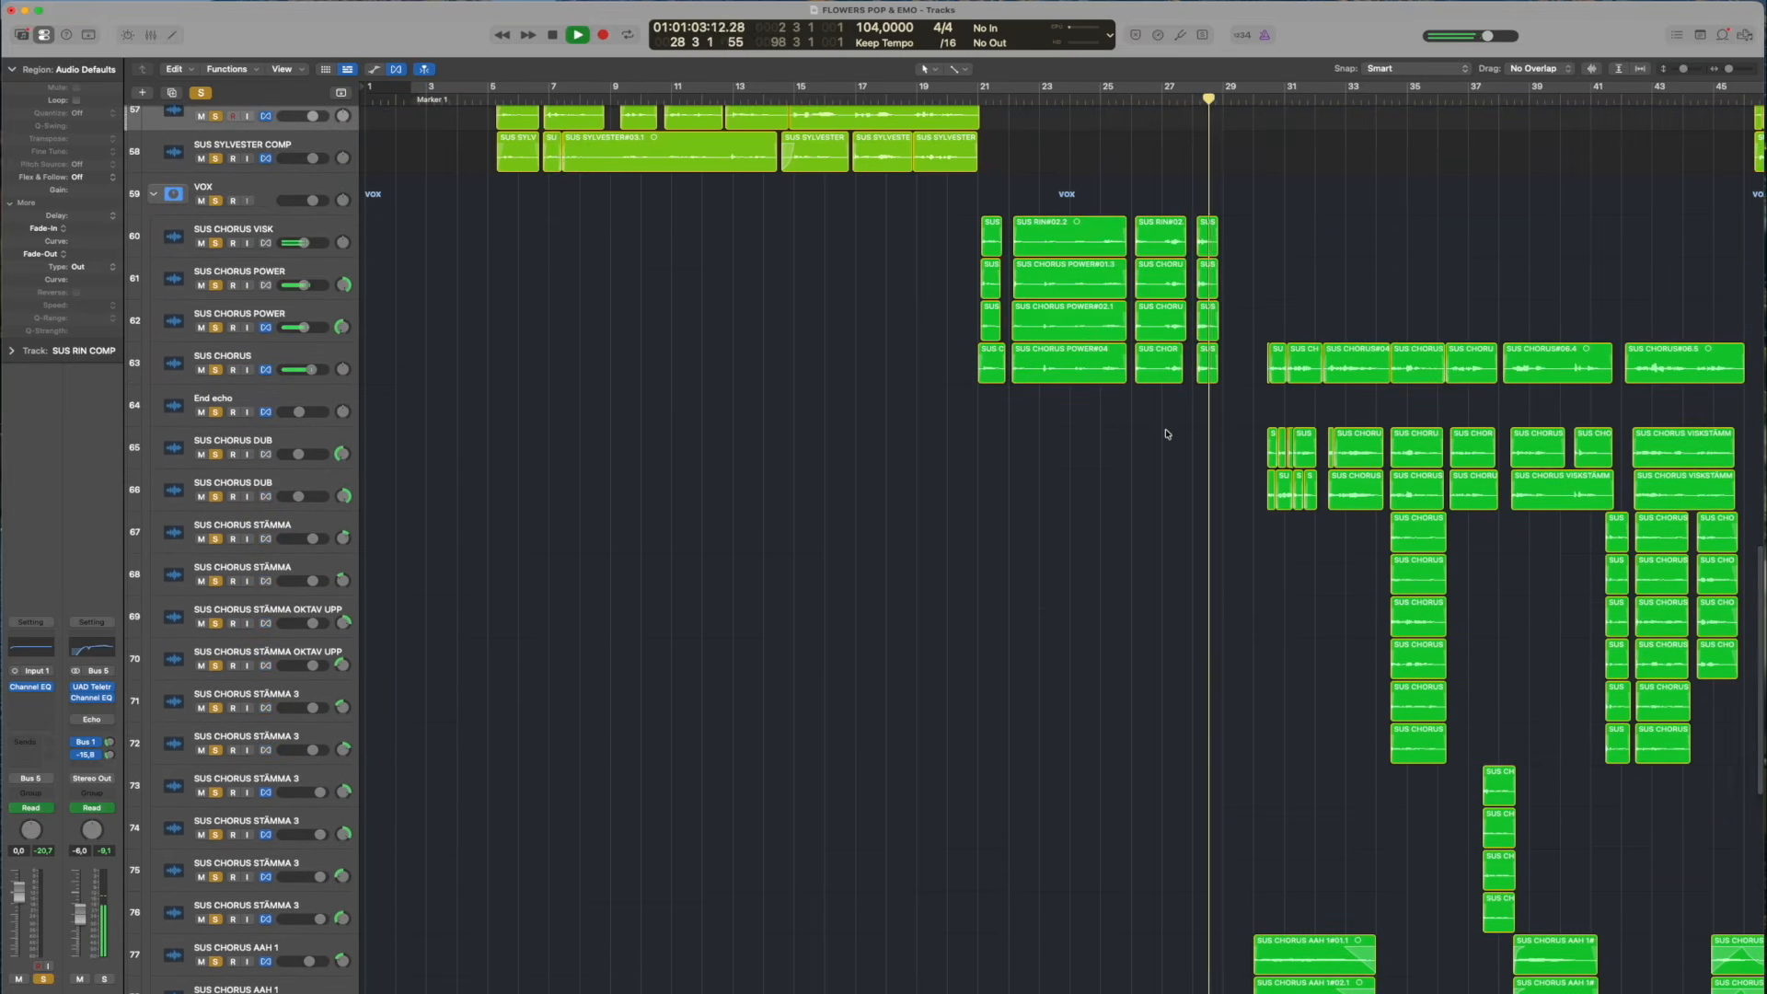
{"action": "scroll", "coordinate": [1144, 421], "scroll_direction": "down", "scroll_amount": 14}
{"action": "scroll", "coordinate": [1051, 248], "scroll_direction": "down", "scroll_amount": 3}
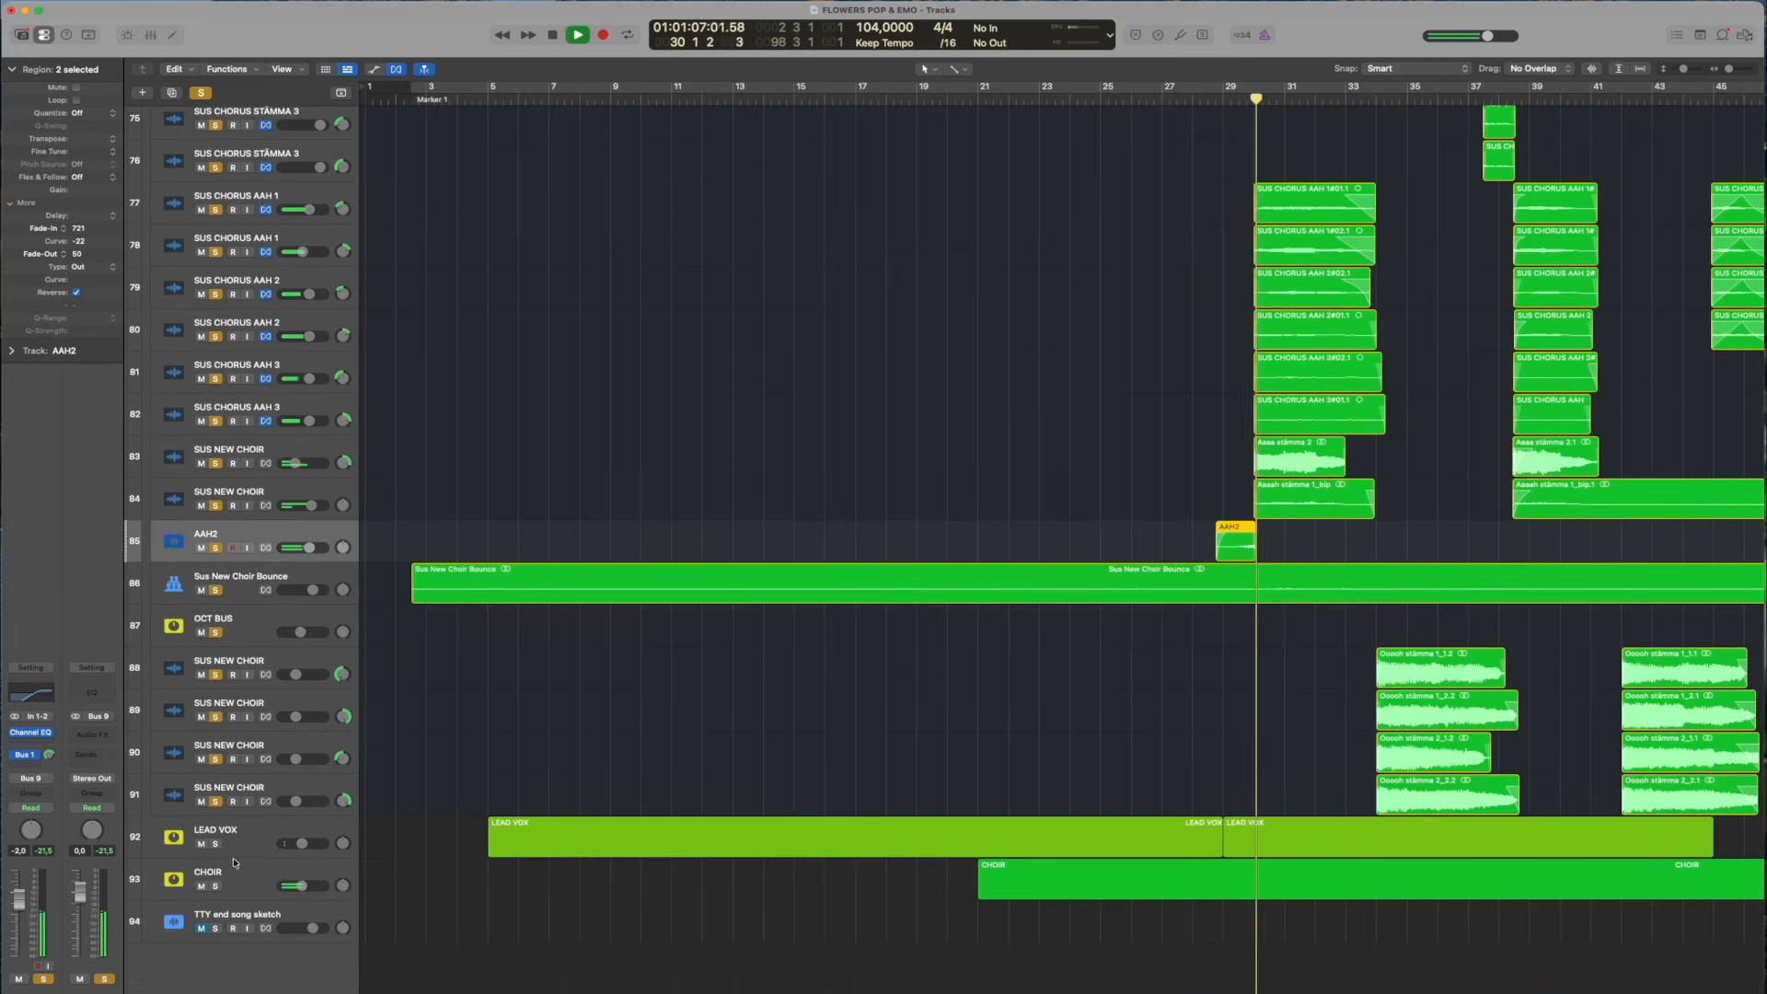
{"action": "left_click_drag", "start_coordinate": [217, 846], "coordinate": [216, 885]}
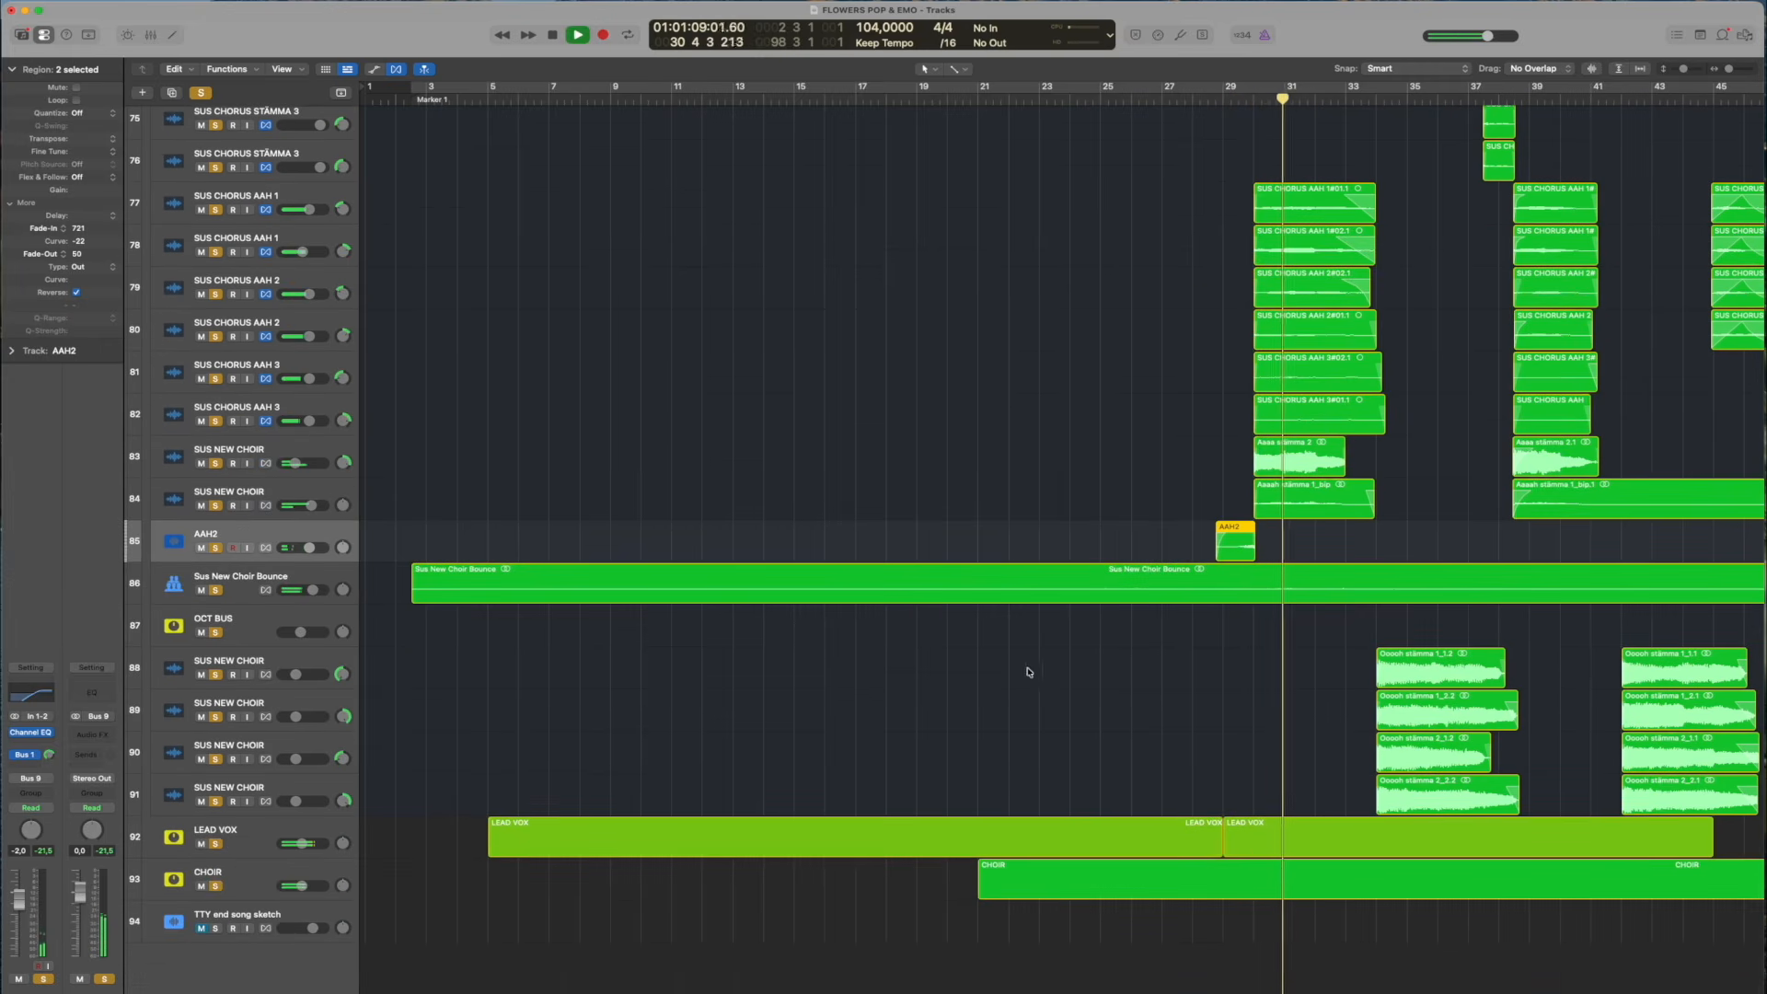
Reduce the track heights and examine the layered chorus, AAH and choir regions during playback
{"action": "scroll", "coordinate": [1229, 644], "scroll_direction": "up", "scroll_amount": 9}
{"action": "scroll", "coordinate": [1233, 623], "scroll_direction": "up", "scroll_amount": 9}
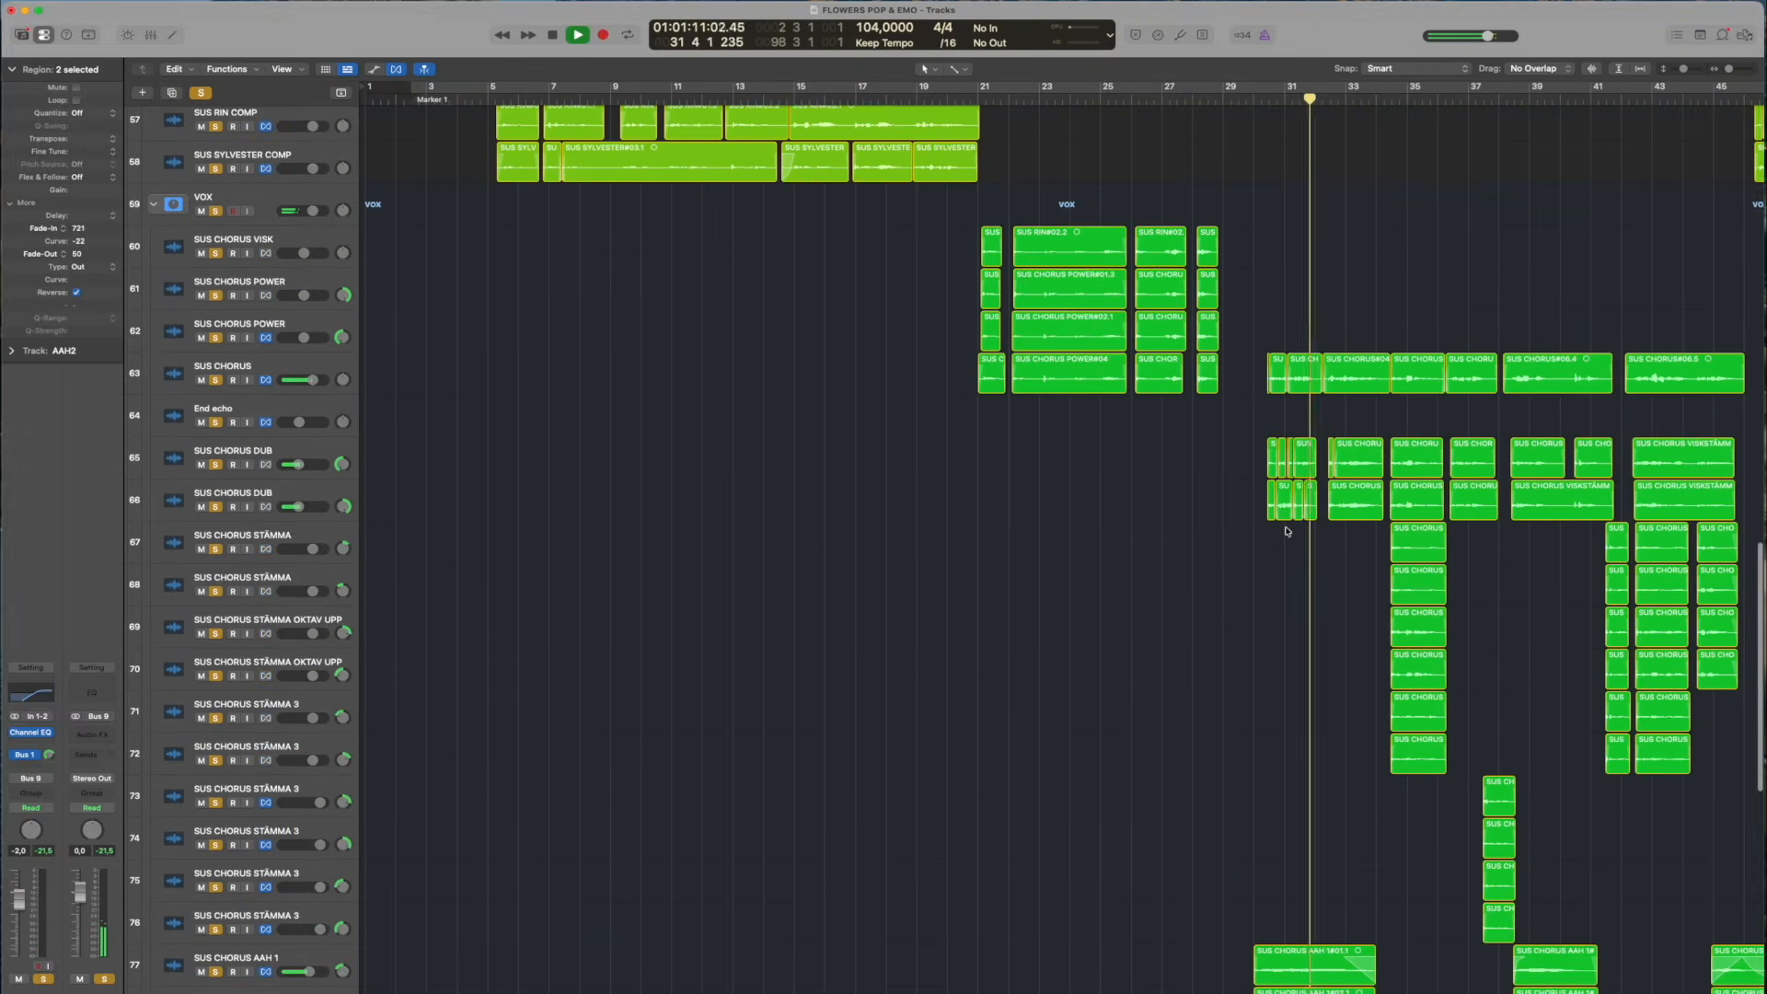
{"action": "left_click_drag", "start_coordinate": [1684, 70], "coordinate": [1680, 71]}
{"action": "scroll", "coordinate": [1759, 128], "scroll_direction": "down", "scroll_amount": 10}
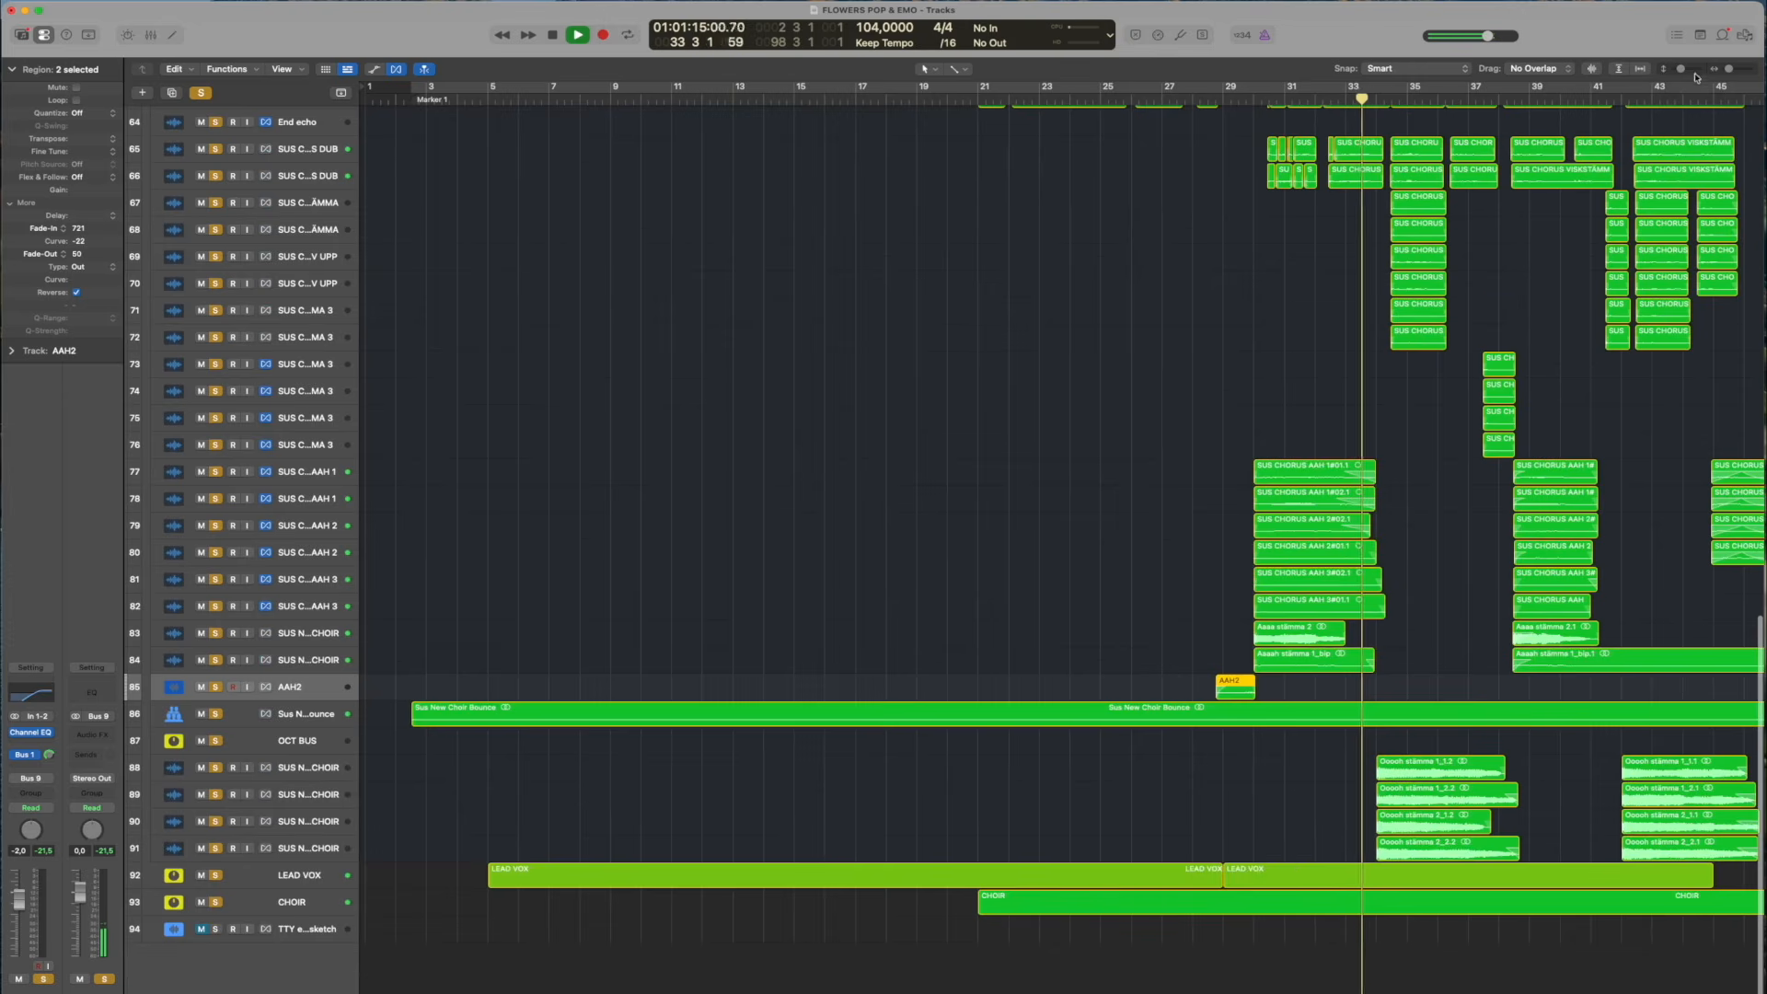
{"action": "left_click_drag", "start_coordinate": [1681, 70], "coordinate": [1680, 70]}
{"action": "scroll", "coordinate": [1548, 162], "scroll_direction": "up", "scroll_amount": 8}
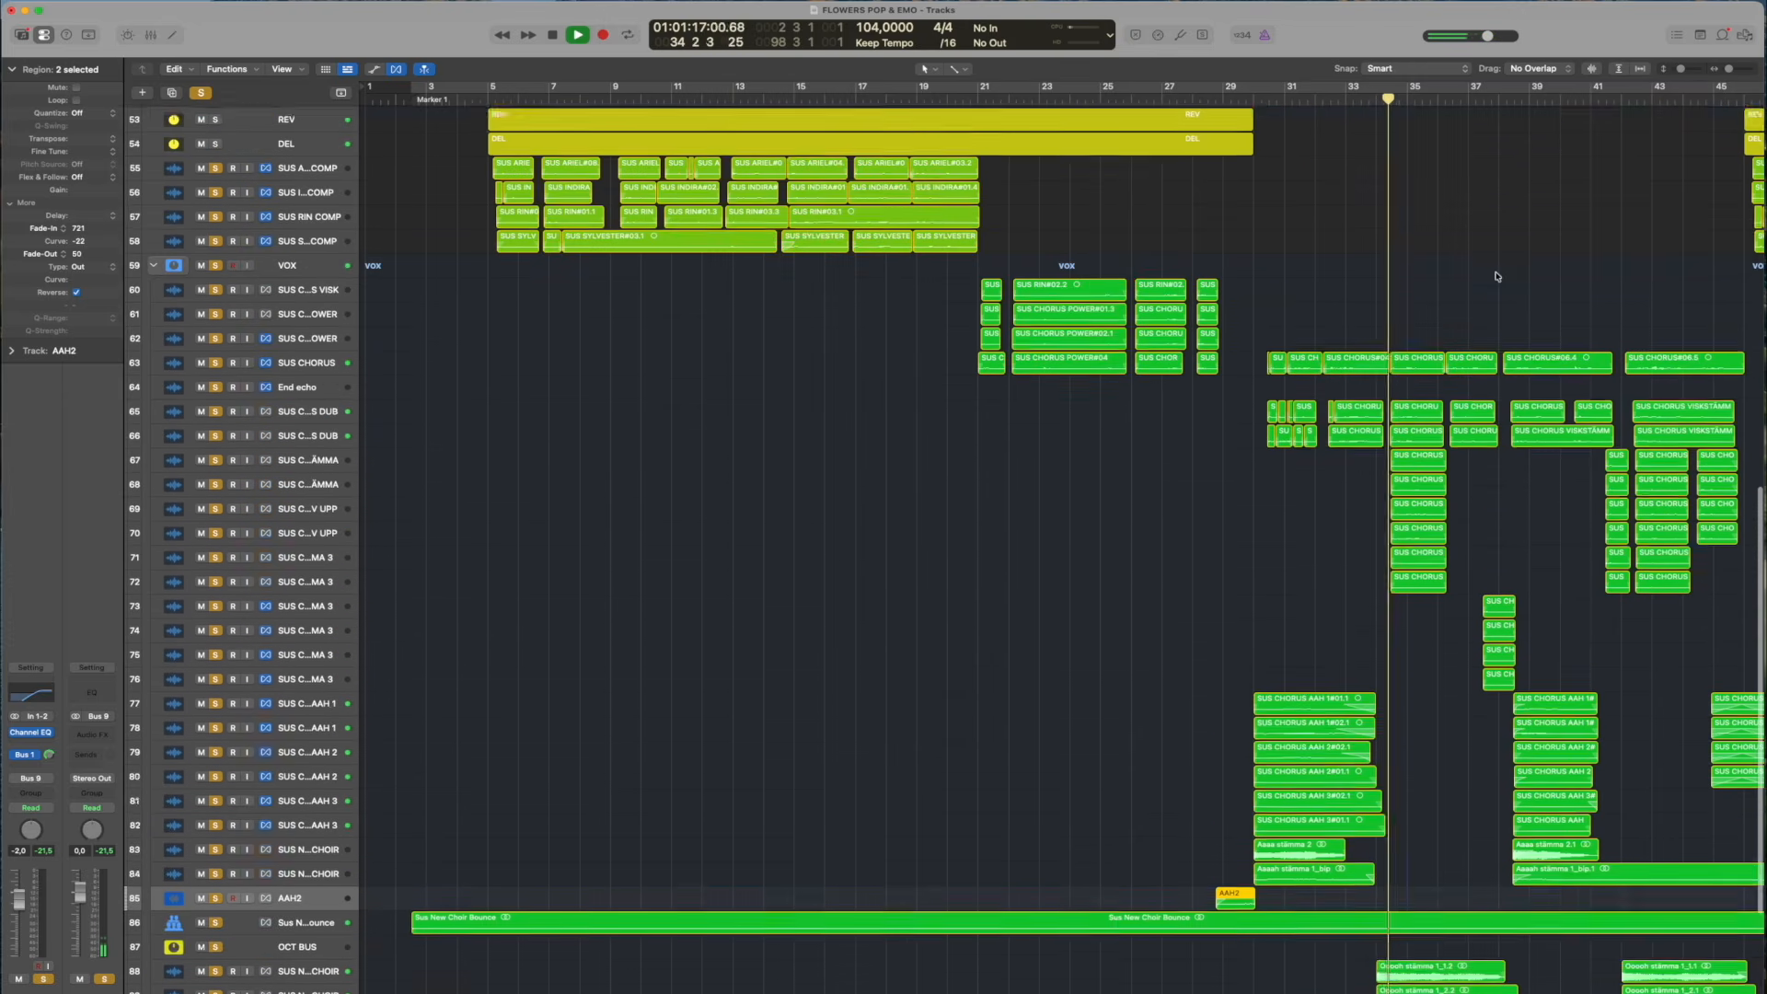
{"action": "scroll", "coordinate": [1373, 300], "scroll_direction": "down", "scroll_amount": 5}
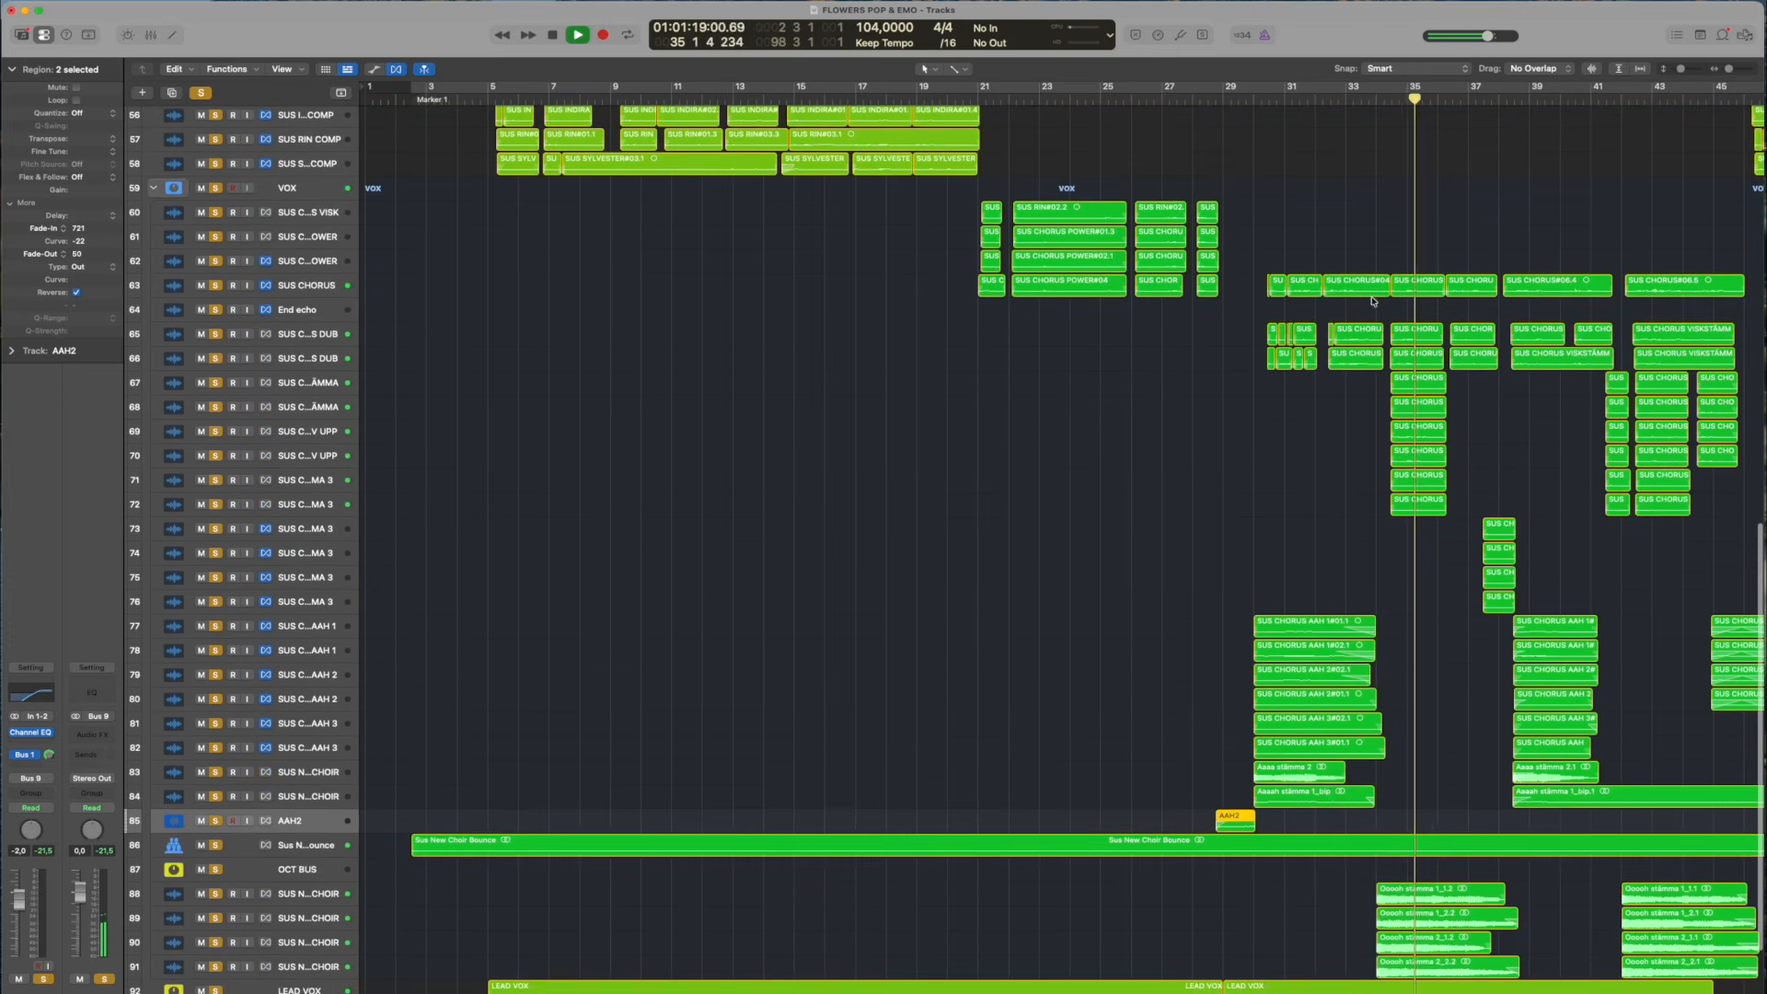
{"action": "scroll", "coordinate": [1245, 512], "scroll_direction": "right", "scroll_amount": 2}
{"action": "scroll", "coordinate": [1245, 511], "scroll_direction": "right", "scroll_amount": 10}
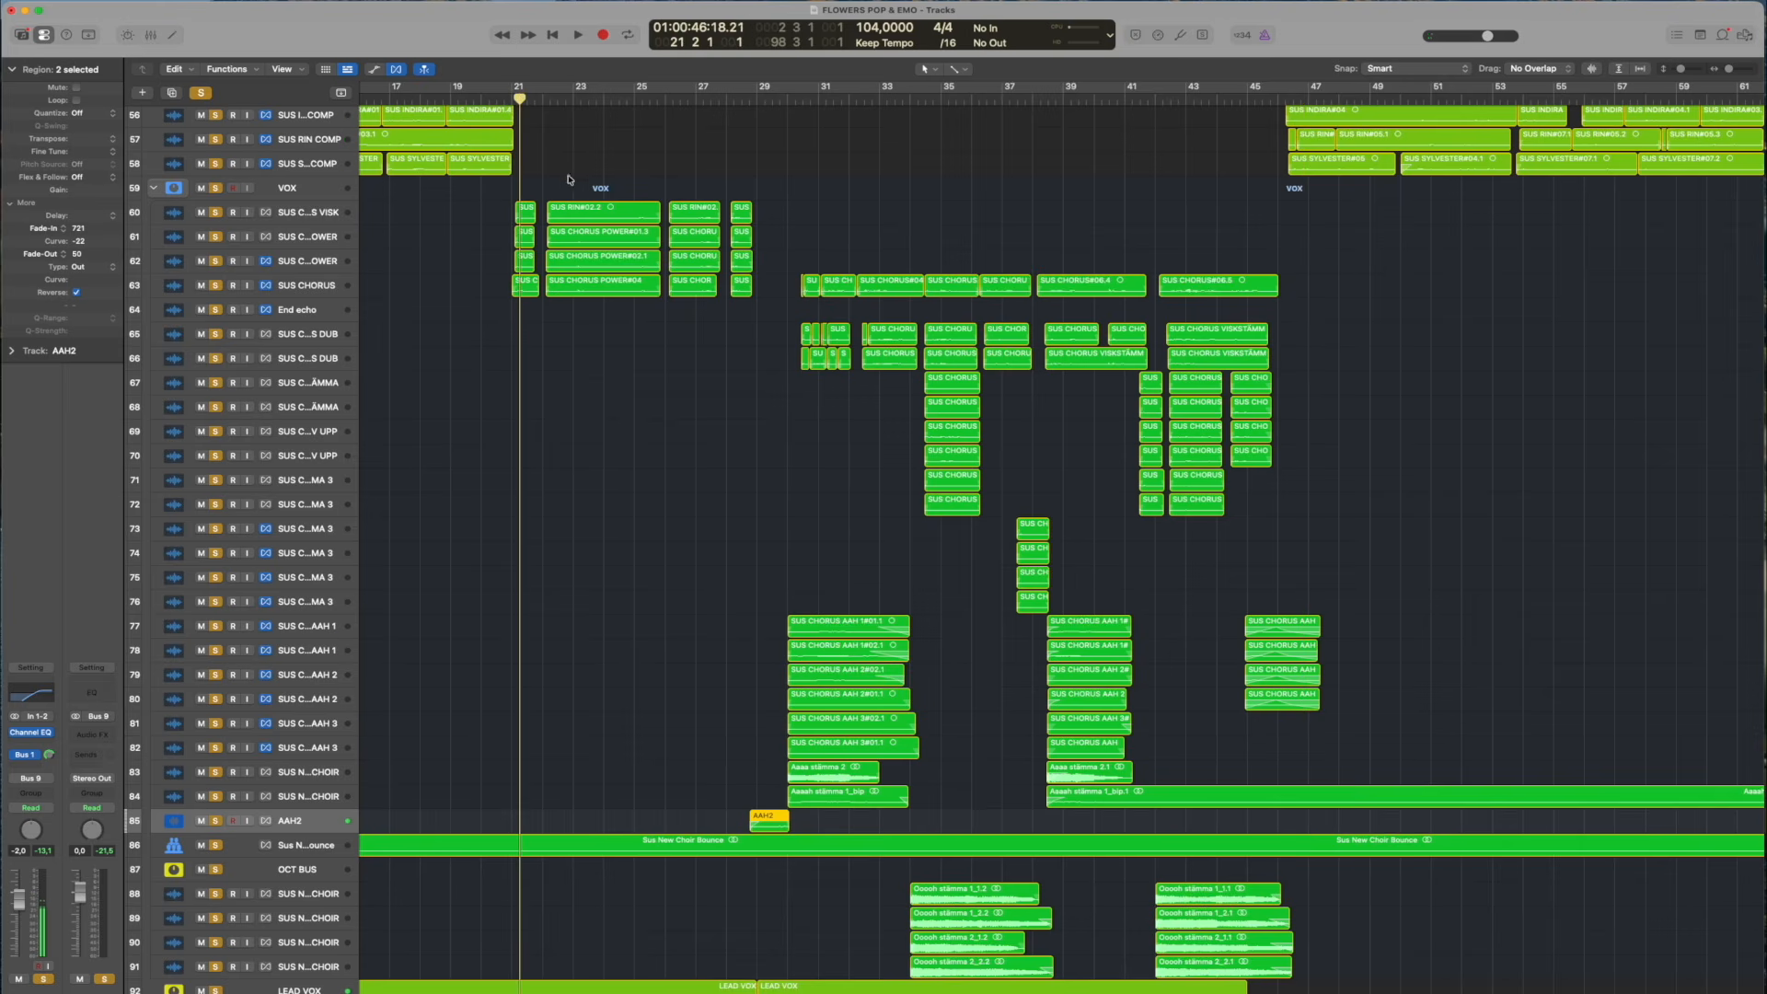
Play the soloed vocal tracks briefly from bar 21 and stop
{"action": "scroll", "coordinate": [478, 303], "scroll_direction": "up", "scroll_amount": 4}
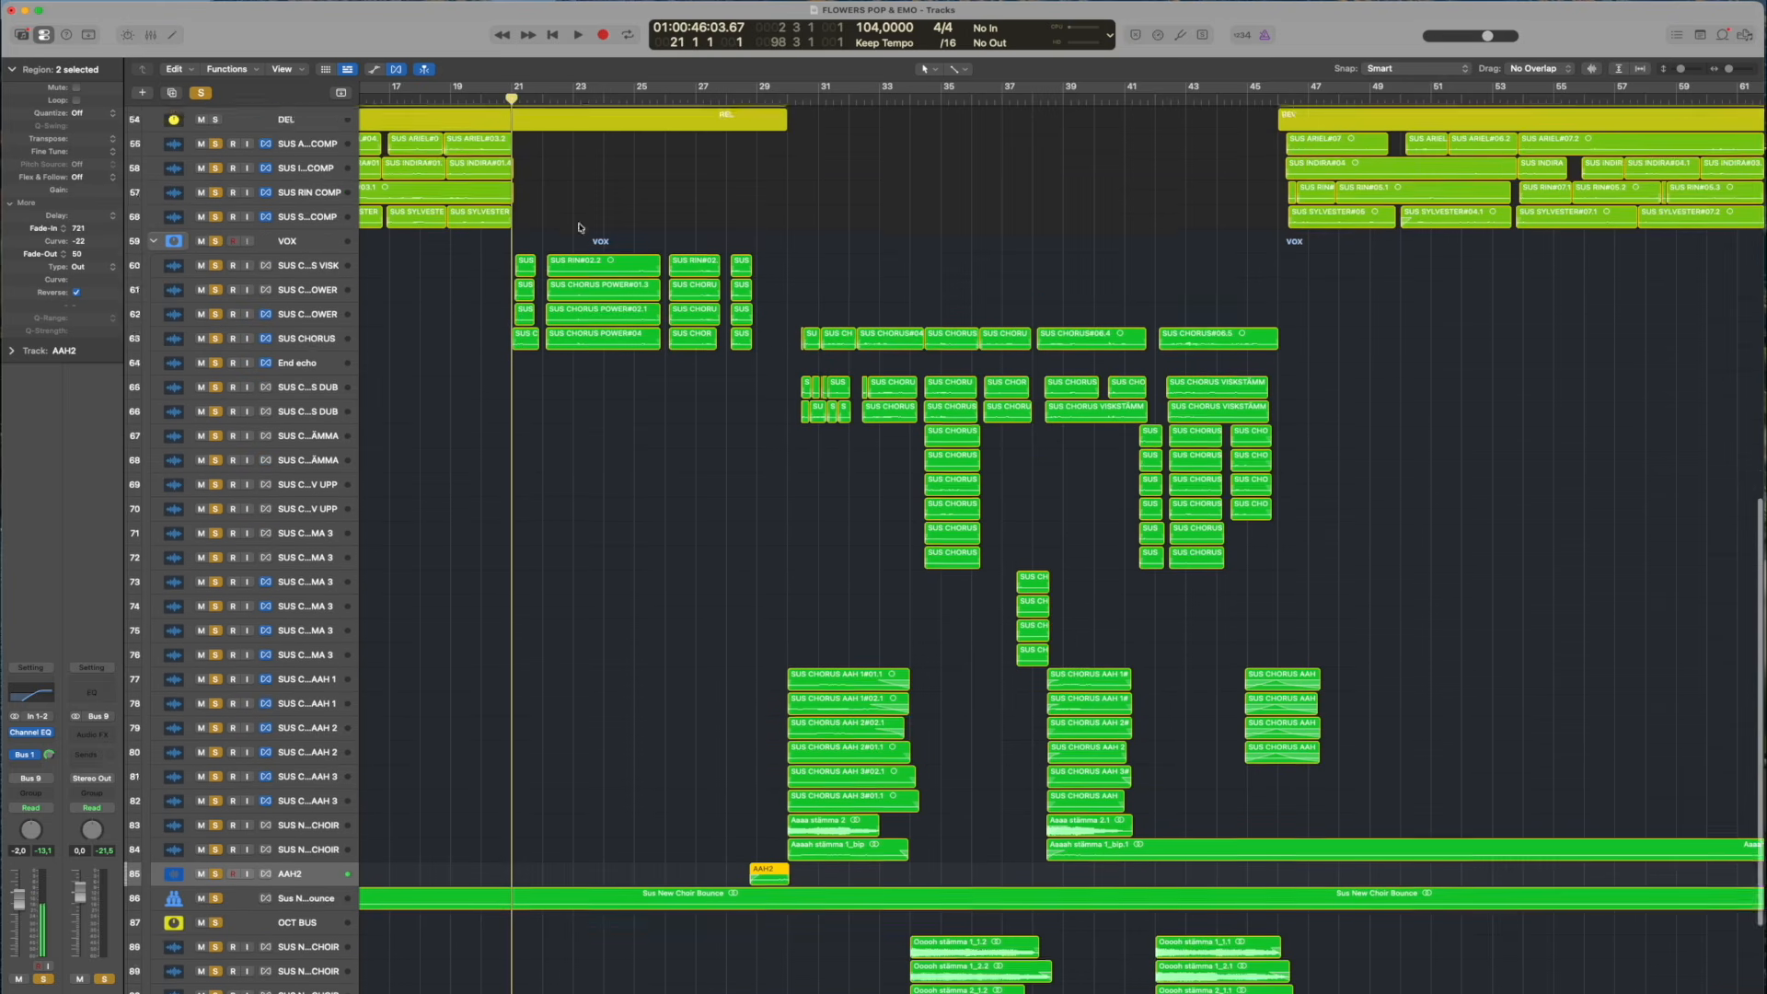
{"action": "scroll", "coordinate": [635, 460], "scroll_direction": "down", "scroll_amount": 5}
{"action": "key", "text": "space"}
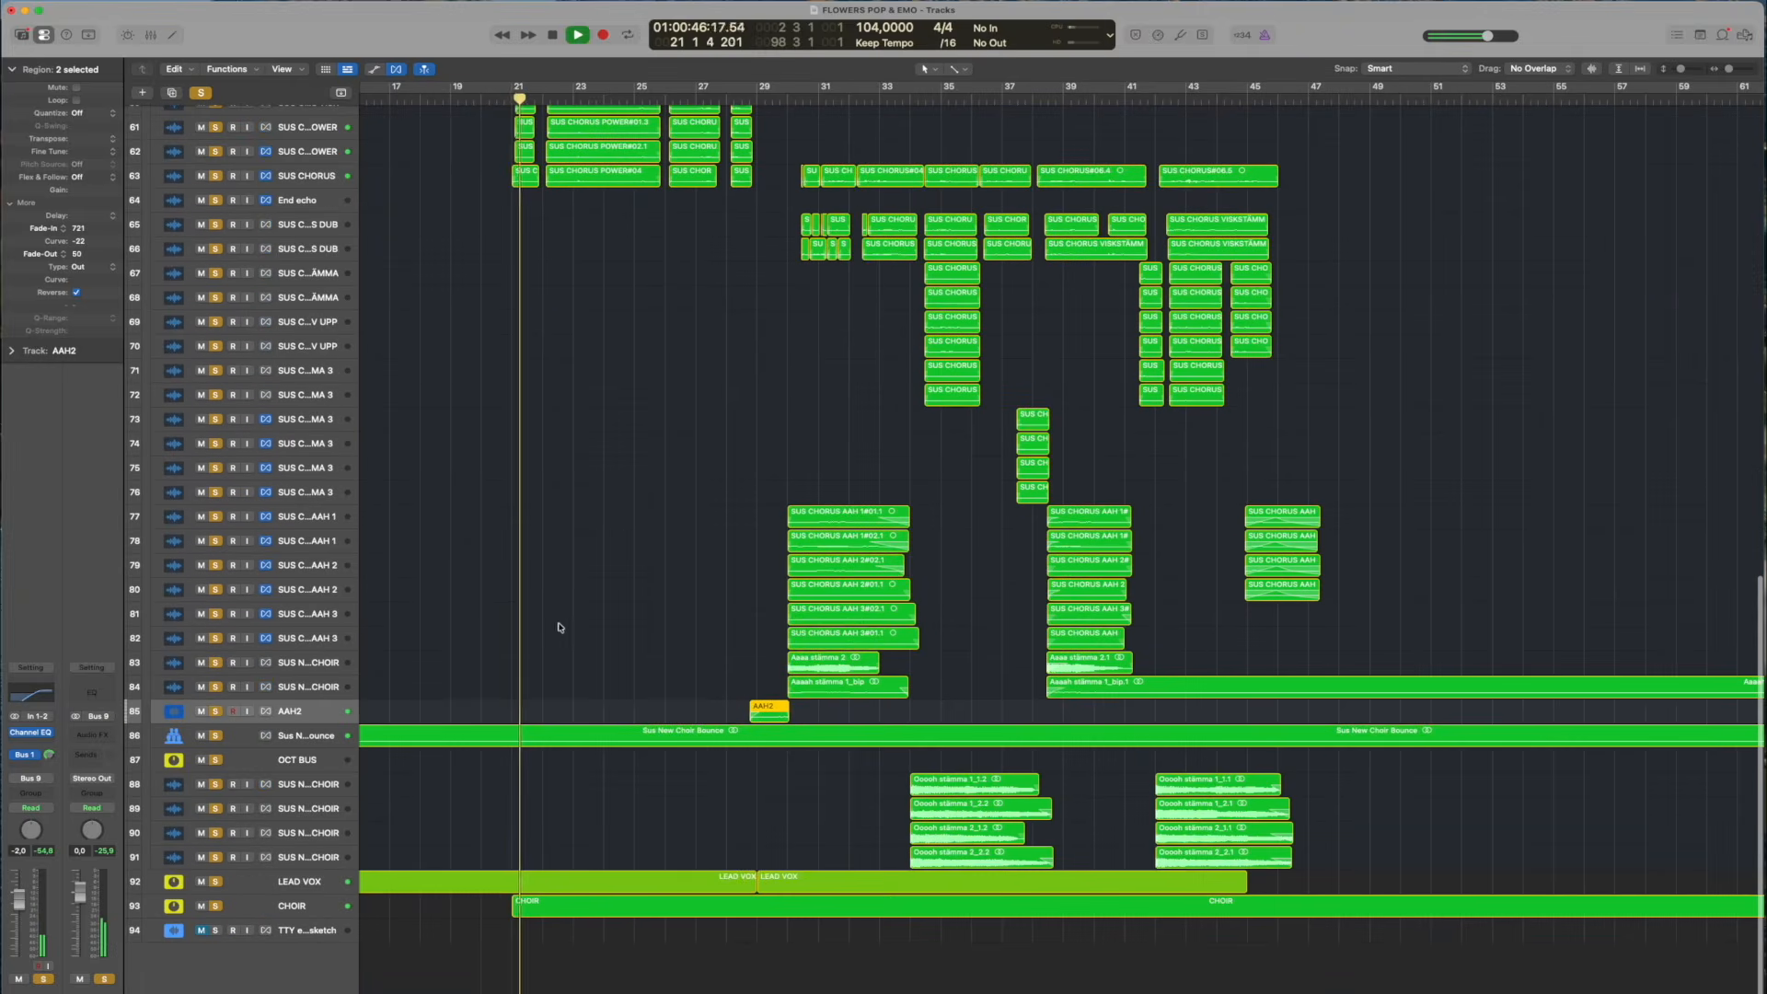
{"action": "key", "text": "space"}
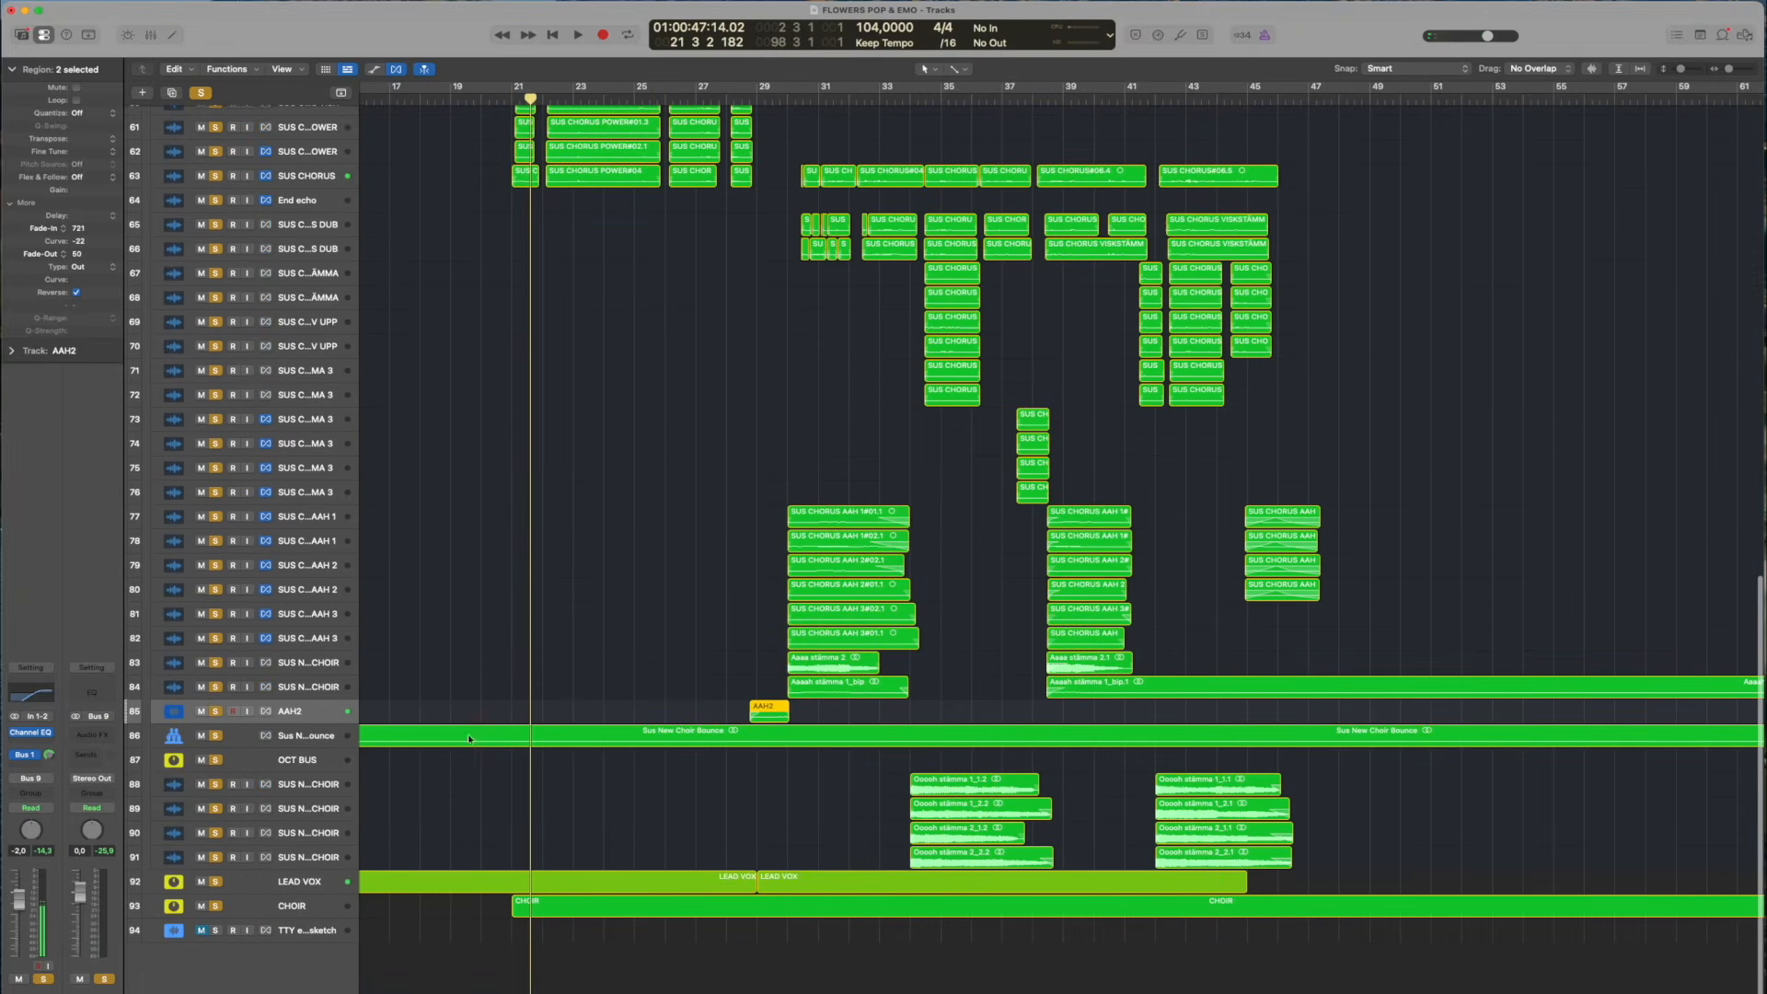
Select the Sus New Choir Bounce track and replay the soloed vocals from bar 21
{"action": "left_click", "coordinate": [296, 740]}
{"action": "scroll", "coordinate": [589, 560], "scroll_direction": "up", "scroll_amount": 1}
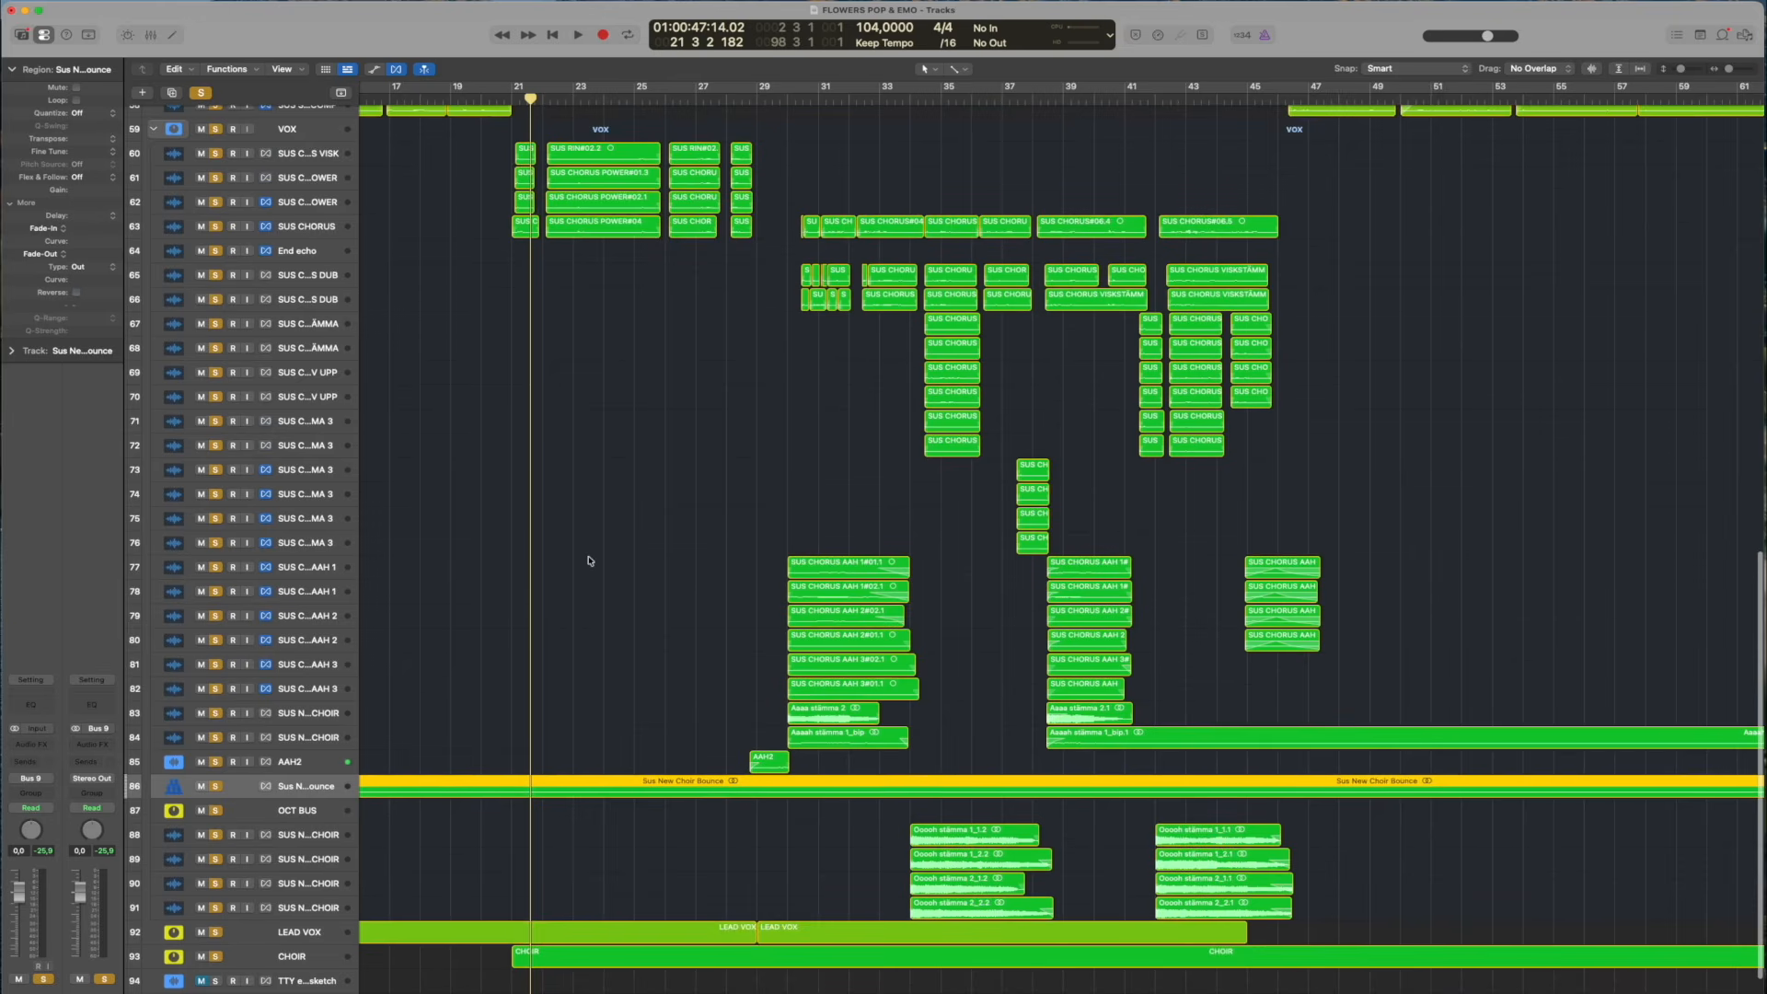
{"action": "scroll", "coordinate": [633, 752], "scroll_direction": "up", "scroll_amount": 3}
{"action": "key", "text": "space"}
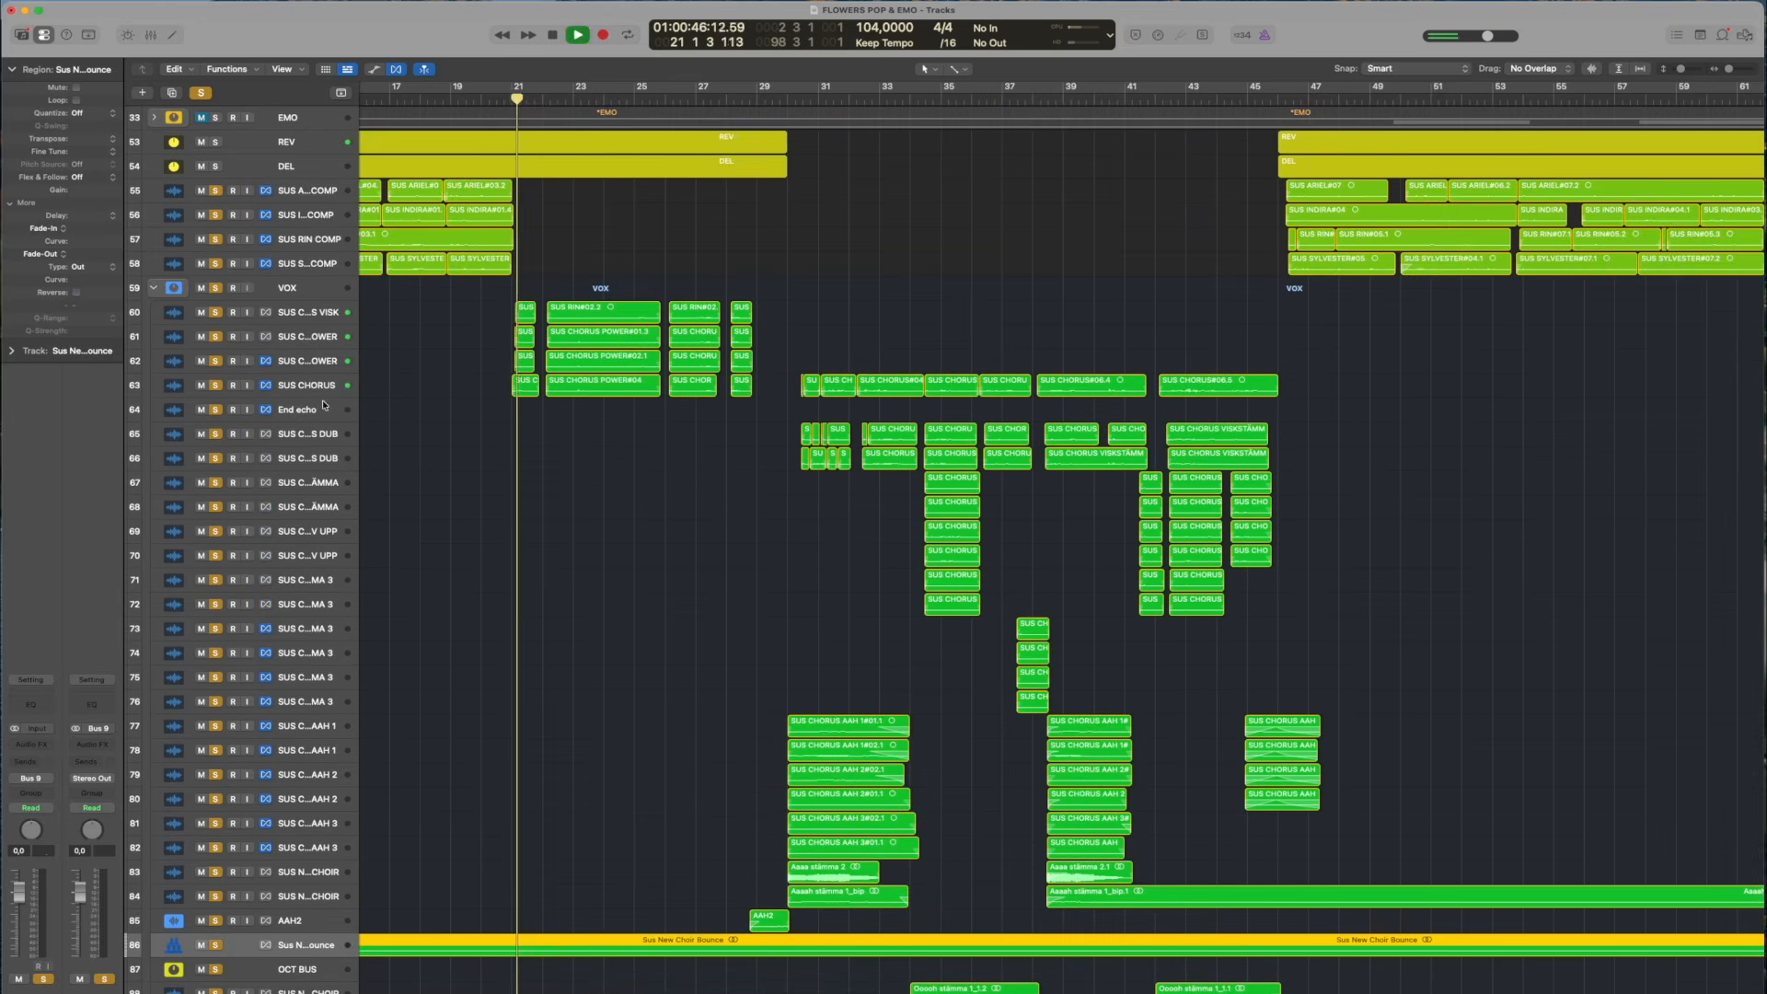
Clear the solos and audition SUS CHORUS VISK, adding the first SUS CHORUS POWER, then only the second SUS CHORUS POWER around bar 22
{"action": "left_click", "coordinate": [201, 93]}
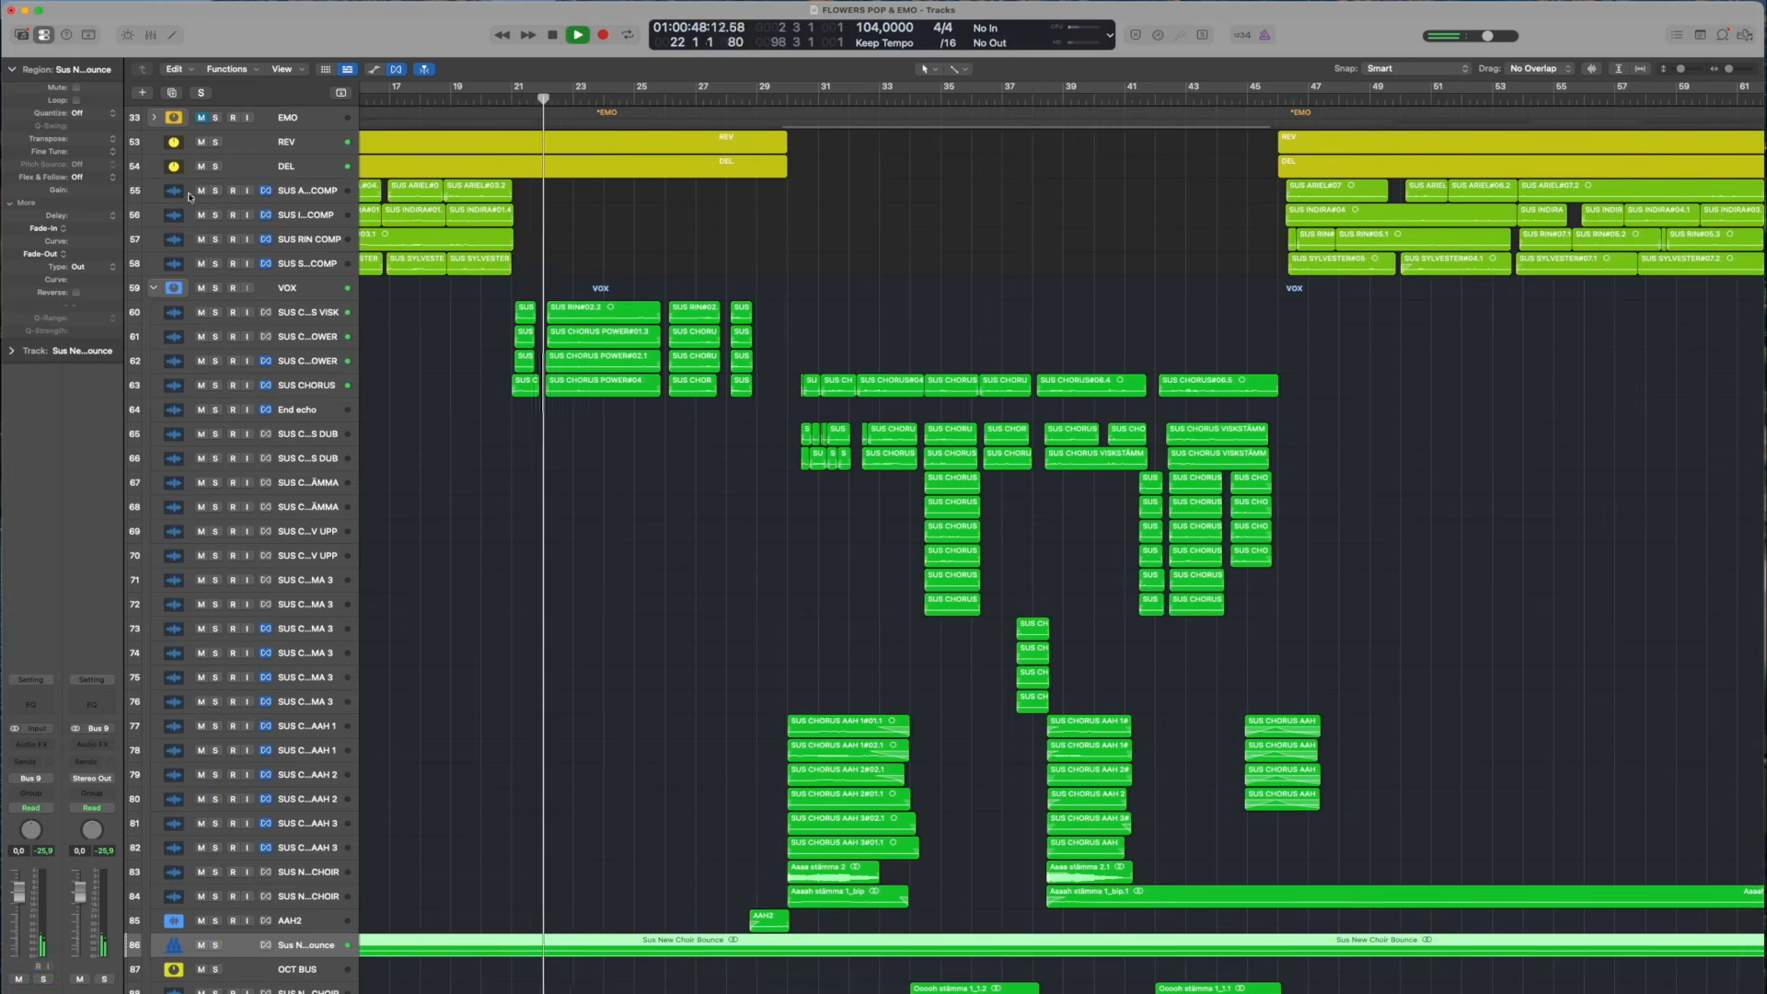
{"action": "left_click", "coordinate": [215, 336]}
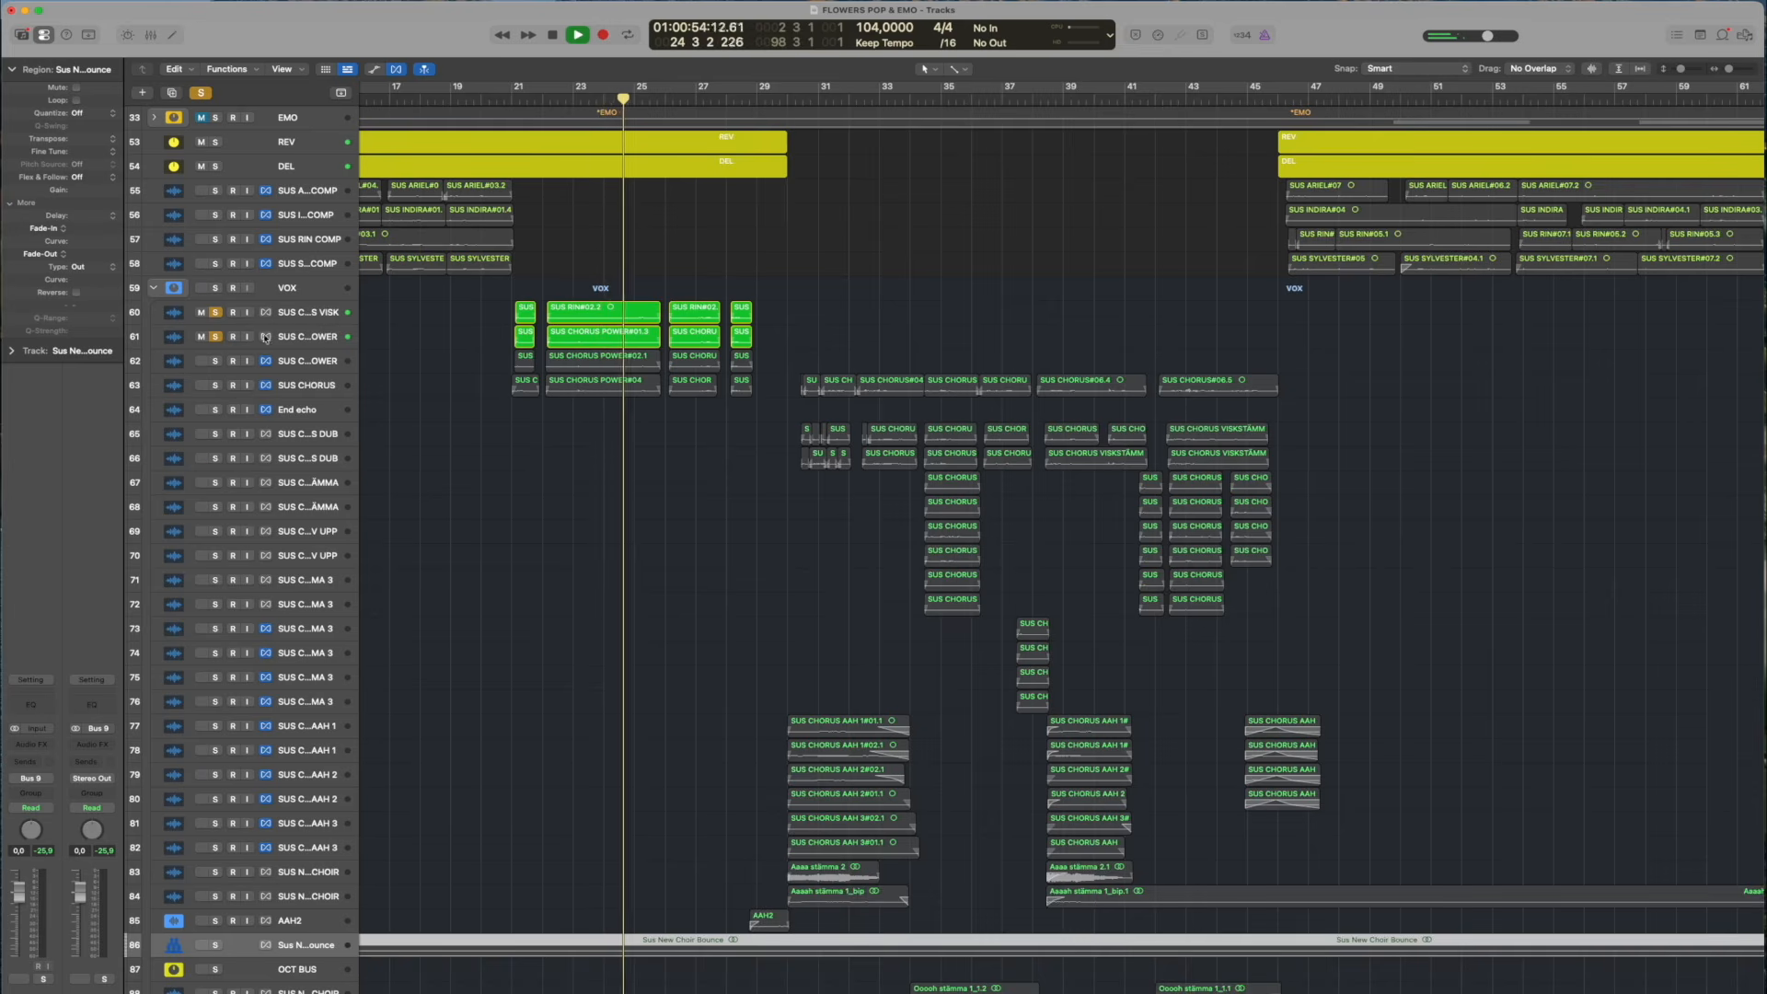
{"action": "left_click", "coordinate": [215, 361]}
{"action": "left_click", "coordinate": [547, 99]}
{"action": "left_click_drag", "start_coordinate": [216, 337], "coordinate": [215, 304]}
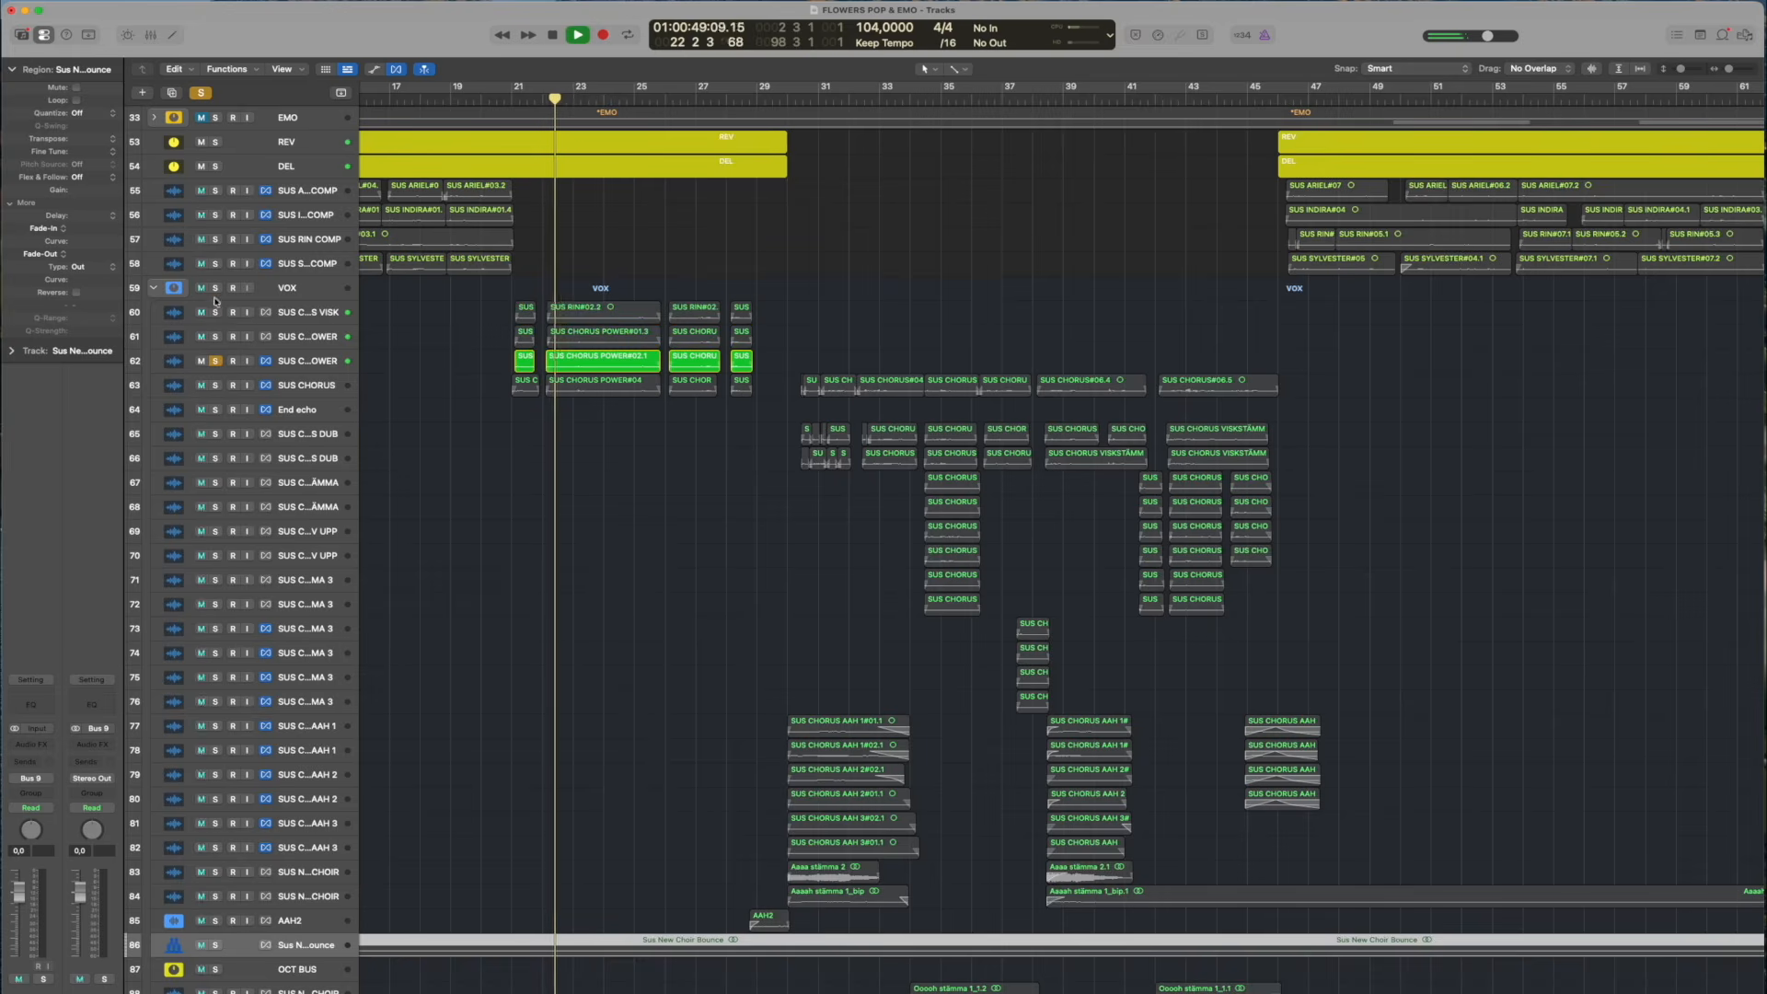
Build the solo back up to tracks 60 to 63, enlarge the track heights during playback, and compare with SUS CHORUS toggled off and on
{"action": "left_click", "coordinate": [215, 383]}
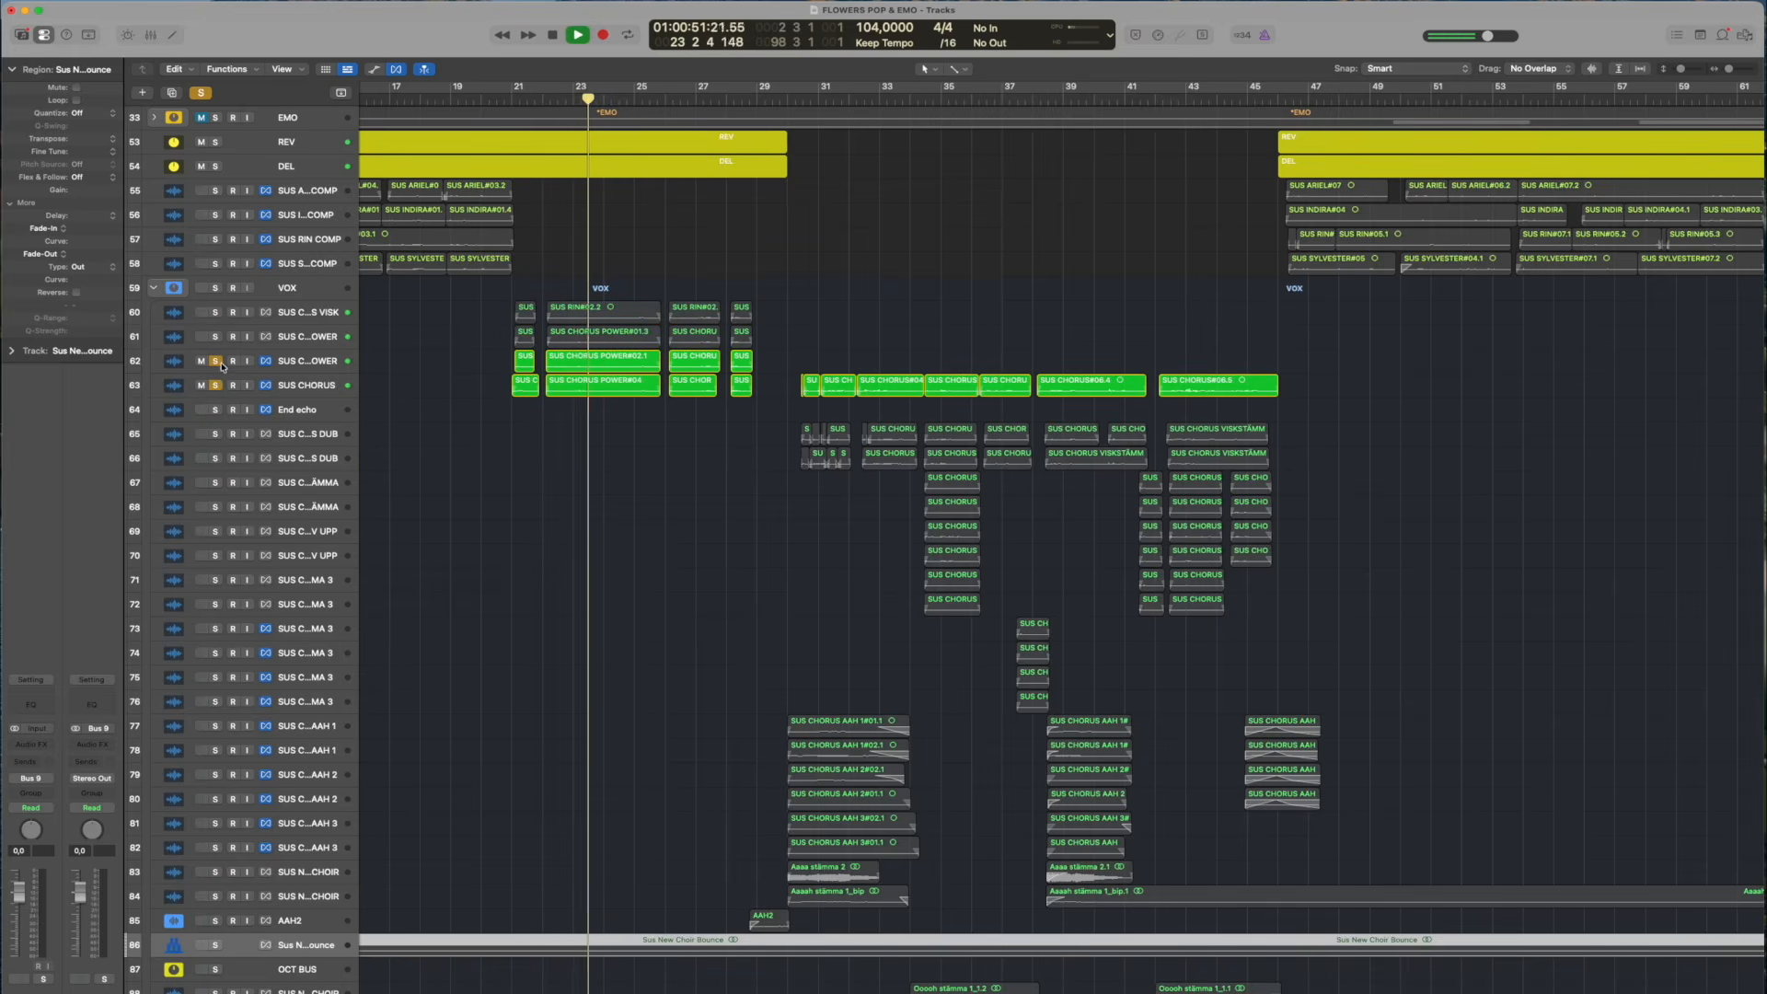
{"action": "left_click_drag", "start_coordinate": [1681, 69], "coordinate": [1683, 69]}
{"action": "scroll", "coordinate": [1117, 210], "scroll_direction": "up", "scroll_amount": 5}
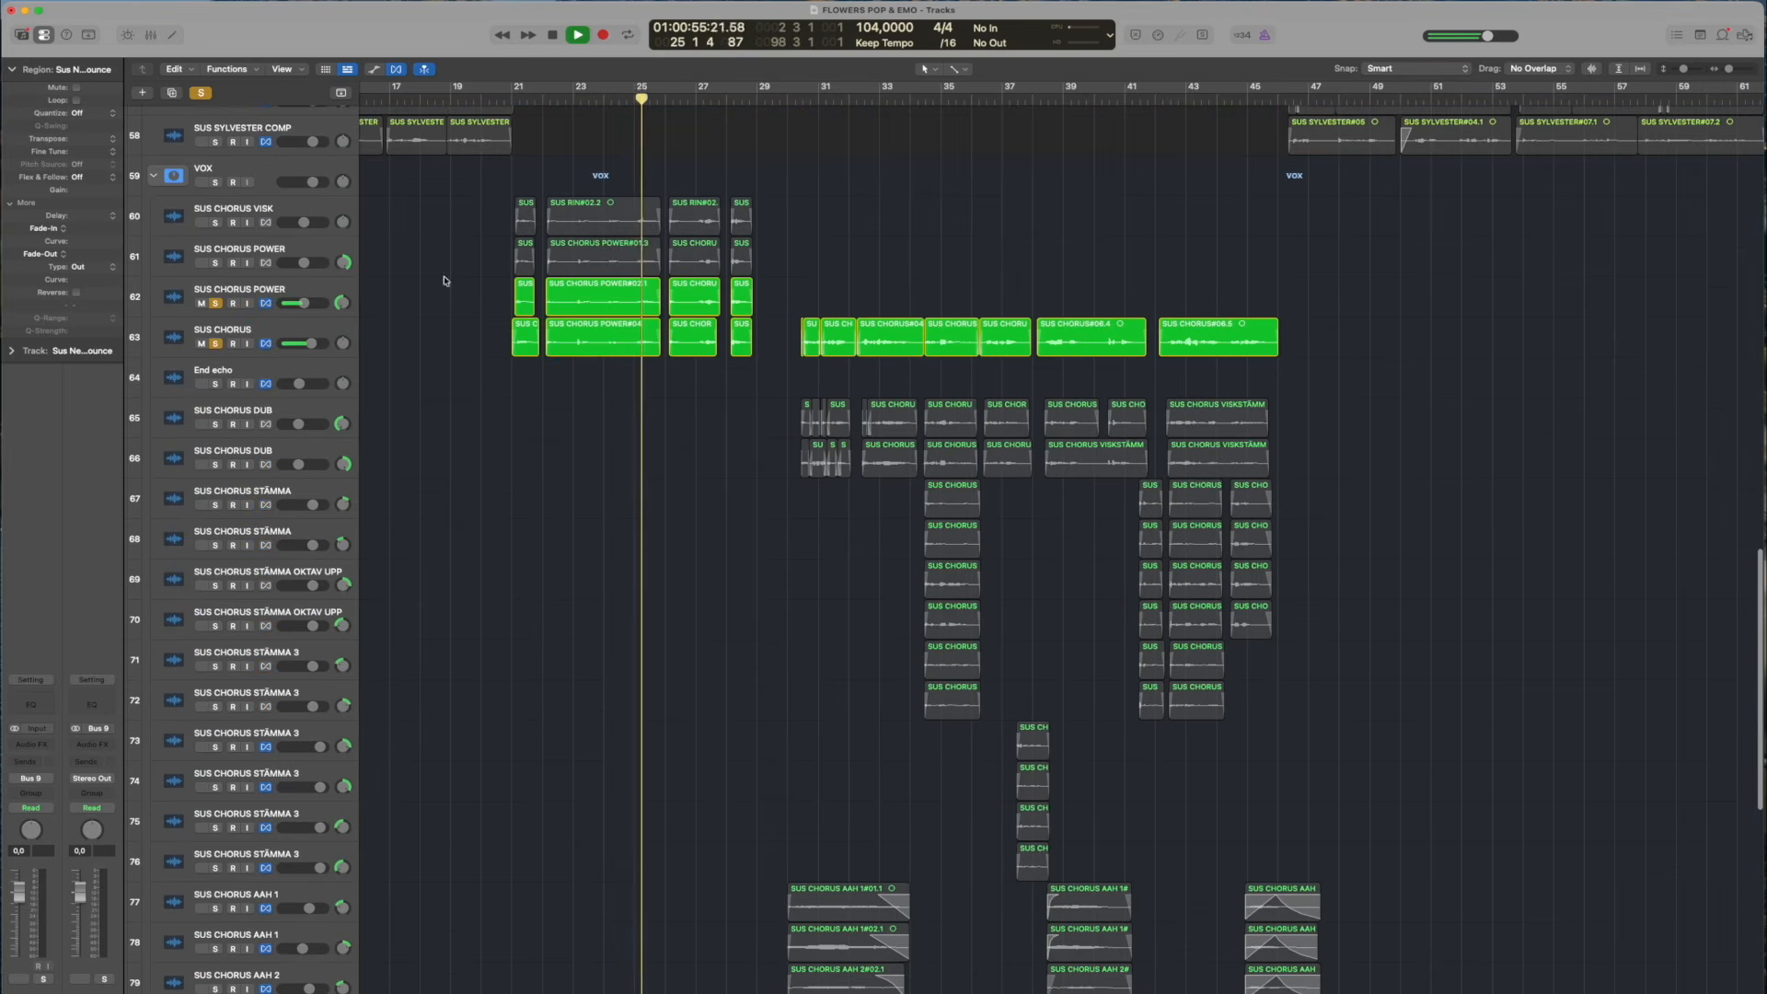
{"action": "left_click", "coordinate": [217, 263]}
{"action": "left_click", "coordinate": [214, 223]}
{"action": "key", "text": "space"}
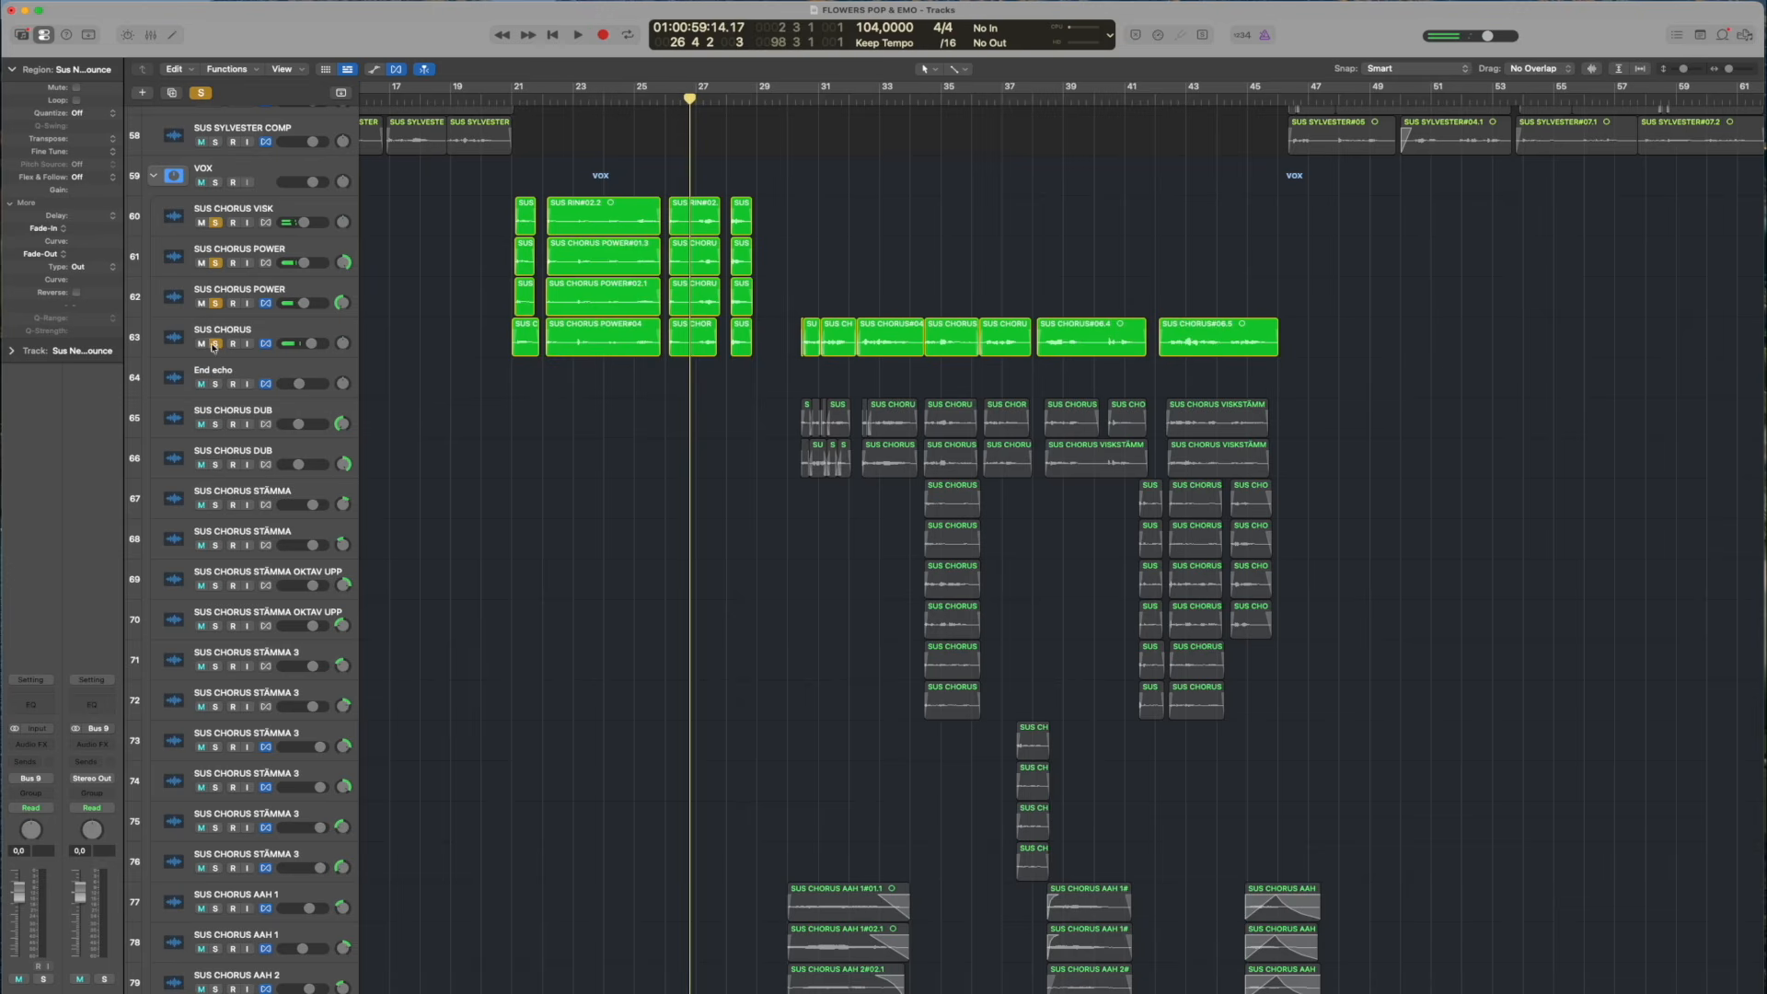
{"action": "left_click", "coordinate": [214, 343]}
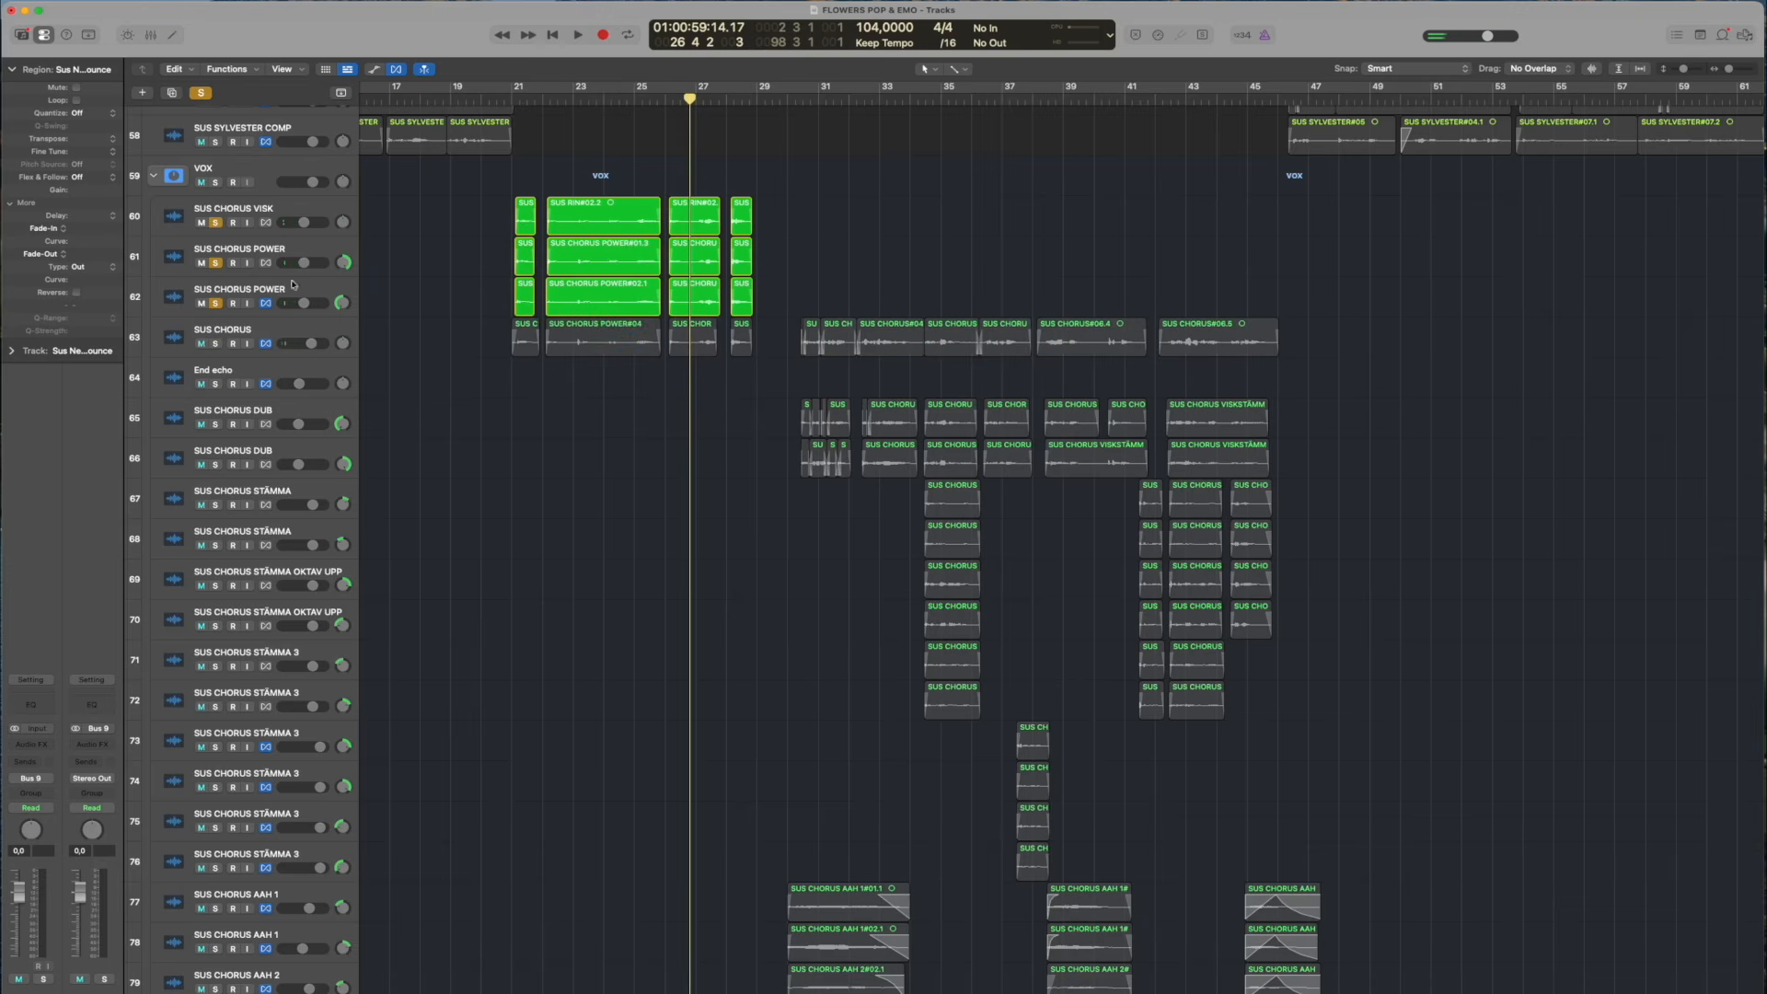
{"action": "left_click", "coordinate": [216, 342]}
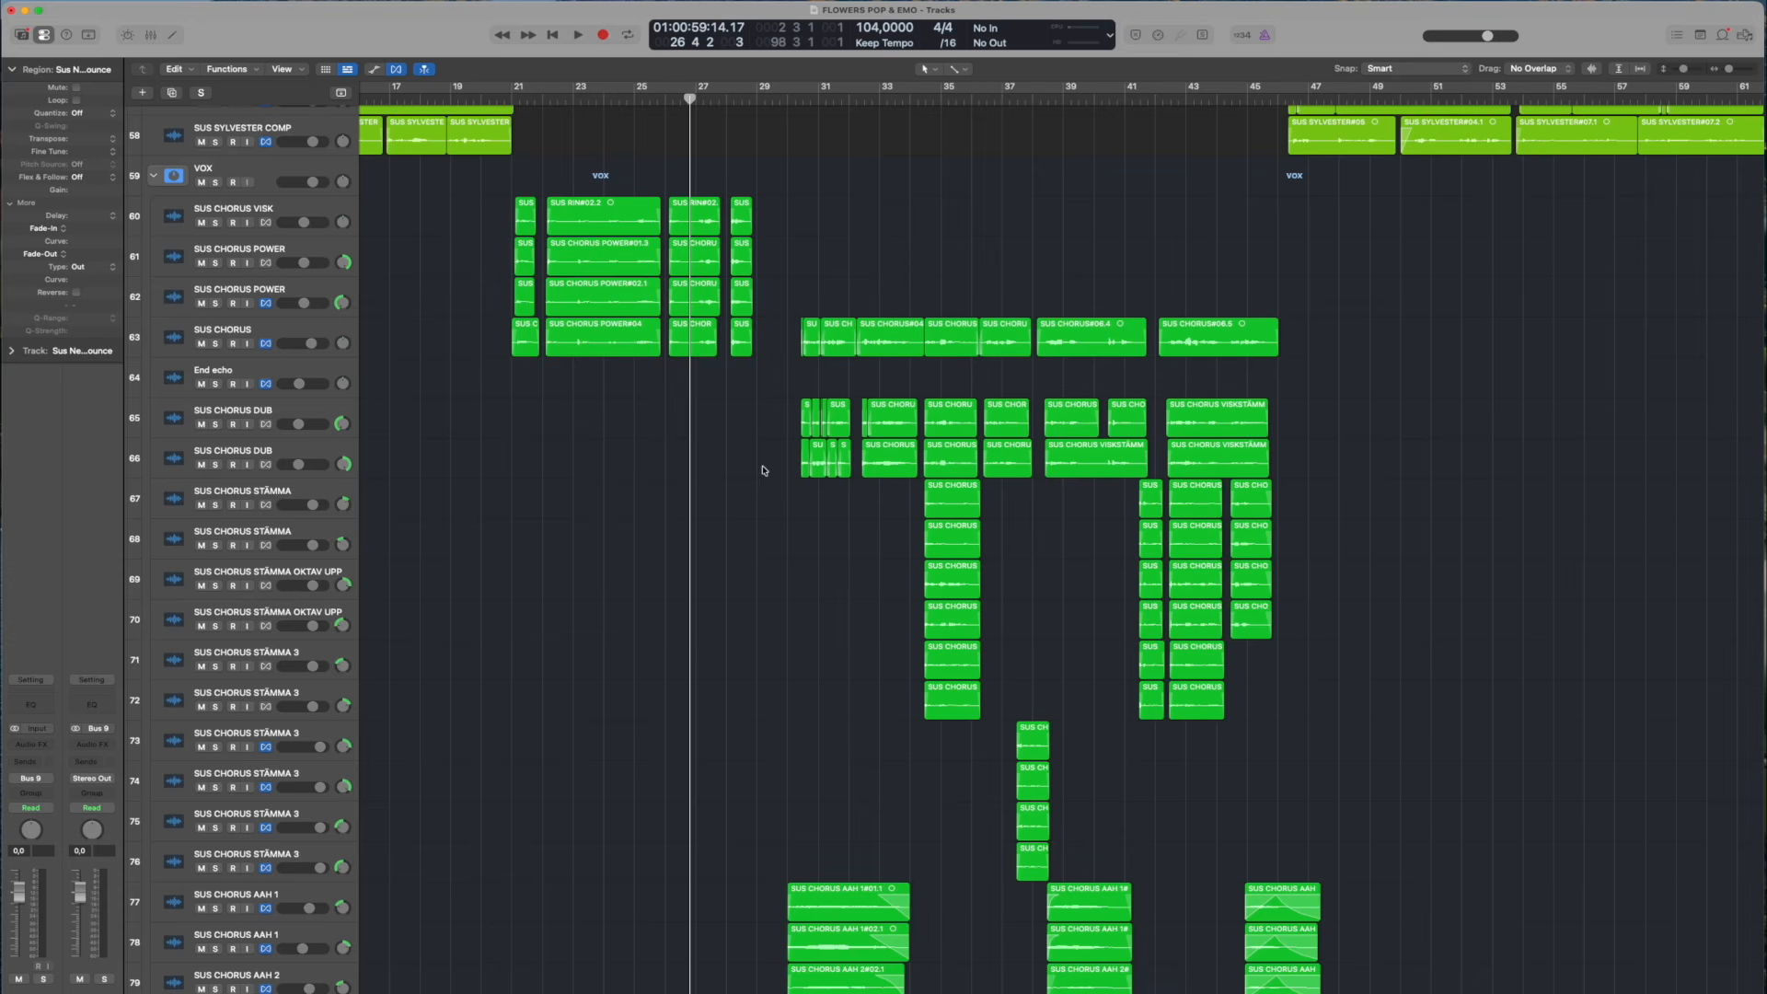
Clear the solos, position the playhead just before bar 30, and look over the layered chorus, AAH and choir tracks
{"action": "left_click", "coordinate": [762, 470]}
{"action": "left_click", "coordinate": [784, 98]}
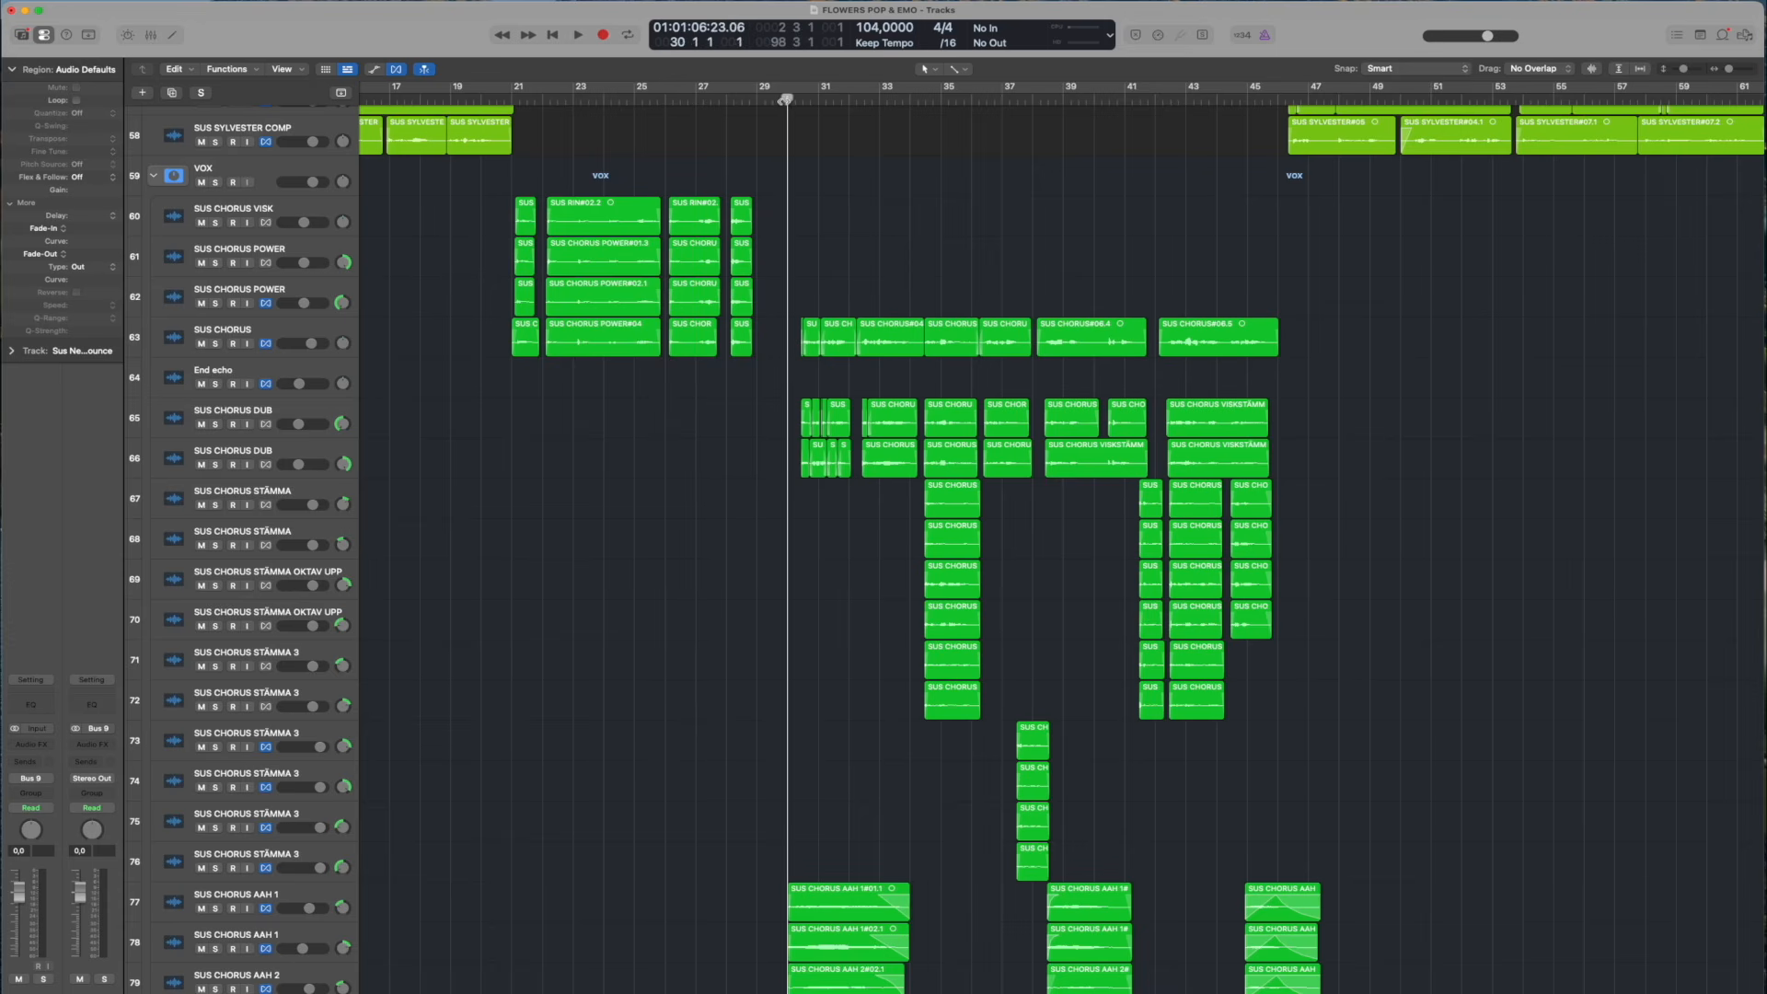
{"action": "scroll", "coordinate": [729, 505], "scroll_direction": "down", "scroll_amount": 10}
{"action": "scroll", "coordinate": [794, 143], "scroll_direction": "up", "scroll_amount": 6}
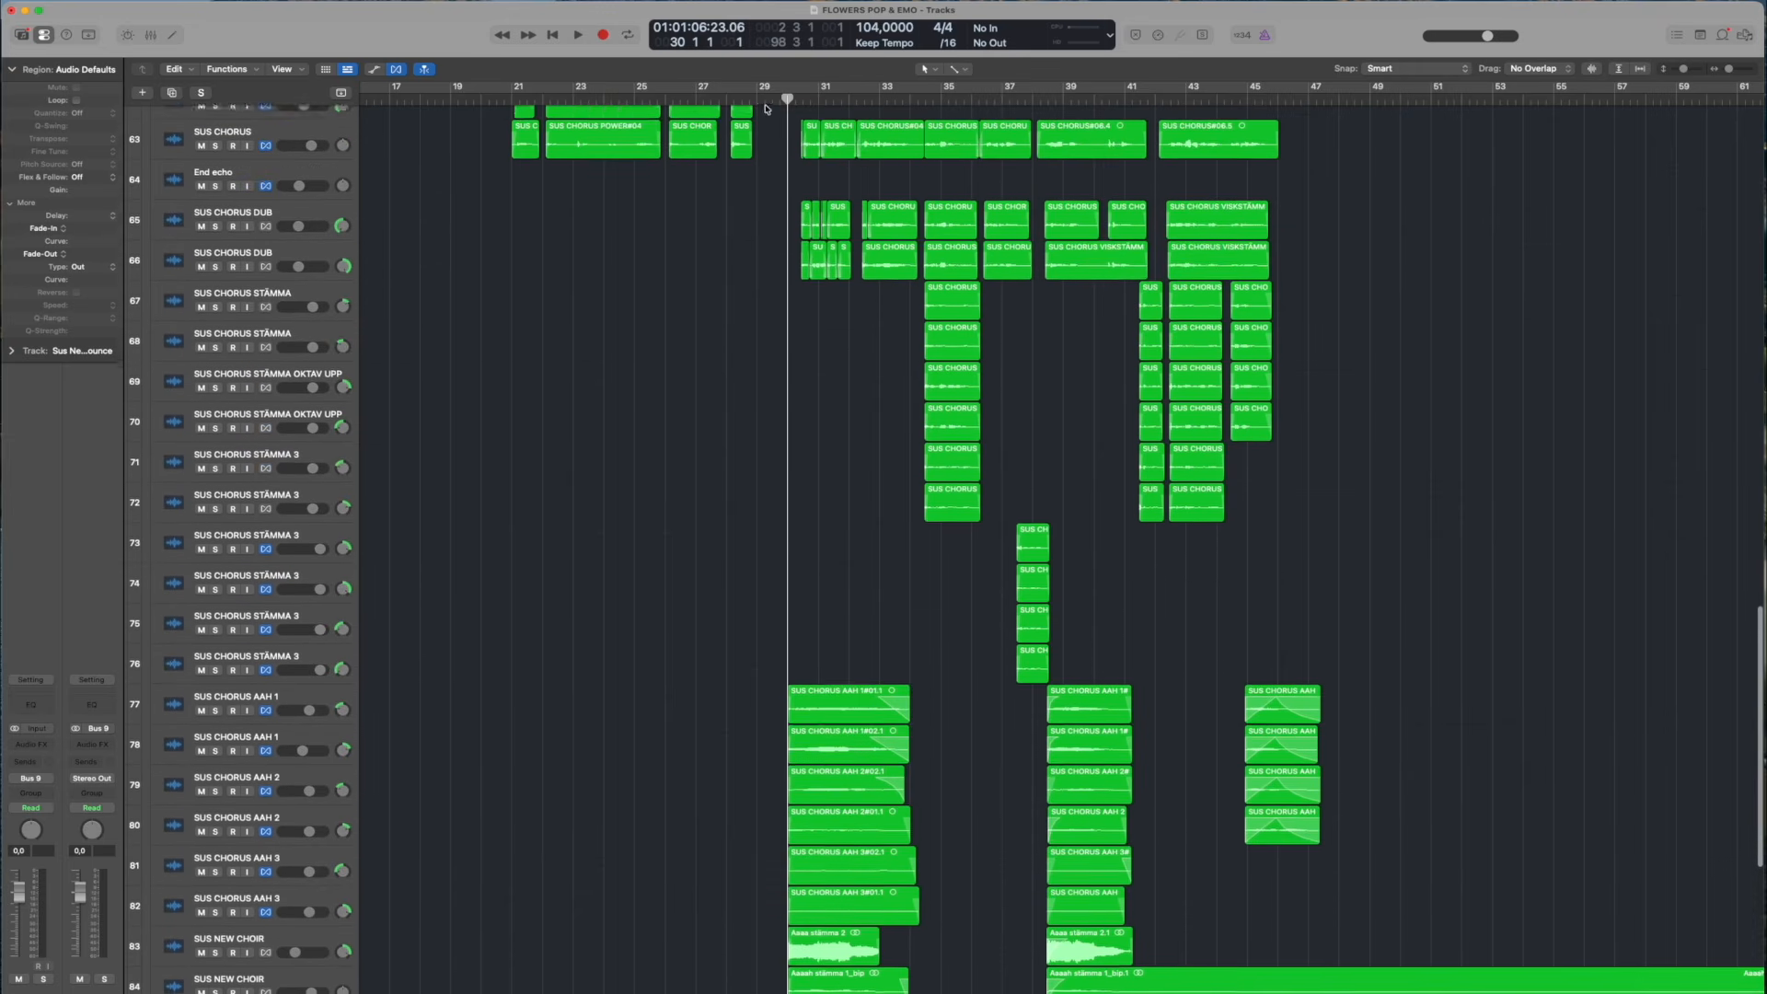
{"action": "left_click_drag", "start_coordinate": [781, 98], "coordinate": [776, 98]}
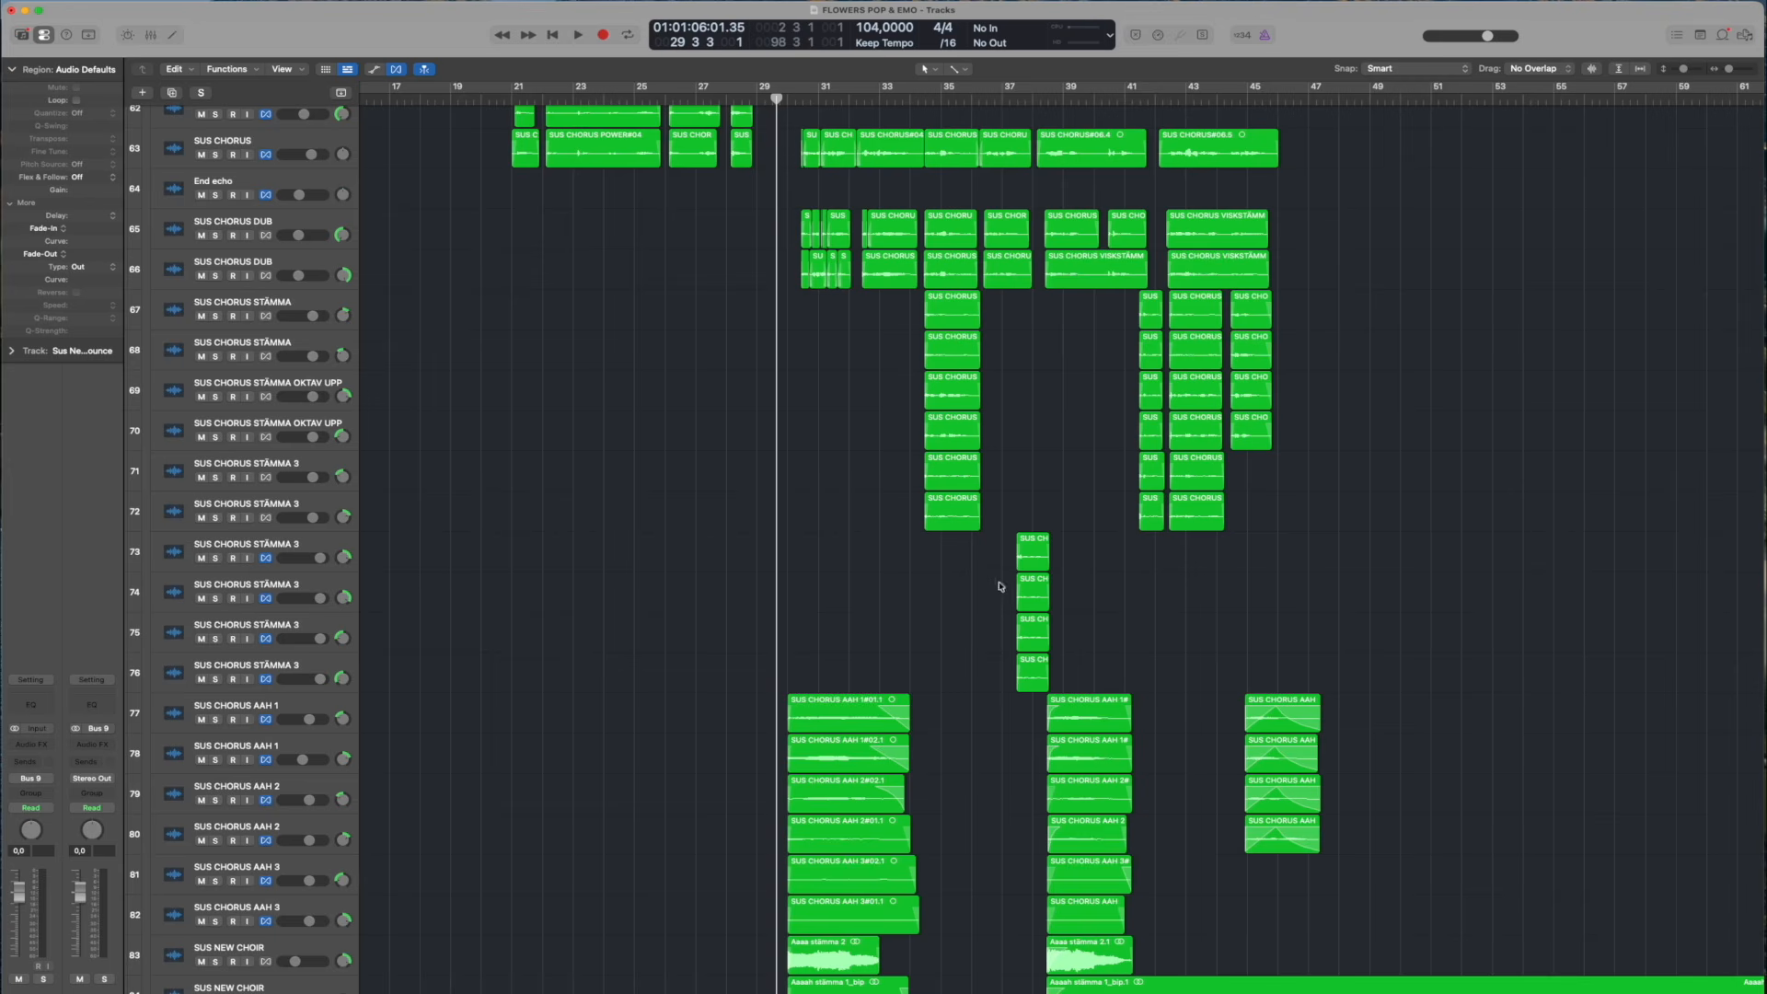
{"action": "scroll", "coordinate": [1072, 524], "scroll_direction": "down", "scroll_amount": 5}
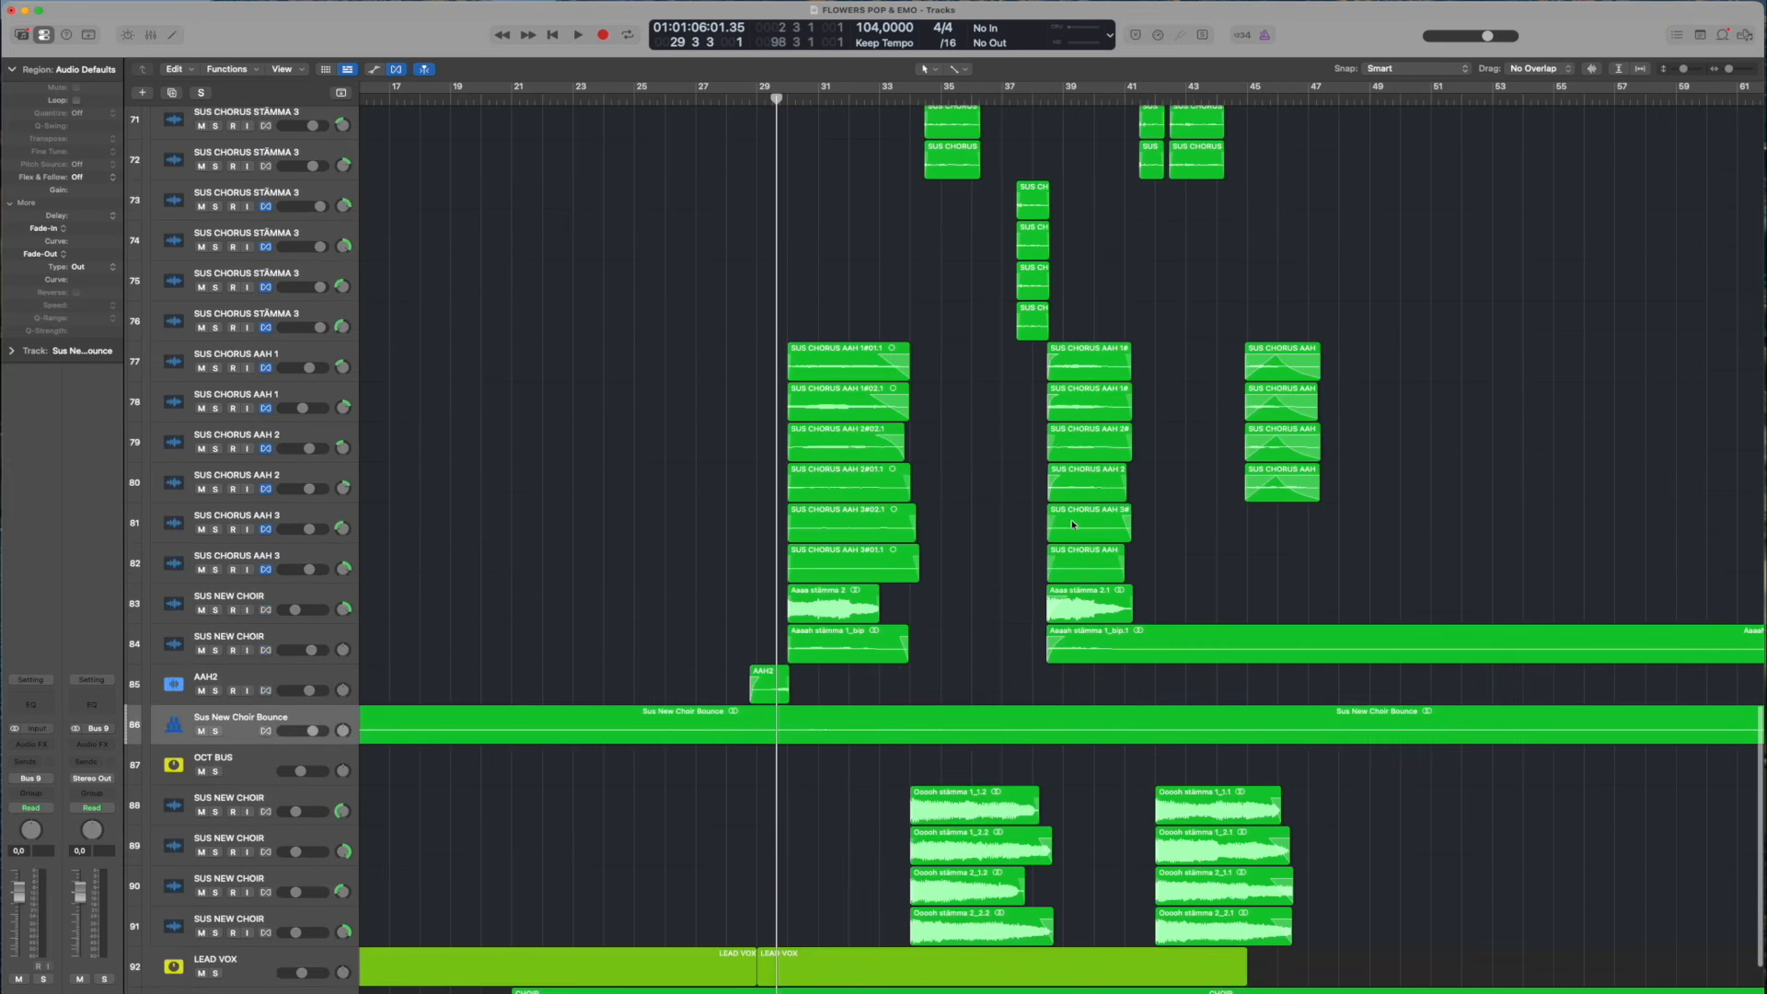
Solo the AAH2 track, play it from bar 28 into bar 30, and remove its solo
{"action": "key", "text": "space"}
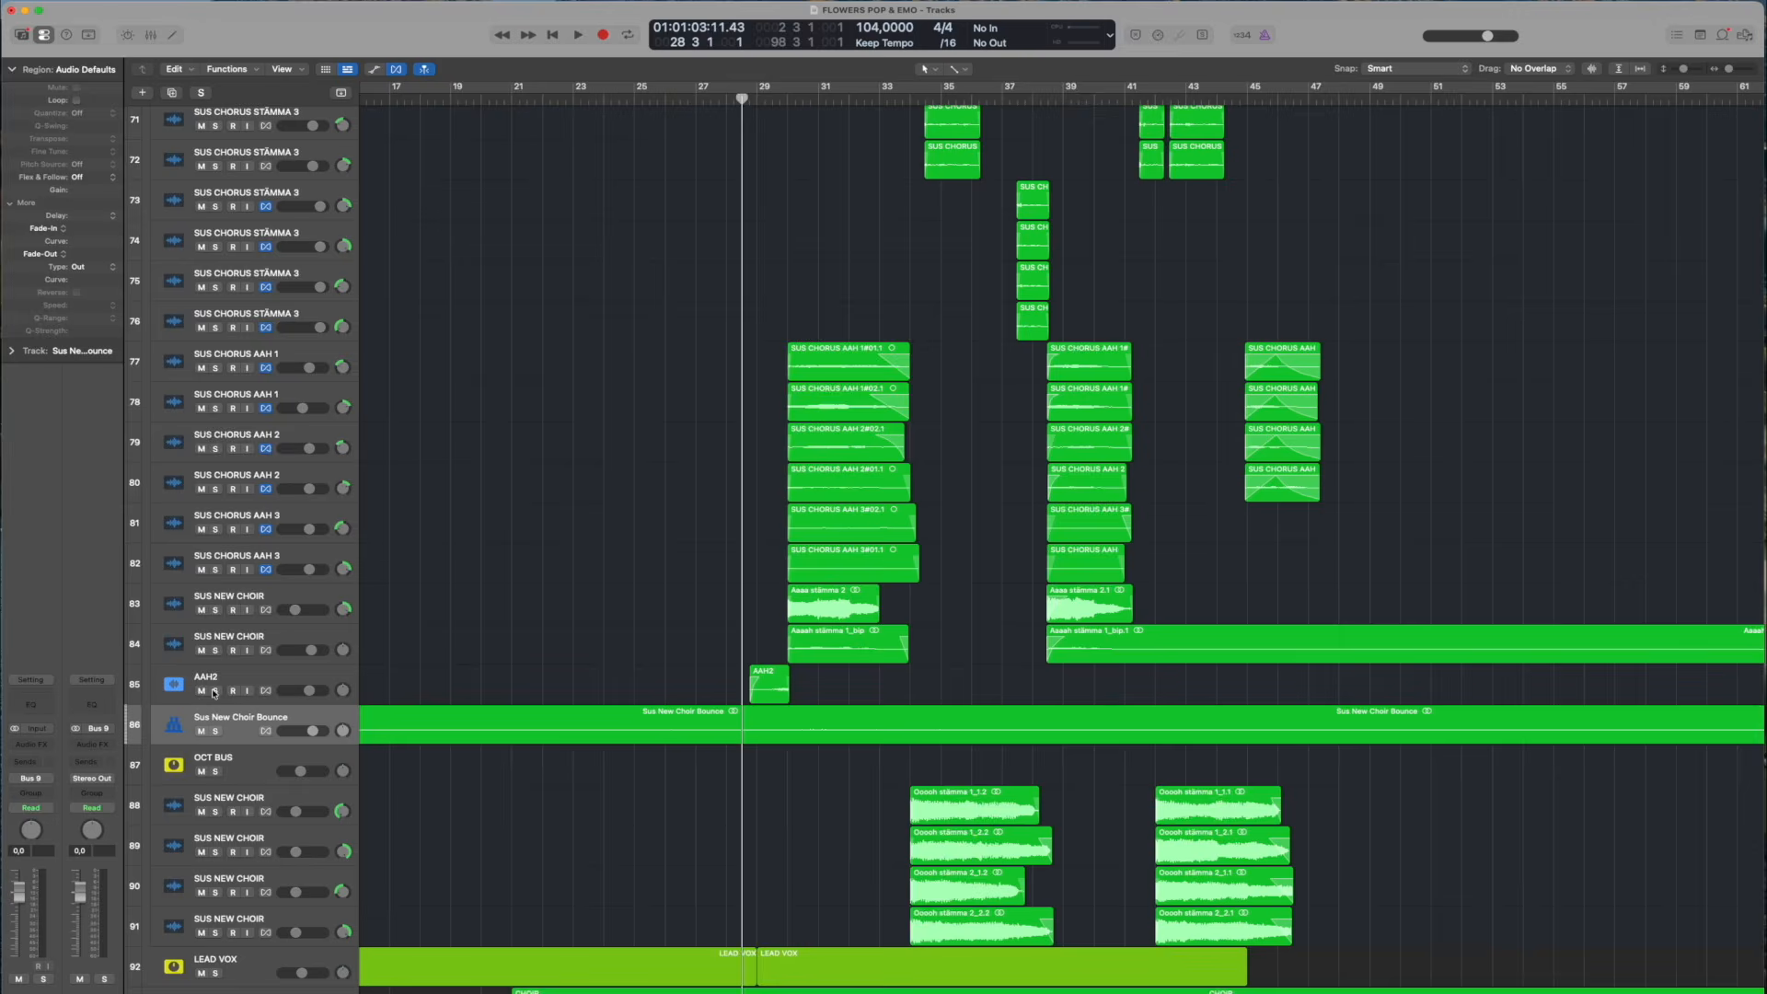
{"action": "left_click", "coordinate": [215, 691]}
{"action": "key", "text": "space"}
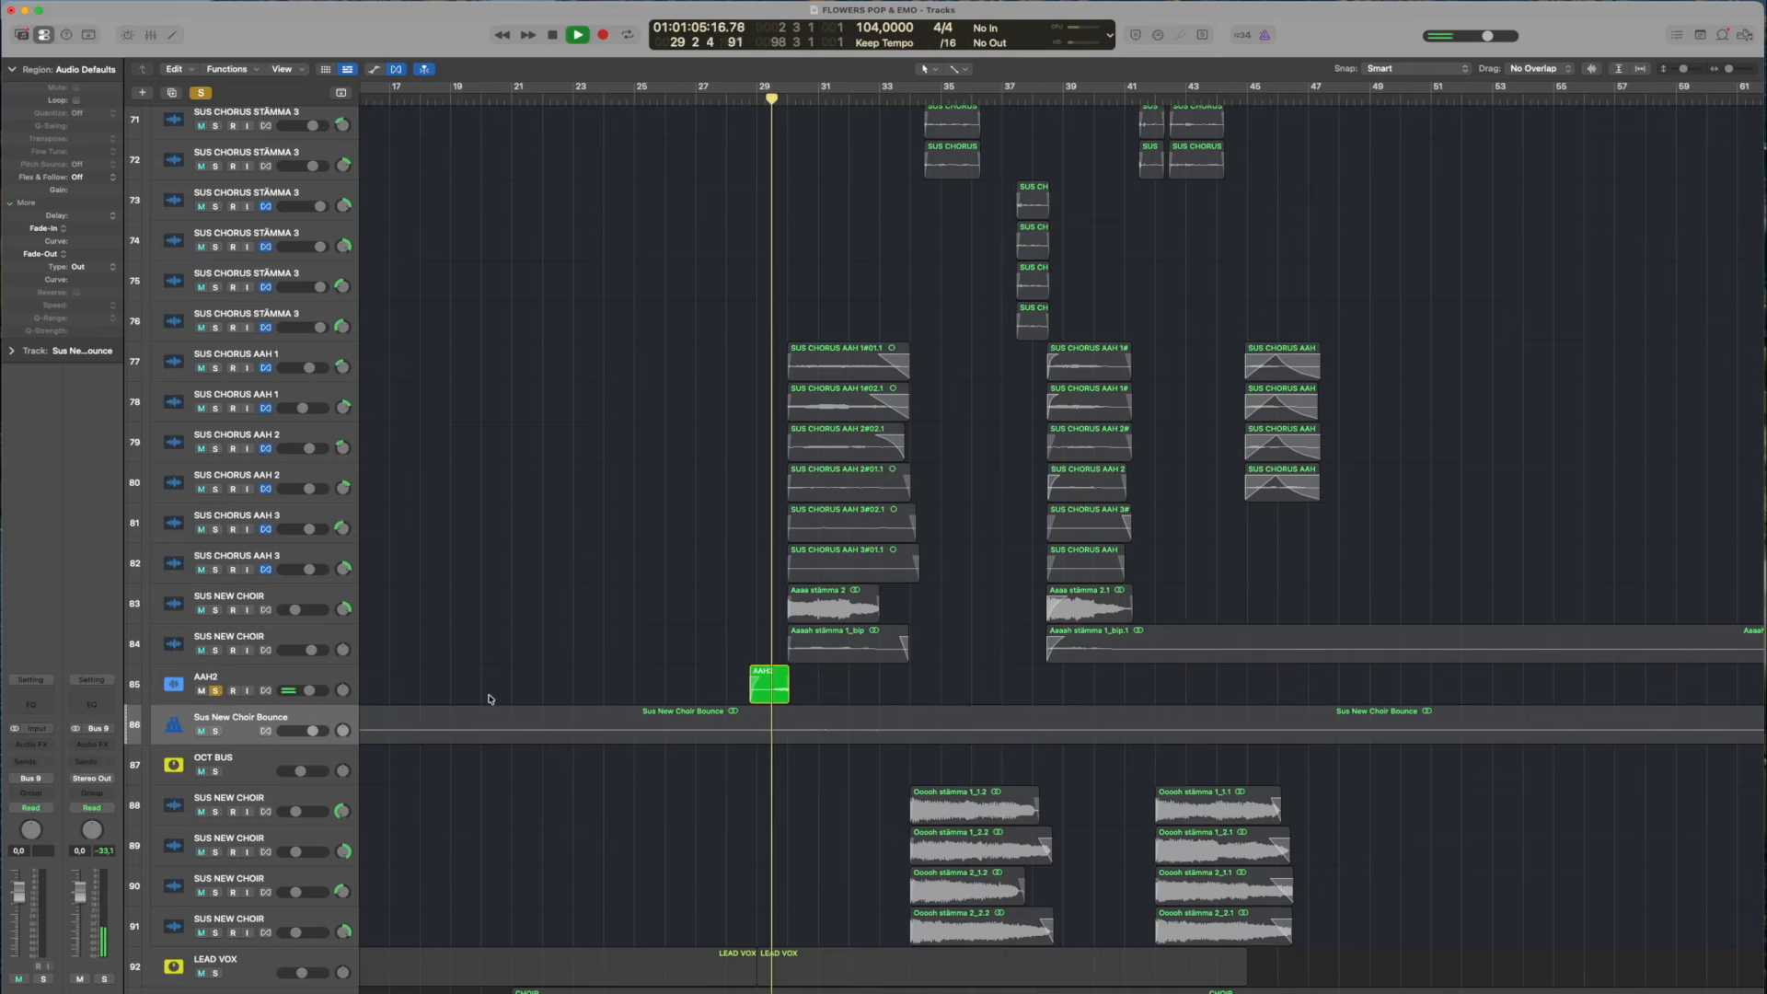
{"action": "key", "text": "space"}
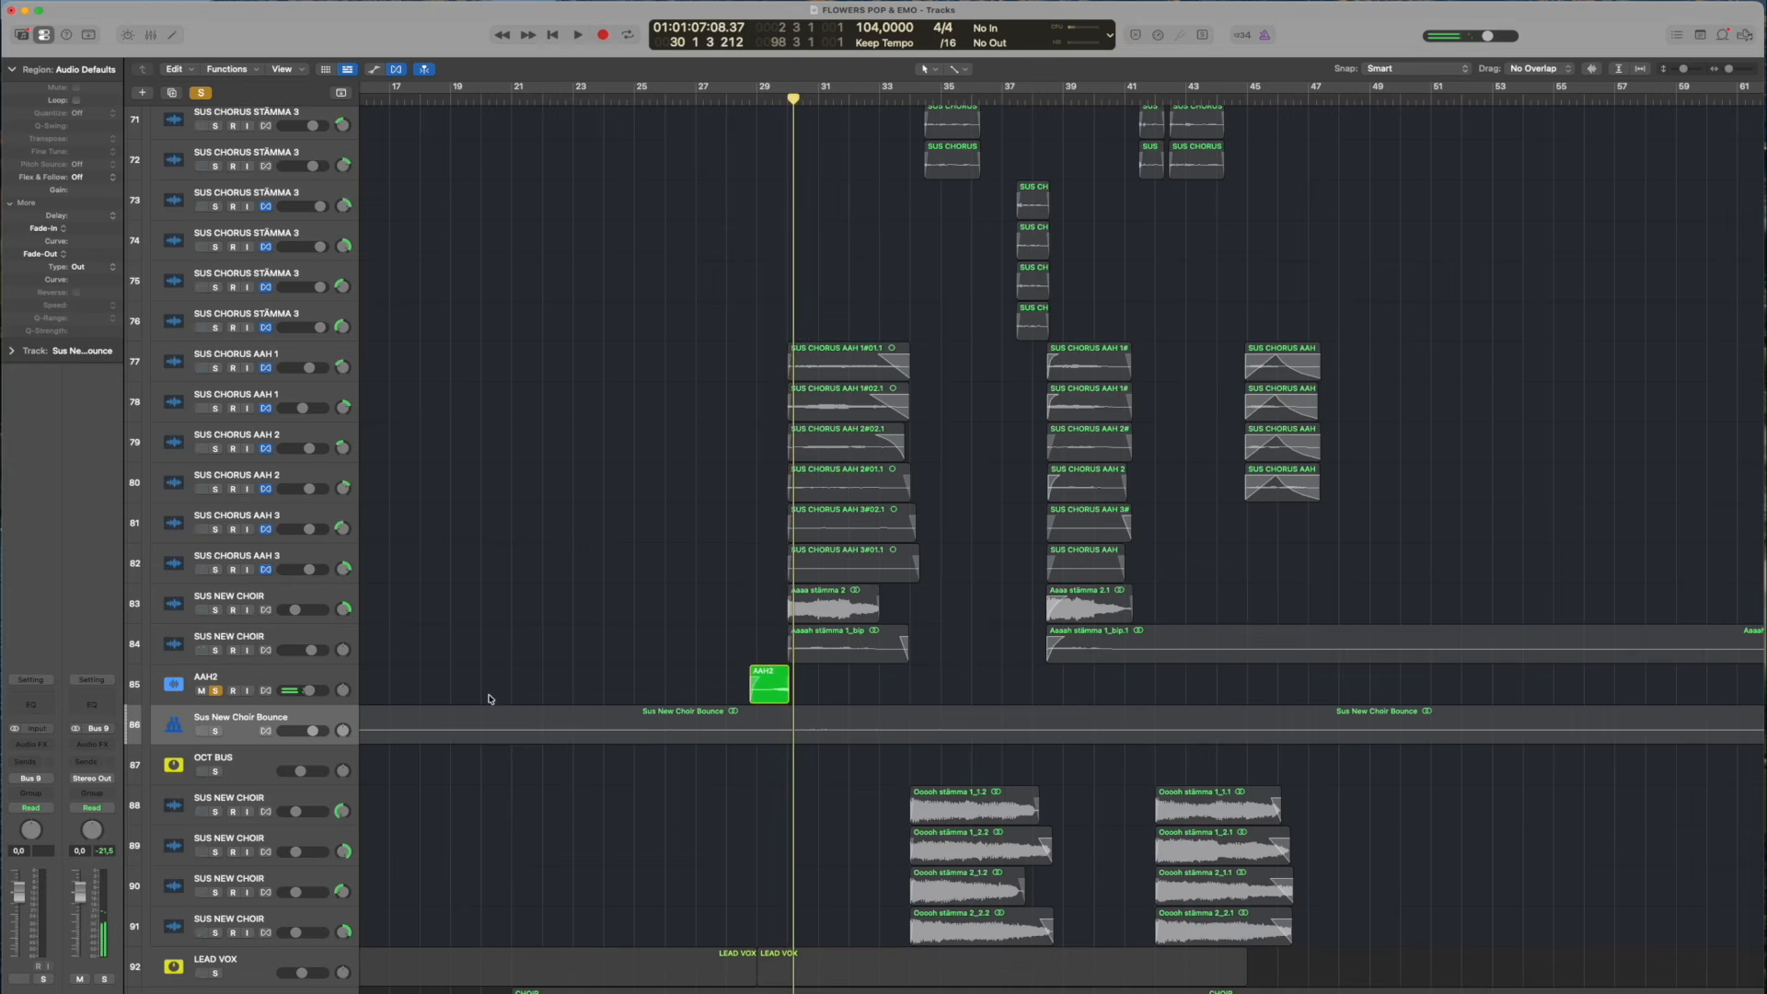
{"action": "left_click", "coordinate": [217, 692]}
{"action": "scroll", "coordinate": [364, 669], "scroll_direction": "down", "scroll_amount": 1}
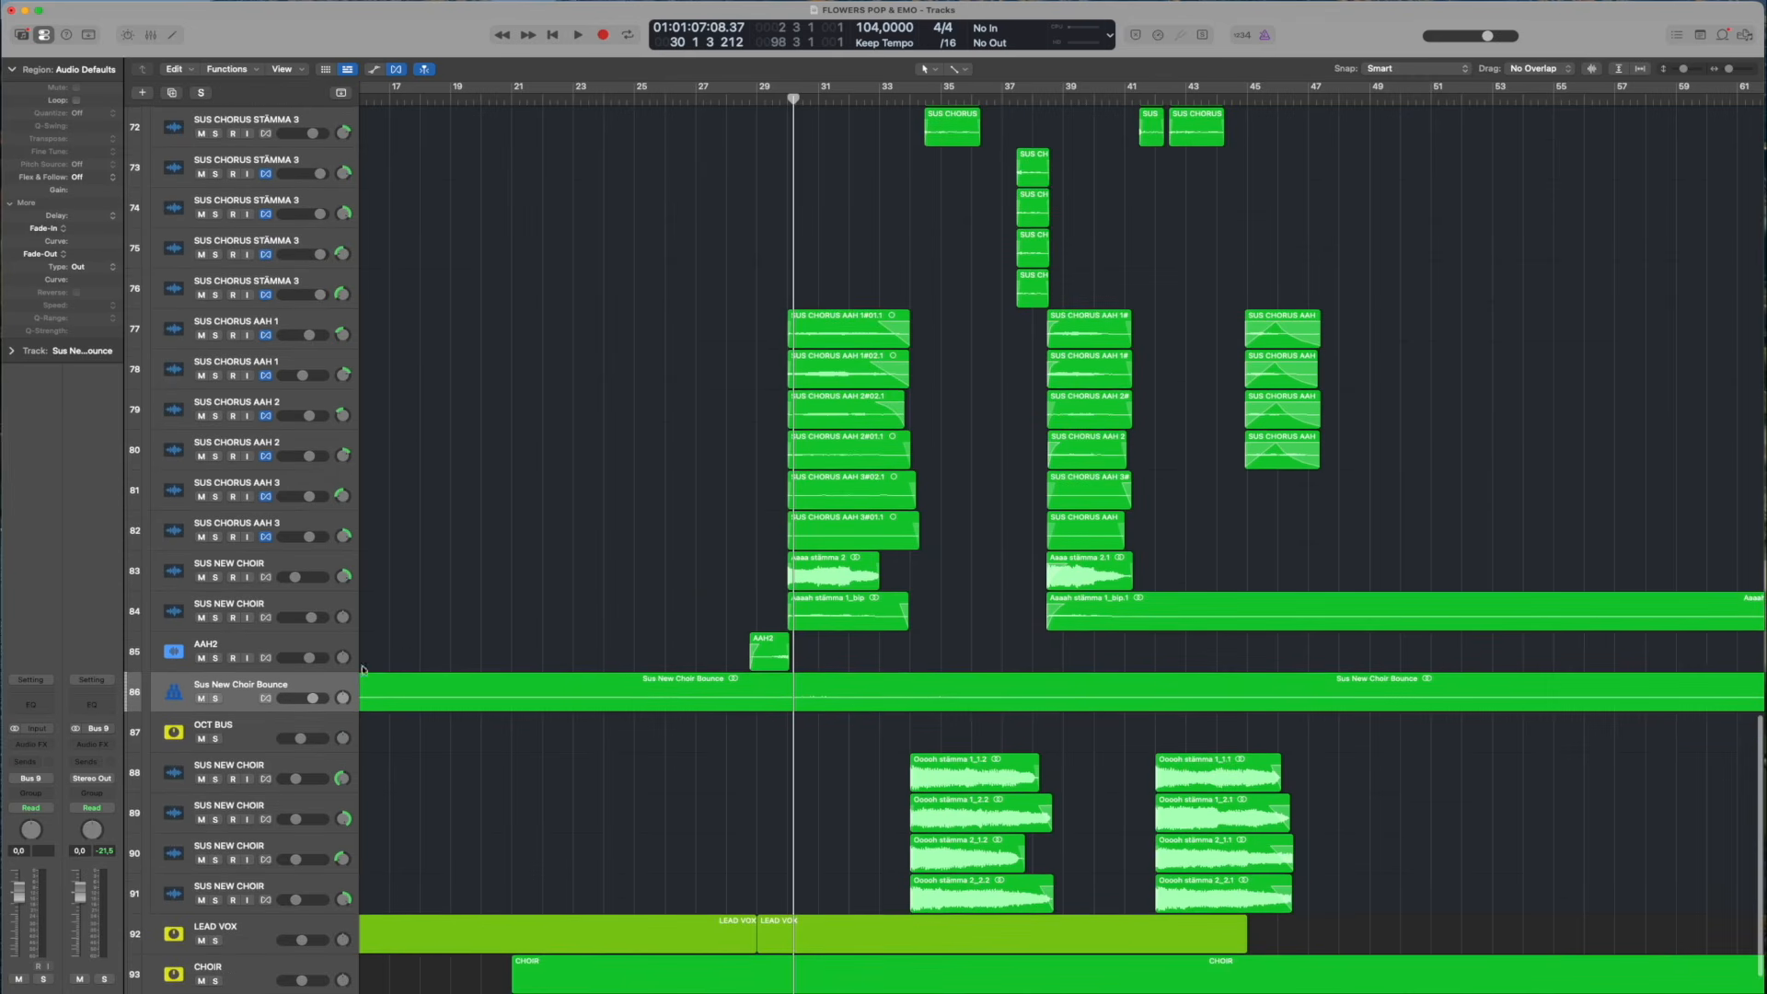
Solo the Sus New Choir Bounce track, enlarge the track heights, play it from bar 30 to 31, and remove its solo
{"action": "left_click", "coordinate": [217, 699]}
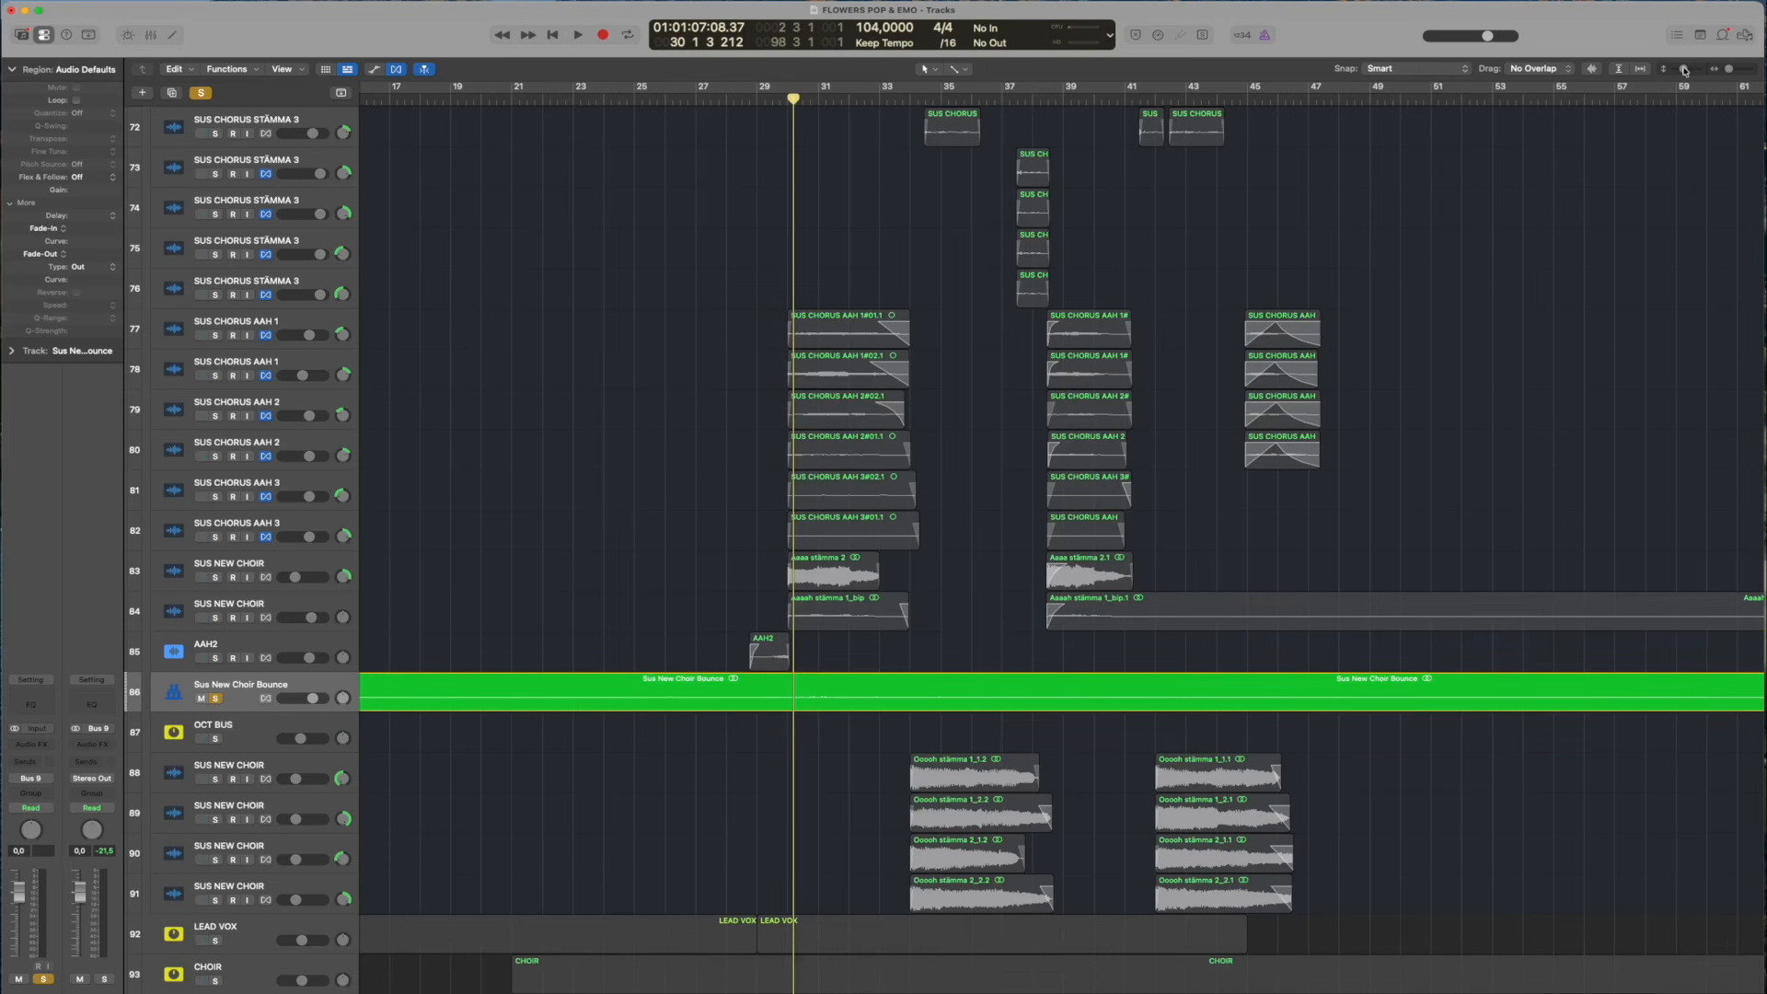
{"action": "left_click", "coordinate": [1684, 70]}
{"action": "key", "text": "space"}
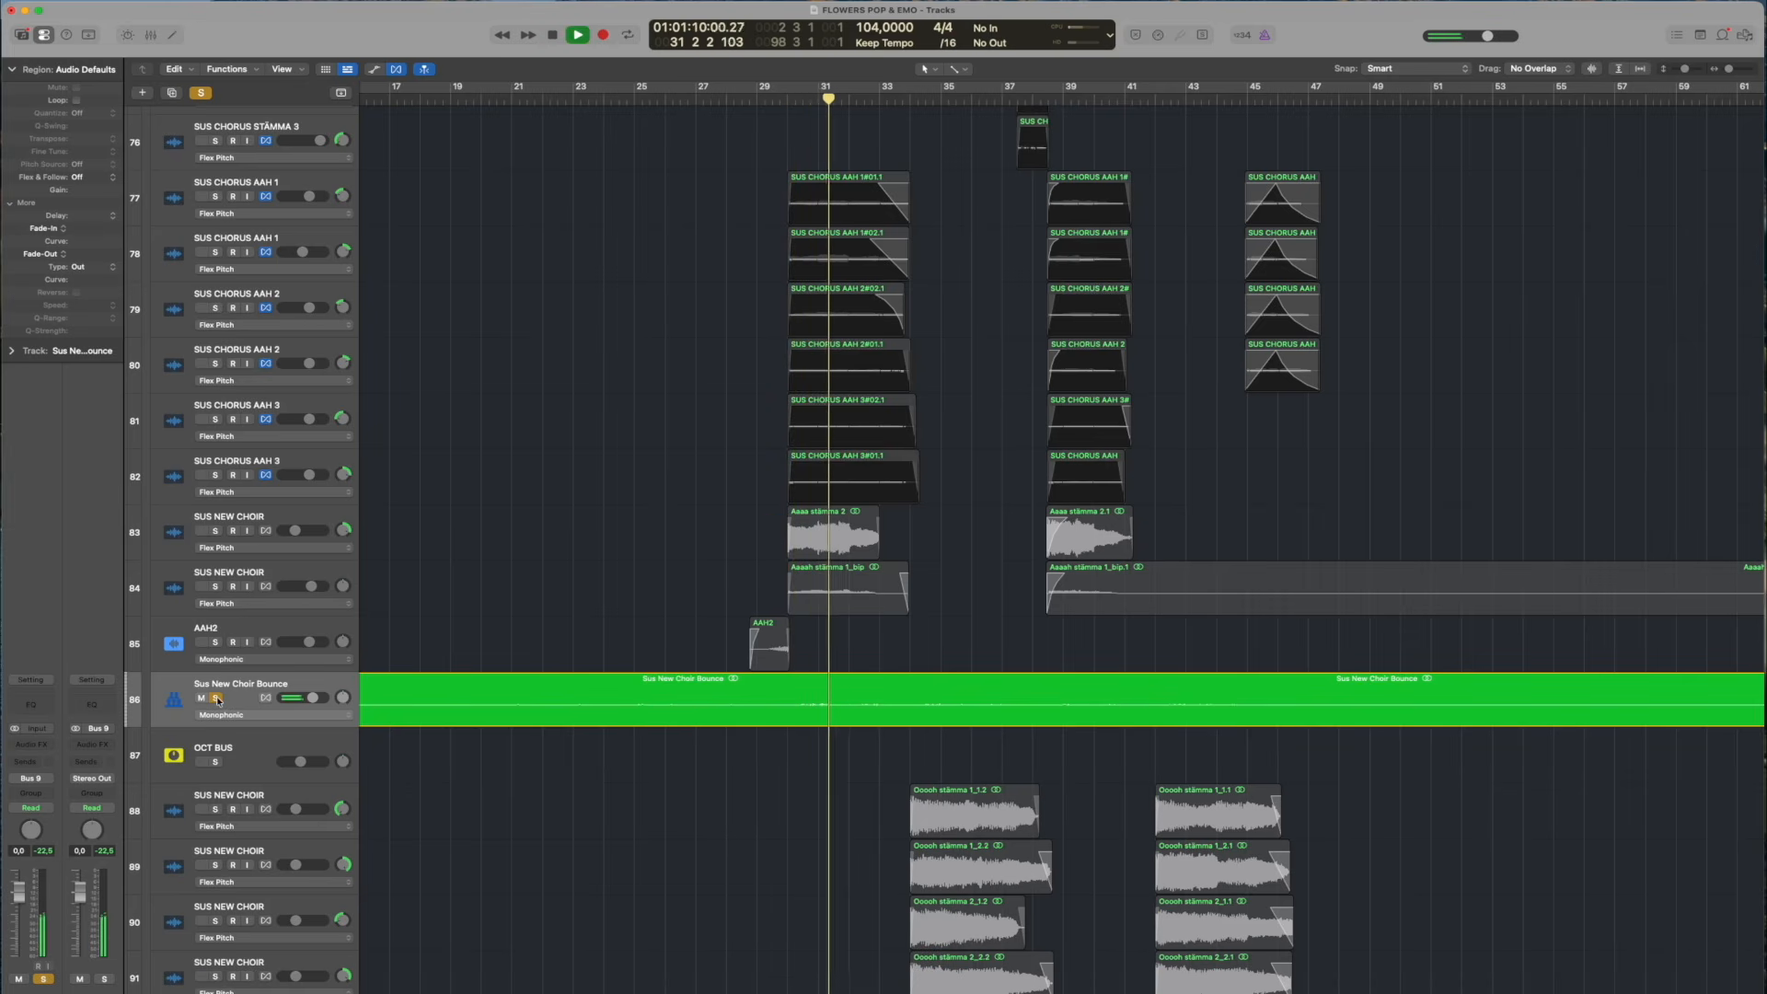
{"action": "key", "text": "space"}
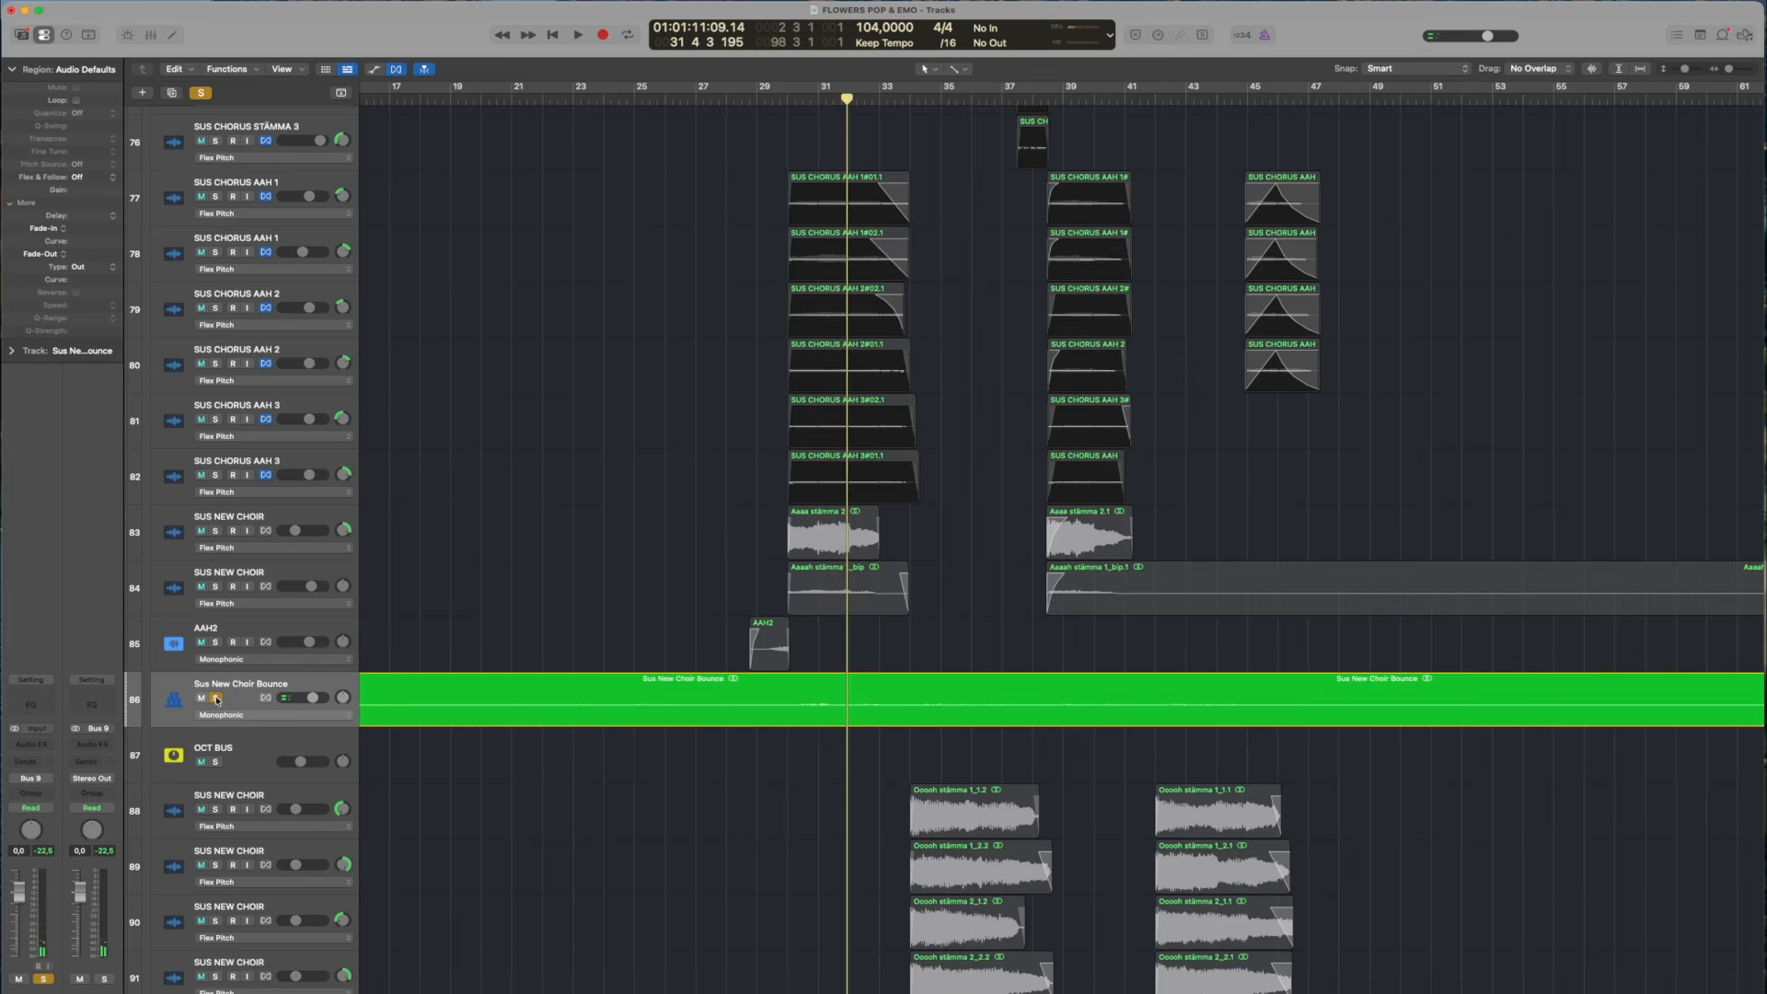
{"action": "mouse_move", "coordinate": [325, 694]}
{"action": "left_click", "coordinate": [216, 698]}
Play from bar 34 and solo tracks 65 to 77, from SUS CHORUS DUB through the STÄMMA harmonies to SUS CHORUS AAH 1
{"action": "scroll", "coordinate": [1062, 170], "scroll_direction": "up", "scroll_amount": 9}
{"action": "left_click", "coordinate": [918, 99]}
{"action": "scroll", "coordinate": [1057, 328], "scroll_direction": "up", "scroll_amount": 5}
{"action": "key", "text": "space"}
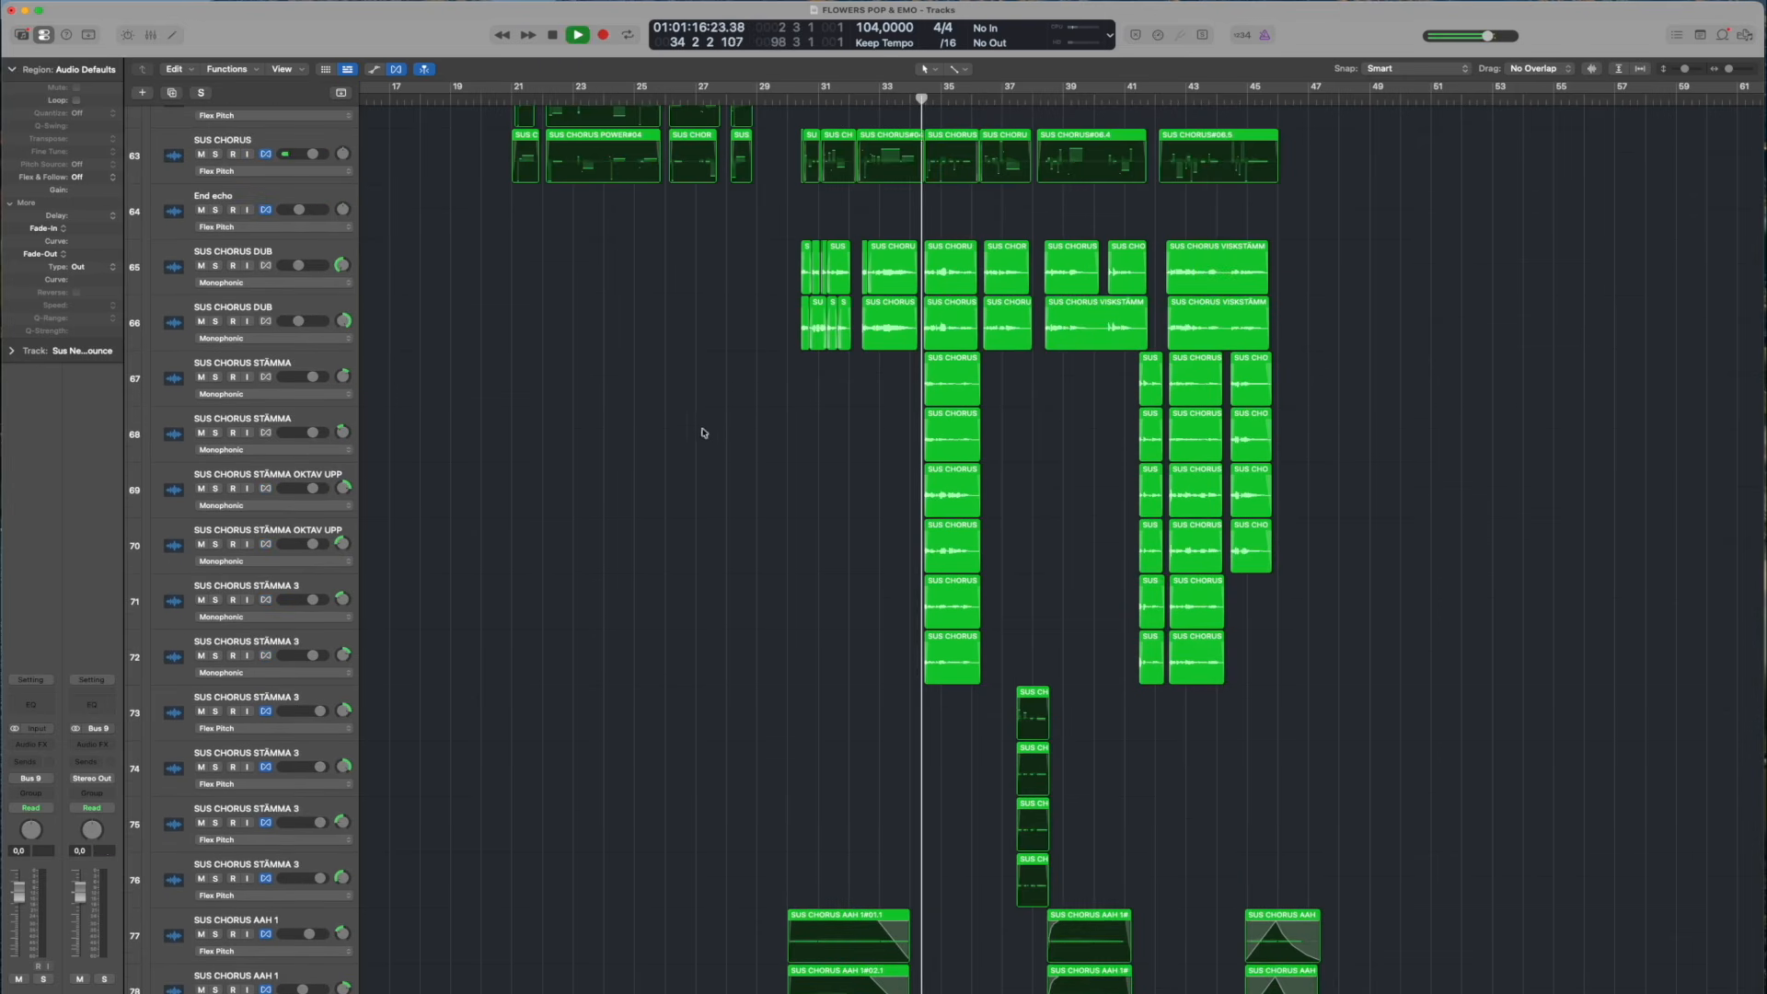
{"action": "left_click_drag", "start_coordinate": [215, 266], "coordinate": [215, 377]}
{"action": "left_click_drag", "start_coordinate": [204, 490], "coordinate": [150, 931]}
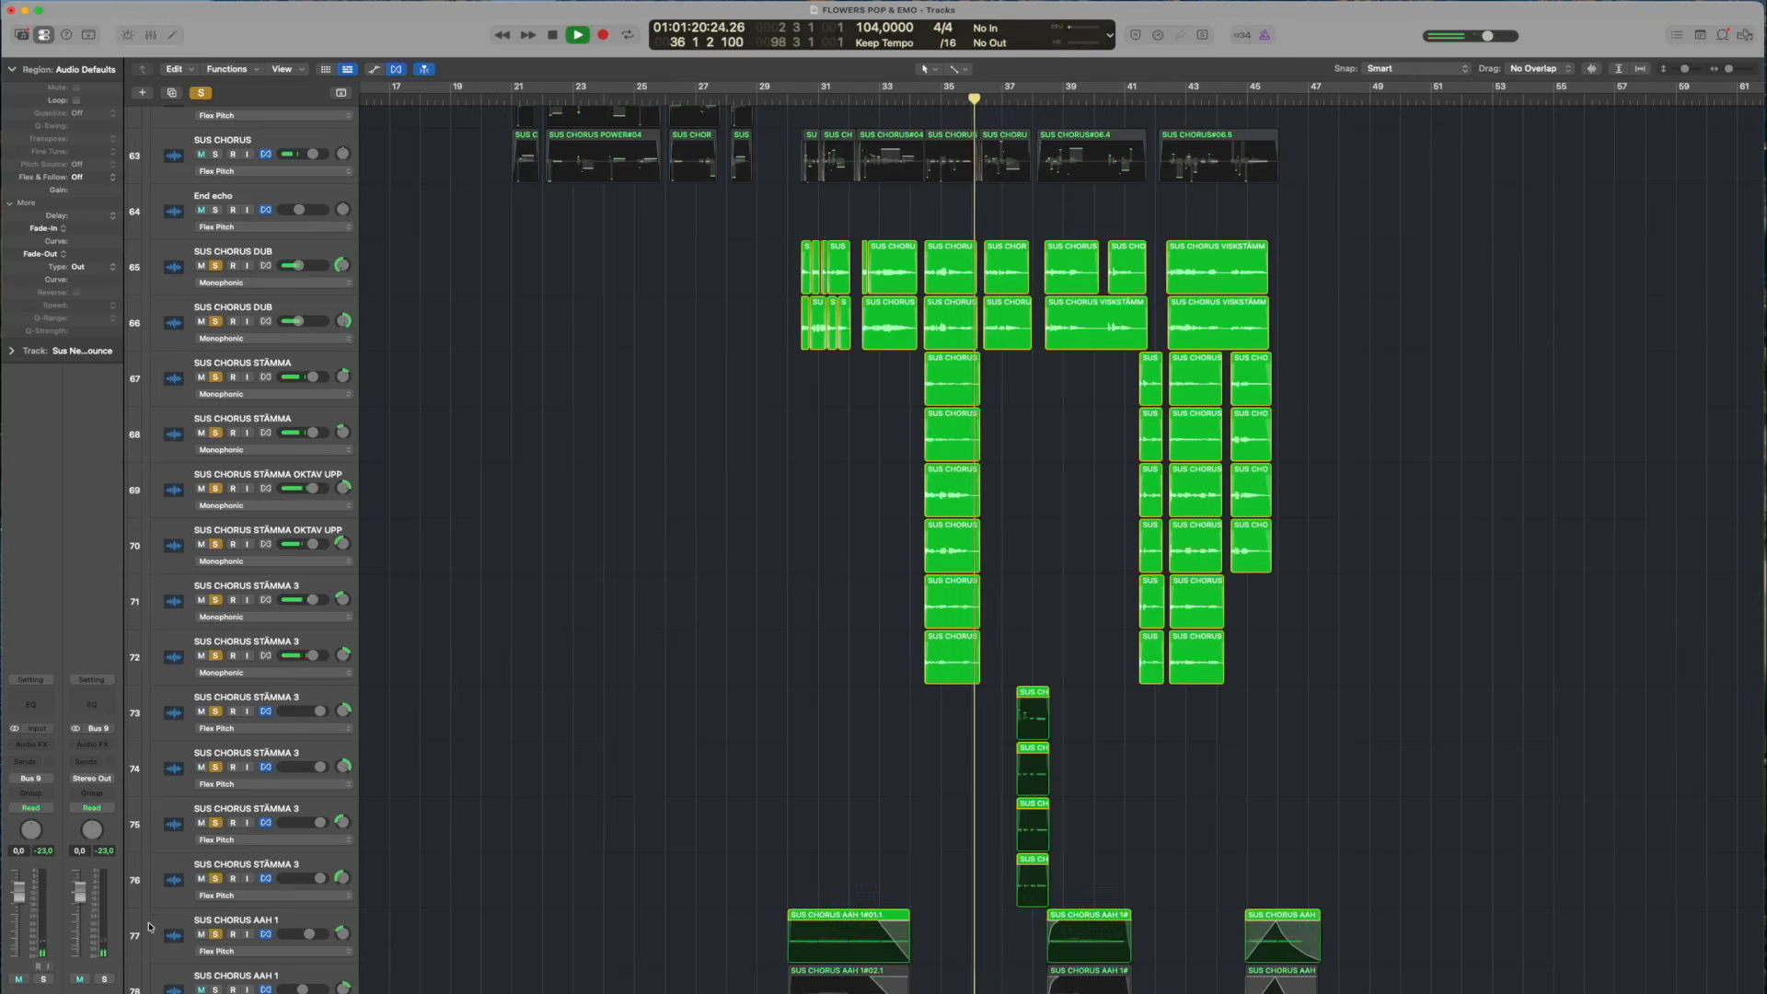
Extend the solo to the AAH tracks 78 to 80, stop playback at bar 38, and clear all solos
{"action": "scroll", "coordinate": [150, 932], "scroll_direction": "down", "scroll_amount": 5}
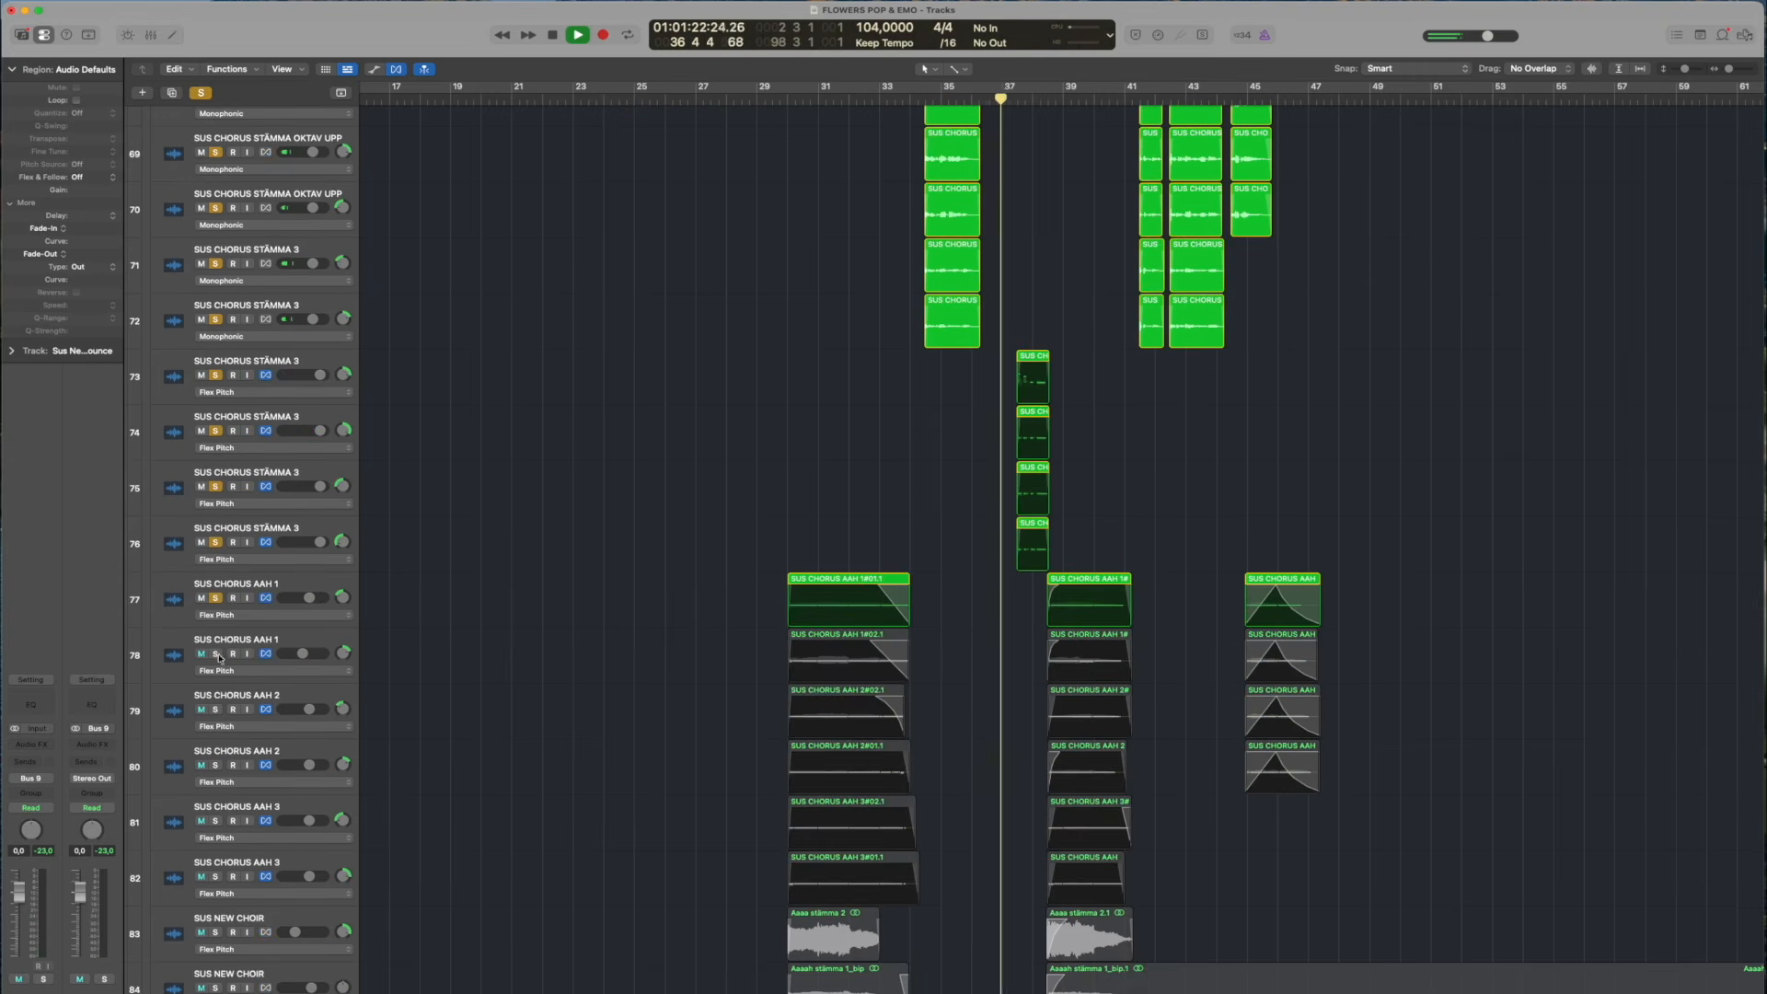
{"action": "left_click_drag", "start_coordinate": [224, 653], "coordinate": [219, 764]}
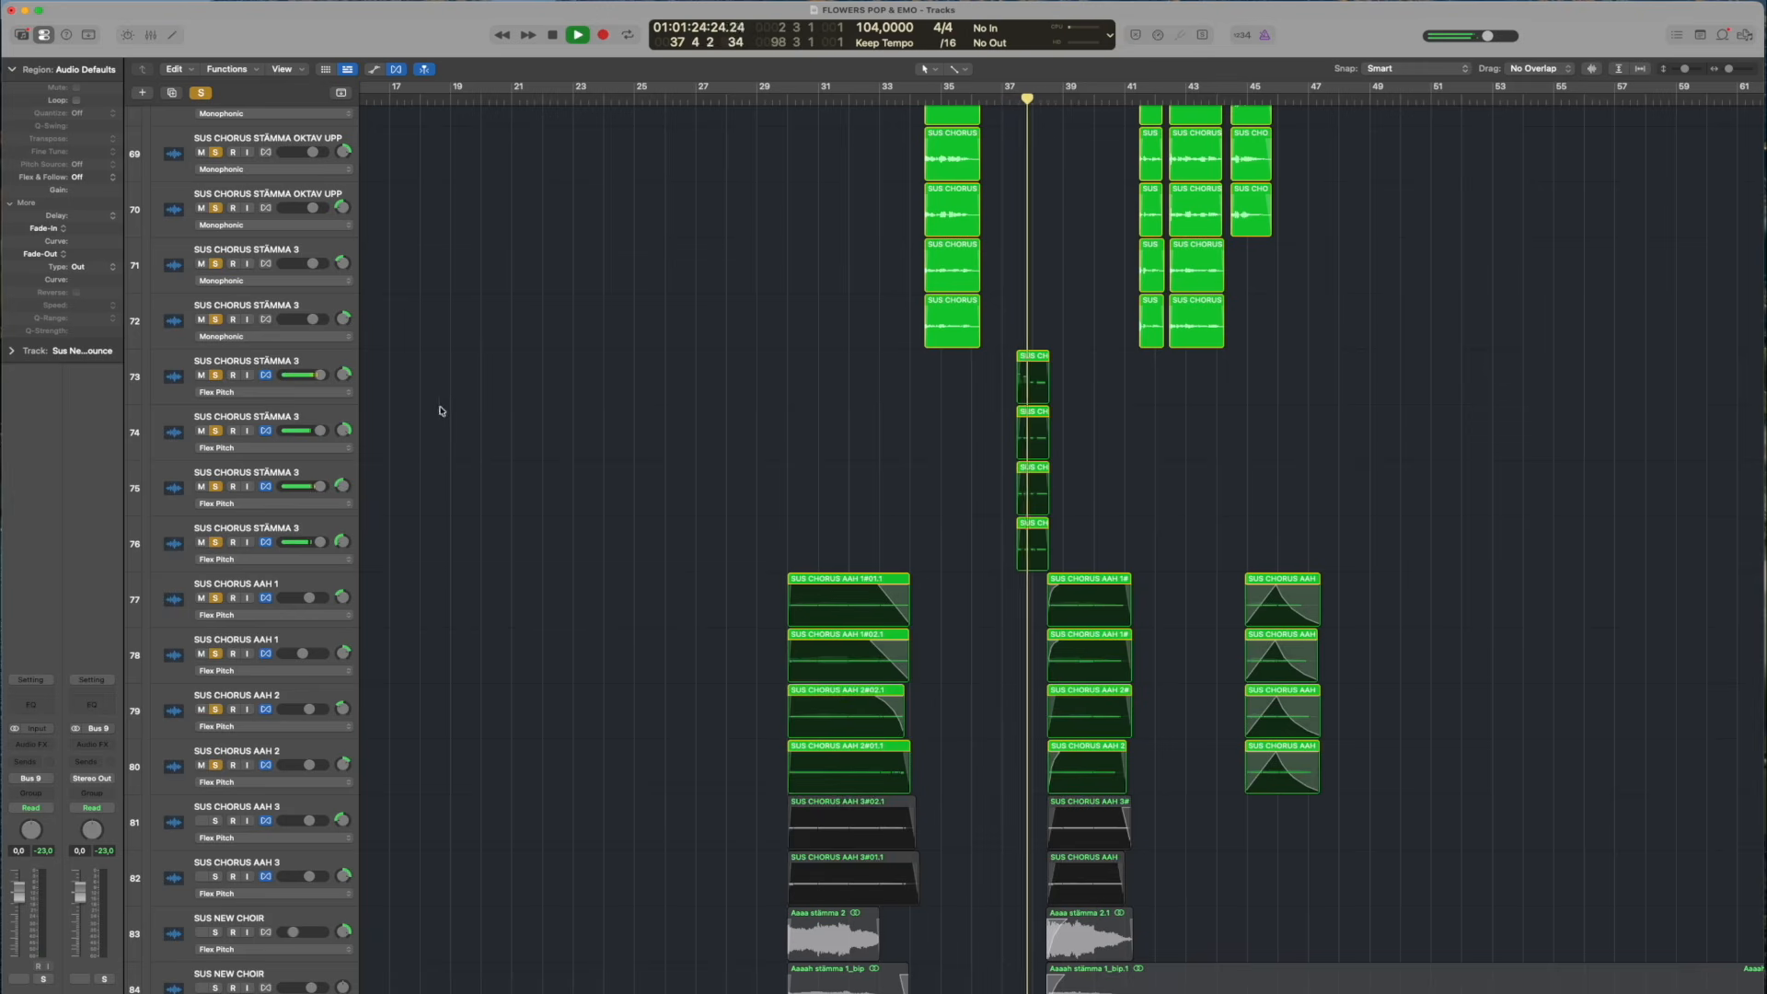
{"action": "key", "text": "space"}
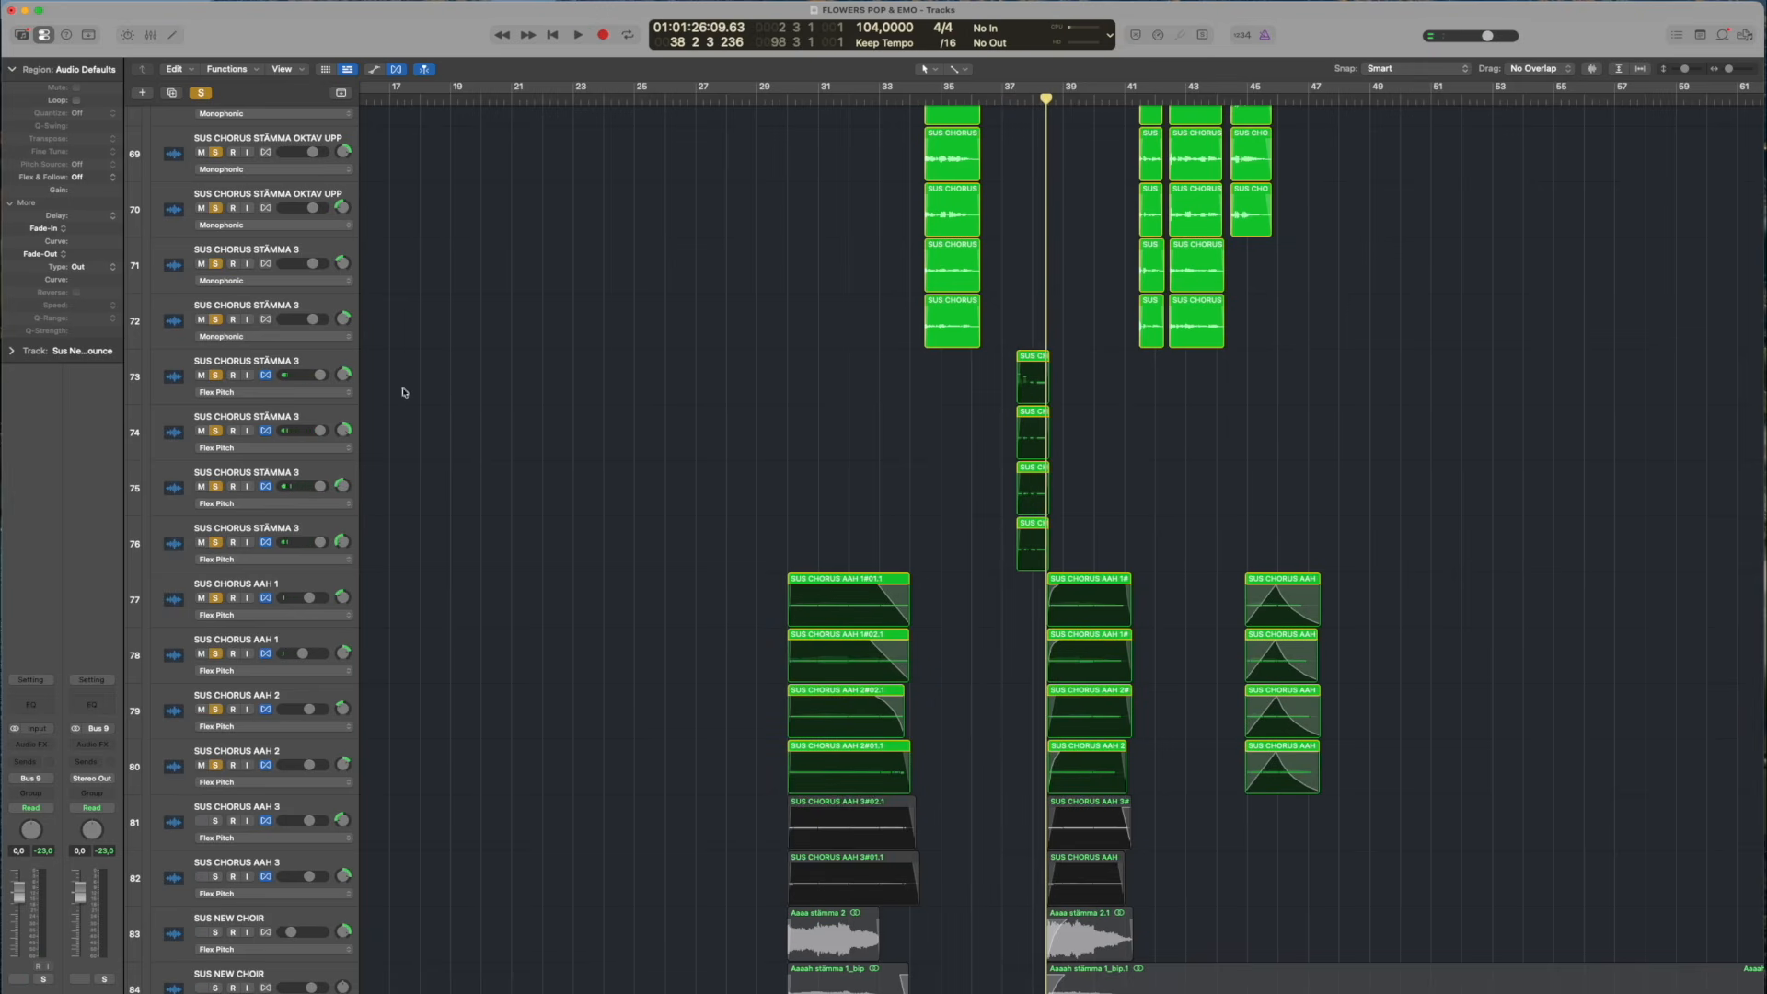
{"action": "left_click", "coordinate": [203, 95]}
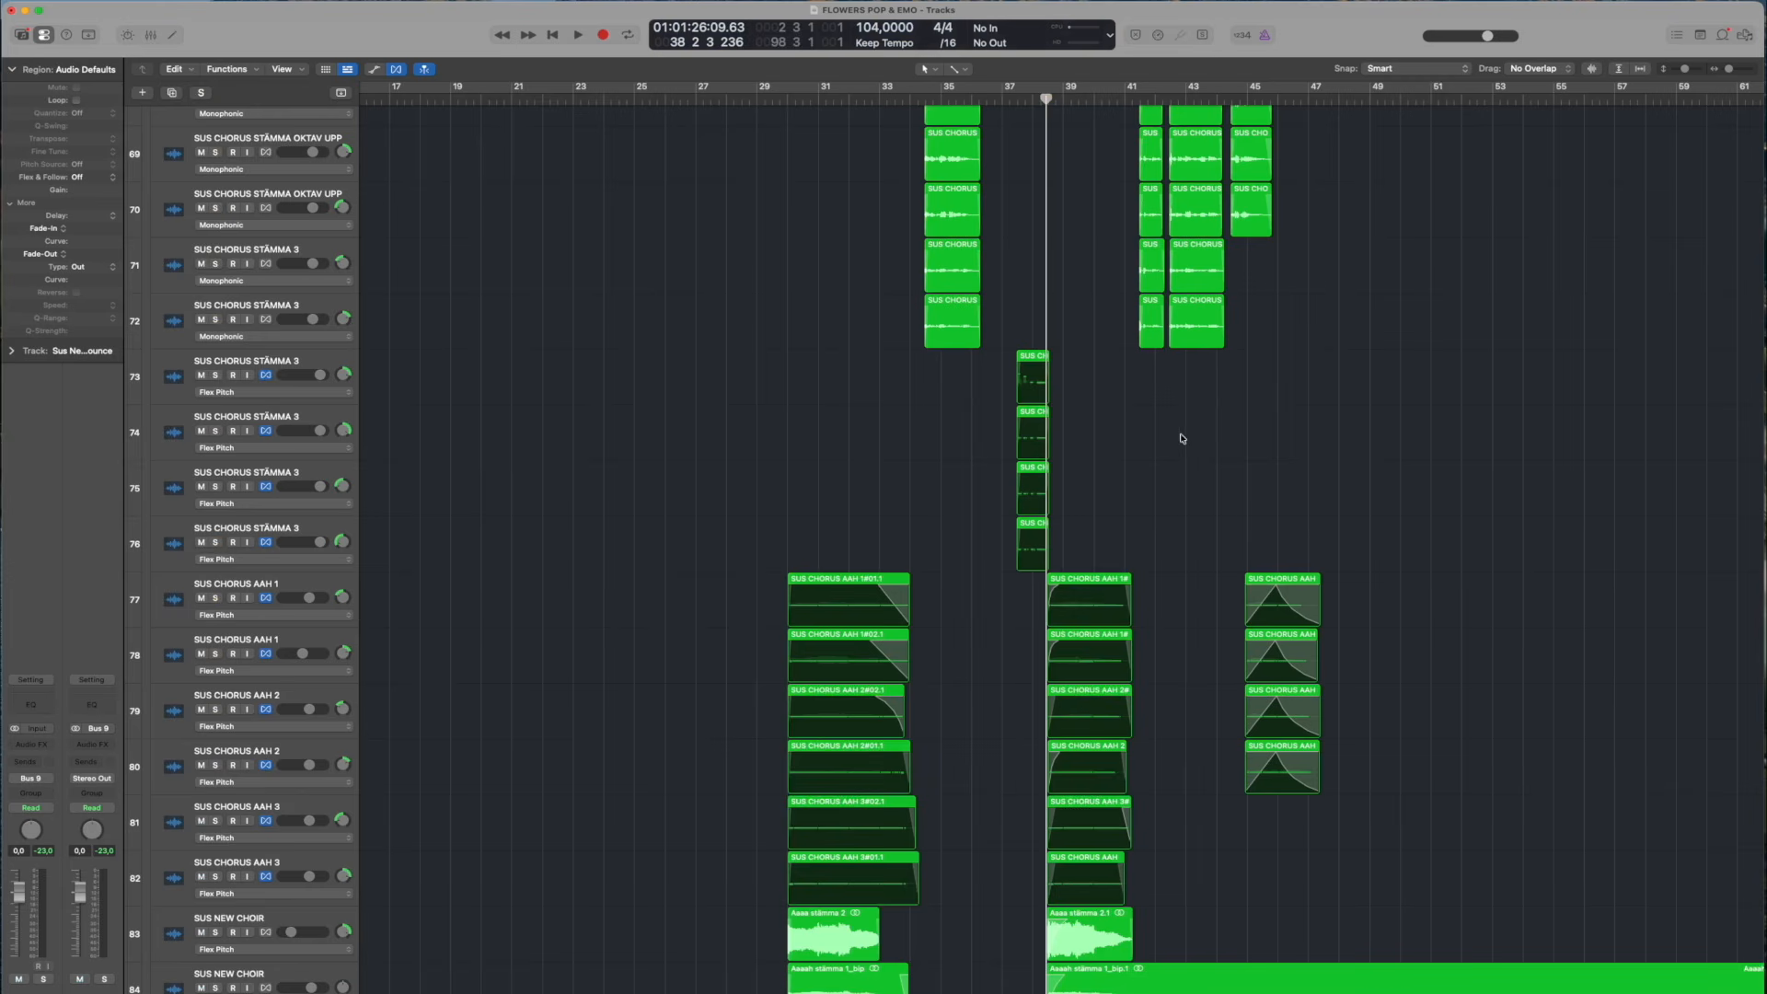
Solo the AAH tracks 77 to 81, play their faded regions from the end of bar 44, clear the solos and stop
{"action": "scroll", "coordinate": [1368, 428], "scroll_direction": "up", "scroll_amount": 1}
{"action": "left_click", "coordinate": [1237, 96]}
{"action": "left_click_drag", "start_coordinate": [214, 614], "coordinate": [211, 837]}
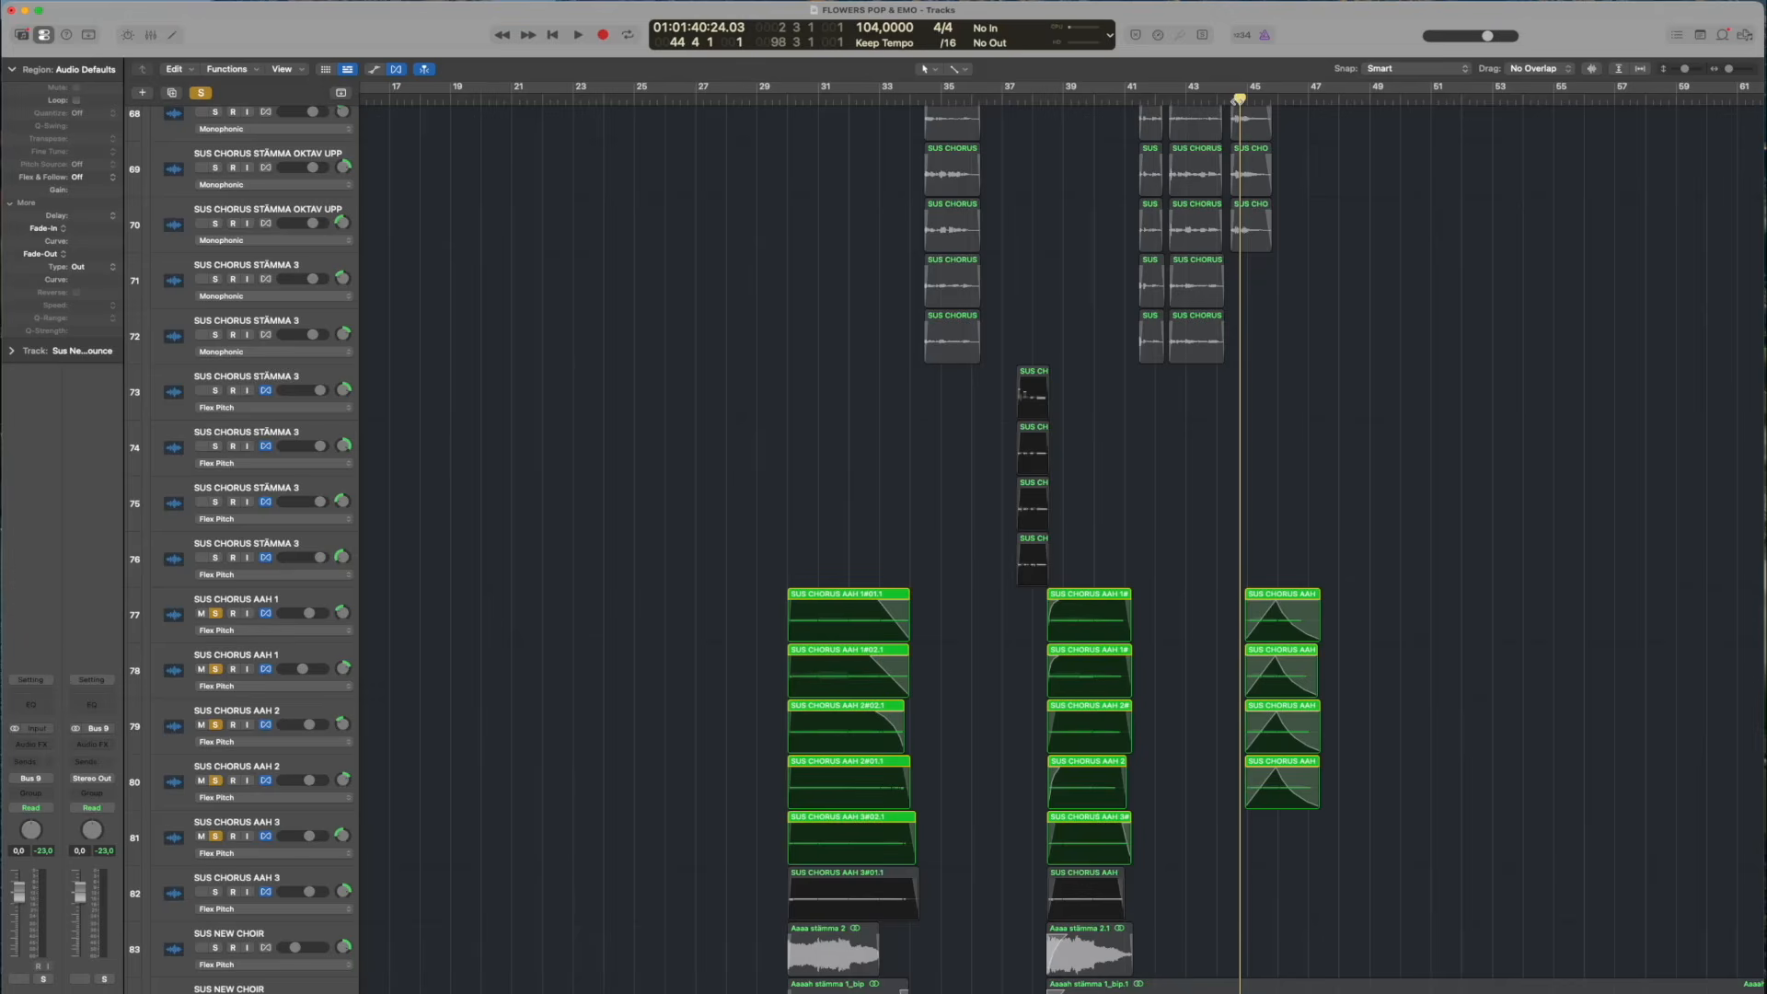
{"action": "key", "text": "space"}
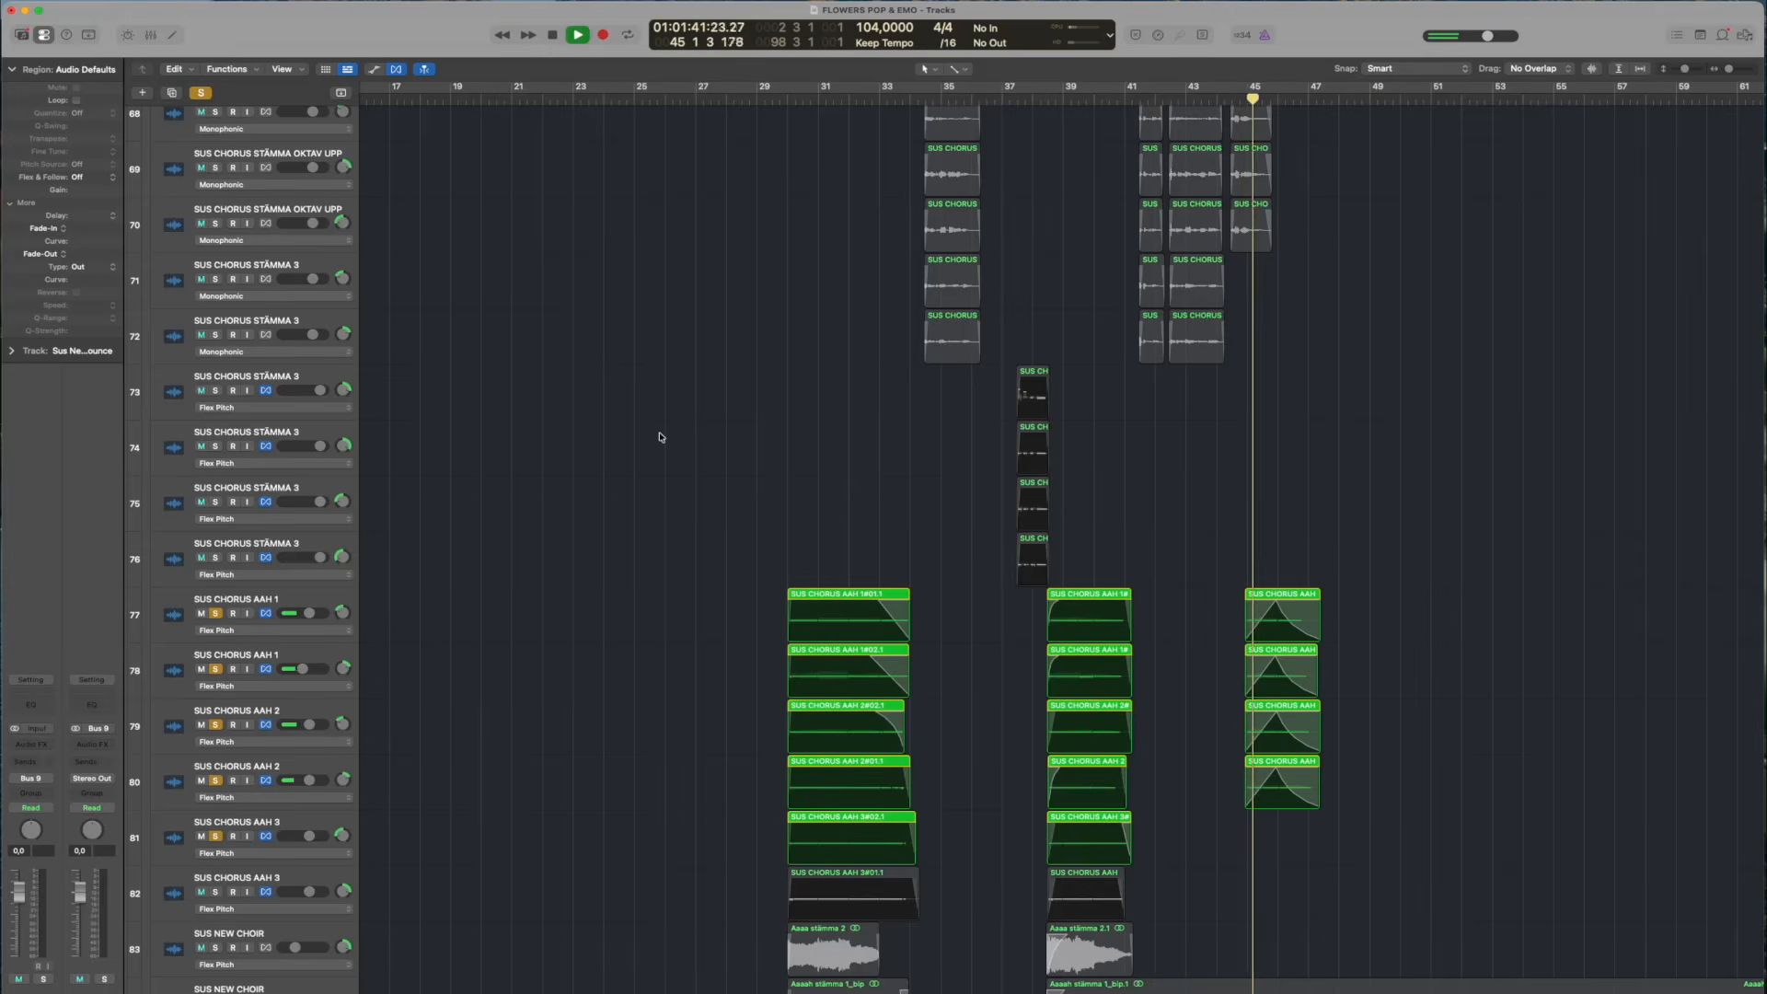
{"action": "scroll", "coordinate": [1032, 389], "scroll_direction": "down", "scroll_amount": 3}
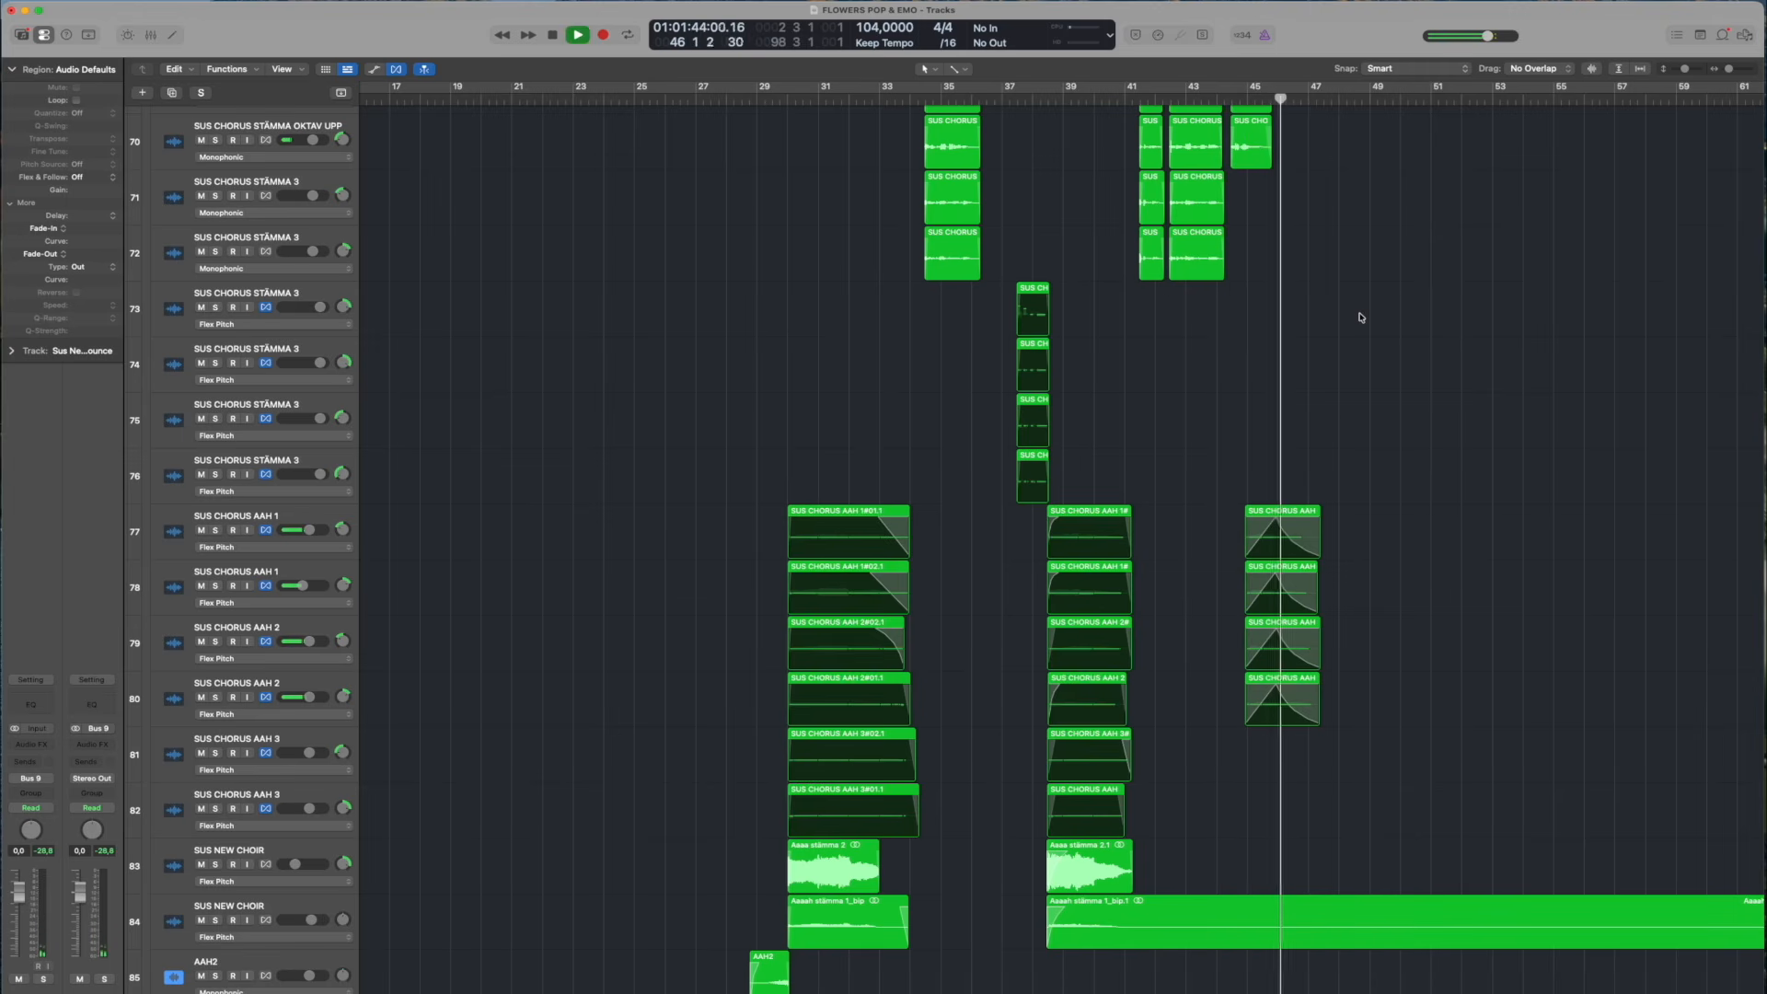
{"action": "key", "text": "space"}
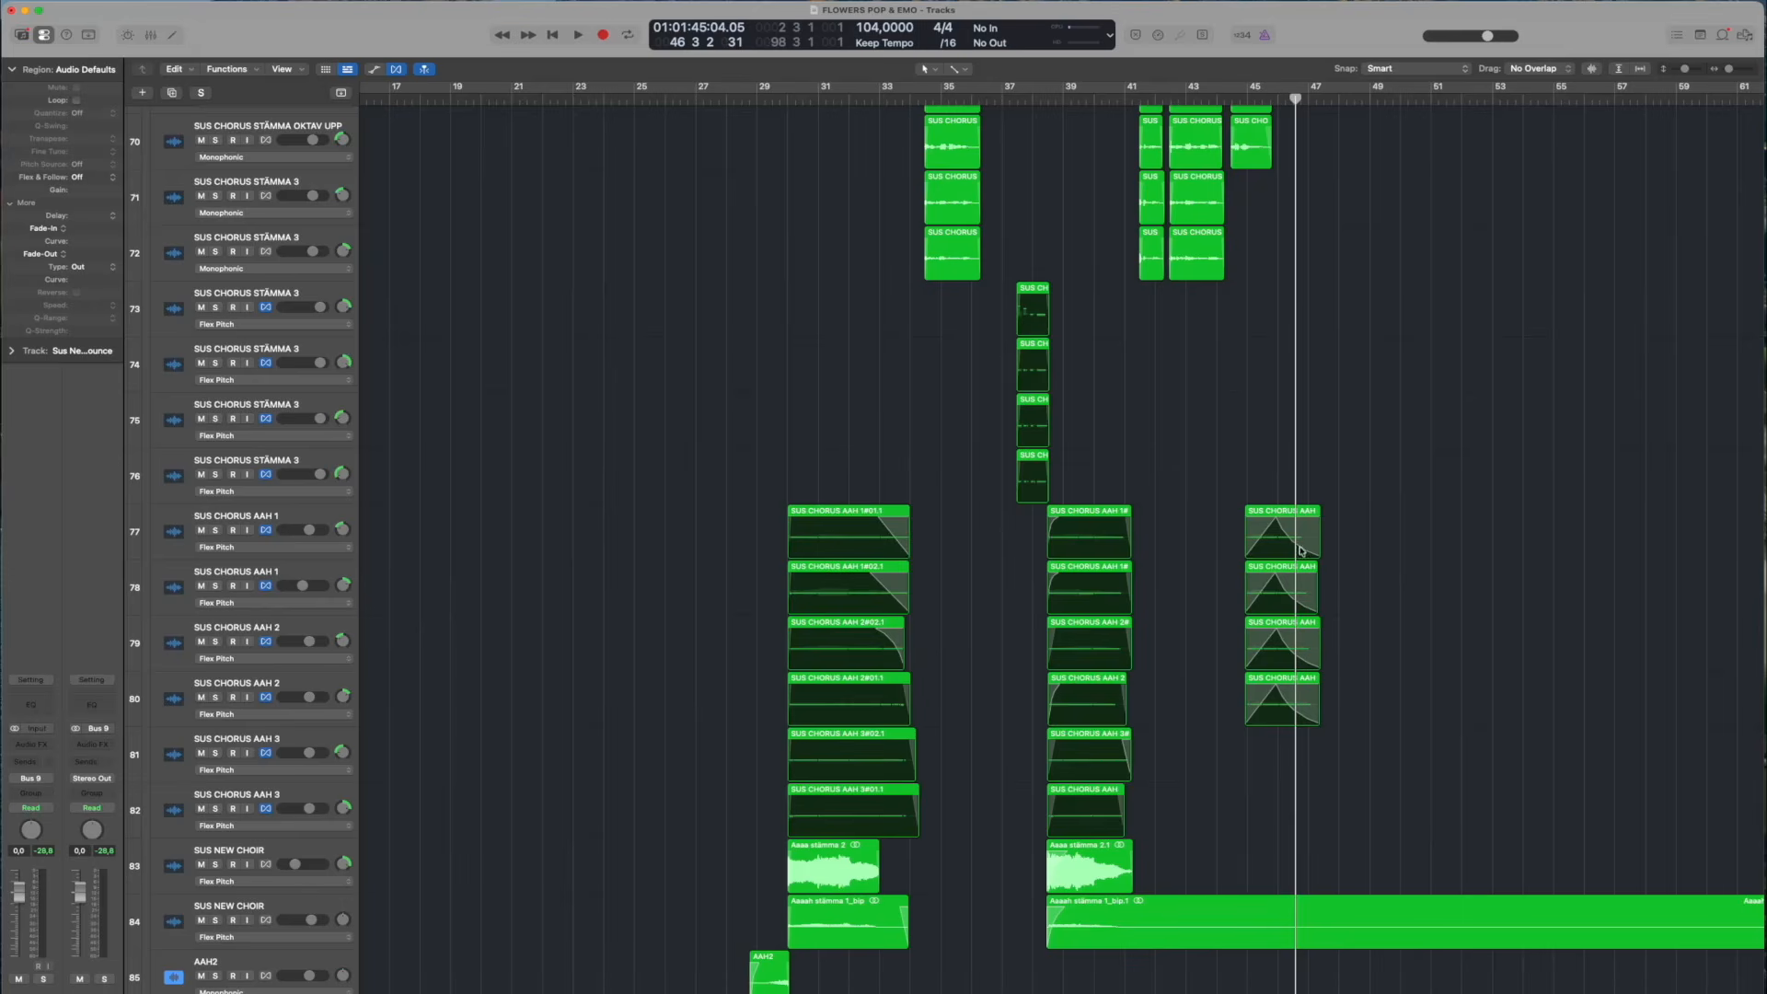
Reduce the track heights, expand the EMO track stack, and show its full arrangement with the playhead at bar 1
{"action": "mouse_move", "coordinate": [1265, 100]}
{"action": "left_mouse_down"}
{"action": "mouse_move", "coordinate": [1223, 100]}
{"action": "mouse_move", "coordinate": [1240, 99]}
{"action": "left_mouse_up"}
{"action": "key", "text": "super+Up"}
{"action": "scroll", "coordinate": [506, 393], "scroll_direction": "up", "scroll_amount": 10}
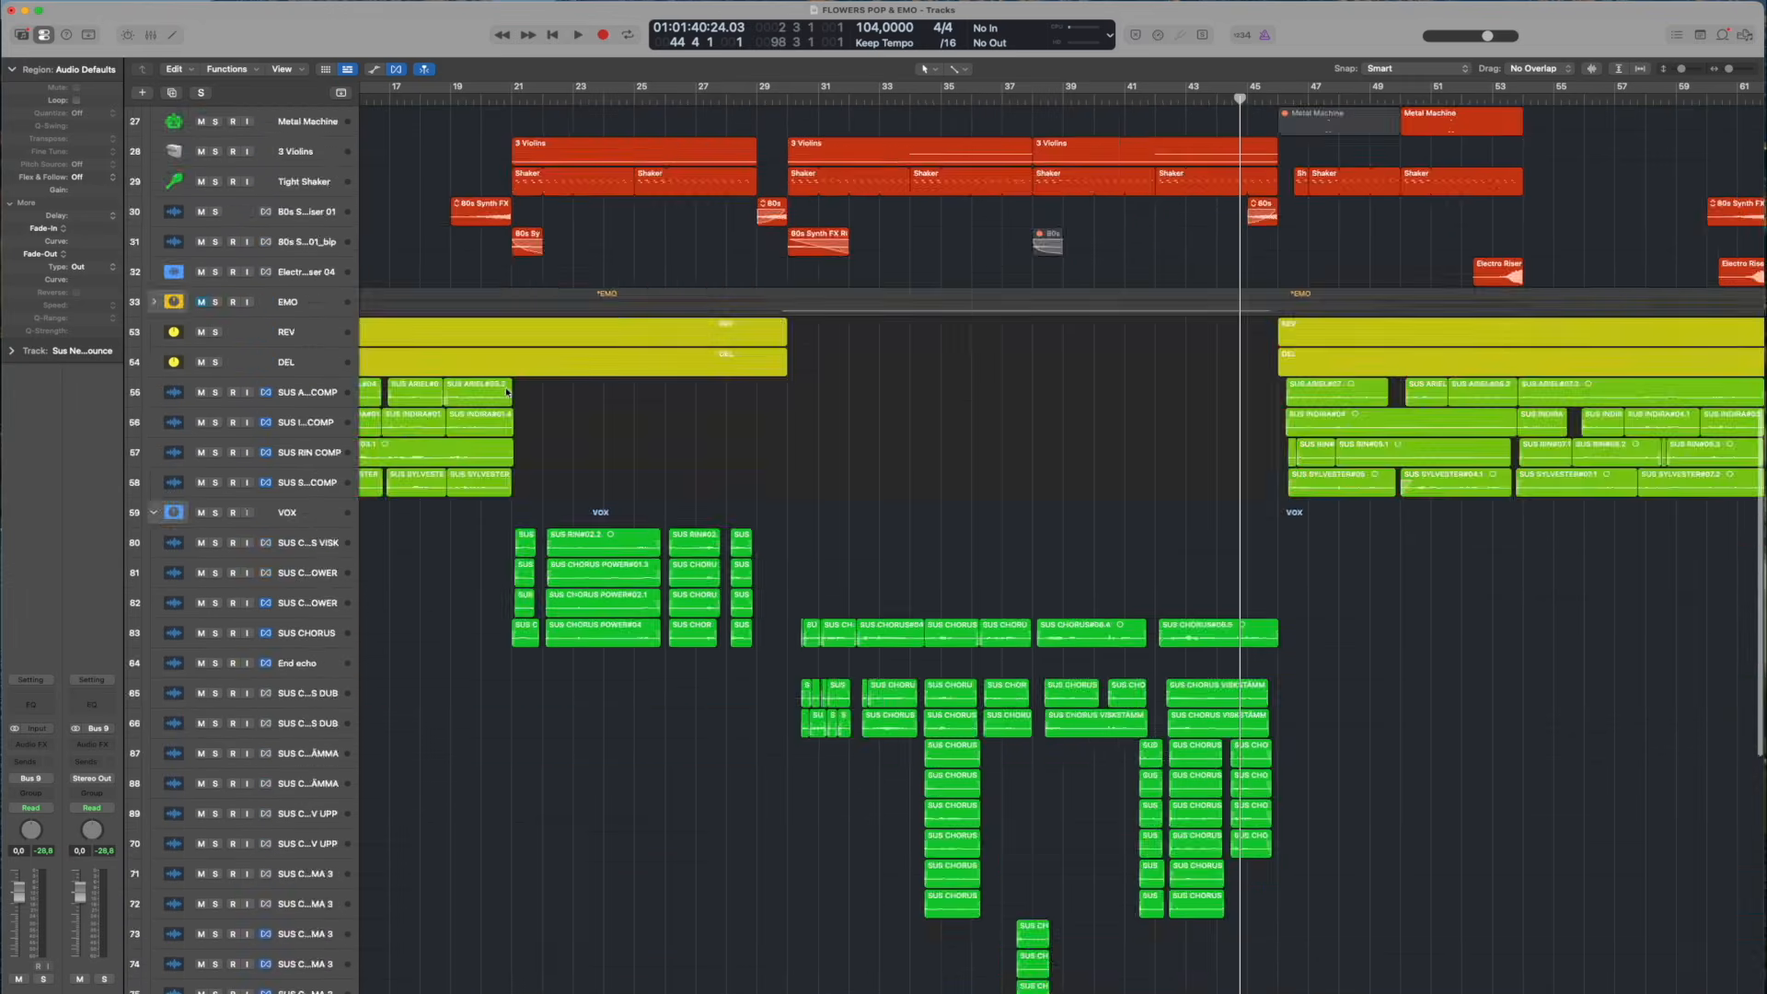
{"action": "scroll", "coordinate": [506, 393], "scroll_direction": "up", "scroll_amount": 7}
{"action": "scroll", "coordinate": [339, 127], "scroll_direction": "up", "scroll_amount": 3}
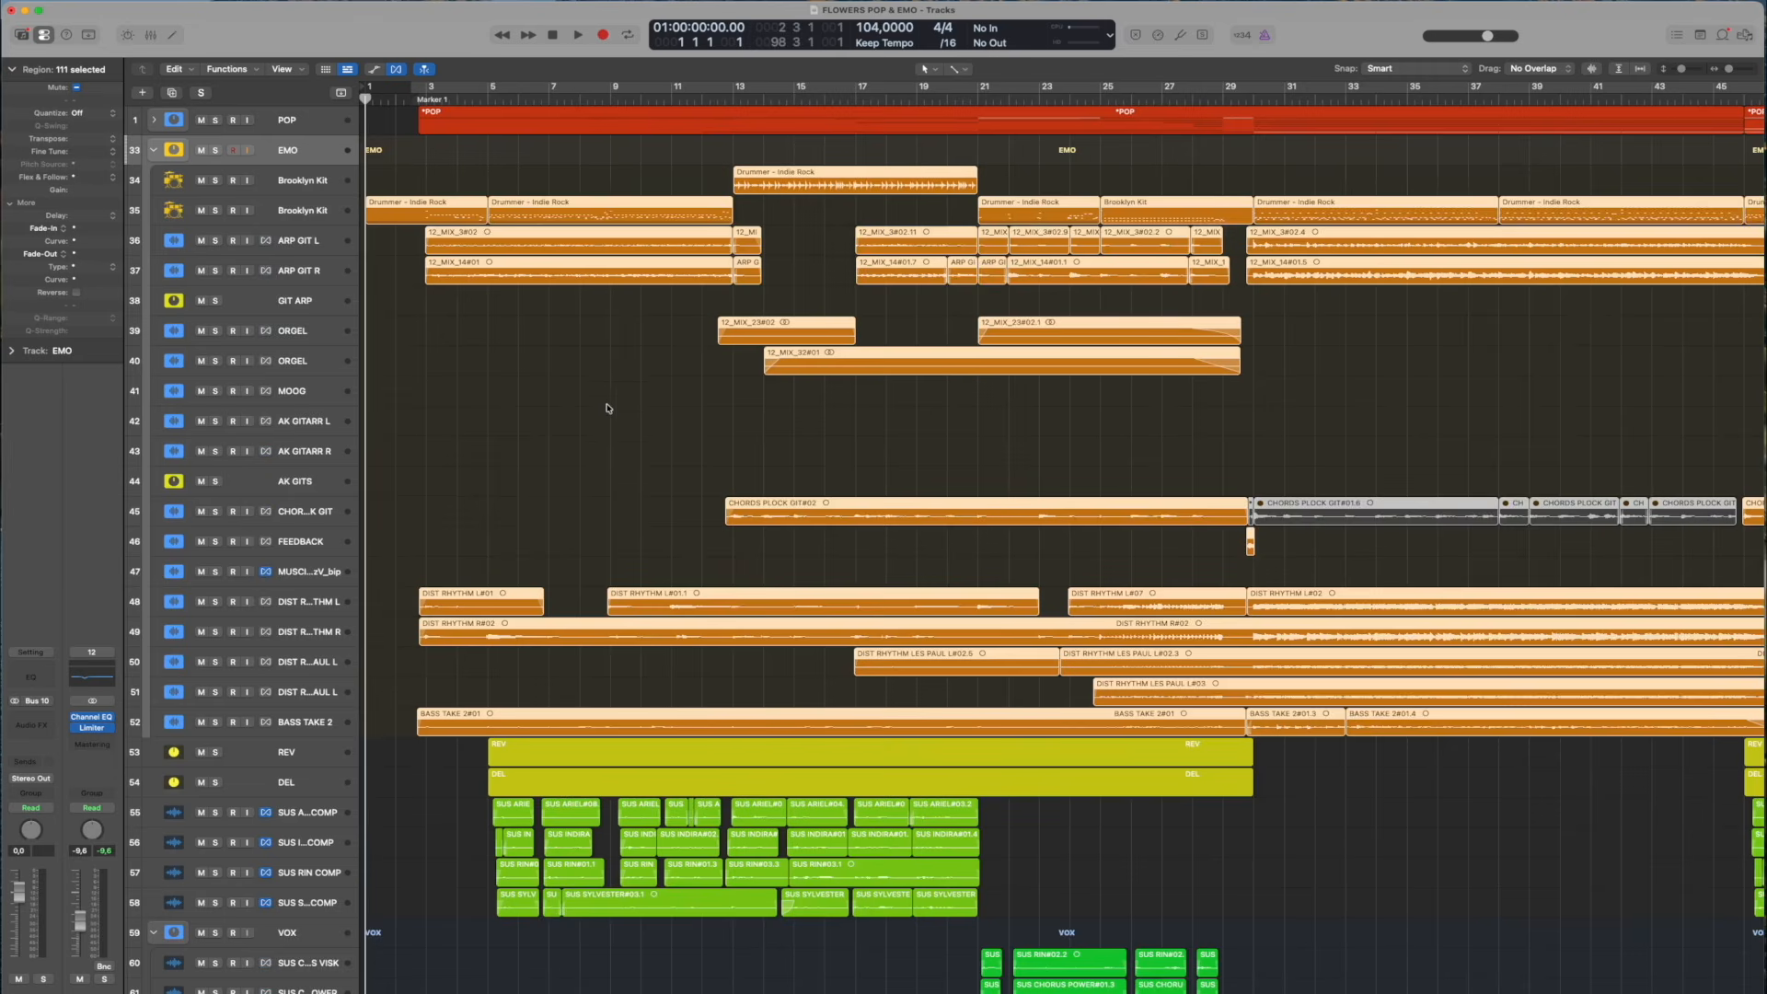
{"action": "scroll", "coordinate": [670, 419], "scroll_direction": "down", "scroll_amount": 5}
{"action": "left_click", "coordinate": [1258, 199]}
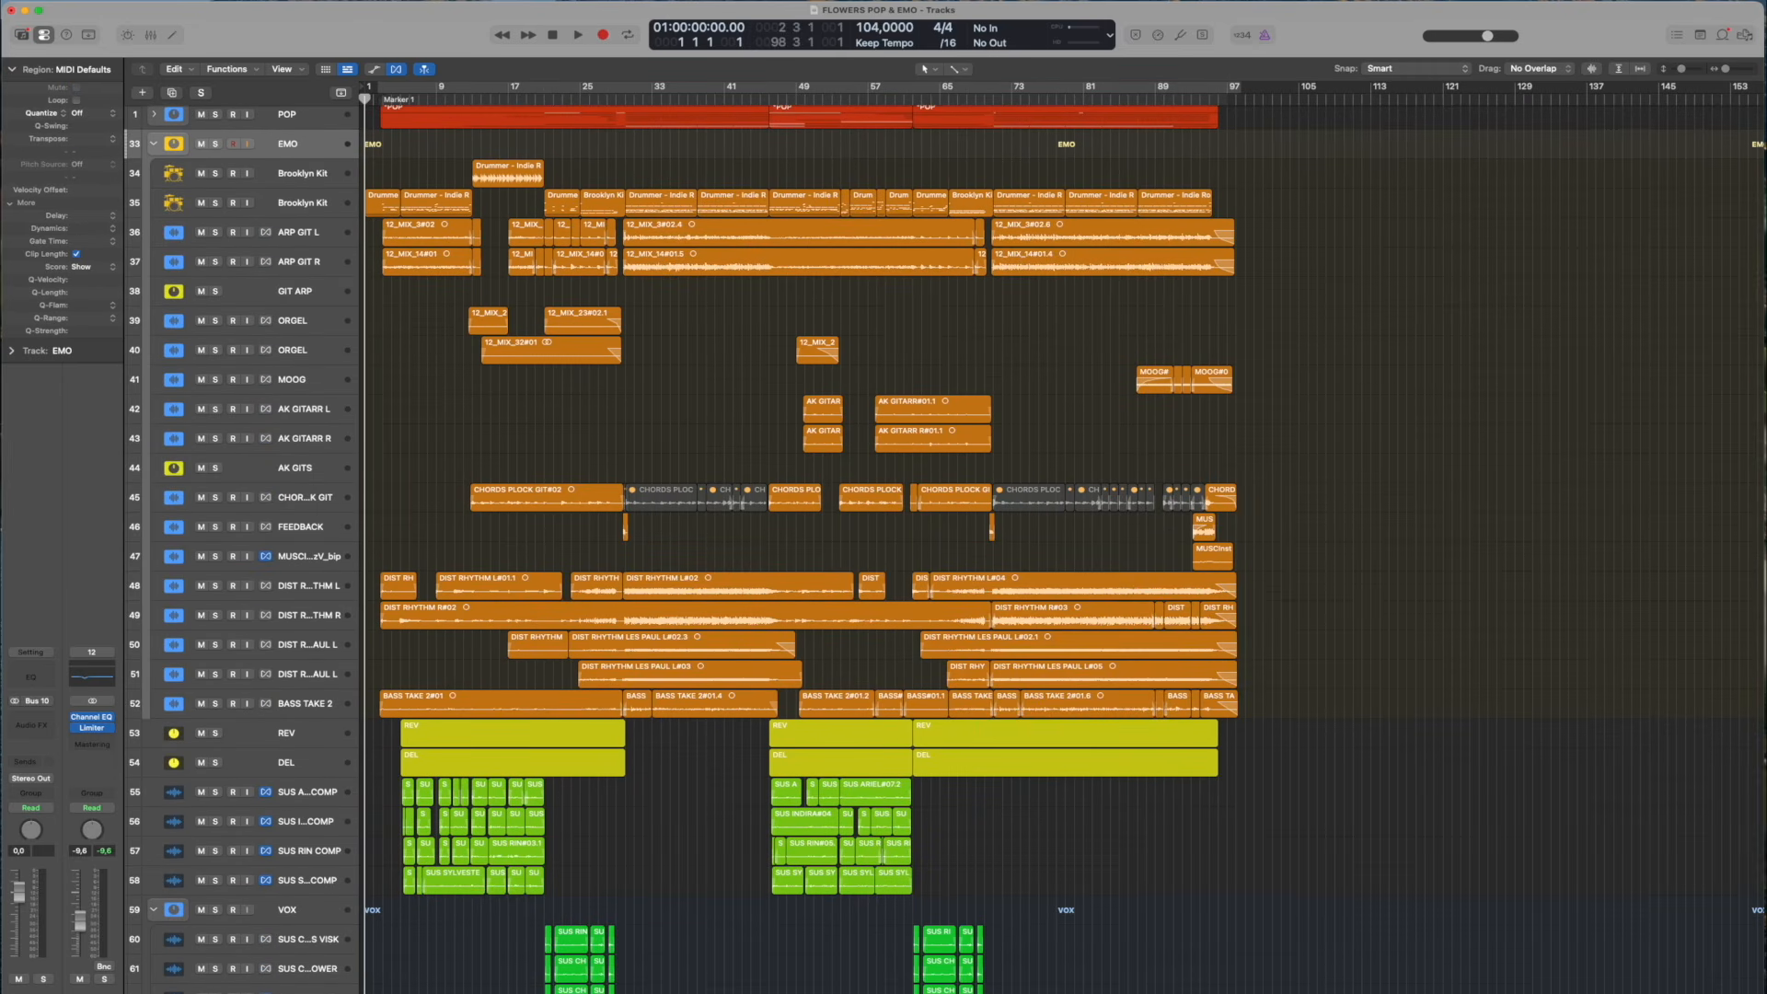
Turn on cycle mode, solo the EMO stack, and position the playhead at bar 12
{"action": "key", "text": "super+Tab"}
{"action": "left_click", "coordinate": [336, 14]}
{"action": "key", "text": "c"}
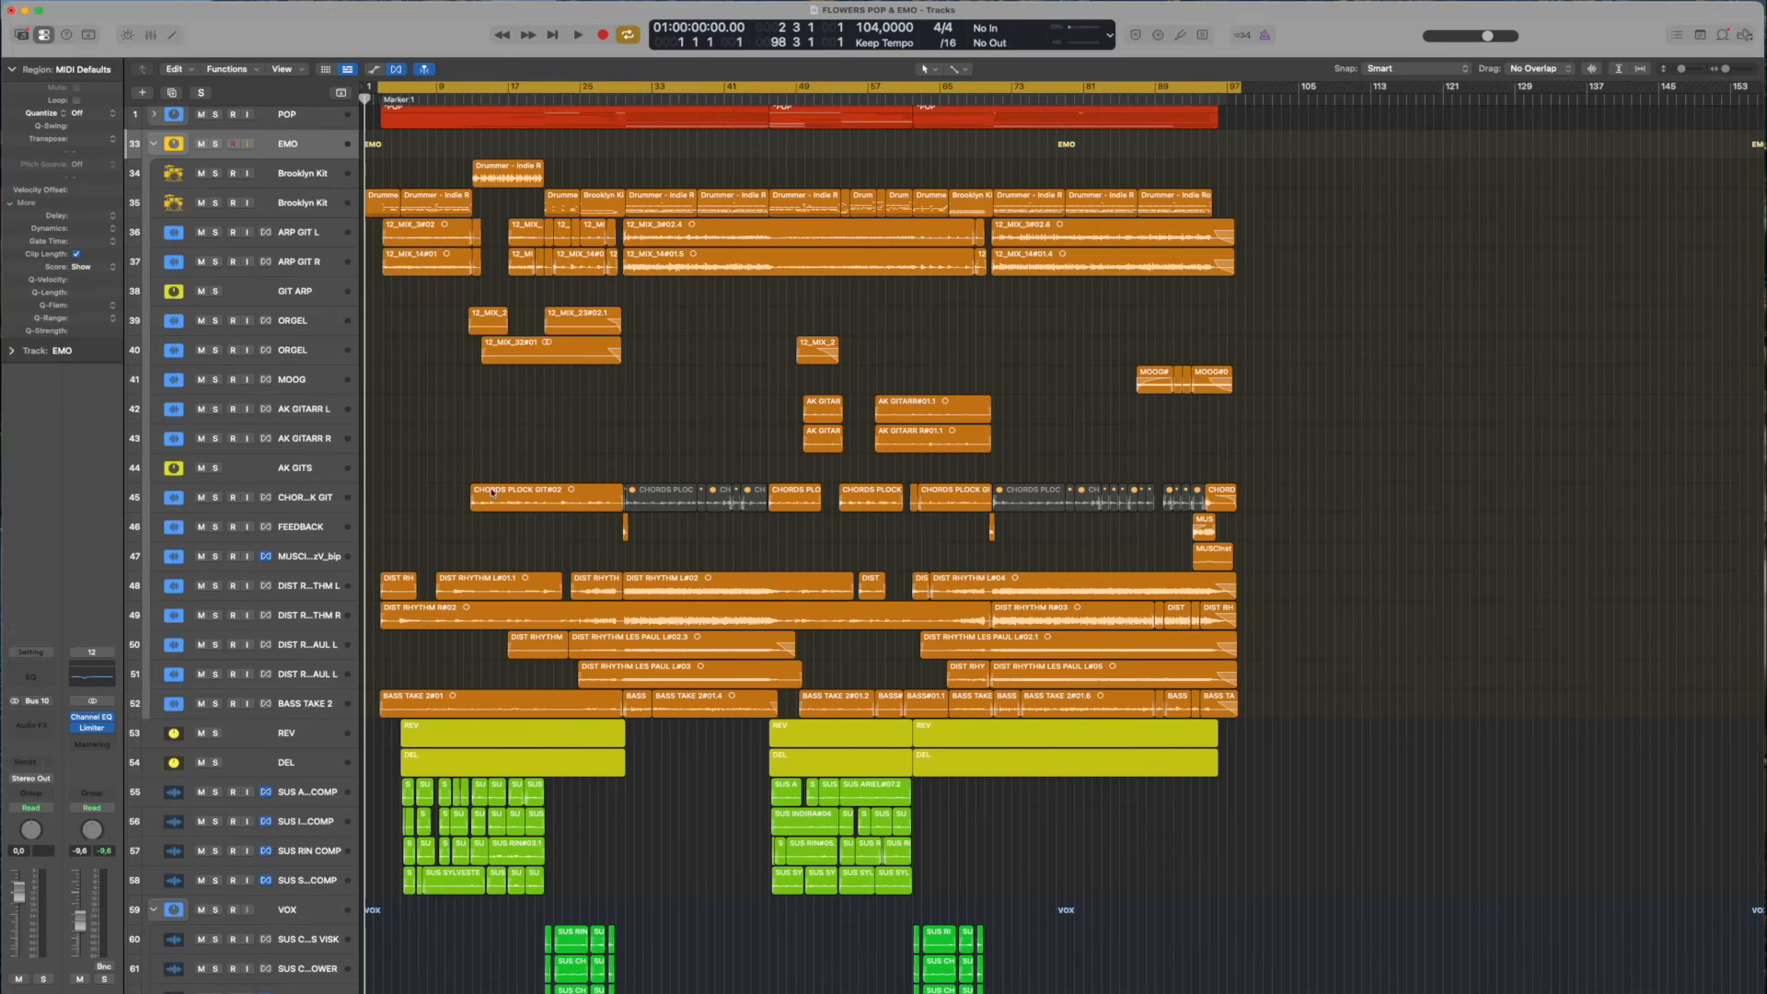
{"action": "key", "text": "s"}
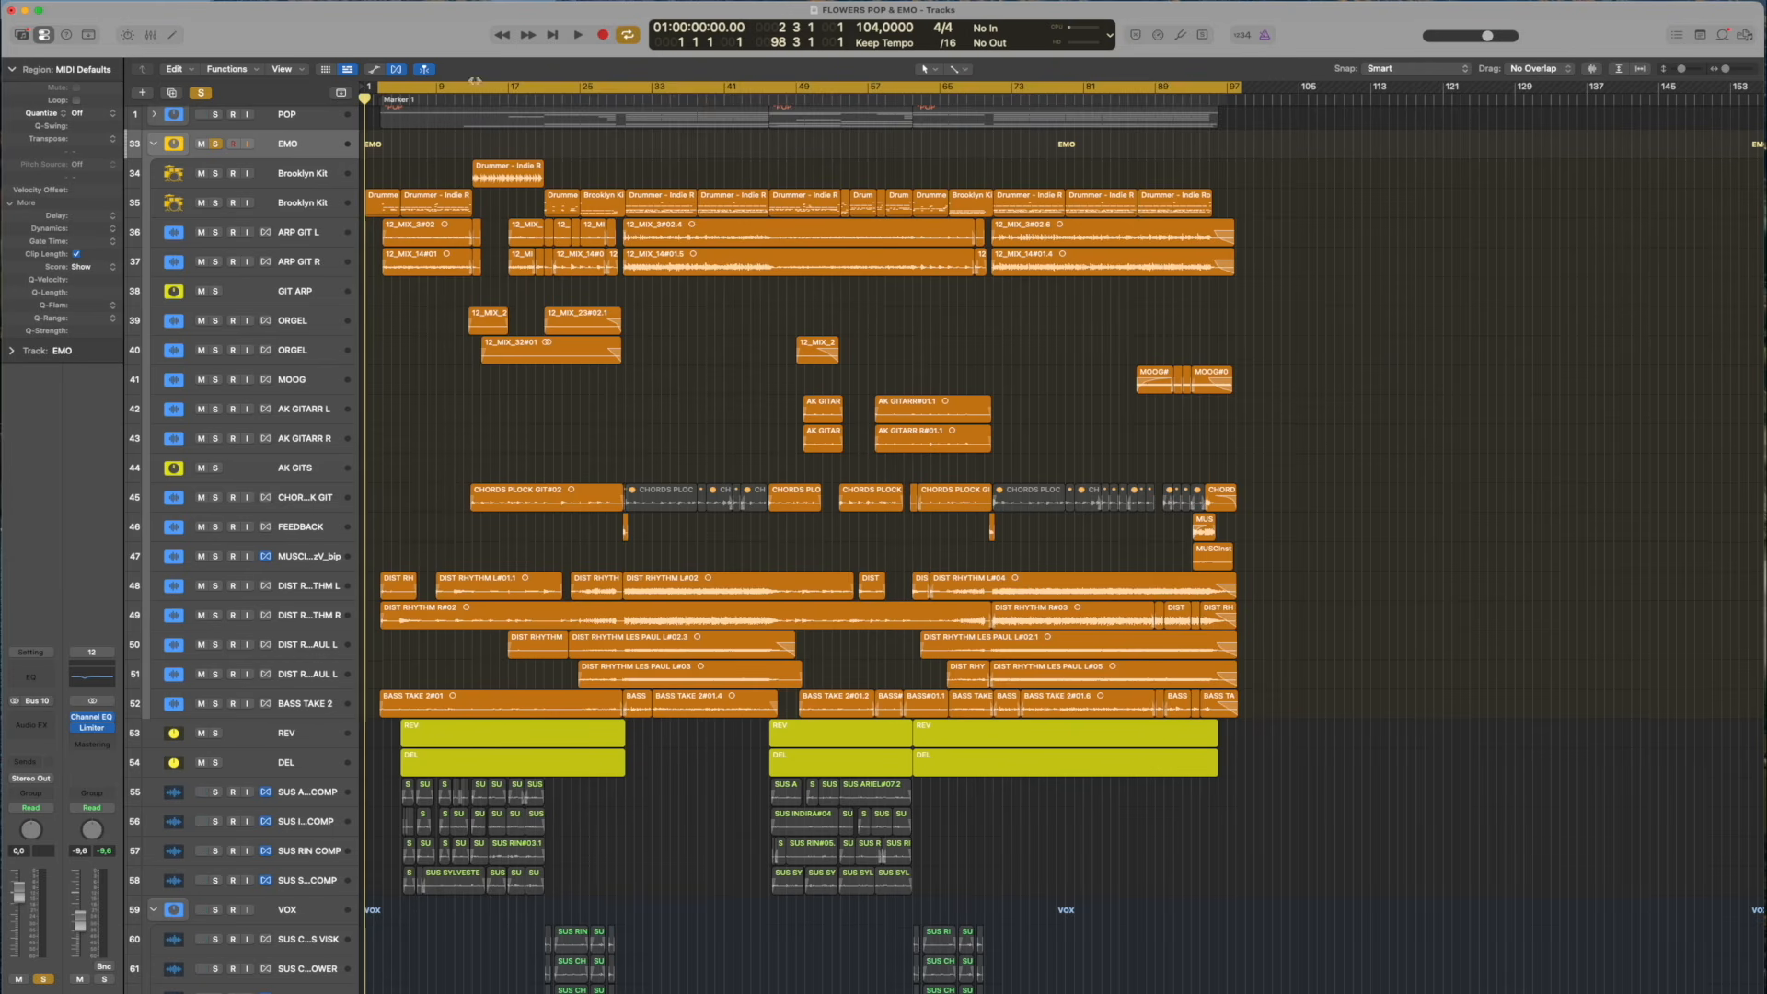
{"action": "mouse_move", "coordinate": [491, 100]}
{"action": "left_mouse_down"}
{"action": "mouse_move", "coordinate": [436, 99]}
{"action": "mouse_move", "coordinate": [650, 86]}
{"action": "mouse_move", "coordinate": [463, 85]}
{"action": "left_mouse_up"}
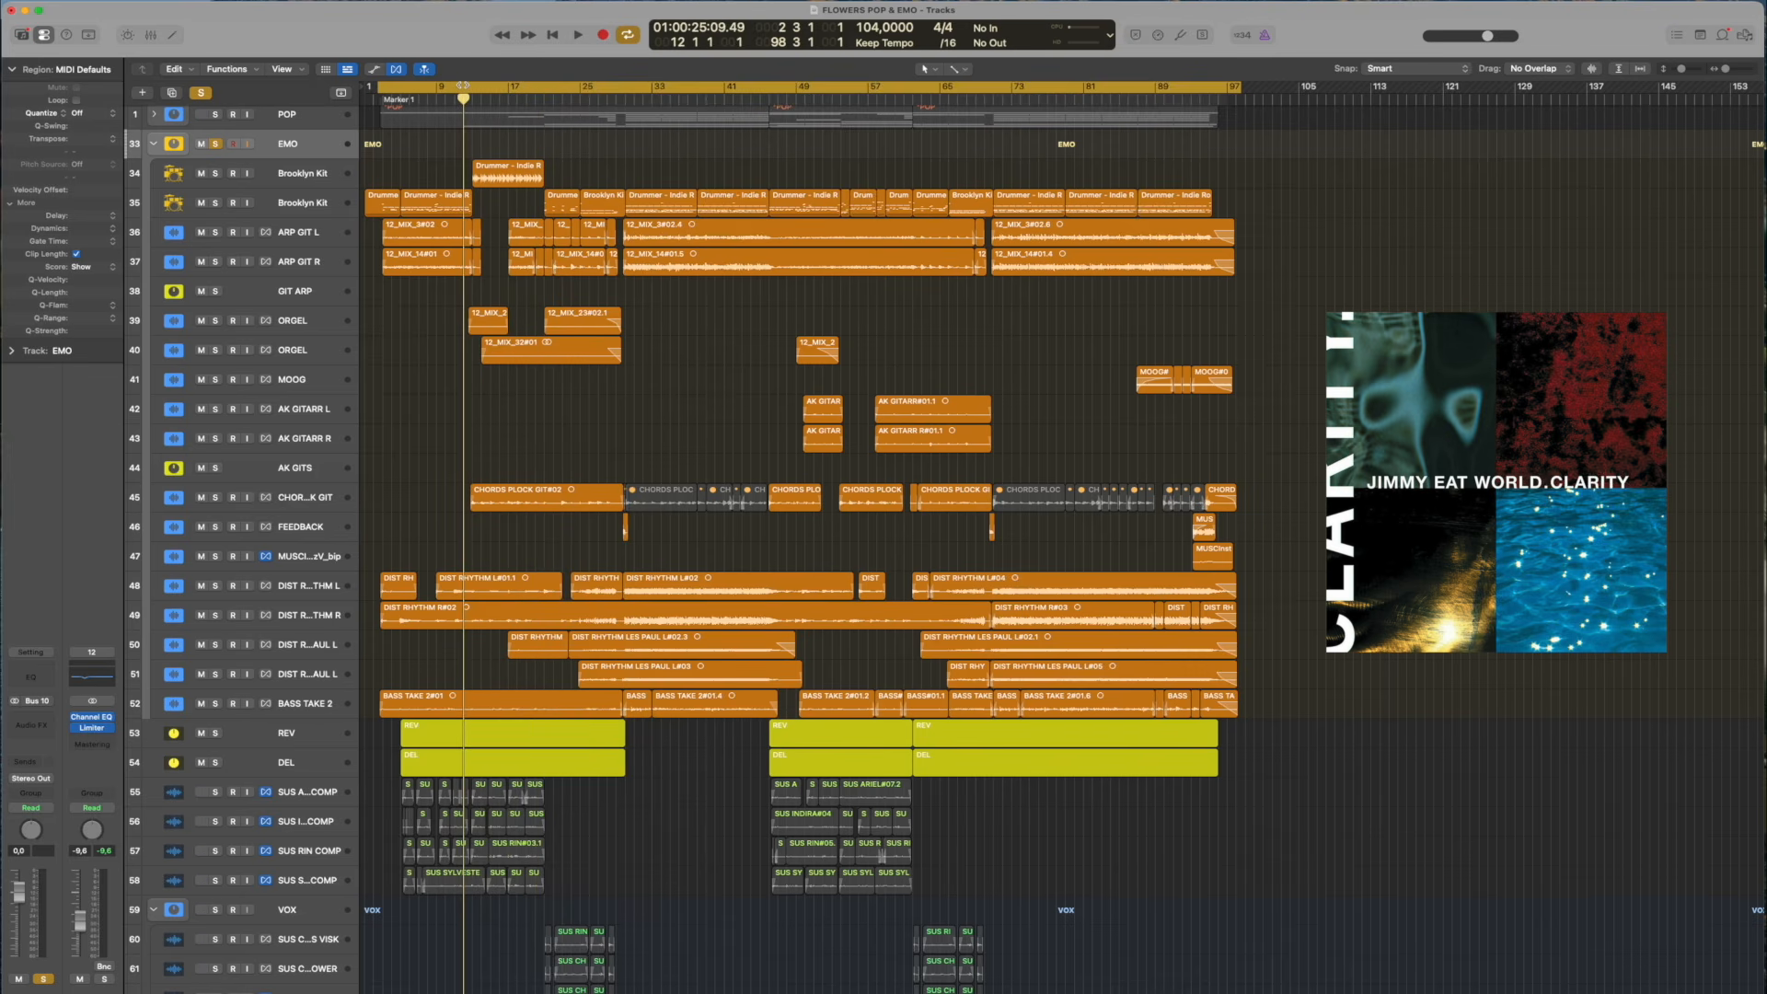
Play the soloed EMO stack from the intro around bar 4 and enlarge the track heights
{"action": "left_click", "coordinate": [457, 85]}
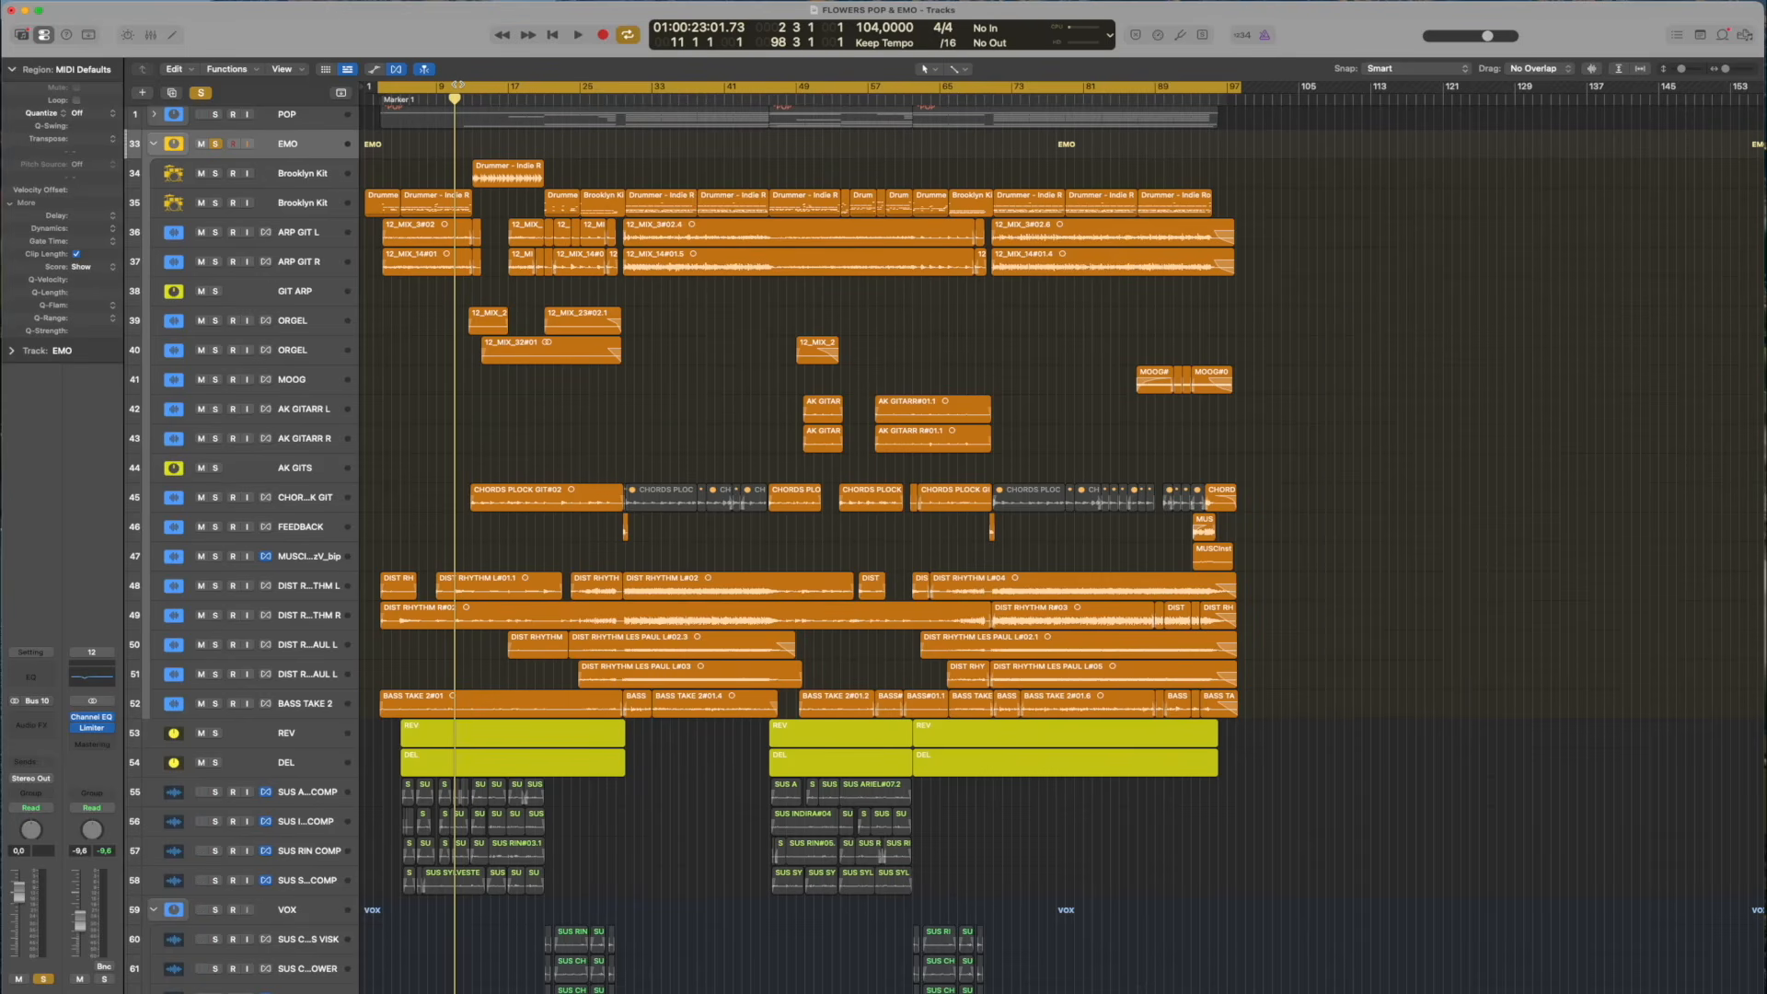
{"action": "key", "text": "space"}
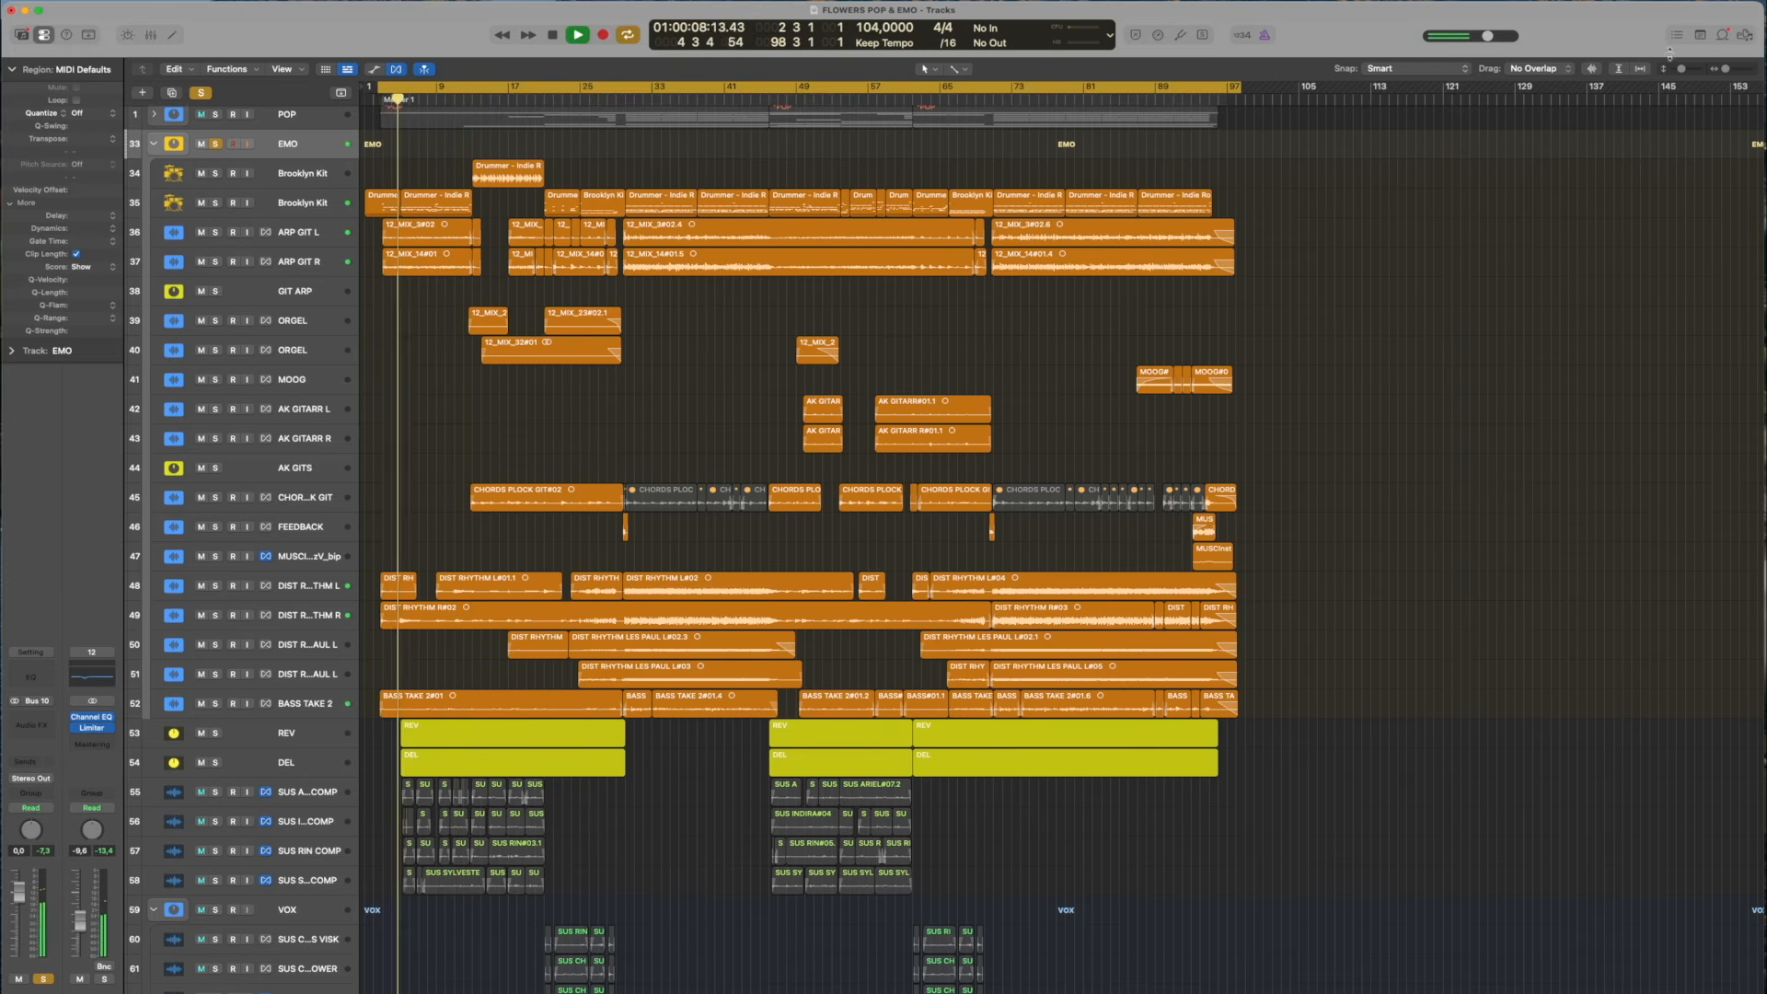
{"action": "left_click_drag", "start_coordinate": [1681, 69], "coordinate": [1685, 71]}
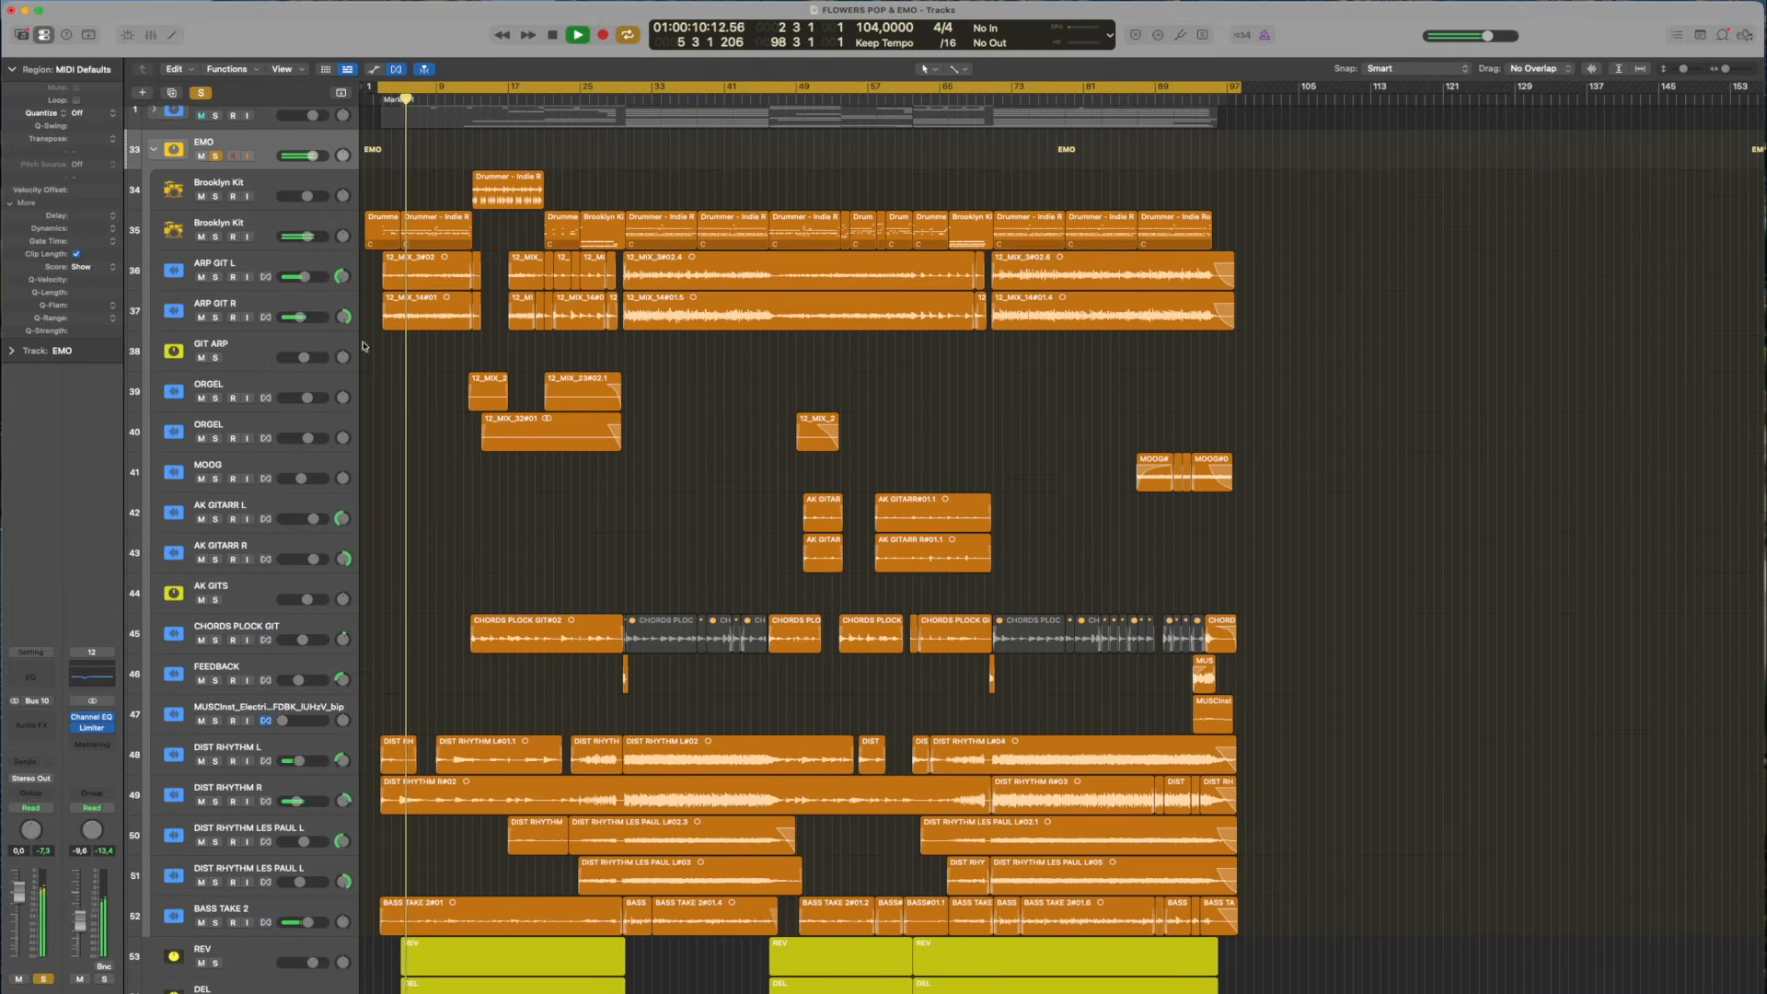
Solo ARP GIT L and ARP GIT R, clear those two solos, and play the EMO stack again from around bar 4
{"action": "left_click", "coordinate": [216, 317]}
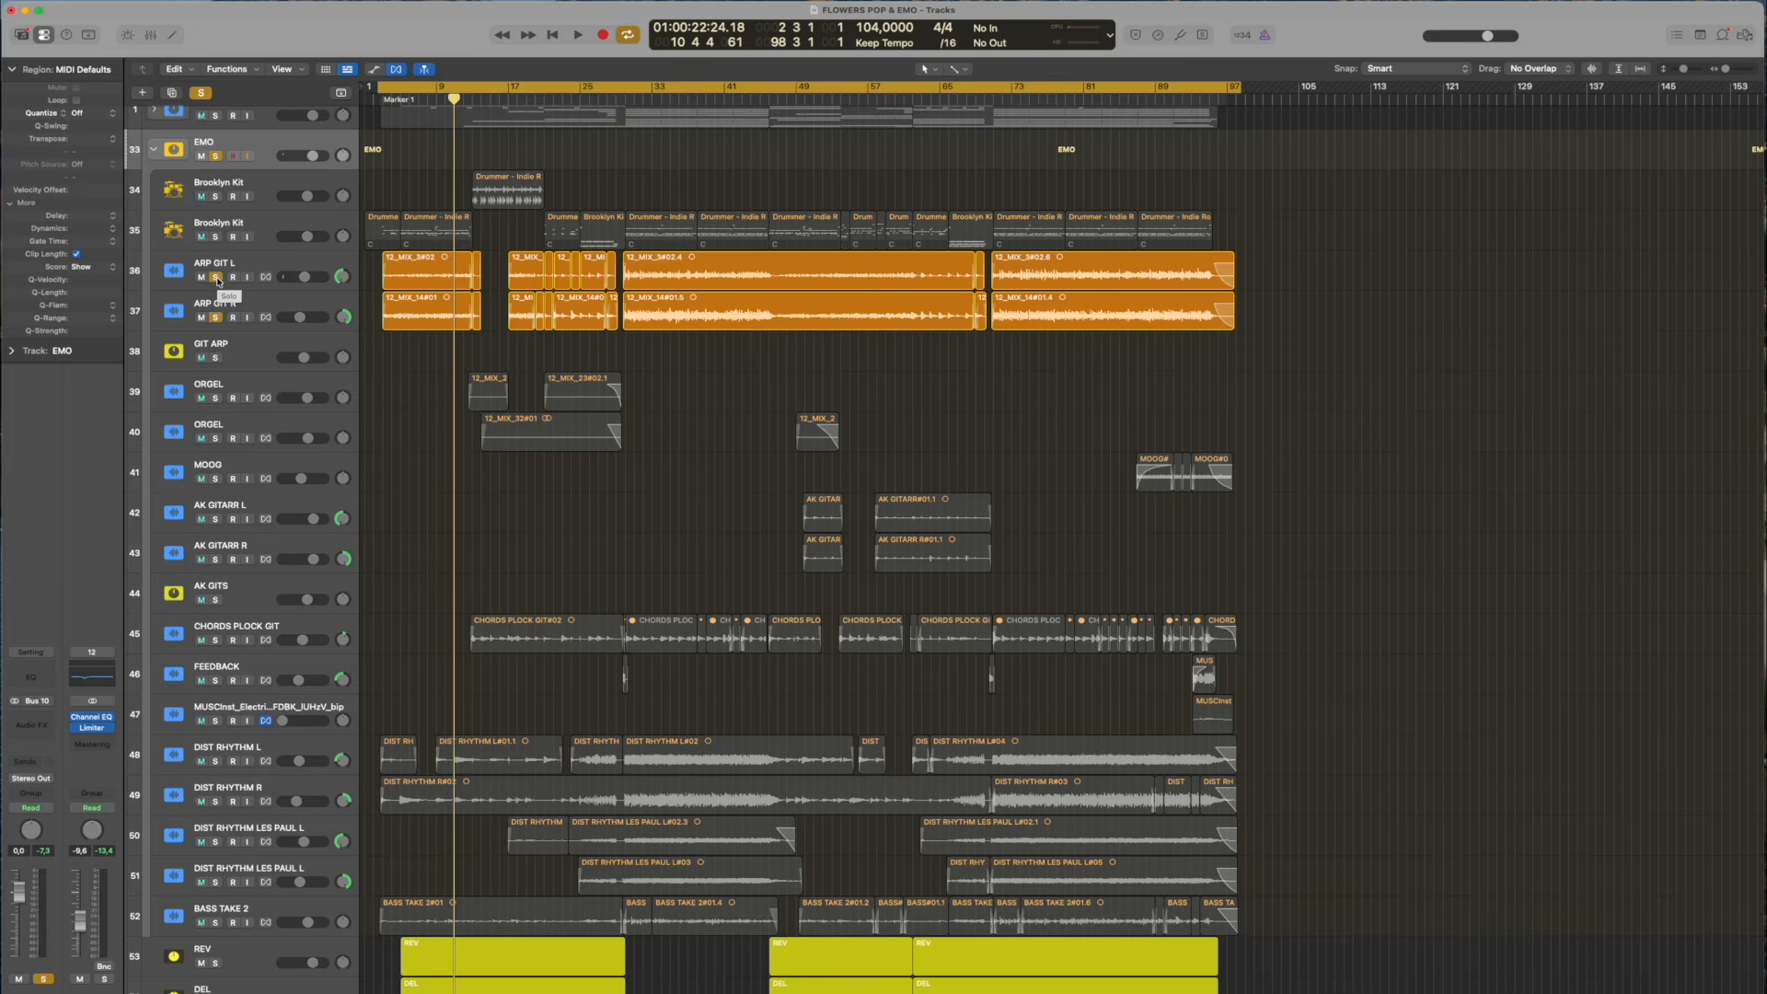
{"action": "left_click", "coordinate": [219, 279]}
{"action": "scroll", "coordinate": [219, 279], "scroll_direction": "down", "scroll_amount": 1}
{"action": "key", "text": "space"}
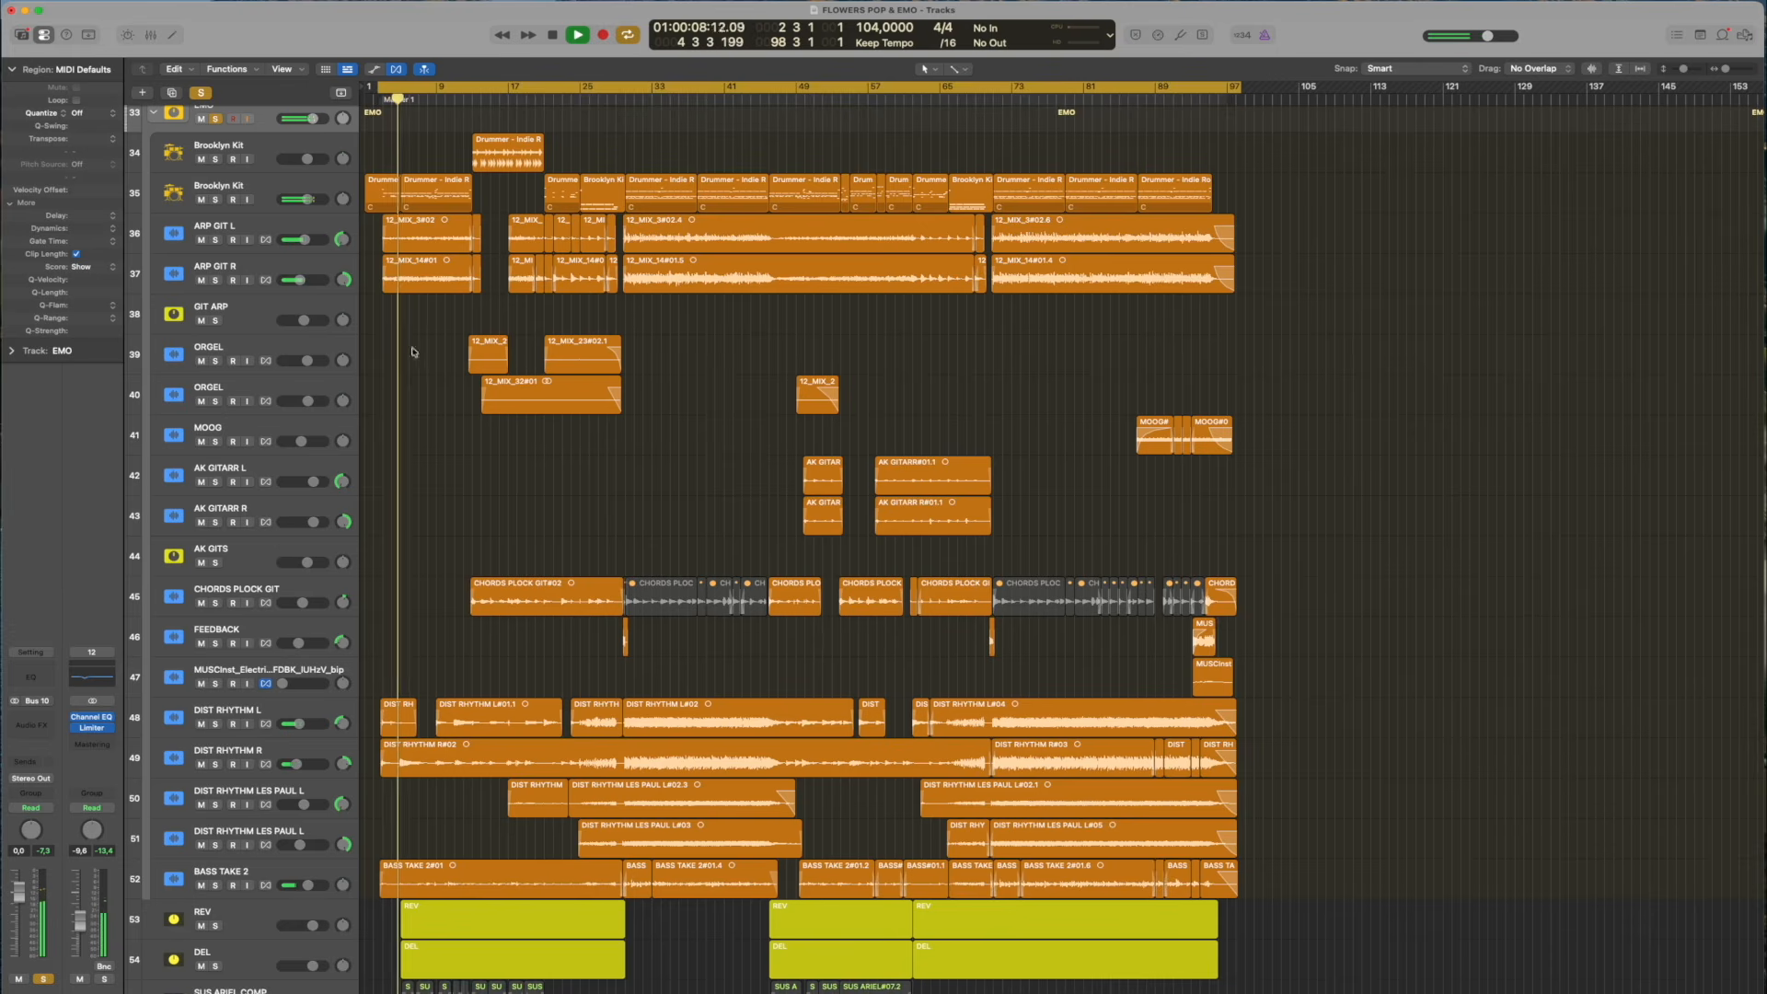
Solo ARP GIT L and R, the four DIST RHYTHM tracks 48 to 51 and BASS TAKE 2 during playback
{"action": "left_click", "coordinate": [216, 240]}
{"action": "left_click", "coordinate": [215, 280]}
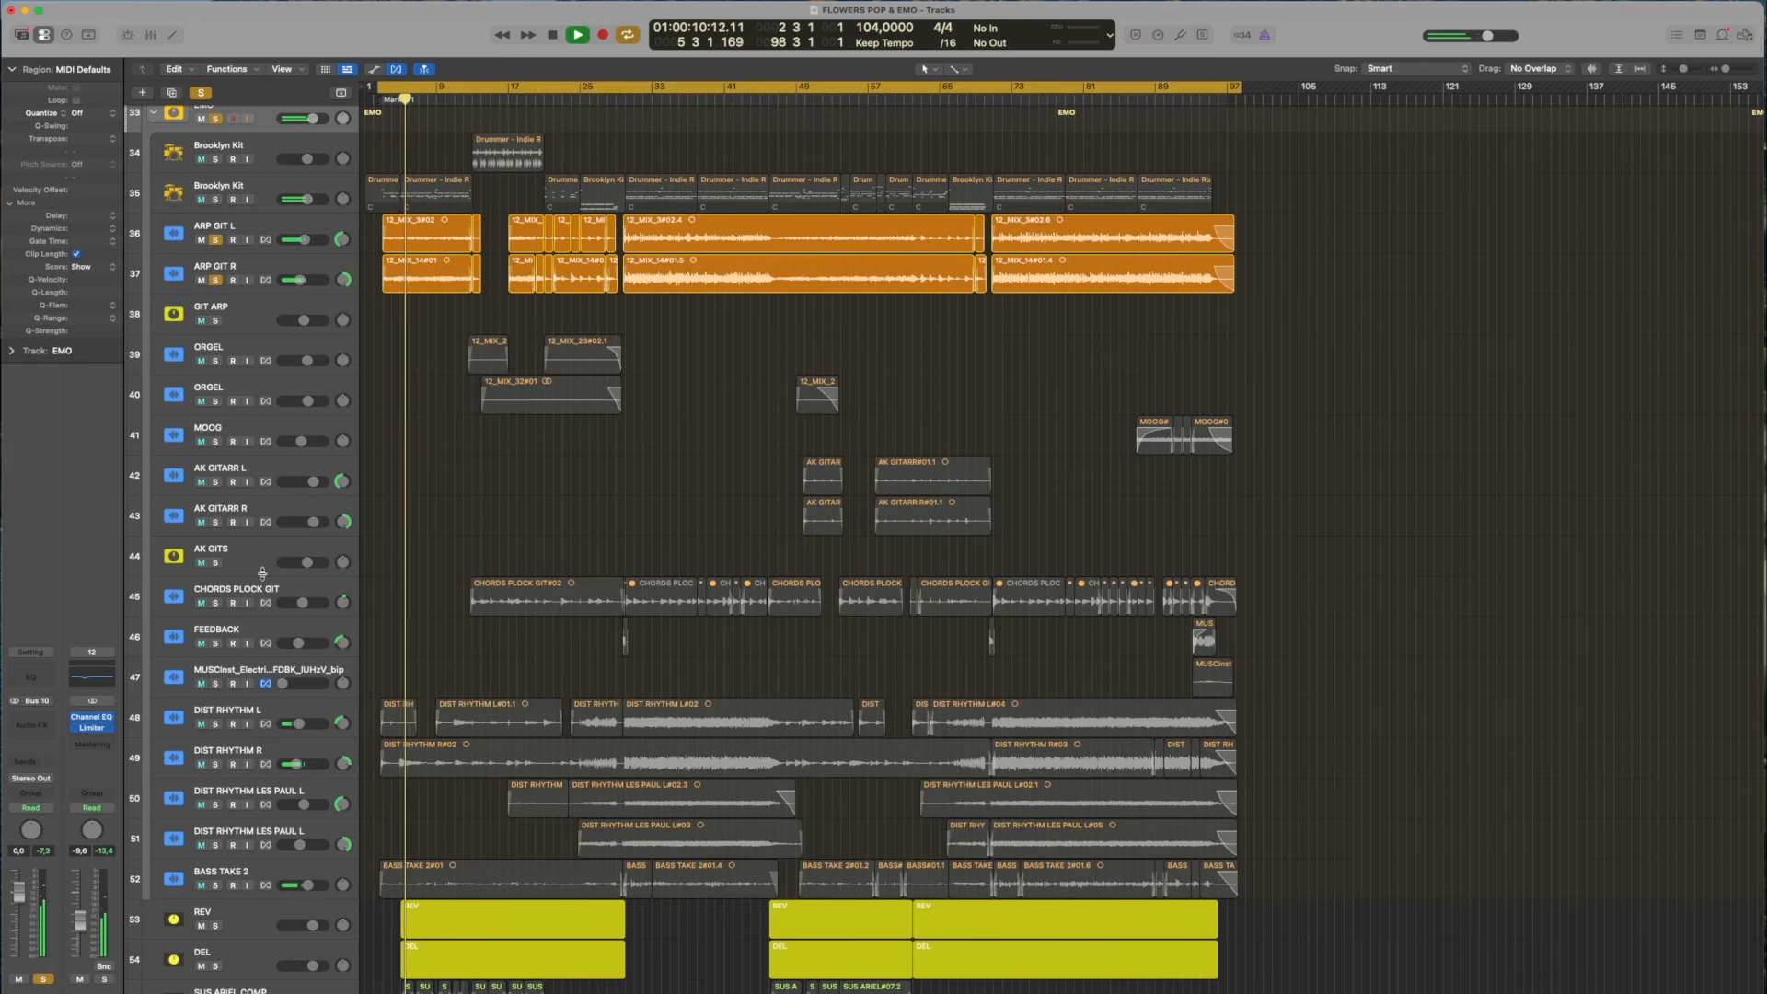
{"action": "left_click_drag", "start_coordinate": [218, 722], "coordinate": [207, 882]}
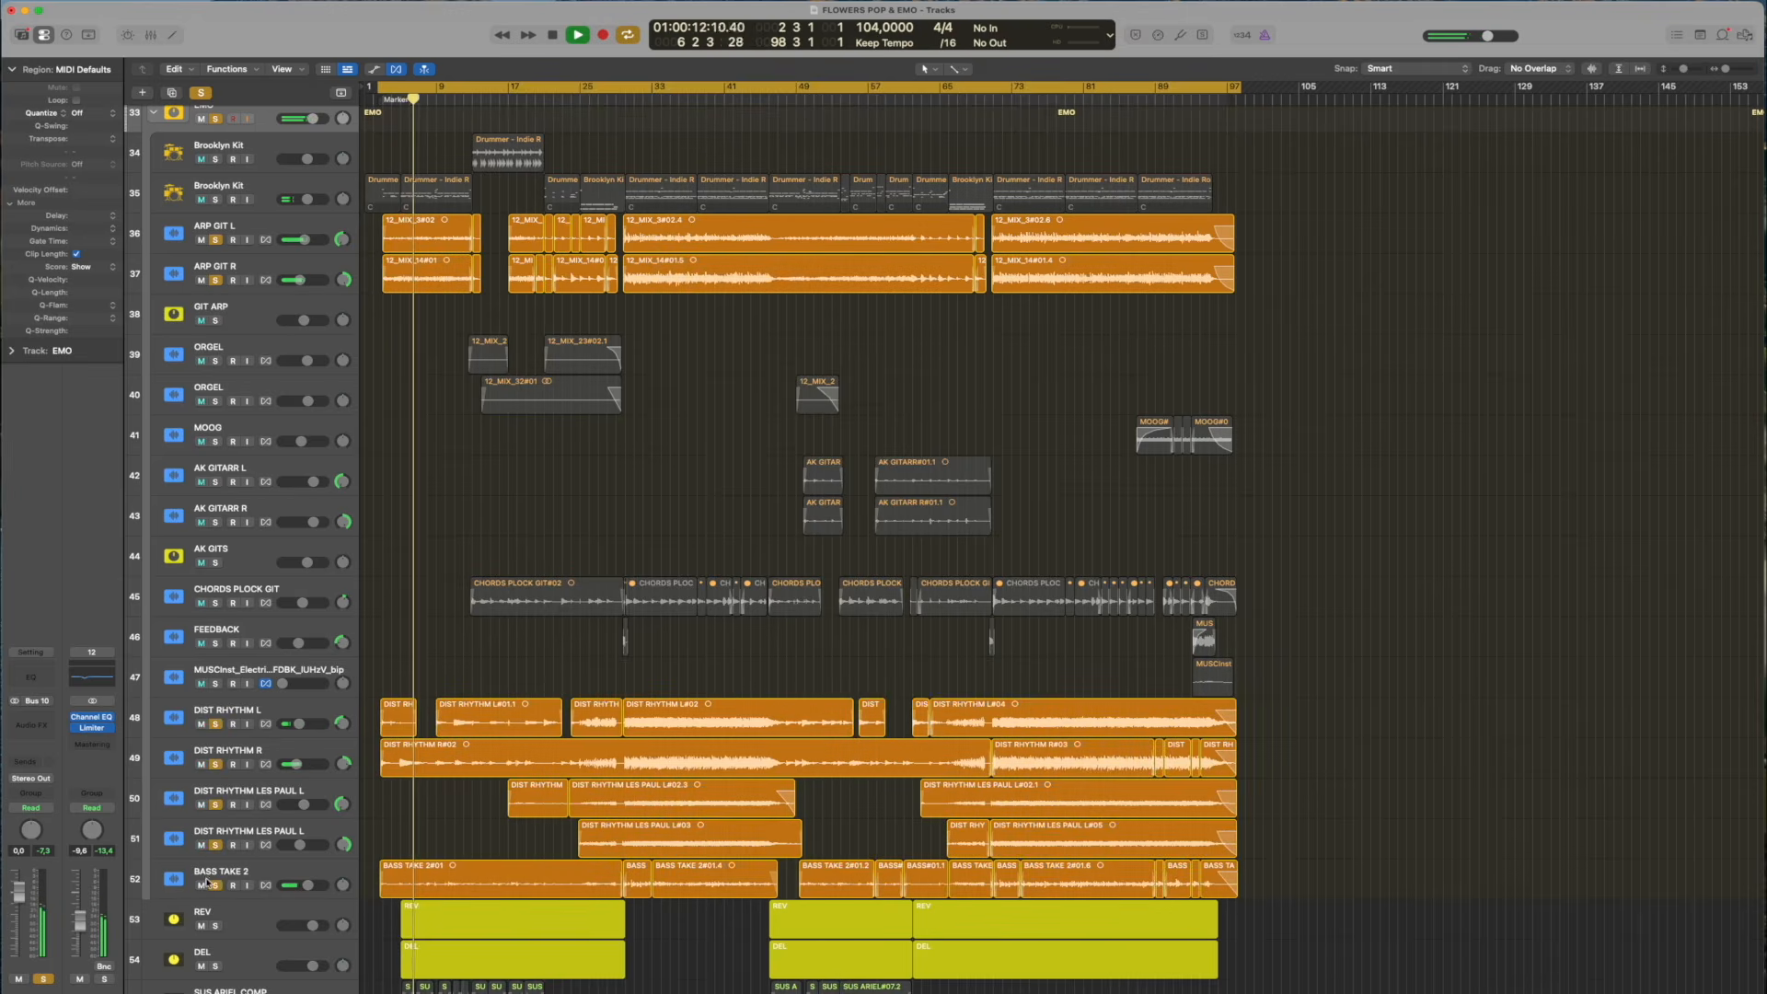
{"action": "scroll", "coordinate": [460, 803], "scroll_direction": "up", "scroll_amount": 5}
{"action": "scroll", "coordinate": [592, 647], "scroll_direction": "left", "scroll_amount": 1}
{"action": "scroll", "coordinate": [533, 735], "scroll_direction": "down", "scroll_amount": 3}
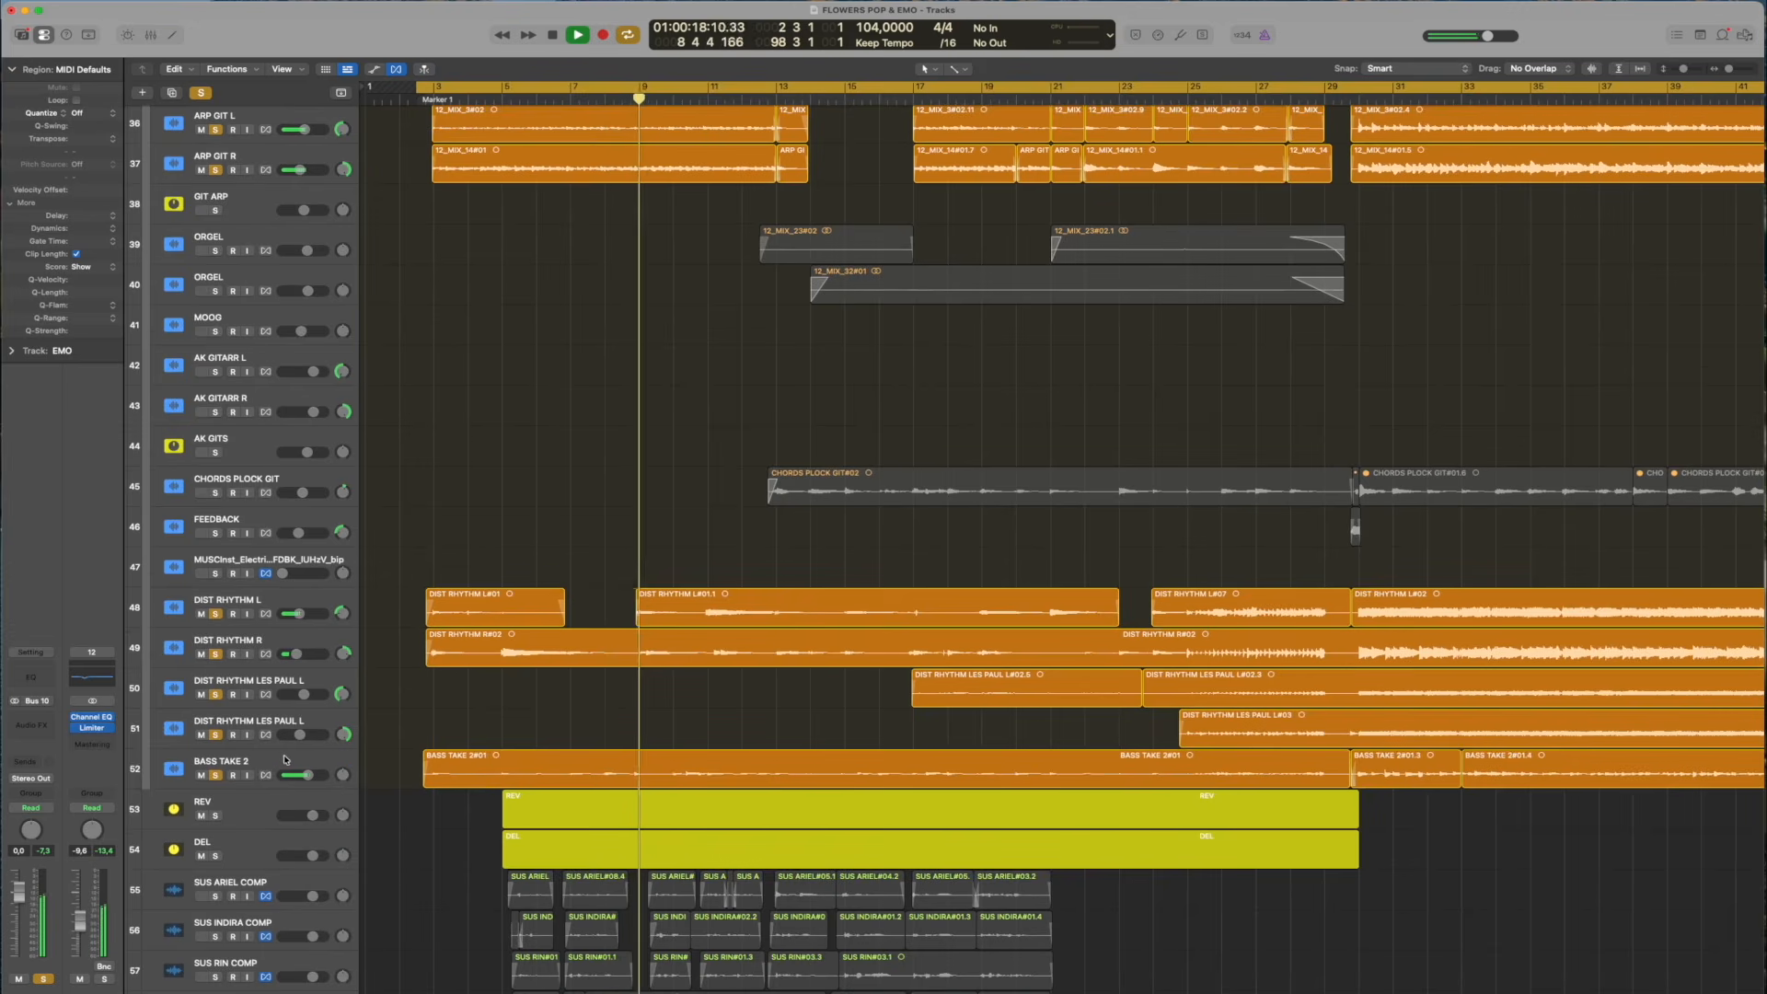
Select BASS TAKE 2, add CHORDS PLOCK GIT to the soloed tracks, listen on past bar 19, and stop playback
{"action": "left_click", "coordinate": [312, 771]}
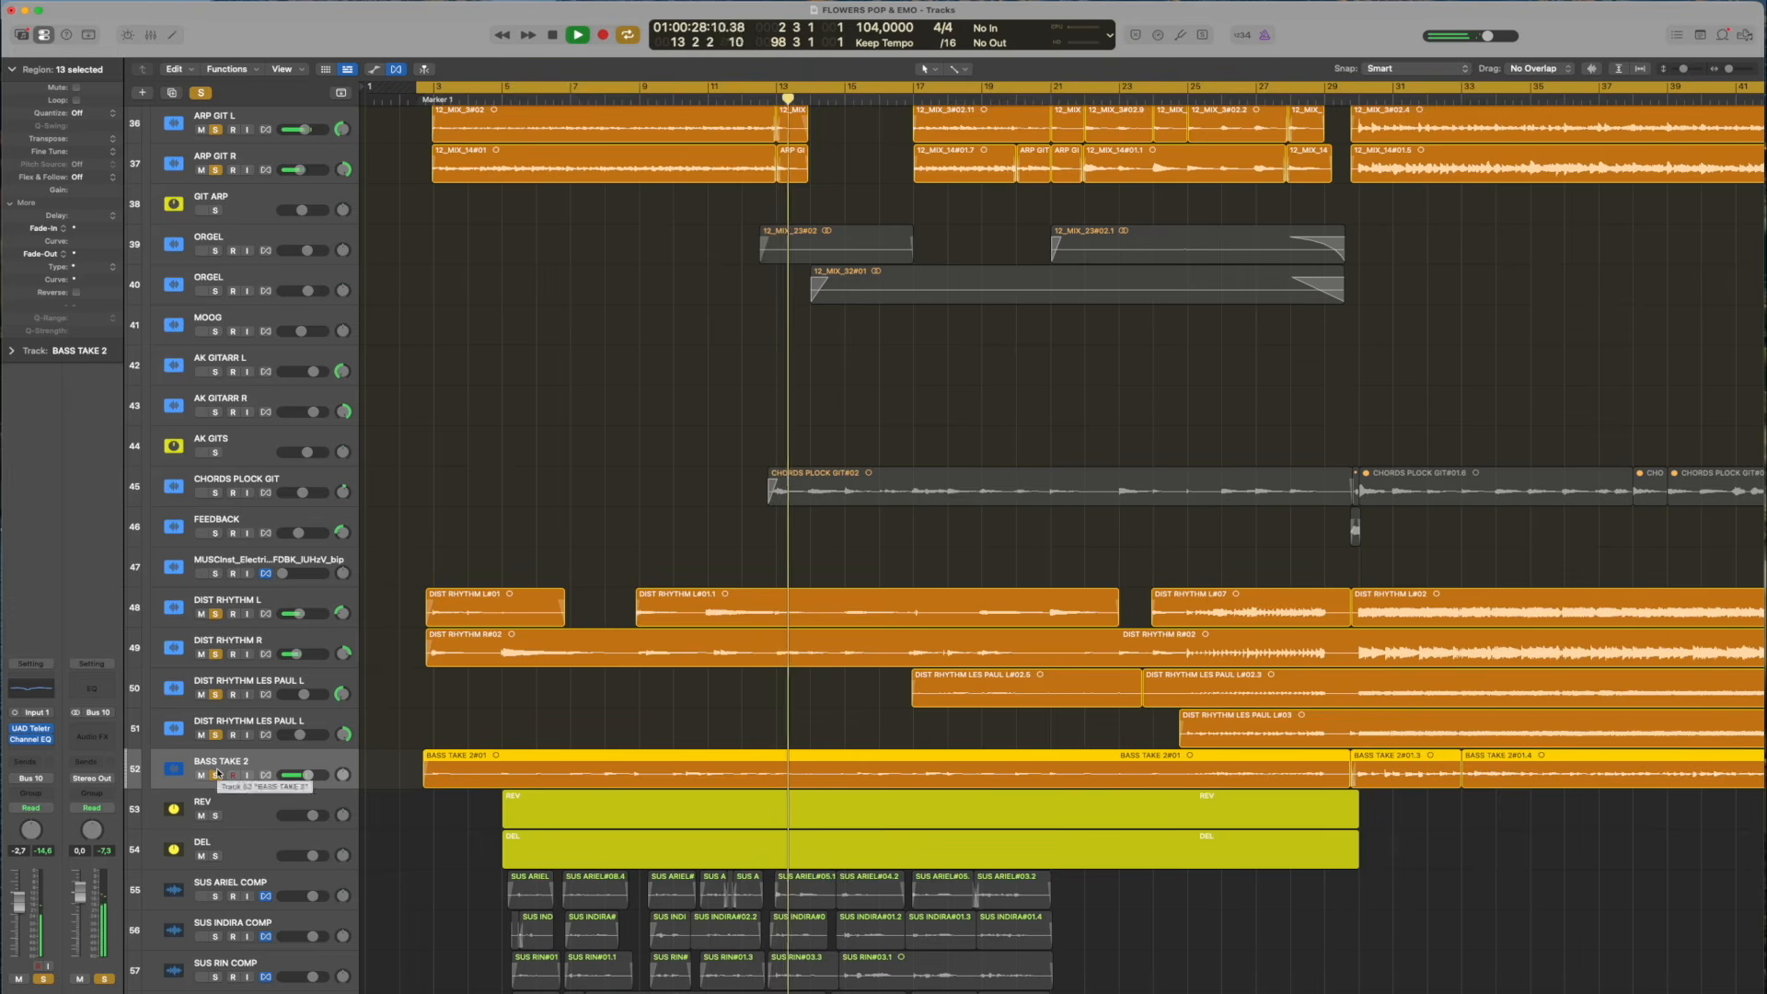
{"action": "scroll", "coordinate": [446, 585], "scroll_direction": "up", "scroll_amount": 4}
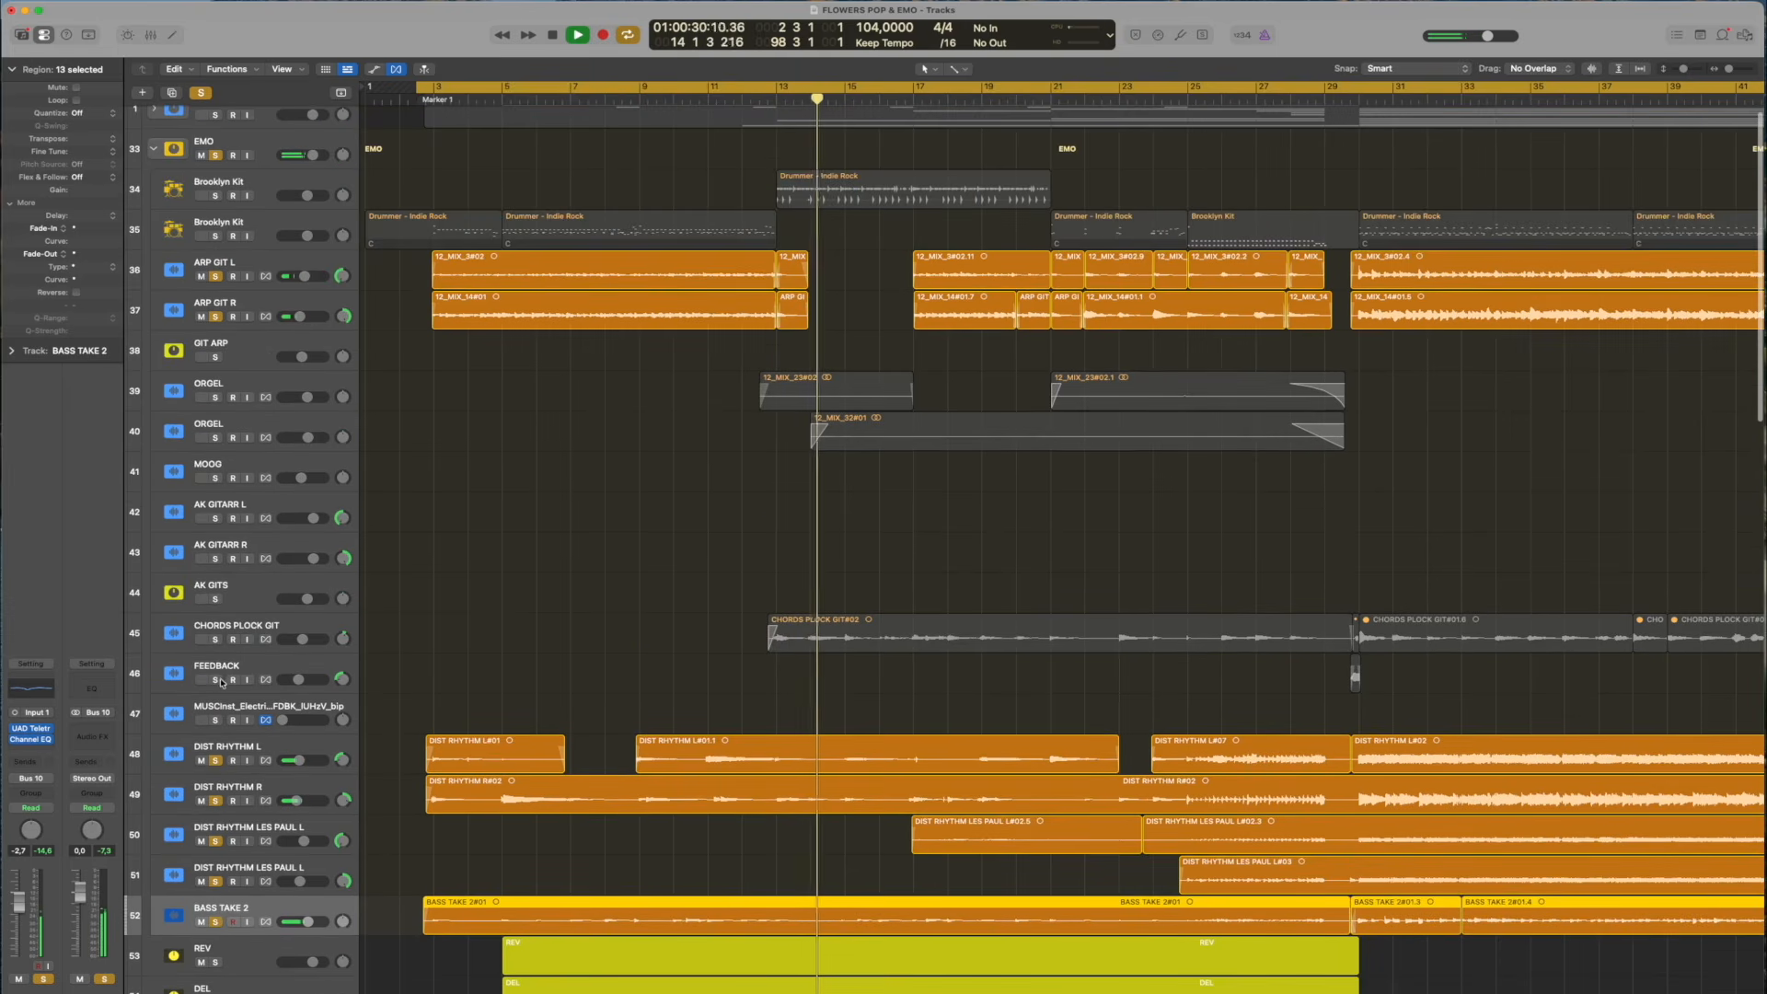
{"action": "left_click", "coordinate": [215, 639]}
{"action": "scroll", "coordinate": [524, 578], "scroll_direction": "down", "scroll_amount": 2}
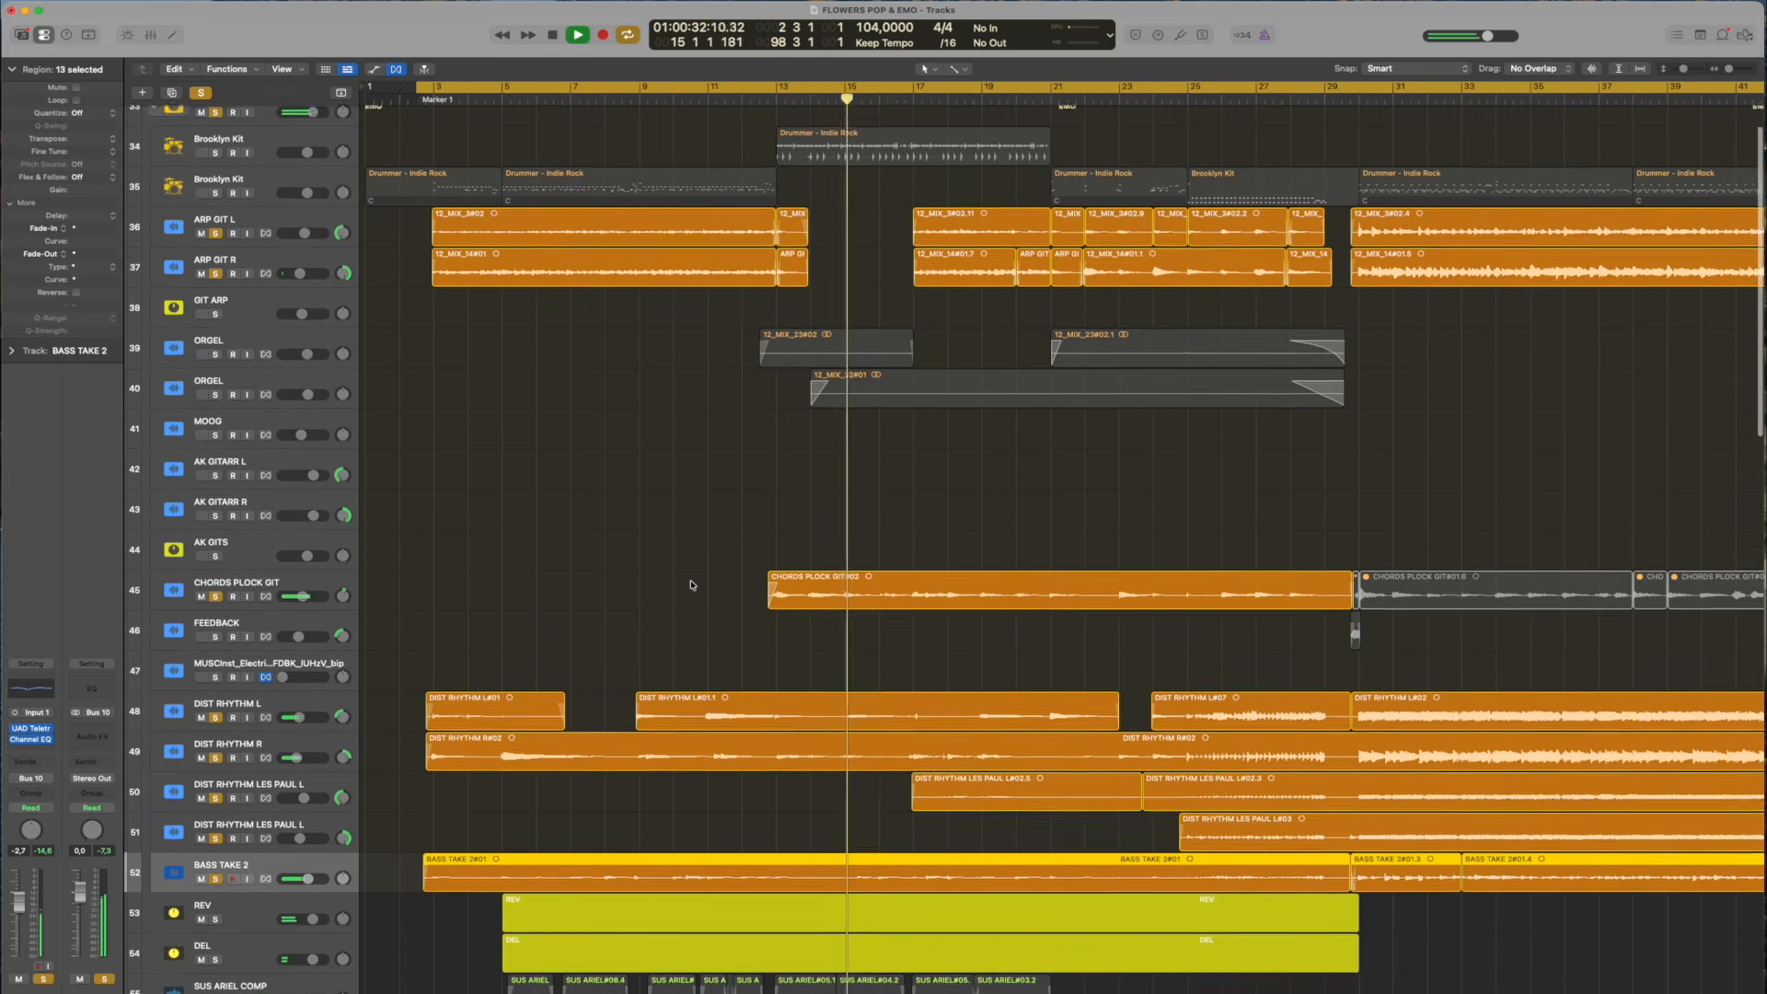
{"action": "scroll", "coordinate": [704, 377], "scroll_direction": "down", "scroll_amount": 1}
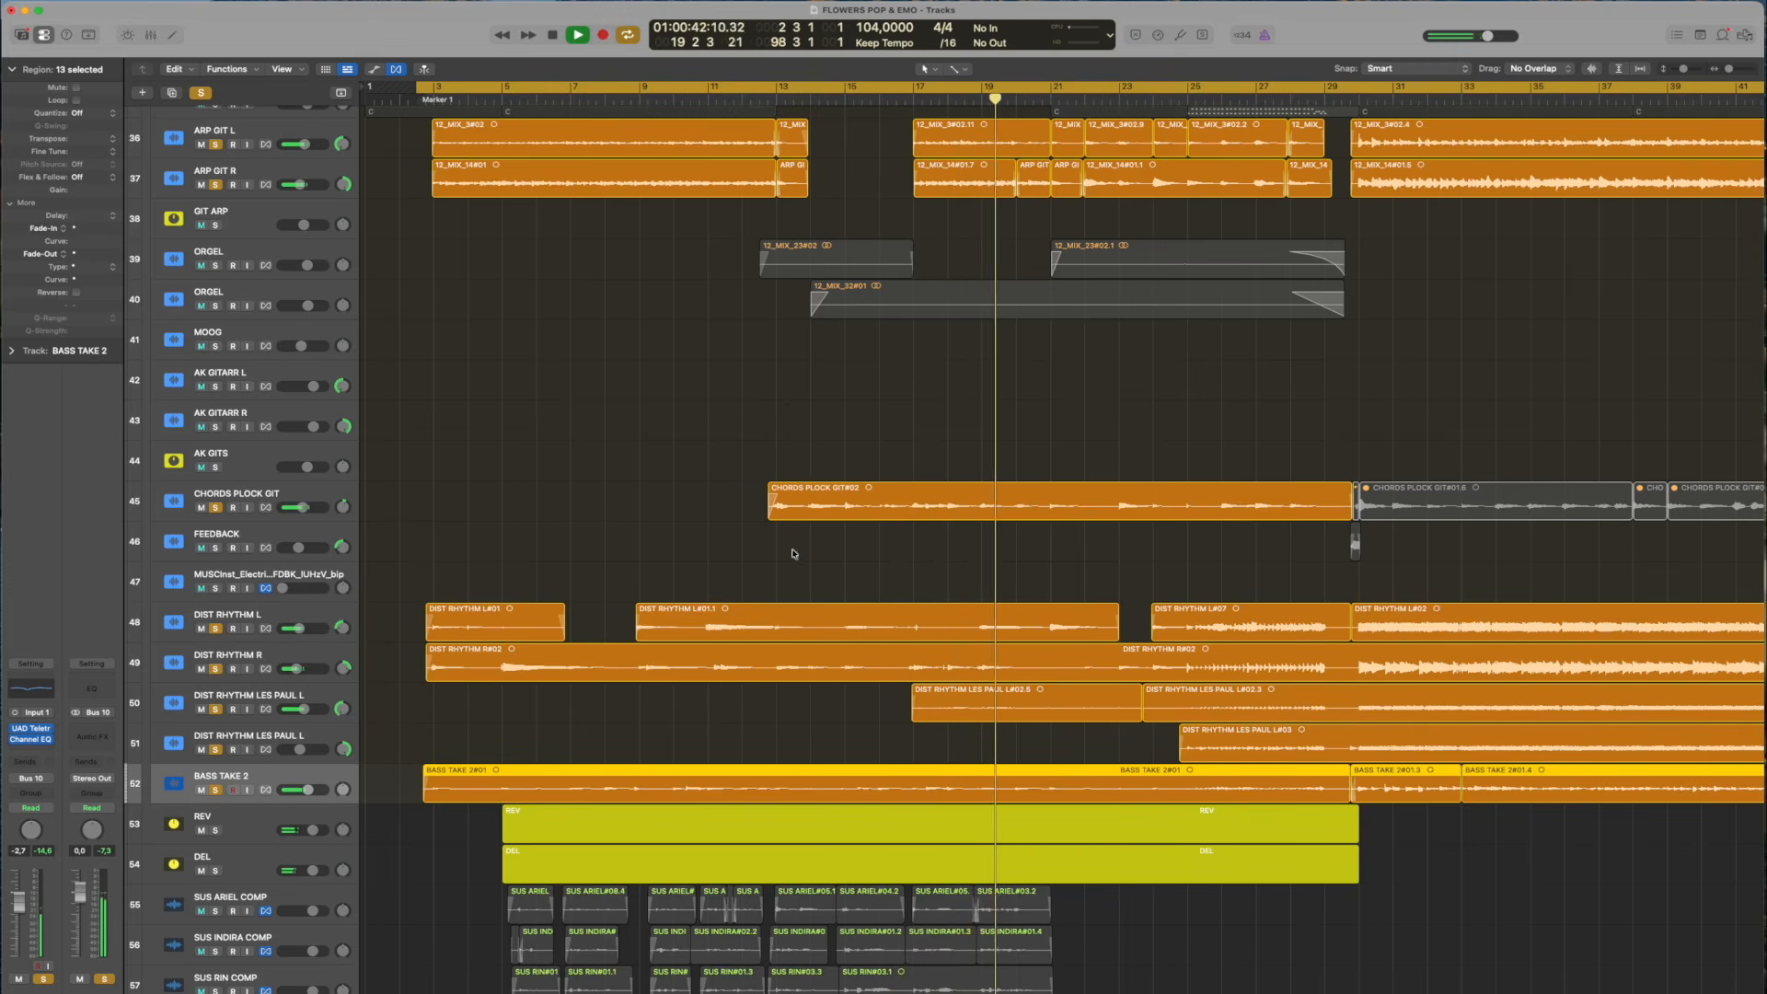
{"action": "key", "text": "space"}
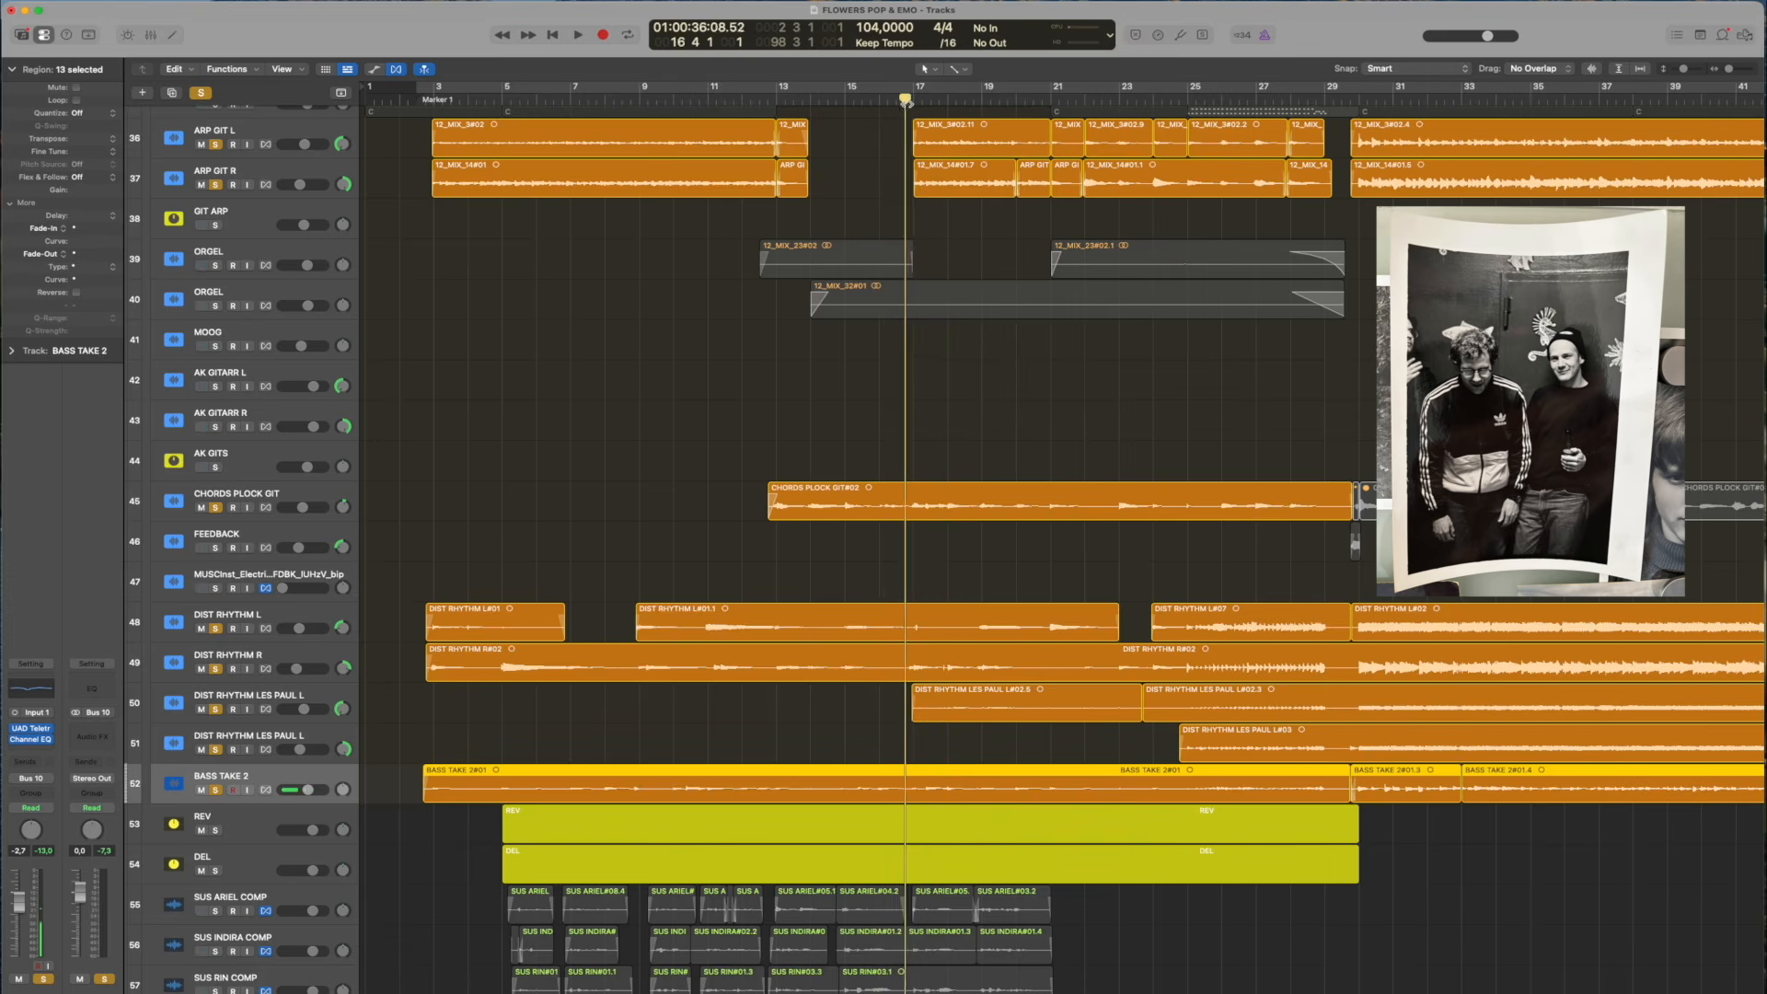
Start playback from about bar 22 and add the FEEDBACK track to the solo
{"action": "scroll", "coordinate": [1192, 83], "scroll_direction": "up", "scroll_amount": 4}
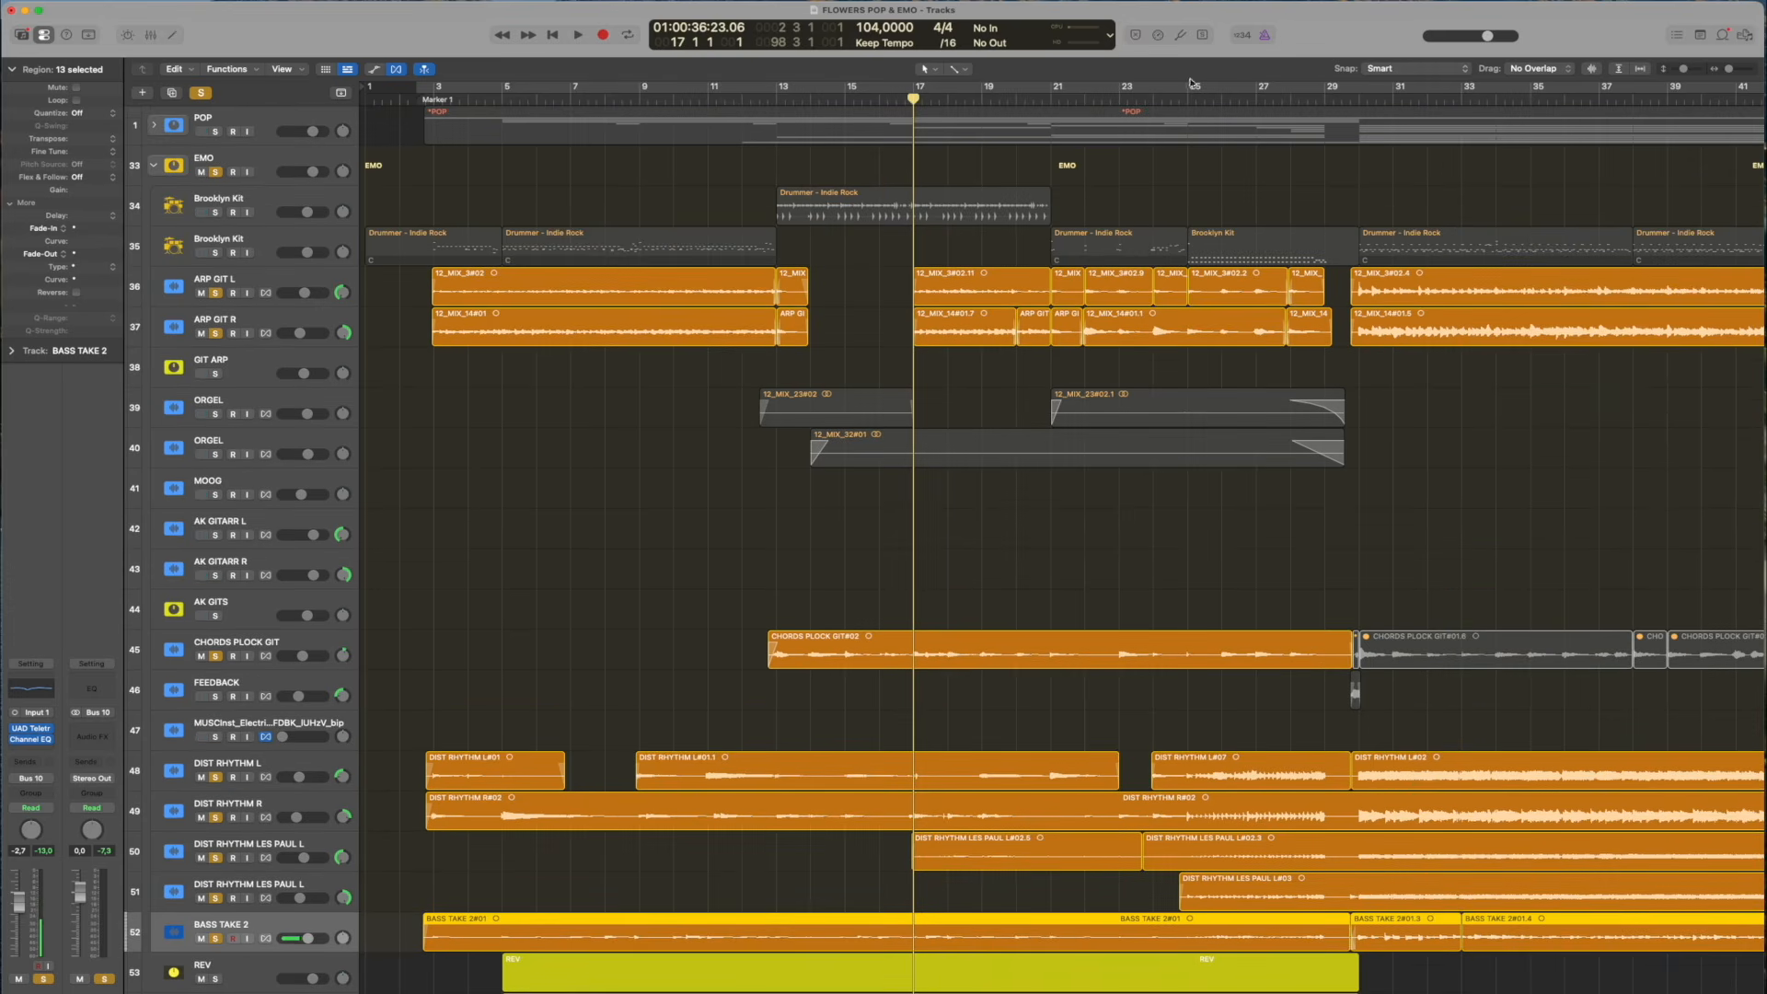
{"action": "left_click", "coordinate": [1110, 97]}
{"action": "key", "text": "space"}
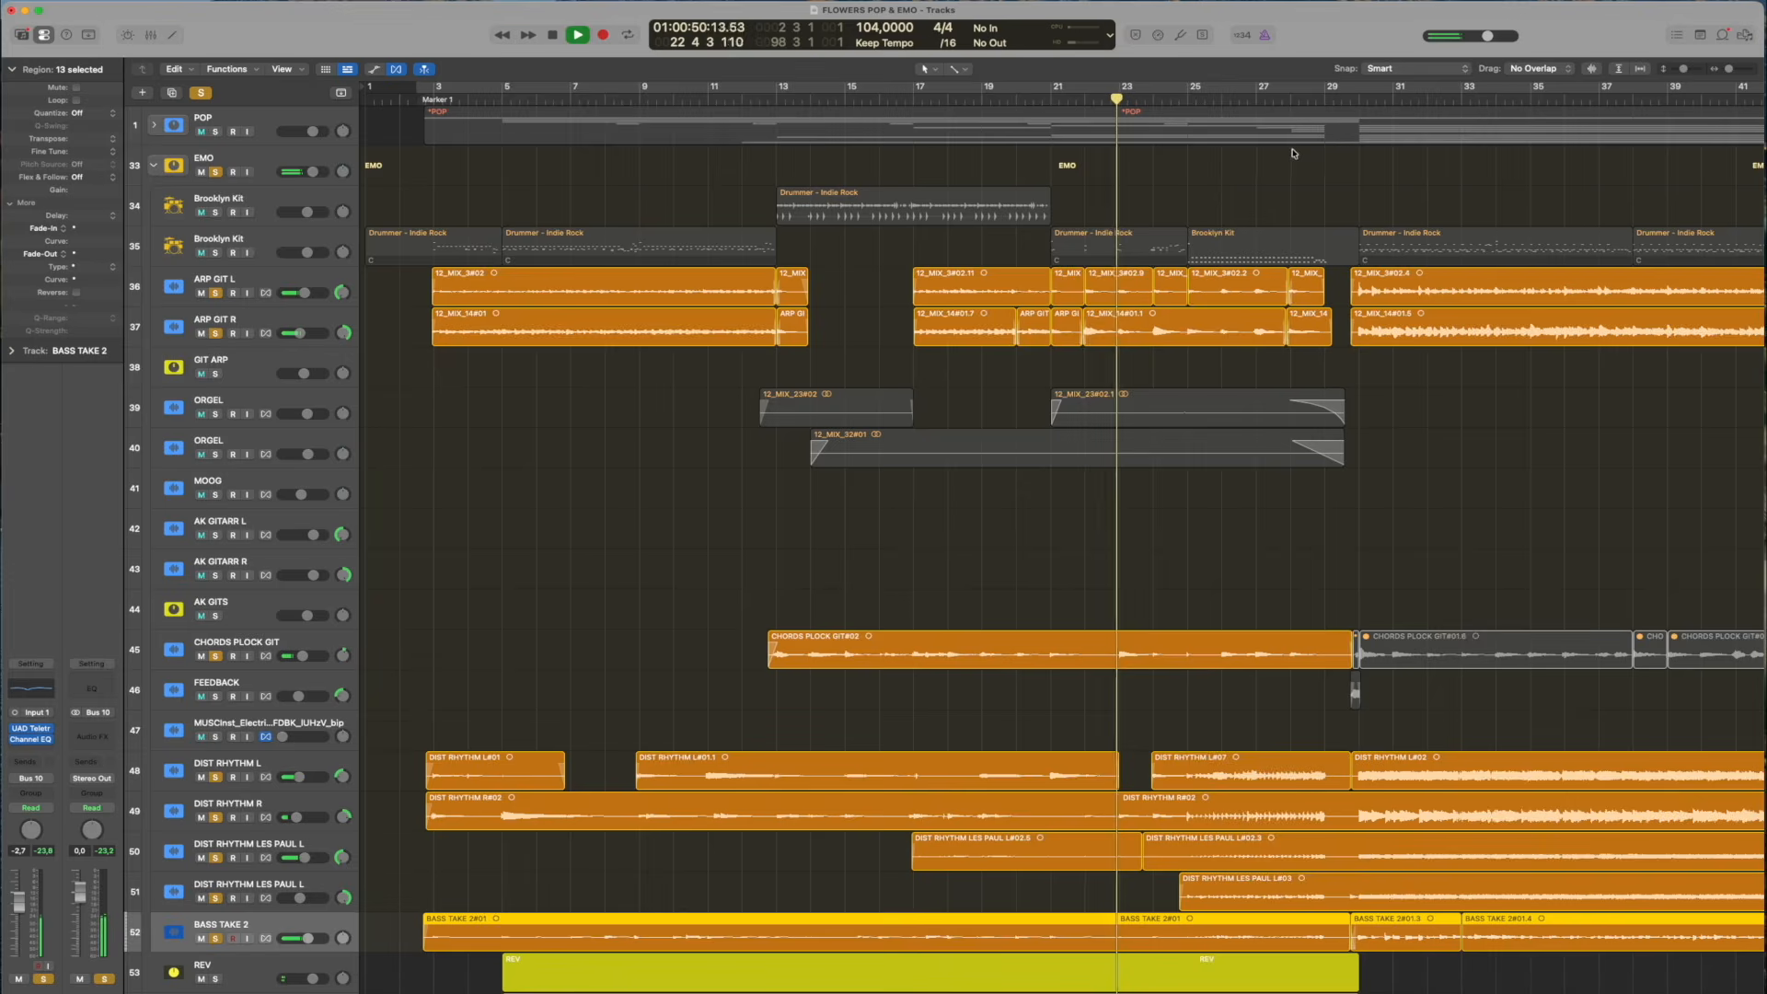
{"action": "scroll", "coordinate": [1196, 276], "scroll_direction": "down", "scroll_amount": 8}
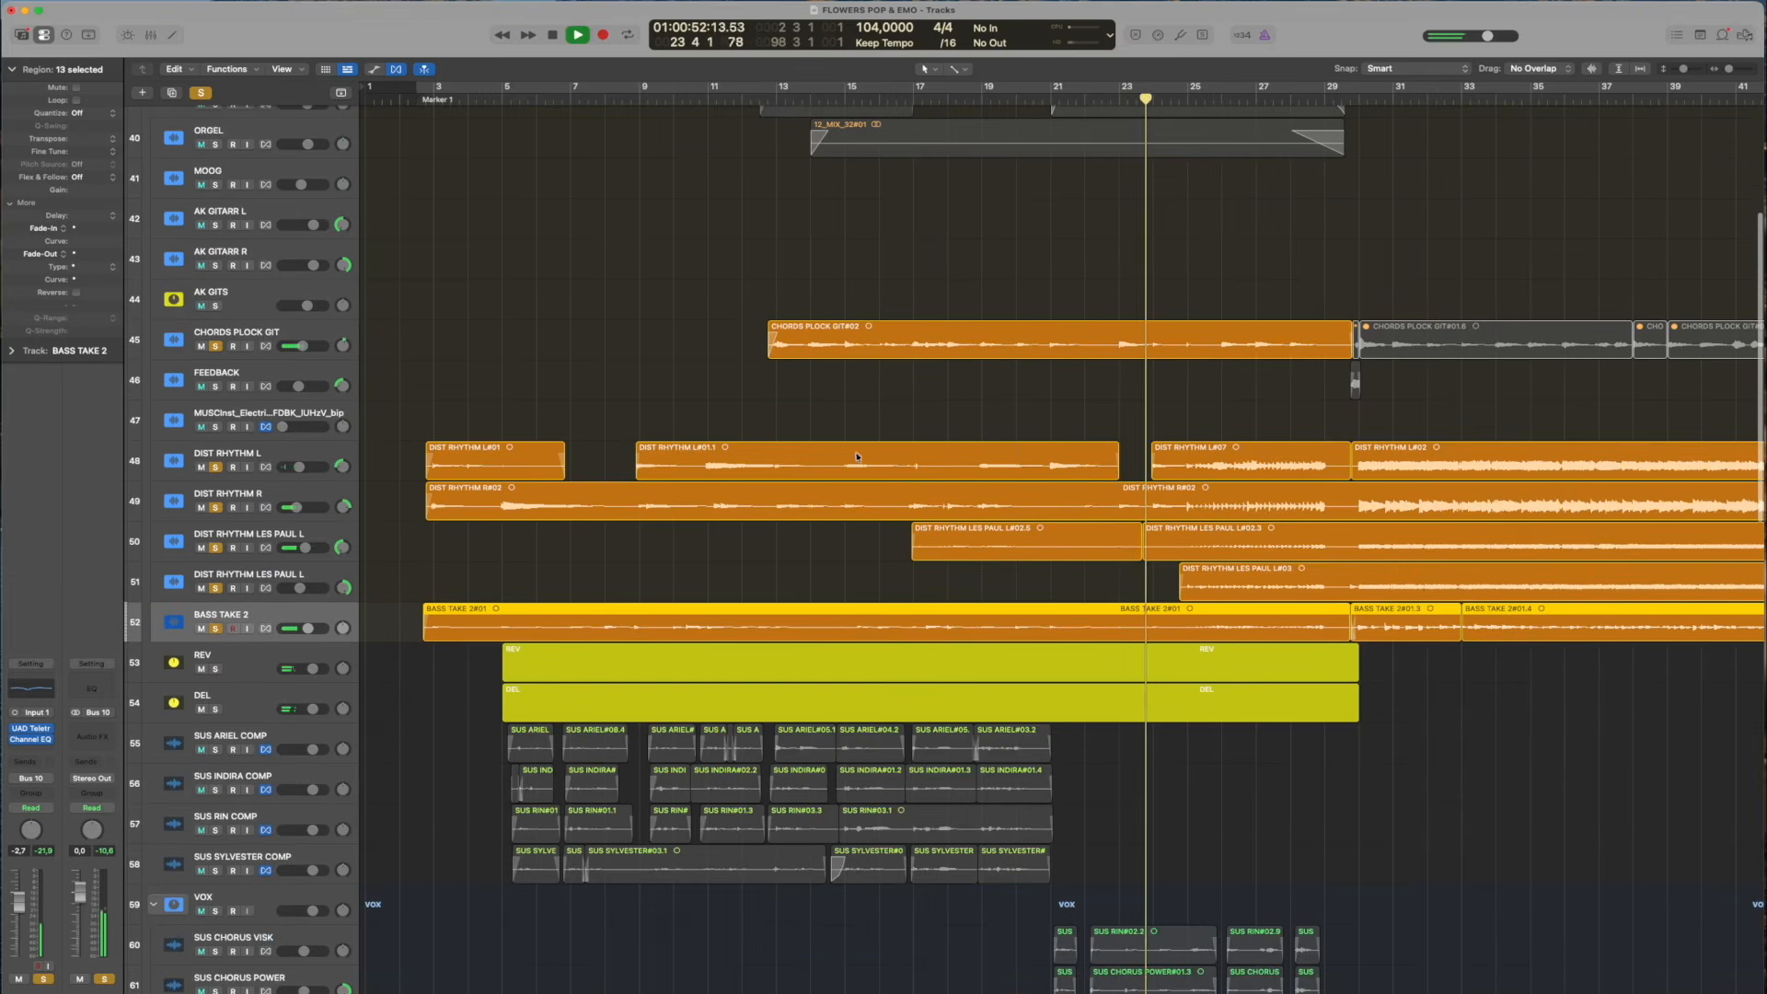
{"action": "left_click", "coordinate": [216, 387]}
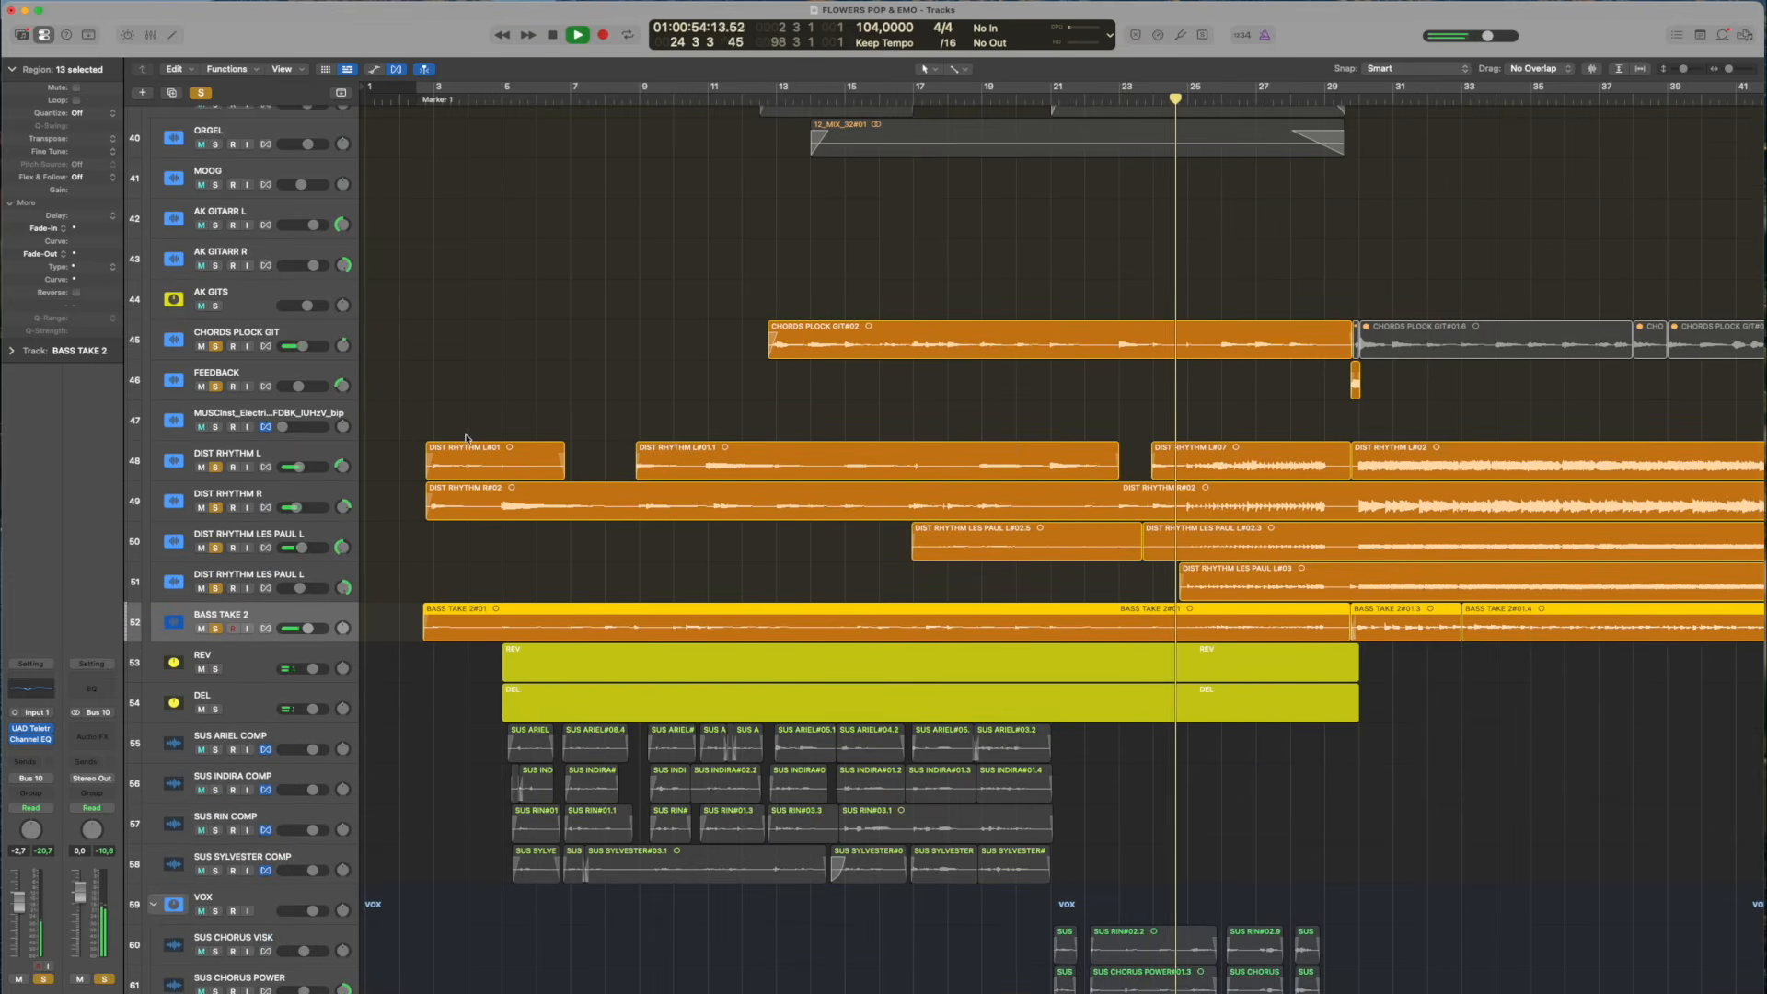
Play the soloed guitars and bass through to bar 32, stop playback, and clear all solos
{"action": "scroll", "coordinate": [934, 432], "scroll_direction": "down", "scroll_amount": 8}
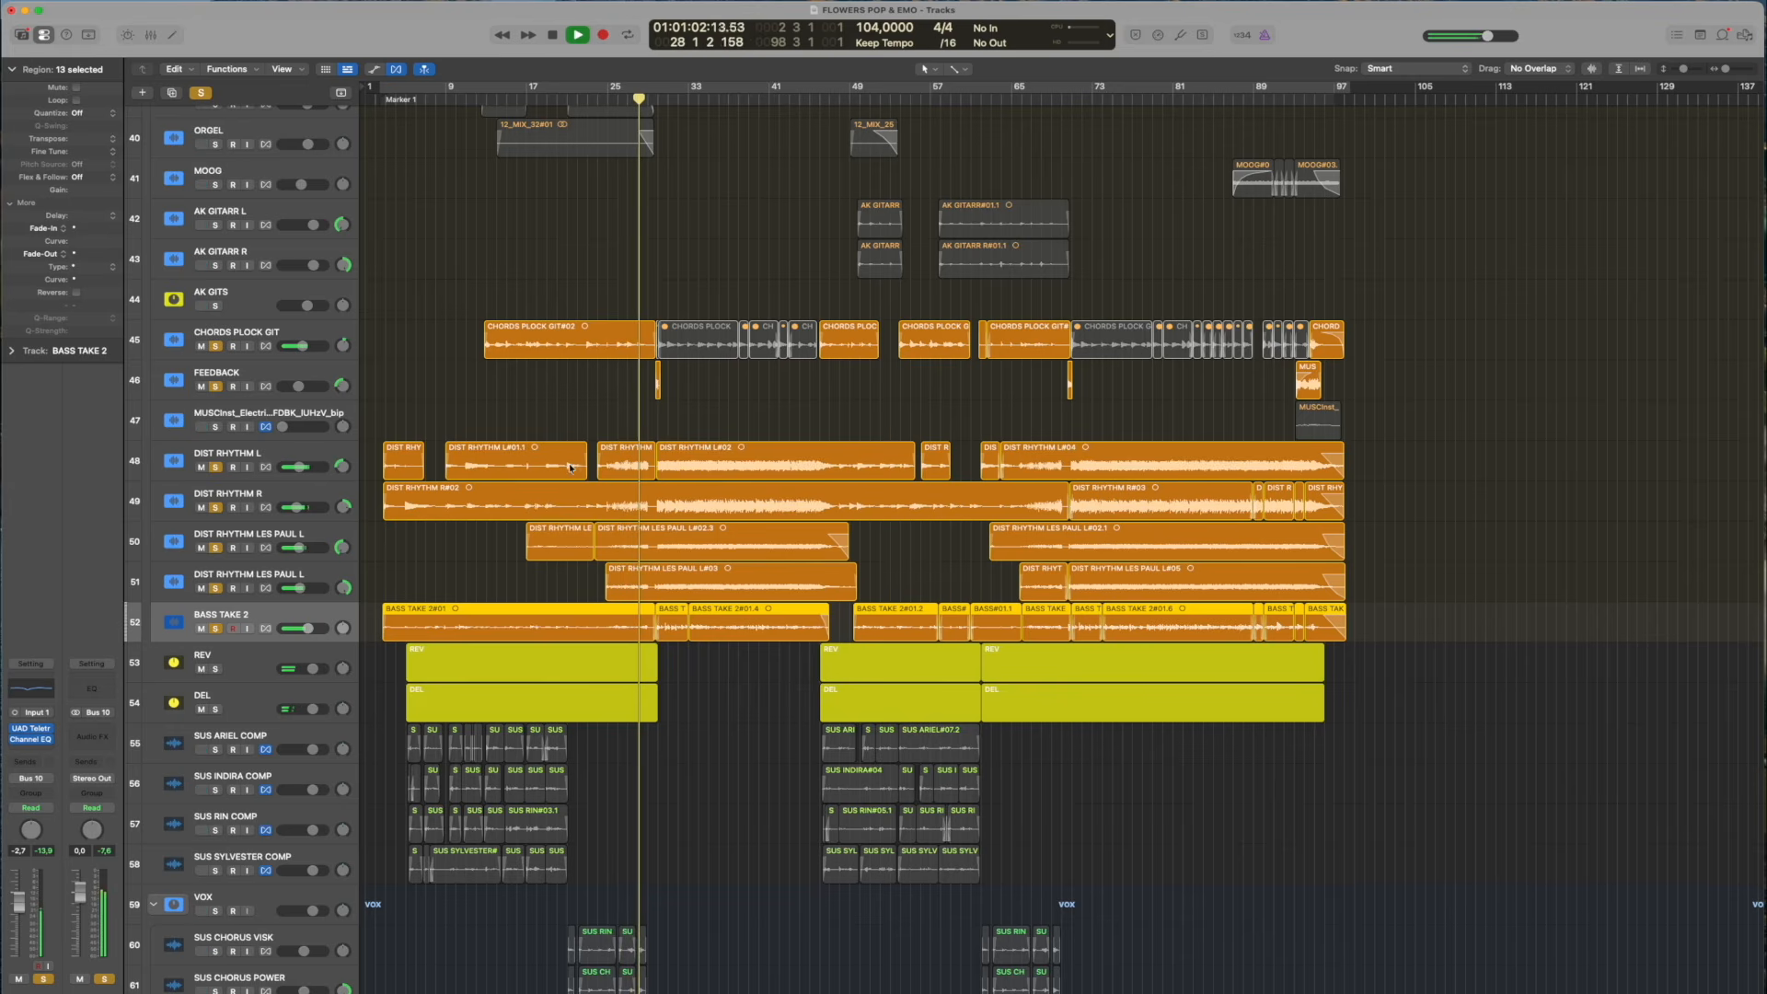
{"action": "scroll", "coordinate": [420, 252], "scroll_direction": "up", "scroll_amount": 1}
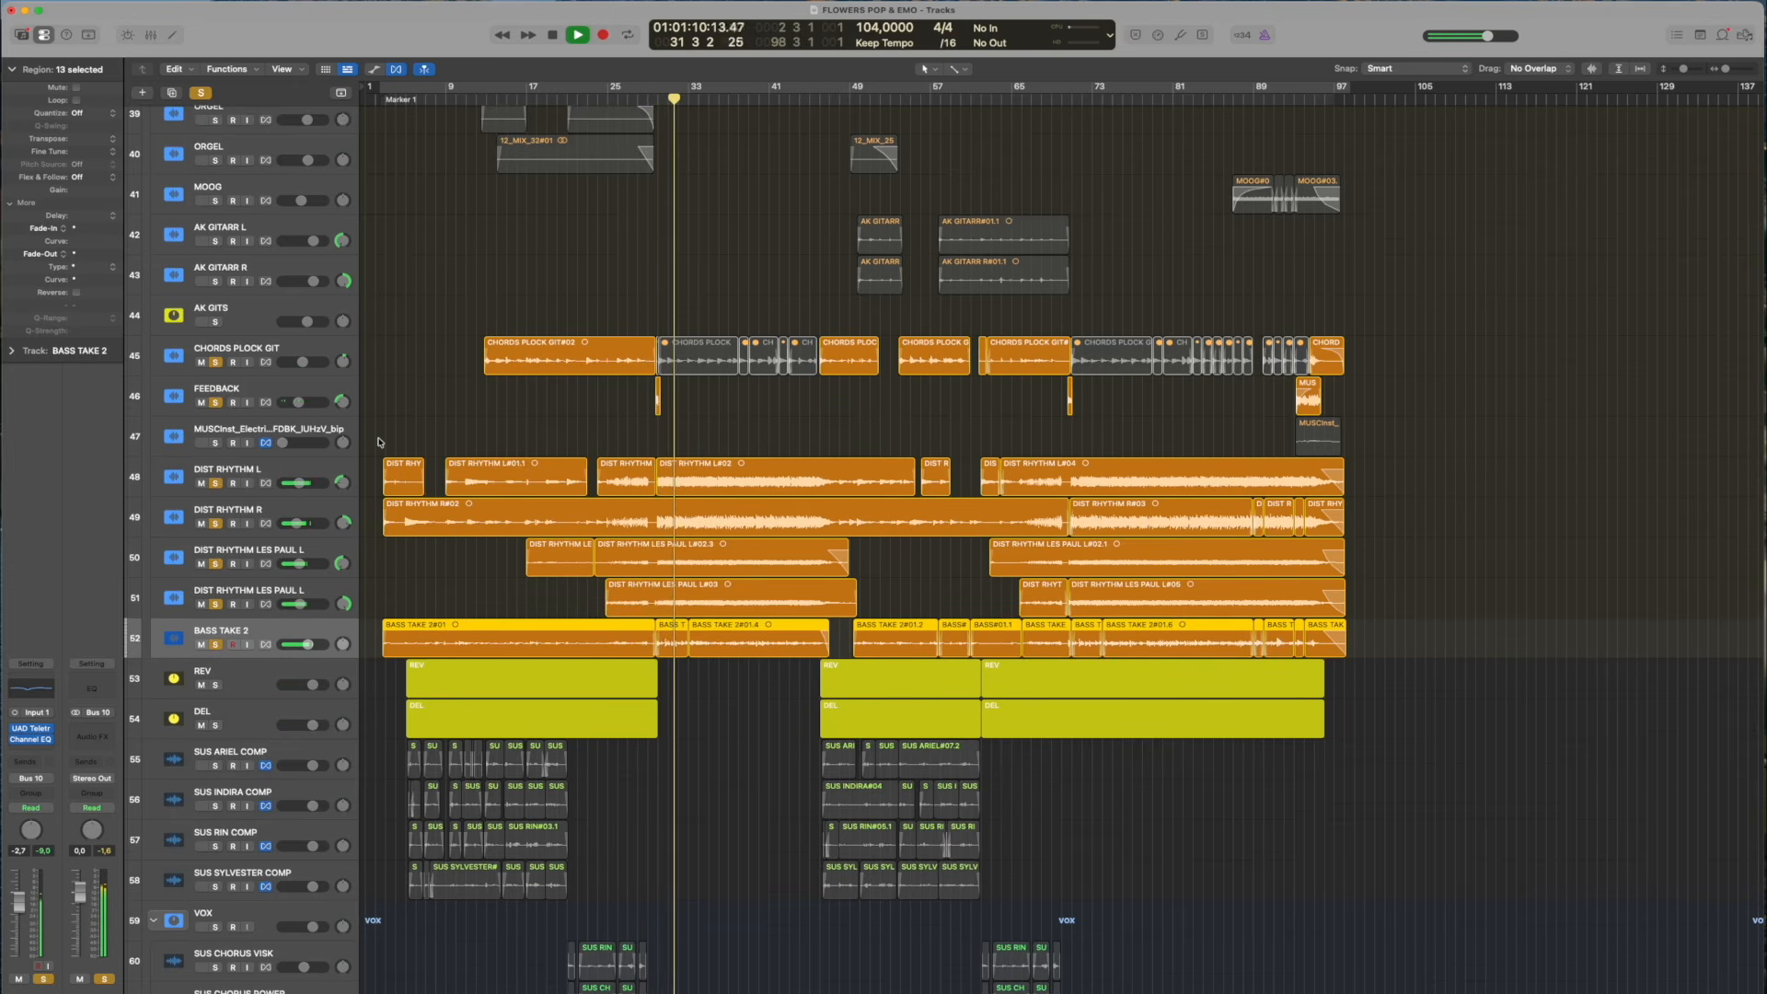
{"action": "scroll", "coordinate": [379, 441], "scroll_direction": "up", "scroll_amount": 10}
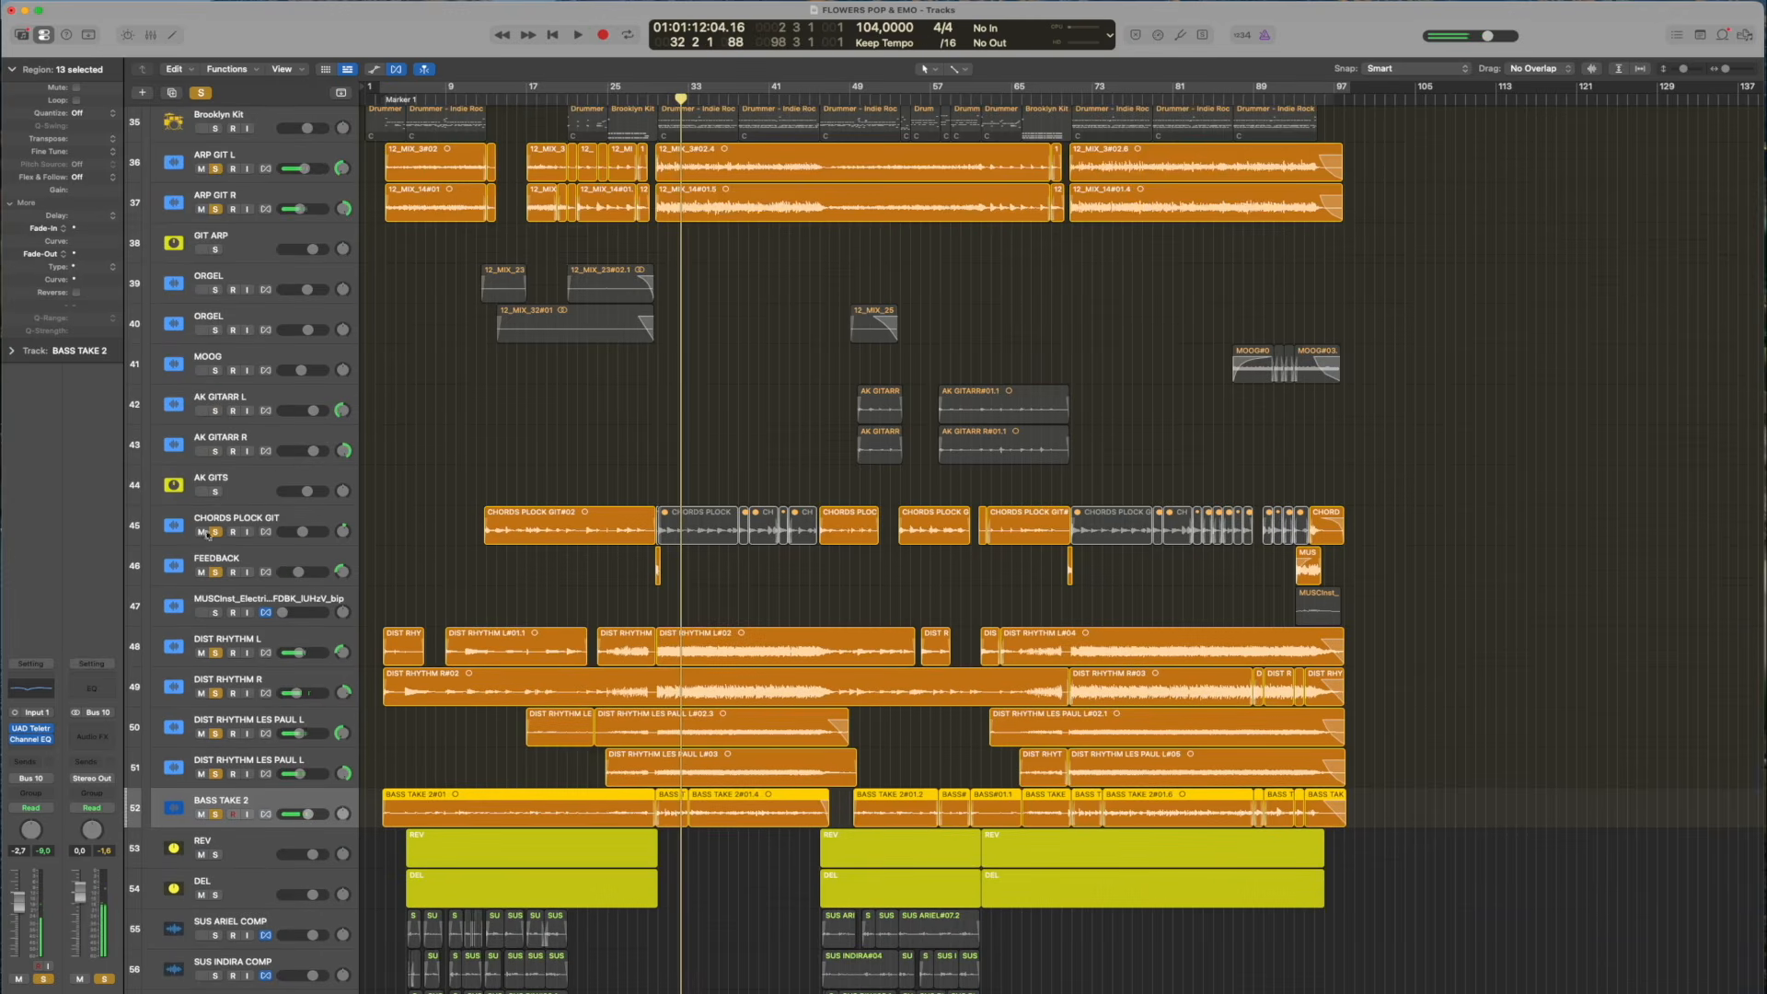
{"action": "left_click", "coordinate": [202, 93]}
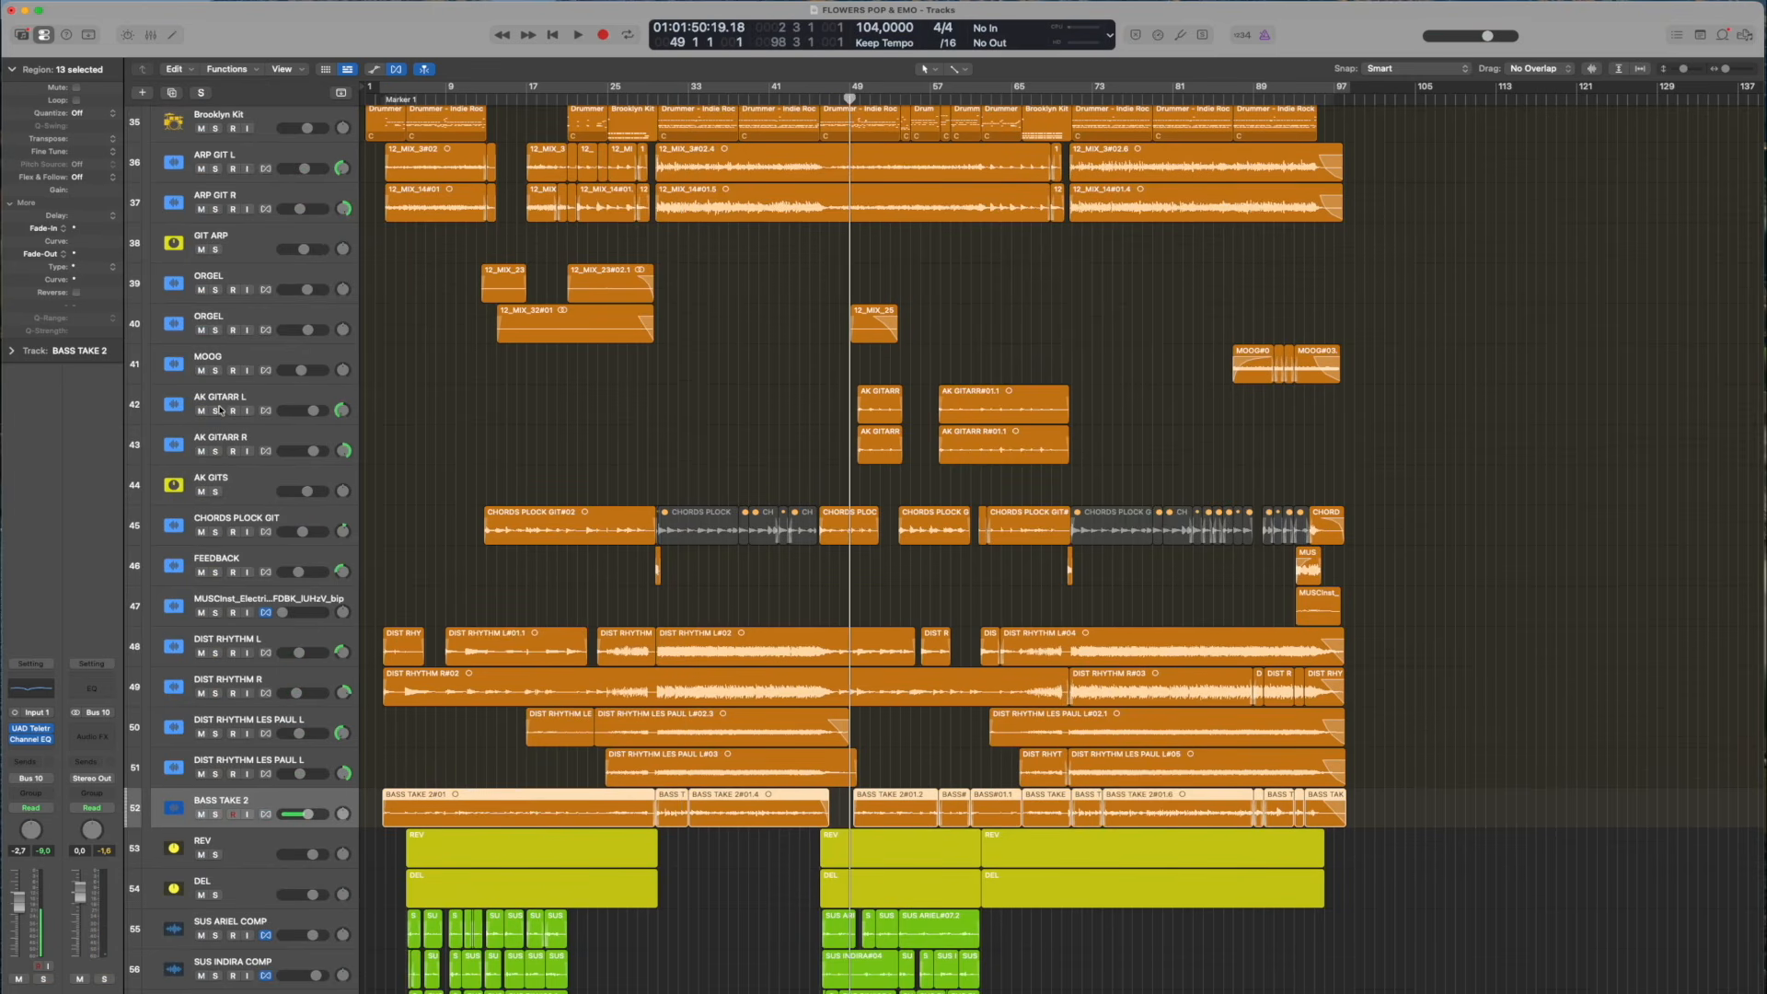
Play with AK GITARR L, AK GITARR R and AK GITS added to the solo, and inspect the Channel EQ on AK GITS
{"action": "key", "text": "ctrl+s"}
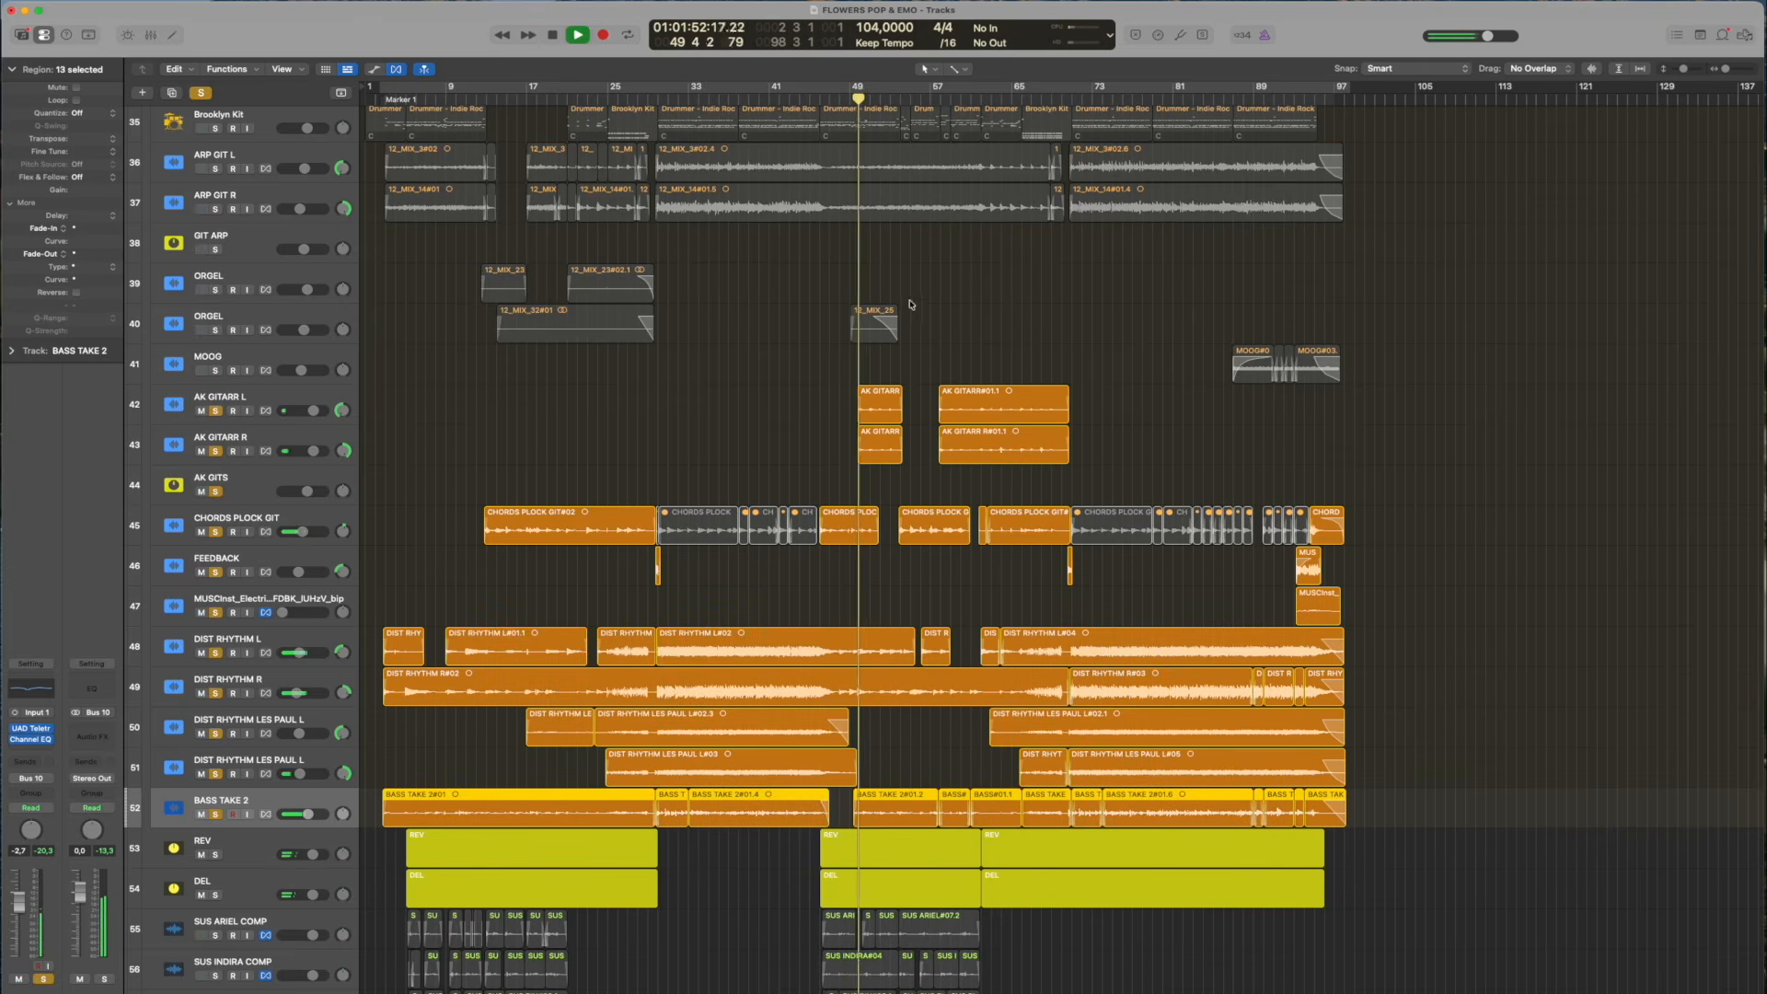
{"action": "left_click", "coordinate": [298, 402]}
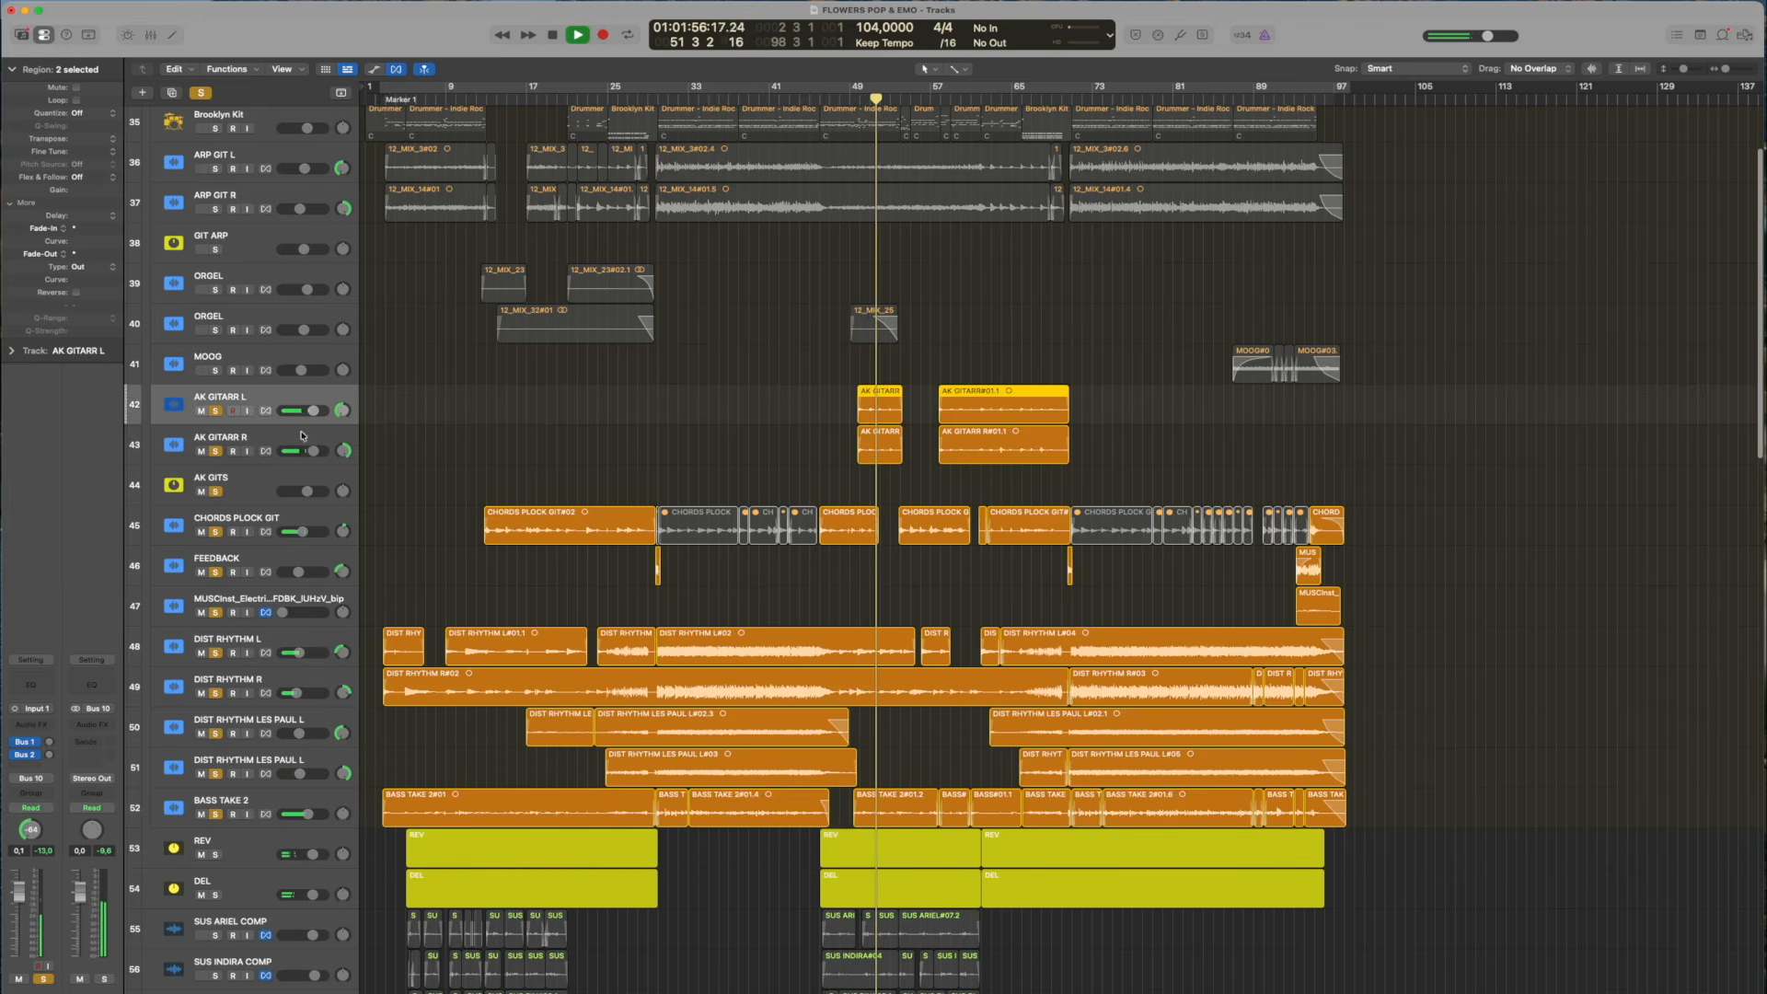
{"action": "left_click", "coordinate": [302, 436]}
{"action": "left_click", "coordinate": [256, 488]}
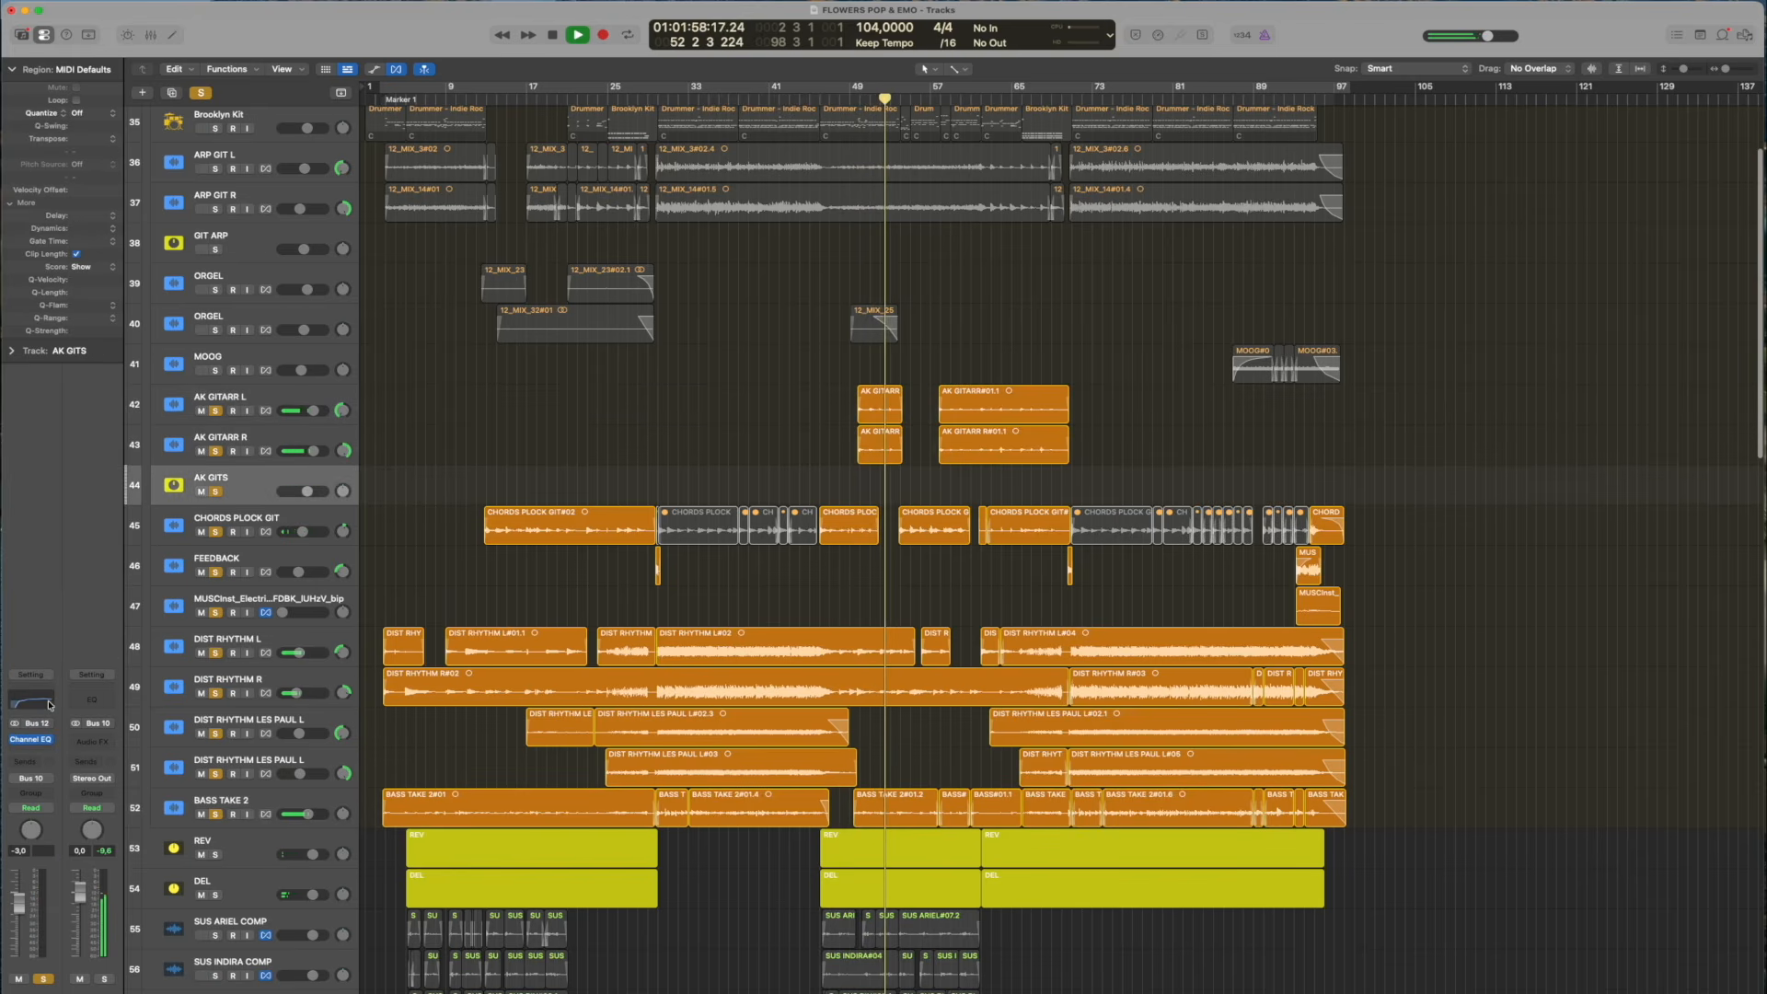
{"action": "left_click", "coordinate": [50, 704]}
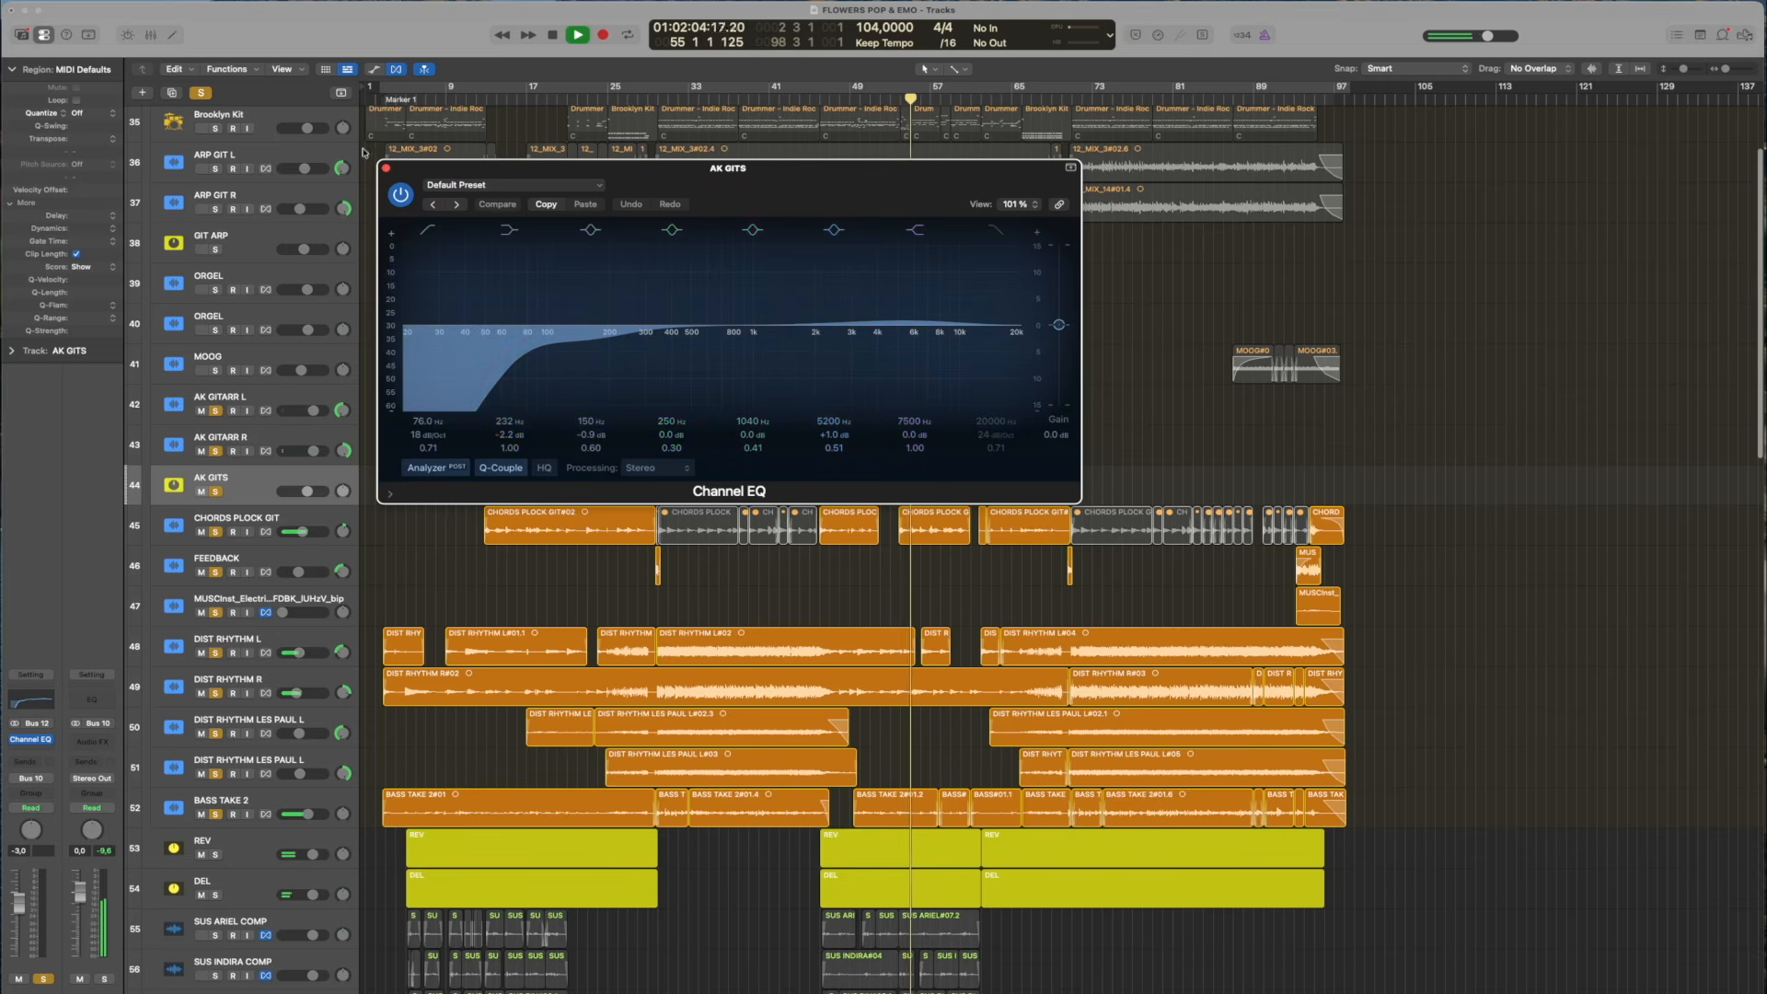
{"action": "left_click", "coordinate": [386, 170]}
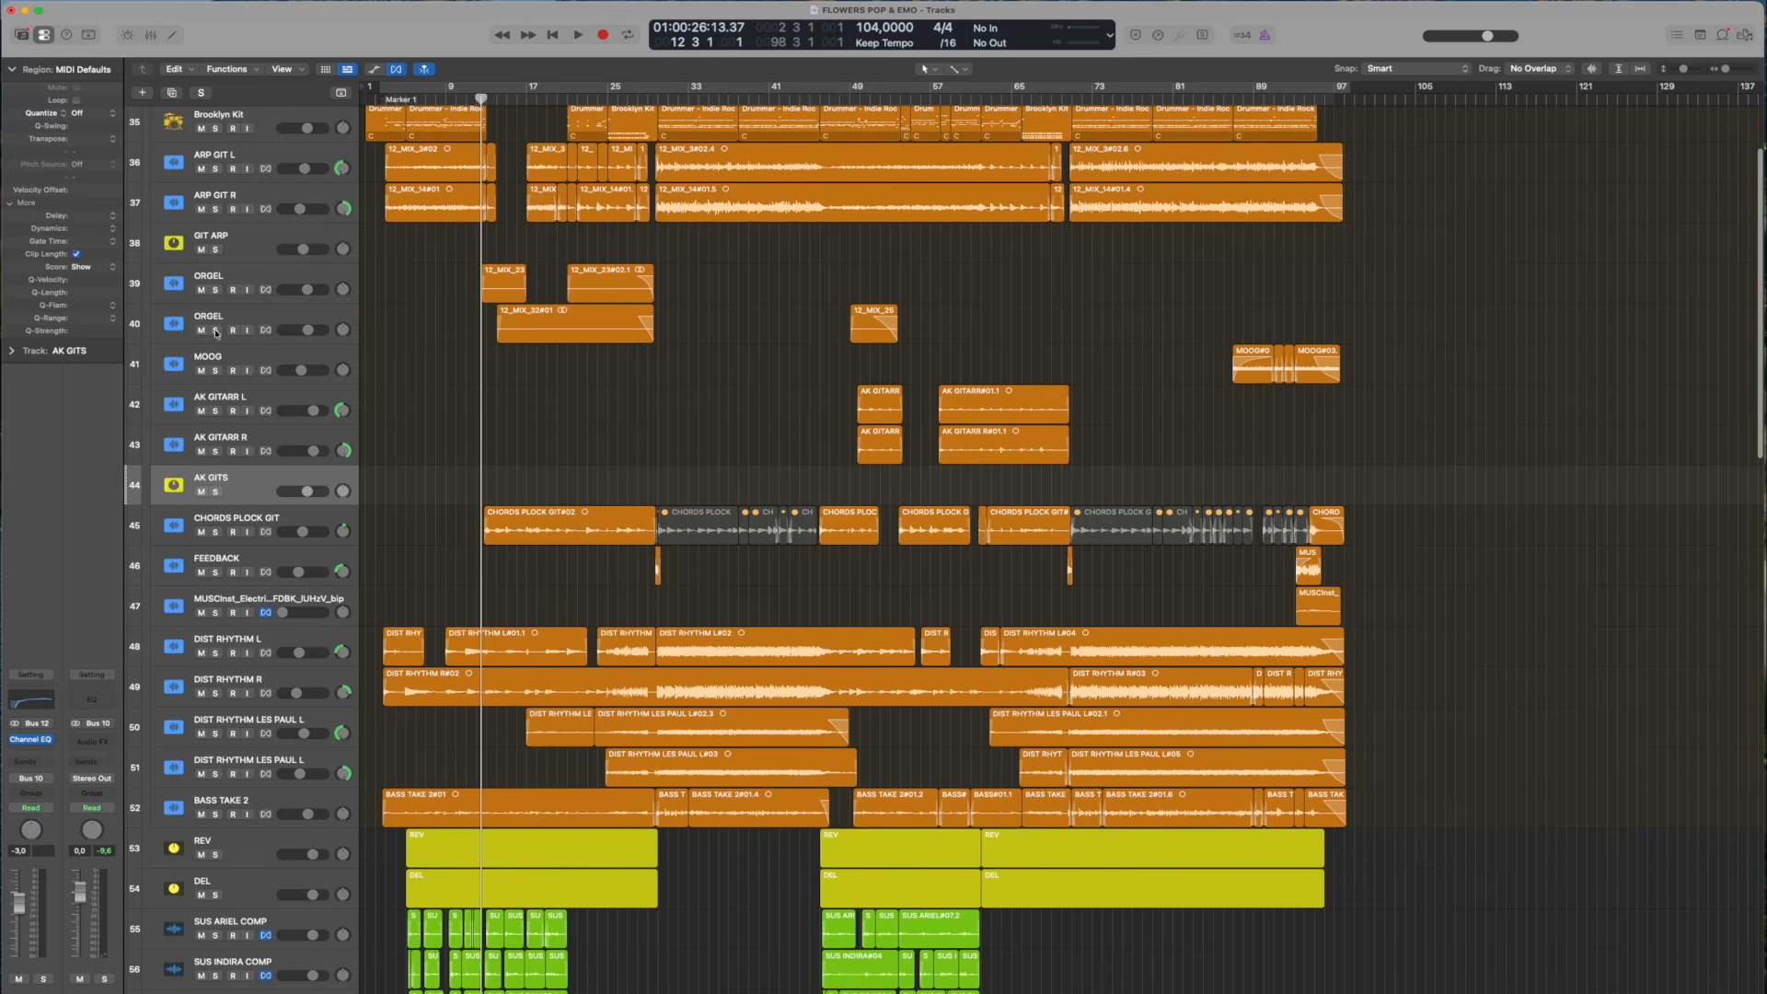
Solo both ORGEL tracks, play them from about bar 12, and enlarge the track heights
{"action": "left_click", "coordinate": [215, 330]}
{"action": "key", "text": "space"}
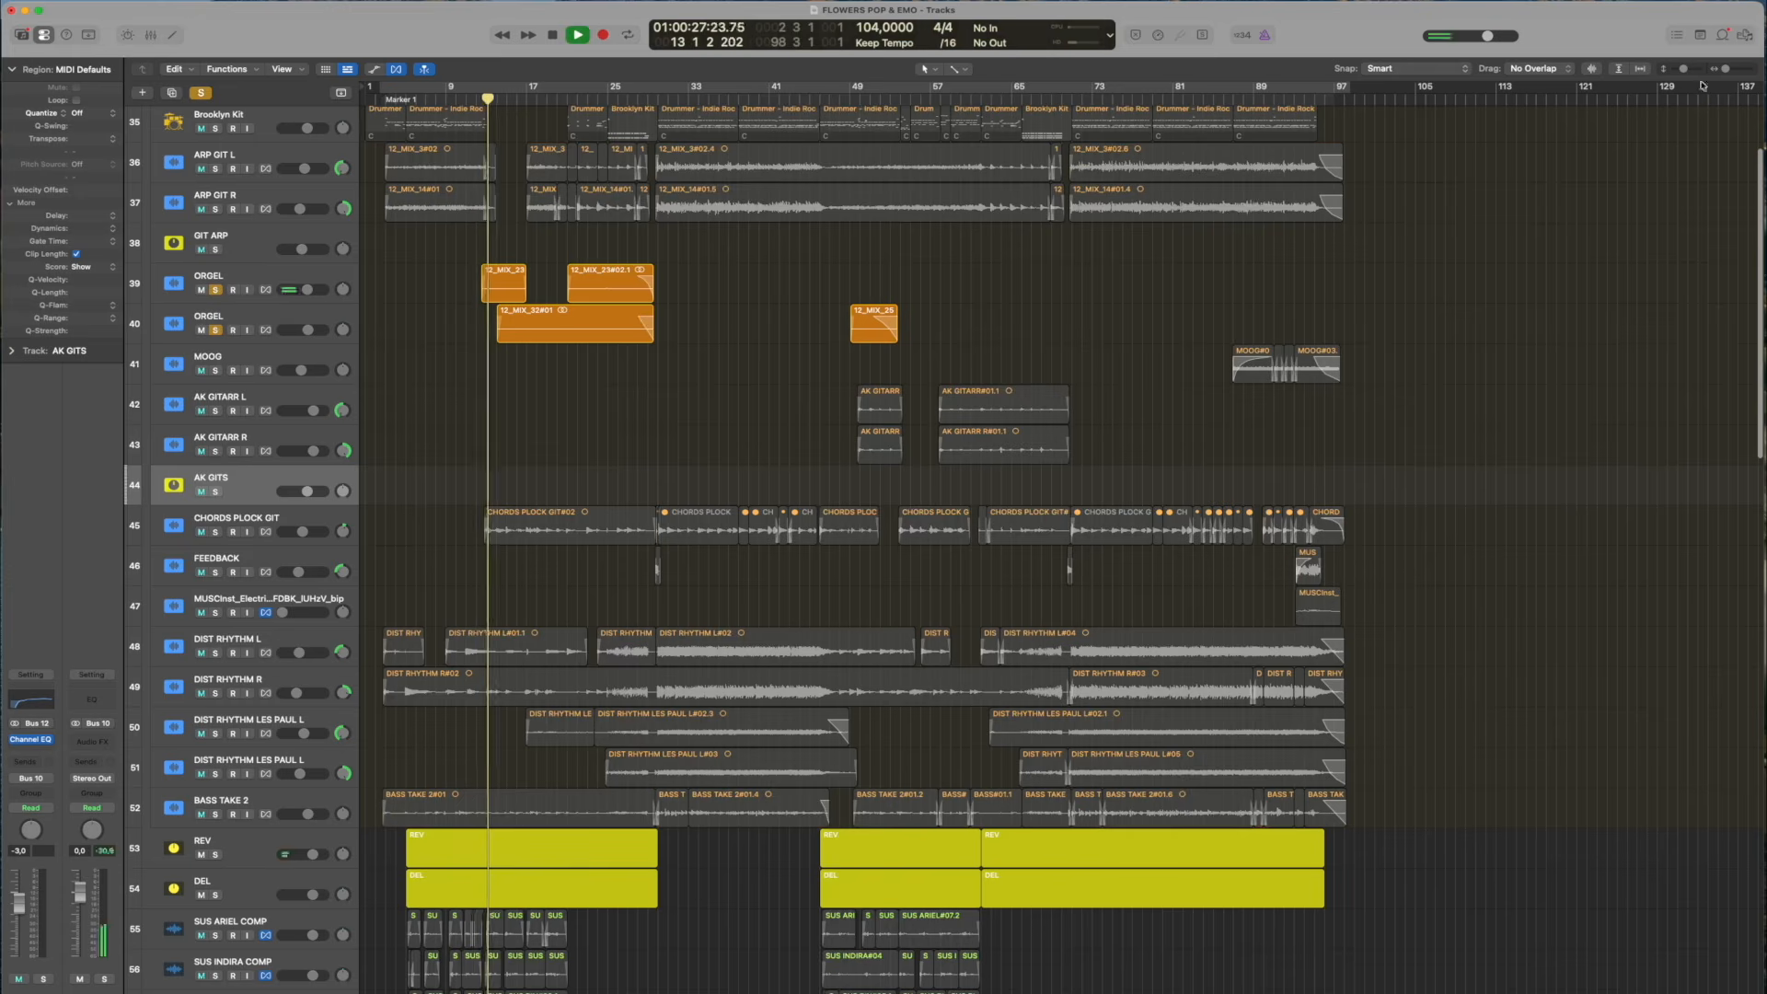
{"action": "left_click_drag", "start_coordinate": [1684, 69], "coordinate": [1688, 71]}
{"action": "scroll", "coordinate": [973, 334], "scroll_direction": "up", "scroll_amount": 5}
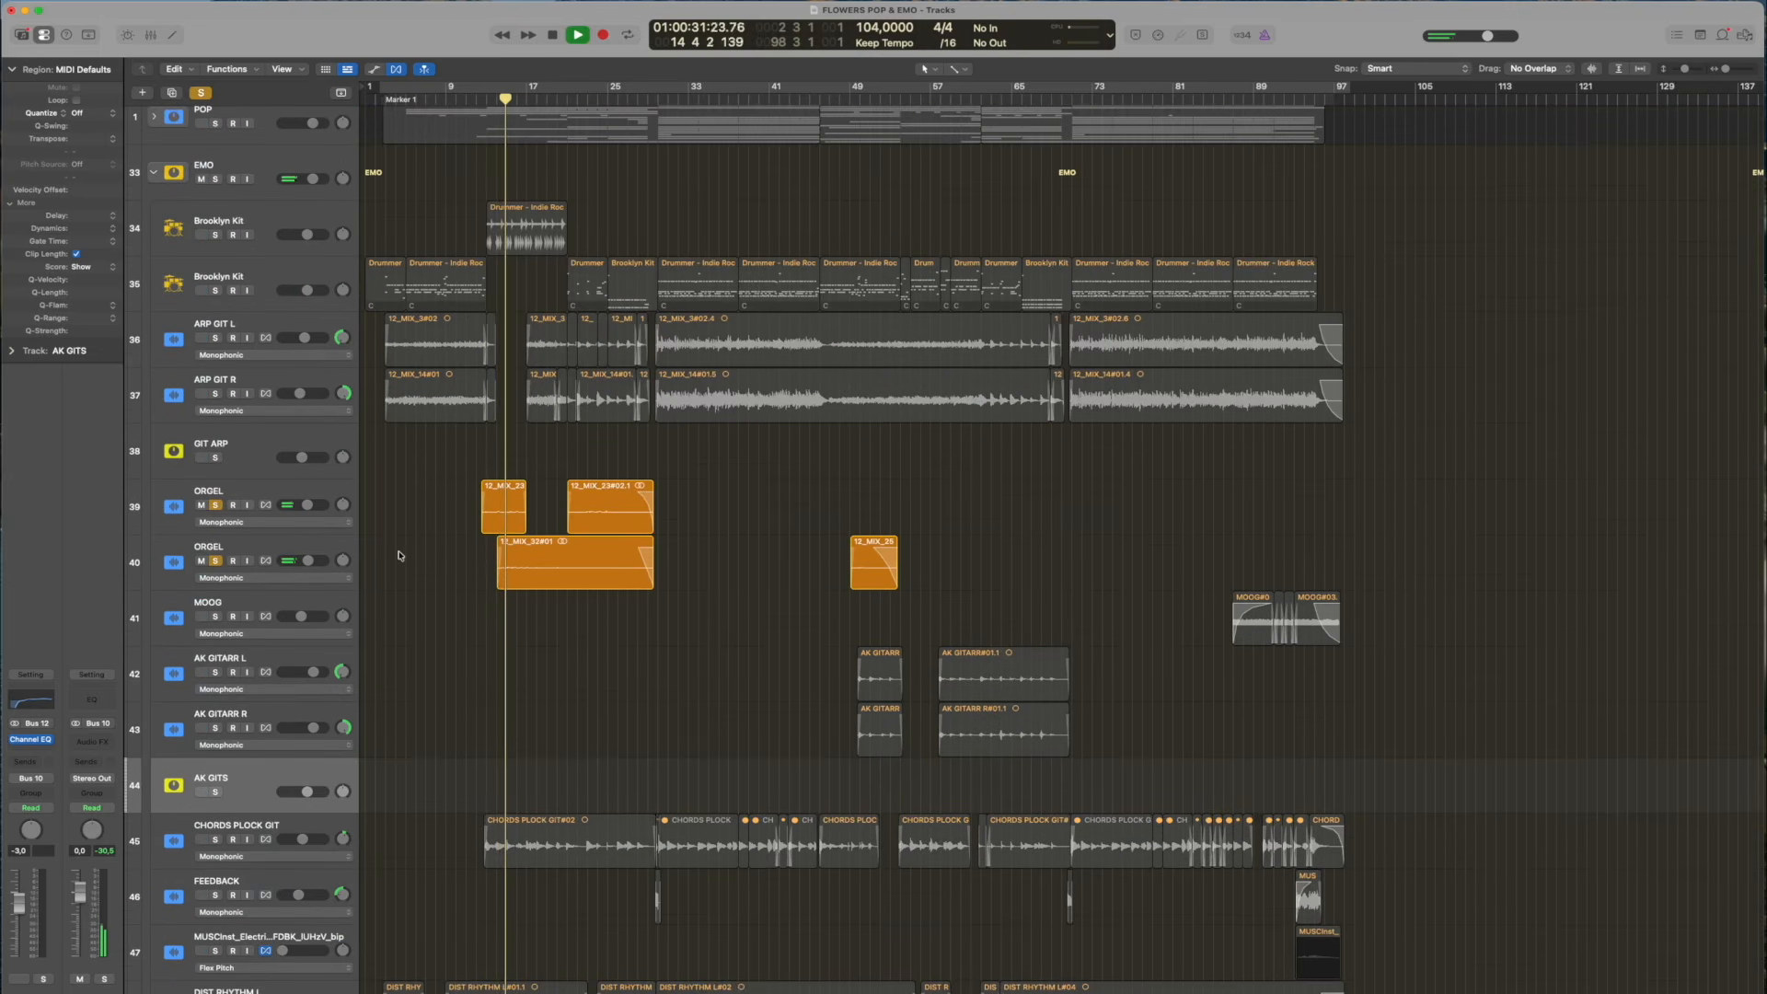
Stop playback, clear the ORGEL solos, and return the playhead to bar 12
{"action": "key", "text": "space"}
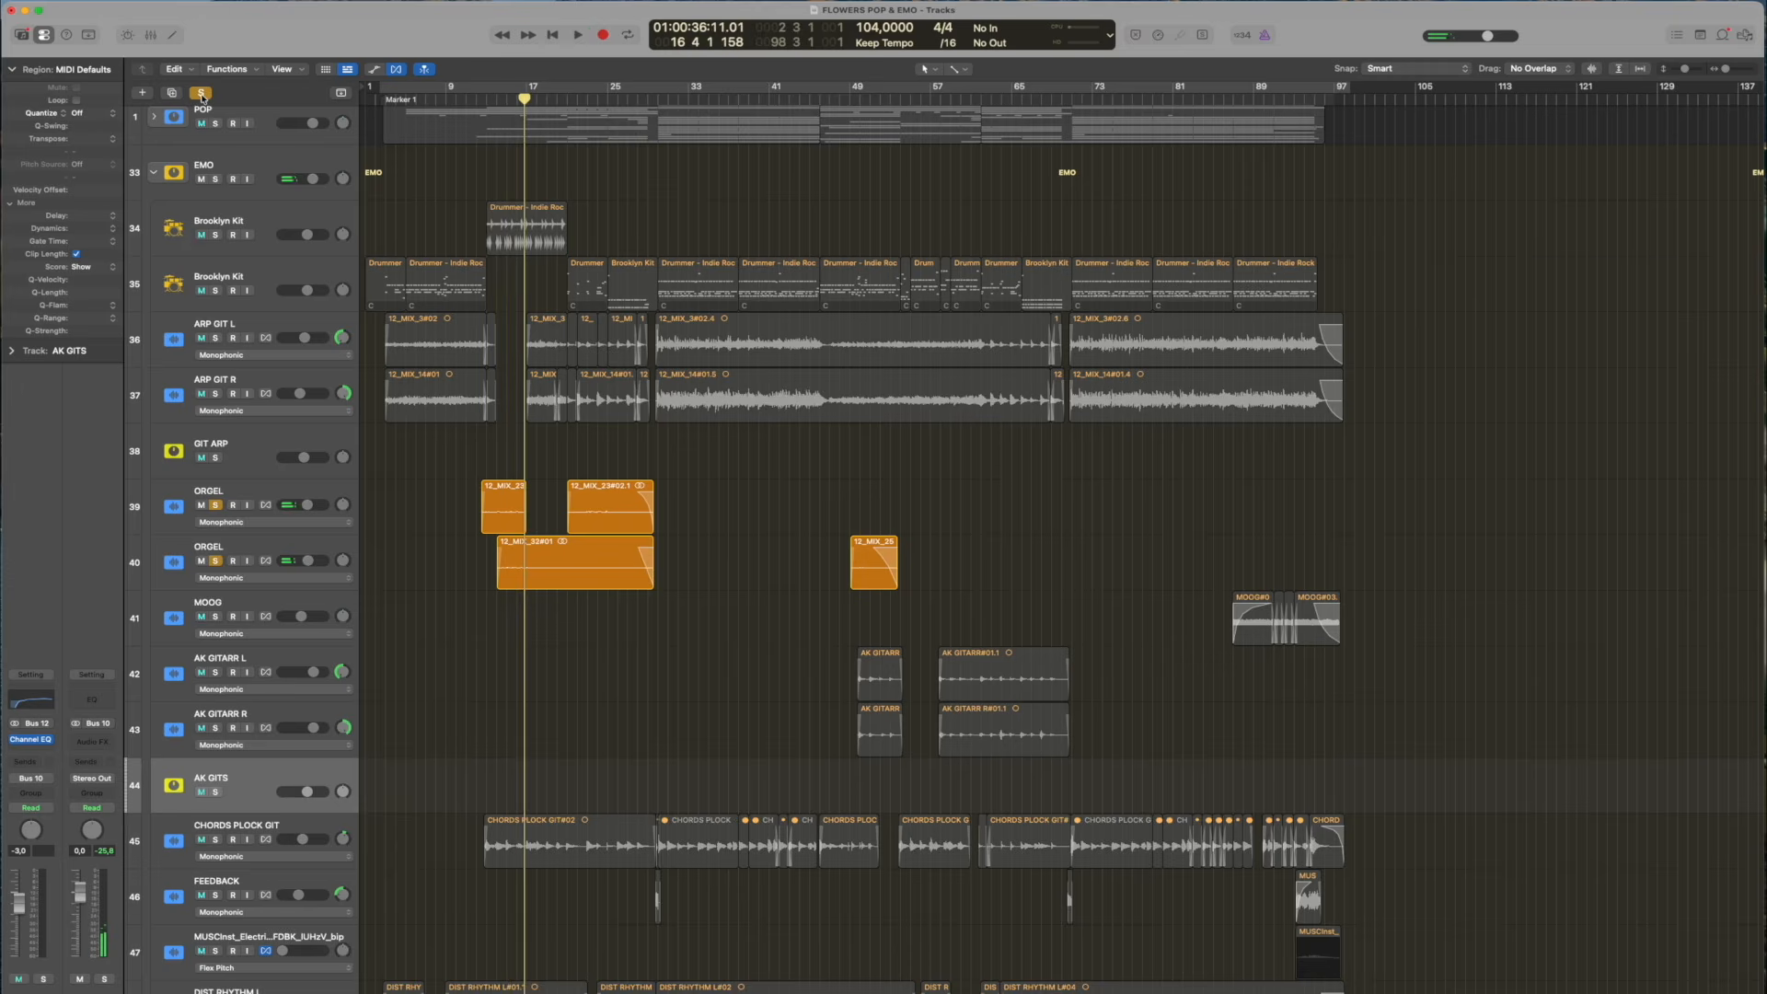
{"action": "left_click", "coordinate": [201, 94]}
{"action": "left_click", "coordinate": [475, 98]}
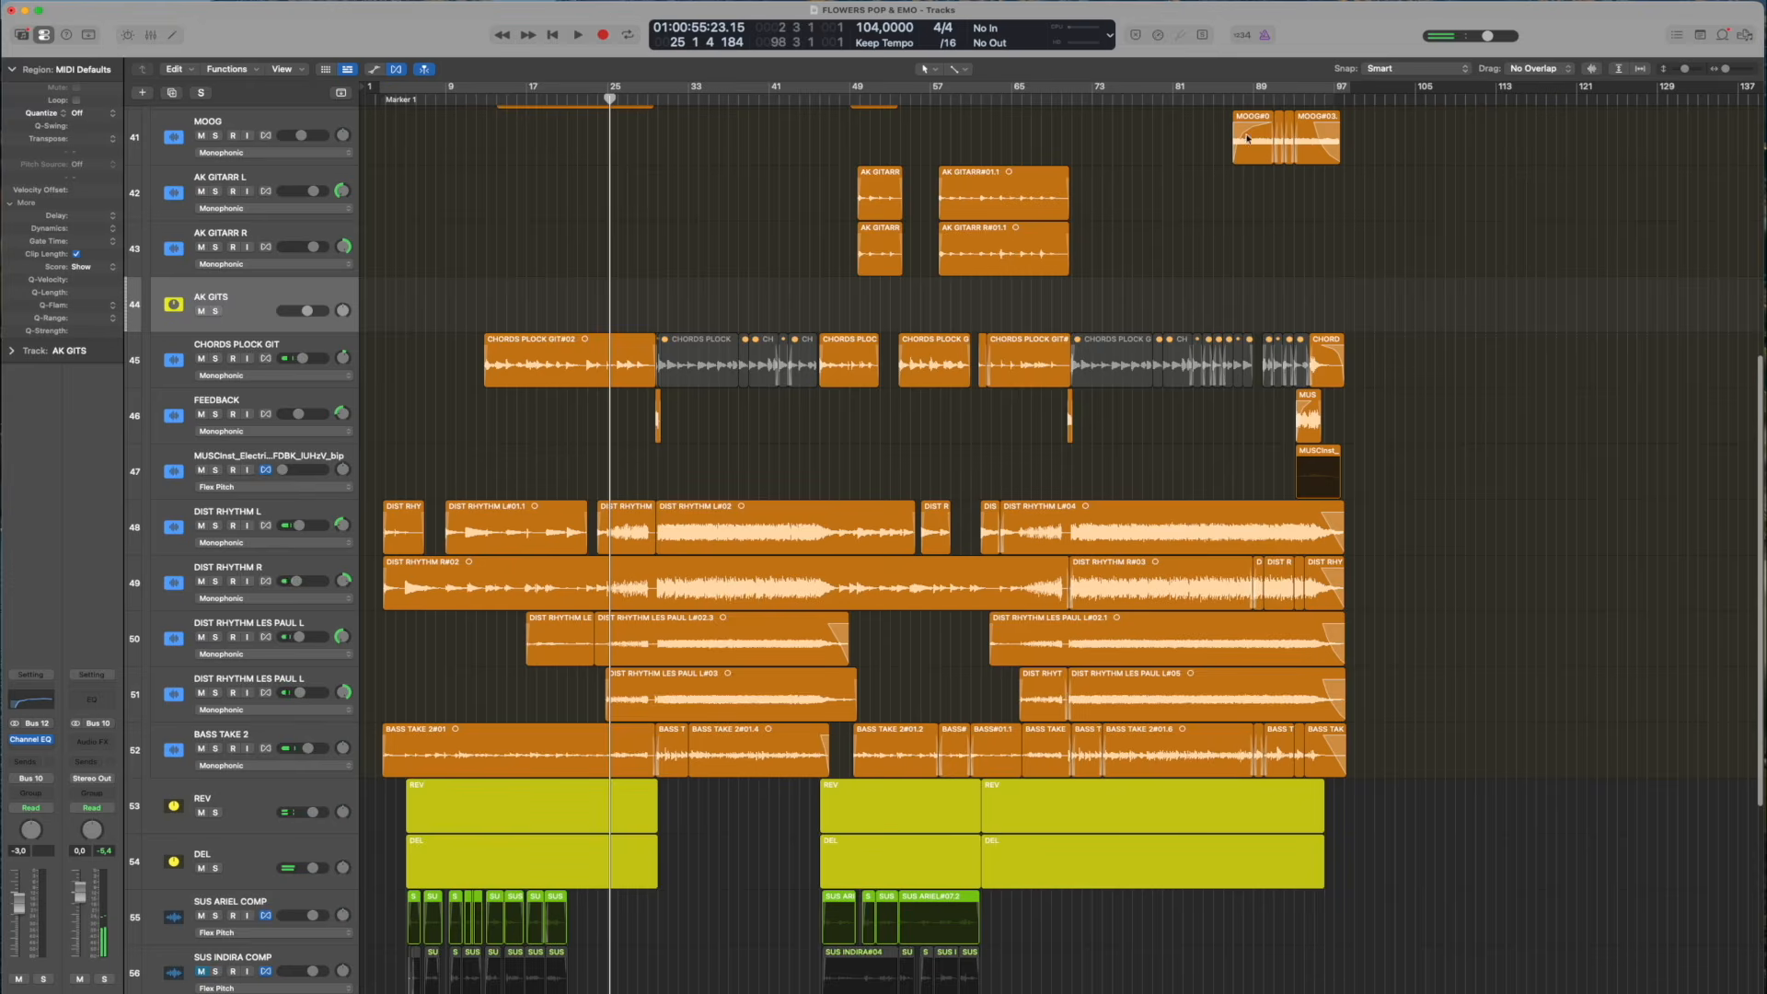
Solo the MOOG track, play it from just before its first region, and stop at bar 87
{"action": "scroll", "coordinate": [1270, 128], "scroll_direction": "up", "scroll_amount": 5}
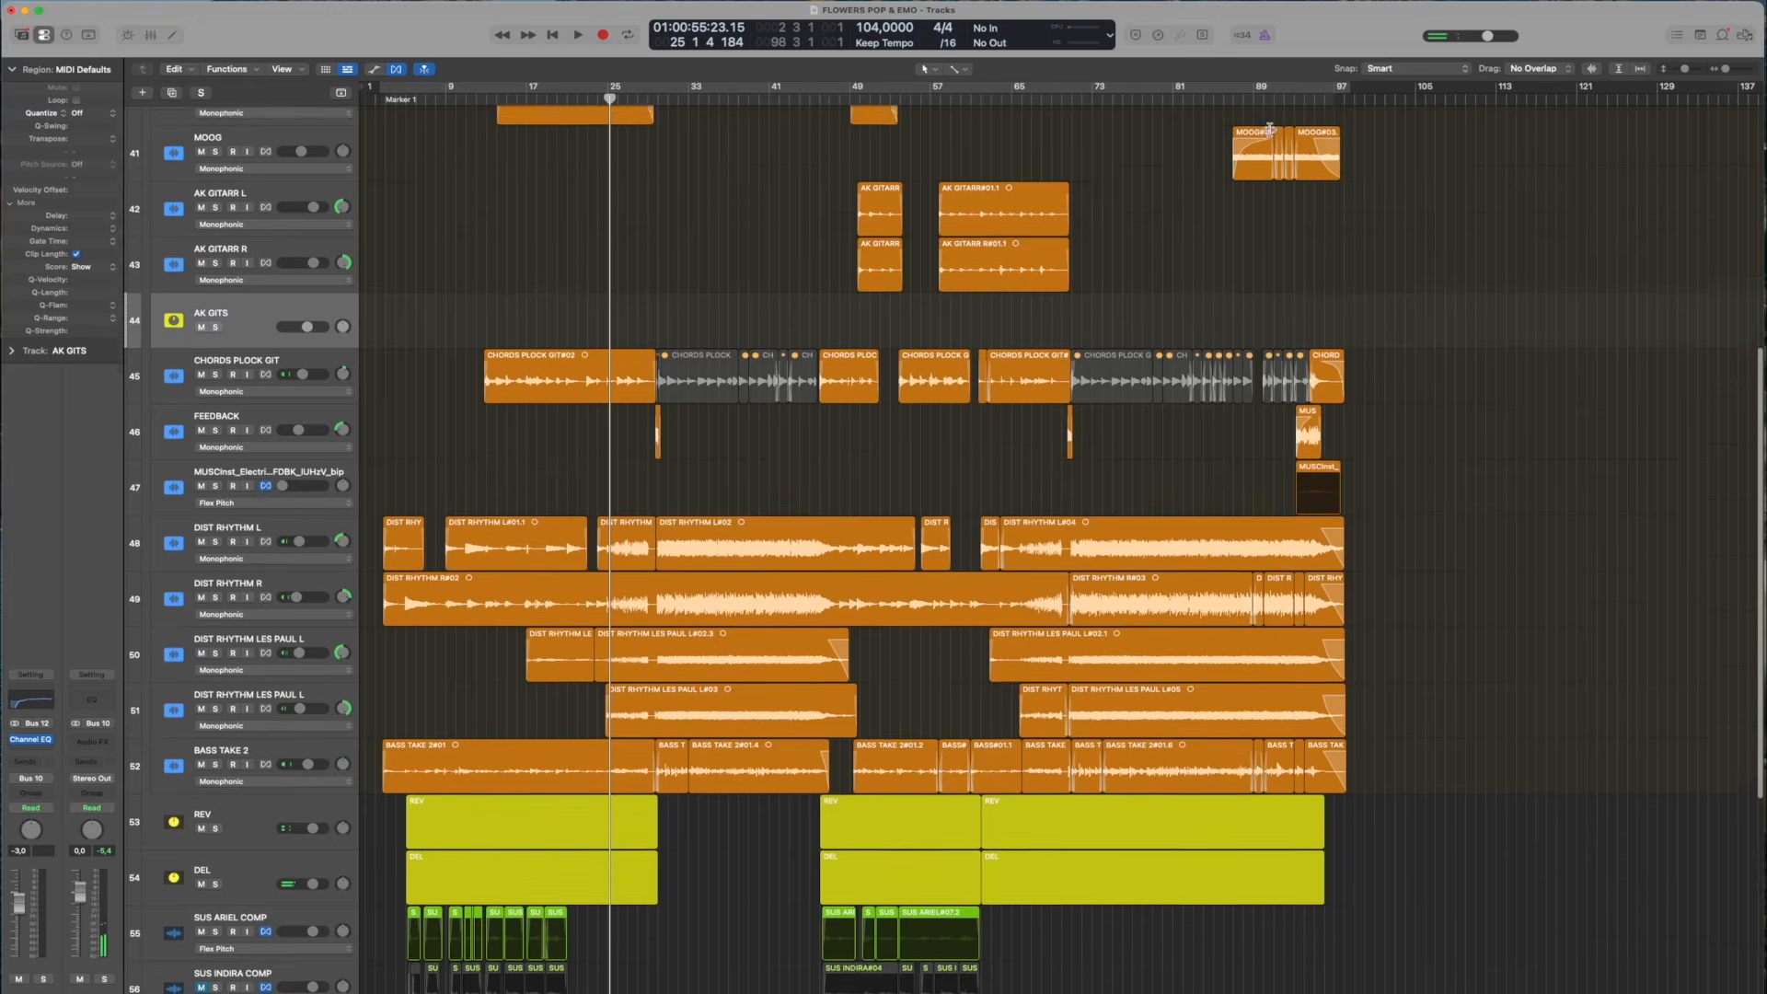
{"action": "scroll", "coordinate": [1265, 132], "scroll_direction": "down", "scroll_amount": 2}
{"action": "left_click", "coordinate": [1221, 97]}
{"action": "left_click_drag", "start_coordinate": [1231, 97], "coordinate": [1223, 97]}
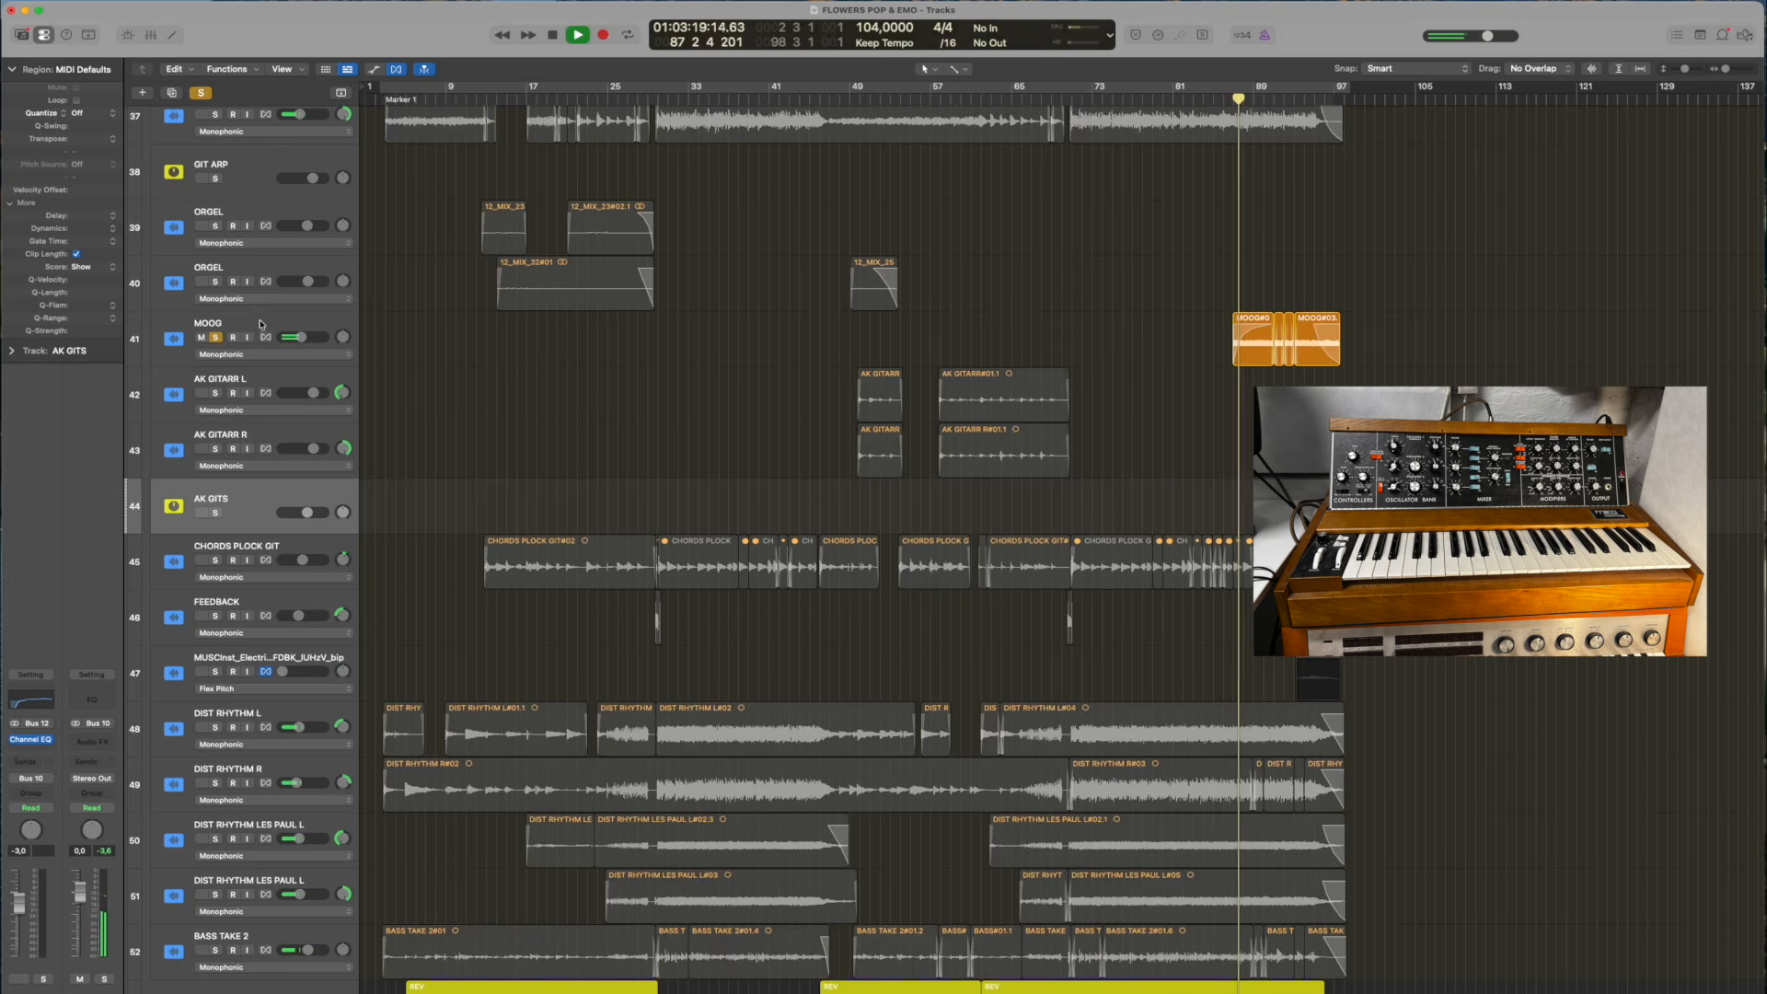
{"action": "key", "text": "space"}
Clear the MOOG solo and play the full mix from bar 87
{"action": "left_click", "coordinate": [216, 336]}
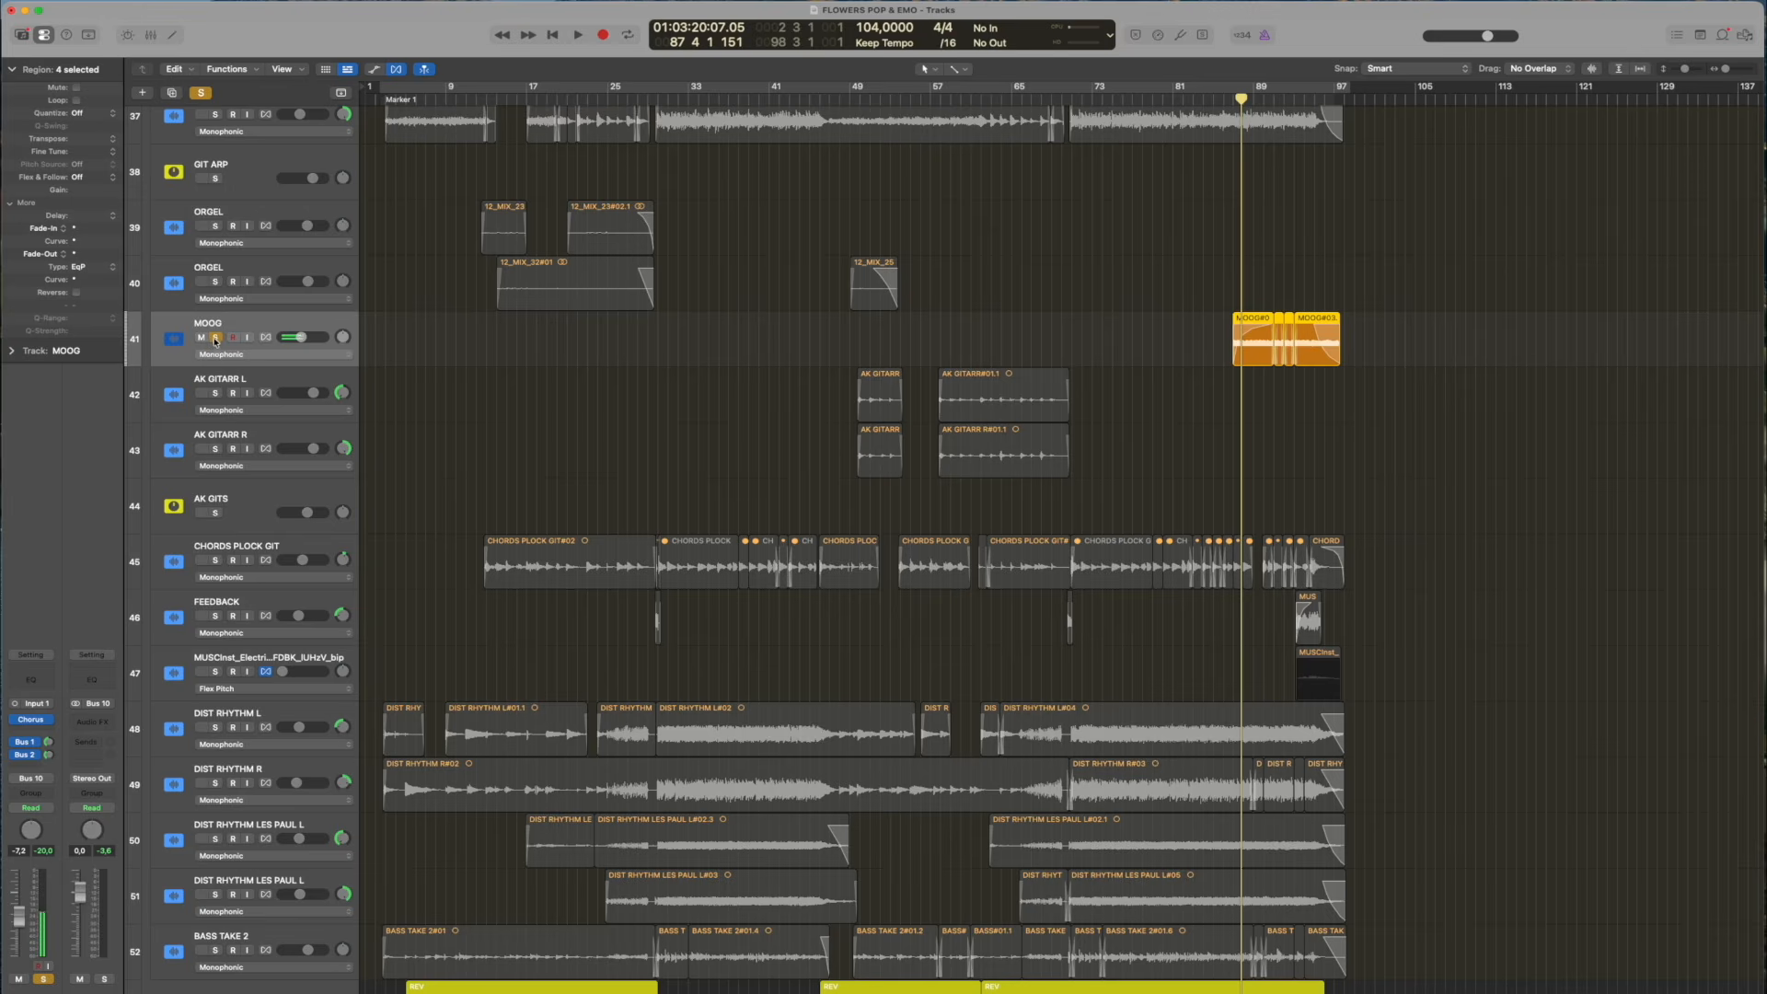
{"action": "left_click", "coordinate": [215, 338]}
{"action": "key", "text": "space"}
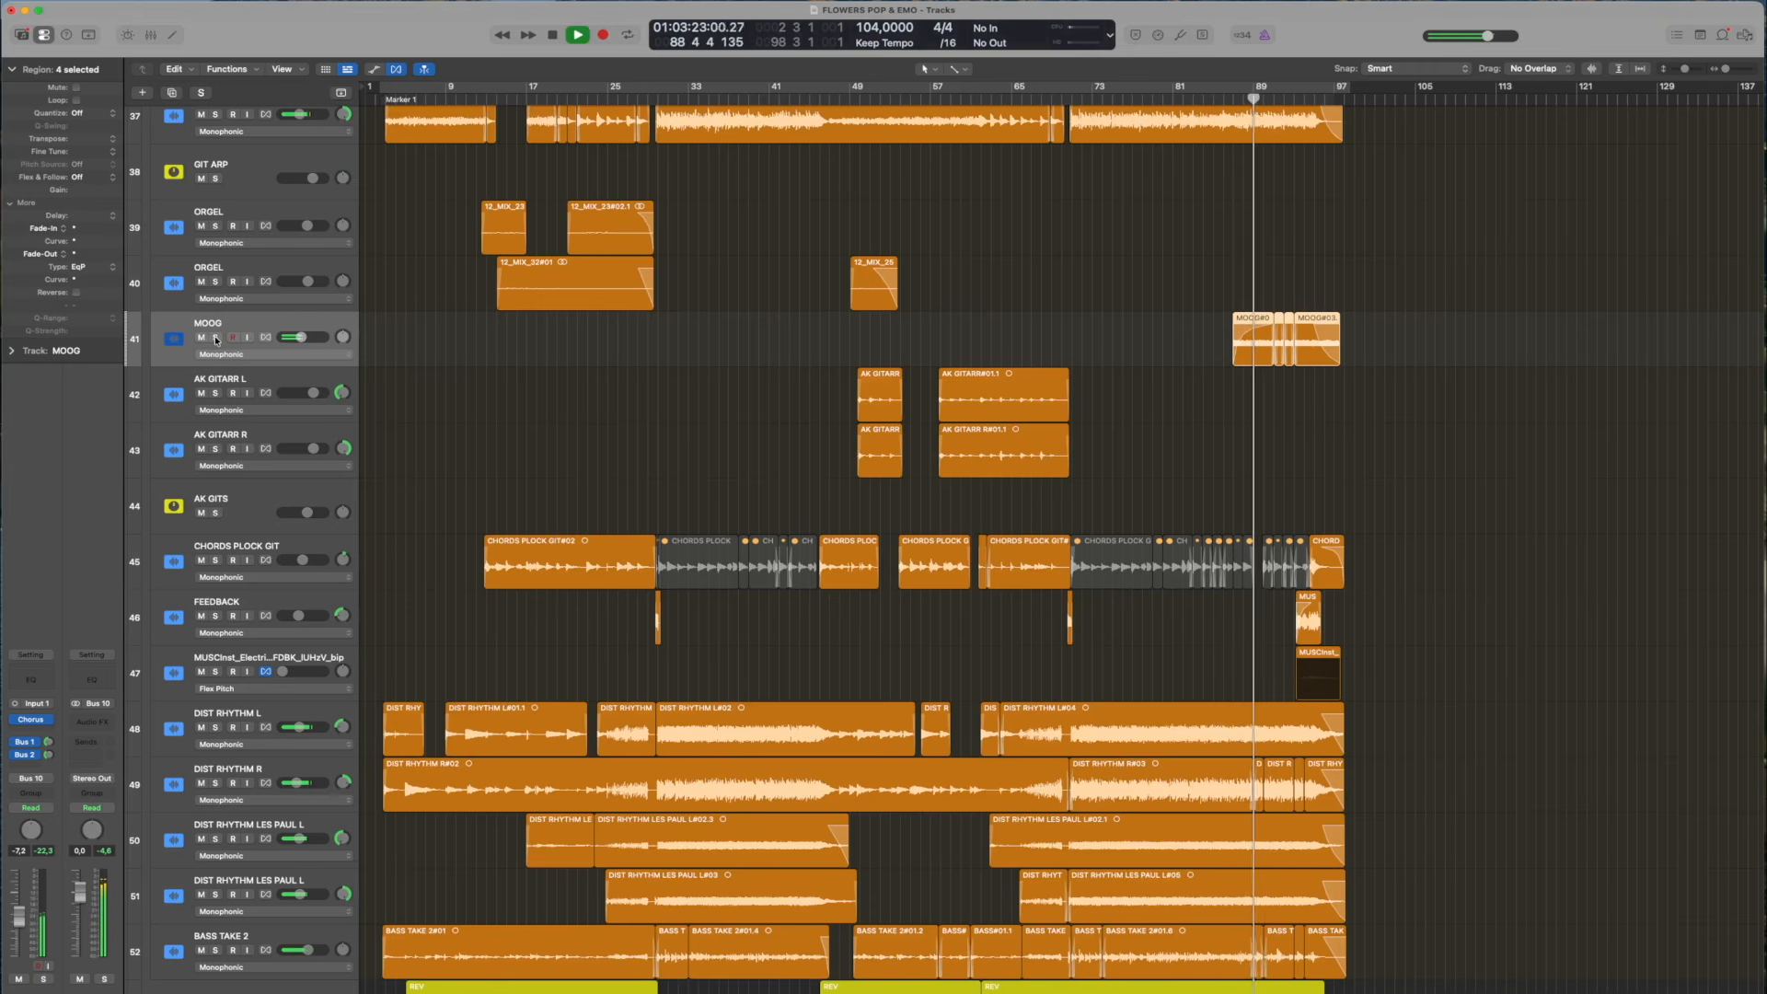
{"action": "scroll", "coordinate": [363, 349], "scroll_direction": "down", "scroll_amount": 2}
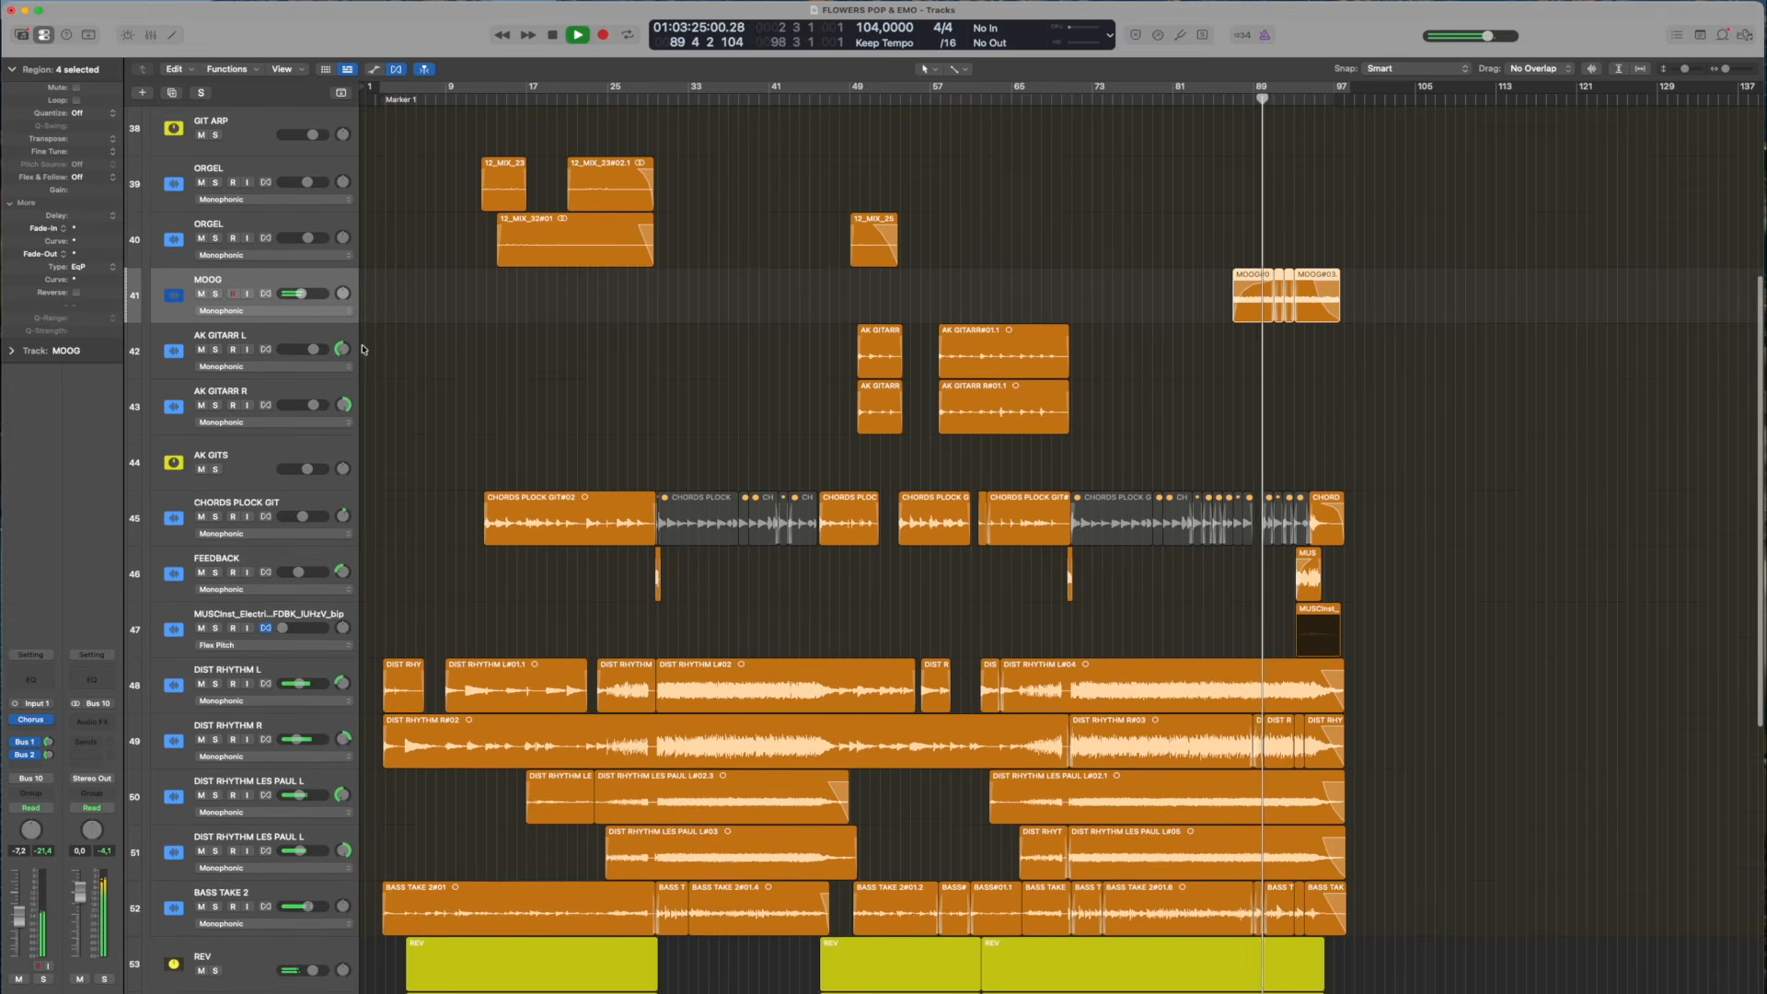
Move the playhead to bar 48, select the lower Brooklyn Kit track, and play the full EMO mix
{"action": "scroll", "coordinate": [364, 349], "scroll_direction": "down", "scroll_amount": 10}
{"action": "scroll", "coordinate": [969, 444], "scroll_direction": "up", "scroll_amount": 8}
{"action": "left_click", "coordinate": [842, 92]}
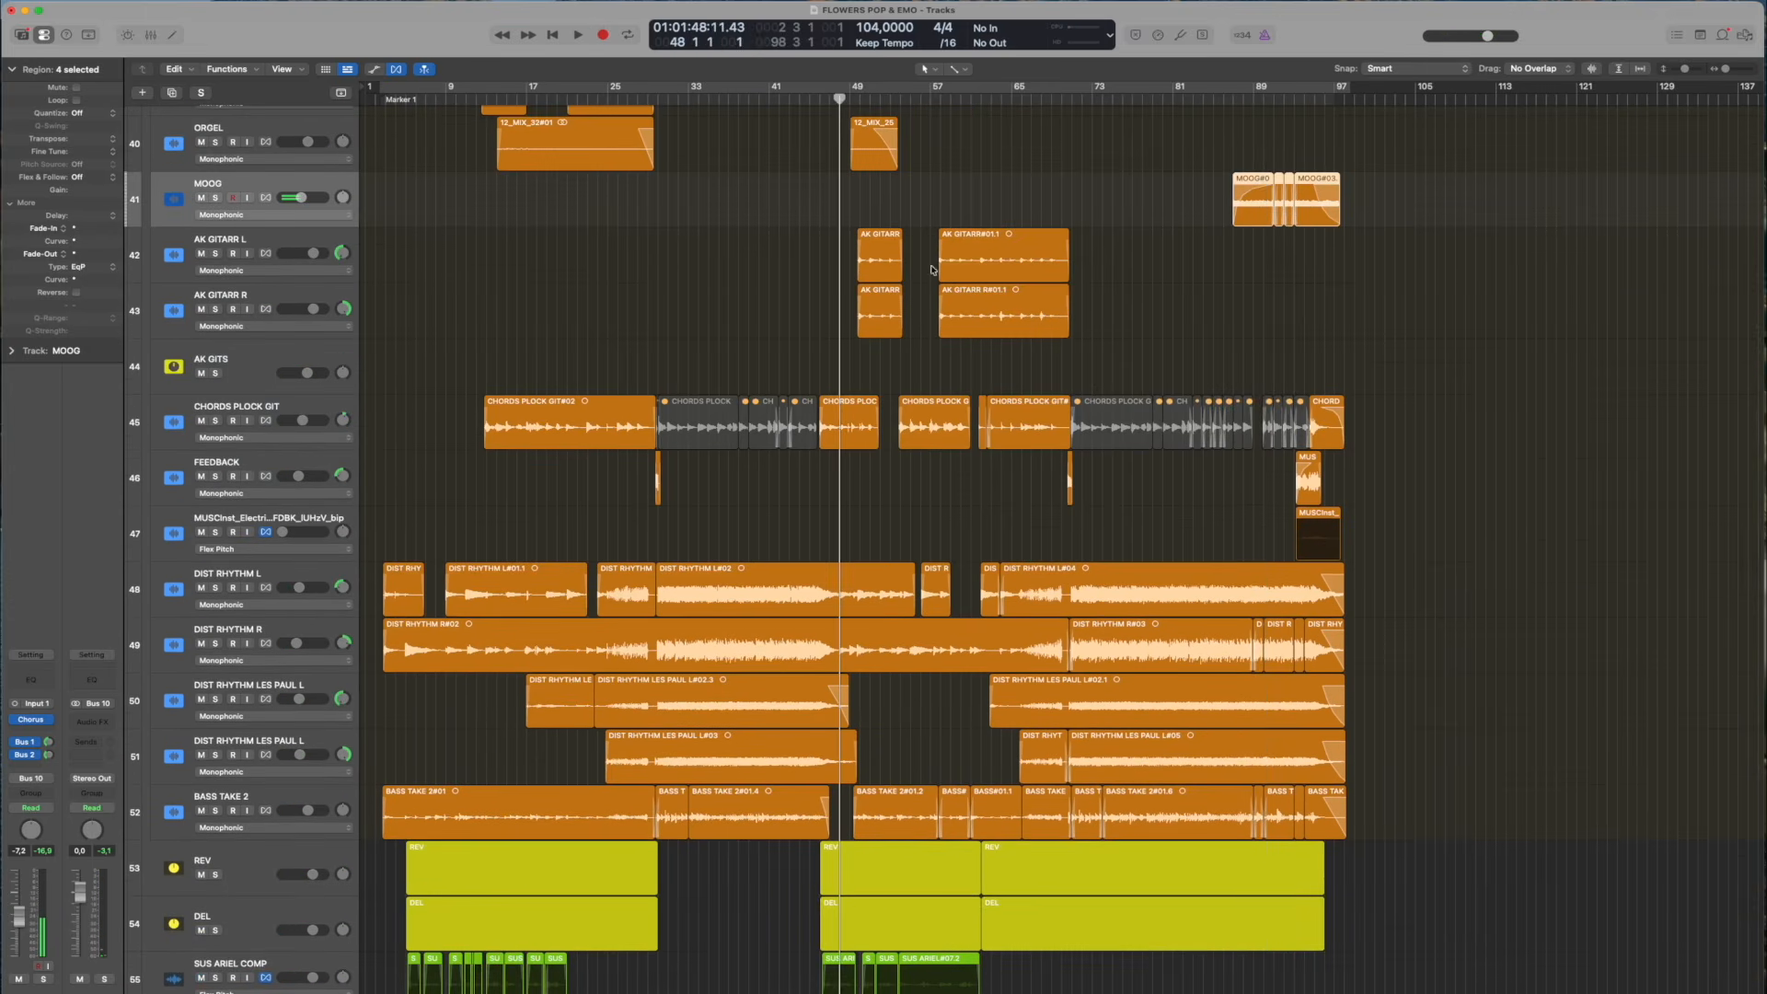
{"action": "scroll", "coordinate": [942, 331], "scroll_direction": "up", "scroll_amount": 5}
{"action": "scroll", "coordinate": [947, 328], "scroll_direction": "down", "scroll_amount": 2}
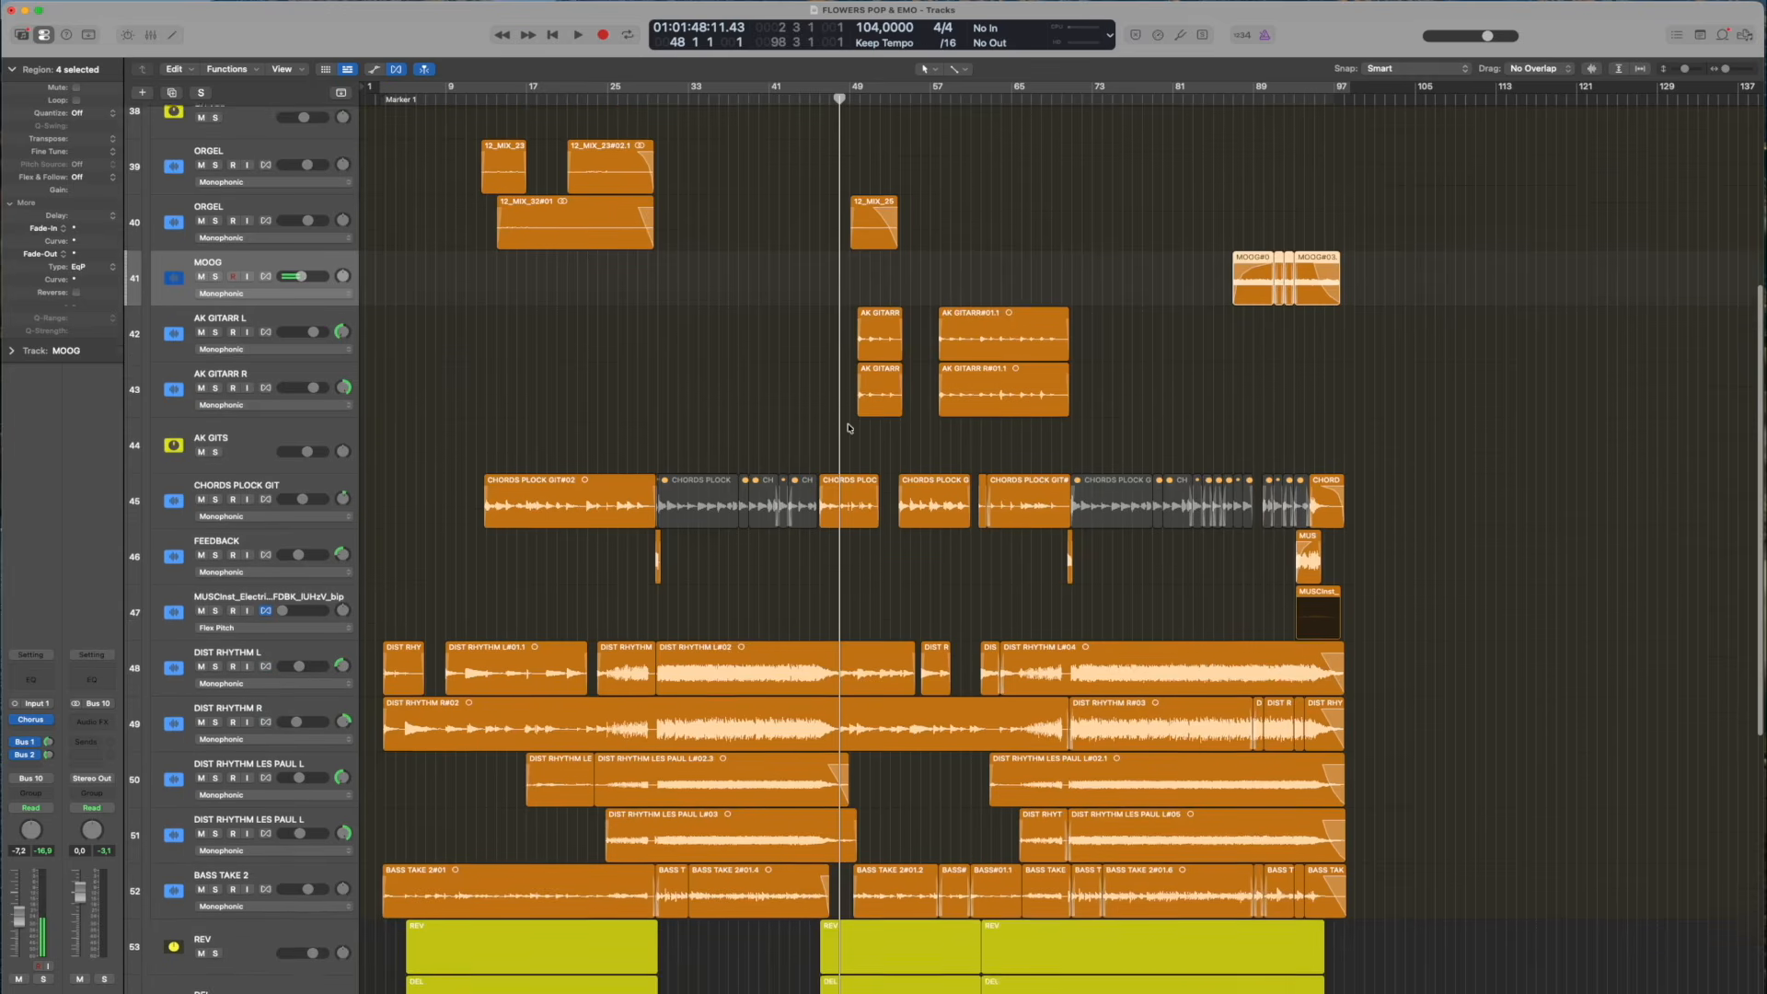
{"action": "scroll", "coordinate": [840, 521], "scroll_direction": "up", "scroll_amount": 8}
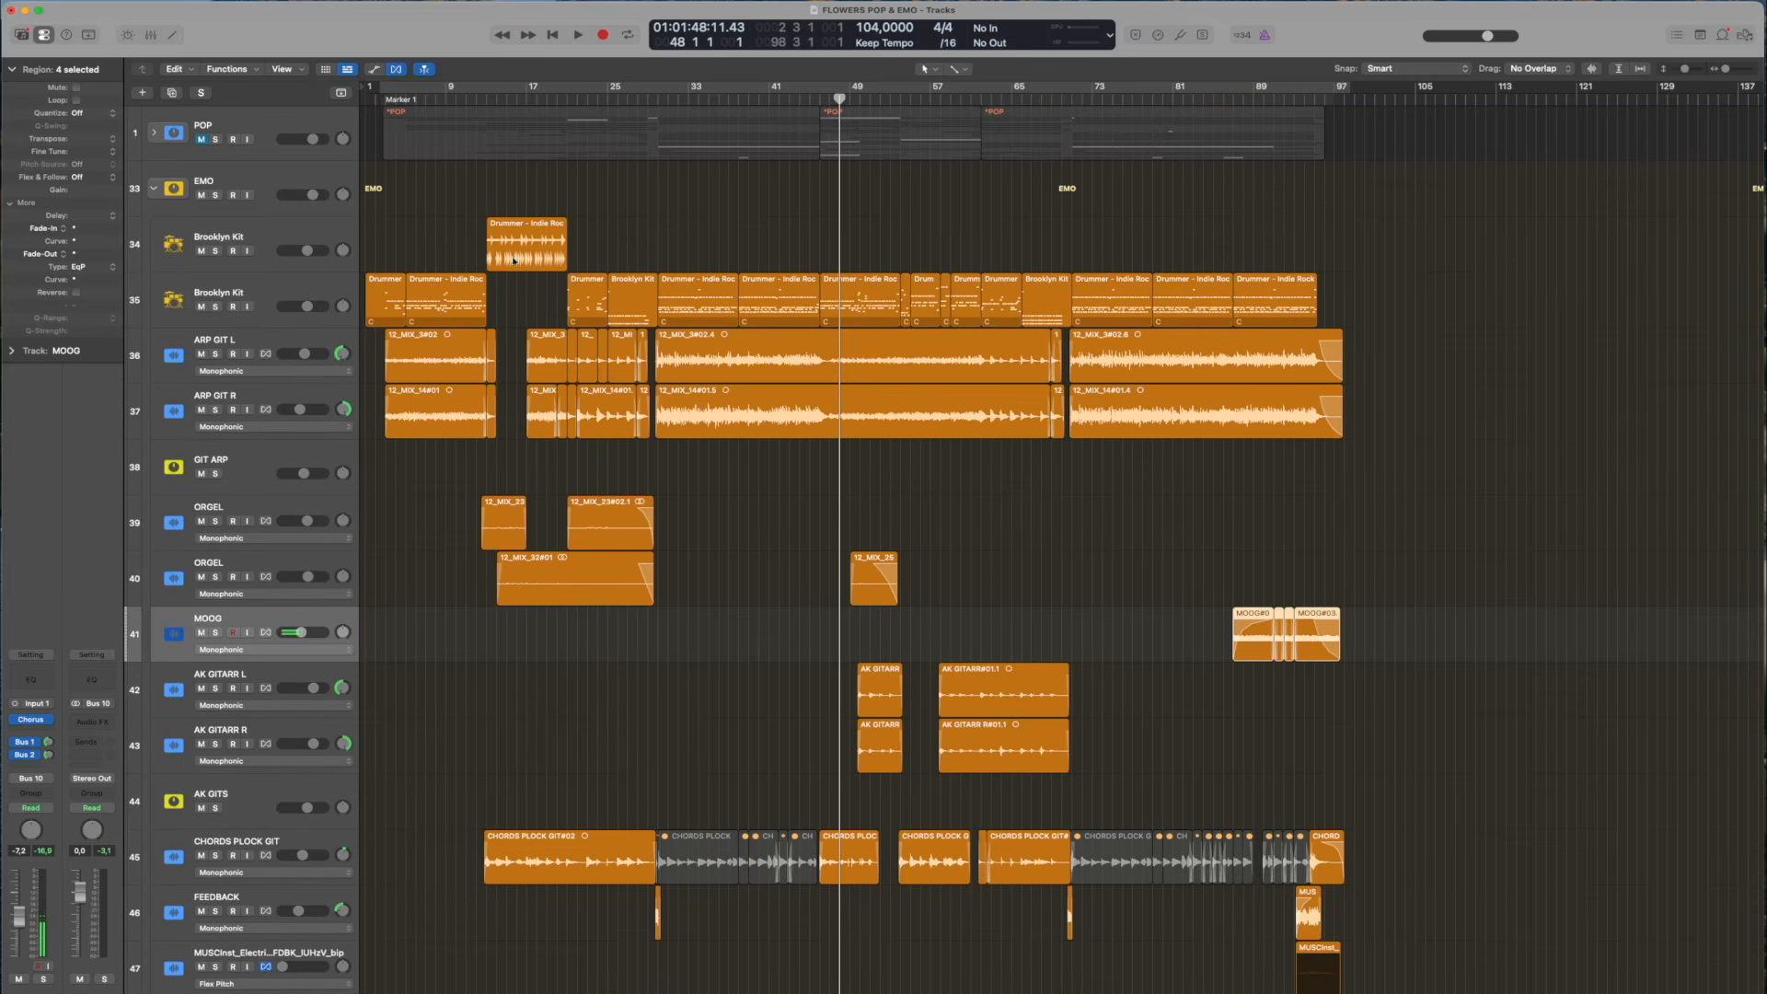
{"action": "left_click", "coordinate": [260, 240]}
{"action": "left_click", "coordinate": [276, 284]}
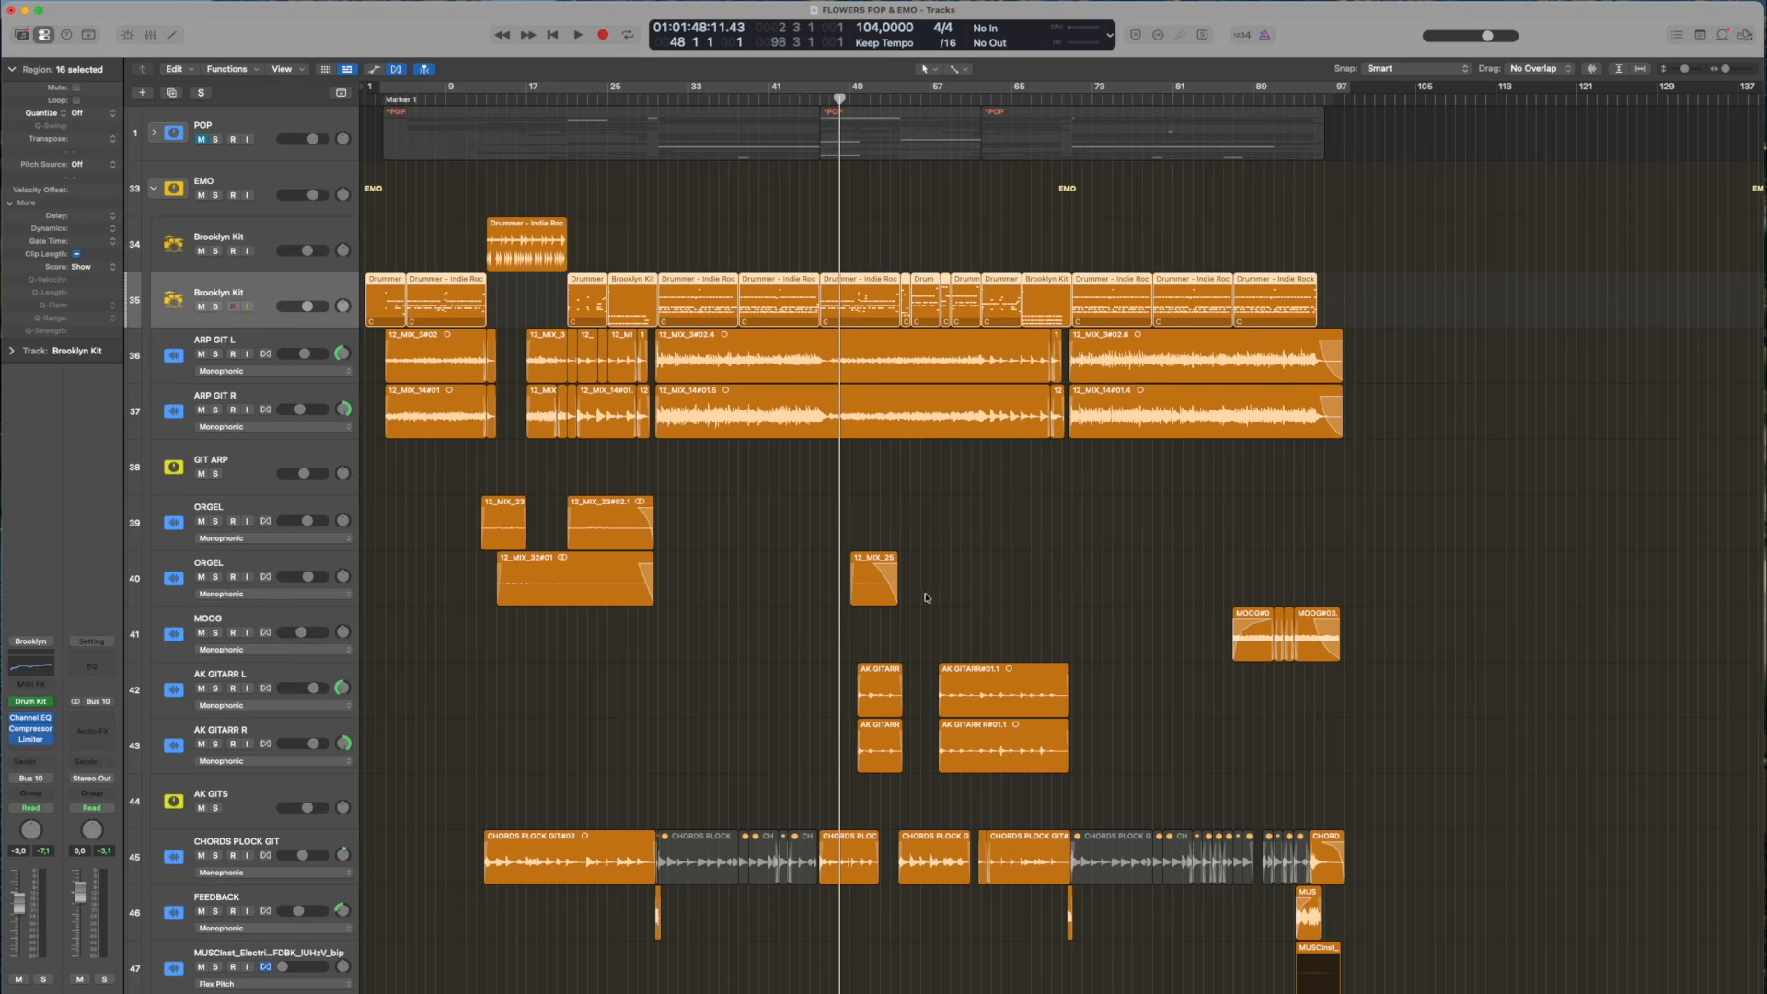
{"action": "key", "text": "space"}
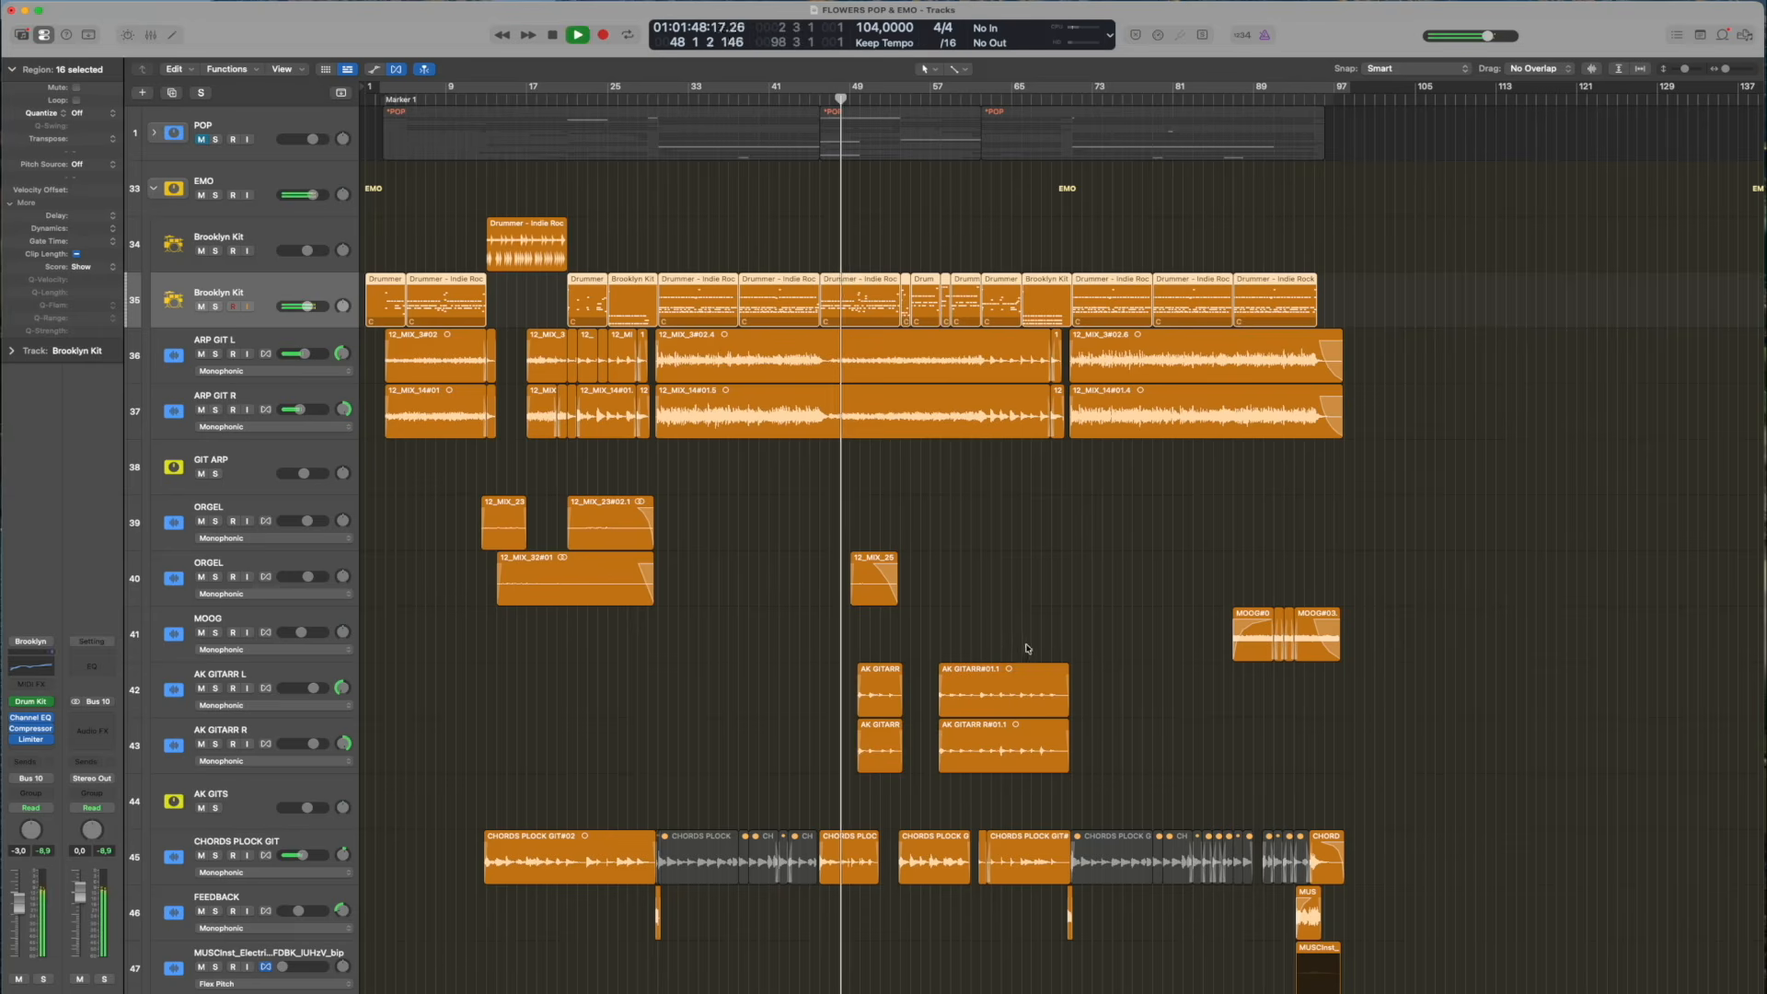
{"action": "scroll", "coordinate": [675, 663], "scroll_direction": "up", "scroll_amount": 5}
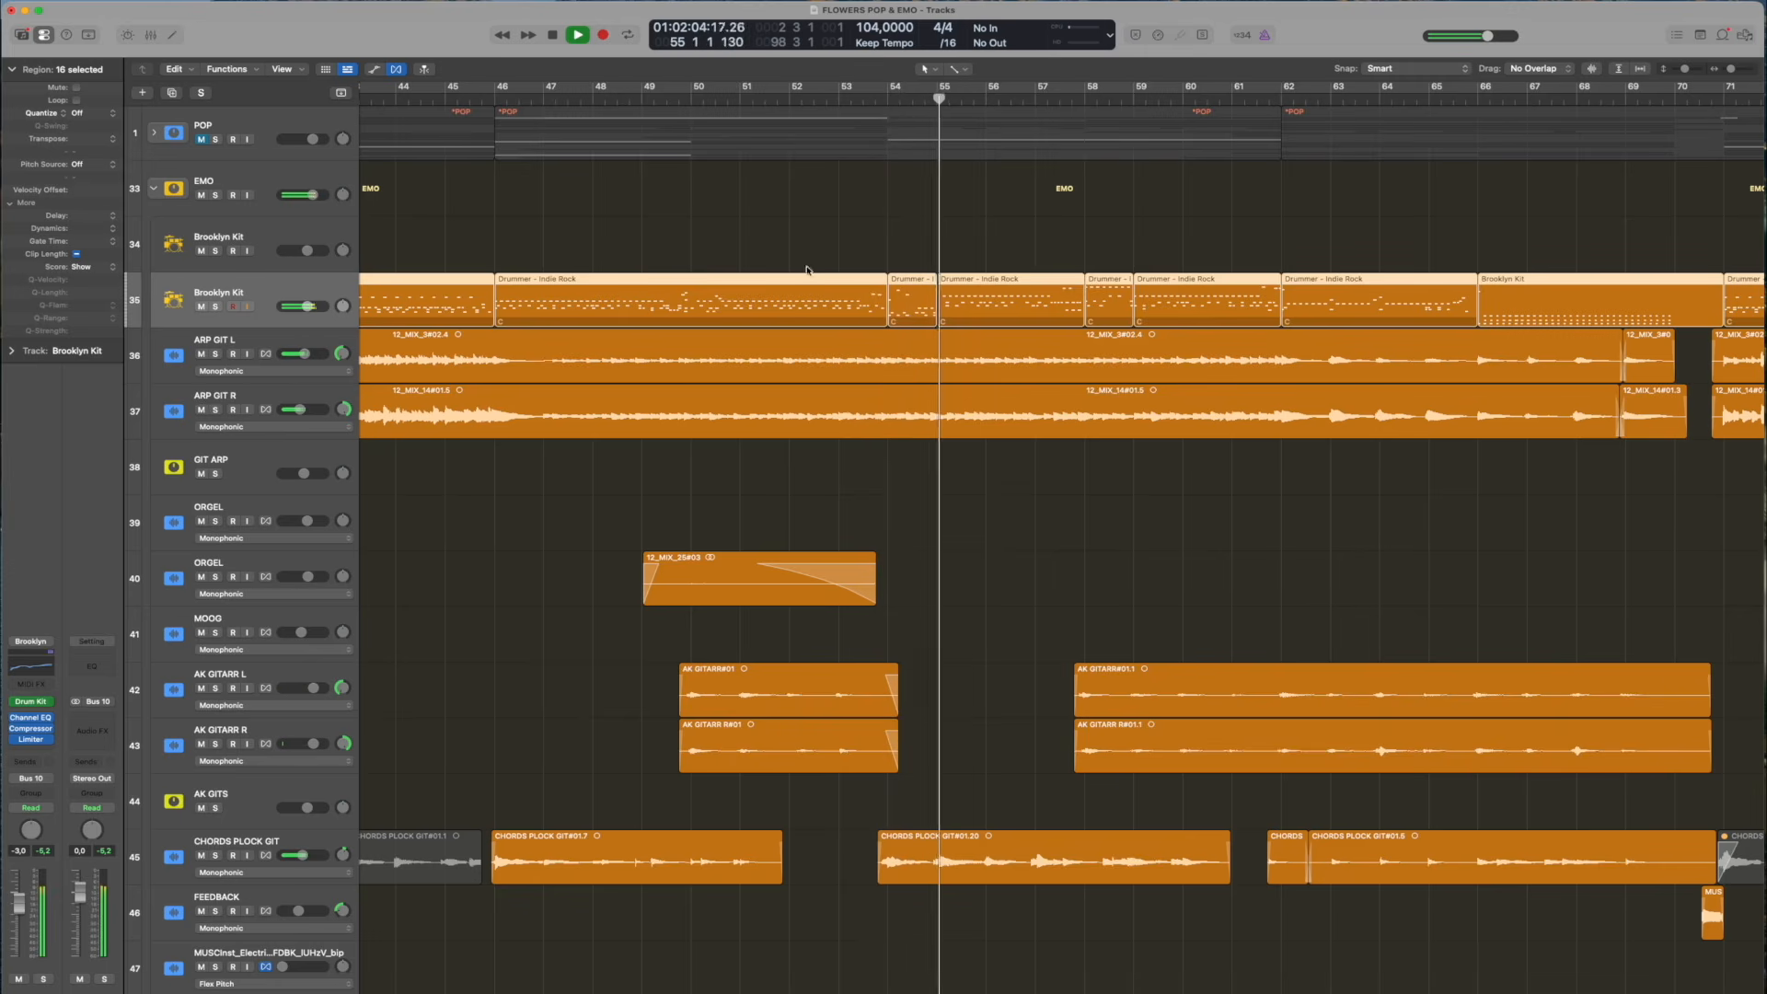
Stop playback, return the playhead to bar 49, and play the lower Brooklyn Kit track soloed with enlarged track heights
{"action": "key", "text": "space"}
{"action": "mouse_move", "coordinate": [657, 98]}
{"action": "left_mouse_down"}
{"action": "mouse_move", "coordinate": [684, 98]}
{"action": "mouse_move", "coordinate": [642, 98]}
{"action": "left_mouse_up"}
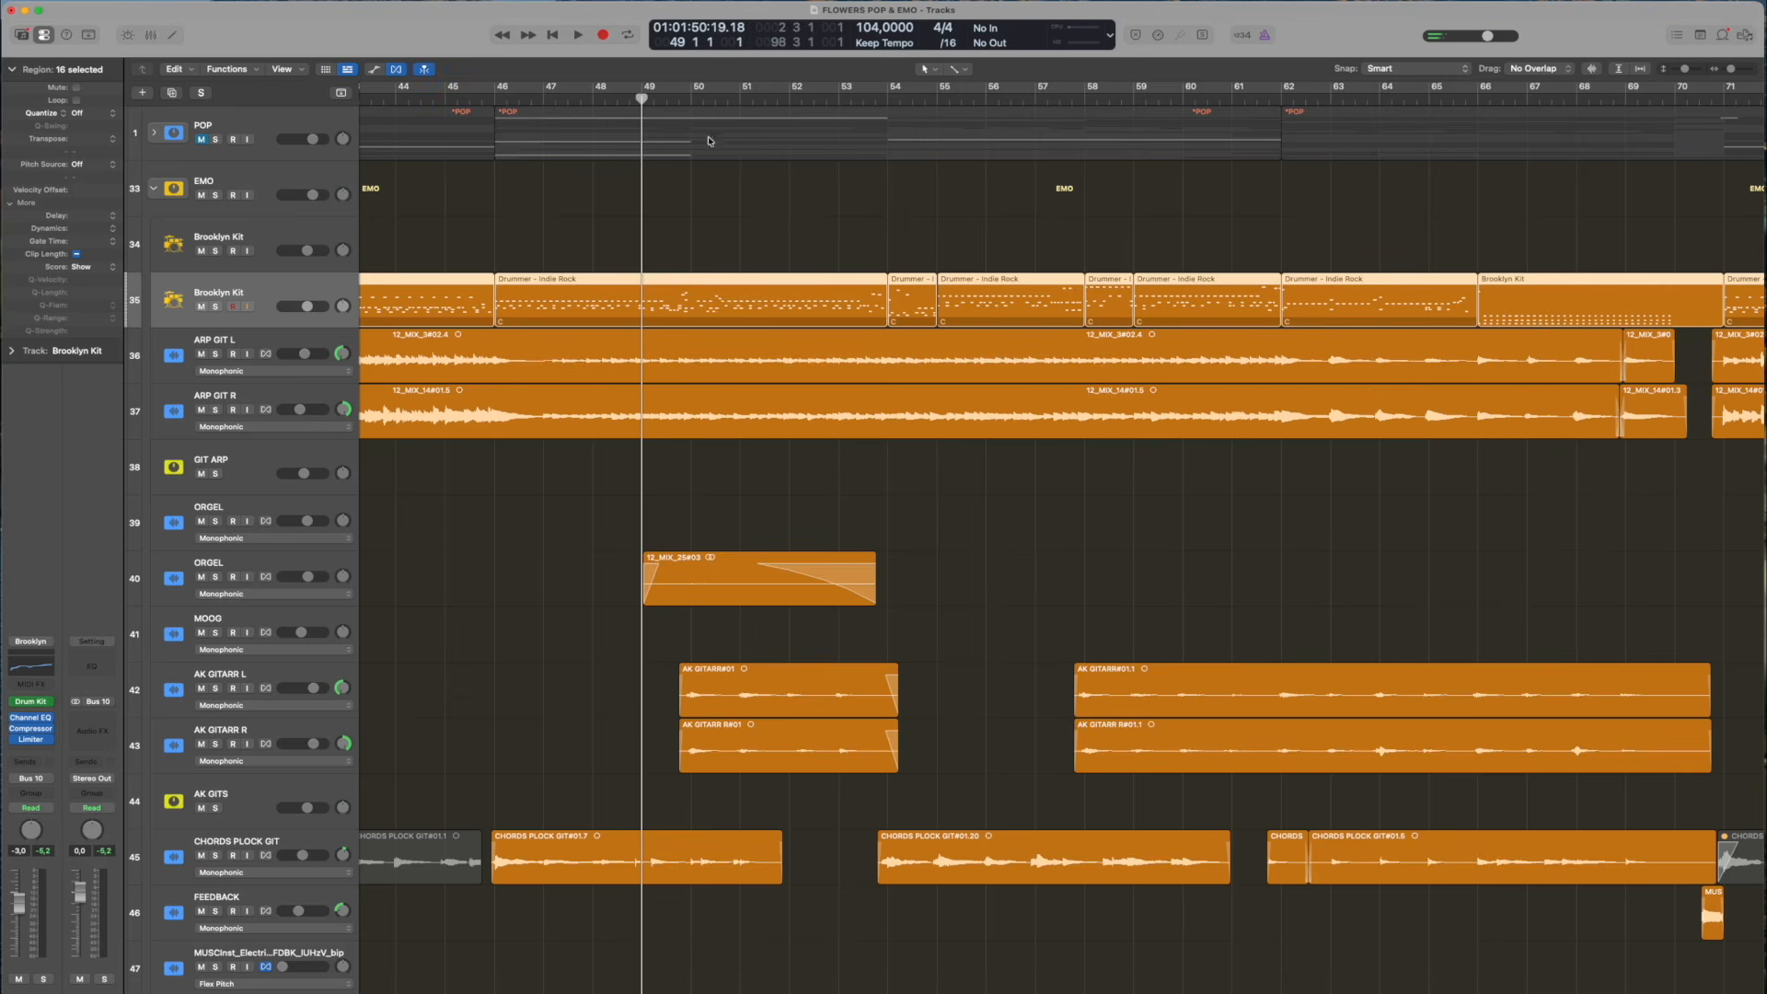
{"action": "left_click", "coordinate": [215, 306]}
{"action": "key", "text": "super+Down"}
{"action": "key", "text": "space"}
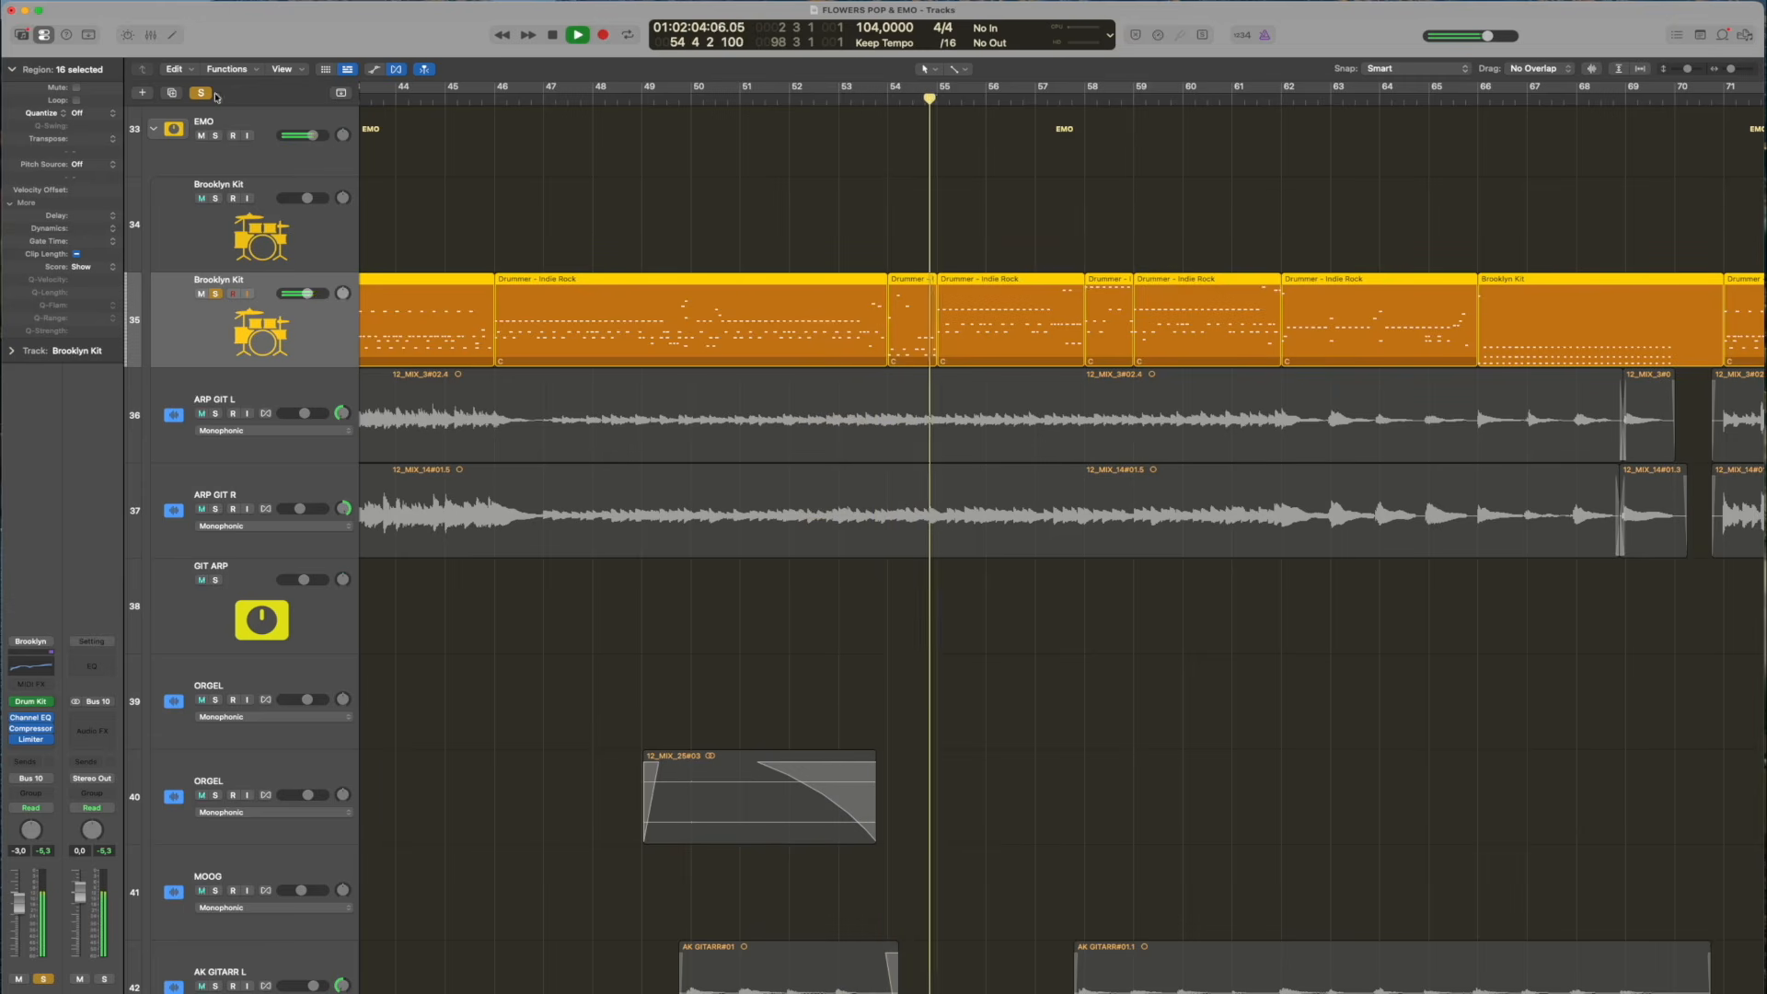
Stop playback, clear the Brooklyn Kit solo, and zoom out to show the whole EMO arrangement
{"action": "scroll", "coordinate": [1041, 599], "scroll_direction": "left", "scroll_amount": 3}
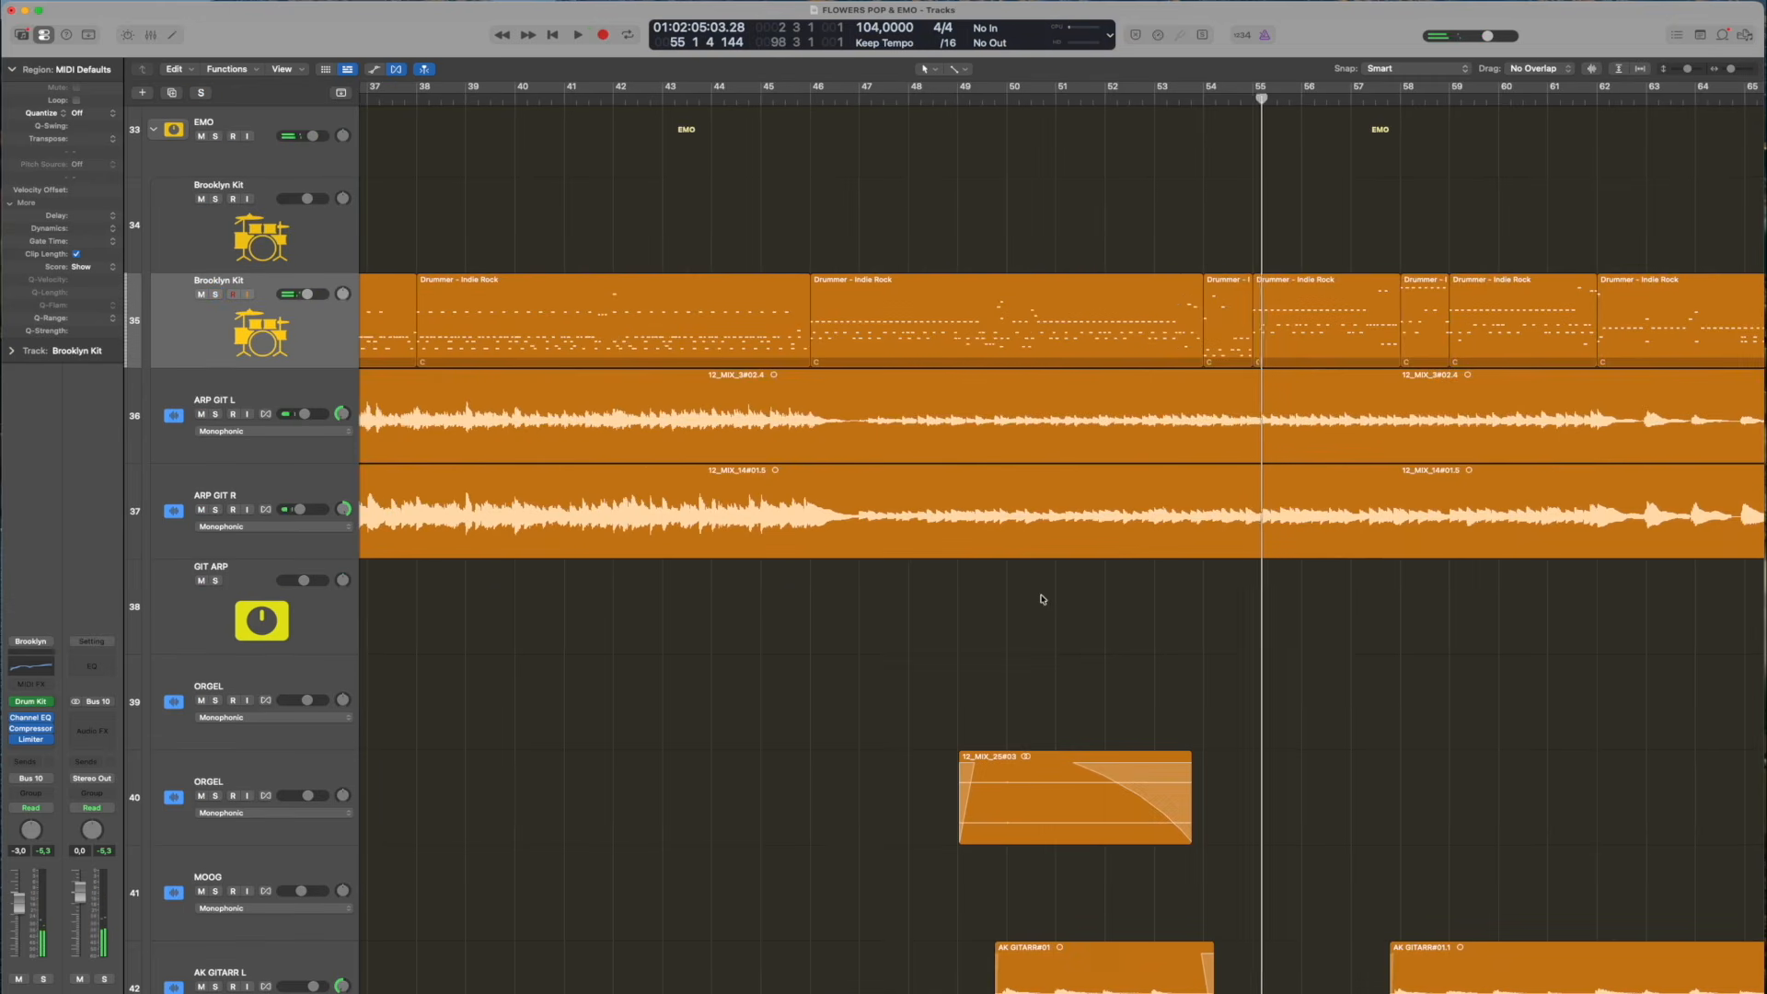
{"action": "scroll", "coordinate": [1039, 598], "scroll_direction": "down", "scroll_amount": 5}
{"action": "left_click_drag", "start_coordinate": [1686, 69], "coordinate": [1680, 70]}
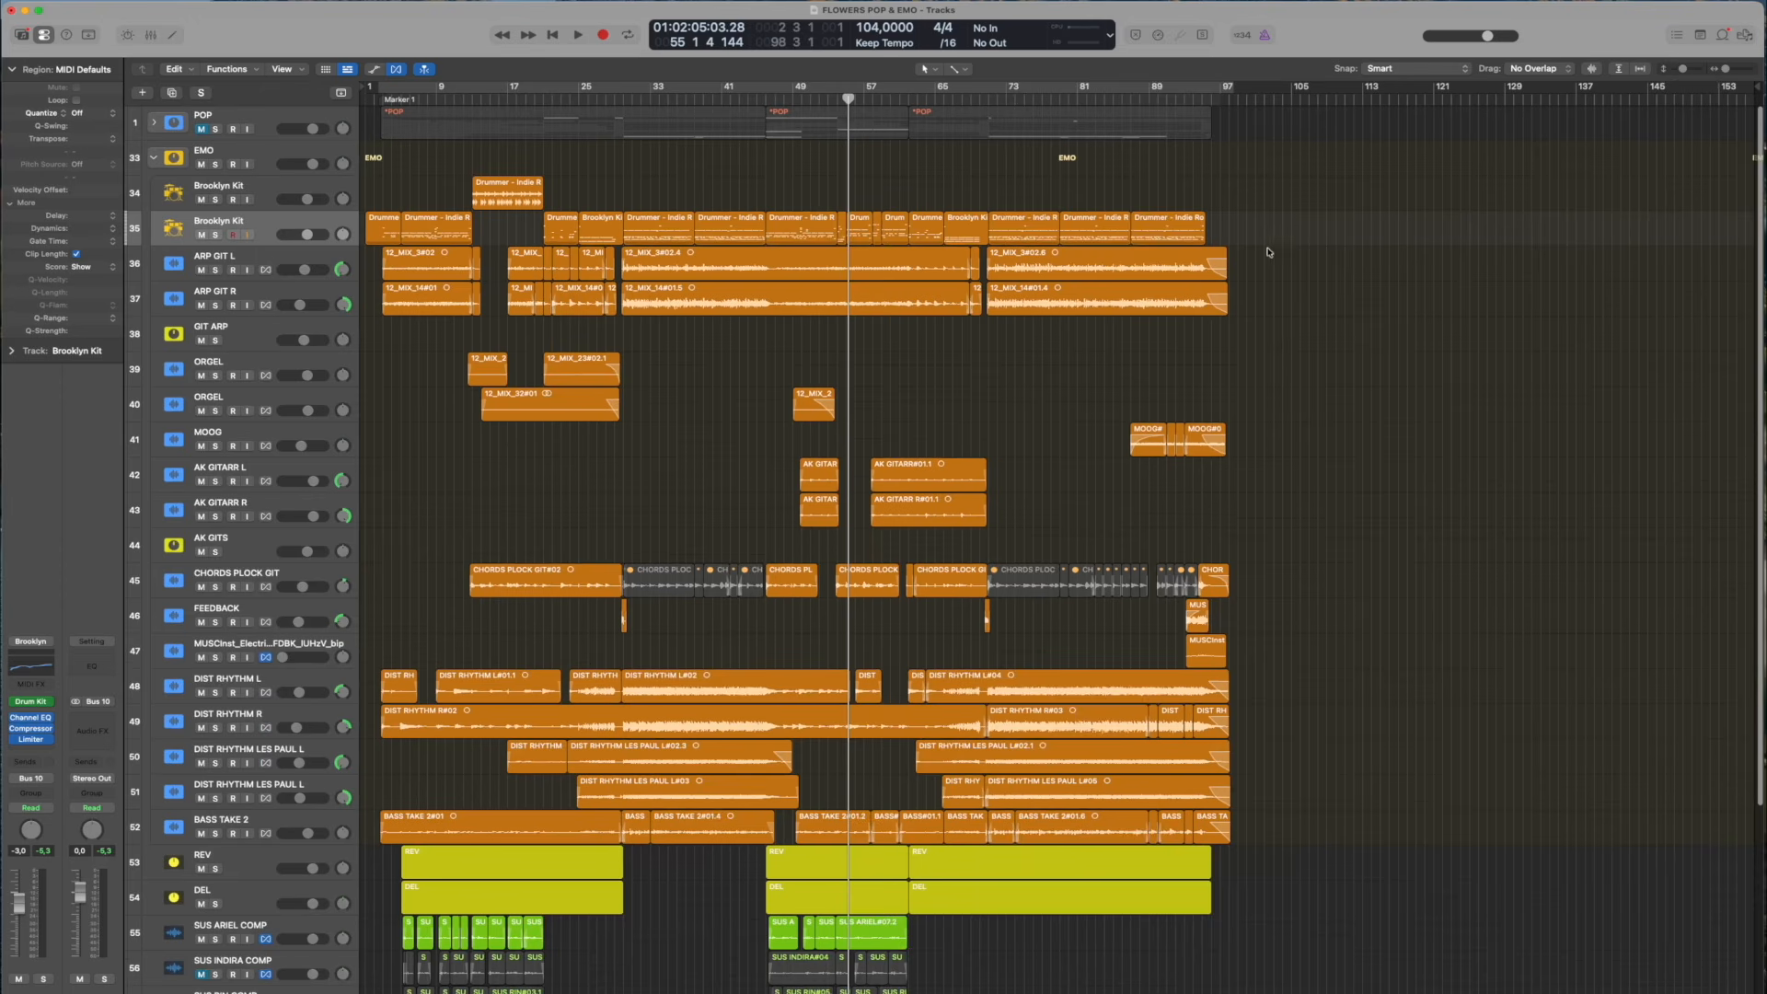
{"action": "scroll", "coordinate": [462, 472], "scroll_direction": "down", "scroll_amount": 3}
{"action": "scroll", "coordinate": [445, 368], "scroll_direction": "down", "scroll_amount": 2}
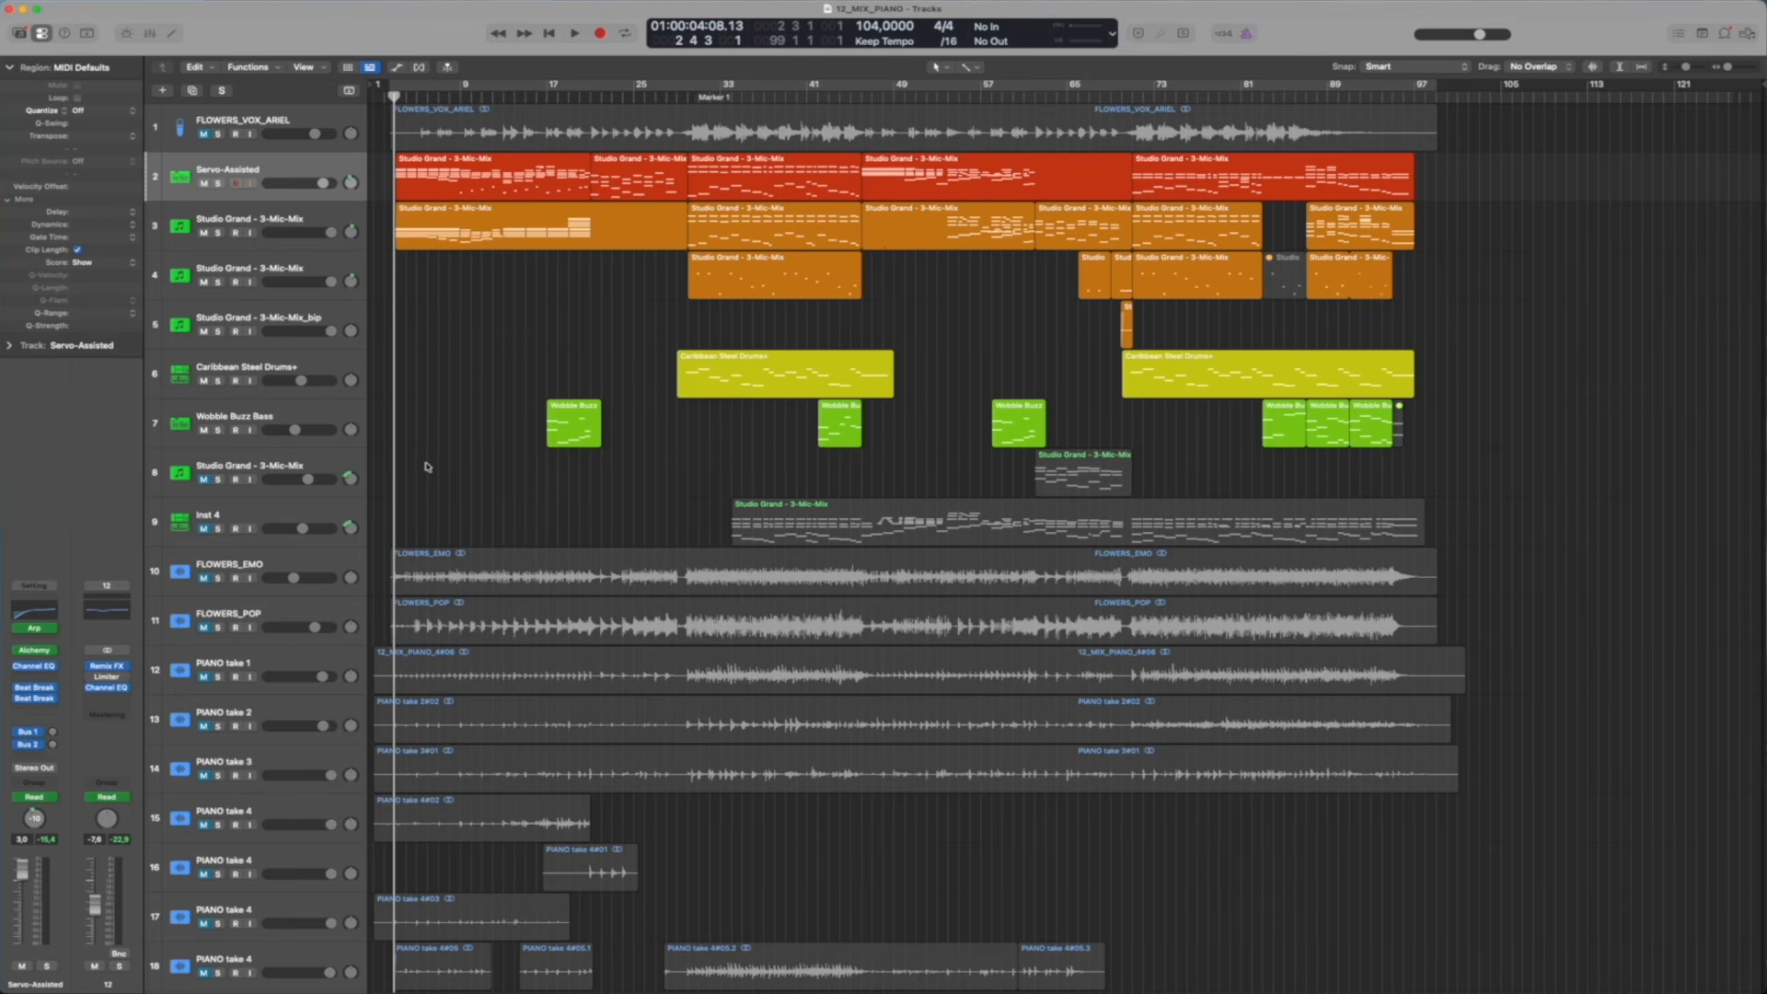
In the 12_MIX_PIANO project, solo PIANO take 1, play it from about bar 2, and stop at about bar 6
{"action": "left_click", "coordinate": [218, 677]}
{"action": "key", "text": "space"}
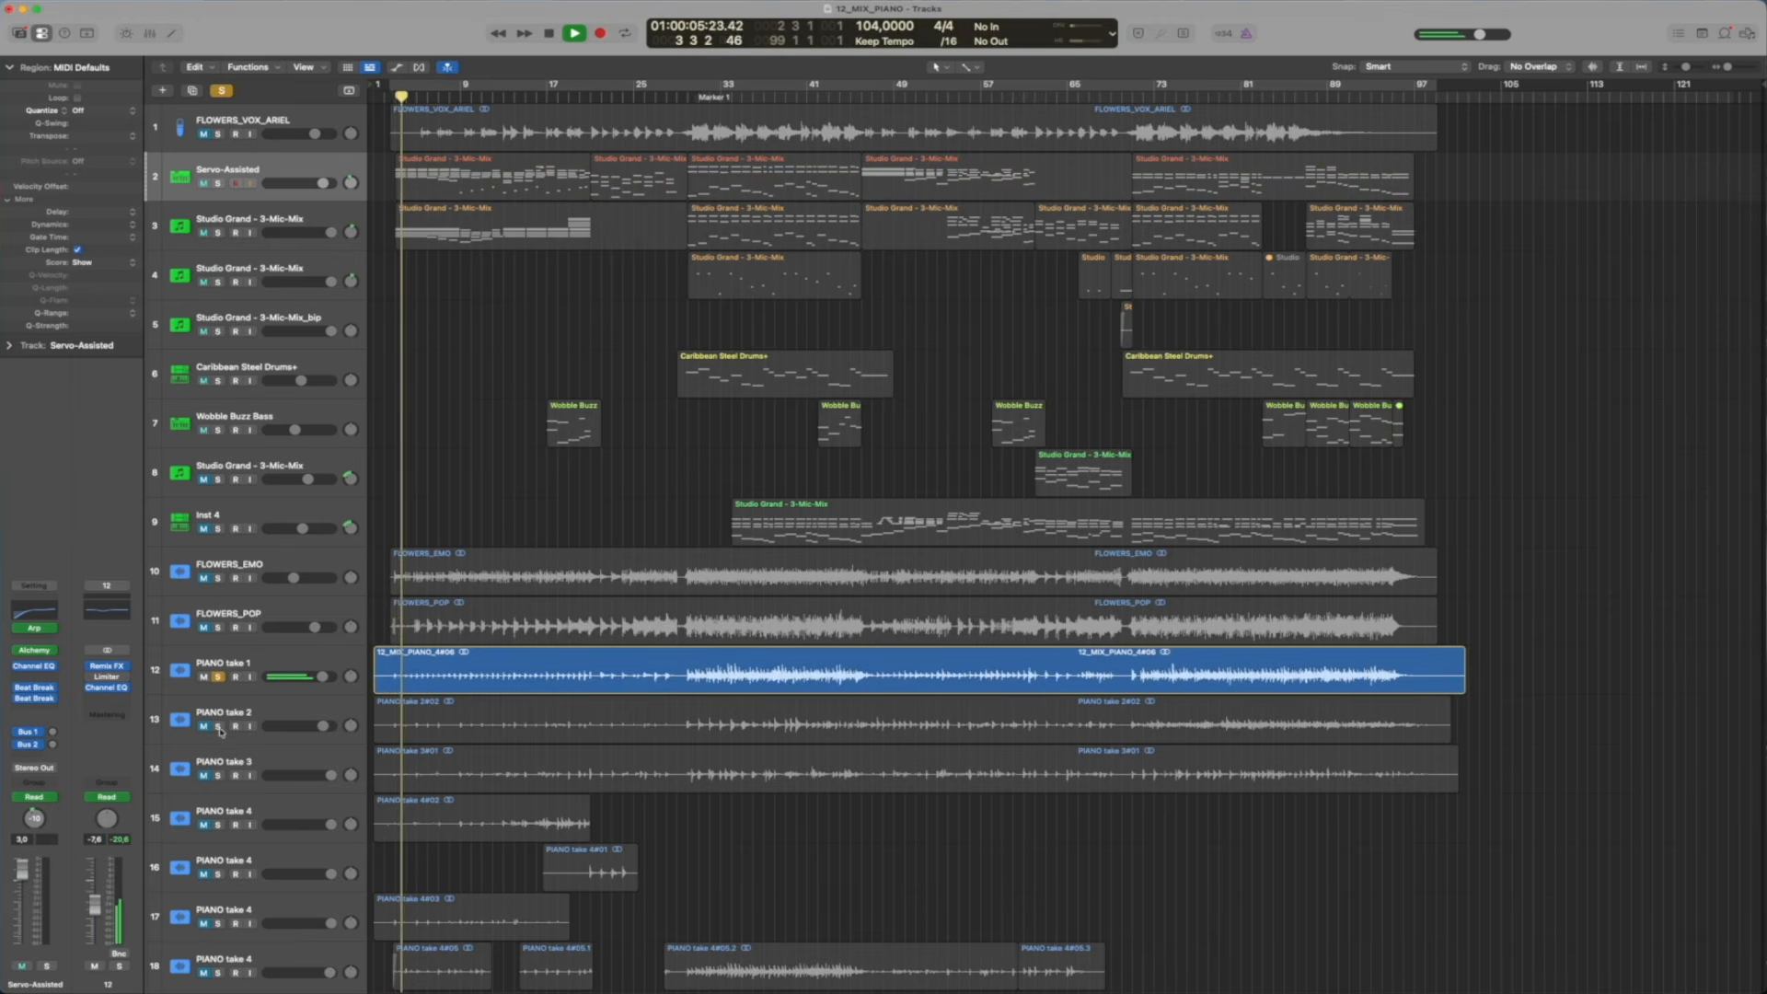
{"action": "key", "text": "space"}
Solo the lead vocal track together with PIANO take 1 and play both from about bar 29
{"action": "left_click", "coordinate": [218, 134]}
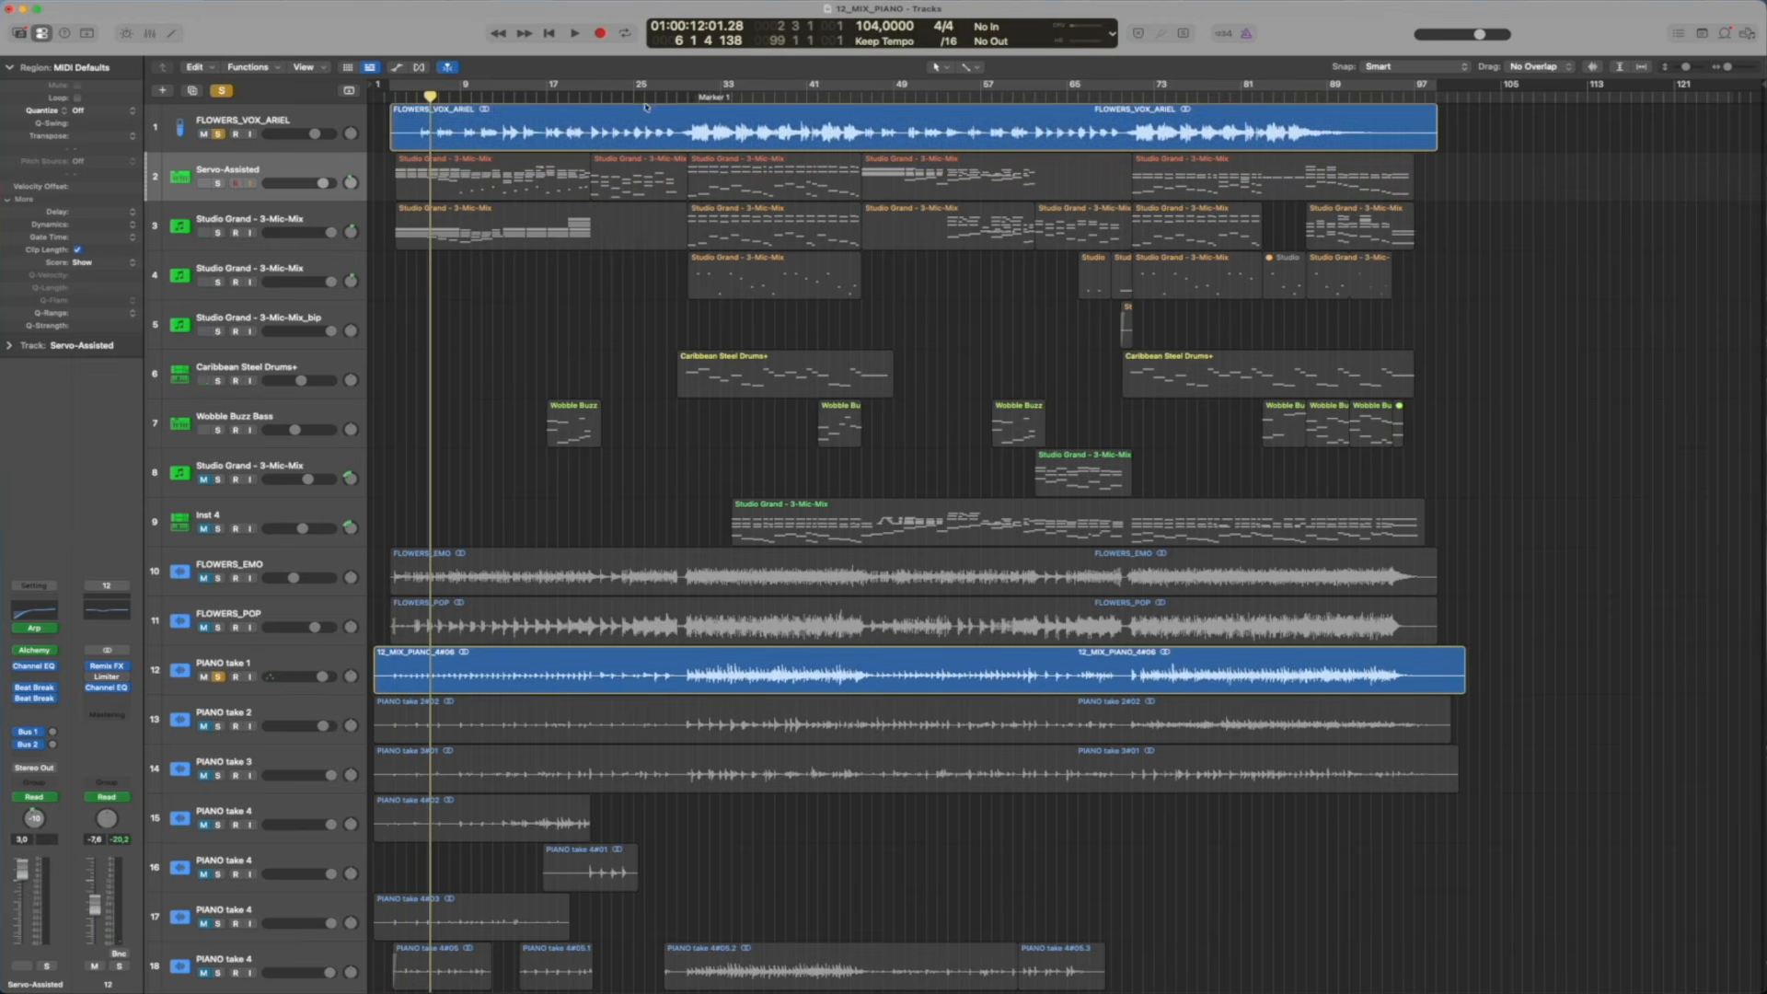
{"action": "left_click", "coordinate": [685, 98]}
{"action": "key", "text": "space"}
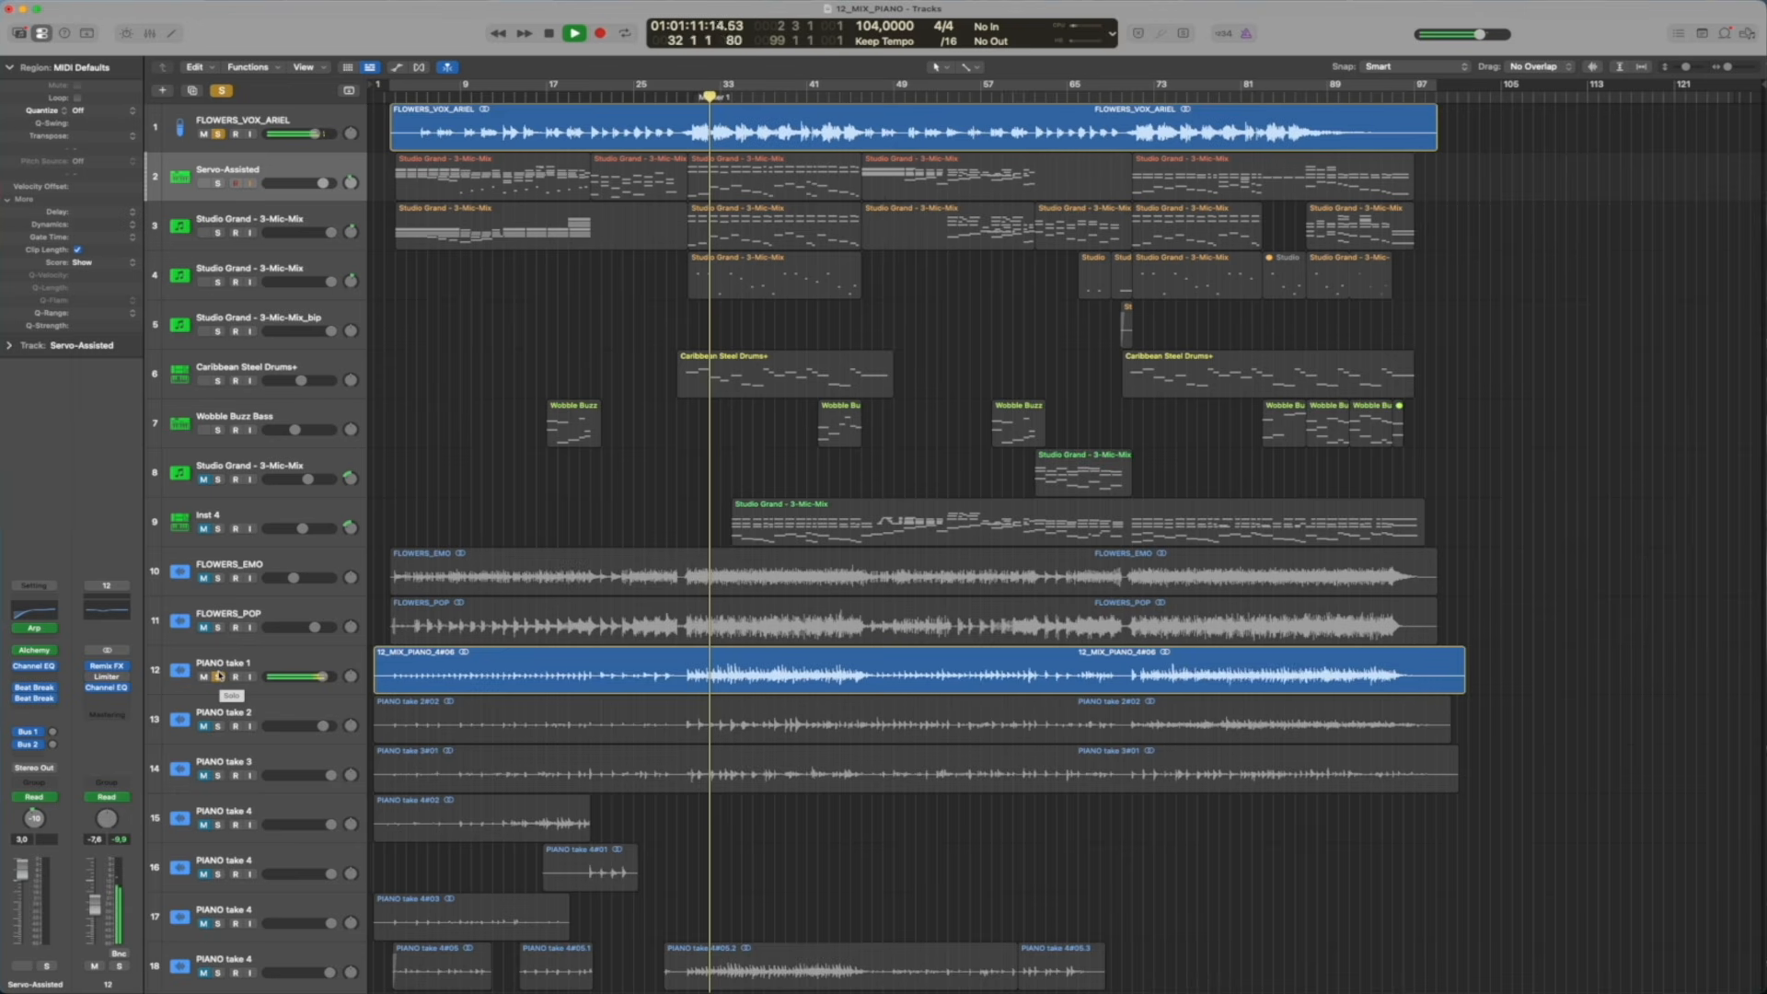
Toggle the PIANO take 1 and lead vocal solos during playback to compare them, and stop at bar 36
{"action": "left_click", "coordinate": [219, 675]}
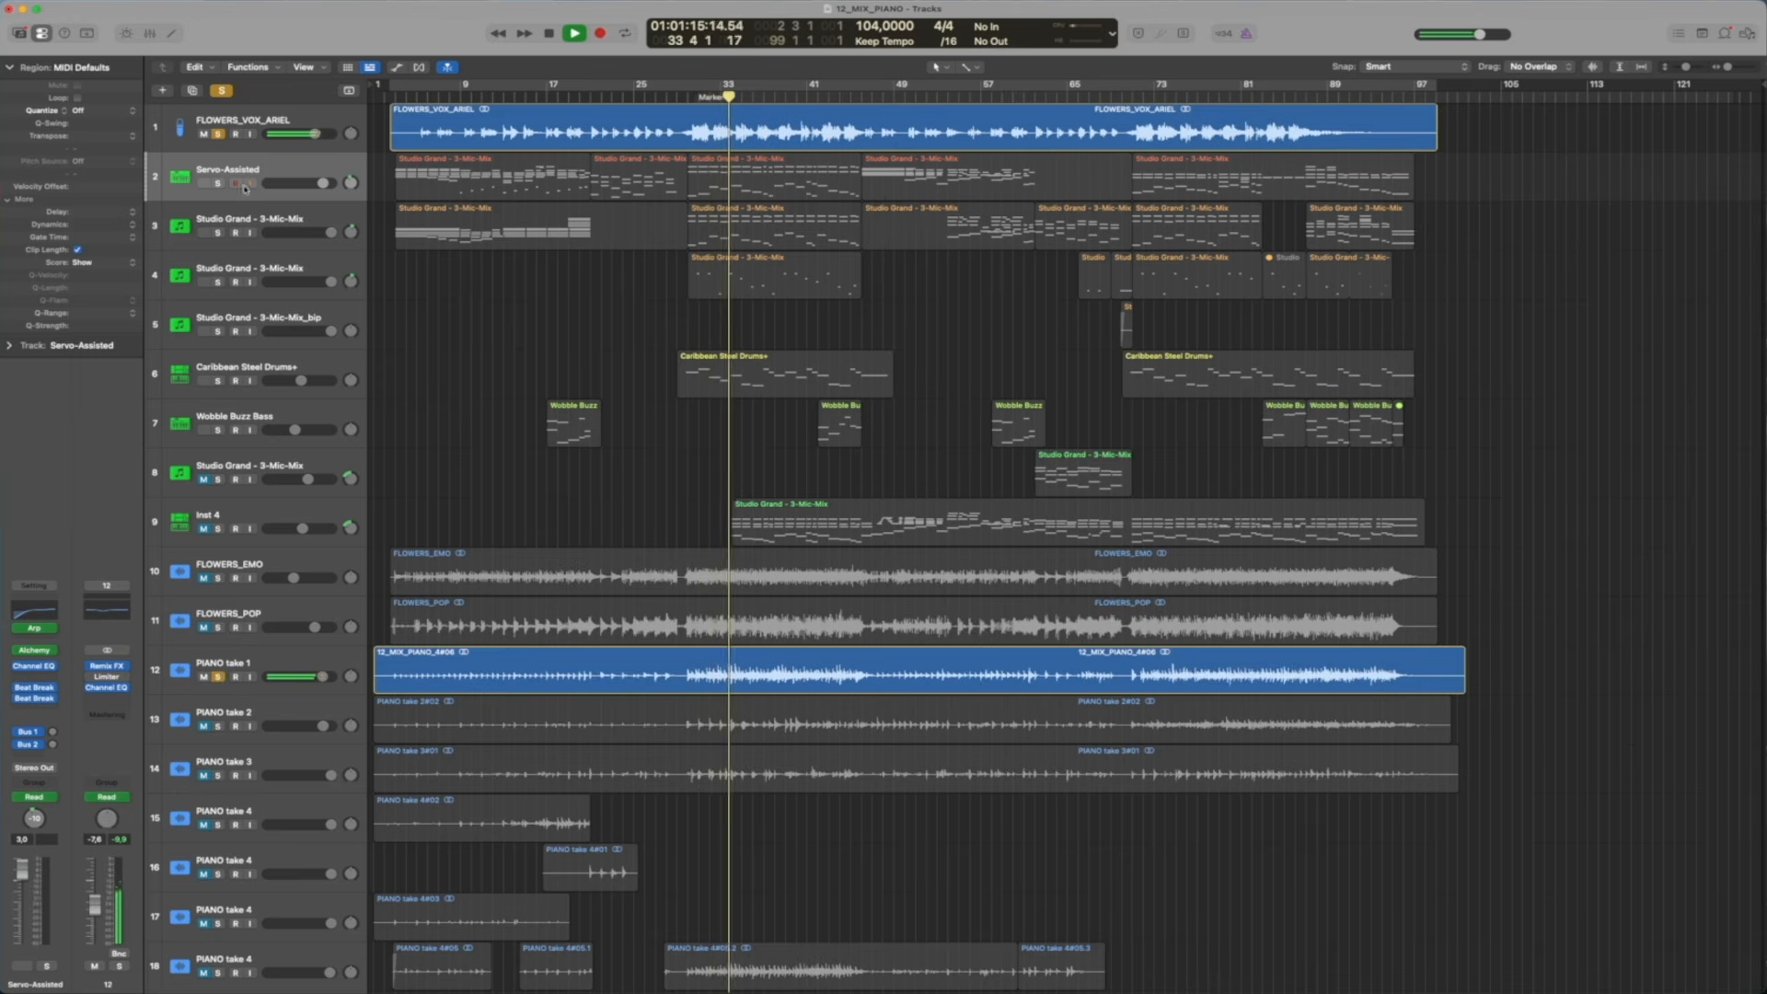
{"action": "left_click", "coordinate": [219, 135]}
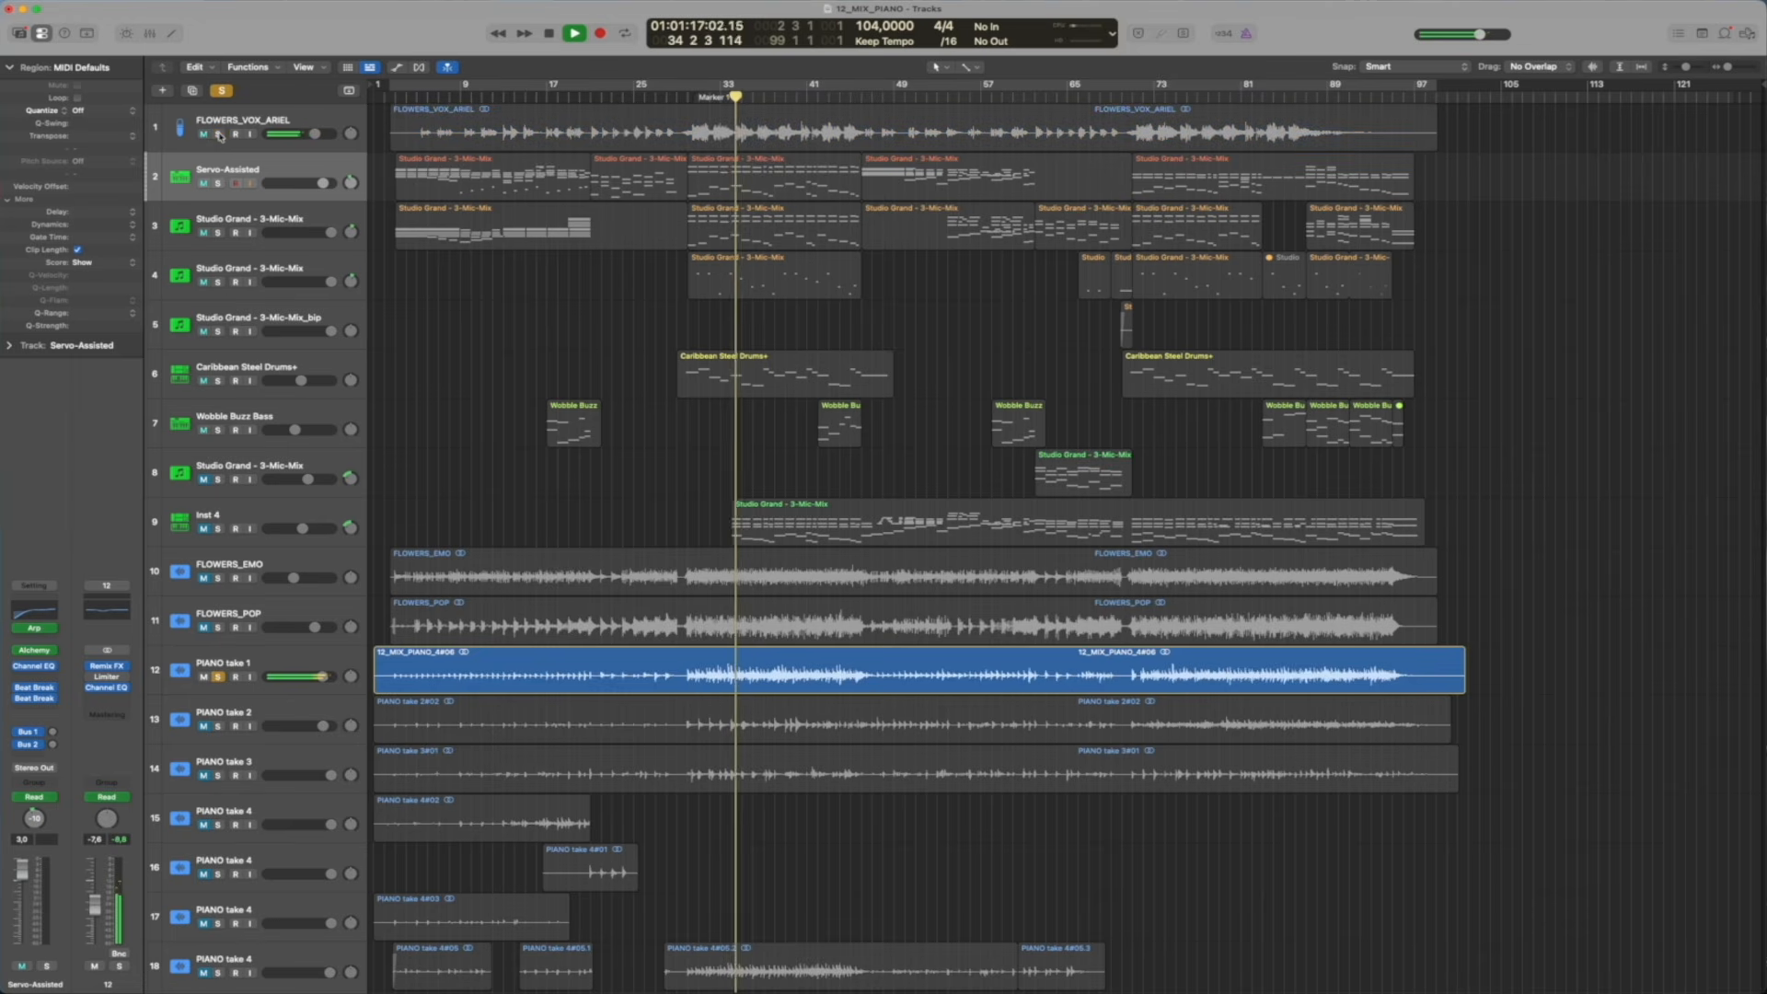
{"action": "left_click", "coordinate": [219, 135]}
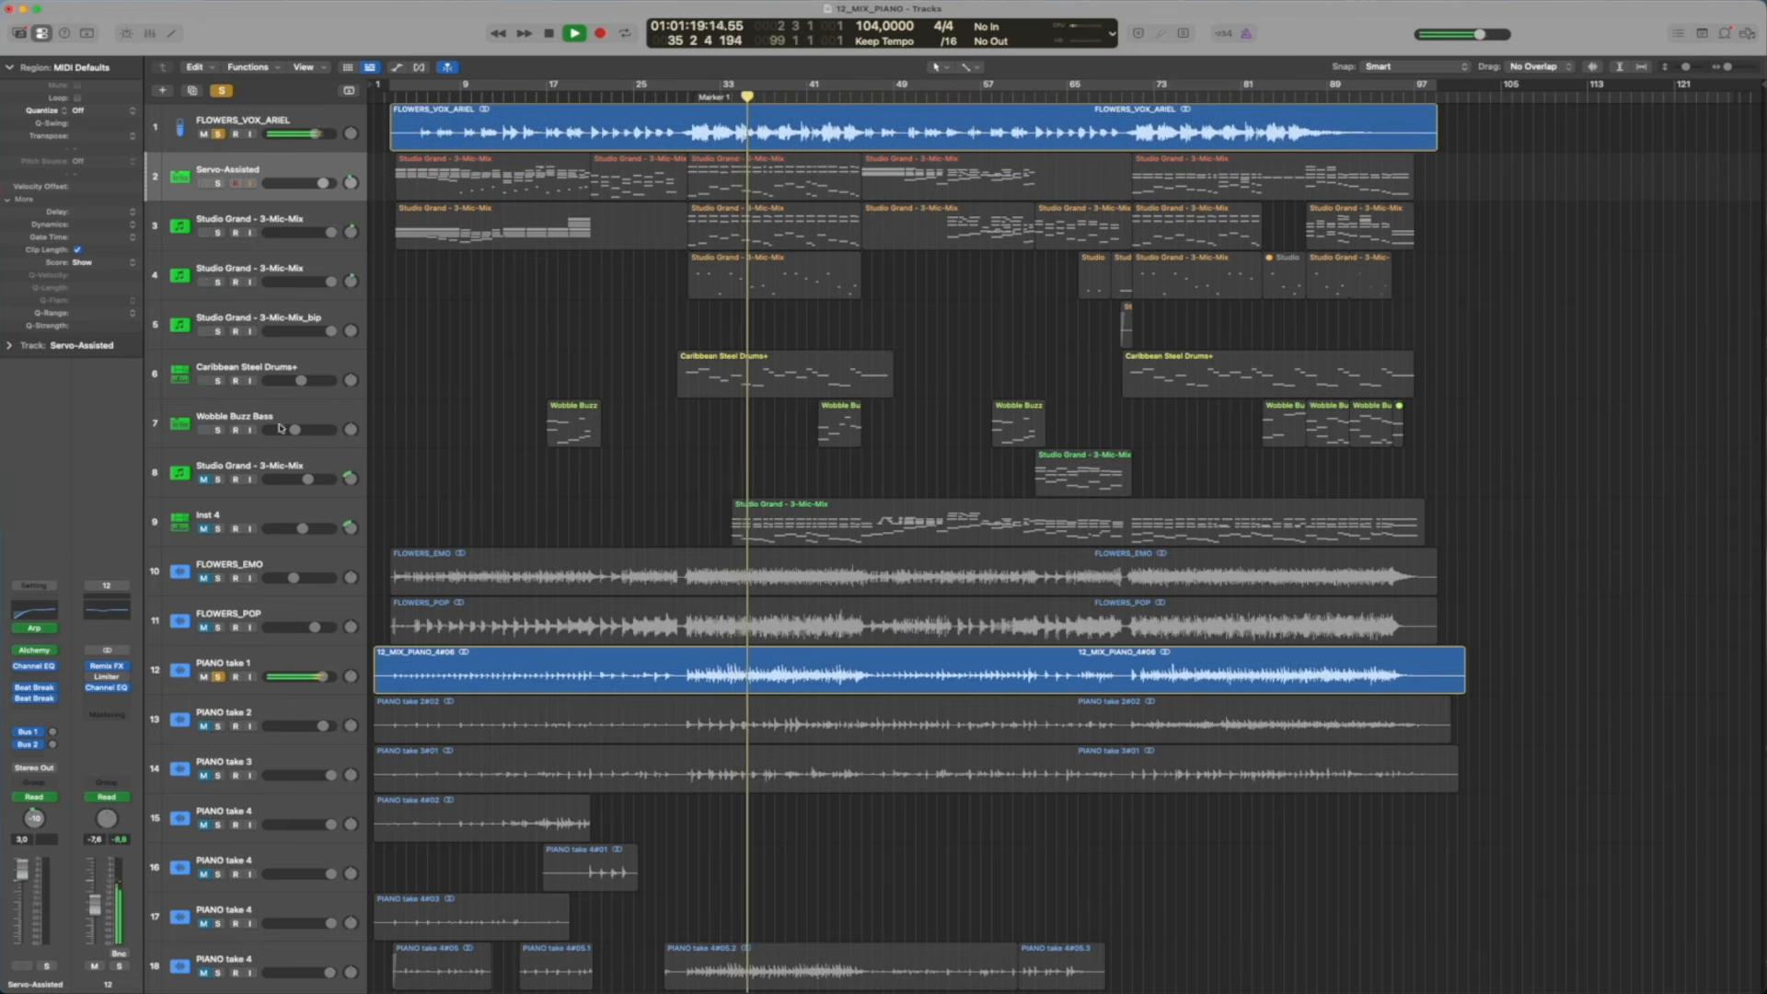
{"action": "key", "text": "space"}
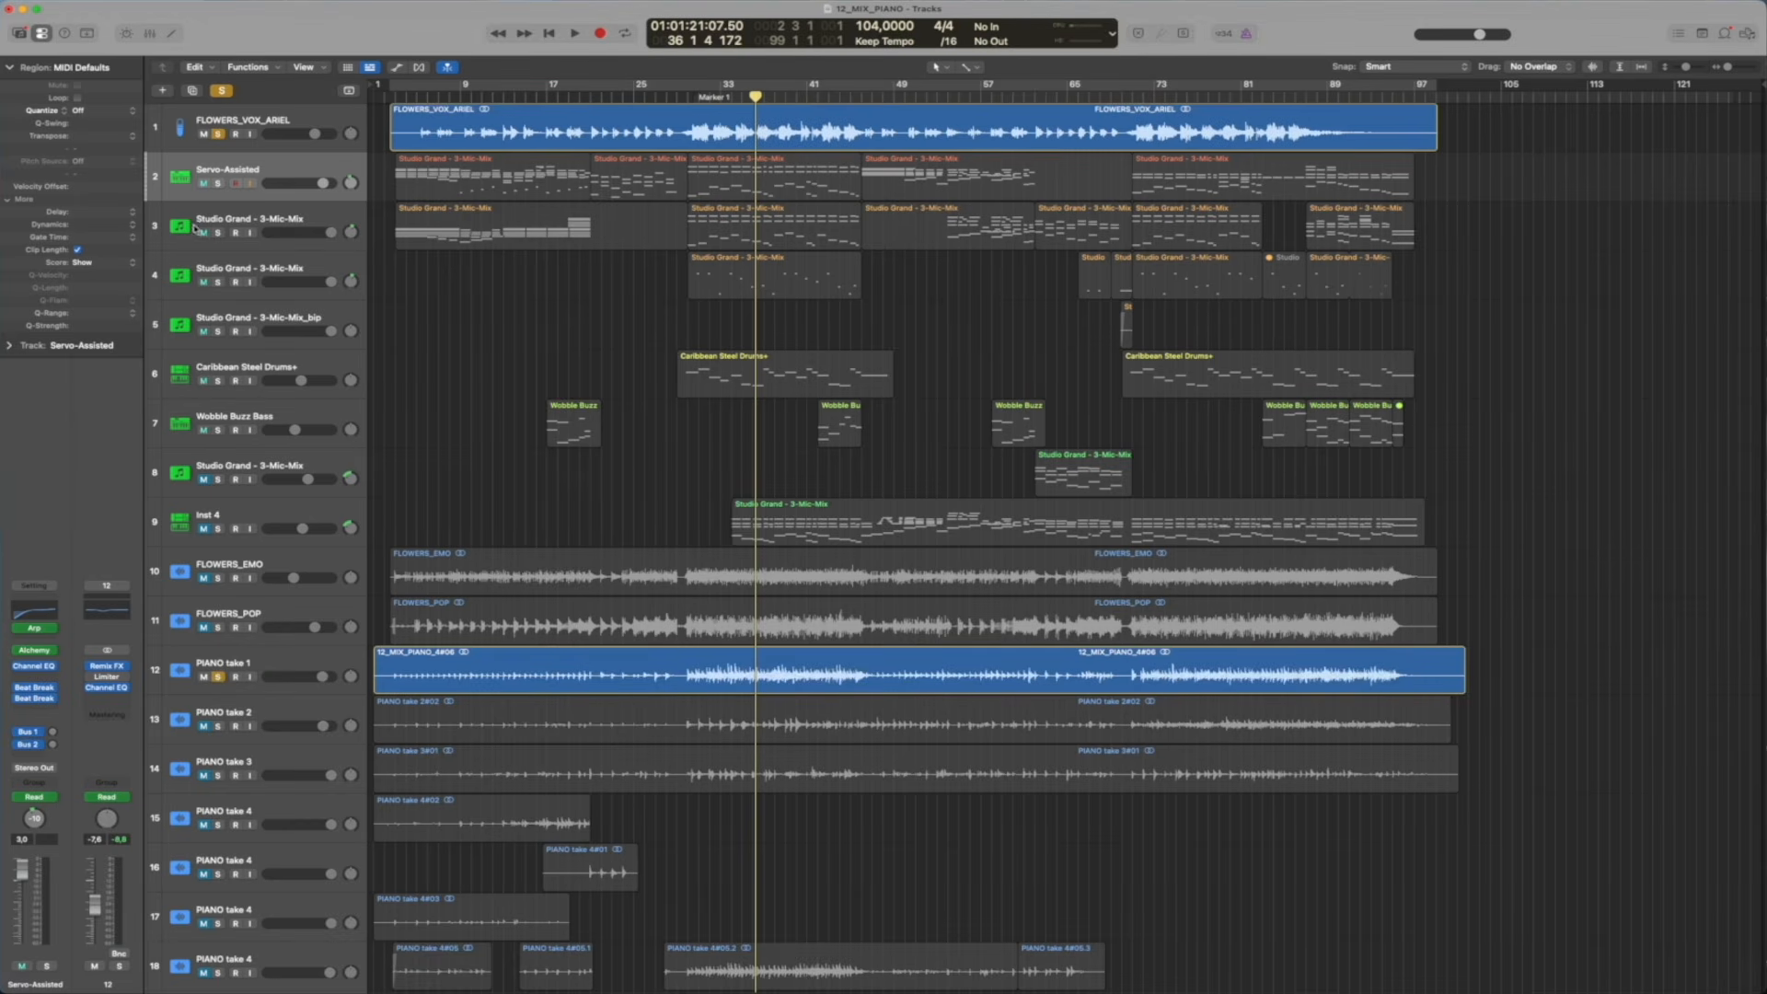
Clear all solos, select PIANO take 1, and enlarge the track heights to show the piano recording
{"action": "left_click", "coordinate": [222, 89]}
{"action": "left_click", "coordinate": [273, 658]}
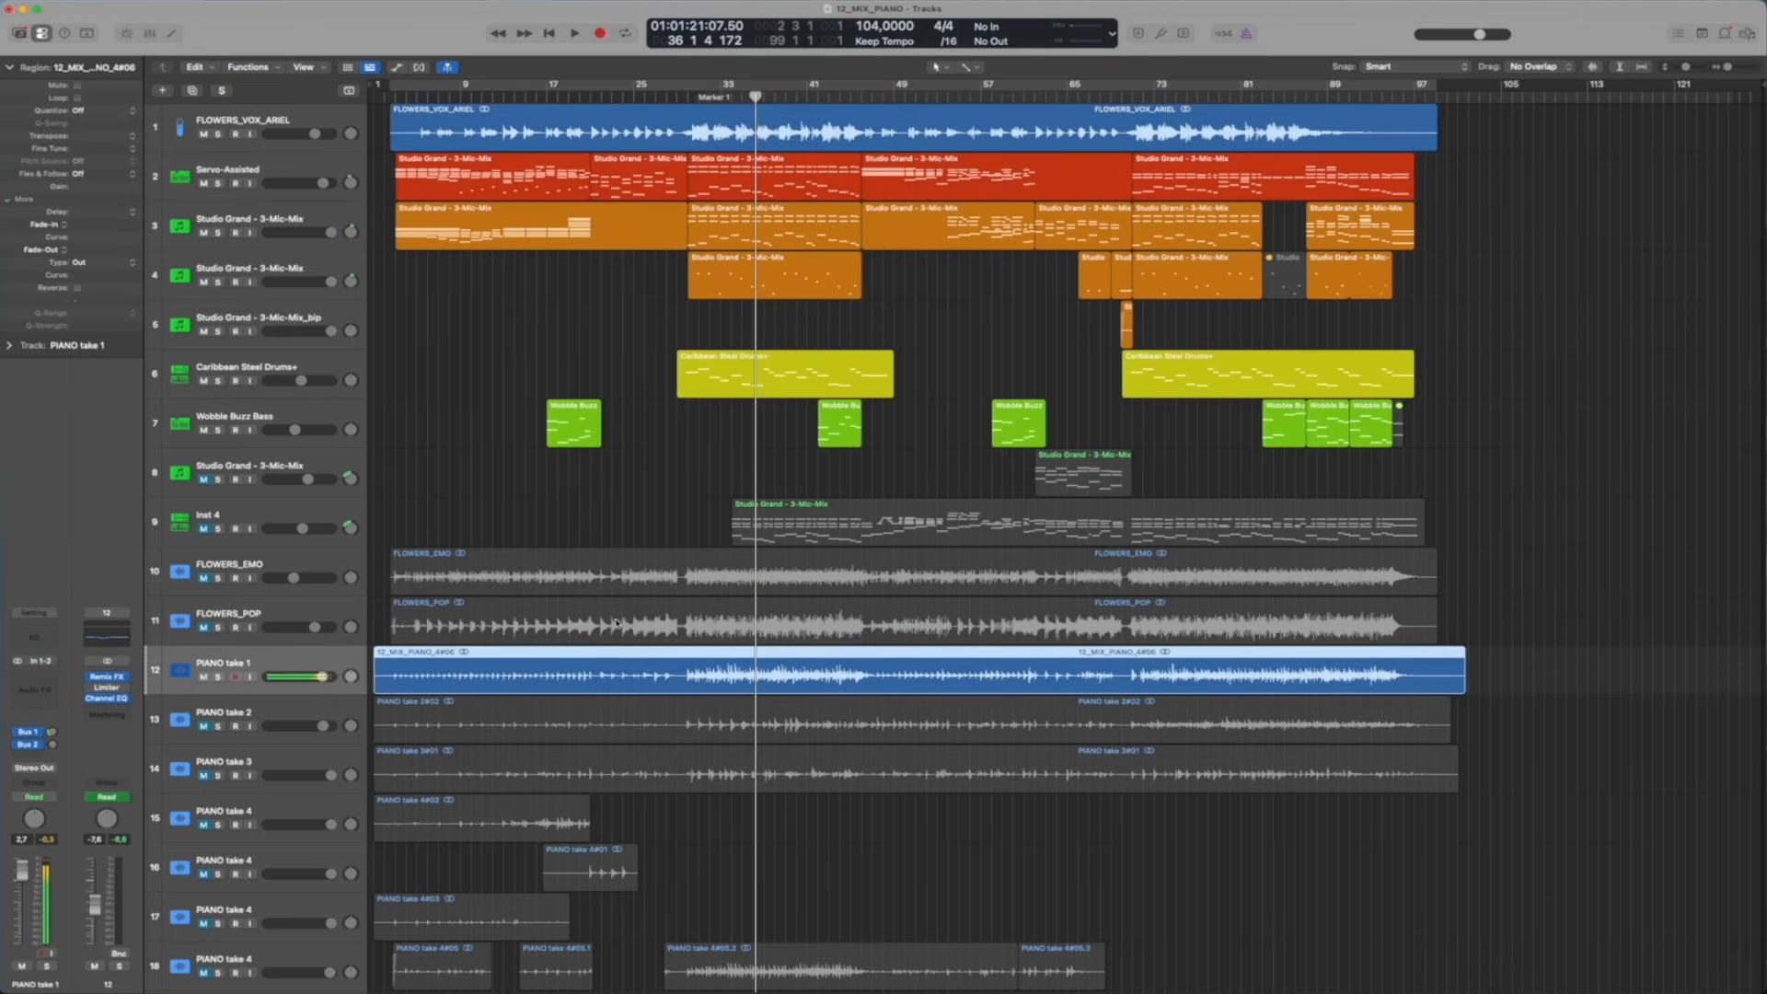
{"action": "left_click", "coordinate": [1688, 68]}
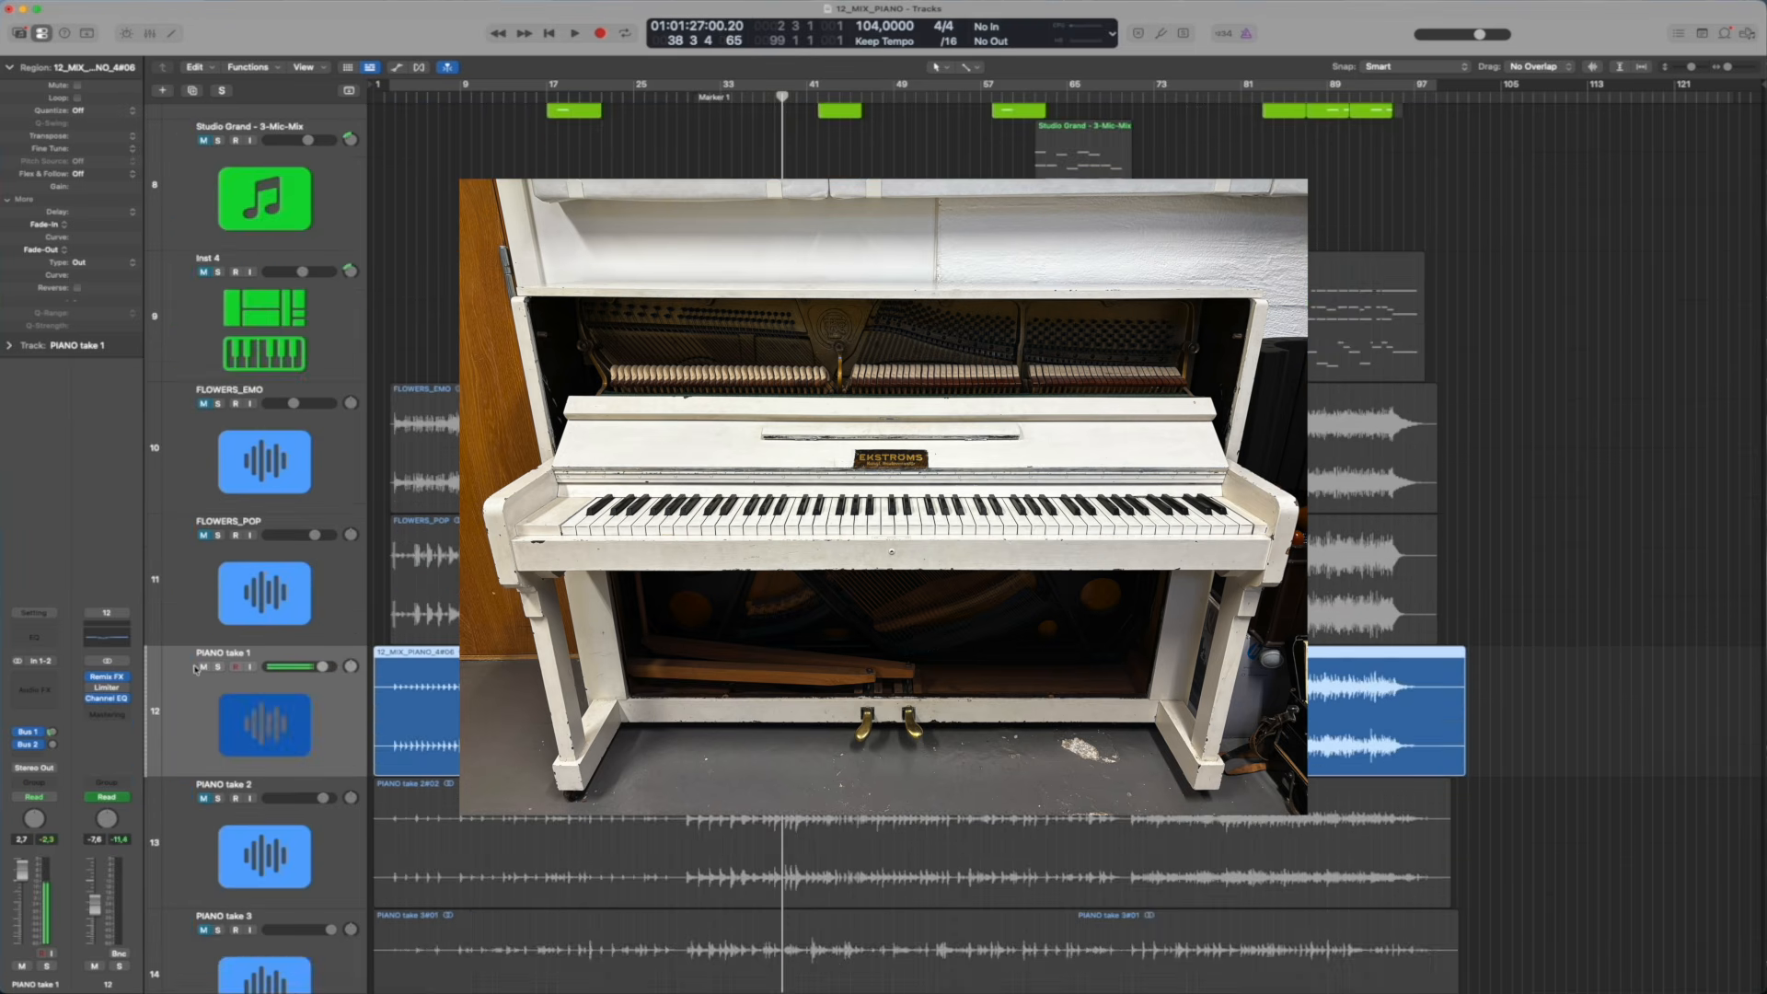
Reduce the track heights and turn on the cycle range spanning the whole song
{"action": "left_click_drag", "start_coordinate": [1694, 70], "coordinate": [1687, 68]}
{"action": "left_click", "coordinate": [685, 421]}
{"action": "scroll", "coordinate": [686, 421], "scroll_direction": "up", "scroll_amount": 5}
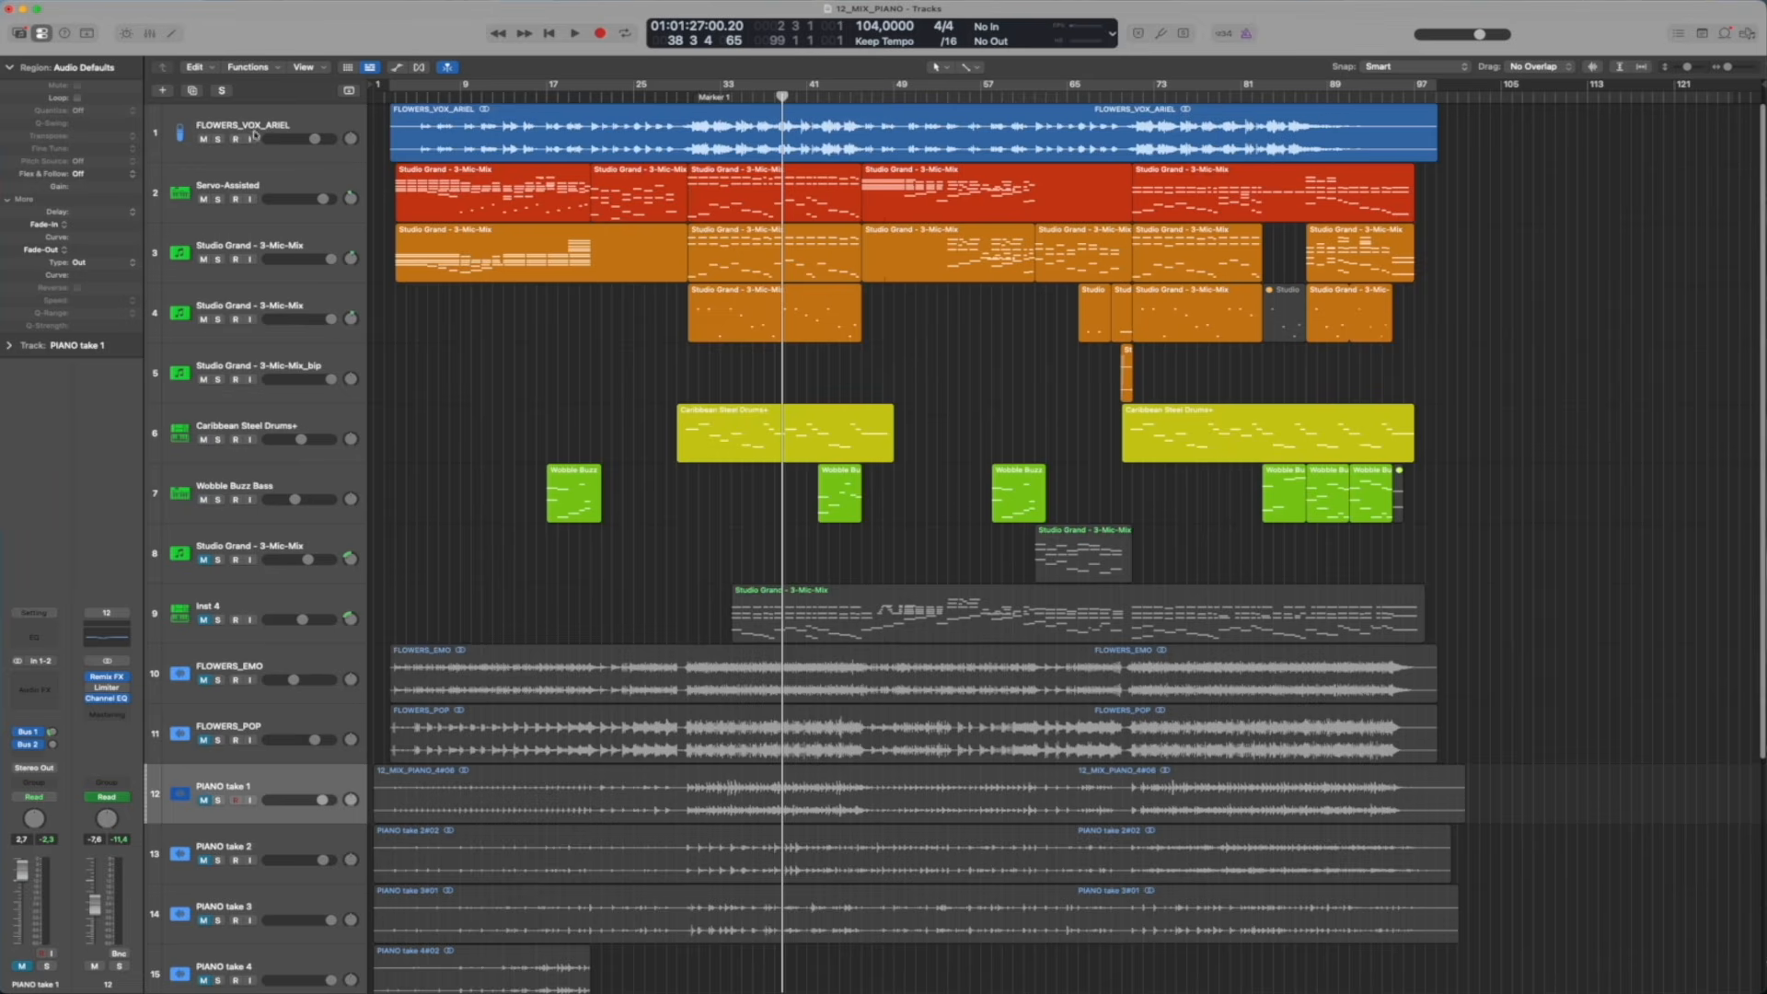
{"action": "left_click", "coordinate": [411, 89]}
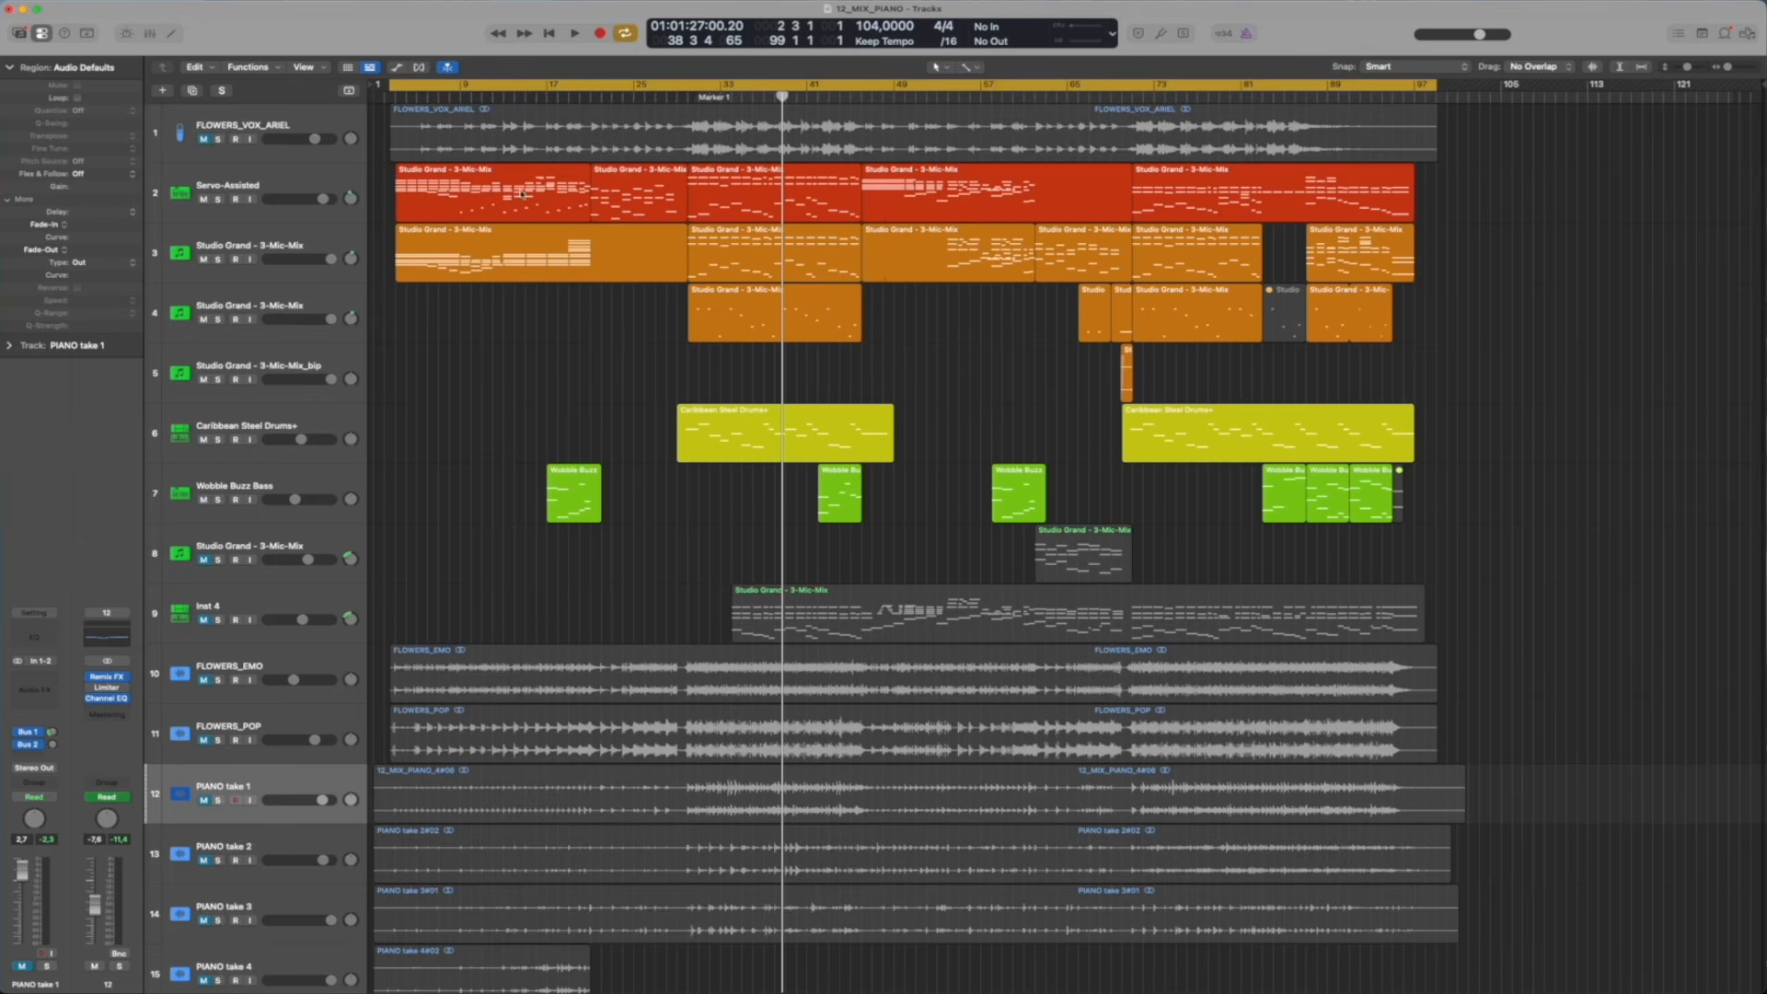
Solo the three orange Studio Grand tracks 3 to 5 and play them from the start of the cycle range
{"action": "left_click", "coordinate": [302, 244]}
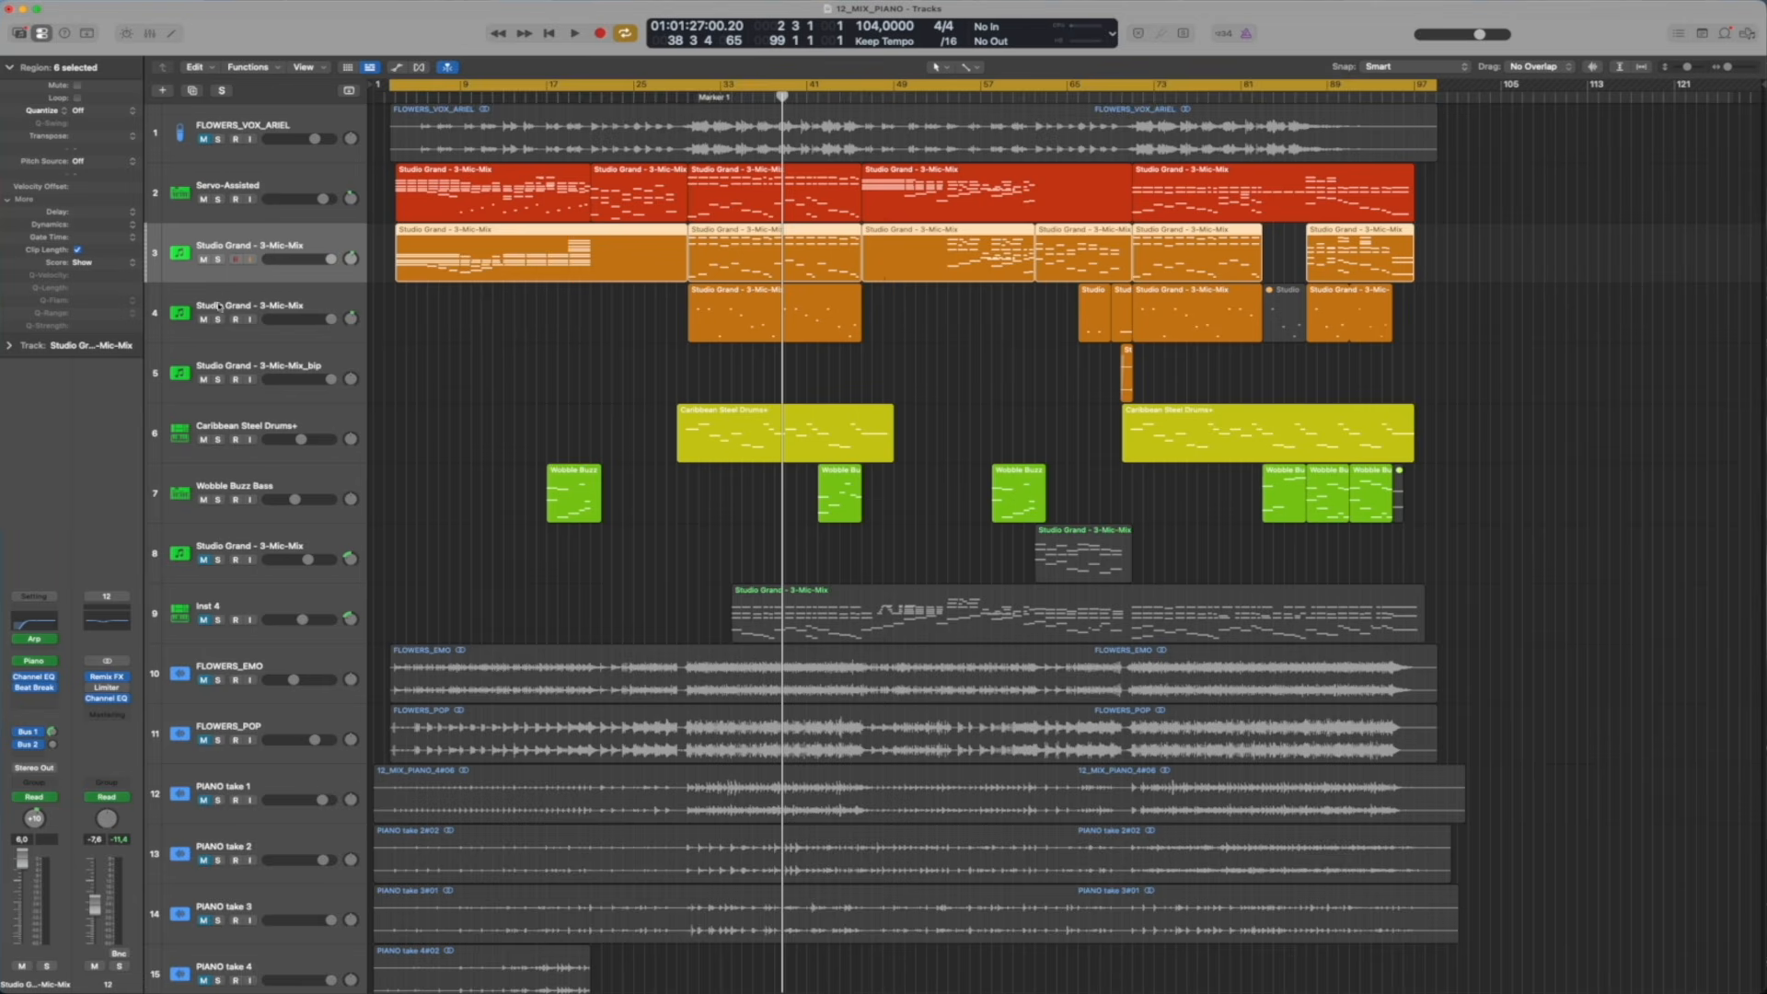
{"action": "left_click", "coordinate": [218, 260]}
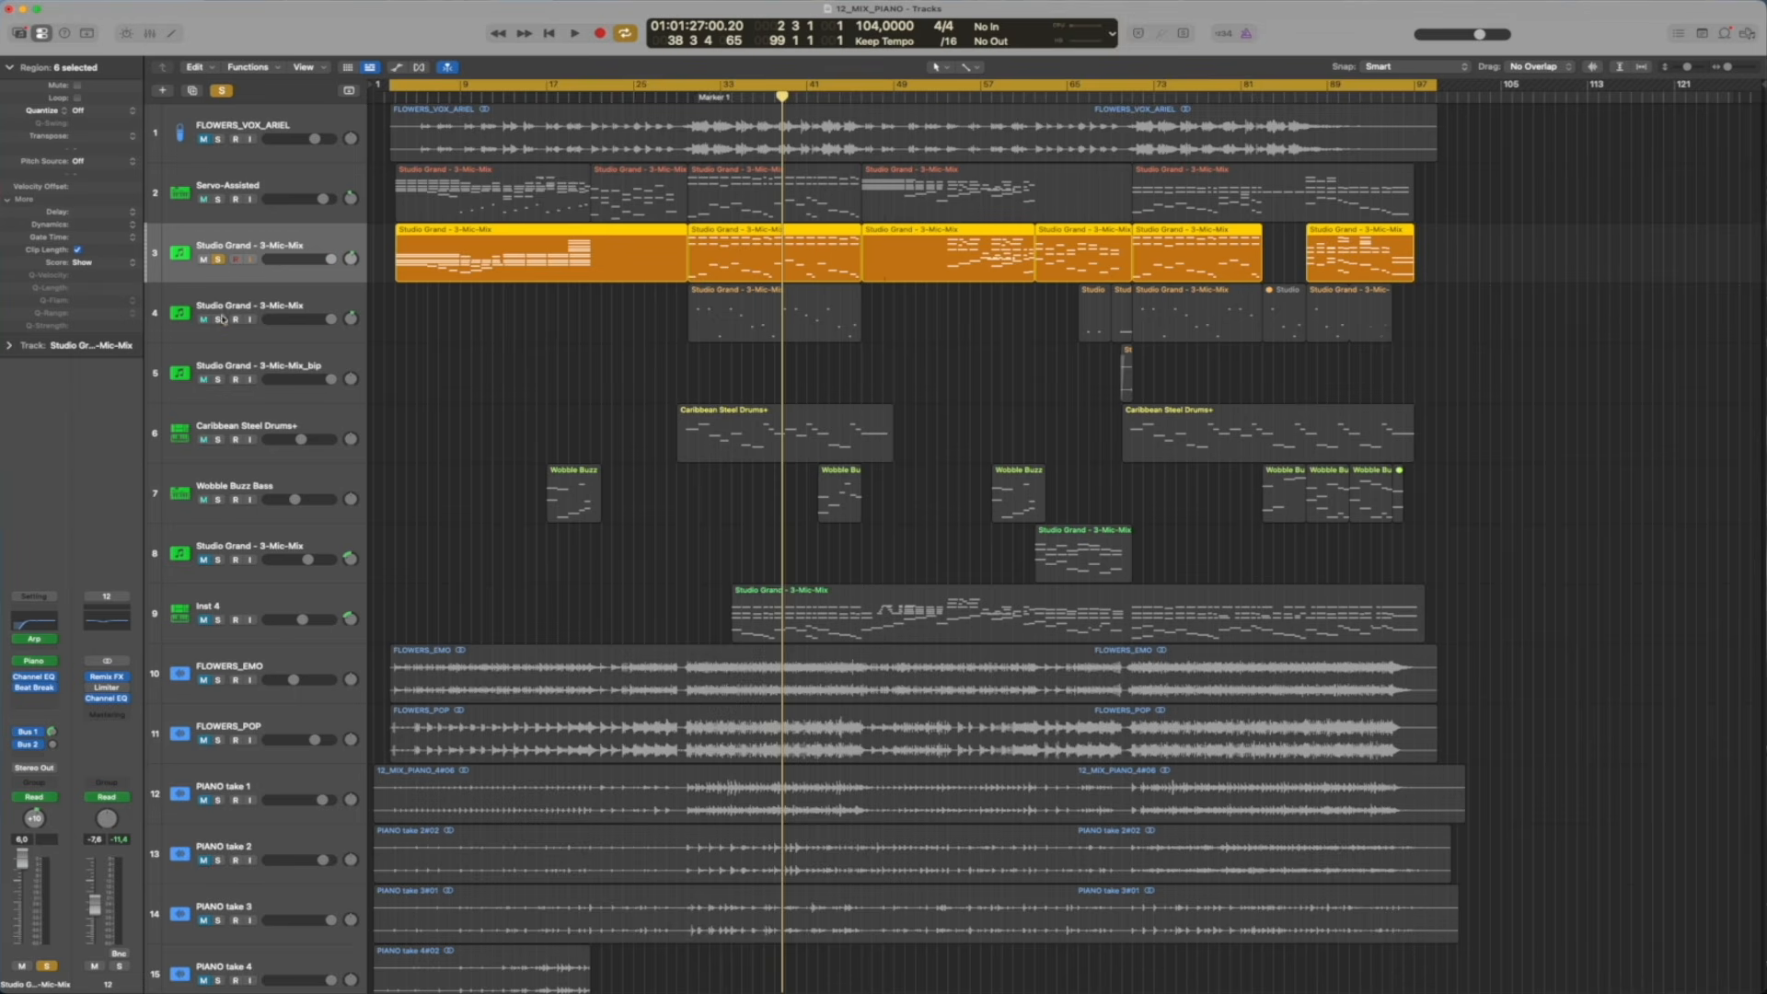
{"action": "left_click_drag", "start_coordinate": [218, 320], "coordinate": [218, 379]}
{"action": "key", "text": "shift+space"}
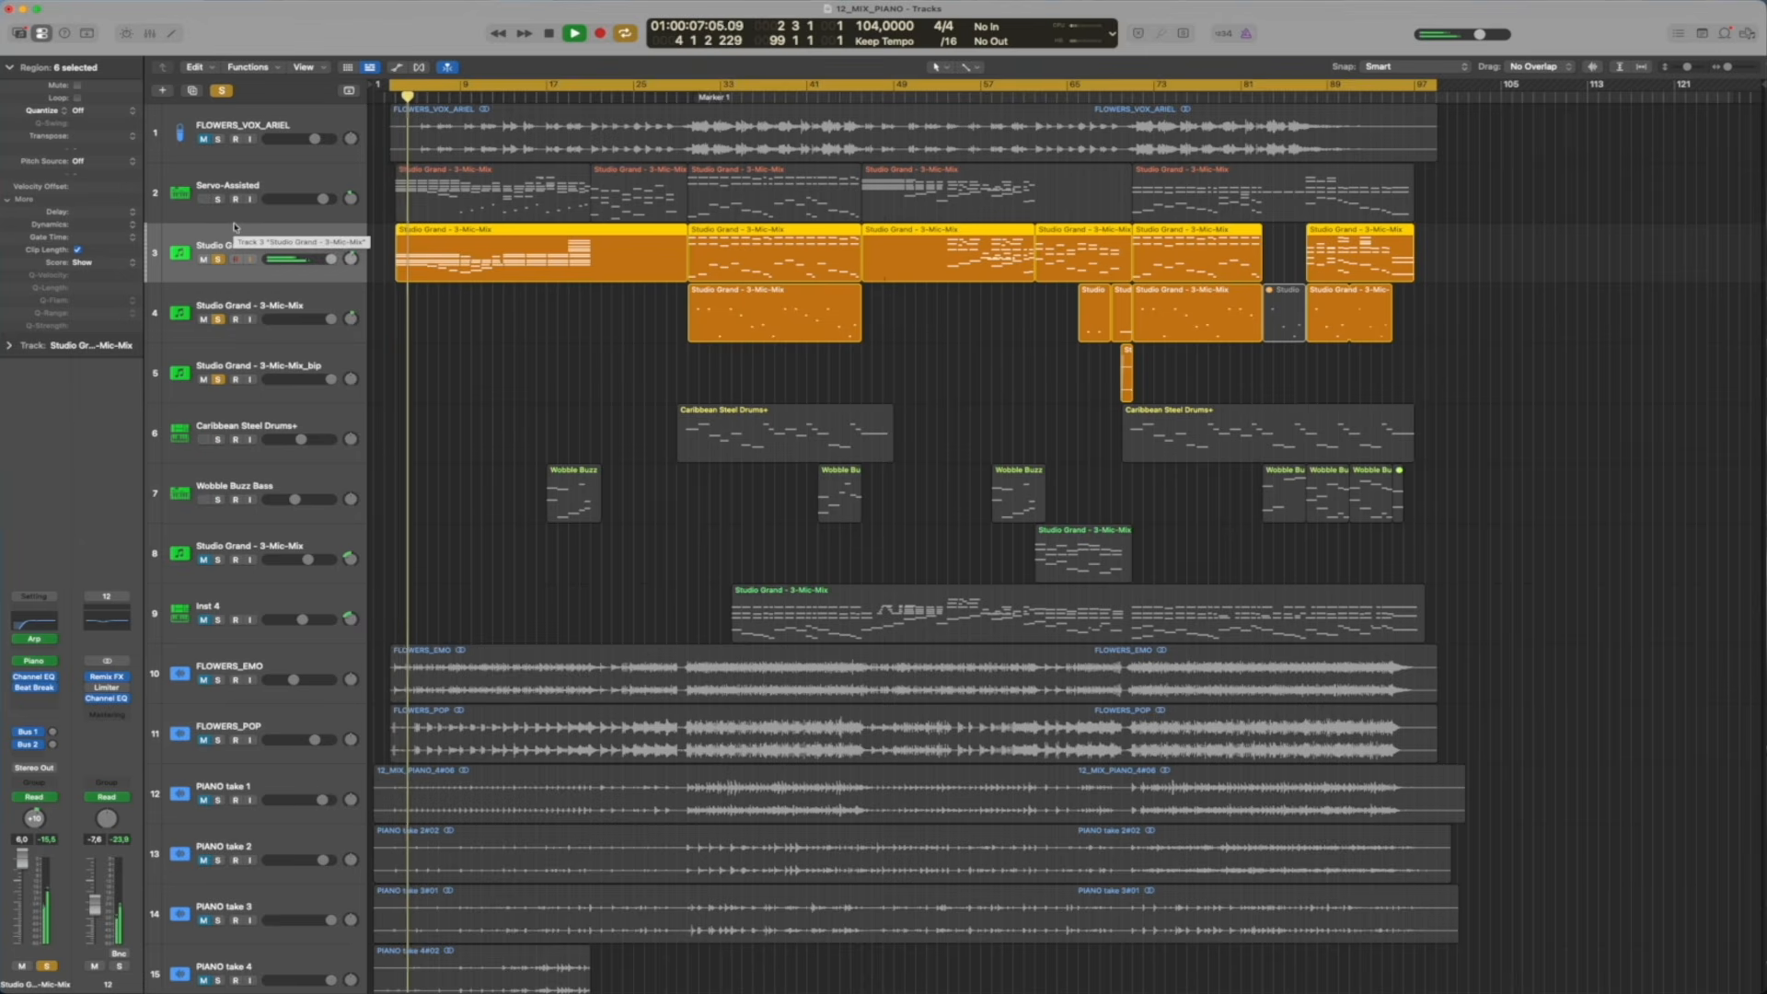
Examine the Arpeggiator and Beat Breaker settings on Studio Grand track 3, stopping playback and closing each plug-in window
{"action": "left_click", "coordinate": [37, 641]}
{"action": "key", "text": "space"}
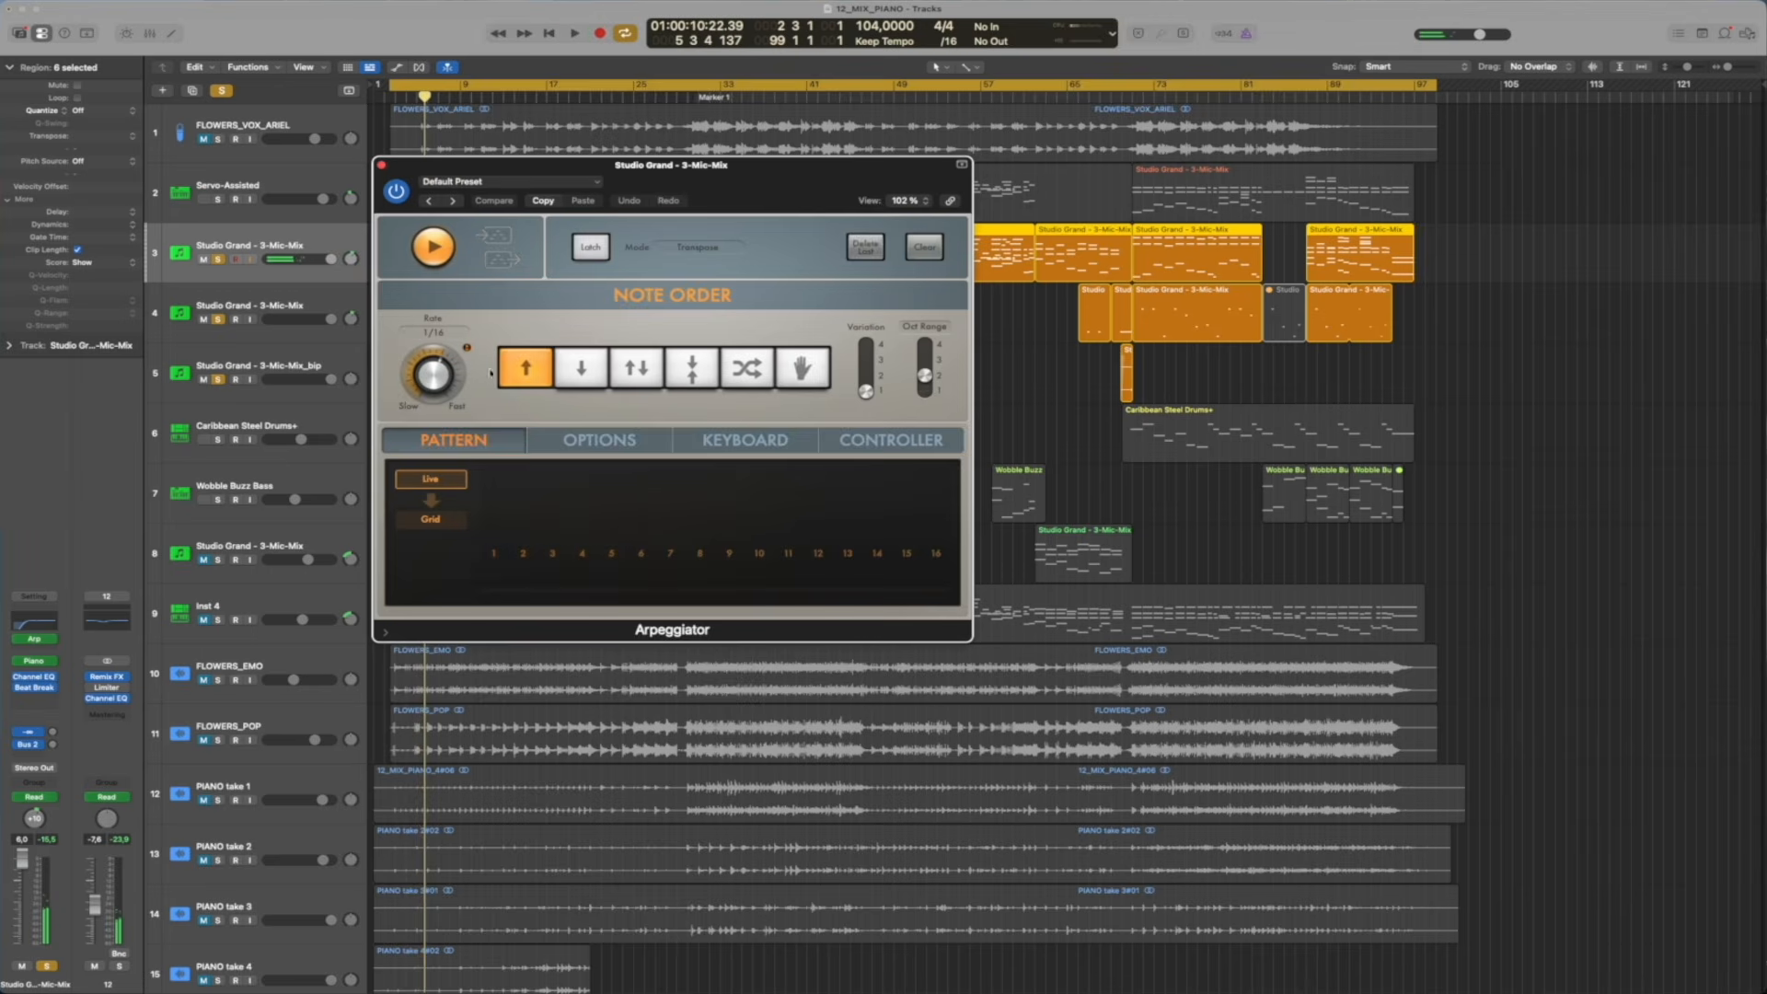
{"action": "key", "text": "super+w"}
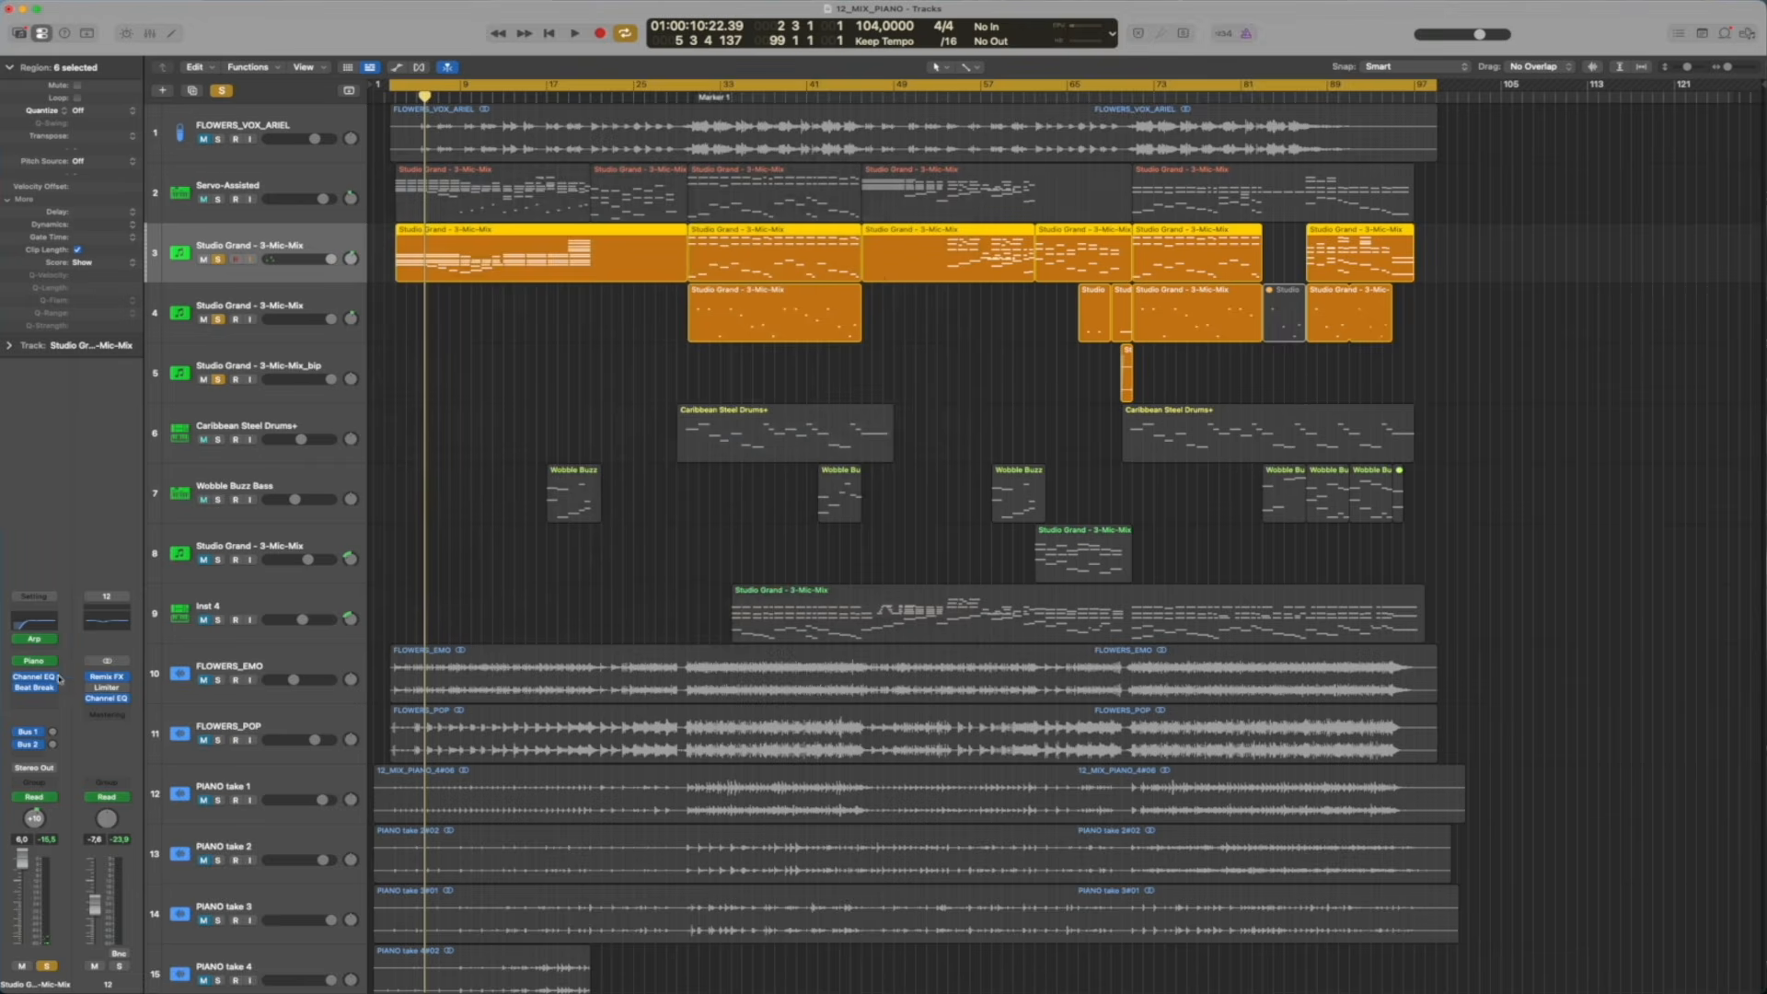
{"action": "left_click", "coordinate": [36, 690]}
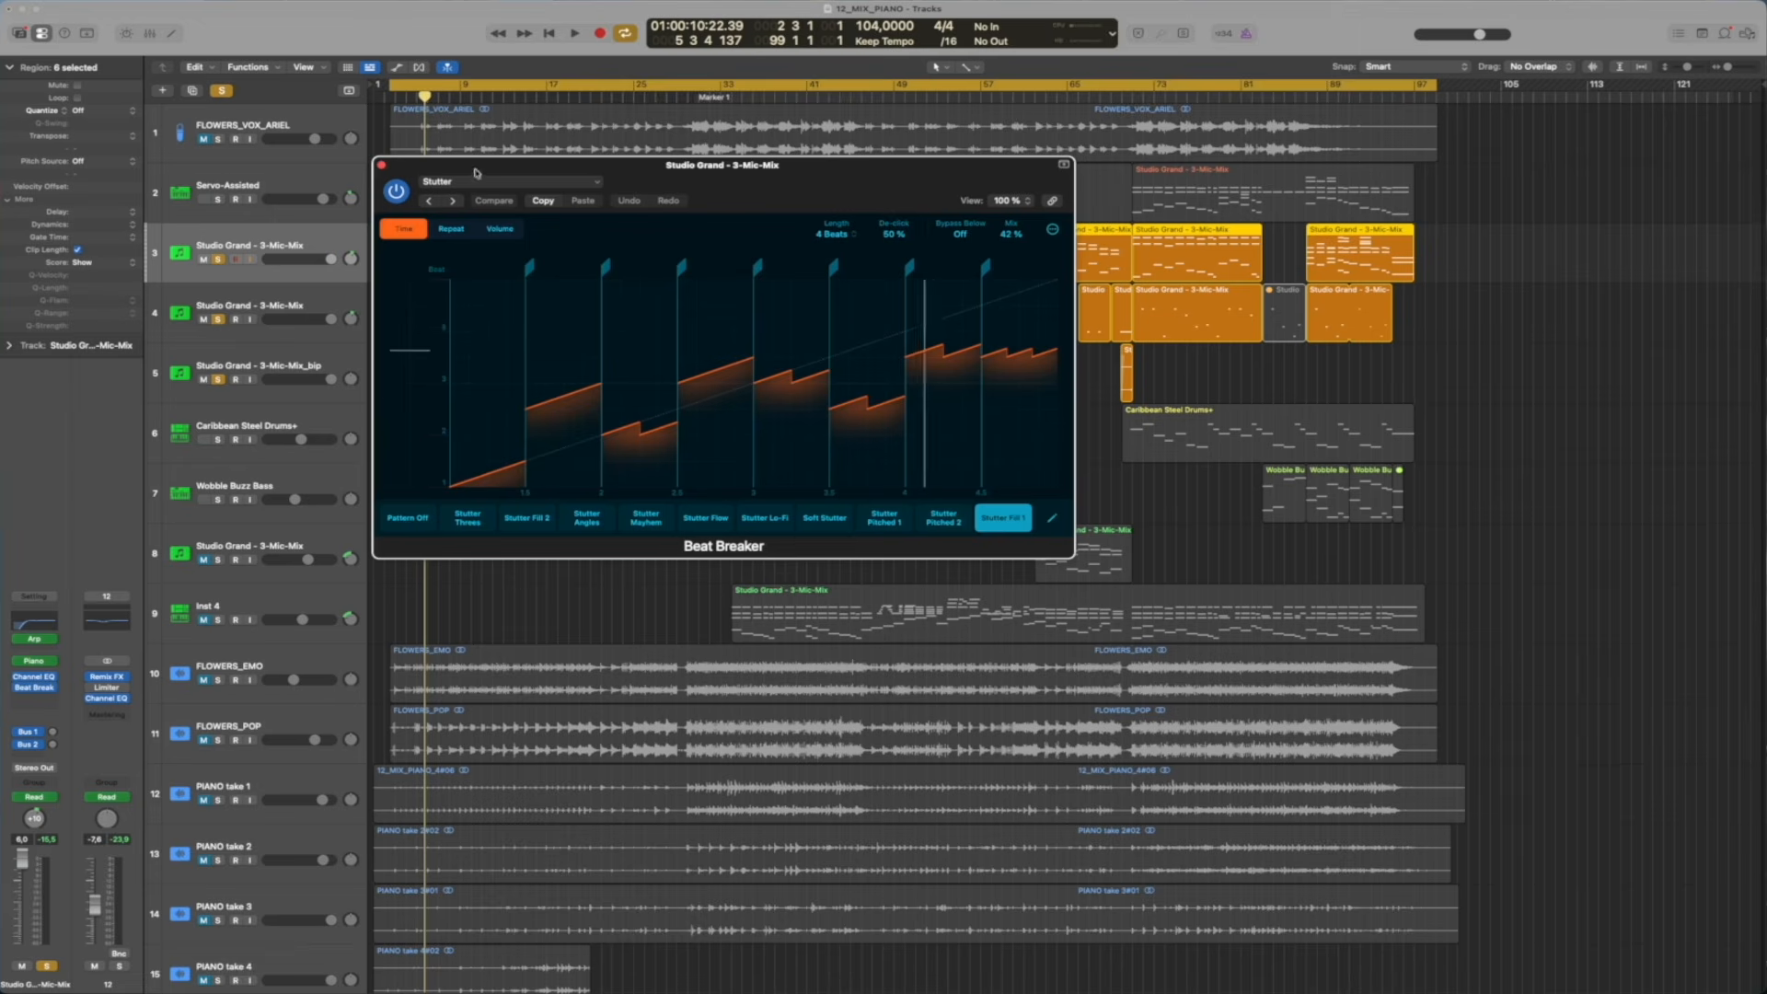
{"action": "left_click", "coordinate": [382, 166]}
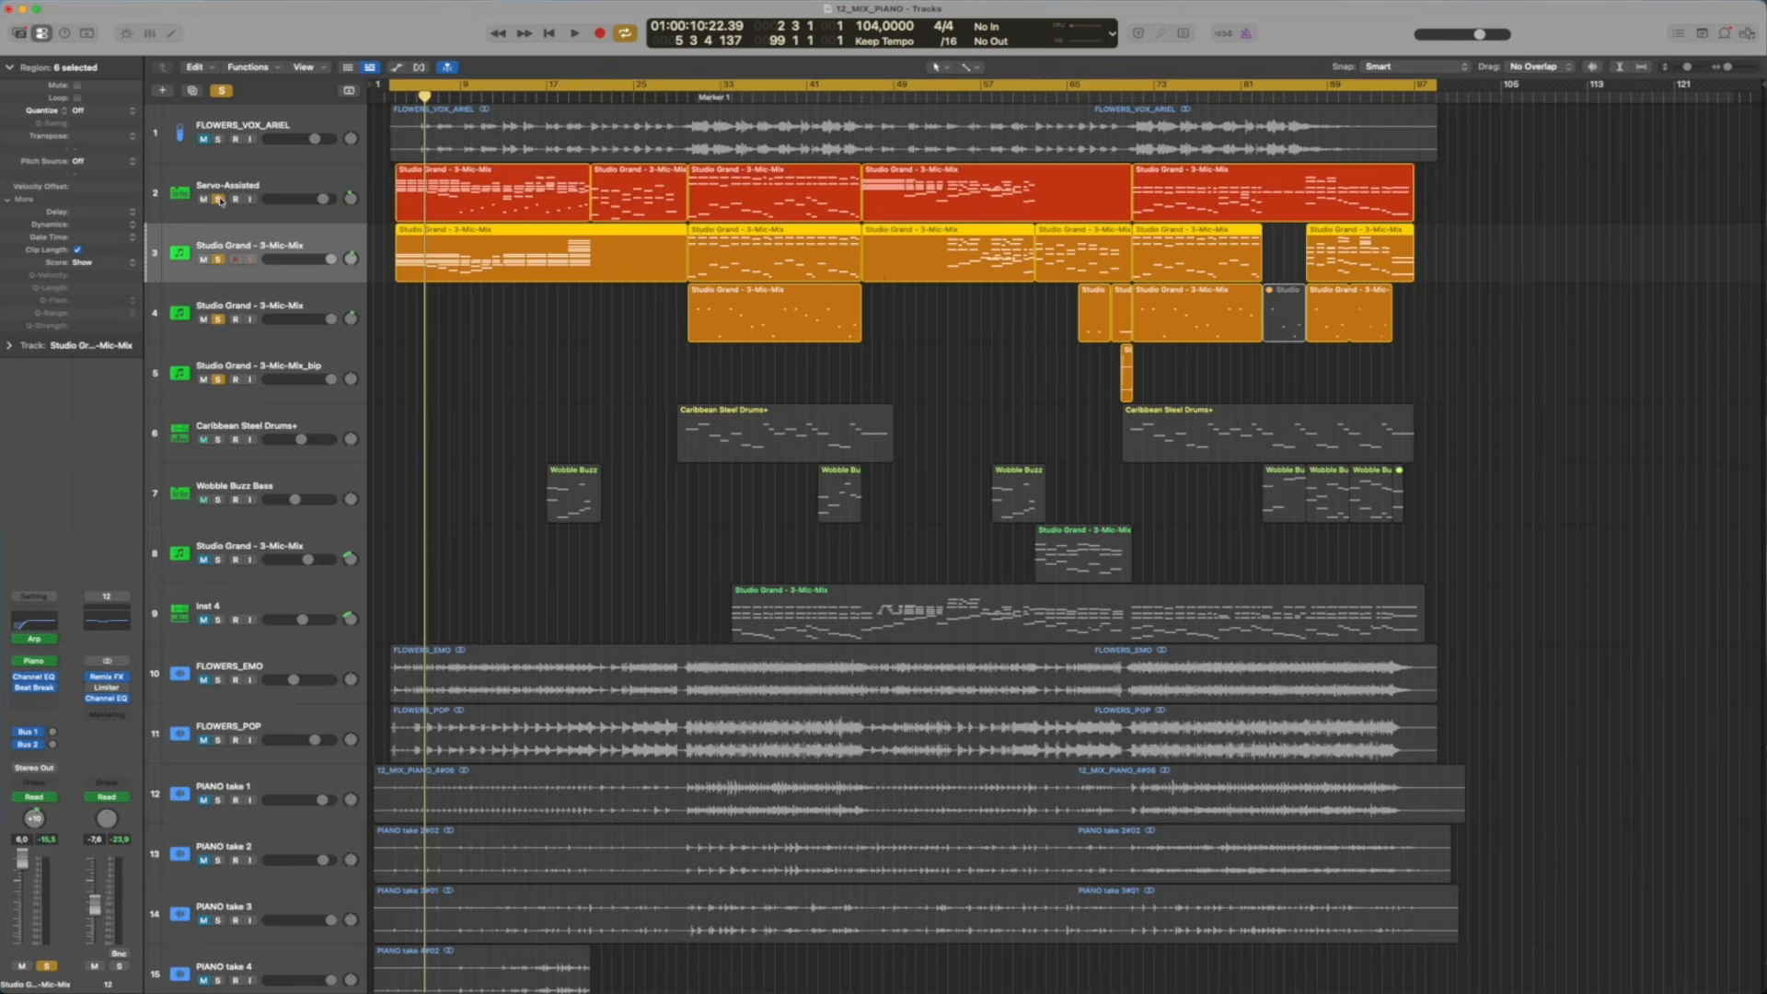
Select the Servo-Assisted track, play it soloed without the Studio Grand tracks from the cycle start, and stop at bar 5
{"action": "left_click", "coordinate": [269, 181]}
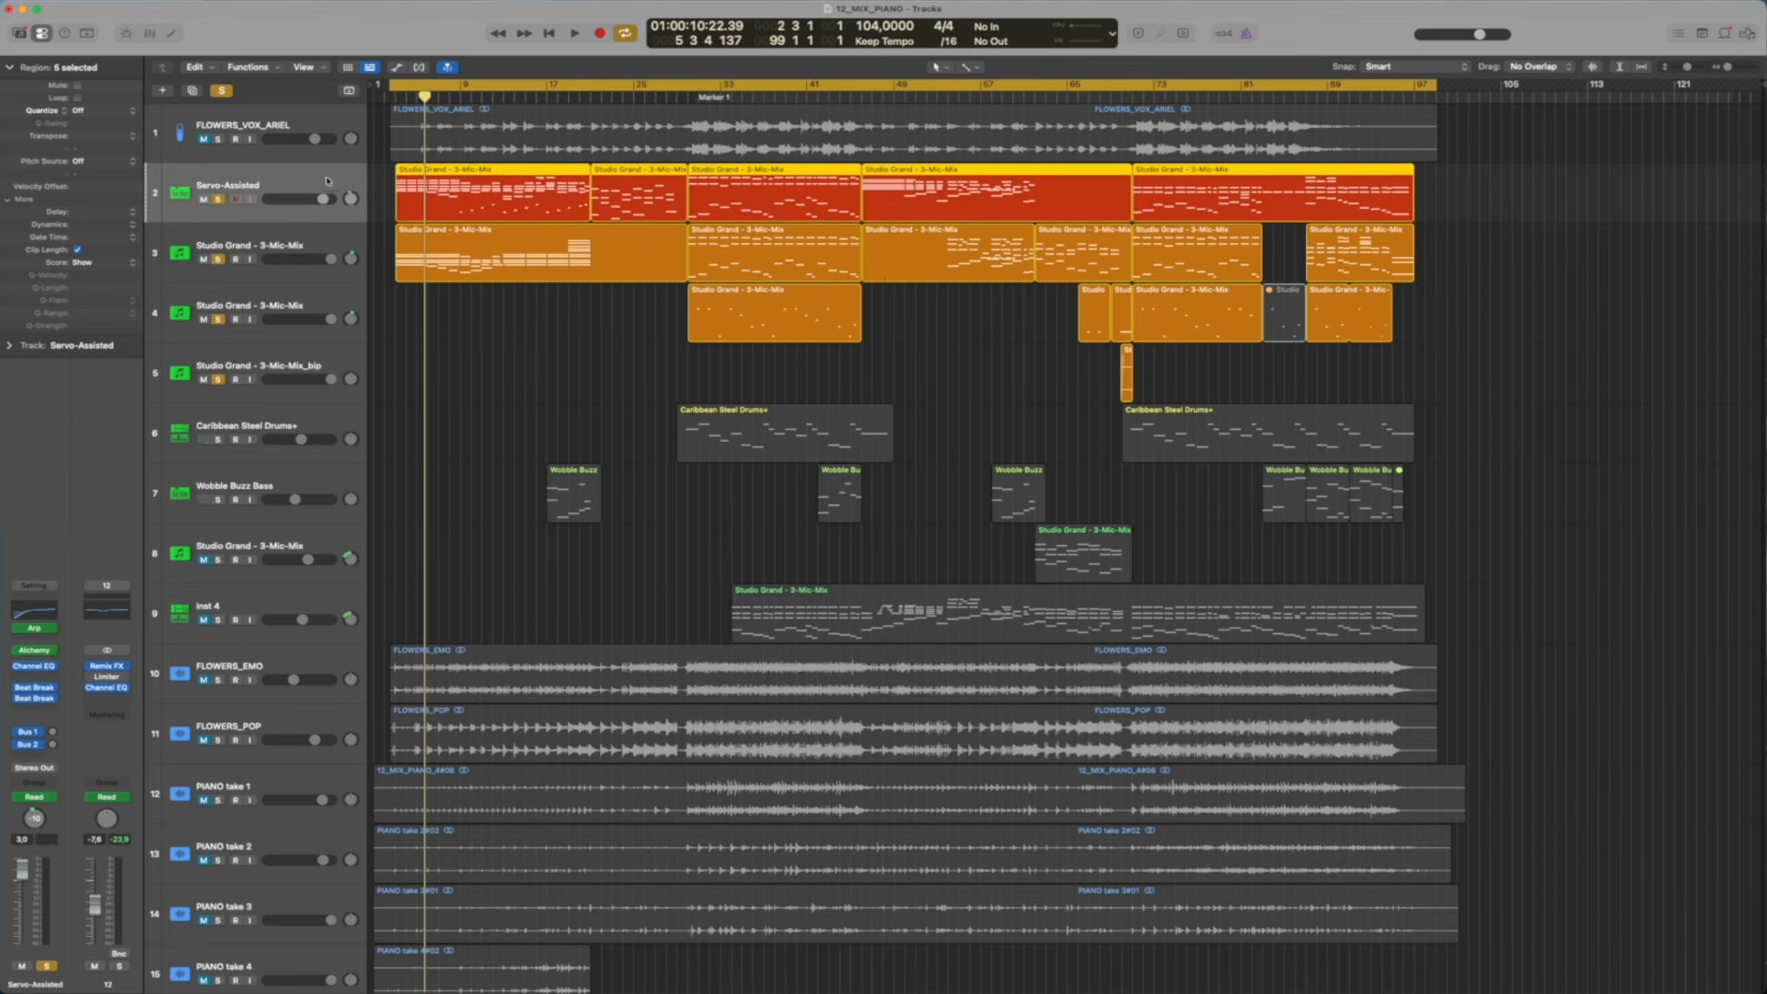
{"action": "left_click", "coordinate": [218, 258]}
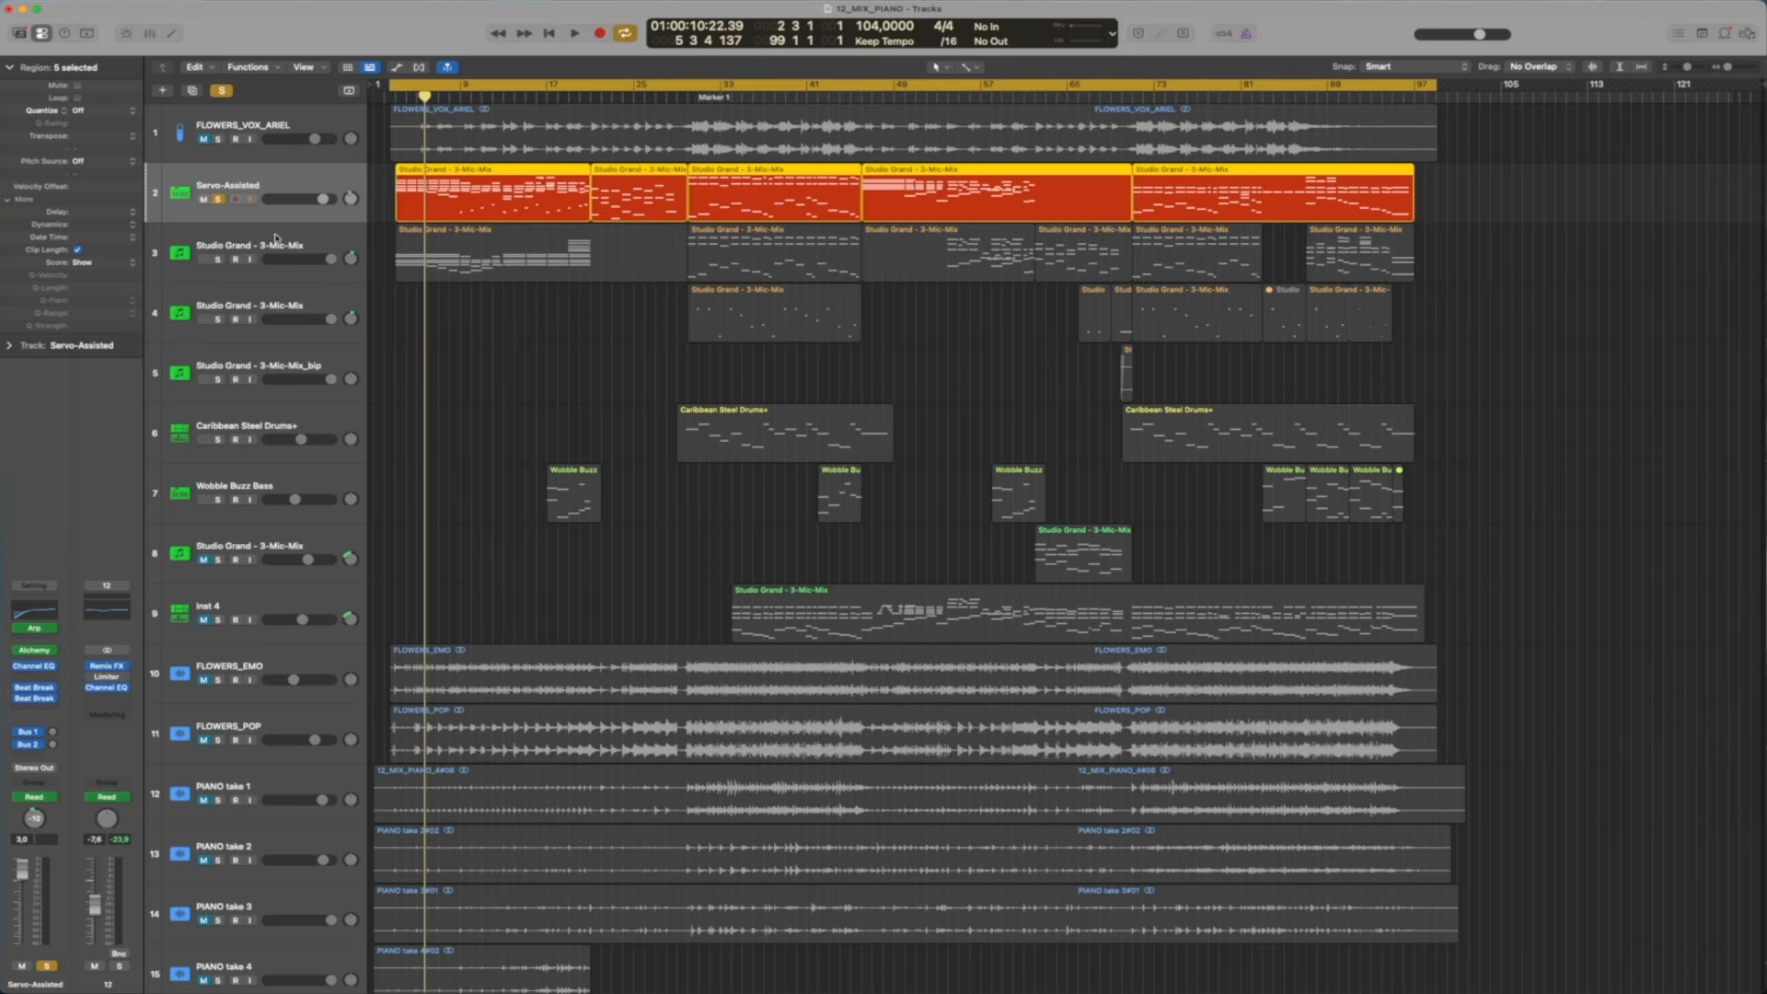
{"action": "key", "text": "space"}
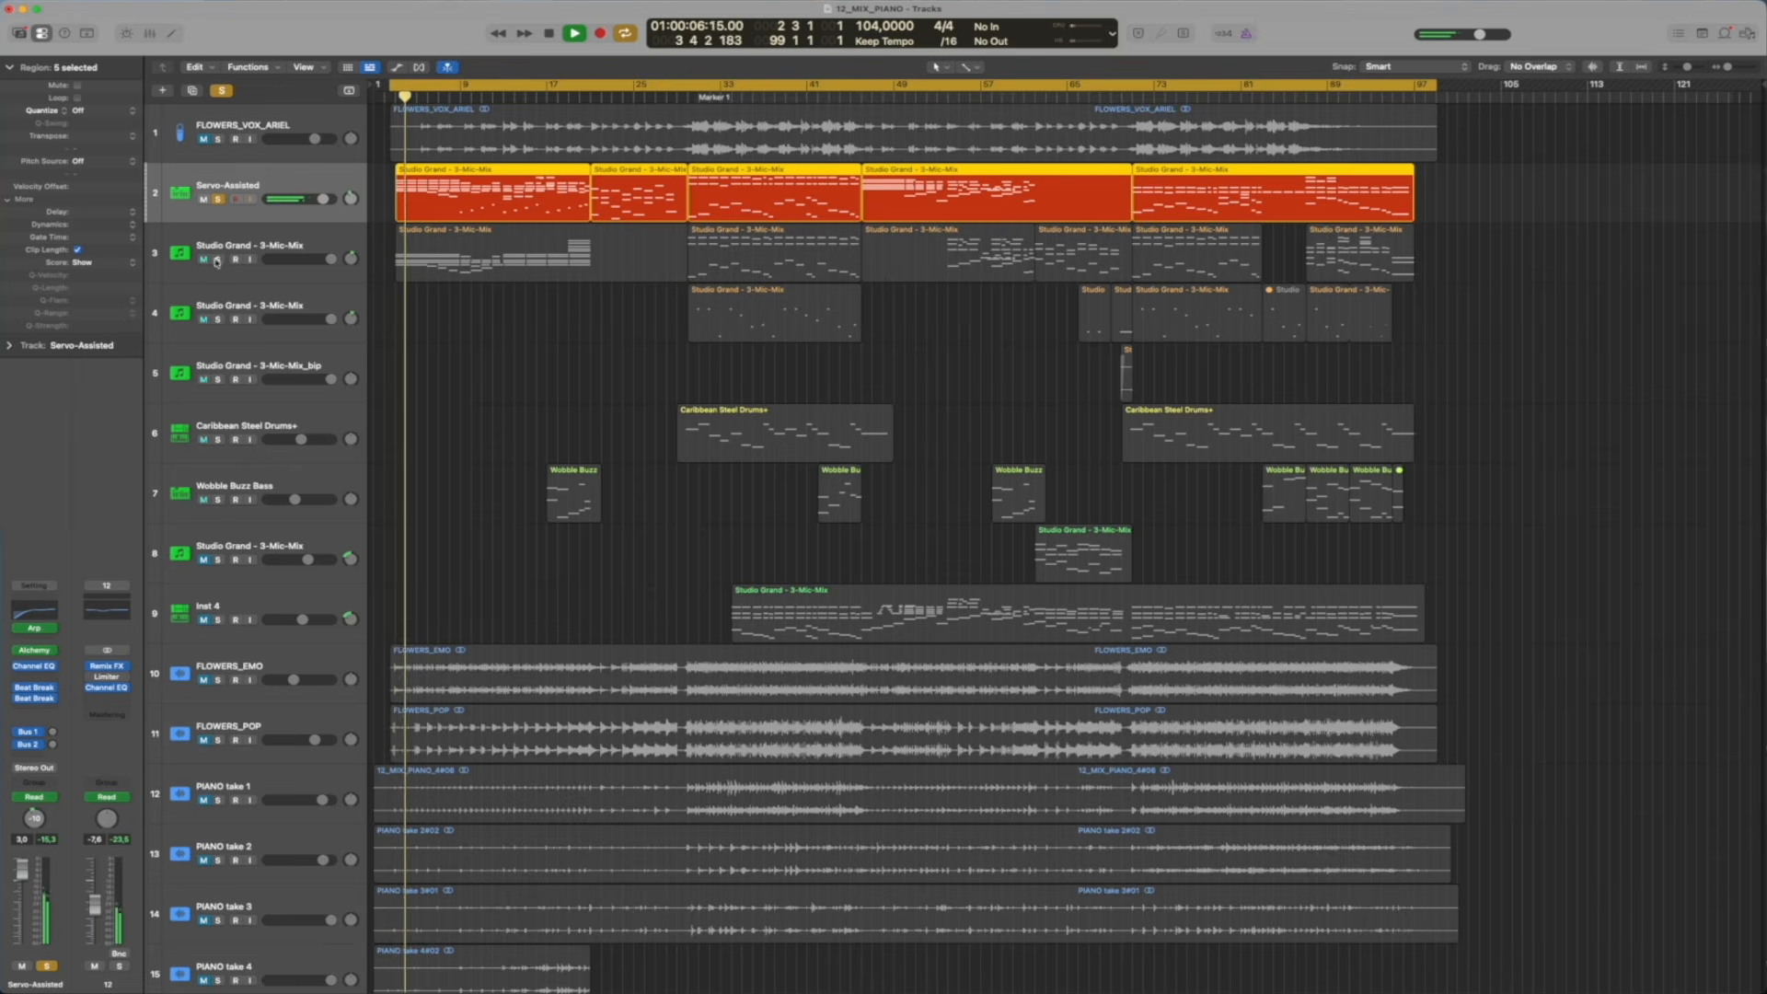
{"action": "key", "text": "space"}
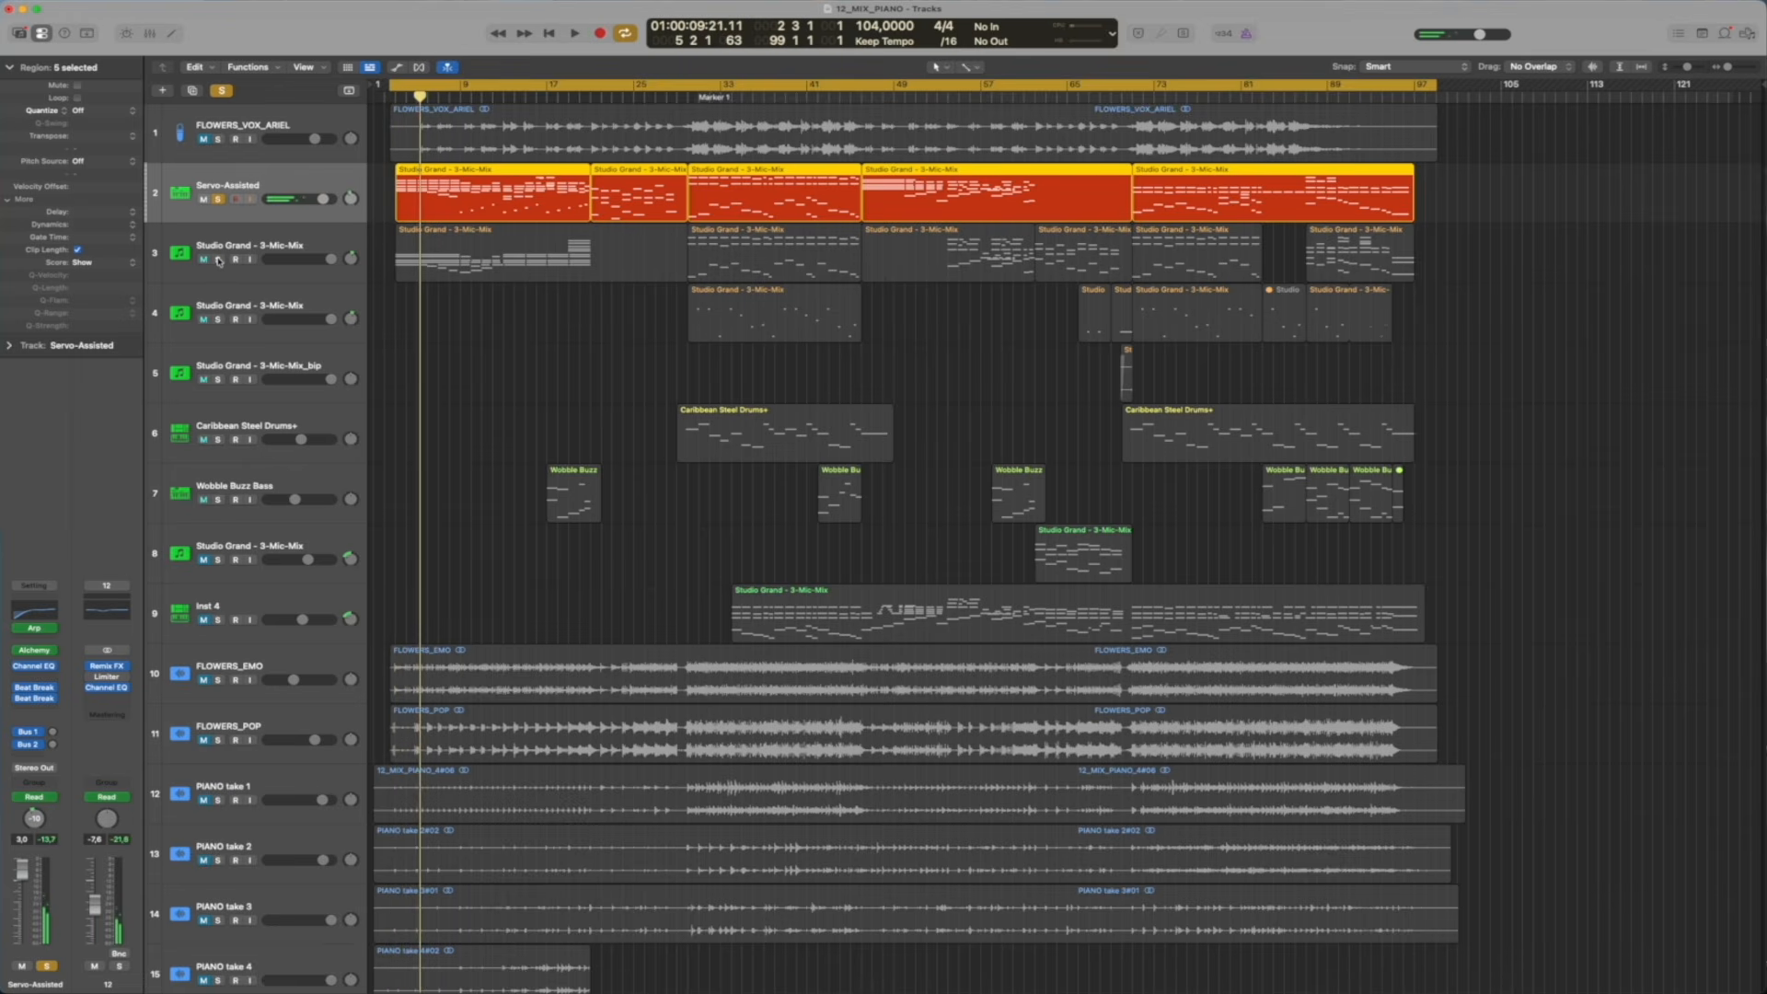
Solo Studio Grand tracks 3 to 5 alongside Servo-Assisted, play them together, and enlarge the track heights
{"action": "left_click", "coordinate": [218, 259]}
{"action": "left_click", "coordinate": [217, 319]}
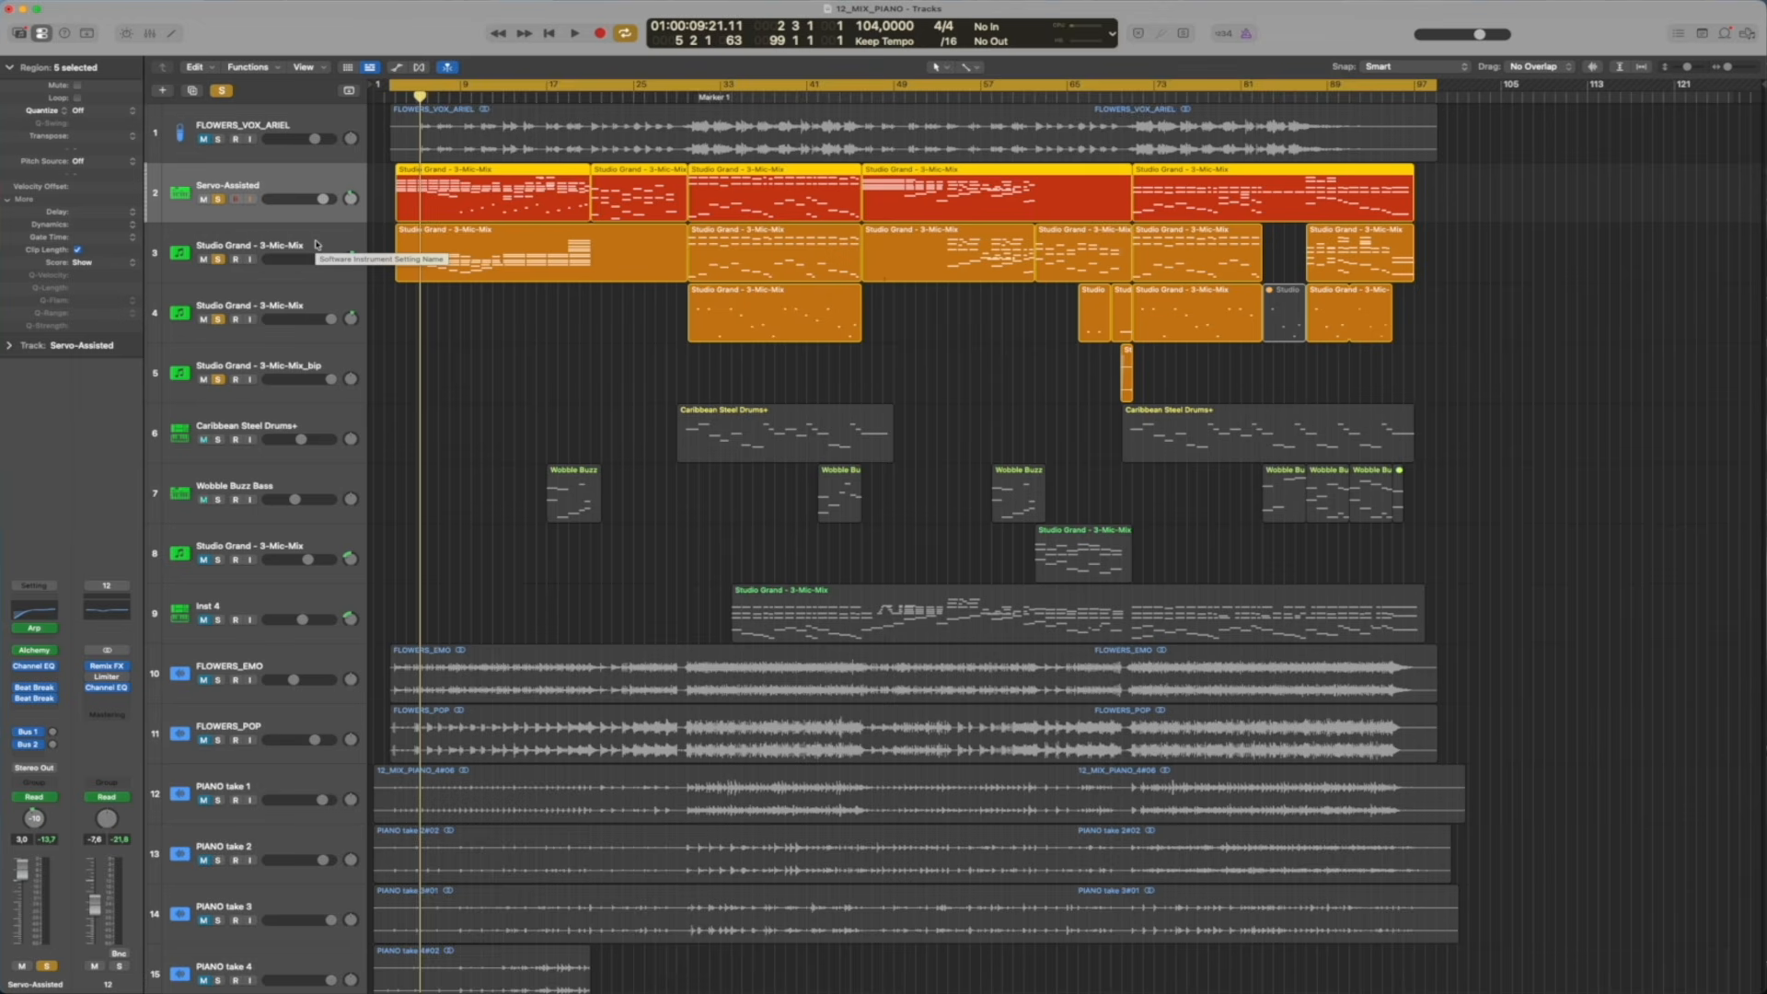
{"action": "key", "text": "space"}
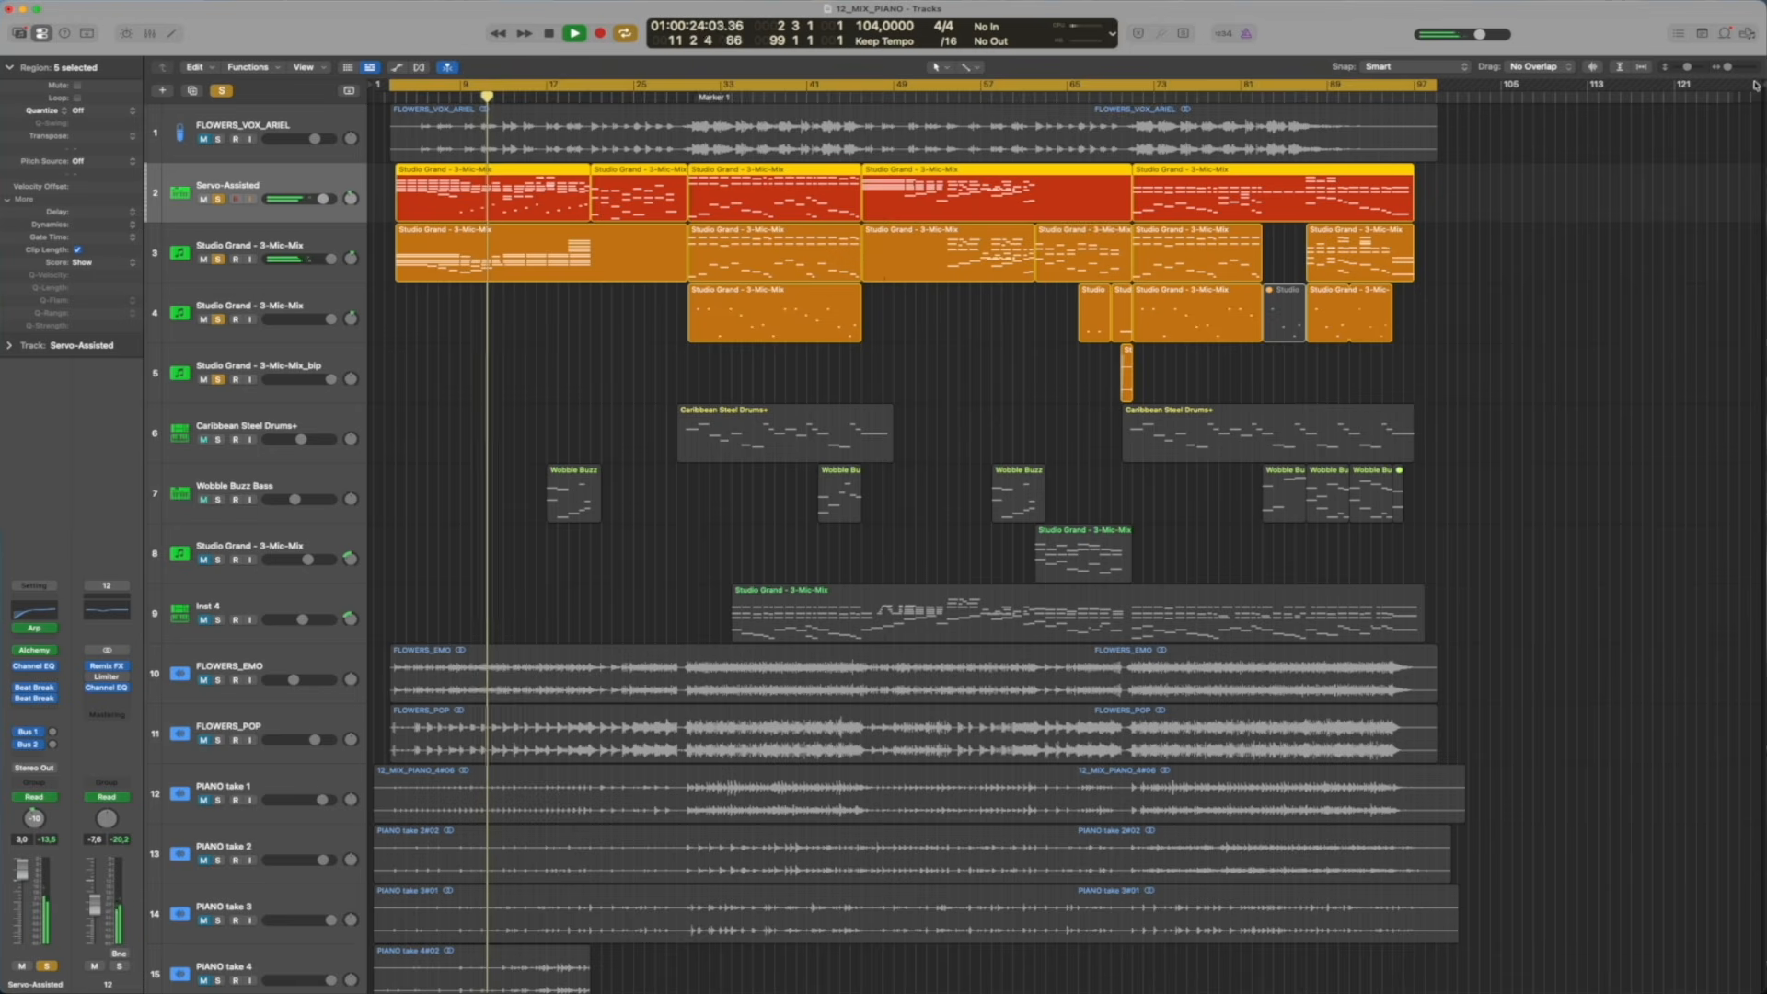
{"action": "left_click_drag", "start_coordinate": [1687, 67], "coordinate": [1690, 67]}
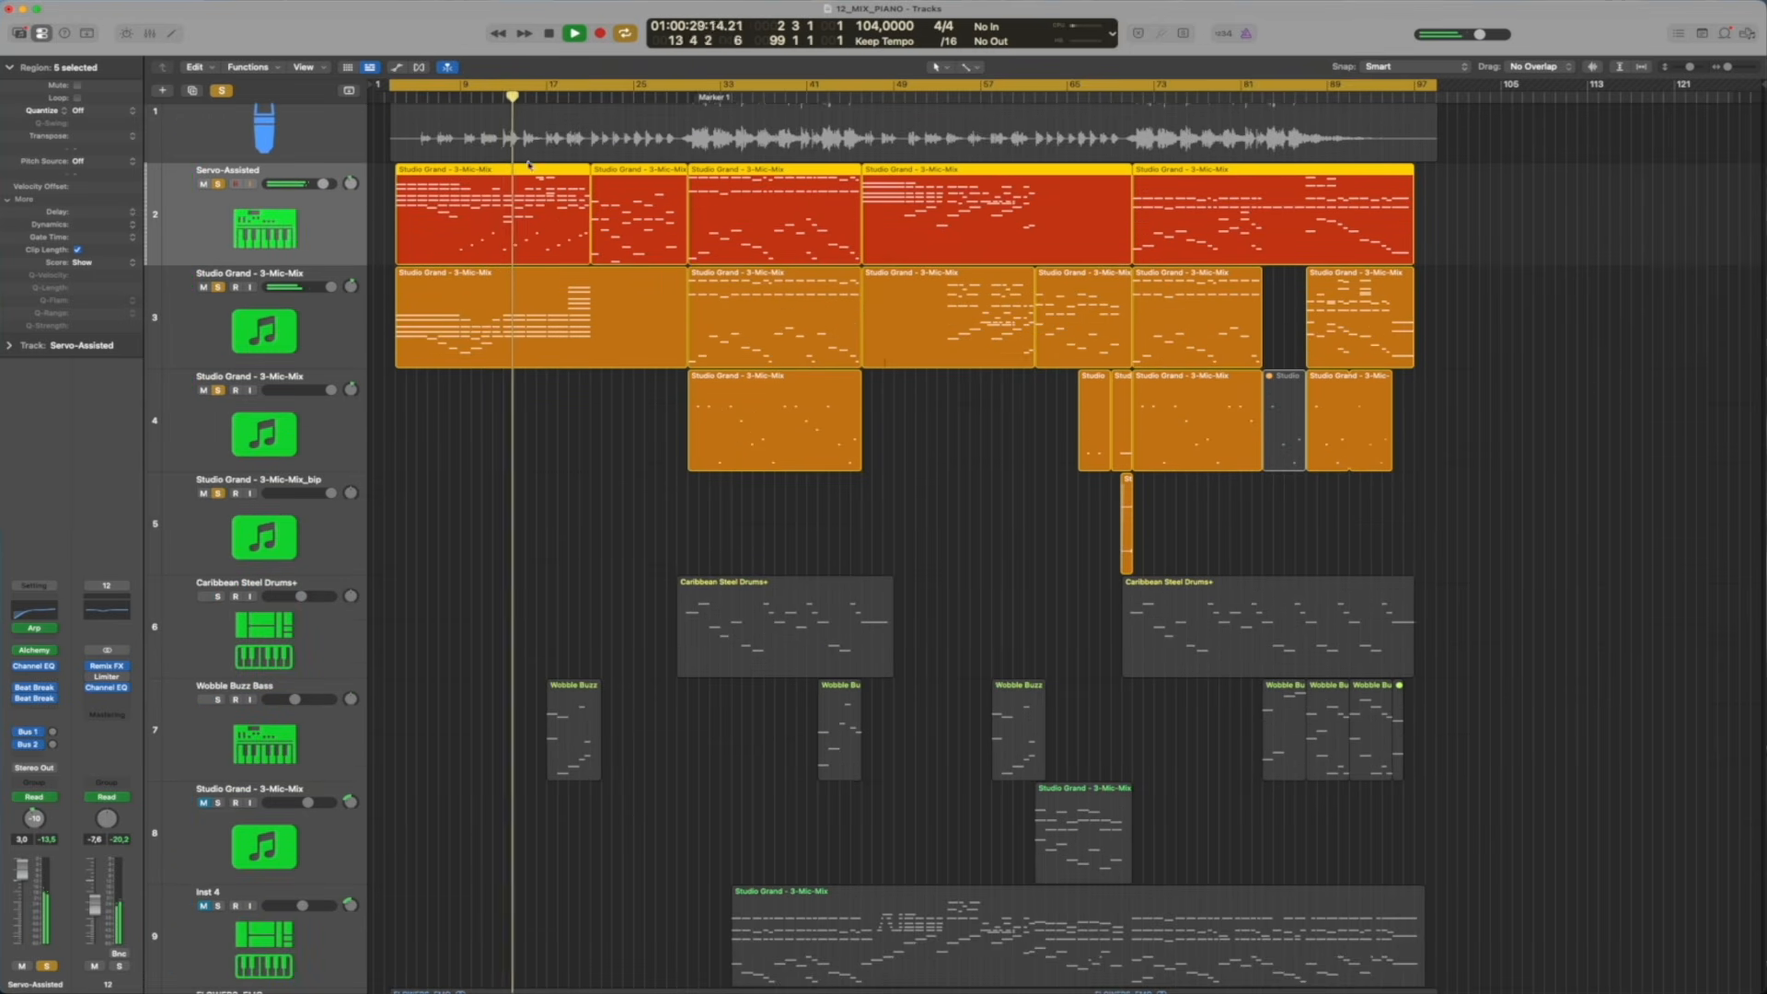
Open Remix FX on the 12 track and try its Repeater while playing the soloed tracks from about bar 8
{"action": "left_click", "coordinate": [489, 86]}
{"action": "key", "text": "space"}
{"action": "left_click", "coordinate": [489, 96]}
{"action": "scroll", "coordinate": [551, 179], "scroll_direction": "up", "scroll_amount": 8}
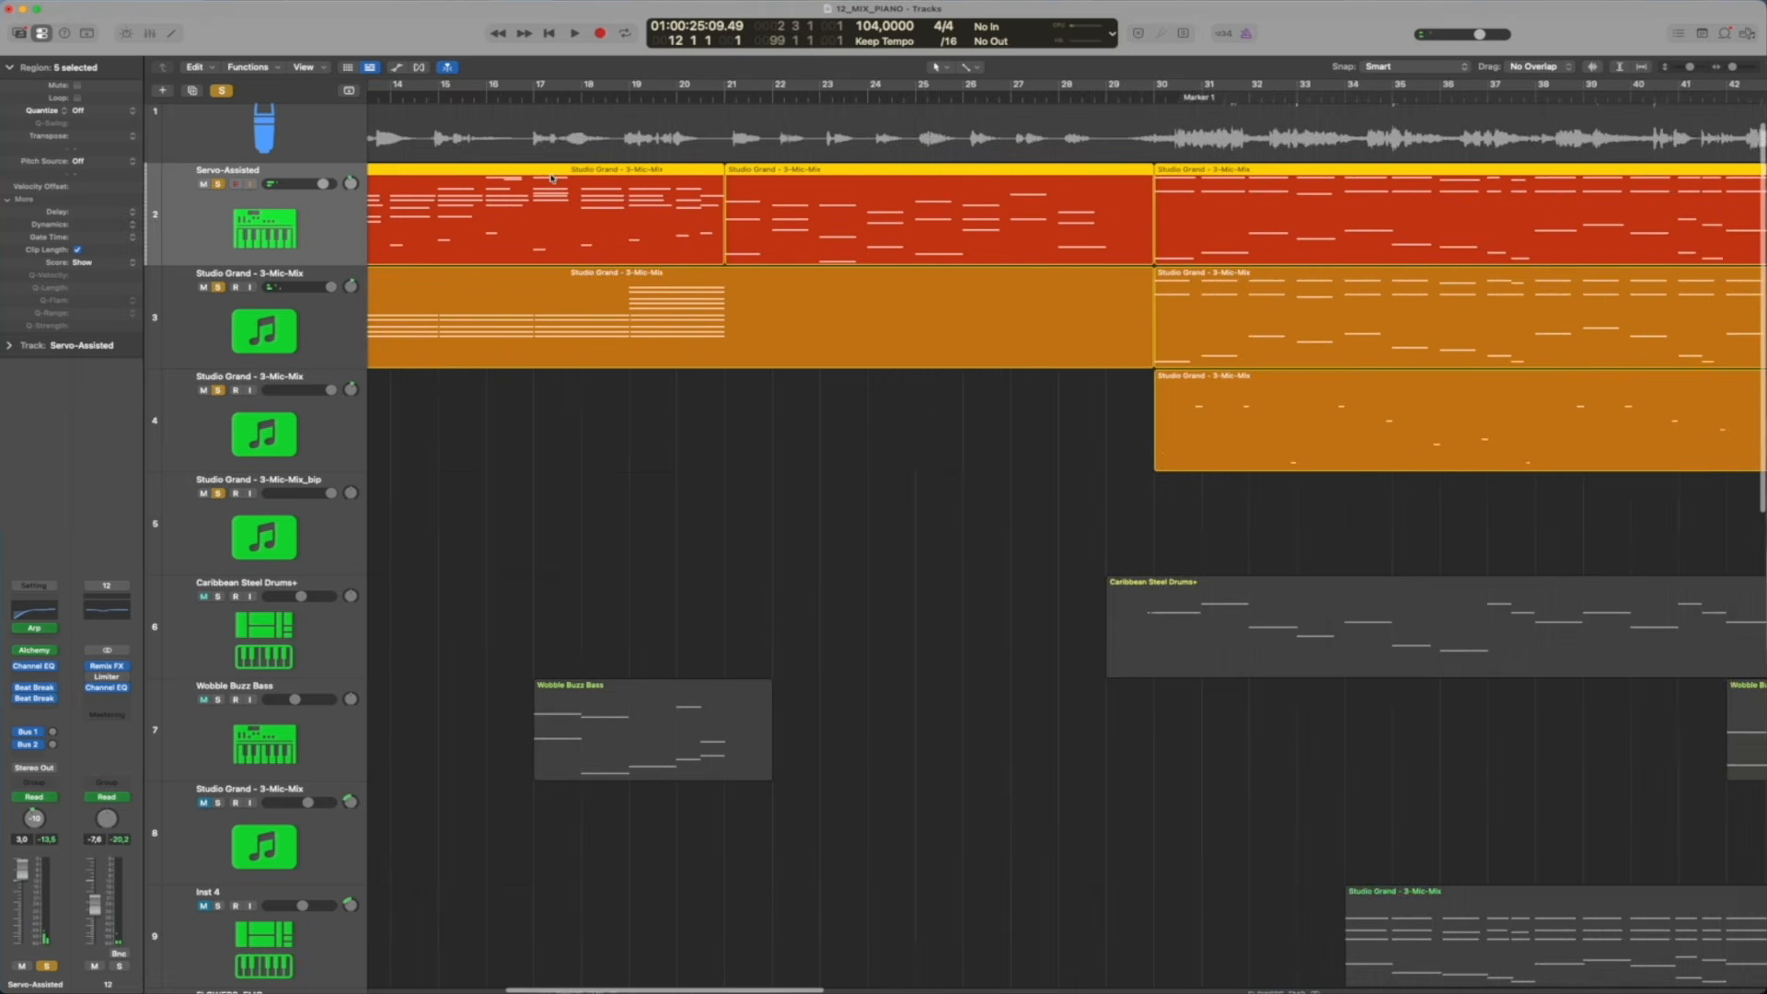
{"action": "scroll", "coordinate": [551, 179], "scroll_direction": "left", "scroll_amount": 4}
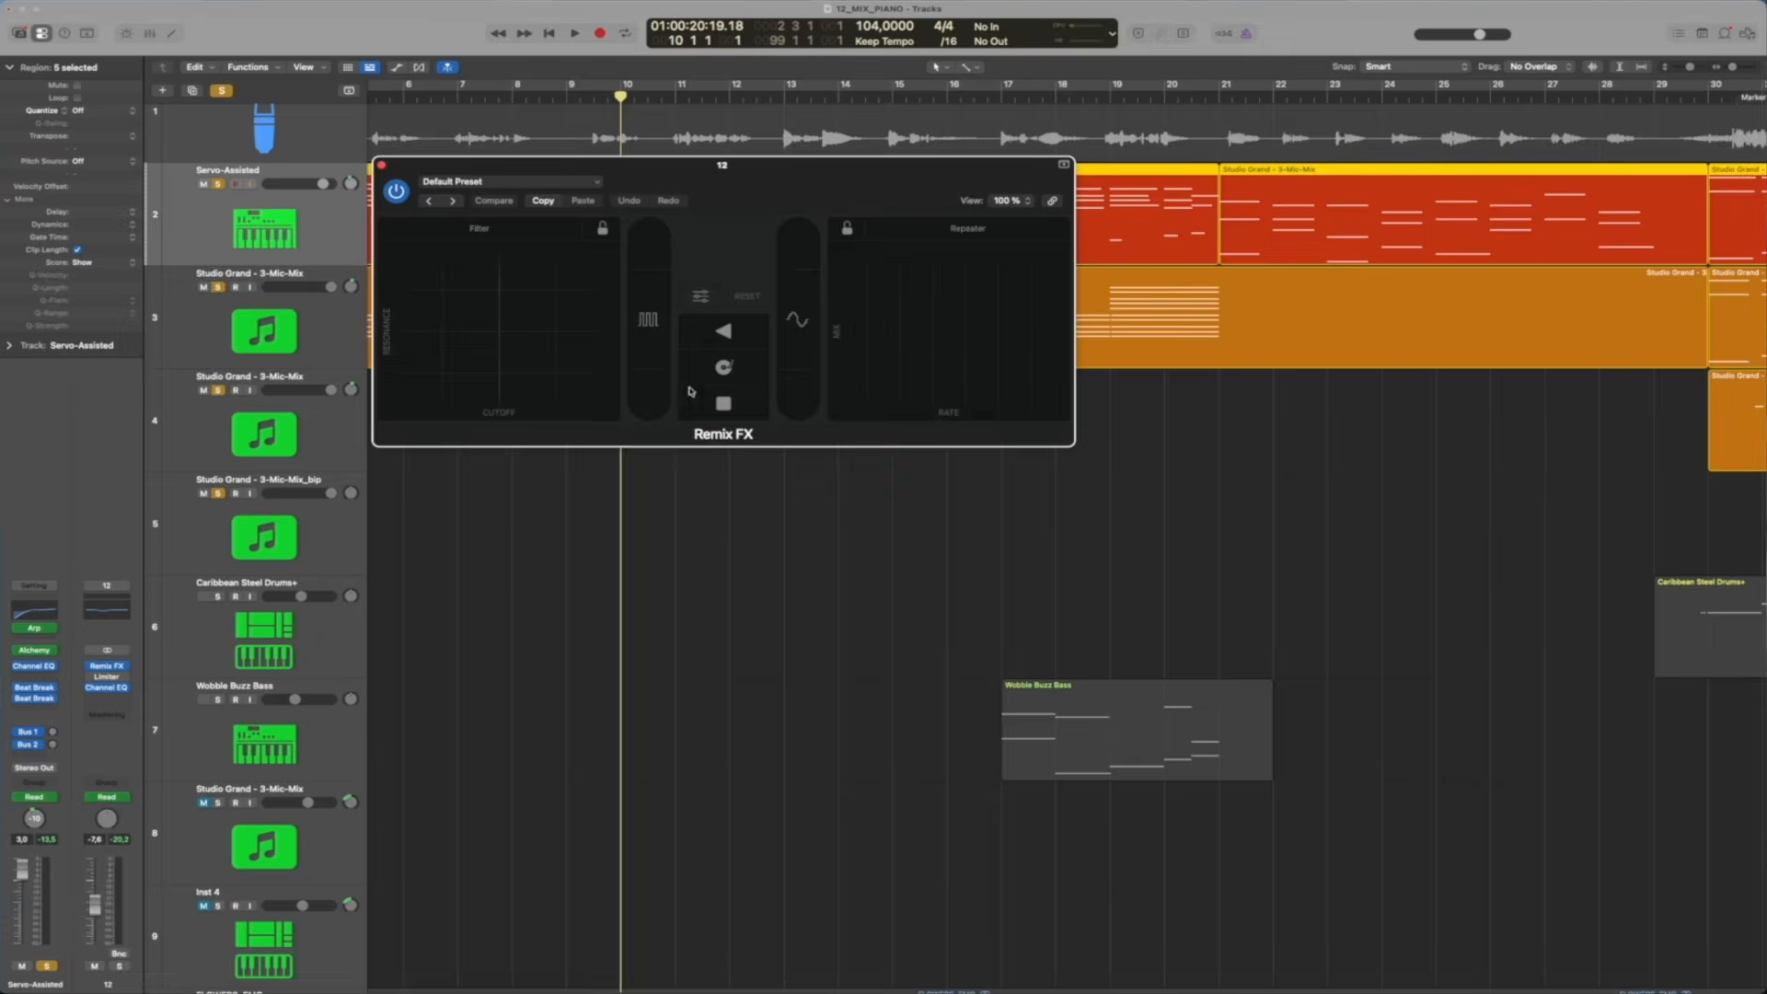
{"action": "left_click_drag", "start_coordinate": [715, 169], "coordinate": [727, 614]}
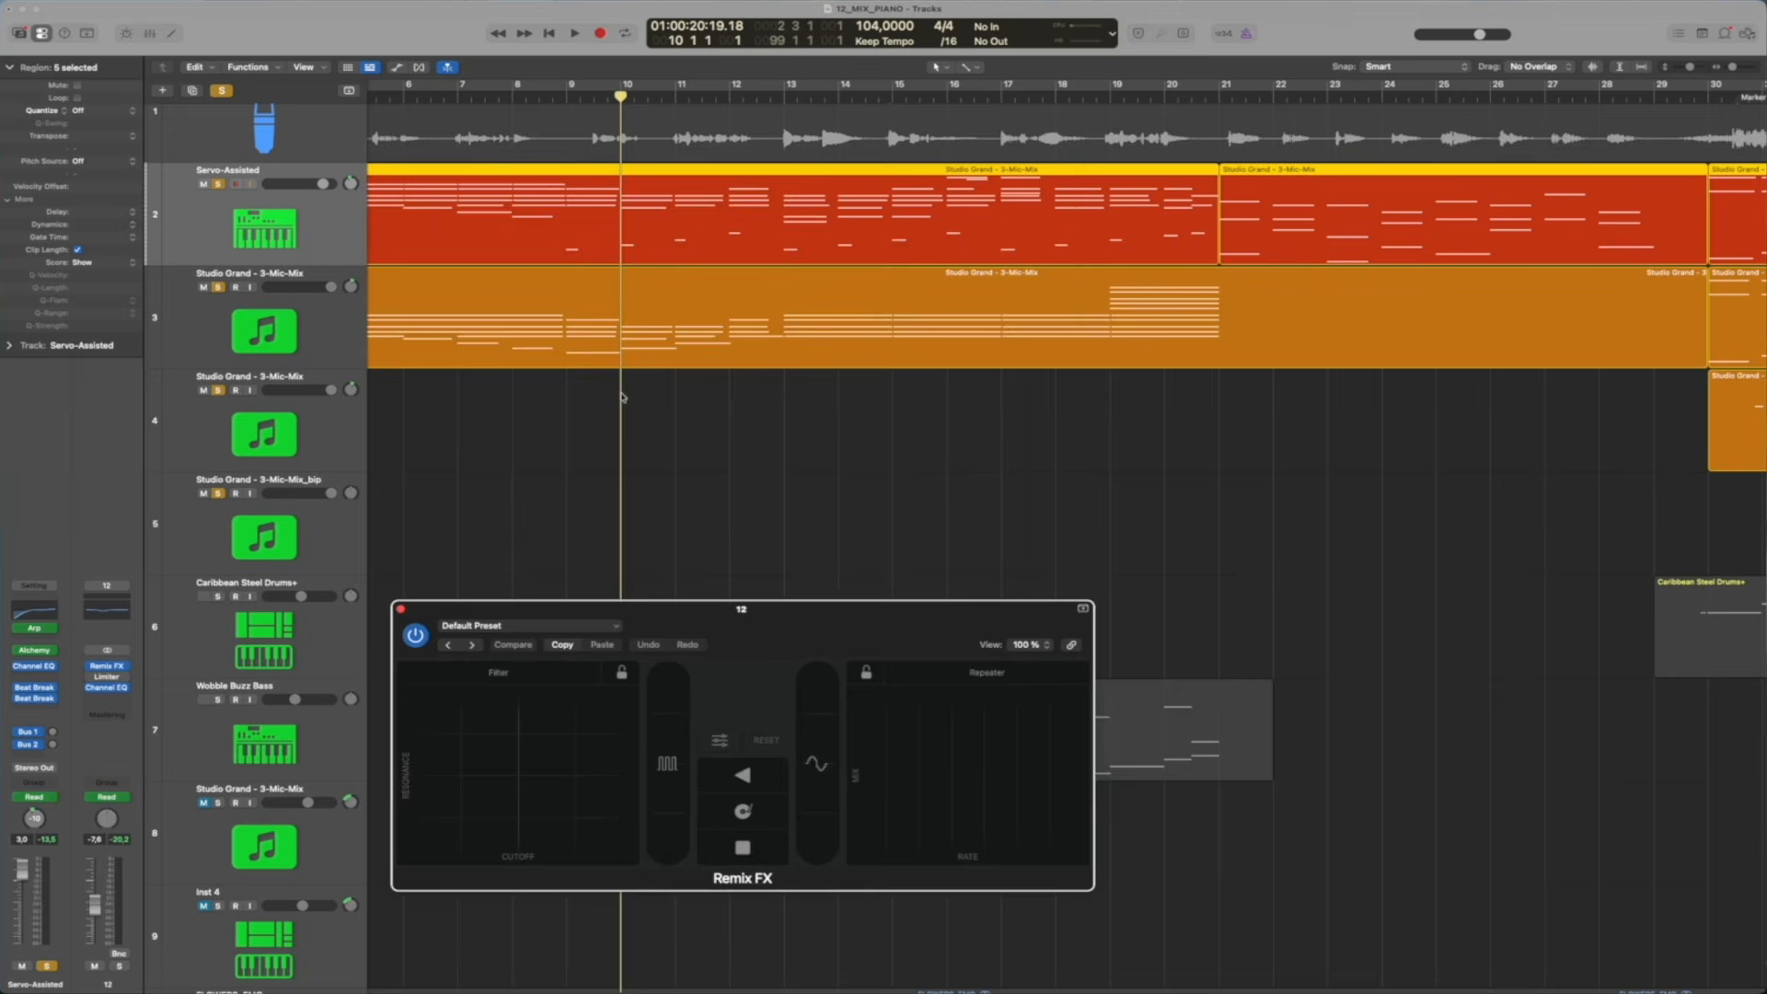
{"action": "left_click", "coordinate": [506, 96]}
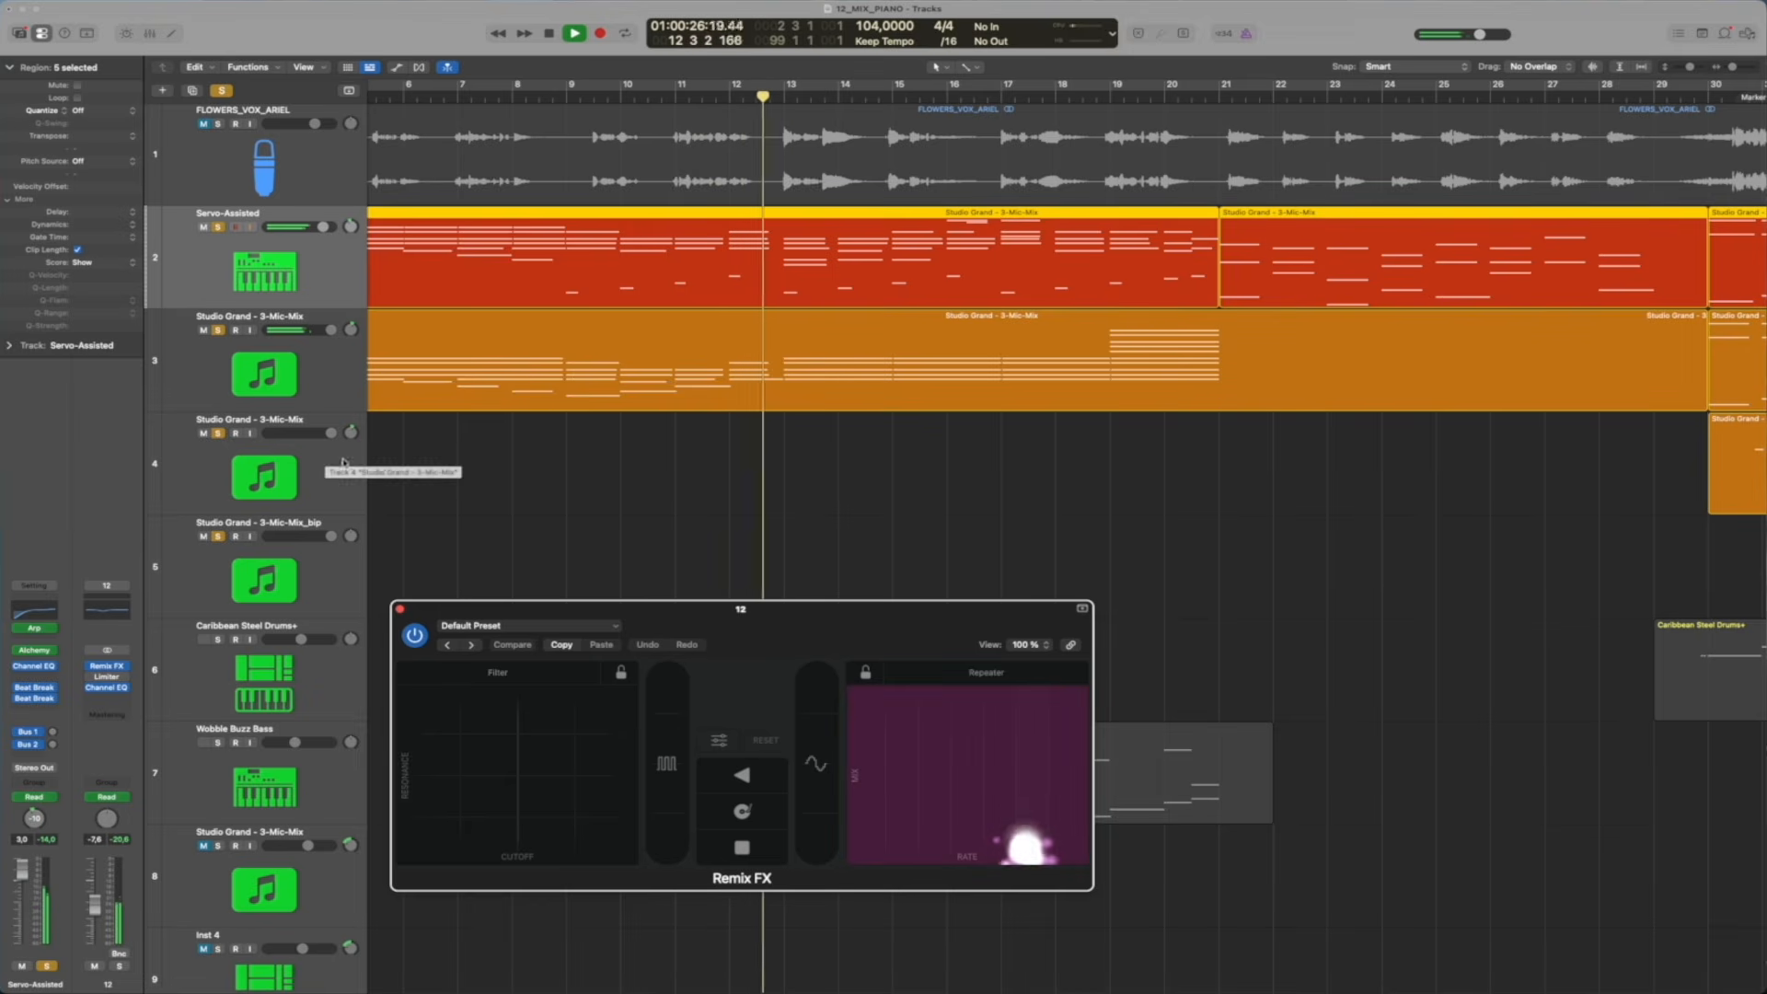
{"action": "left_click_drag", "start_coordinate": [1024, 845], "coordinate": [1012, 823]}
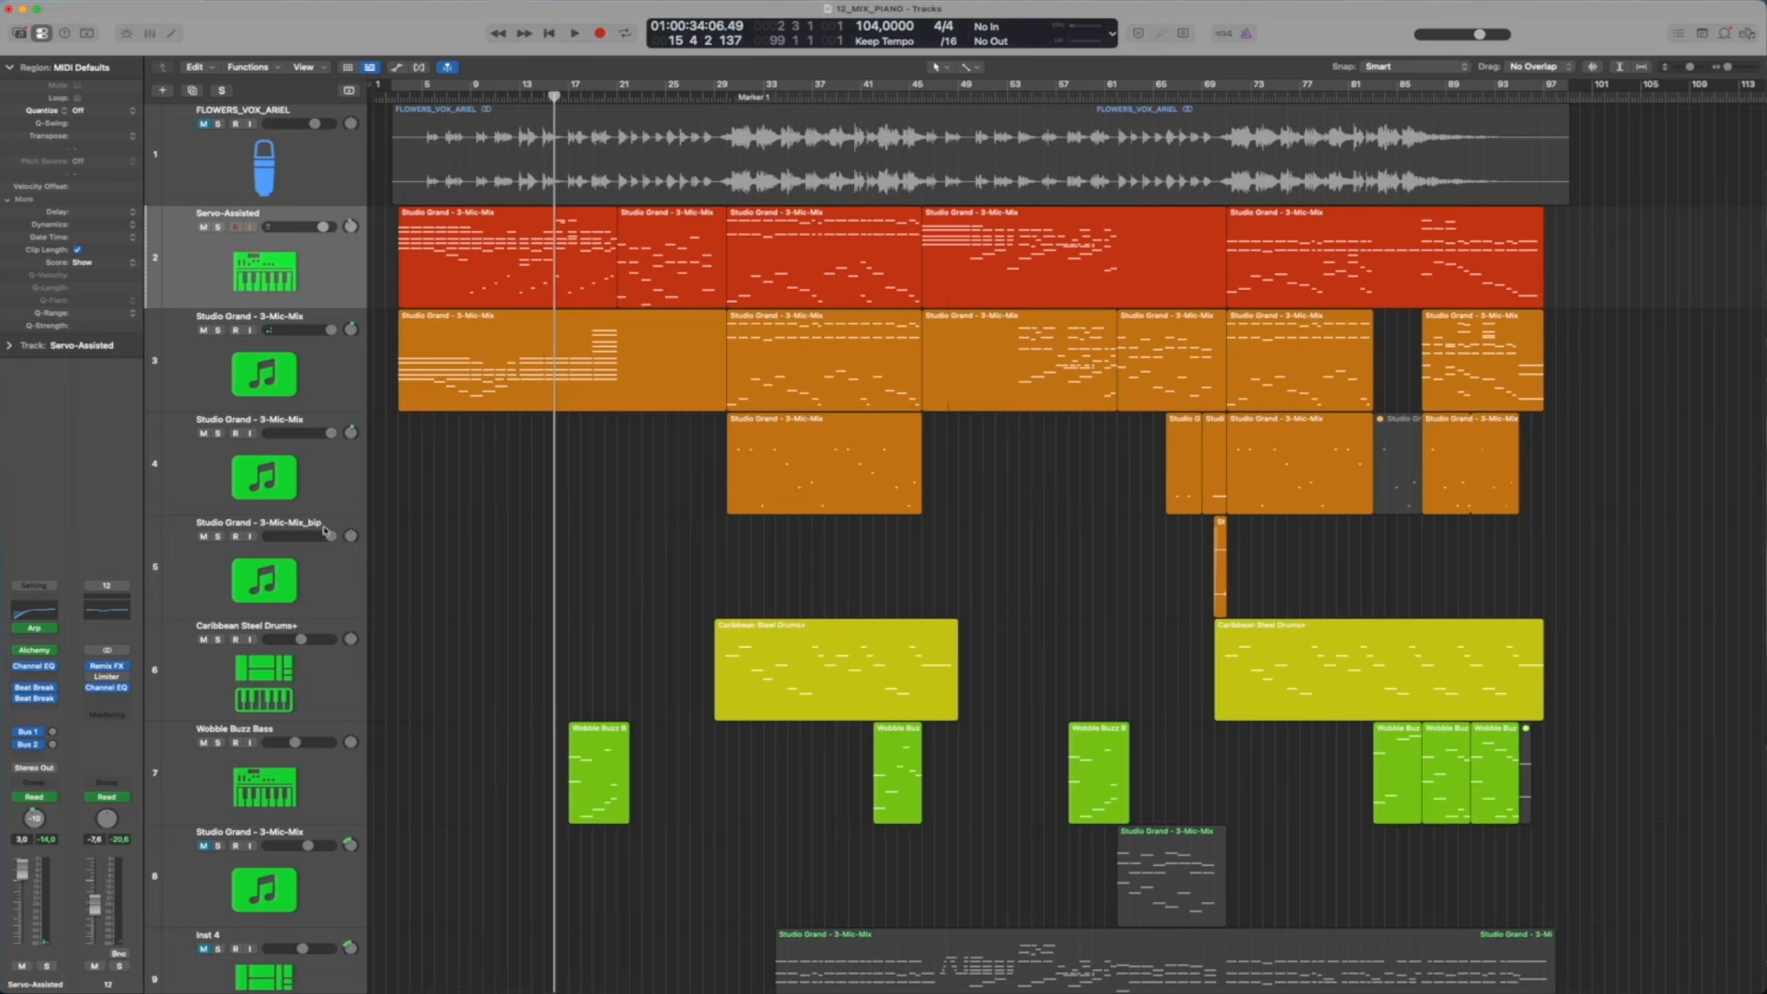
Solo the Caribbean Steel Drums+ track, play its first section from about bar 29, and select the track
{"action": "left_click", "coordinate": [218, 640]}
{"action": "left_click", "coordinate": [722, 269]}
{"action": "left_click", "coordinate": [306, 678]}
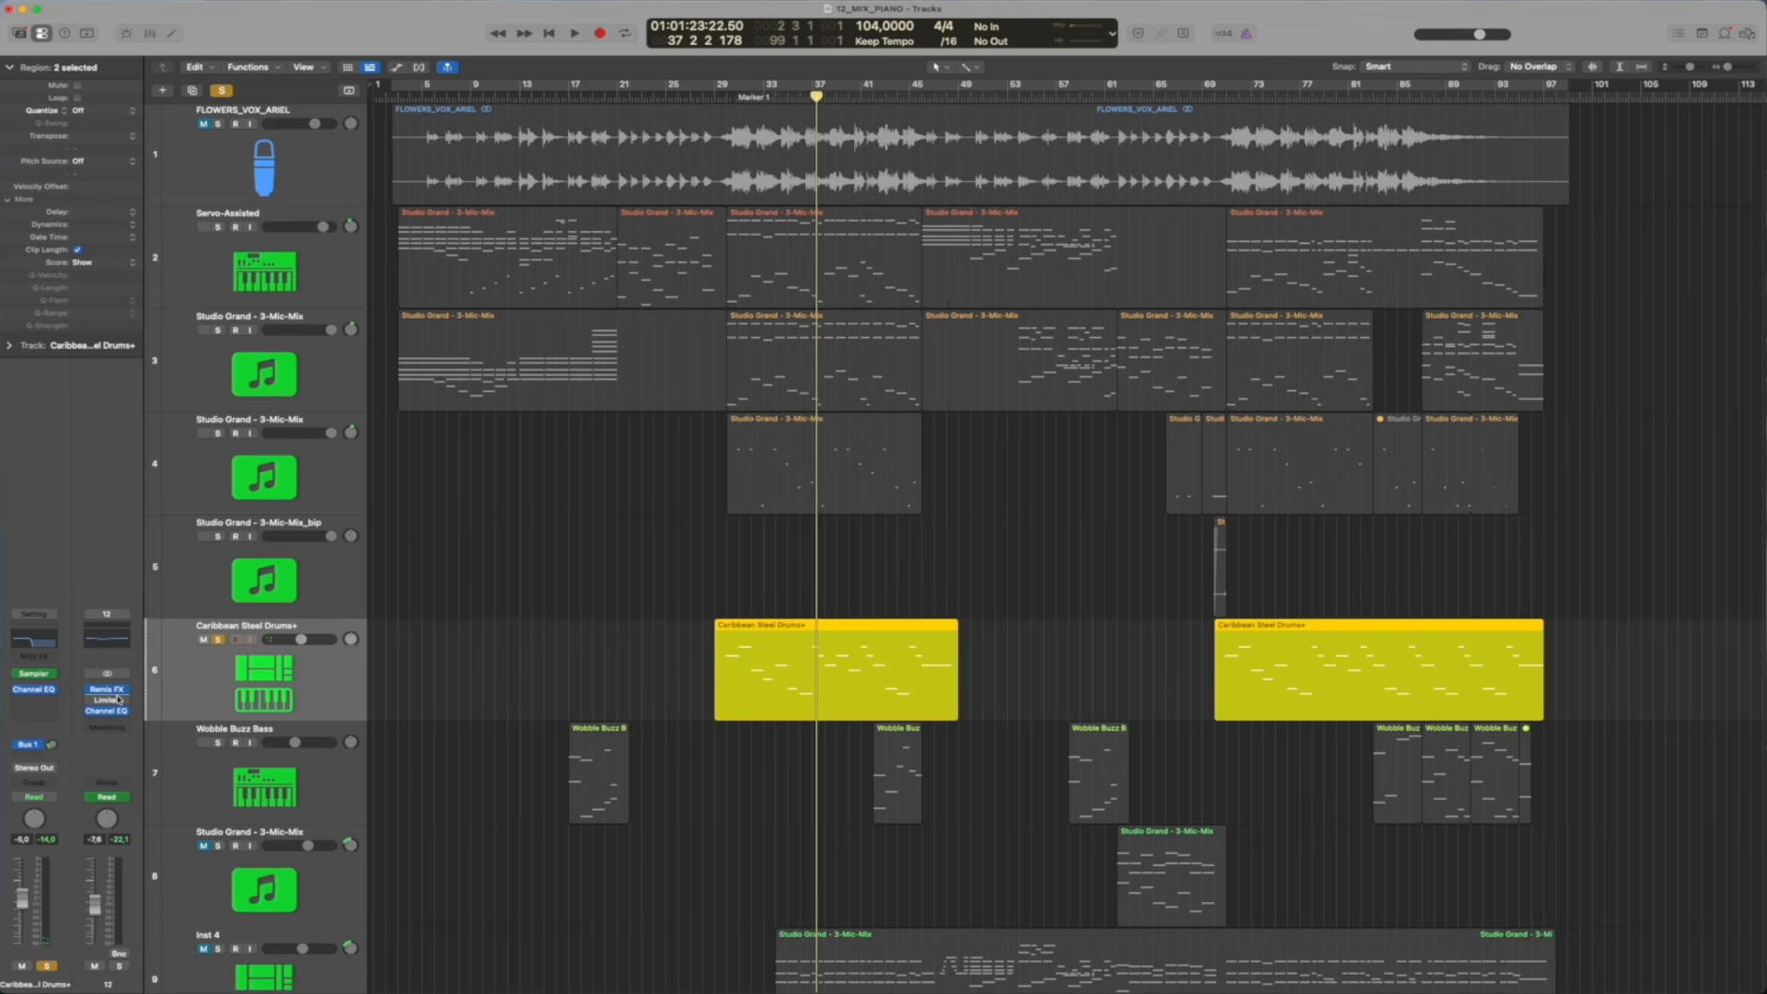
Solo Wobble Buzz Bass in place of the steel drums and play it from bar 15
{"action": "left_click", "coordinate": [217, 743], "text": "alt"}
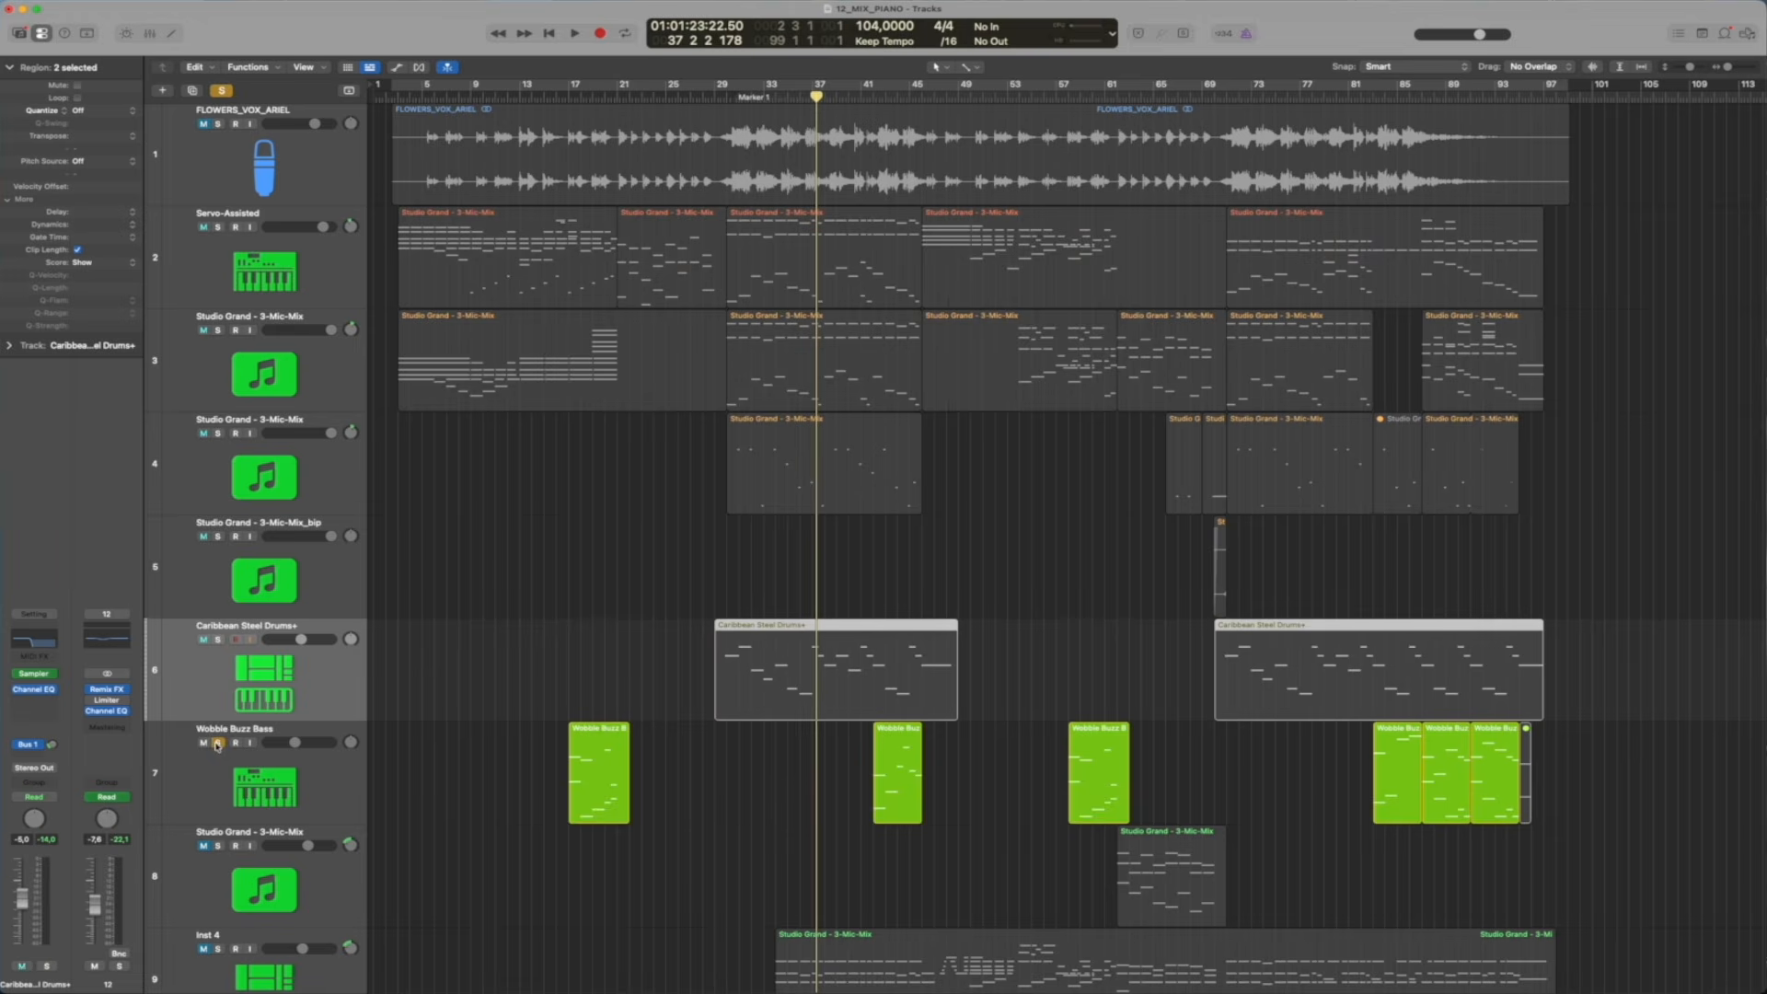
{"action": "left_click", "coordinate": [552, 95]}
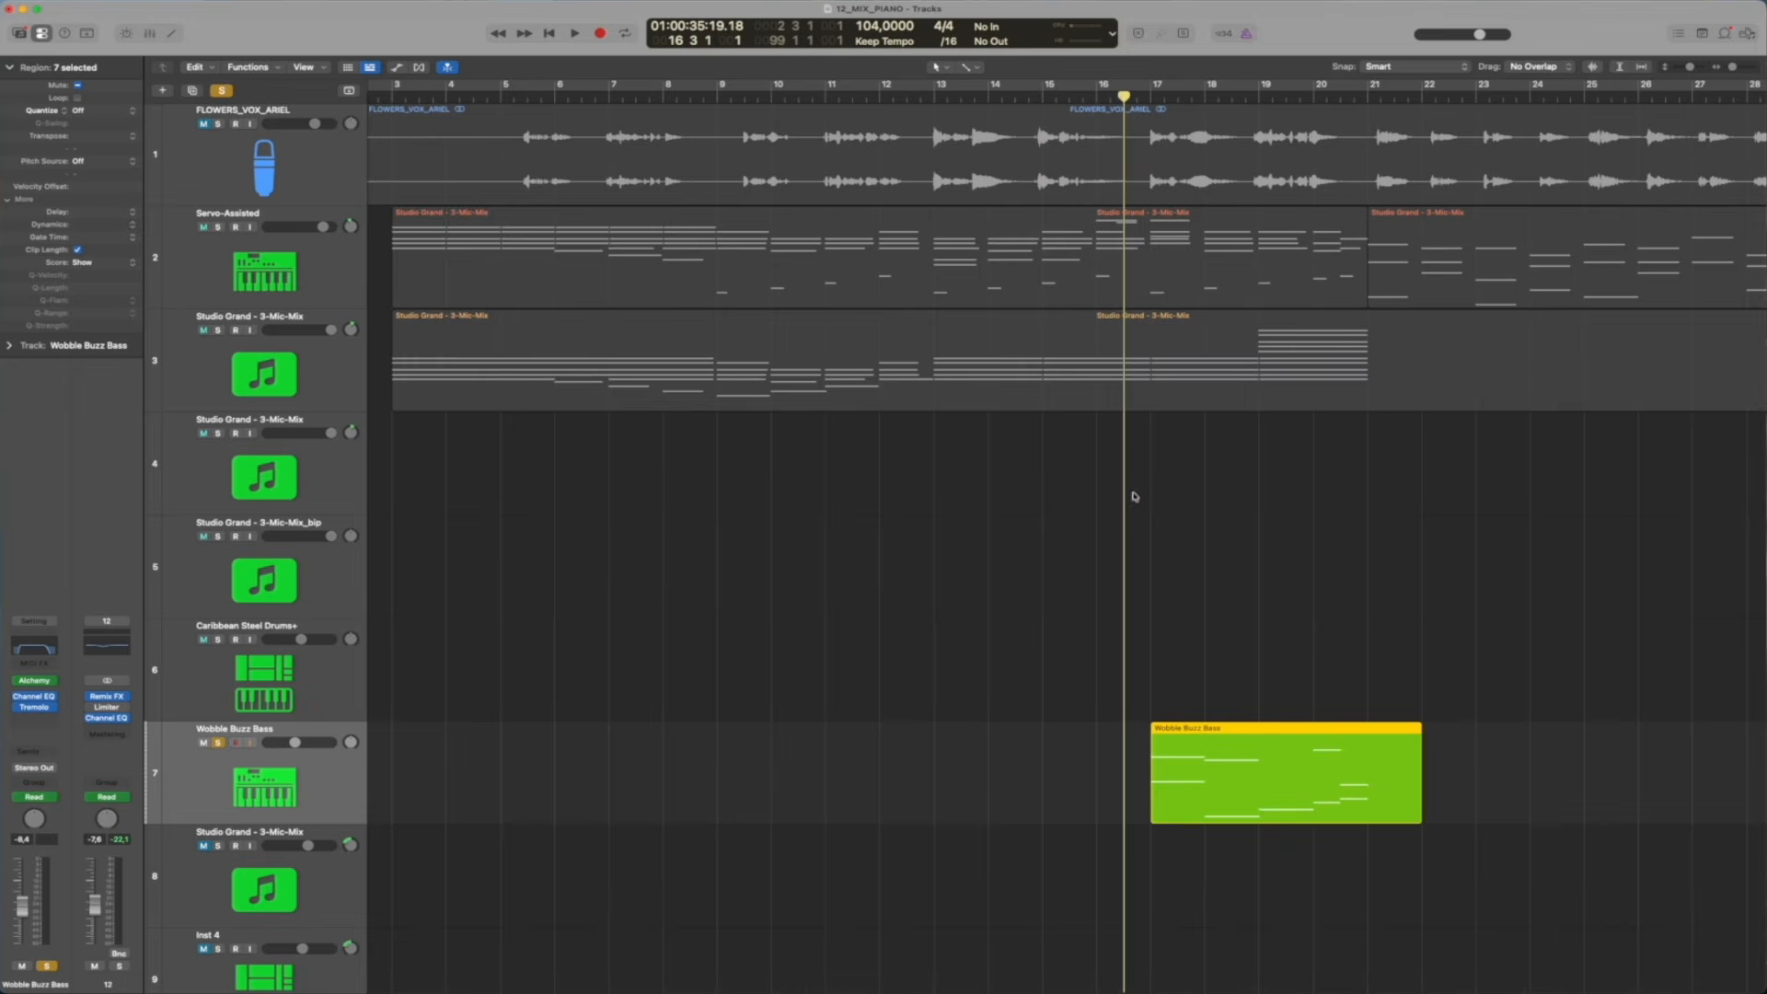
{"action": "key", "text": "space"}
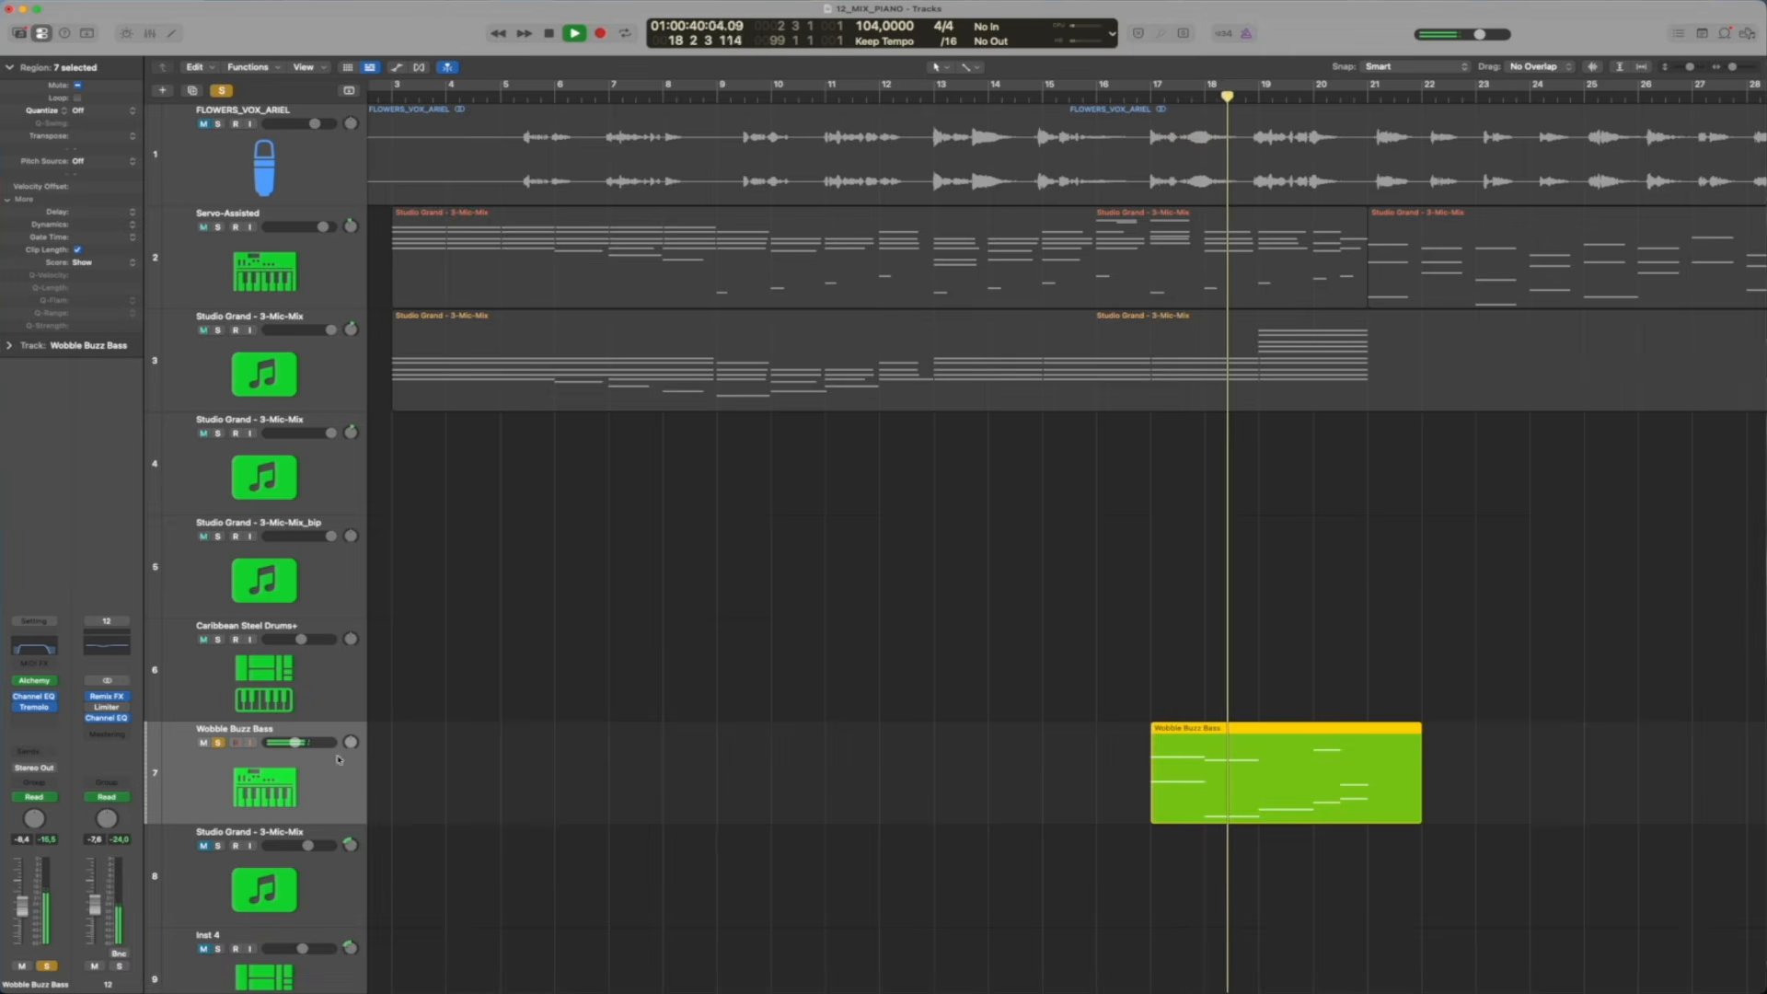
Show track automation, stop playback to inspect the Peak 3 Gain curve of Wobble Buzz Bass, and hide automation again
{"action": "key", "text": "a"}
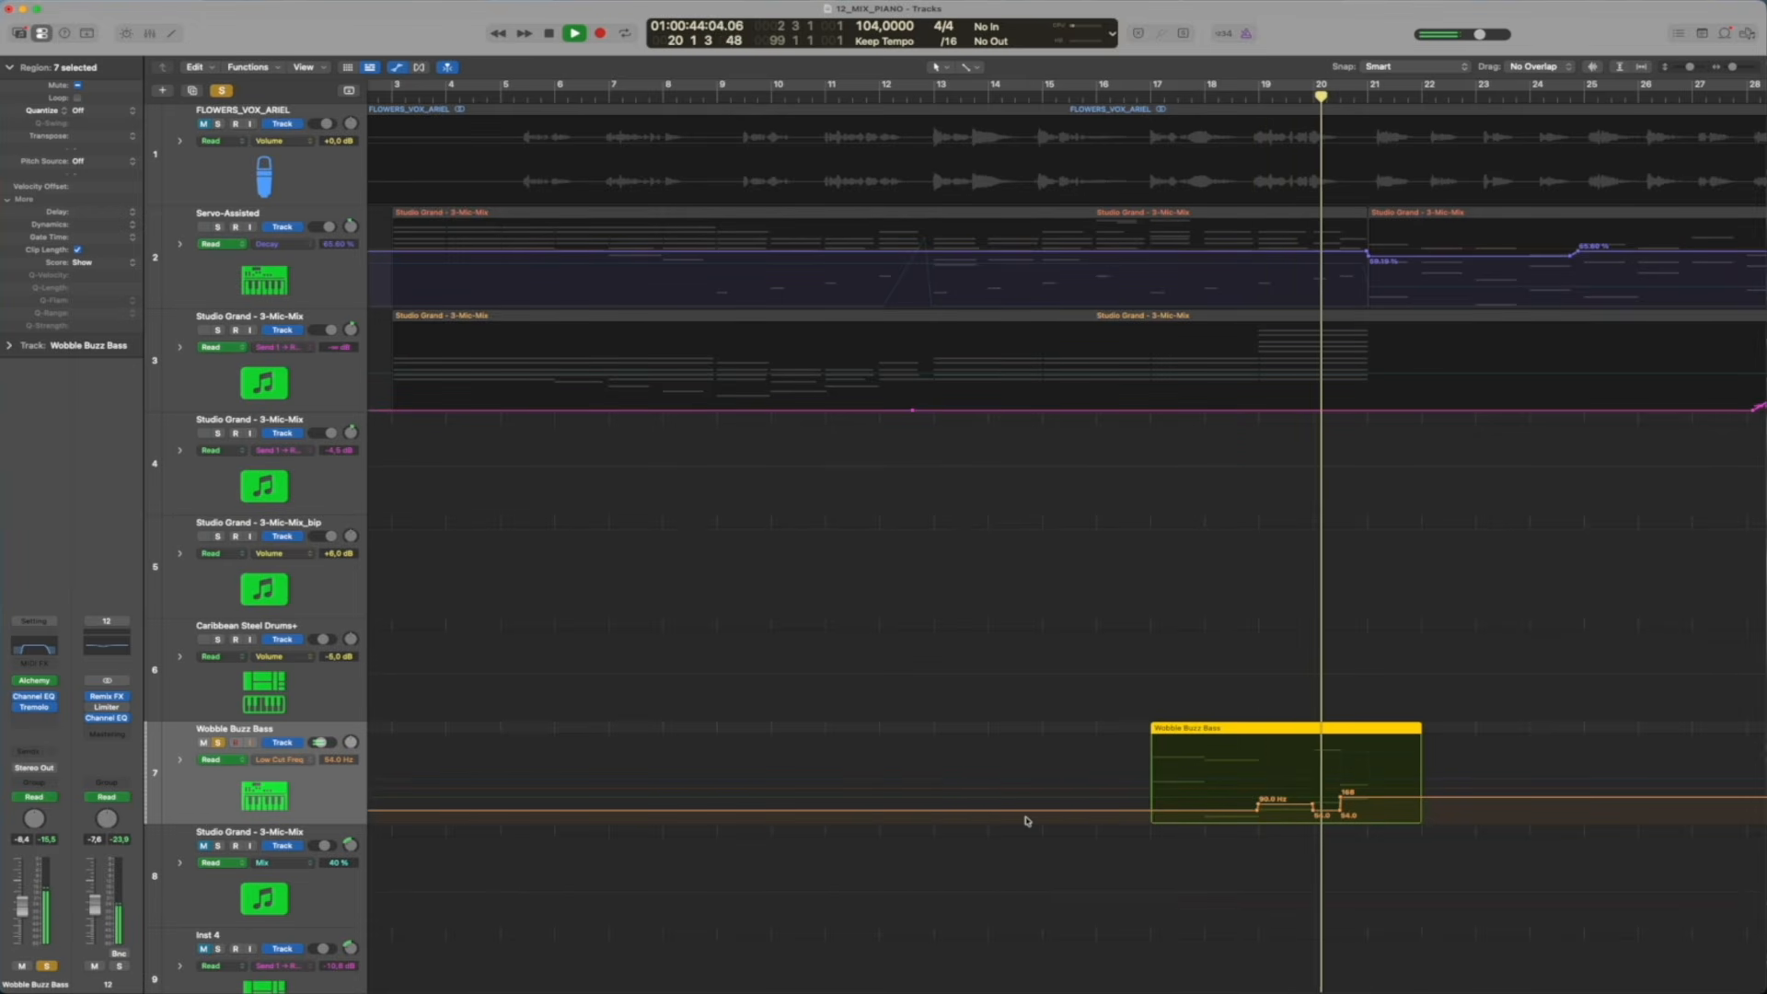
{"action": "key", "text": "space"}
{"action": "left_click", "coordinate": [284, 761]}
{"action": "left_click", "coordinate": [436, 773]}
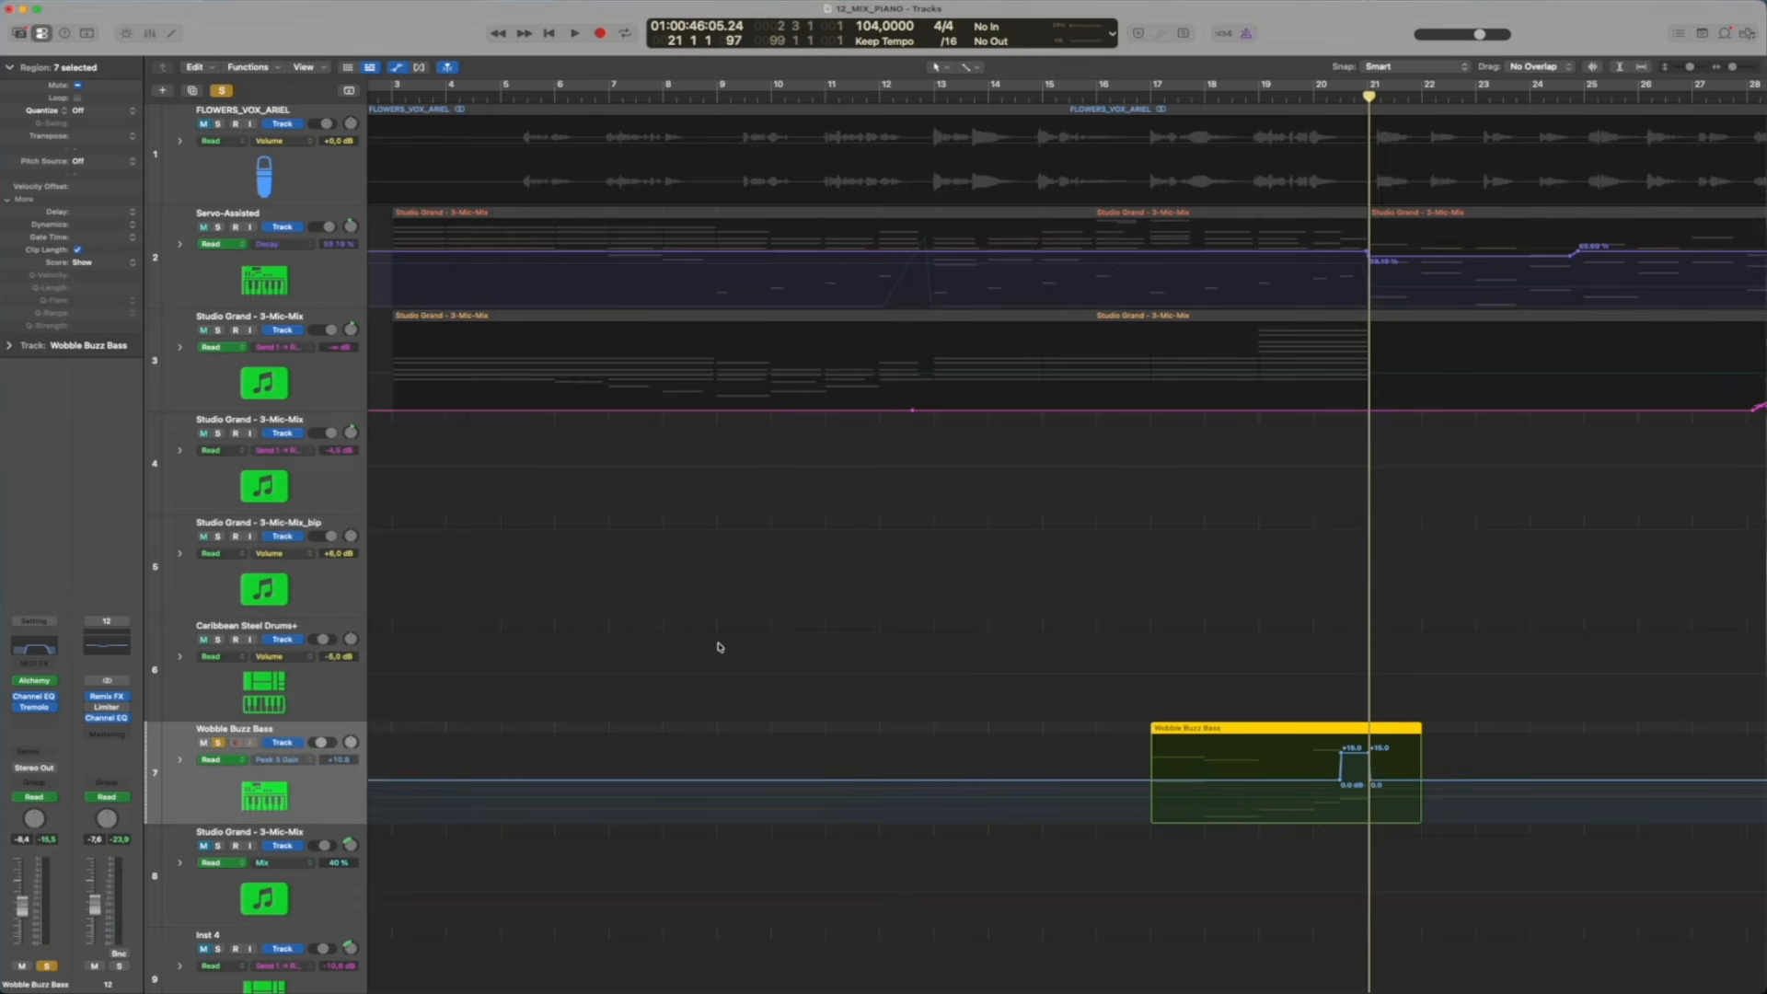
{"action": "key", "text": "a"}
Place the playhead at the bass region on bar 17, and play the mix without solos around bar 71
{"action": "left_click_drag", "start_coordinate": [1142, 93], "coordinate": [1151, 98]}
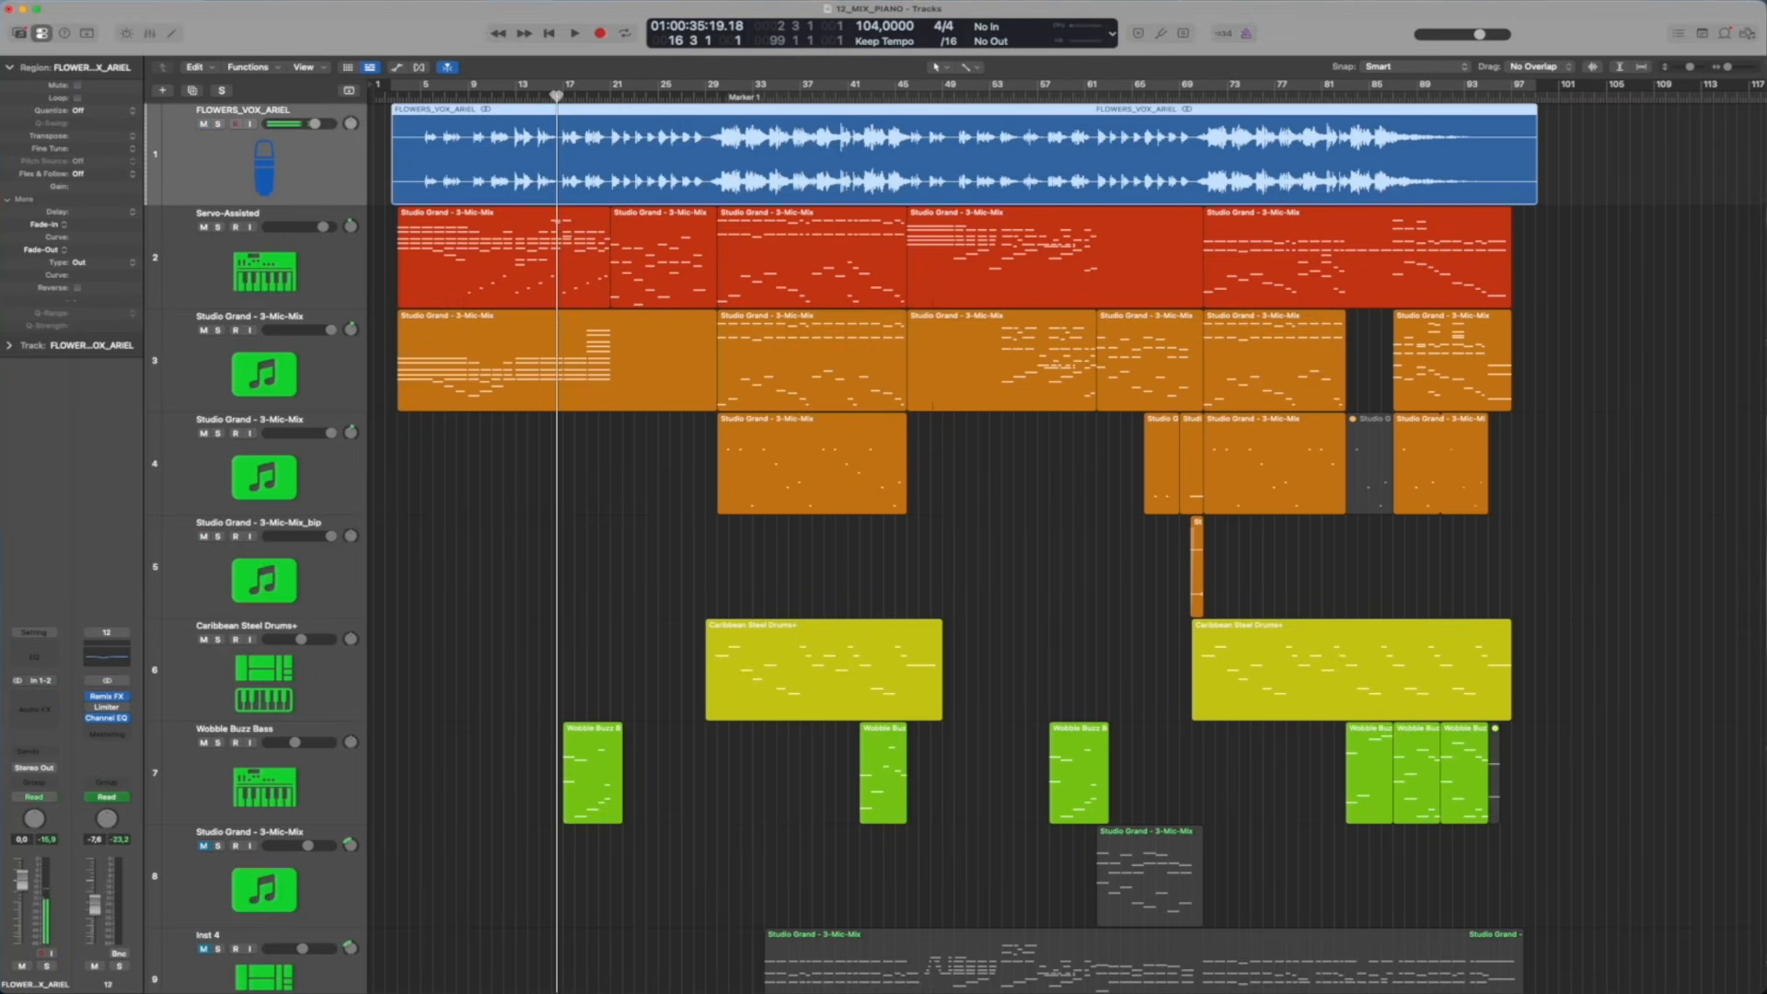
{"action": "key", "text": "space"}
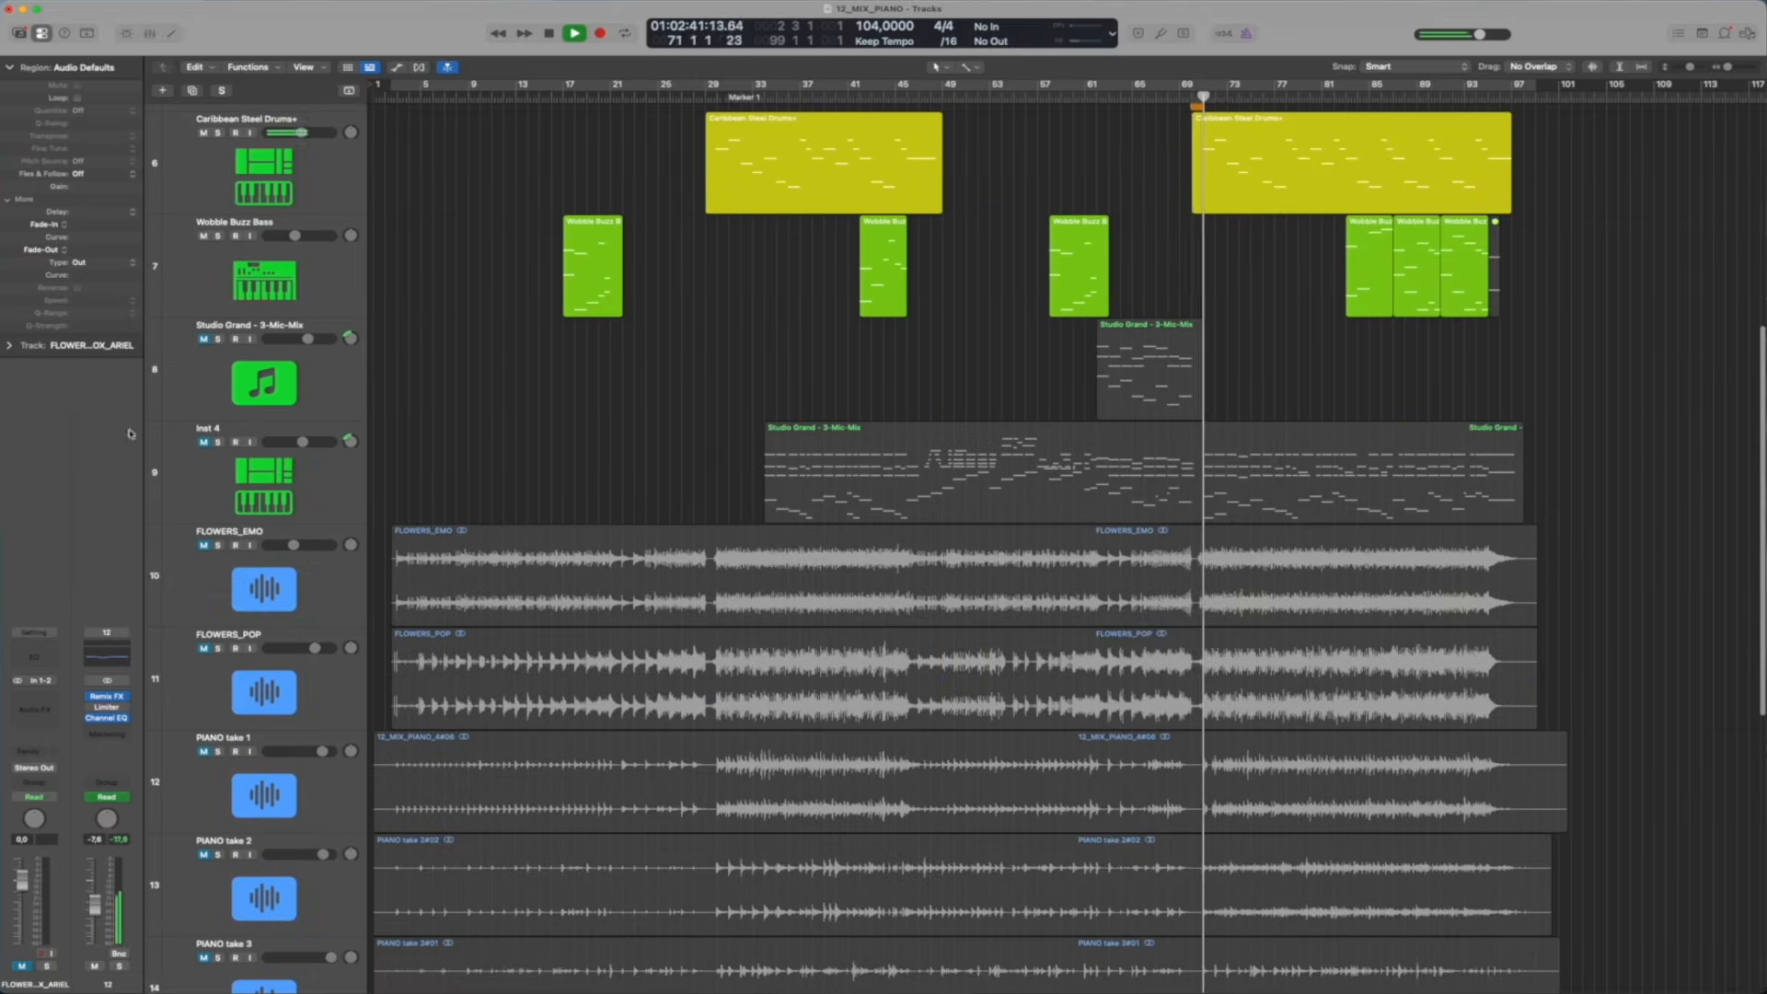
{"action": "scroll", "coordinate": [1261, 534], "scroll_direction": "up", "scroll_amount": 5}
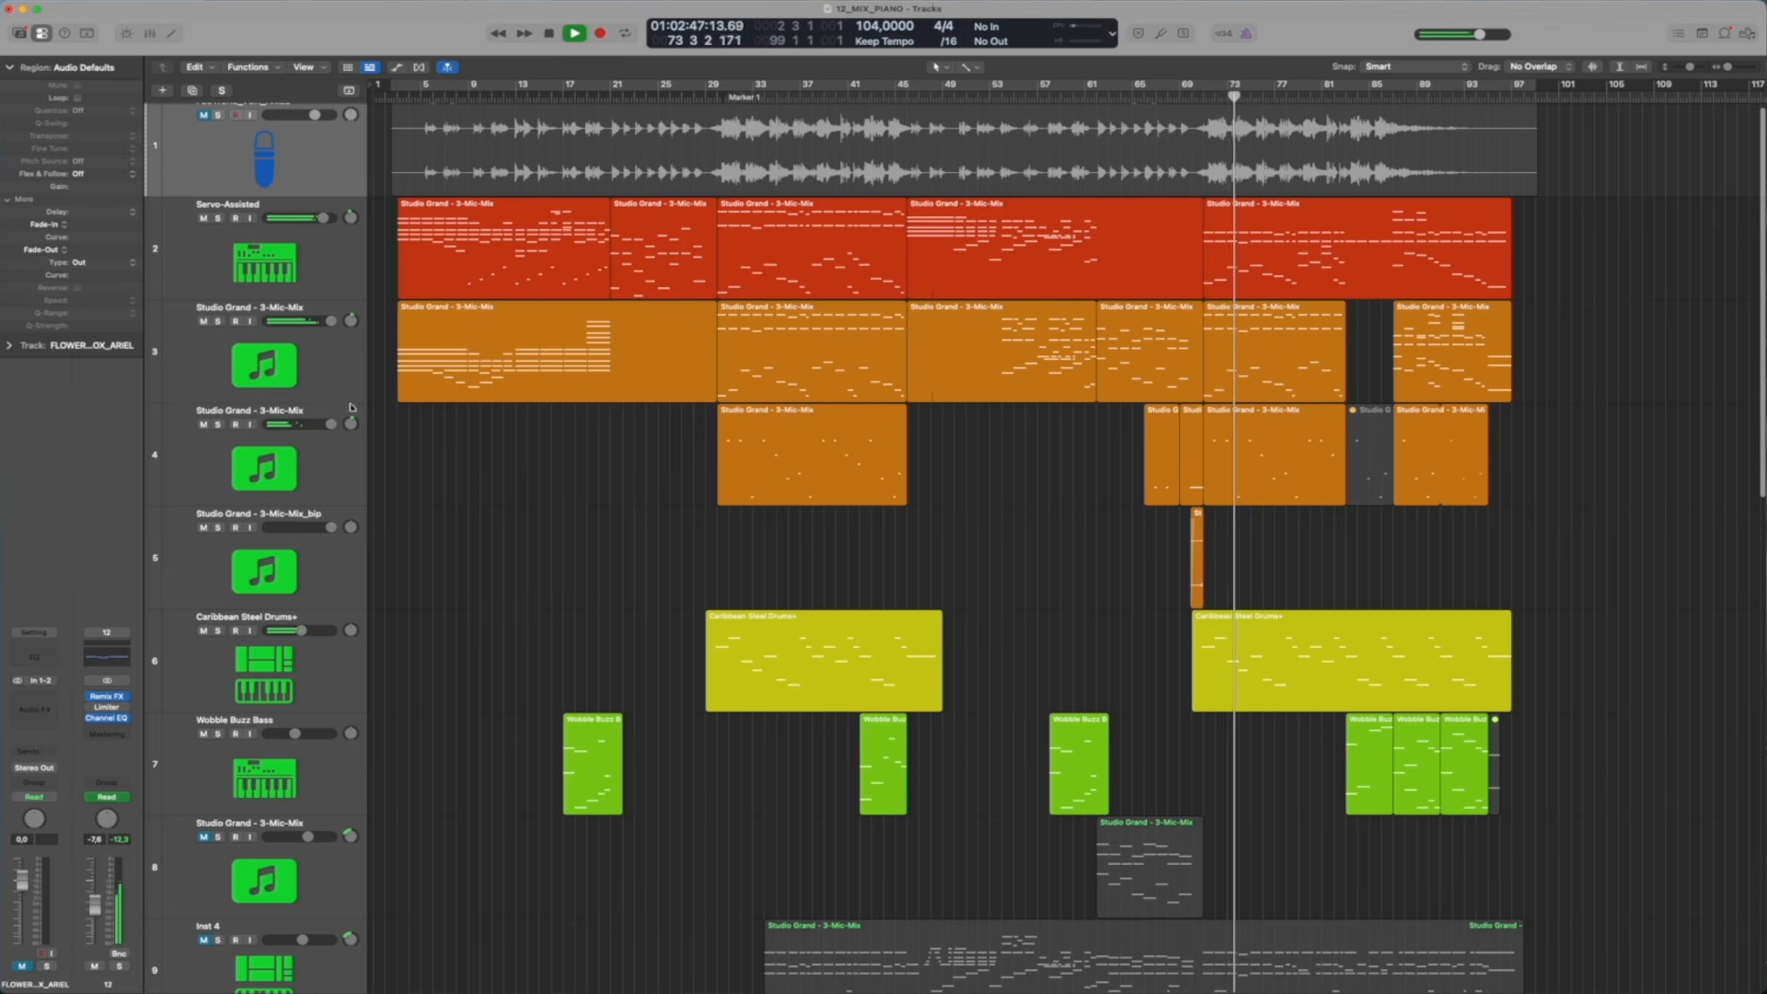
Solo Studio Grand tracks 3 and 4, drop track 3 from the solo, and play track 4 alone from about bar 71
{"action": "key", "text": "s"}
{"action": "left_click", "coordinate": [217, 424]}
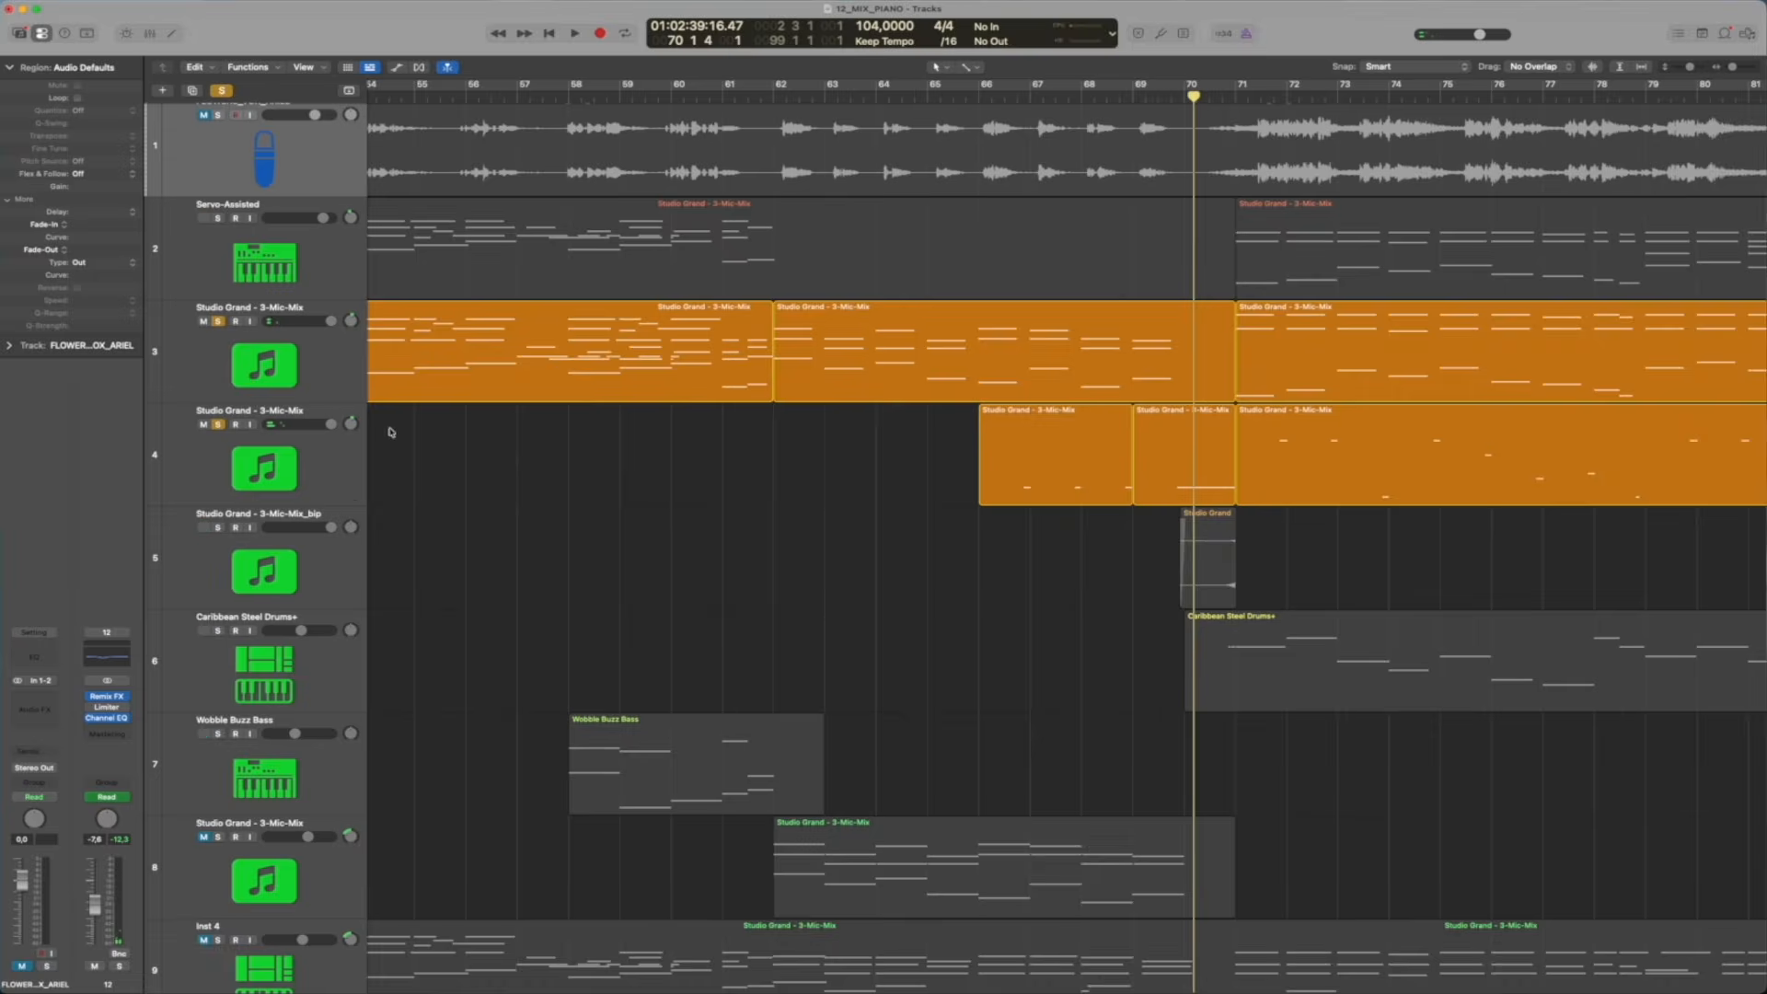
{"action": "left_click", "coordinate": [218, 322]}
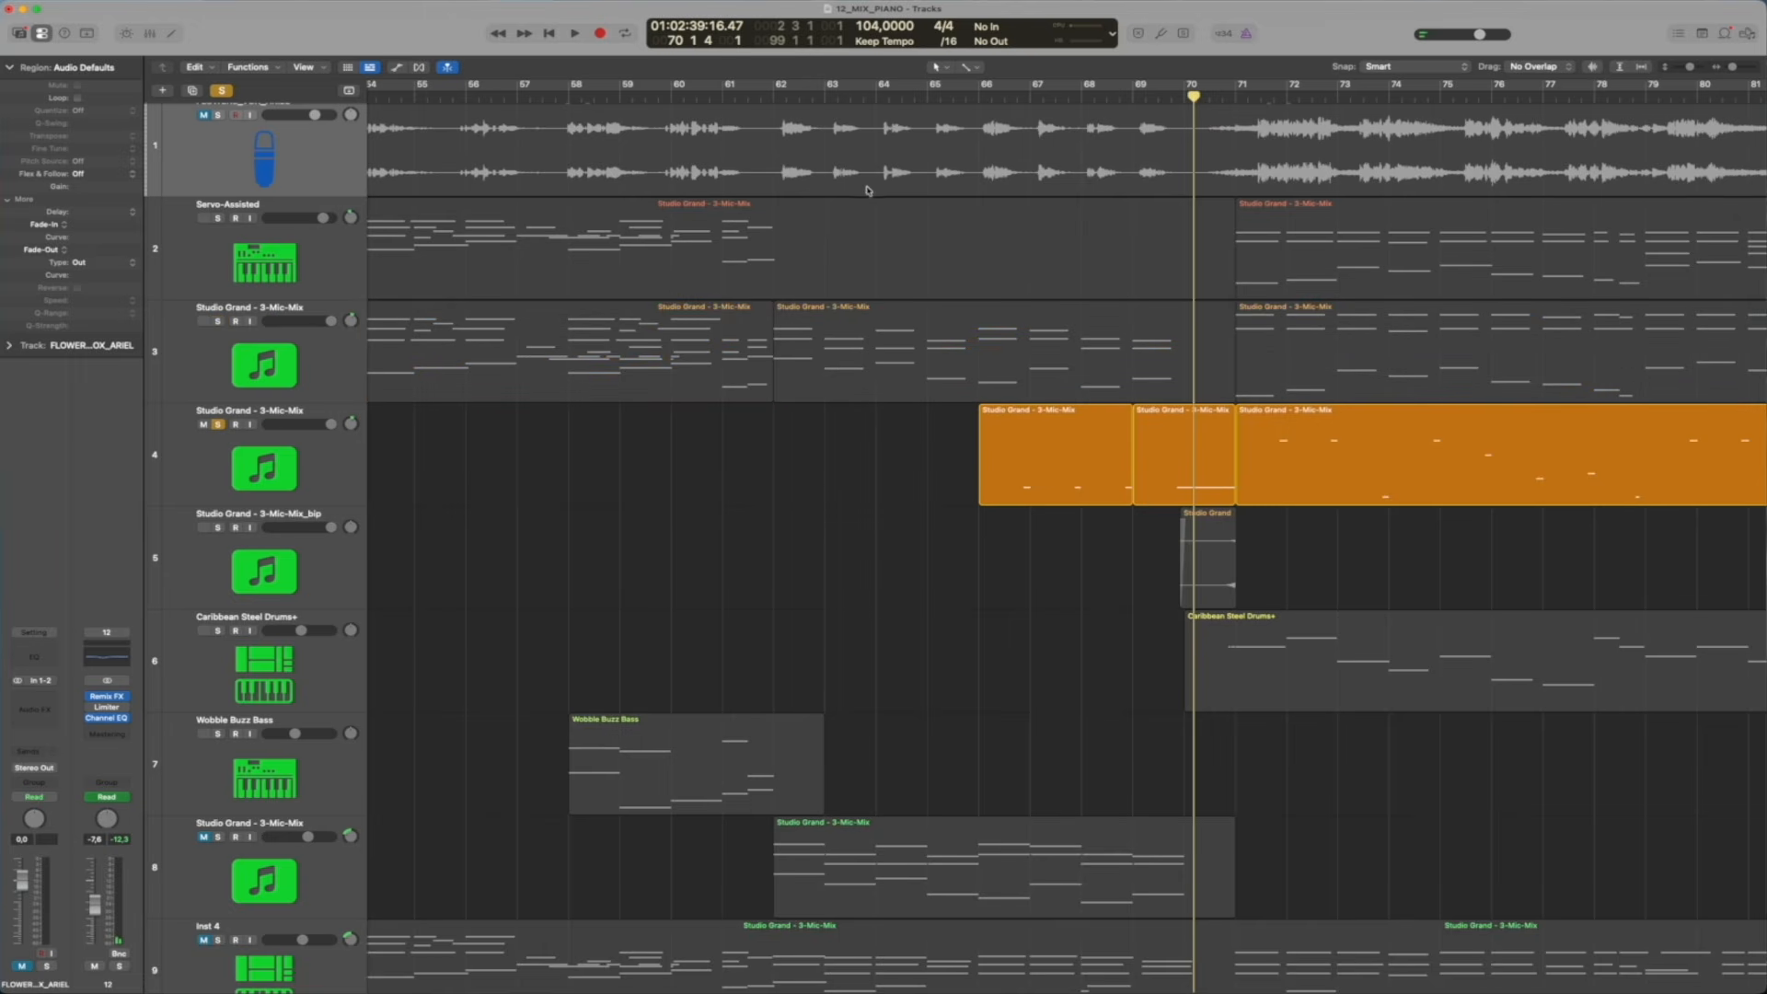
{"action": "left_click", "coordinate": [1252, 97]}
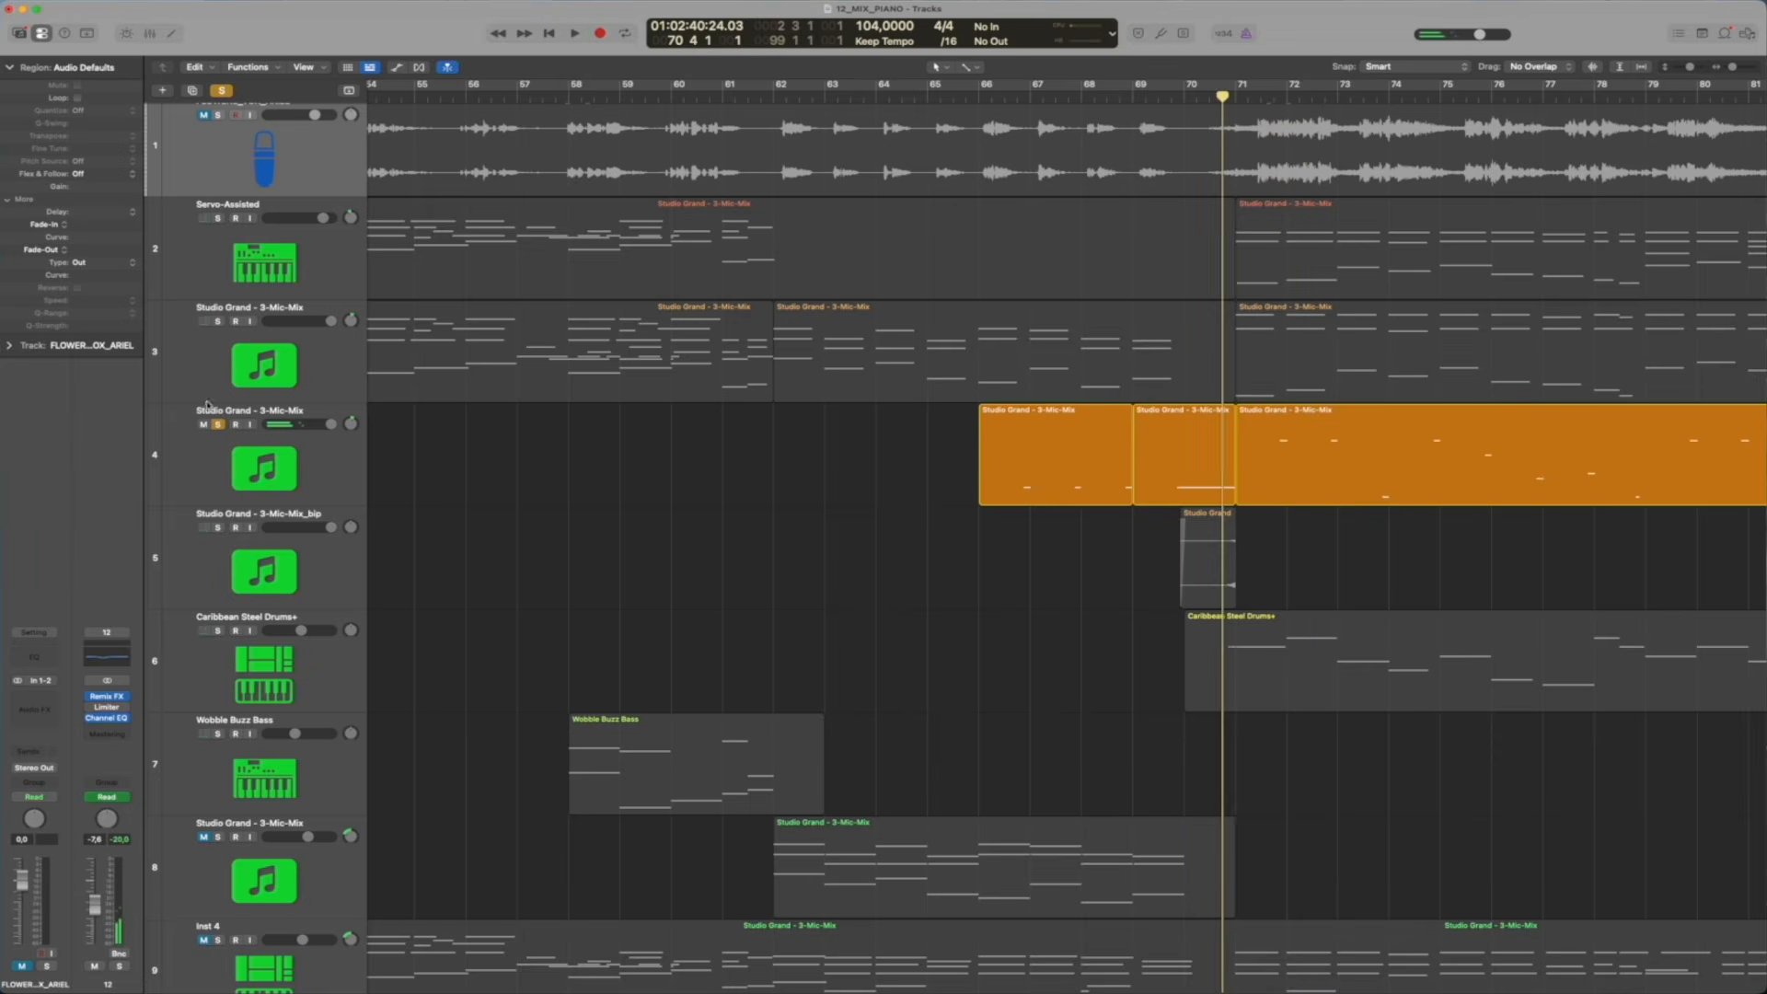
Solo Studio Grand track 3 instead of track 4, play it from bar 70, and stop before bar 72
{"action": "left_click", "coordinate": [218, 424]}
{"action": "left_click", "coordinate": [218, 321]}
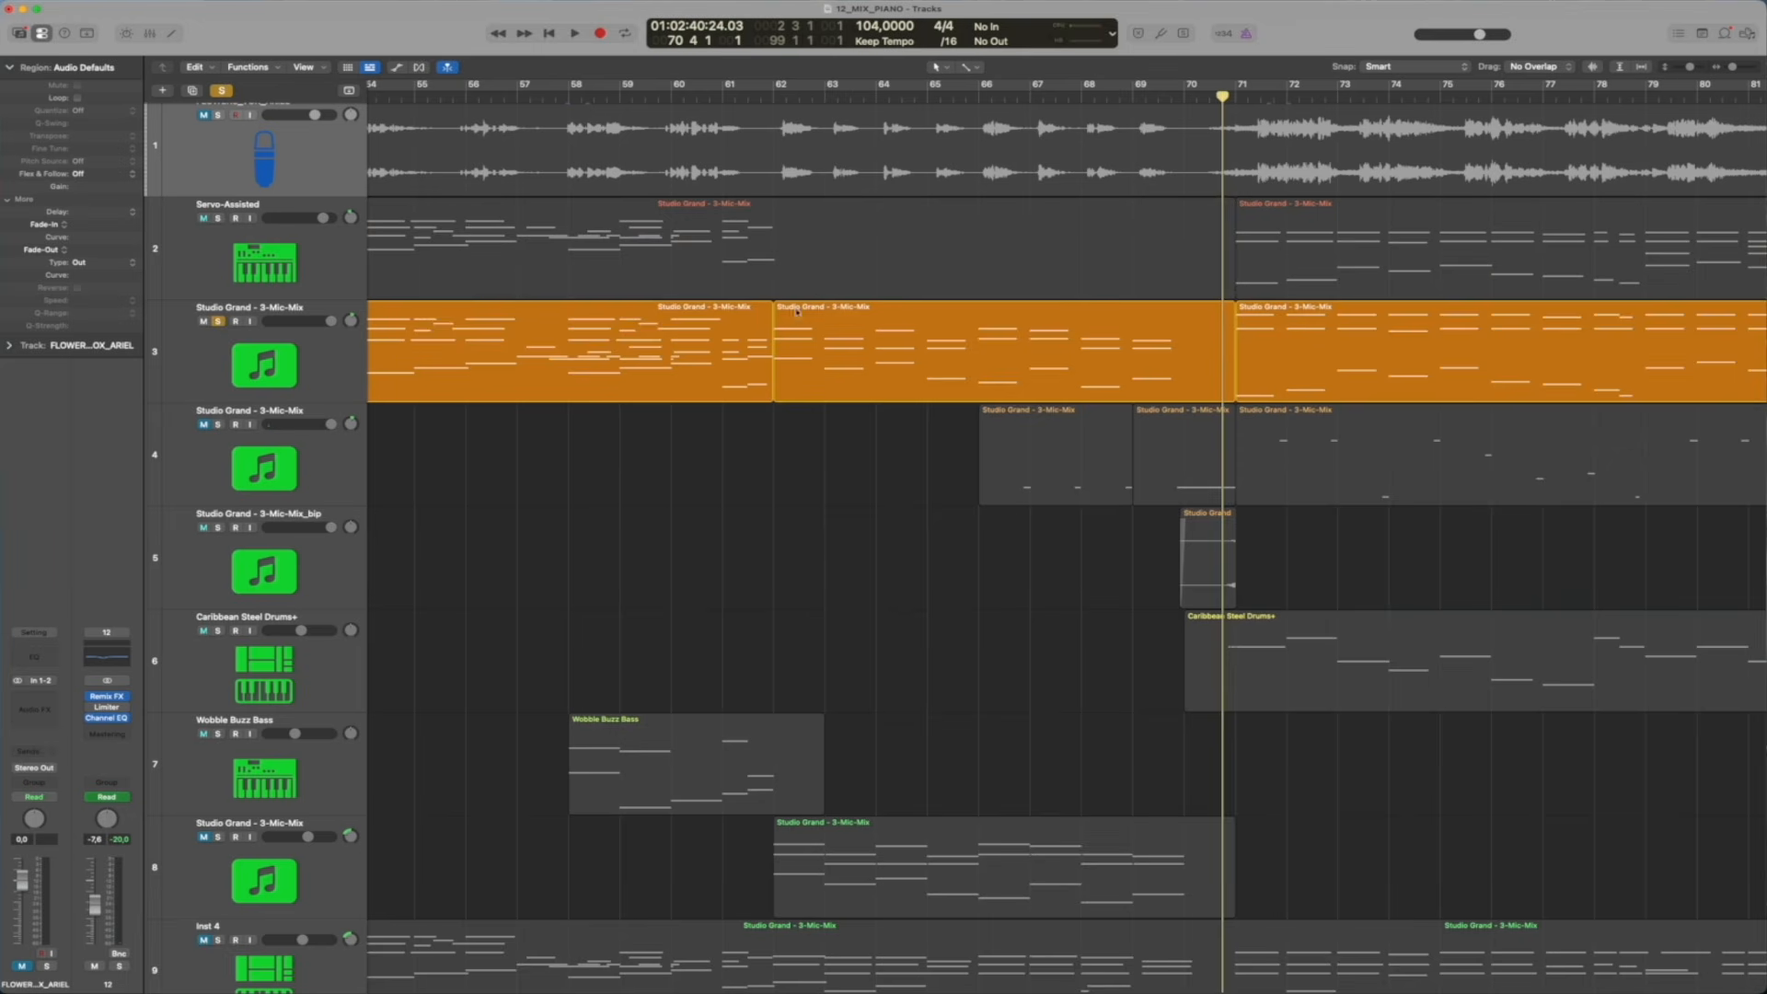
{"action": "key", "text": "space"}
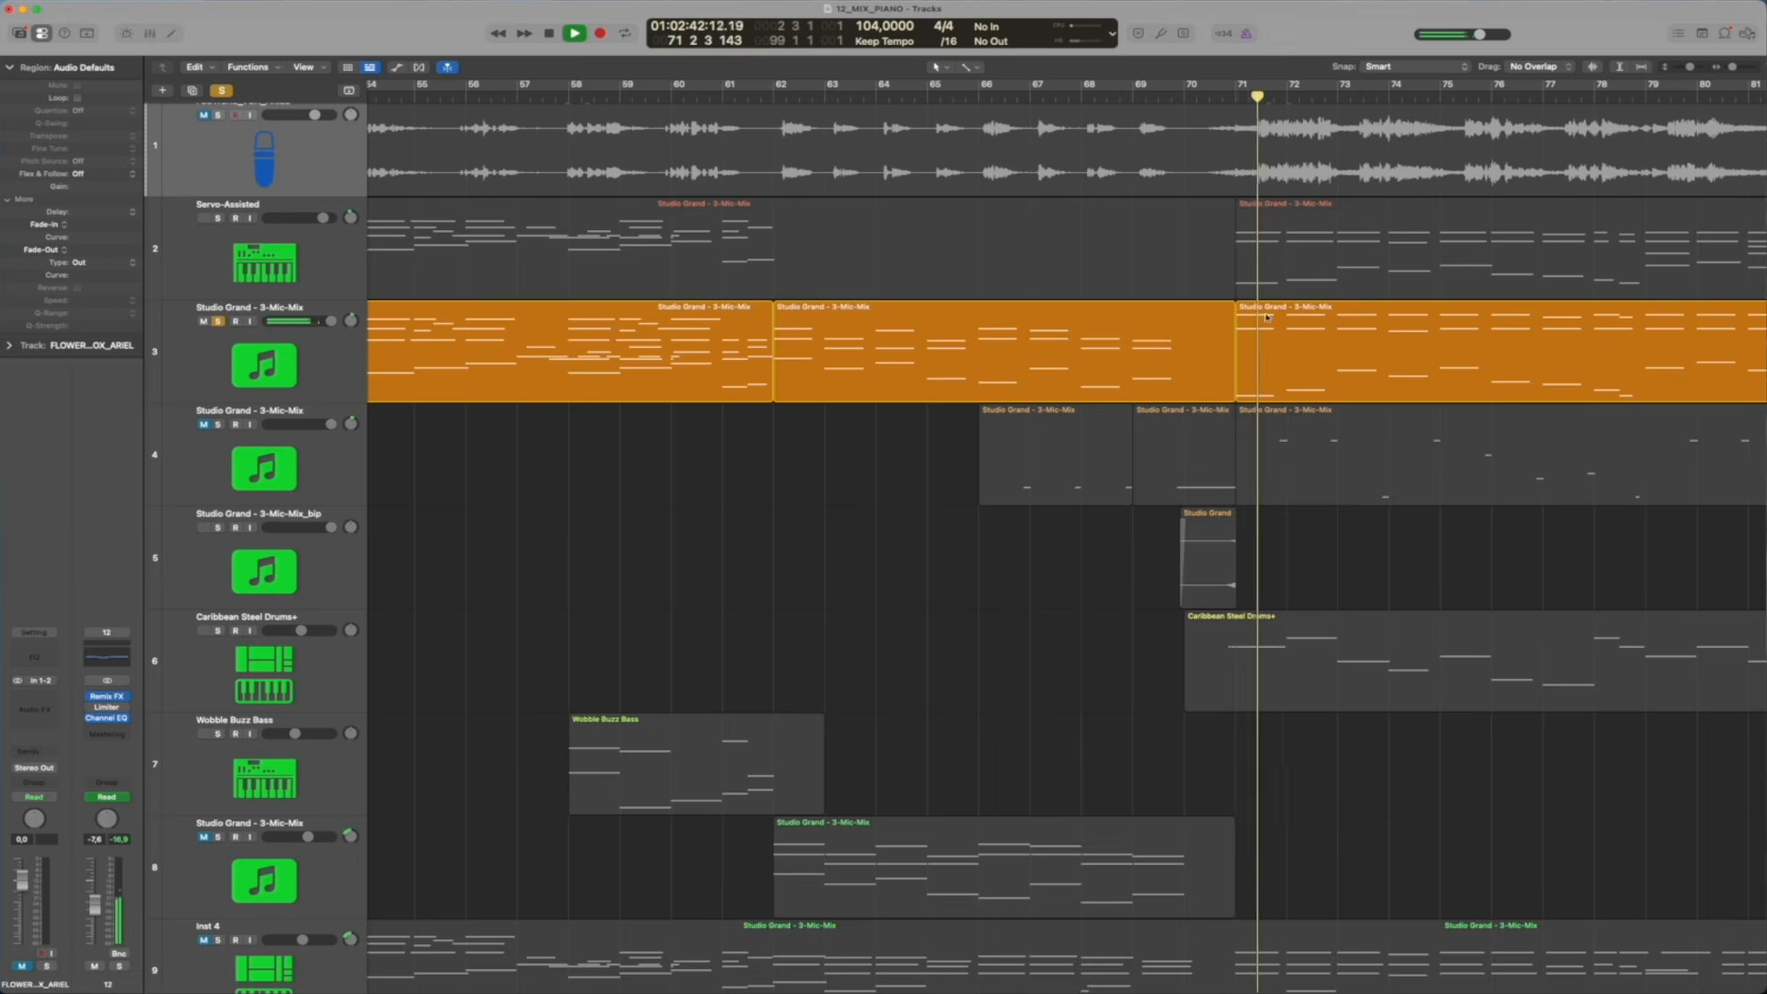
{"action": "key", "text": "space"}
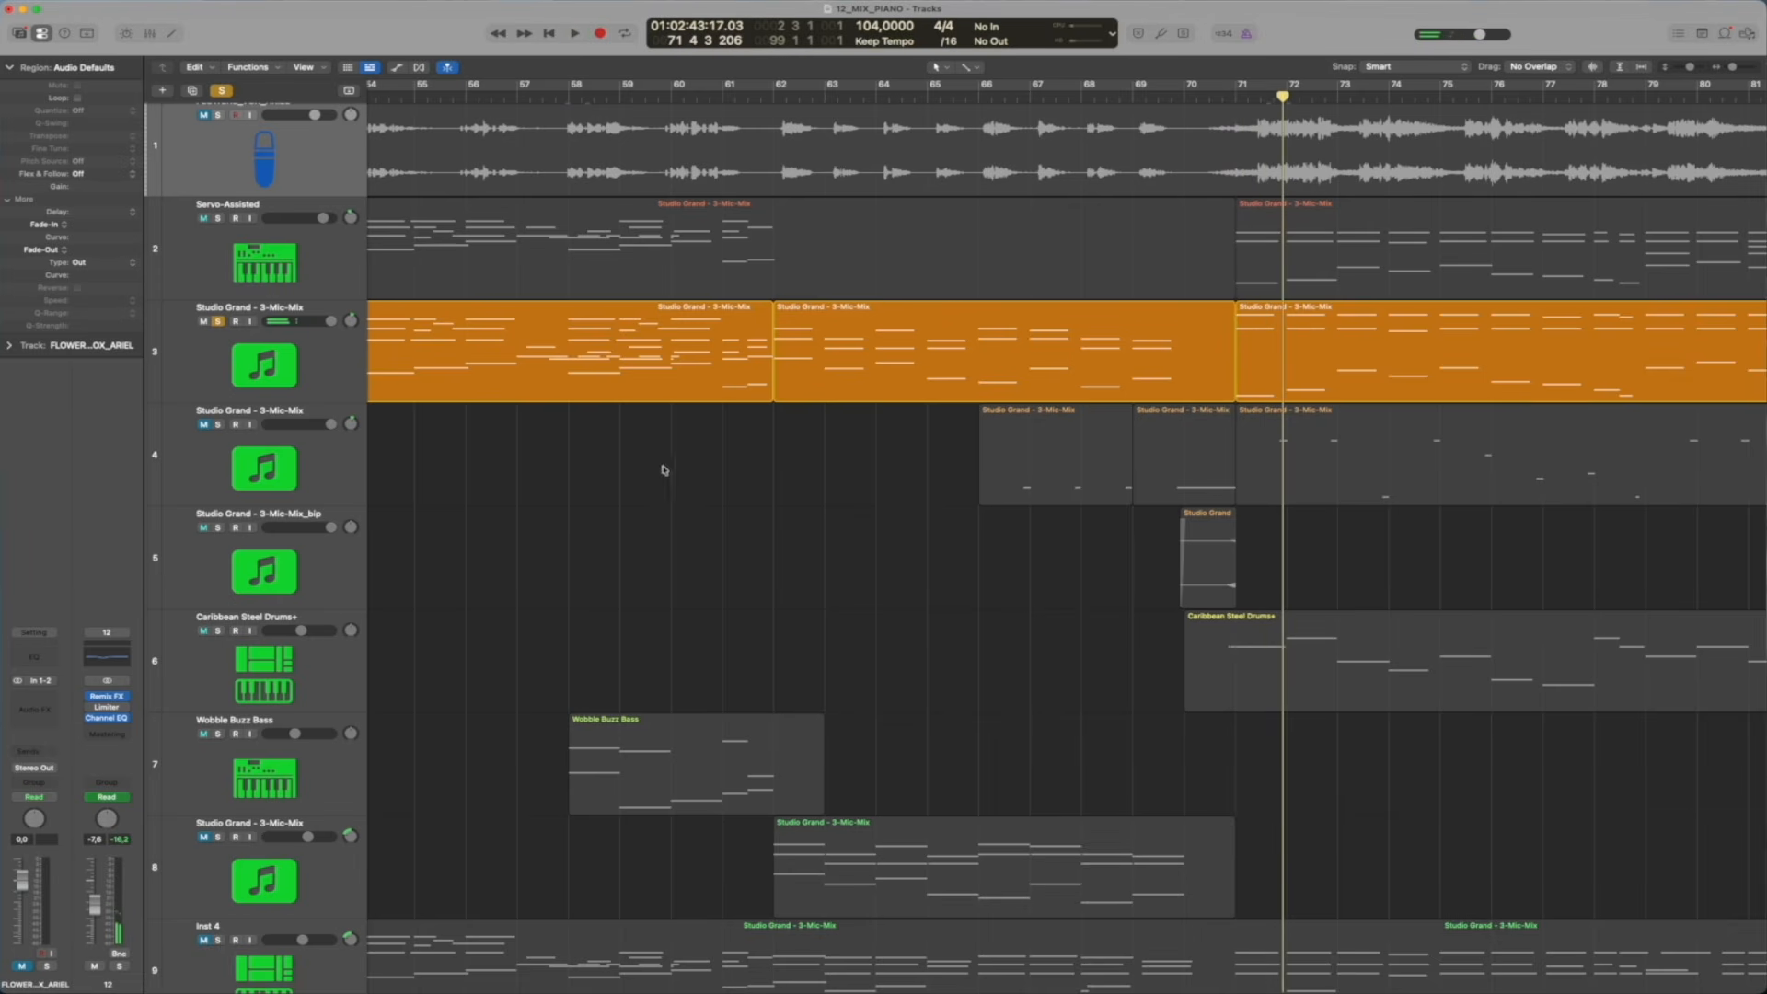
Add Studio Grand track 4 to the solo, select it, and play both tracks from bar 70 while following the notes
{"action": "left_click", "coordinate": [218, 425]}
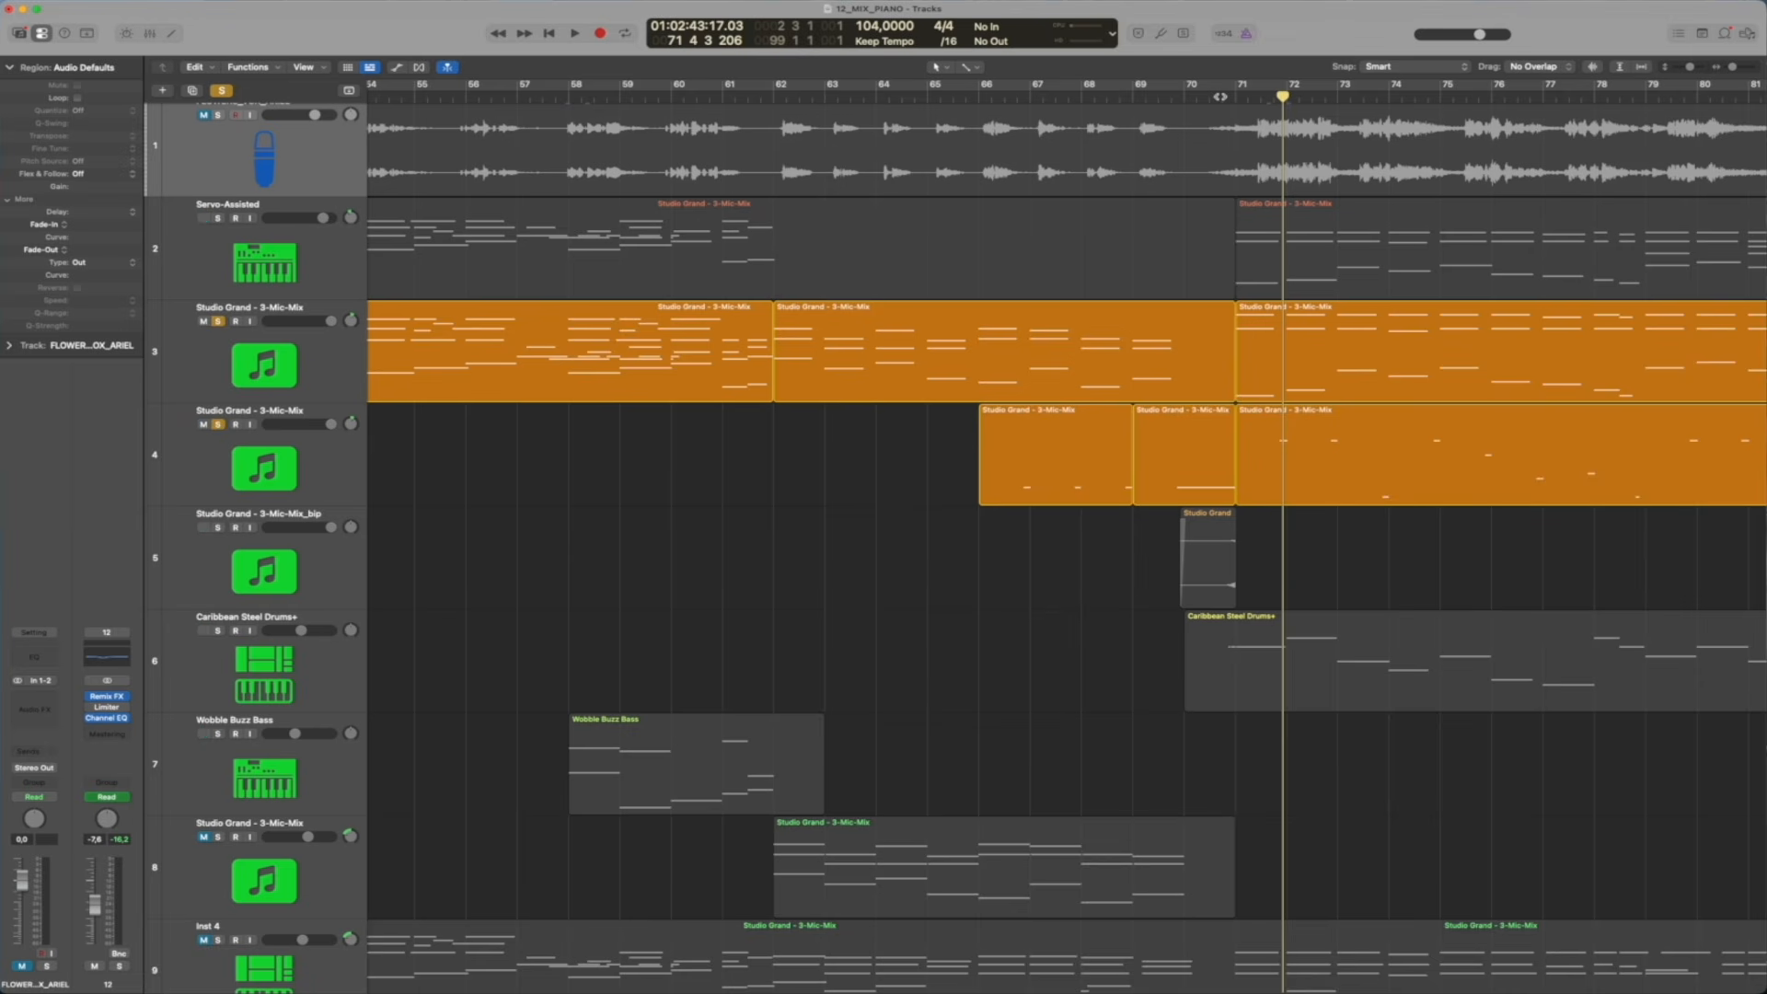
{"action": "left_click", "coordinate": [1220, 95]}
{"action": "left_click", "coordinate": [276, 454]}
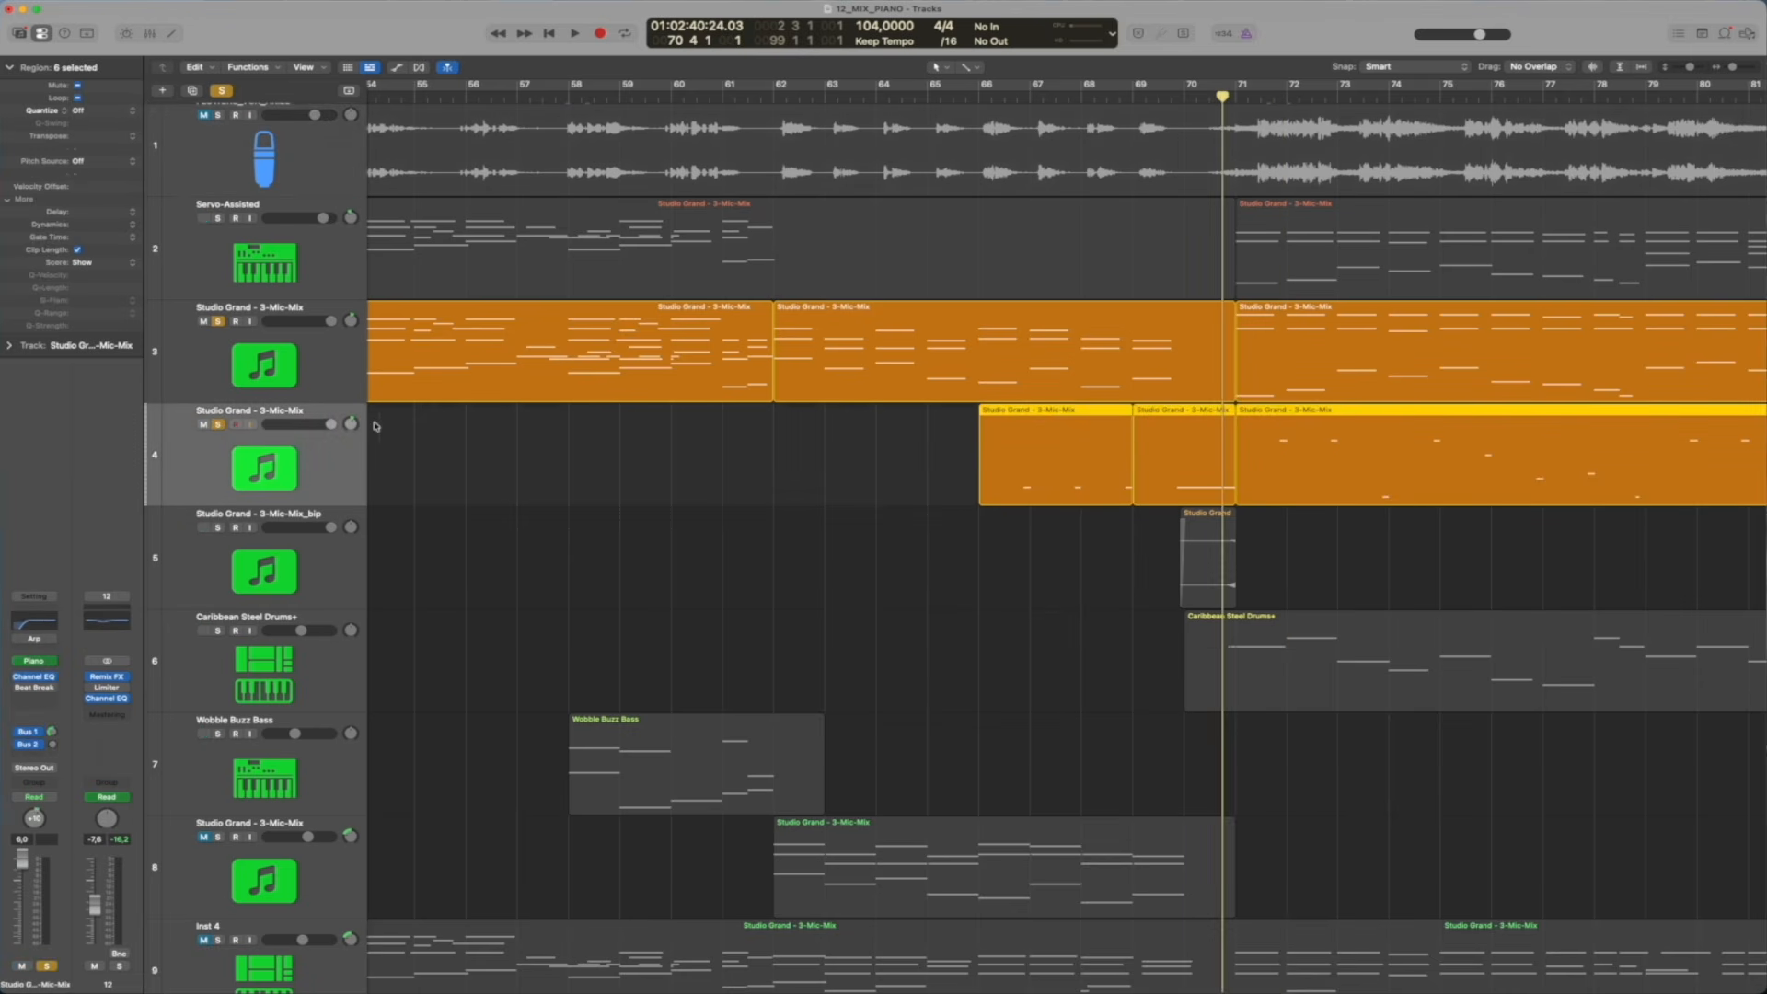
{"action": "key", "text": "space"}
{"action": "scroll", "coordinate": [1179, 278], "scroll_direction": "up", "scroll_amount": 8}
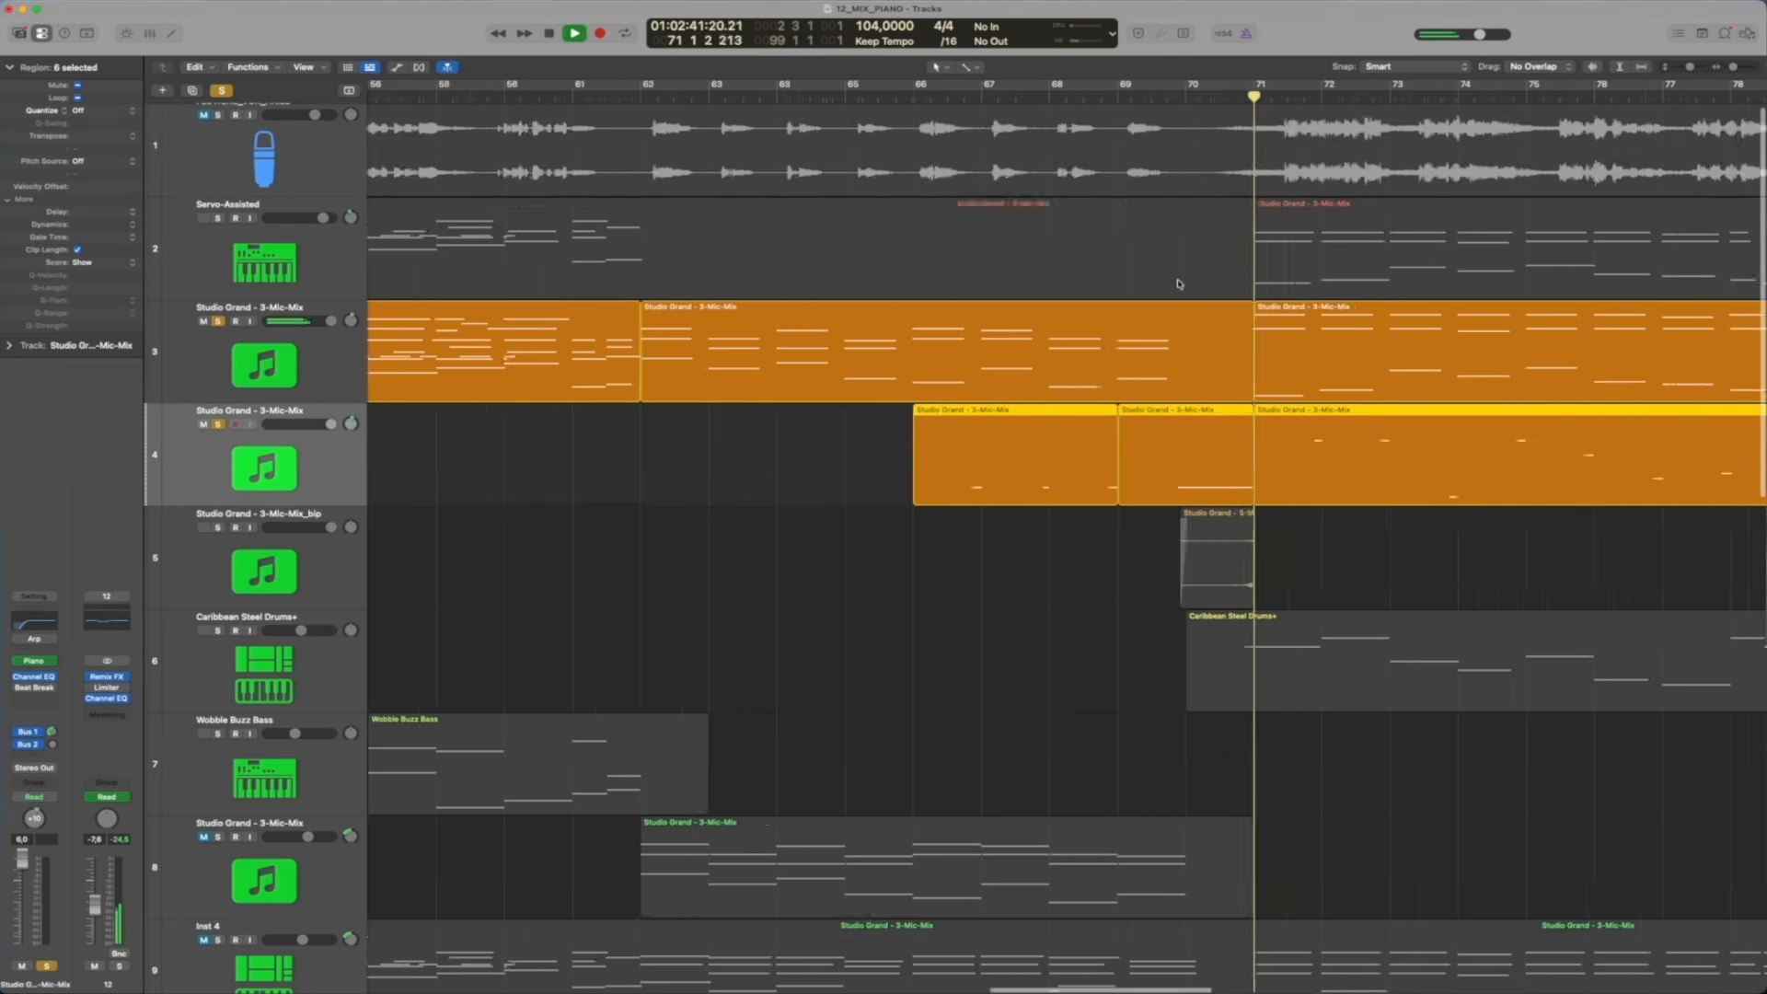
{"action": "scroll", "coordinate": [1416, 268], "scroll_direction": "right", "scroll_amount": 8}
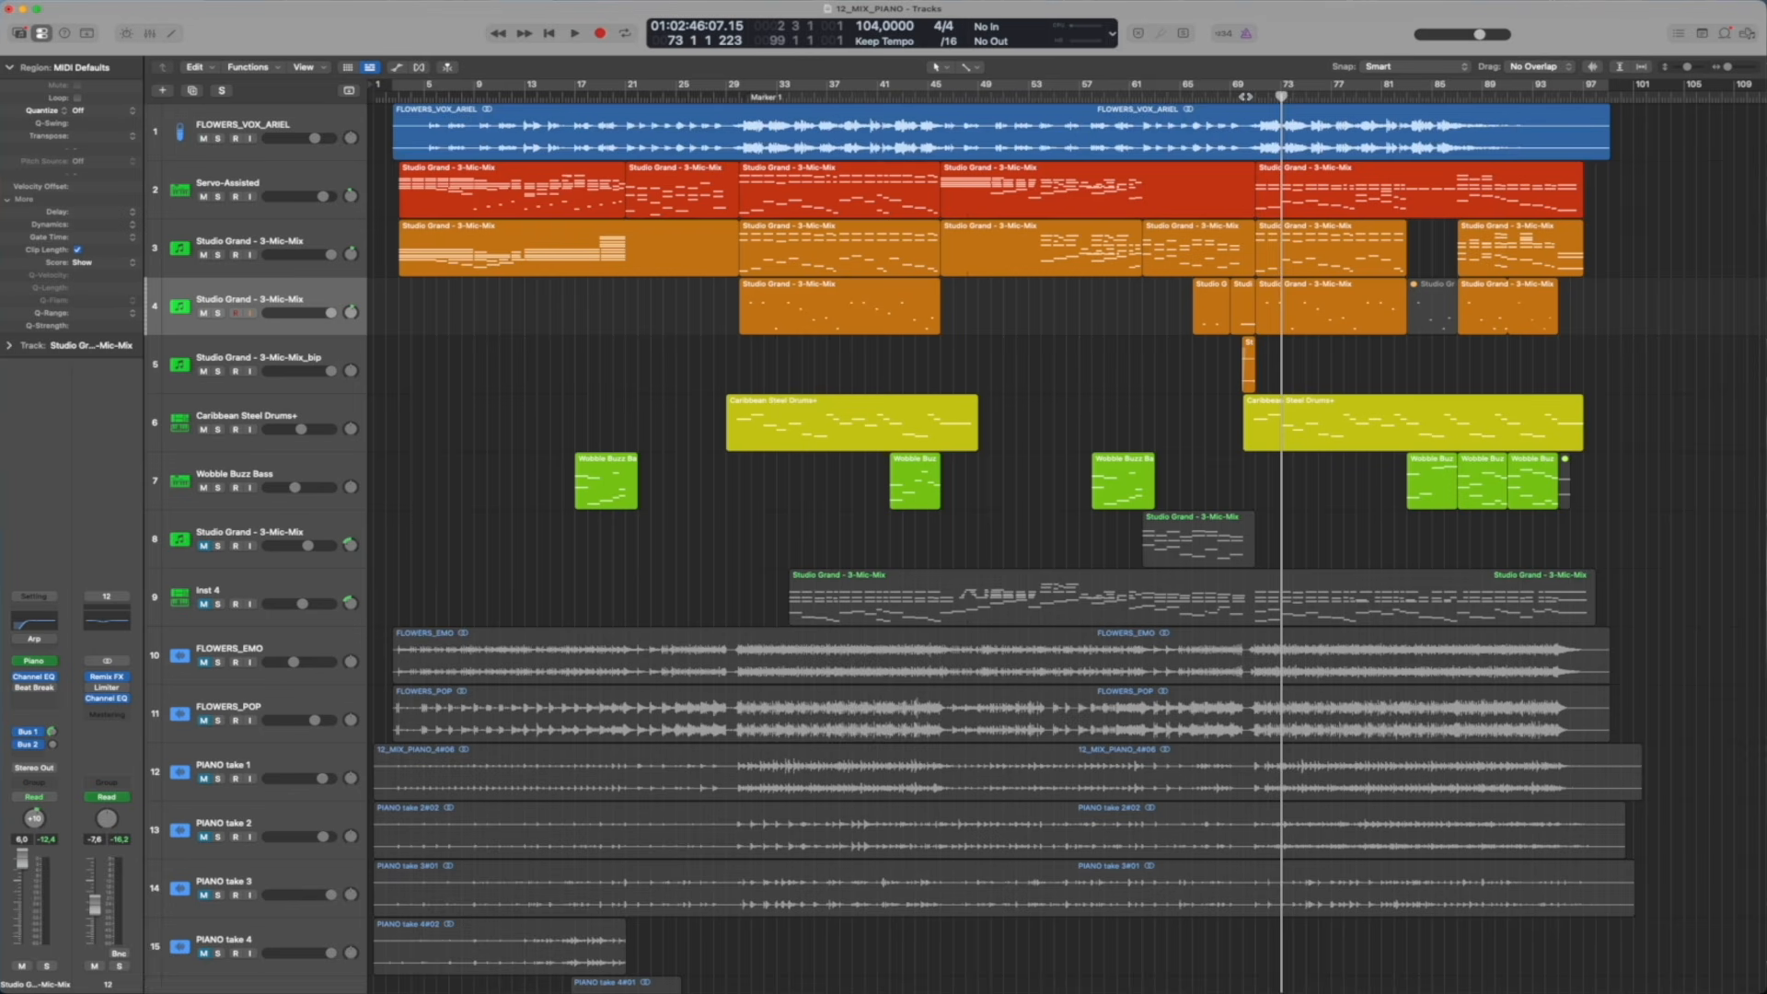
Place the playhead at bar 70, select the vocal track, and open Remix FX with its window in the lower part of the arrangement
{"action": "left_click", "coordinate": [1245, 95]}
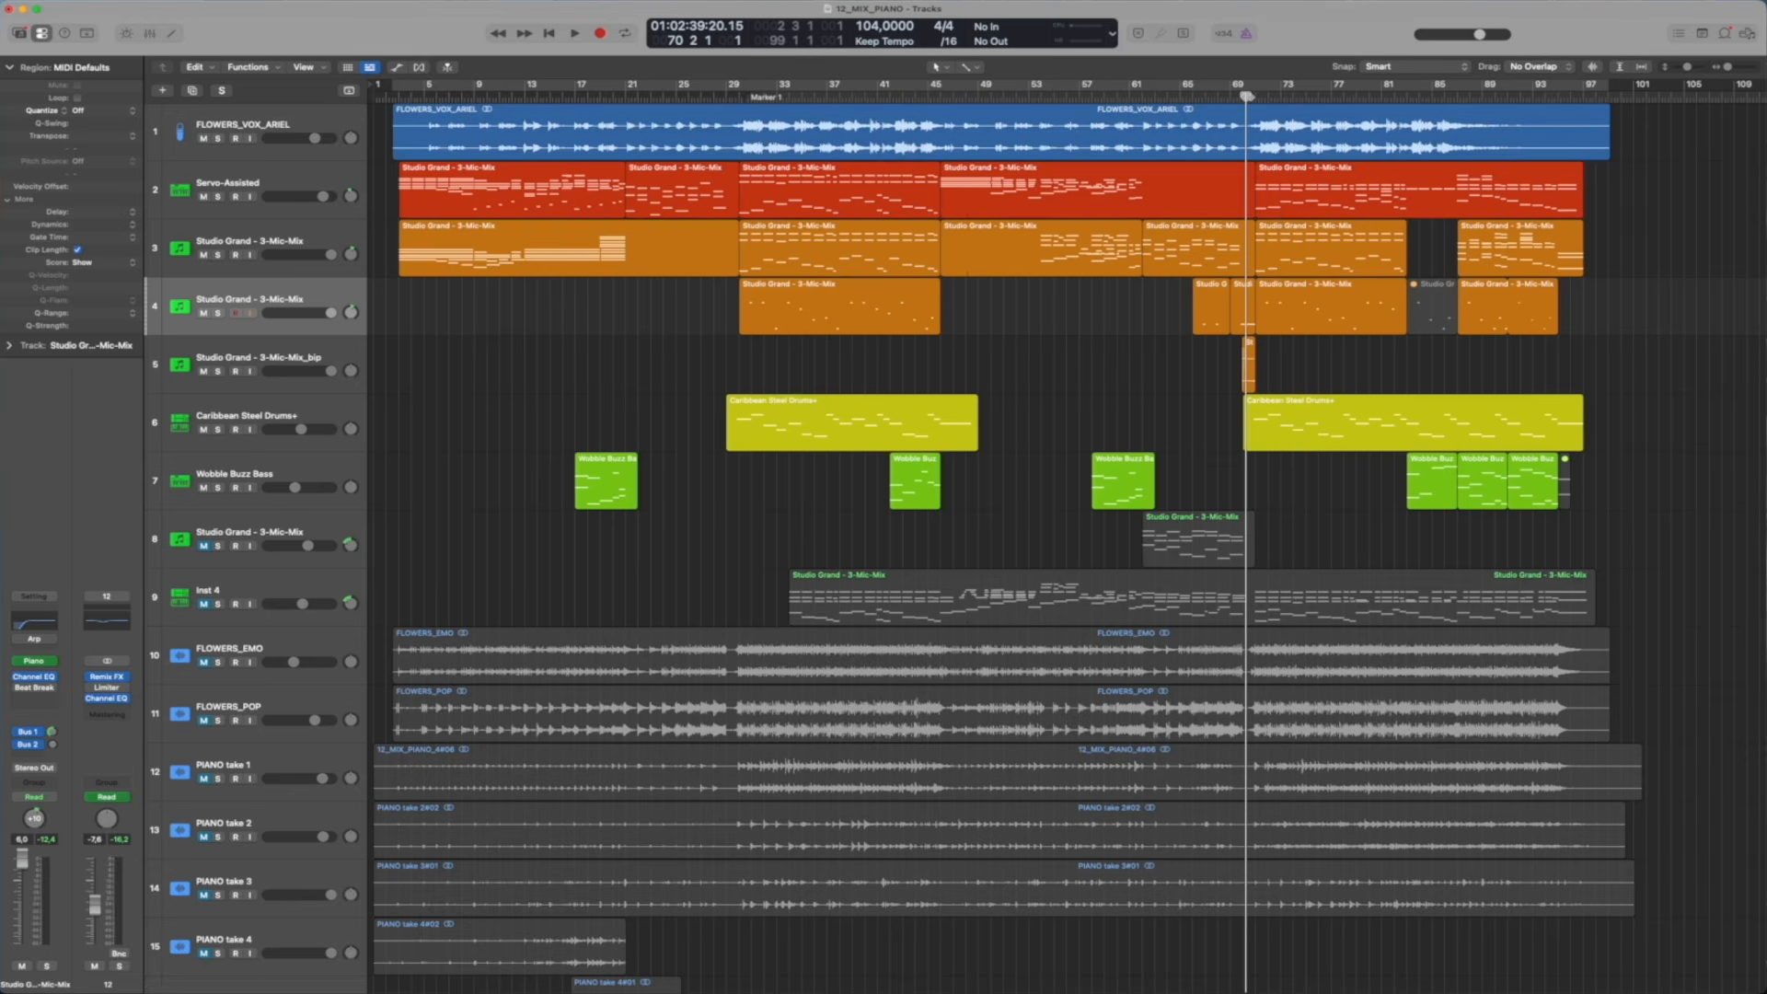
{"action": "left_click", "coordinate": [1243, 96]}
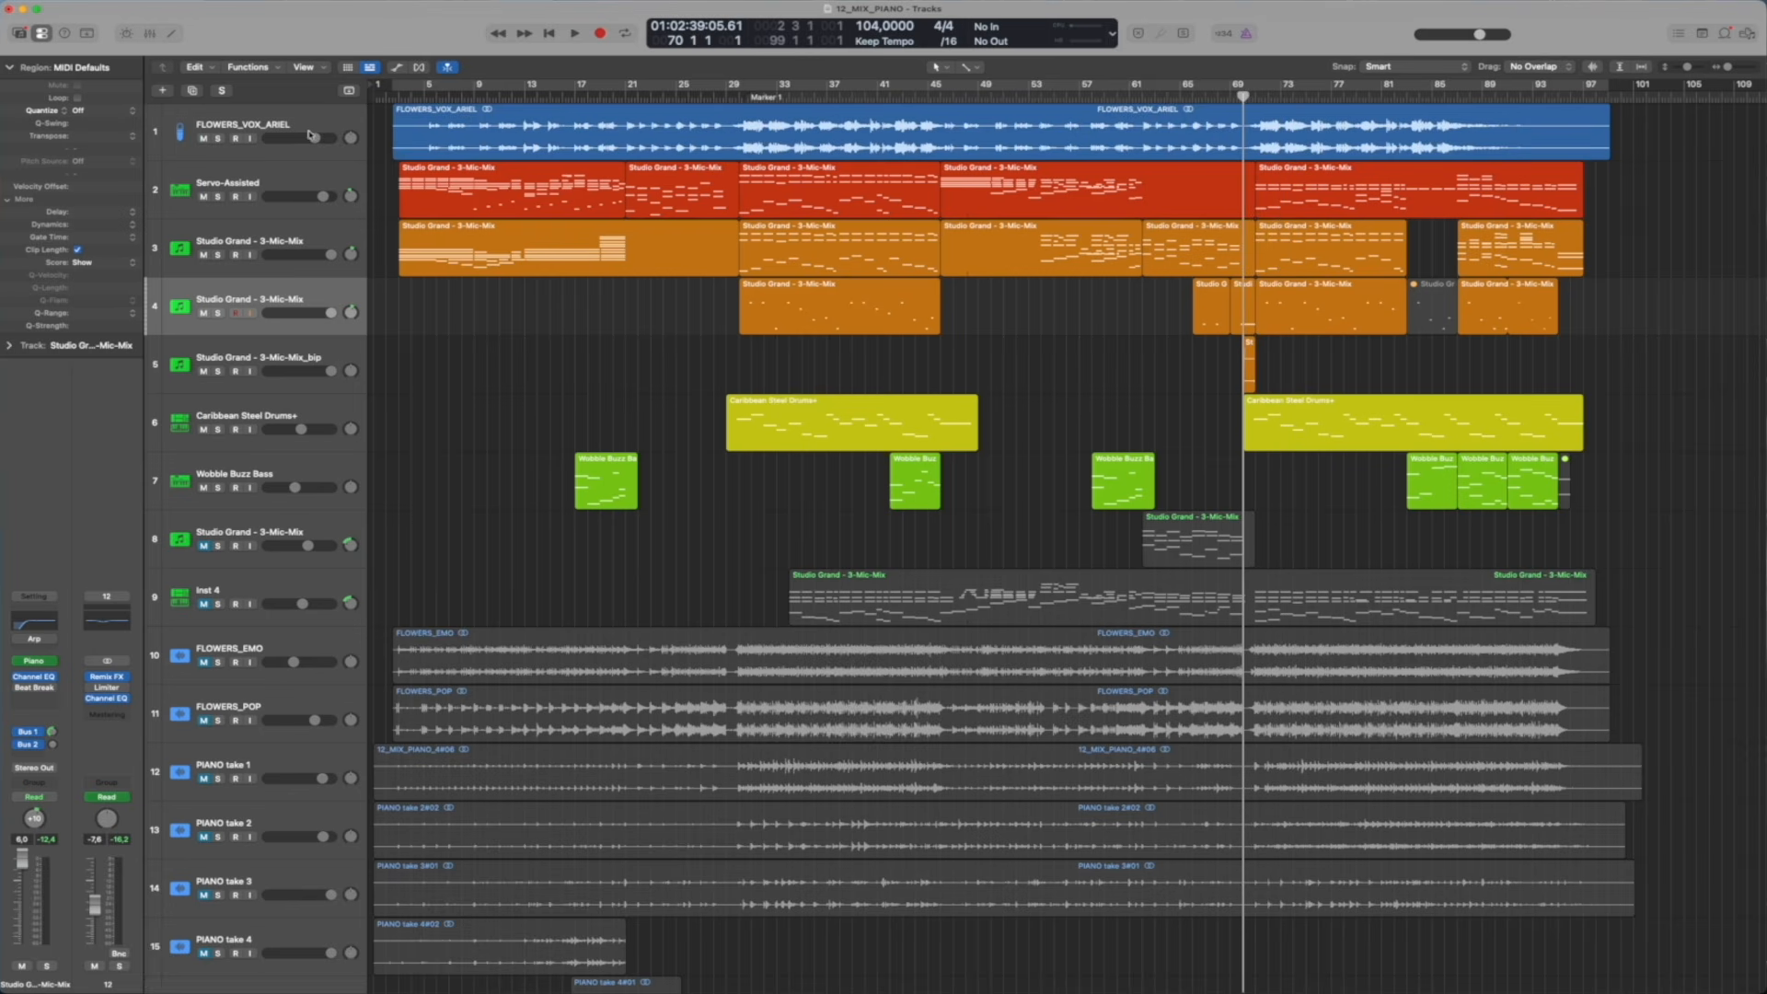
{"action": "left_click", "coordinate": [326, 129]}
{"action": "left_click", "coordinate": [106, 696]}
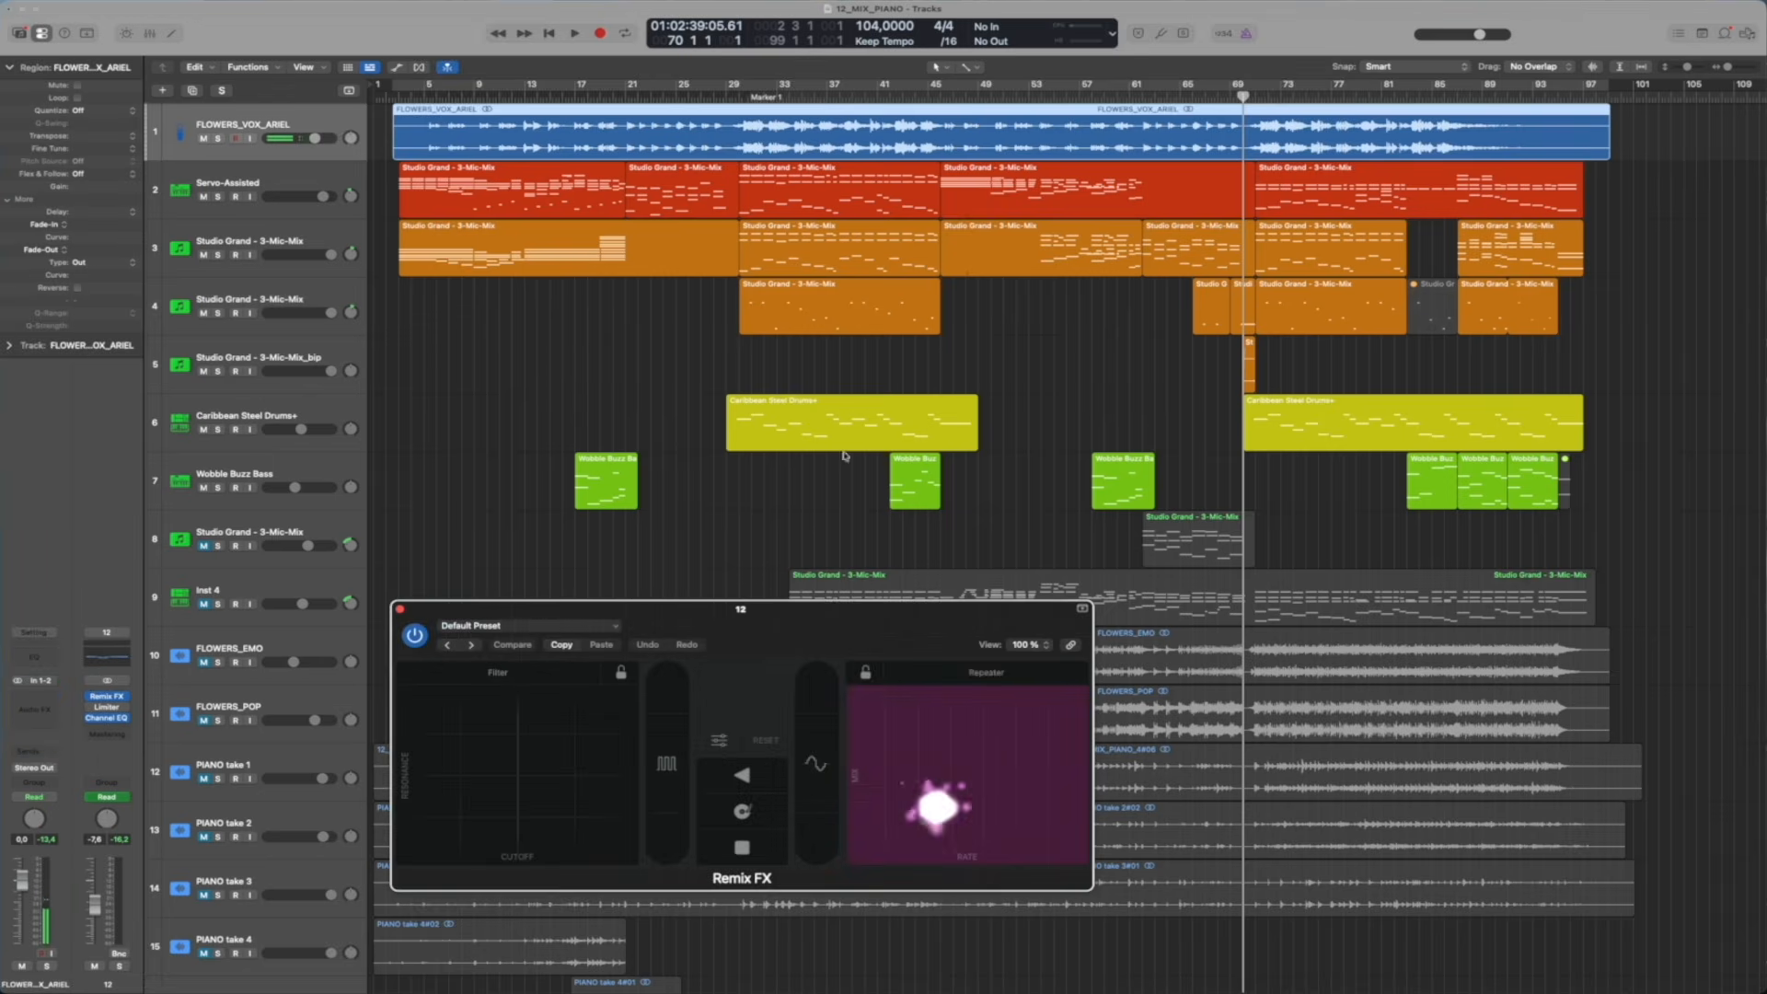
{"action": "left_click_drag", "start_coordinate": [693, 612], "coordinate": [798, 651]}
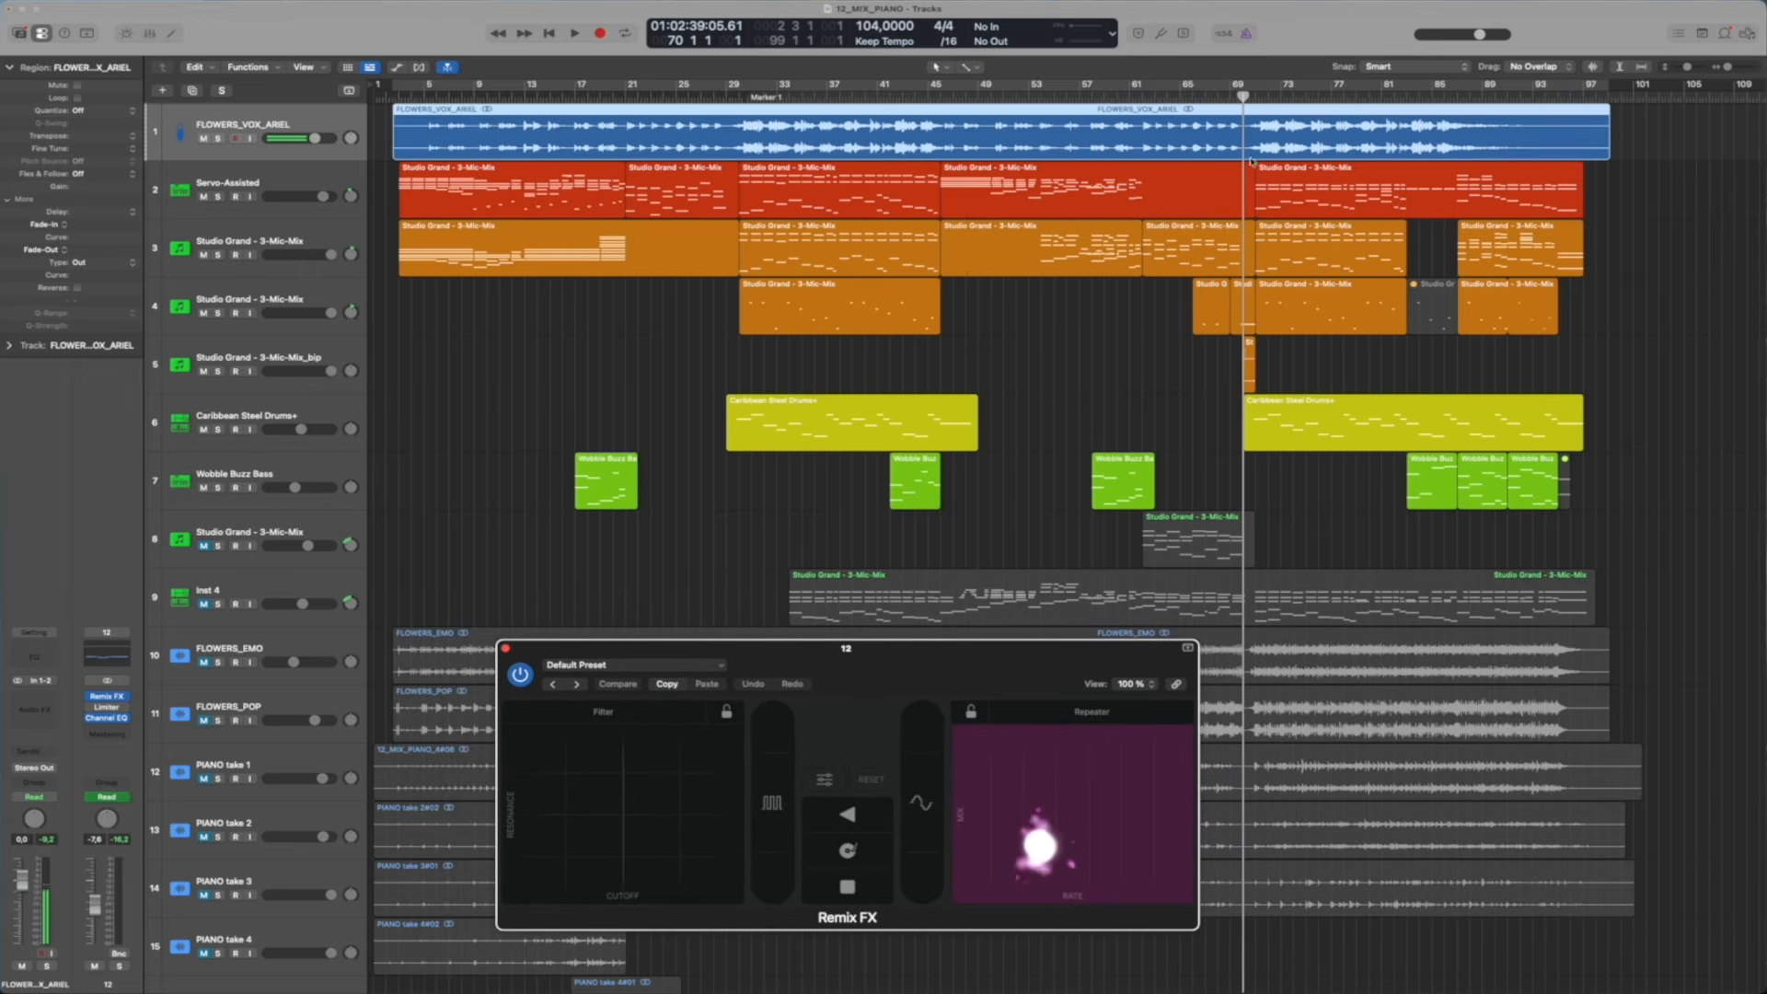
{"action": "mouse_move", "coordinate": [846, 650]}
{"action": "left_mouse_down"}
{"action": "mouse_move", "coordinate": [843, 673]}
{"action": "mouse_move", "coordinate": [880, 640]}
{"action": "left_mouse_up"}
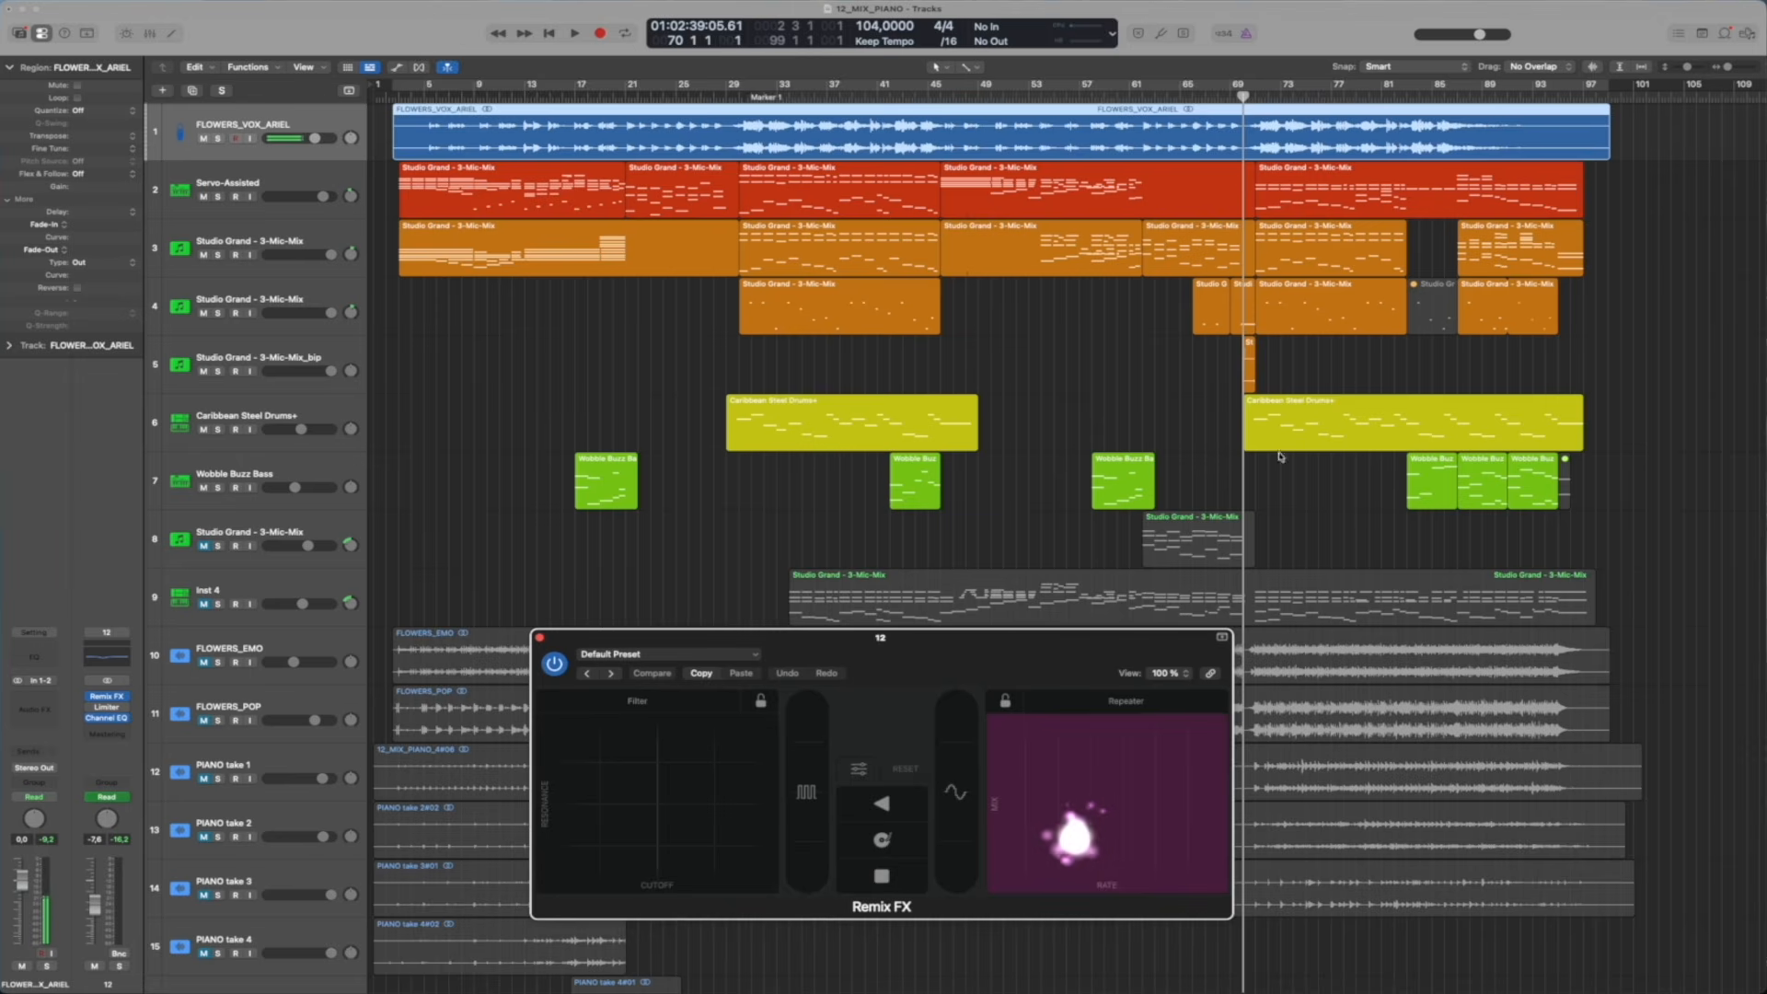
Play the full mix from bar 71 and show the Remix FX Repeater automation on the 12 track, keeping the plug-in window clear of it
{"action": "left_click", "coordinate": [1252, 98]}
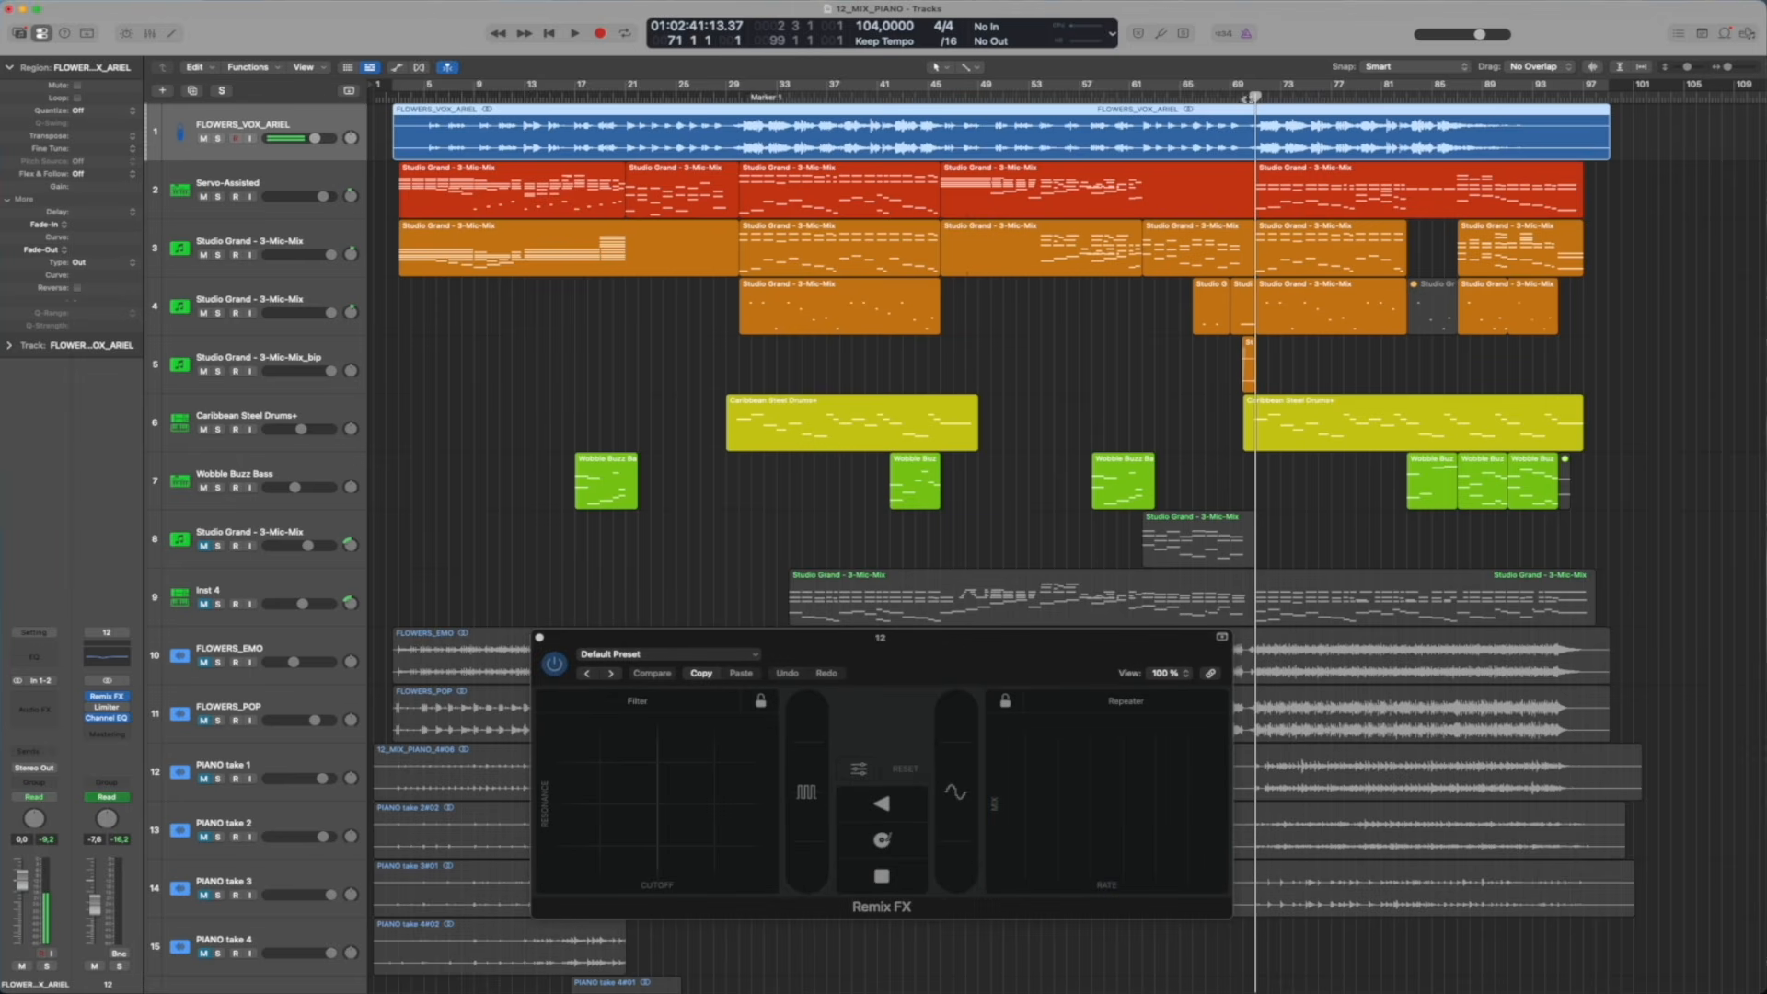
{"action": "key", "text": "space"}
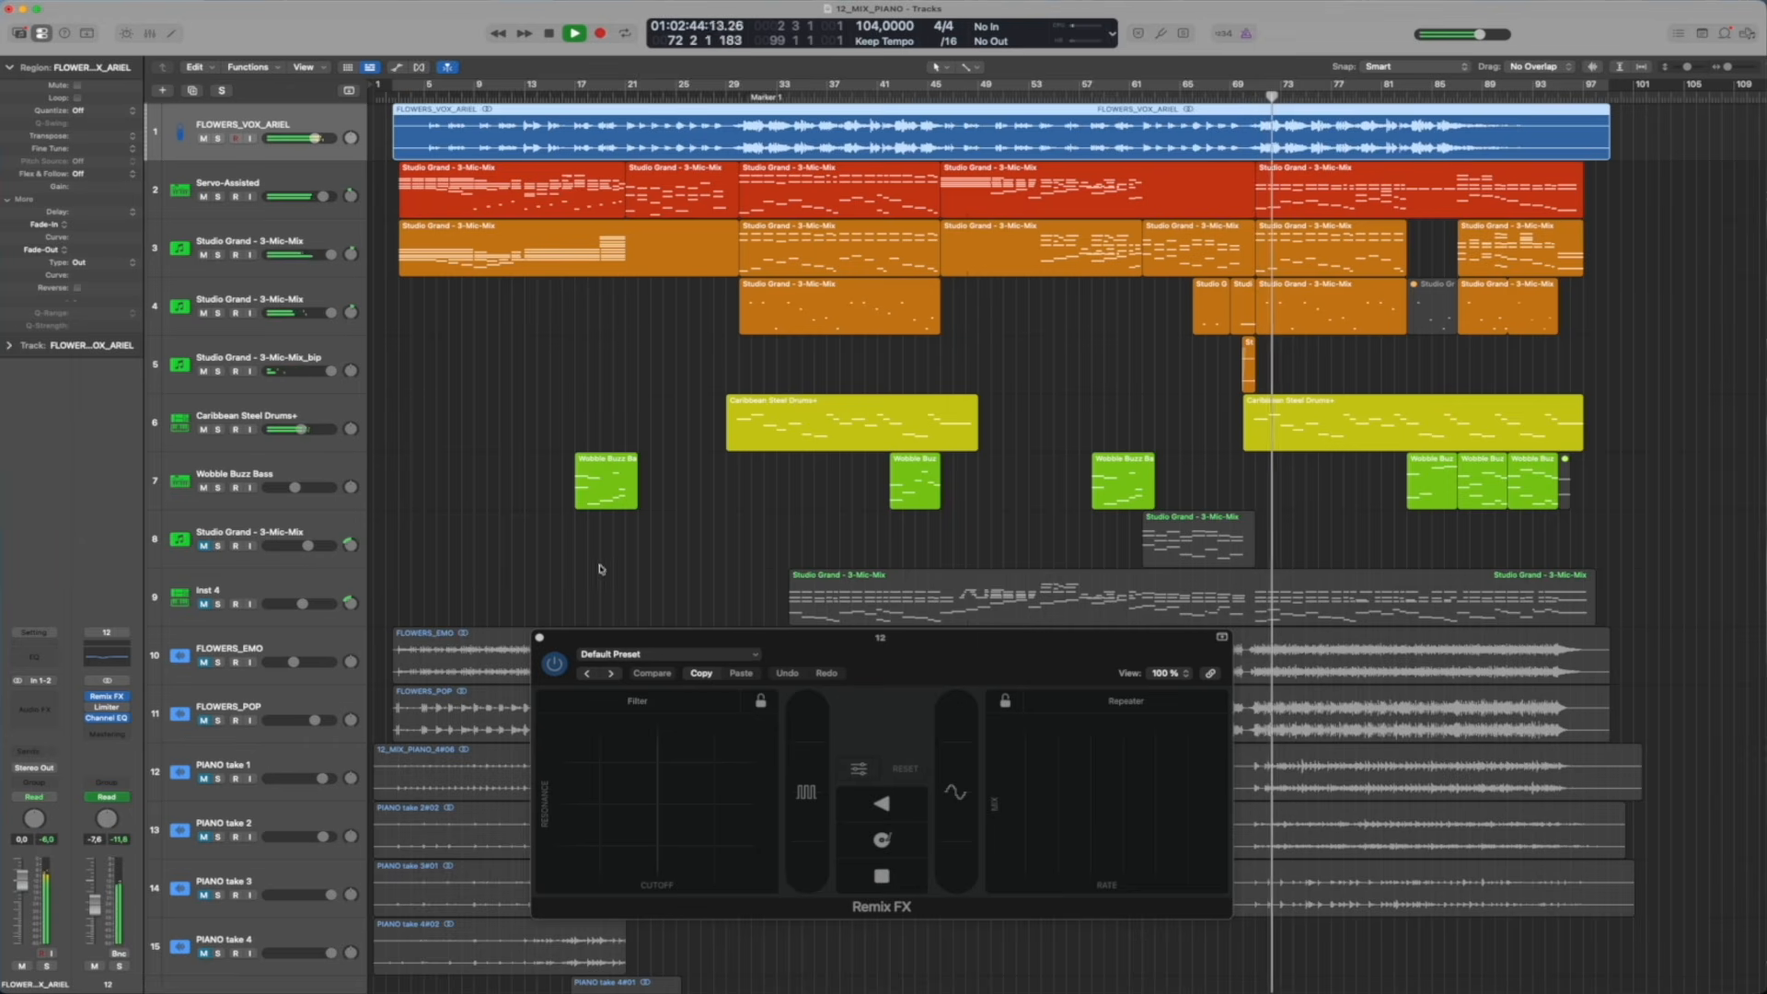
{"action": "scroll", "coordinate": [433, 602], "scroll_direction": "down", "scroll_amount": 5}
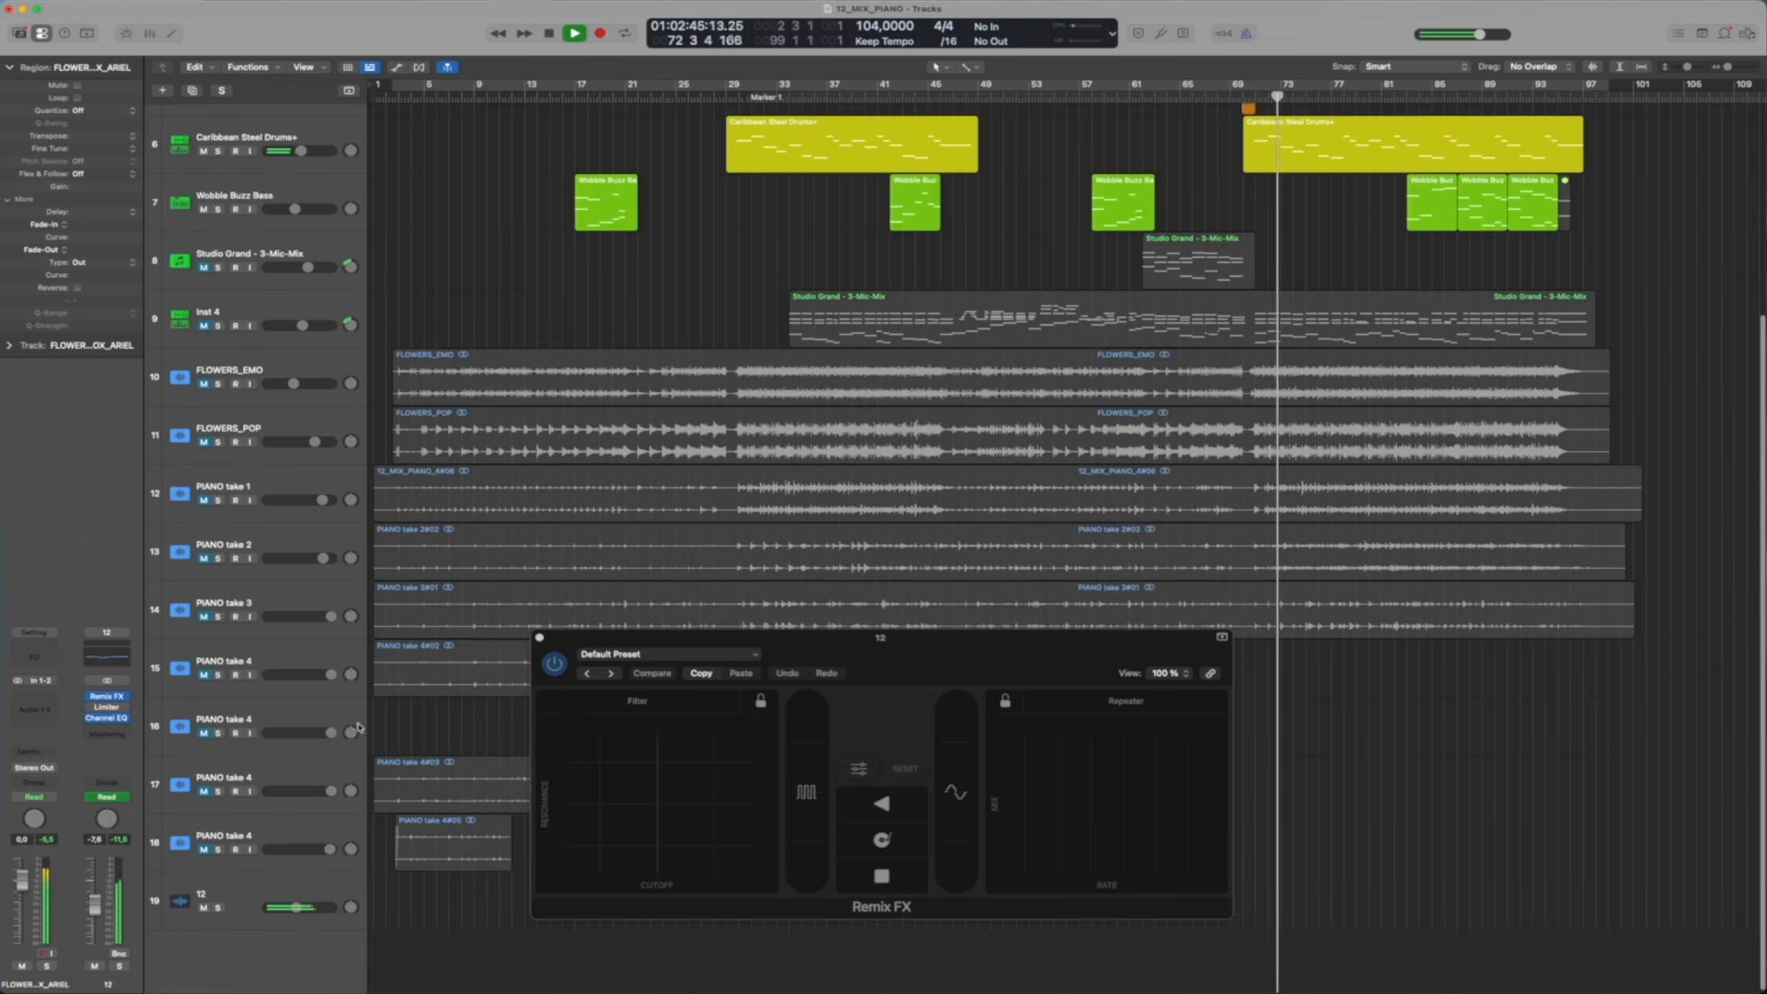
{"action": "left_click", "coordinate": [283, 884]}
{"action": "key", "text": "a"}
{"action": "left_click_drag", "start_coordinate": [887, 636], "coordinate": [932, 511]}
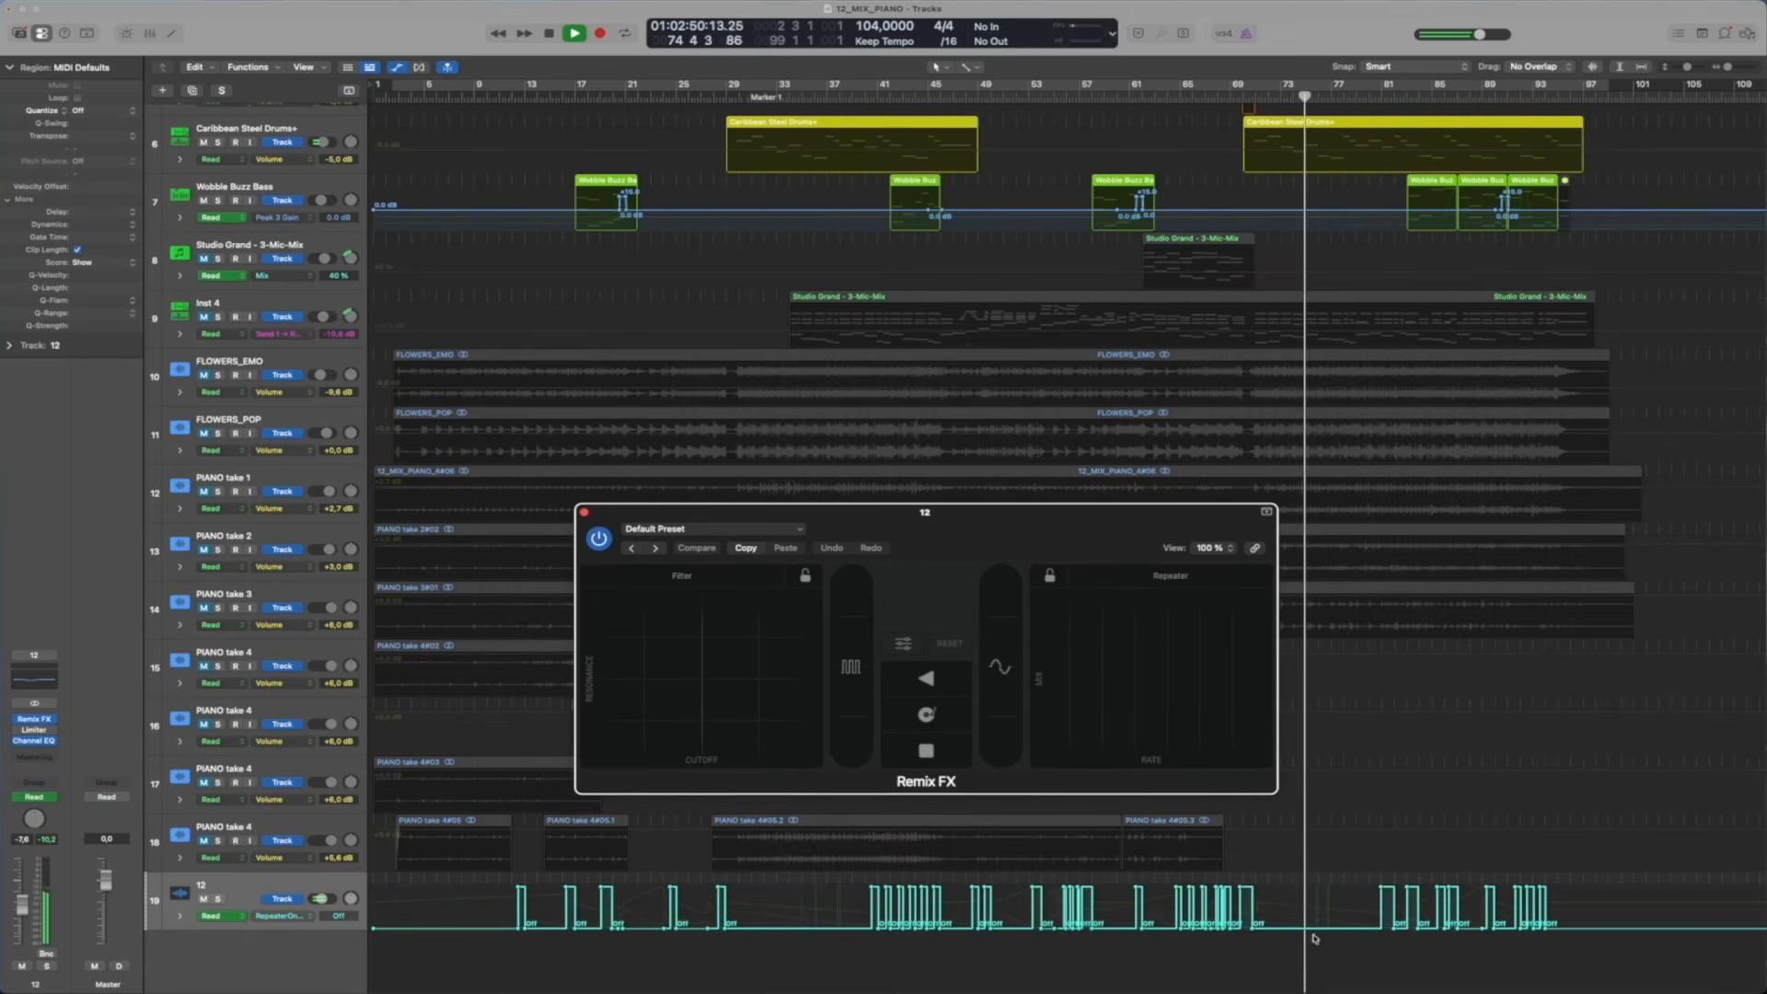
Examine the Repeater on/off automation on the 12 track alongside Remix FX as playback runs from bar 74 to bar 91
{"action": "scroll", "coordinate": [1300, 913], "scroll_direction": "up", "scroll_amount": 5}
{"action": "scroll", "coordinate": [1300, 913], "scroll_direction": "up", "scroll_amount": 3}
{"action": "scroll", "coordinate": [1141, 844], "scroll_direction": "right", "scroll_amount": 6}
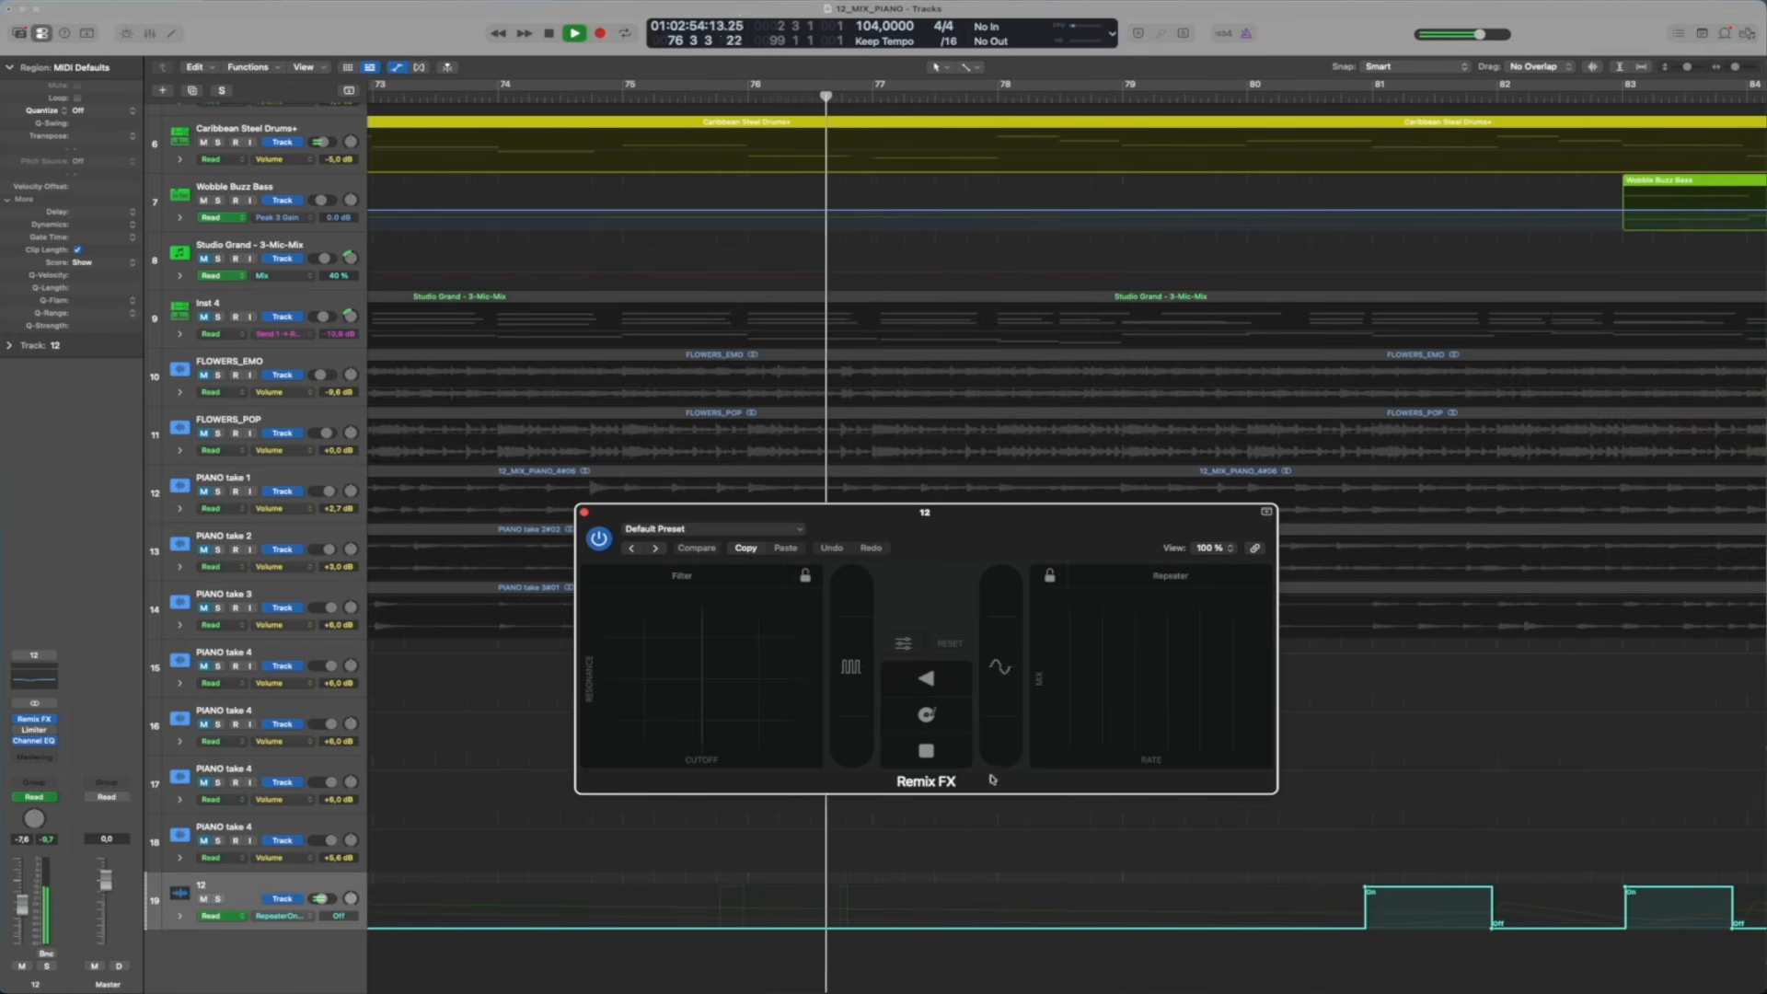
{"action": "scroll", "coordinate": [1593, 517], "scroll_direction": "down", "scroll_amount": 1}
{"action": "scroll", "coordinate": [1318, 130], "scroll_direction": "right", "scroll_amount": 2}
{"action": "scroll", "coordinate": [1316, 129], "scroll_direction": "right", "scroll_amount": 1}
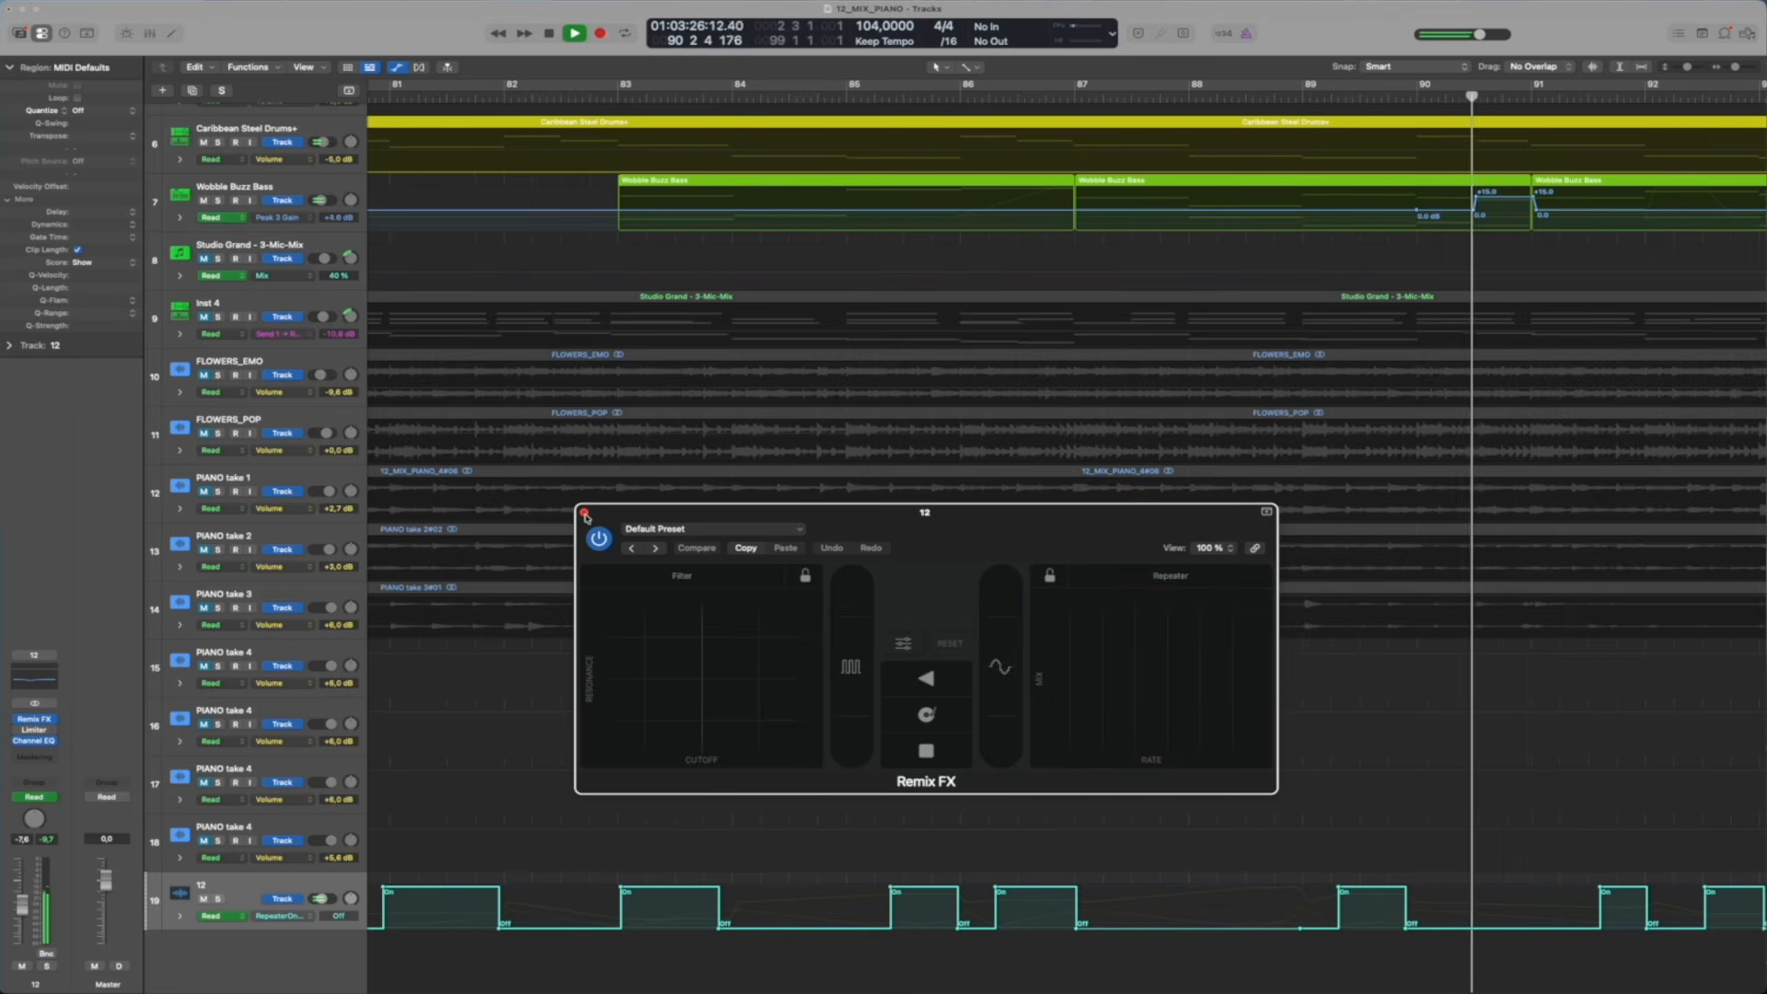
{"action": "scroll", "coordinate": [1480, 462], "scroll_direction": "up", "scroll_amount": 5}
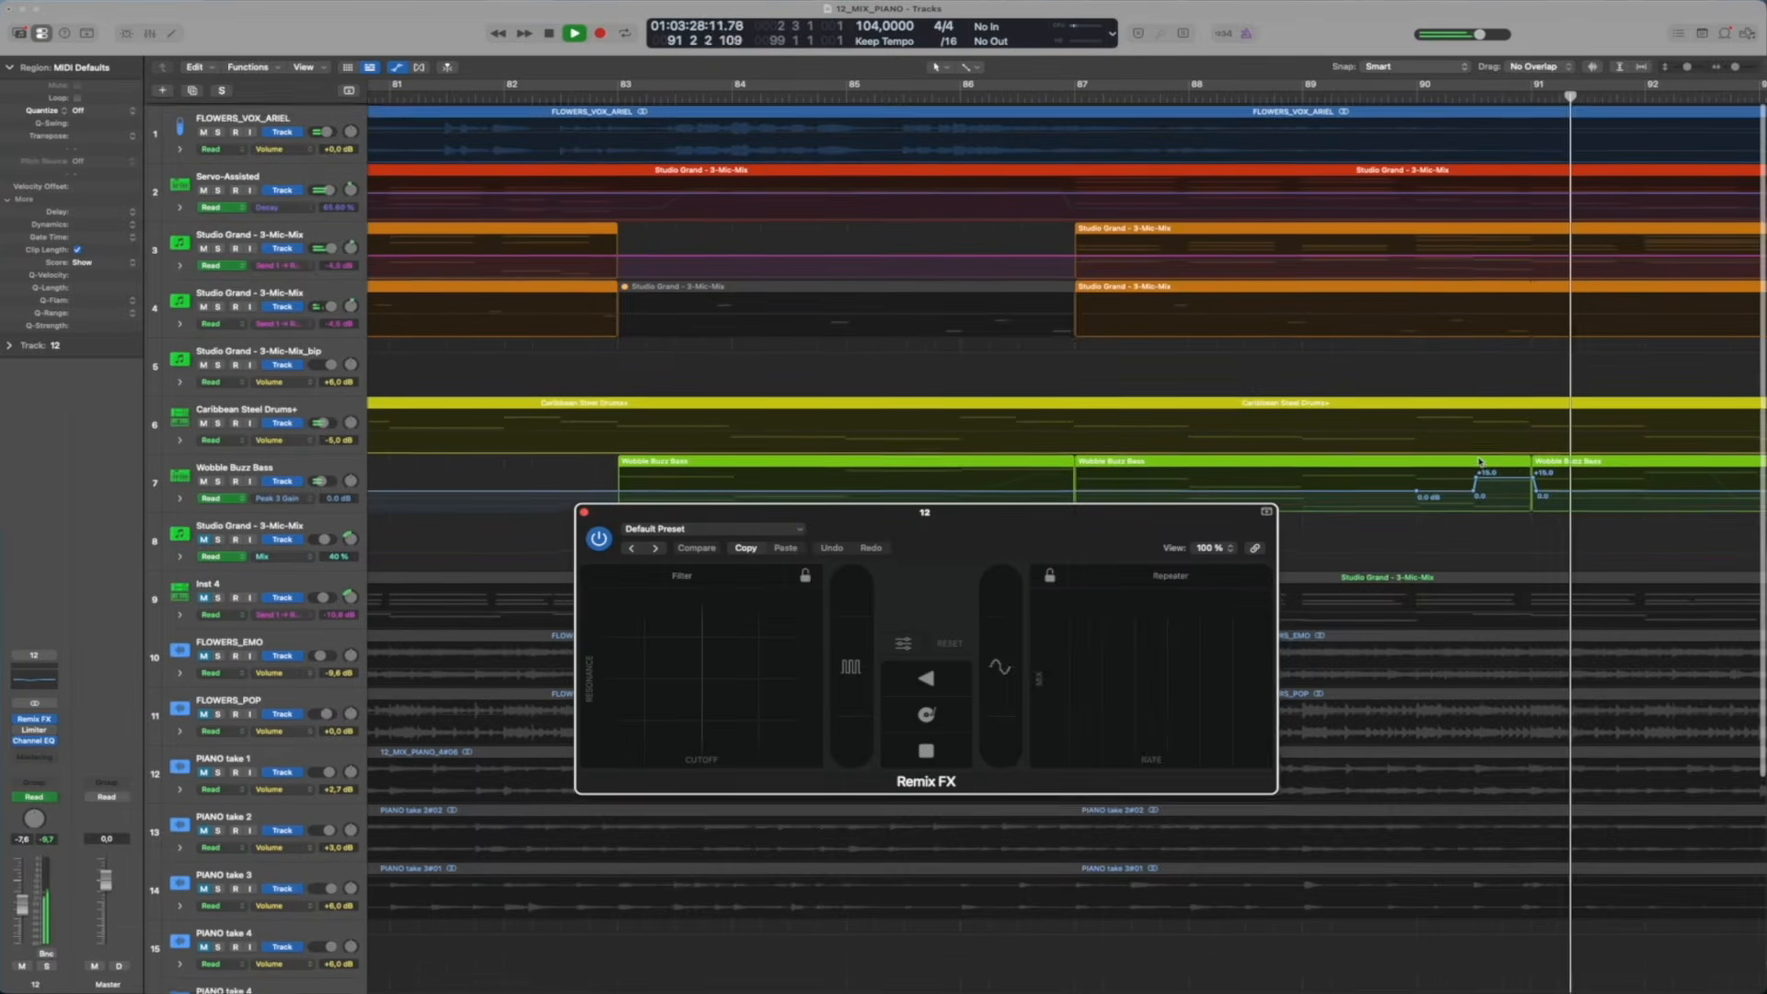
Show the final Repeater on/off automation on the 12 track around bars 89 to 94 and close Remix FX
{"action": "scroll", "coordinate": [1480, 462], "scroll_direction": "down", "scroll_amount": 5}
{"action": "scroll", "coordinate": [1480, 462], "scroll_direction": "right", "scroll_amount": 8}
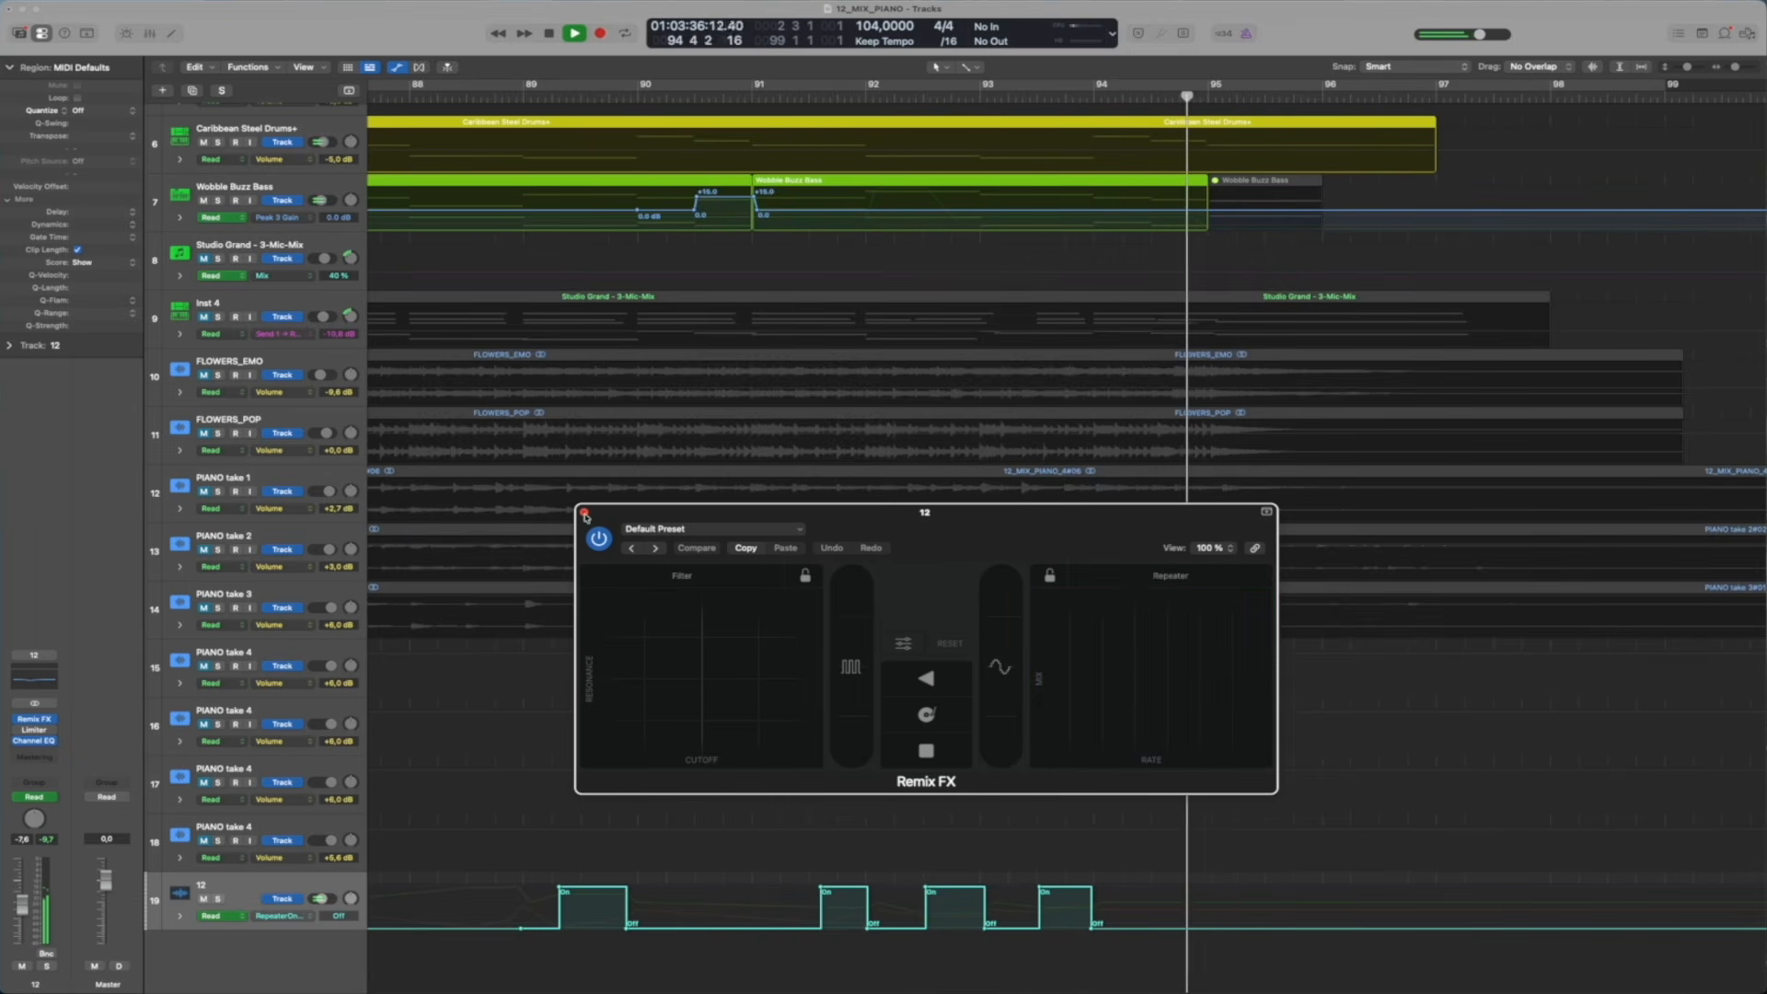
{"action": "left_click", "coordinate": [585, 516]}
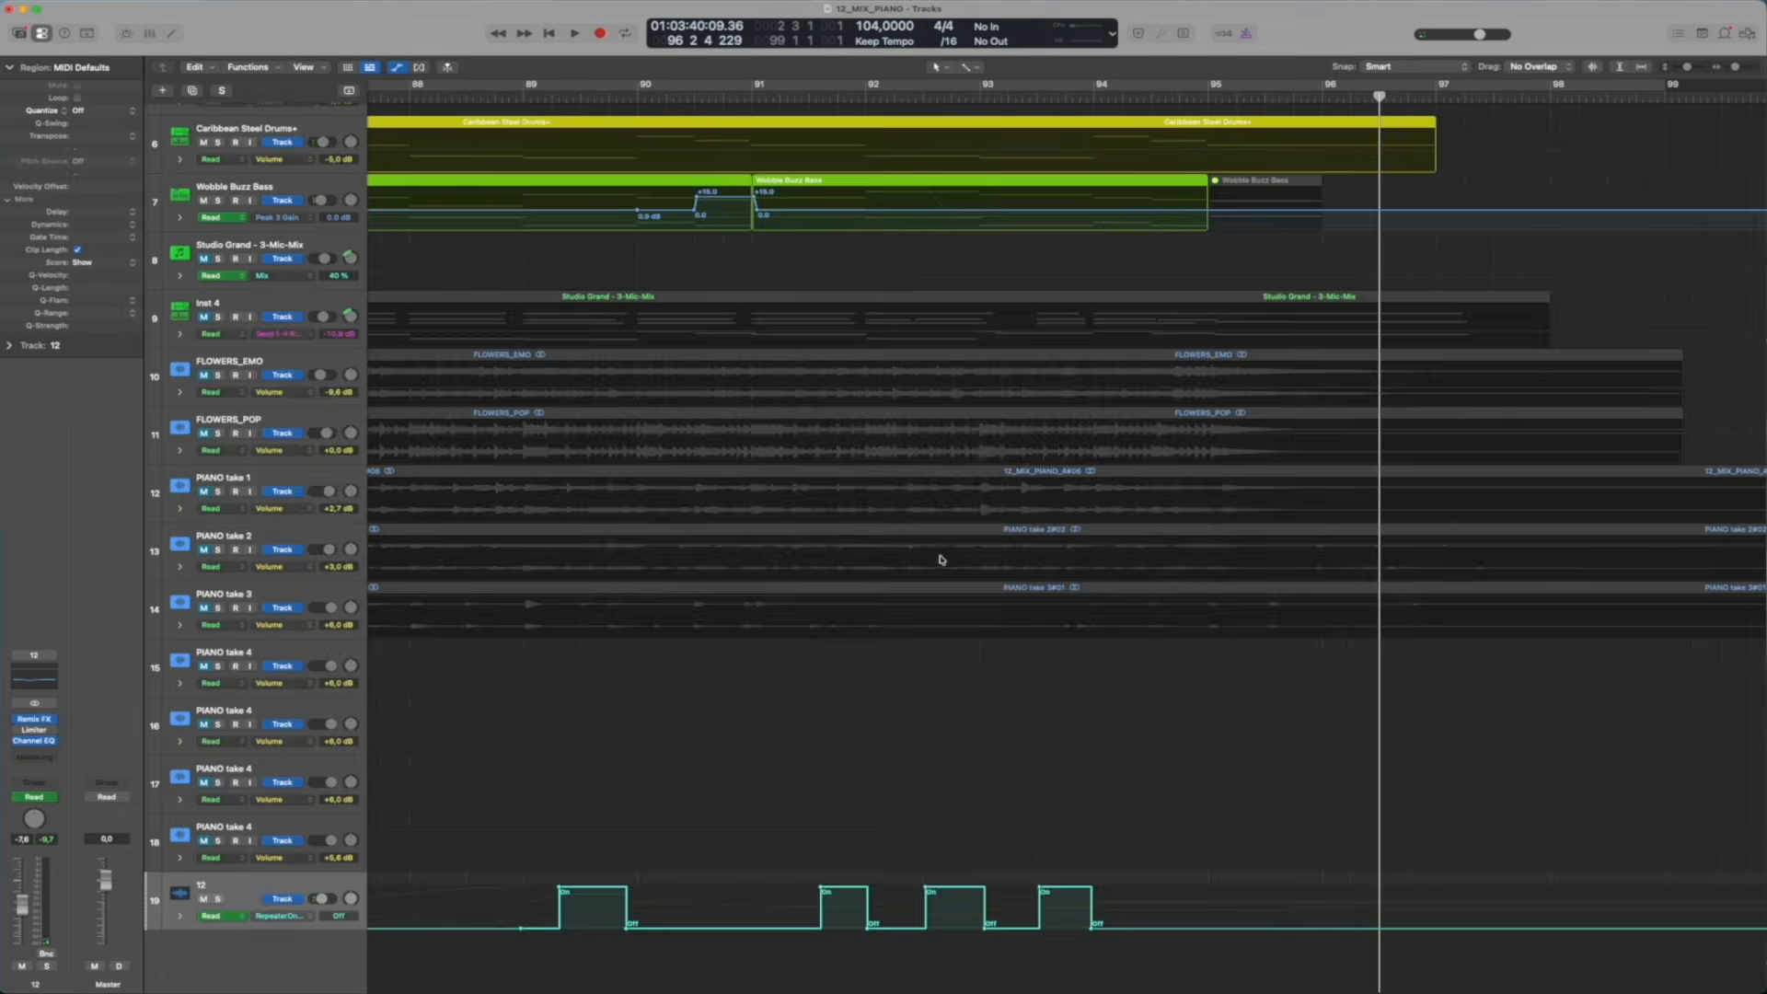
Stop playback at bar 96 and hide the automation lanes on all tracks
{"action": "key", "text": "space"}
{"action": "key", "text": "a"}
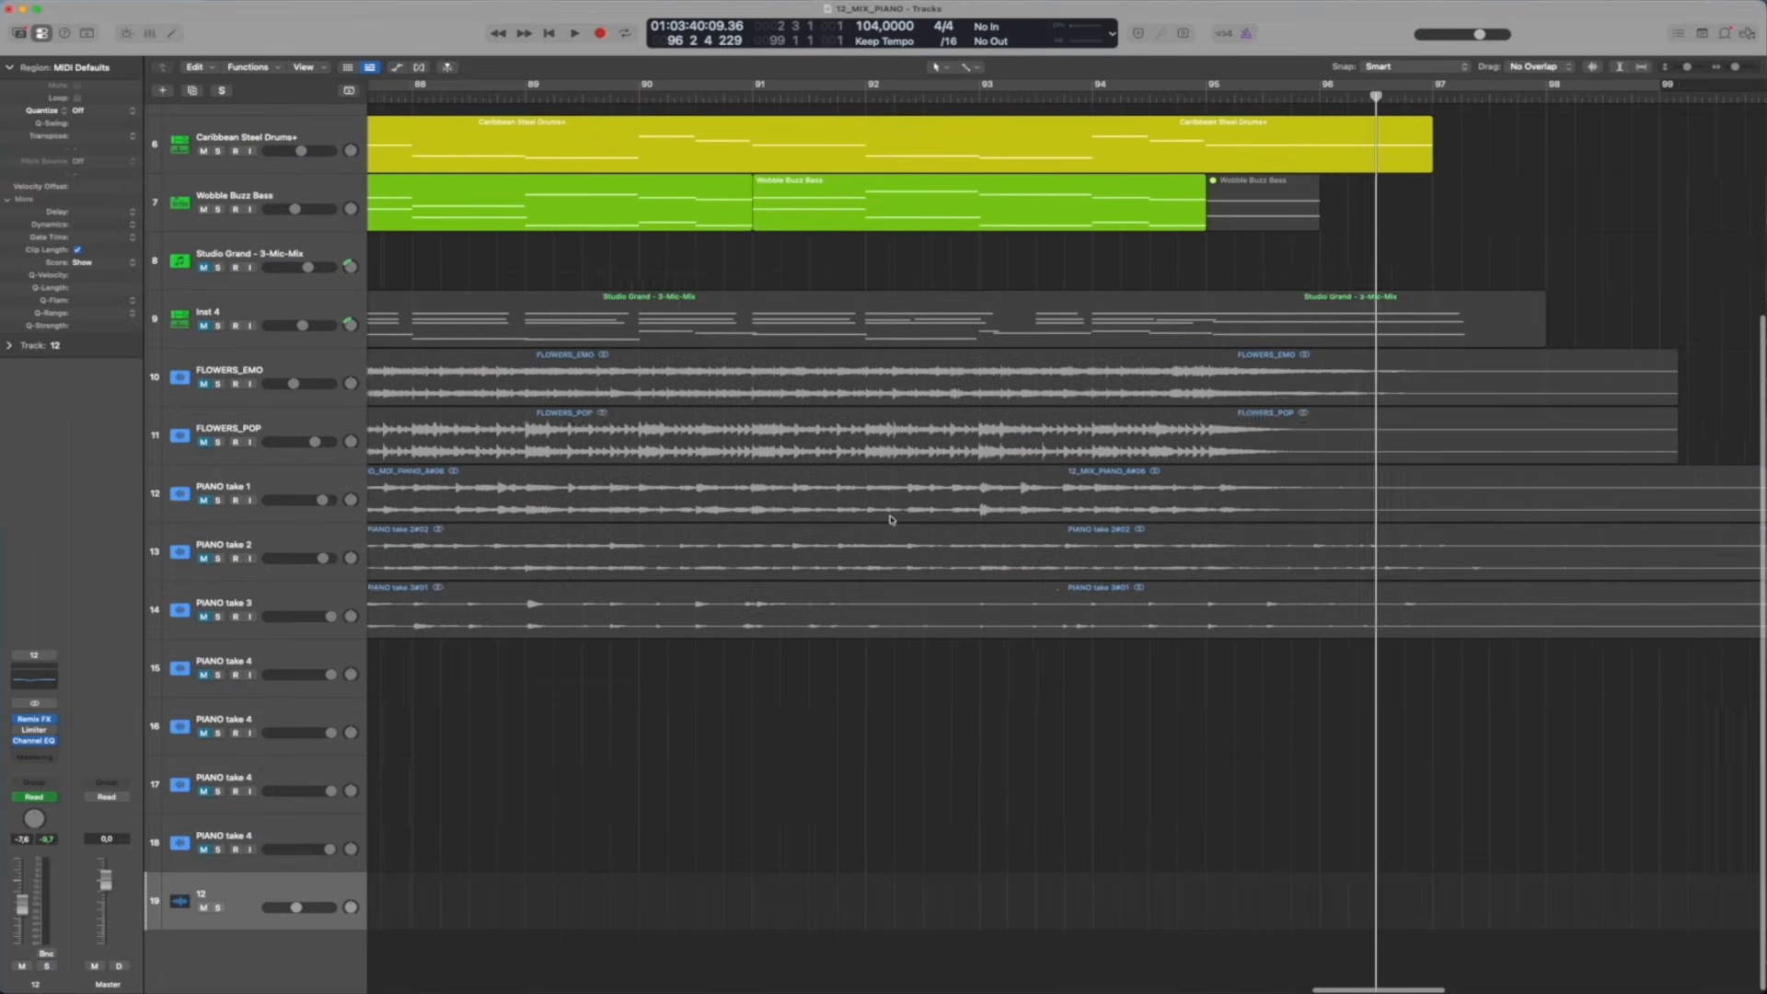
{"action": "scroll", "coordinate": [891, 520], "scroll_direction": "down", "scroll_amount": 10}
{"action": "scroll", "coordinate": [473, 357], "scroll_direction": "down", "scroll_amount": 5}
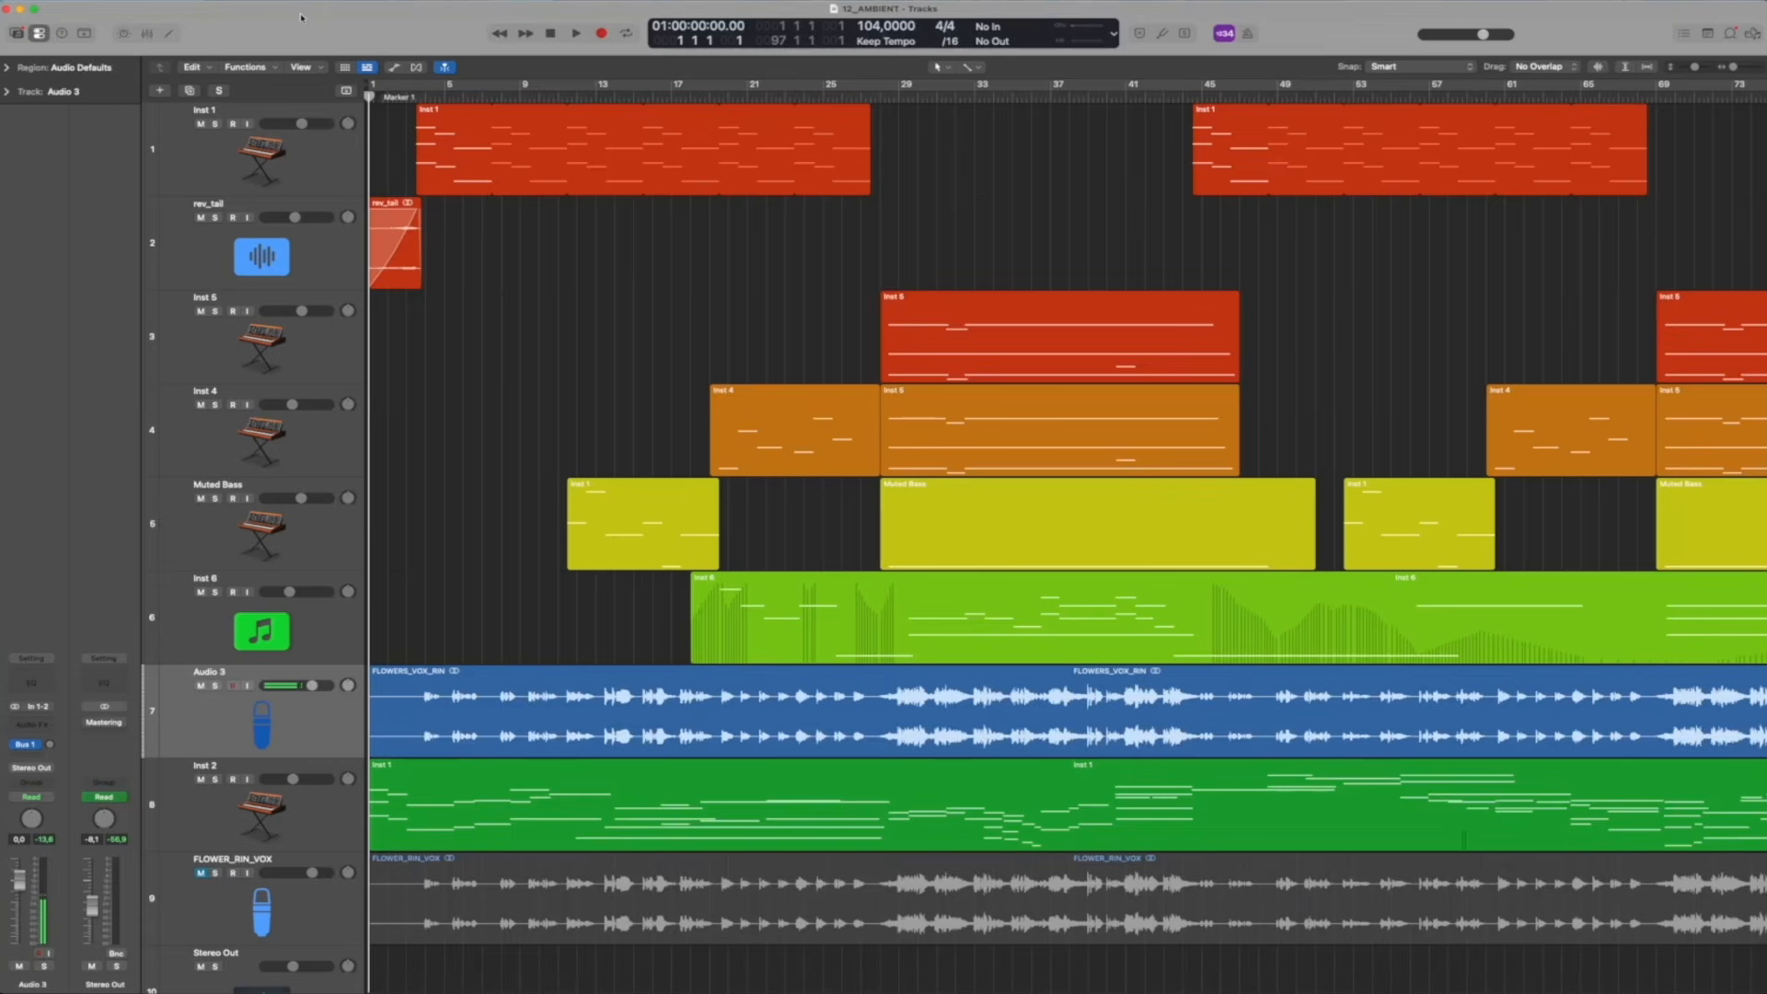
Play the 12_AMBIENT mix from the beginning to about bar 11, and return the playhead to the start
{"action": "key", "text": "space"}
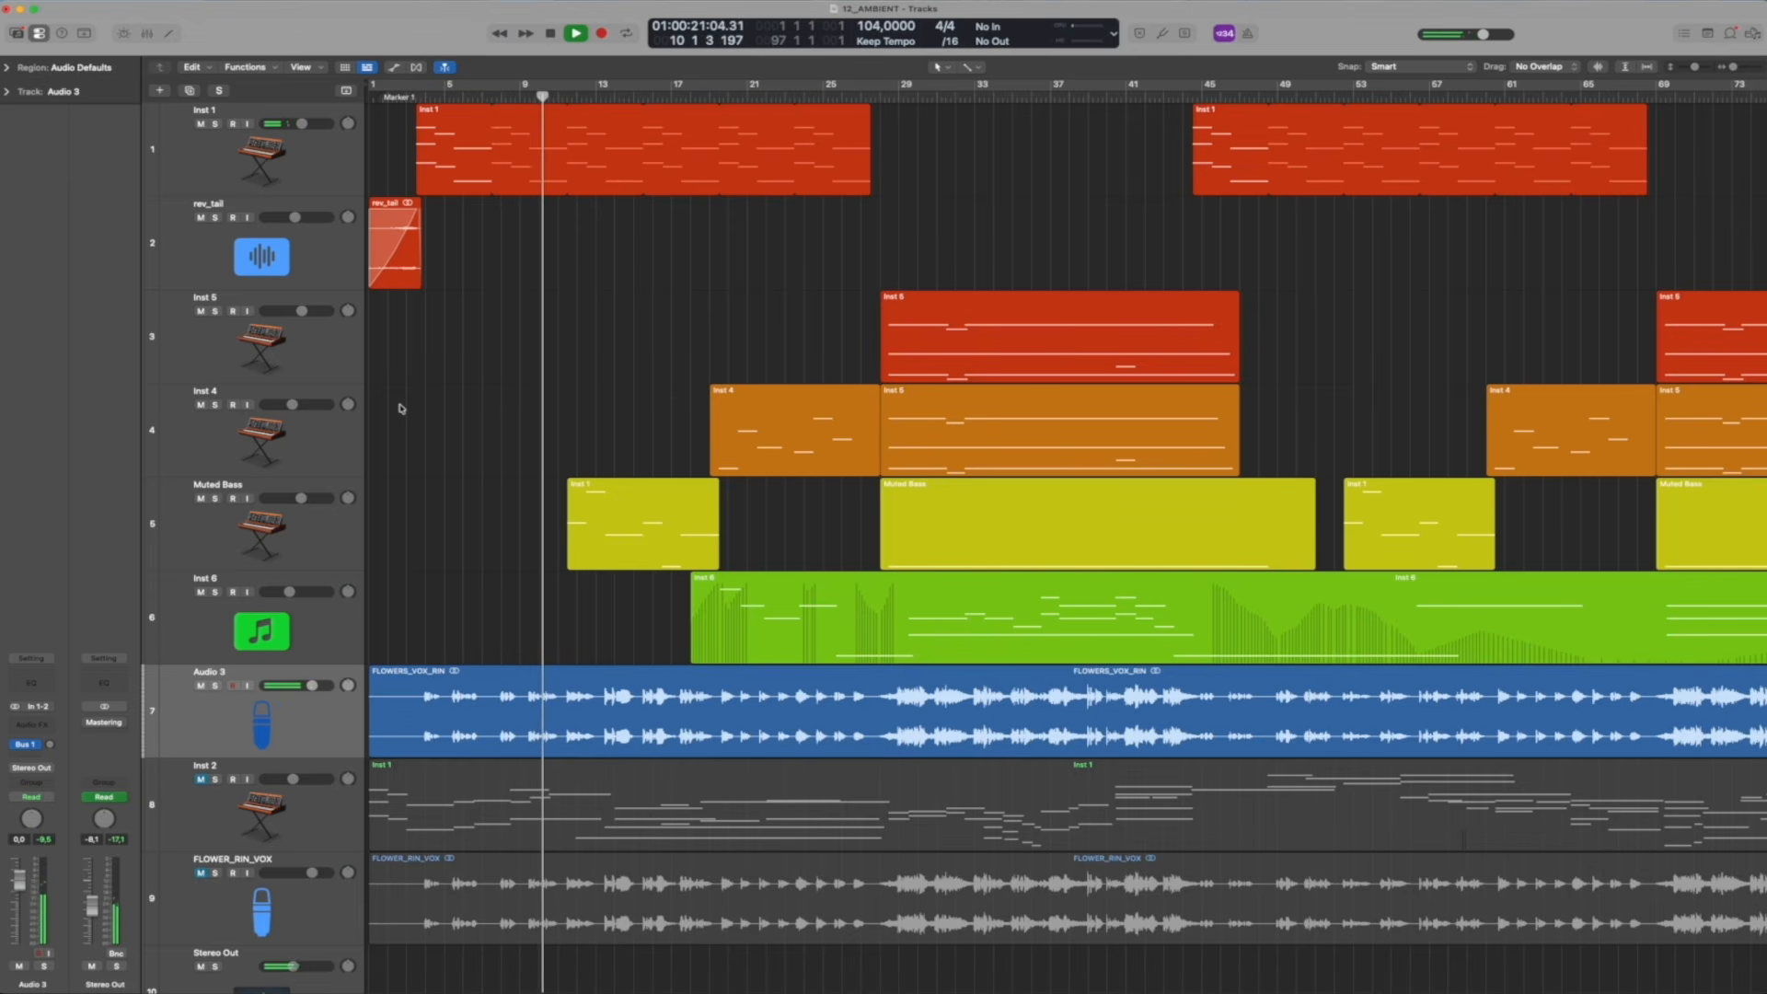
{"action": "key", "text": "space"}
{"action": "left_click", "coordinate": [430, 725]}
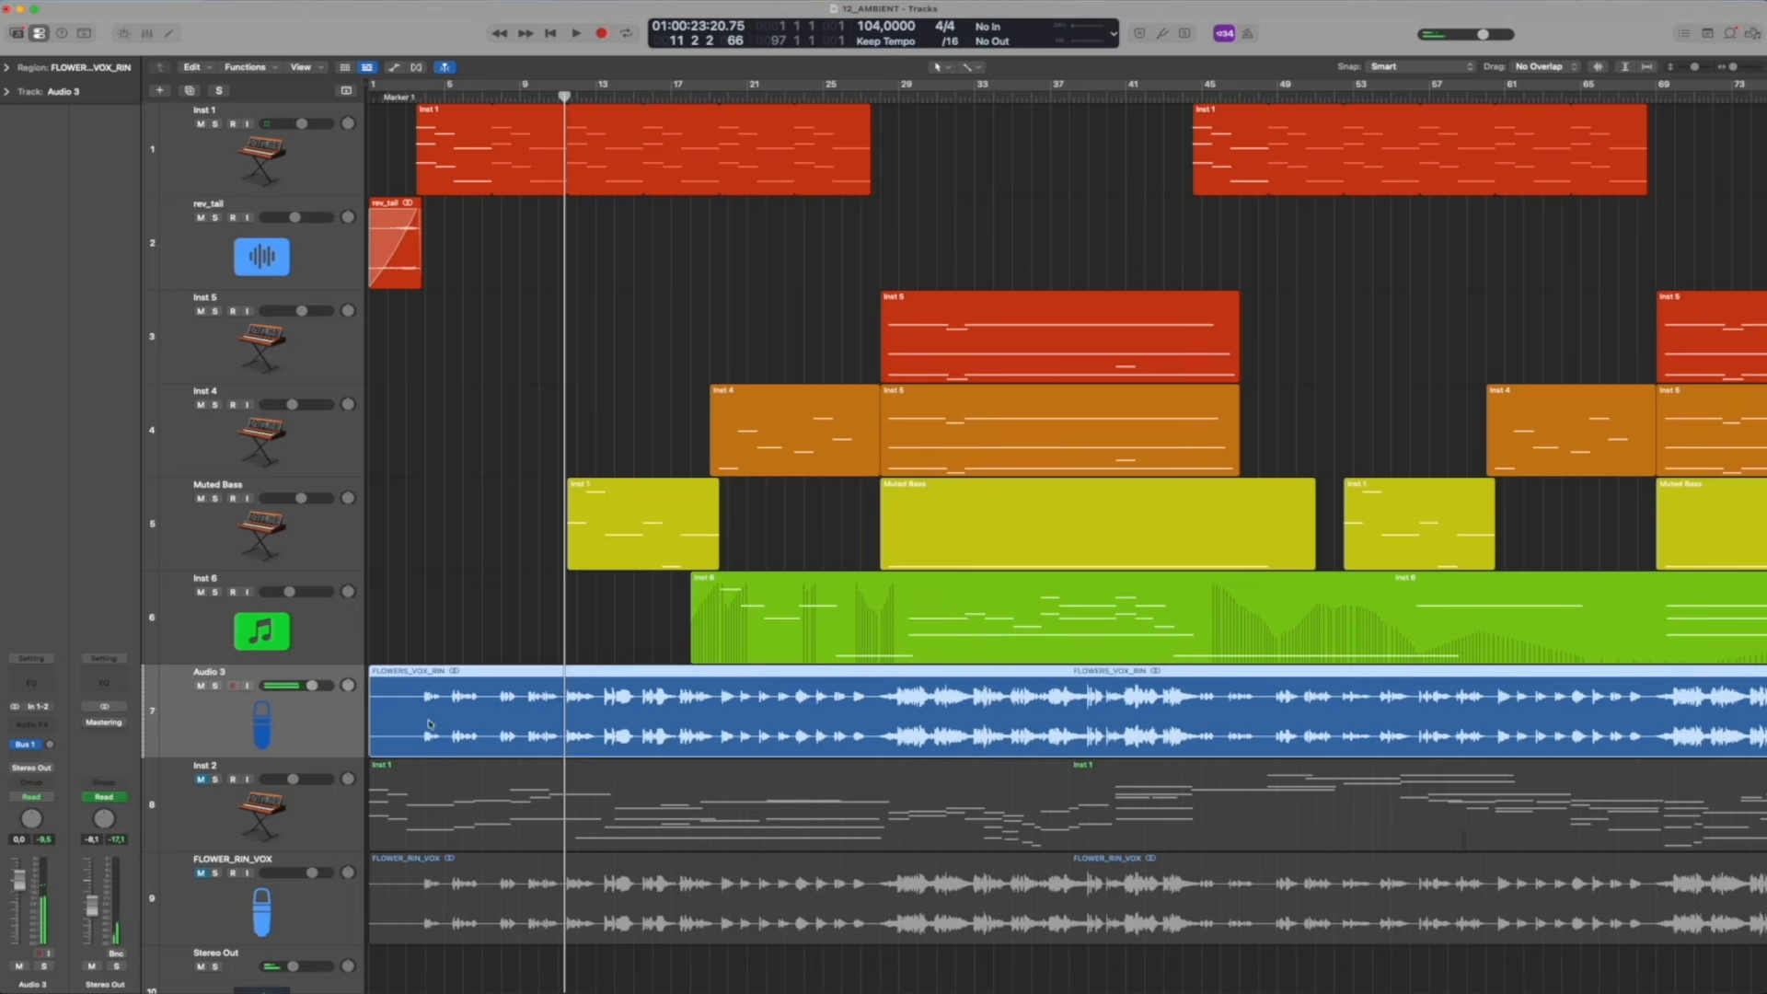
{"action": "key", "text": "Return"}
Select the vocal region on the Audio 3 track, followed by the Inst 6 track
{"action": "left_click", "coordinate": [483, 632]}
{"action": "left_click", "coordinate": [450, 719]}
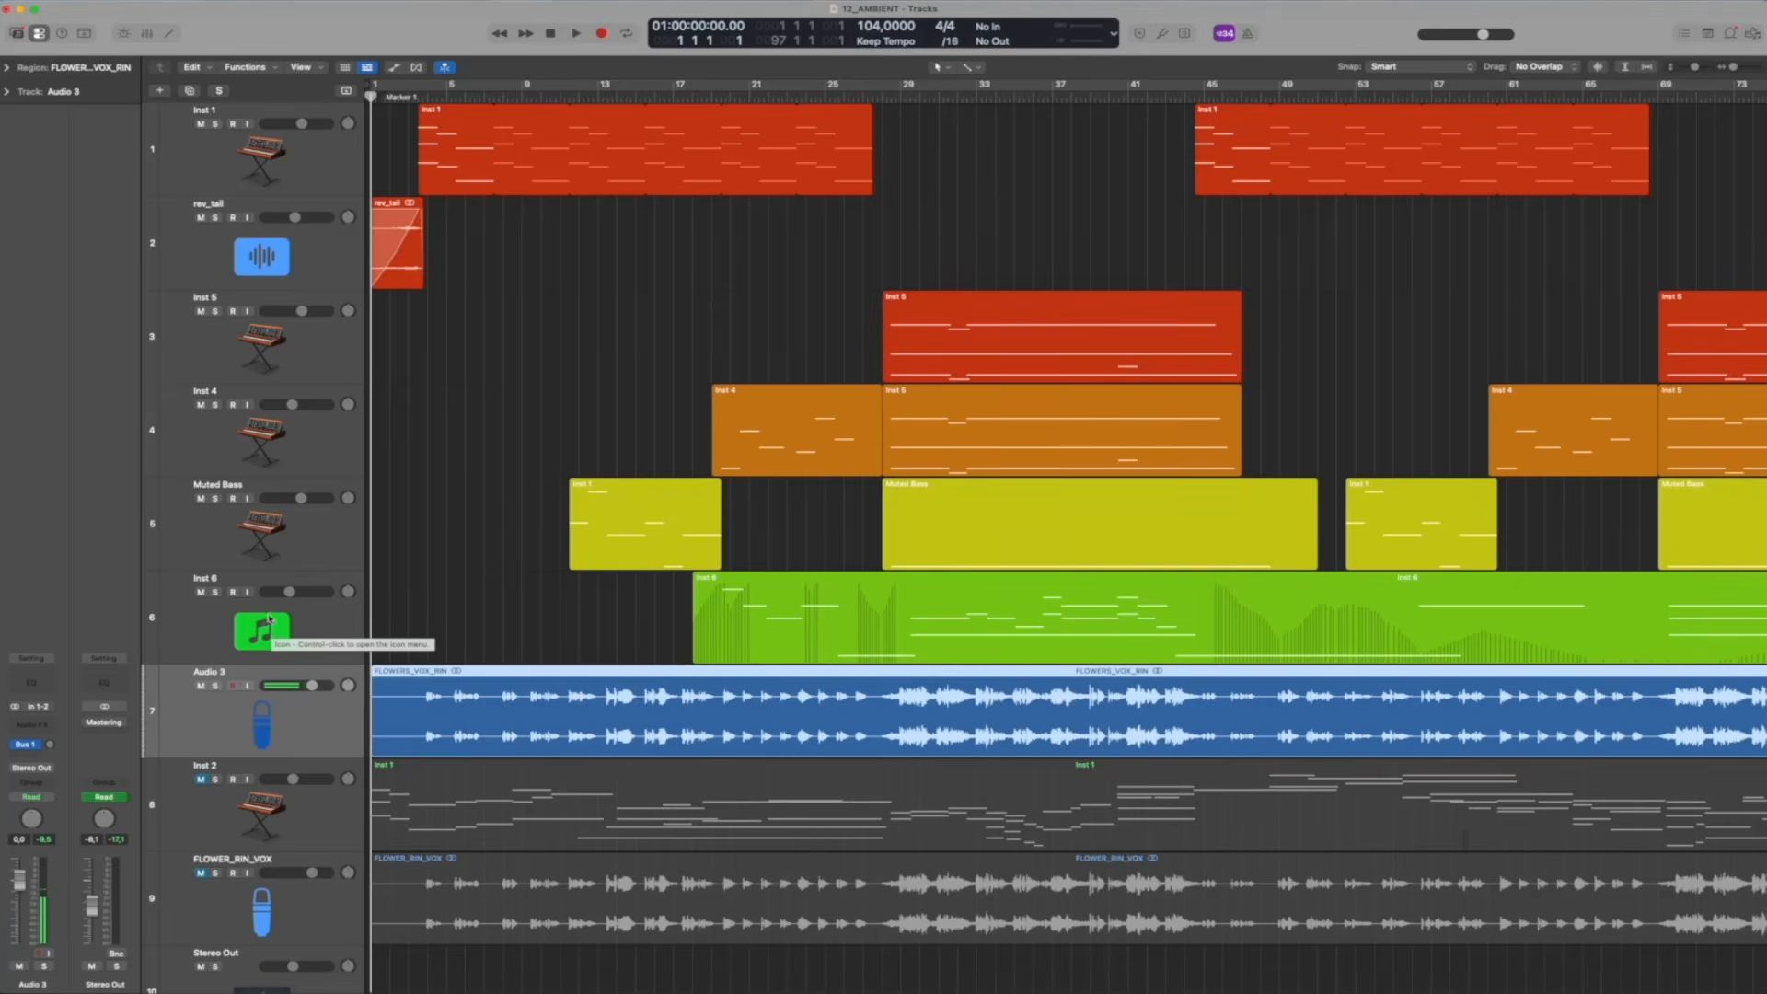
{"action": "left_click", "coordinate": [305, 627]}
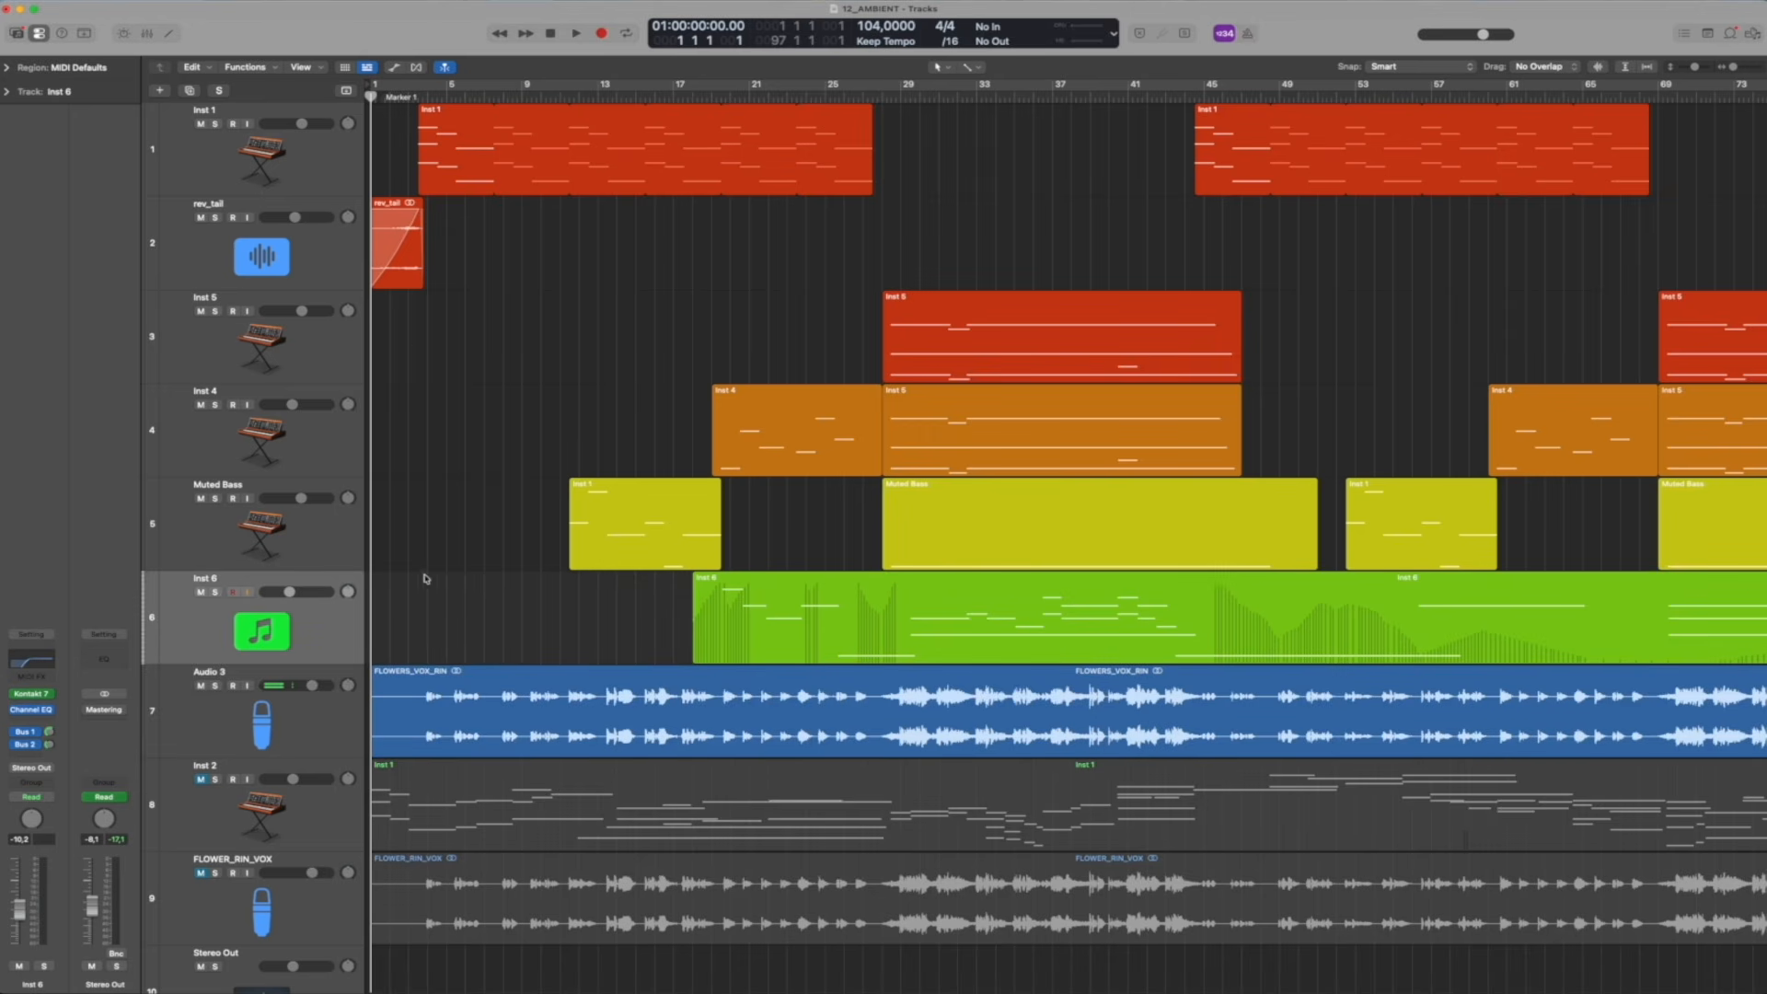
Unmute Inst 2, solo it together with the Audio 3 vocal, and play both from the beginning with Inst 2 selected
{"action": "left_click_drag", "start_coordinate": [415, 98], "coordinate": [370, 99]}
{"action": "left_click", "coordinate": [201, 780]}
{"action": "left_click", "coordinate": [214, 686]}
{"action": "left_click", "coordinate": [215, 780]}
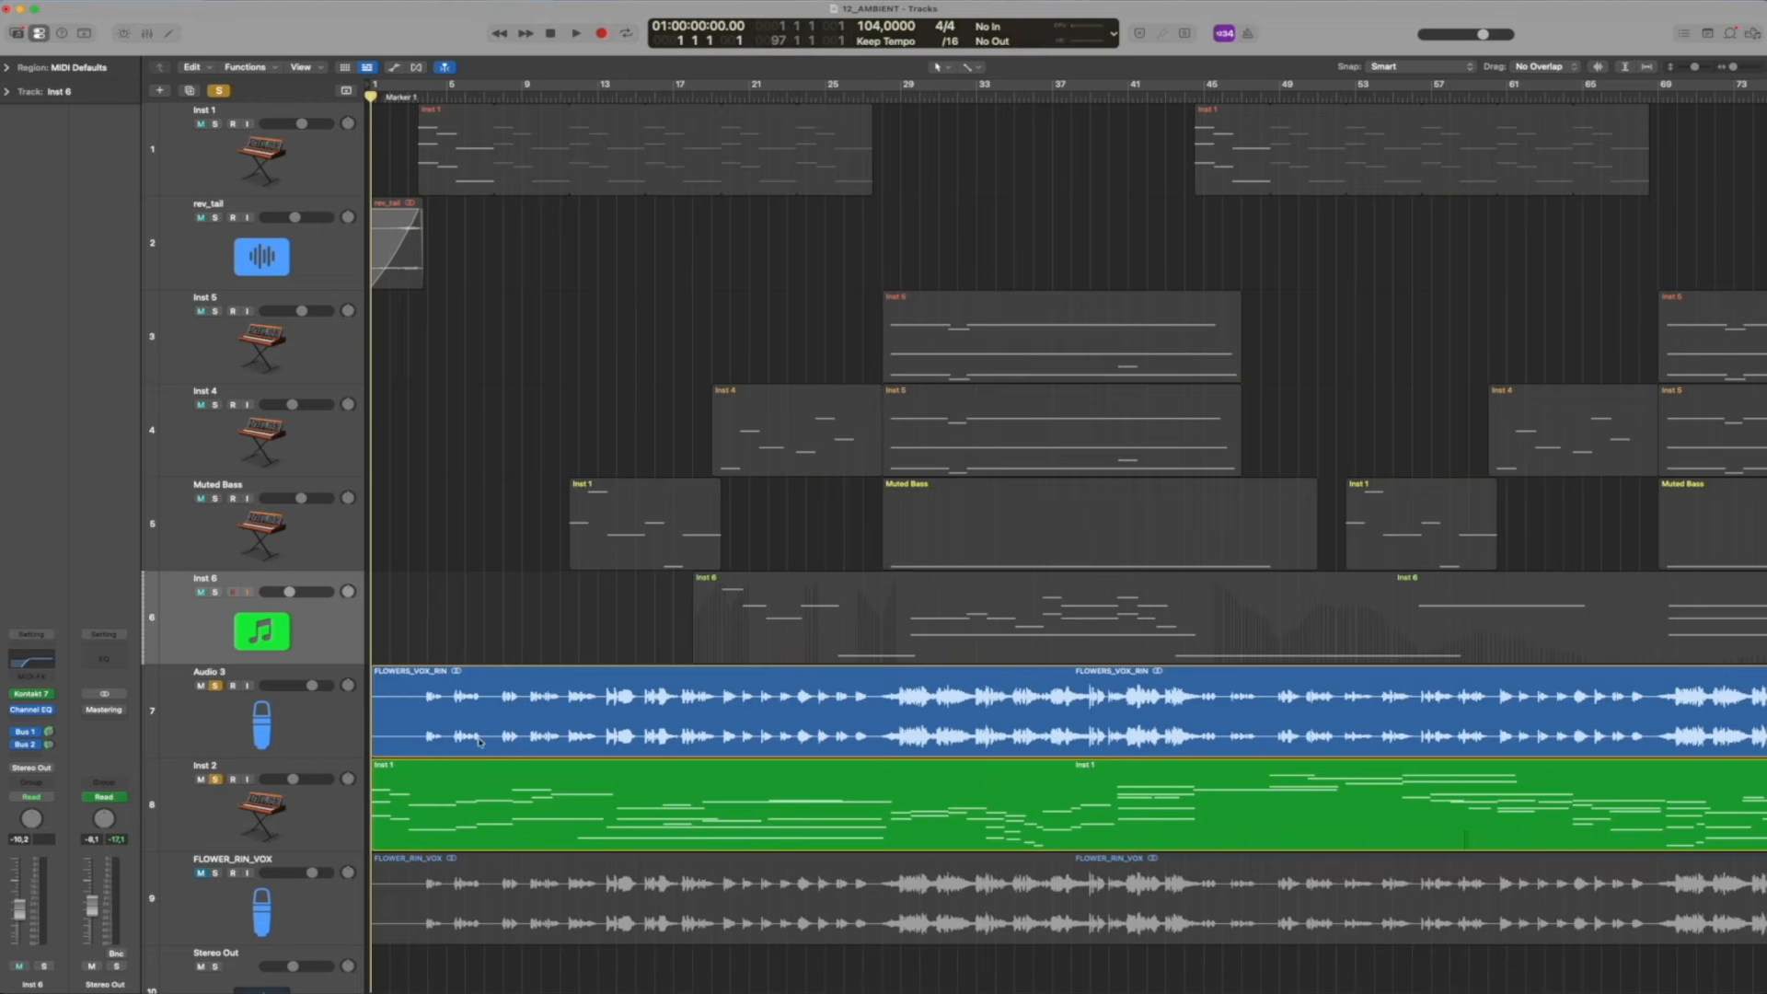
{"action": "left_click", "coordinate": [308, 817]}
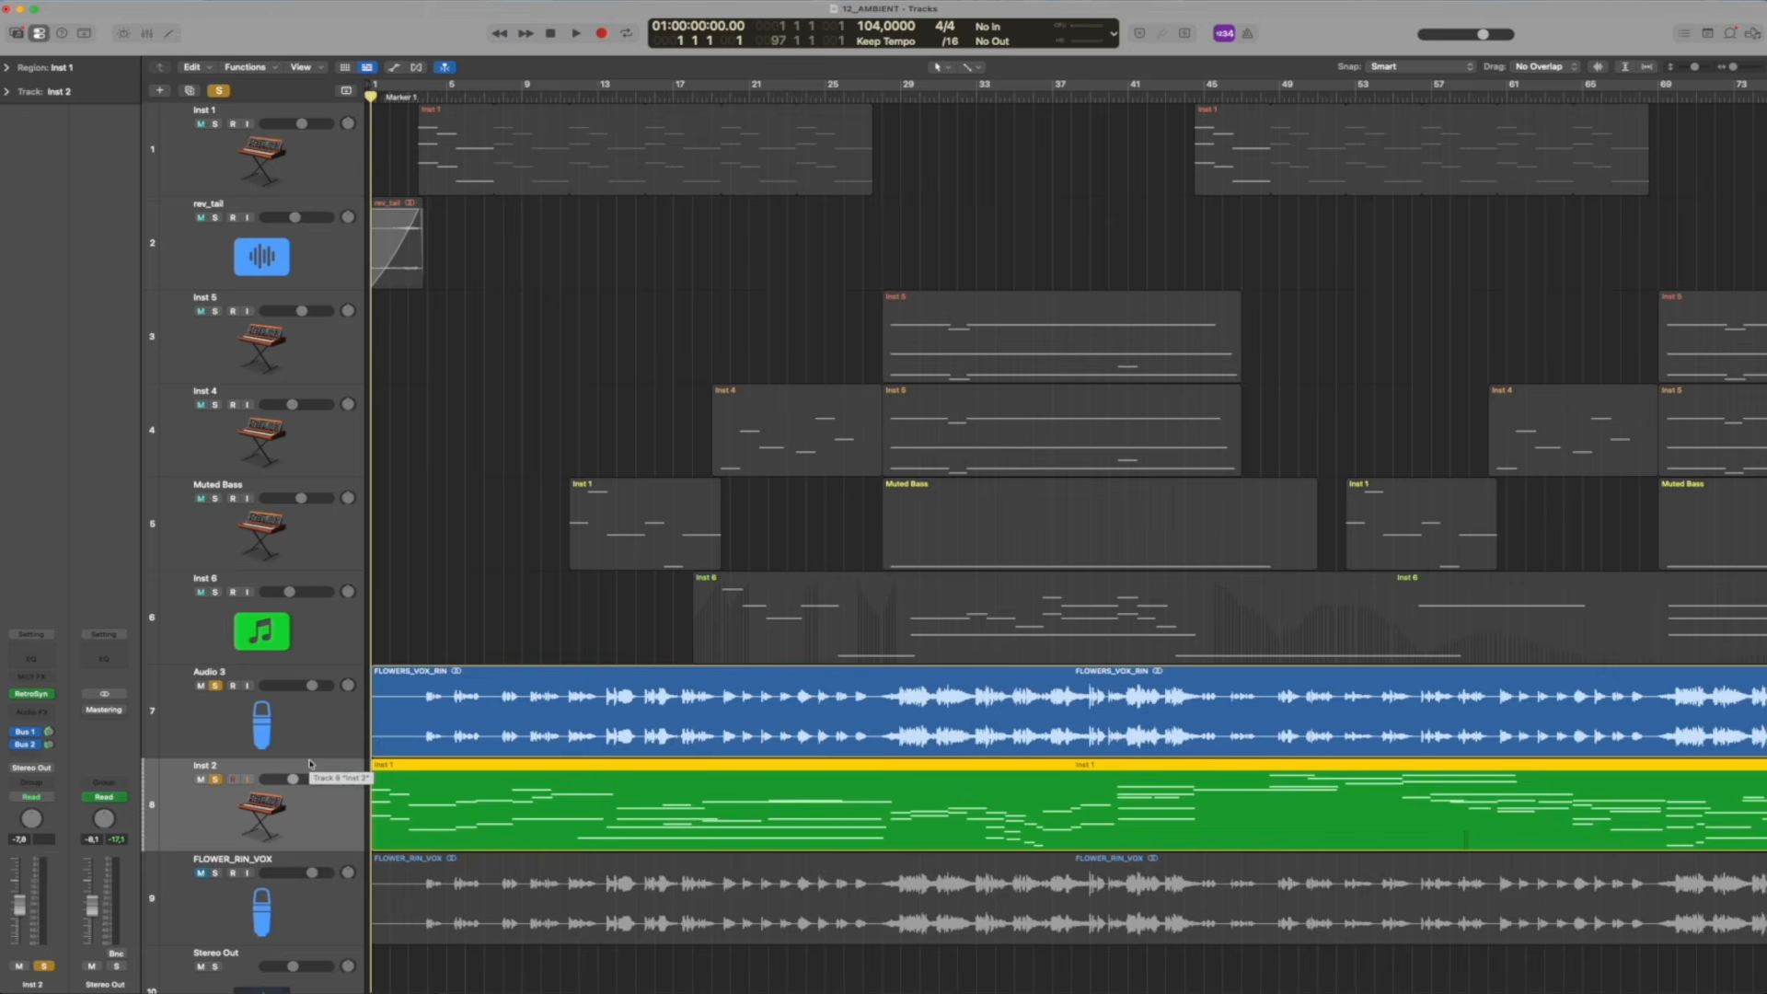
{"action": "key", "text": "space"}
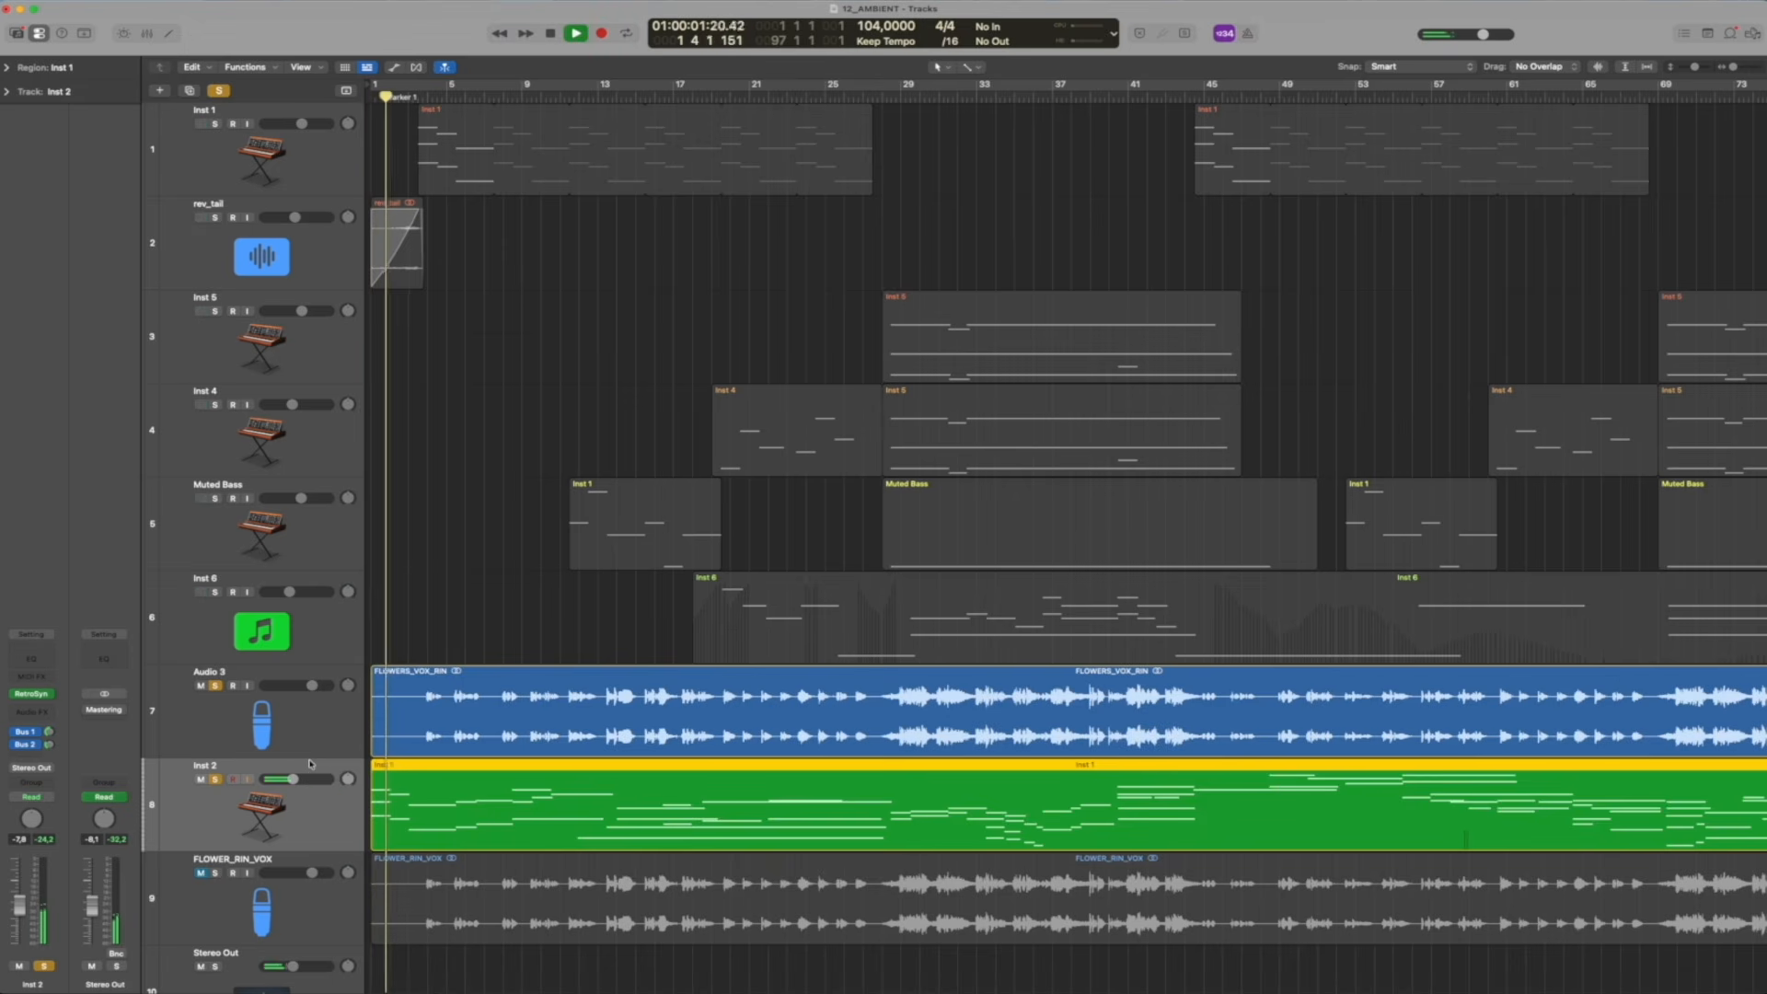
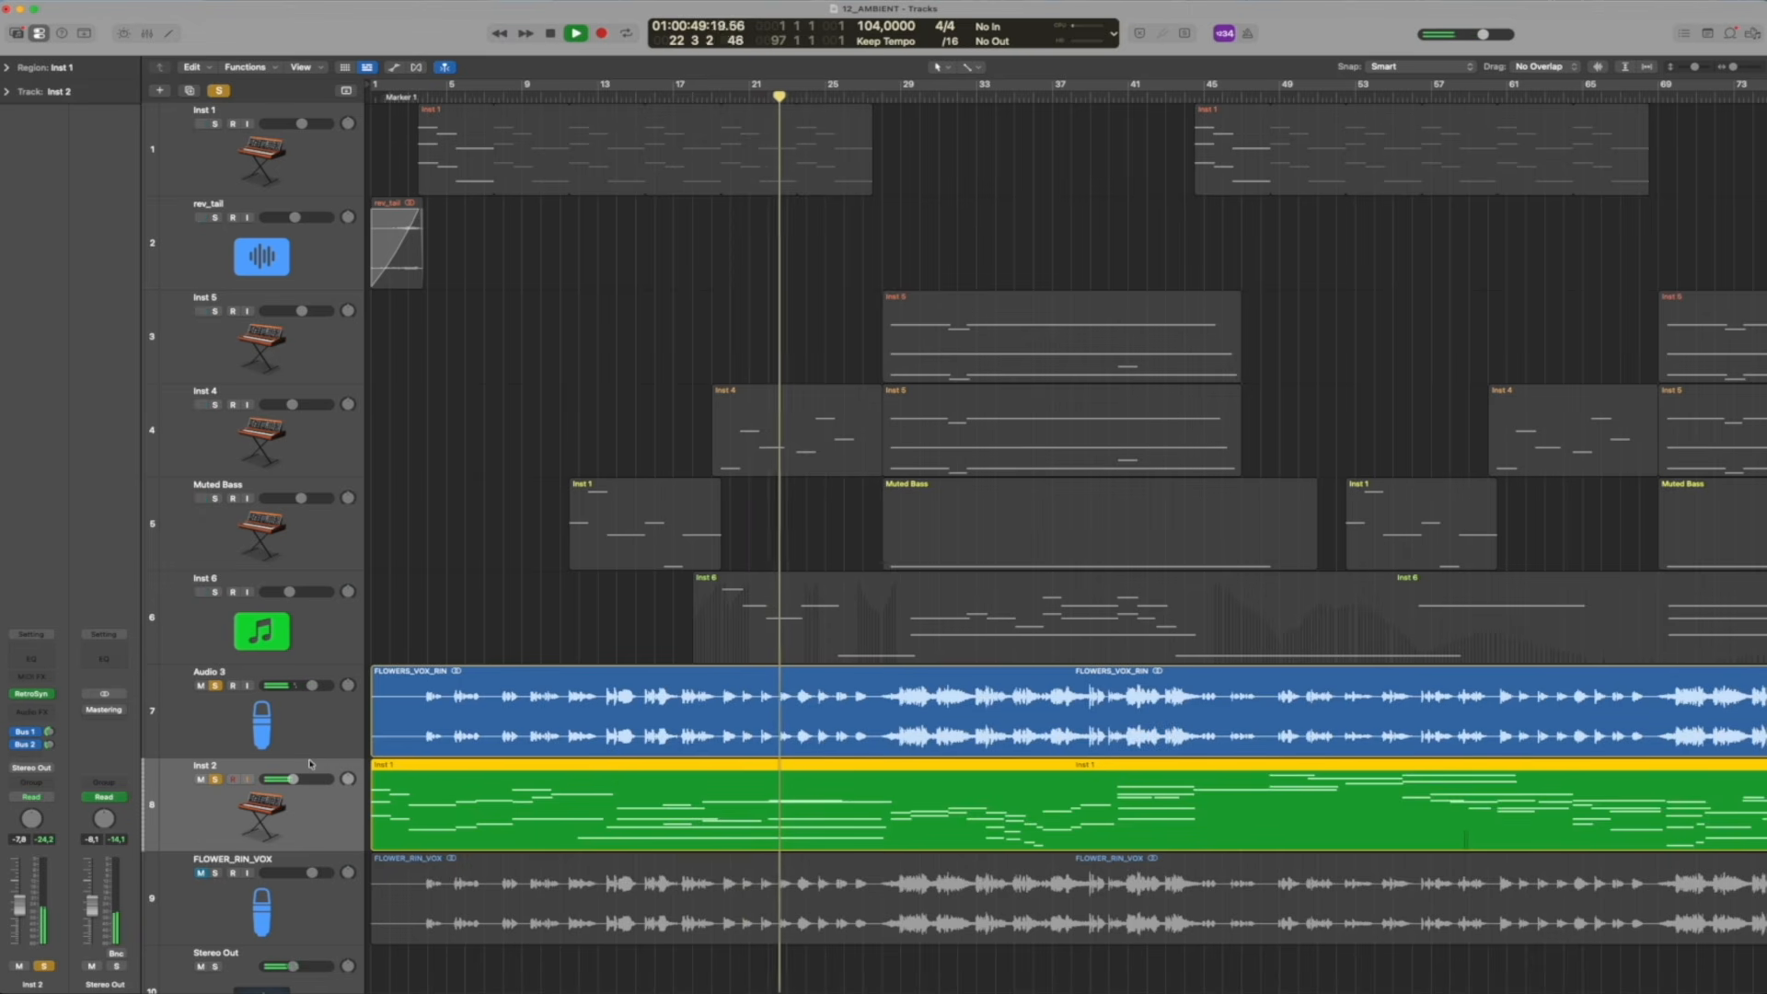
Stop playback at bar 23, look along the Audio 3 and Inst 2 regions, and return the playhead to the start
{"action": "key", "text": "space"}
{"action": "scroll", "coordinate": [978, 787], "scroll_direction": "right", "scroll_amount": 10}
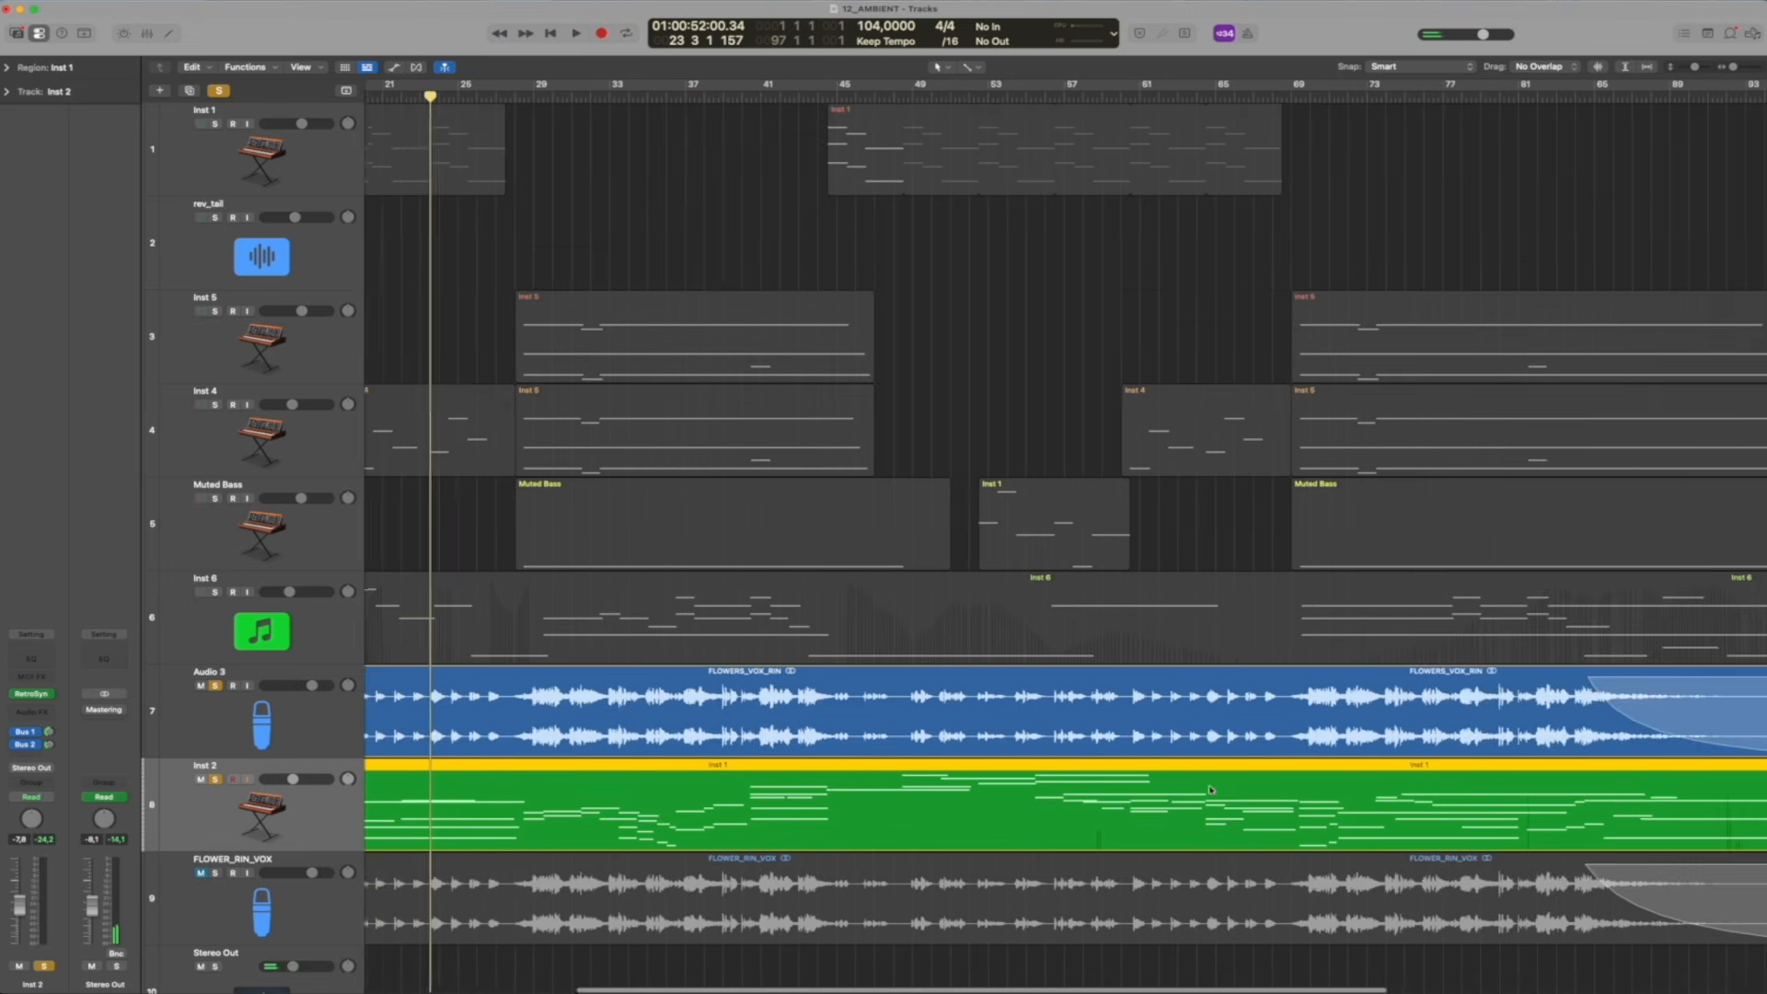
{"action": "scroll", "coordinate": [1250, 781], "scroll_direction": "left", "scroll_amount": 10}
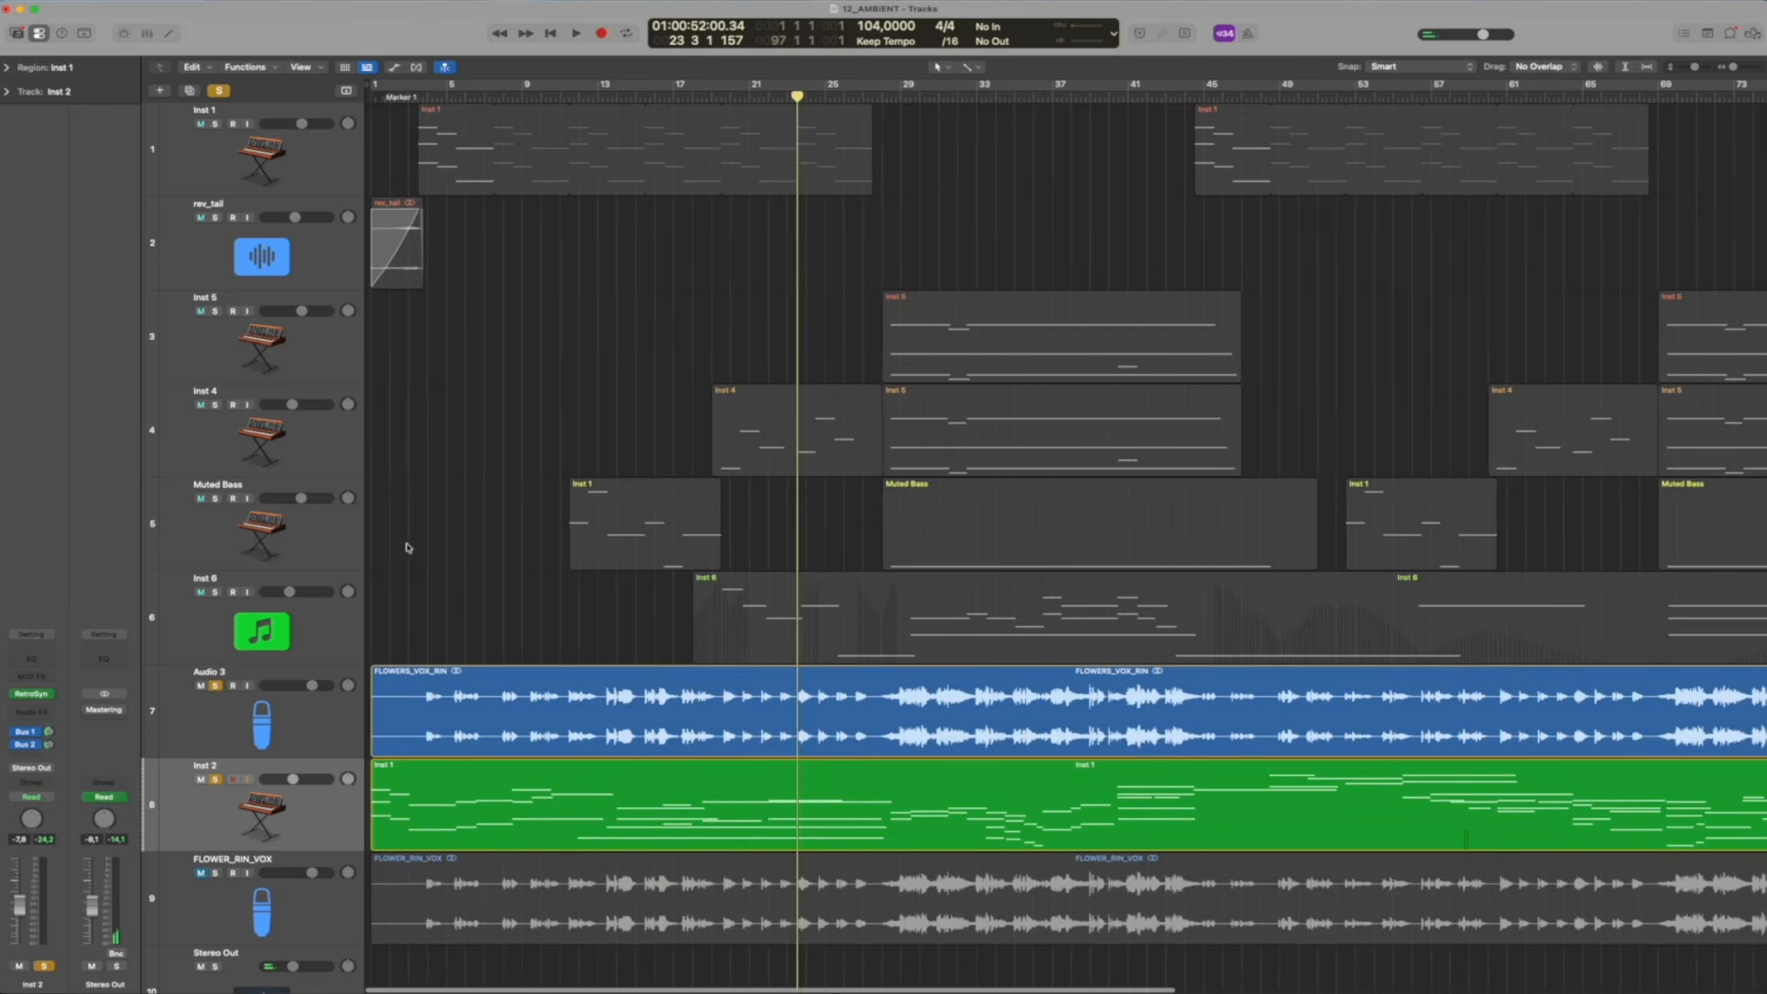
{"action": "left_click_drag", "start_coordinate": [383, 92], "coordinate": [327, 107]}
Clear the solos from Audio 3 and Inst 2 and mute both tracks
{"action": "key", "text": "s"}
{"action": "left_click", "coordinate": [214, 685]}
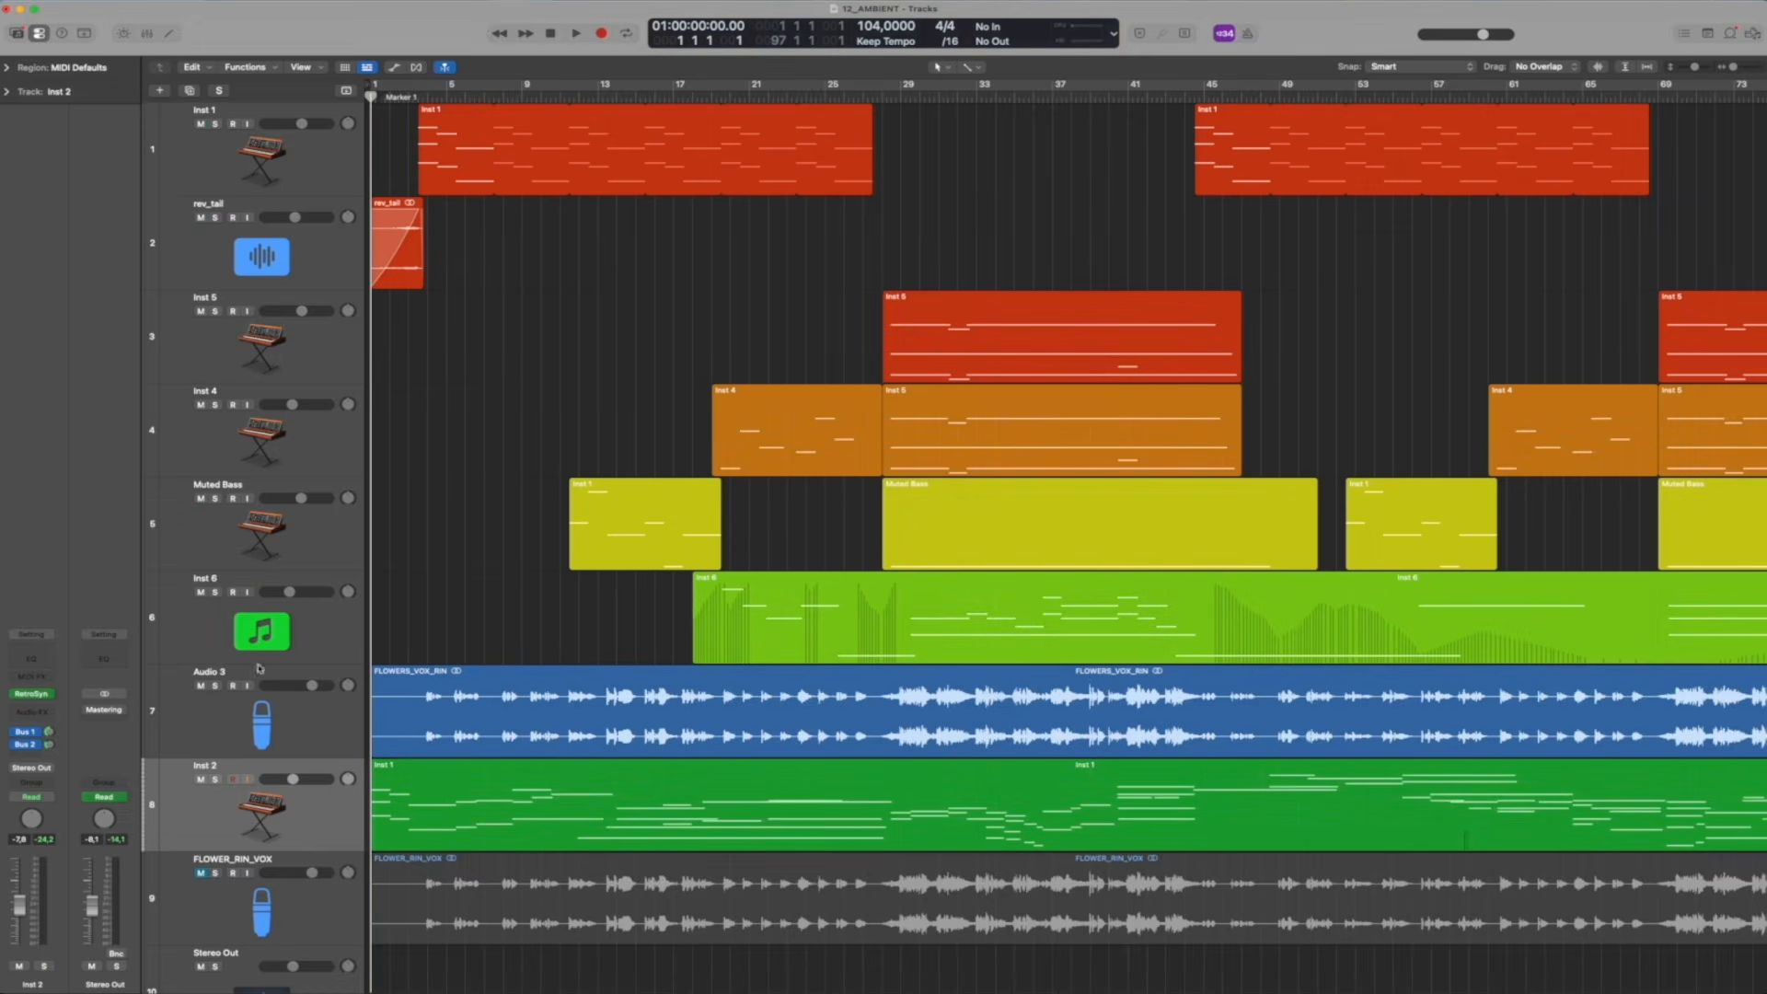
{"action": "left_click", "coordinate": [201, 686]}
{"action": "key", "text": "m"}
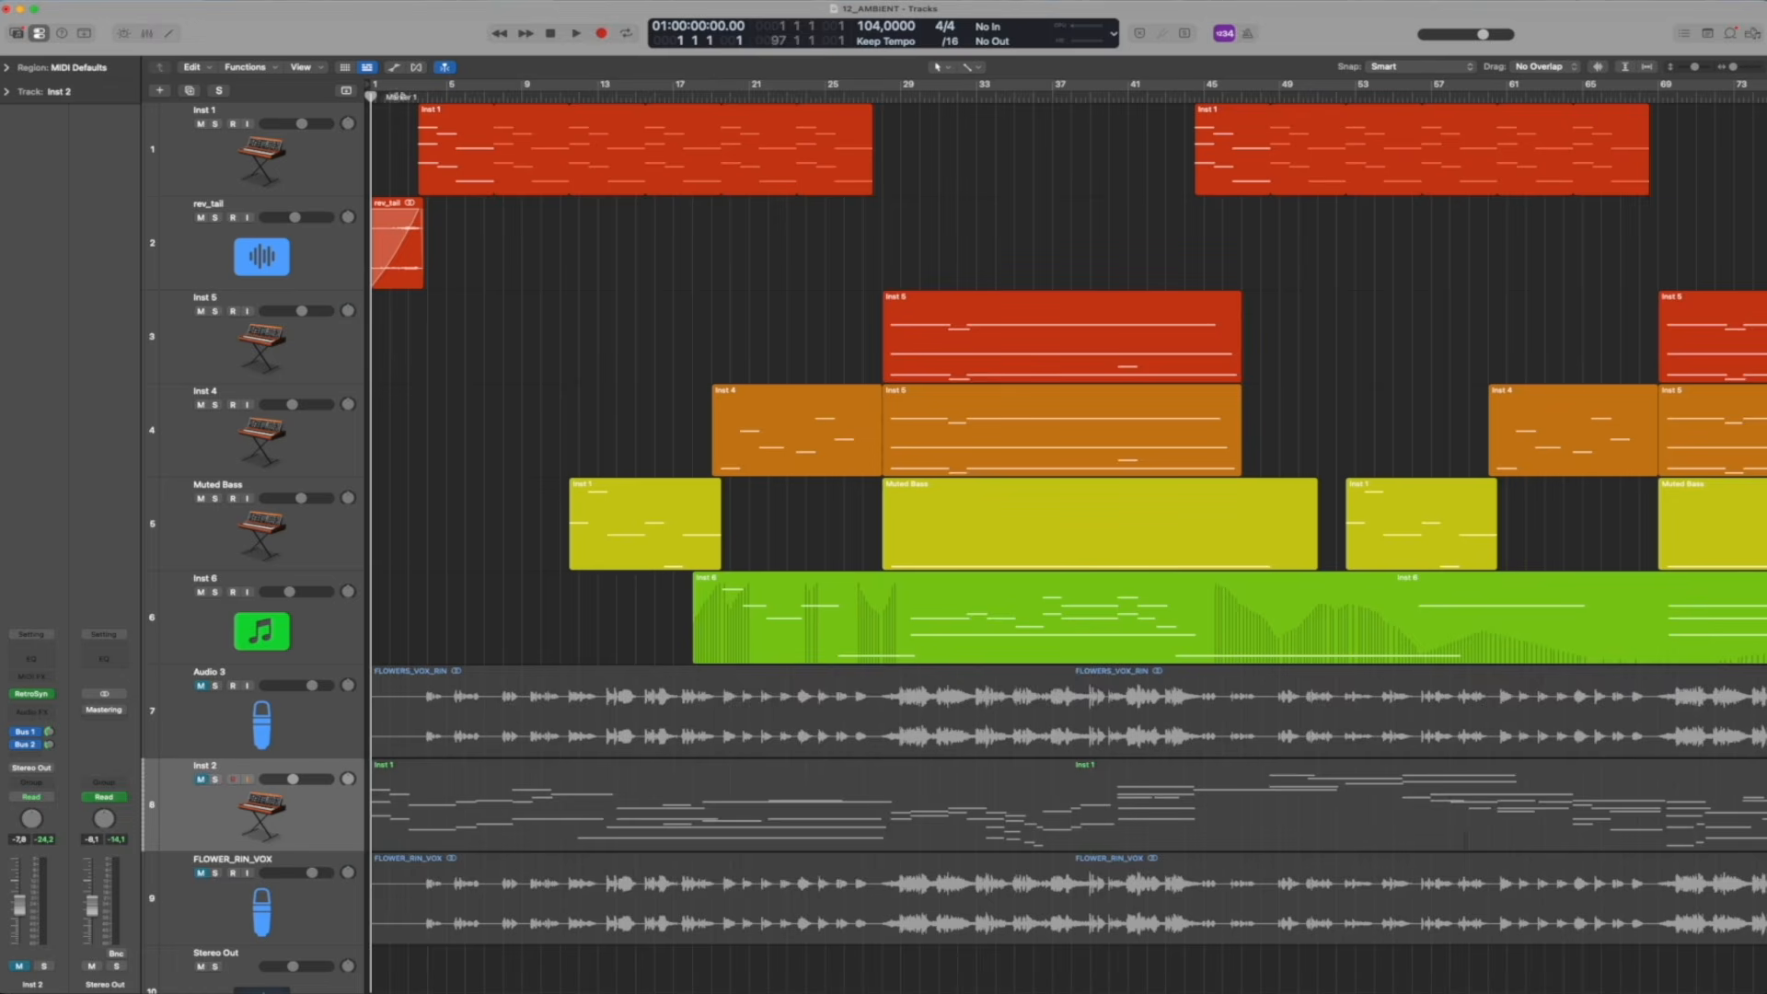
Play the opening to about bar 3, inspect the Little AlterBoy plug-in on Inst 1, and close its window
{"action": "key", "text": "space"}
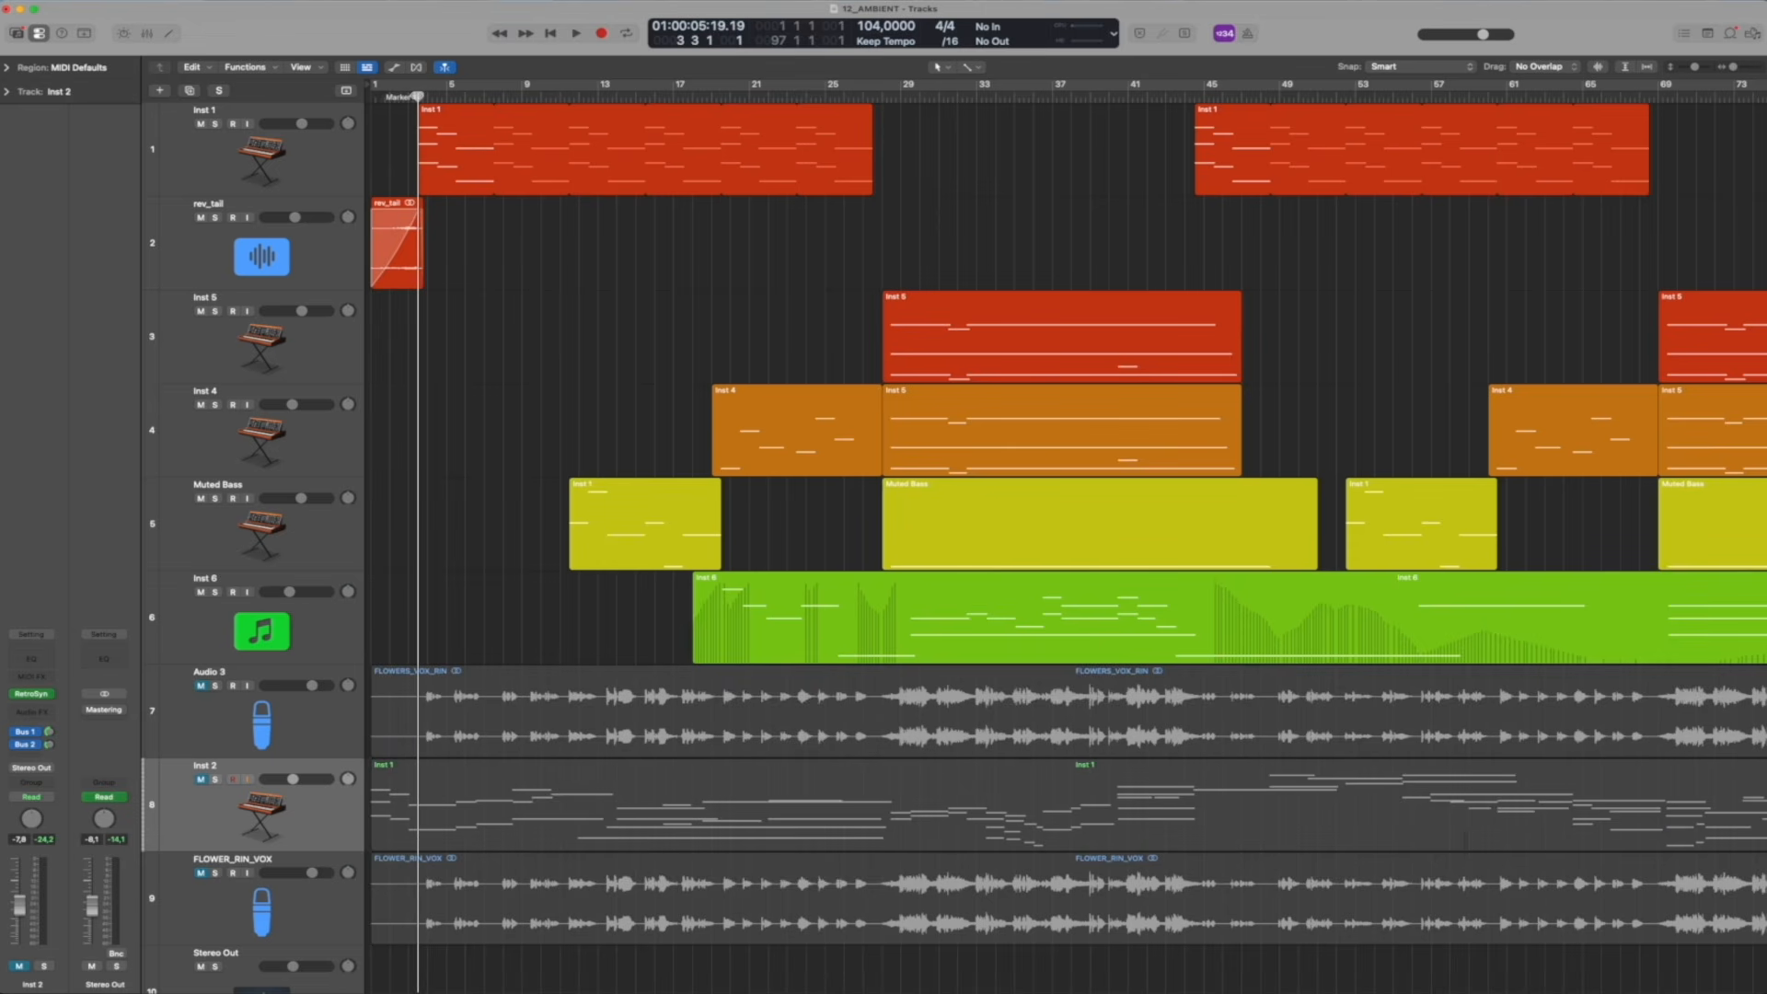
{"action": "mouse_move", "coordinate": [417, 96]}
{"action": "left_mouse_down"}
{"action": "mouse_move", "coordinate": [394, 93]}
{"action": "mouse_move", "coordinate": [418, 92]}
{"action": "left_mouse_up"}
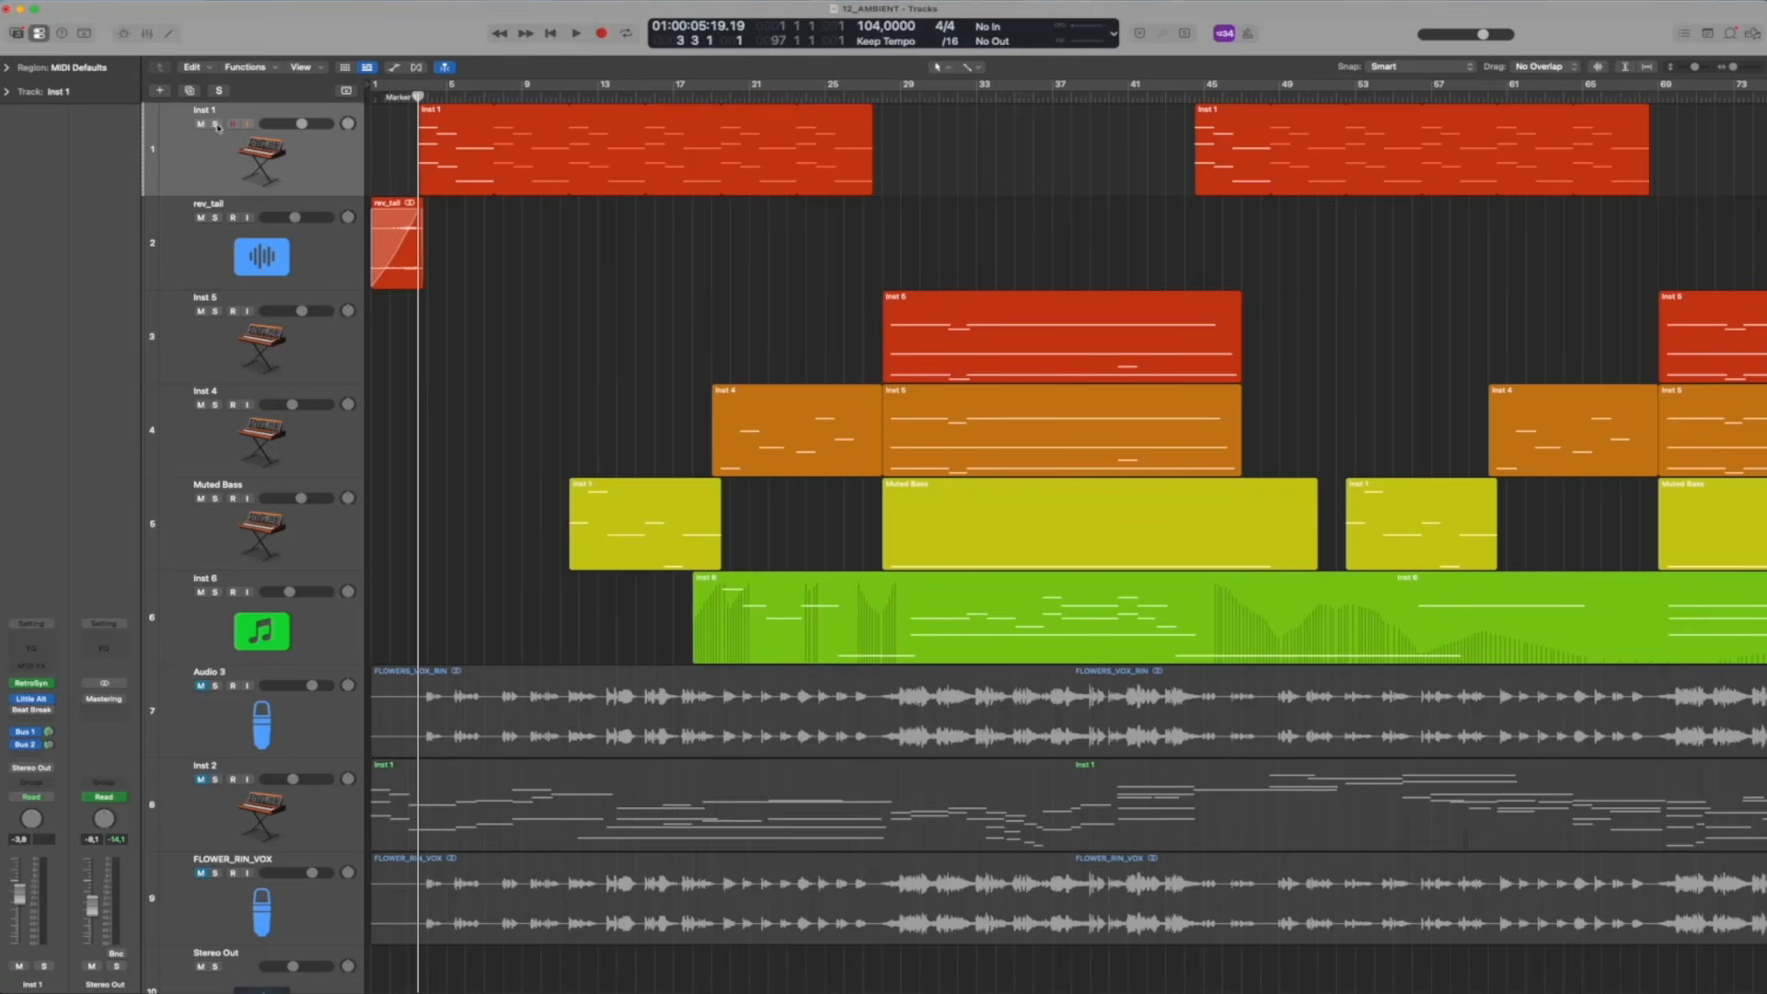
{"action": "left_click", "coordinate": [35, 700]}
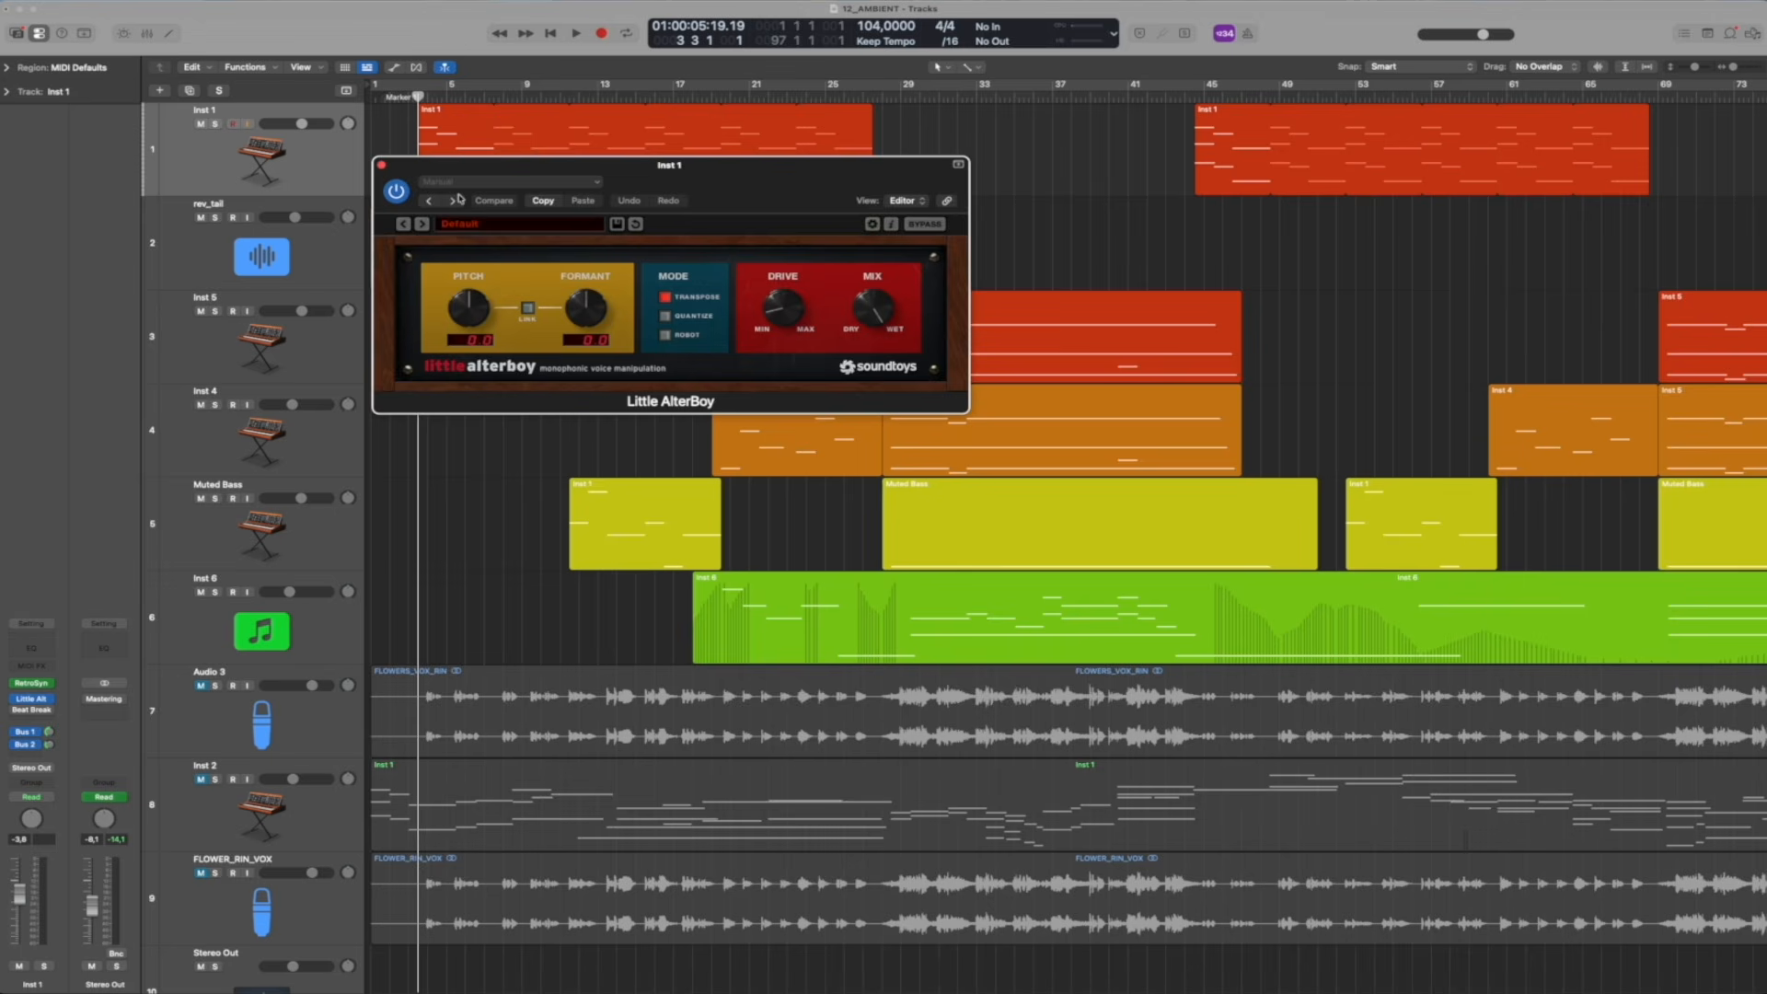
{"action": "left_click_drag", "start_coordinate": [761, 166], "coordinate": [41, 351]}
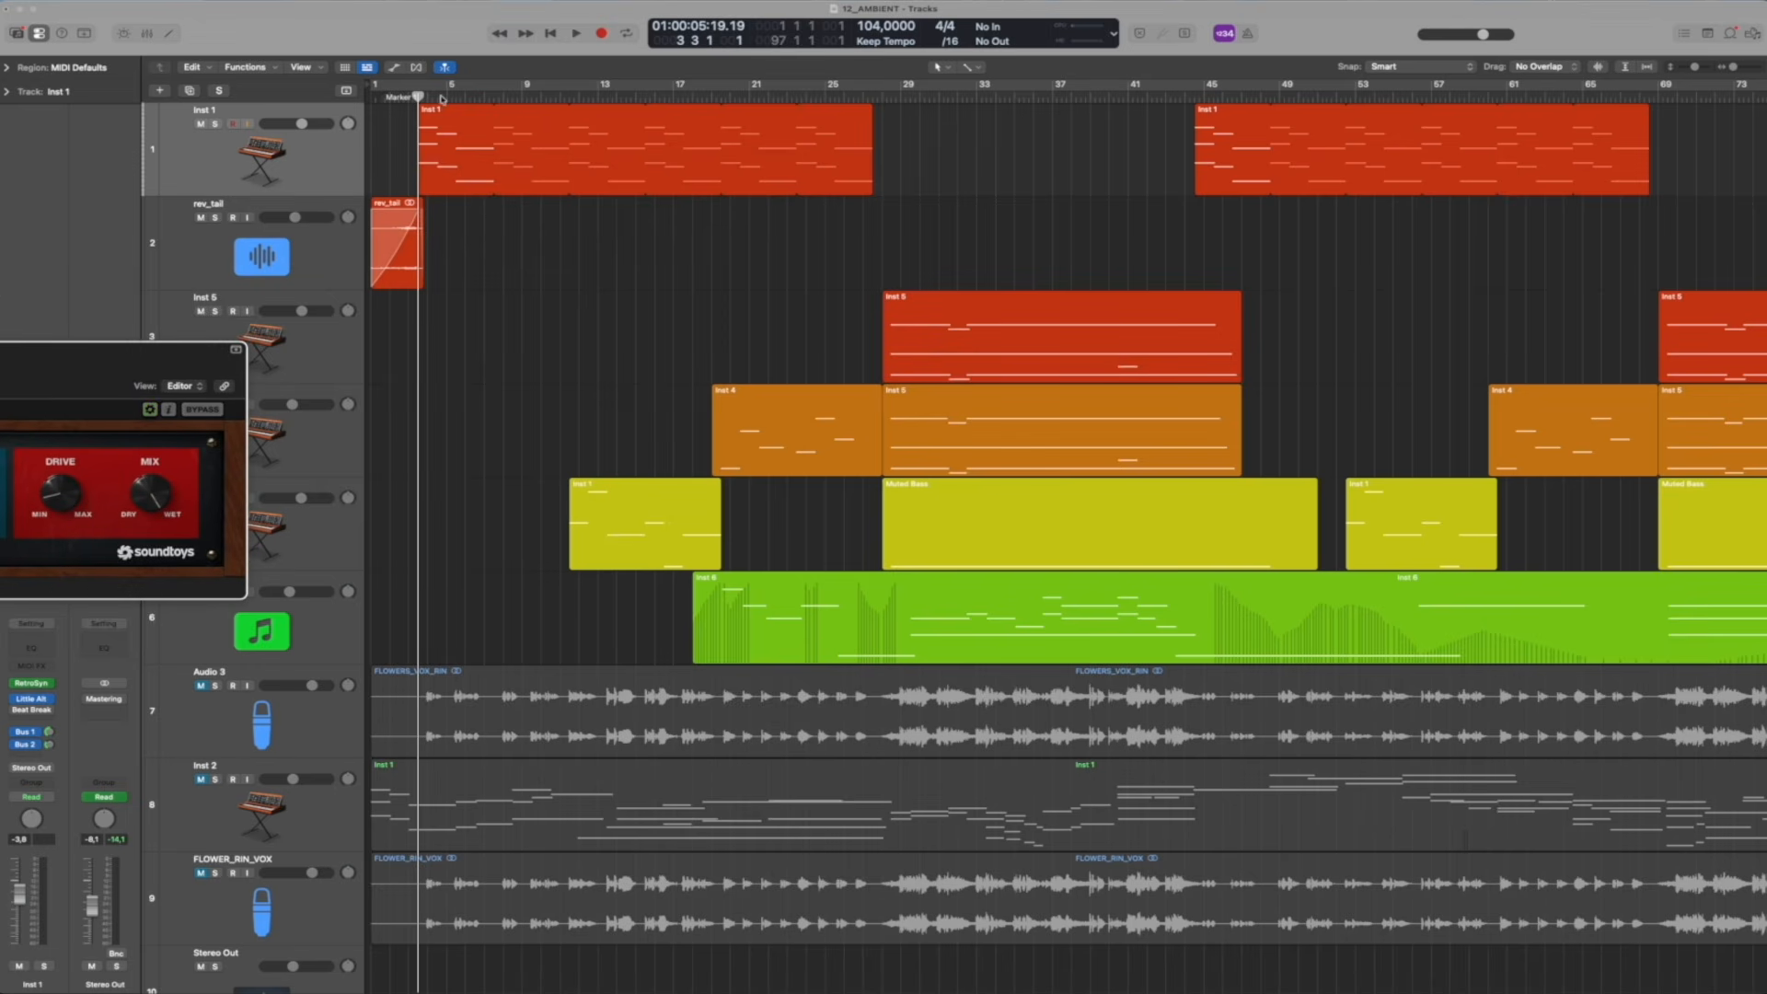
{"action": "left_click_drag", "start_coordinate": [18, 351], "coordinate": [458, 227]}
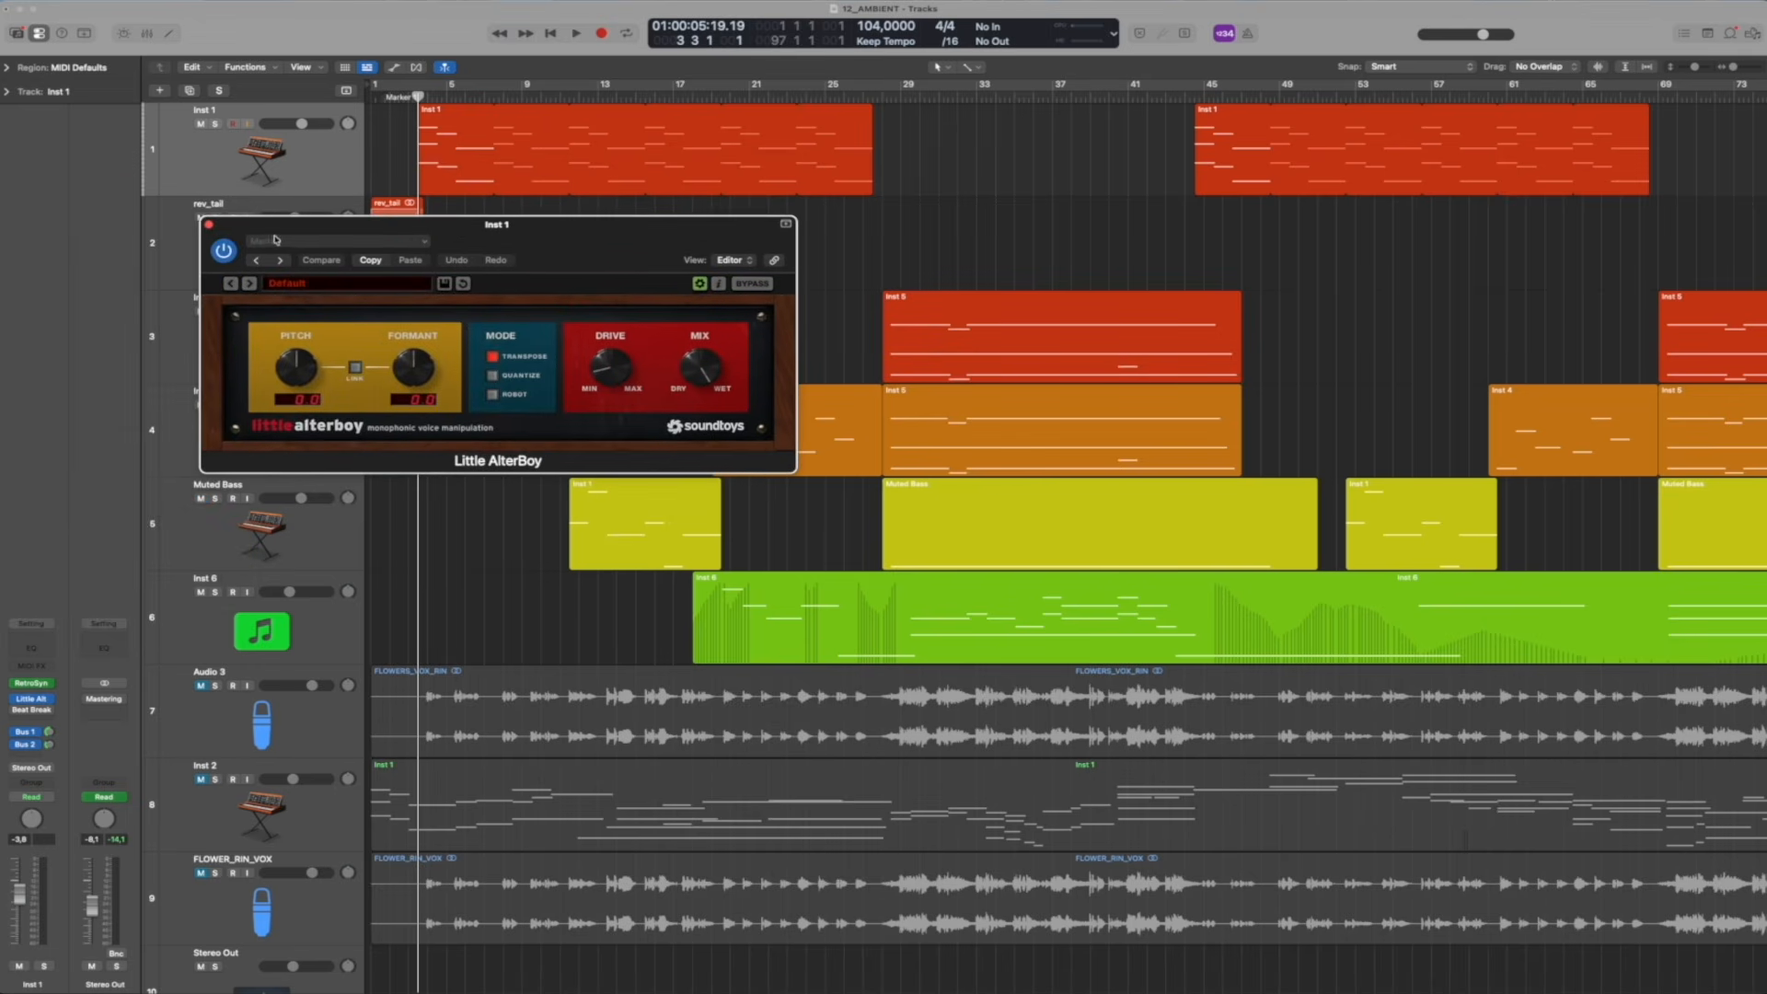
{"action": "left_click", "coordinate": [208, 224]}
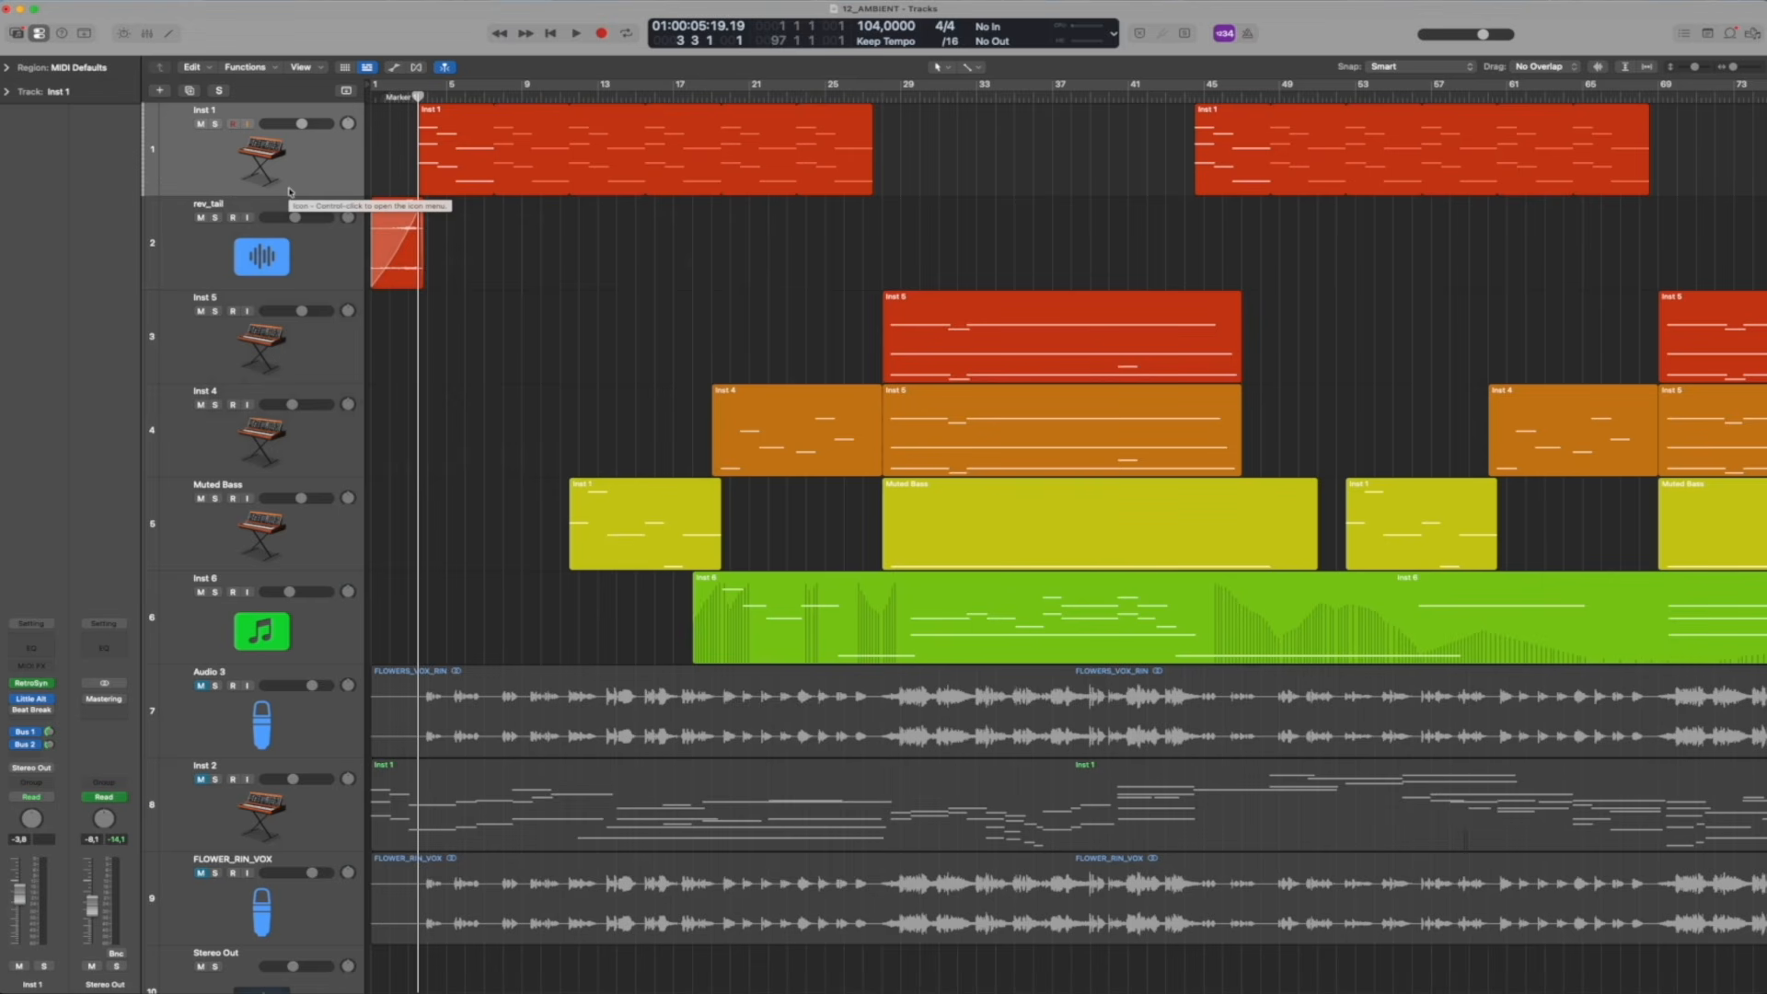
Solo the Inst 1 and rev_tail tracks and play them from the beginning to about bar 11
{"action": "left_click_drag", "start_coordinate": [218, 218], "coordinate": [216, 123]}
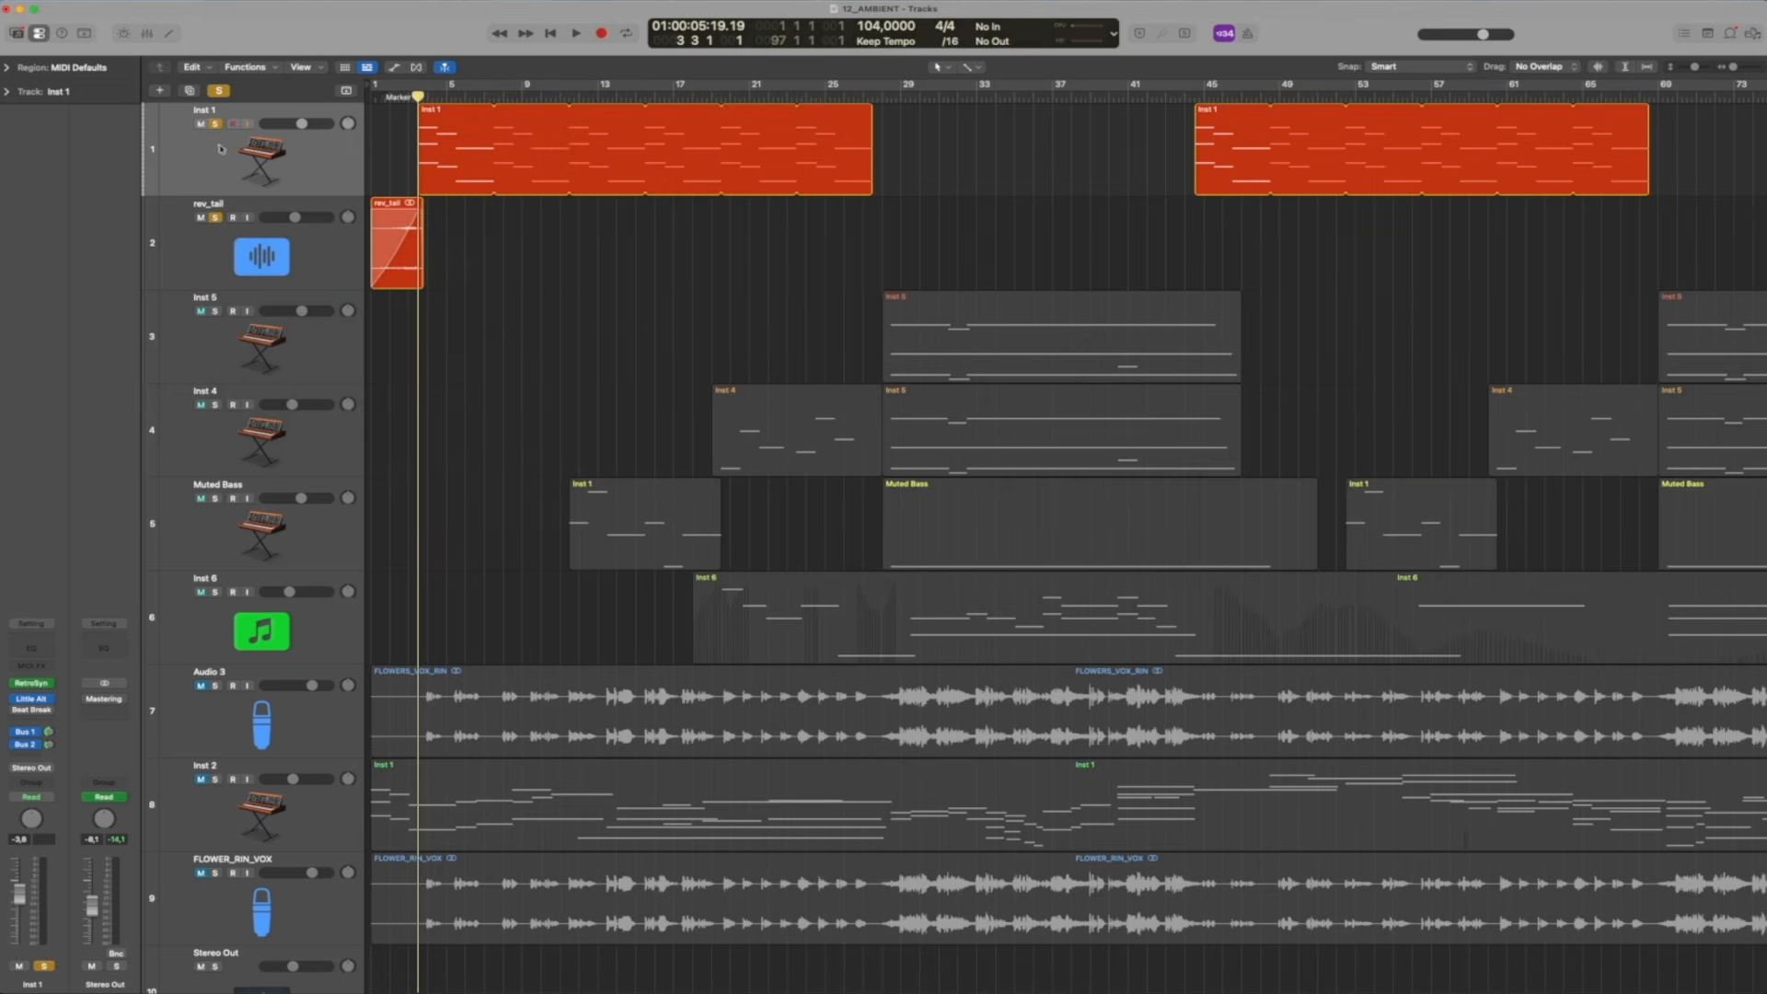
{"action": "left_click", "coordinate": [391, 98]}
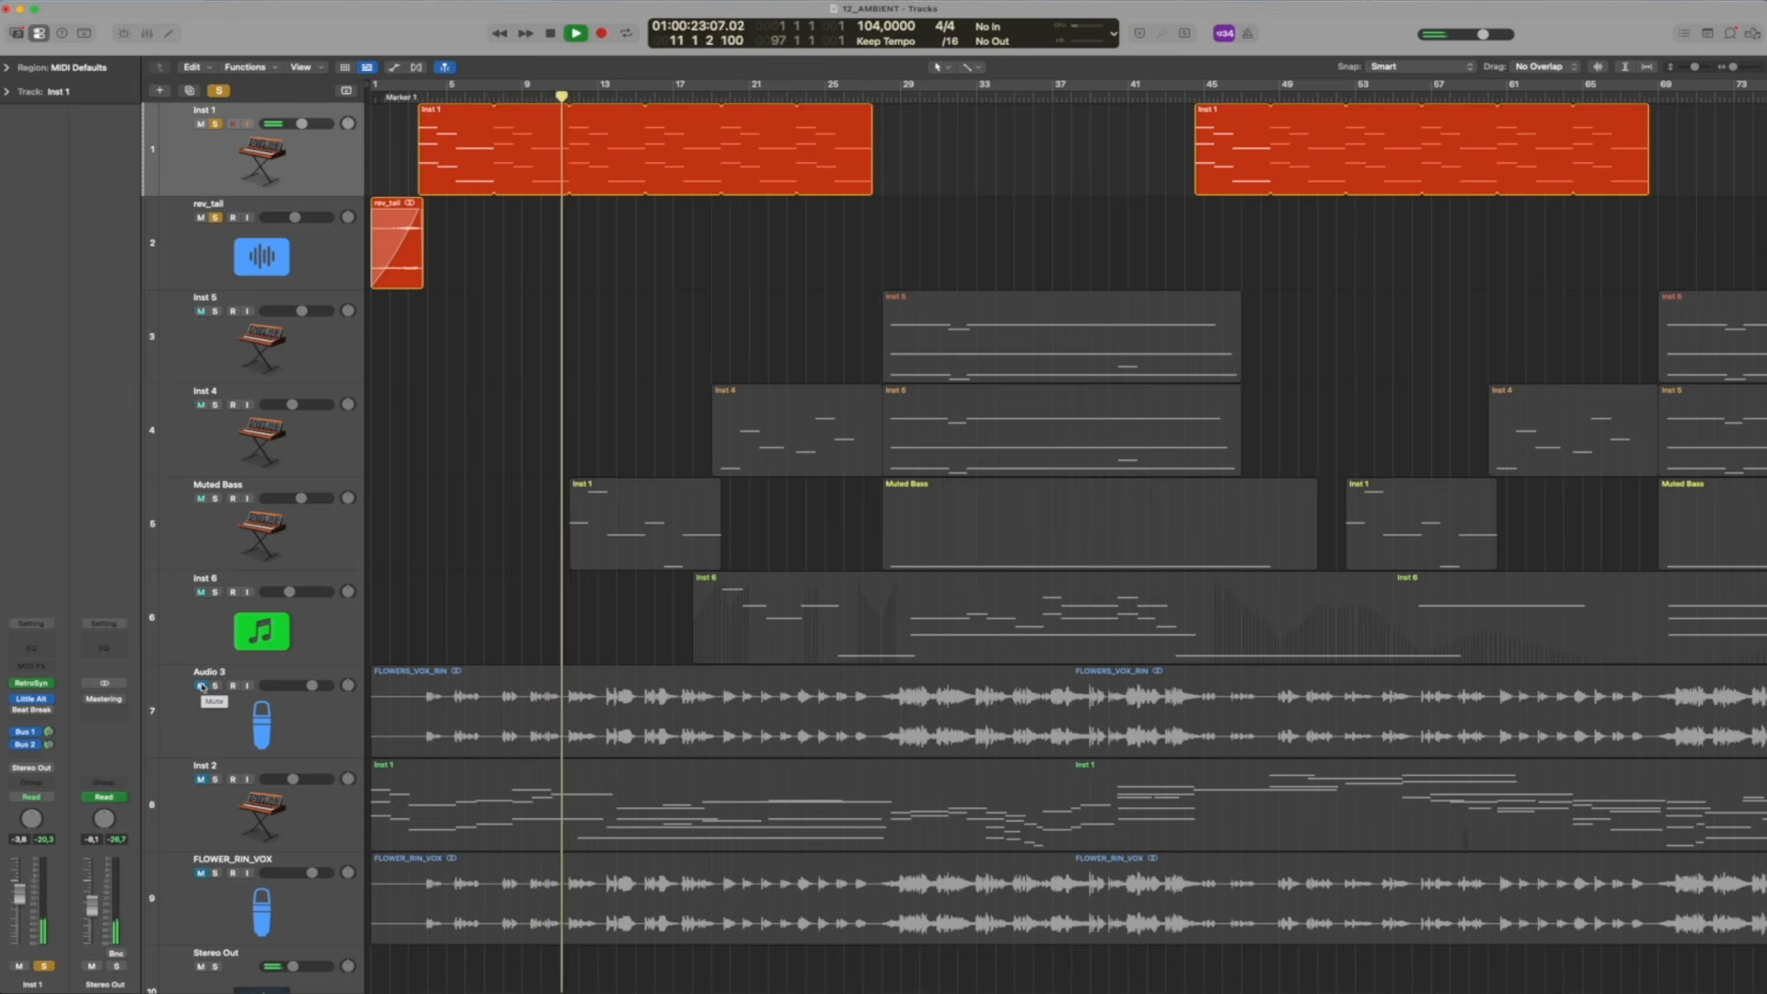
{"action": "key", "text": "space"}
Clear those solos, audition Muted Bass alone, and select it while the unsoloed mix continues playing
{"action": "key", "text": "s"}
{"action": "key", "text": "space"}
{"action": "left_click", "coordinate": [214, 498]}
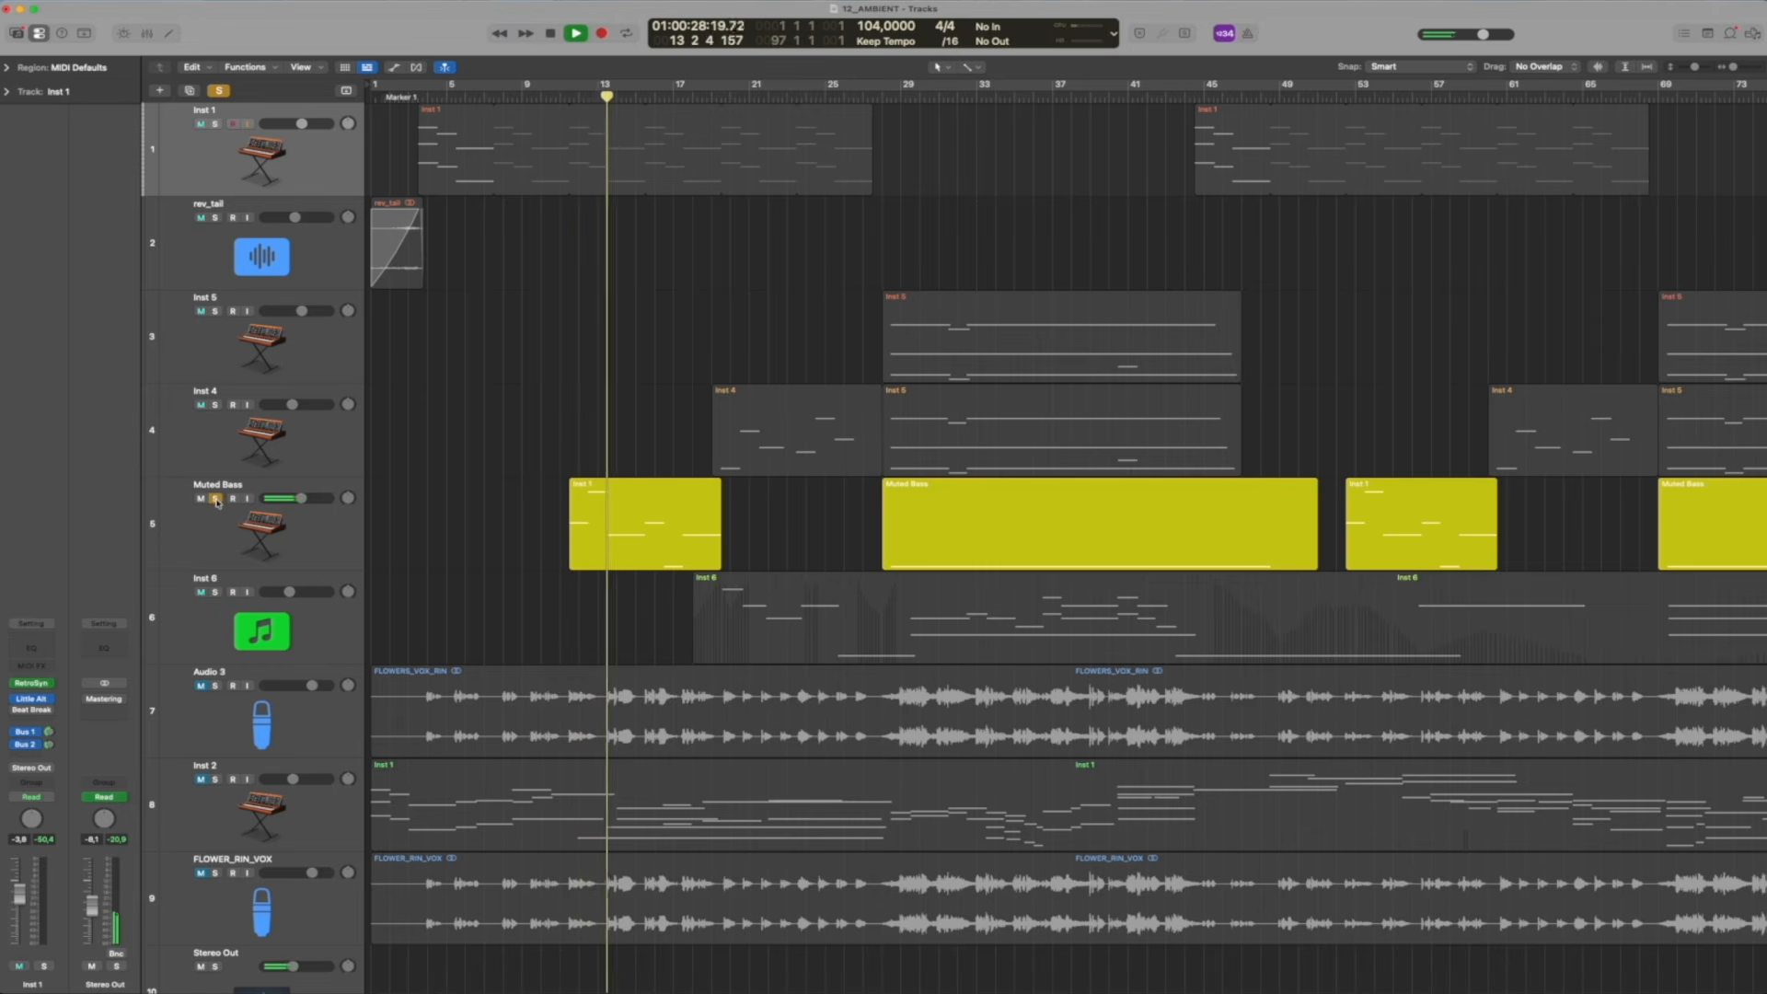
{"action": "left_click", "coordinate": [216, 498]}
{"action": "left_click", "coordinate": [246, 534]}
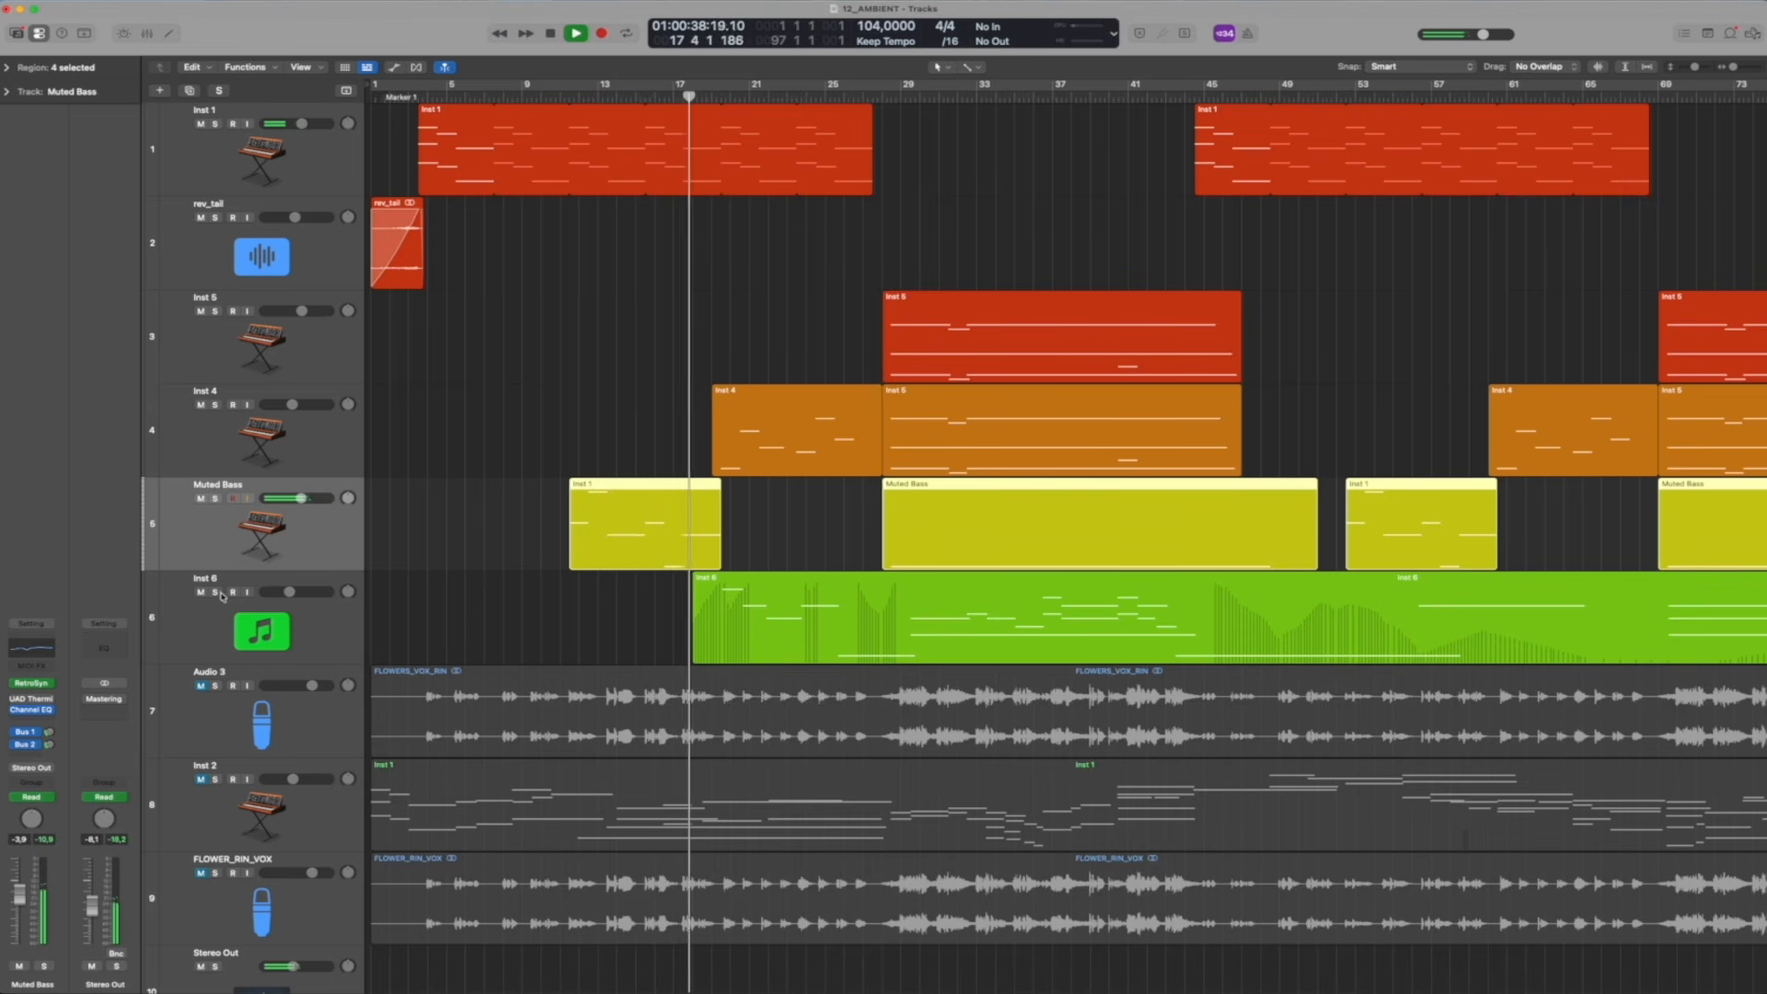
Audition Inst 4 and Inst 6 soloed together during playback, and leave only Inst 4 soloed and selected
{"action": "left_click_drag", "start_coordinate": [215, 592], "coordinate": [215, 448]}
{"action": "left_click", "coordinate": [215, 498]}
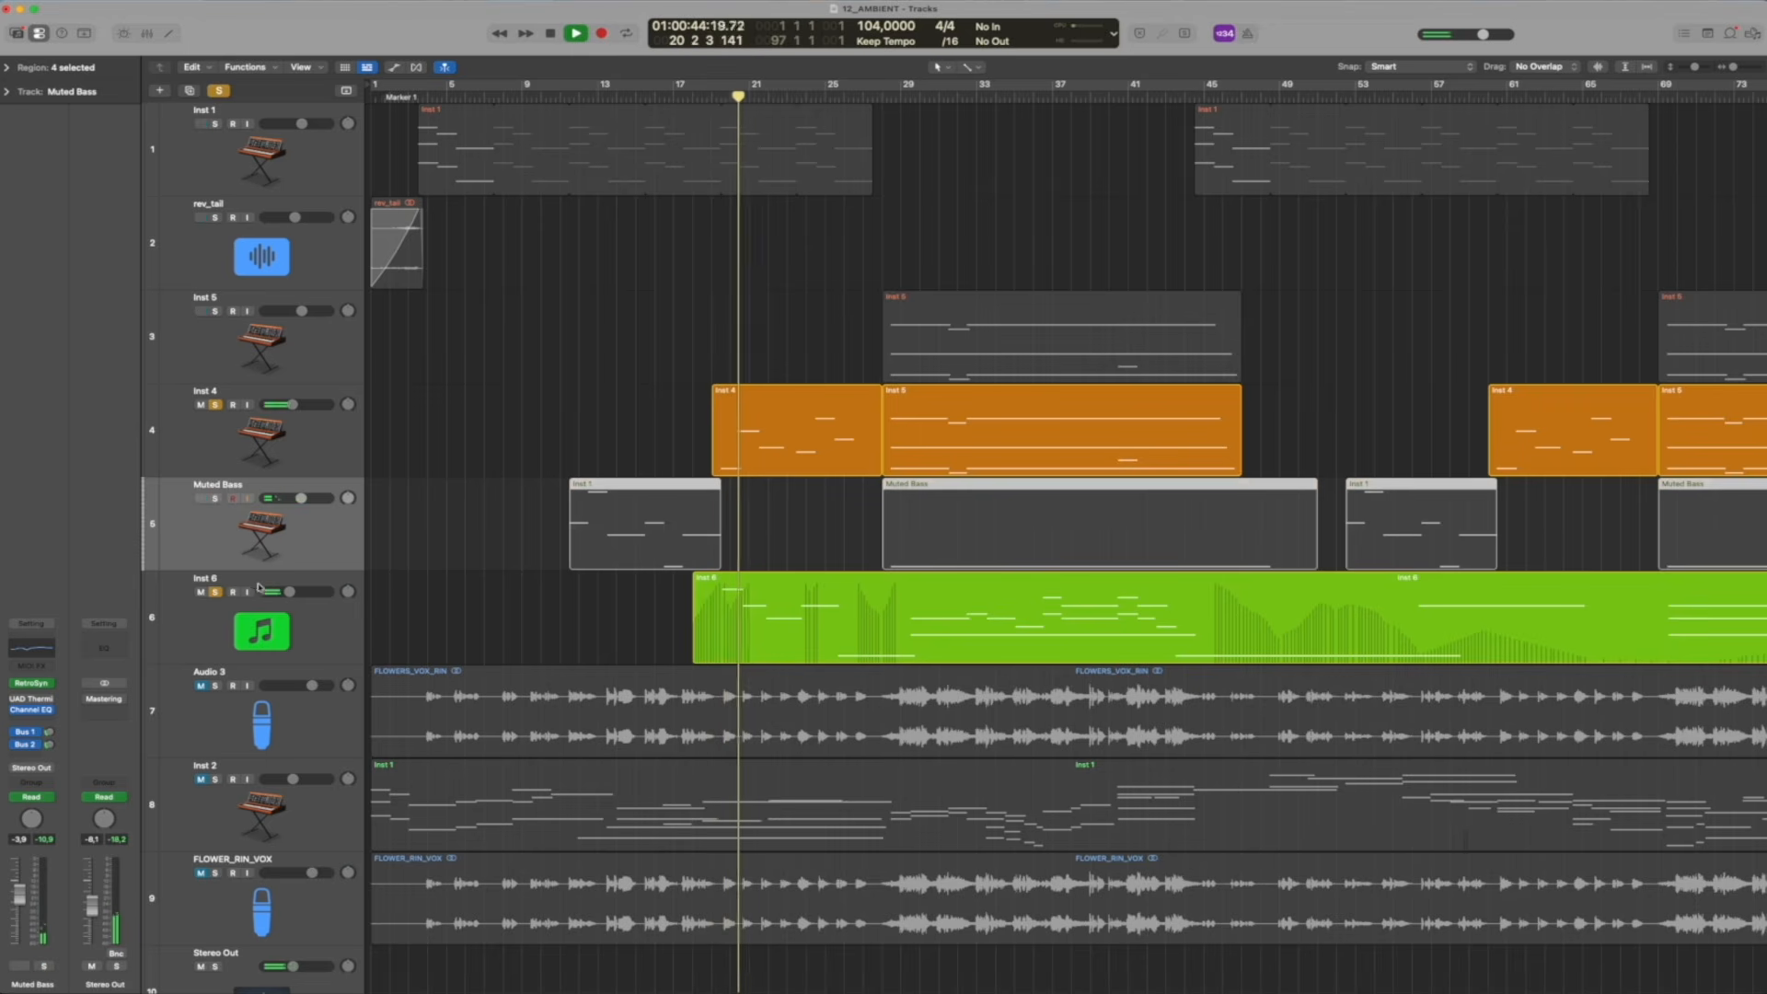
{"action": "left_click", "coordinate": [220, 416]}
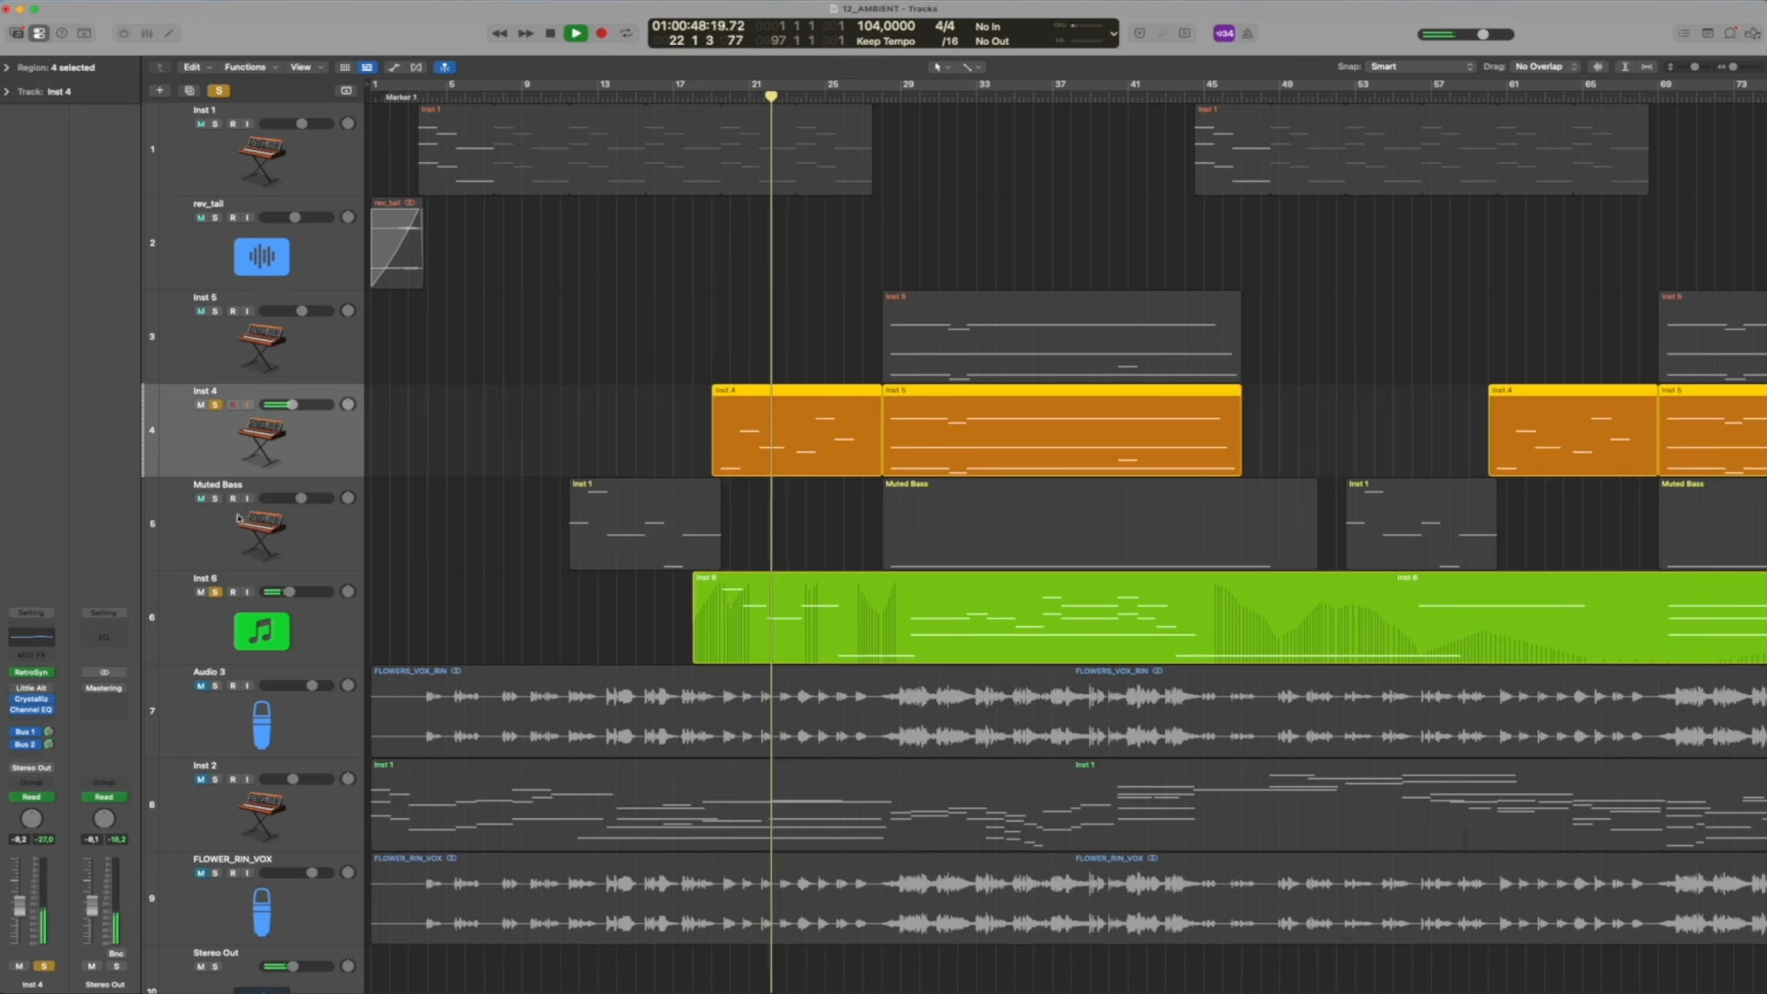
{"action": "left_click", "coordinate": [214, 592]}
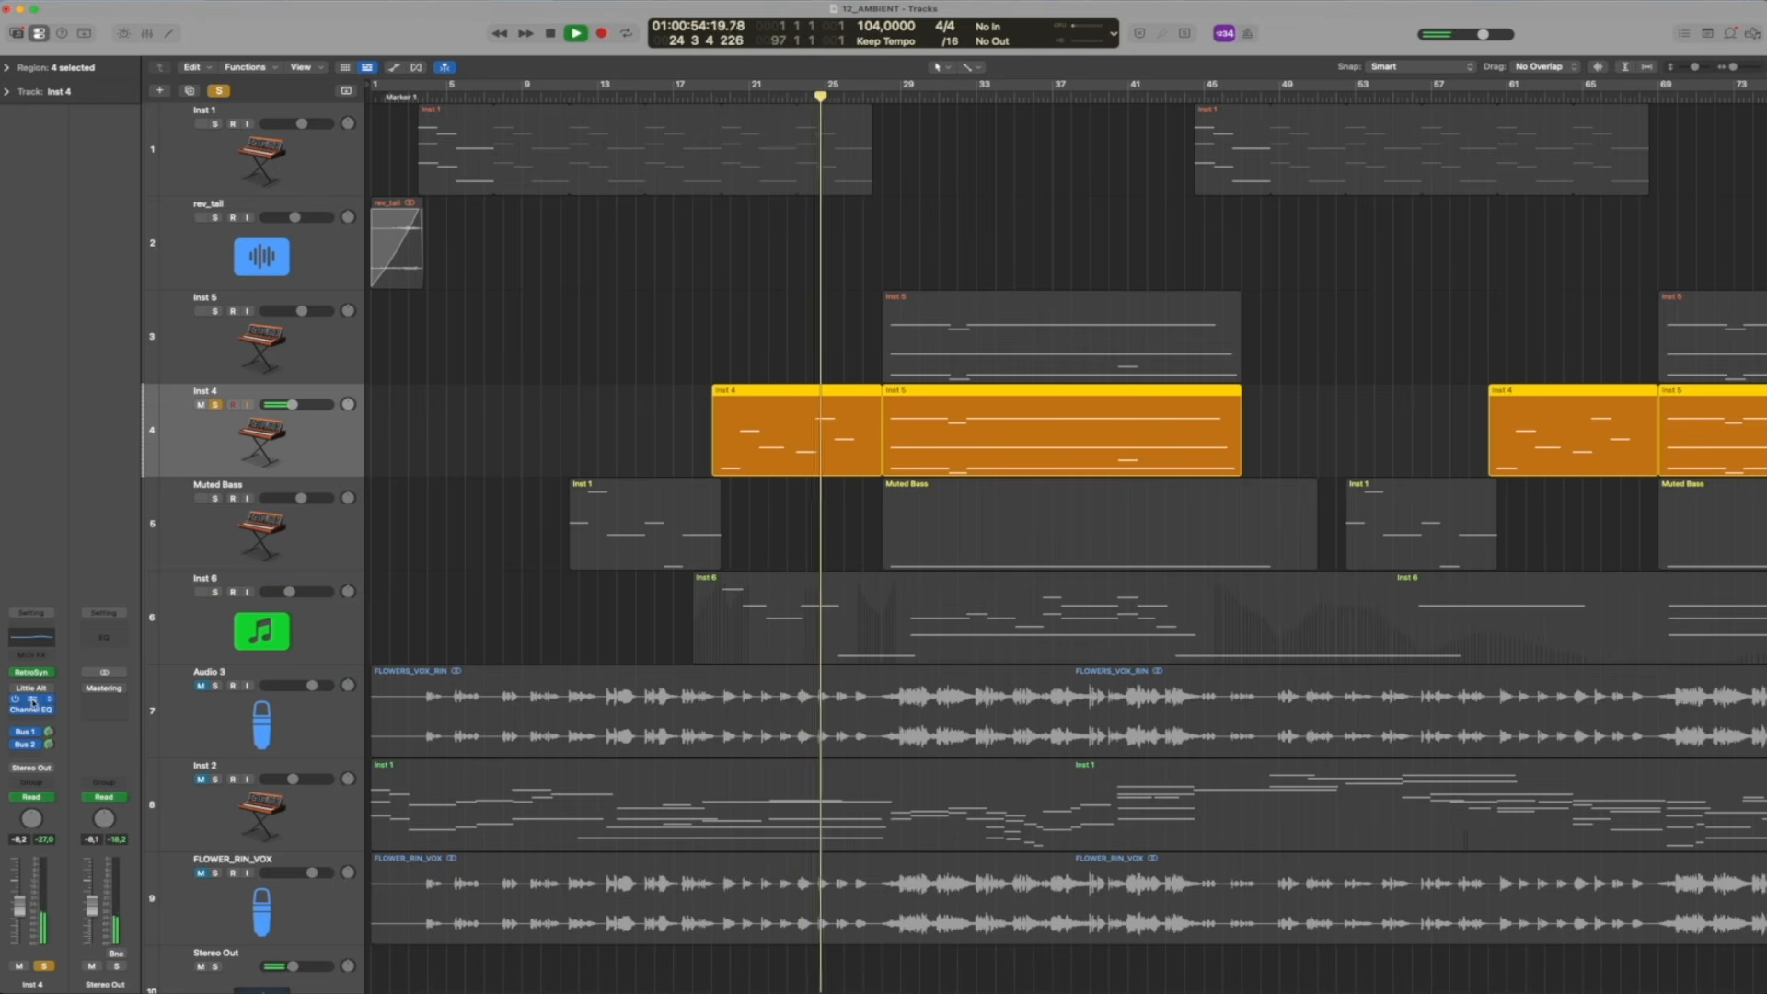
Open the Crystallizer plug-in on Inst 4 and audition the track with Crystallizer and both bus sends bypassed
{"action": "left_click", "coordinate": [41, 692]}
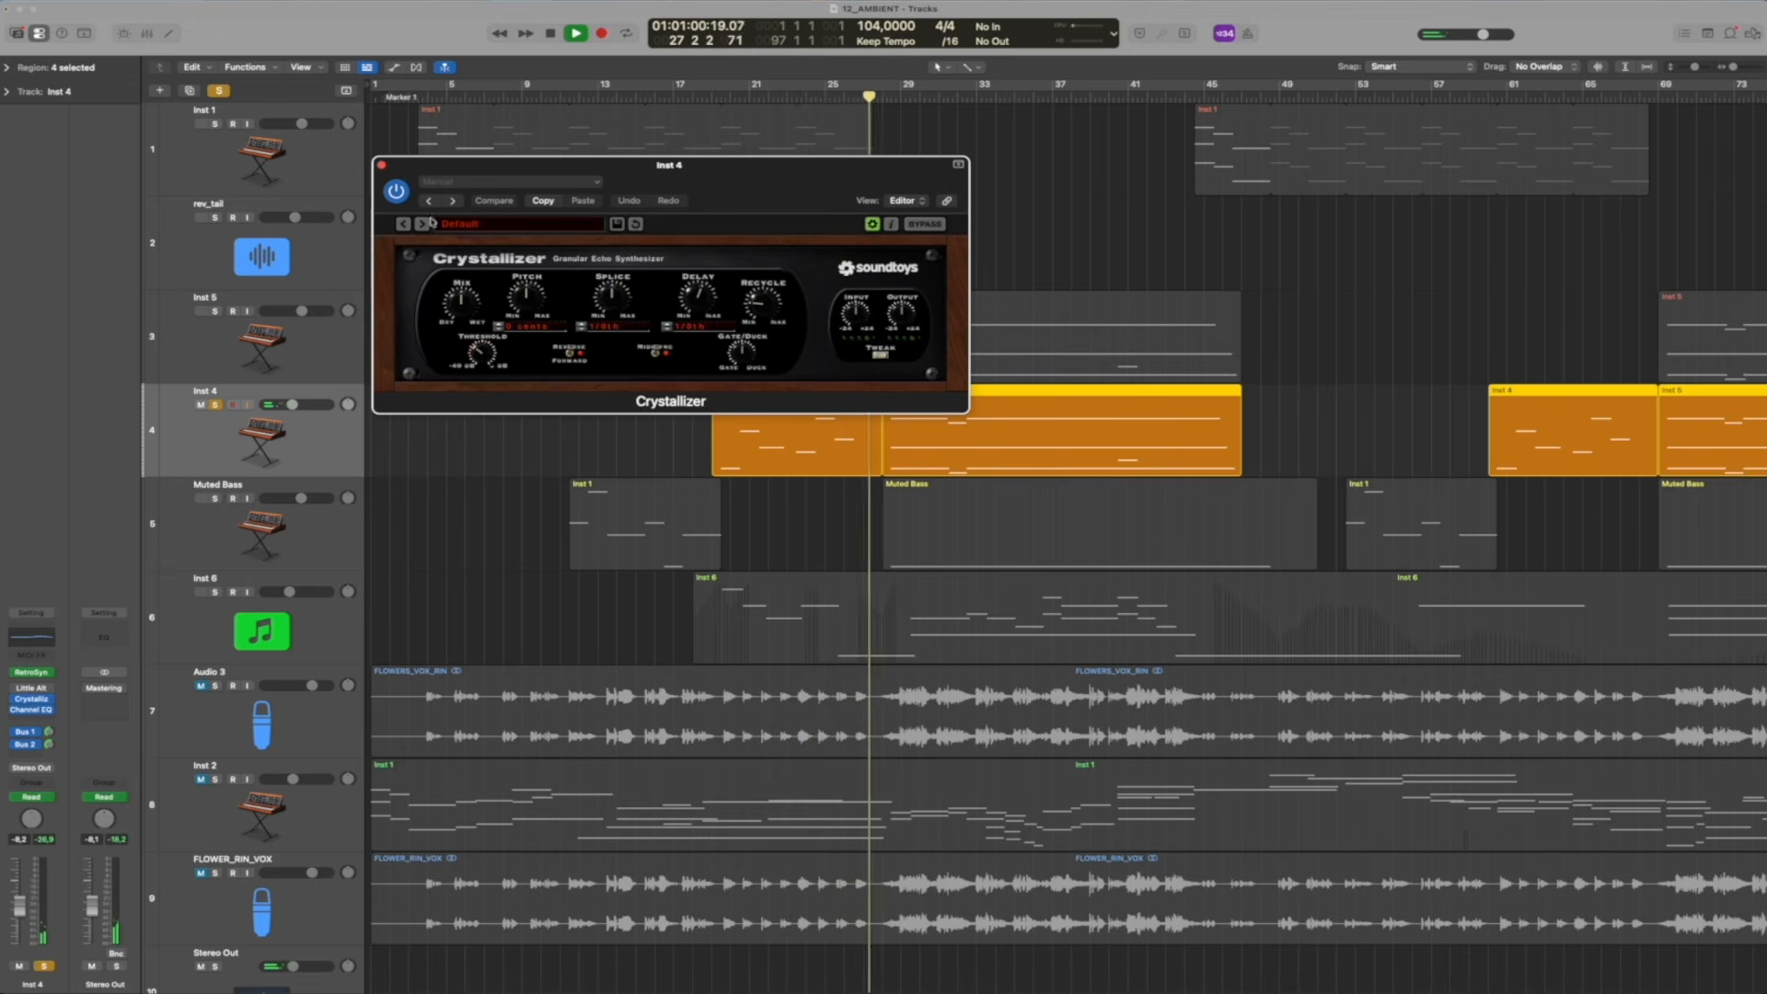
{"action": "key", "text": "space"}
{"action": "key", "text": "space"}
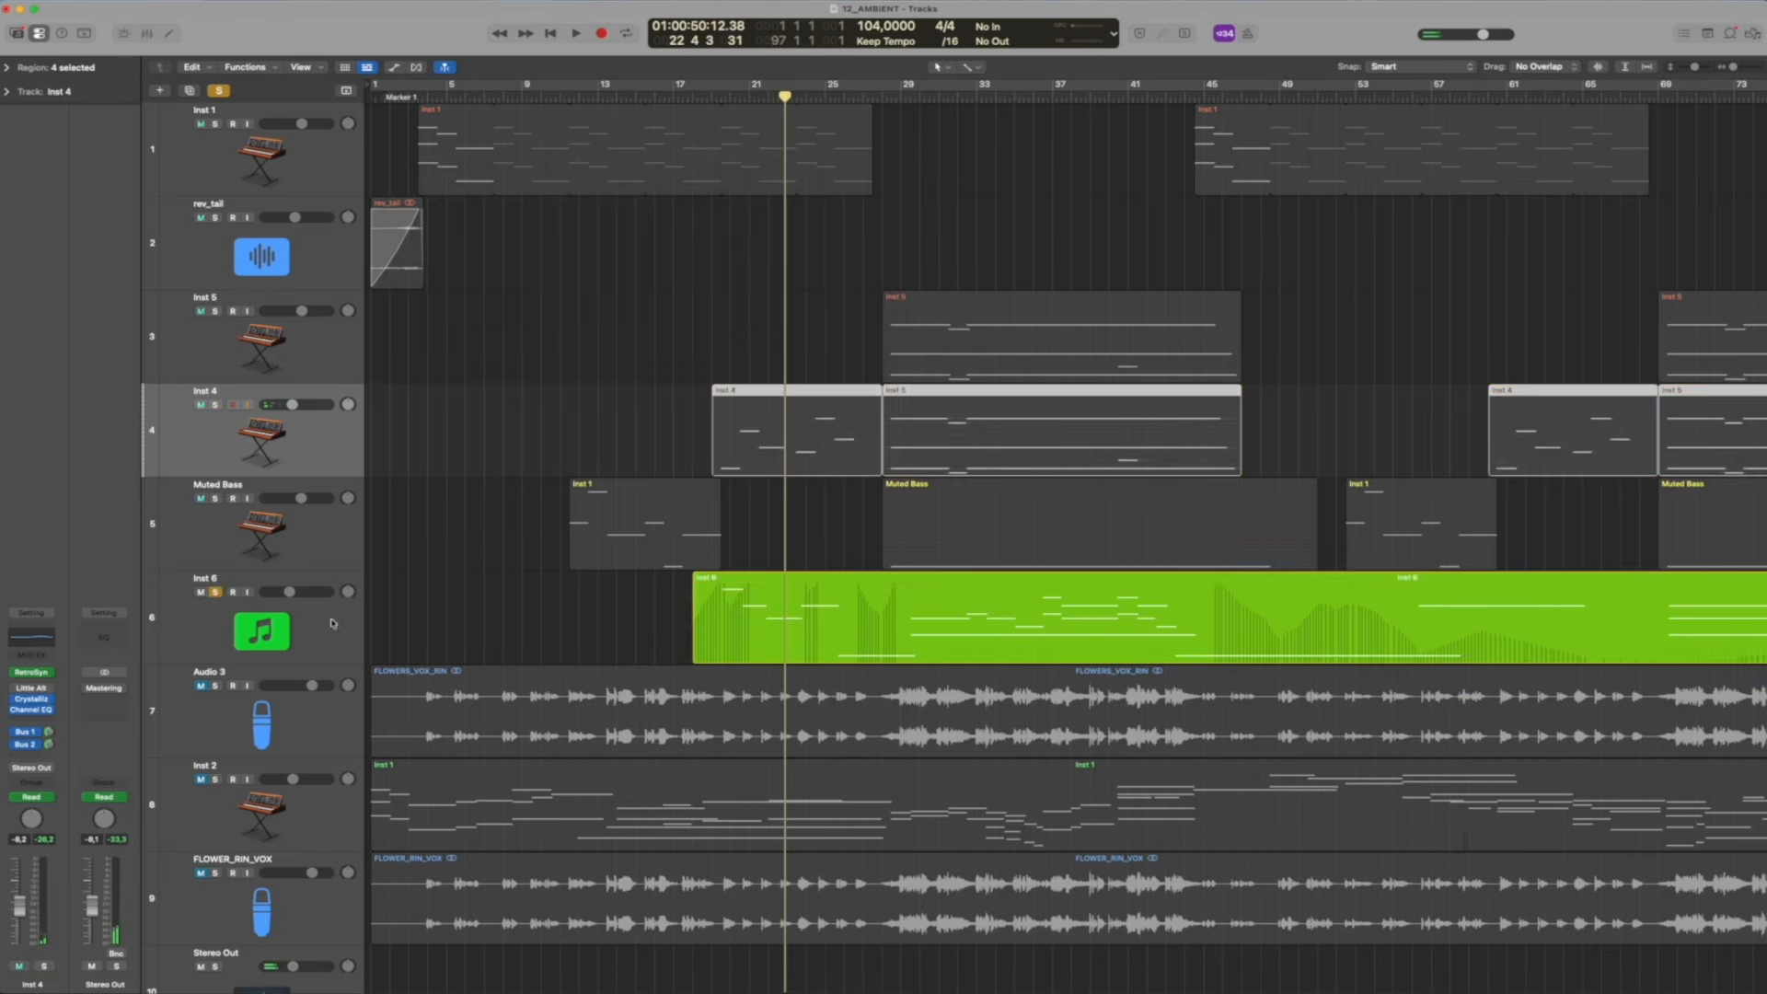
Select and solo Inst 6, and show its Kontakt 7 instrument, Jacob Collier Audience Choir, clear of the later regions
{"action": "left_click", "coordinate": [333, 623]}
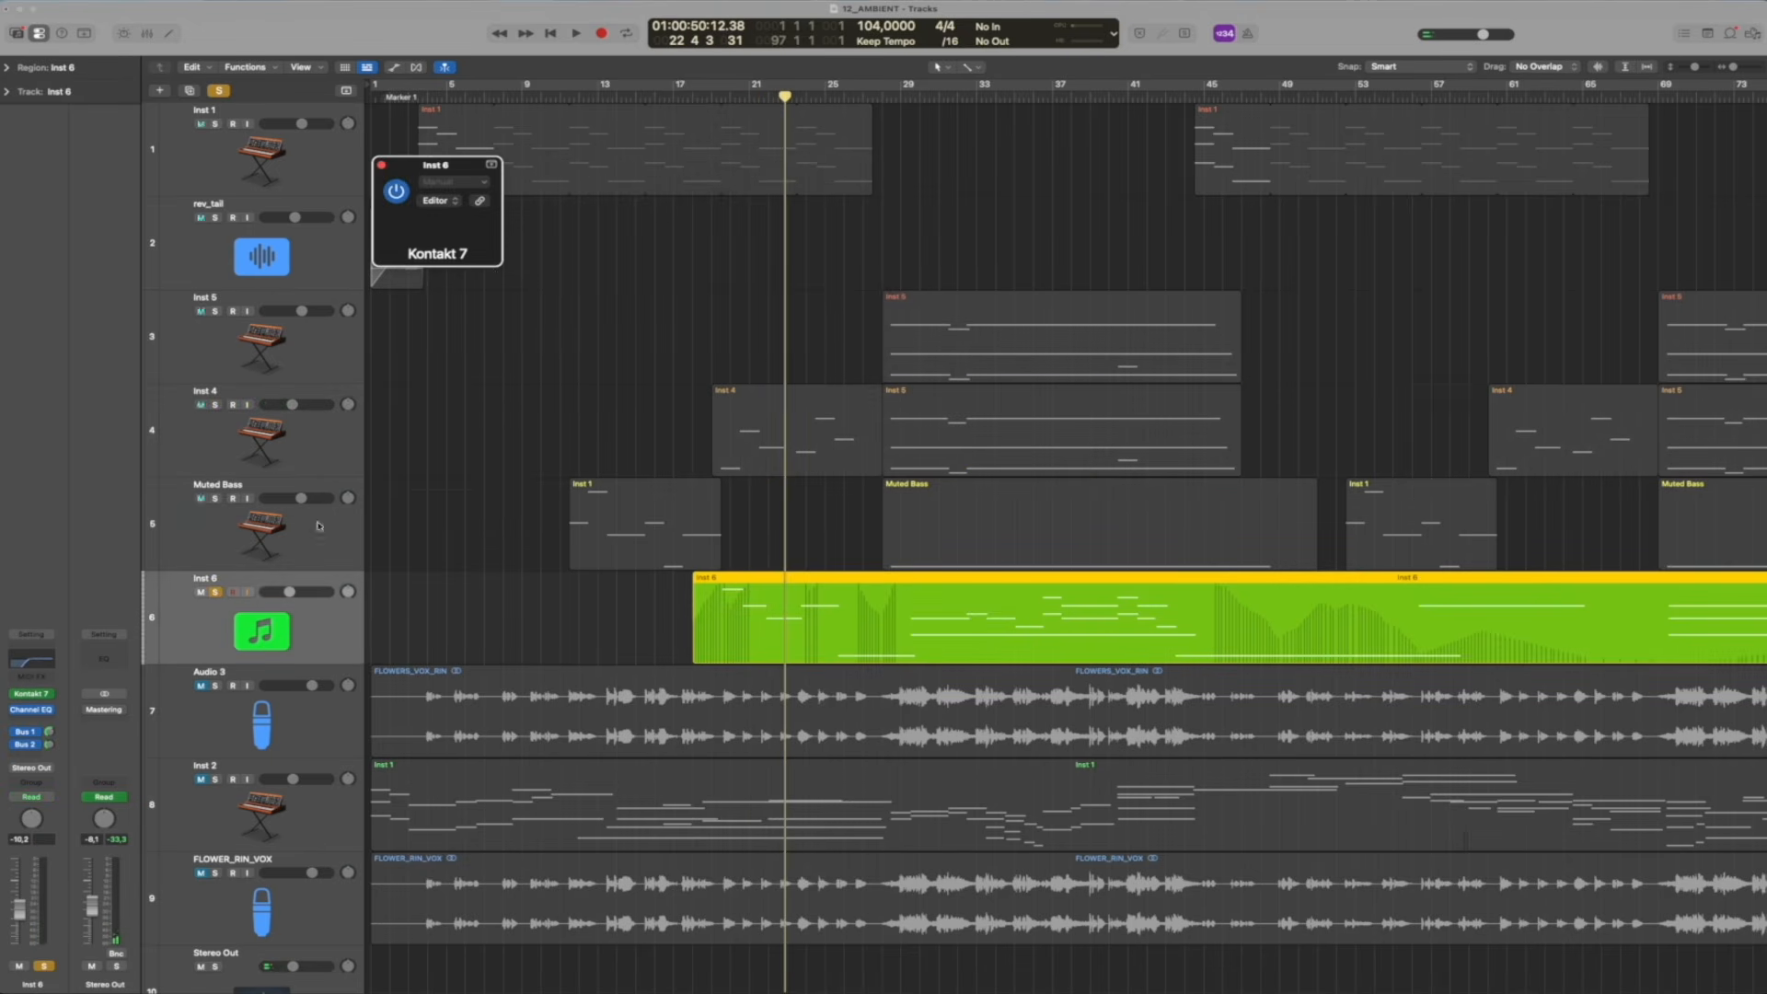
{"action": "left_click", "coordinate": [443, 204]}
{"action": "left_click_drag", "start_coordinate": [513, 170], "coordinate": [142, 15]}
{"action": "left_click_drag", "start_coordinate": [646, 13], "coordinate": [288, 14]}
{"action": "left_click_drag", "start_coordinate": [17, 5], "coordinate": [452, 5]}
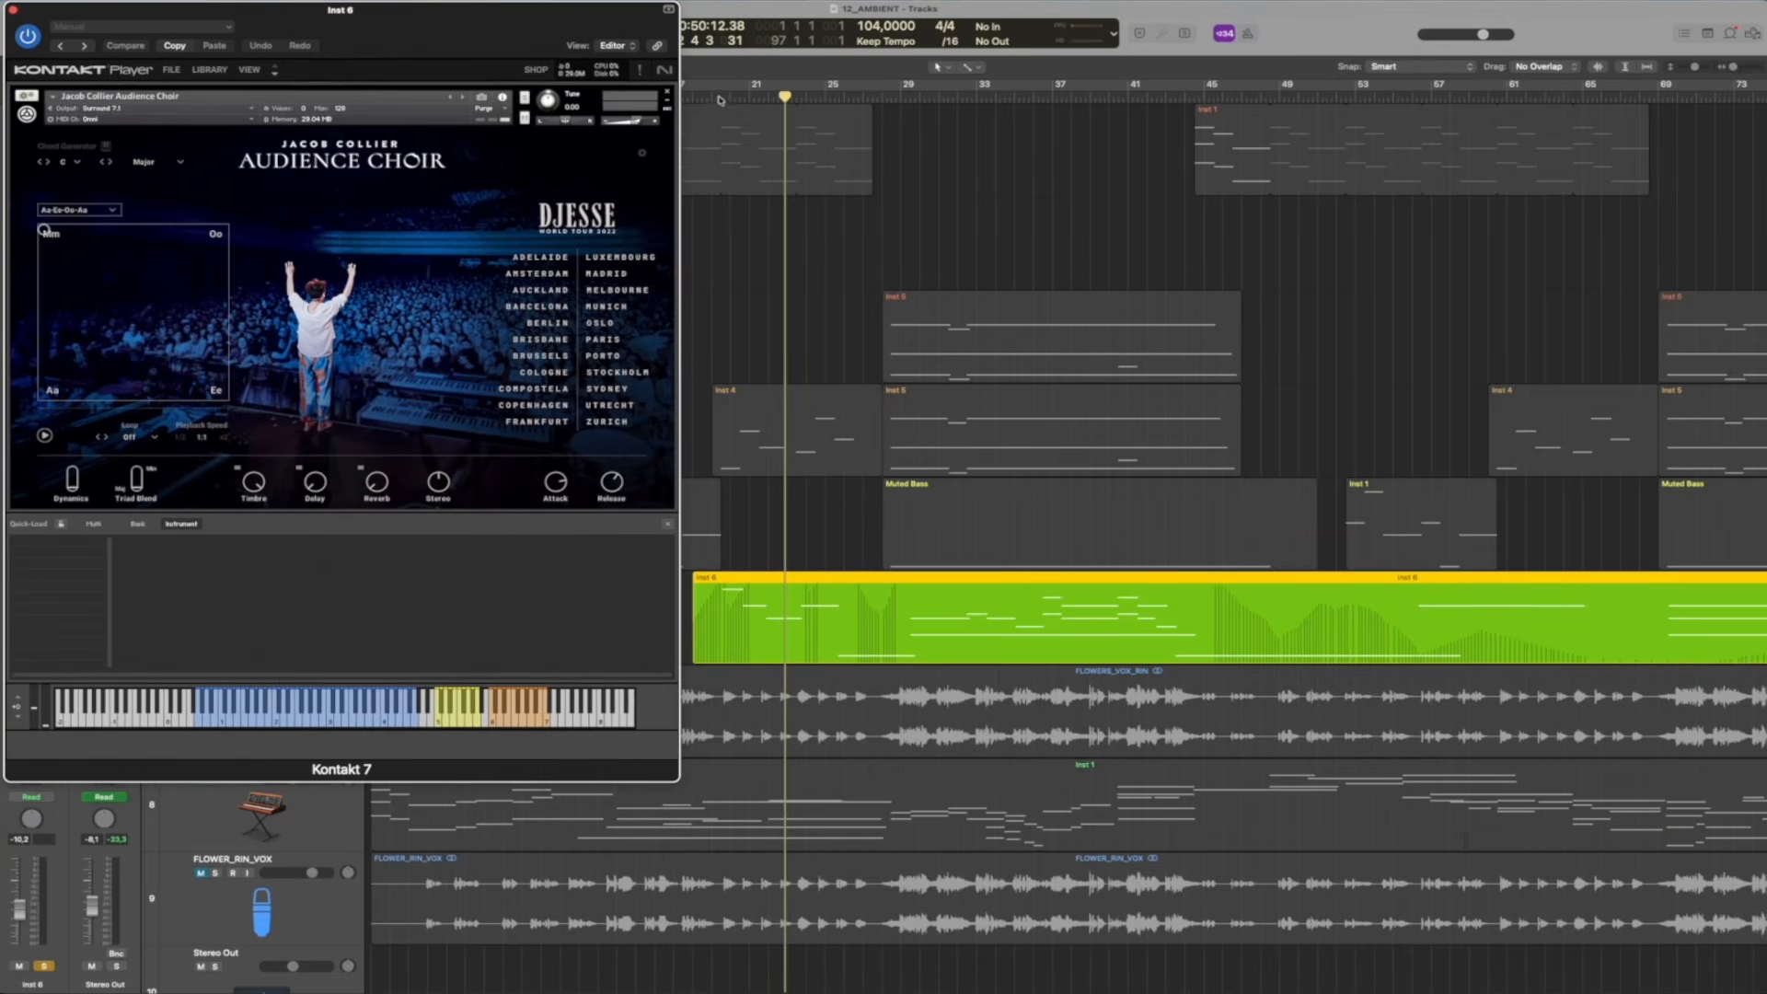
Play the soloed Inst 6 choir repeatedly from bar 19 and close its Kontakt 7 window
{"action": "left_click", "coordinate": [716, 97]}
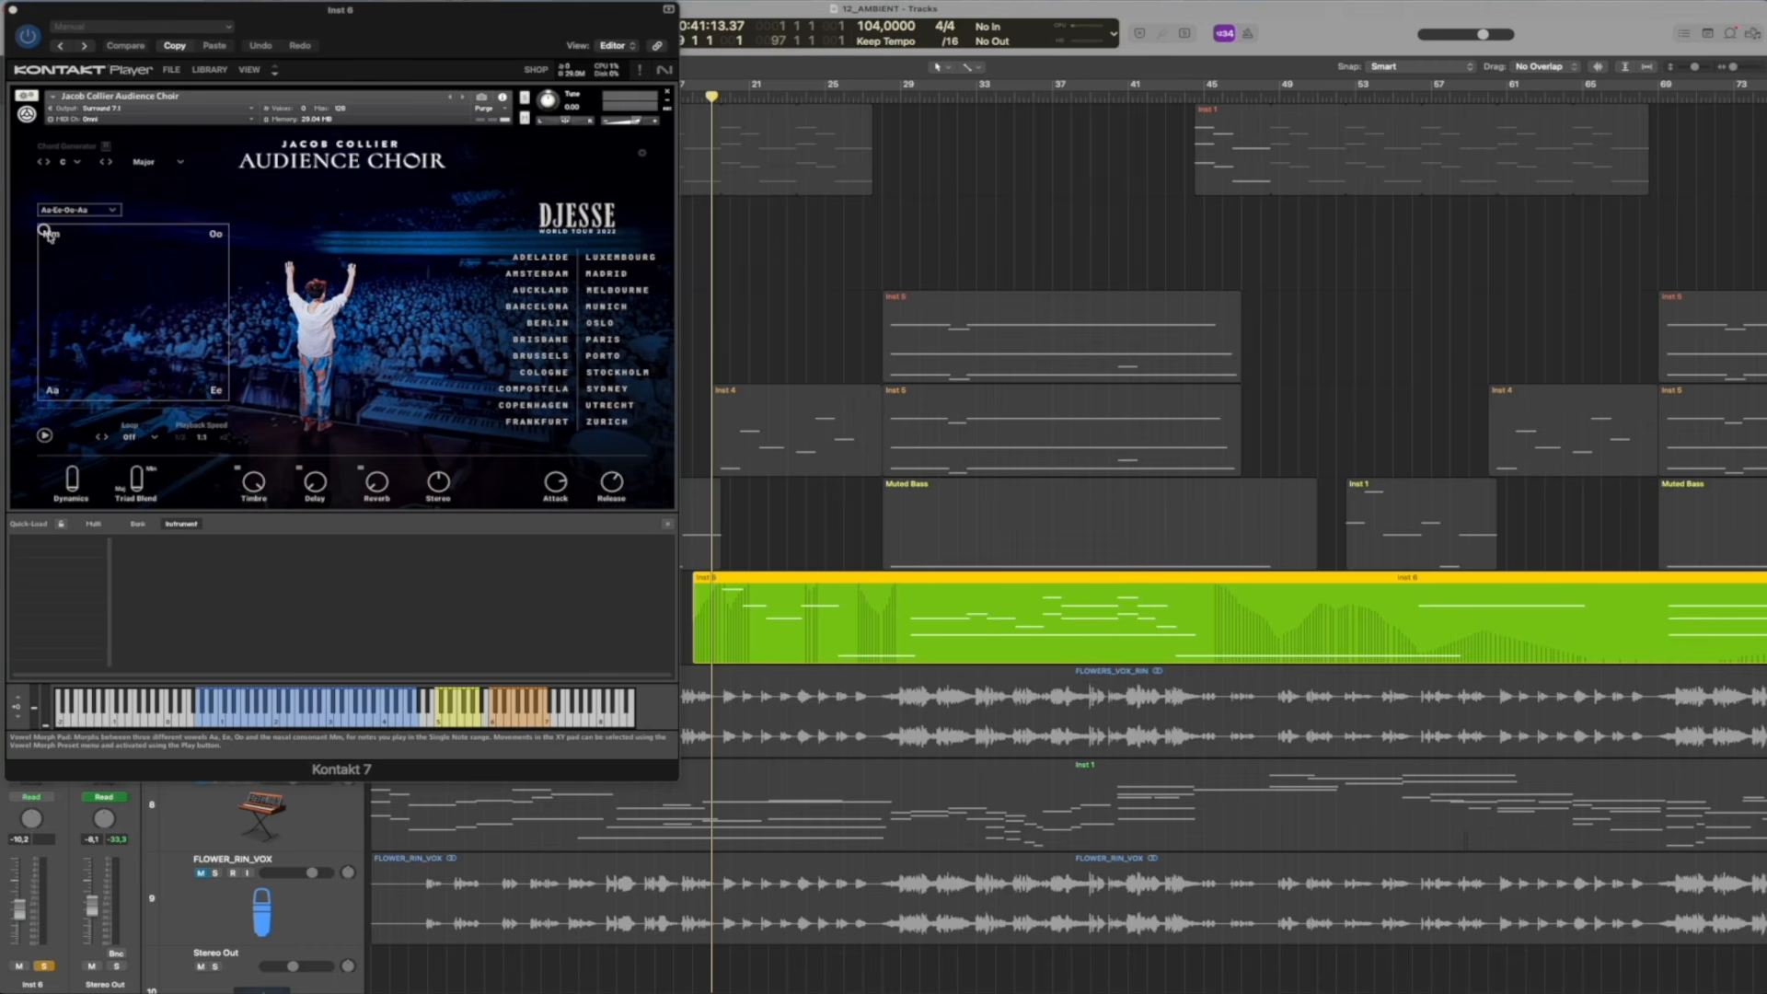
{"action": "key", "text": "space"}
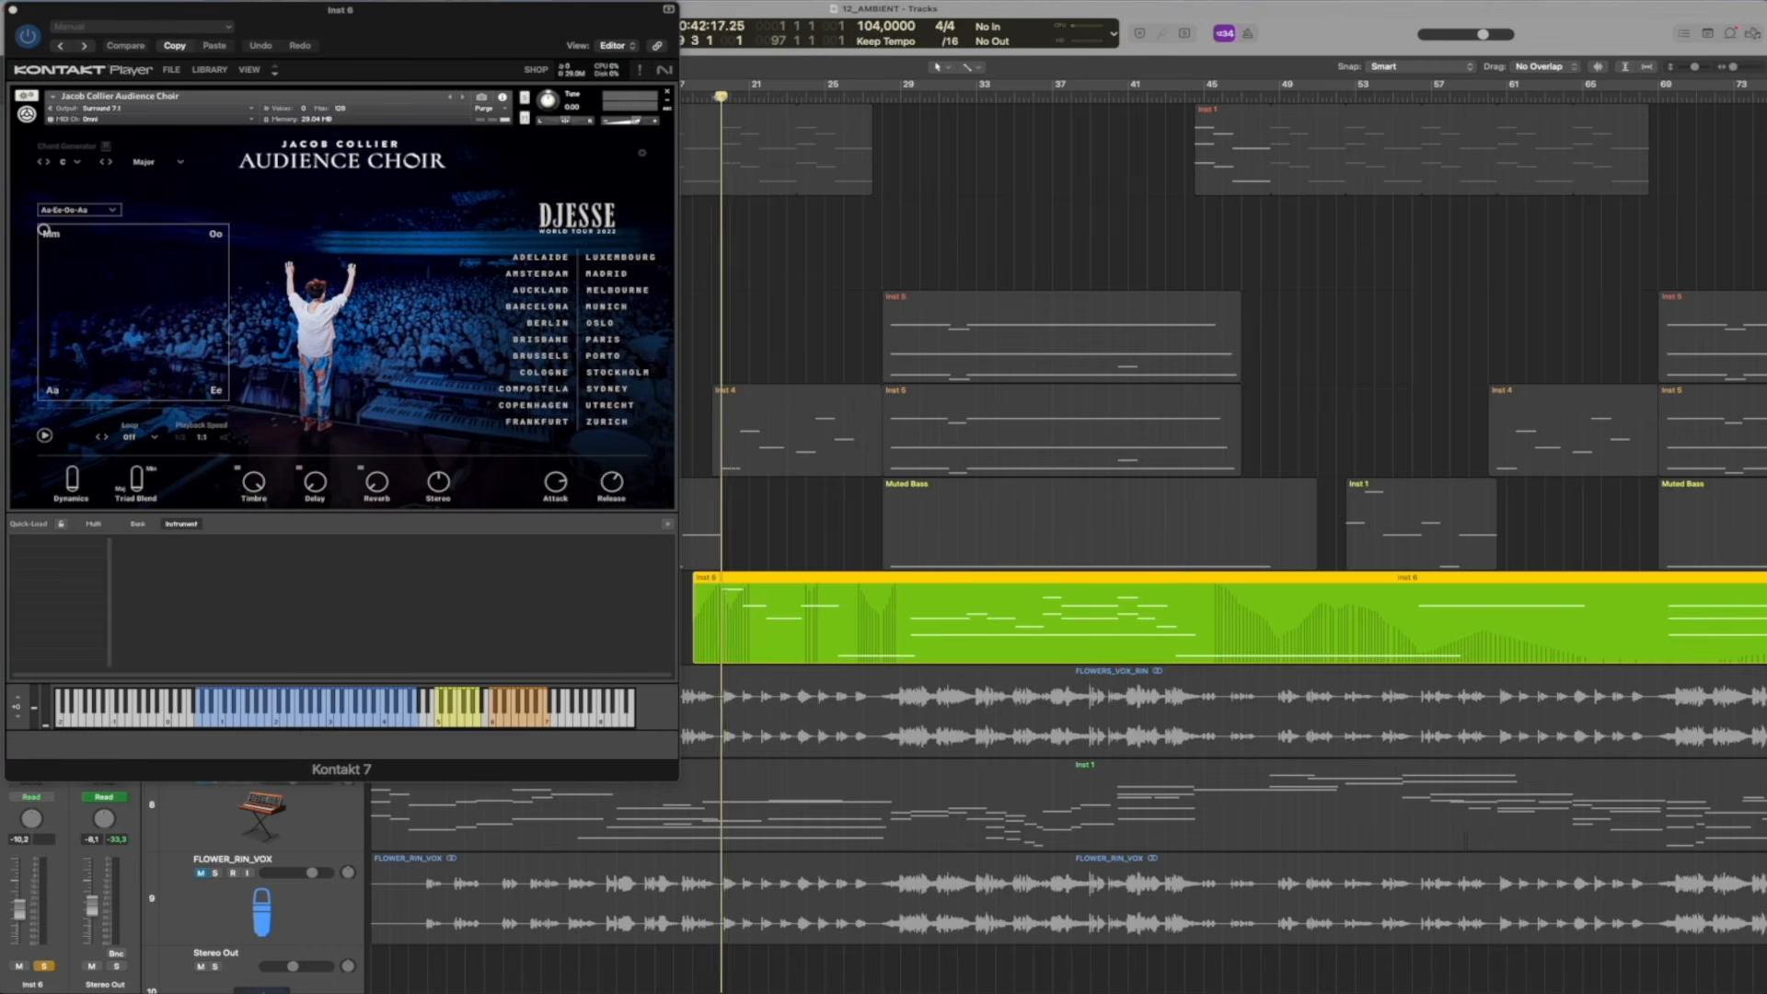
{"action": "key", "text": "space"}
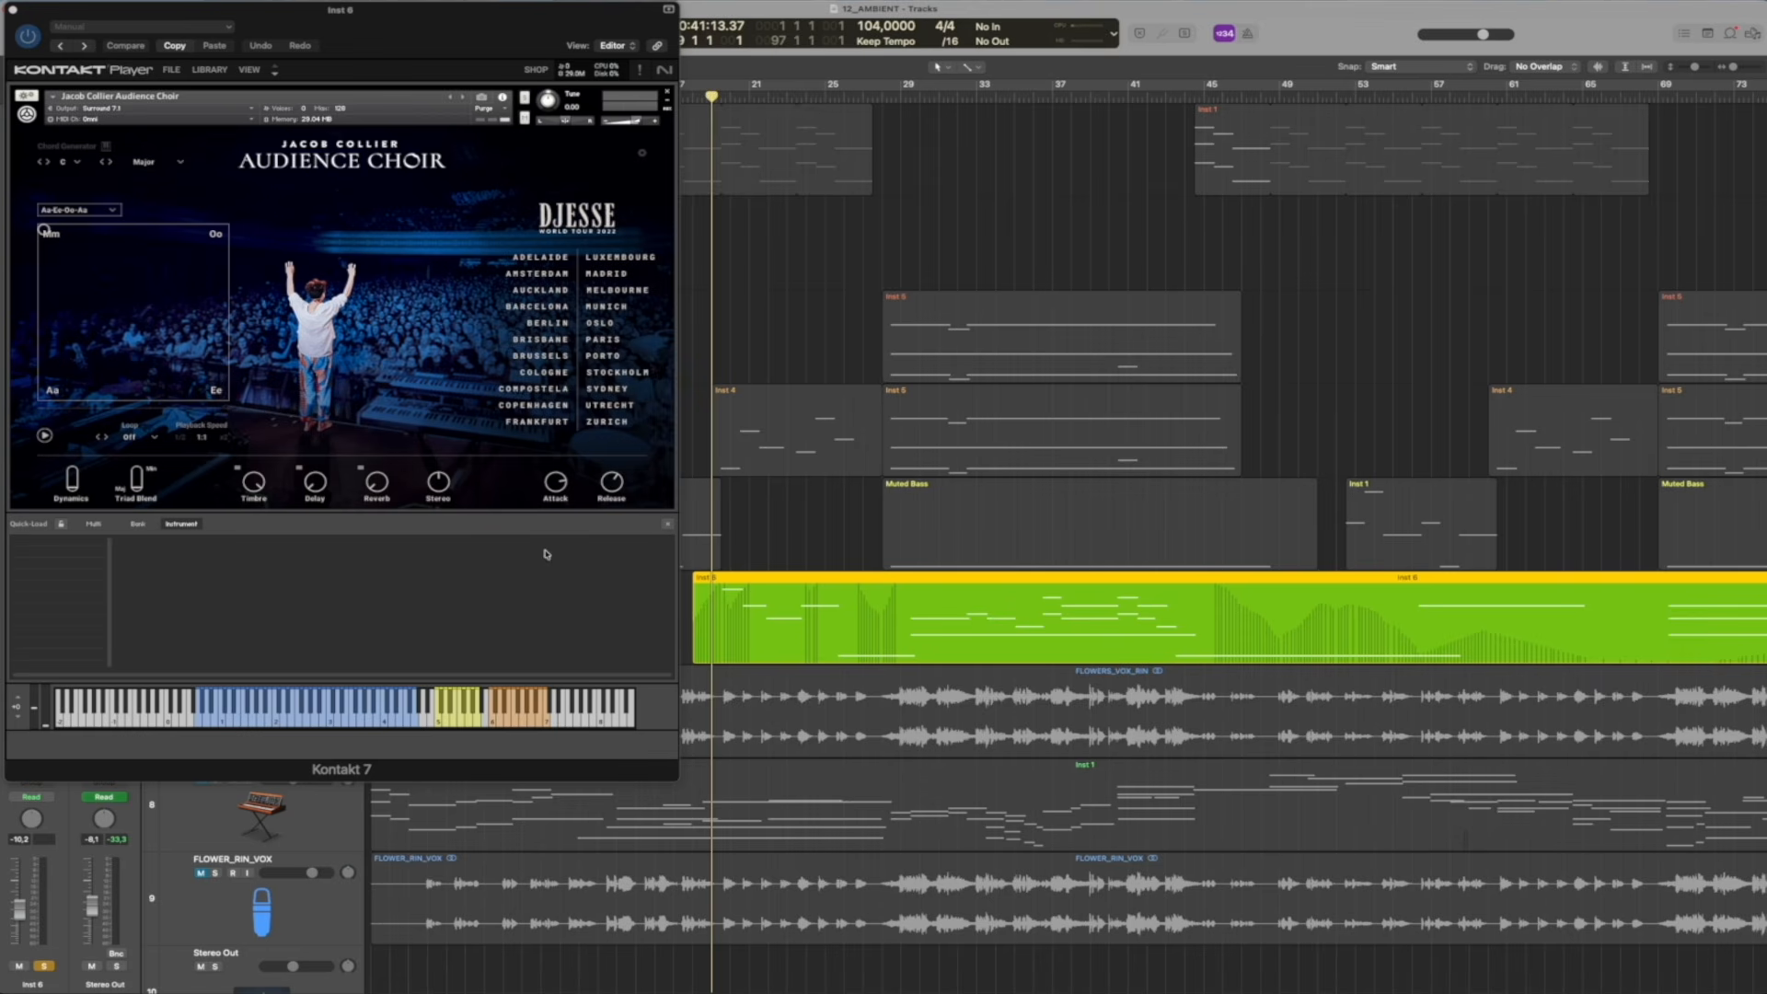
{"action": "key", "text": "space"}
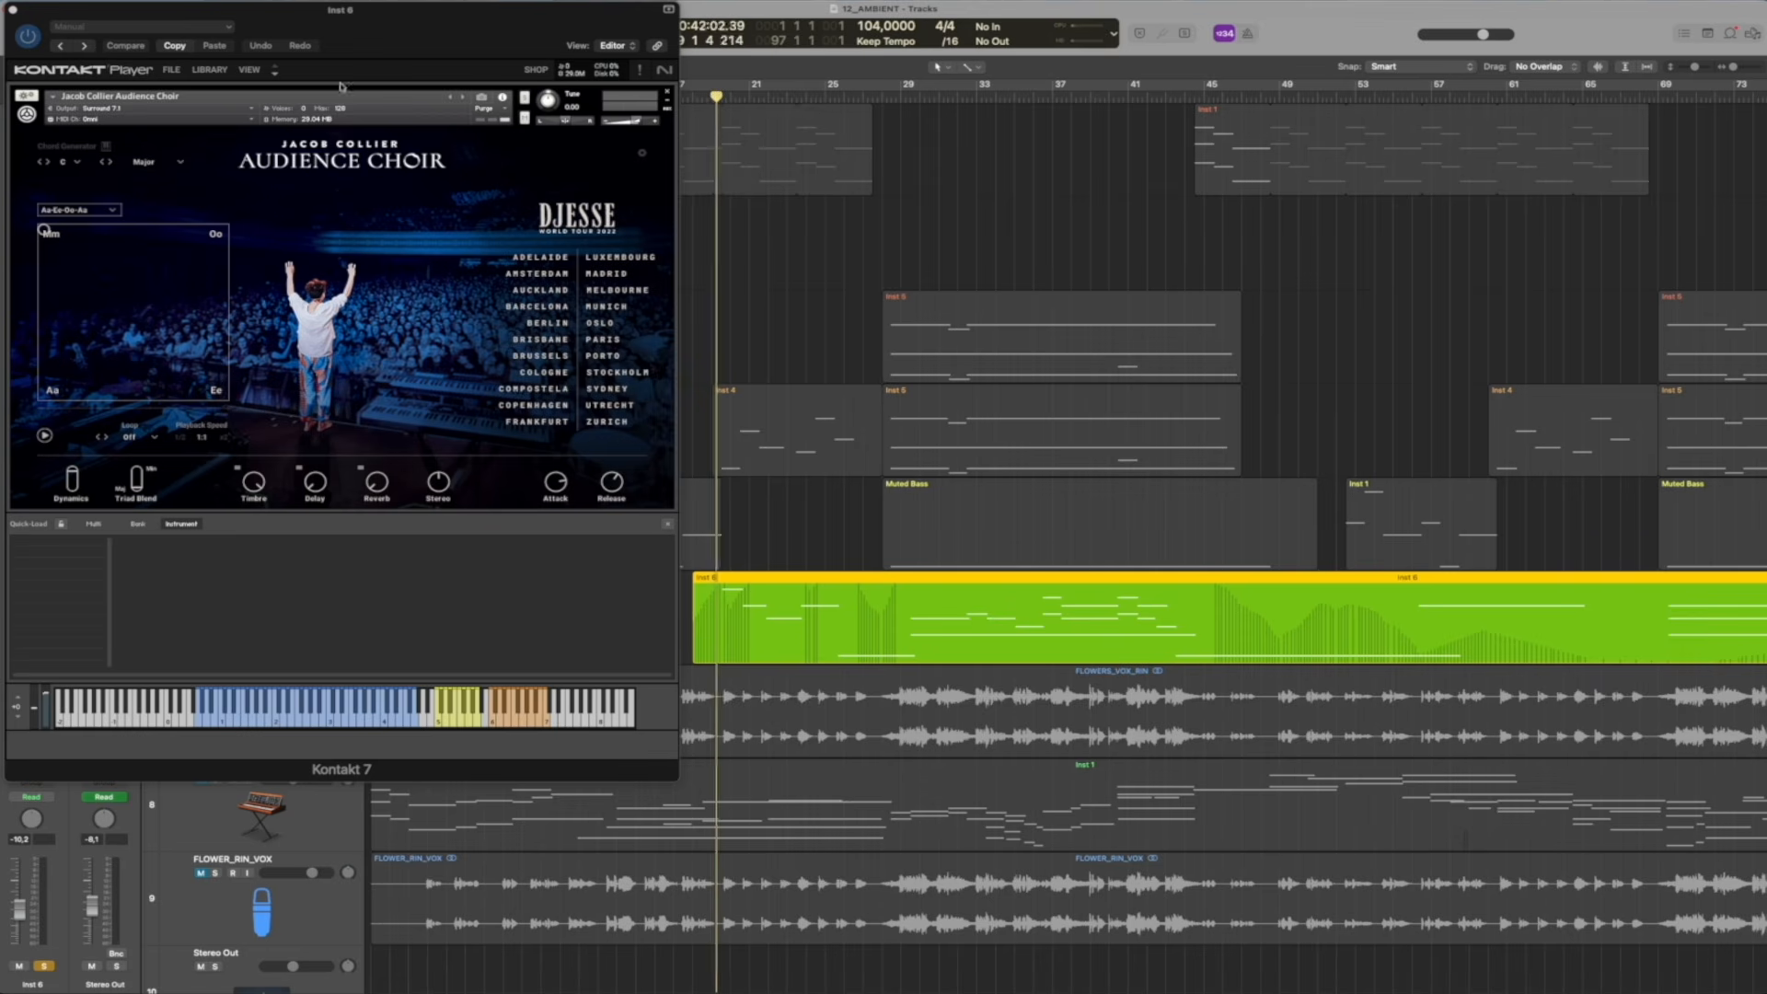
{"action": "left_click", "coordinate": [14, 10]}
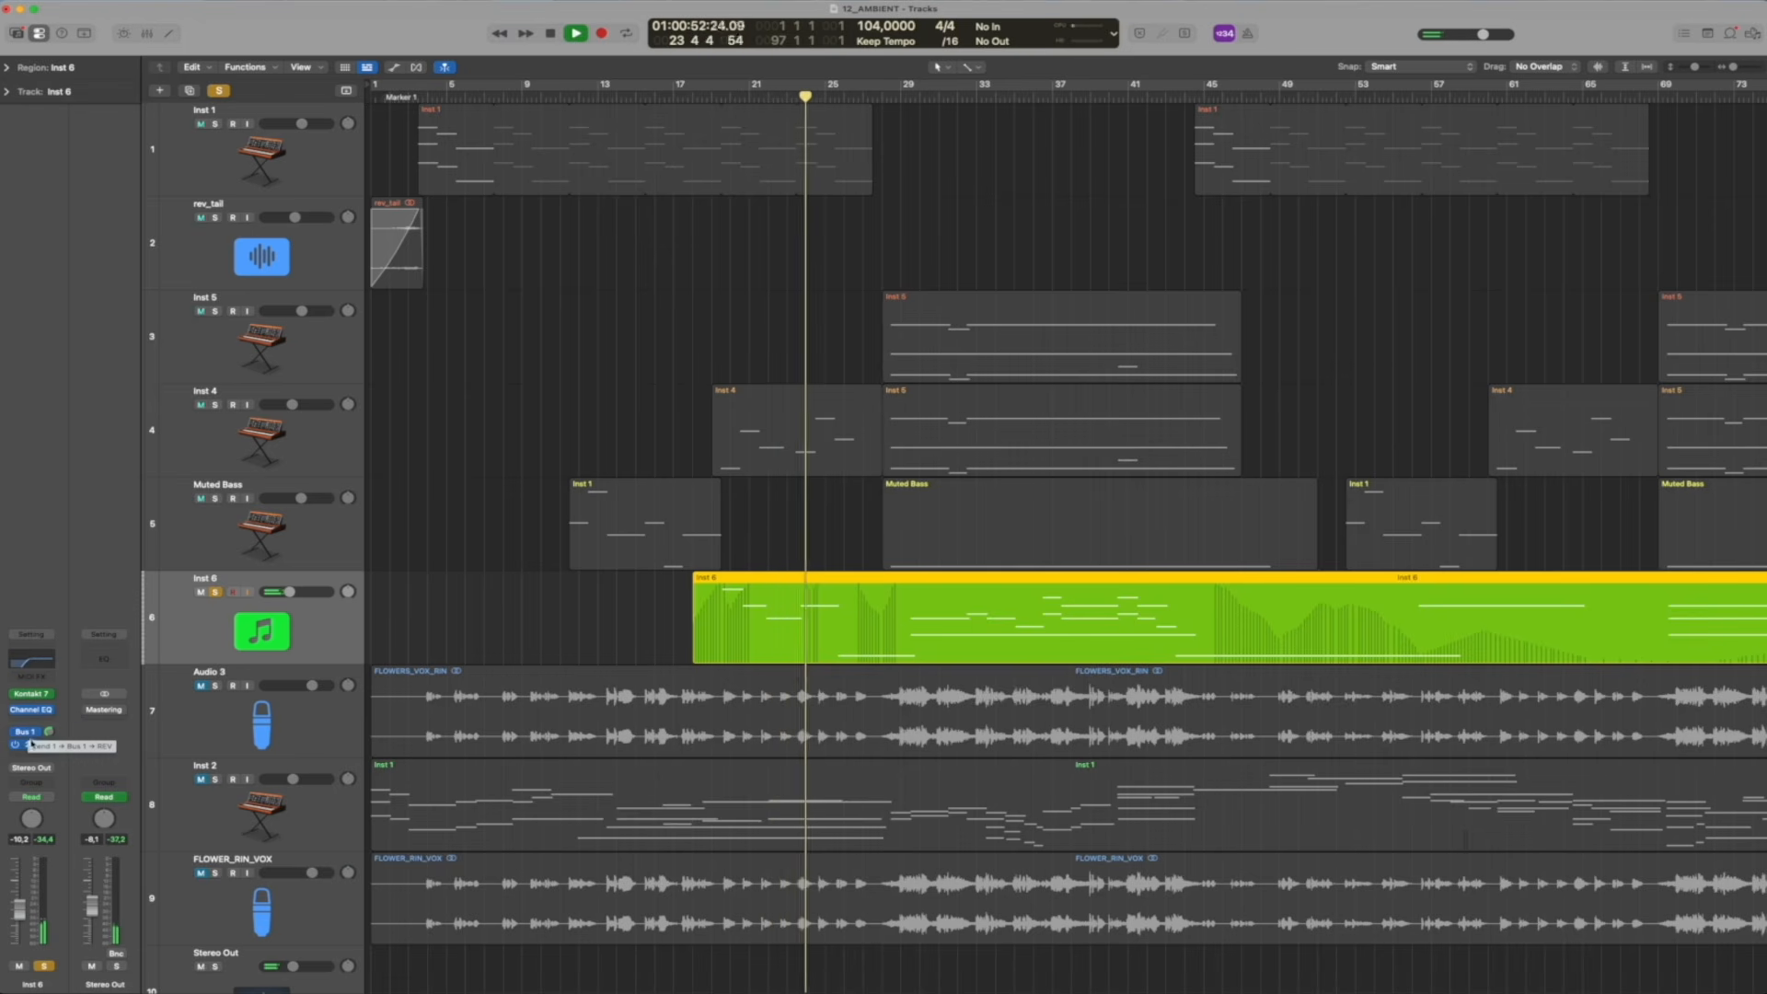
Inspect the EchoBoy delay on Inst 6's Bus 2 send and the Audience Choir instrument during playback, closing both windows
{"action": "left_click", "coordinate": [46, 729]}
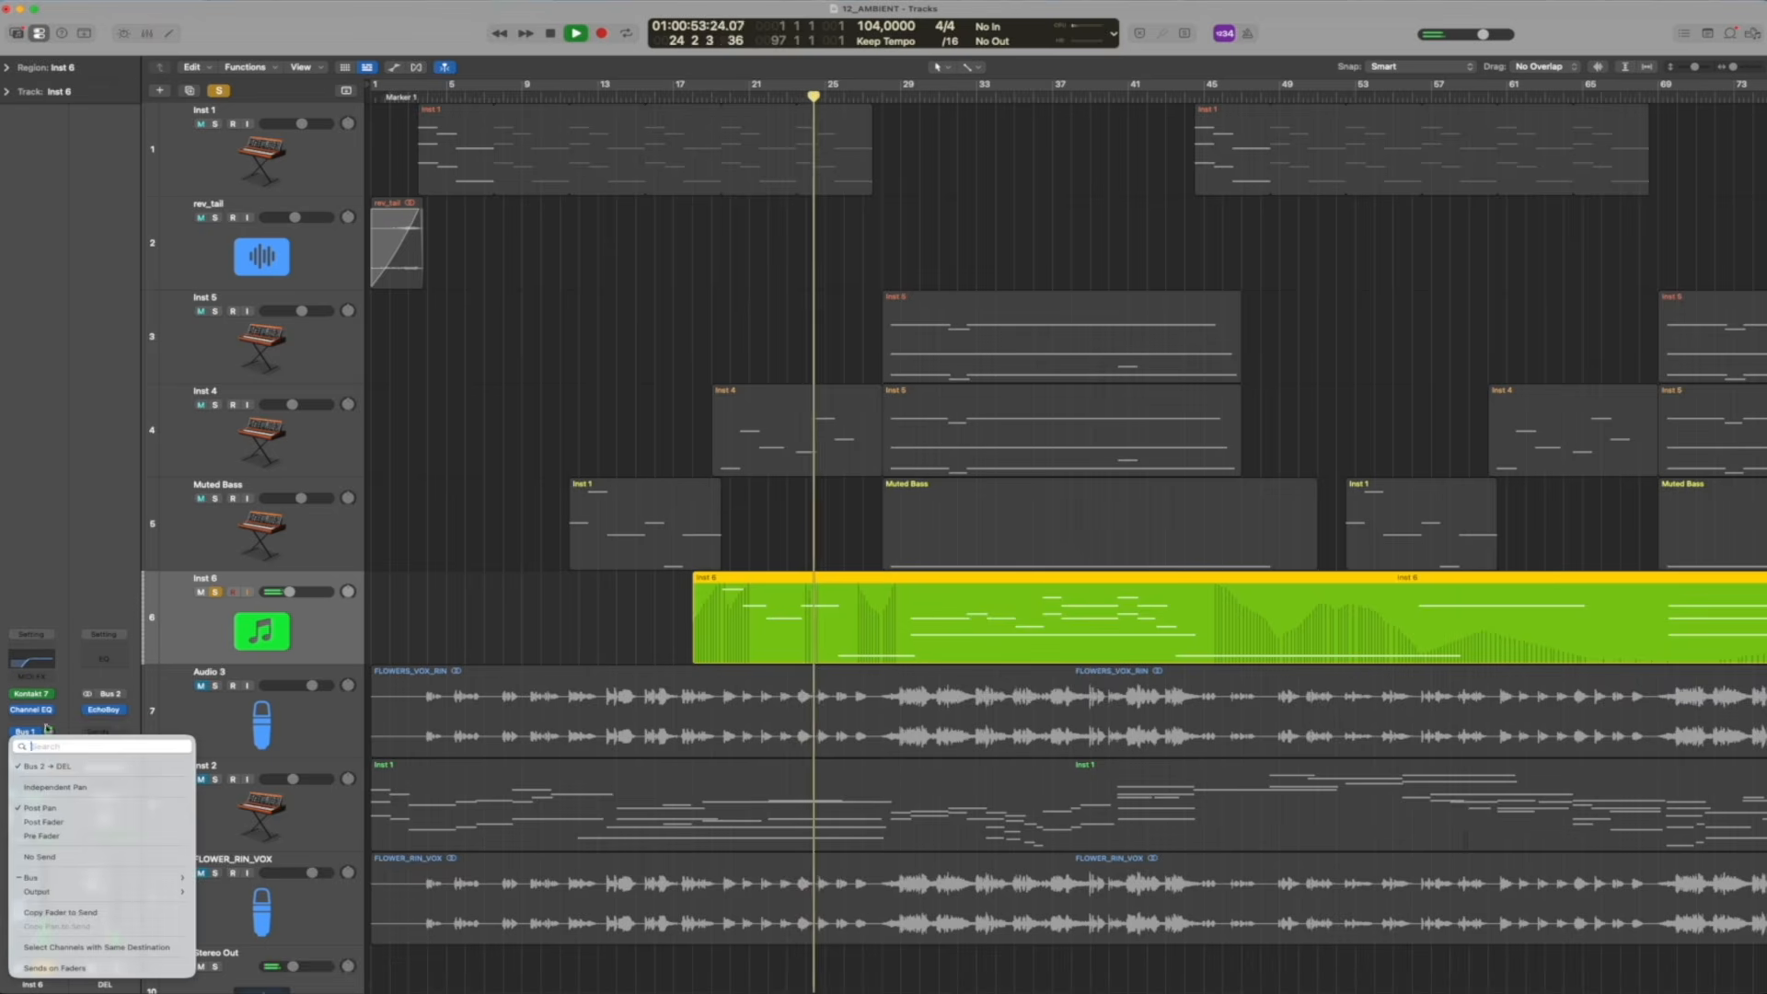
{"action": "left_click", "coordinate": [121, 709]}
{"action": "left_click", "coordinate": [87, 537]}
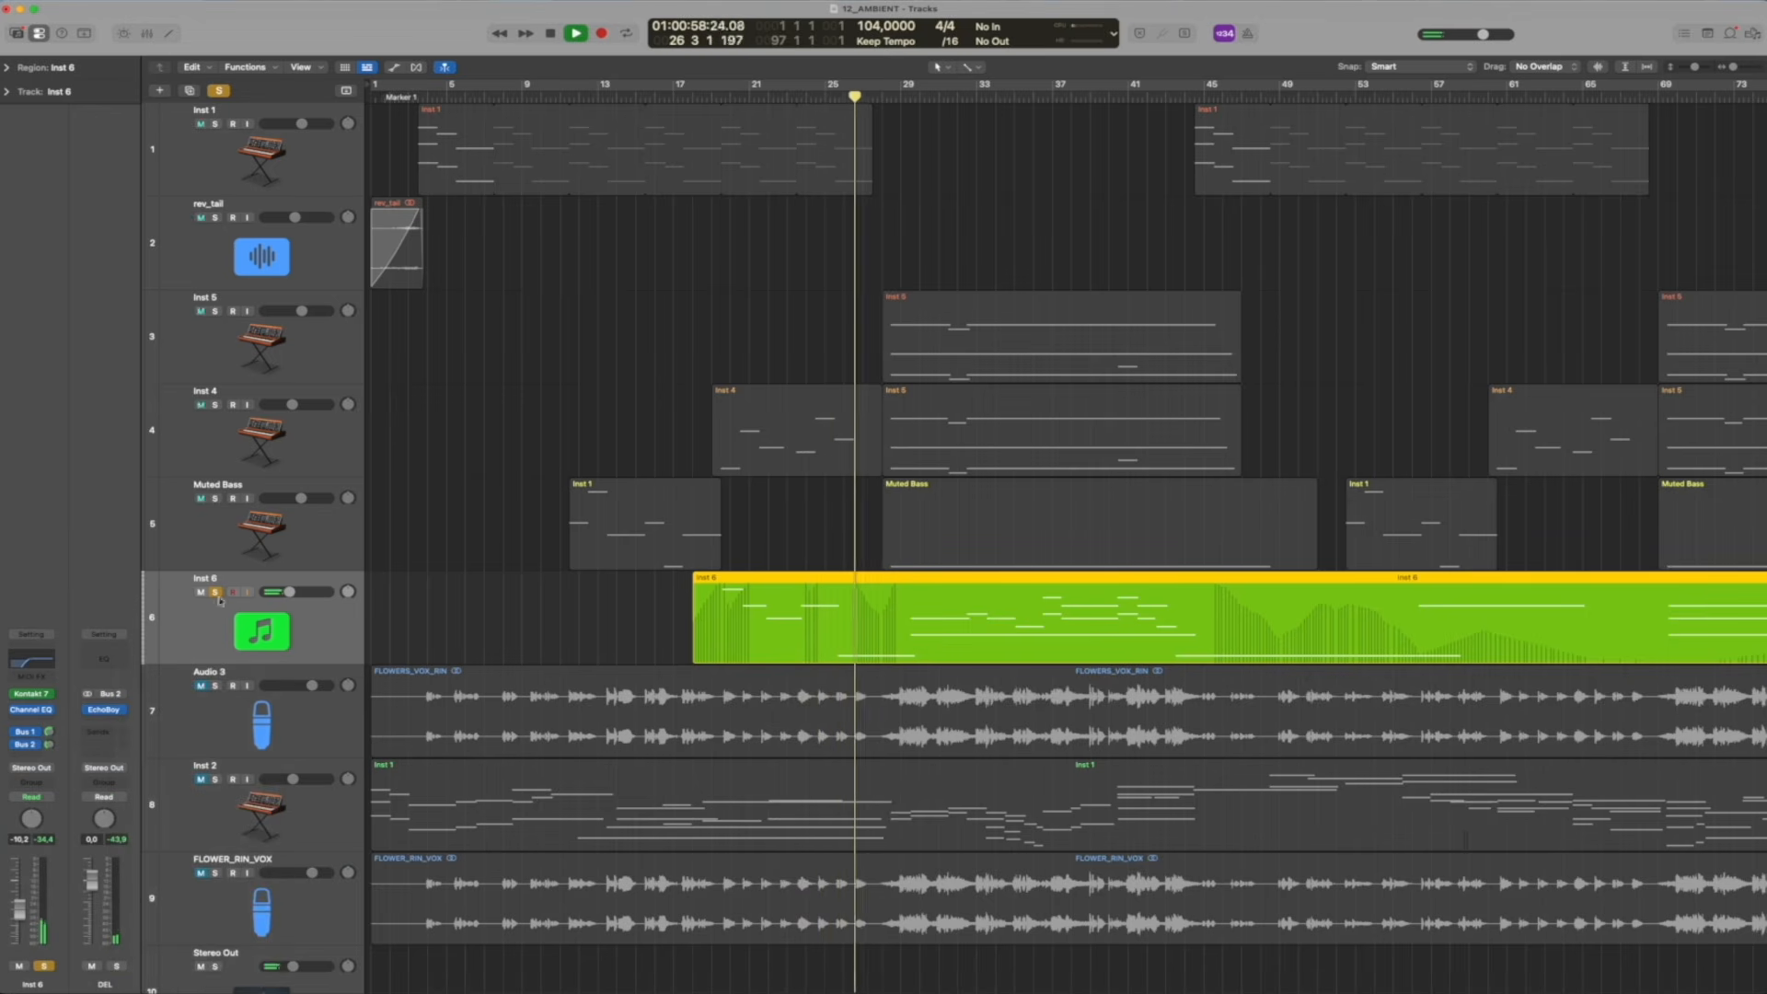
{"action": "left_click", "coordinate": [31, 693]}
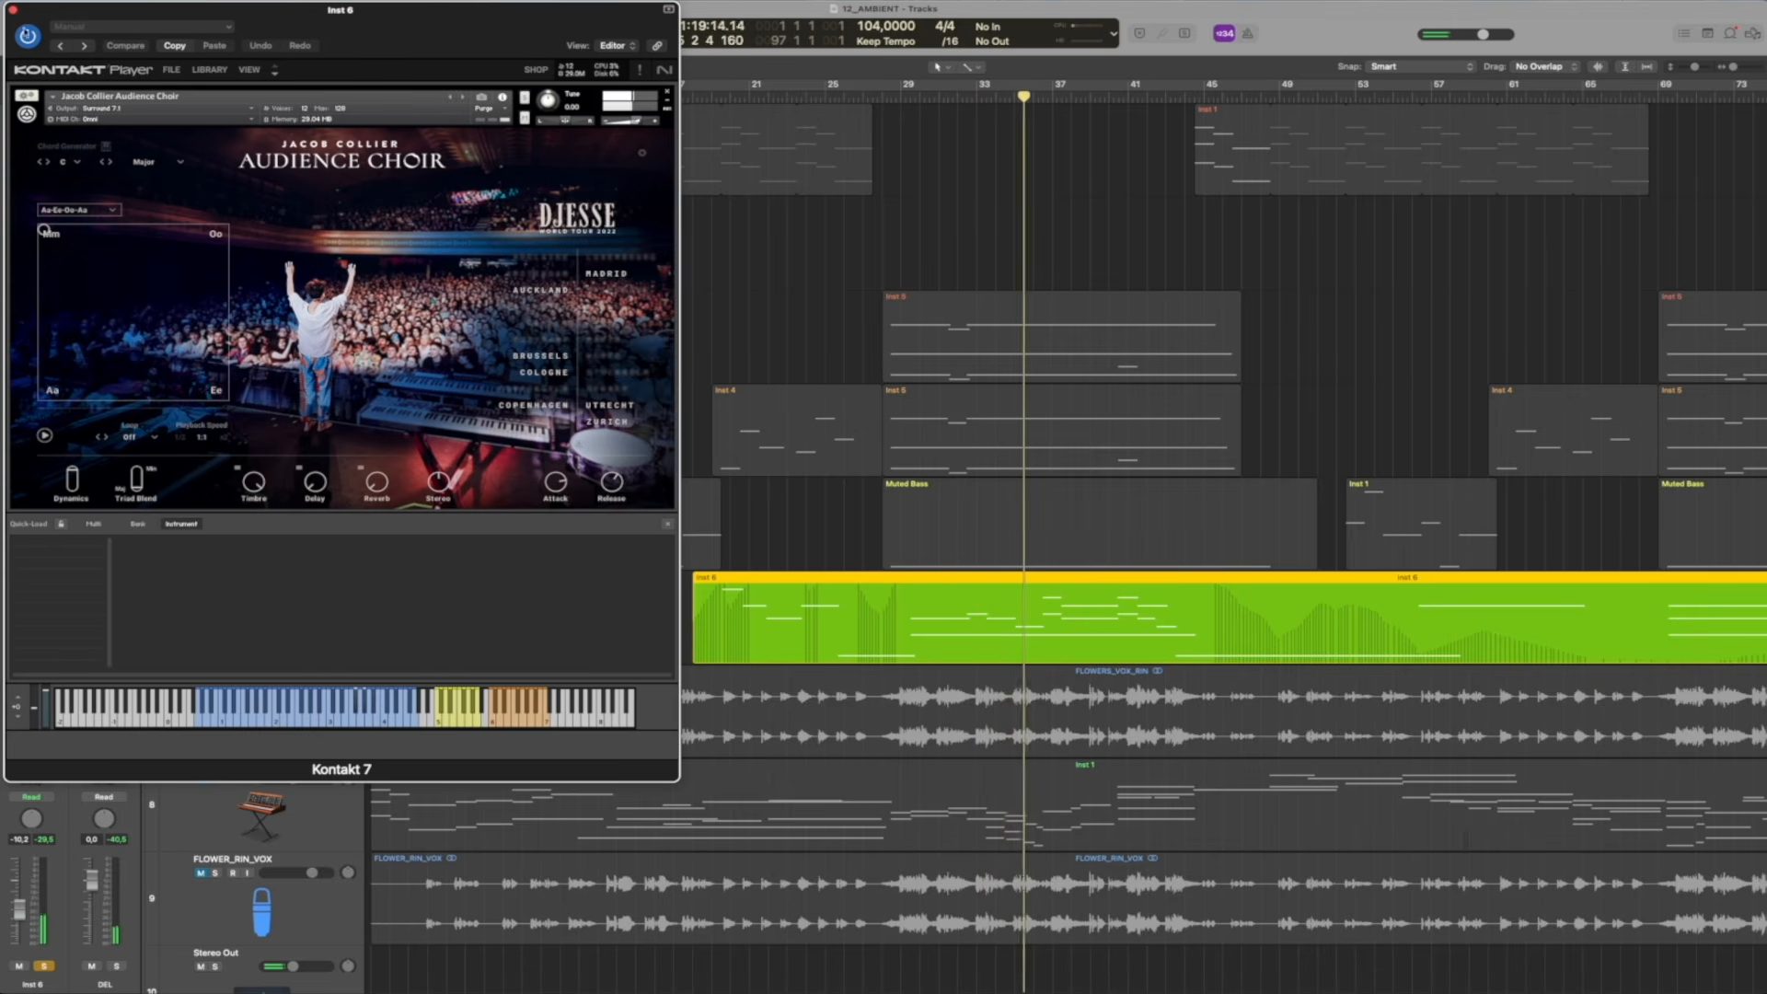
{"action": "left_click", "coordinate": [12, 10]}
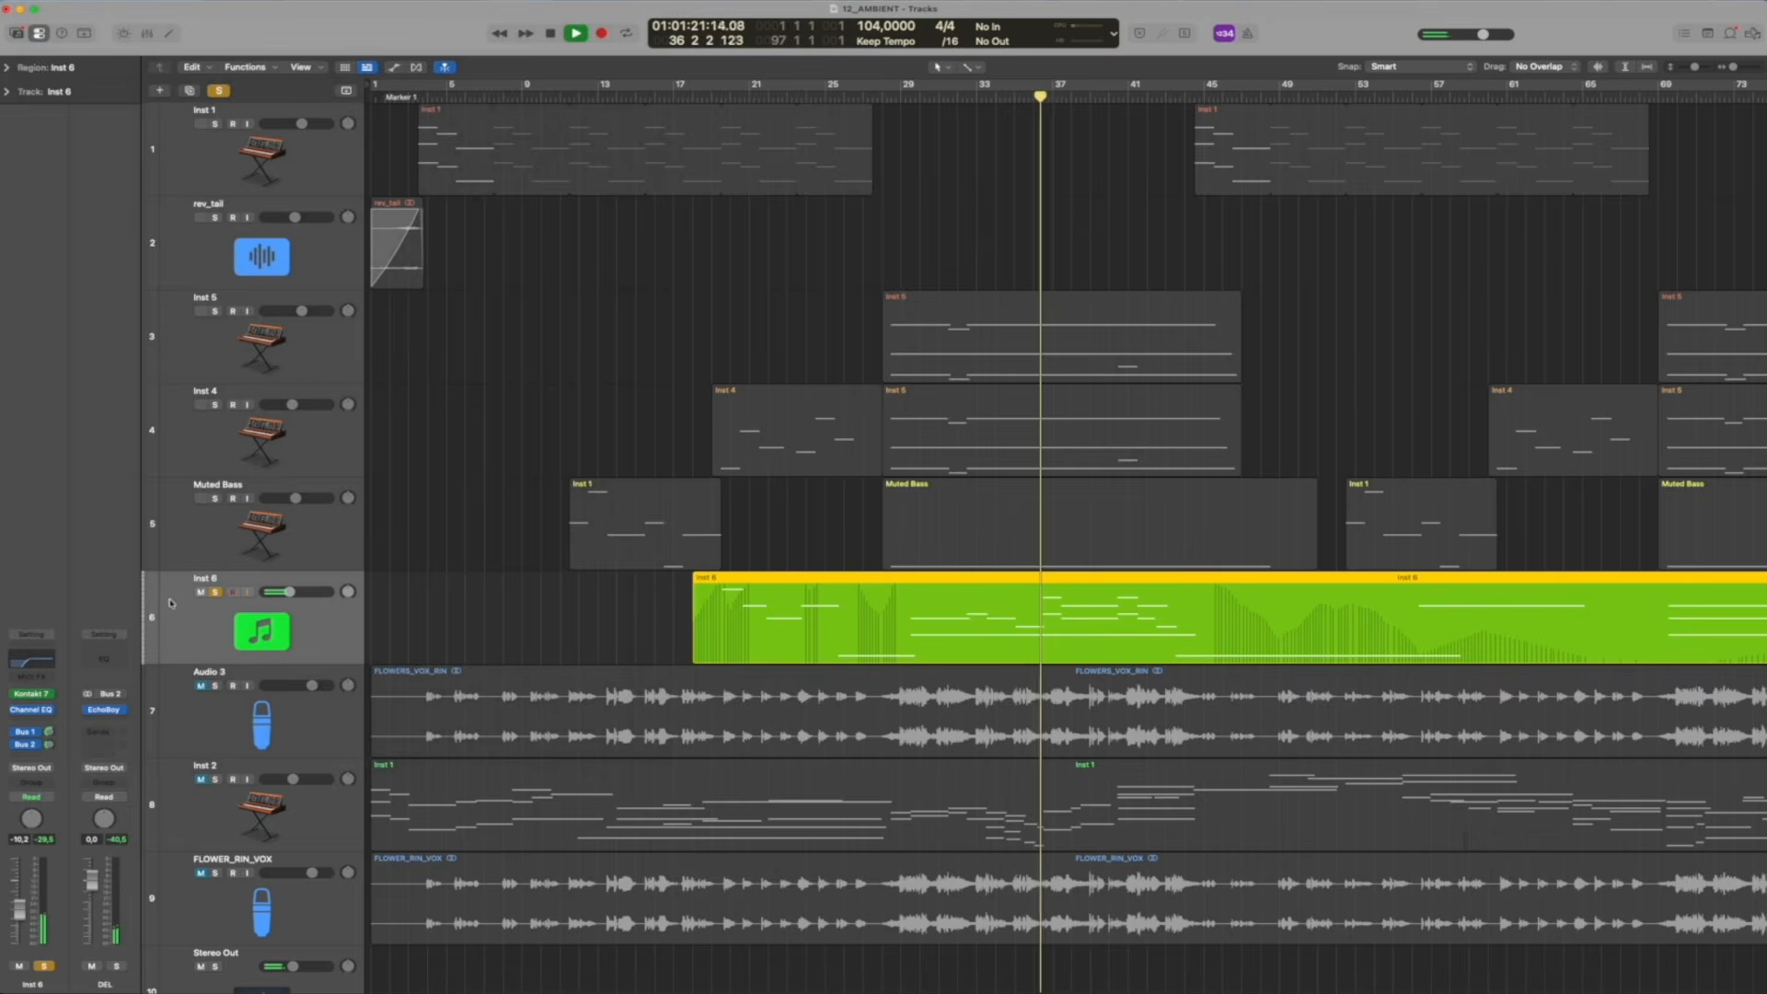
Add Muted Bass, Inst 4 and Inst 5 one by one to the soloed Inst 6 during playback, and stop playback
{"action": "left_click", "coordinate": [215, 498]}
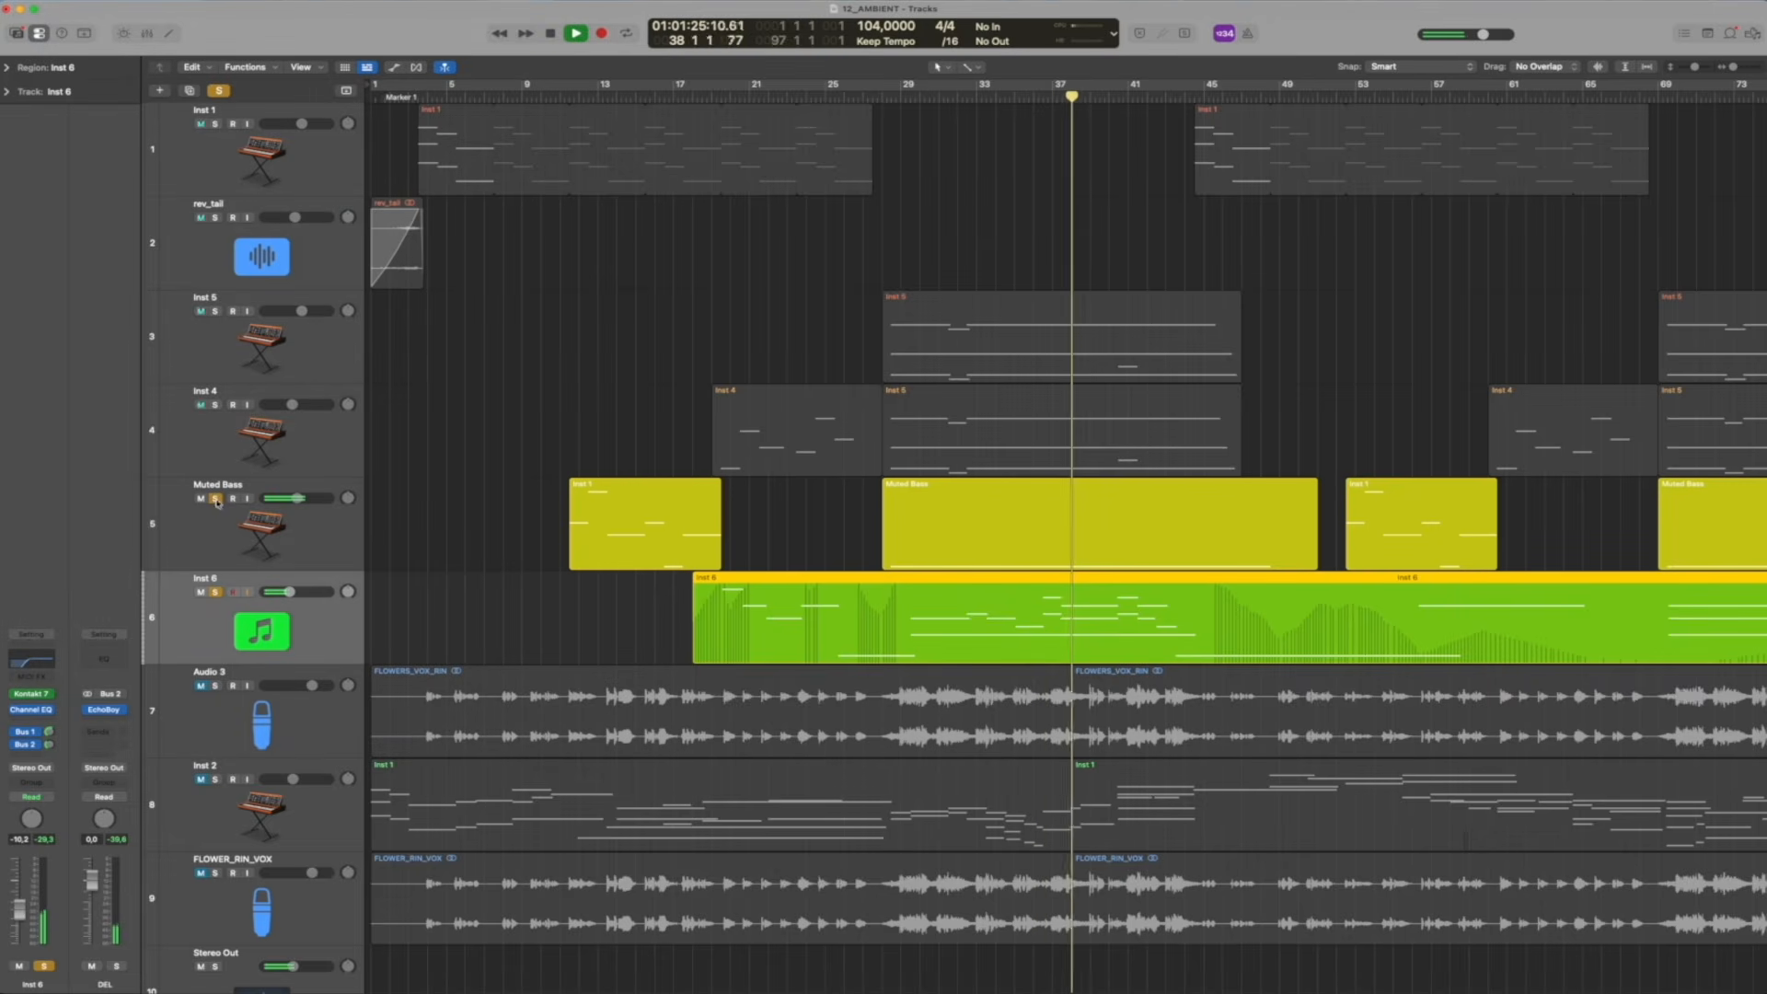
{"action": "left_click", "coordinate": [214, 405]}
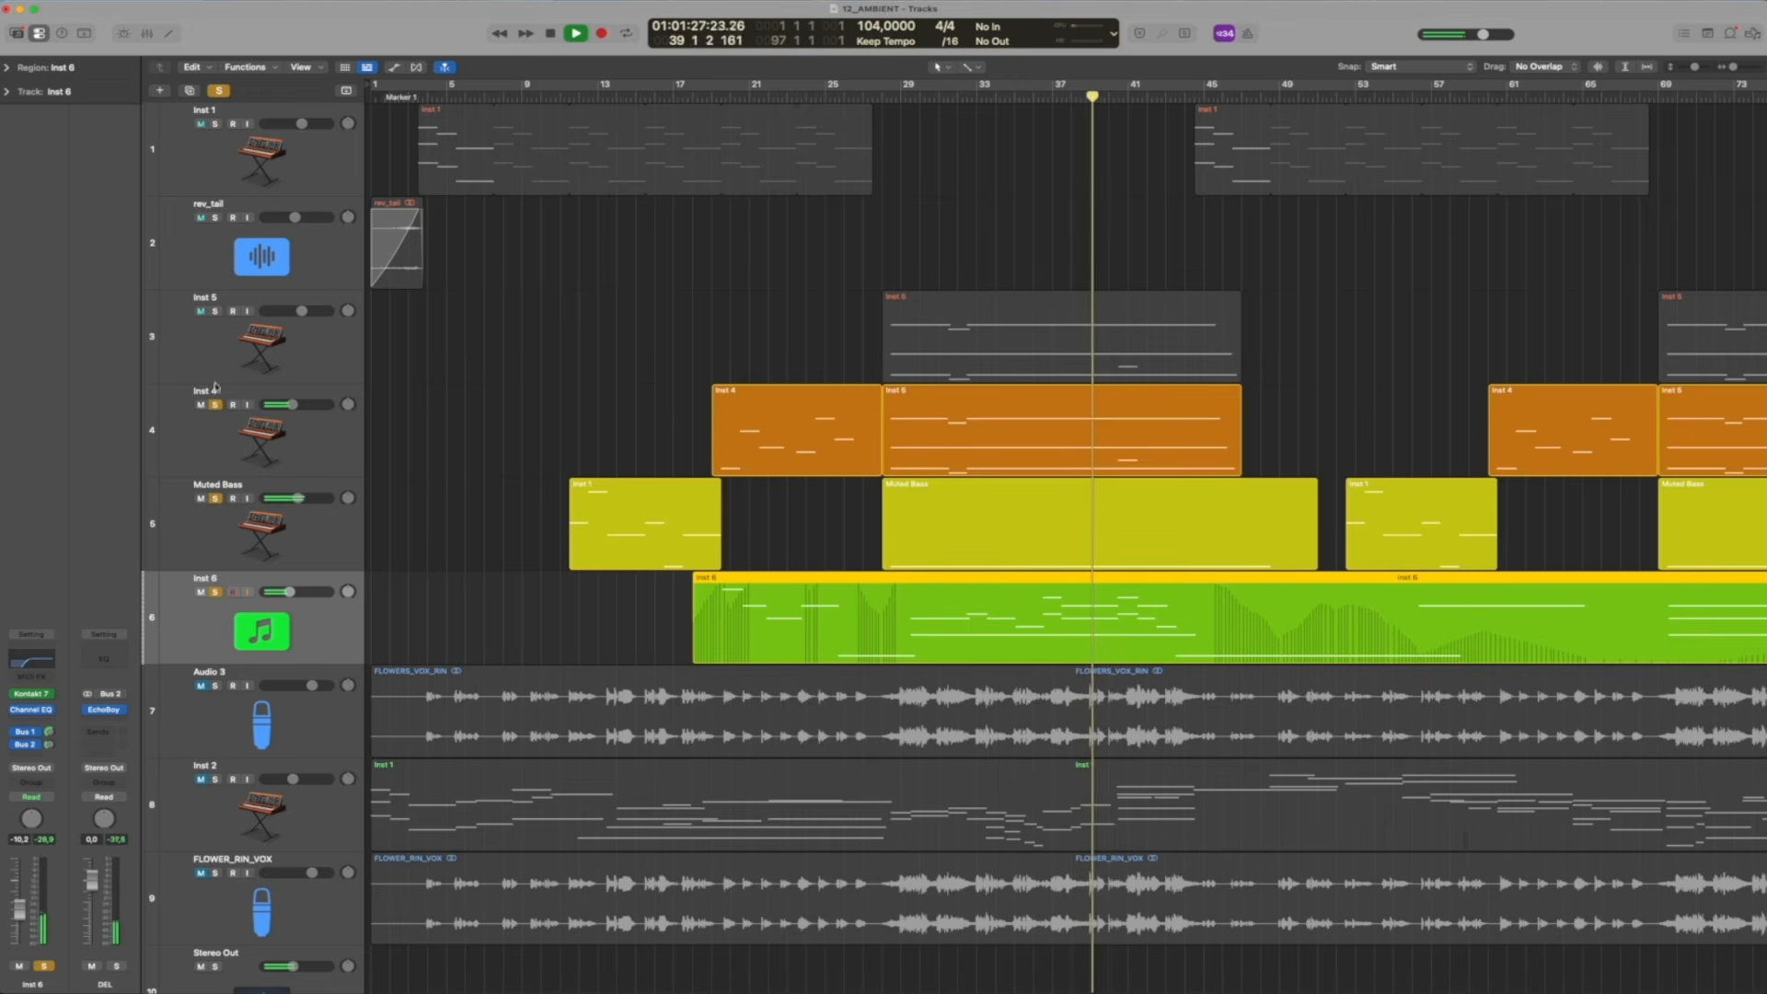
{"action": "left_click", "coordinate": [216, 312]}
{"action": "key", "text": "space"}
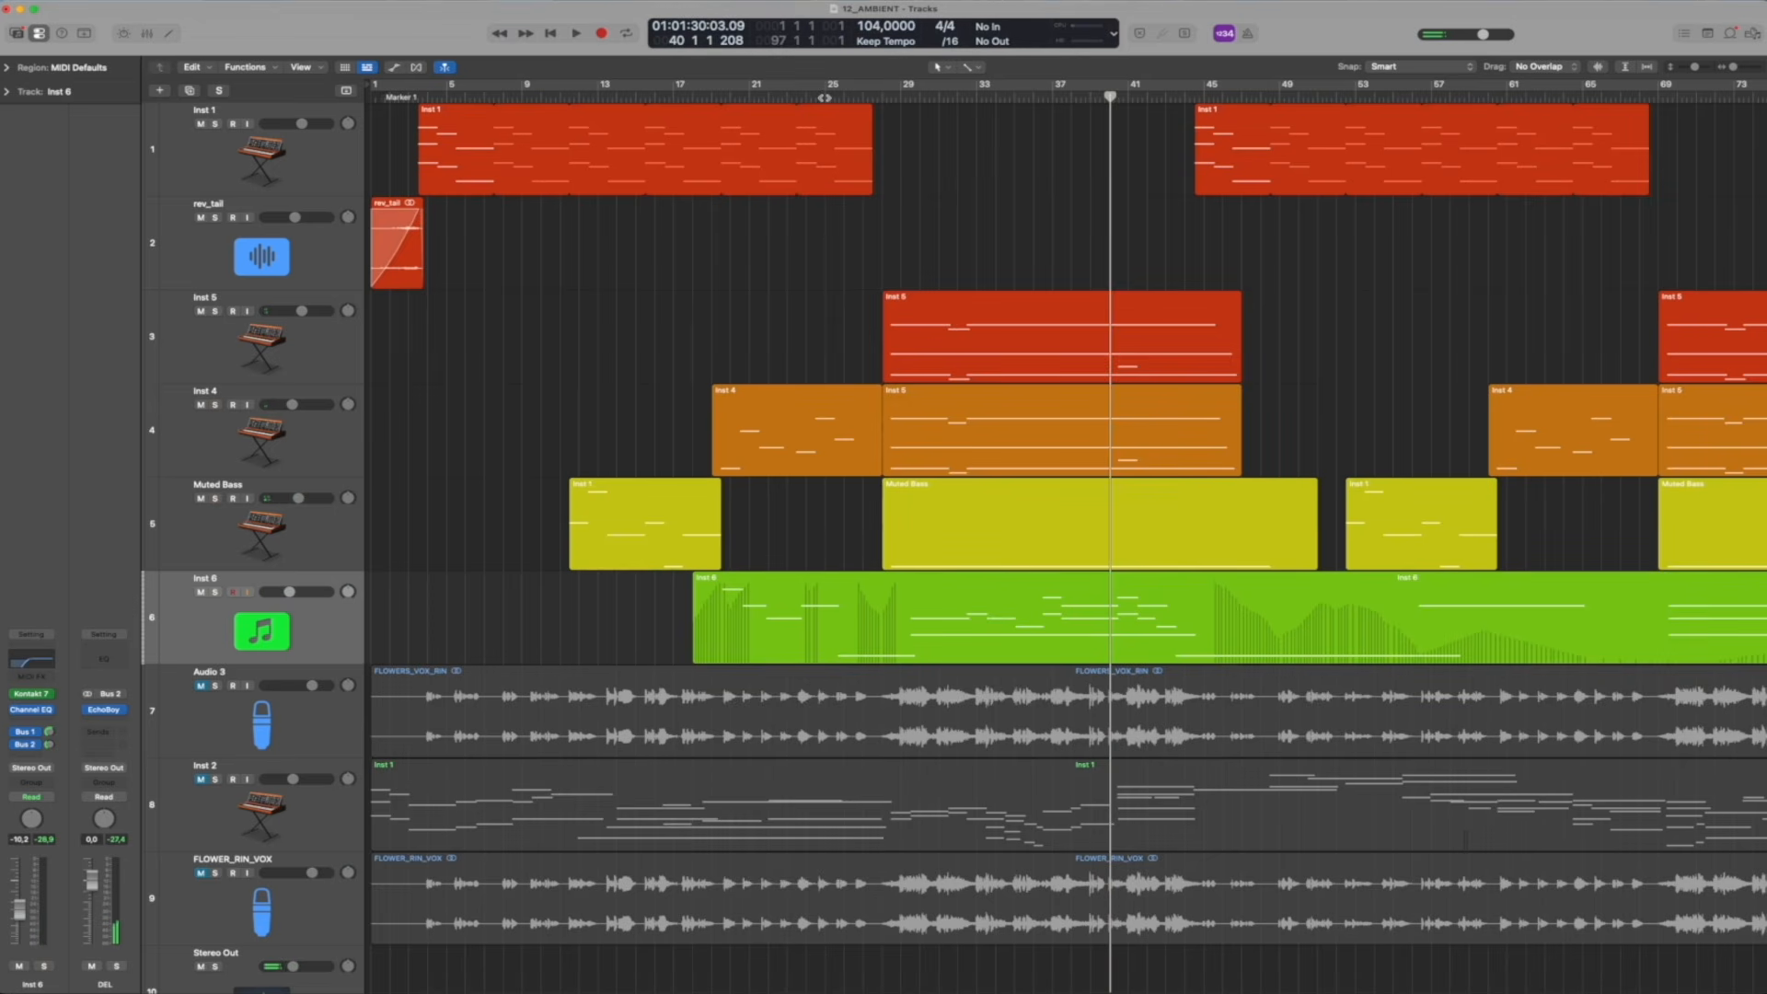
With all solos cleared, move the playhead to bar 23, back to bar 21, and on to bar 28
{"action": "left_click_drag", "start_coordinate": [822, 97], "coordinate": [793, 97]}
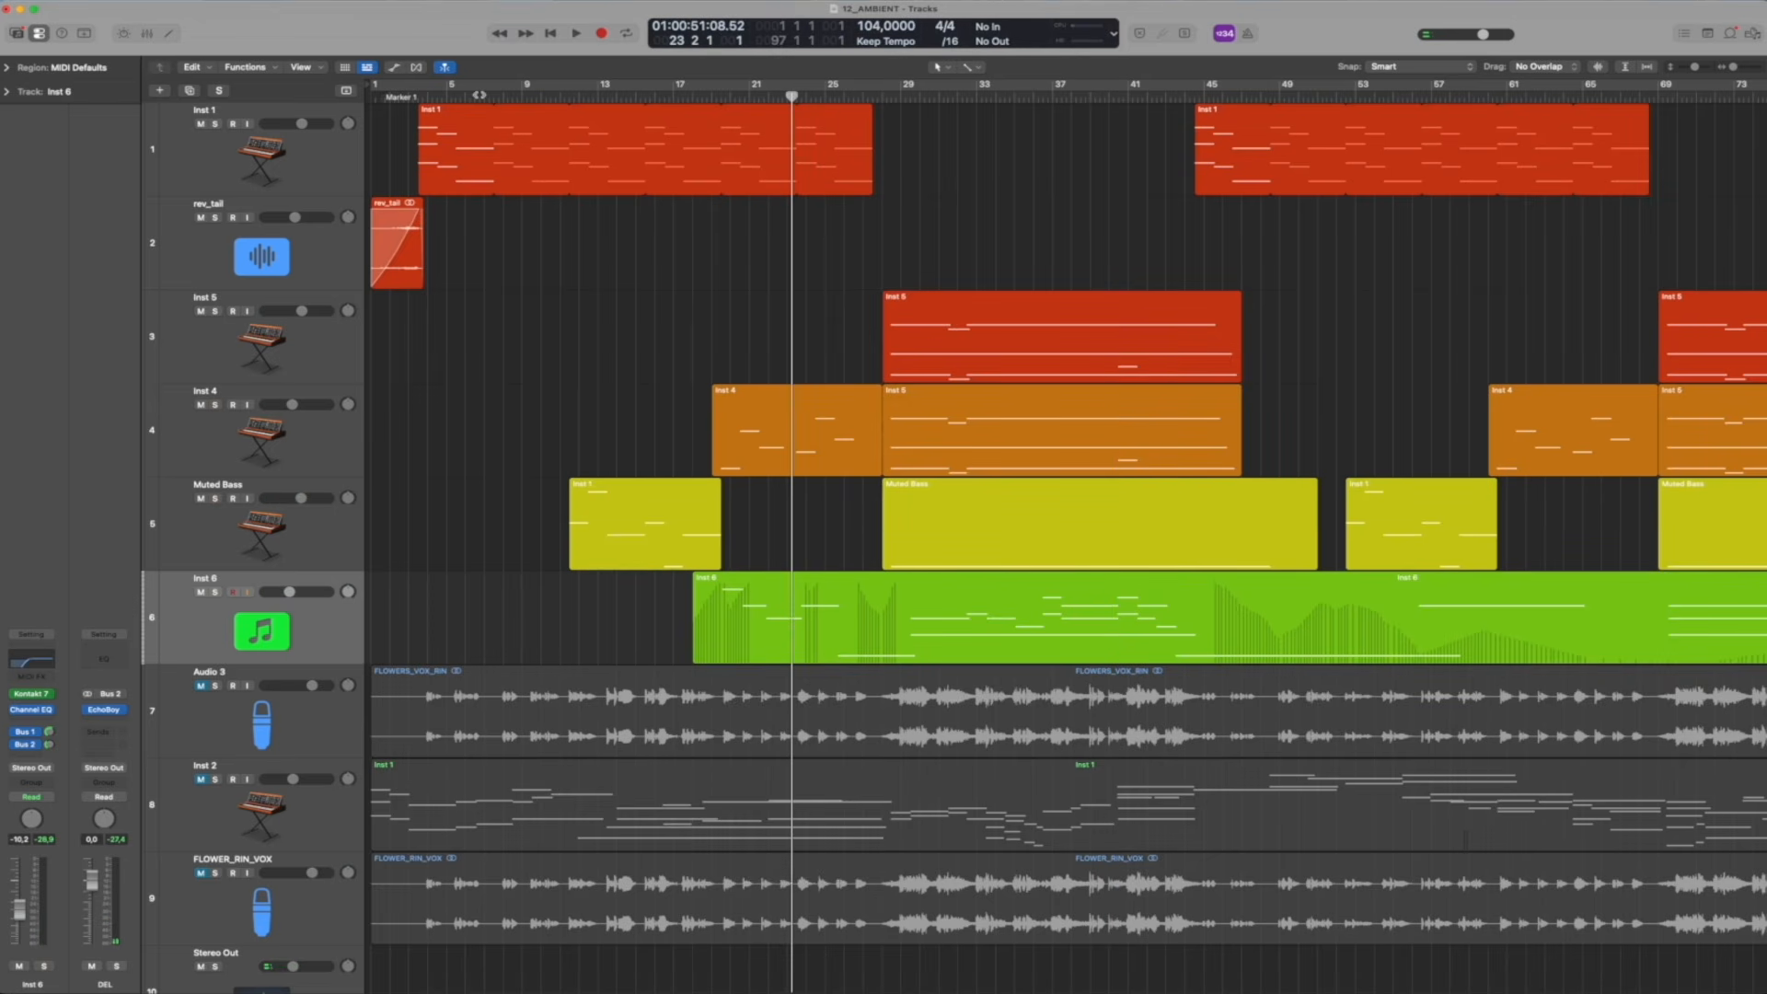
{"action": "left_click_drag", "start_coordinate": [478, 95], "coordinate": [750, 83]}
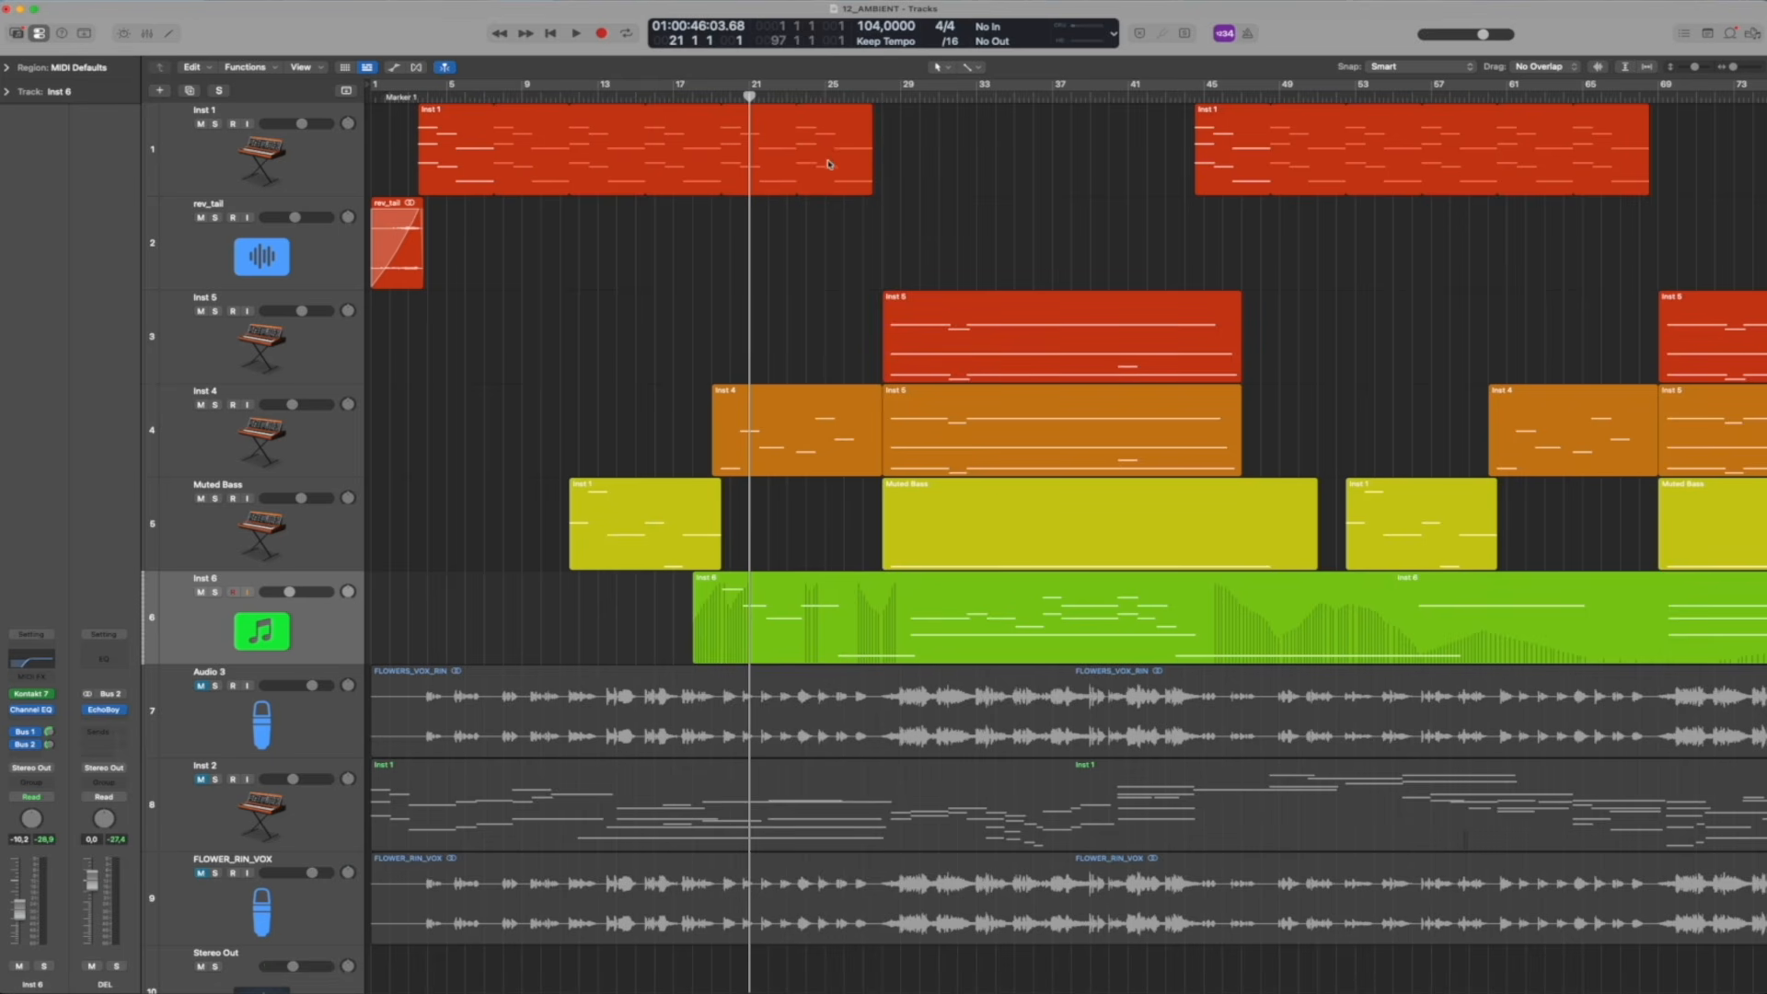
{"action": "left_click_drag", "start_coordinate": [872, 96], "coordinate": [881, 95]}
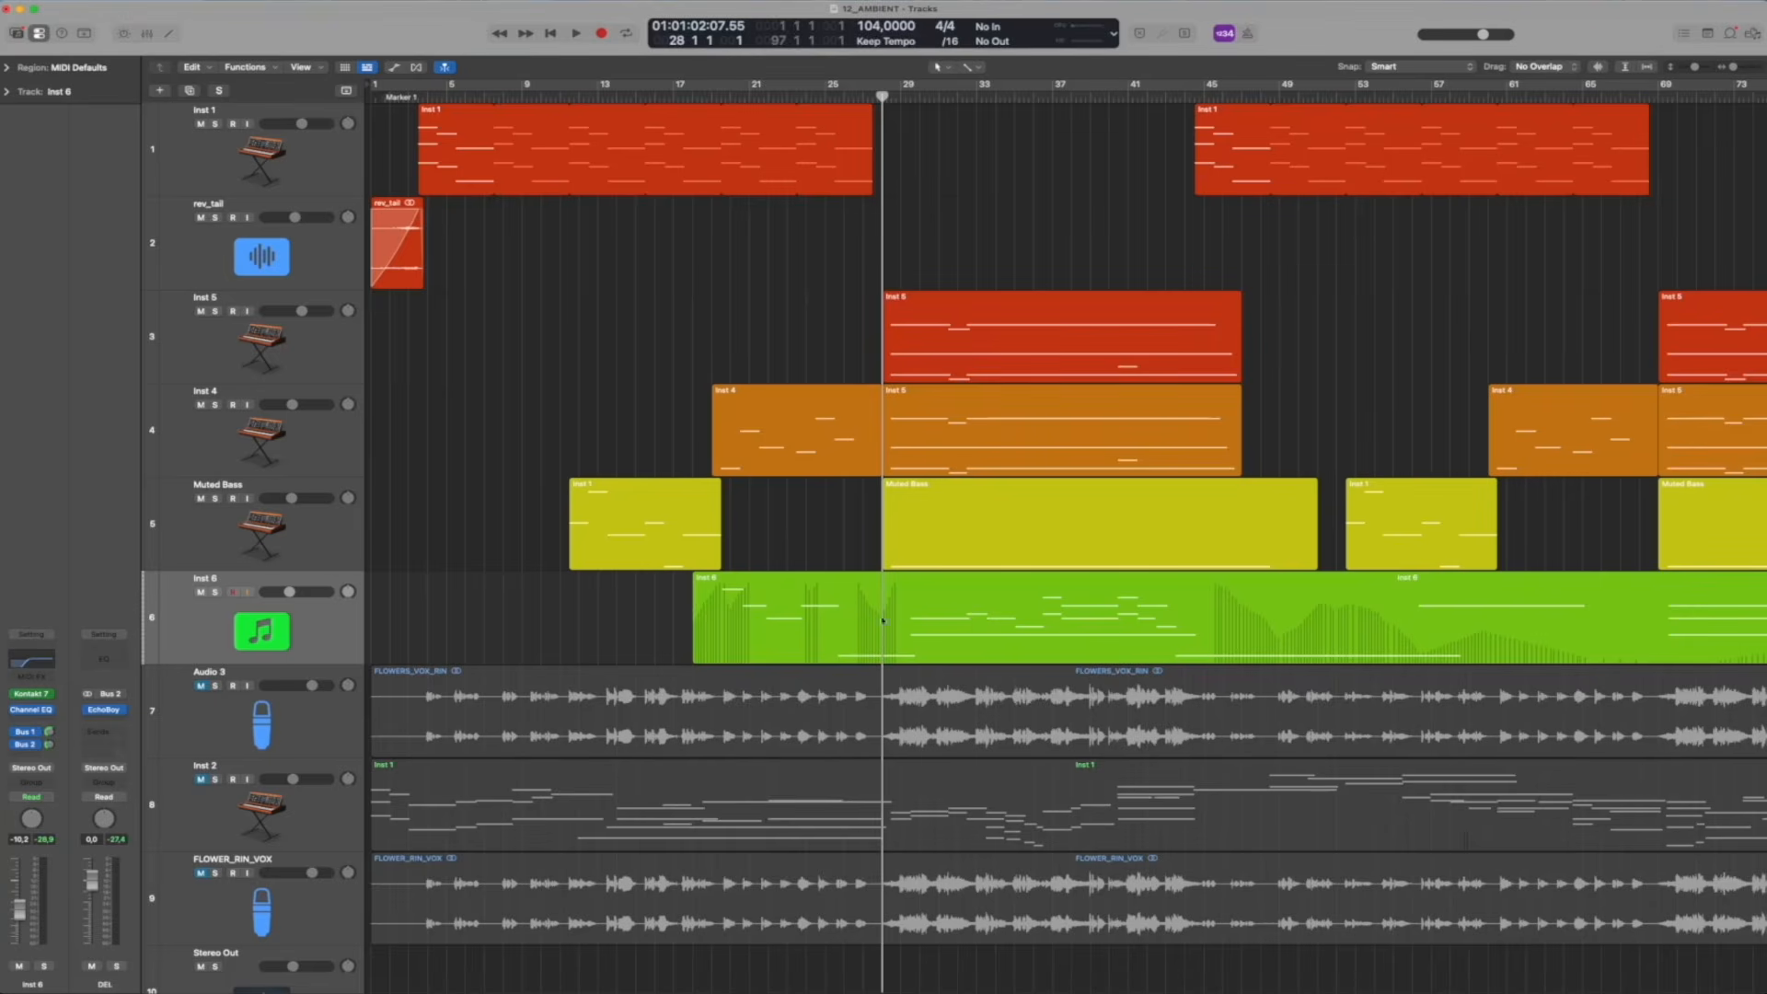
Open the Muted Bass region at bar 28 in the Piano Roll, select its long note, and close the editor
{"action": "double_click", "coordinate": [884, 557]}
{"action": "left_click", "coordinate": [684, 657]}
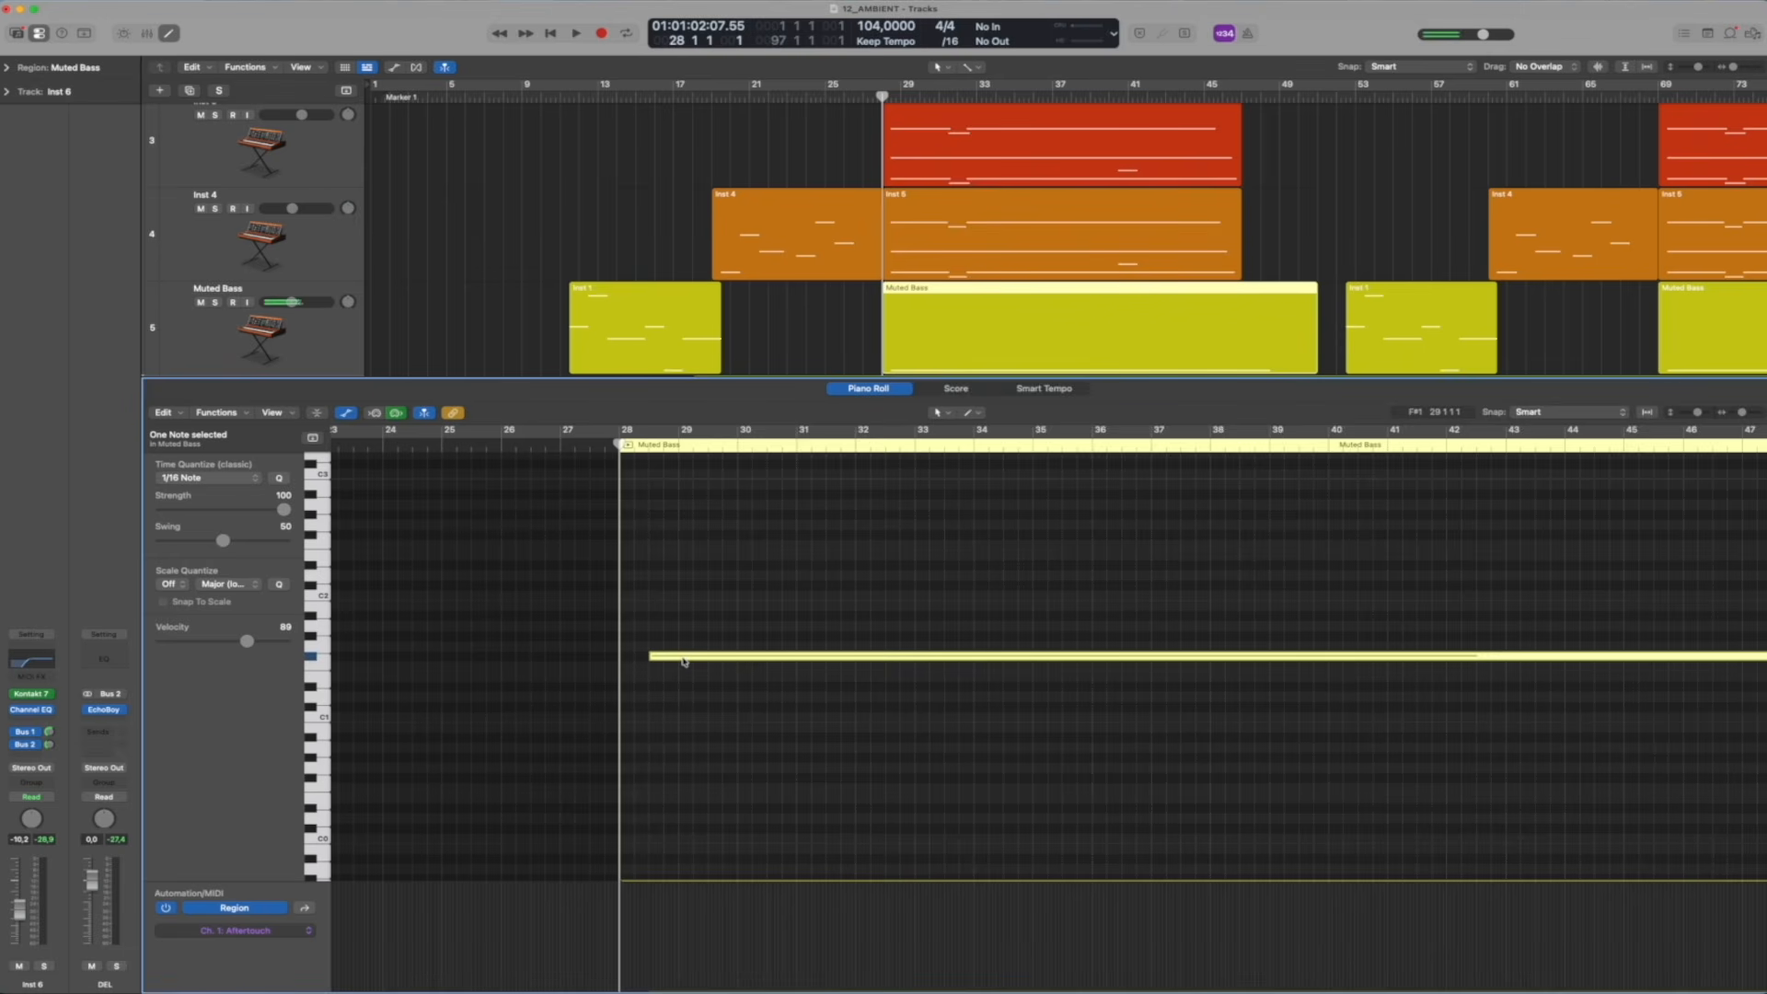
{"action": "key", "text": "e"}
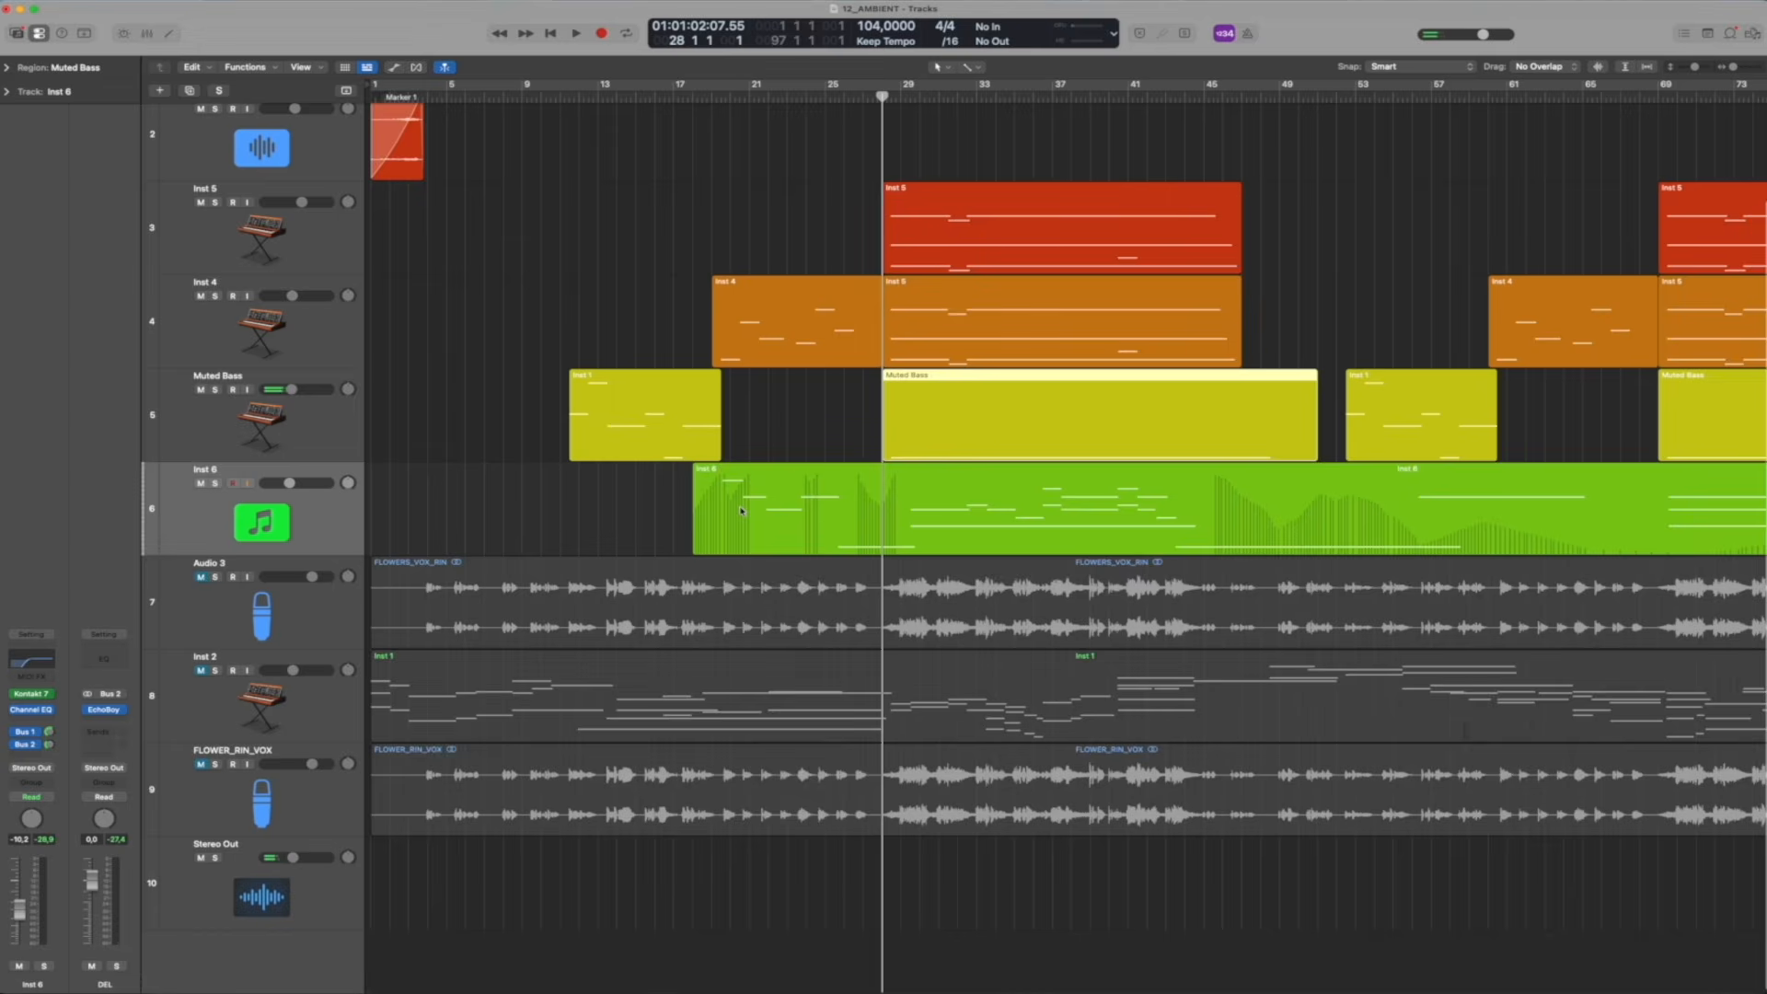
Play the arrangement from just before bar 28, unmute the Audio 3 vocal during playback, and stop
{"action": "left_click", "coordinate": [819, 422]}
{"action": "key", "text": "space"}
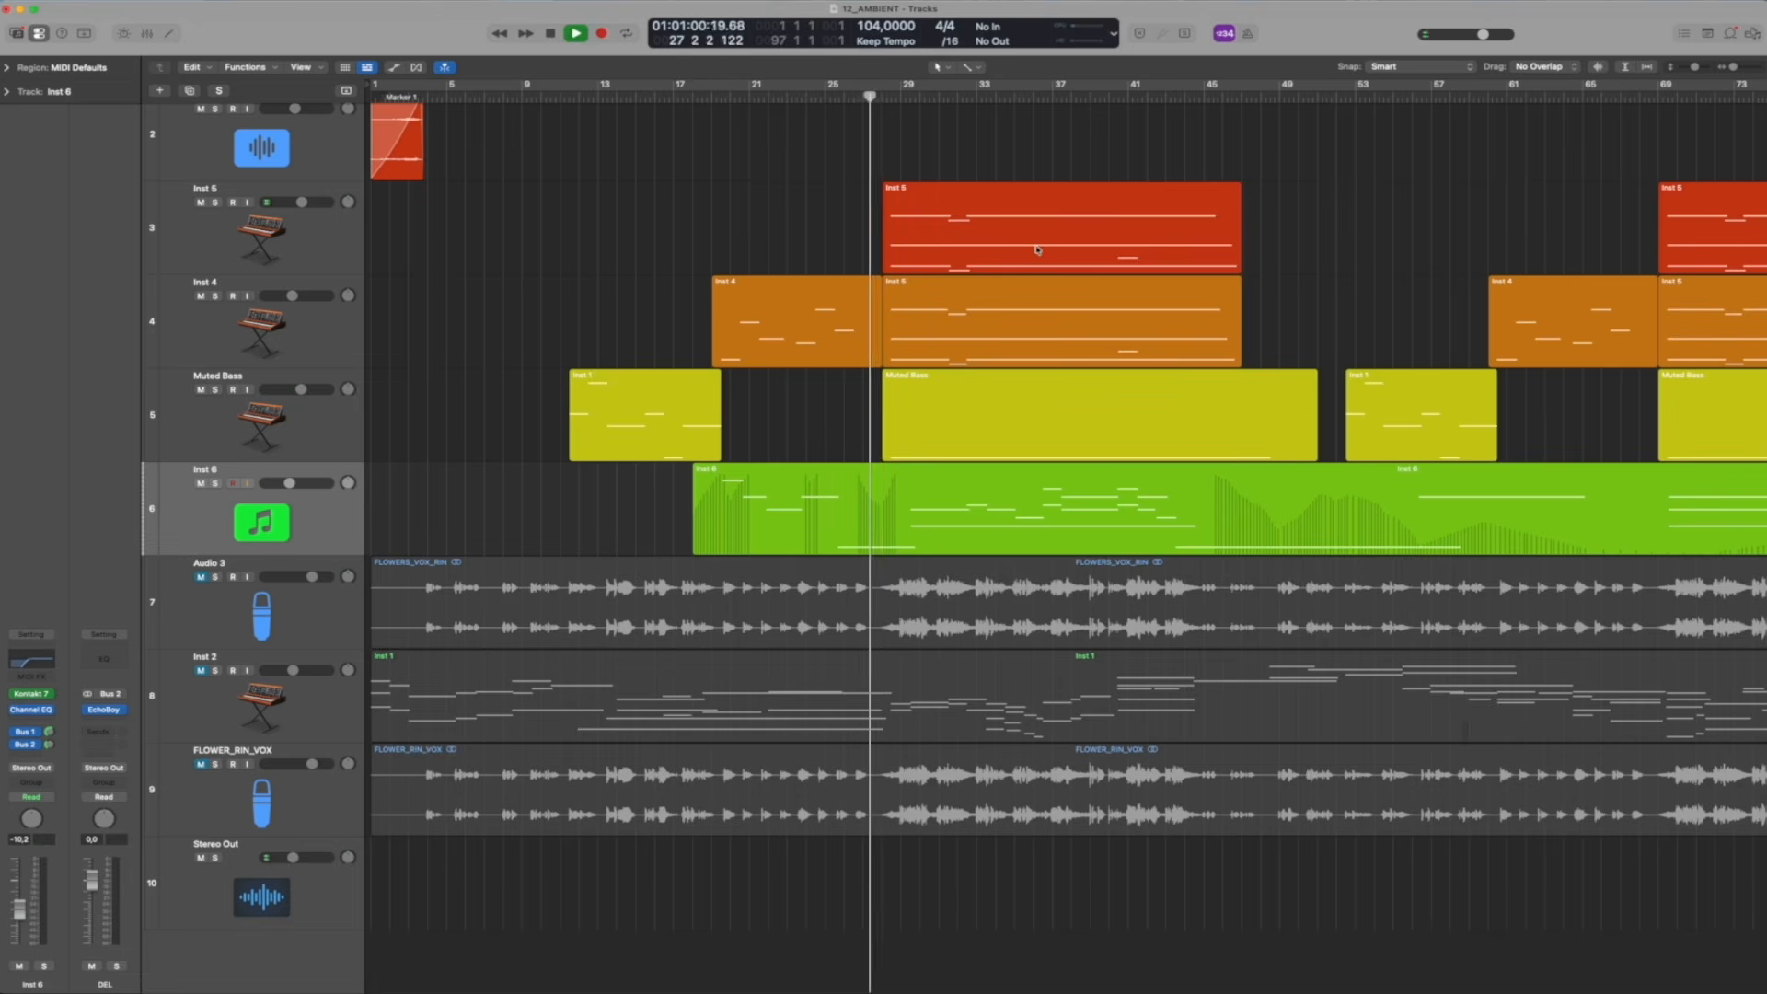
{"action": "scroll", "coordinate": [1046, 224], "scroll_direction": "up", "scroll_amount": 2}
{"action": "left_click", "coordinate": [201, 686]}
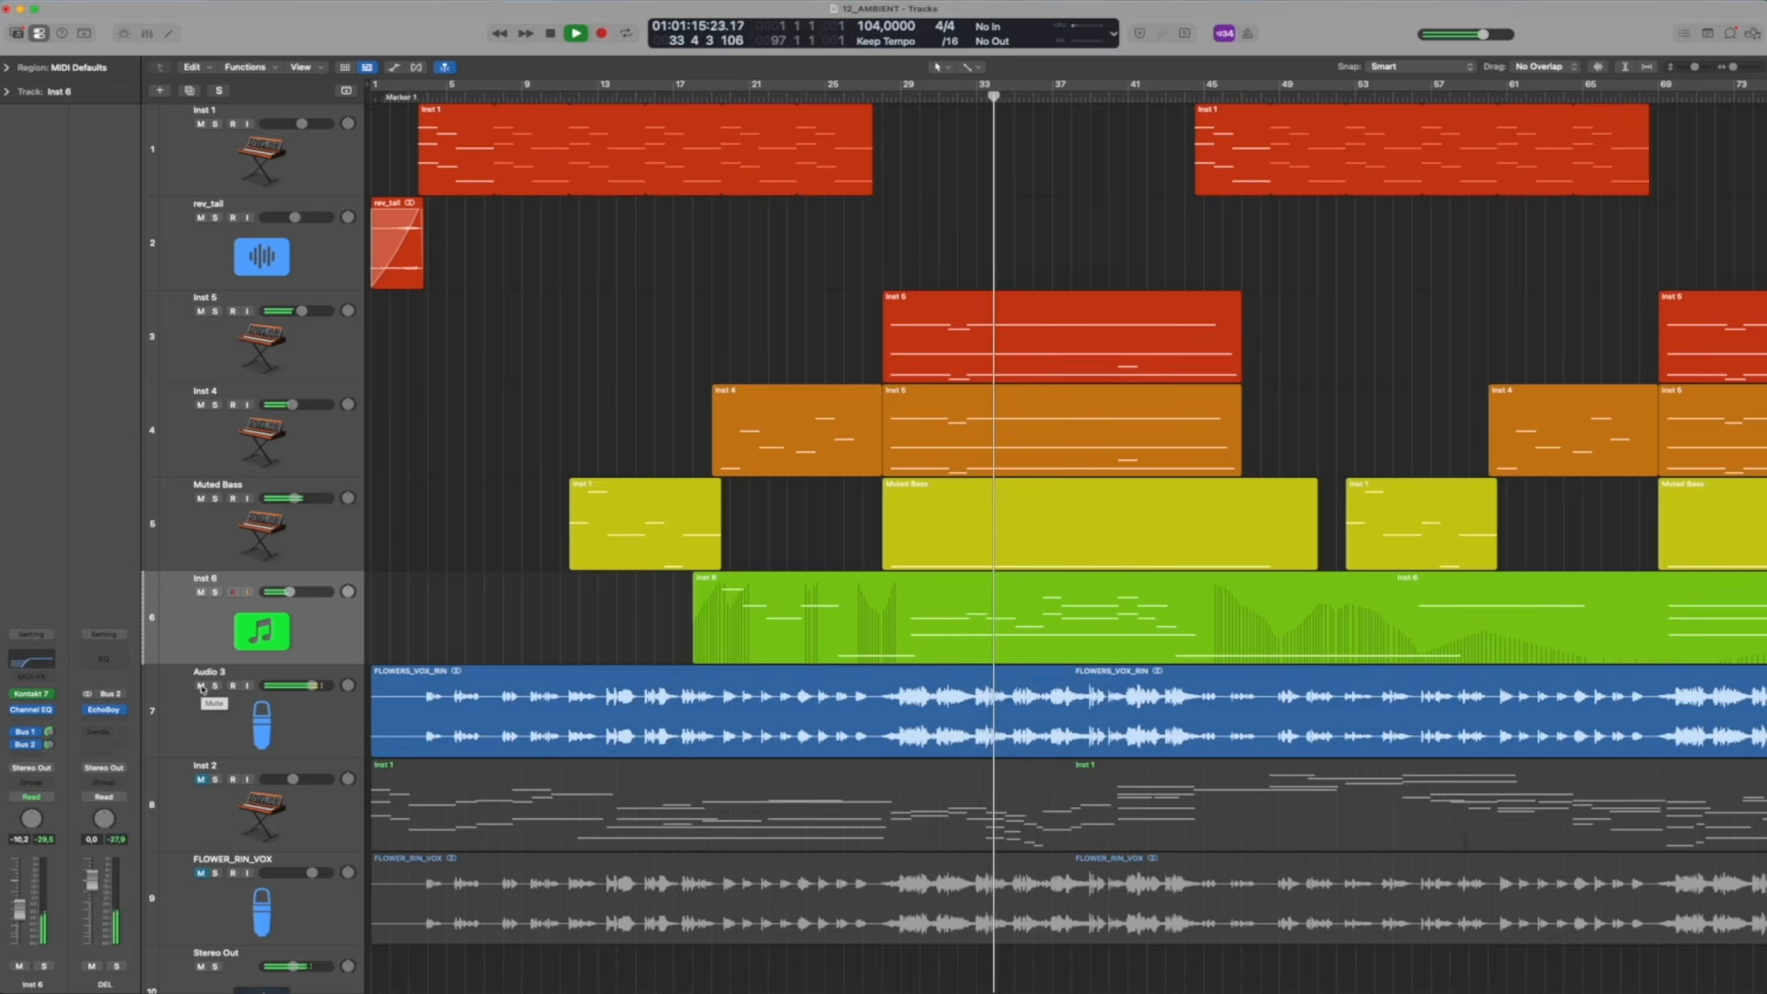
{"action": "key", "text": "space"}
Mute Audio 3 again, audition it soloed from bar 28, then stop playback and clear its solo
{"action": "left_click", "coordinate": [200, 686]}
{"action": "left_click", "coordinate": [216, 687]}
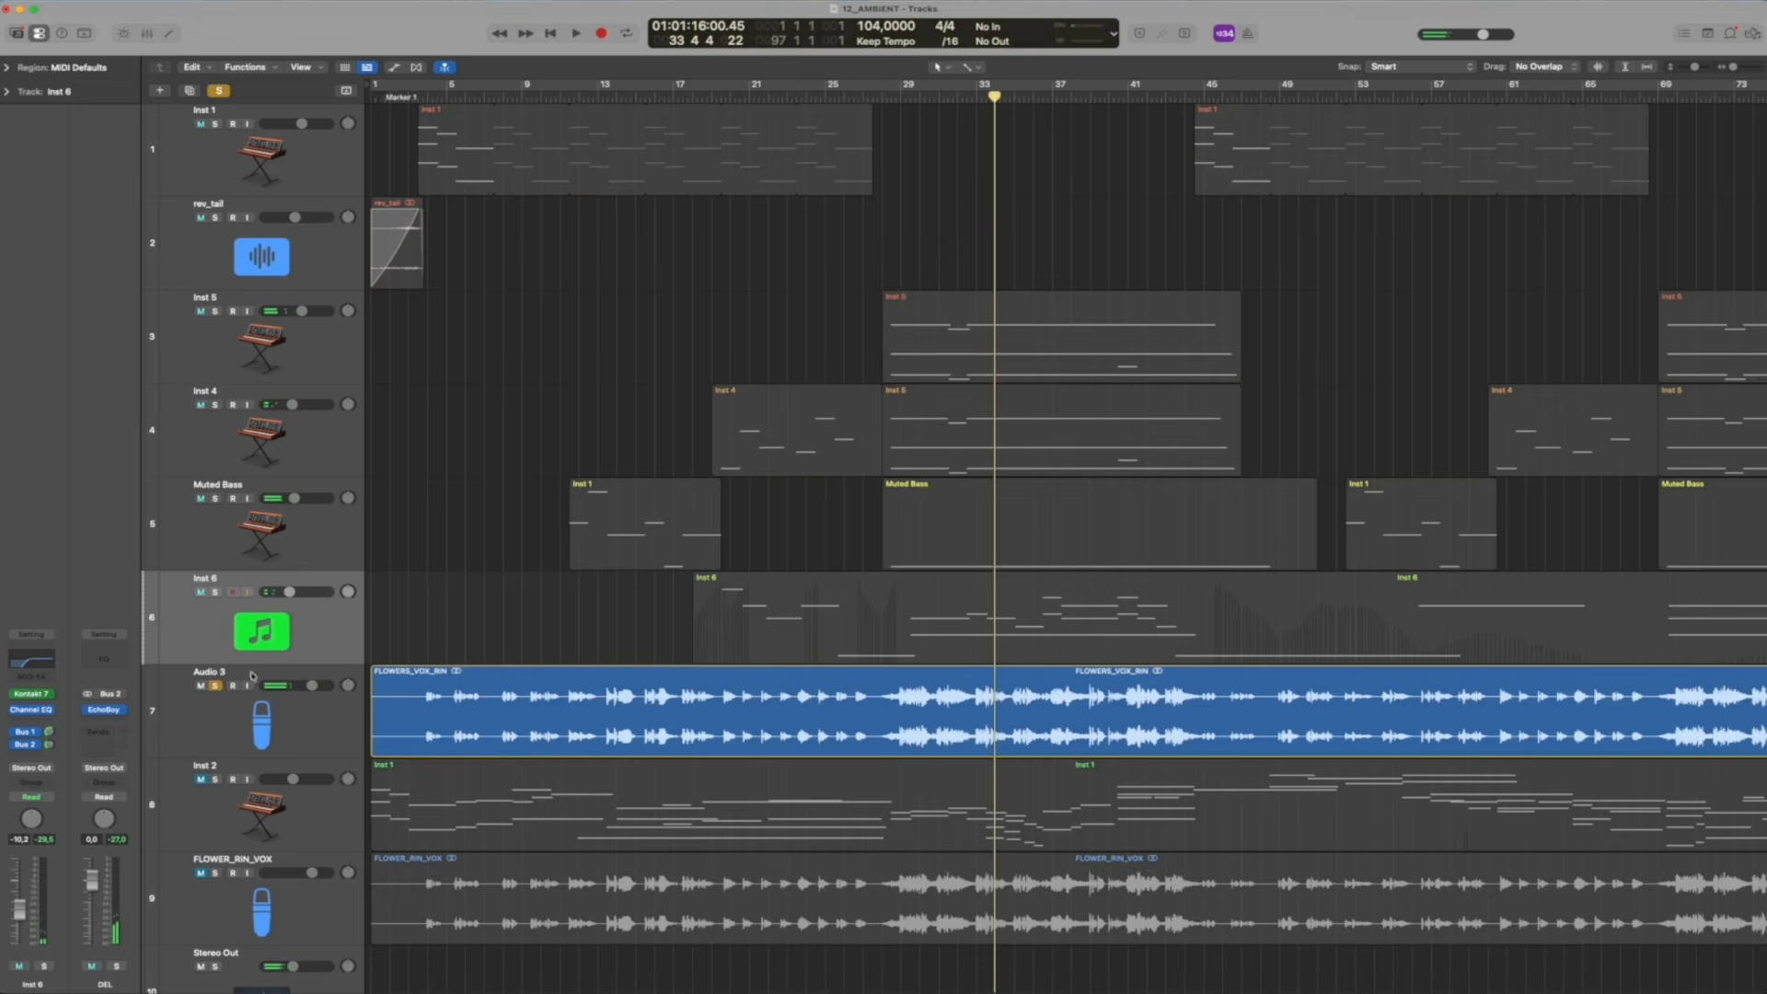
{"action": "left_click", "coordinate": [886, 93]}
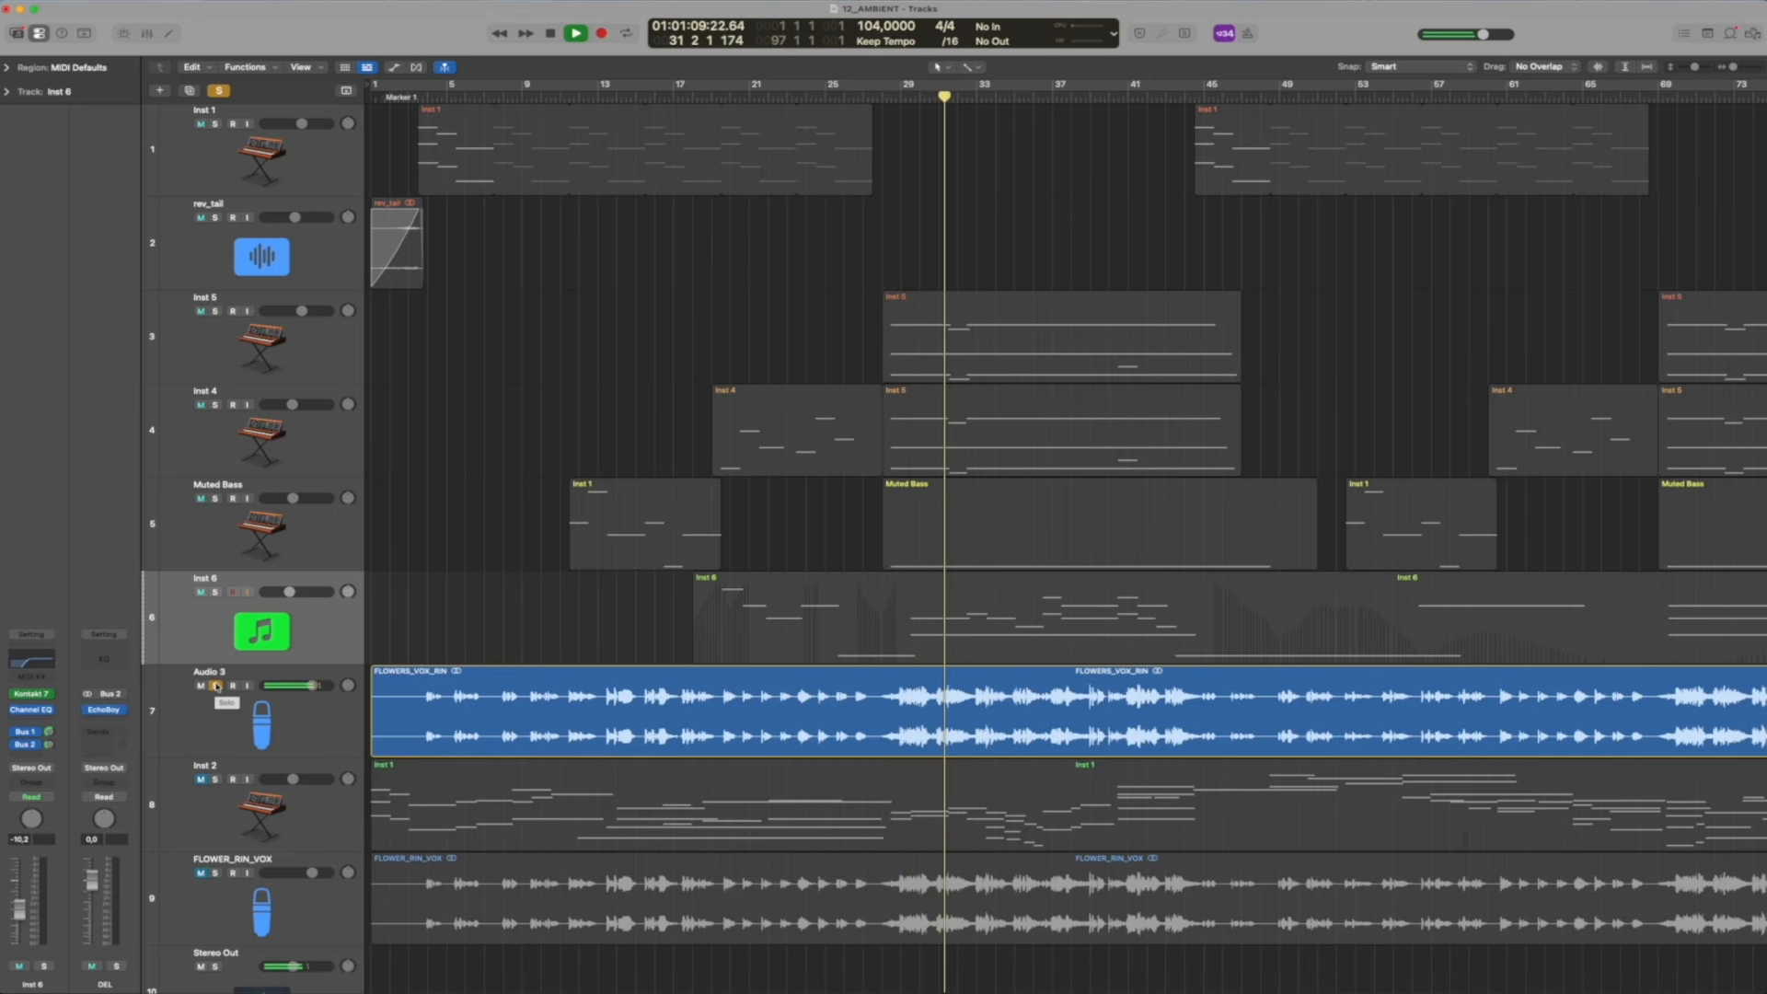
{"action": "key", "text": "space"}
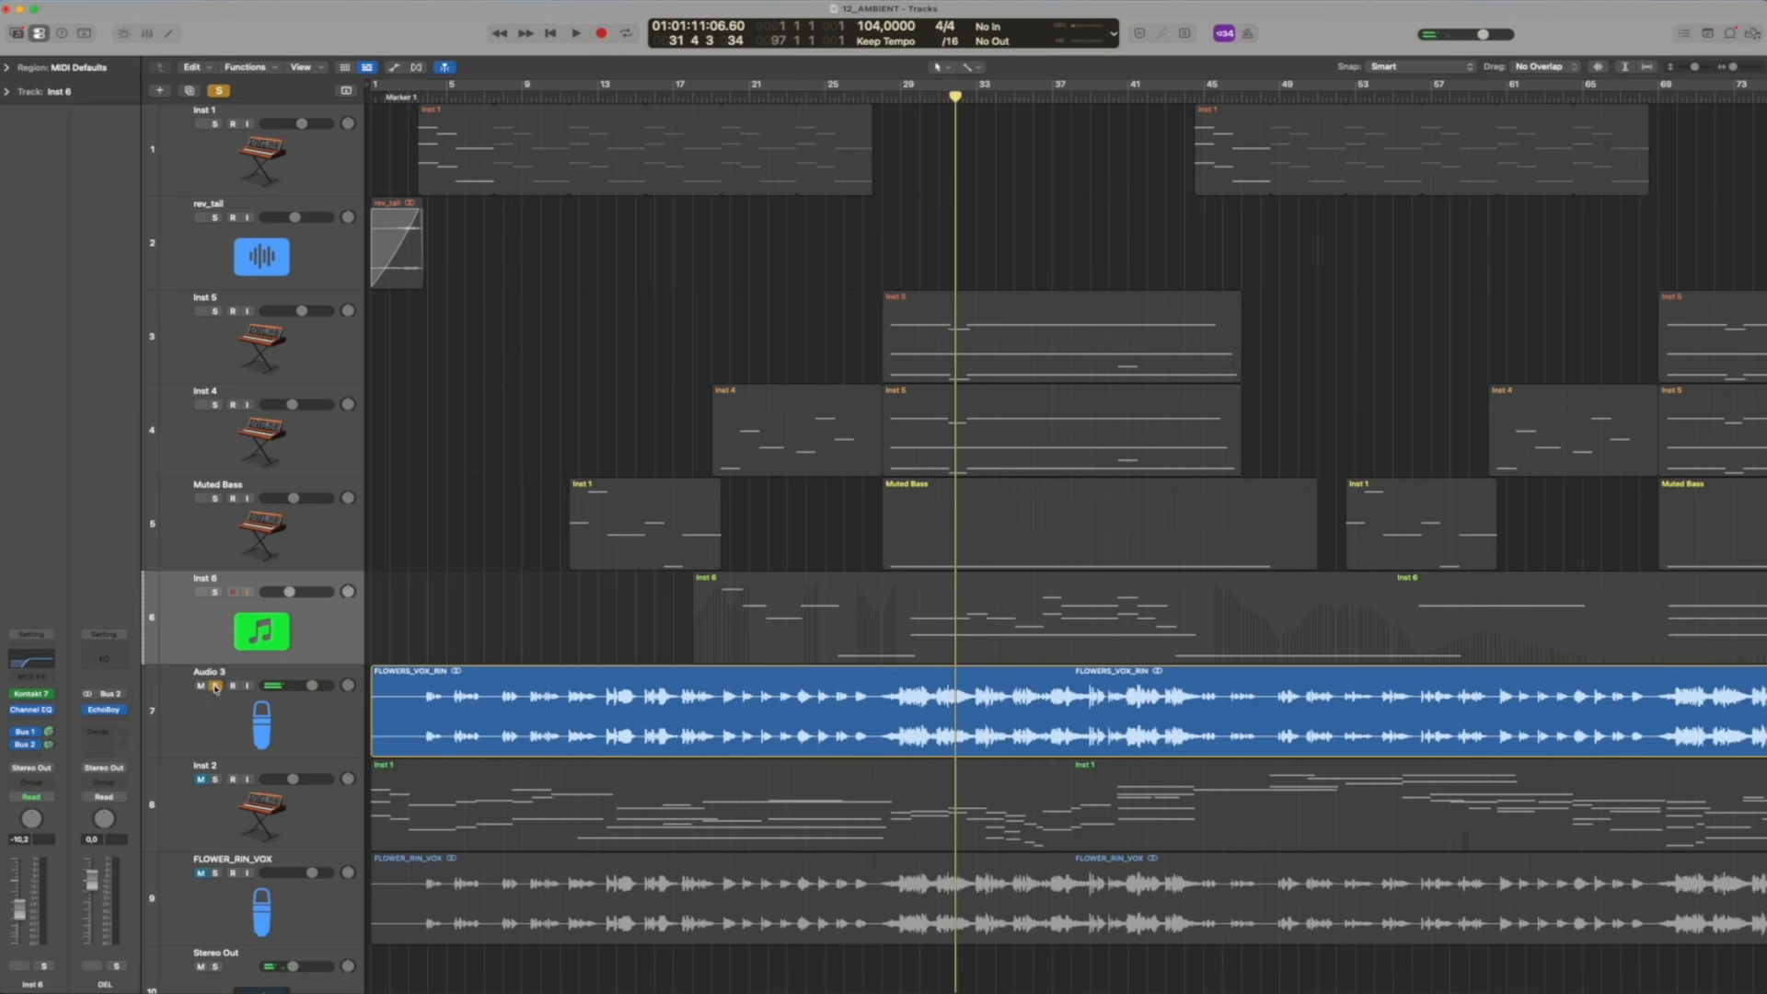
{"action": "left_click", "coordinate": [215, 686]}
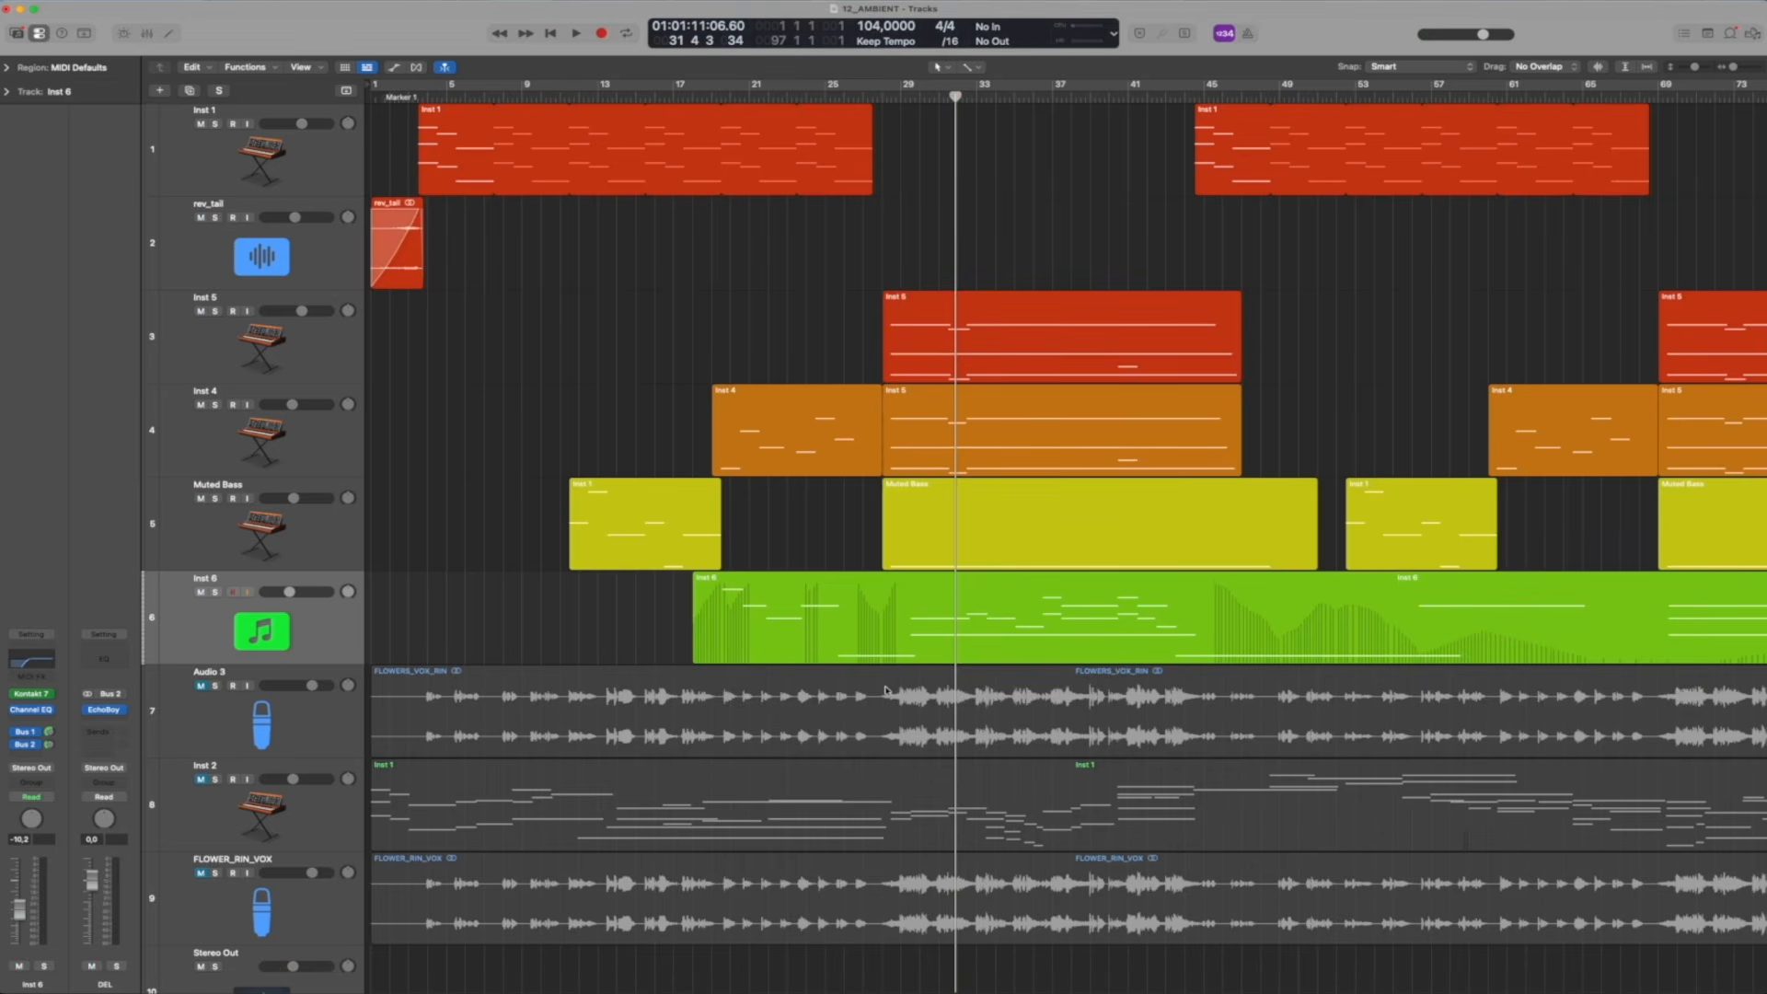
Unmute the Audio 3 vocal and solo it together with Inst 6 and Muted Bass
{"action": "left_click", "coordinate": [200, 687]}
{"action": "left_click", "coordinate": [216, 686]}
{"action": "left_click", "coordinate": [216, 591]}
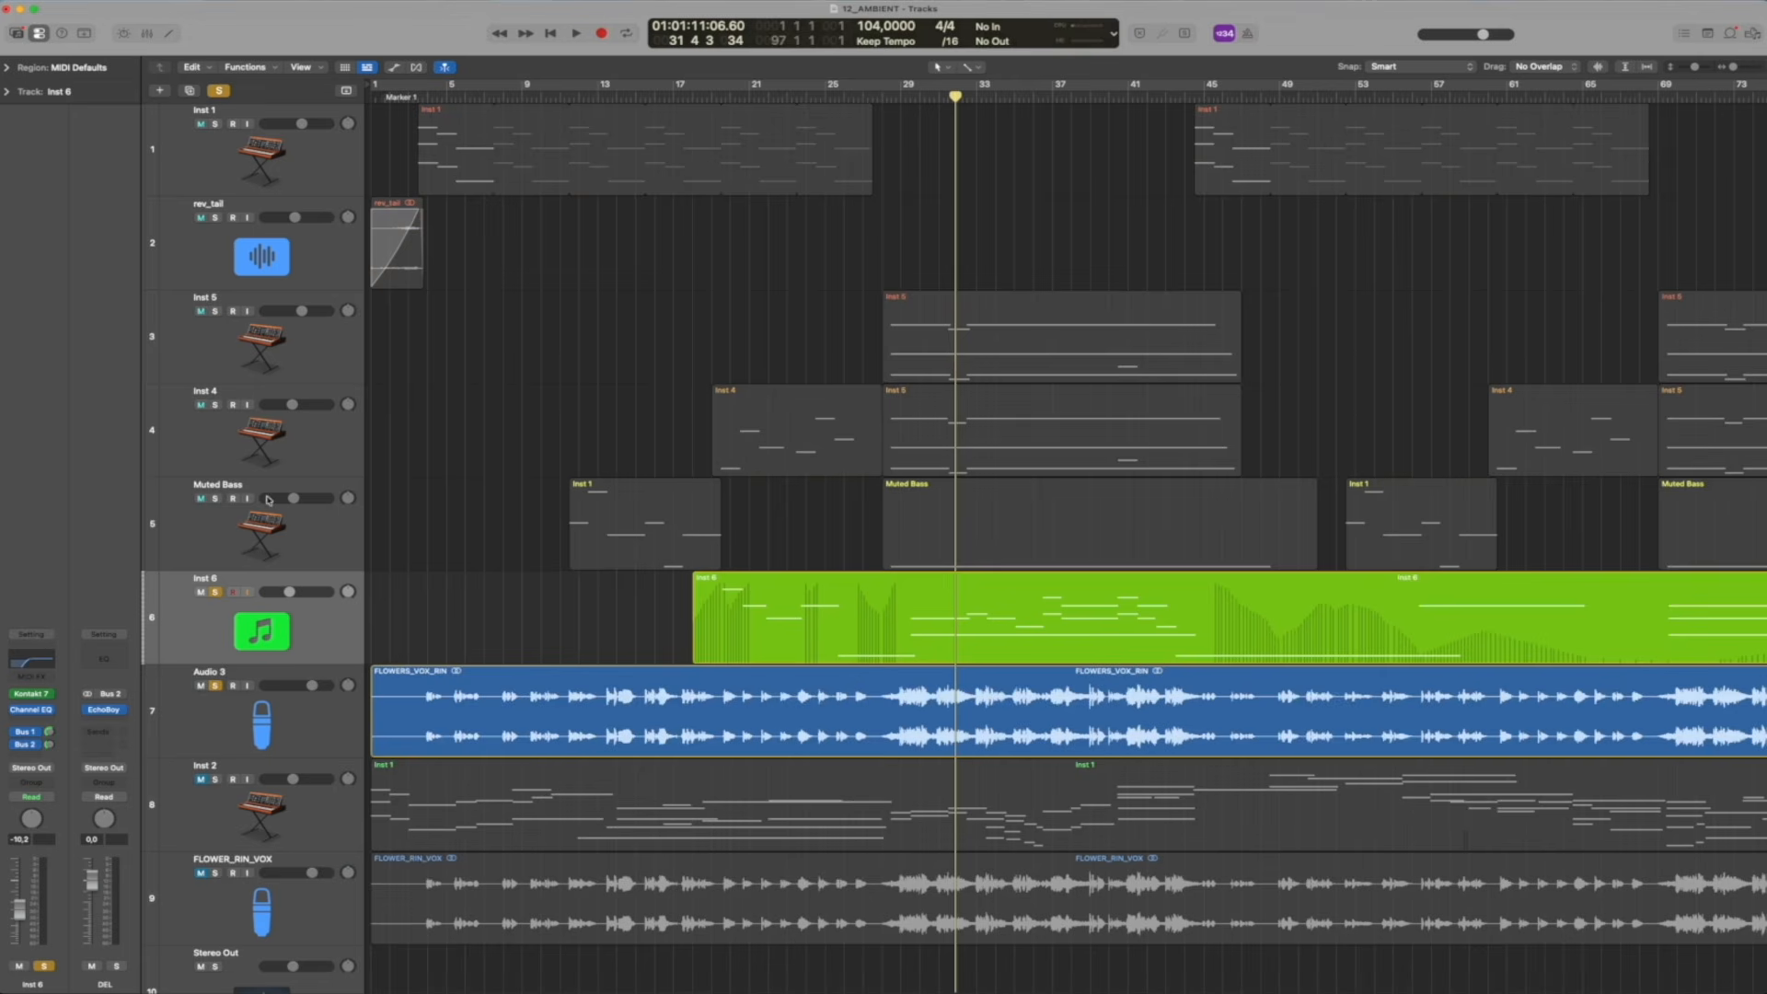
{"action": "left_click", "coordinate": [216, 500]}
Play the soloed tracks from bar 28, adding Inst 4 and Inst 5 to the solo during playback
{"action": "left_click", "coordinate": [882, 96]}
{"action": "key", "text": "space"}
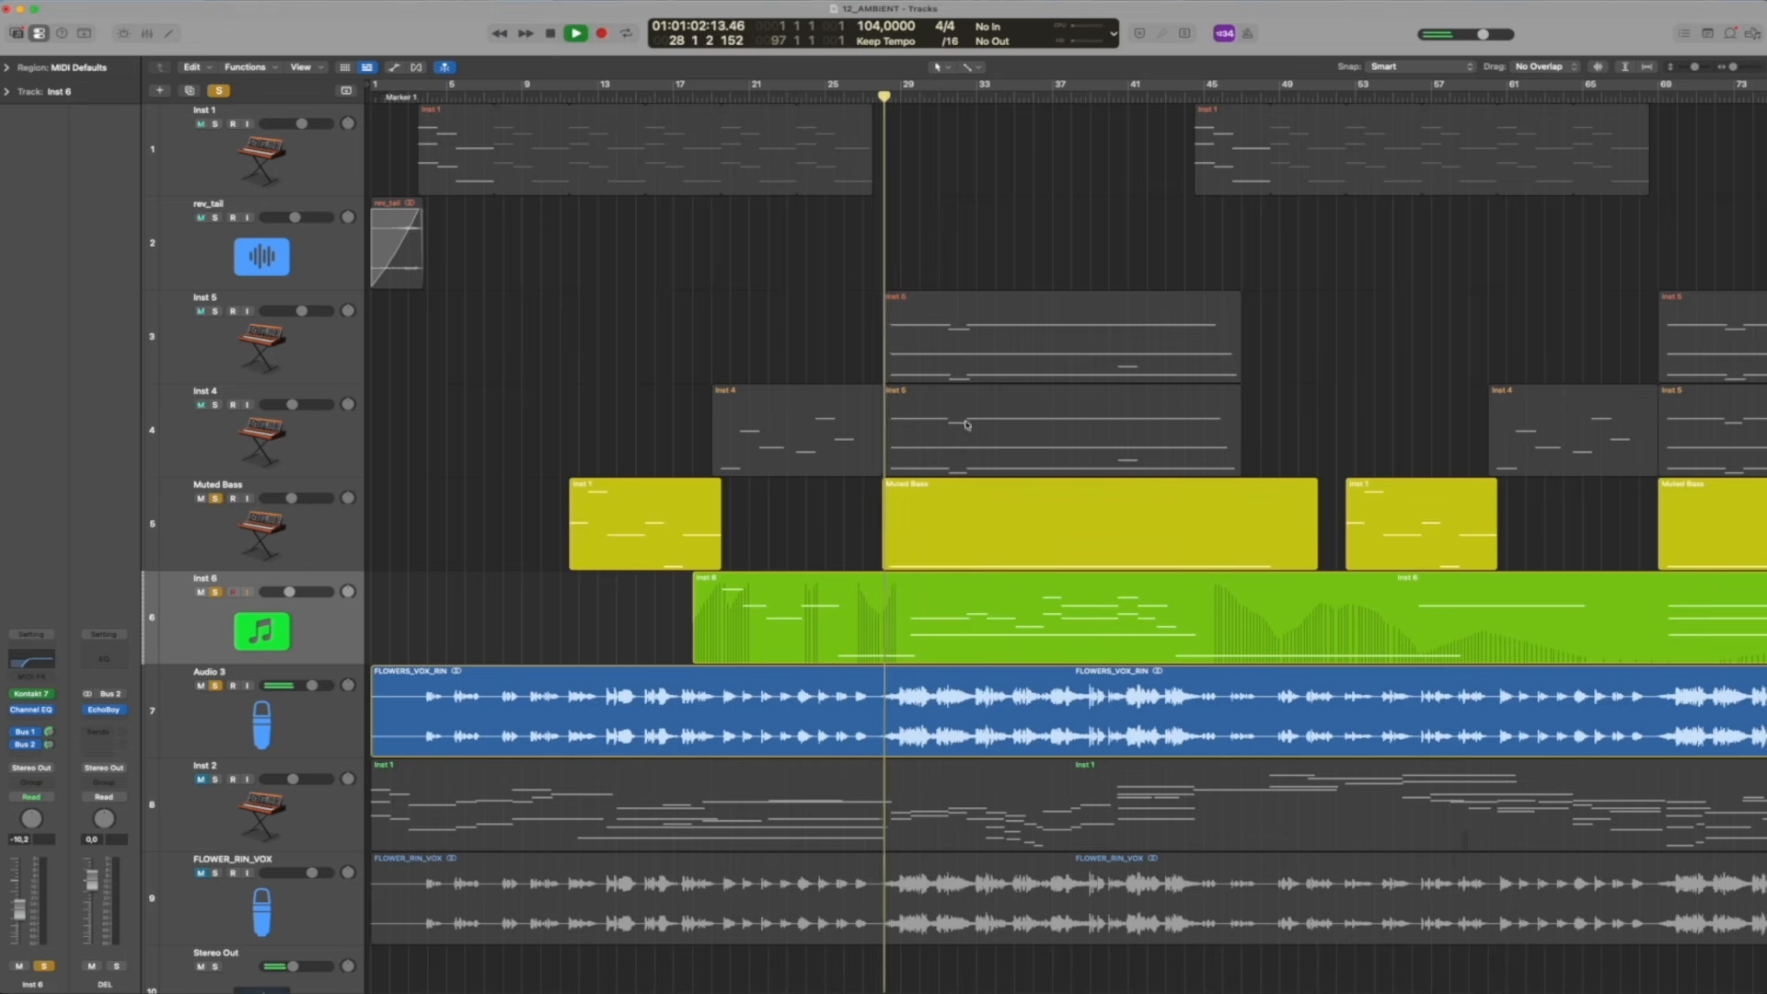
{"action": "left_click", "coordinate": [216, 404]}
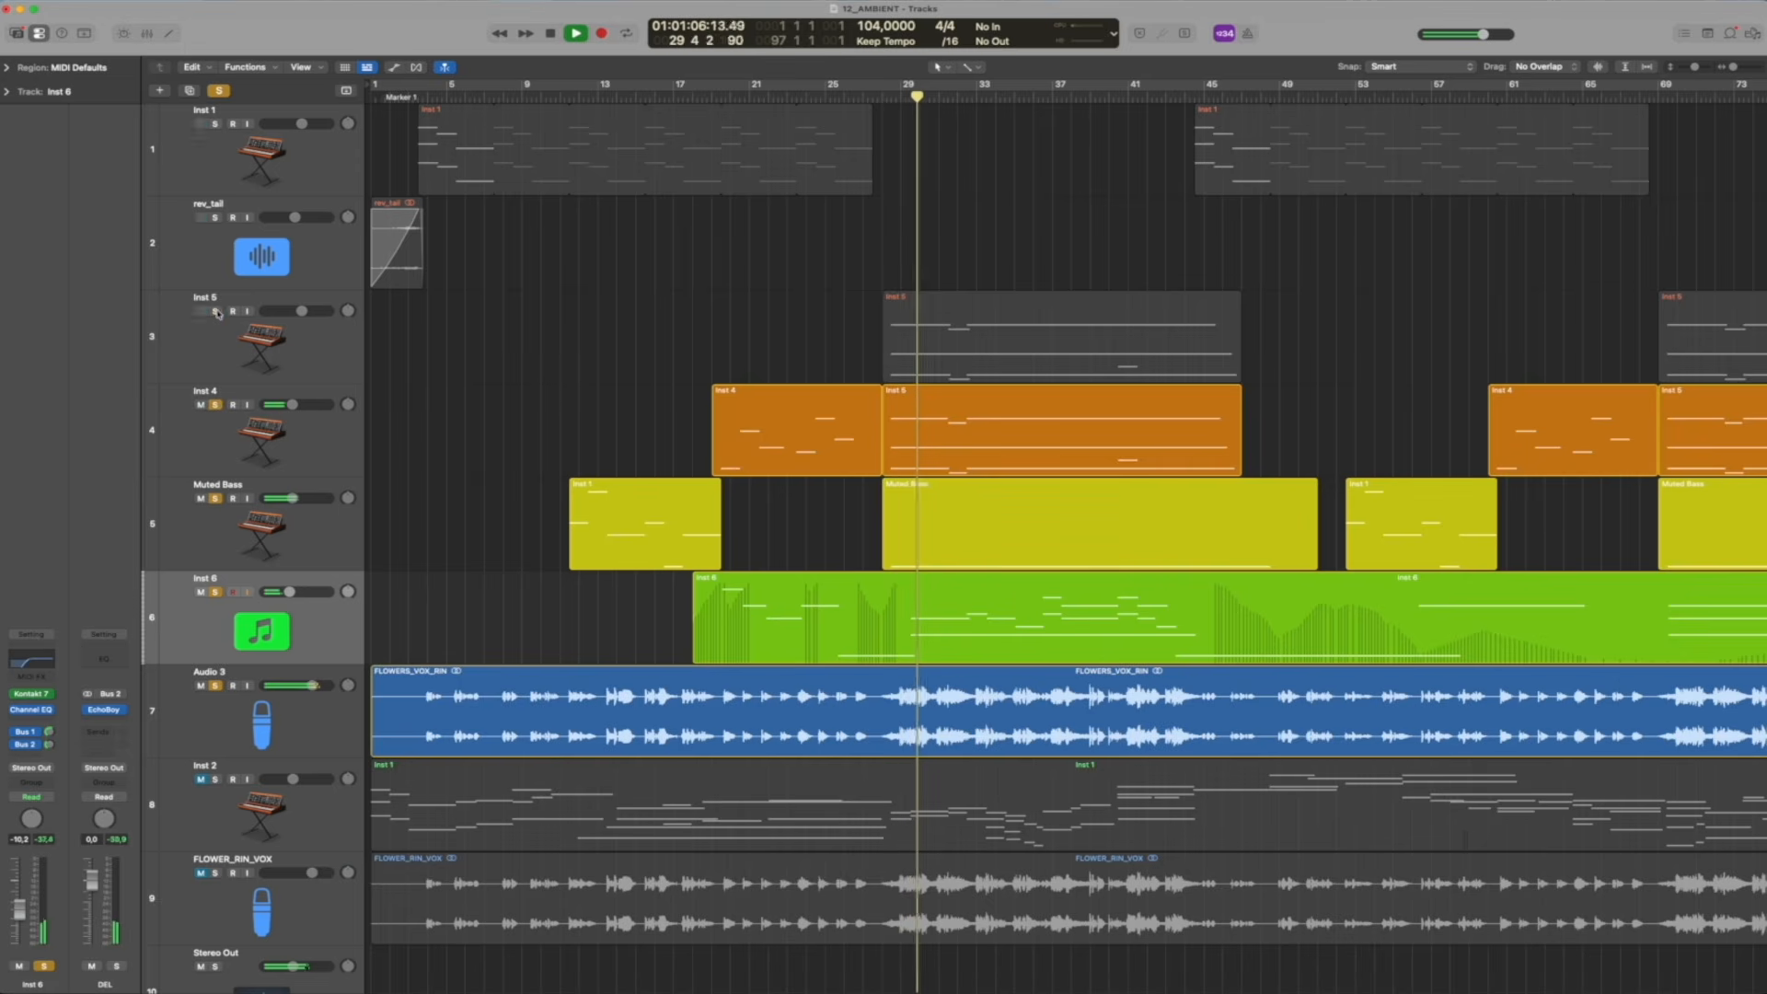
{"action": "left_click", "coordinate": [215, 311]}
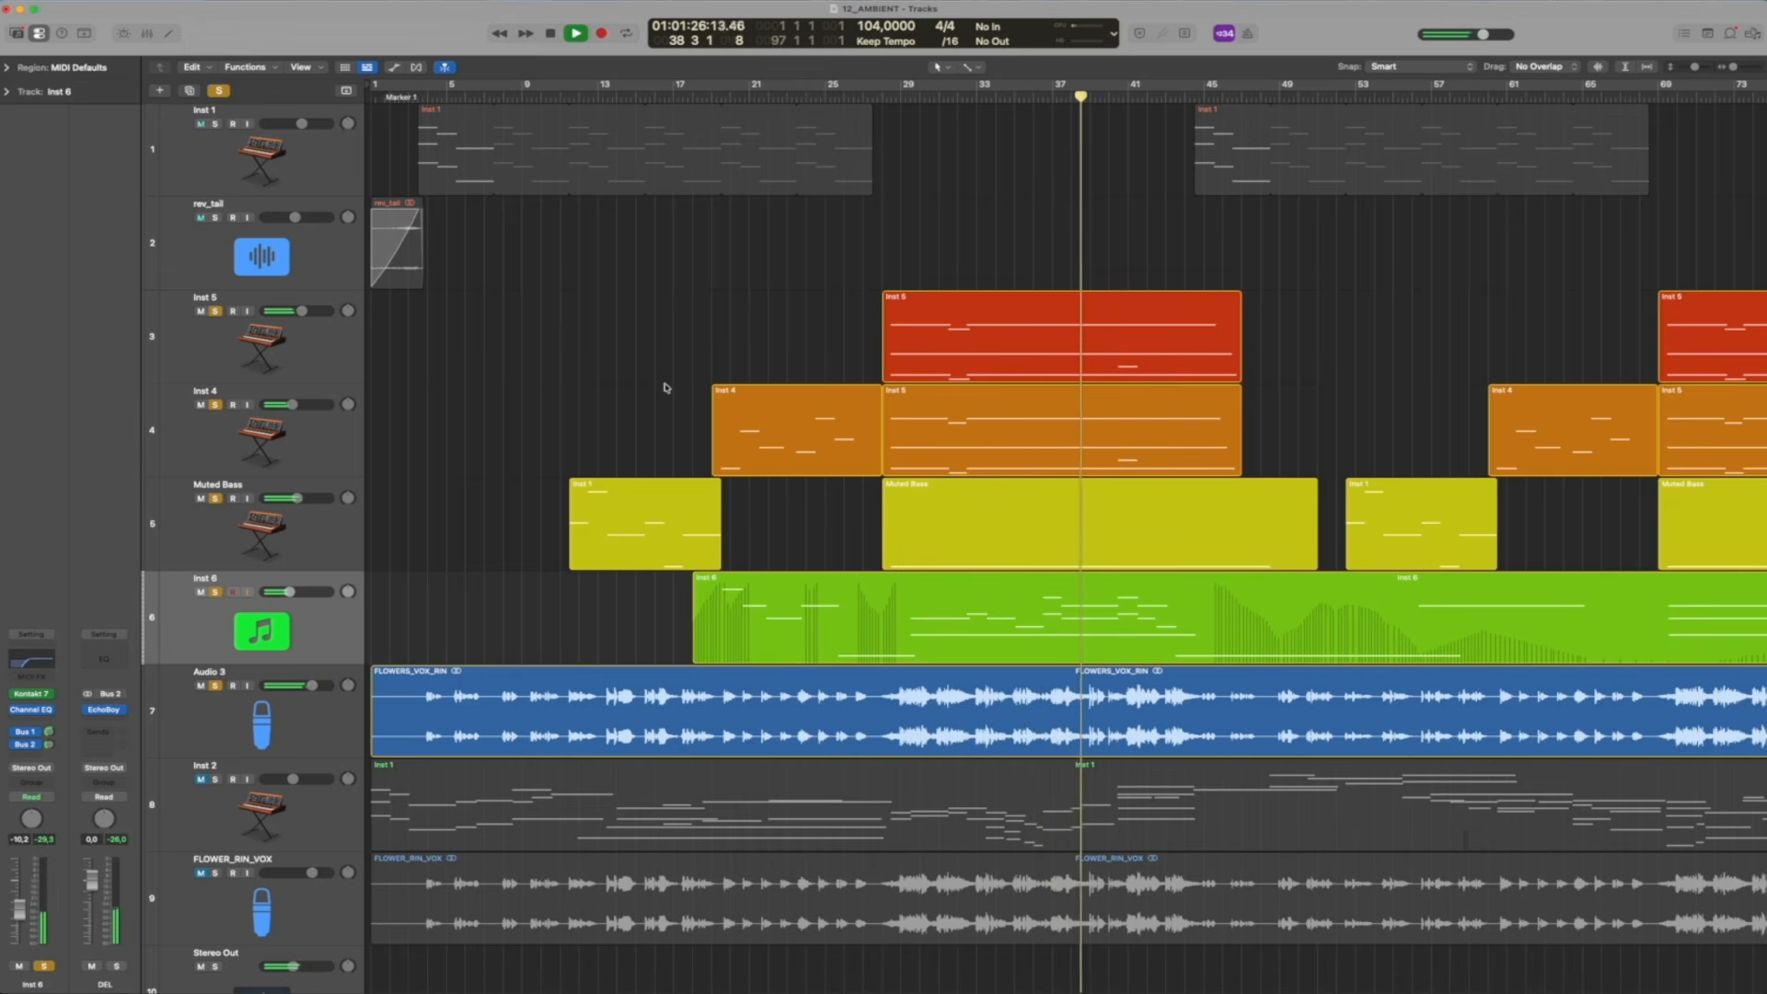
Clear all solos, follow the full arrangement as it plays on, and stop playback at bar 48
{"action": "left_click", "coordinate": [219, 91]}
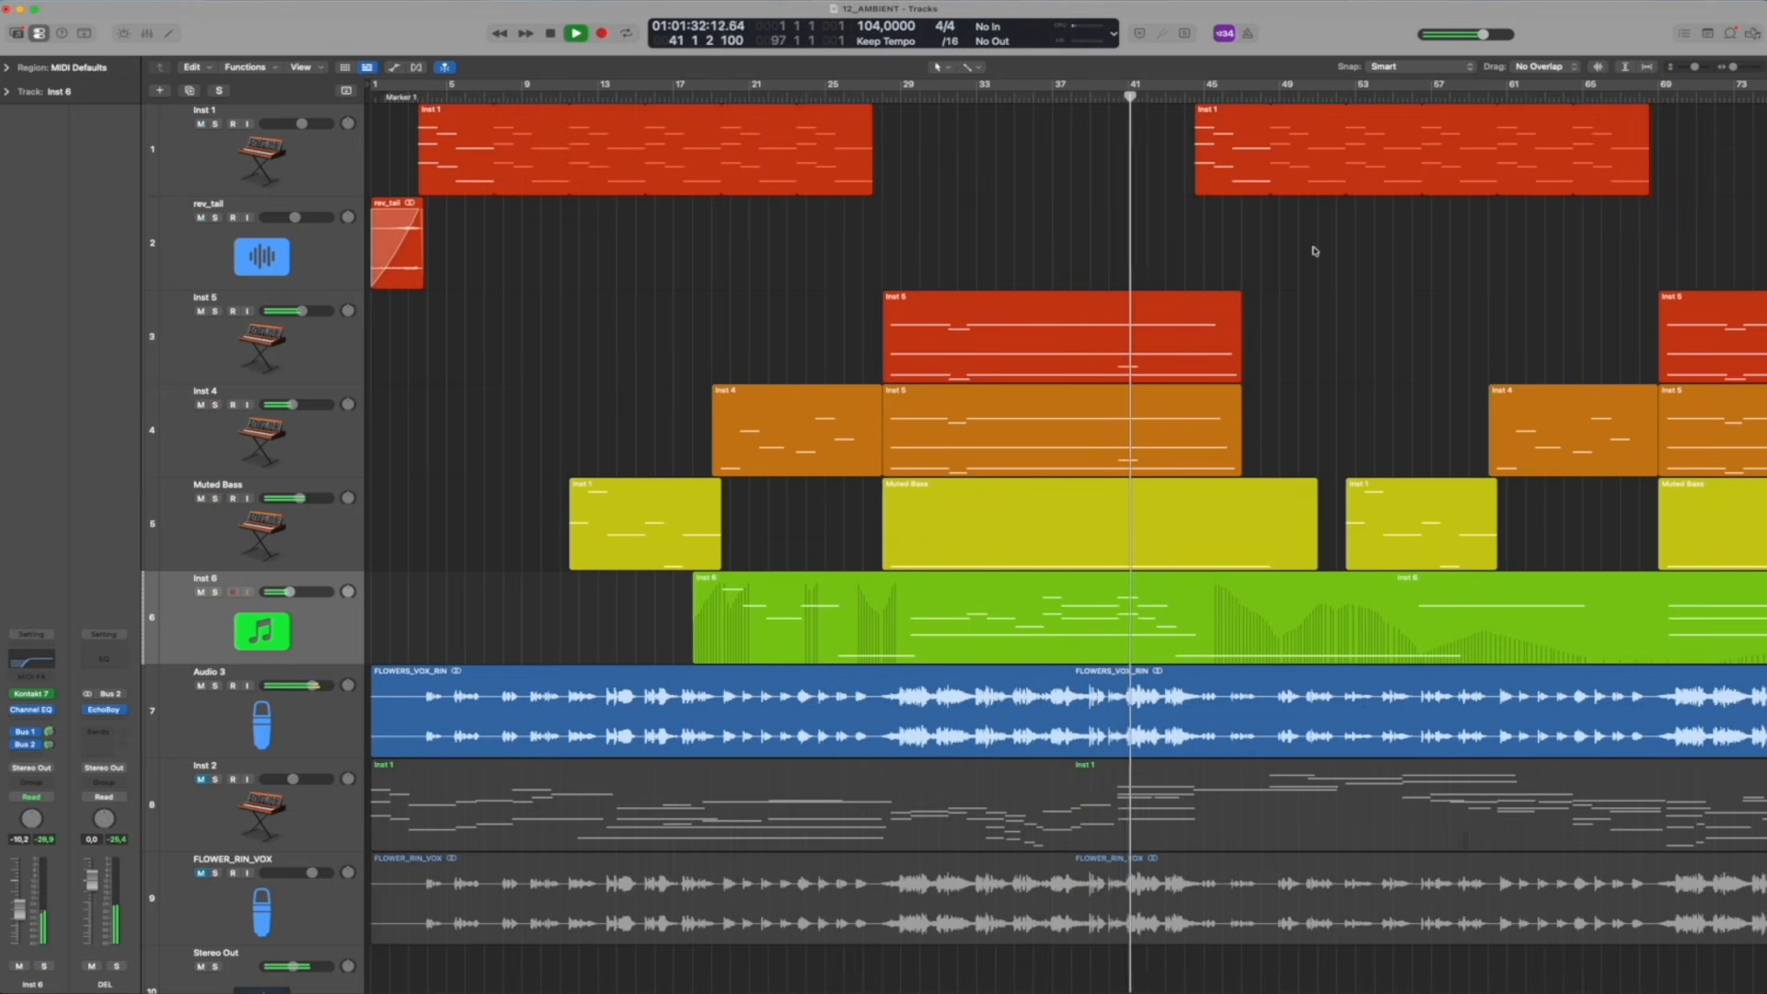
{"action": "scroll", "coordinate": [1315, 251], "scroll_direction": "down", "scroll_amount": 2}
{"action": "scroll", "coordinate": [1315, 251], "scroll_direction": "up", "scroll_amount": 2}
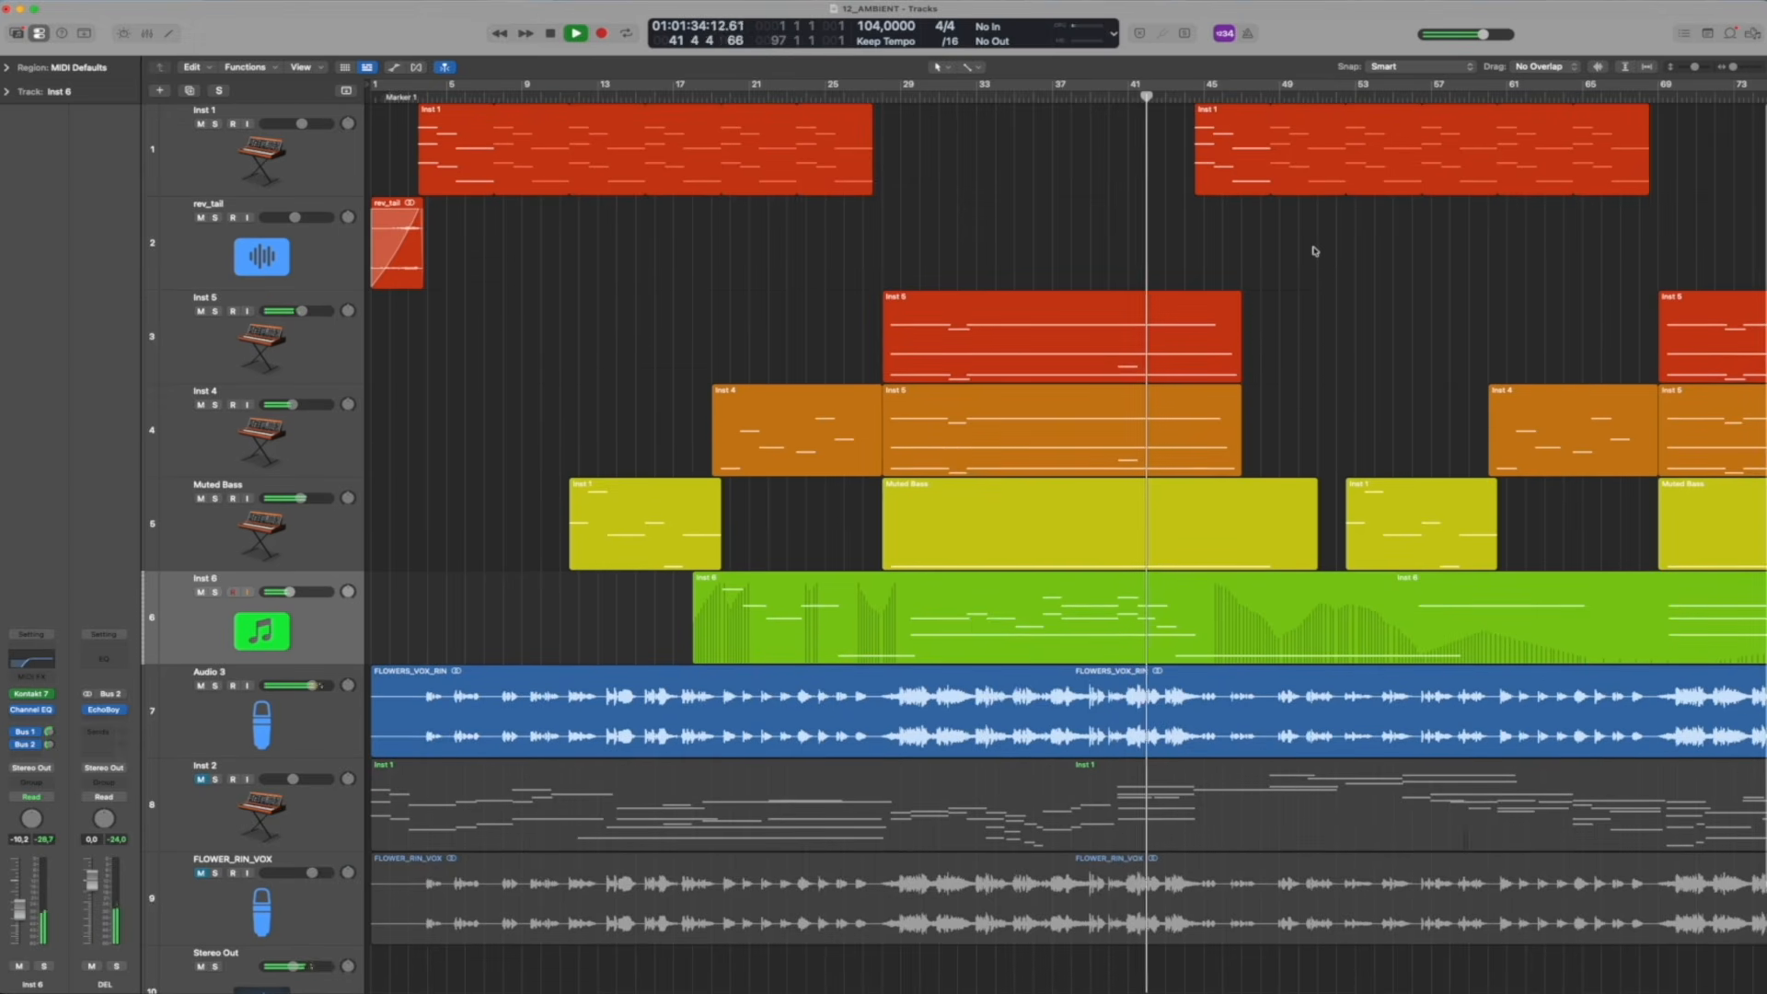
{"action": "scroll", "coordinate": [1315, 252], "scroll_direction": "down", "scroll_amount": 4}
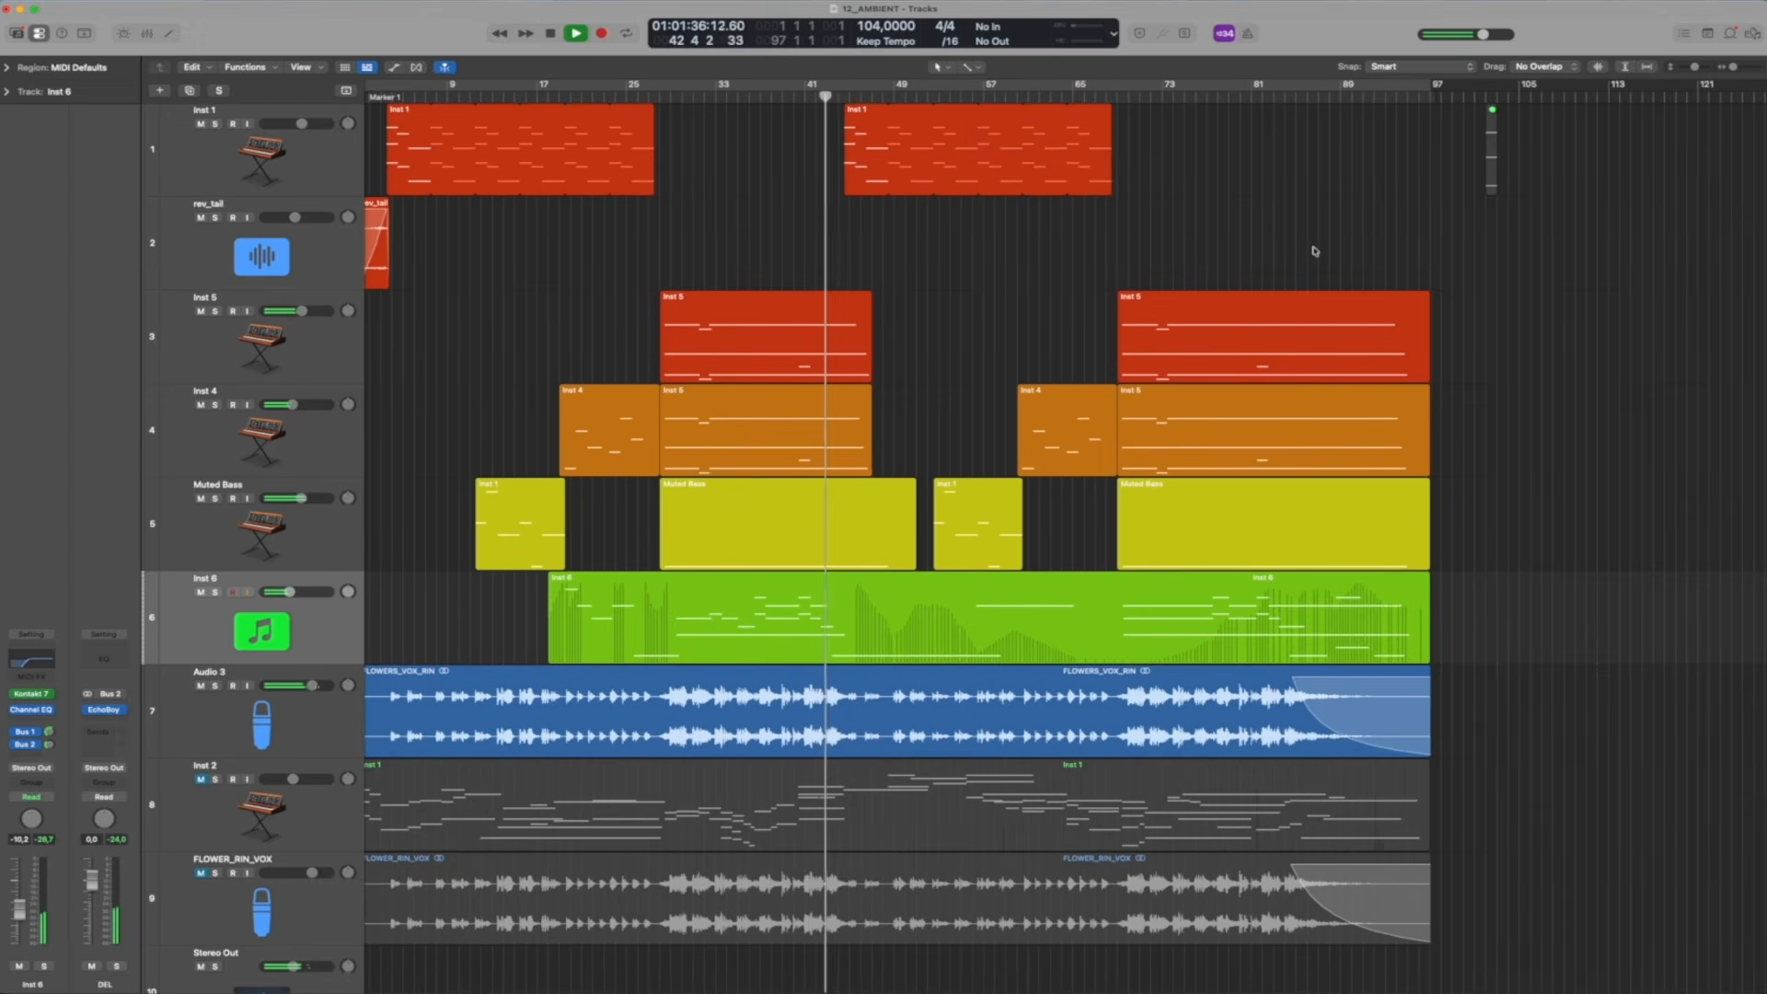
{"action": "scroll", "coordinate": [1103, 294], "scroll_direction": "down", "scroll_amount": 3}
{"action": "scroll", "coordinate": [865, 309], "scroll_direction": "up", "scroll_amount": 3}
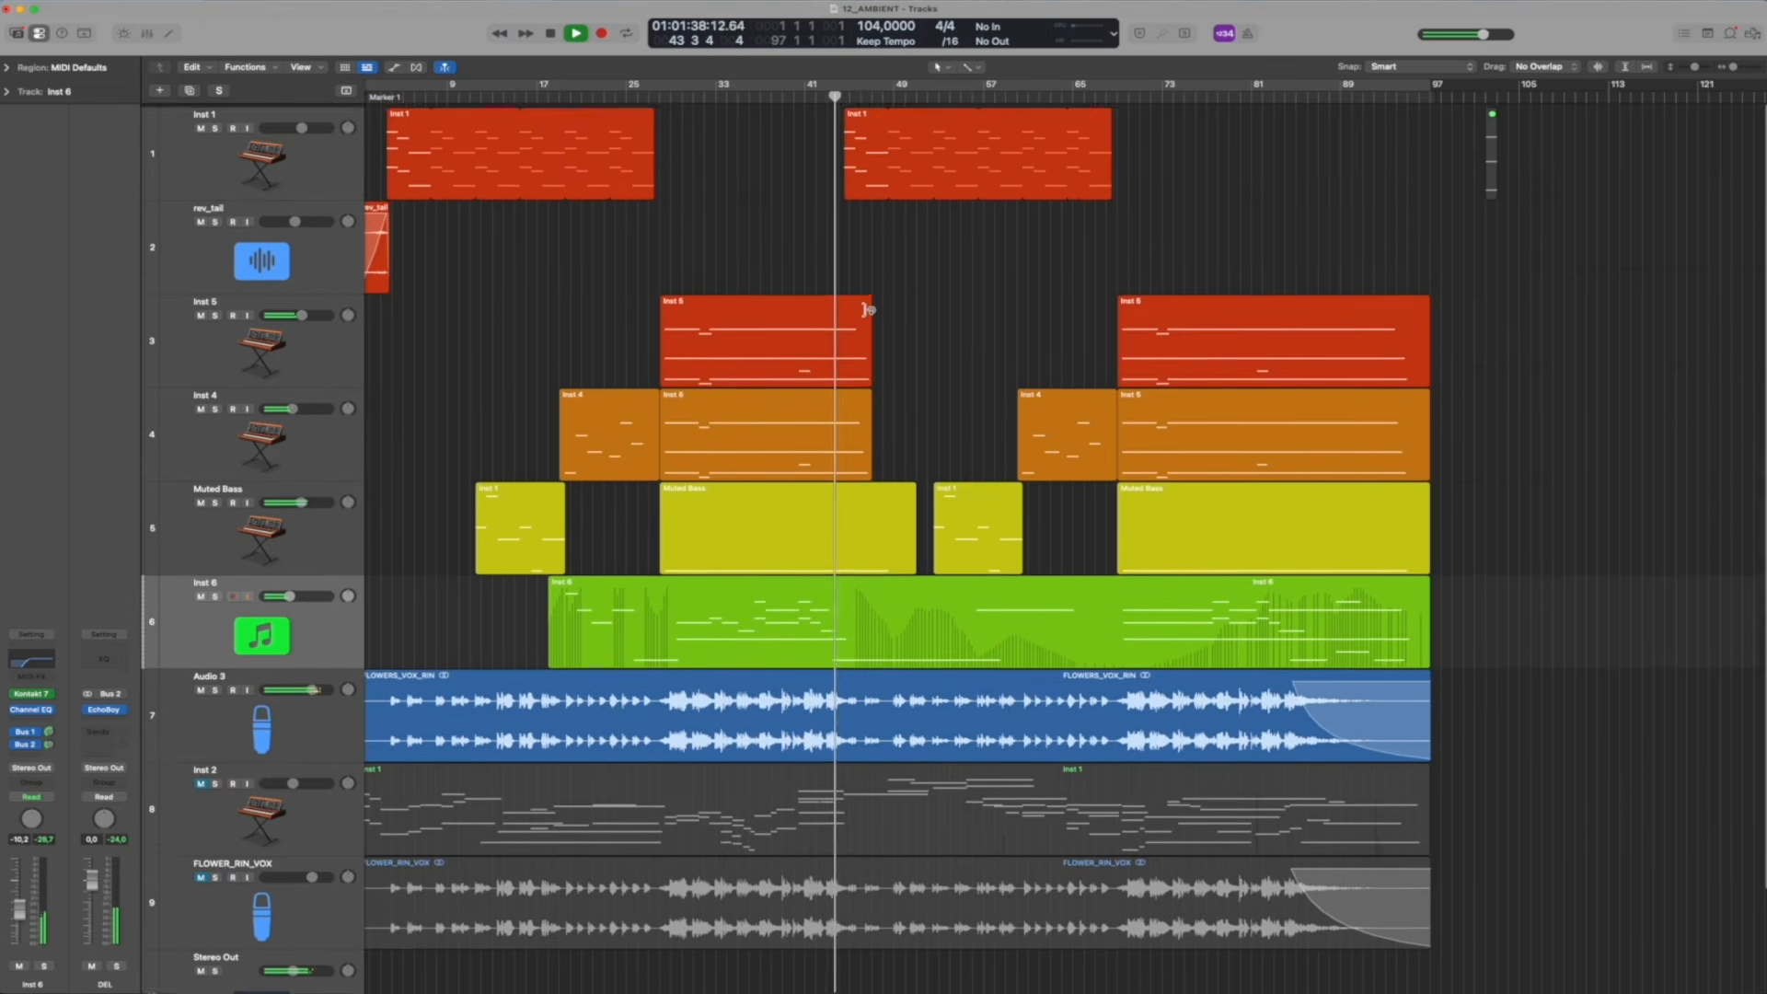
{"action": "scroll", "coordinate": [865, 309], "scroll_direction": "up", "scroll_amount": 3}
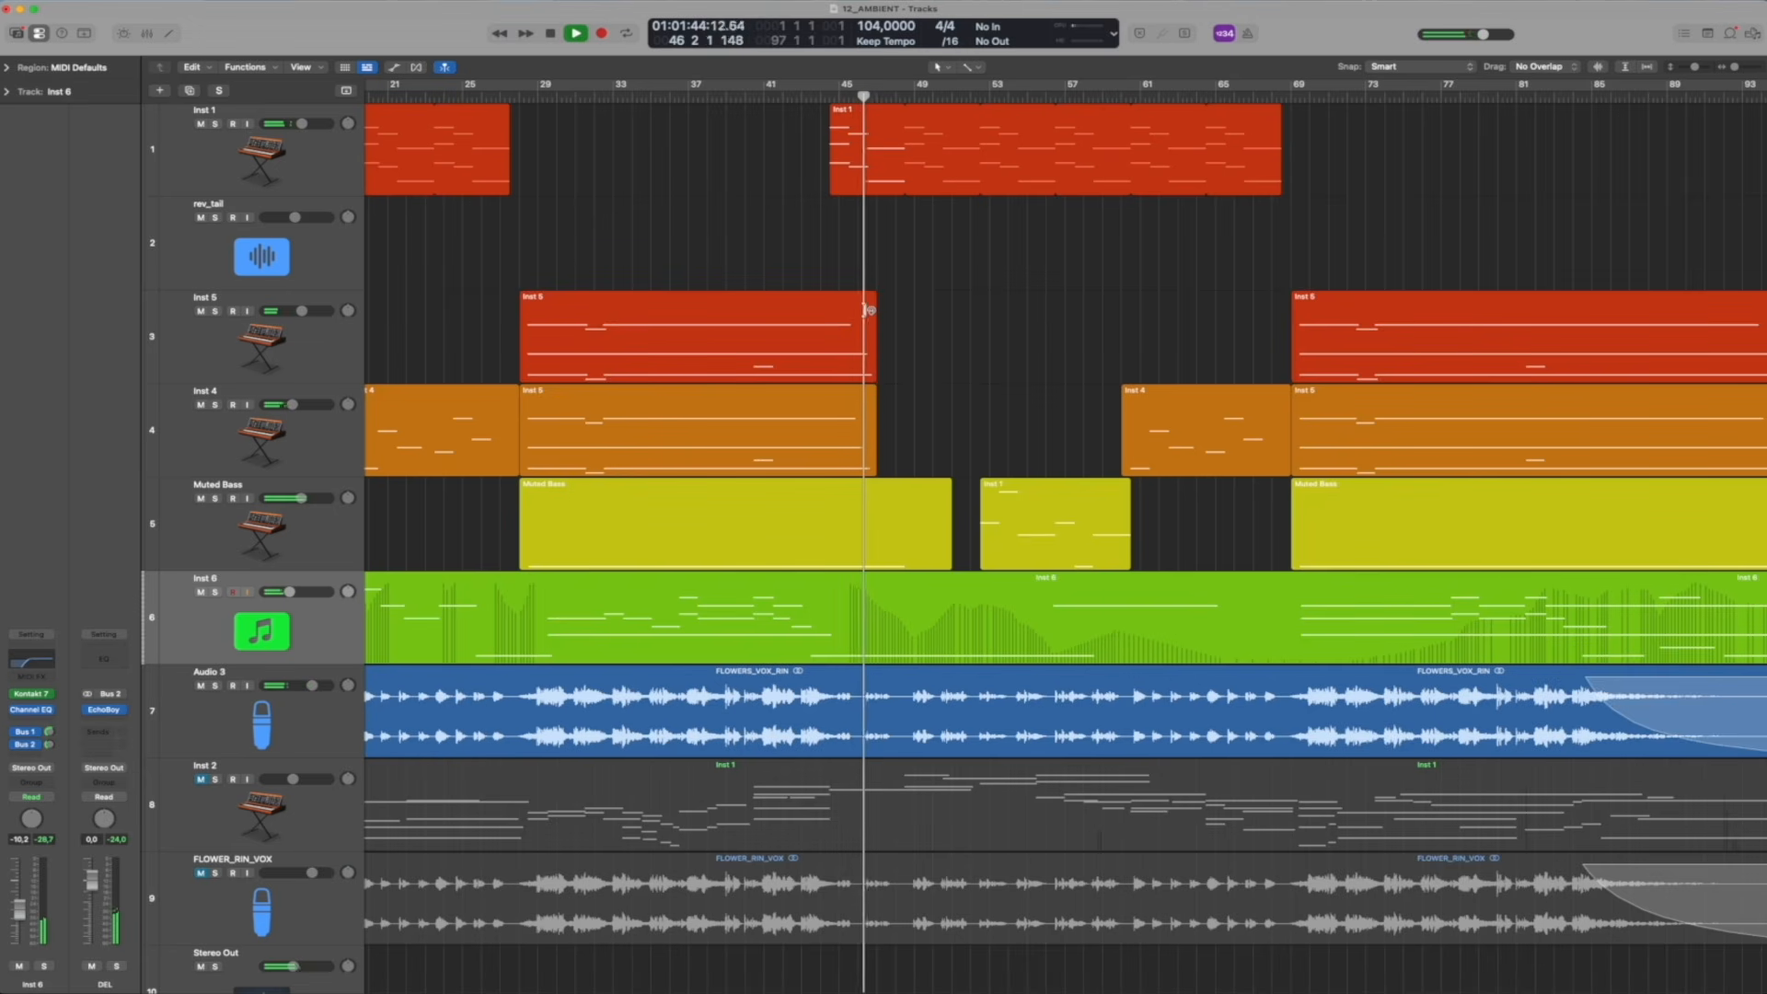
{"action": "scroll", "coordinate": [867, 310], "scroll_direction": "down", "scroll_amount": 3}
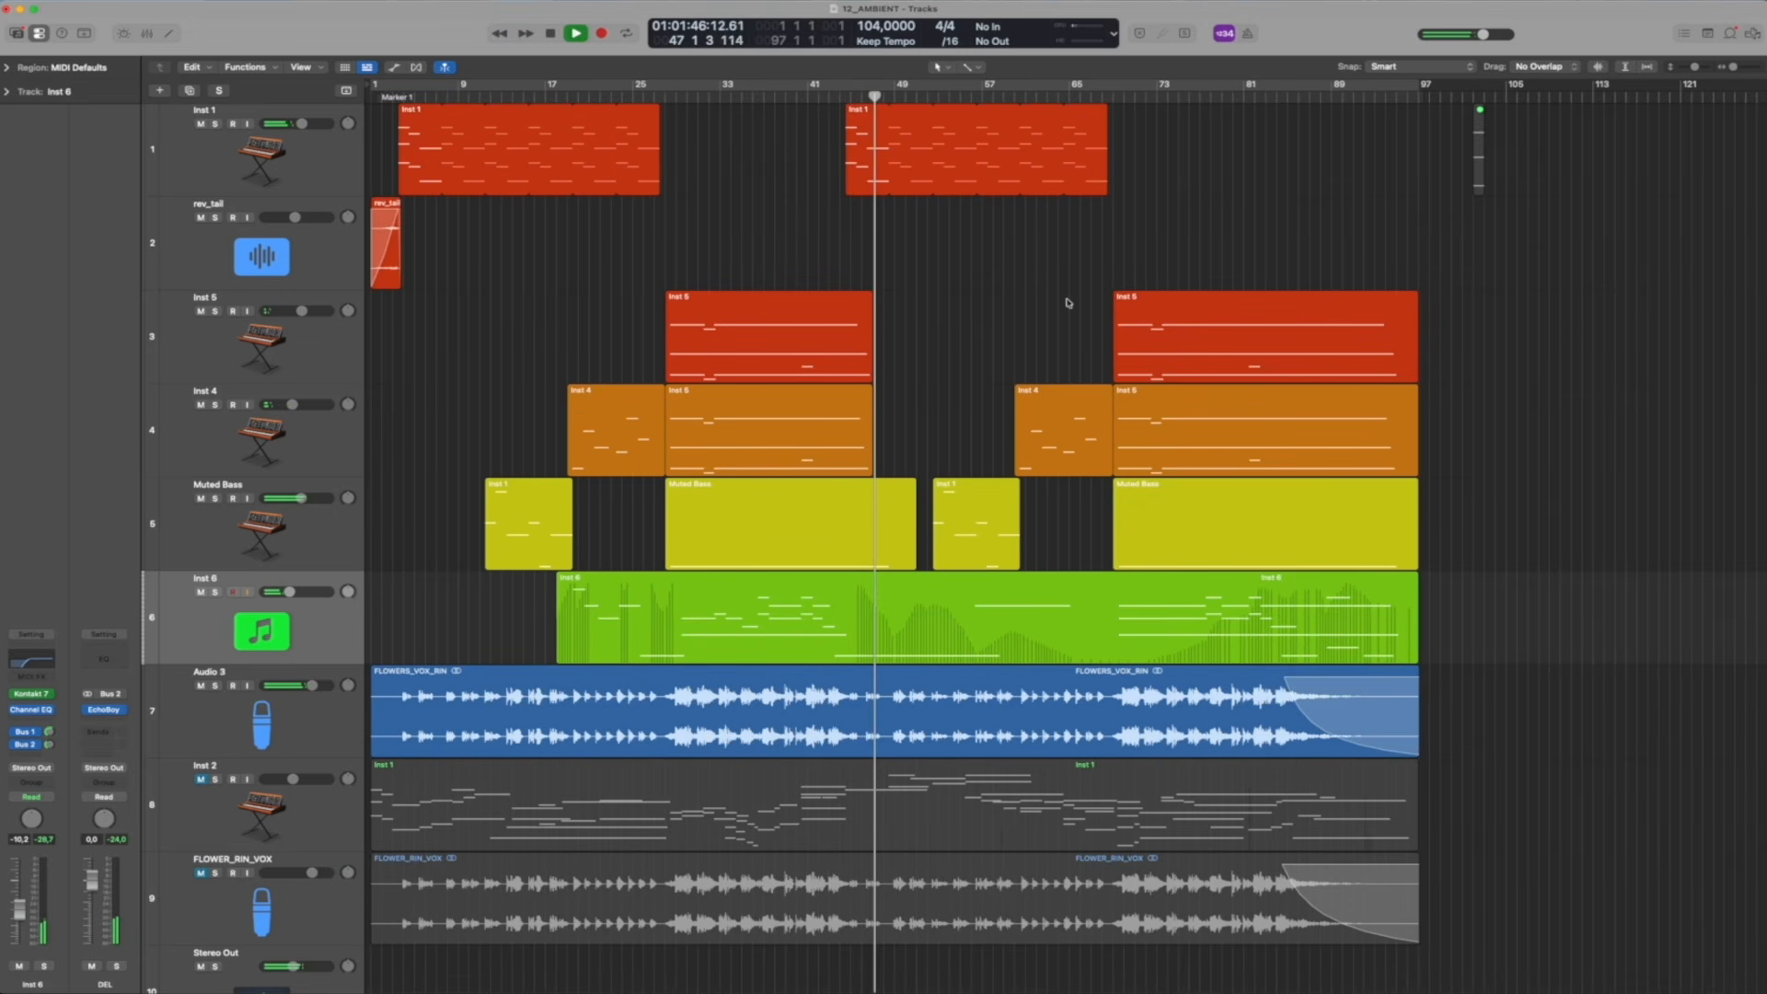
{"action": "key", "text": "space"}
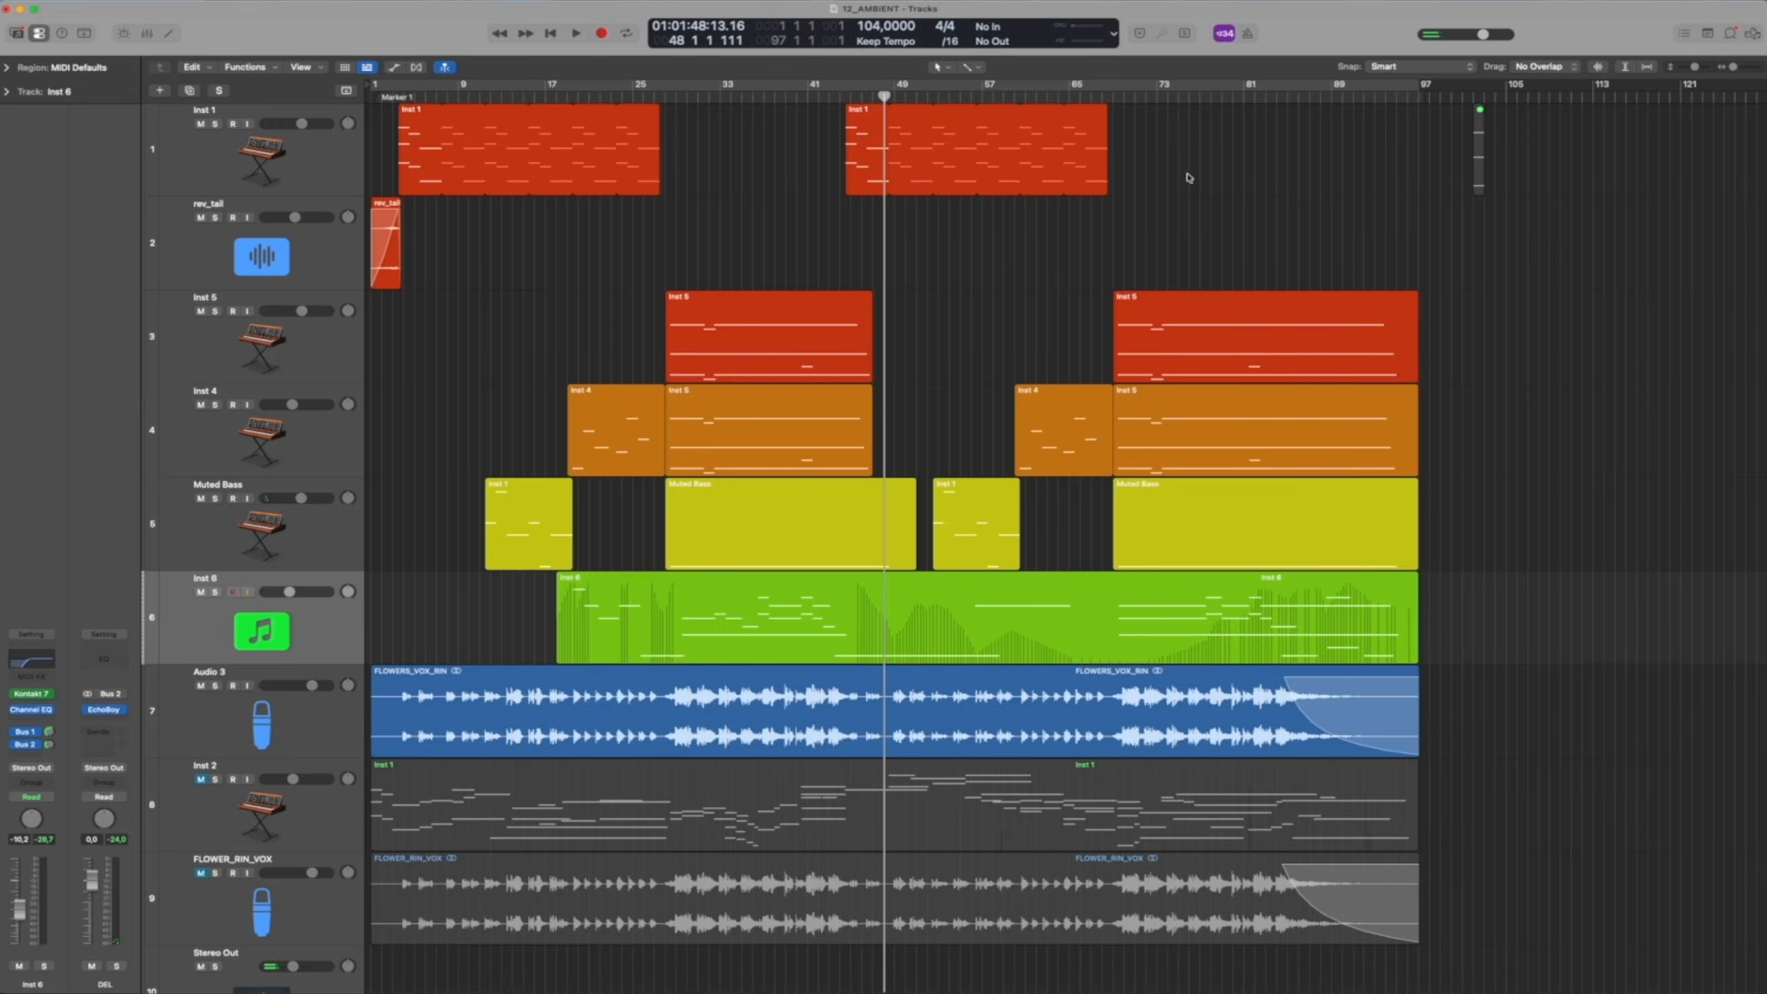
Move the playhead past the end of the arrangement to bar 99
{"action": "left_click_drag", "start_coordinate": [1109, 95], "coordinate": [1444, 73]}
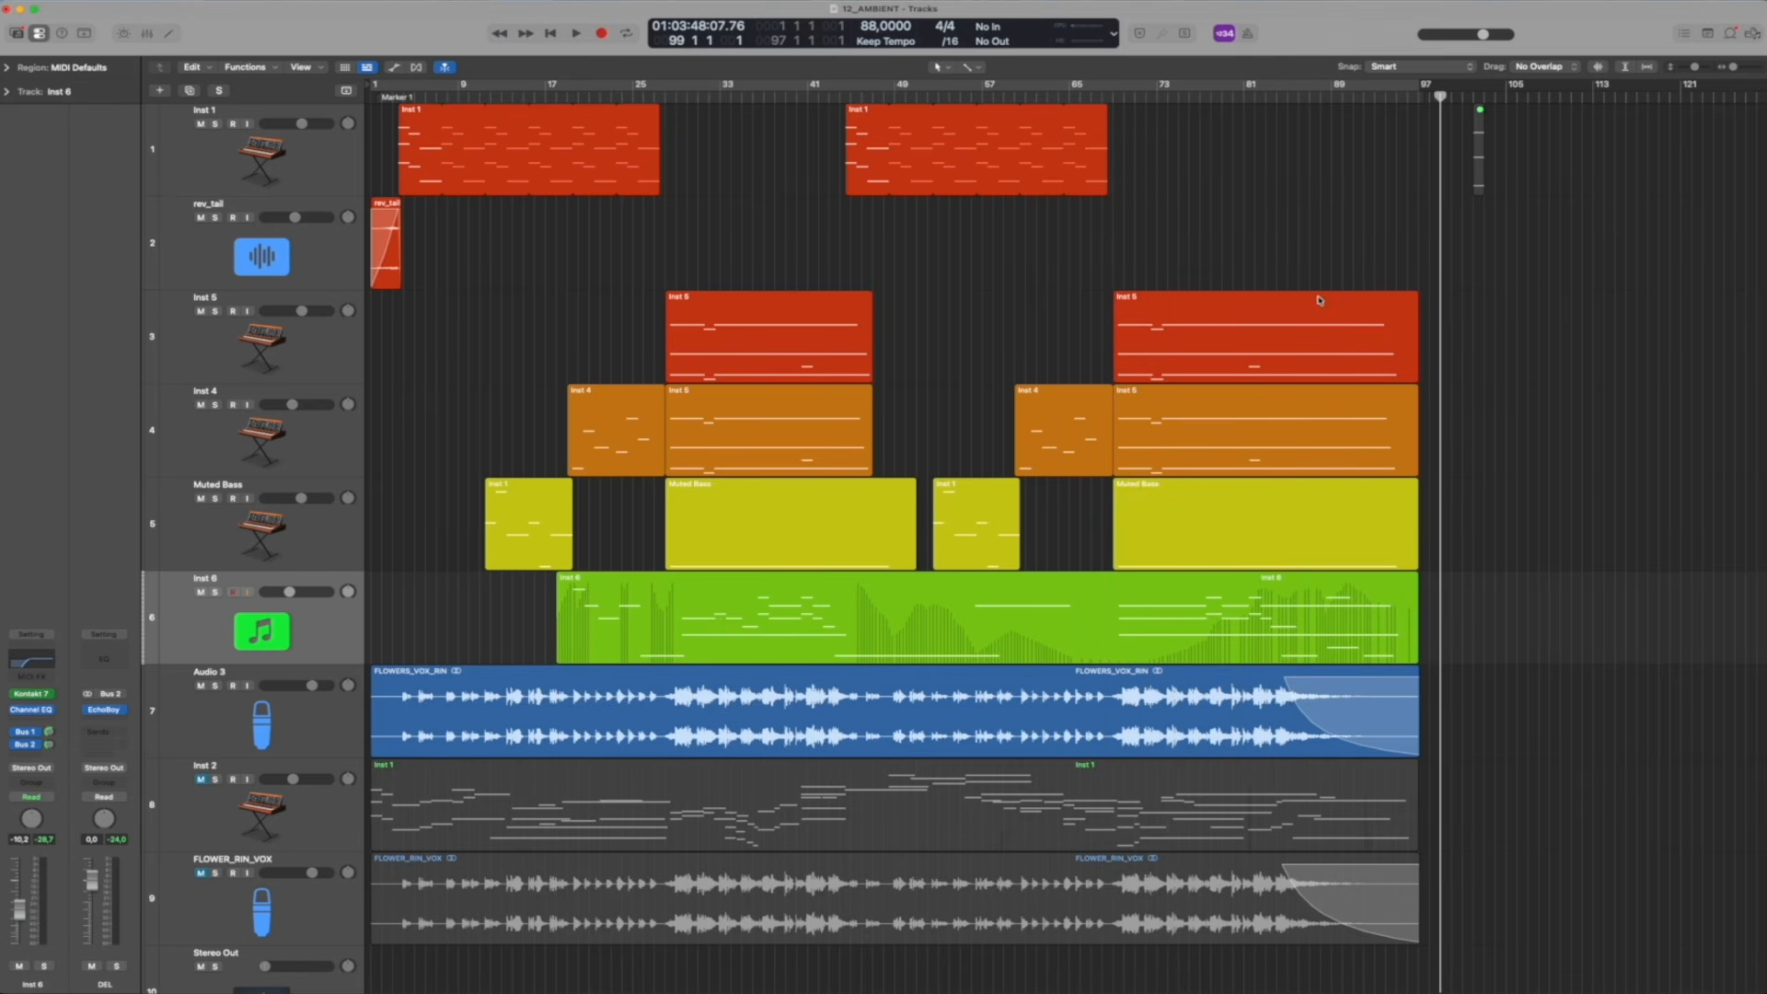
{"action": "left_click_drag", "start_coordinate": [1343, 107], "coordinate": [1421, 115]}
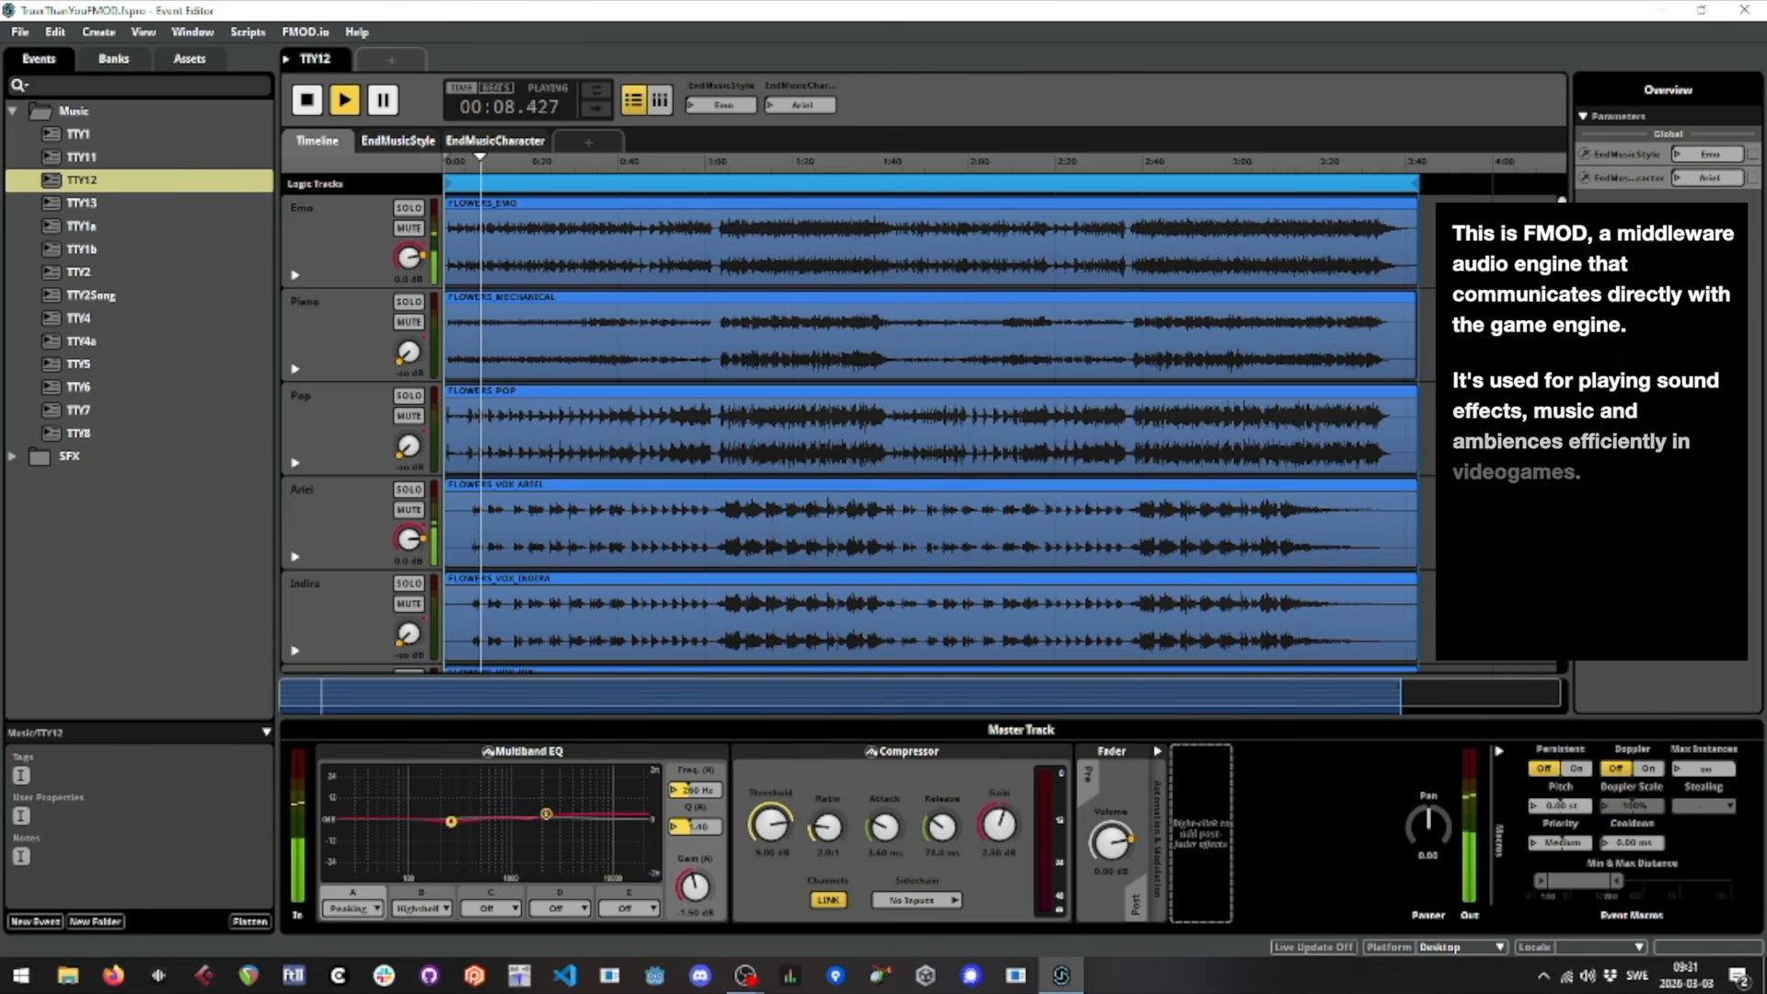
Switch to FMOD Studio and audition TTY12 with EndMusicStyle set to Piano, Pop, and back to Piano during playback
{"action": "left_click_drag", "start_coordinate": [721, 105], "coordinate": [723, 96]}
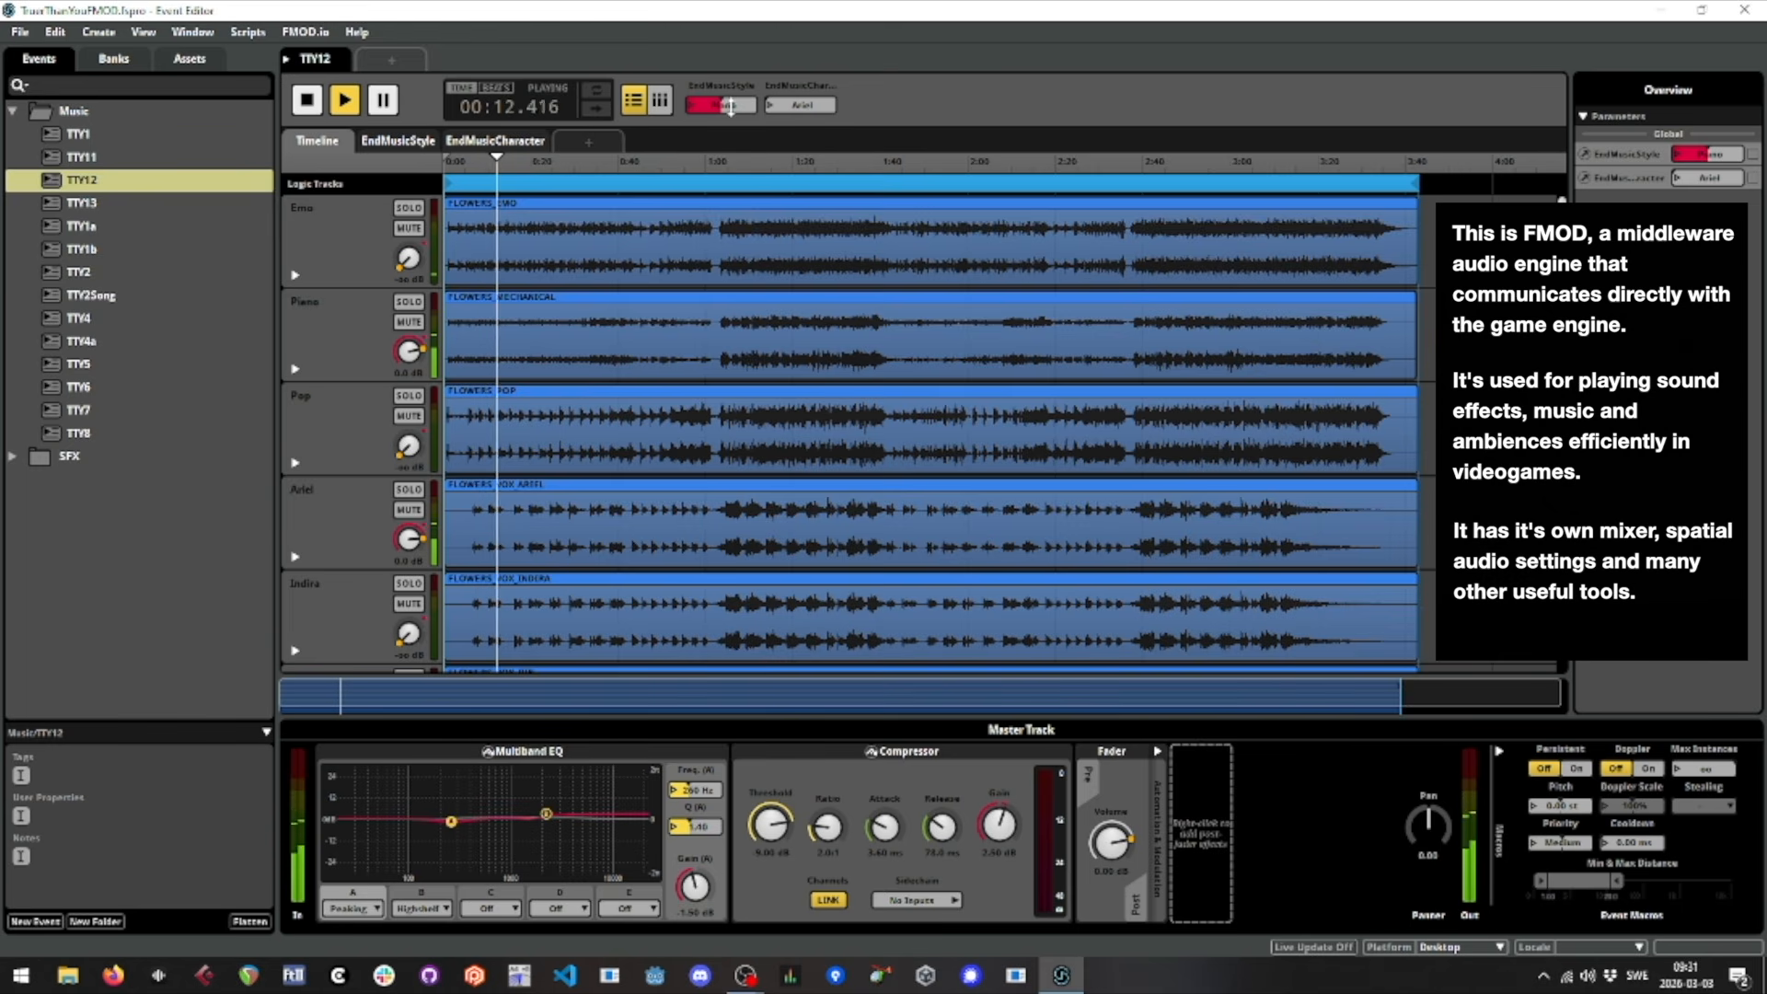
{"action": "left_click_drag", "start_coordinate": [730, 105], "coordinate": [732, 101]}
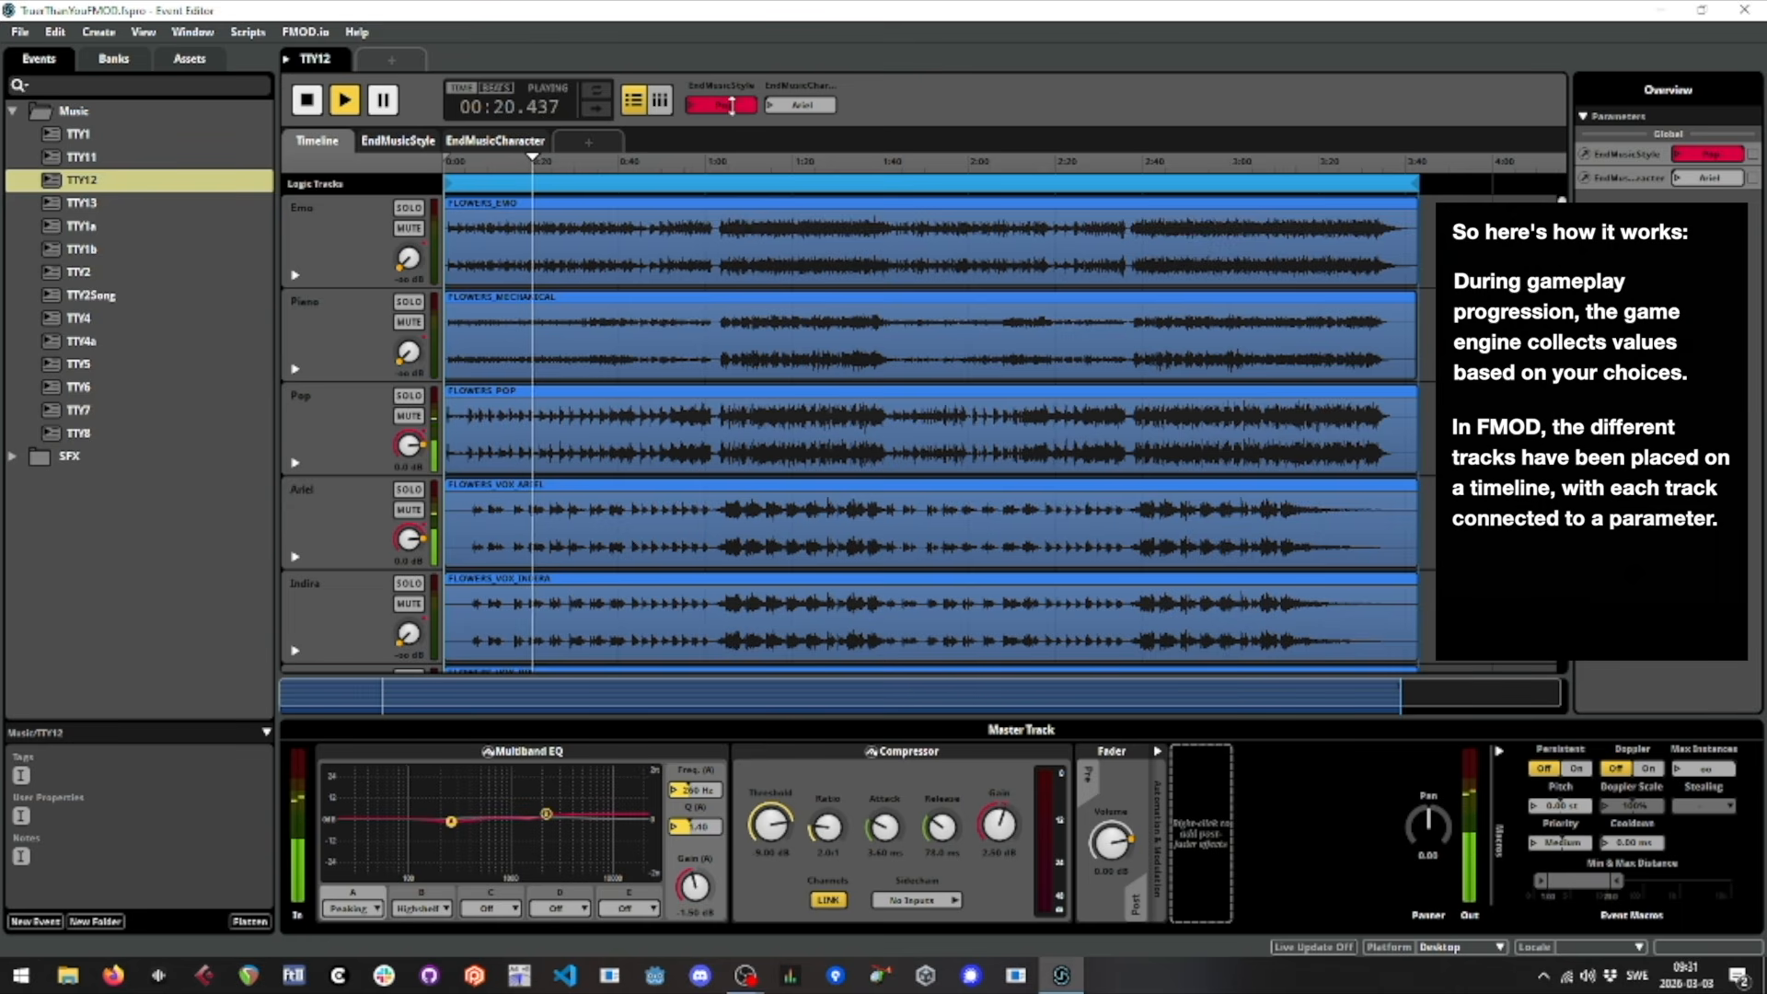
{"action": "left_click_drag", "start_coordinate": [732, 105], "coordinate": [732, 114]}
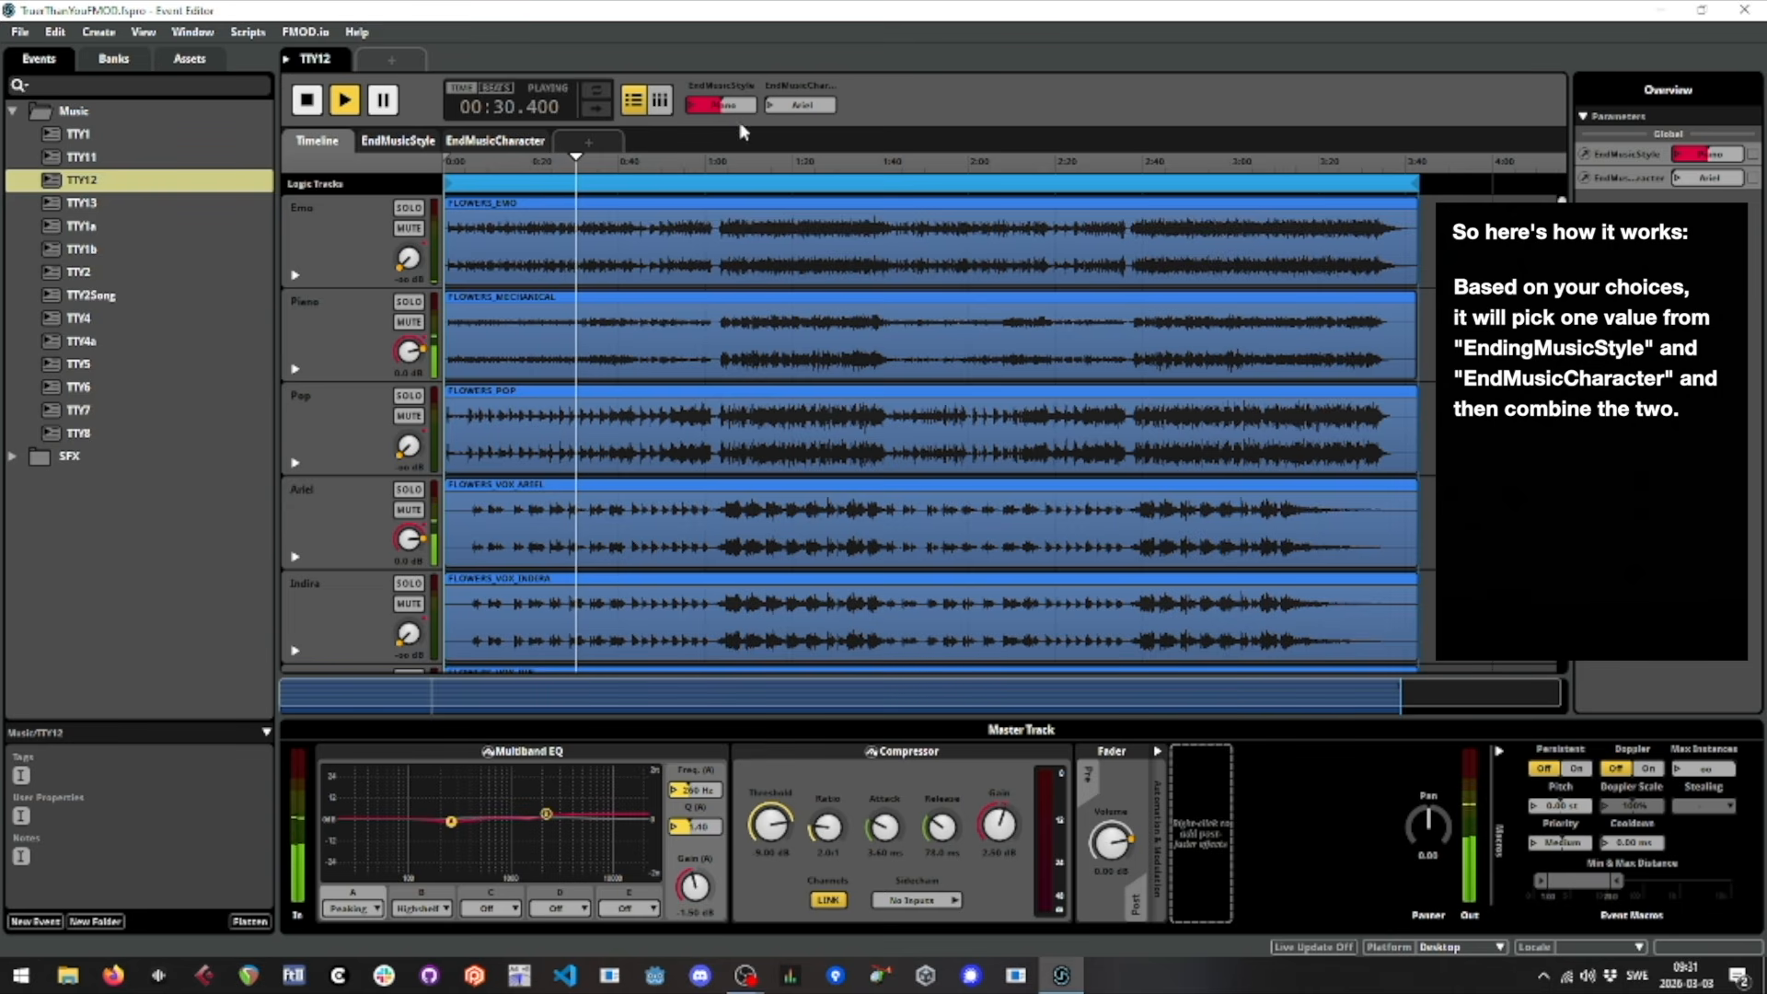
{"action": "left_click_drag", "start_coordinate": [733, 107], "coordinate": [733, 124]}
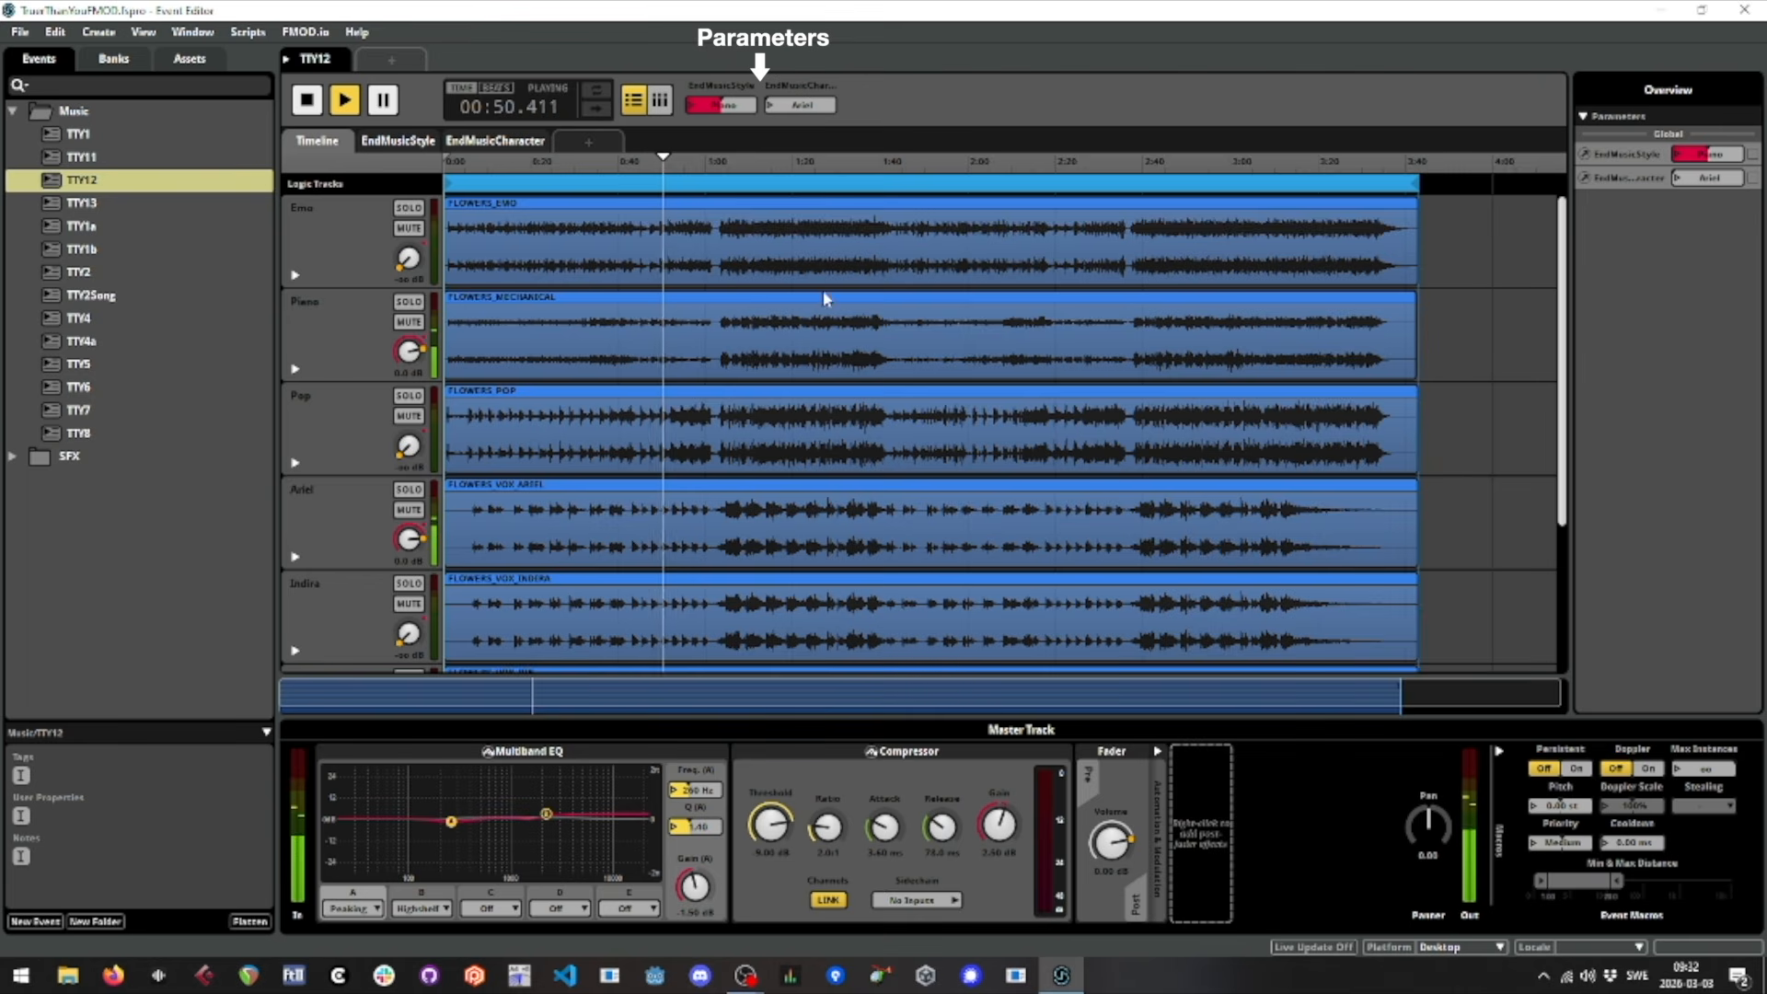
With the TTY12 vocal tracks in view, set EndMusicStyle to Pop, Emo, and back to Piano while the event plays
{"action": "scroll", "coordinate": [834, 372], "scroll_direction": "down", "scroll_amount": 5}
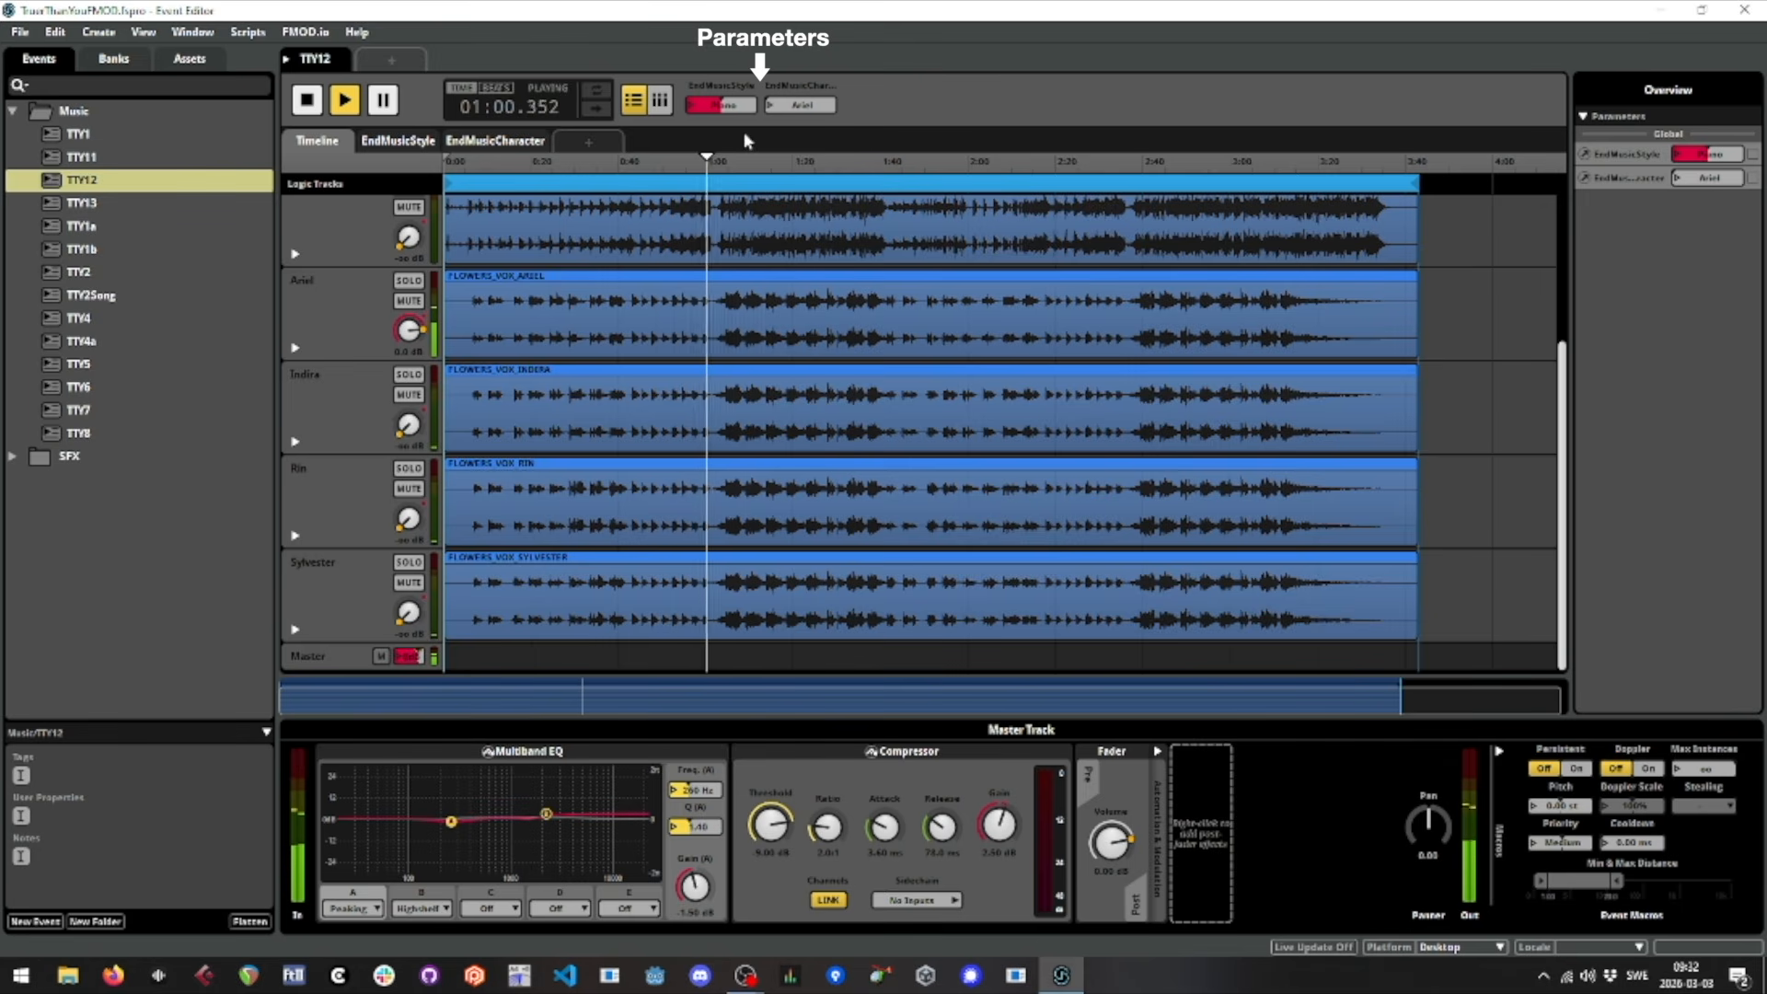
{"action": "left_click_drag", "start_coordinate": [726, 108], "coordinate": [726, 78]}
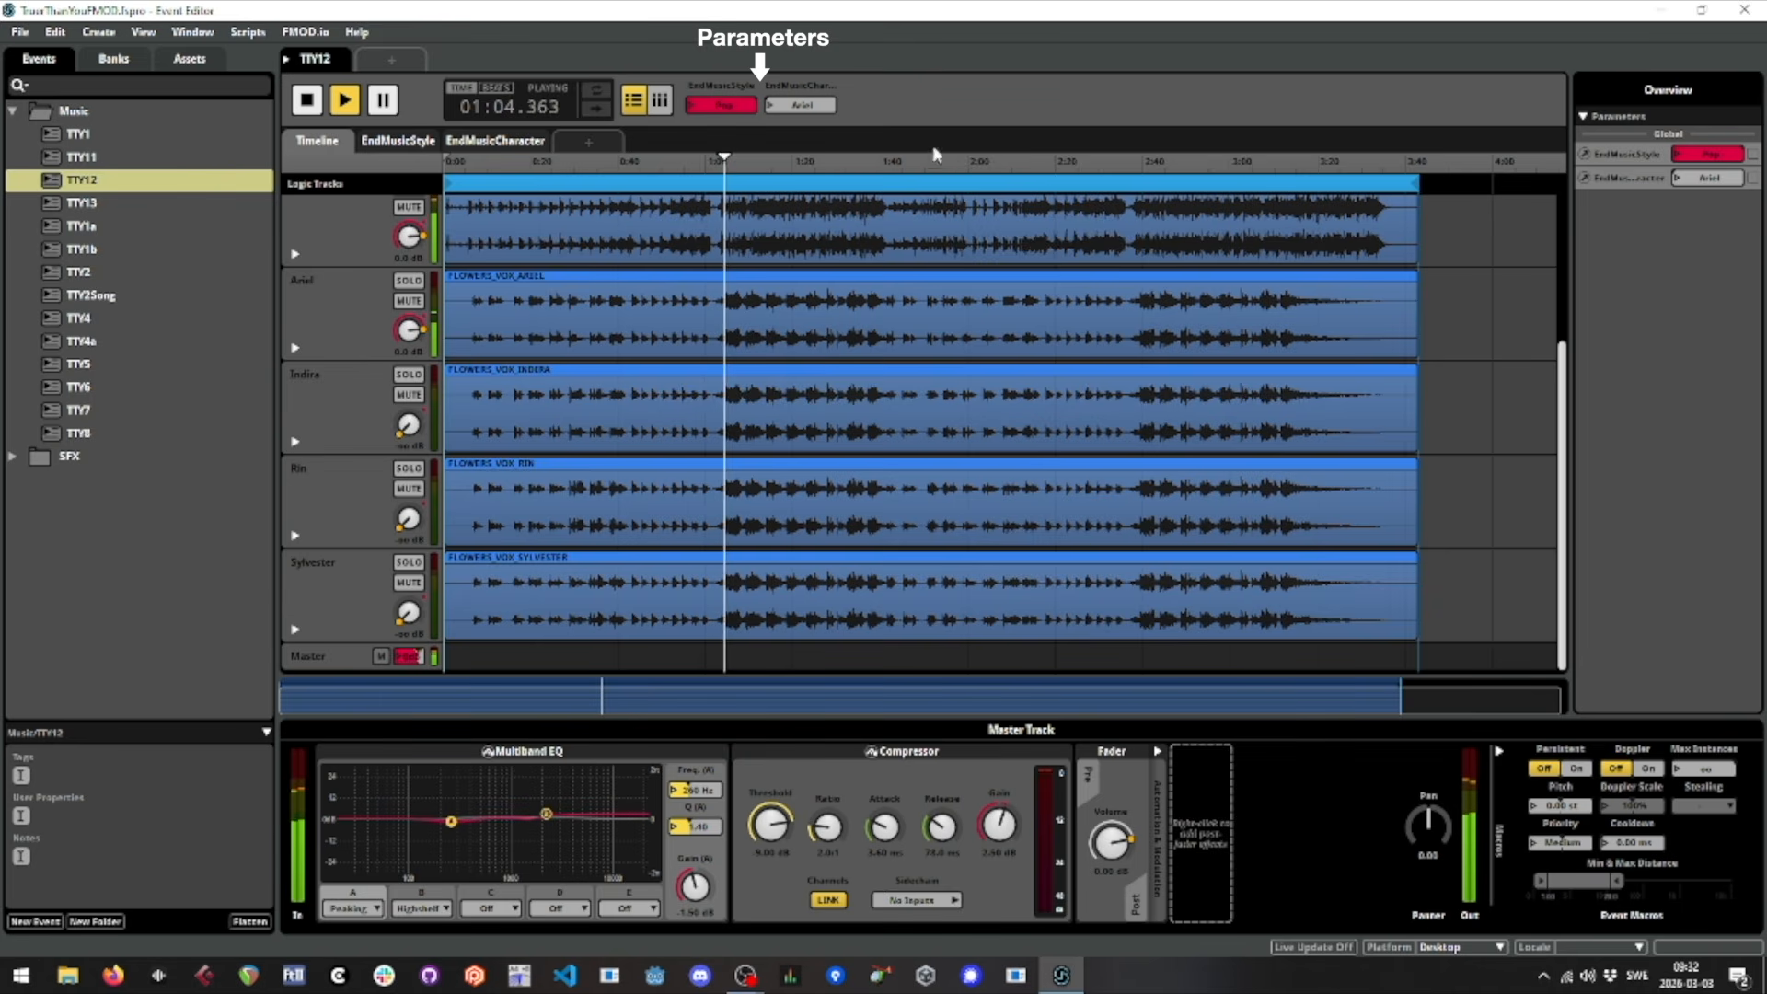
{"action": "left_click_drag", "start_coordinate": [737, 101], "coordinate": [733, 132]}
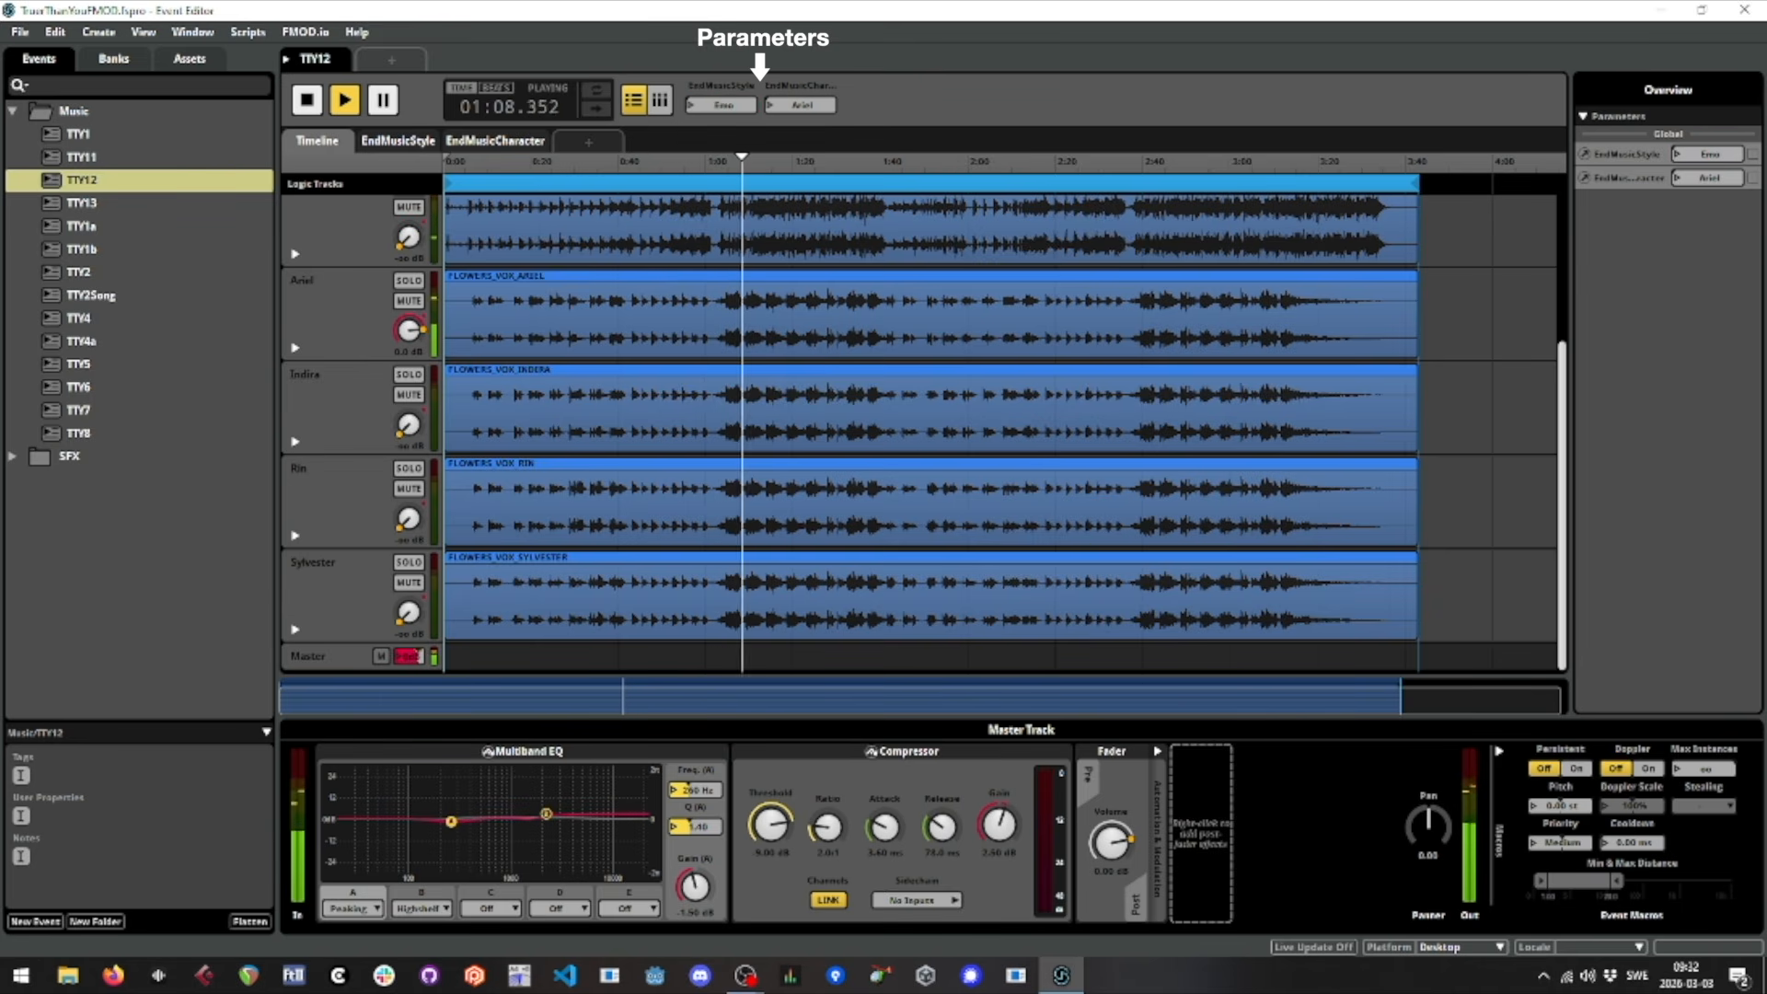
{"action": "left_click", "coordinate": [736, 105]}
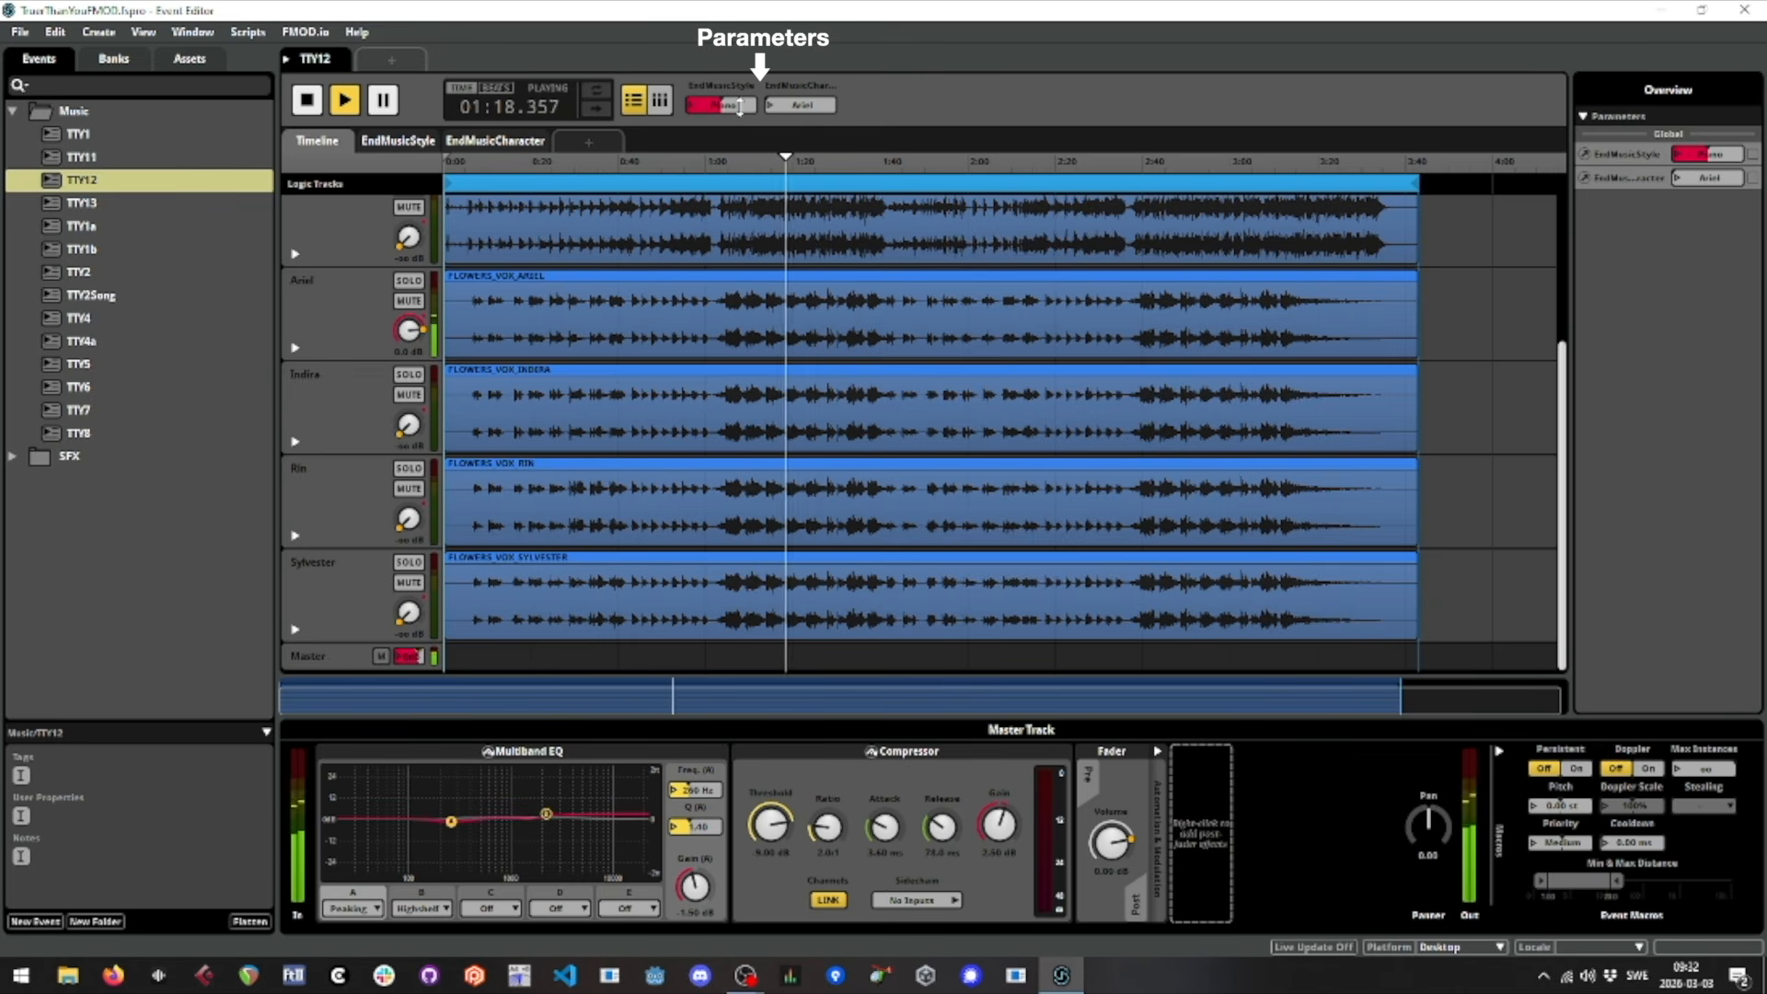